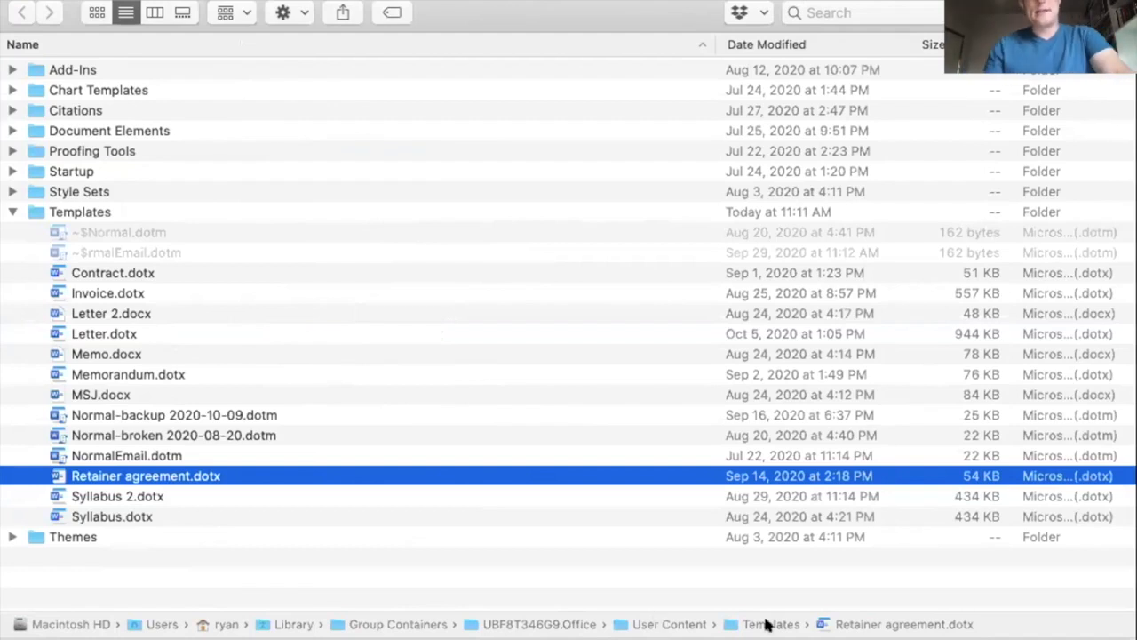
left_click(391, 434)
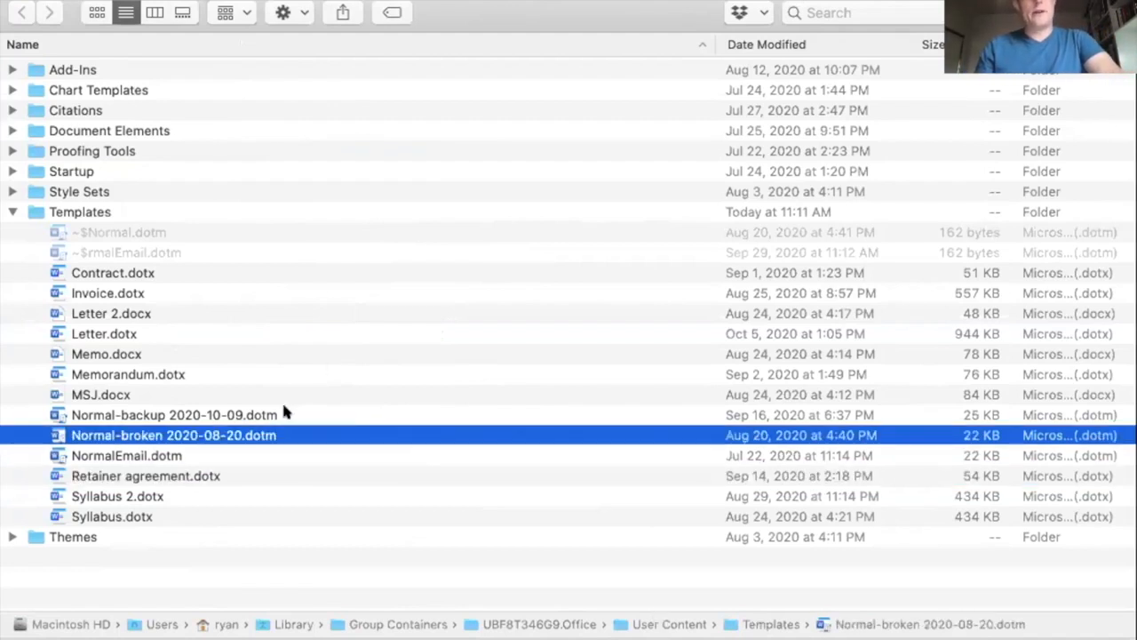
left_click(272, 374)
left_click(218, 313)
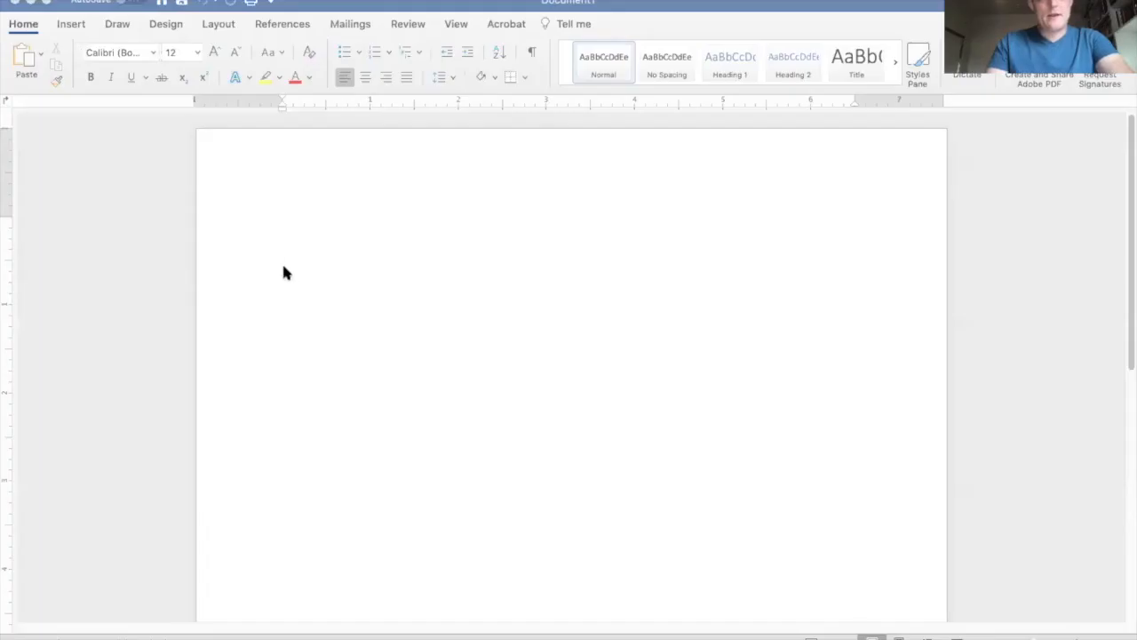
Step: Enter the sentence "Welcome to the Advanced Legal Writing Microsoft Word screencast." in the blank Word document
left_click(187, 374)
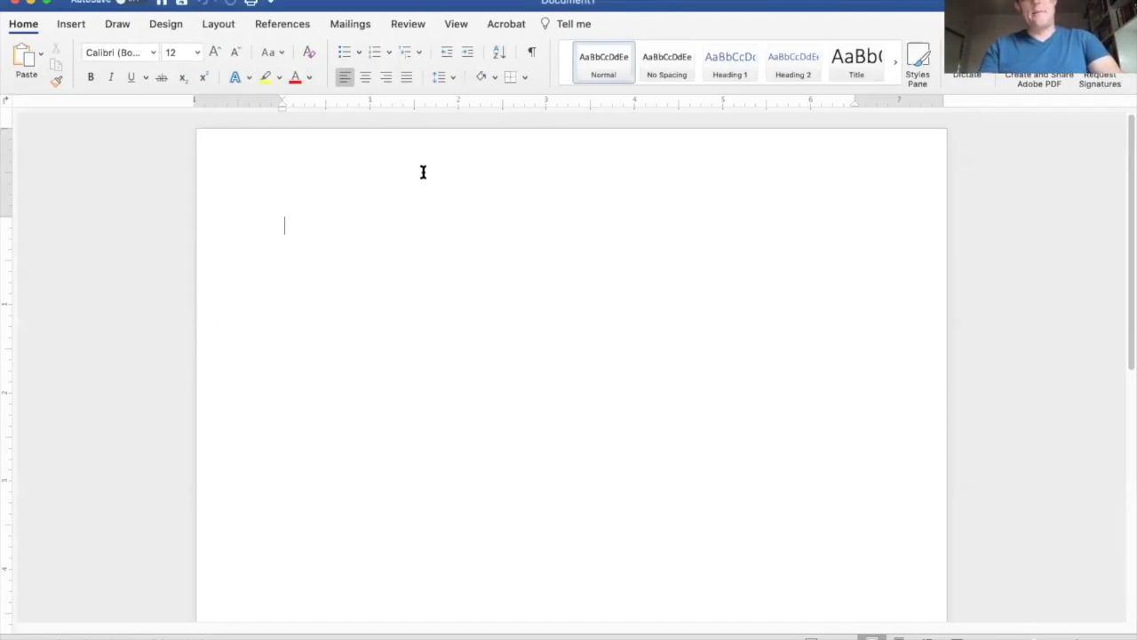
type("Welcome to t")
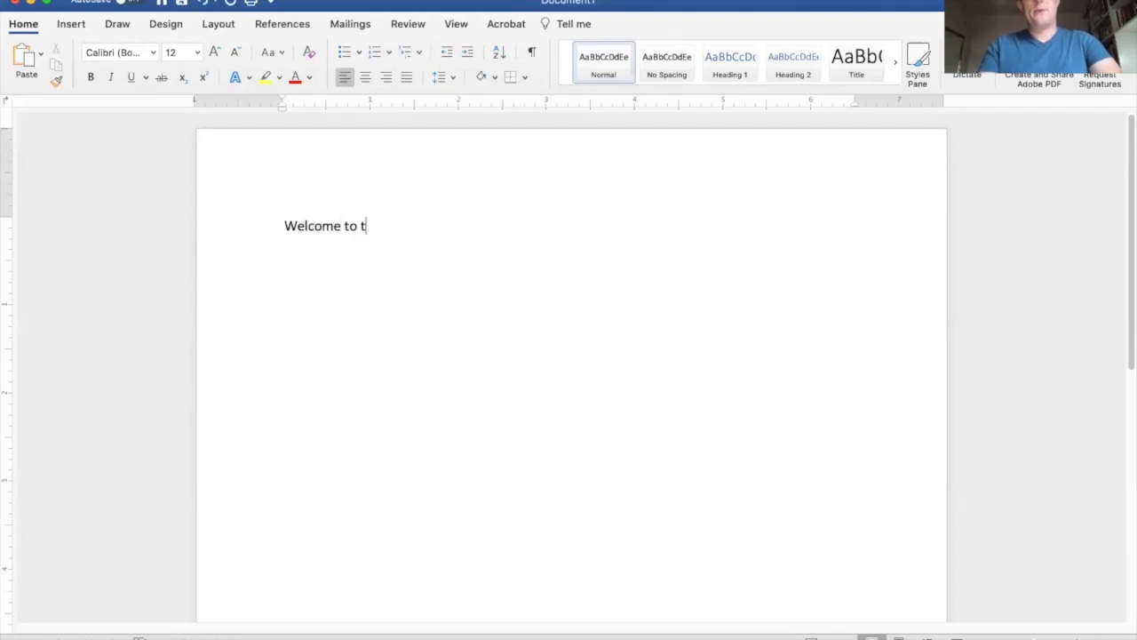
type("he Advanced Legal Writing Microsoft Word screencast.")
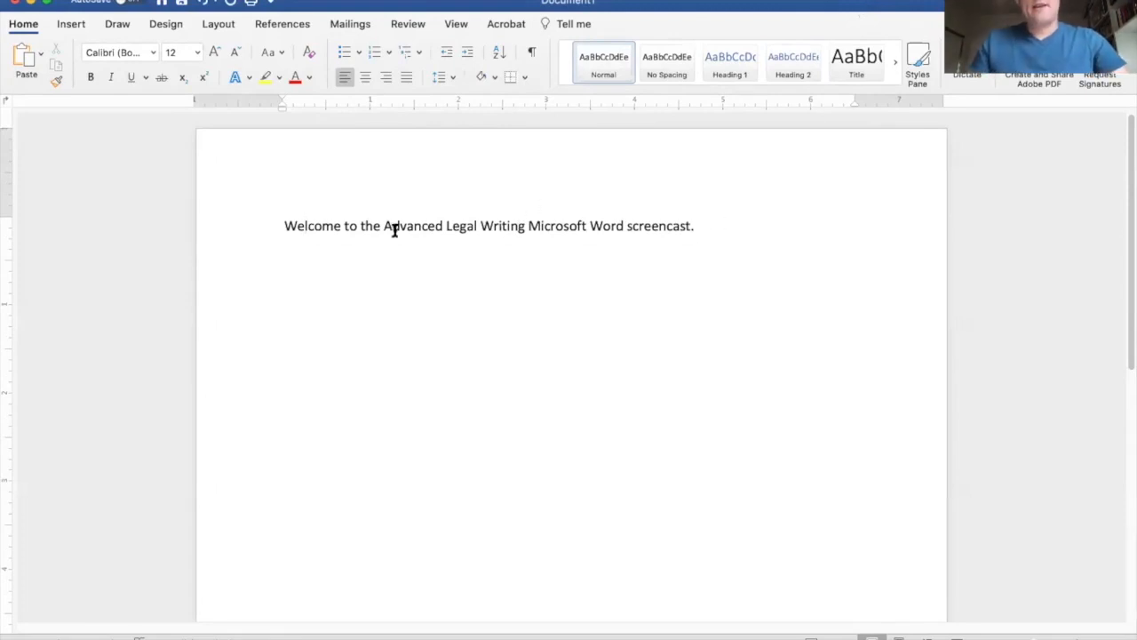
left_click_drag(284, 226, 339, 227)
key("Down")
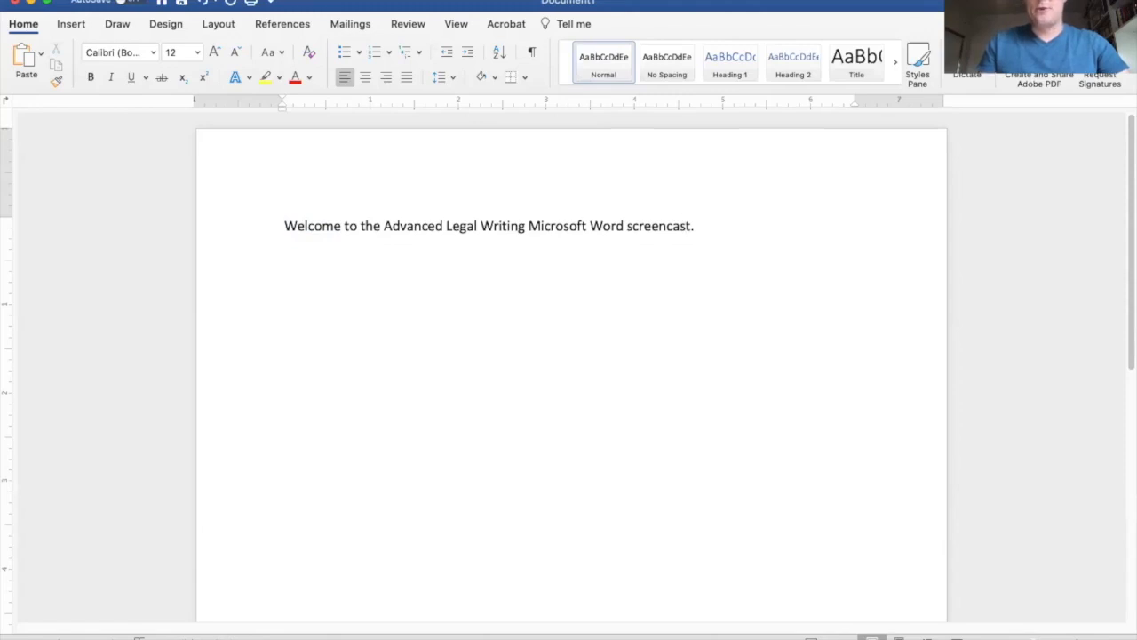
Step: View the document in Focus Mode and leave that mode again
scroll(686, 213, "up", 5)
scroll(687, 214, "down", 3)
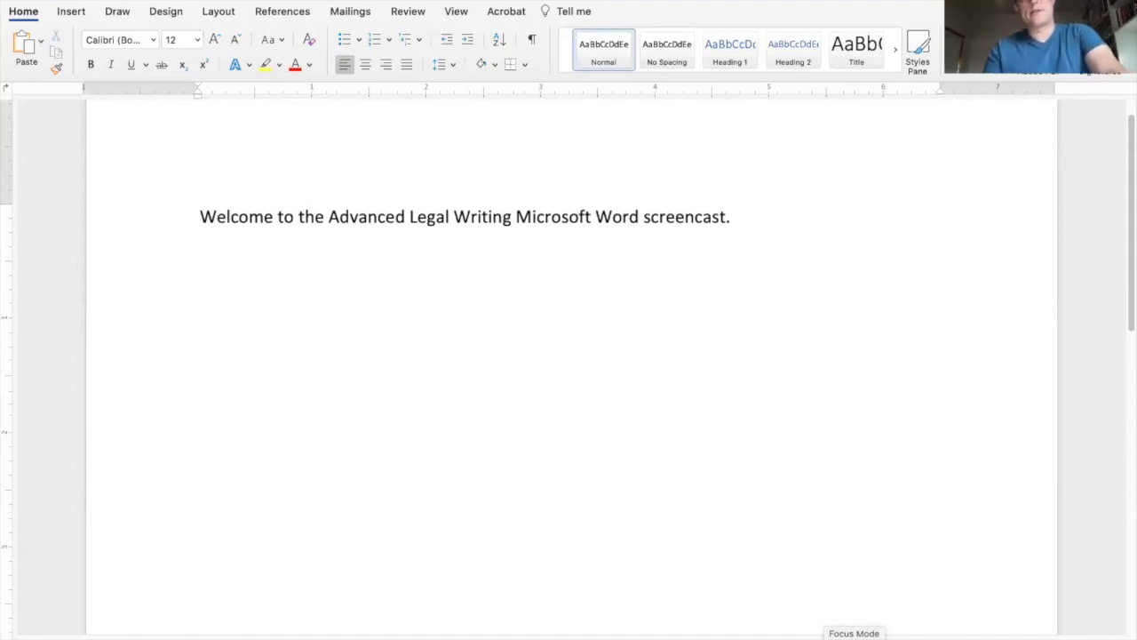
left_click(840, 637)
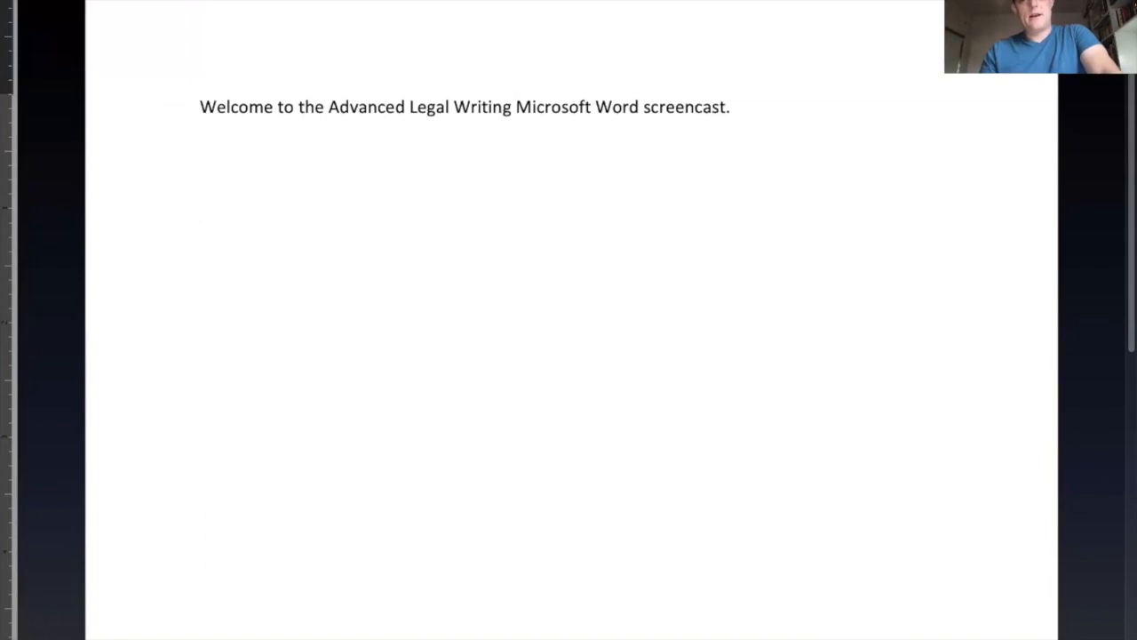
key("Escape")
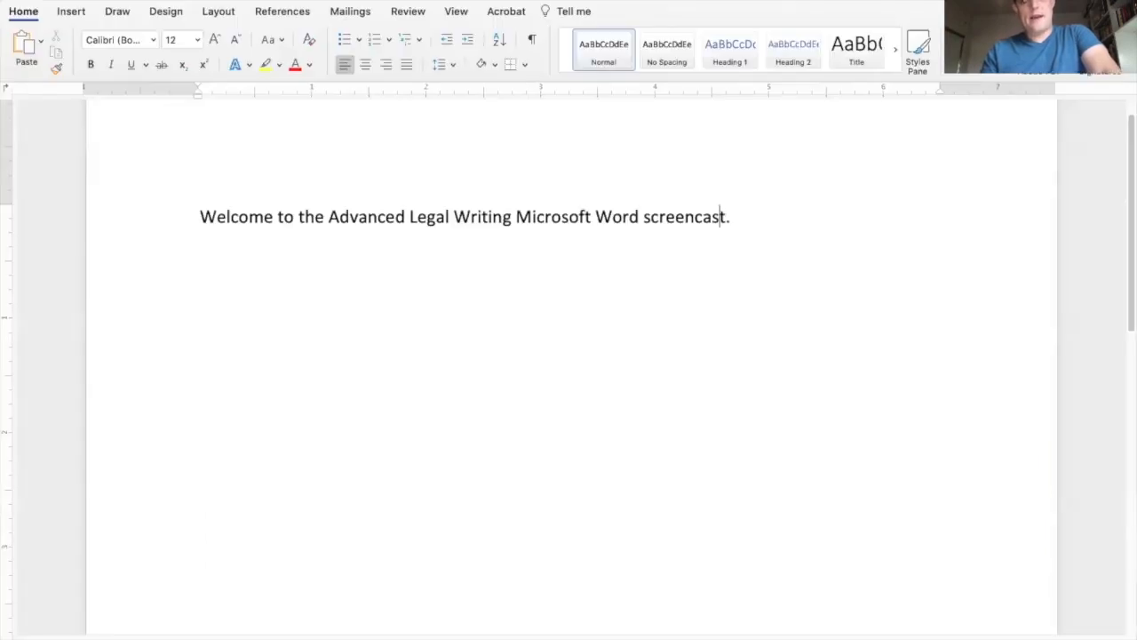
Step: Look at the document in Outline and Draft views, zooming the draft in, and return to Print Layout view
left_click(957, 638)
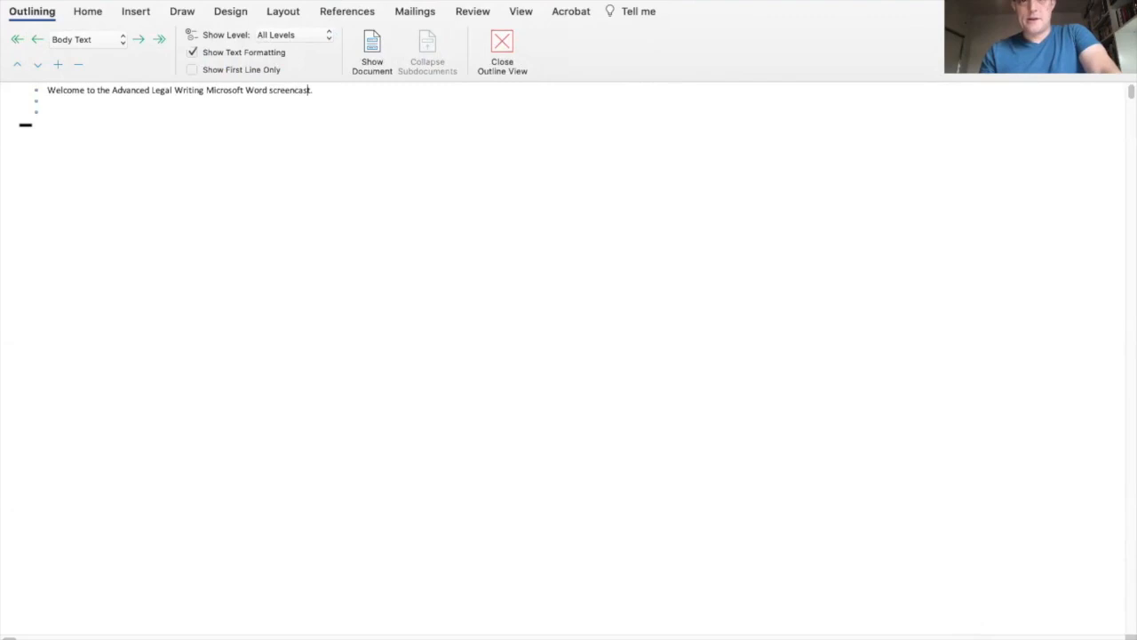
left_click(968, 637)
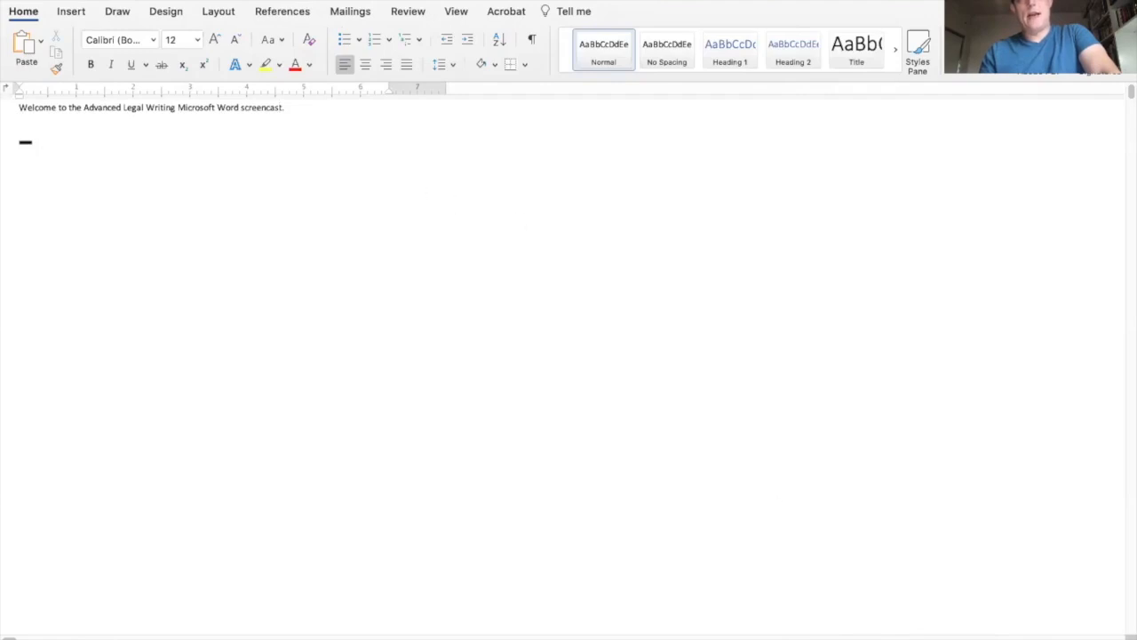
mouse_move(1045, 639)
left_mouse_down()
mouse_move(1029, 638)
mouse_move(1078, 639)
mouse_move(1062, 639)
left_mouse_up()
scroll(683, 318, "down", 1)
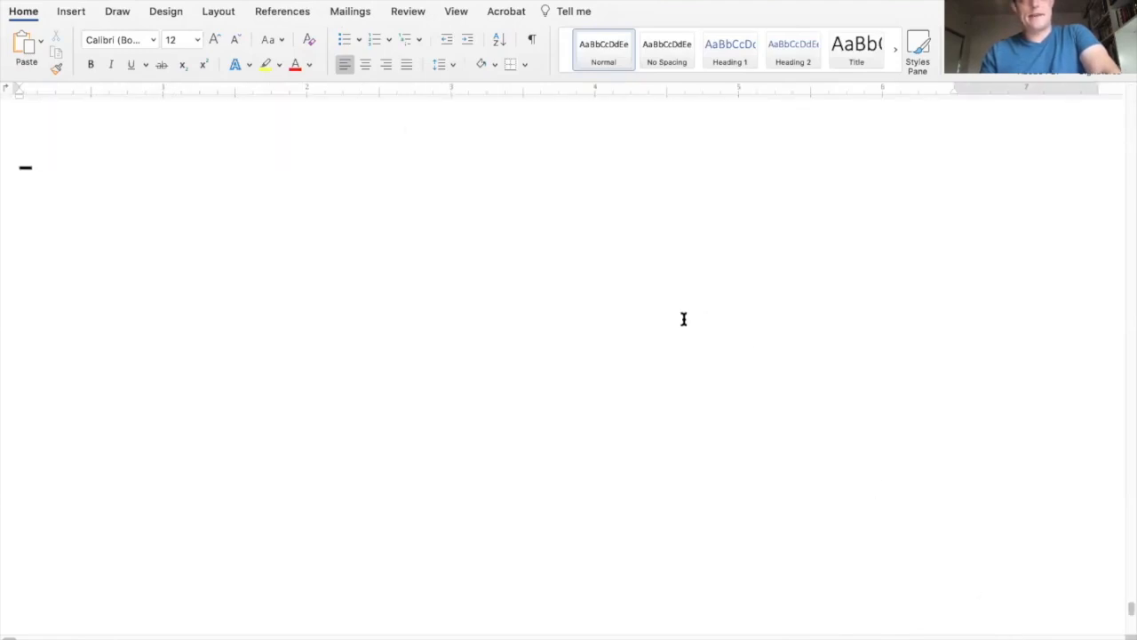
mouse_move(1062, 639)
left_mouse_down()
mouse_move(1038, 639)
mouse_move(1057, 639)
left_mouse_up()
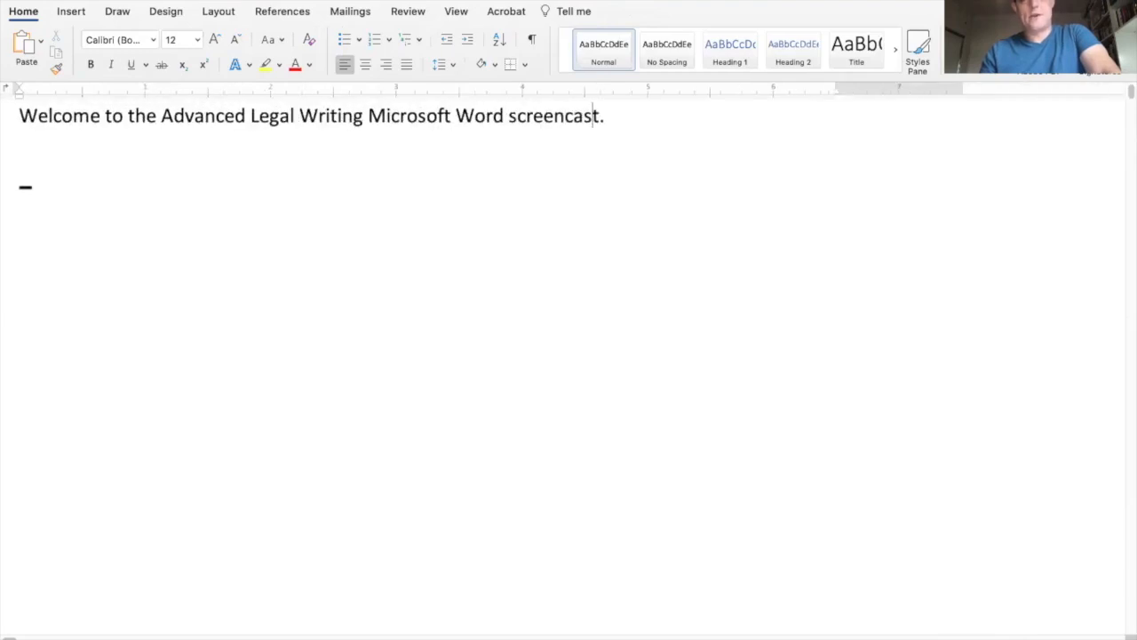
left_click(917, 639)
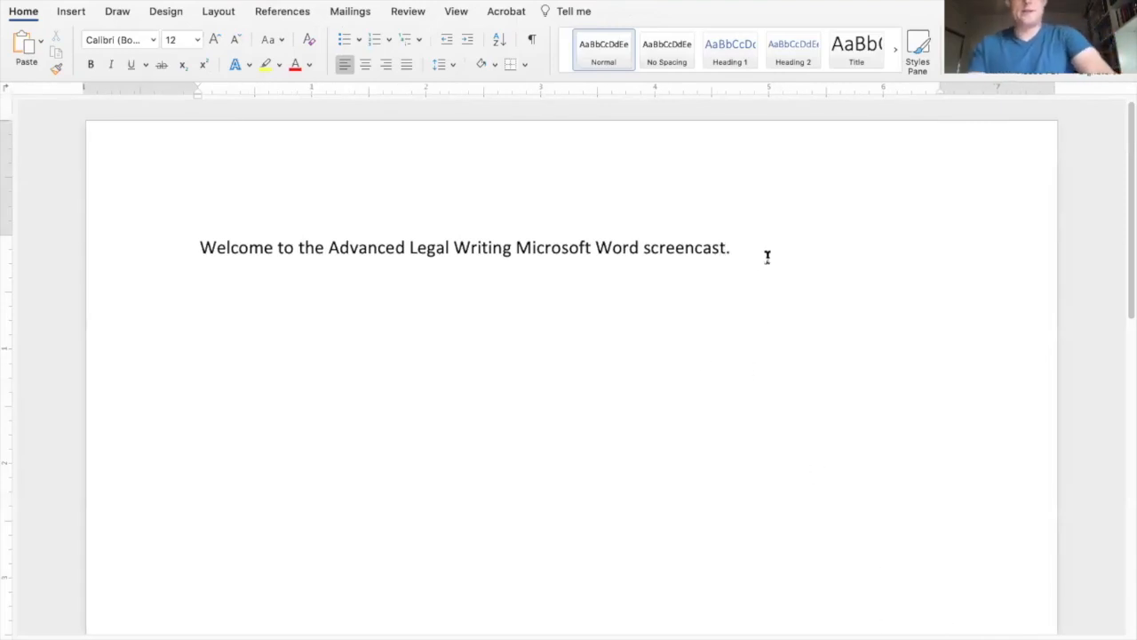
left_click(695, 250)
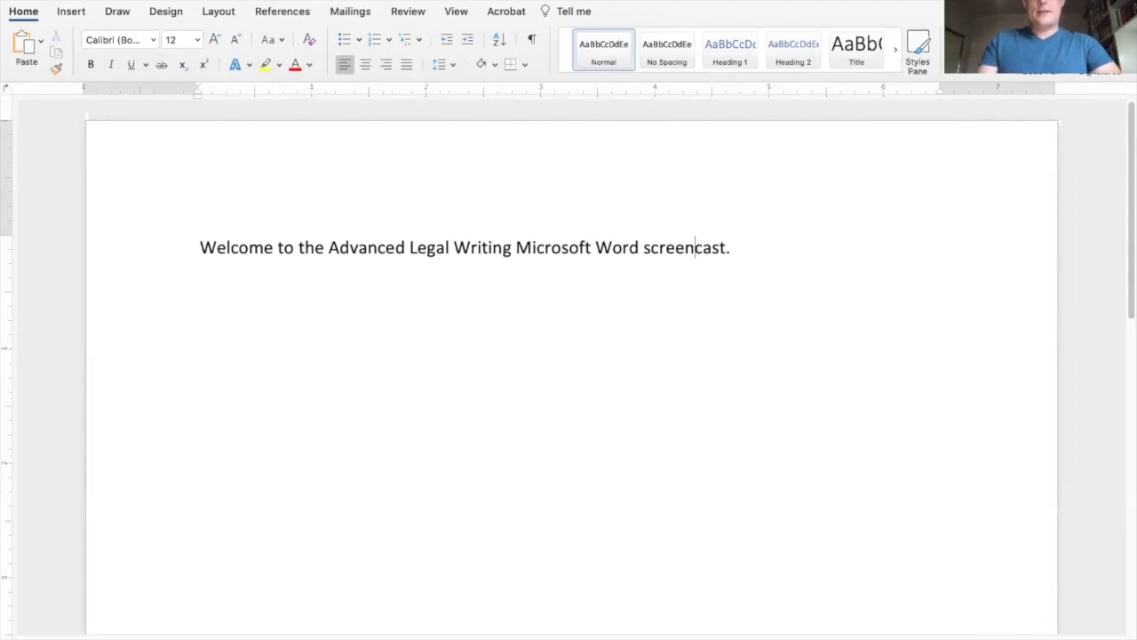
Step: Look through the style gallery to its last entries and return to the first styles
left_click(908, 44)
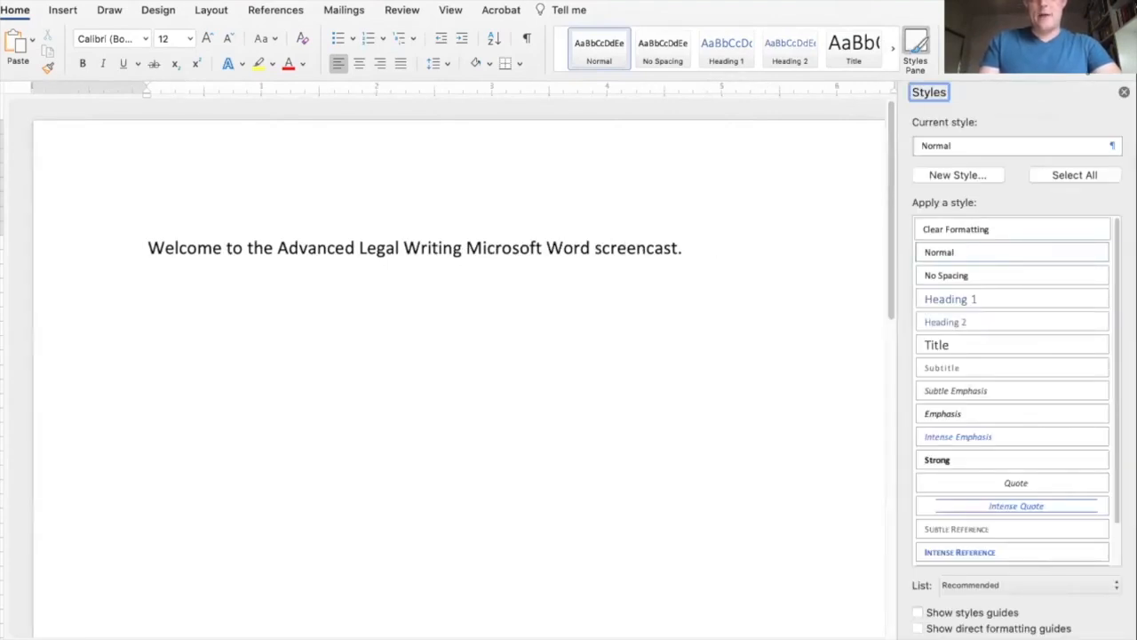
left_click(918, 56)
left_click(888, 55)
left_click(887, 52)
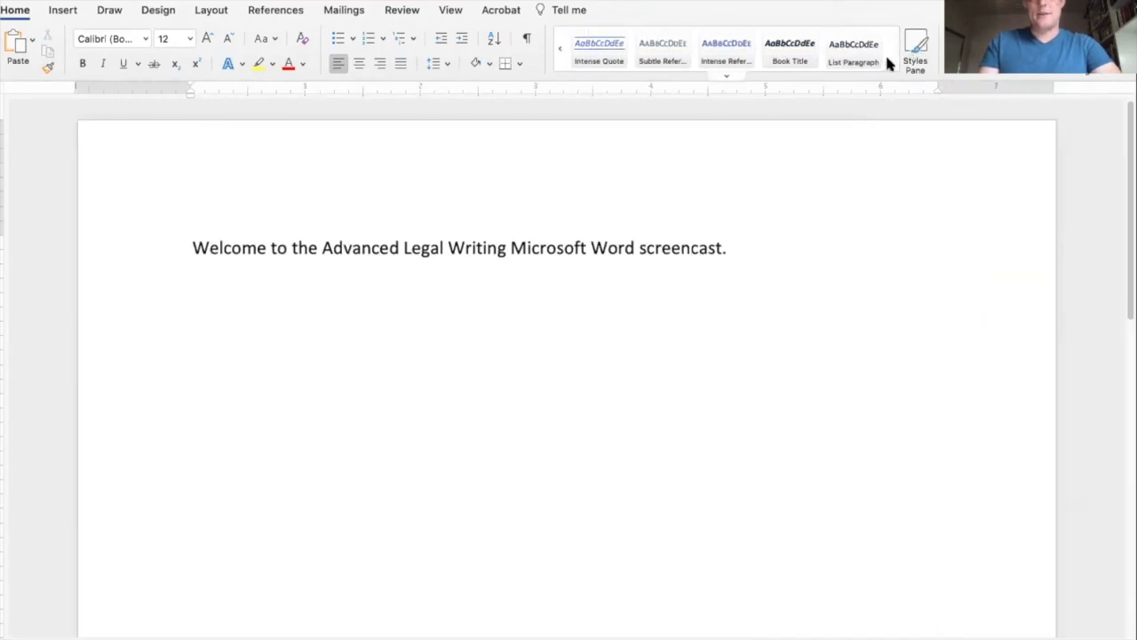
left_click(554, 49)
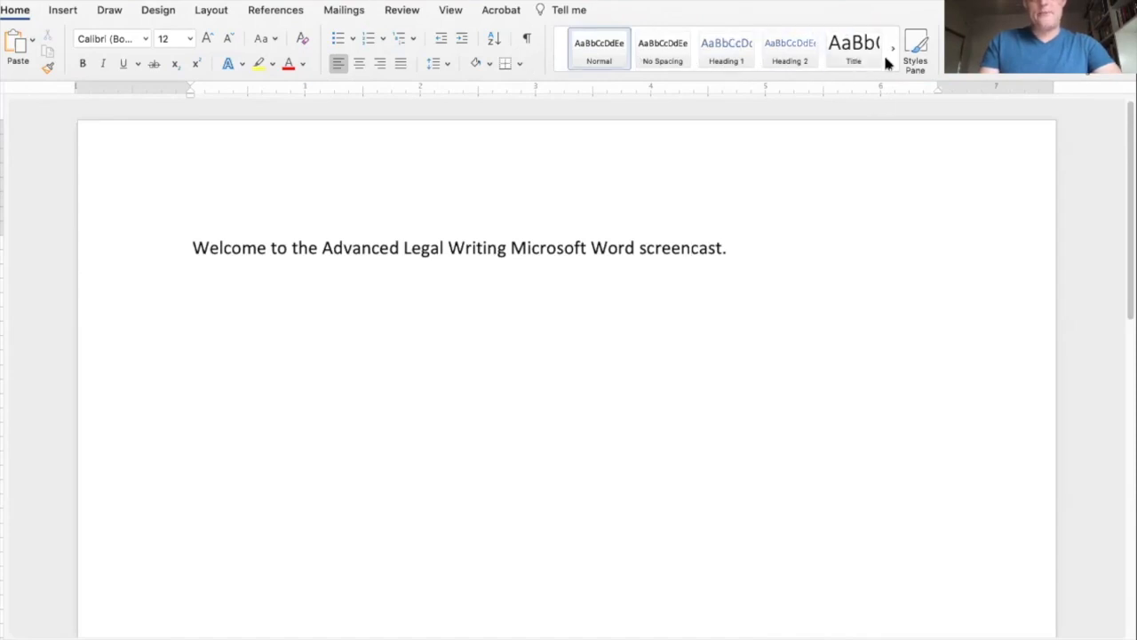
Step: Open the Styles pane and look through its list of recommended styles
left_click(916, 49)
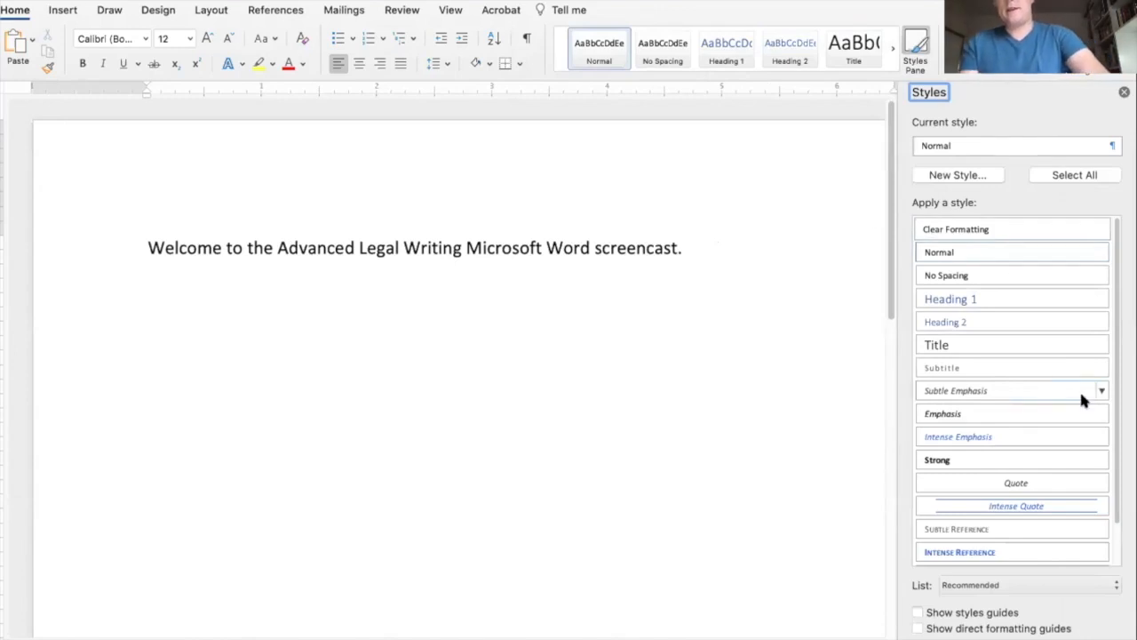
scroll(1004, 373, "down", 2)
scroll(986, 350, "up", 2)
scroll(1030, 506, "down", 2)
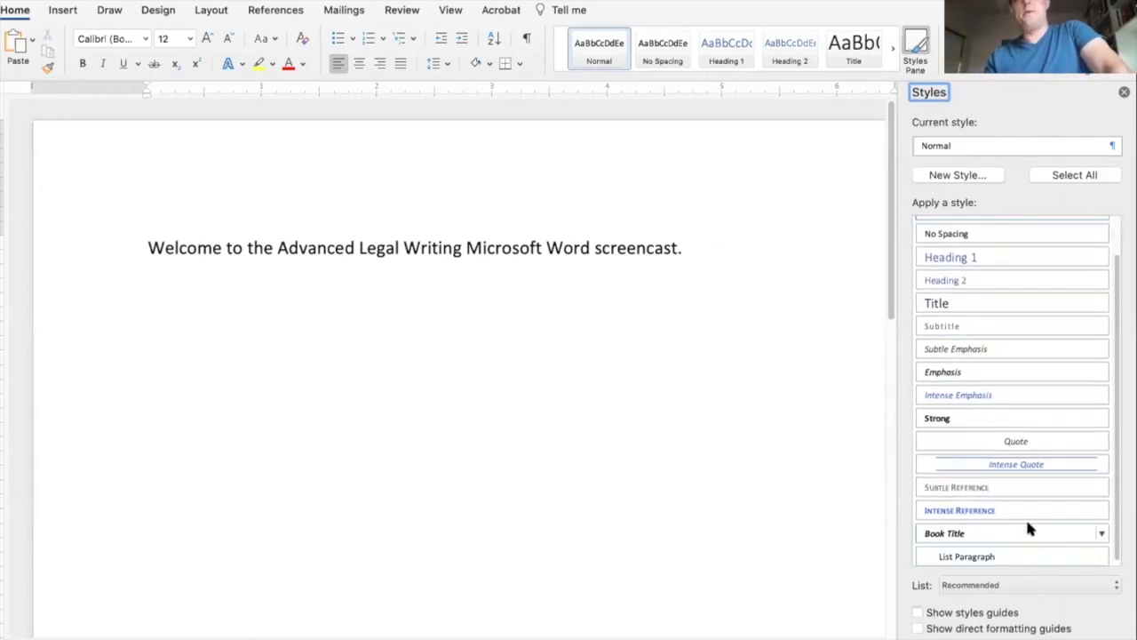
Step: Filter the style list to show Styles in use, and switch the filter to In current document
left_click(1042, 583)
left_click(997, 558)
left_click(1000, 582)
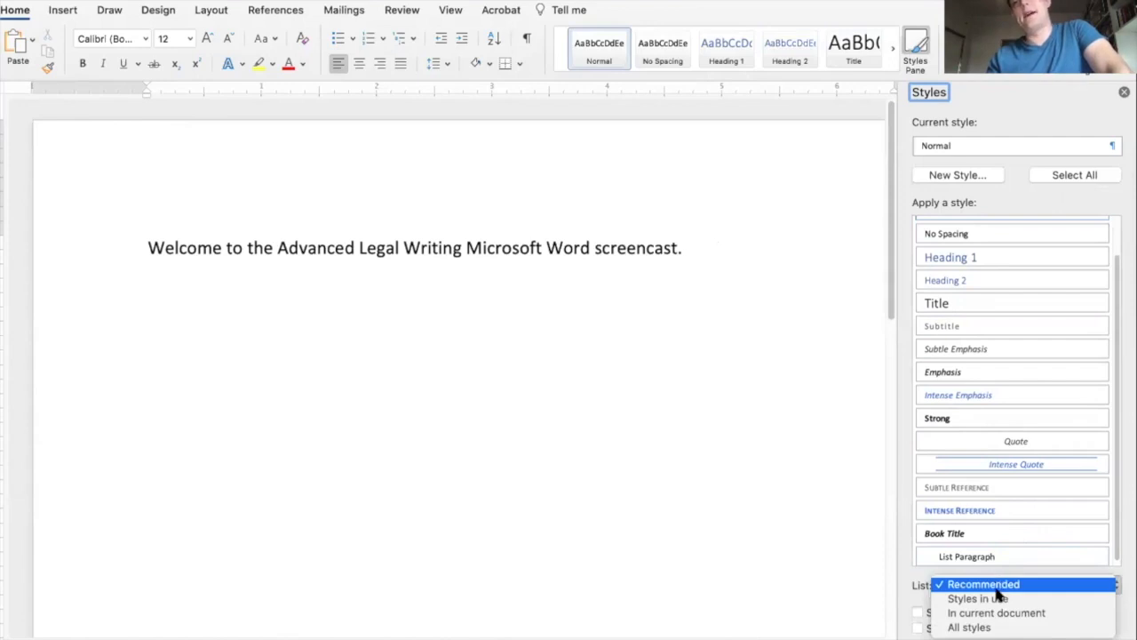
left_click(1001, 599)
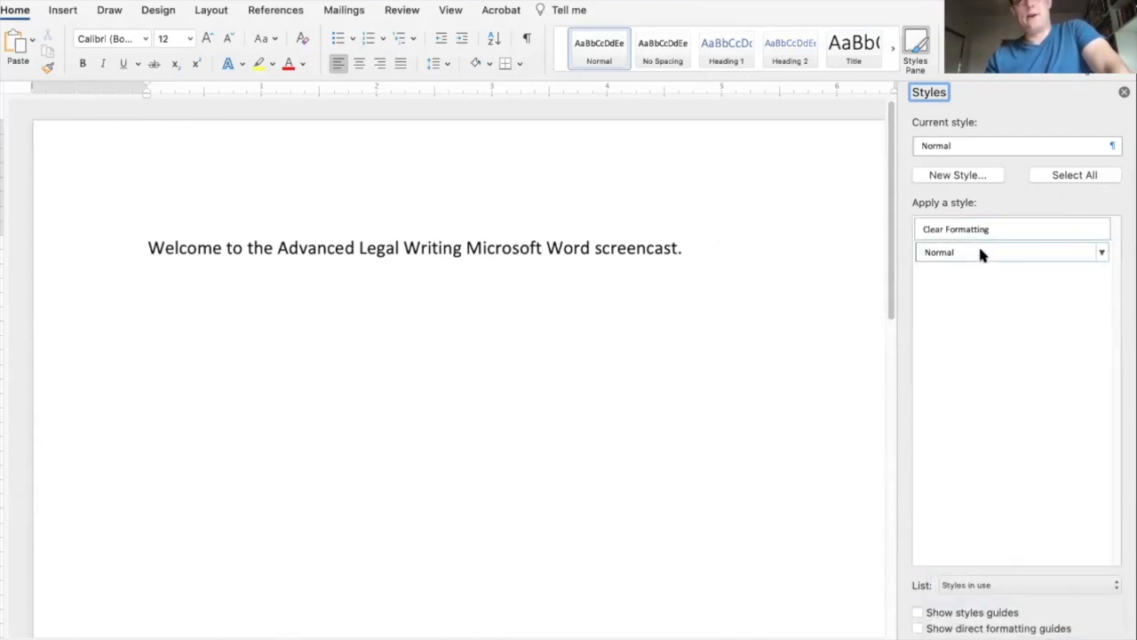
left_click(1036, 585)
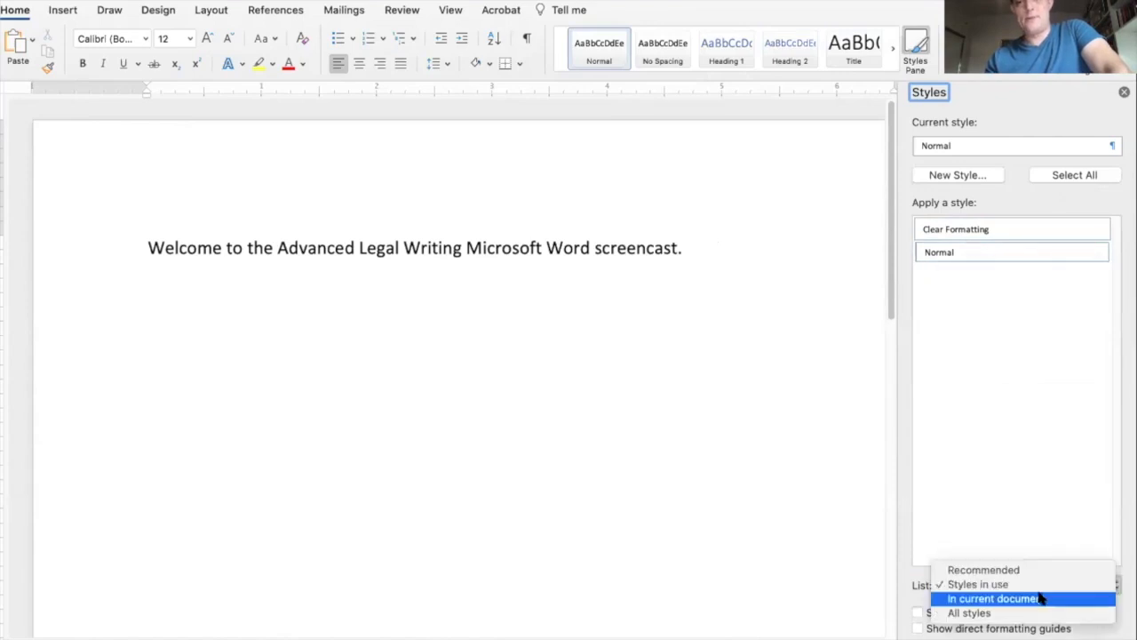
left_click(1040, 600)
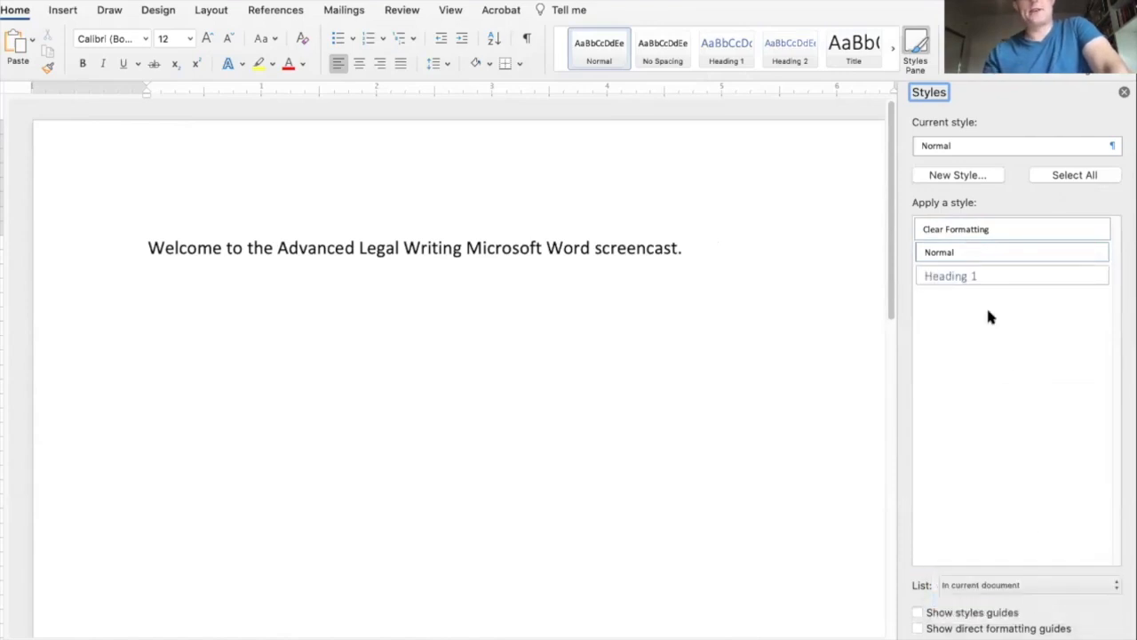
Step: Show all styles in the style list and look through them
left_click(988, 584)
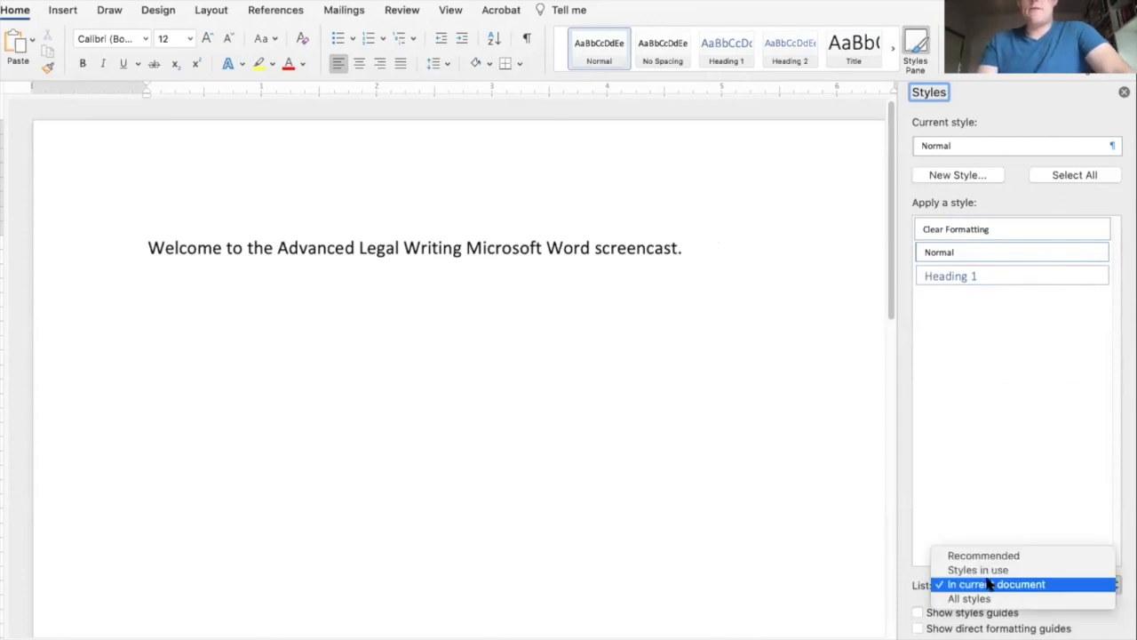
left_click(992, 597)
scroll(1005, 473, "down", 10)
scroll(1015, 477, "down", 15)
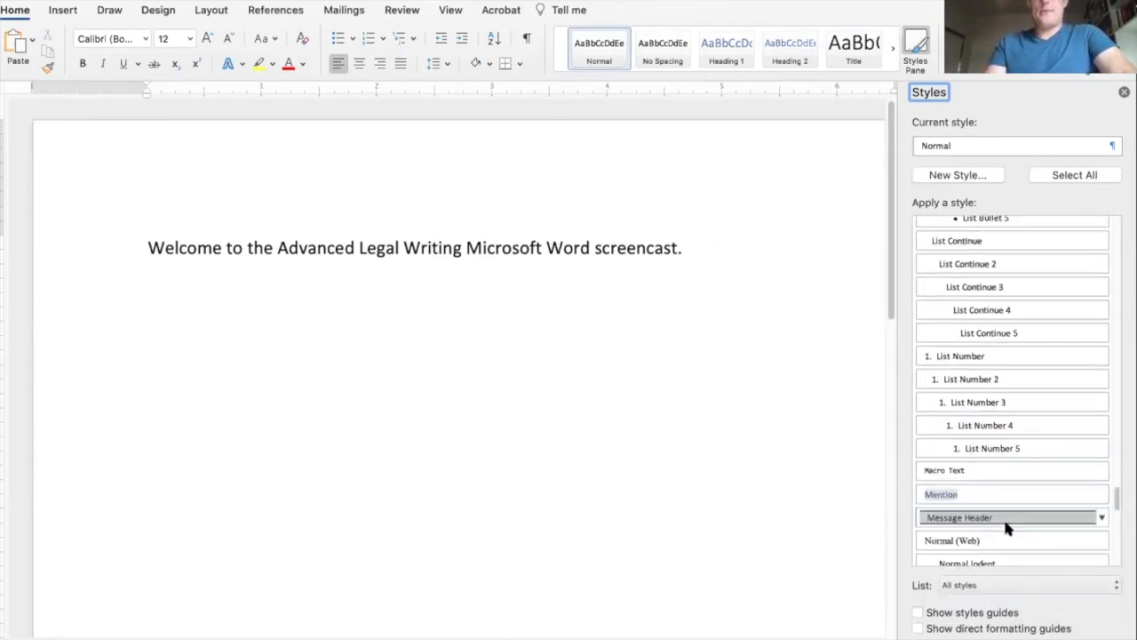
scroll(1115, 524, "up", 20)
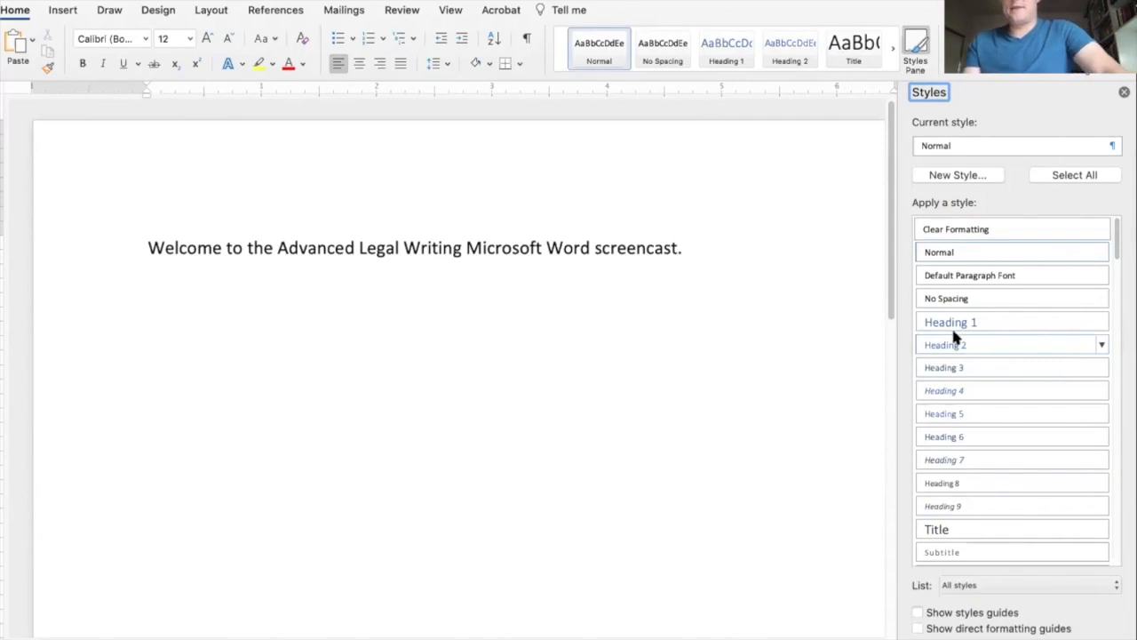
Step: Filter the style list by In current document once more, and set it back to Recommended
left_click(1052, 582)
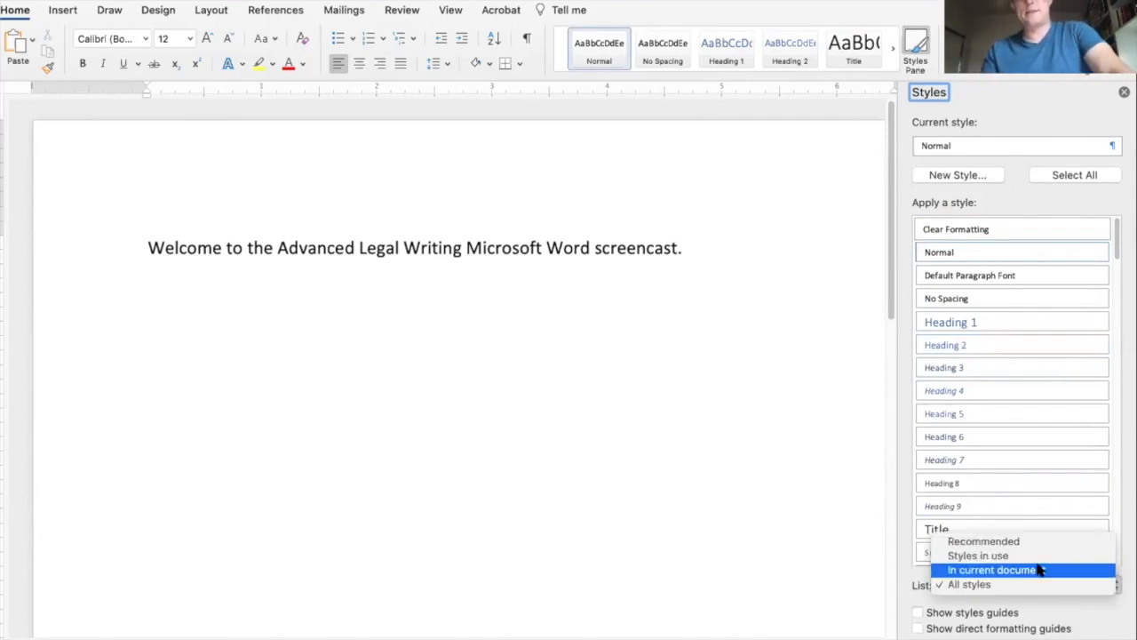
left_click(1032, 569)
left_click(1021, 585)
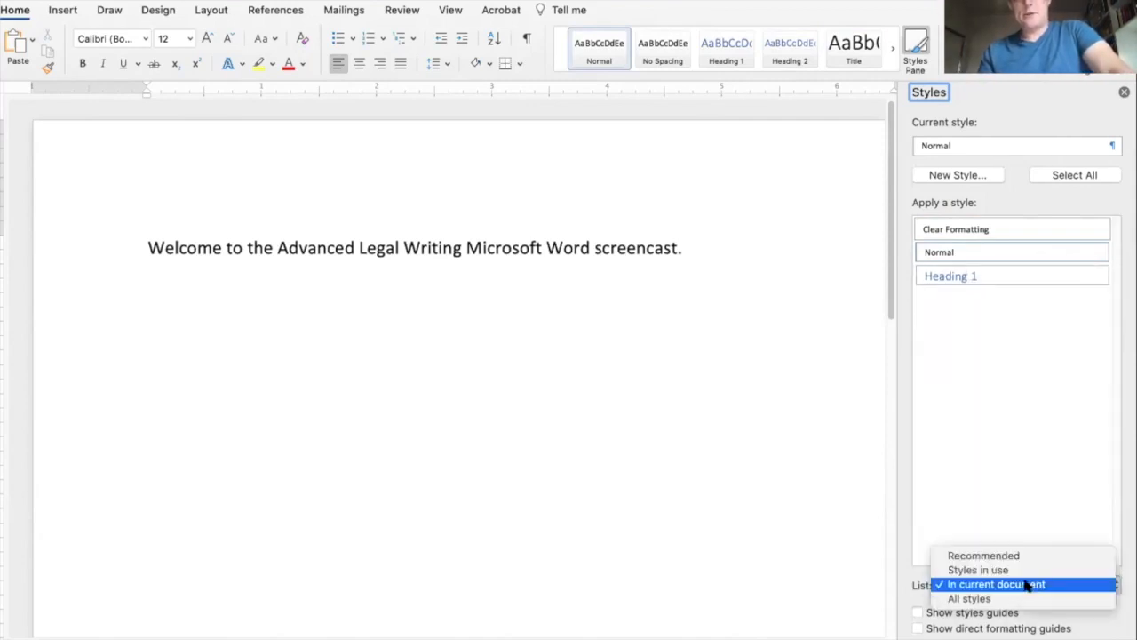
left_click(1010, 556)
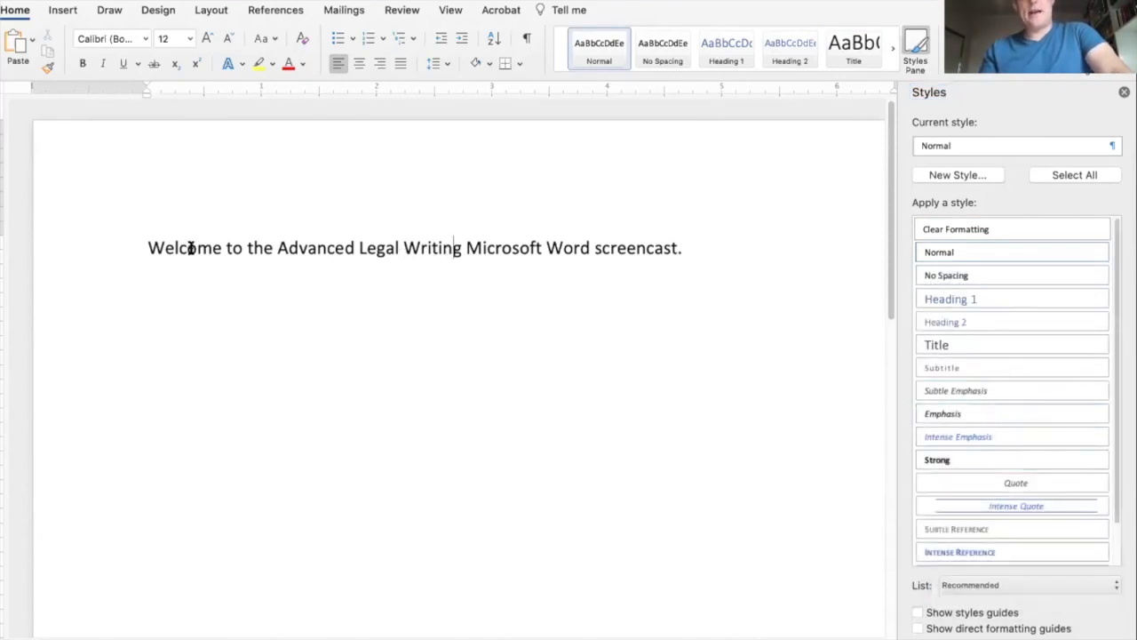
Step: Open the Normal style for modification and set its font to Palatino Linotype
left_click(130, 258)
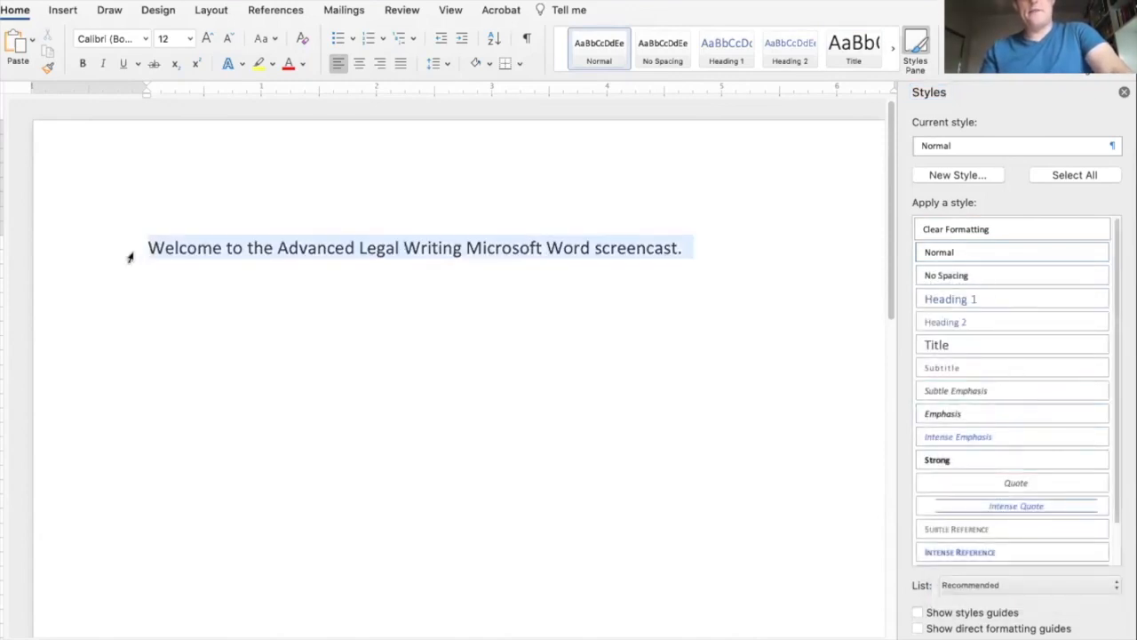
left_click(740, 249)
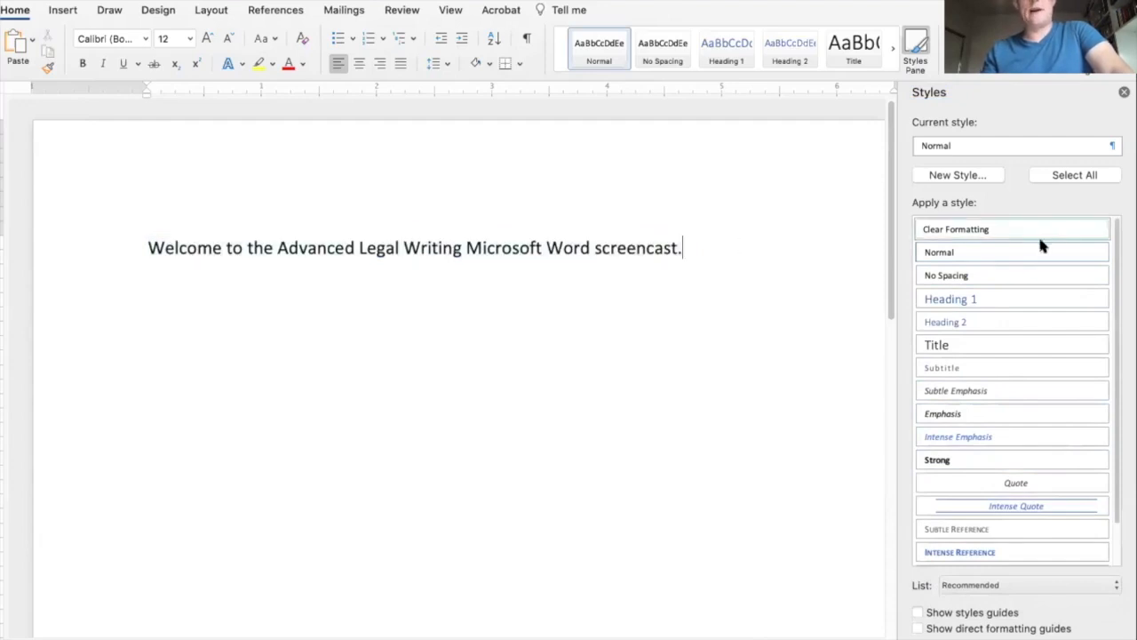
left_click(1103, 254)
left_click(1101, 254)
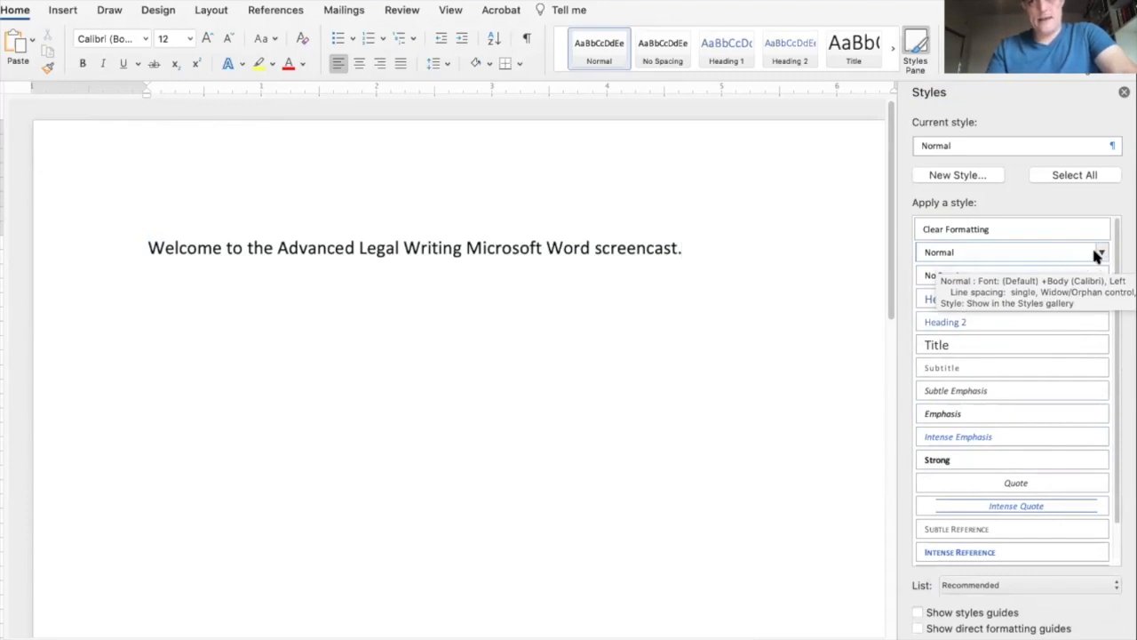
left_click(1099, 254)
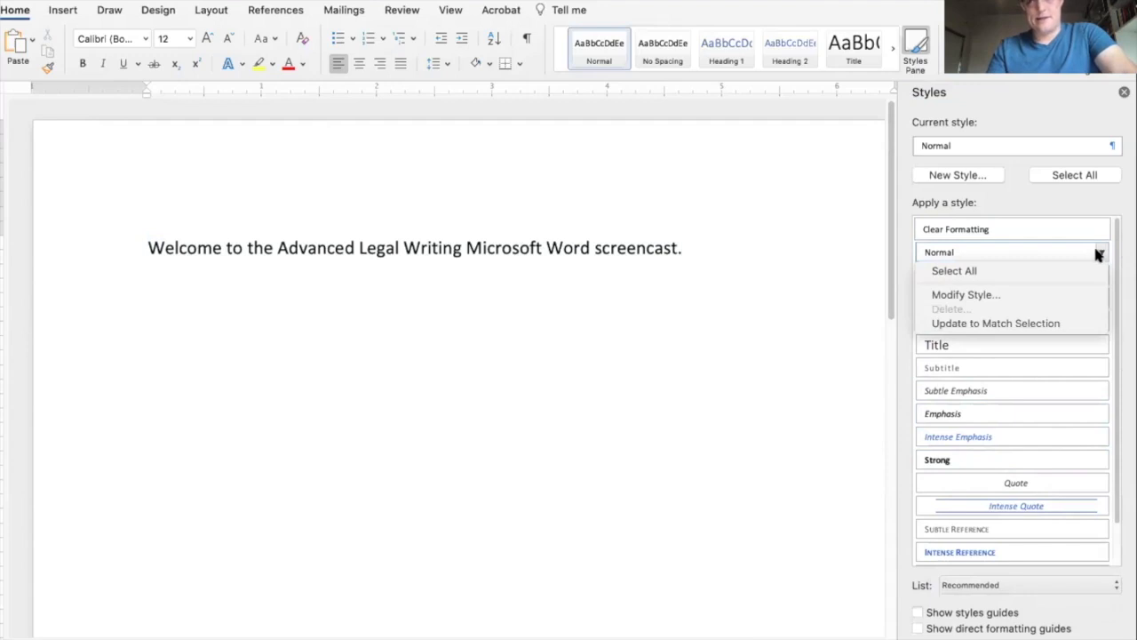
left_click(1074, 295)
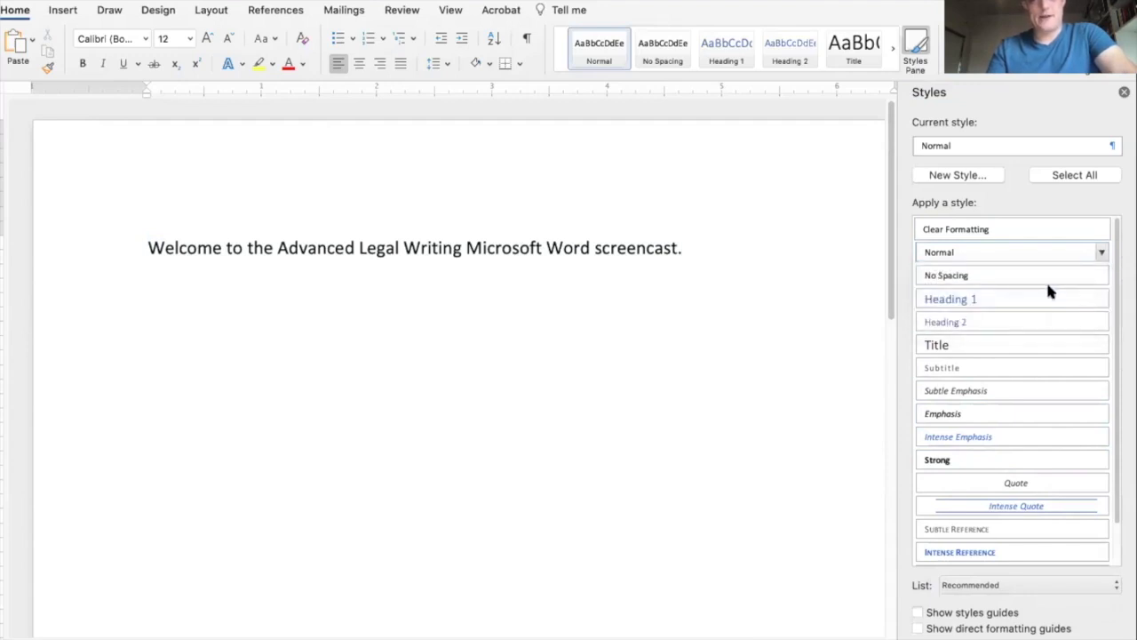
left_click(421, 208)
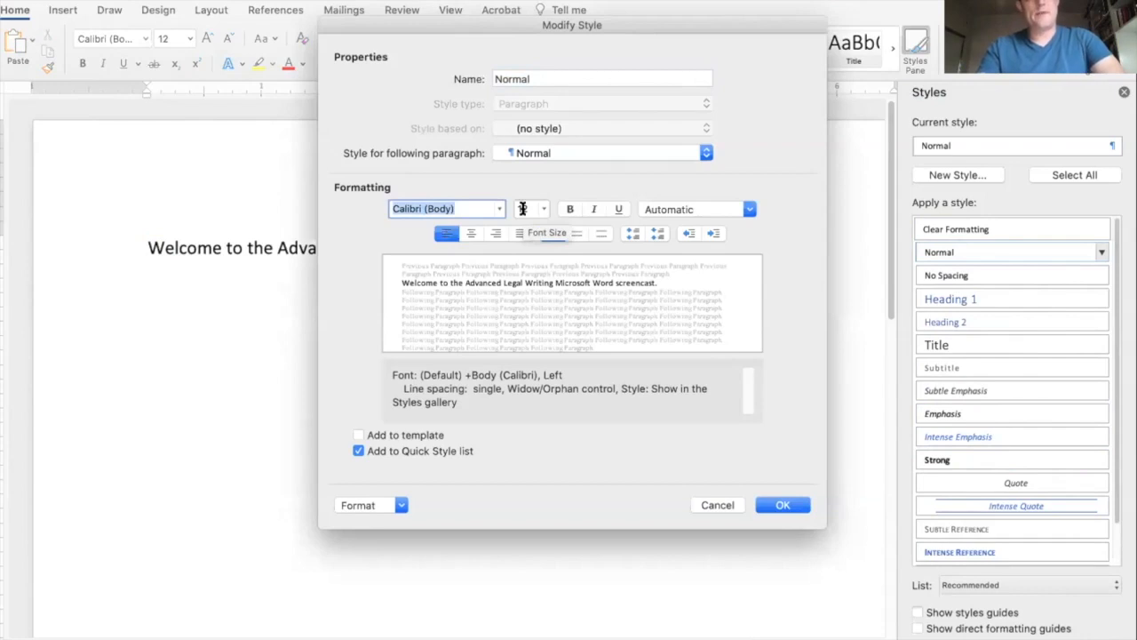
type("Palatino Lin")
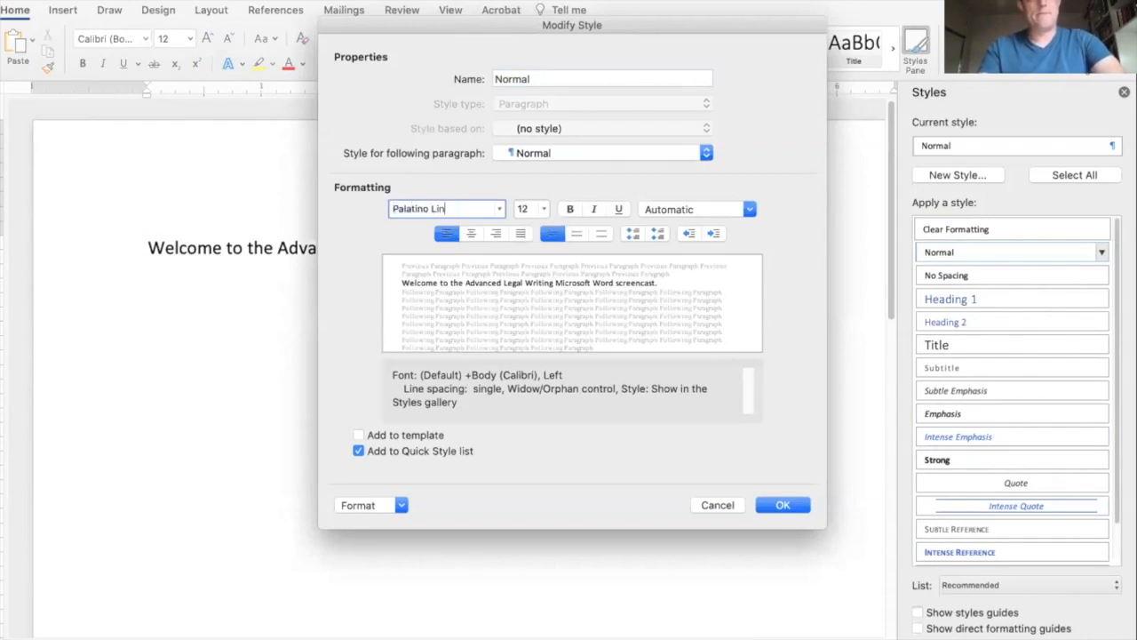
type("otype")
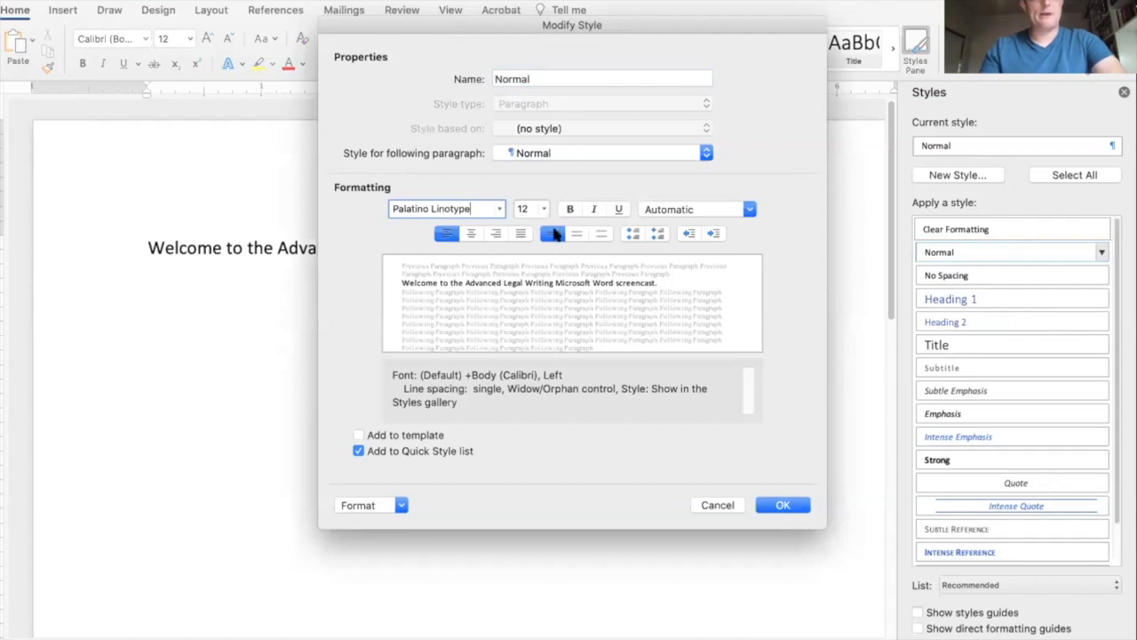
key("Tab")
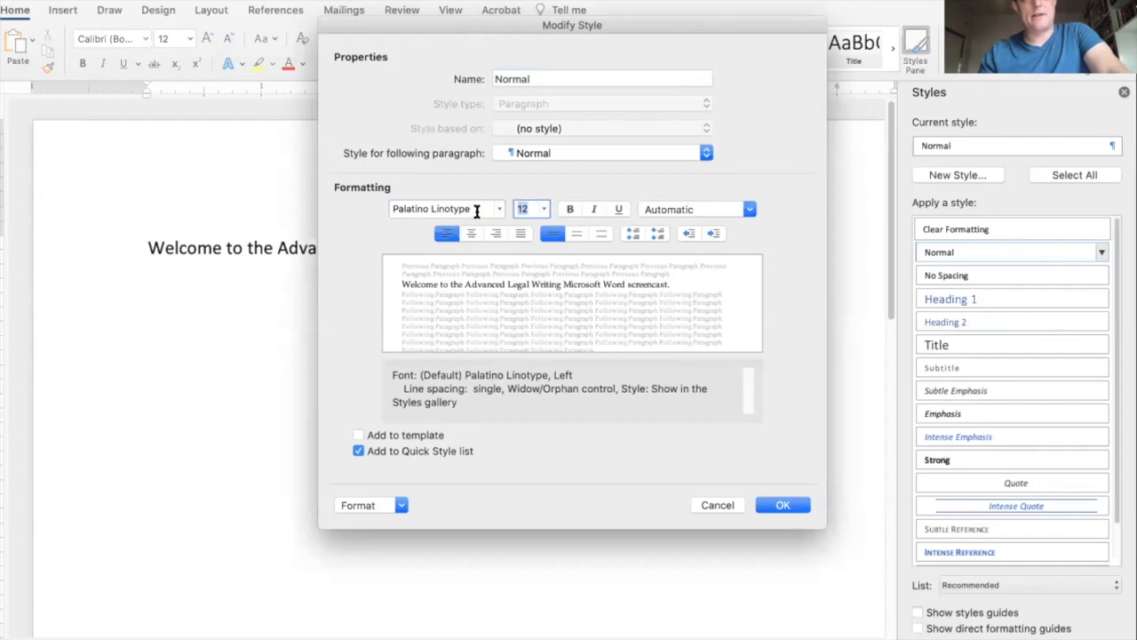
Step: Check the Normal style's paragraph settings without changing them, and add the modified style to the template
left_click(389, 506)
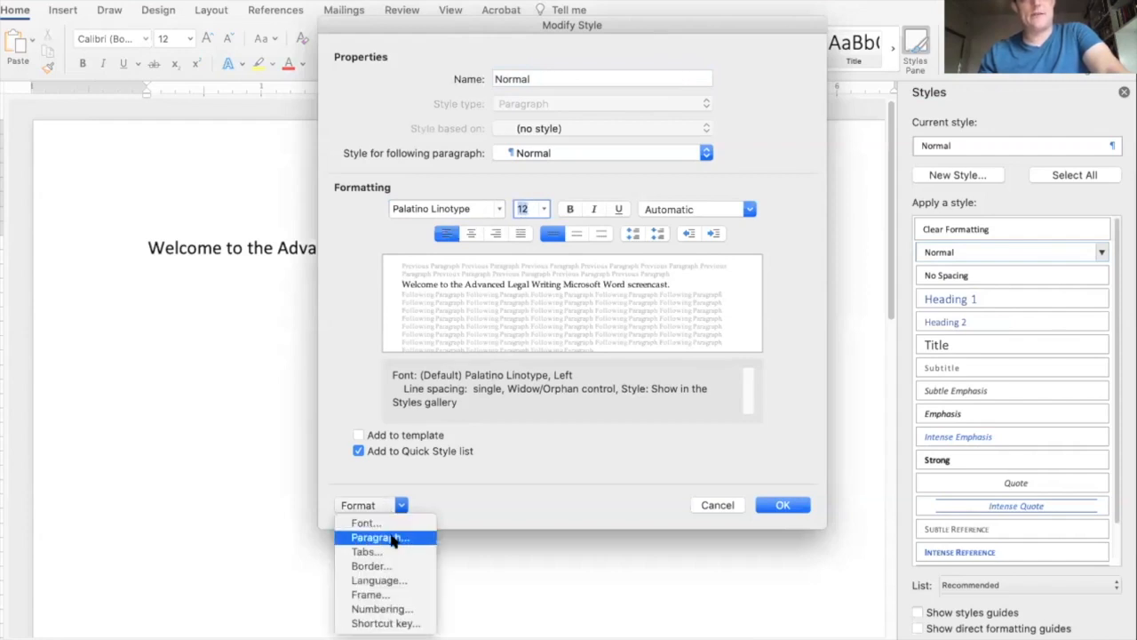
left_click(394, 539)
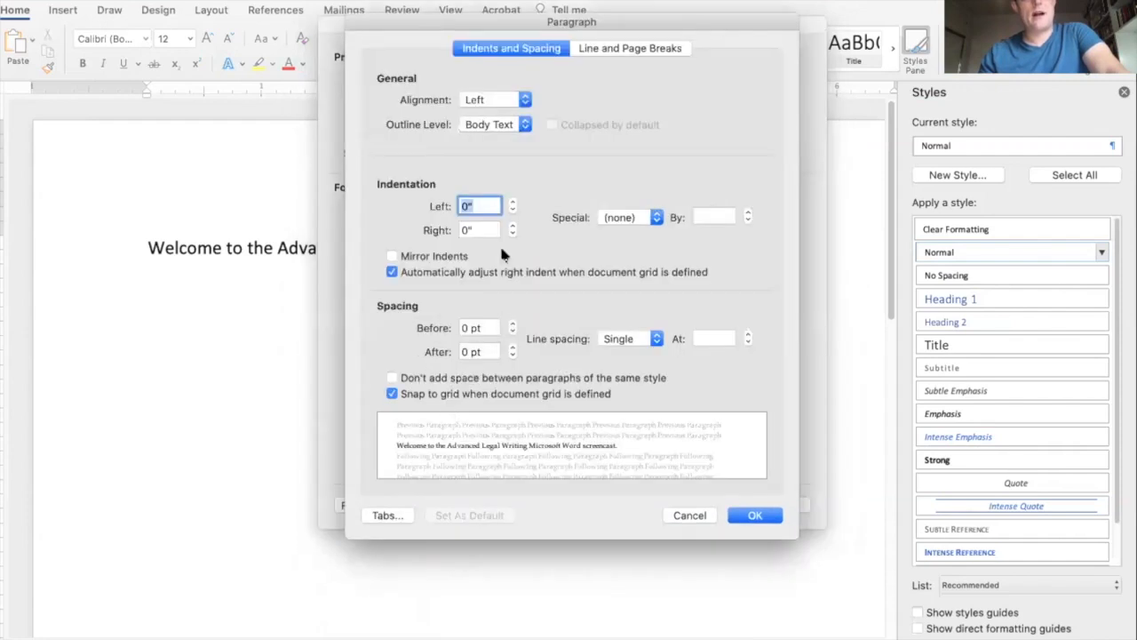
left_click(689, 516)
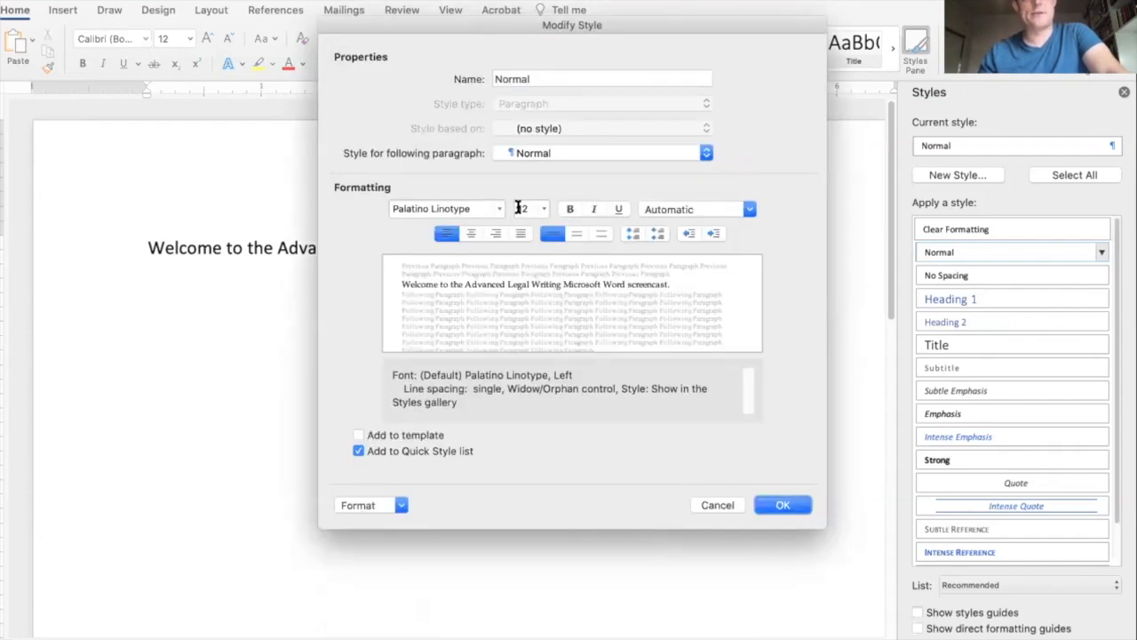
left_click(406, 437)
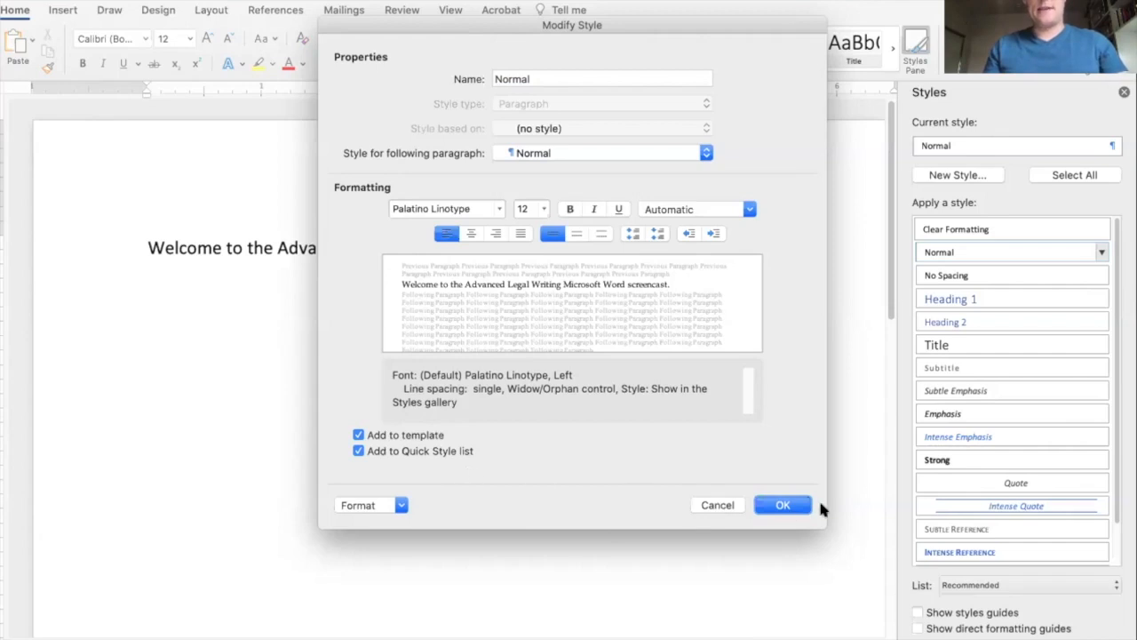
left_click(791, 504)
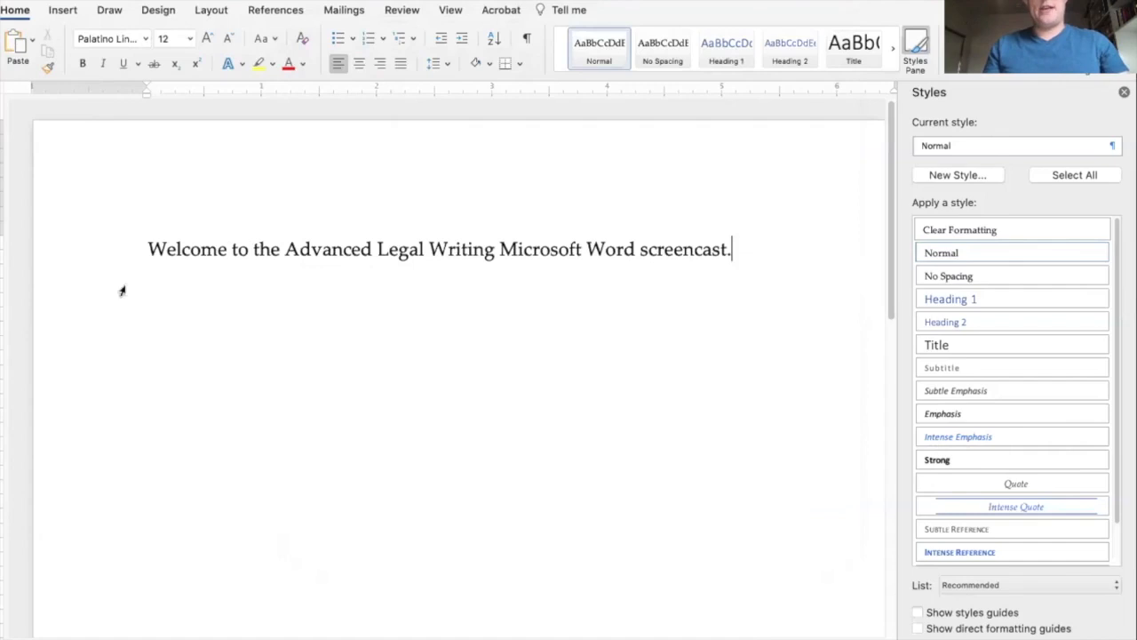
left_click(176, 250)
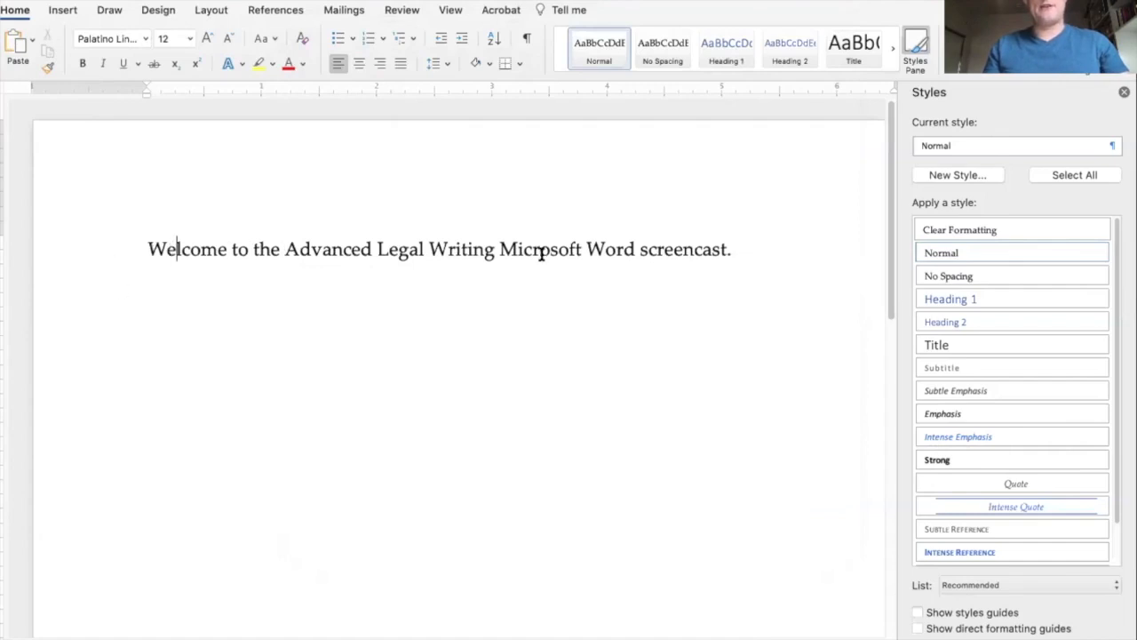
left_click(735, 246)
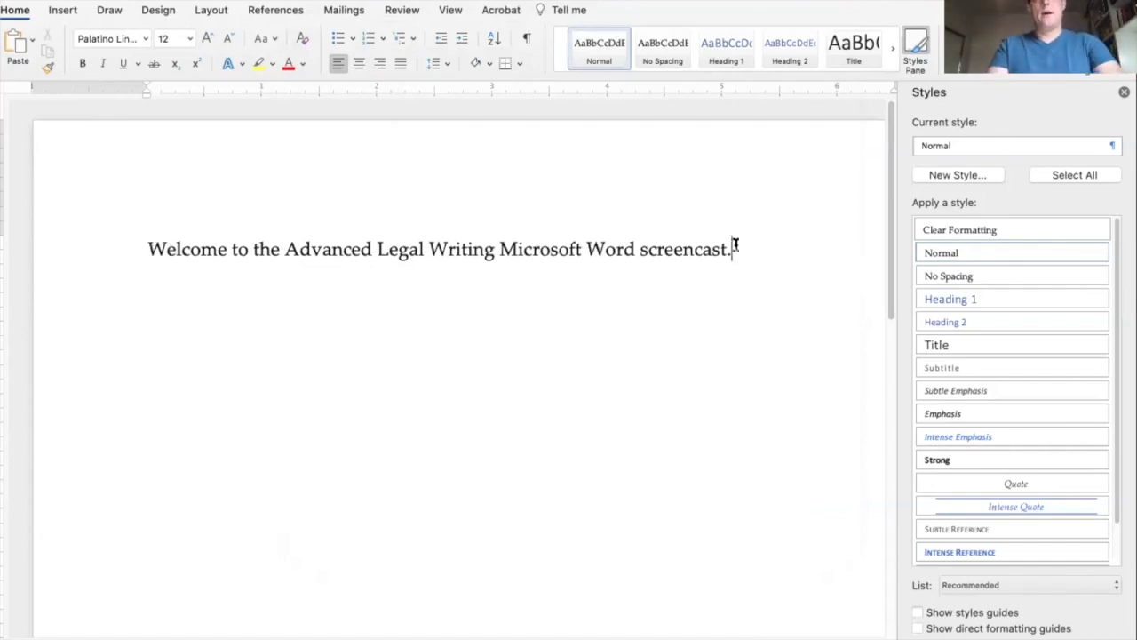
left_click_drag(736, 246, 208, 236)
left_click(697, 242)
left_click_drag(764, 243, 205, 228)
key("super+c")
left_click(749, 249)
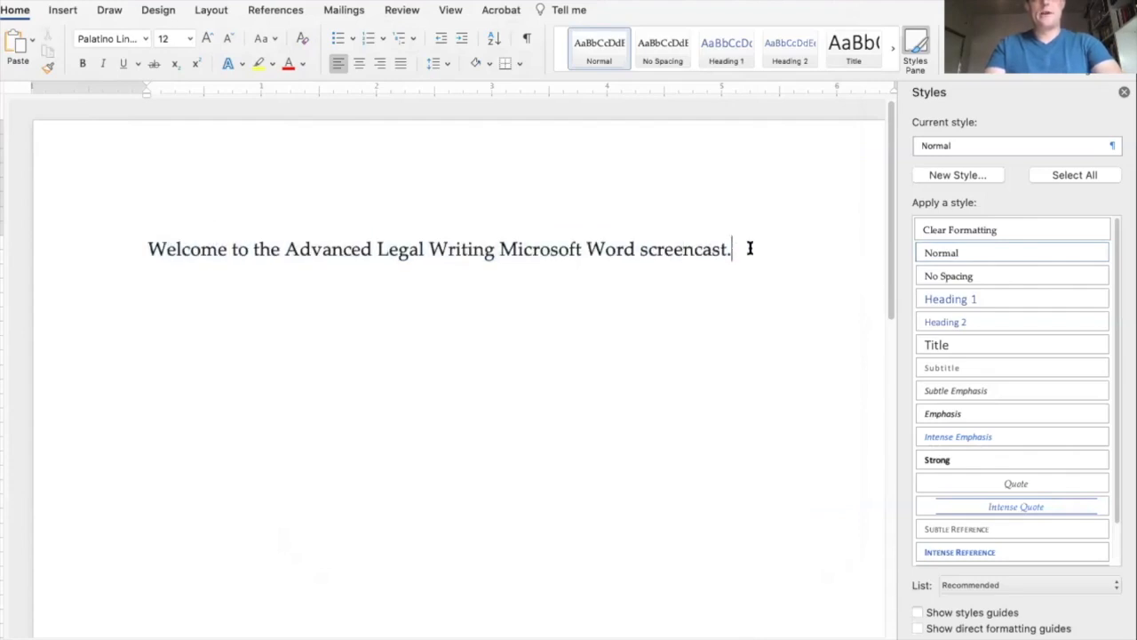
key("super+v")
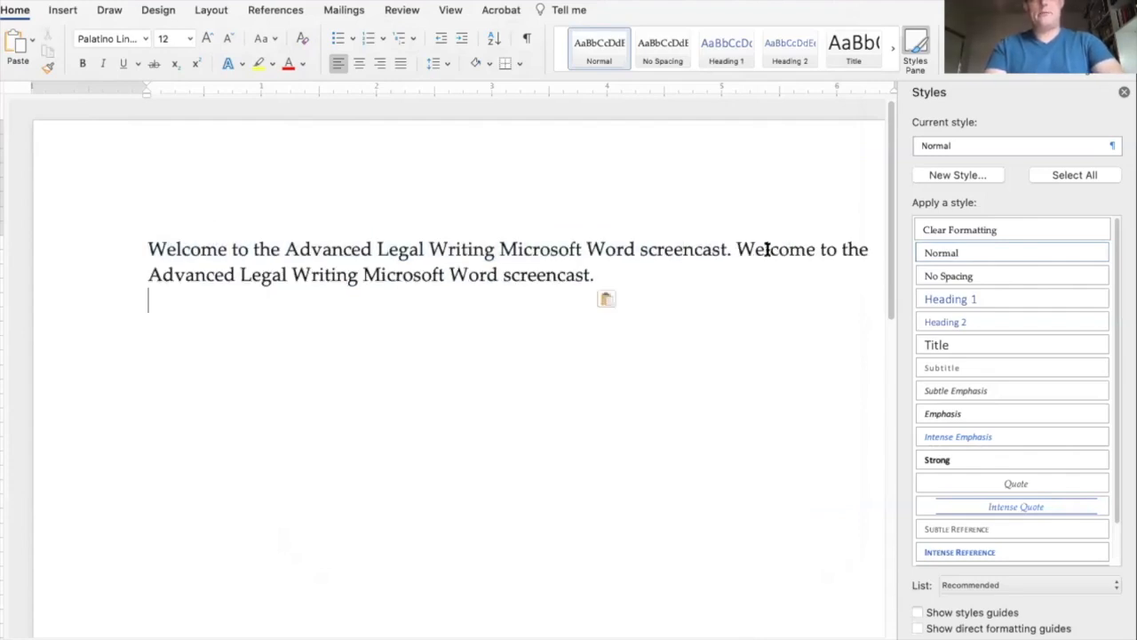
key("BackSpace")
key("super+v")
key("BackSpace")
key("super+v")
key("BackSpace")
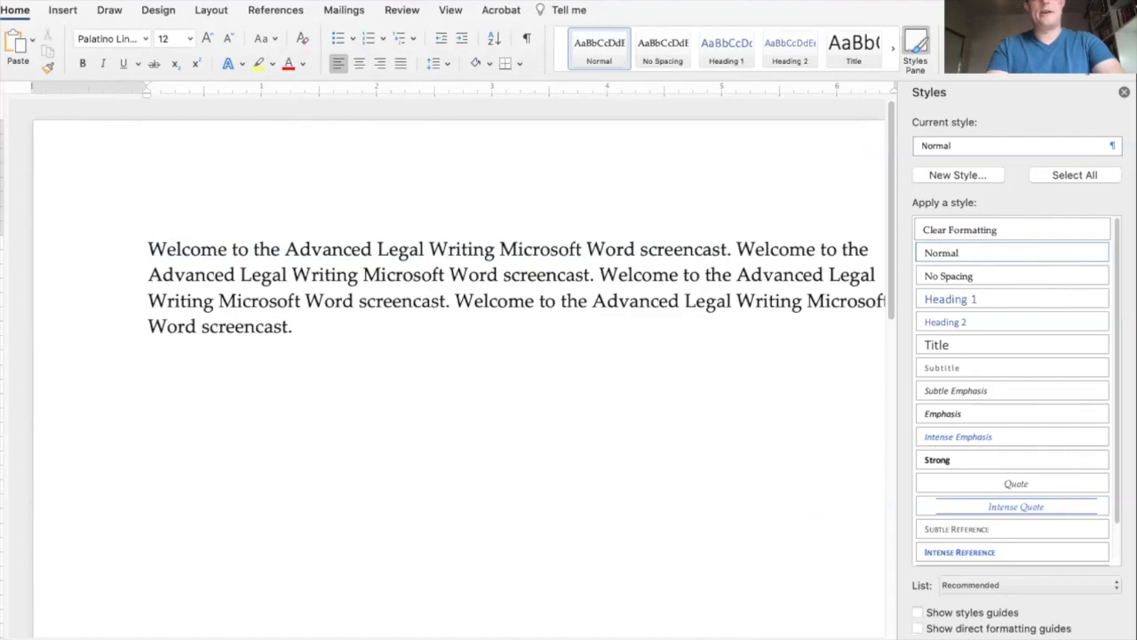
left_click_drag(292, 326, 769, 254)
key("BackSpace")
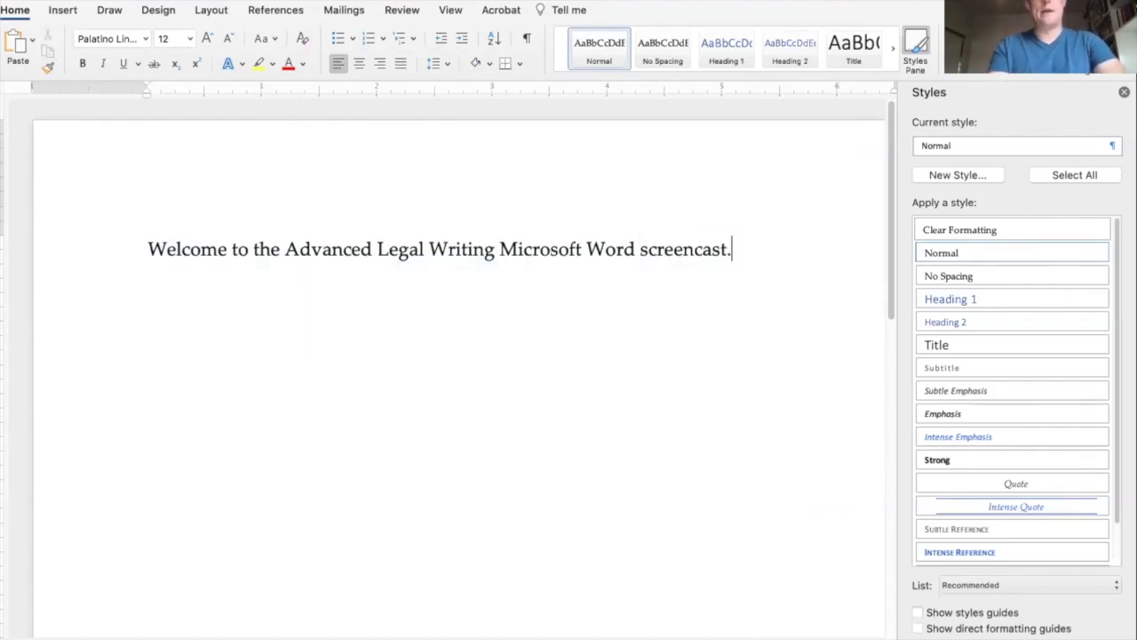
Step: Copy the welcome sentence and paste it five times after itself to build one longer sample paragraph
key("super+a")
key("super+c")
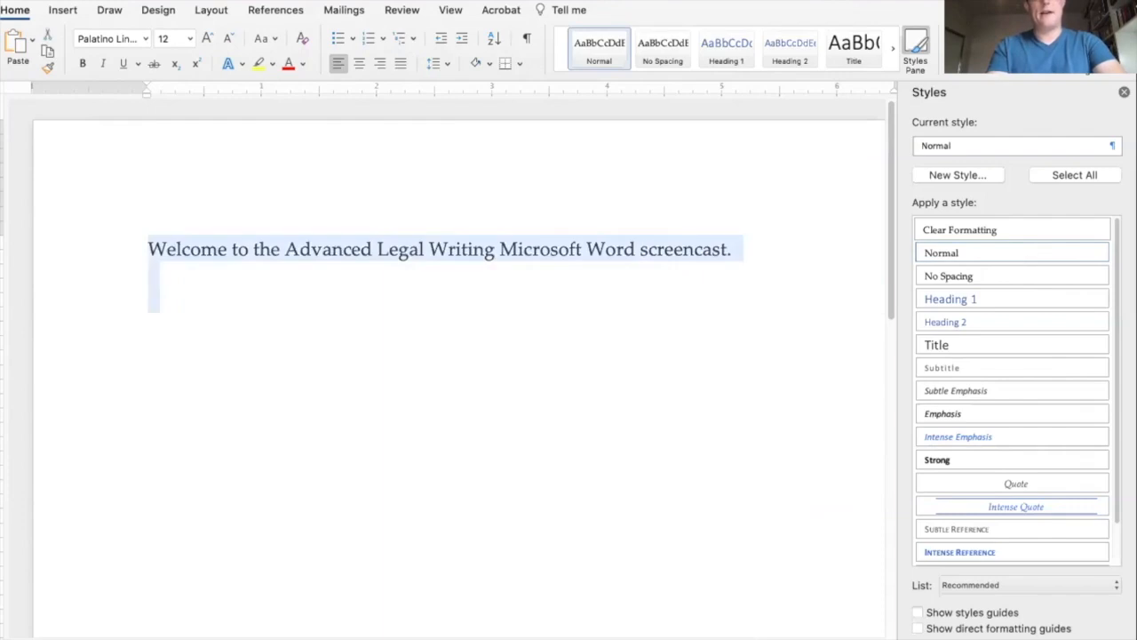
left_click(770, 251)
key("super+v")
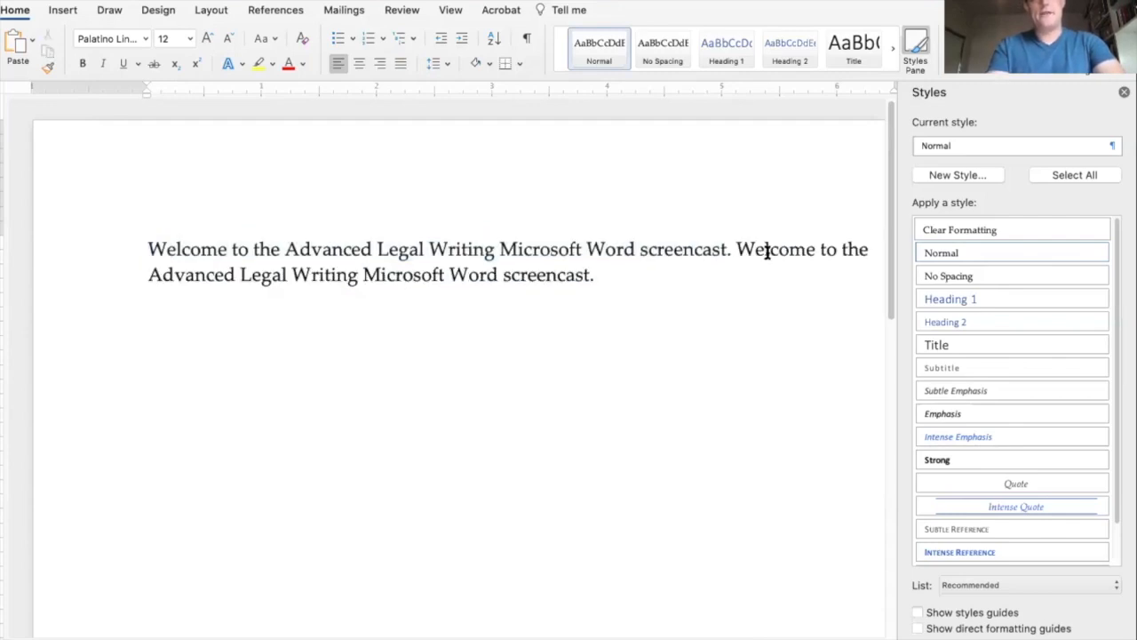
key("super+v")
key("super+v")
key("super+v")
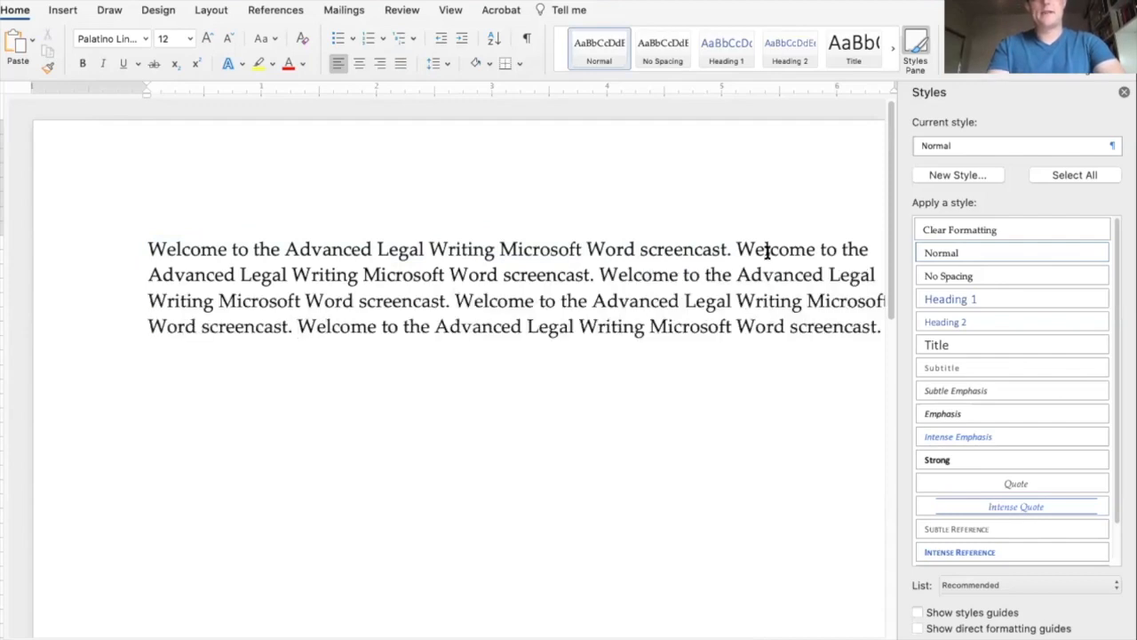
key("super+v")
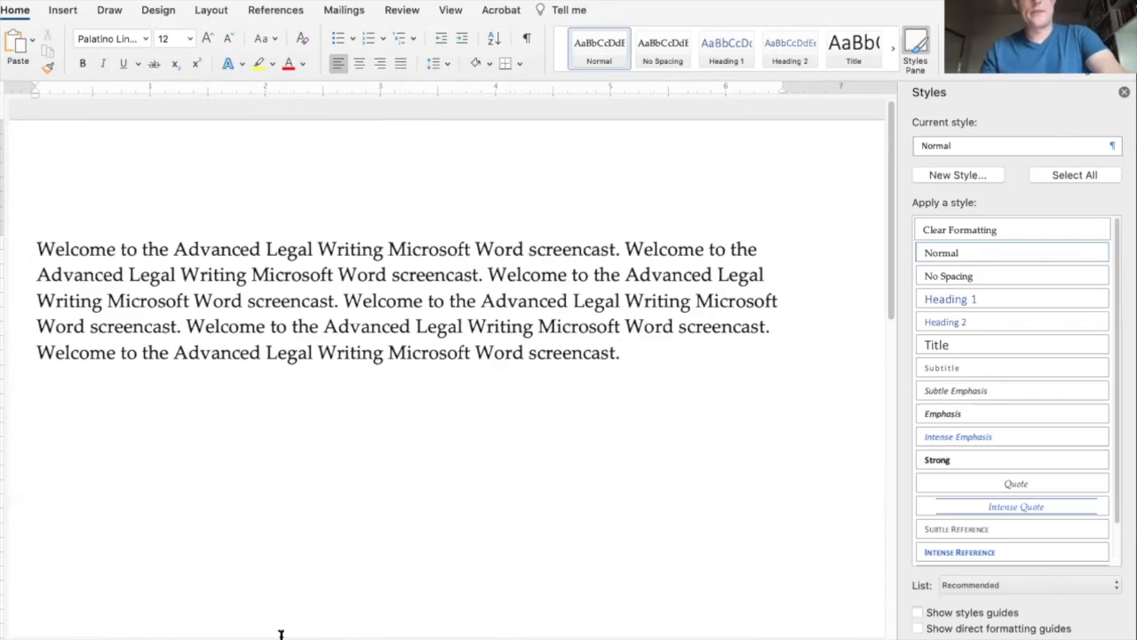
scroll(281, 634, "left", 3)
left_click(690, 340)
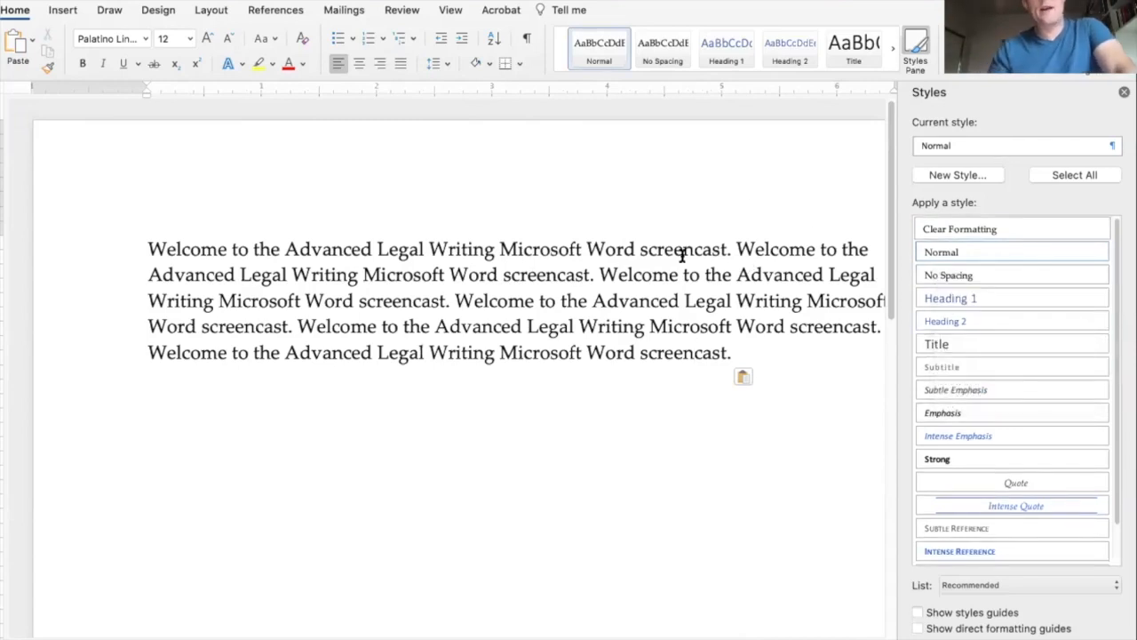
Step: Switch the style list to All styles and examine the Body Text styles and their neighbours
scroll(1009, 349, "down", 1)
scroll(1016, 374, "up", 1)
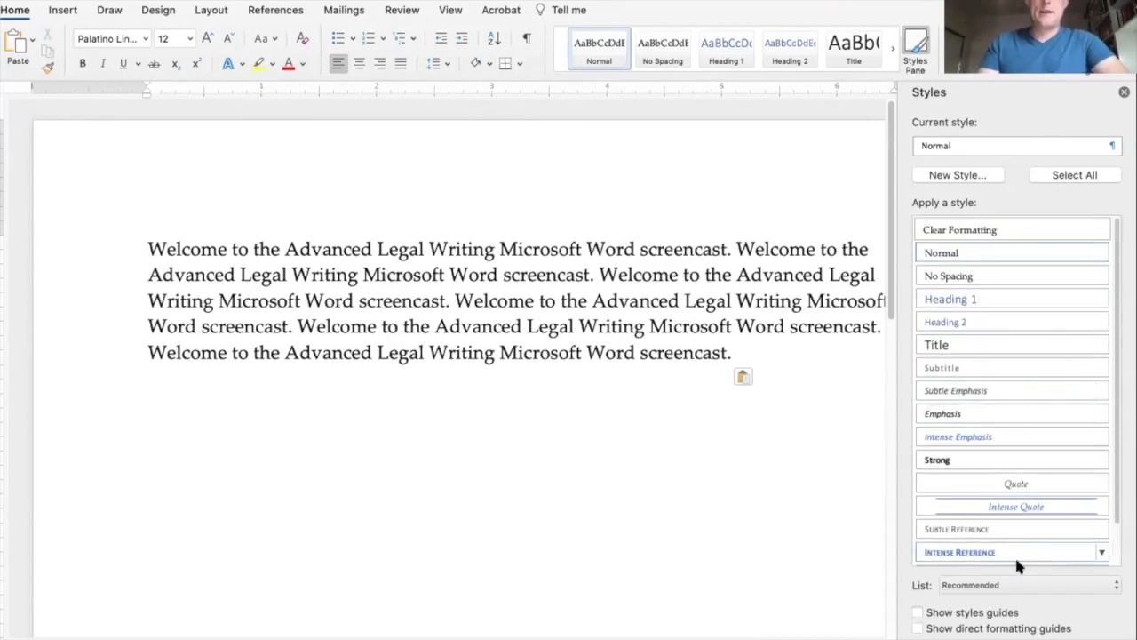
left_click(1013, 584)
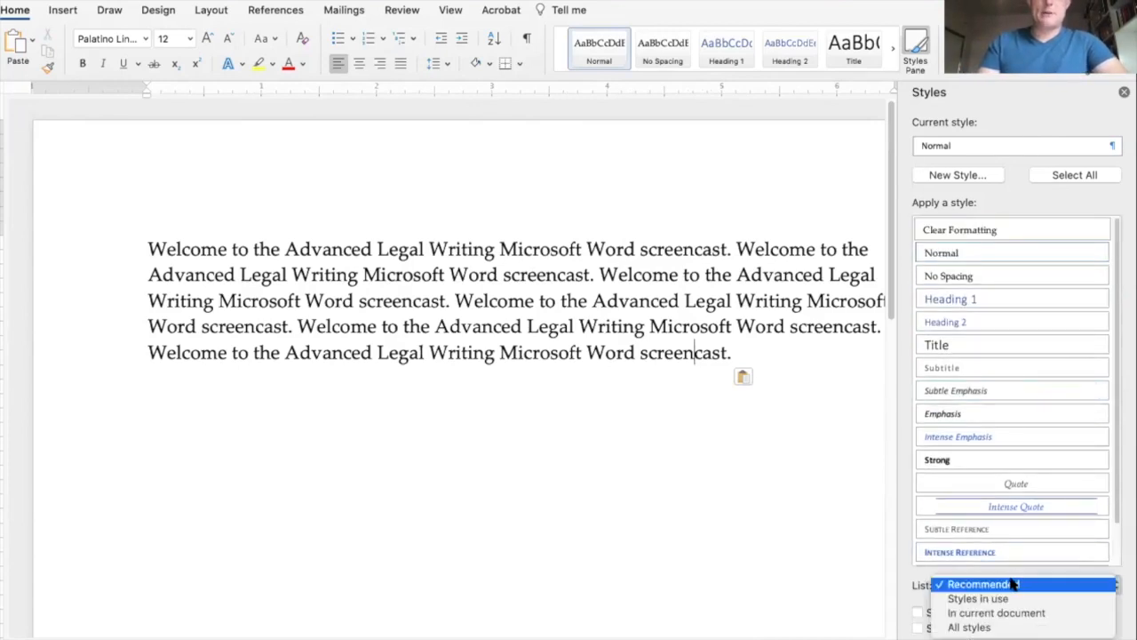
left_click(1008, 625)
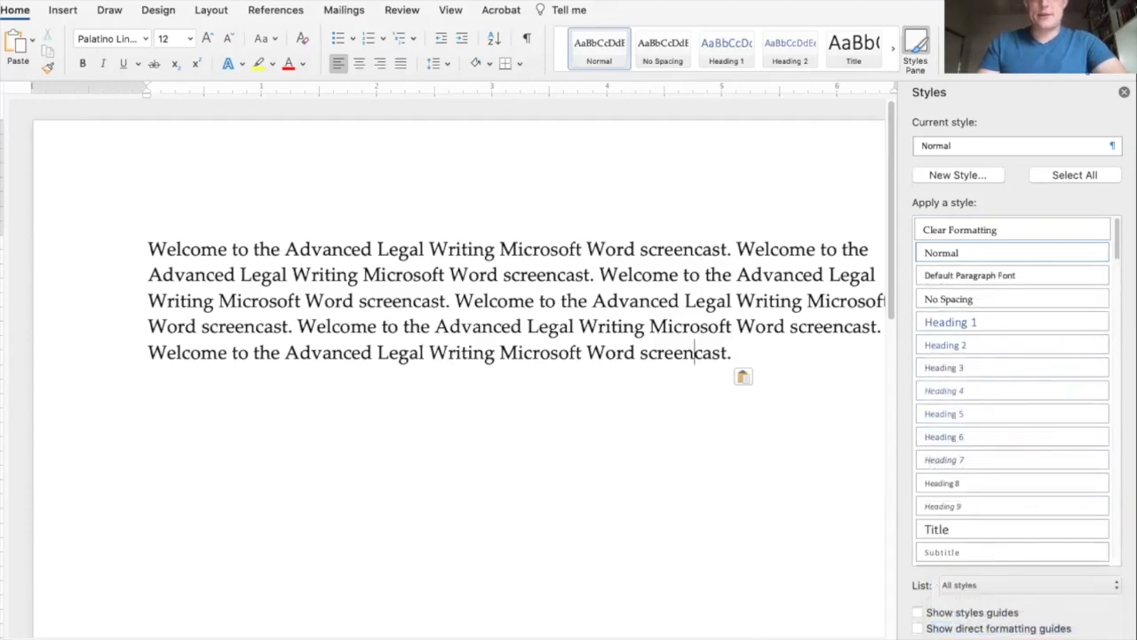
left_click_drag(1117, 234, 1108, 342)
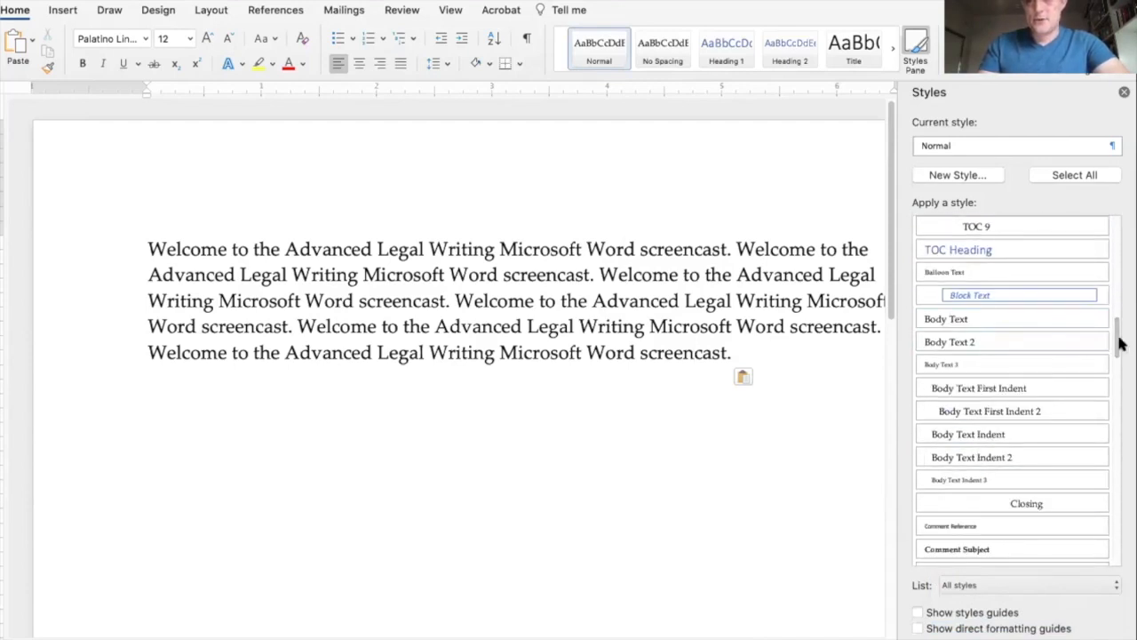
mouse_move(1117, 339)
left_mouse_down()
mouse_move(1117, 546)
mouse_move(1117, 238)
mouse_move(1115, 343)
left_mouse_up()
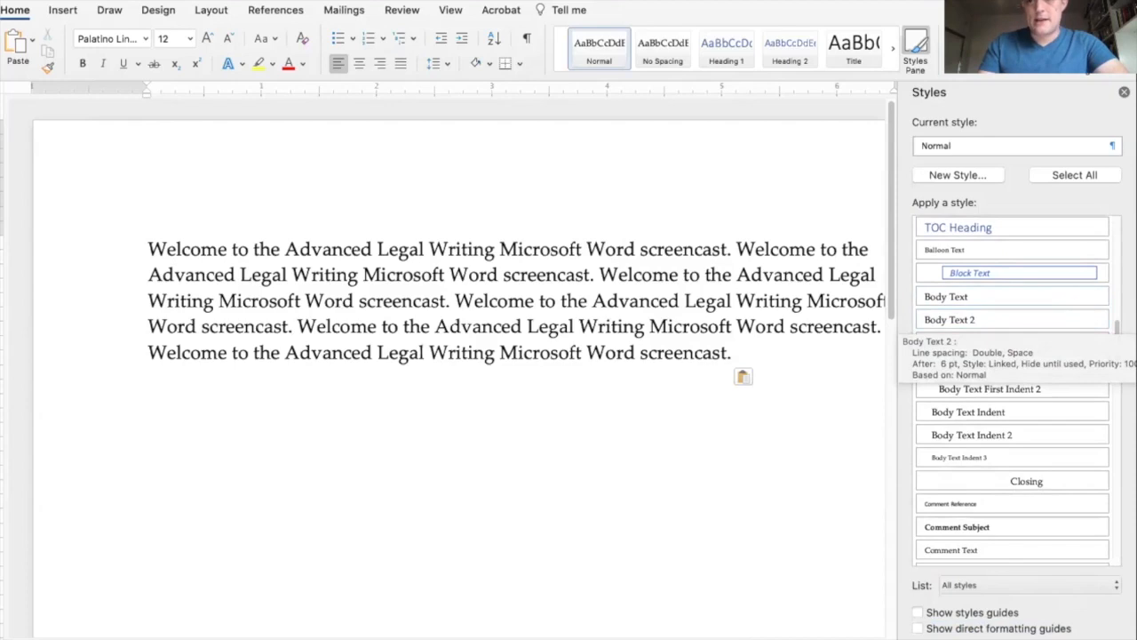
left_click_drag(1118, 325, 1121, 210)
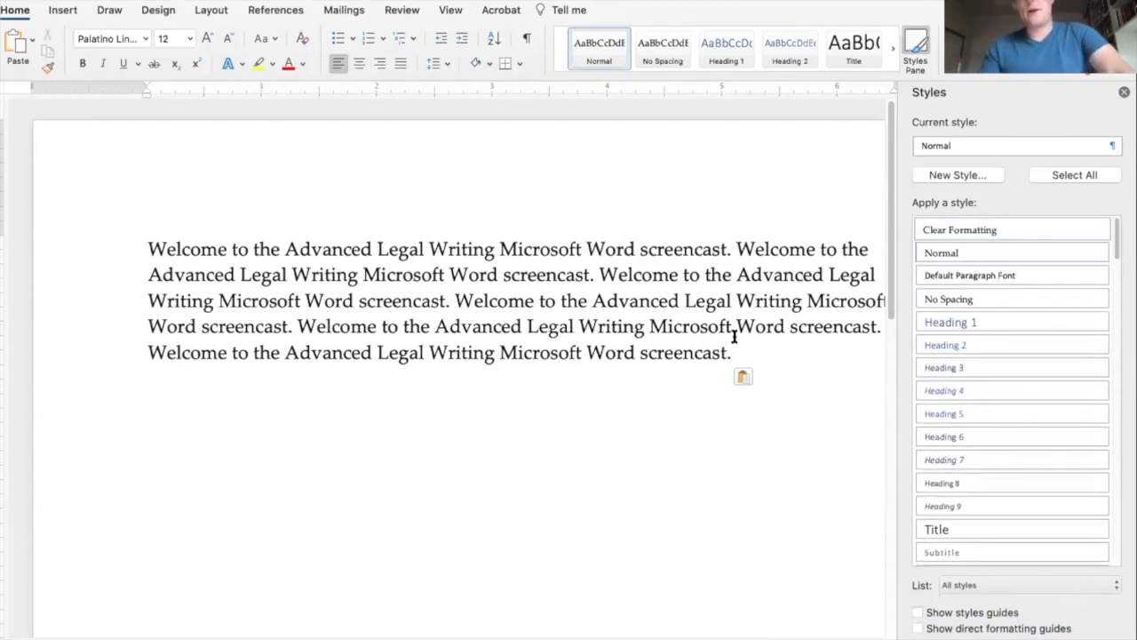
Step: Create a new paragraph style named Body based on Normal from the sample text, and set it to be added to the template
left_click_drag(687, 337, 676, 297)
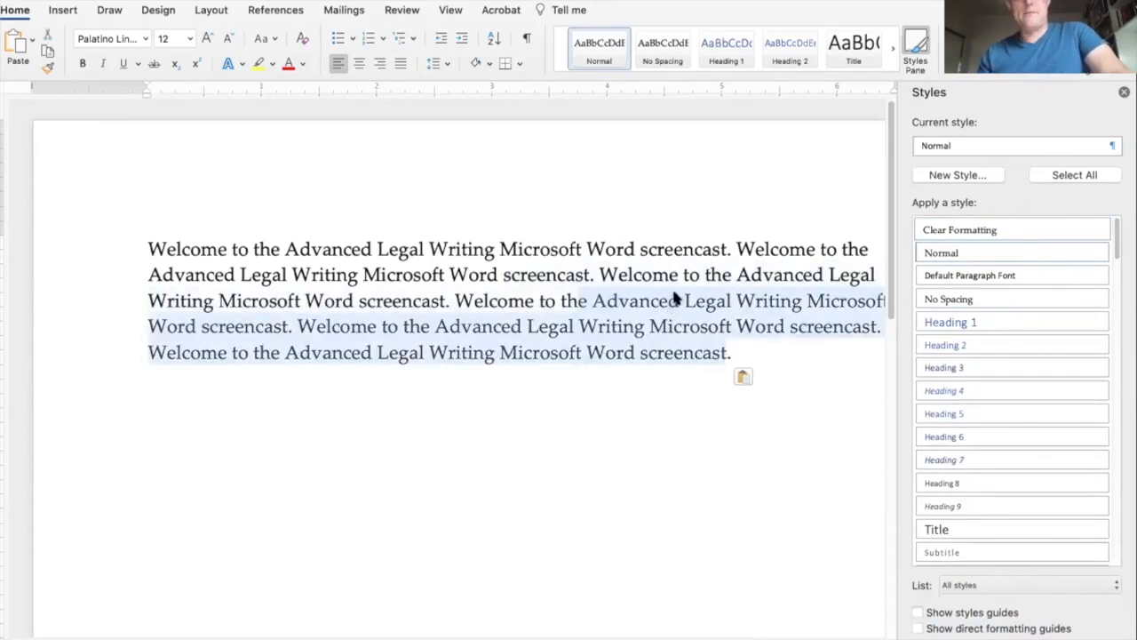
left_click(986, 171)
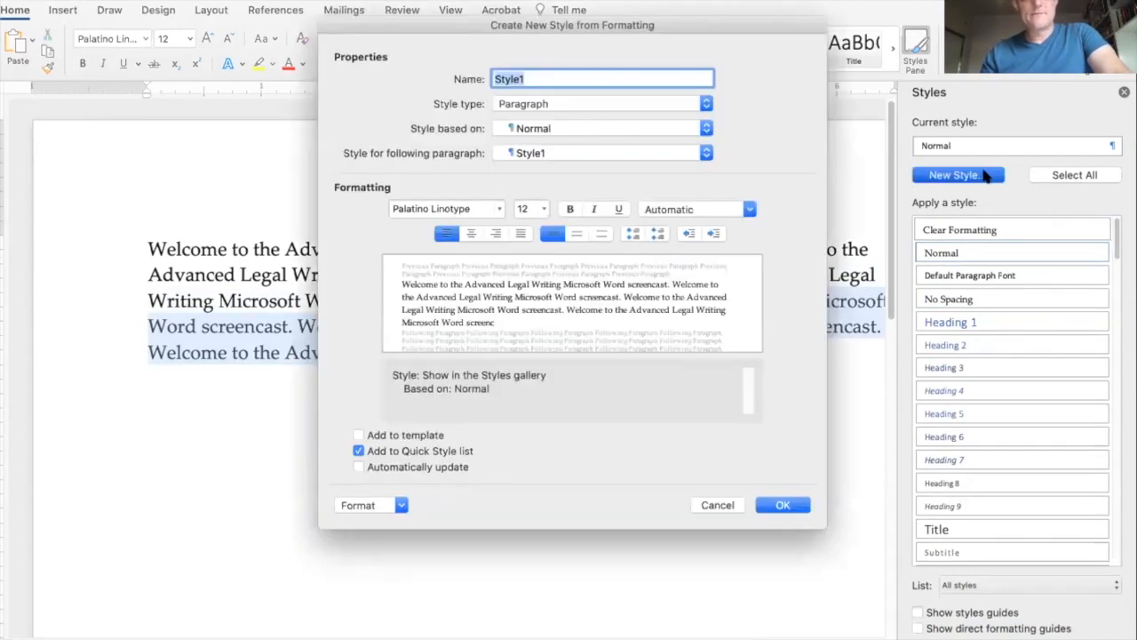
type("Body")
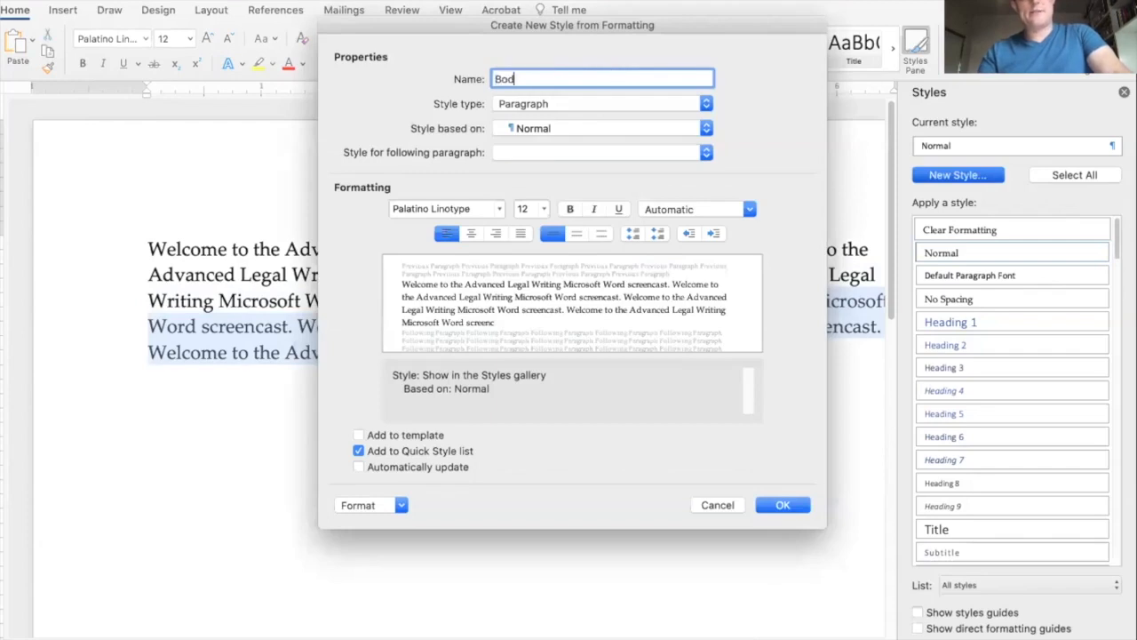
left_click(576, 103)
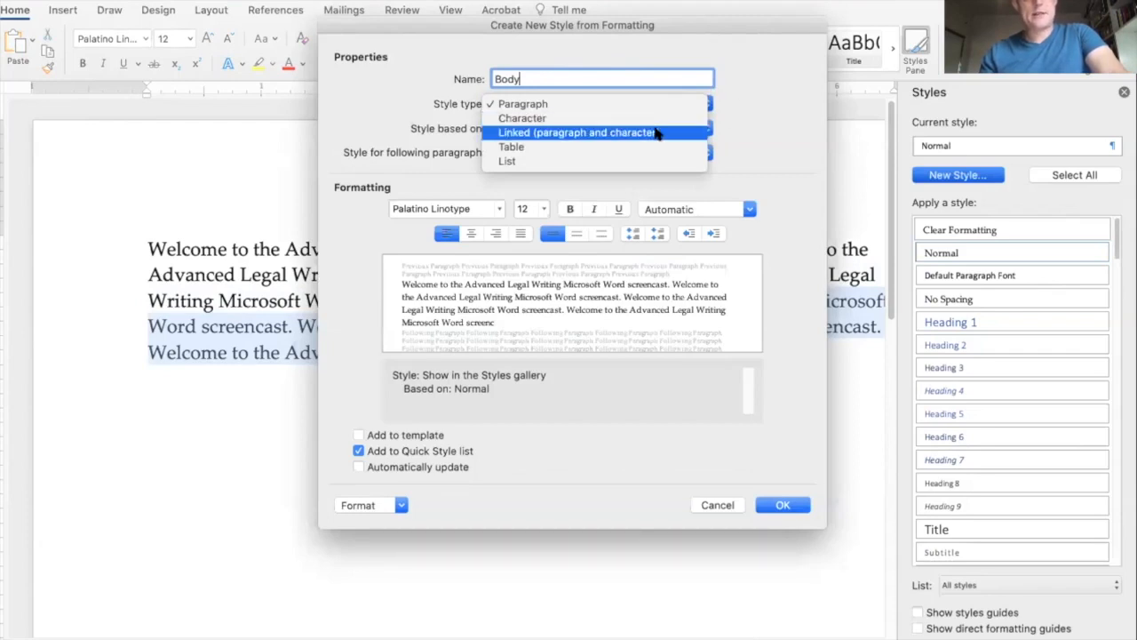
left_click(773, 63)
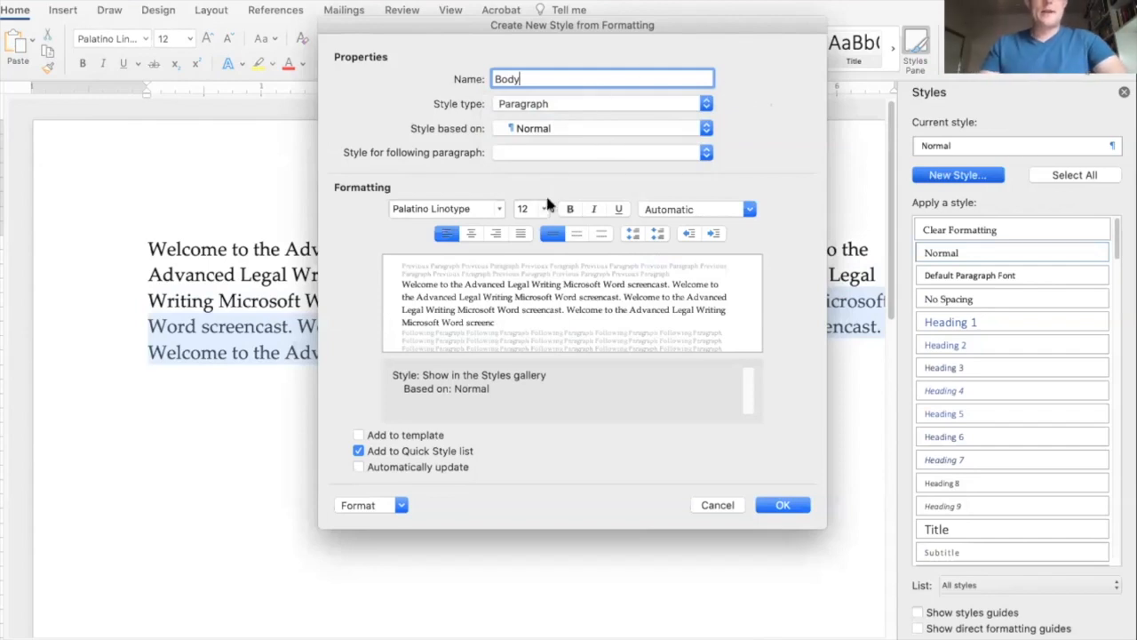
left_click(569, 153)
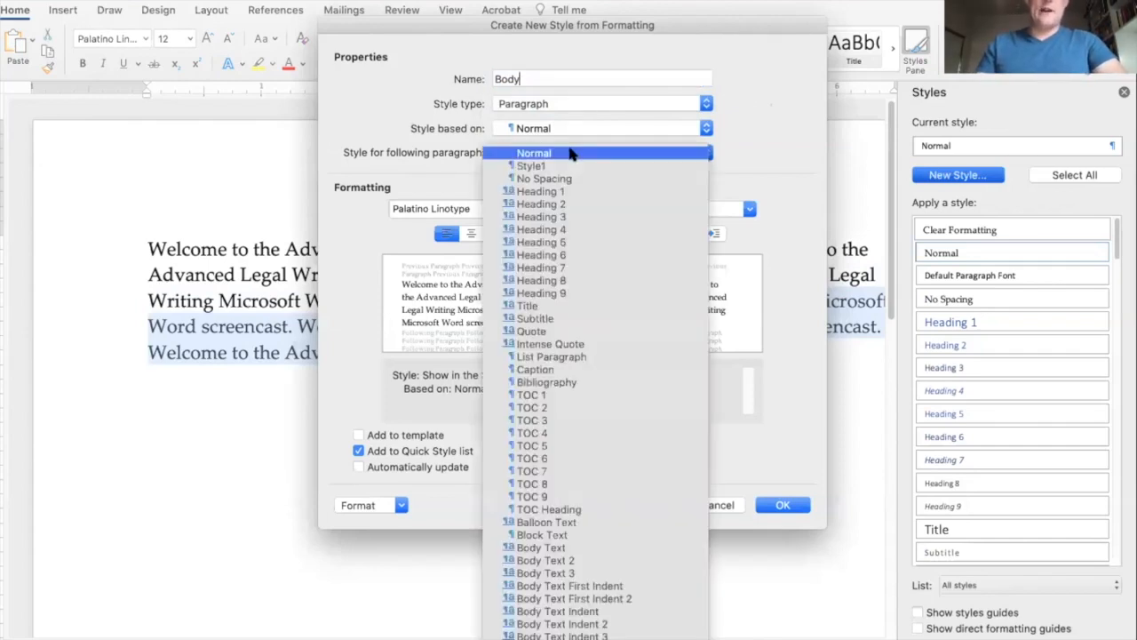
left_click(844, 131)
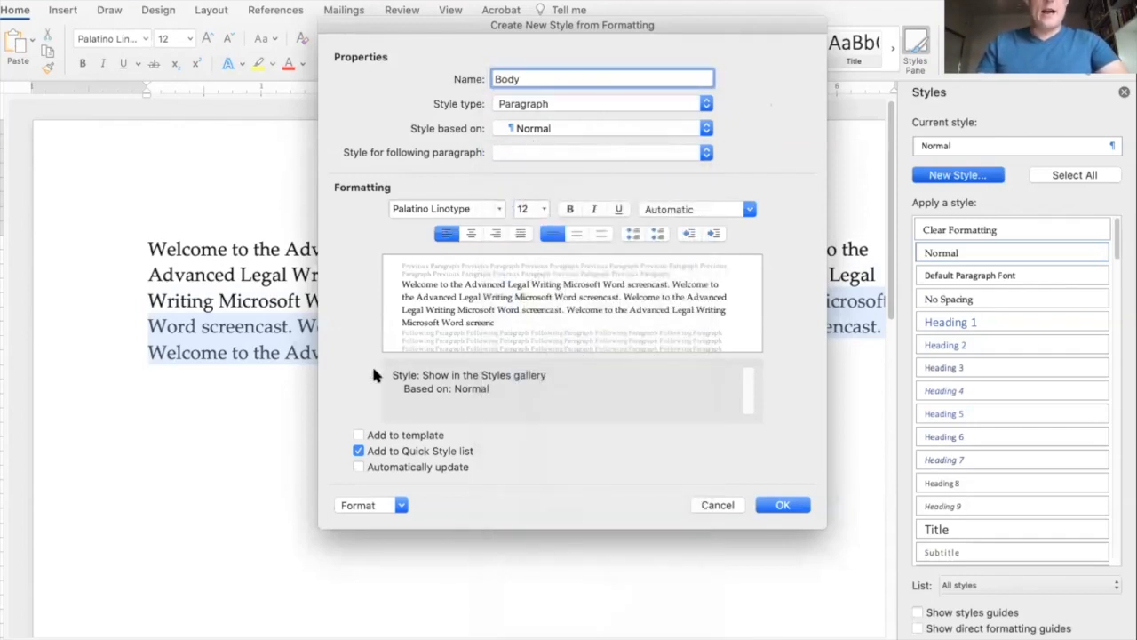
left_click(414, 436)
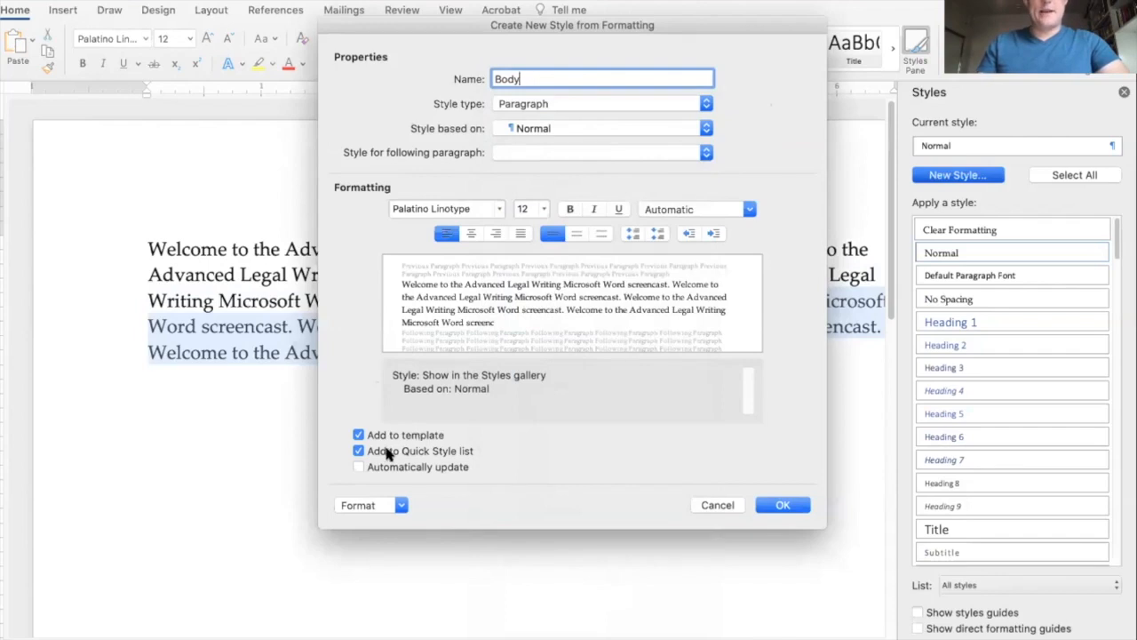
Step: Set the Body style's line spacing to Multiple at 1.2 in its paragraph settings
left_click(377, 504)
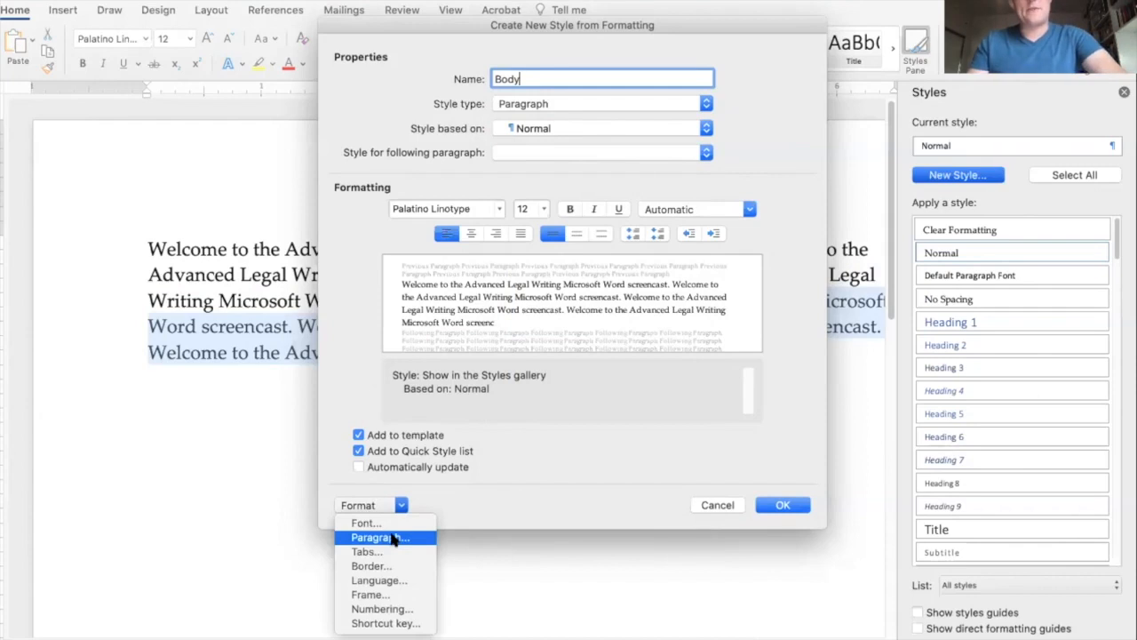
left_click(382, 538)
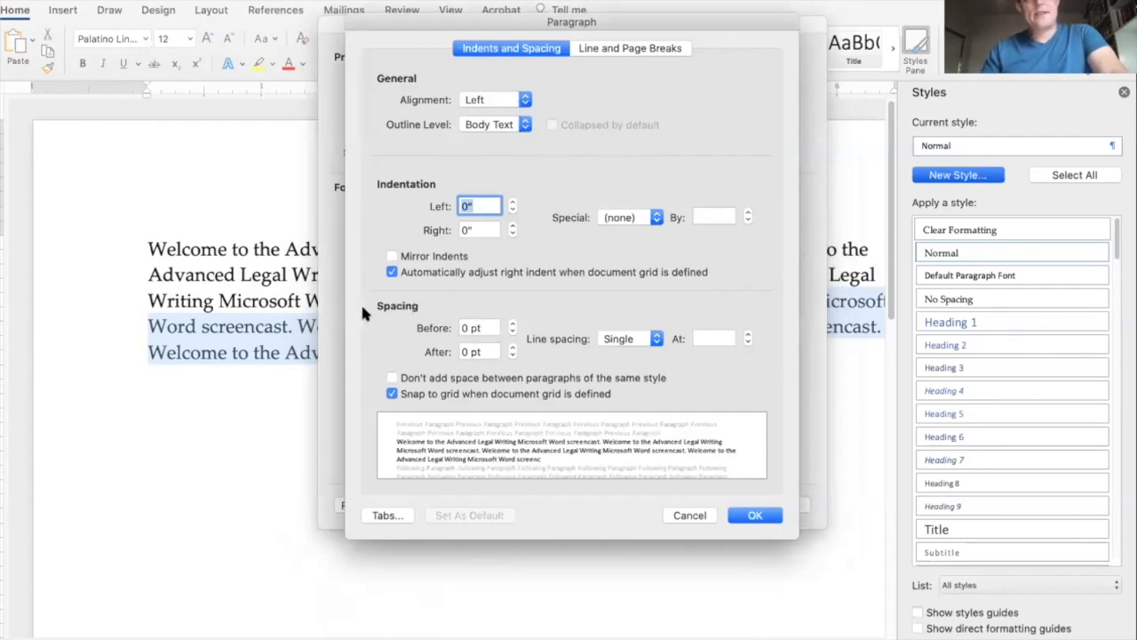
left_click(724, 337)
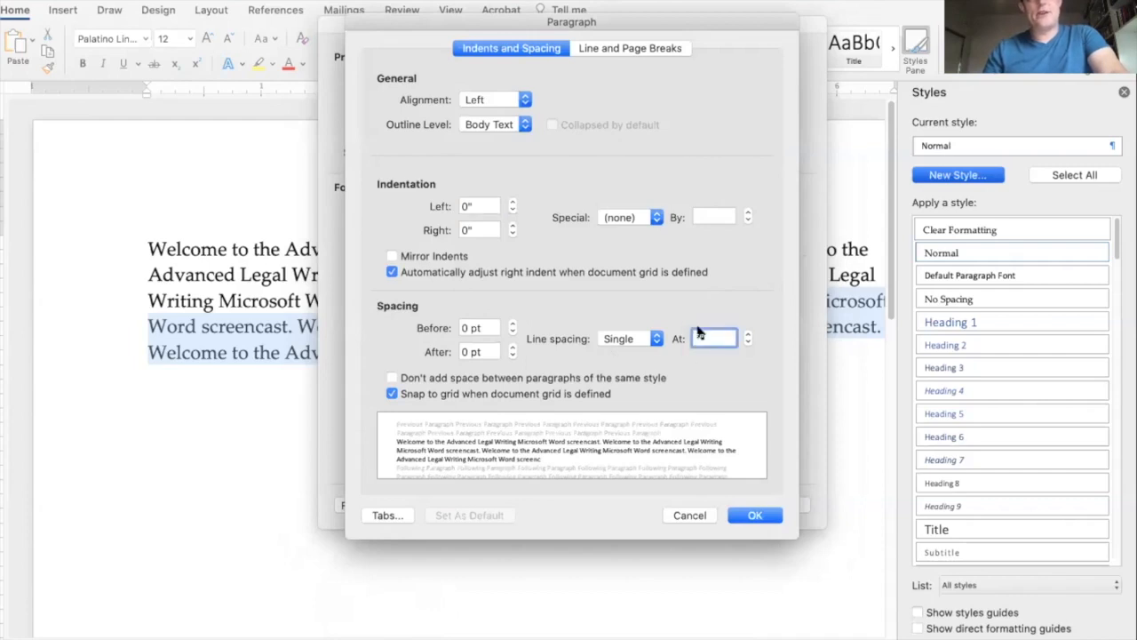
left_click(627, 337)
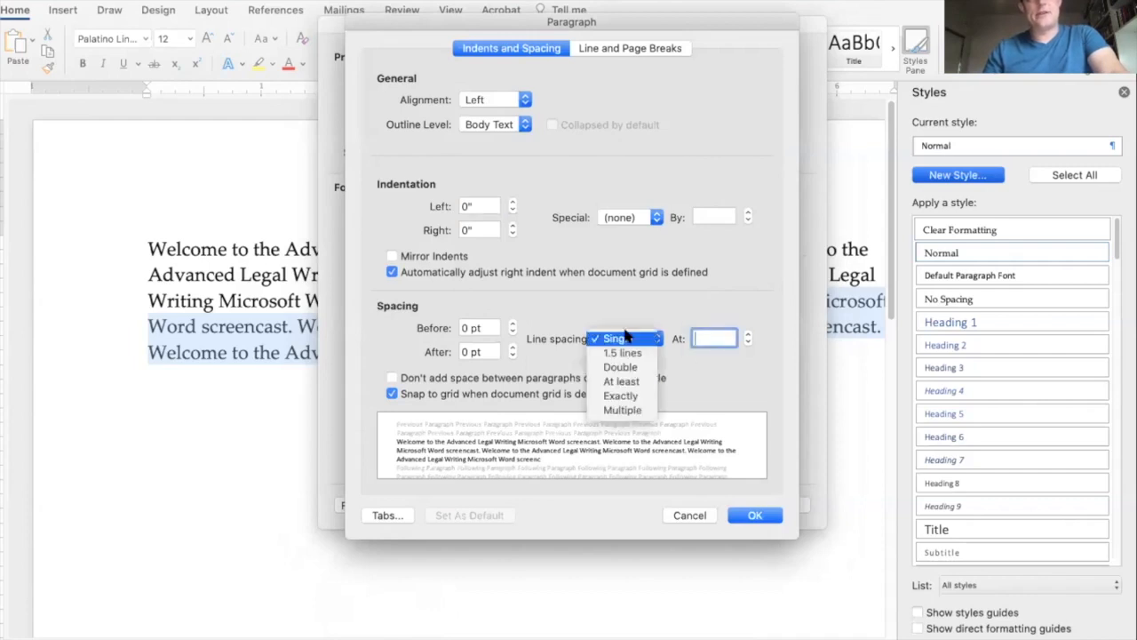
left_click(622, 409)
type("1.2")
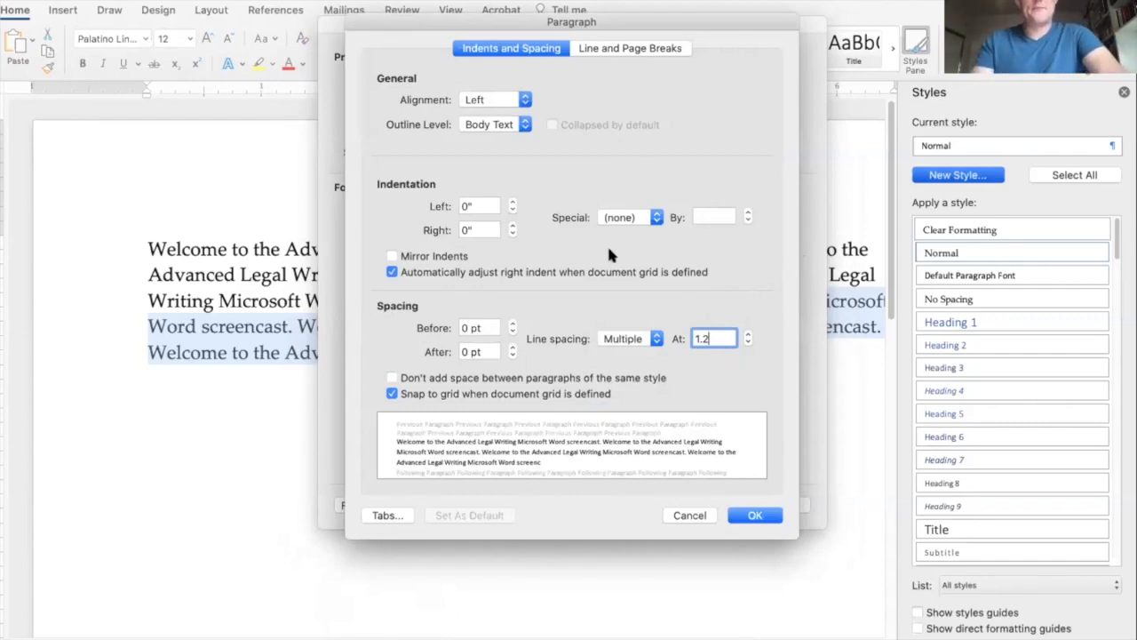
Step: Set the Body style's spacing after paragraphs to 12 pt, check the line and page break options, and accept the paragraph settings
left_click(463, 352)
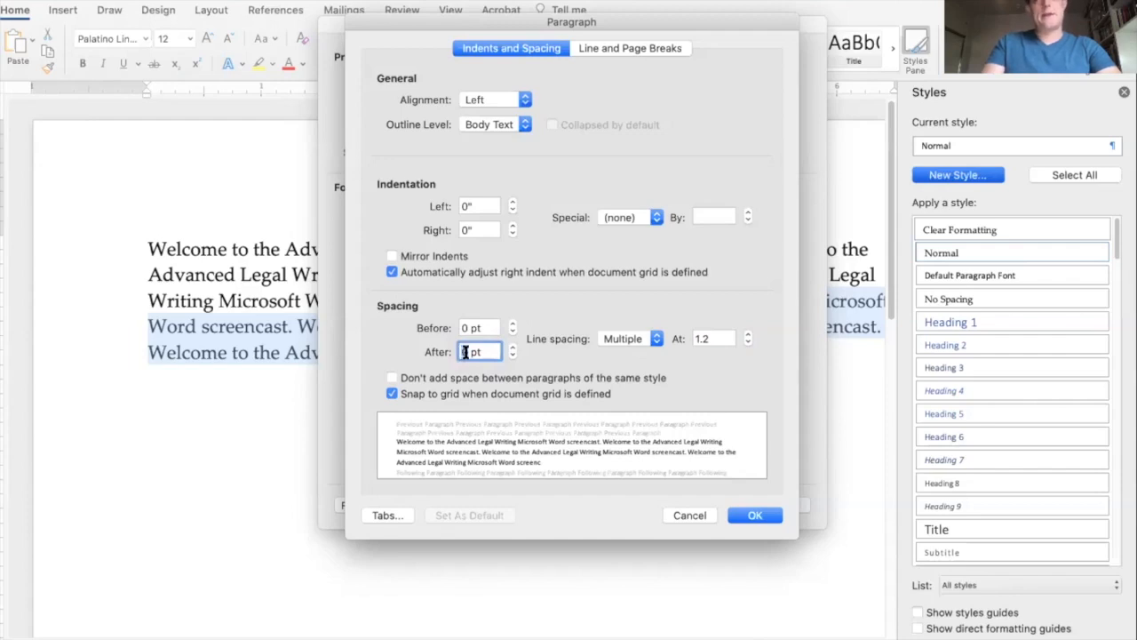
double_click(464, 352)
type("12")
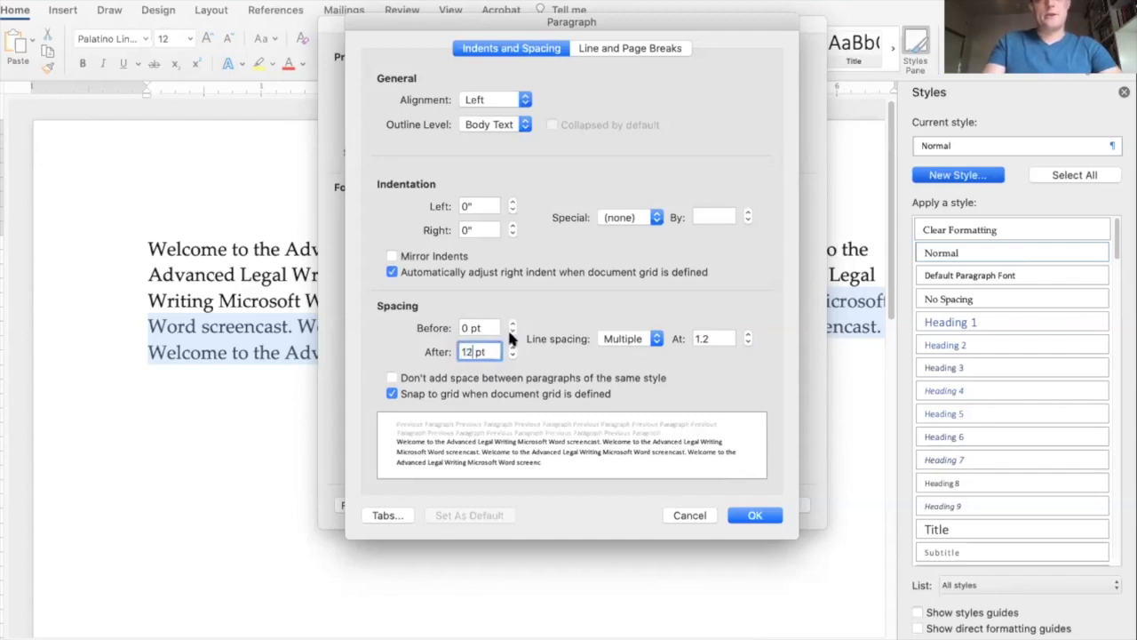
double_click(458, 352)
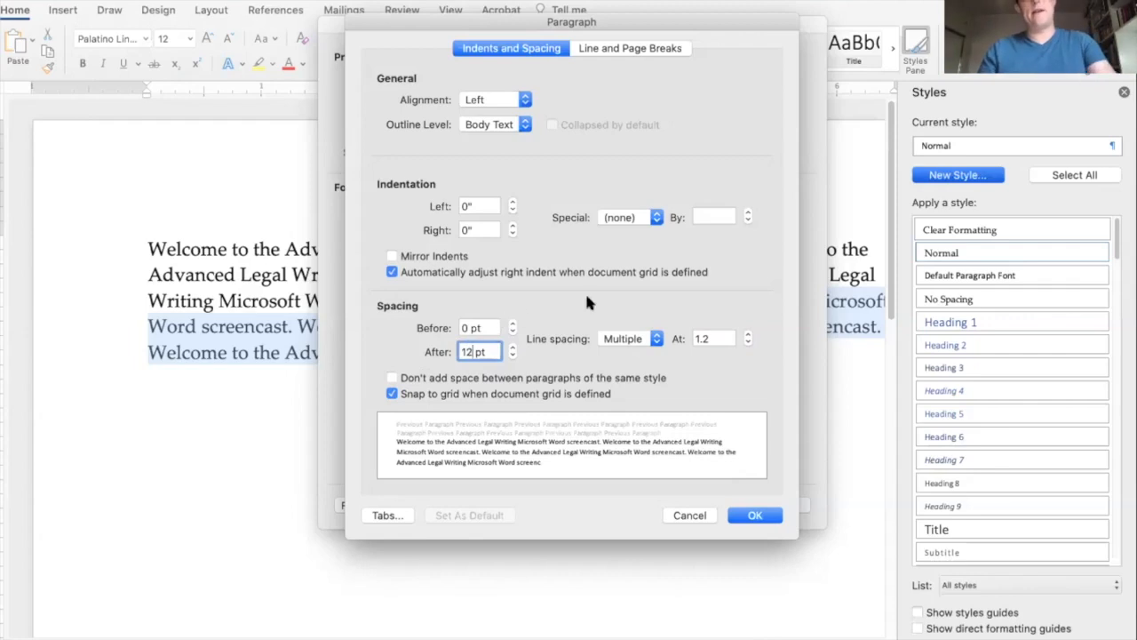
left_click(611, 49)
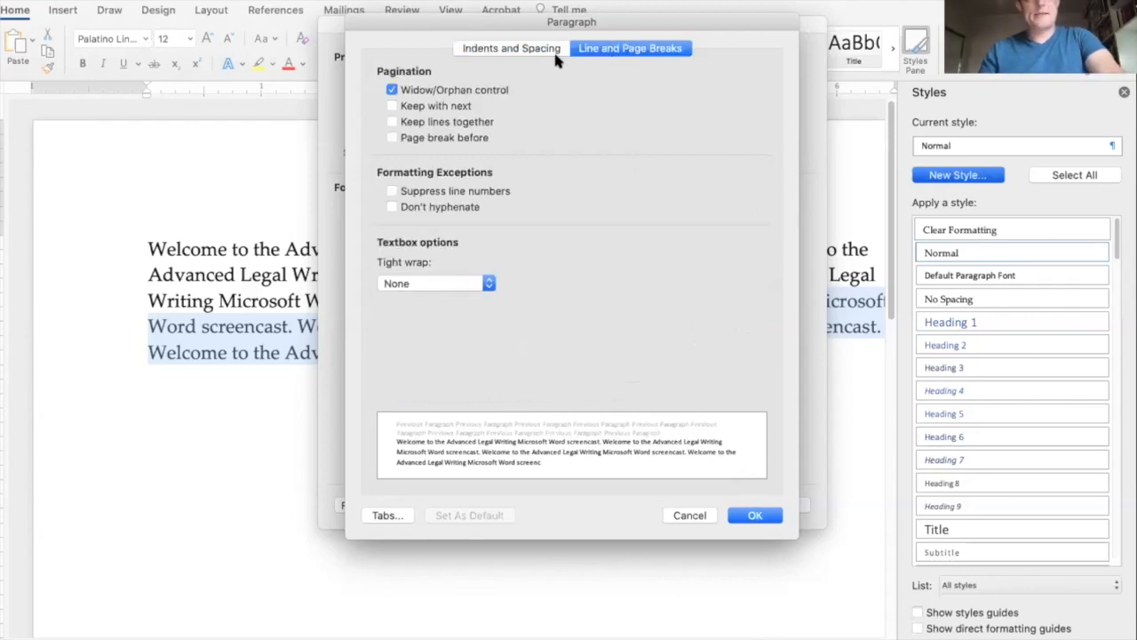
left_click(554, 49)
left_click(756, 513)
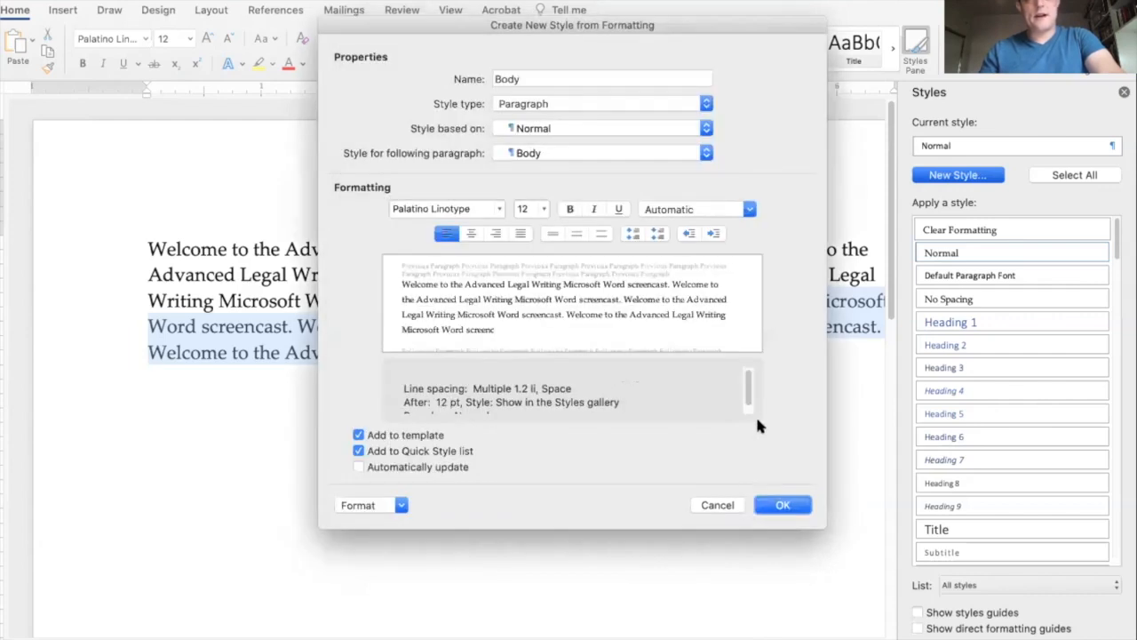
left_click(381, 506)
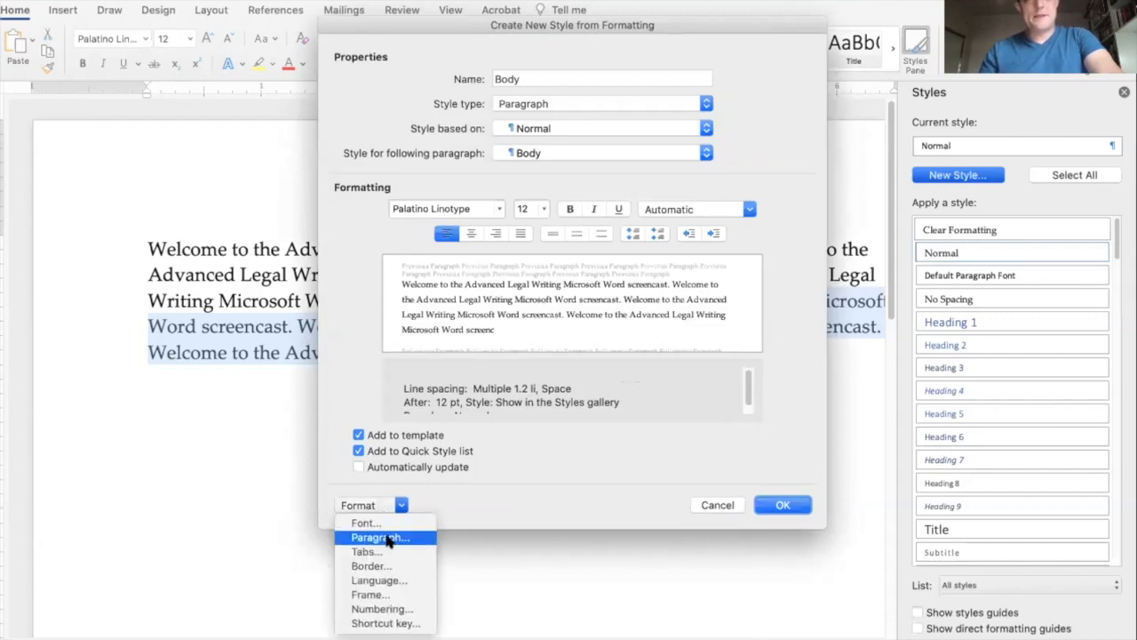
left_click(388, 538)
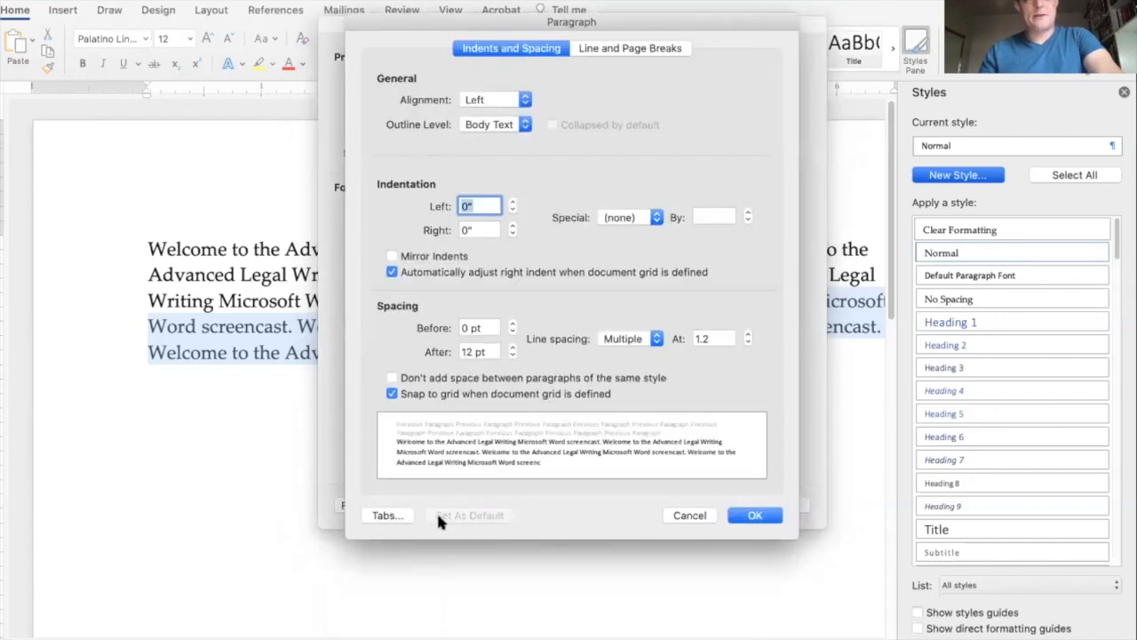
left_click(699, 514)
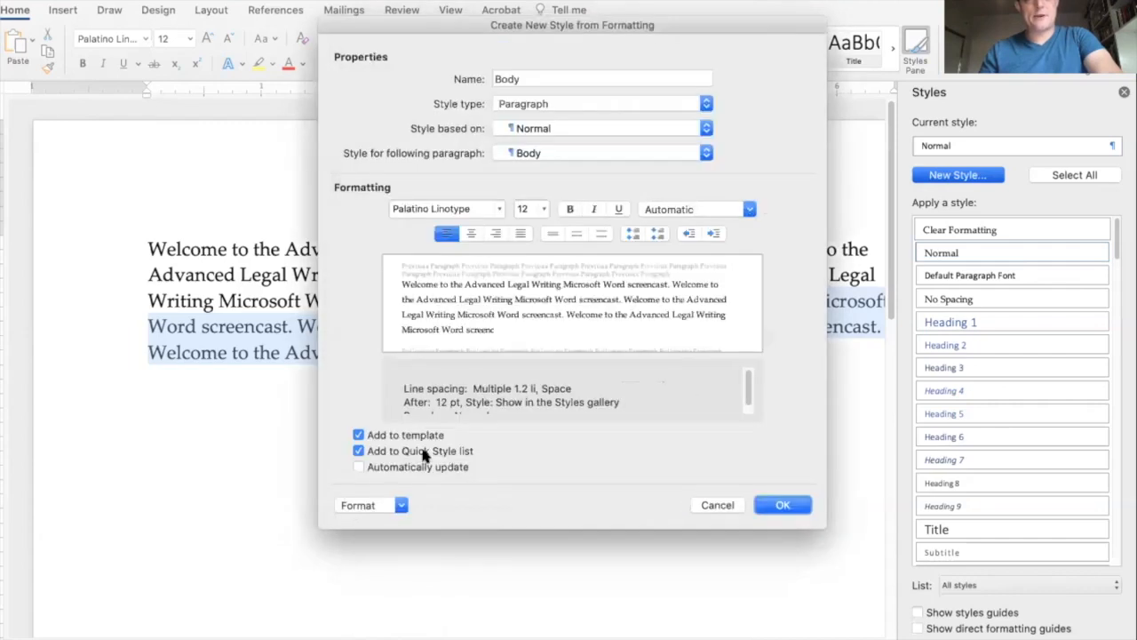
Step: Enable kerning for fonts of 8 points and above in the Body style's advanced font settings, and save the new style
left_click(393, 504)
left_click(389, 485)
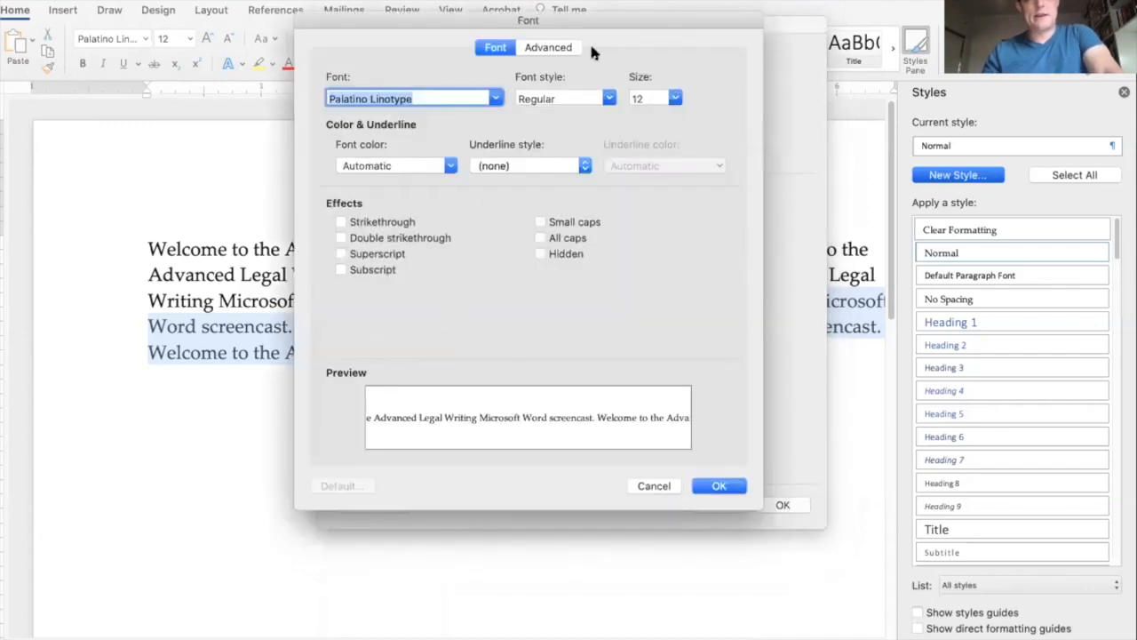
left_click(558, 48)
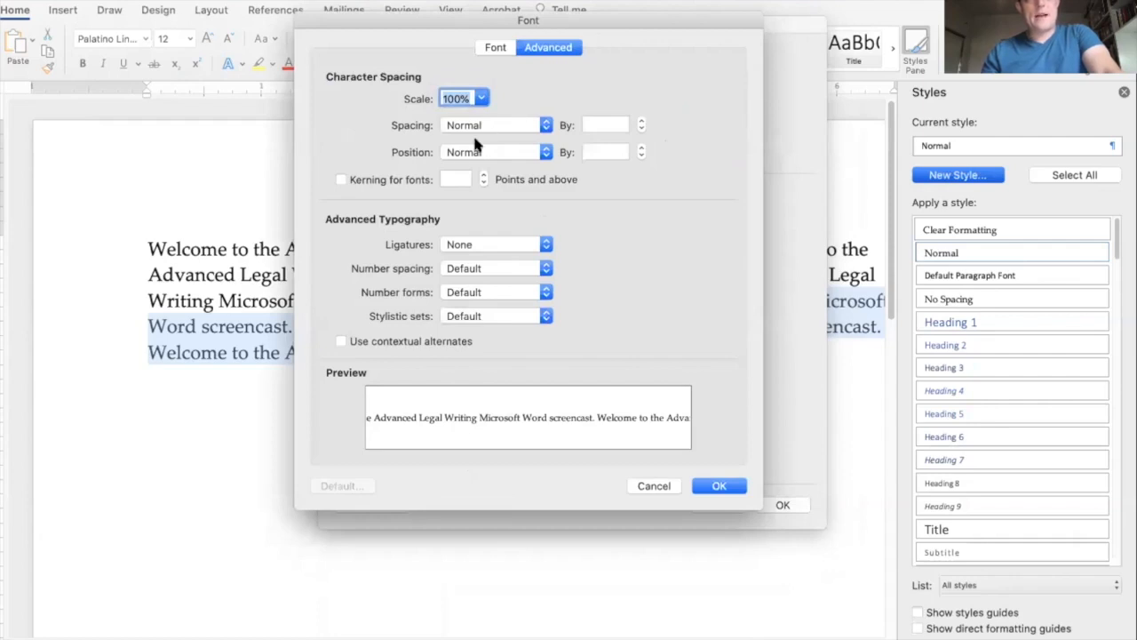
left_click_drag(613, 18, 633, 68)
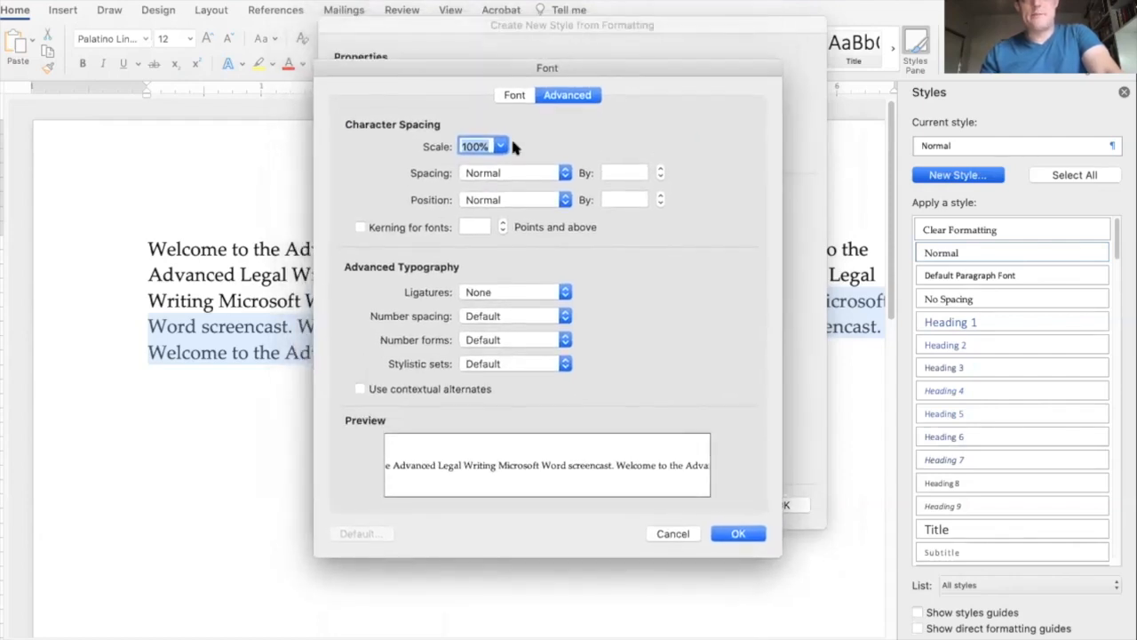
left_click(401, 228)
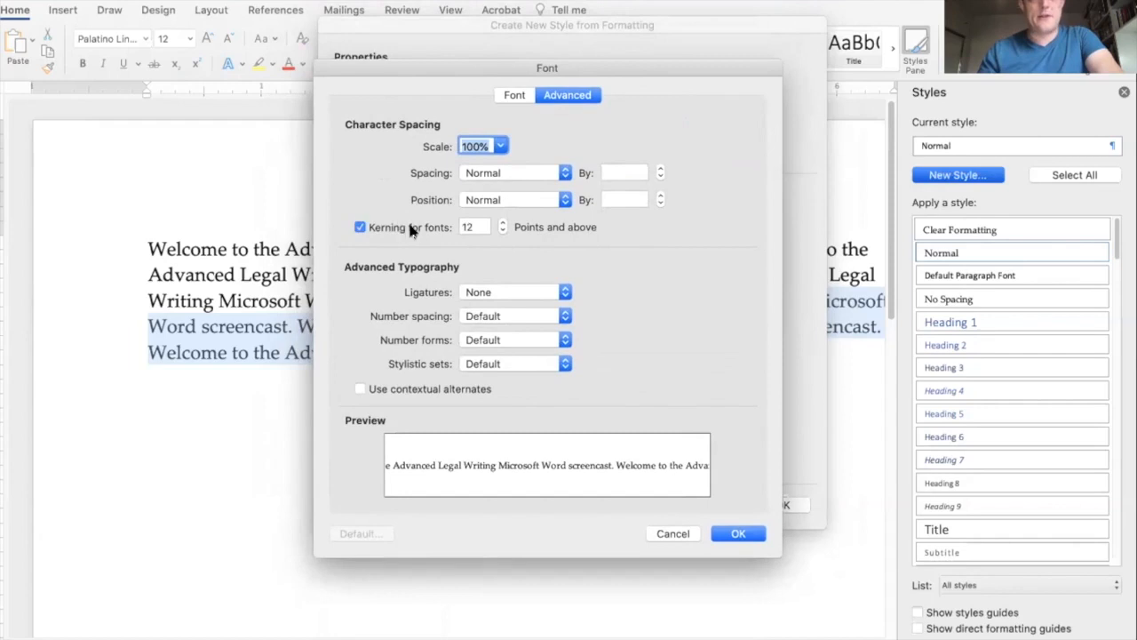
double_click(475, 223)
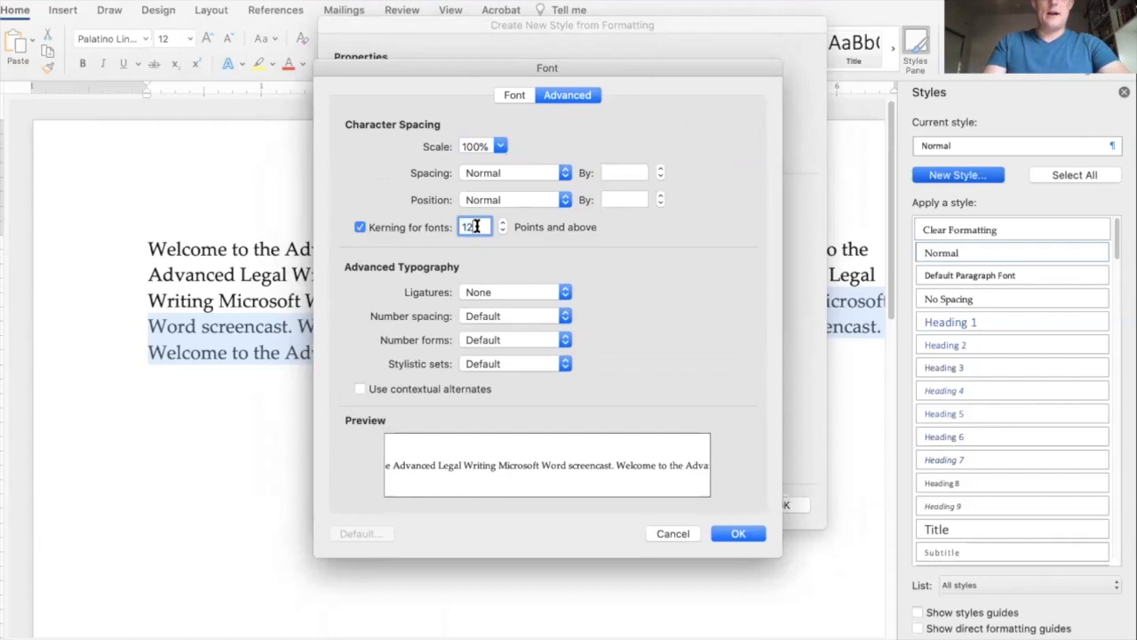
type("8")
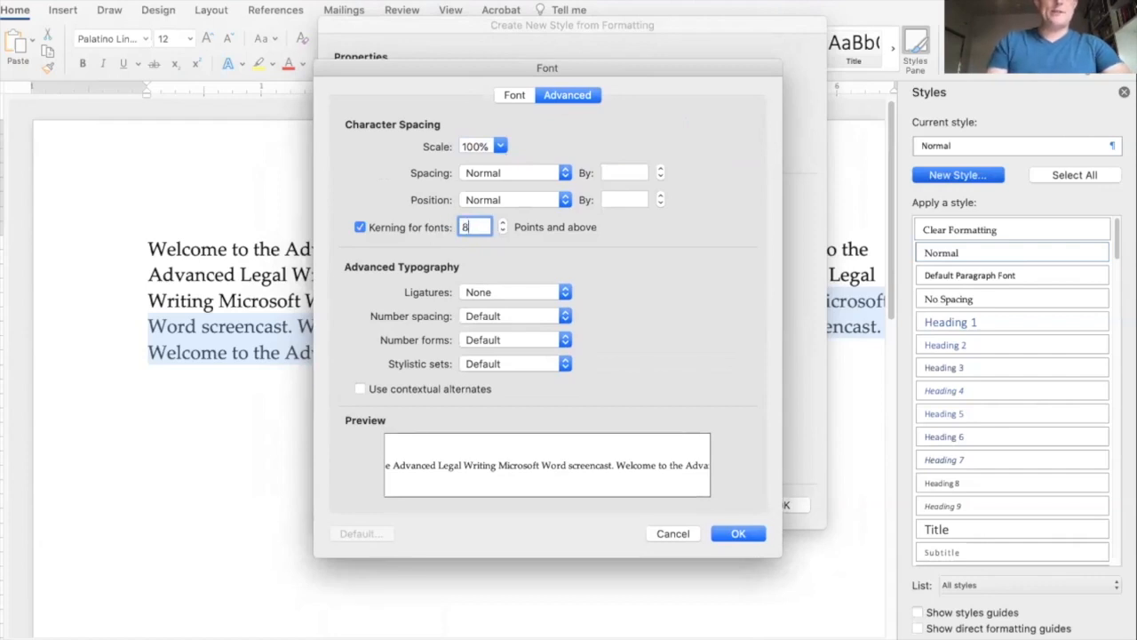
left_click(753, 536)
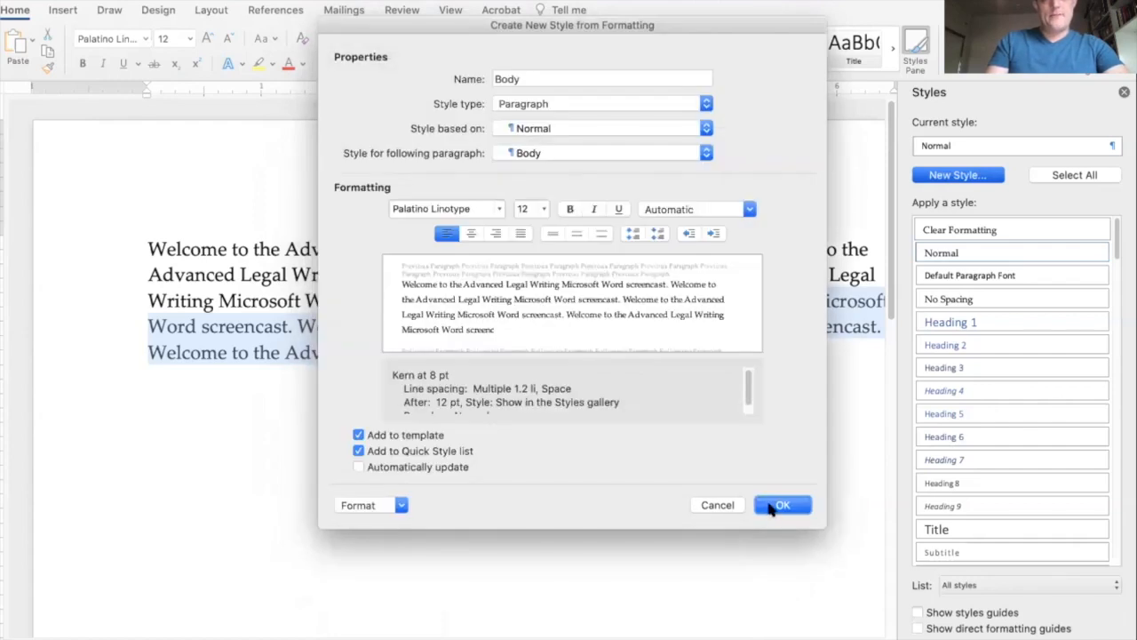
left_click(780, 505)
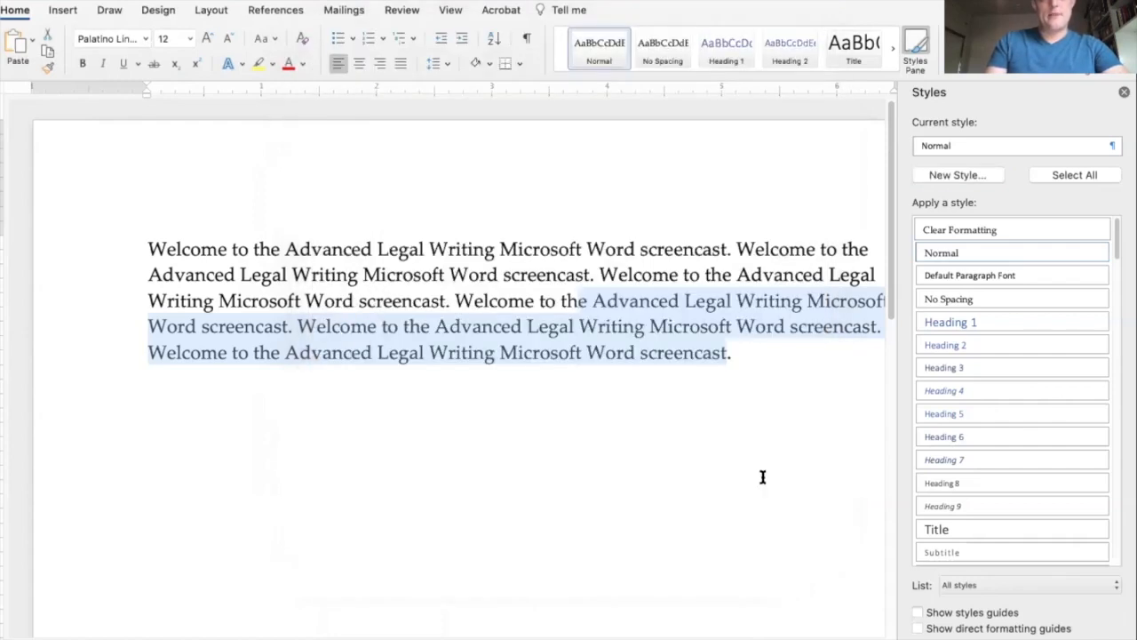
Step: Apply the Body style to the whole sample paragraph
left_click(695, 301)
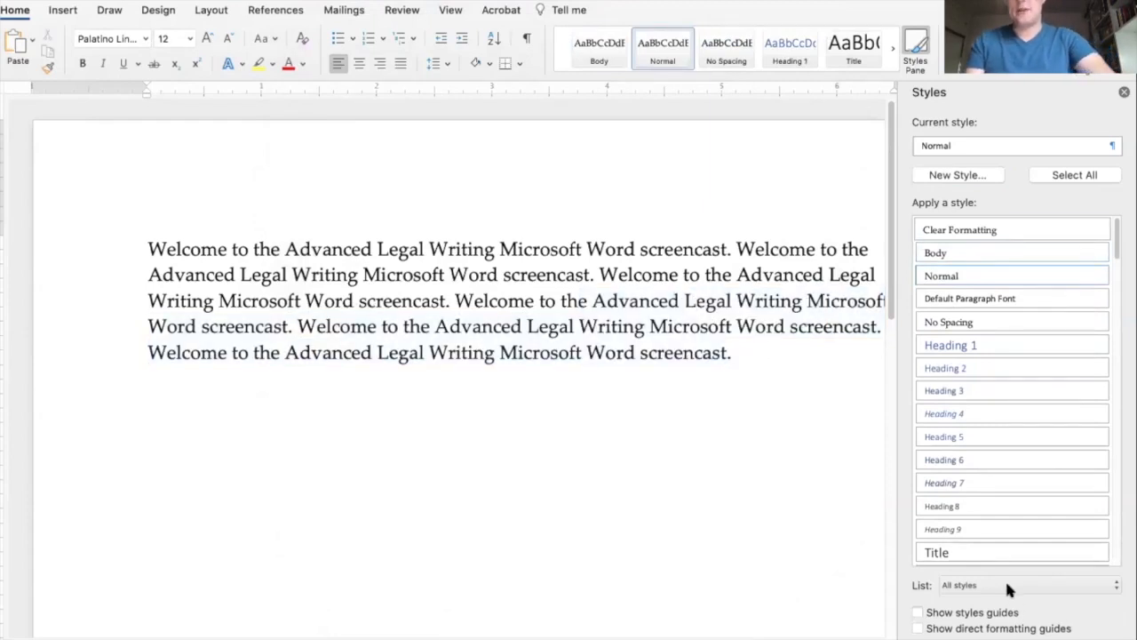
left_click(744, 359)
left_click_drag(745, 361, 133, 232)
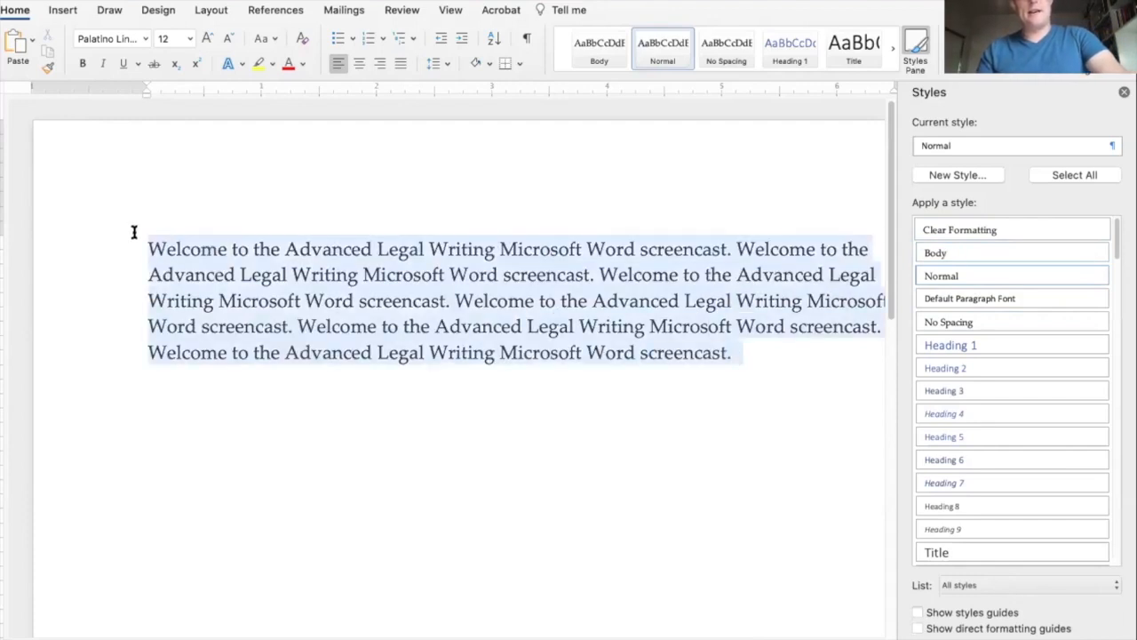
left_click(956, 252)
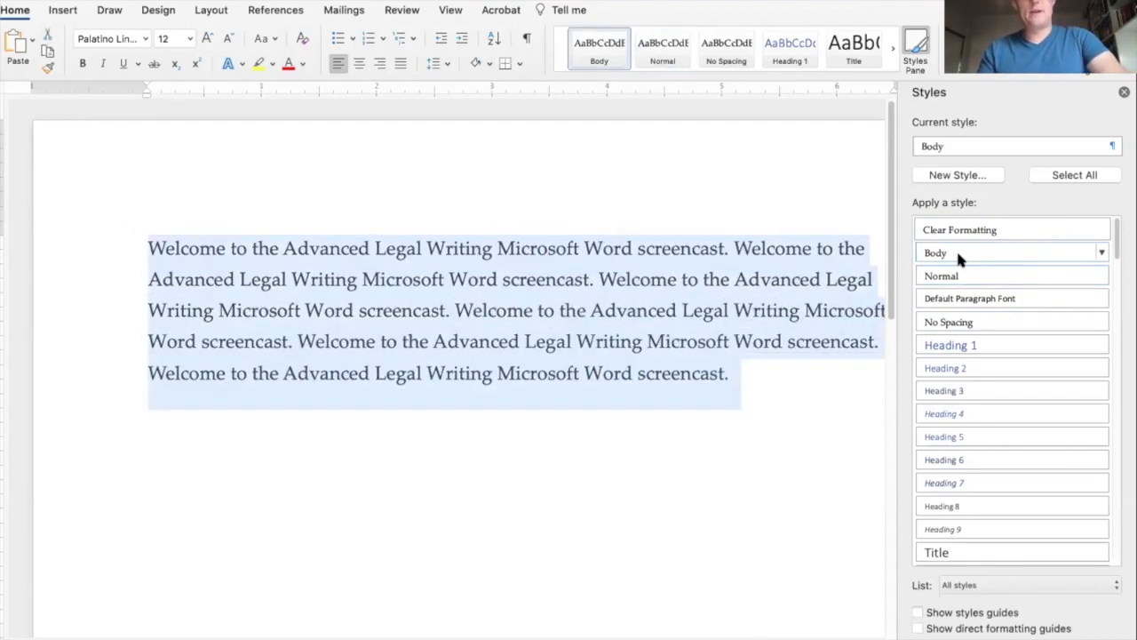
Step: Start a second paragraph below the first and fill it by pasting the copied welcome sentence eight times
left_click(789, 381)
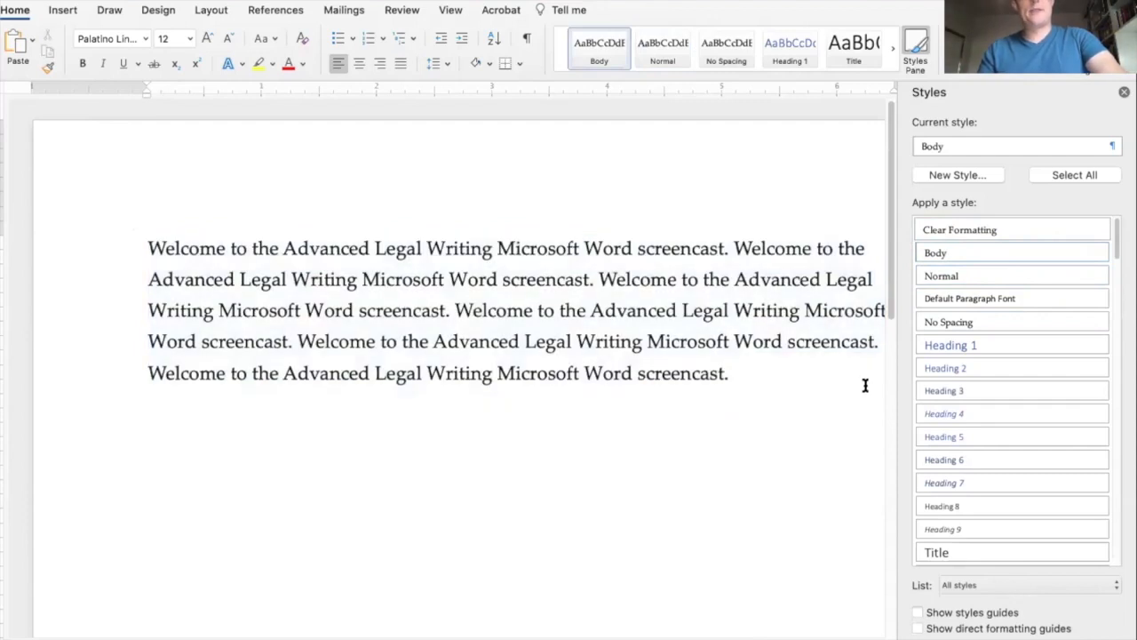
key("Return")
type("Welcome to the Advanced Legal Writing Microsoft Word screencast. Welcome to the Advanced Legal Writing Microsoft Word screencast. Welcome to the Advanced Legal Writing Microsoft Word screencast. Welcome to the Advanced Legal Writing Microsoft Word screencast.")
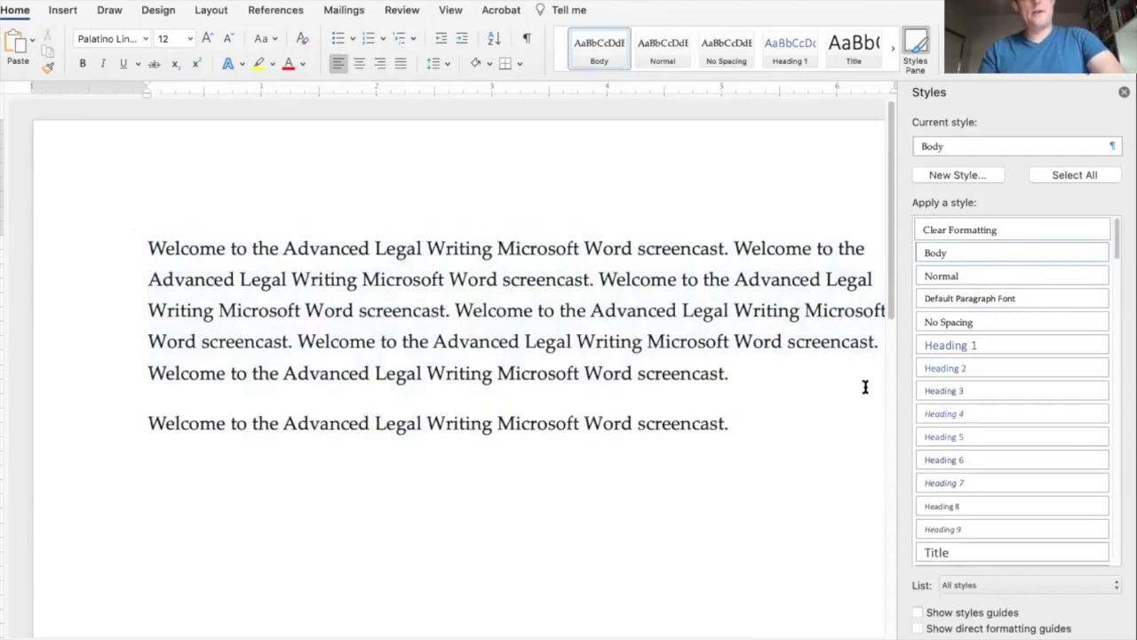
key("super+v")
key("super+v")
key("super+v")
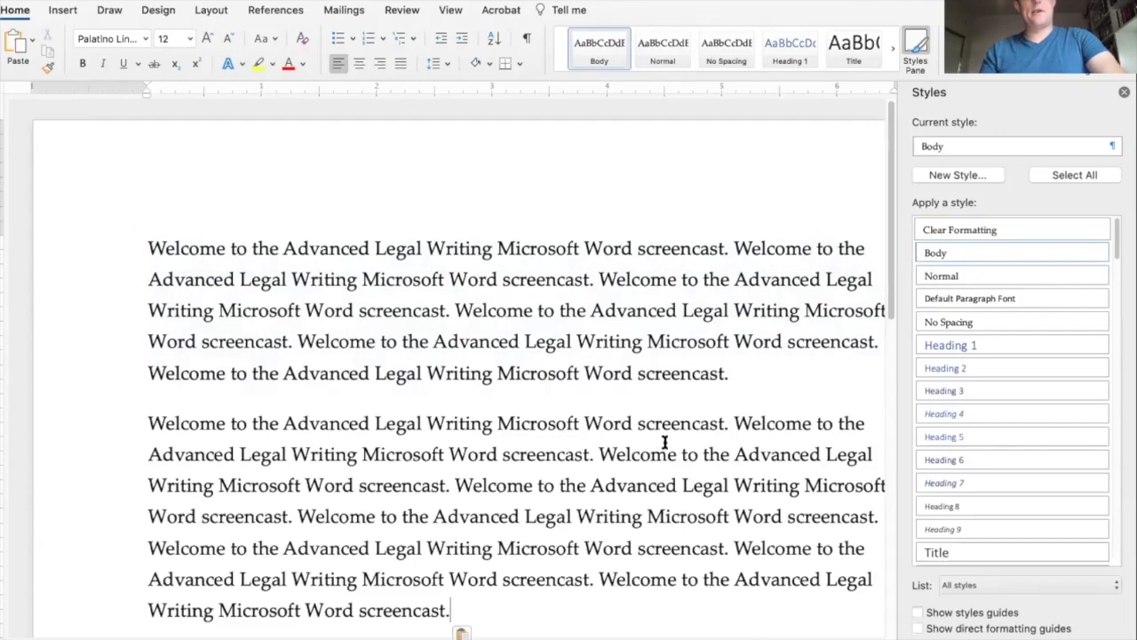
Step: Start a third paragraph below the second and fill it by pasting the copied welcome sentence four times
scroll(729, 406, "down", 1)
scroll(729, 413, "down", 1)
key("Return")
type("Welcome to the Advanced Legal Writing Microsoft Word screencast.")
key("super+v")
key("super+v")
key("super+v")
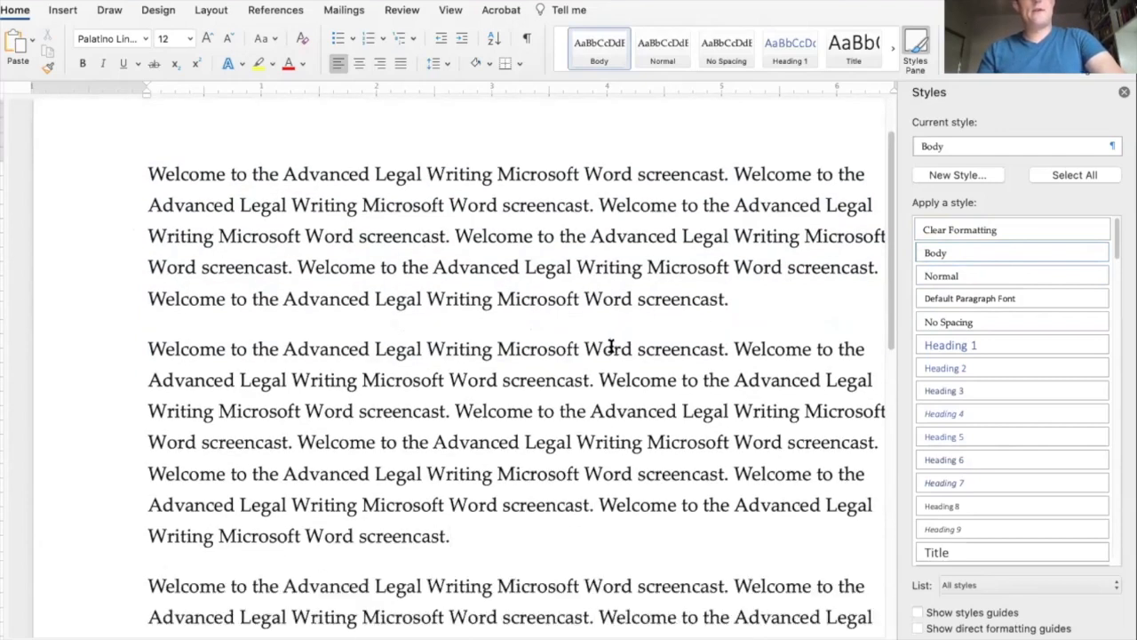
scroll(614, 343, "down", 2)
scroll(460, 368, "down", 5)
scroll(460, 368, "up", 2)
scroll(452, 267, "down", 1)
Step: Modify the Body style's paragraph settings to use 18 pt spacing after each paragraph, and save the style
left_click(565, 205)
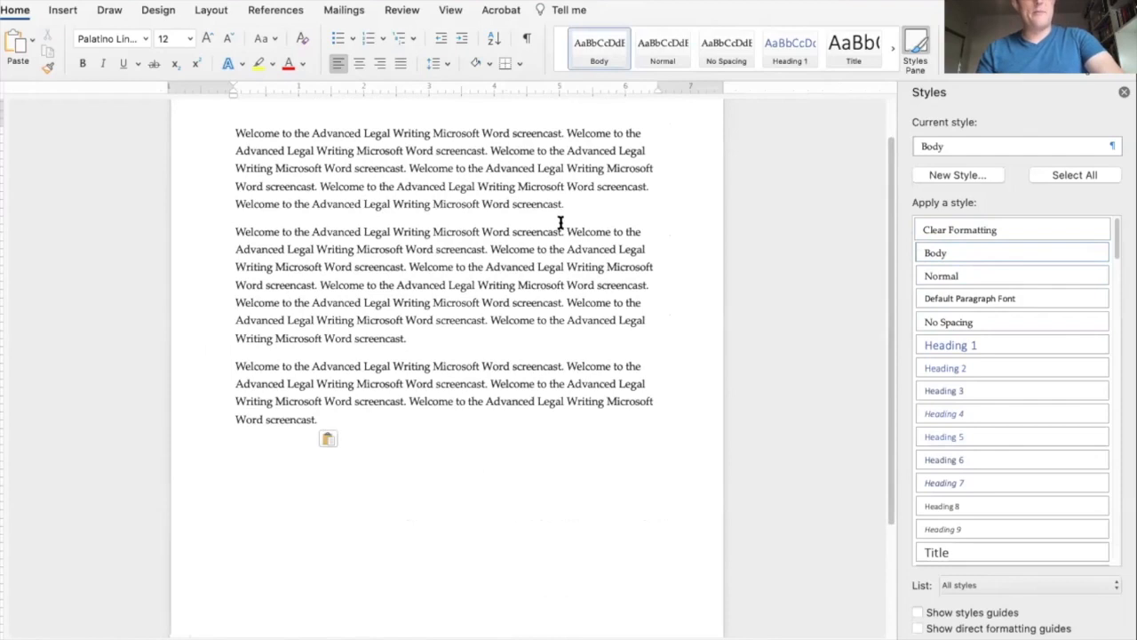
left_click(421, 339)
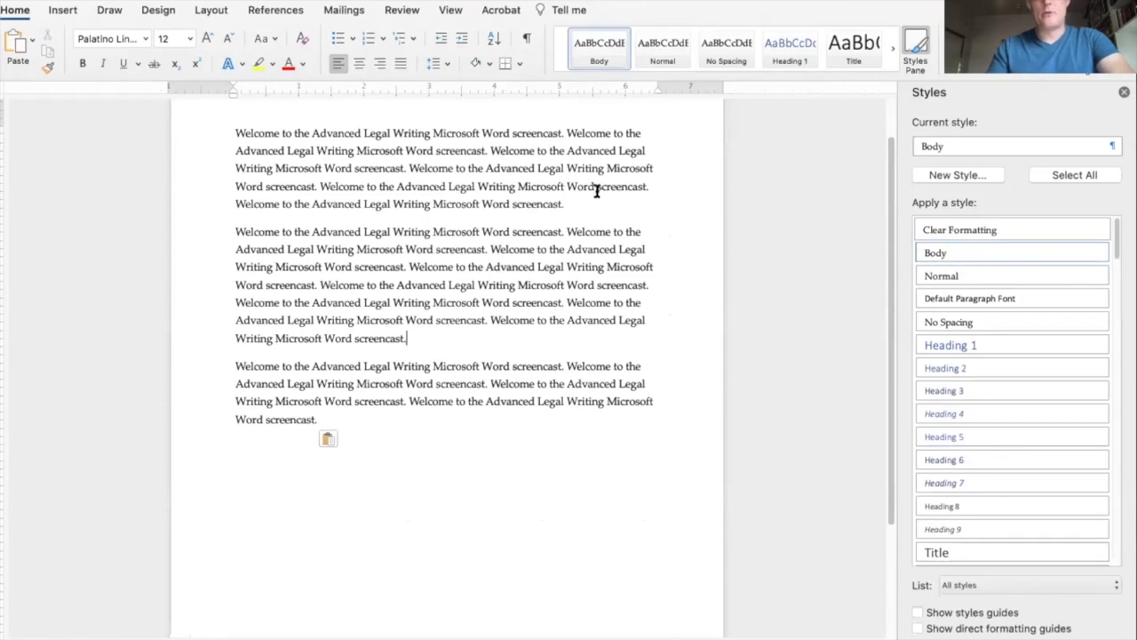
left_click(1099, 253)
left_click(1099, 253)
left_click(1099, 253)
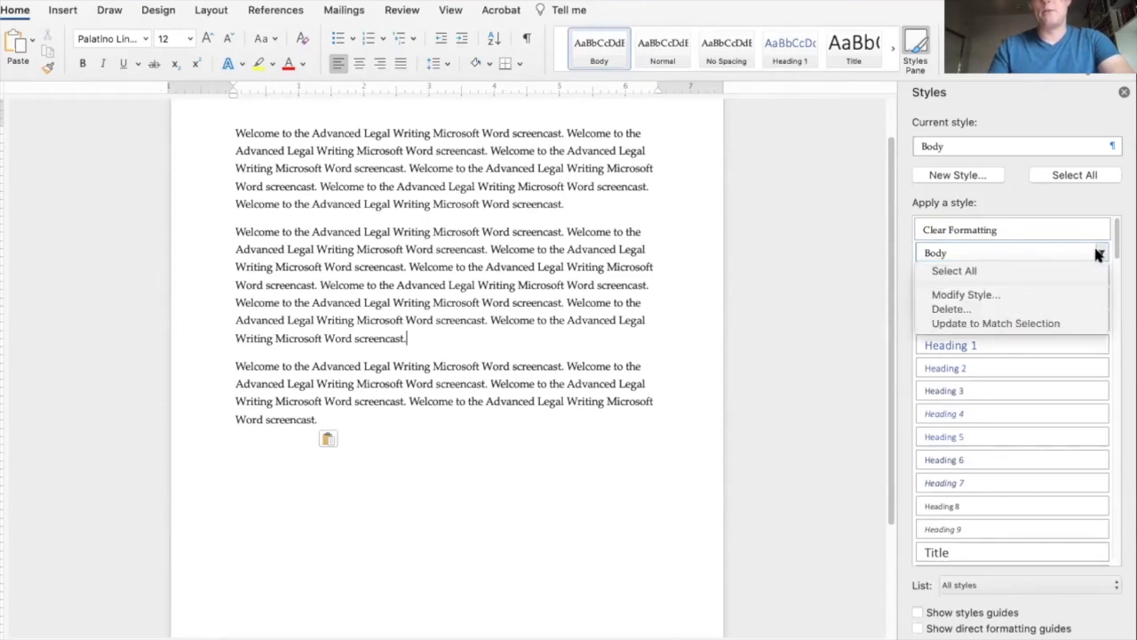
left_click(1073, 295)
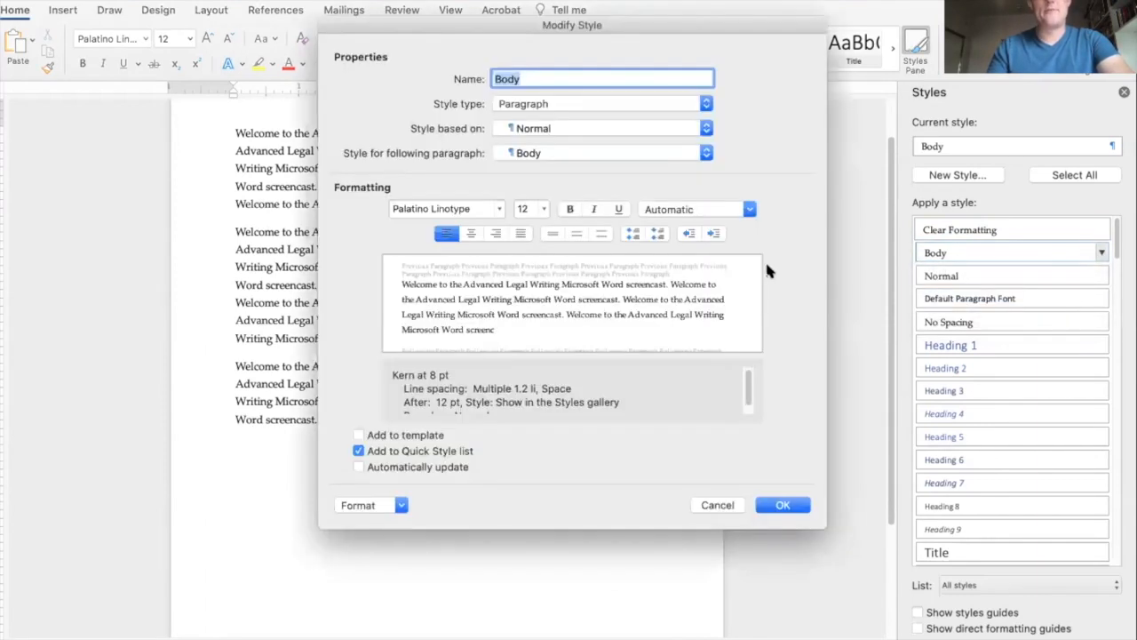
left_click(401, 504)
left_click(391, 538)
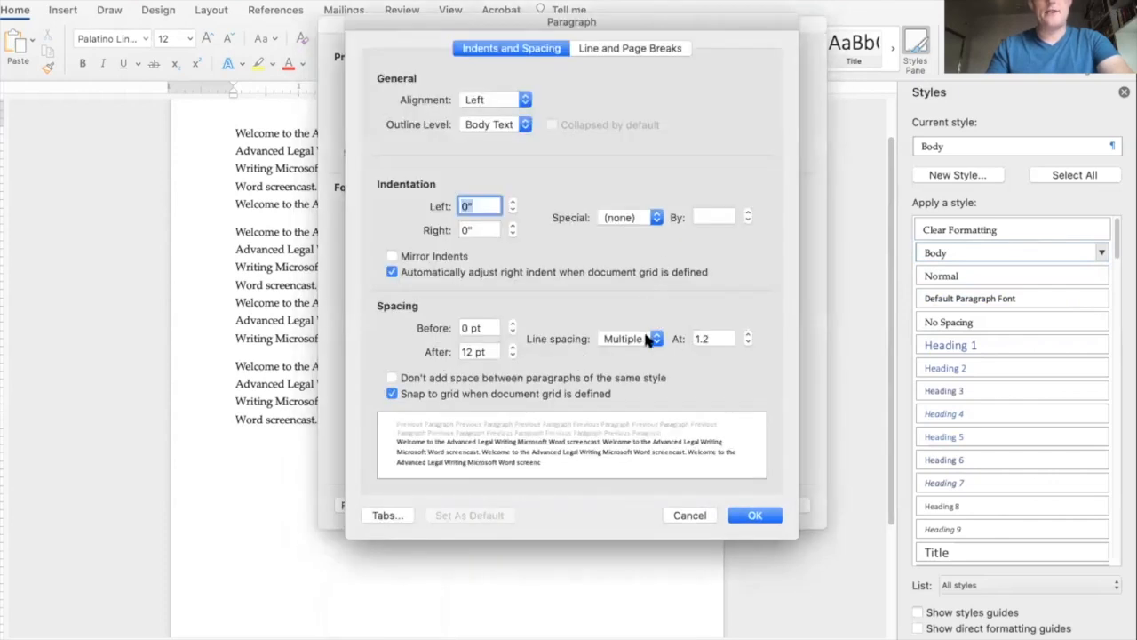
left_click(471, 352)
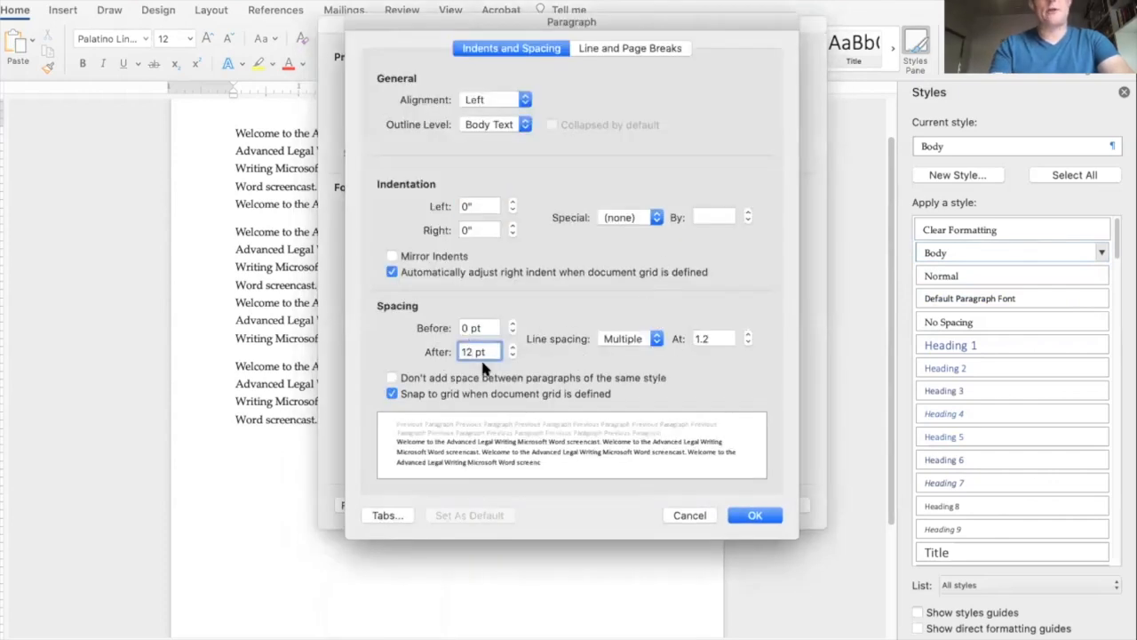
key("BackSpace")
type("8")
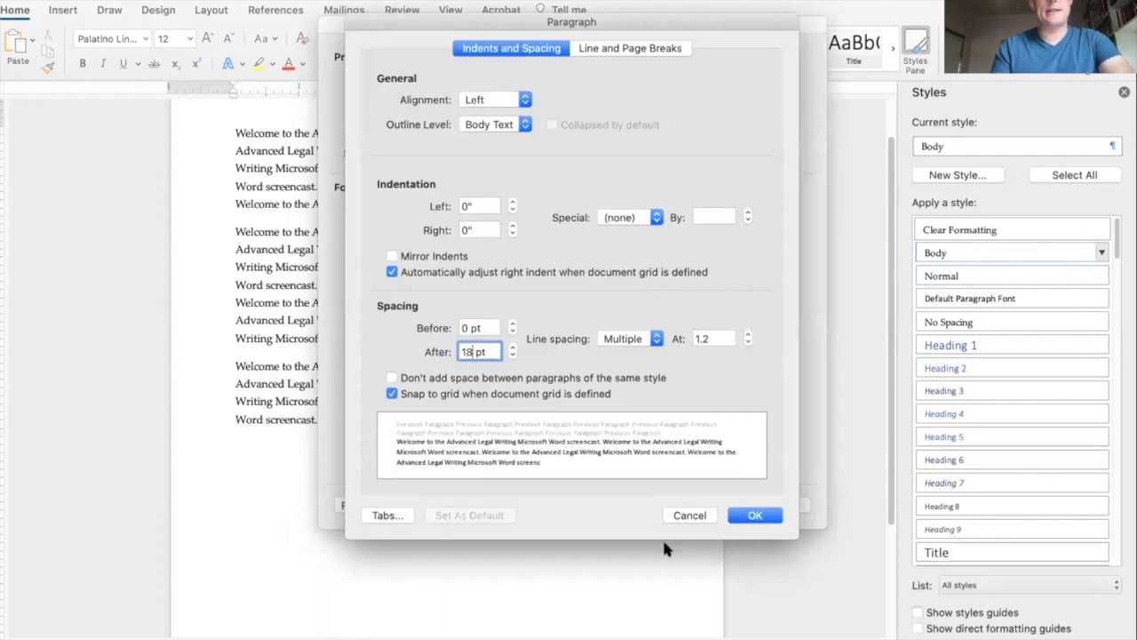
left_click(766, 515)
left_click(779, 508)
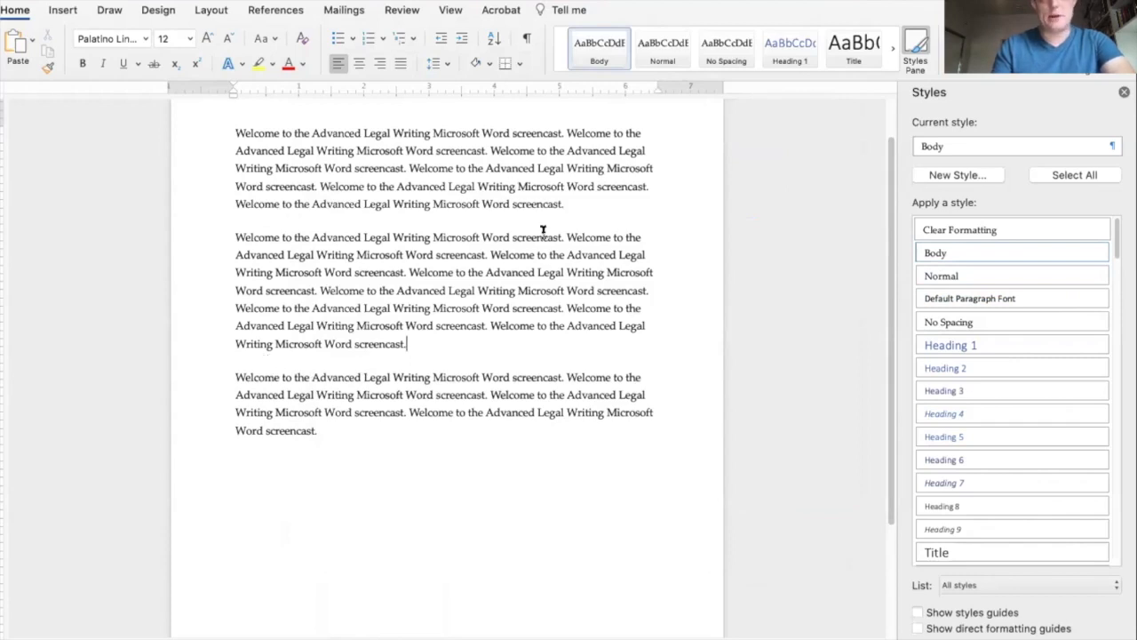
Step: Modify the Body style so that it is added to the template, and save the change
left_click(1102, 253)
left_click(1089, 296)
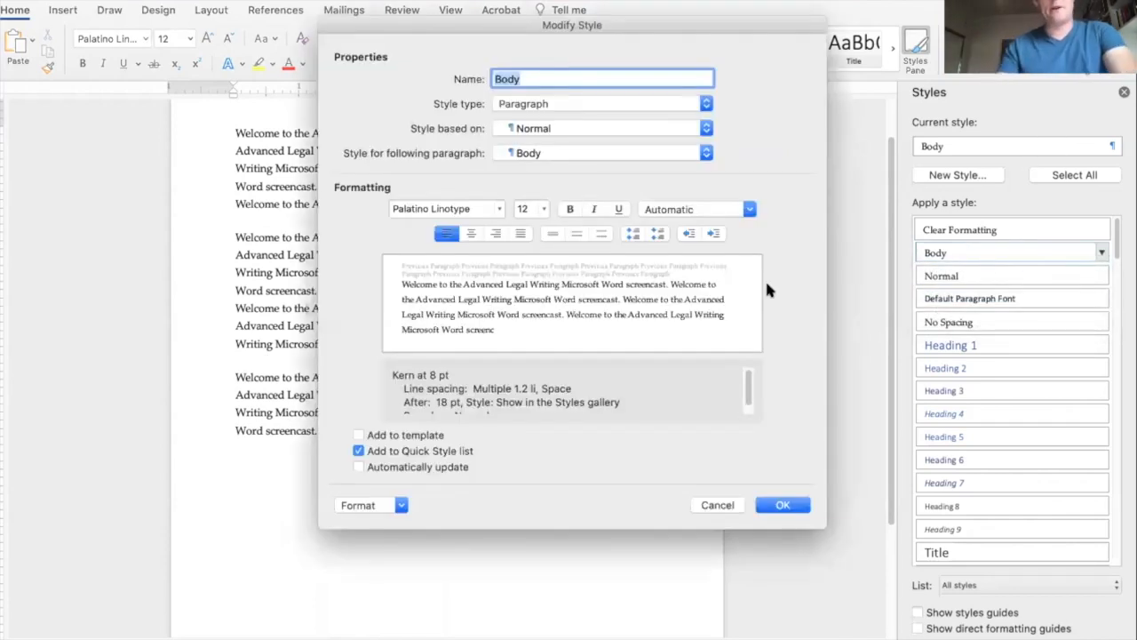
left_click(359, 434)
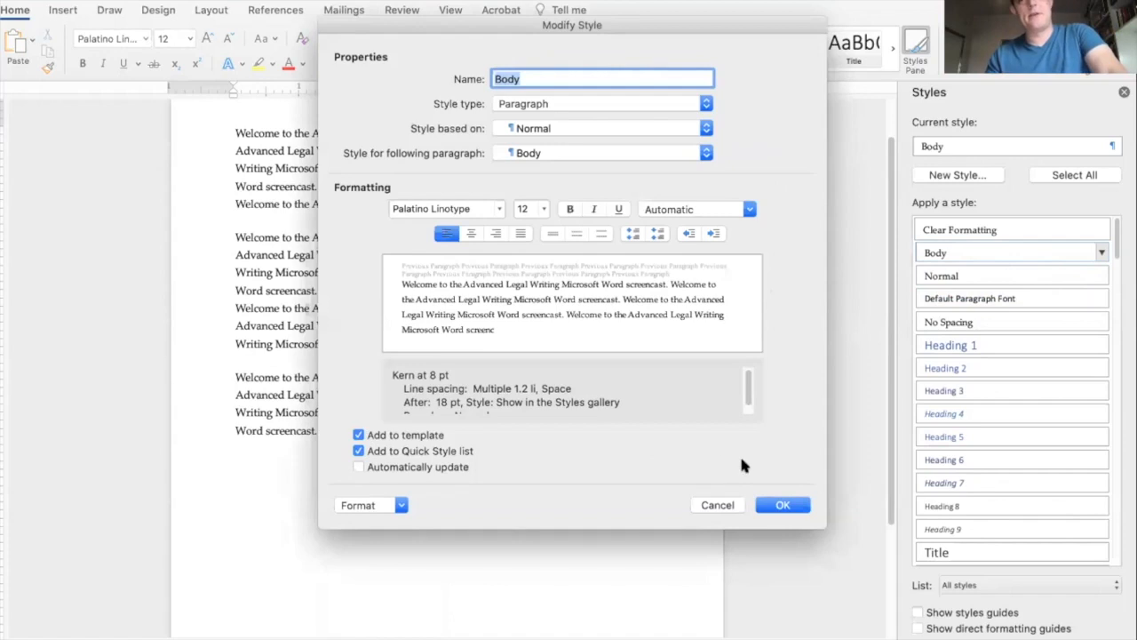
left_click(768, 510)
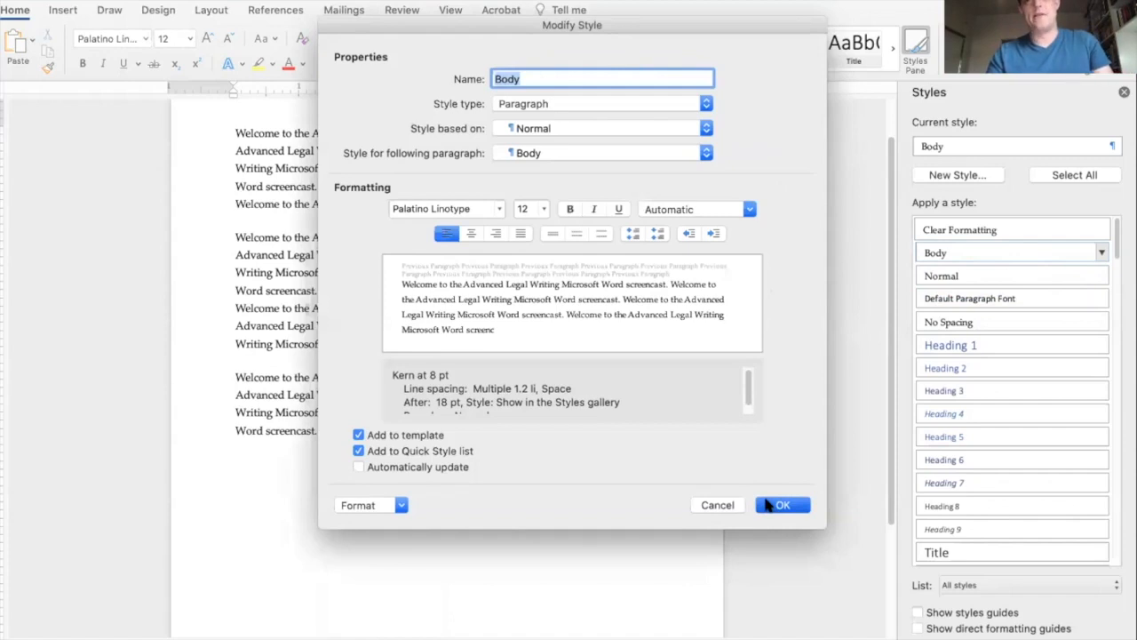
left_click(768, 505)
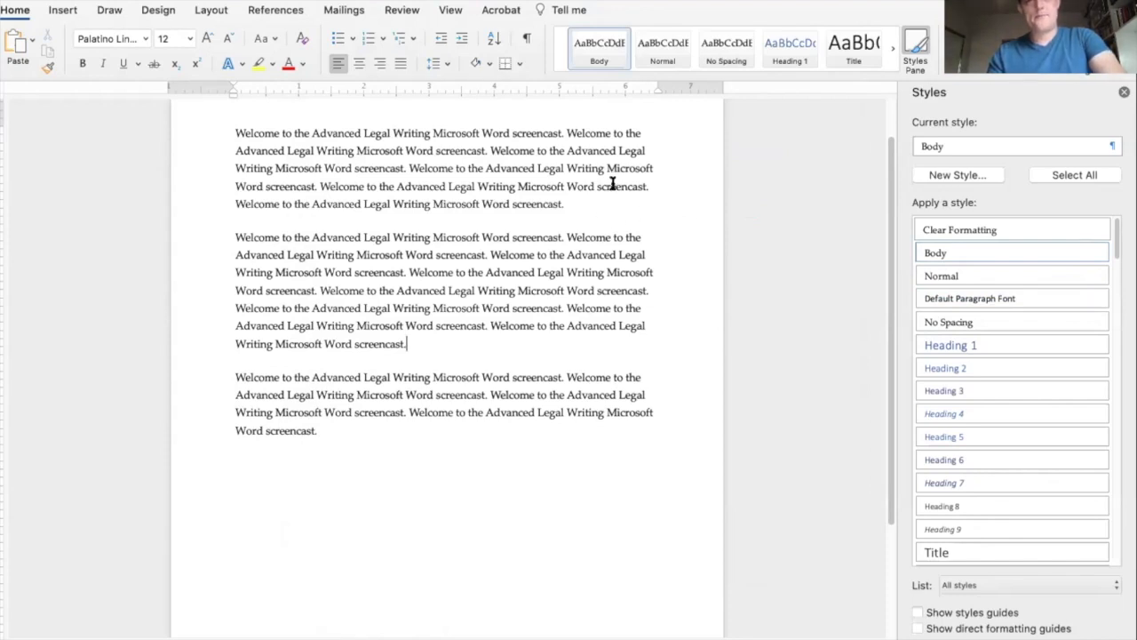
Step: Set a custom bottom page margin of 1.5" for the whole document
scroll(593, 214, "up", 2)
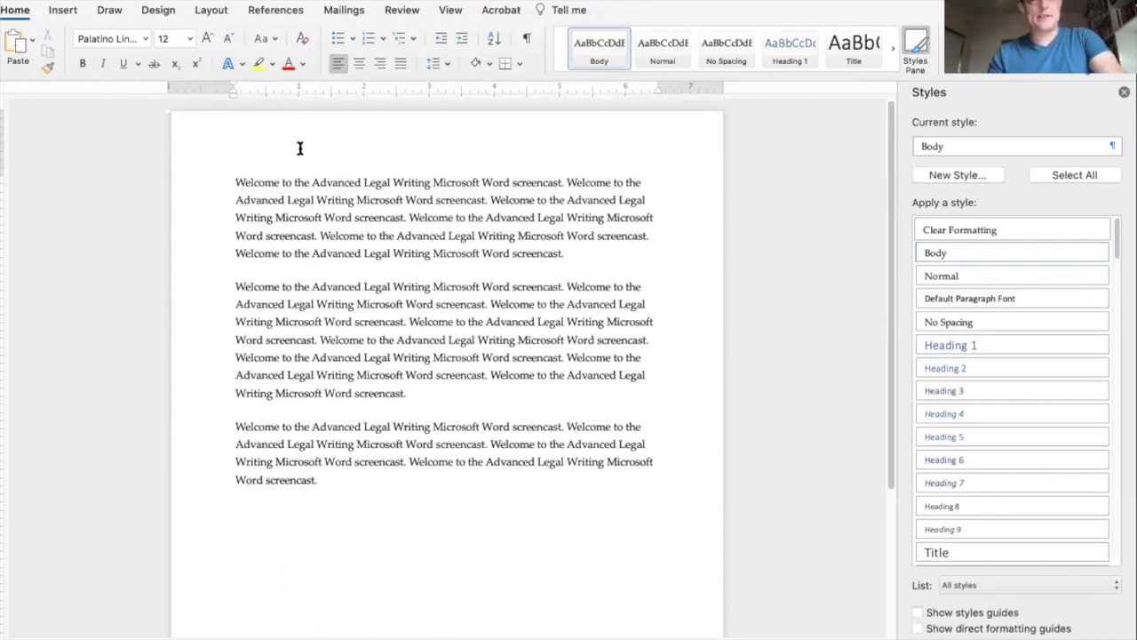
left_click(215, 11)
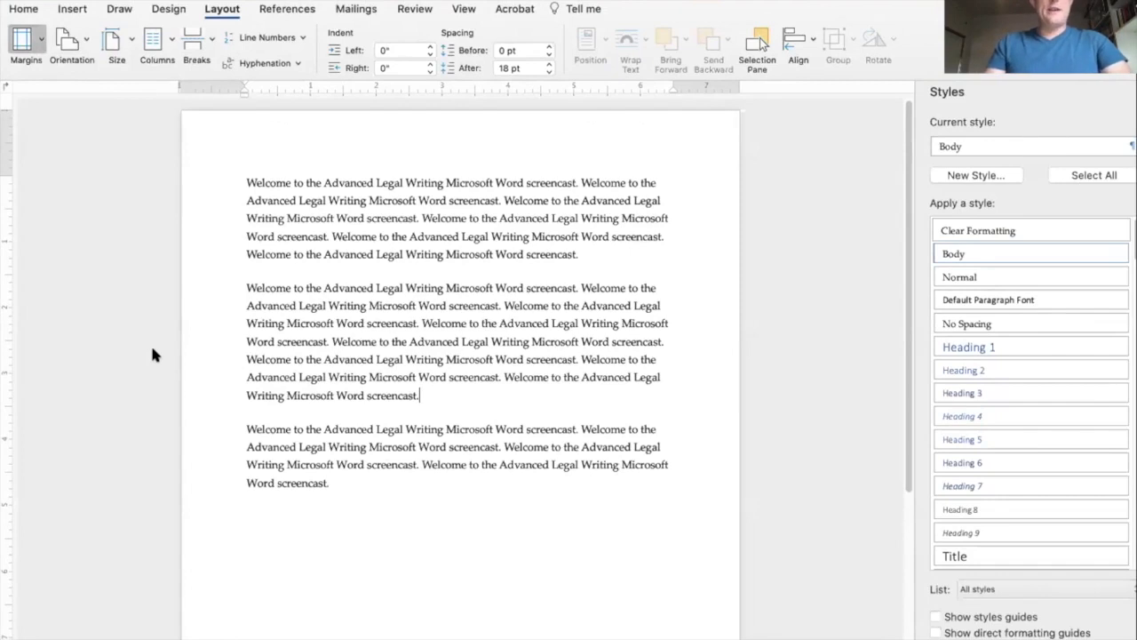
left_click(75, 373)
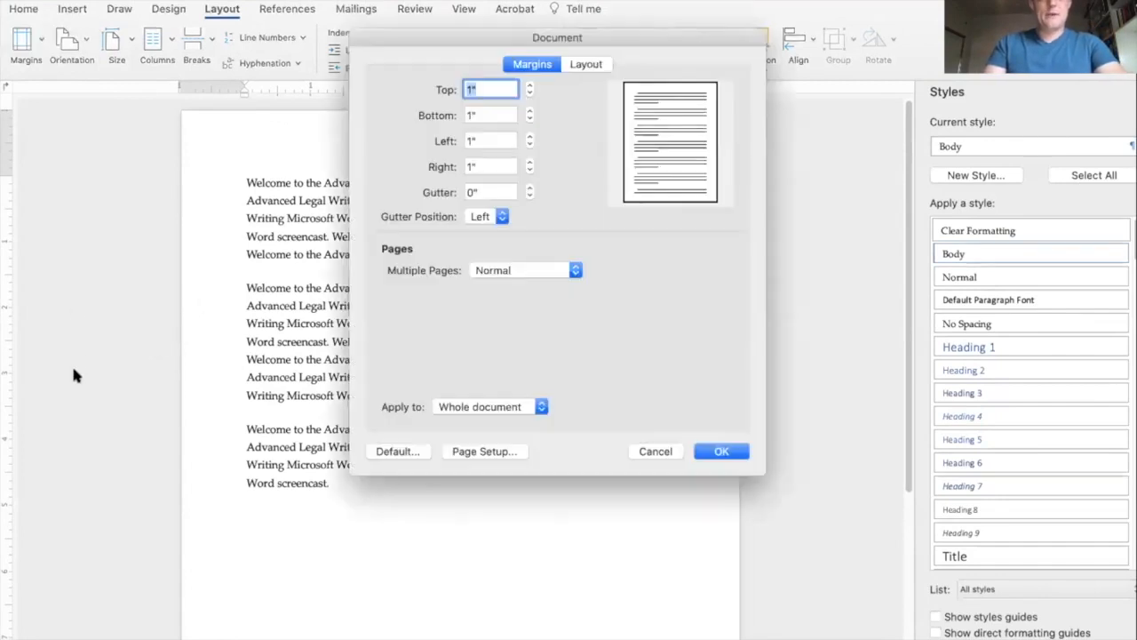
left_click(469, 116)
left_click(472, 140)
key("Tab")
left_click(469, 117)
type(".")
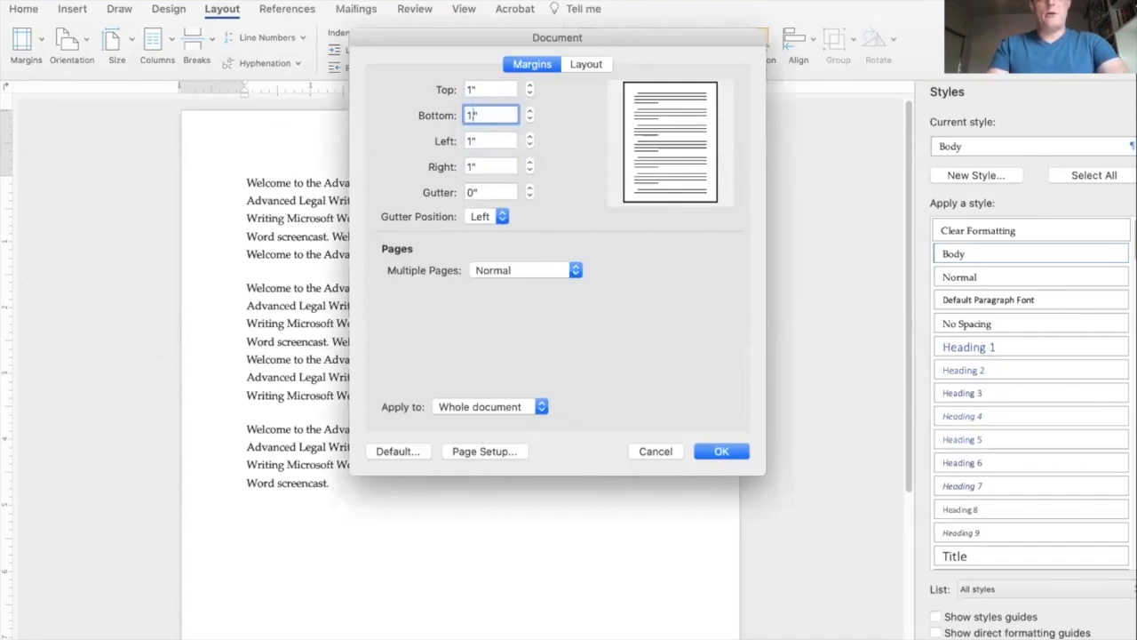
type("5")
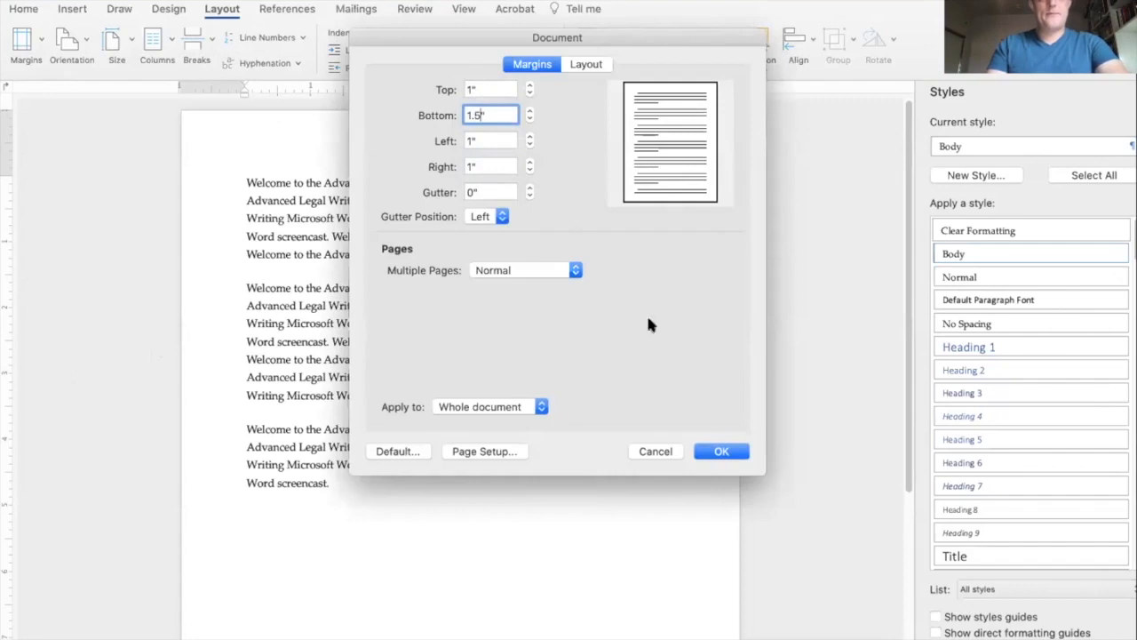
left_click(722, 452)
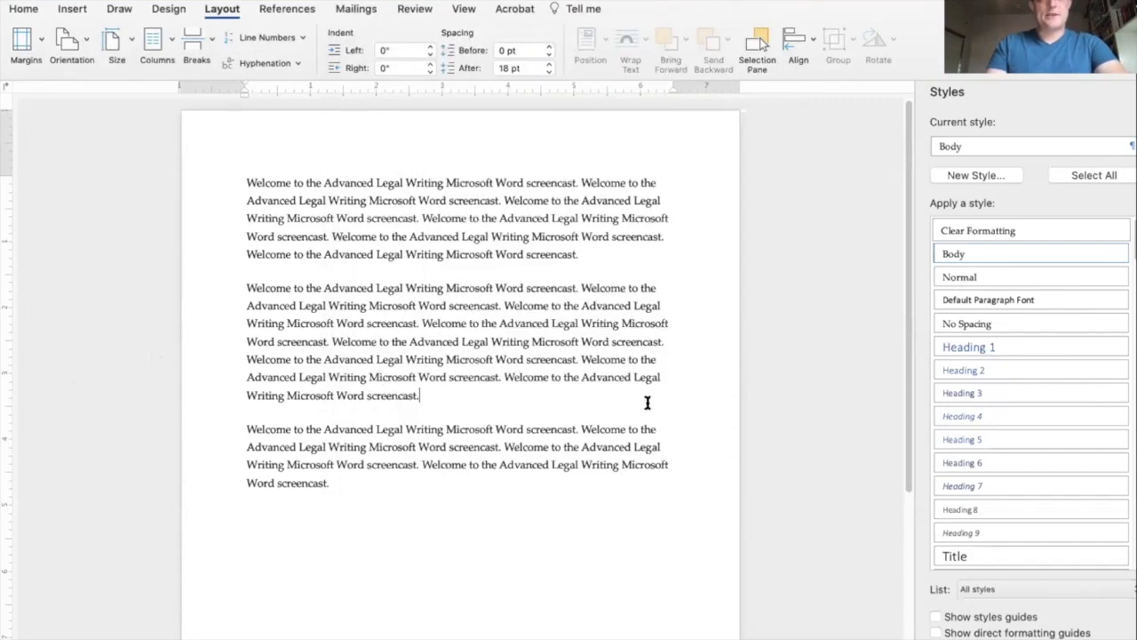
scroll(577, 297, "down", 1)
scroll(577, 298, "down", 5)
left_click(538, 310)
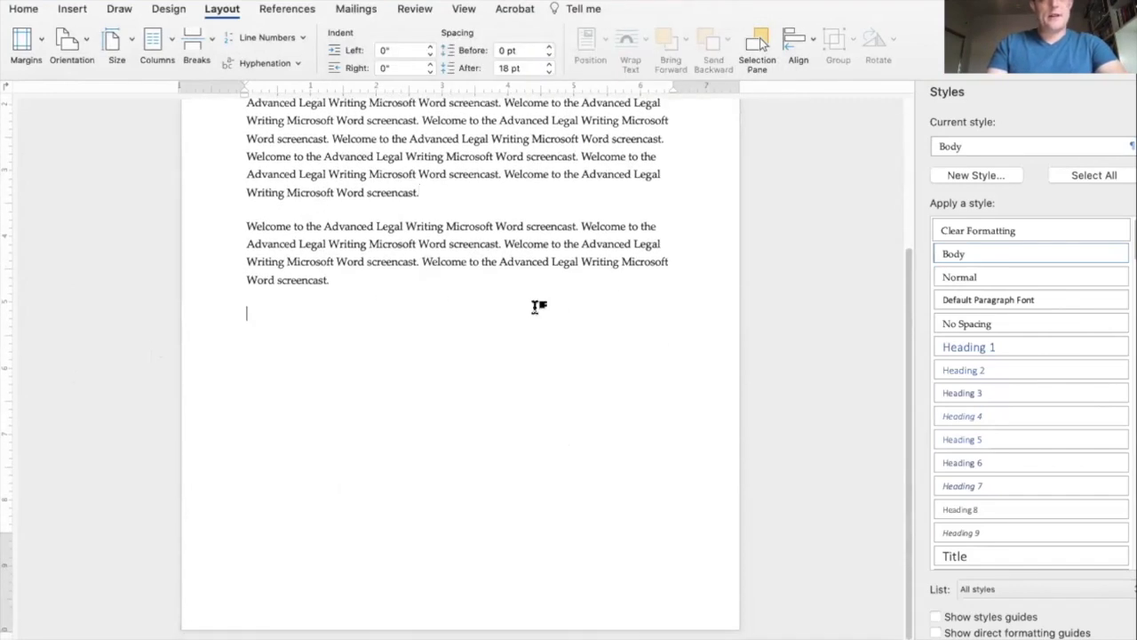
key("BackSpace")
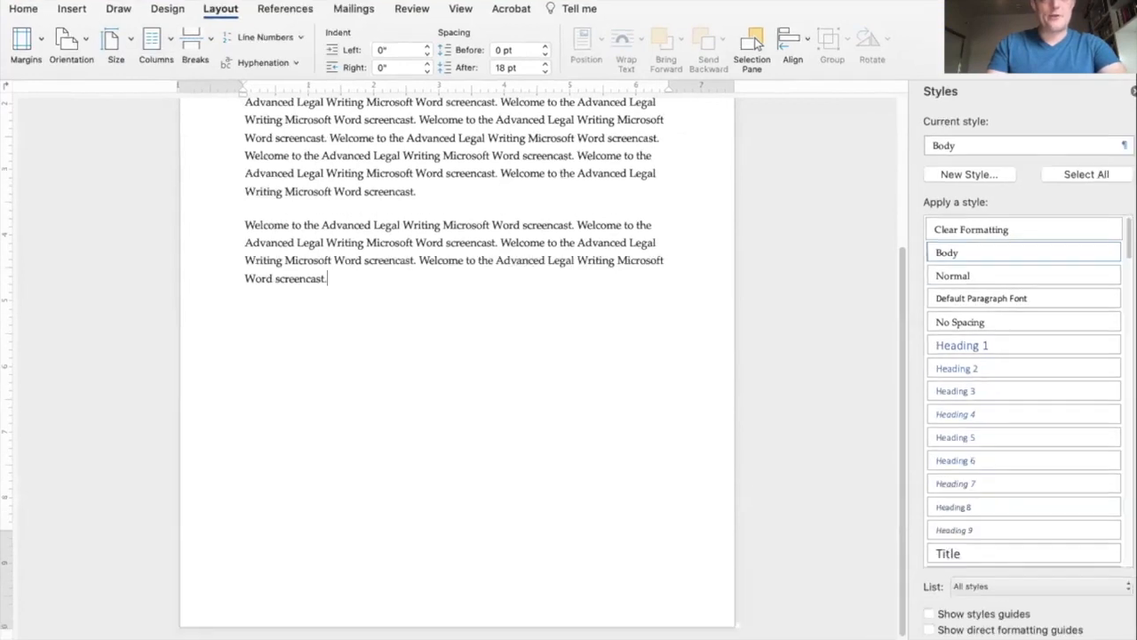
Step: Open the page footer and insert a centered page number shown on the first page, checking the number format options without changing them
double_click(416, 614)
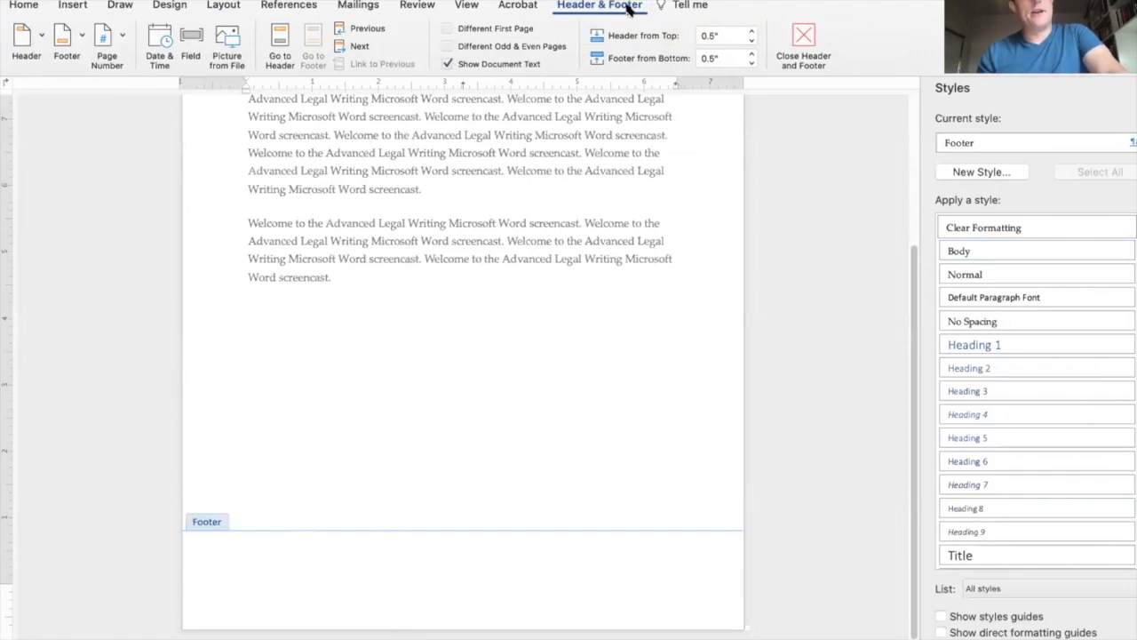
left_click(121, 61)
left_click(533, 203)
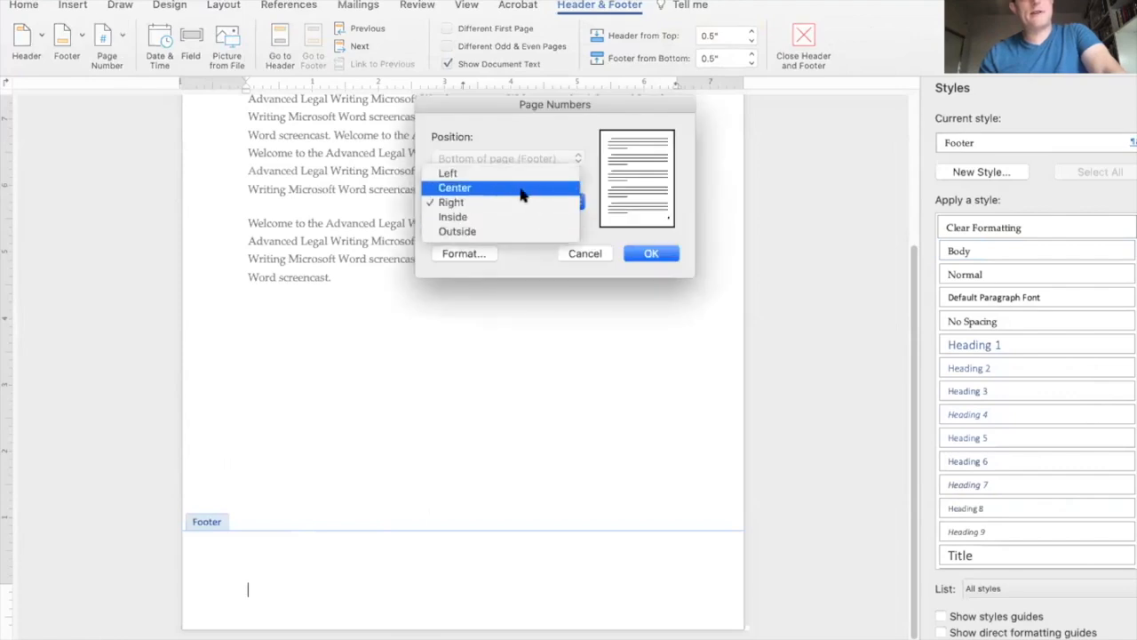
left_click(522, 190)
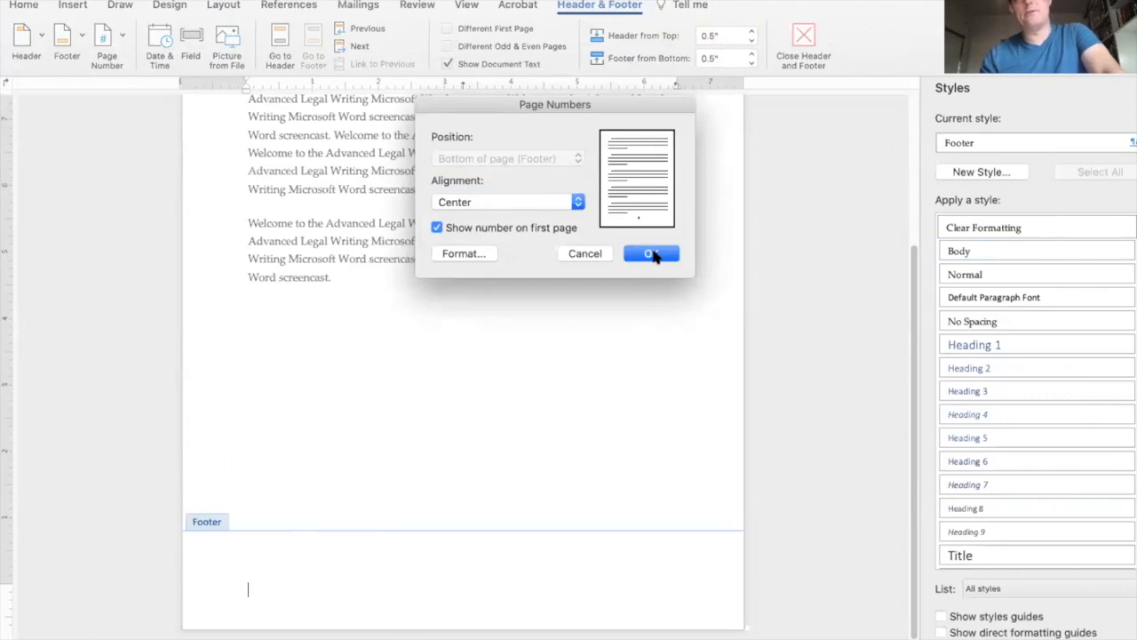
left_click(466, 253)
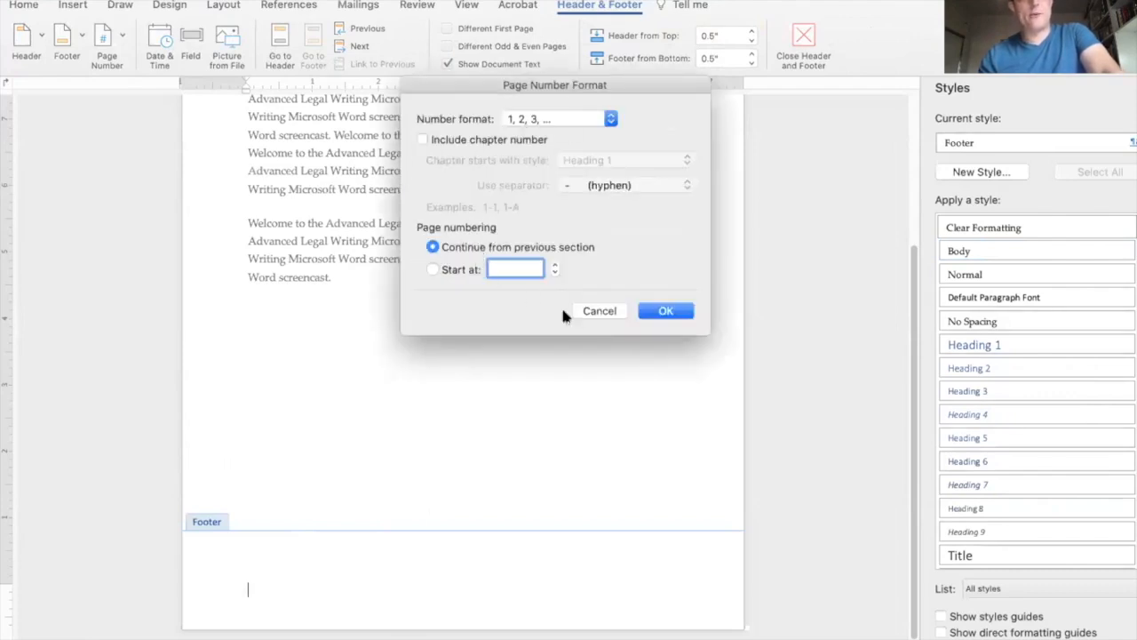
left_click(590, 315)
left_click(651, 255)
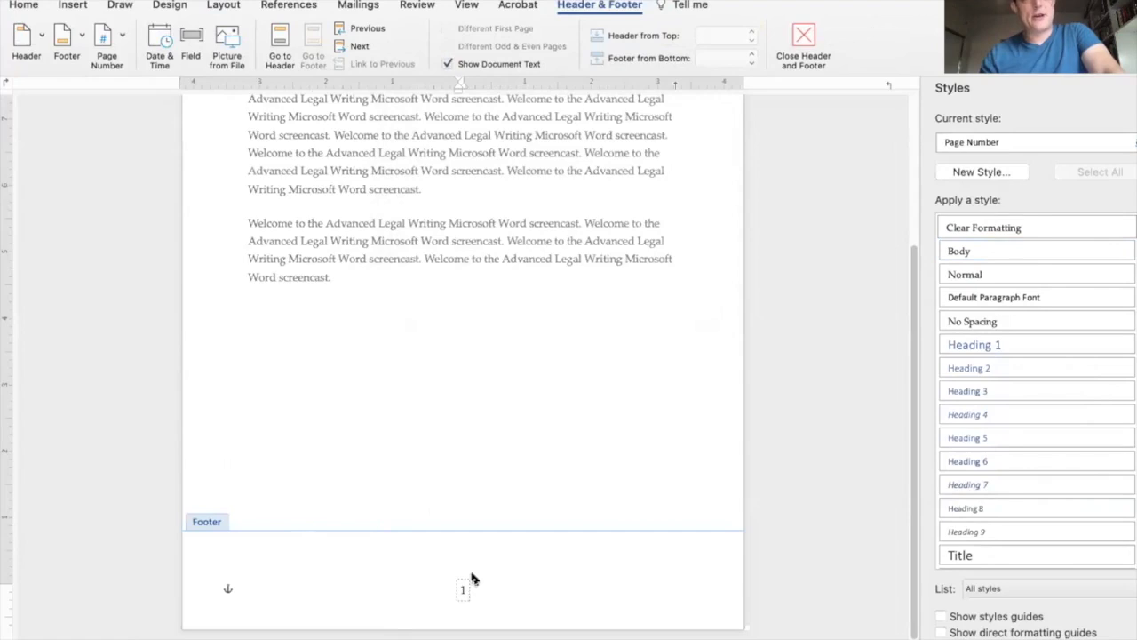
Step: Try setting the footer page number's font size directly to 11 pt, and undo the change
left_click(24, 11)
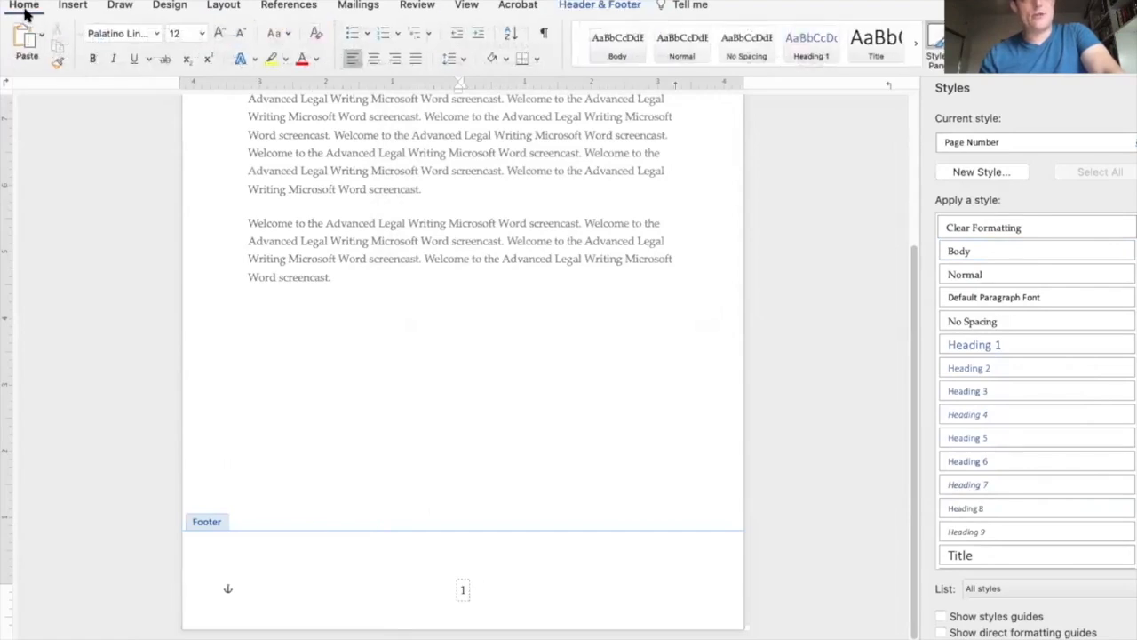
left_click(460, 587)
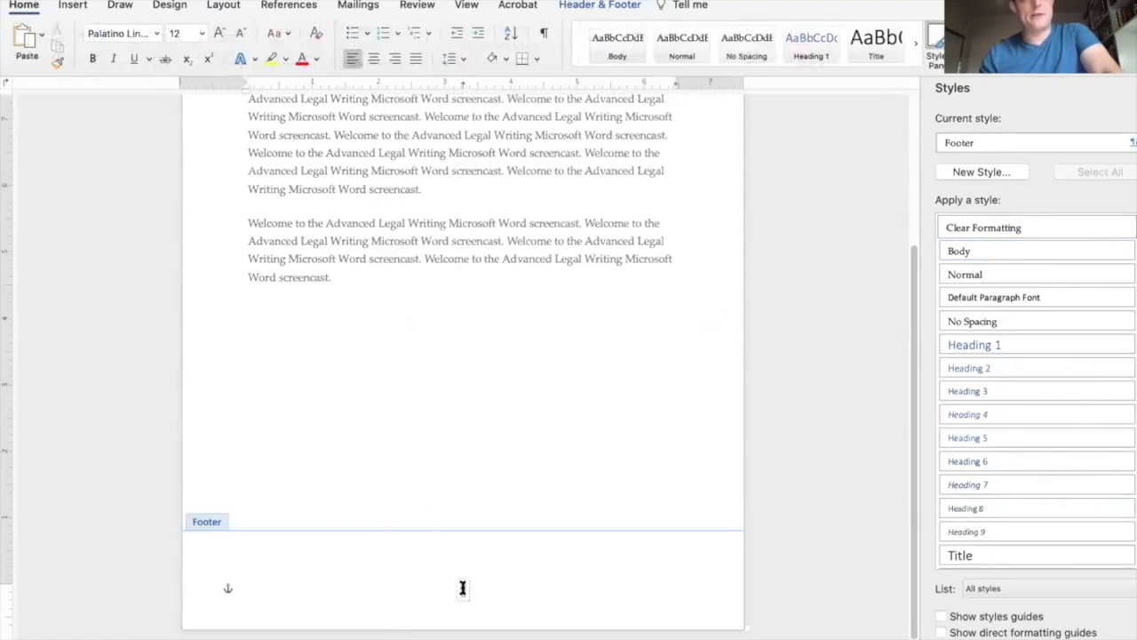
double_click(463, 590)
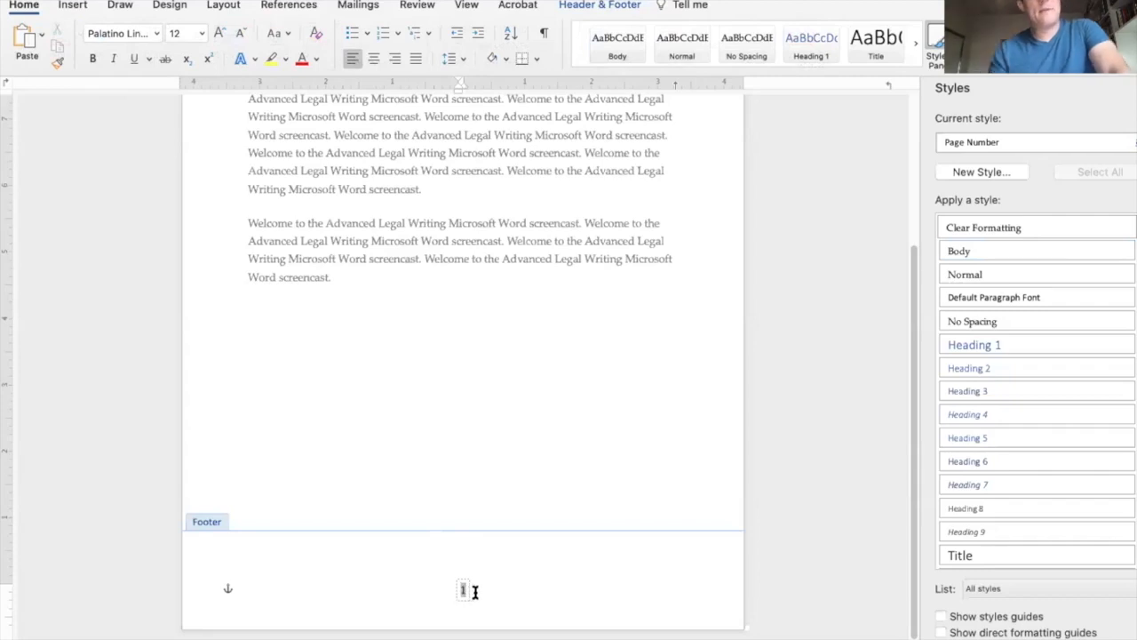
left_click(477, 590)
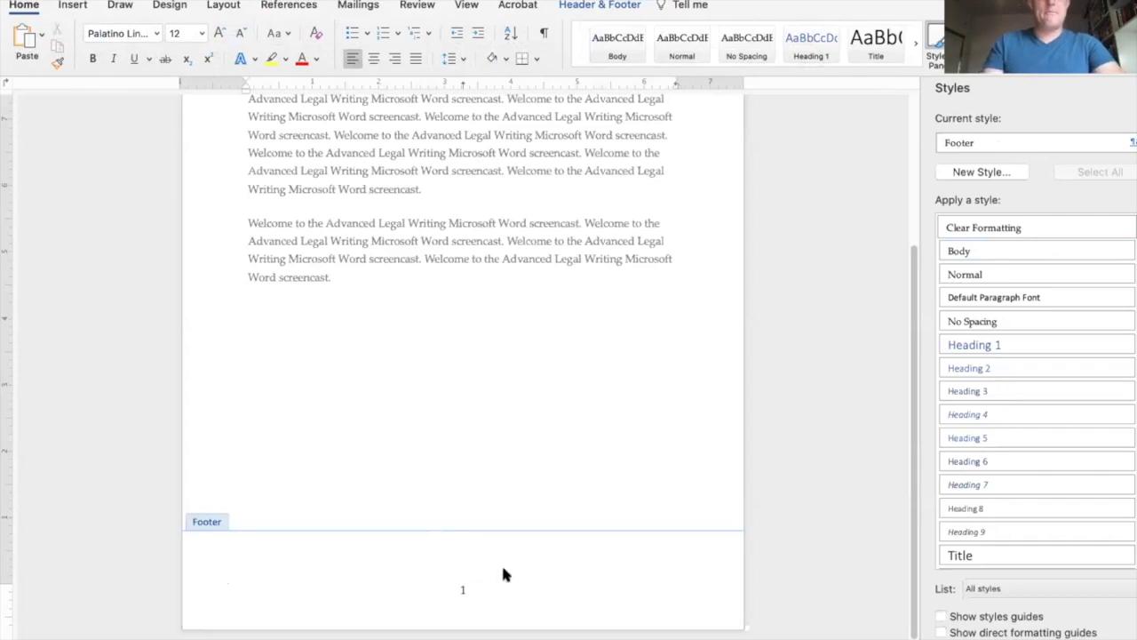
left_click(491, 569)
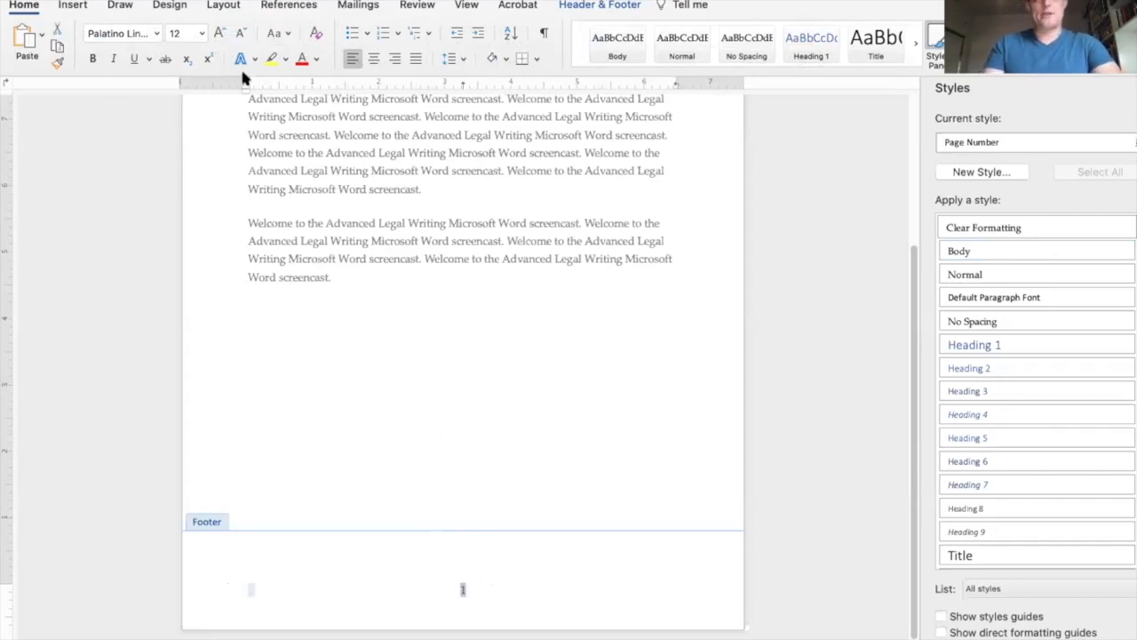
left_click(476, 581)
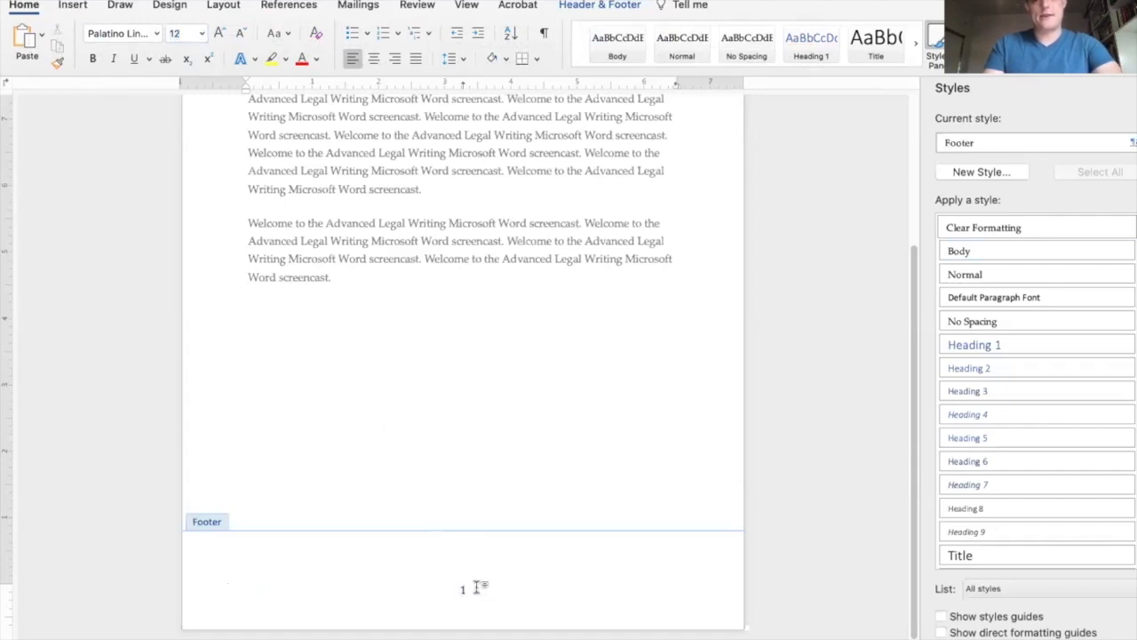
left_click(480, 588)
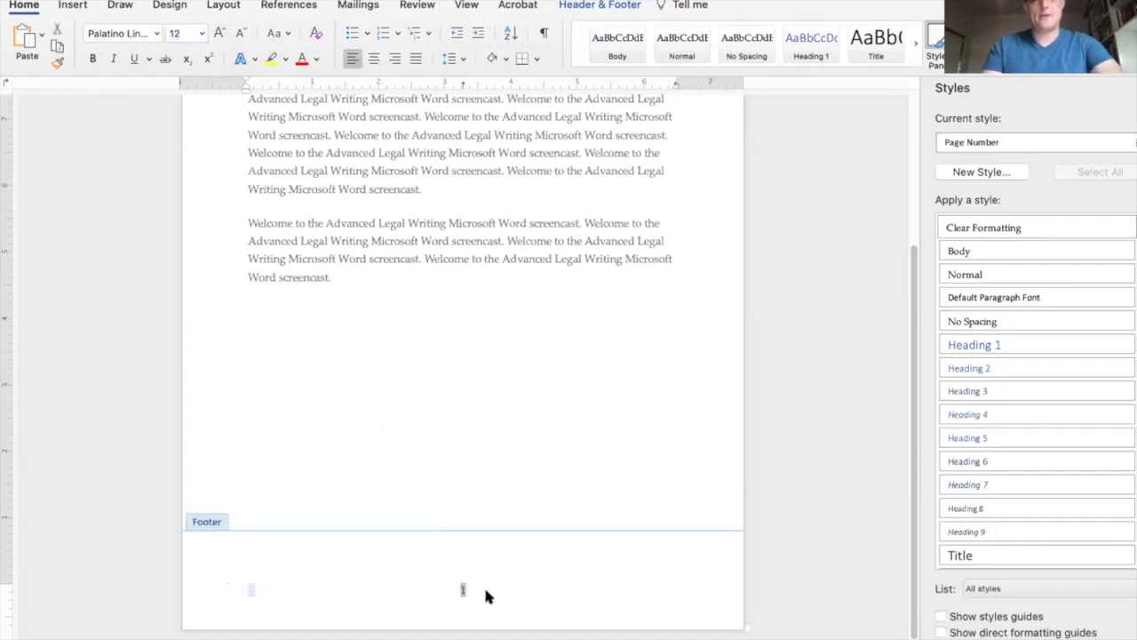
left_click(182, 33)
type("11")
key("Return")
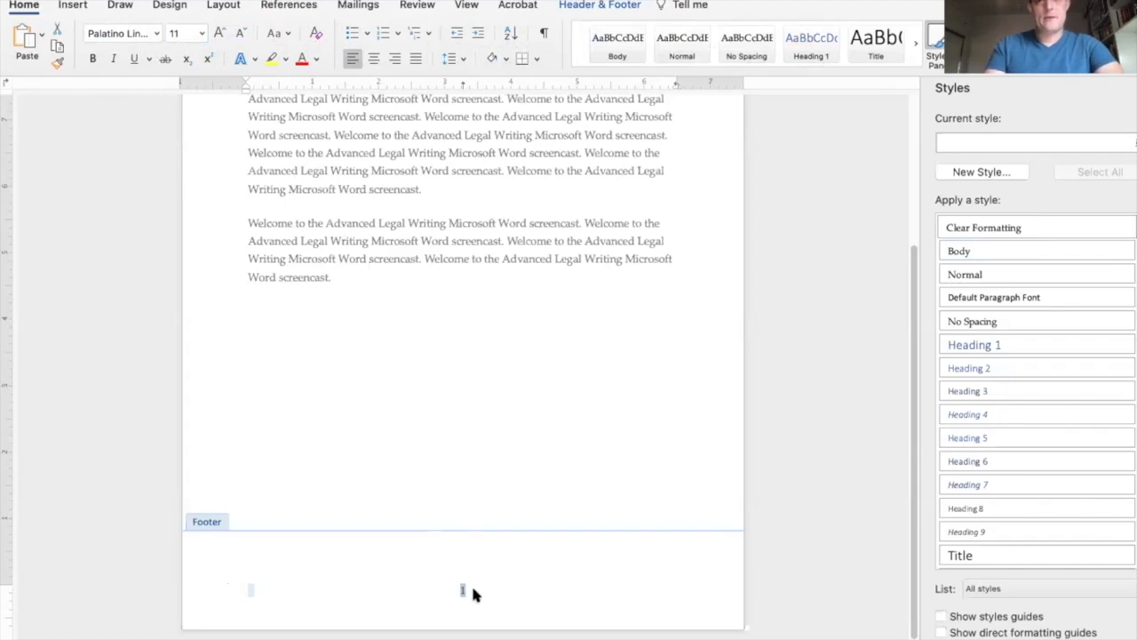
key("super+z")
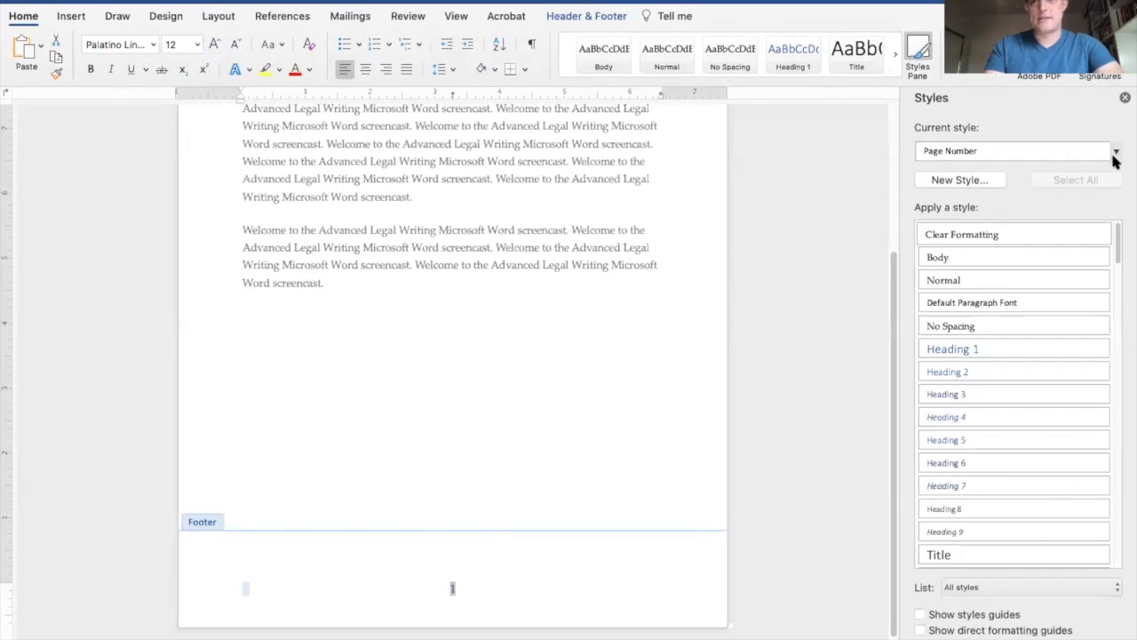
Step: Modify the Page Number style to a font size of 11 pt, add it to the template, and close the footer
left_click(1111, 154)
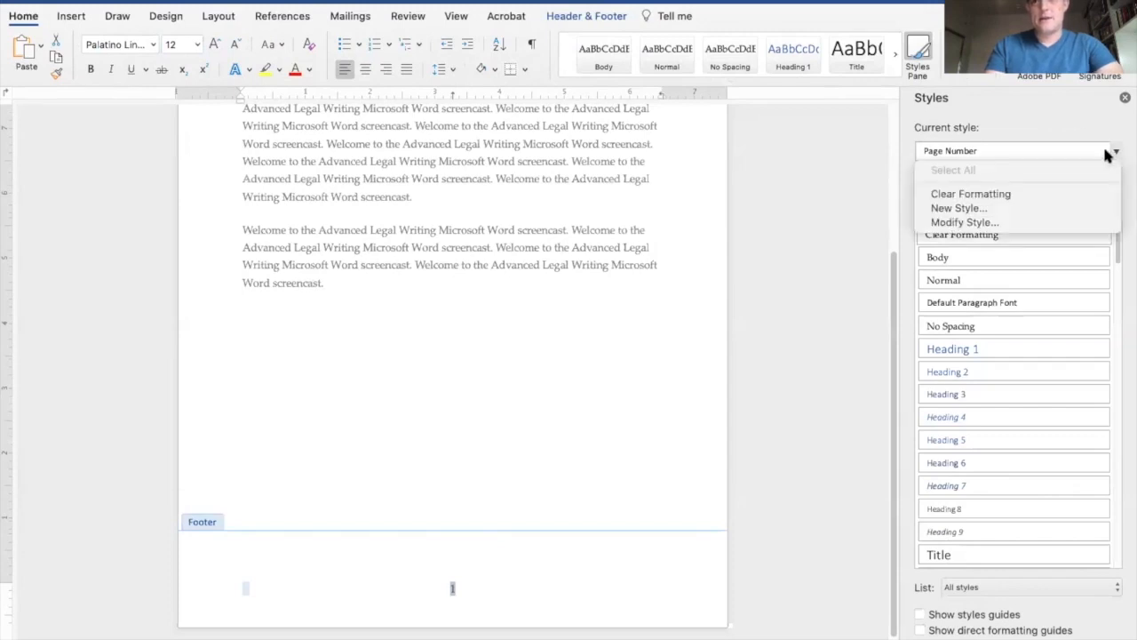
left_click(1070, 222)
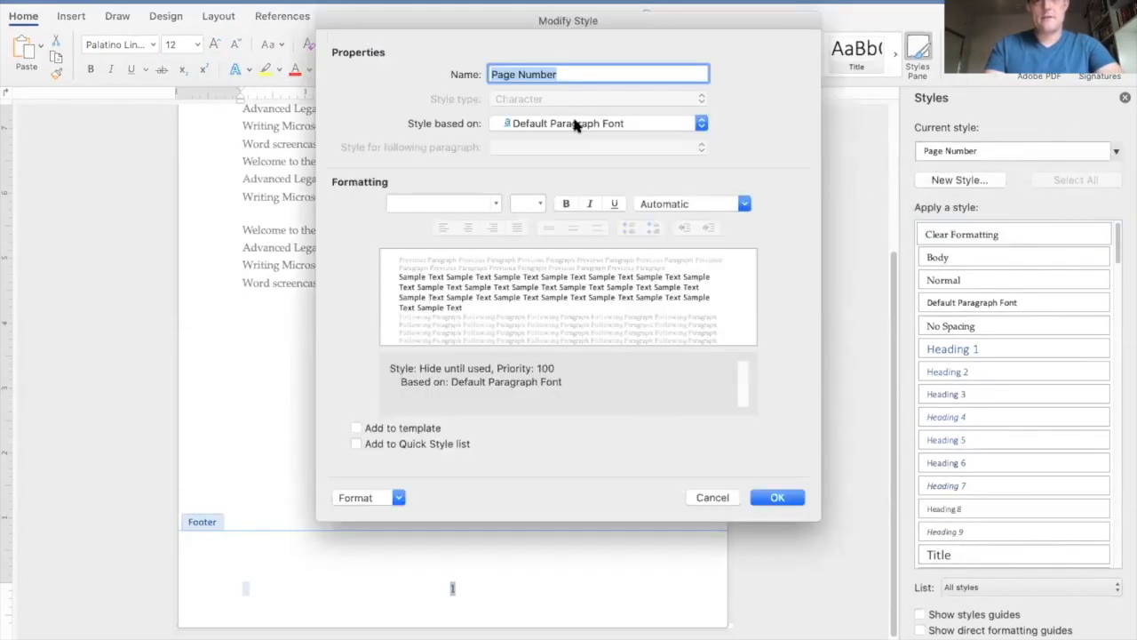
left_click(522, 204)
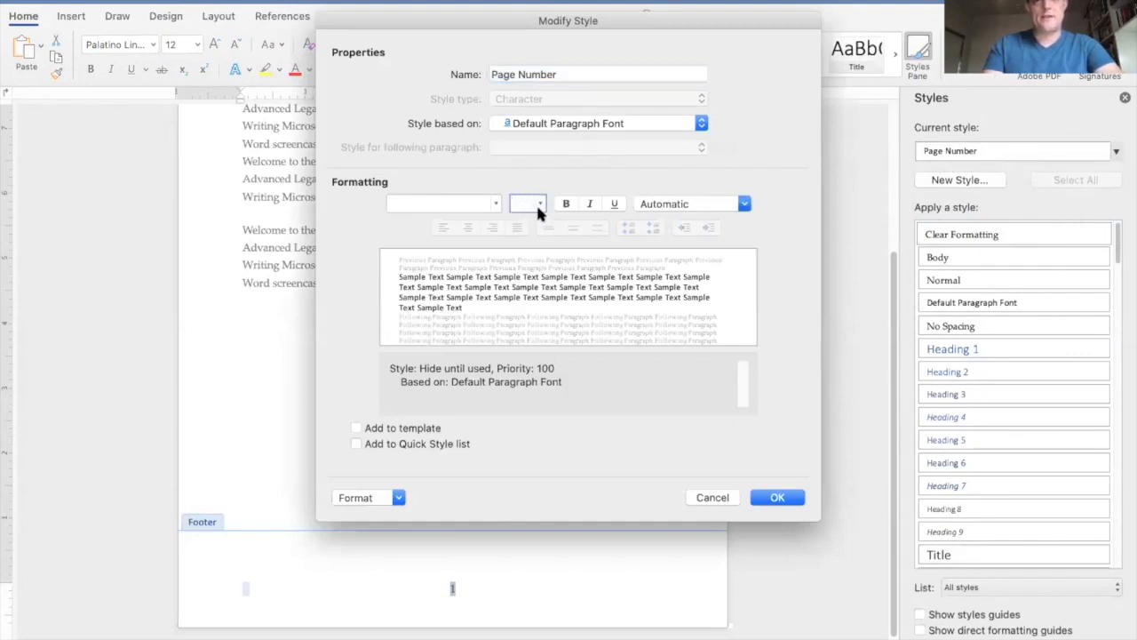
type("1")
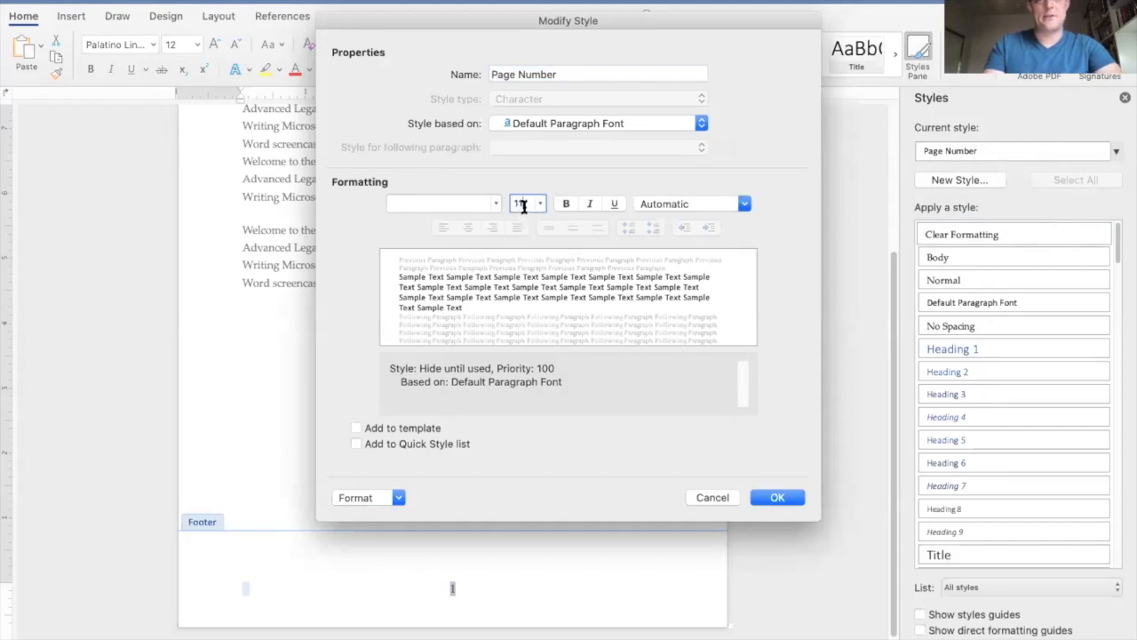
type("1")
key("Tab")
left_click(421, 427)
left_click(775, 498)
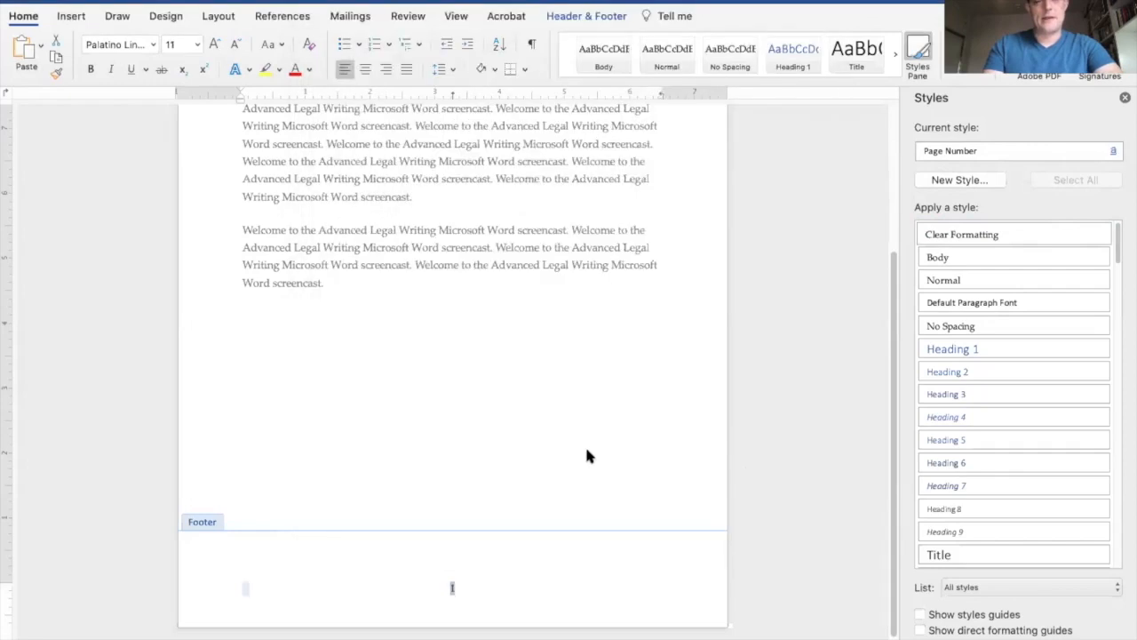
double_click(522, 385)
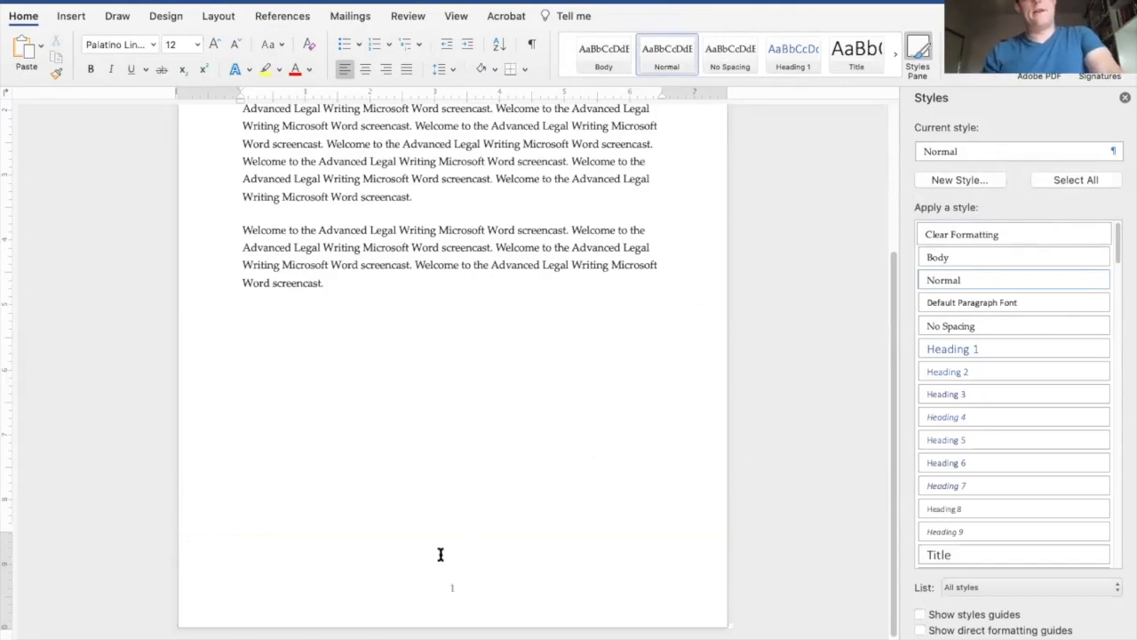
Step: Insert a new paragraph above the first paragraph of the document reading "I am currently making a screencast."
scroll(445, 356, "up", 5)
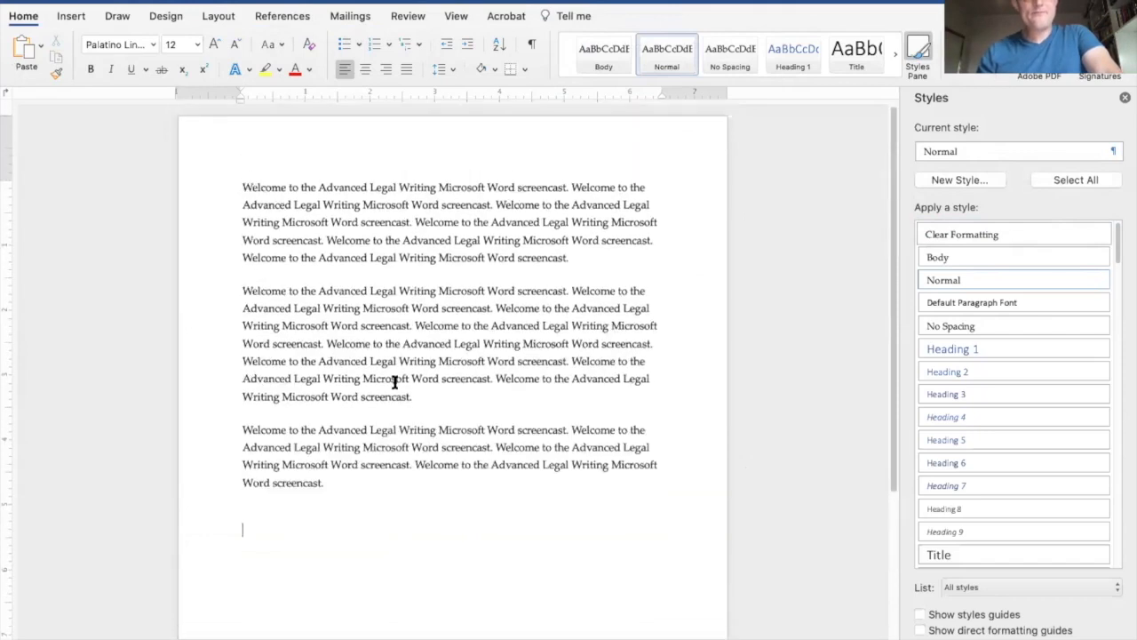
left_click(636, 197)
key("Return")
key("Return")
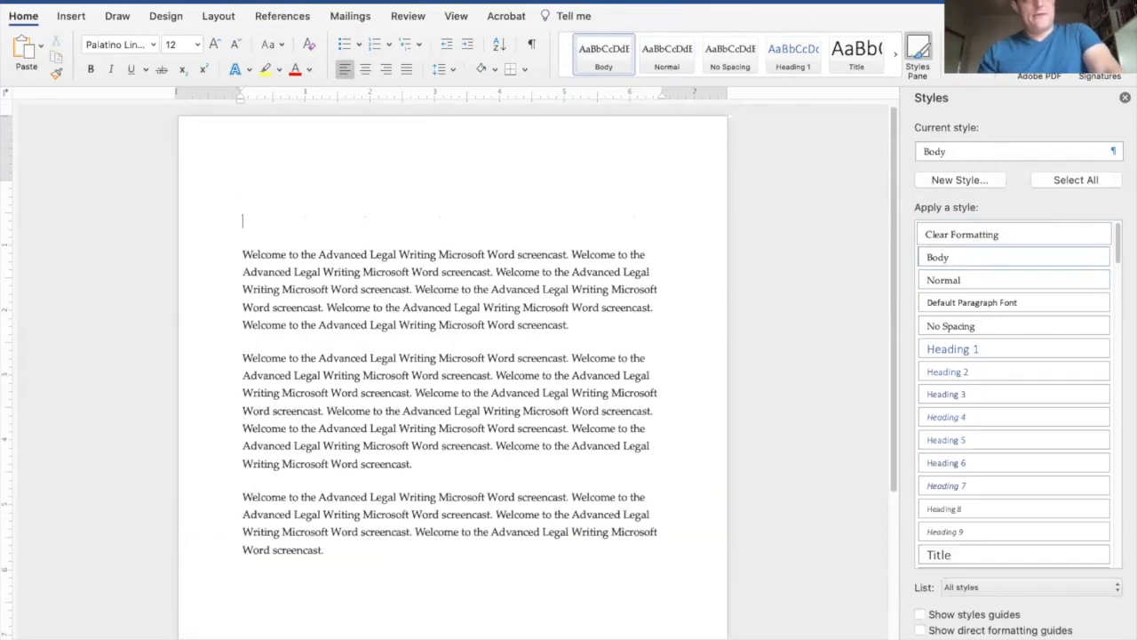
key("BackSpace")
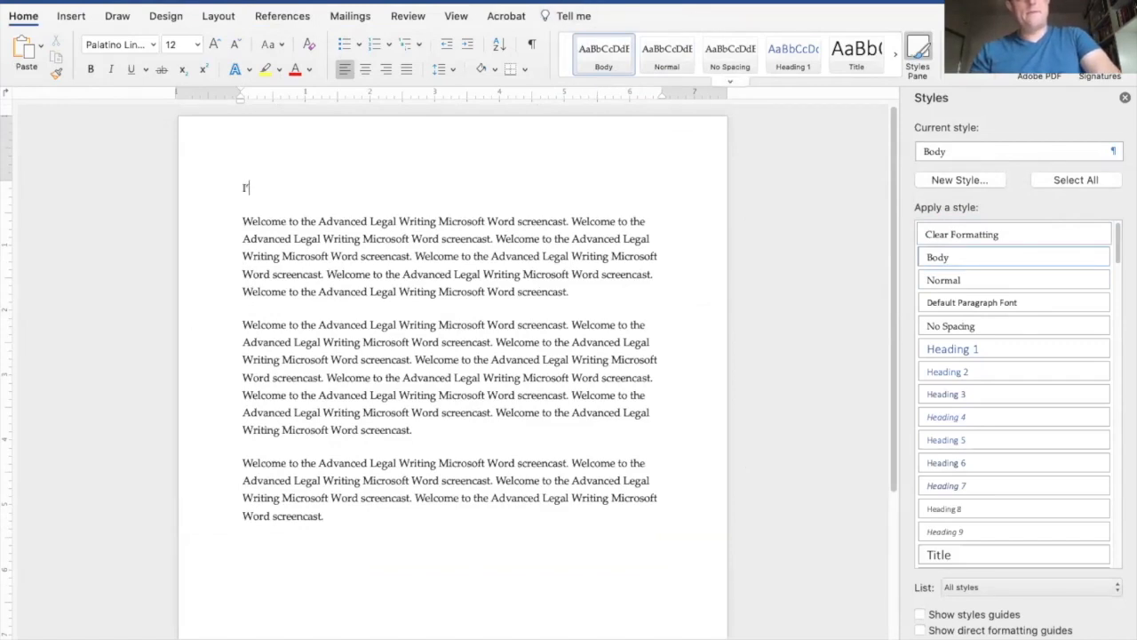
type("I am cur")
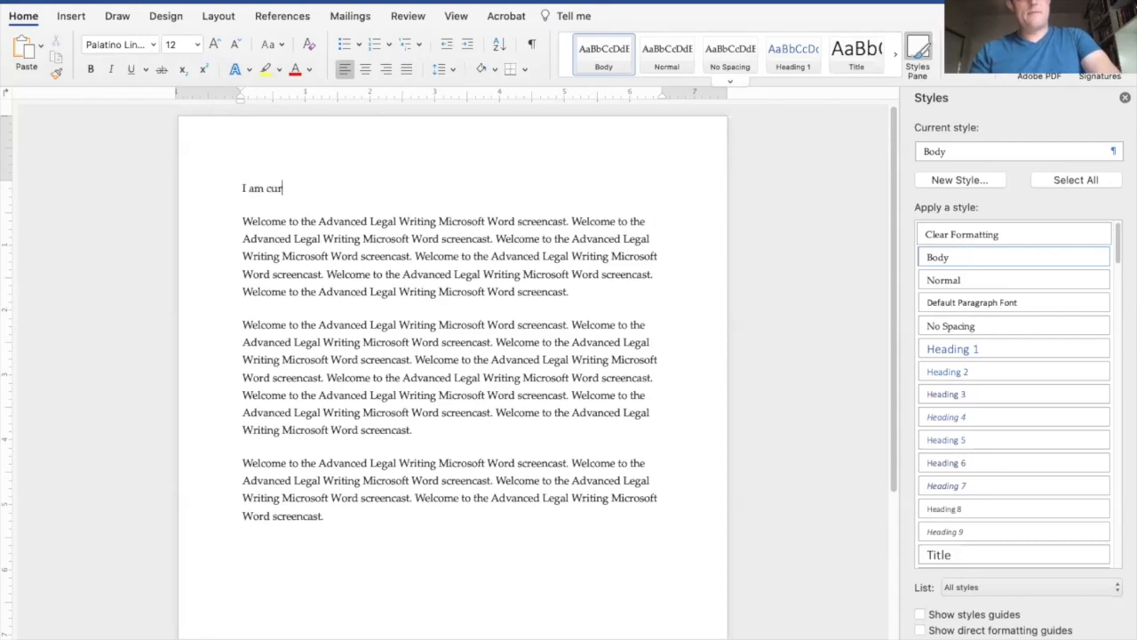
type("rently making a screen")
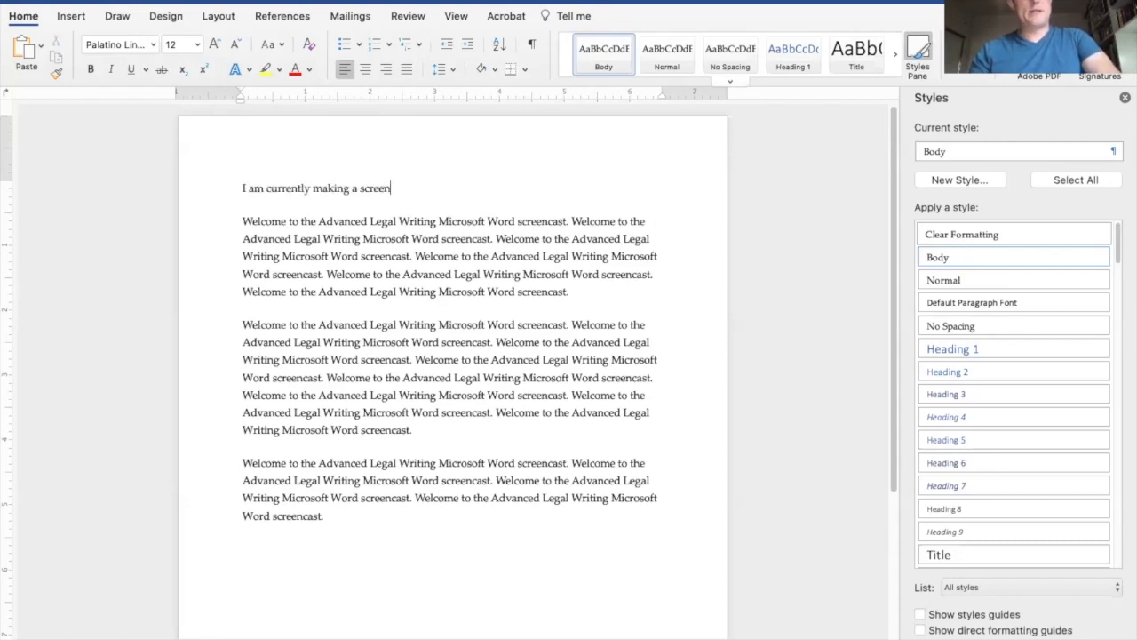
type("cast.")
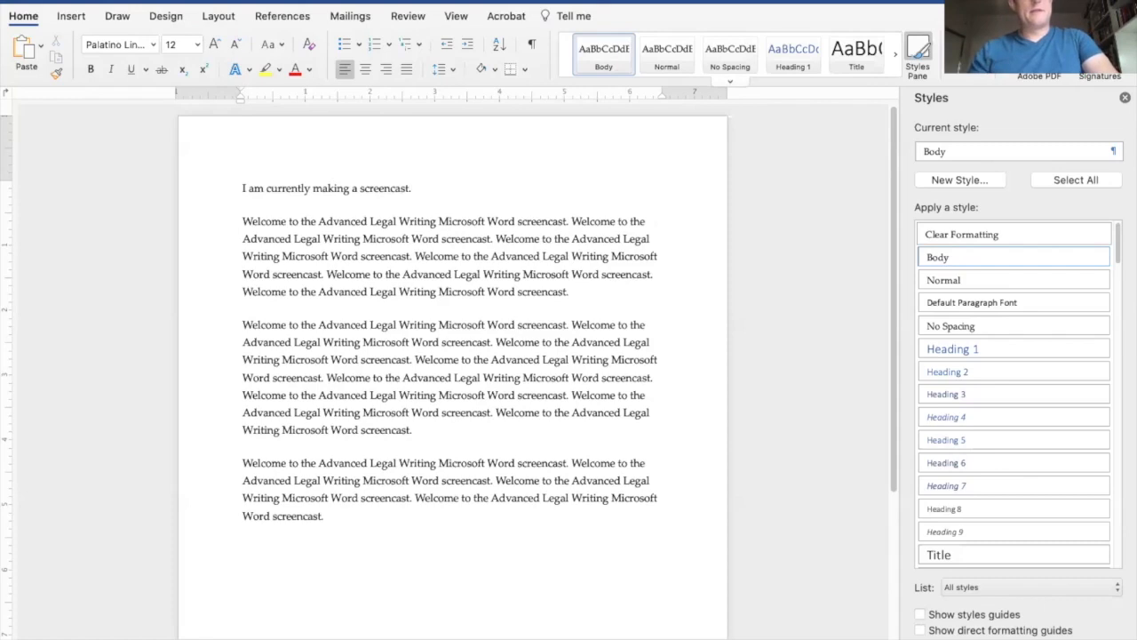
Step: Apply the Heading 1 style to the line "I am currently making a screencast."
left_click_drag(414, 188, 224, 183)
left_click(414, 188)
left_click_drag(413, 188, 212, 171)
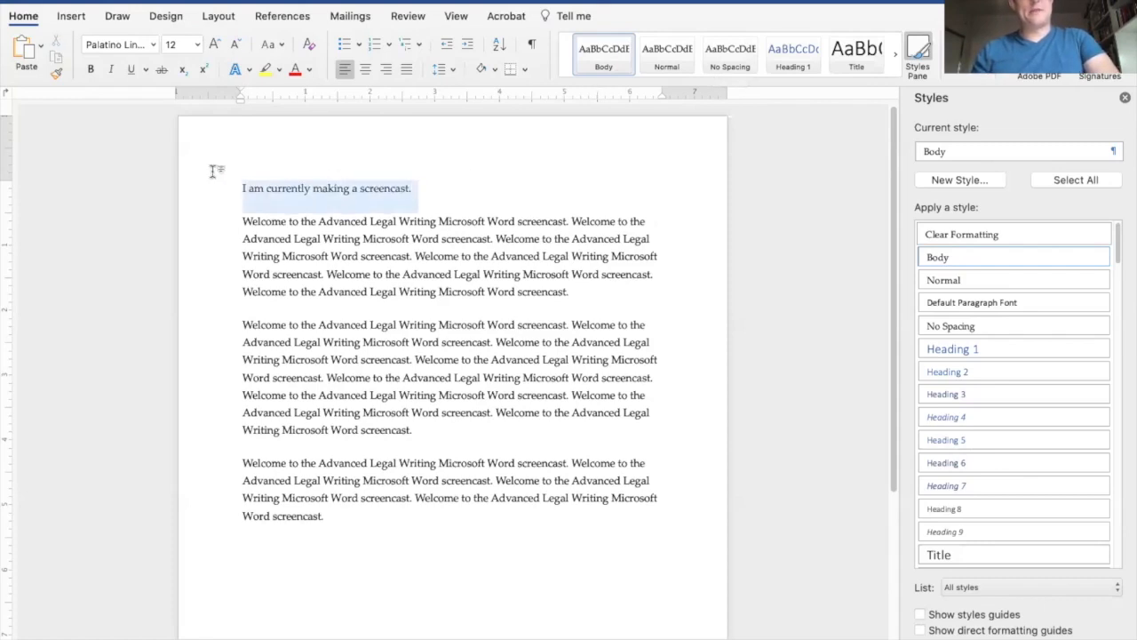
left_click(238, 187)
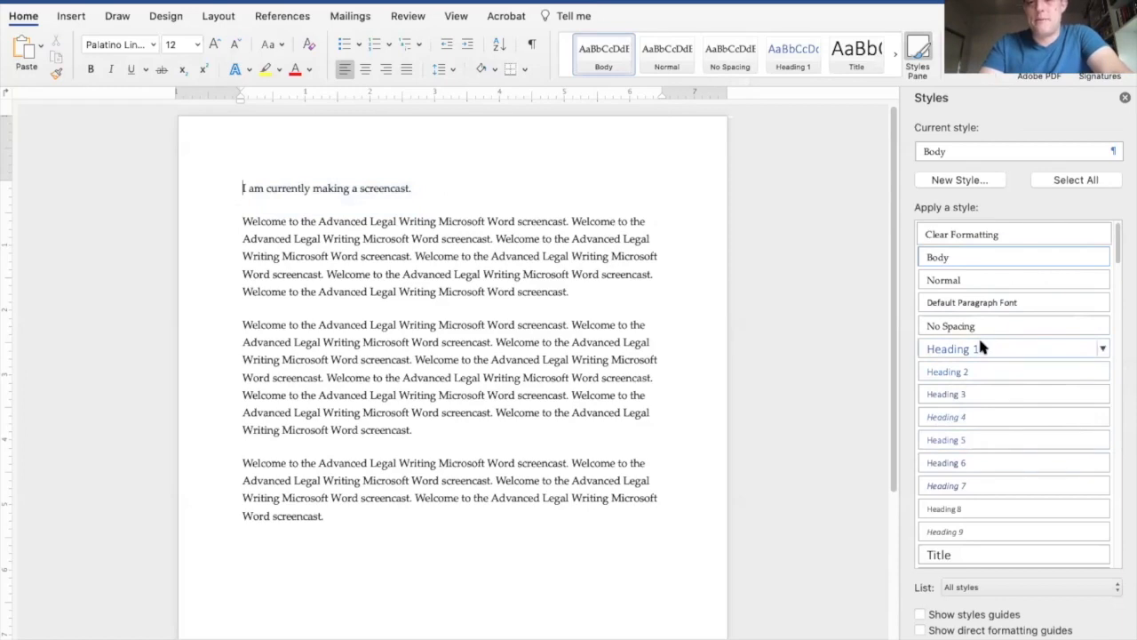
mouse_move(974, 353)
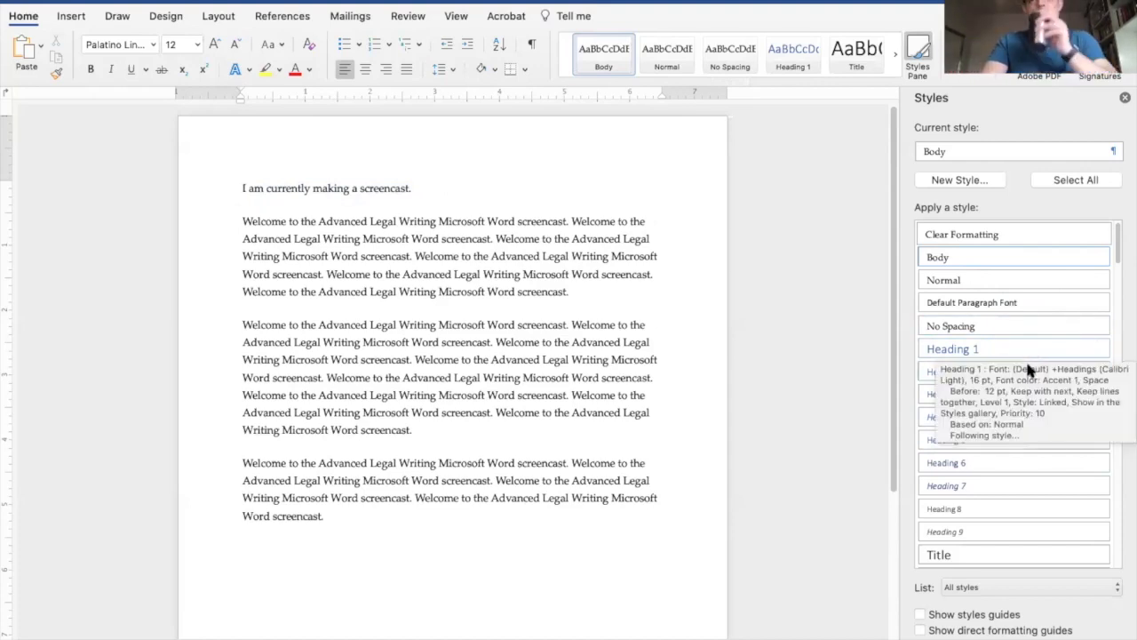
mouse_move(1030, 366)
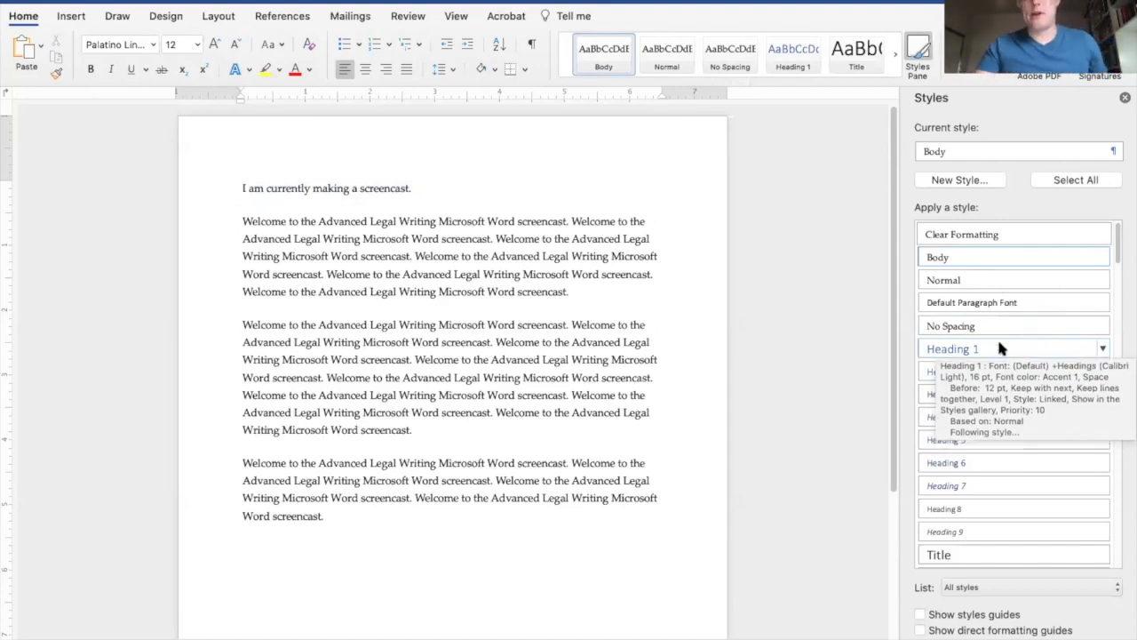
left_click(1001, 347)
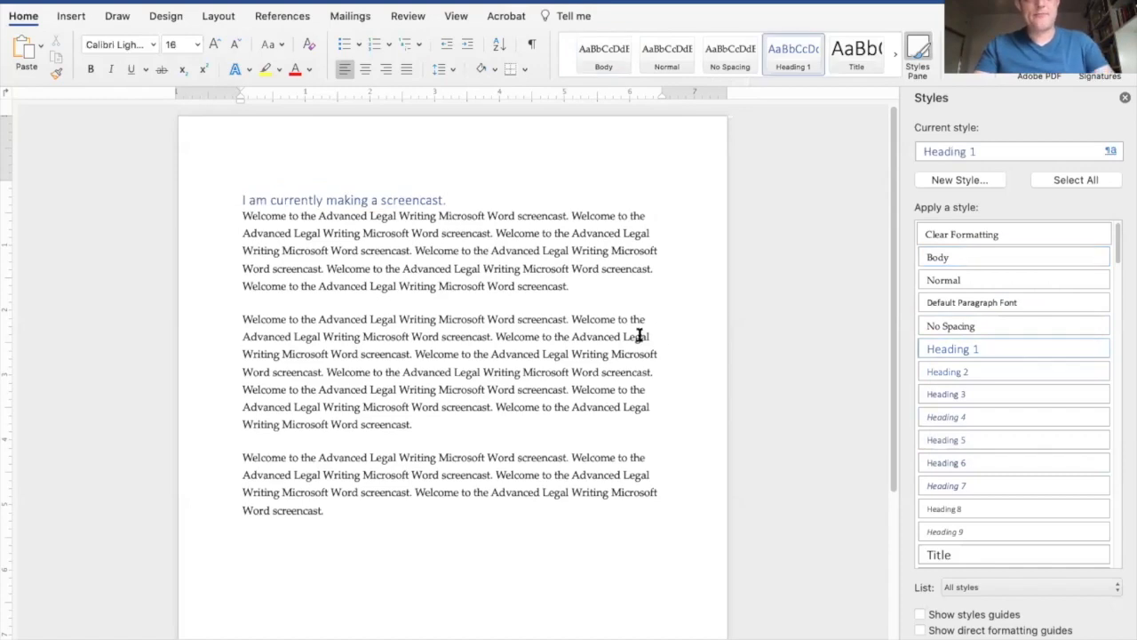
Step: Modify the Heading 1 style to use bold 12 pt Palatino Linotype and have it added to the template
triple_click(448, 198)
left_click(451, 199)
left_click(306, 200)
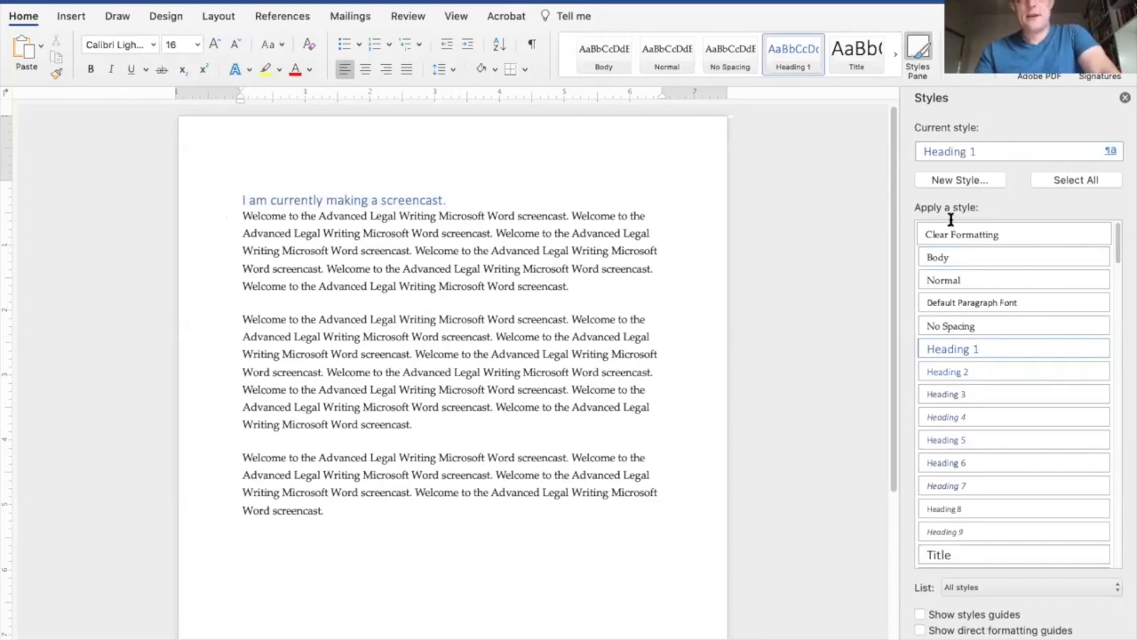
mouse_move(1022, 351)
left_click(1103, 352)
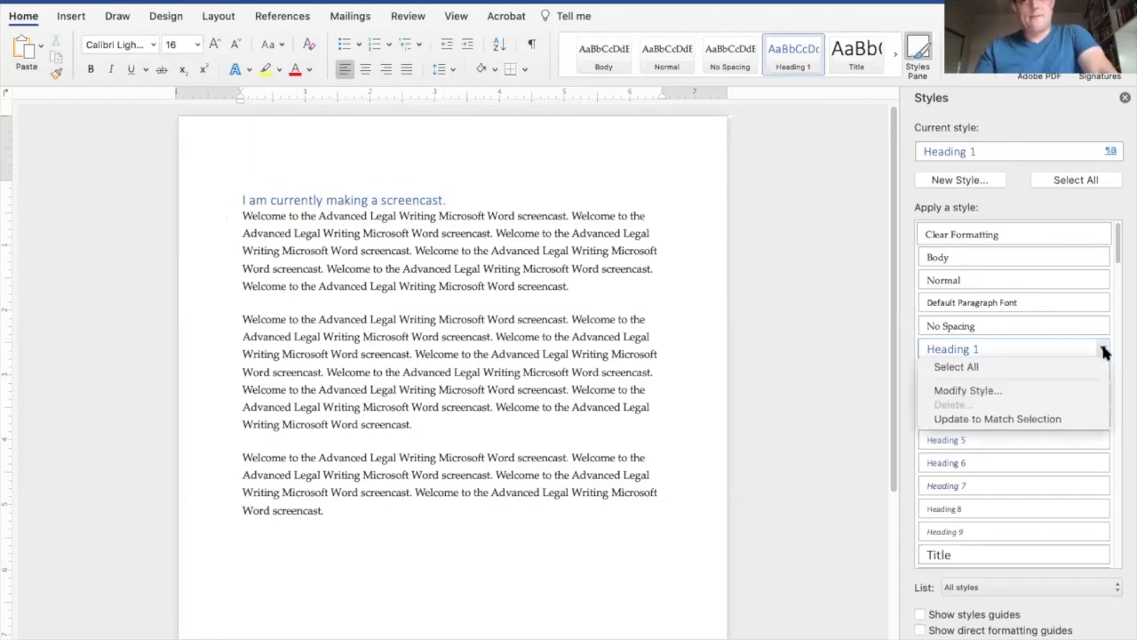
left_click(1097, 389)
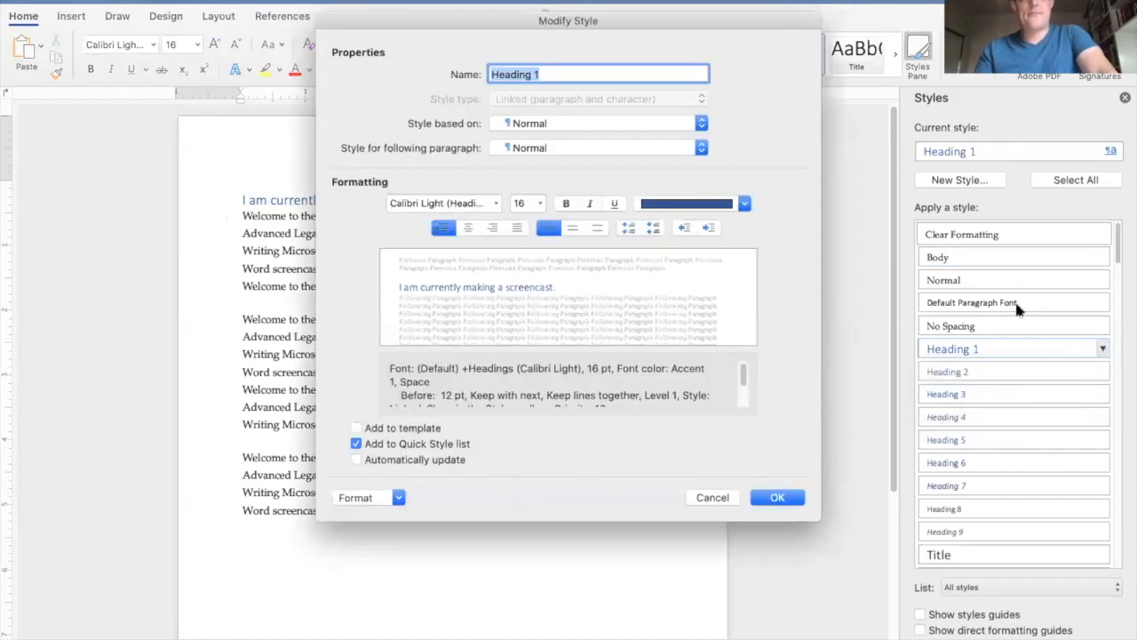
left_click(455, 202)
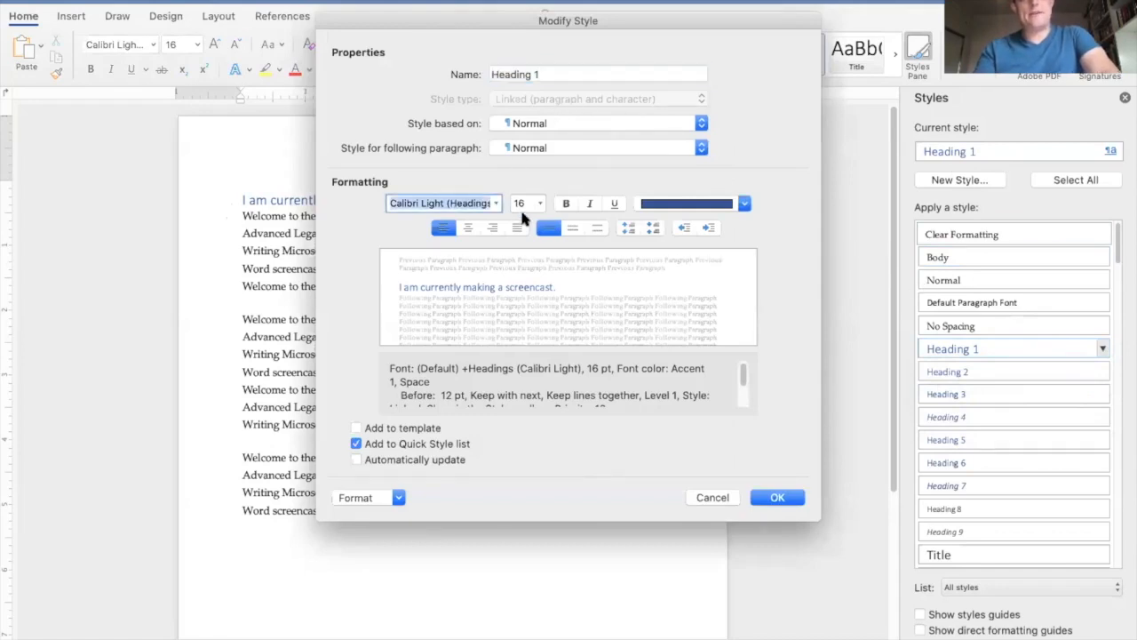
type("Palatino Linotype")
key("Tab")
type("12")
key("Tab")
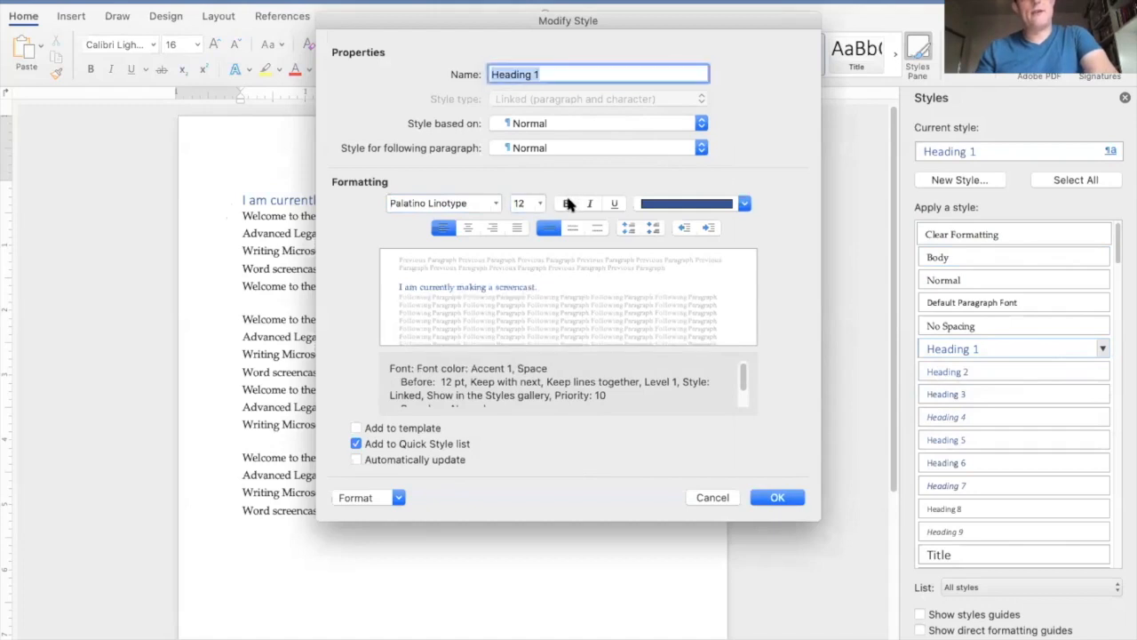
left_click(569, 203)
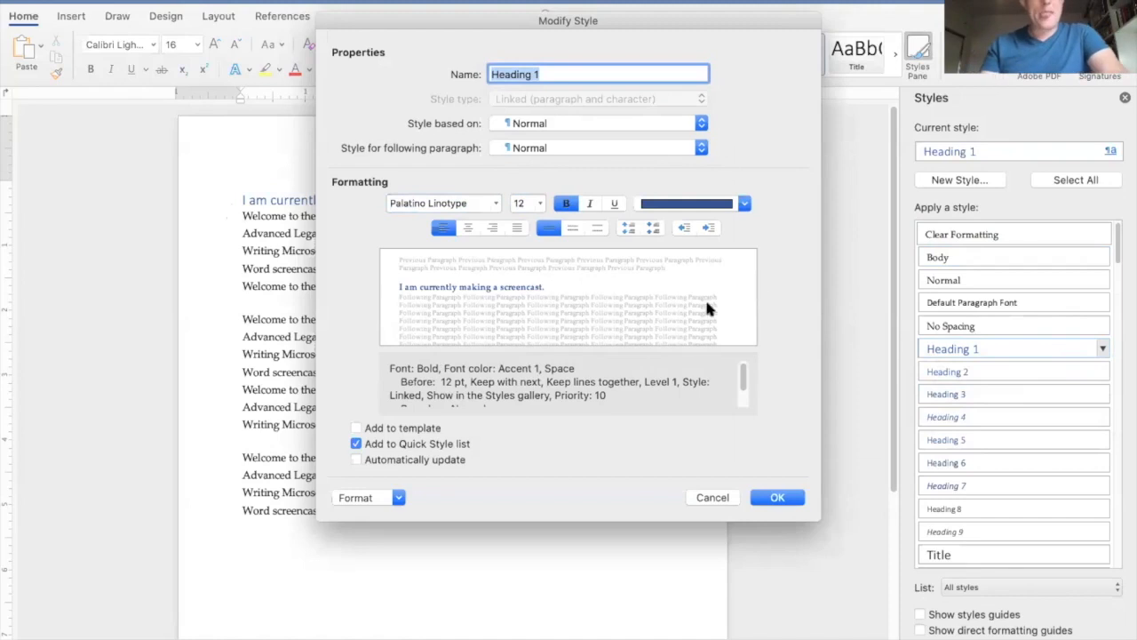
left_click(433, 429)
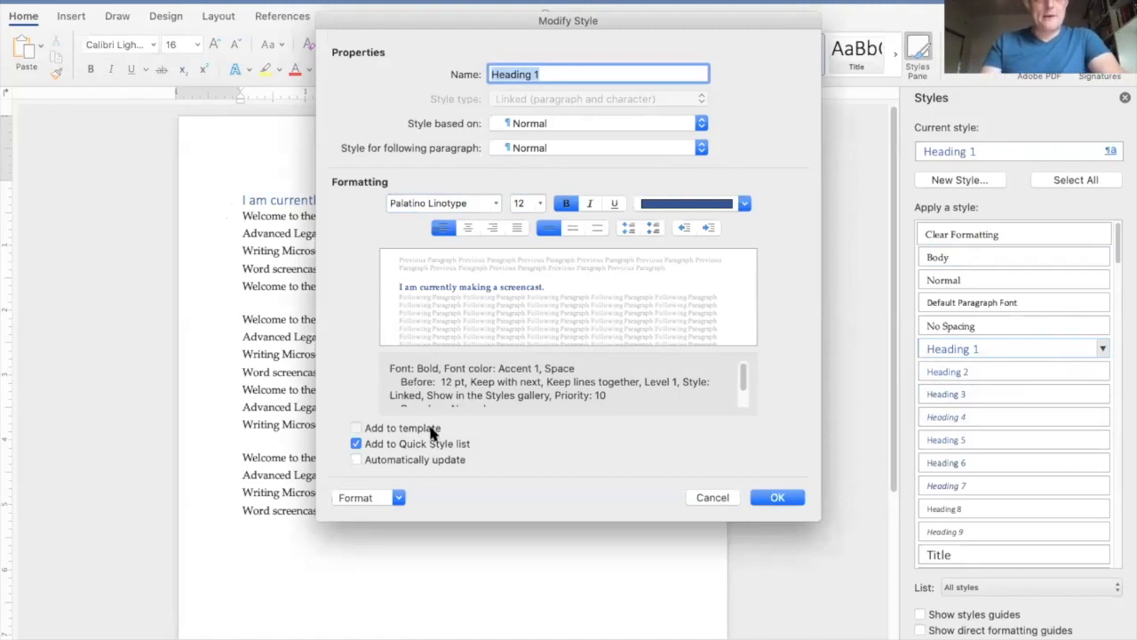
Step: In the Heading 1 style's paragraph settings, set a hanging indent of 0.25"
left_click(397, 499)
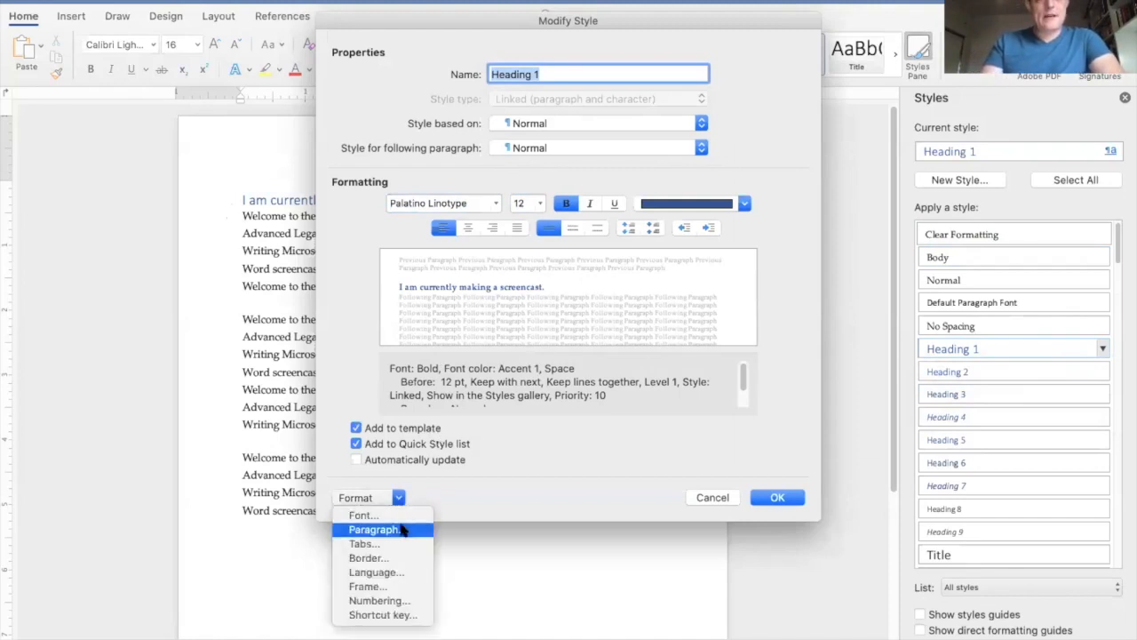
left_click(402, 530)
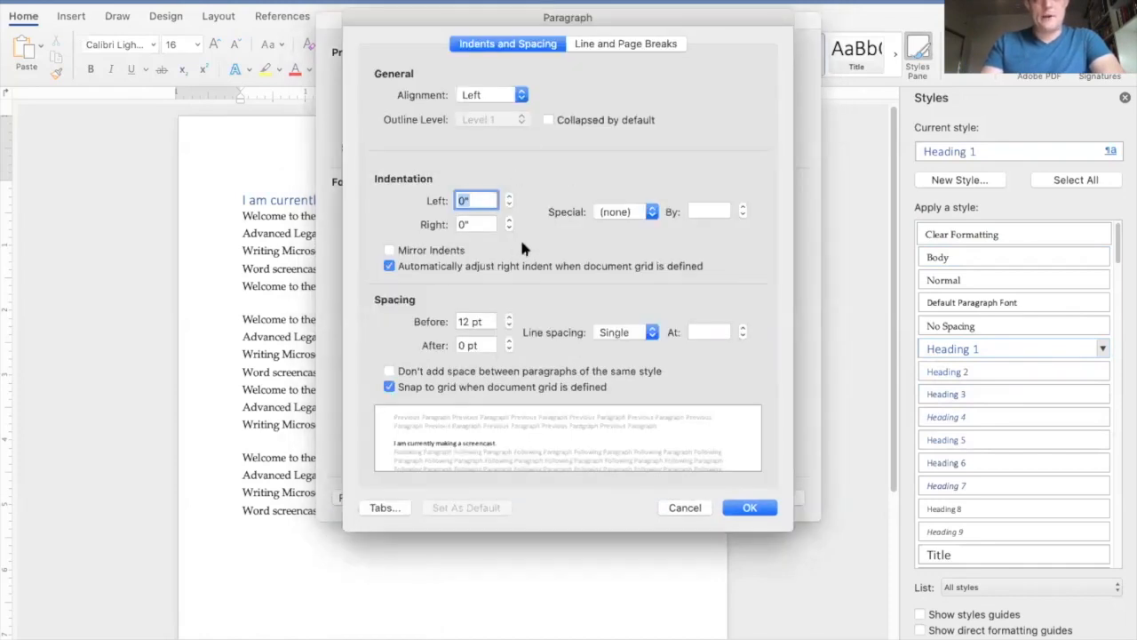
left_click(634, 213)
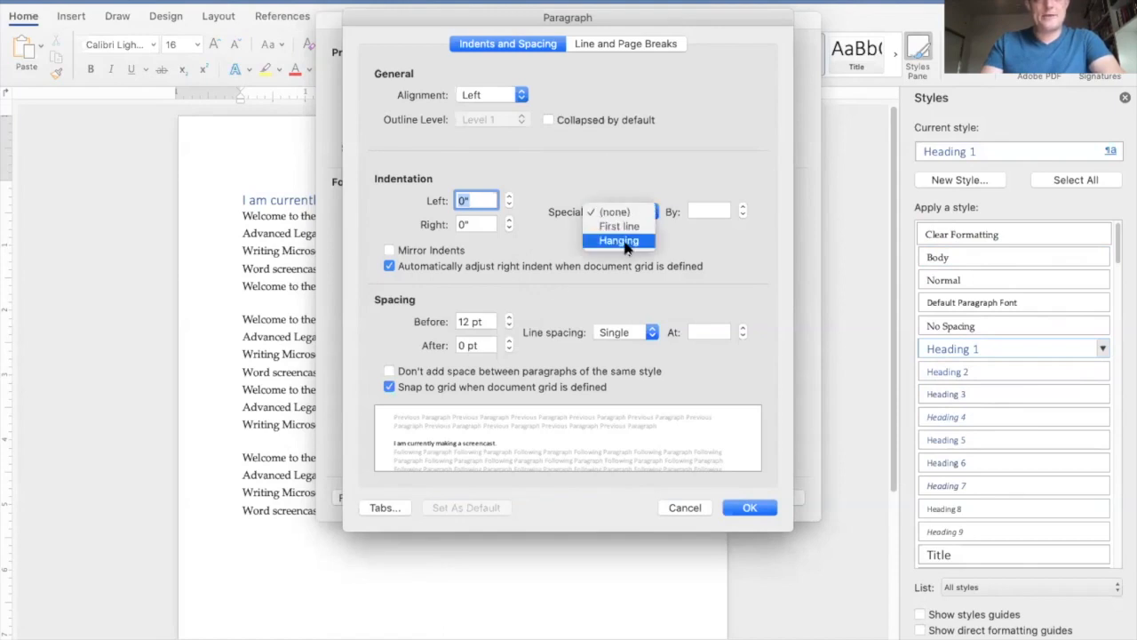
left_click(625, 242)
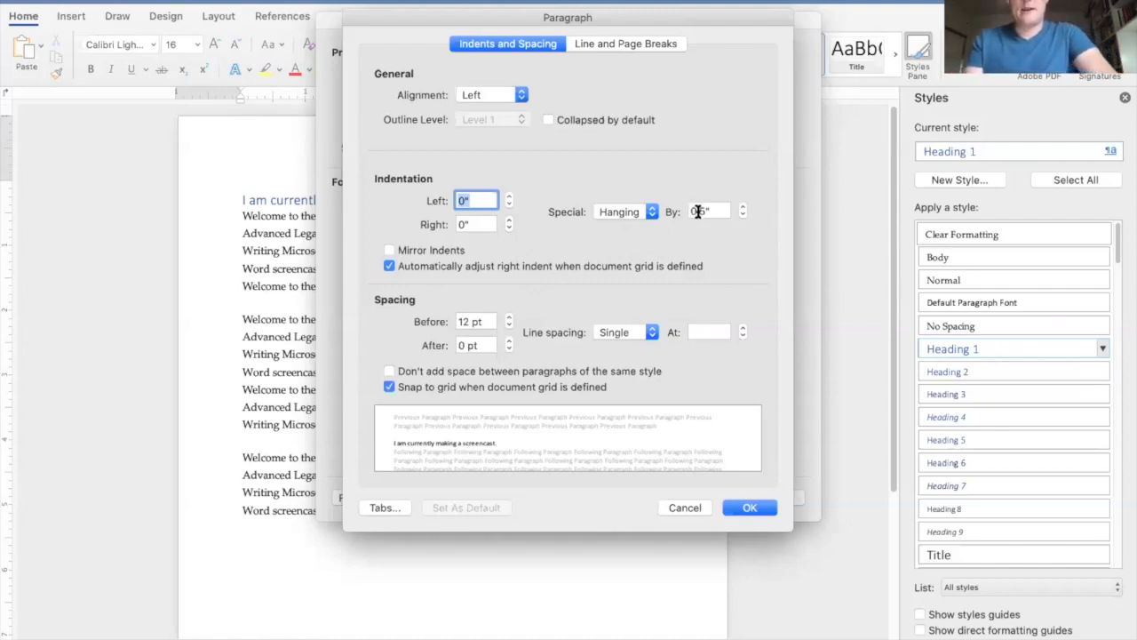
left_click(699, 211)
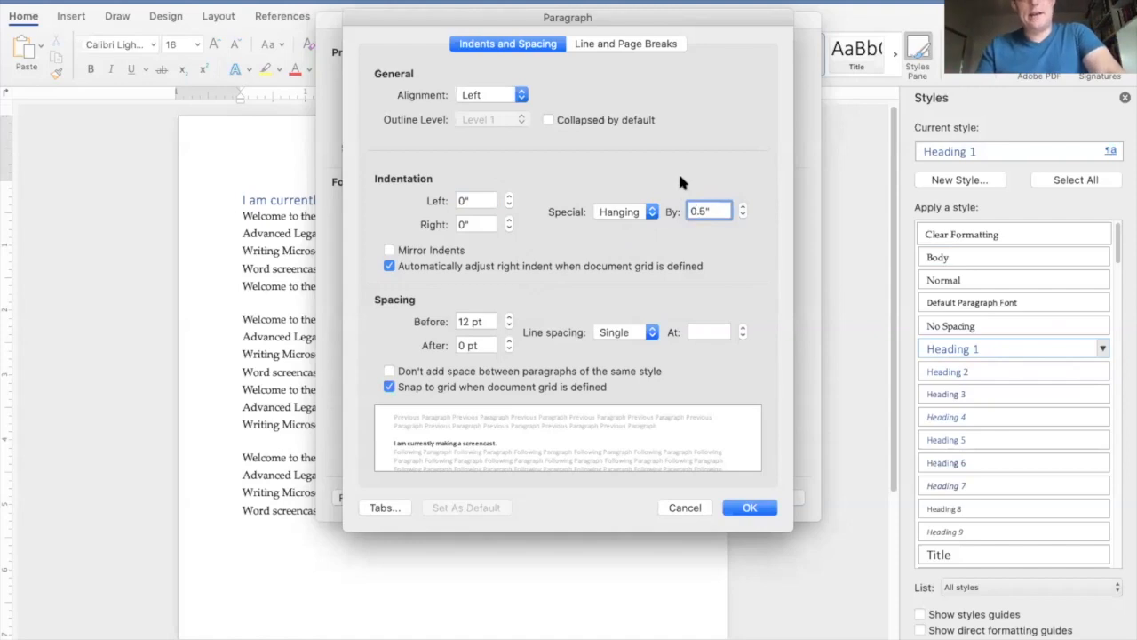
type("2")
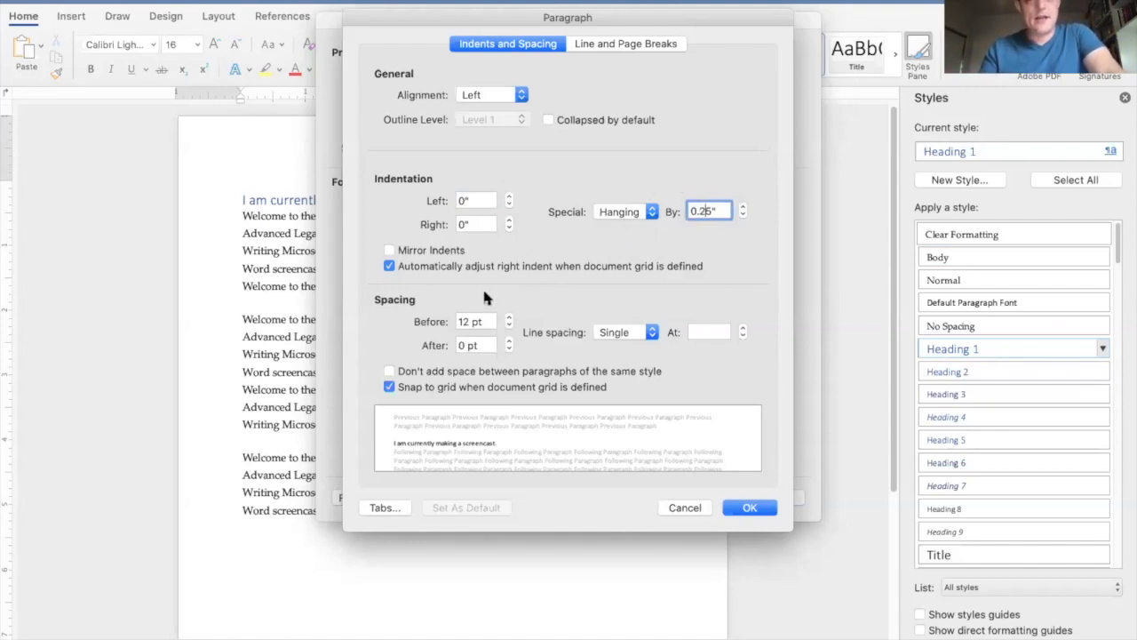
Step: Set the Heading 1 style's paragraph spacing to 18 pt before and 18 pt after
left_click(456, 344)
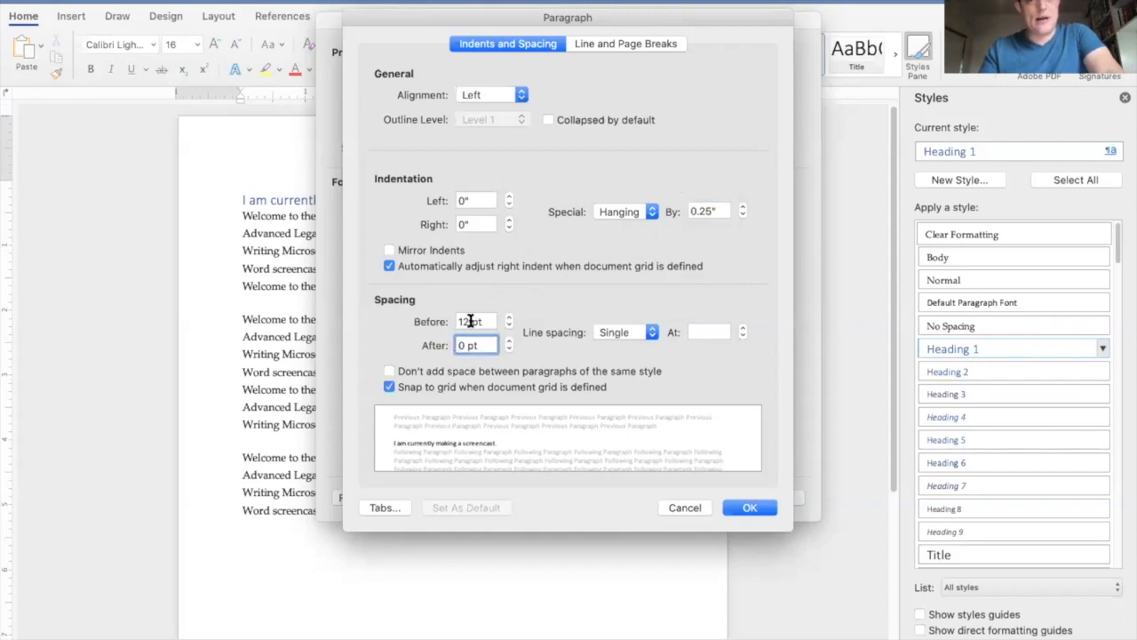
type("18")
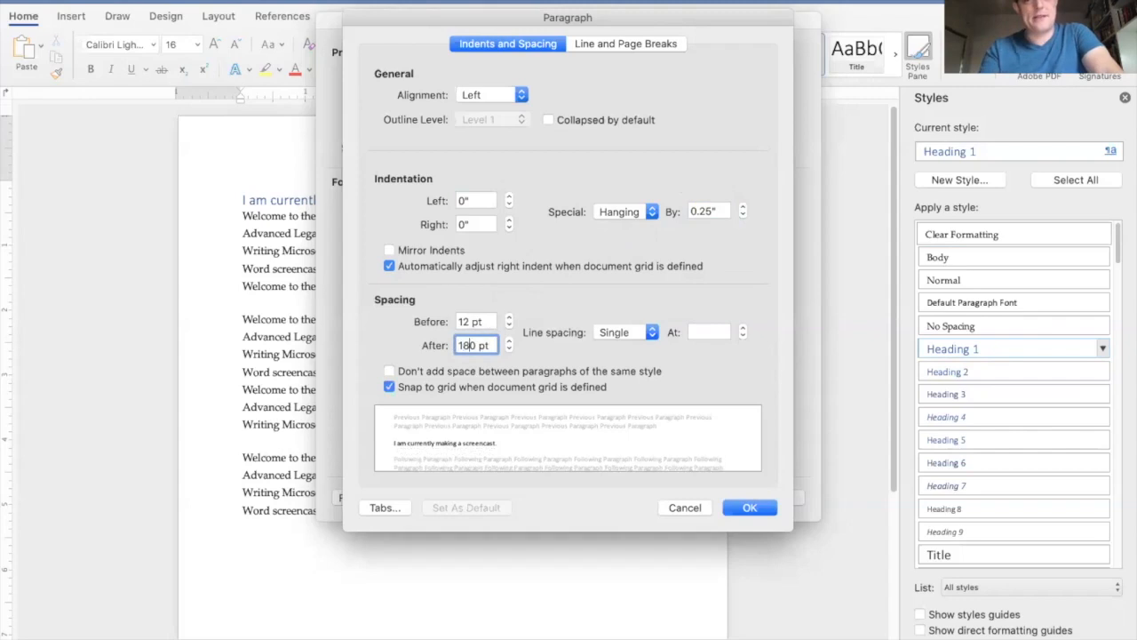
key("Delete")
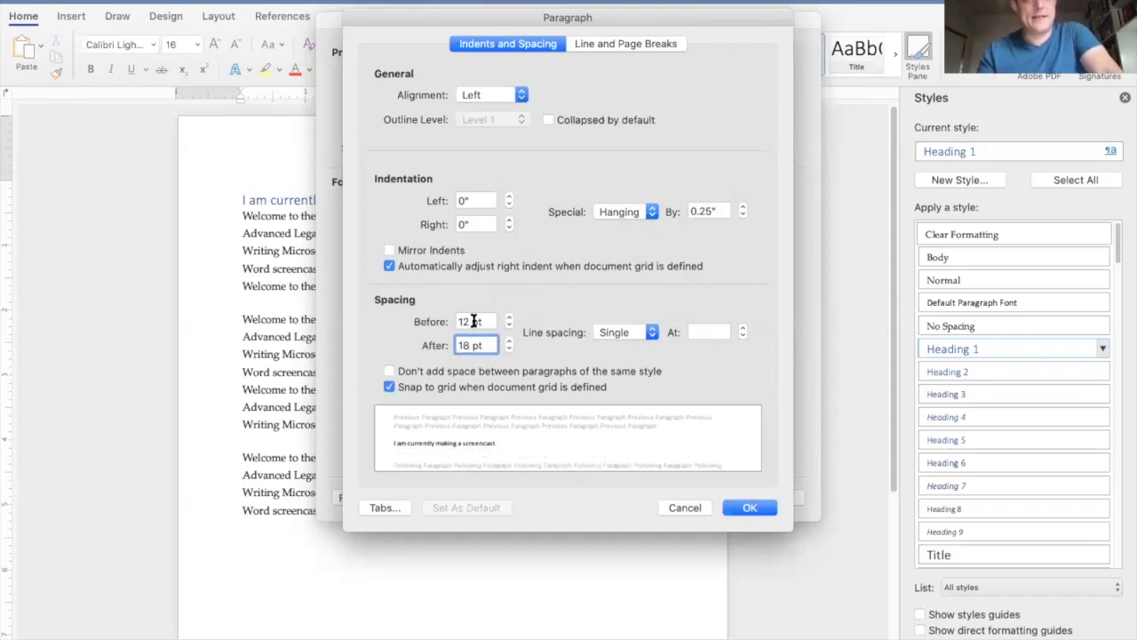
double_click(465, 321)
type("18")
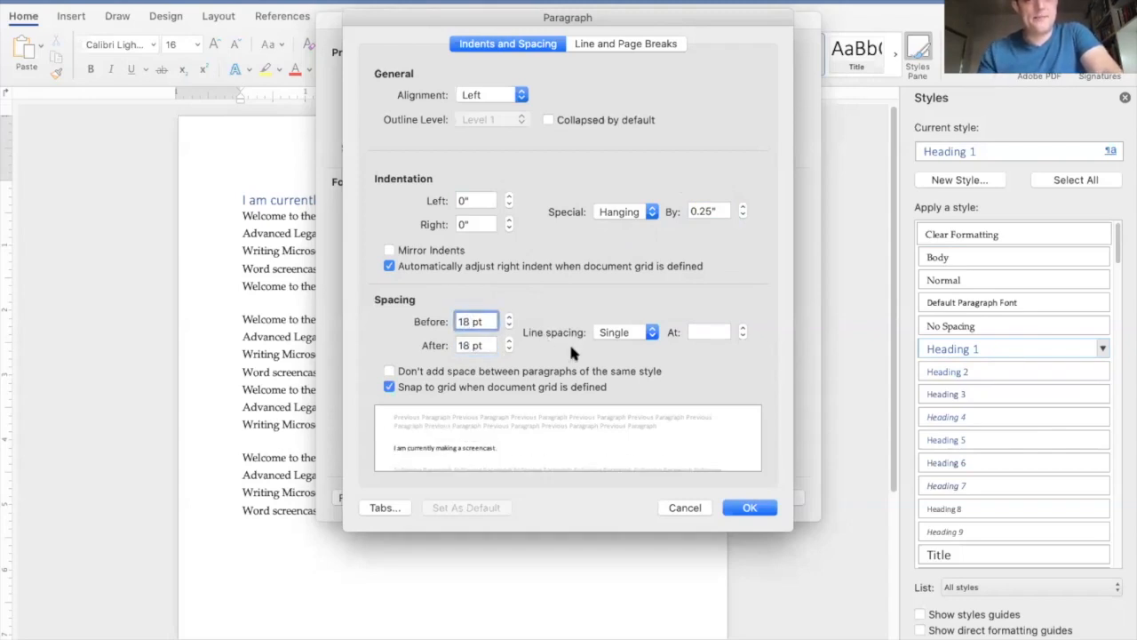
Step: Set the Heading 1 style's line spacing to Multiple at 1.2
left_click(626, 332)
left_click(624, 406)
double_click(704, 332)
type("1.2")
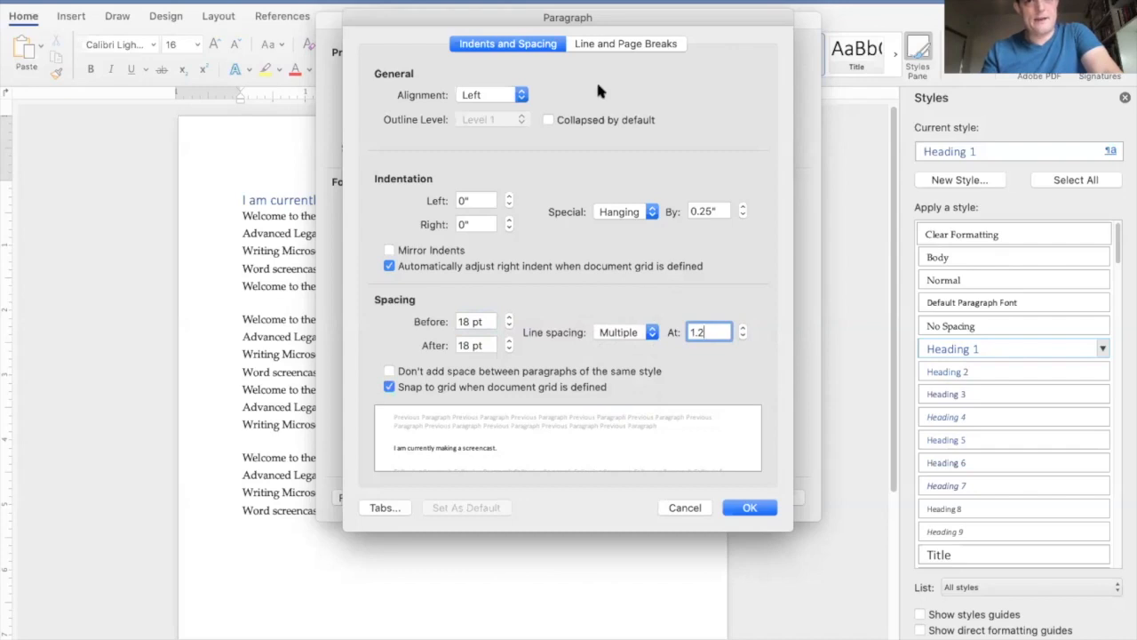
Step: Review the Heading 1 style's line and page break options and apply the style changes to the document
left_click(595, 44)
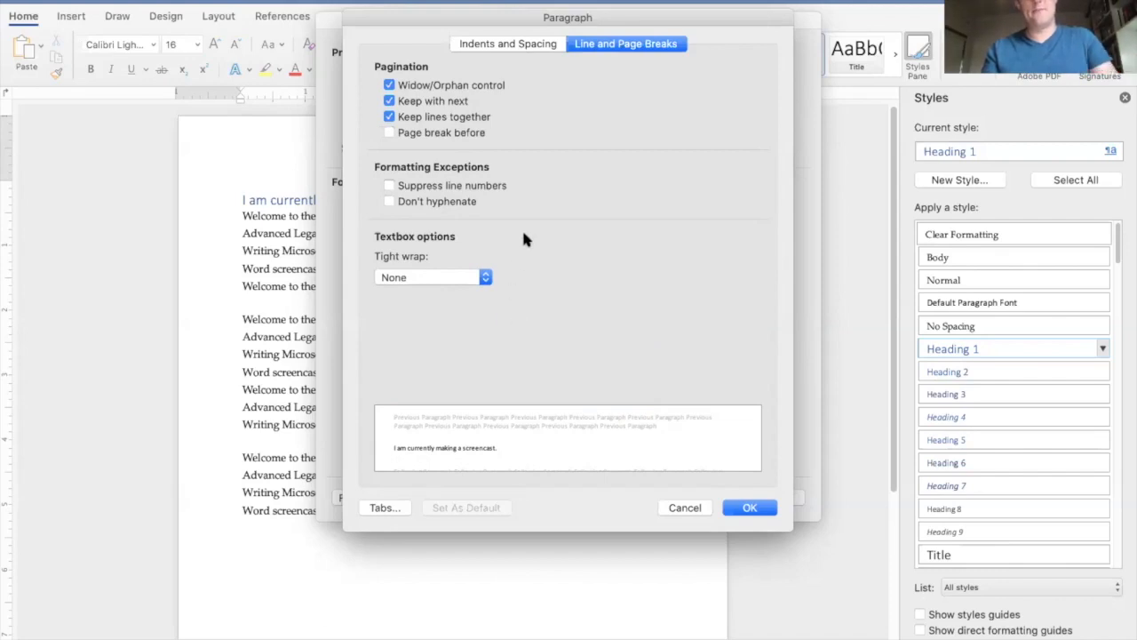
left_click(766, 507)
left_click(773, 499)
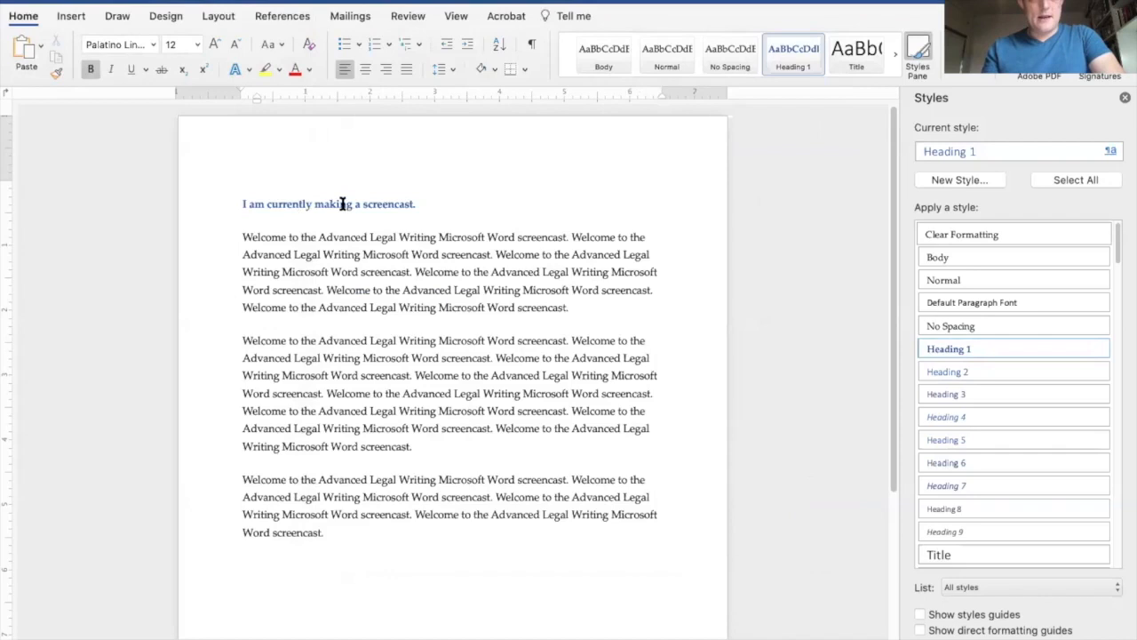
left_click(220, 211)
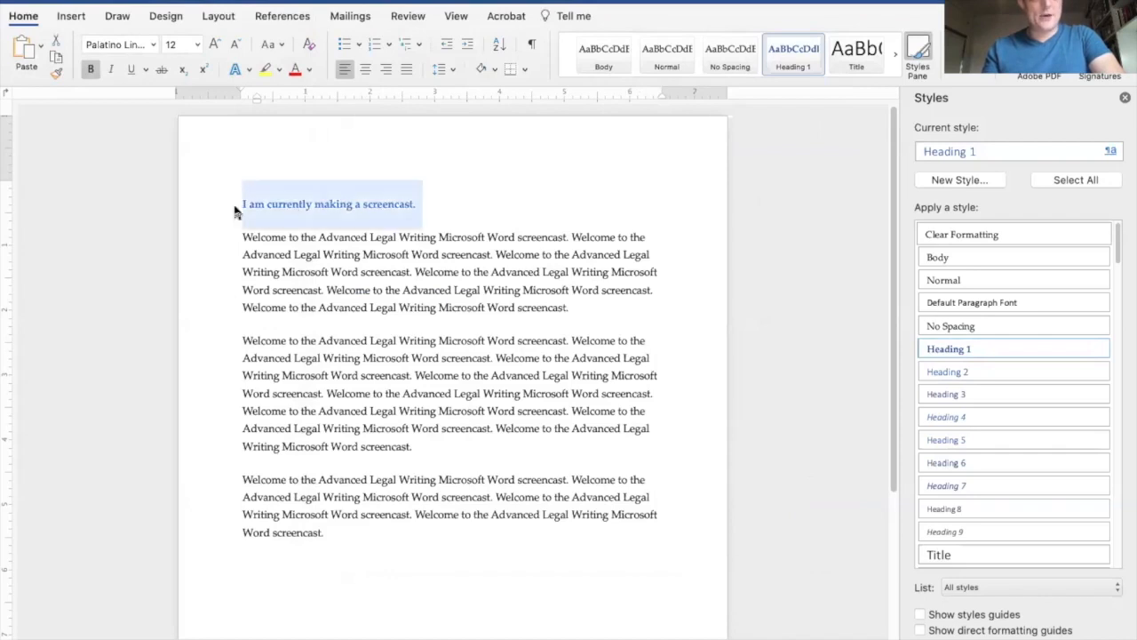
left_click(346, 203)
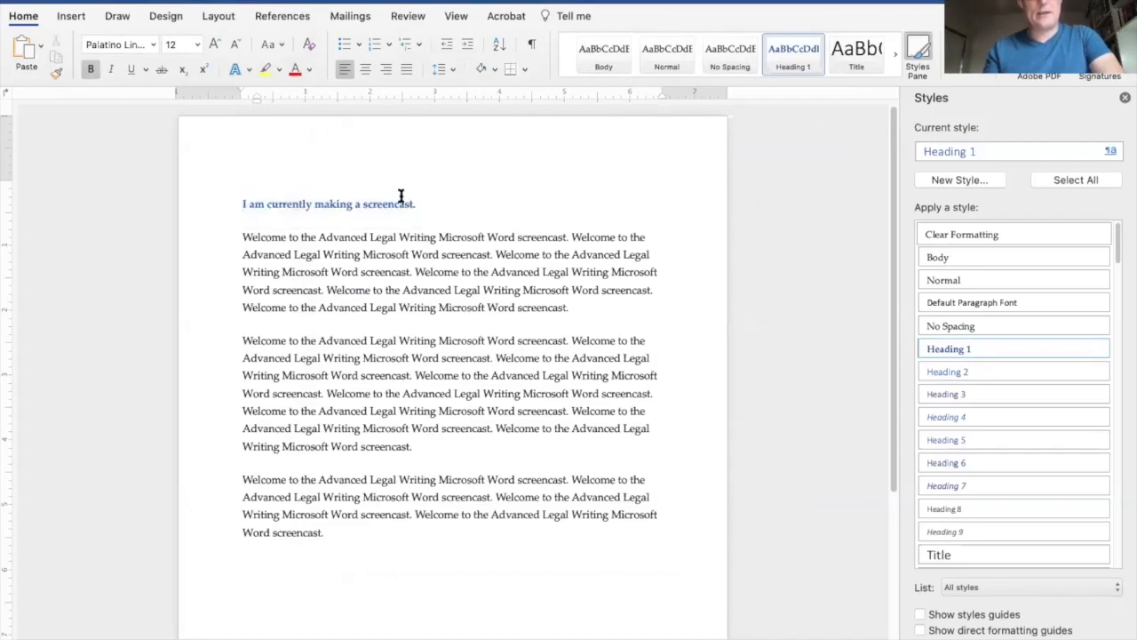
Step: Reopen the Heading 1 style for modification and bring up its font settings
left_click(1116, 152)
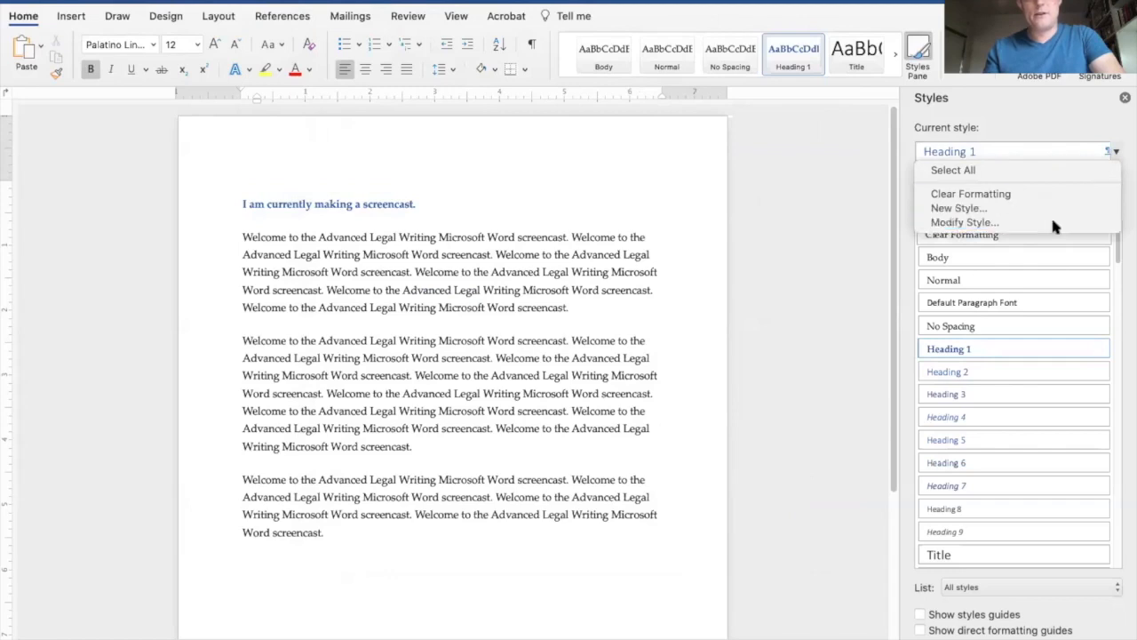
left_click(1052, 222)
left_click(358, 429)
left_click(373, 498)
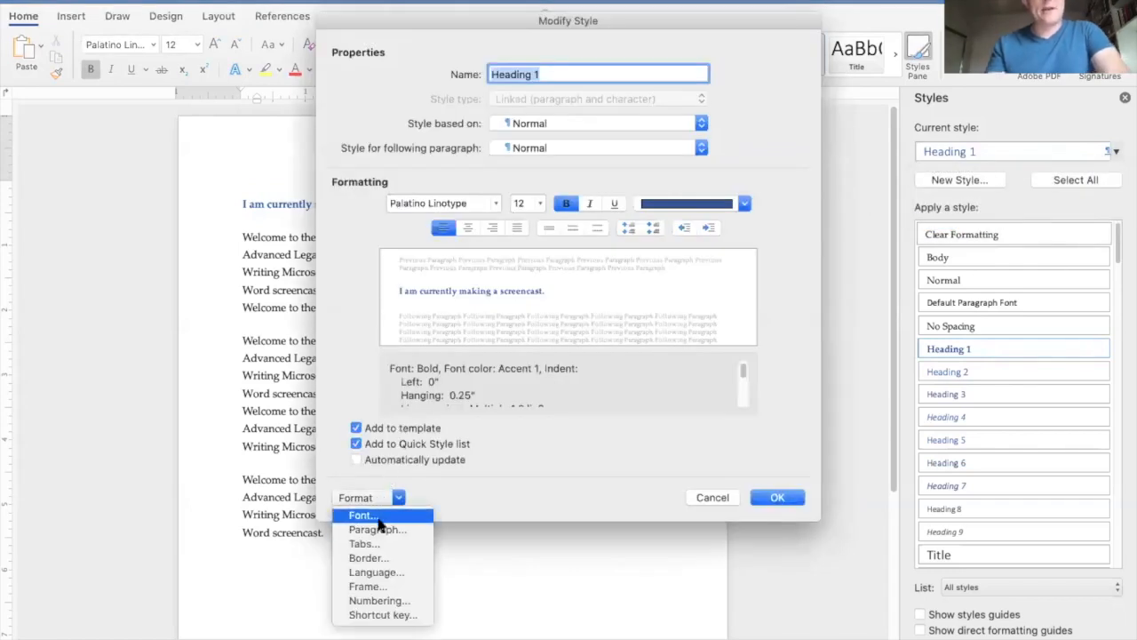
left_click(396, 496)
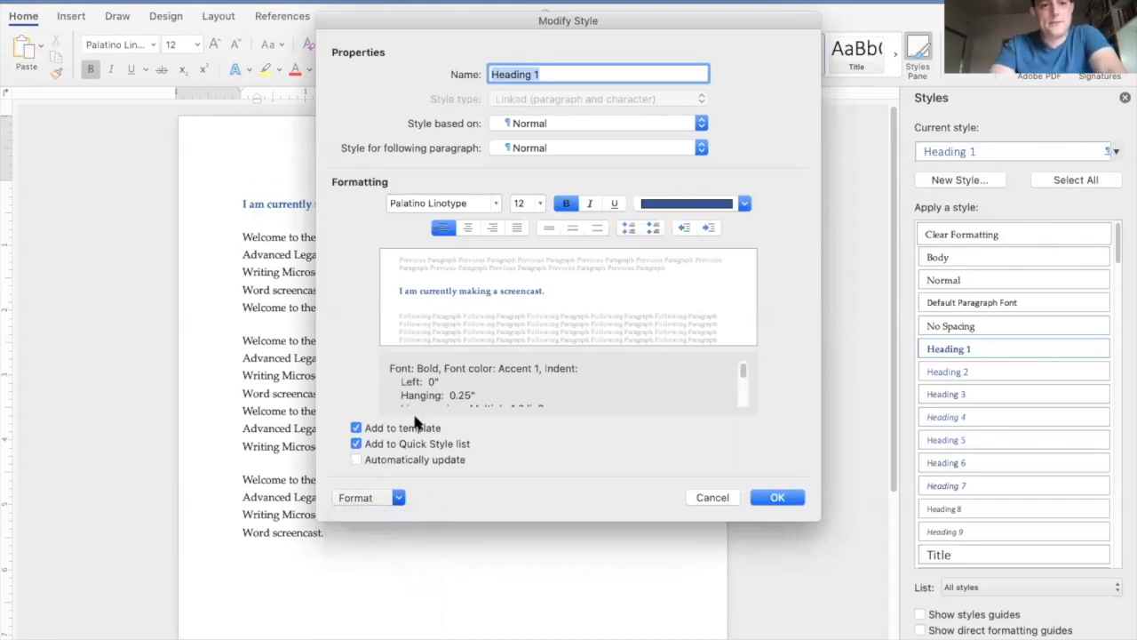
left_click(372, 501)
left_click(372, 501)
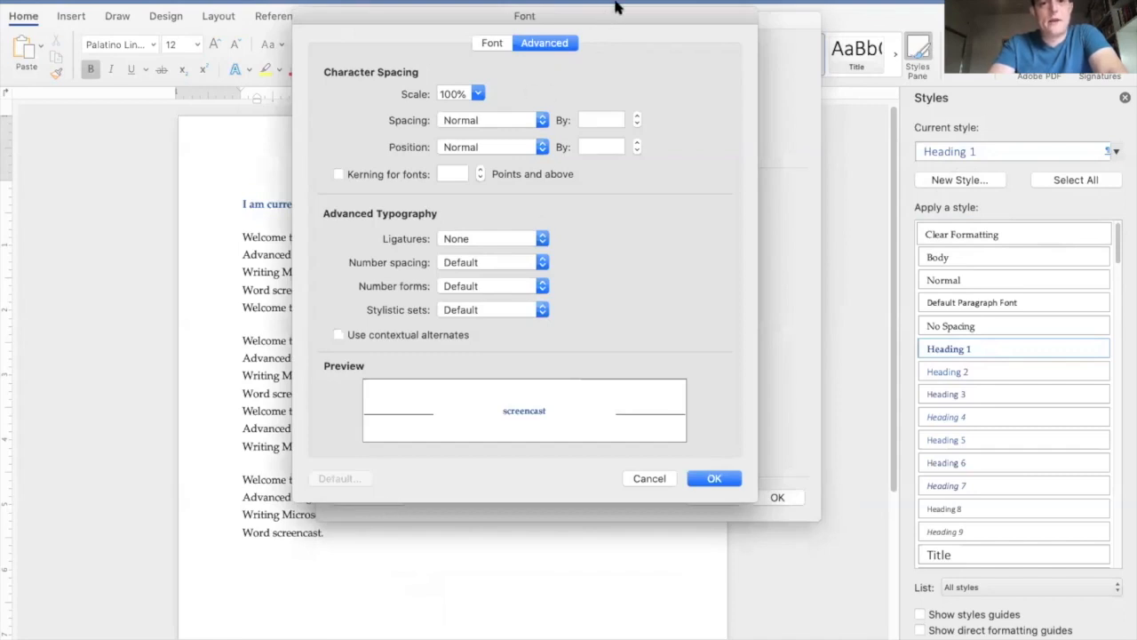
left_click_drag(603, 11, 629, 70)
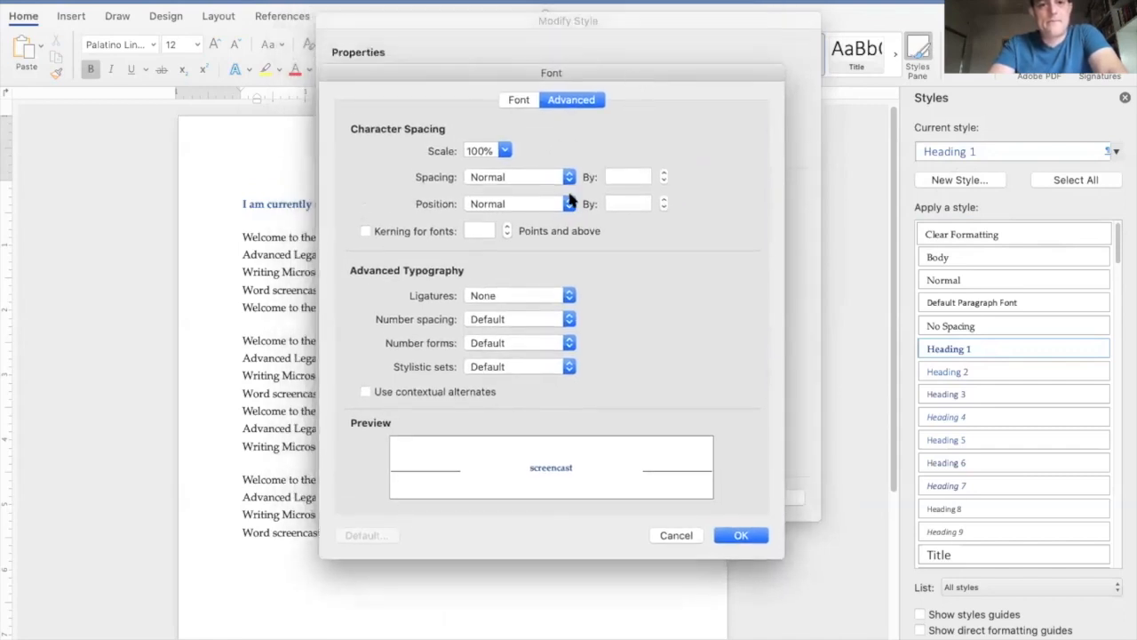
Step: Set the Heading 1 style's font color to the black theme color
left_click(520, 99)
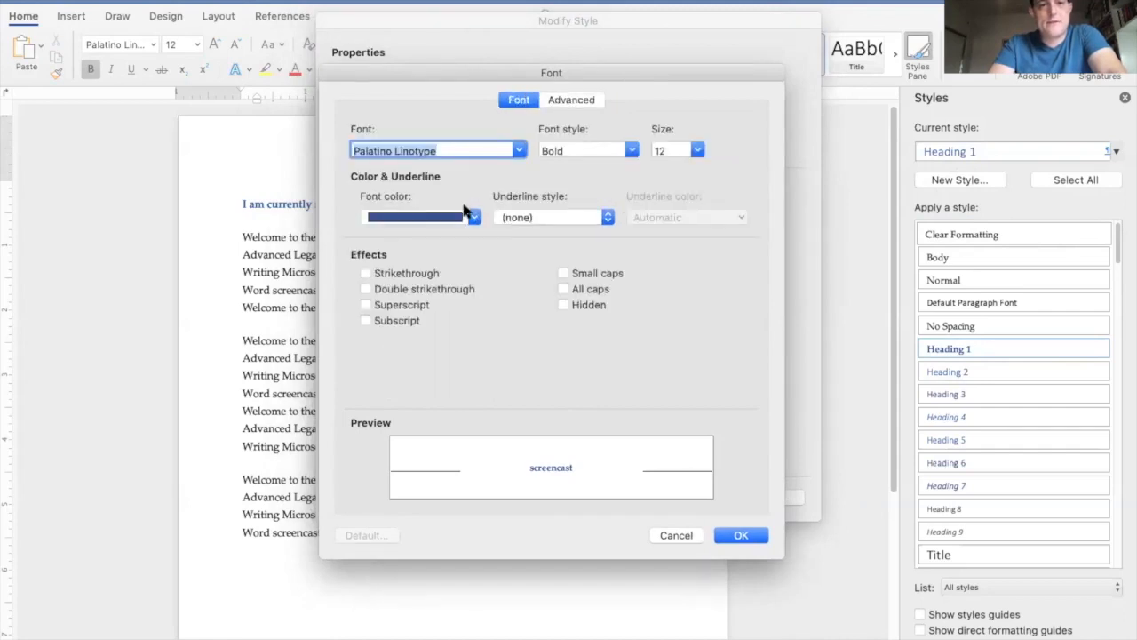
left_click(463, 215)
left_click(449, 214)
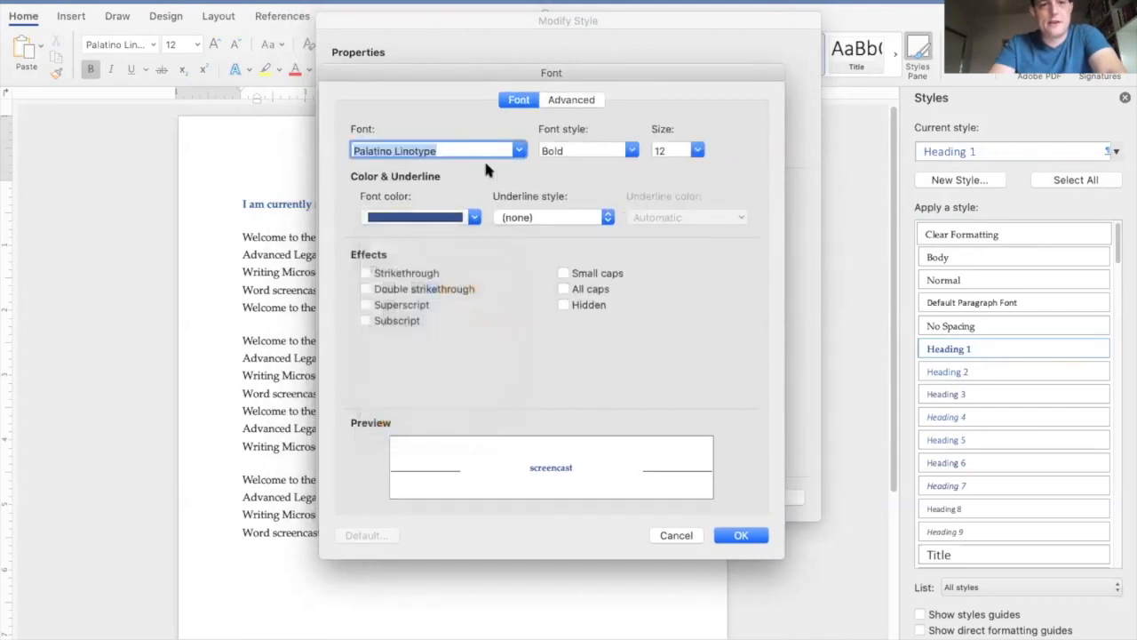
left_click(542, 99)
left_click(523, 98)
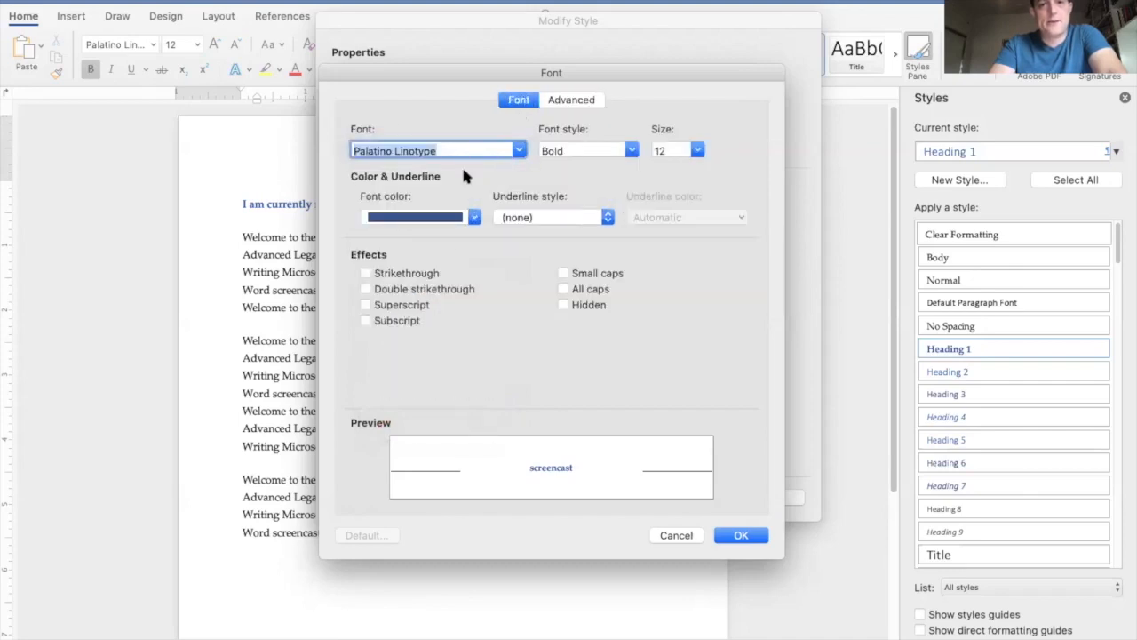
left_click(447, 228)
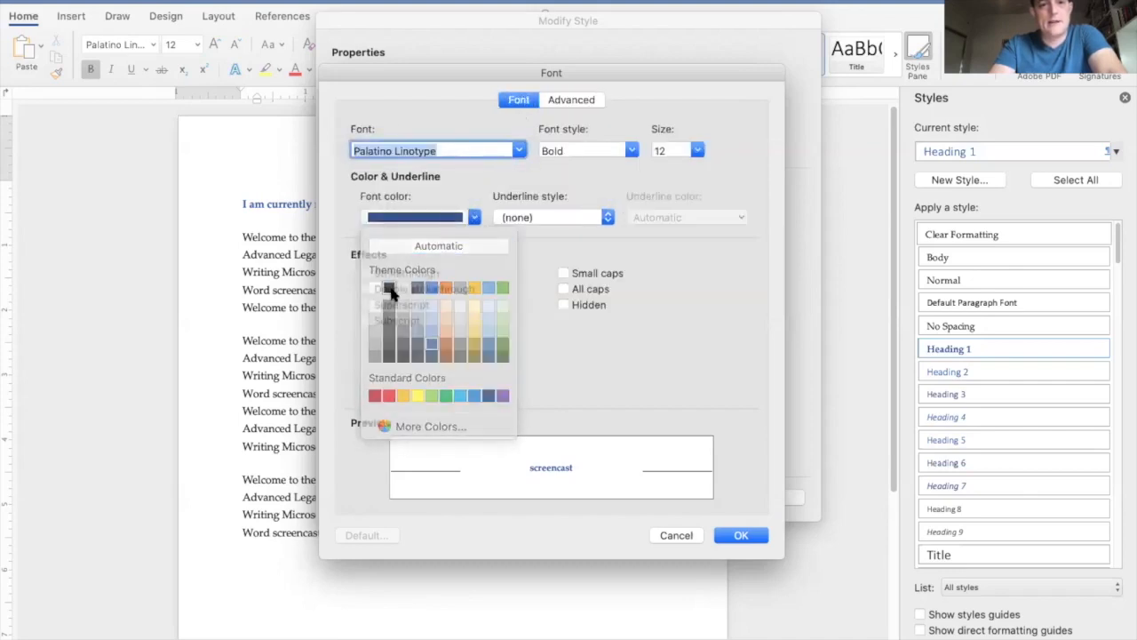
left_click(389, 290)
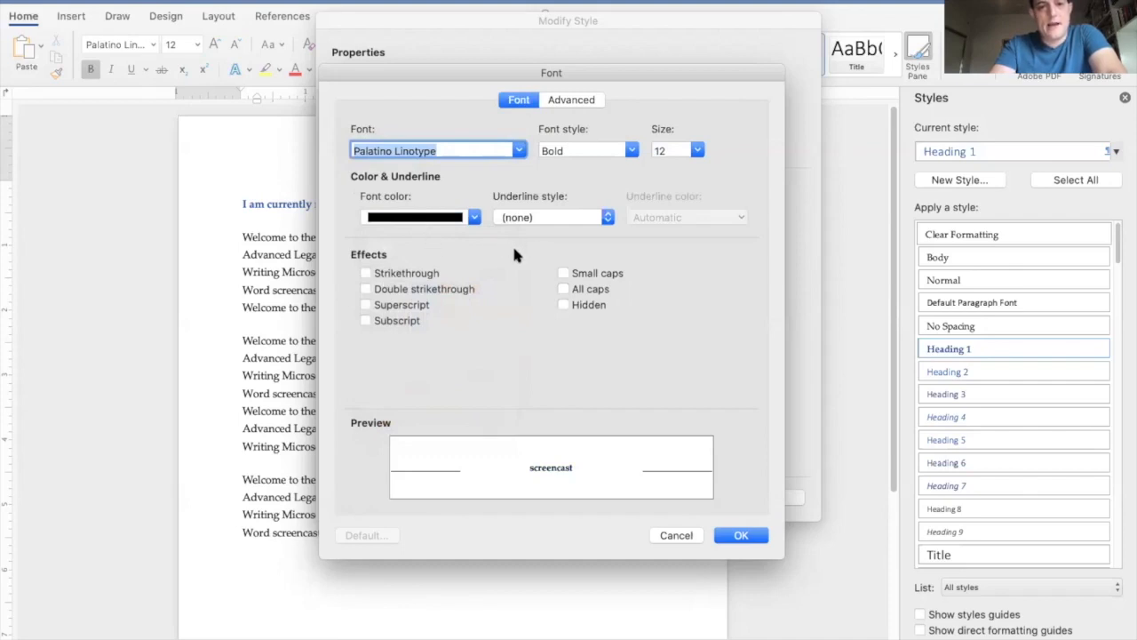
Step: Re-enter Palatino Linotype as the Heading 1 font and accept the font settings
left_click(565, 97)
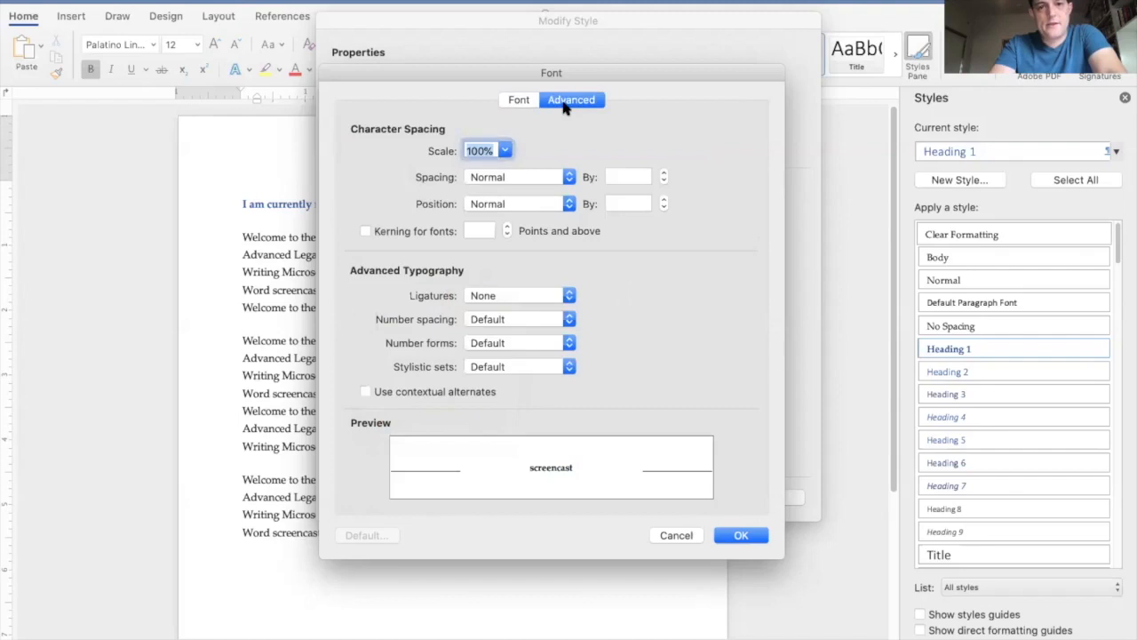
left_click(517, 99)
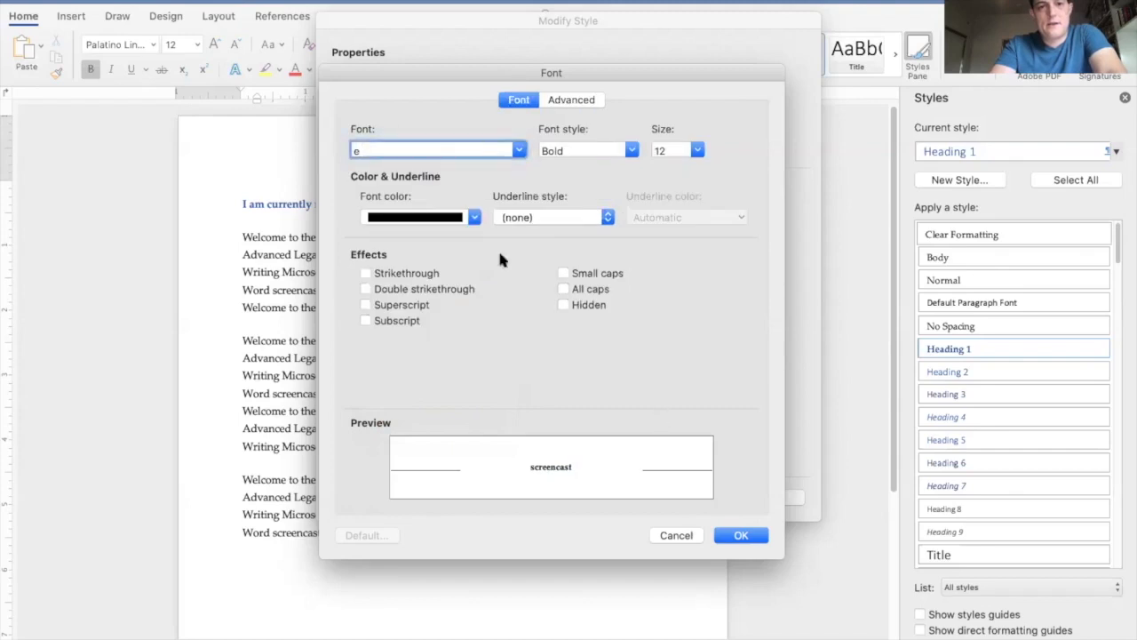
left_click_drag(496, 146, 391, 149)
type("k")
key("BackSpace")
type("Linotype")
key("Tab")
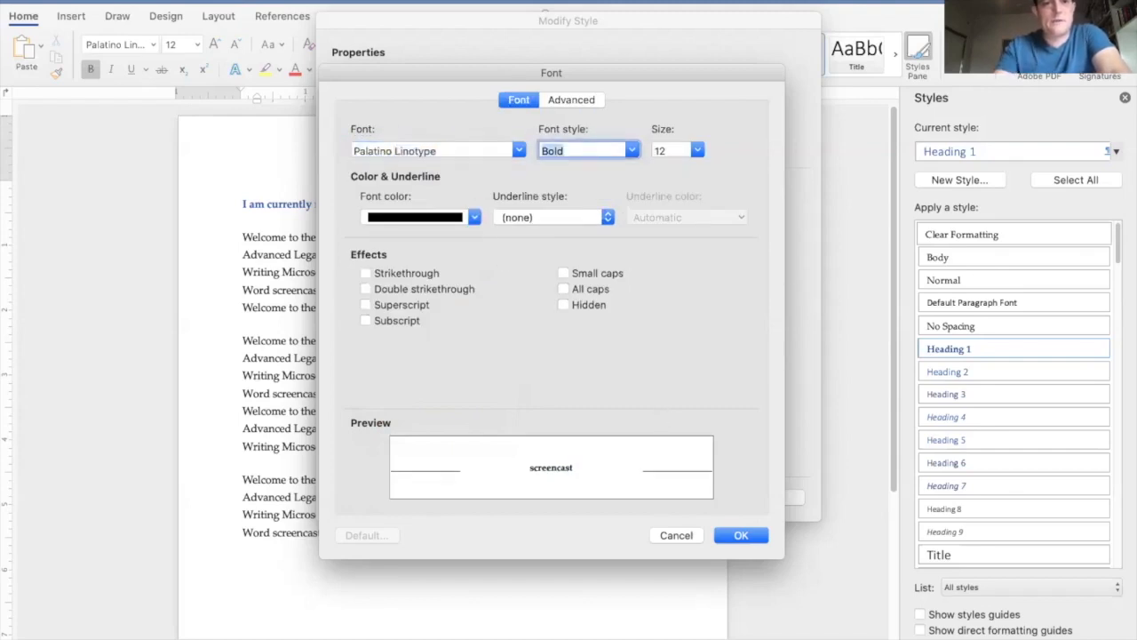
left_click(737, 536)
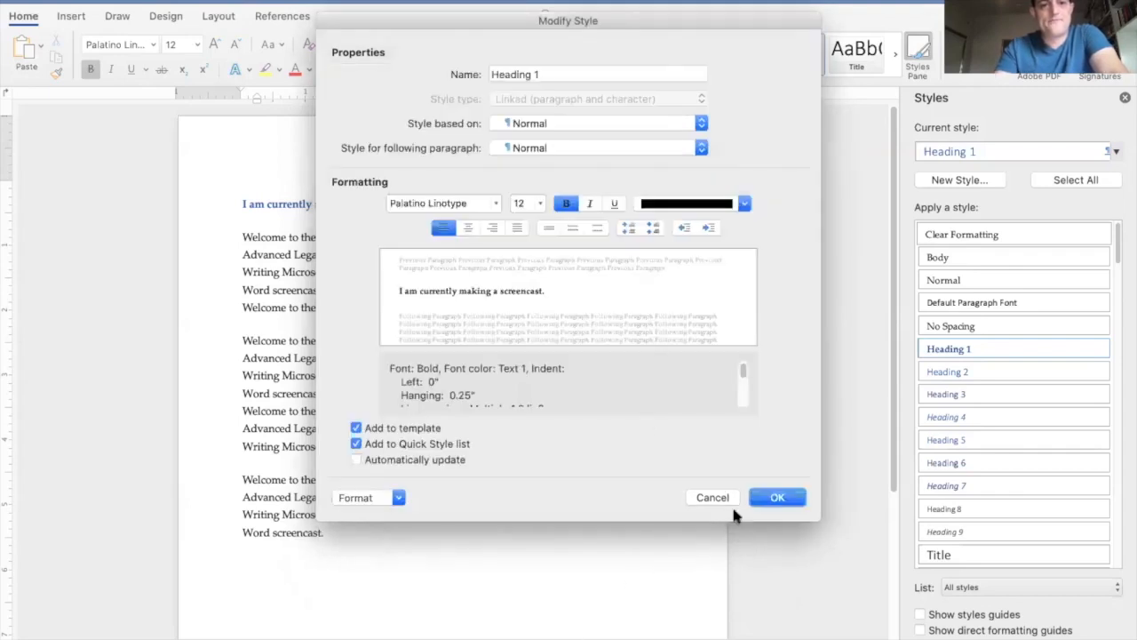
Step: Assign the heading-linked I., A., 1. outline numbering to the Heading 1 style and open its customization options
left_click(398, 499)
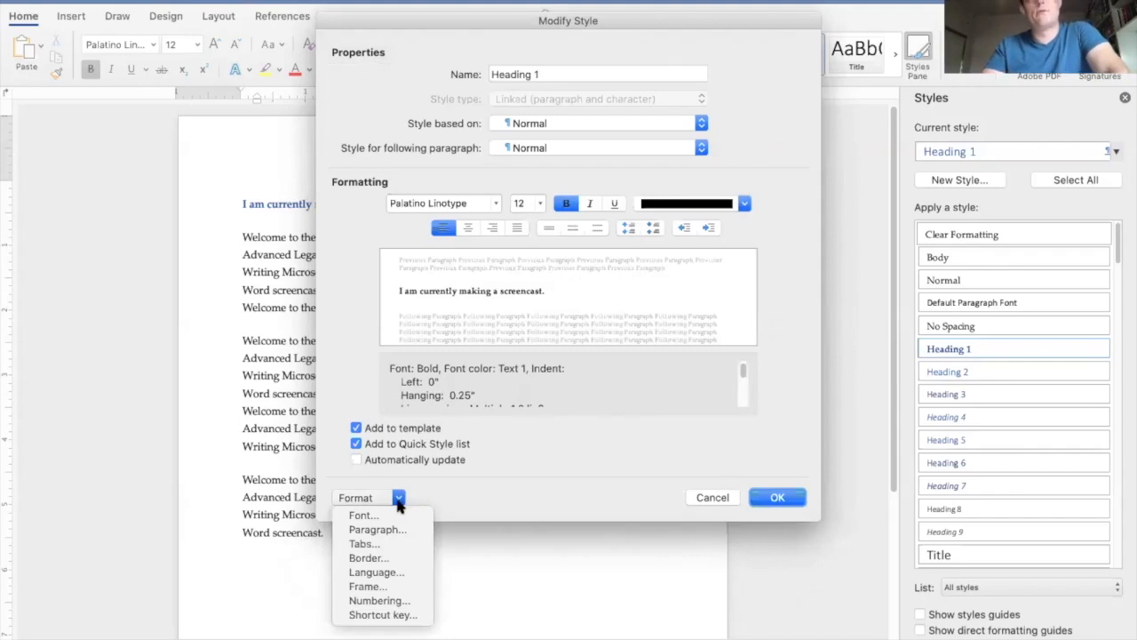
left_click(448, 489)
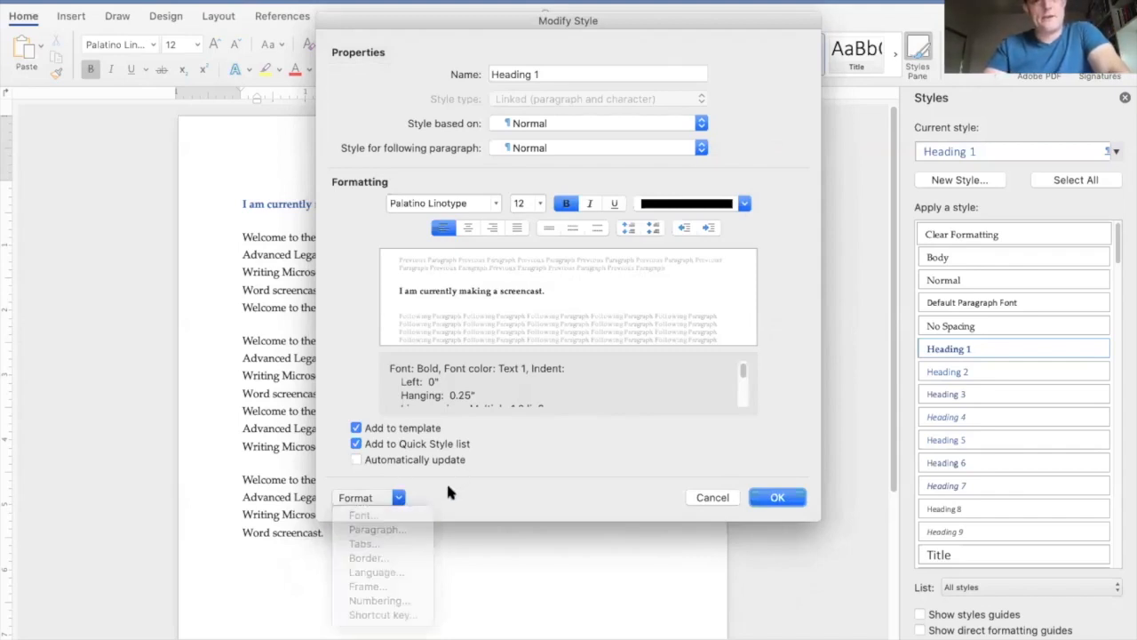
left_click(381, 498)
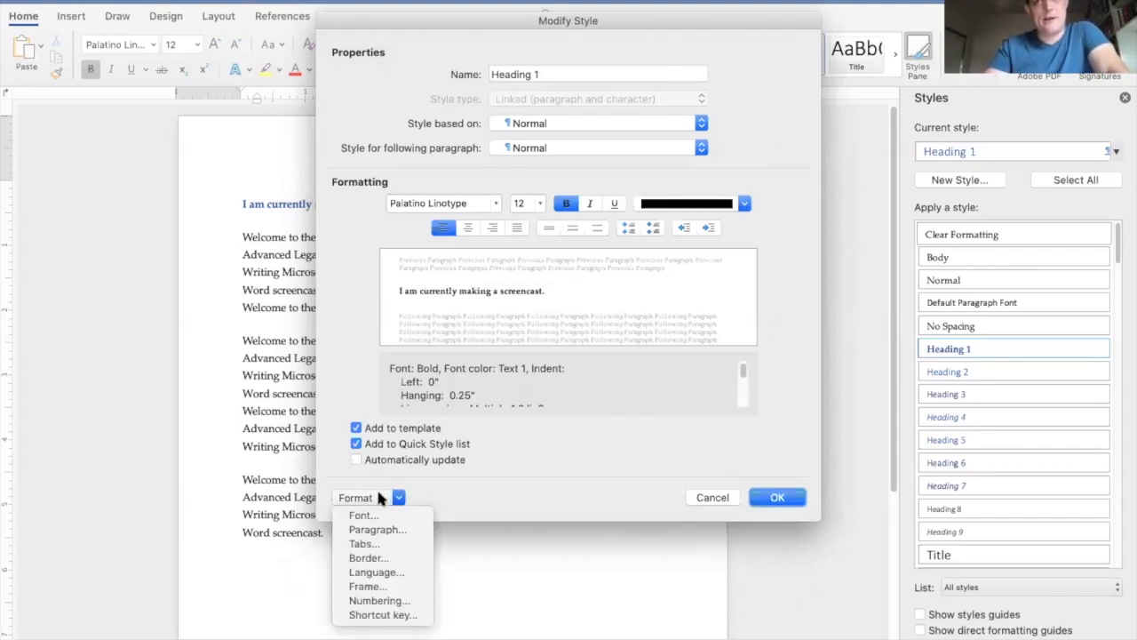
left_click(380, 601)
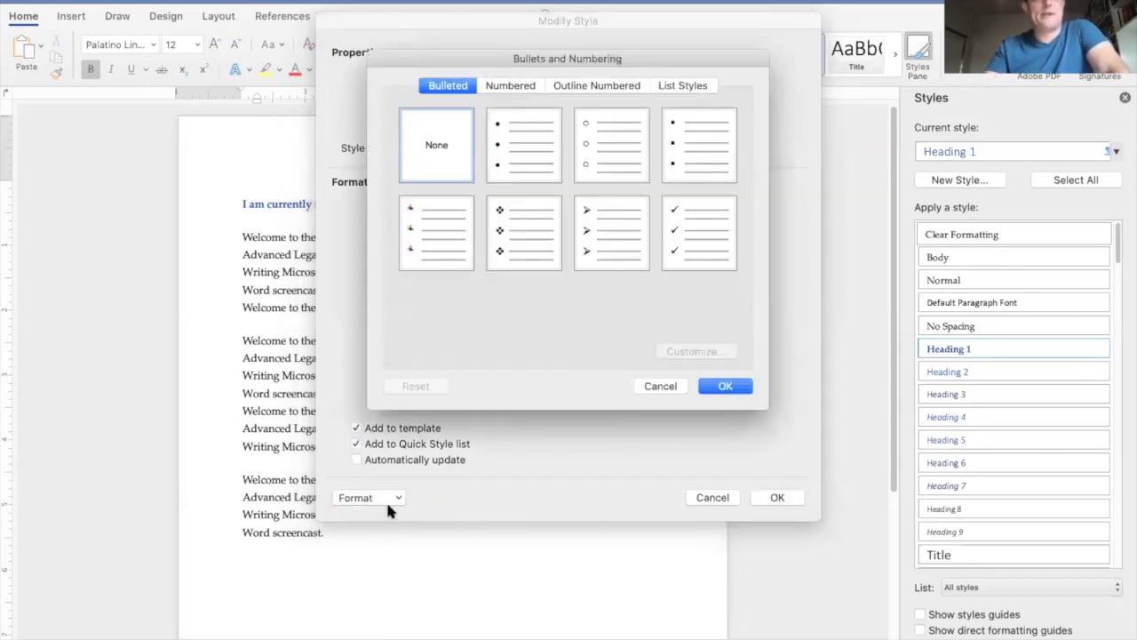
left_click(584, 82)
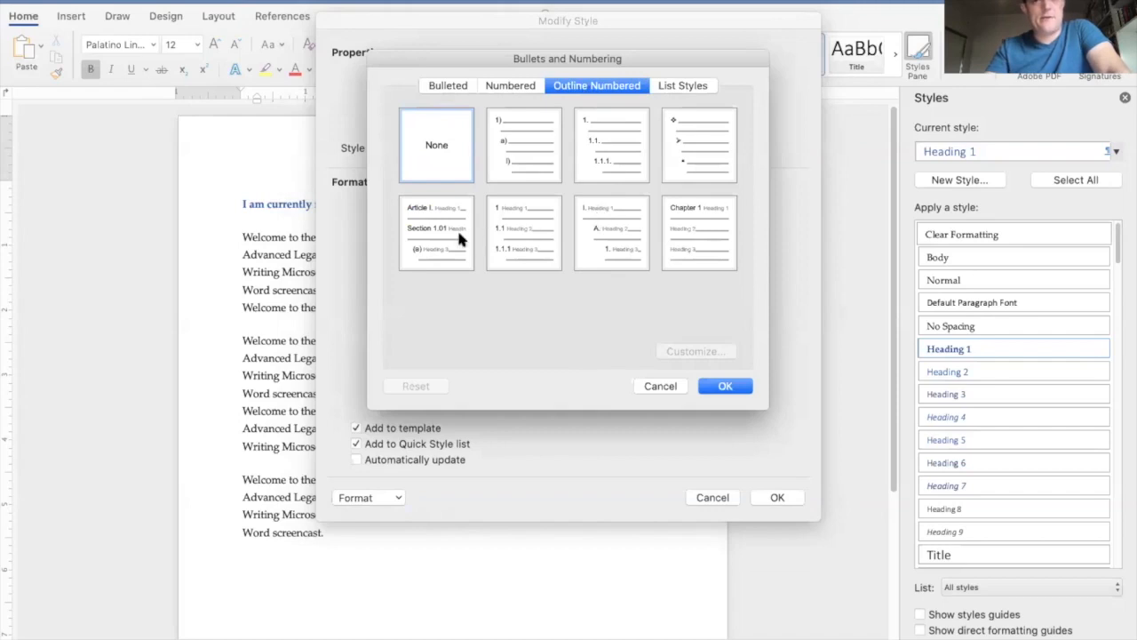
left_click(600, 244)
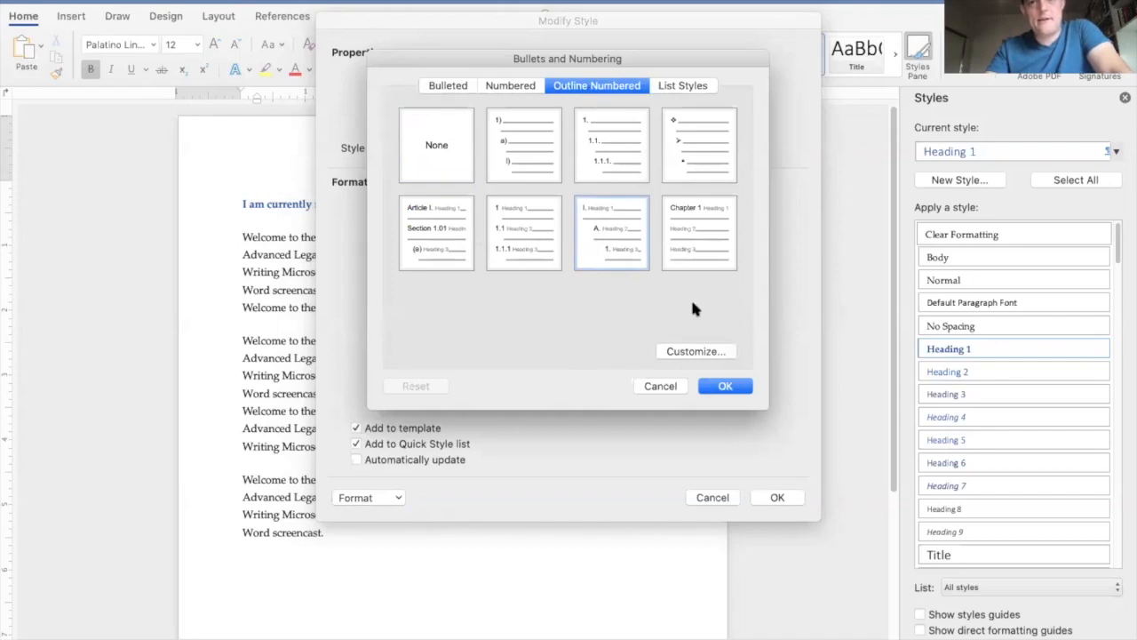
left_click(694, 350)
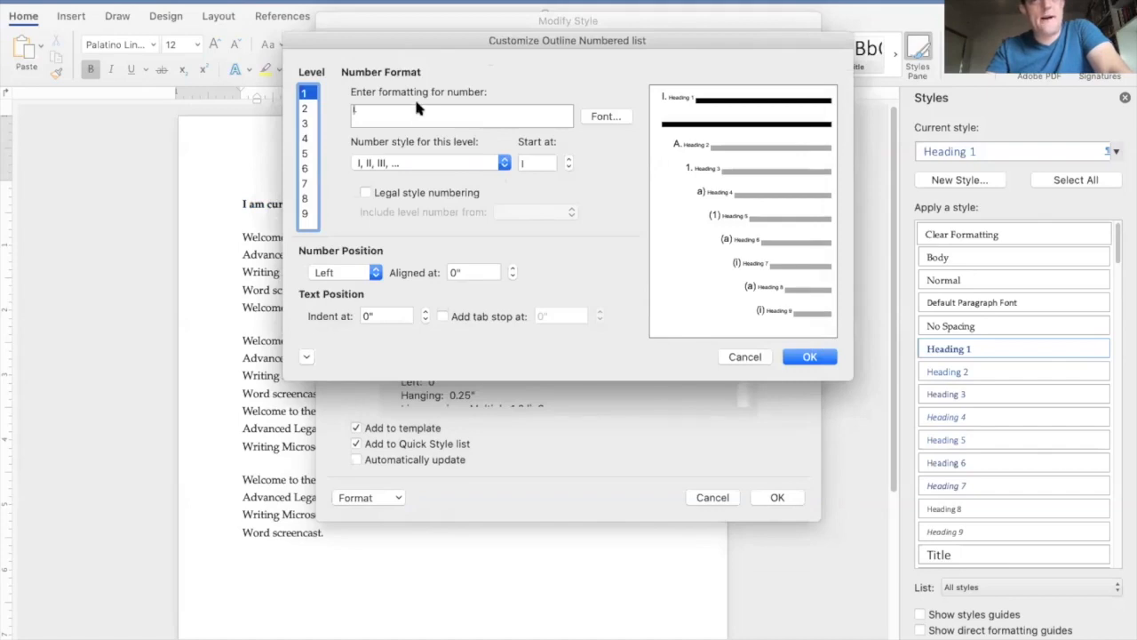
left_click_drag(576, 46, 576, 54)
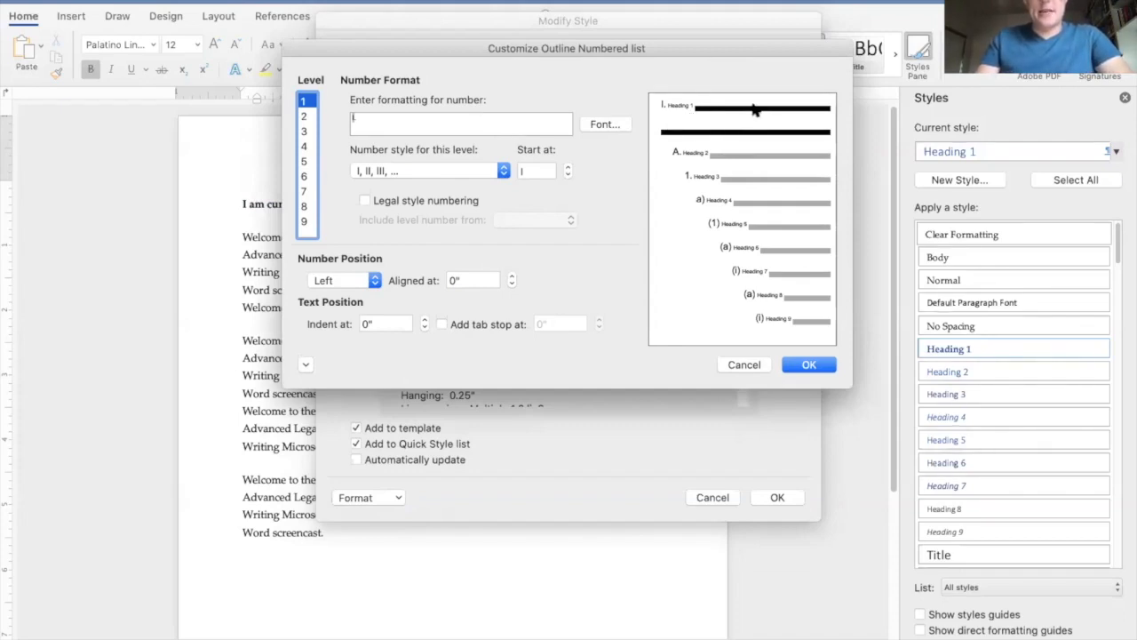
left_click(368, 324)
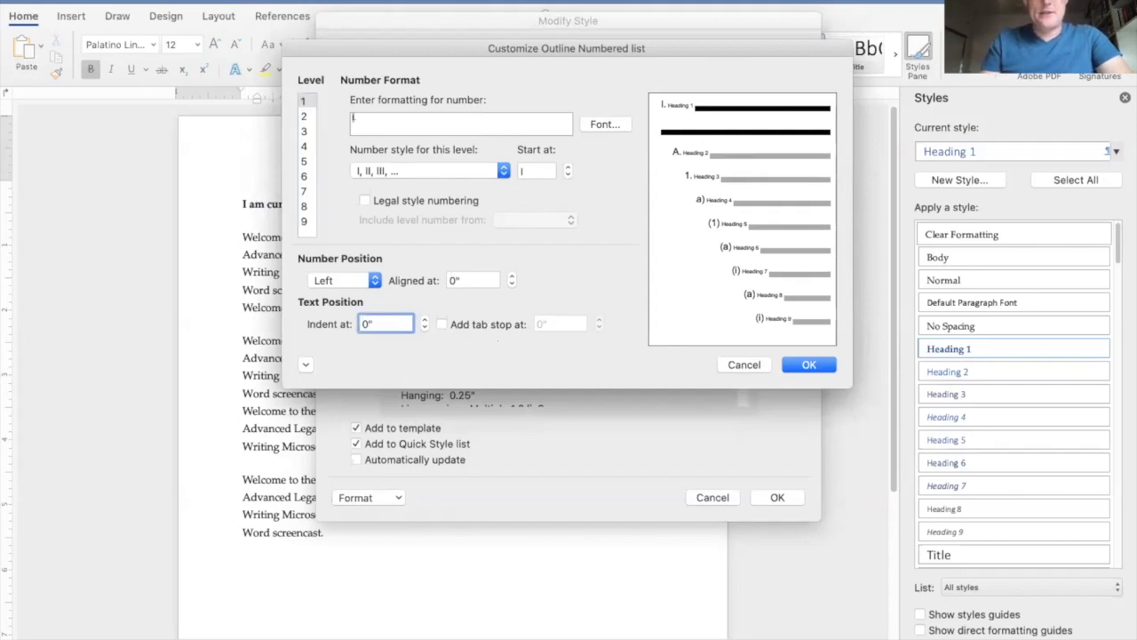
type(".25")
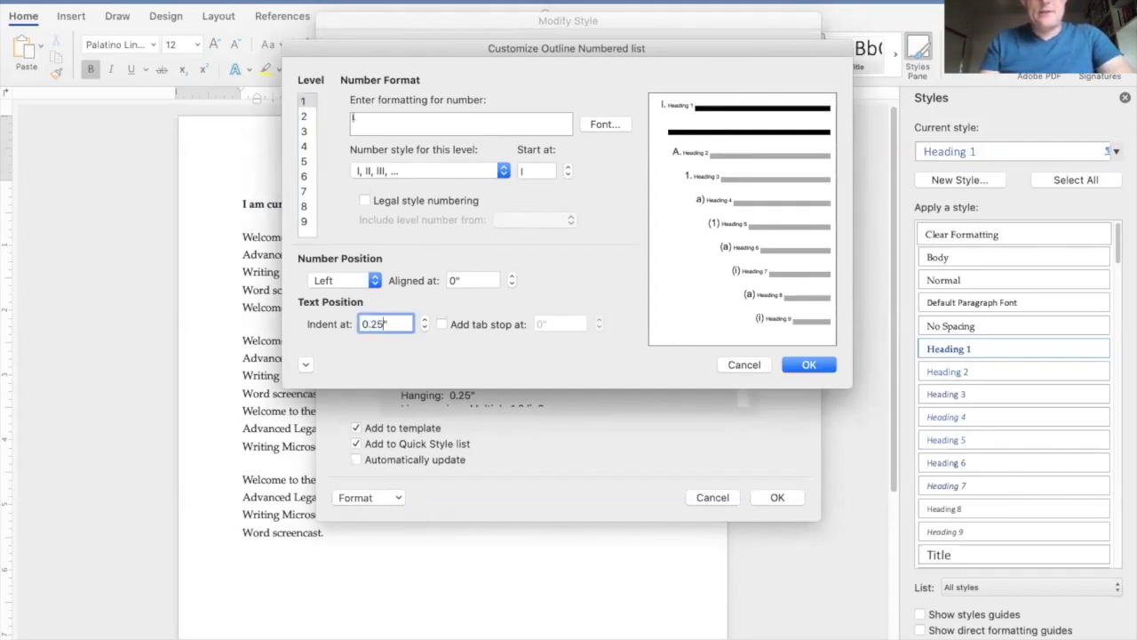
key("BackSpace")
key("BackSpace")
key("BackSpace")
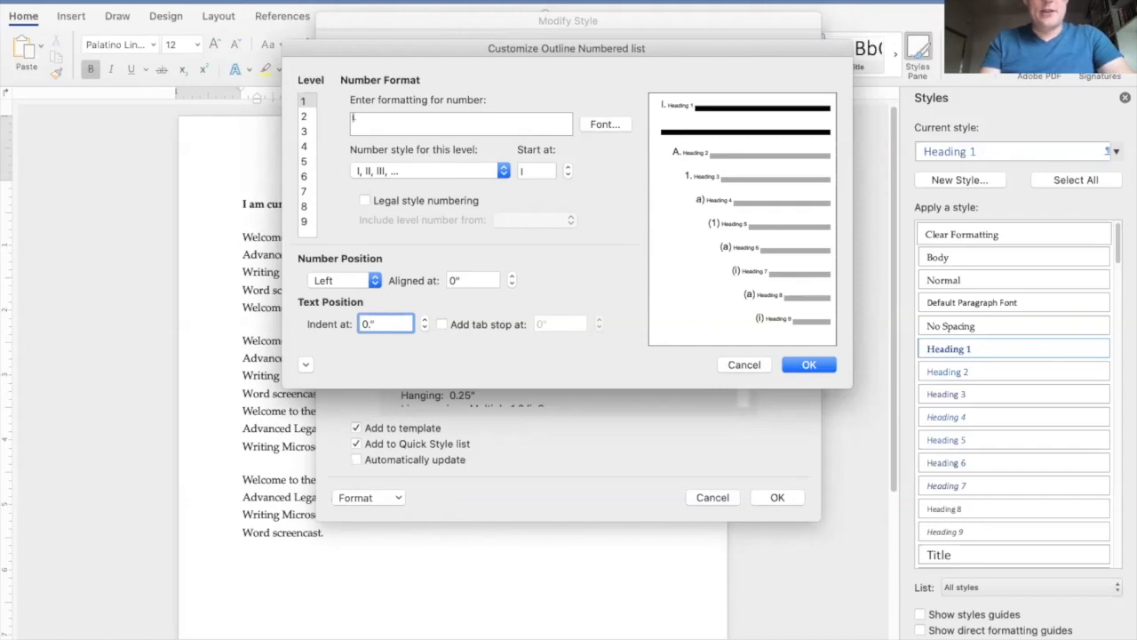
Step: Accept the outline numbering and apply the modified Heading 1 style to the document
left_click(809, 367)
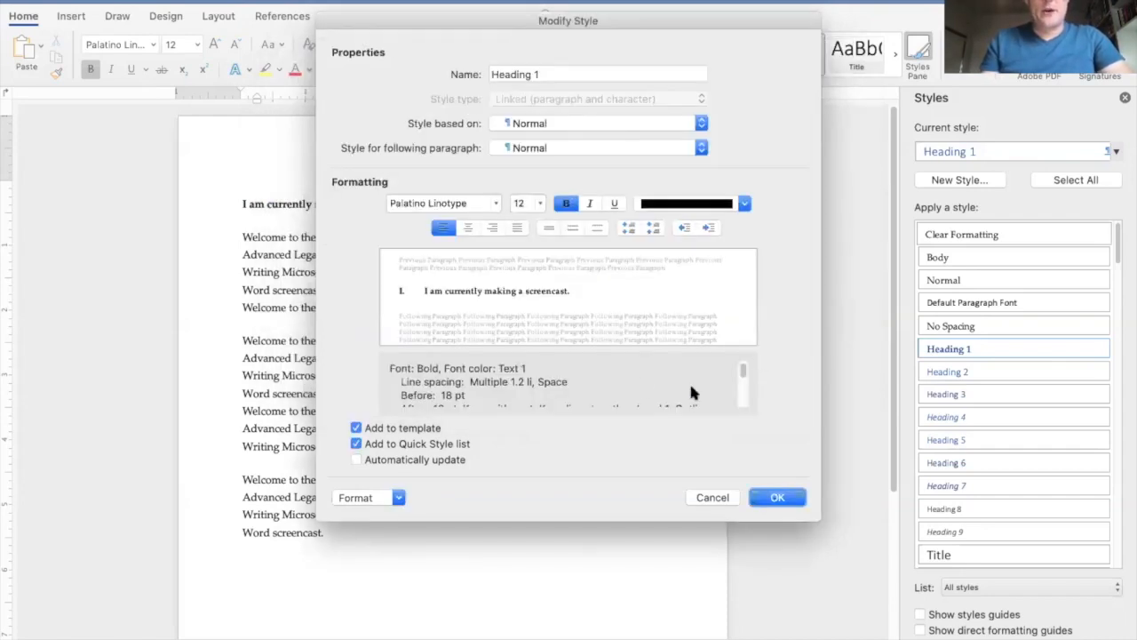
left_click(778, 499)
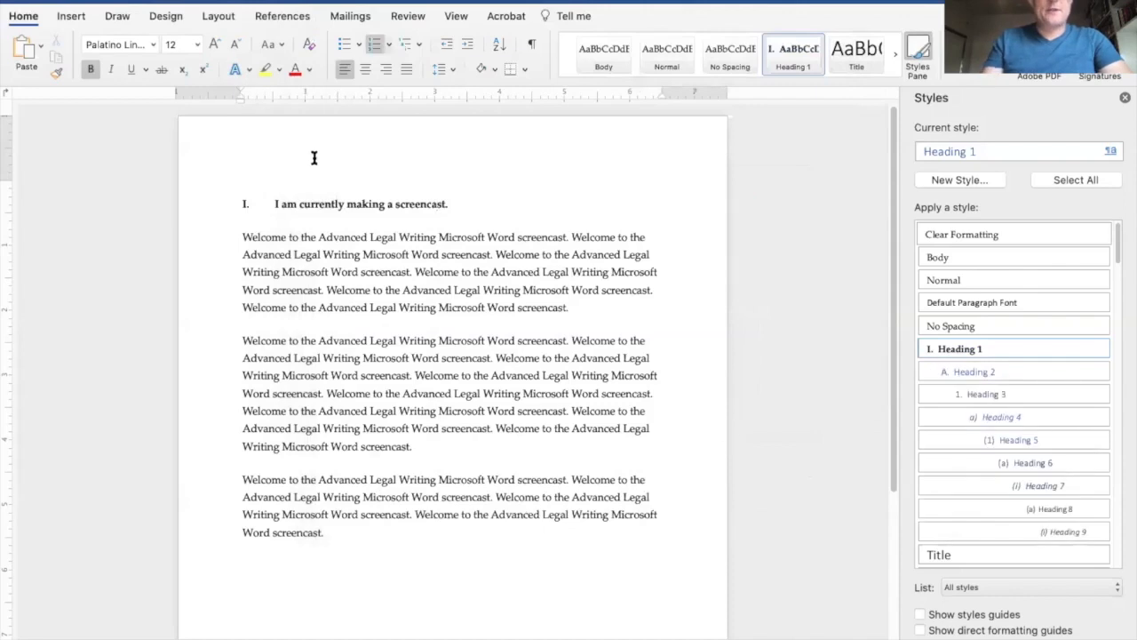
Step: Use the ruler to start the numbered heading's text about 0.25" from the left margin
left_click(276, 203)
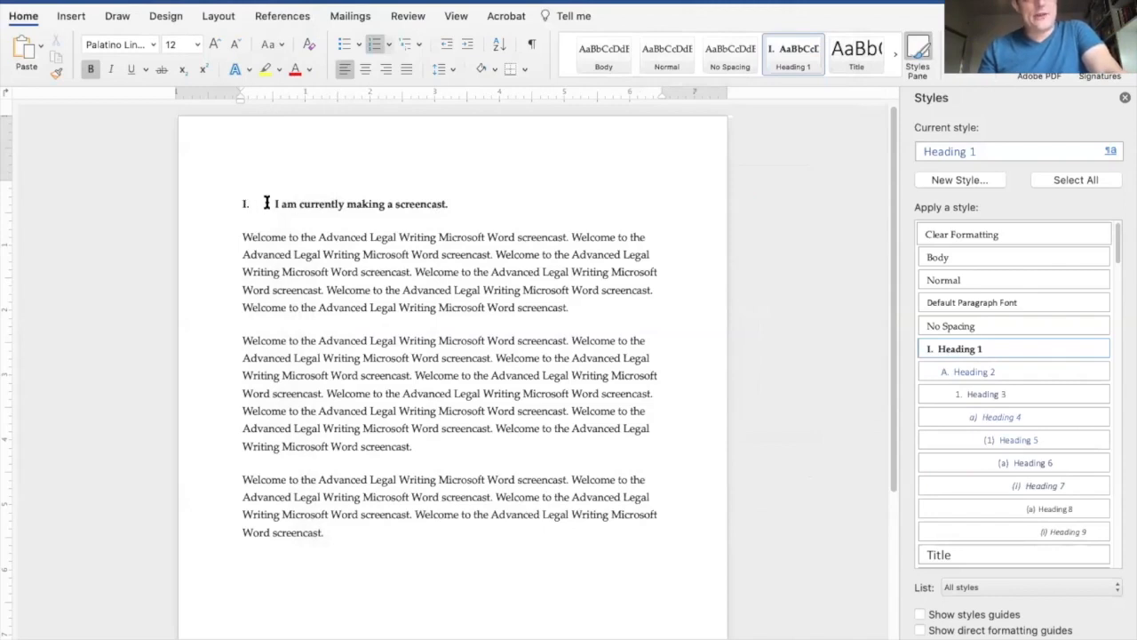
left_click(257, 96)
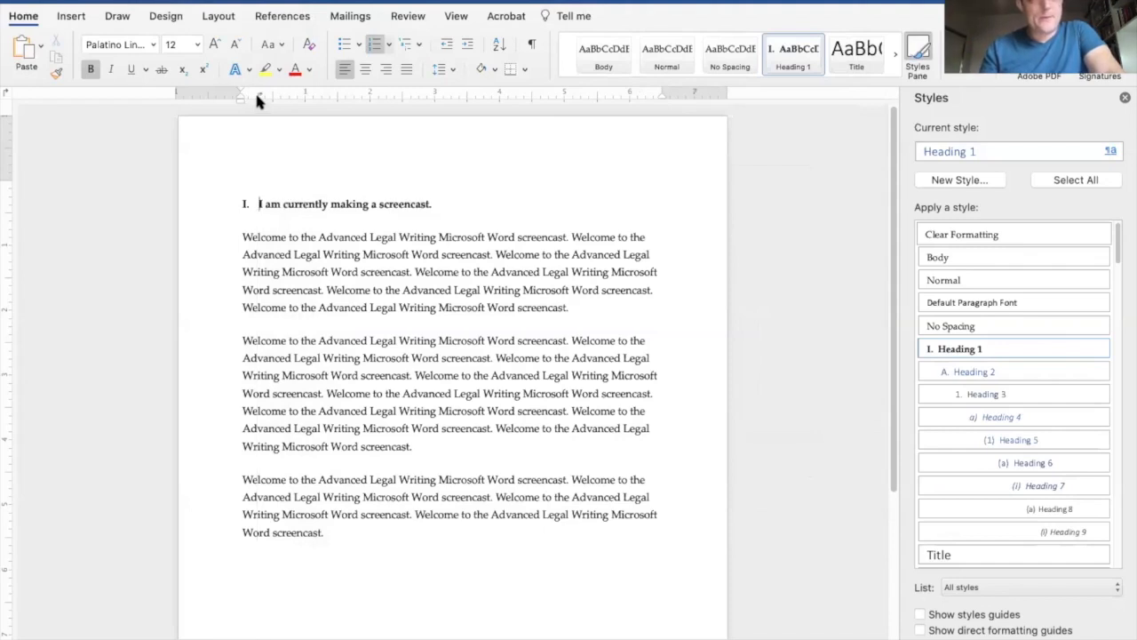
left_click_drag(256, 94, 251, 40)
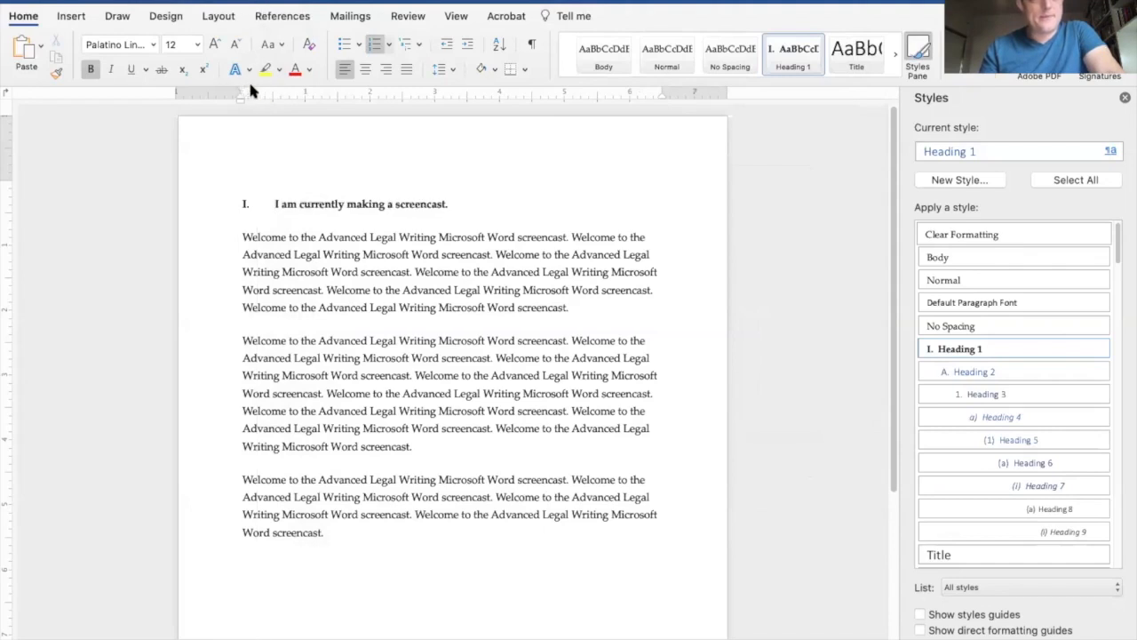
mouse_move(242, 86)
left_mouse_down()
mouse_move(254, 85)
mouse_move(229, 80)
mouse_move(254, 96)
left_mouse_up()
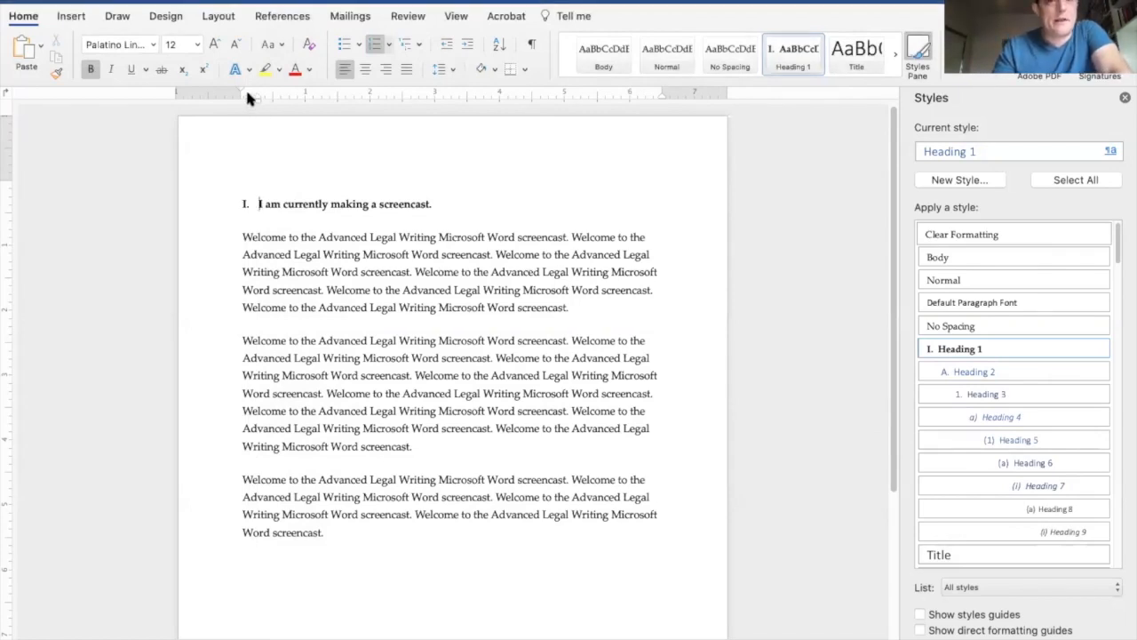
Step: Set the numbered heading's hanging indent to about 0.25" and update the Heading 1 style to match it
mouse_move(251, 87)
left_mouse_down()
mouse_move(236, 87)
mouse_move(253, 98)
left_mouse_up()
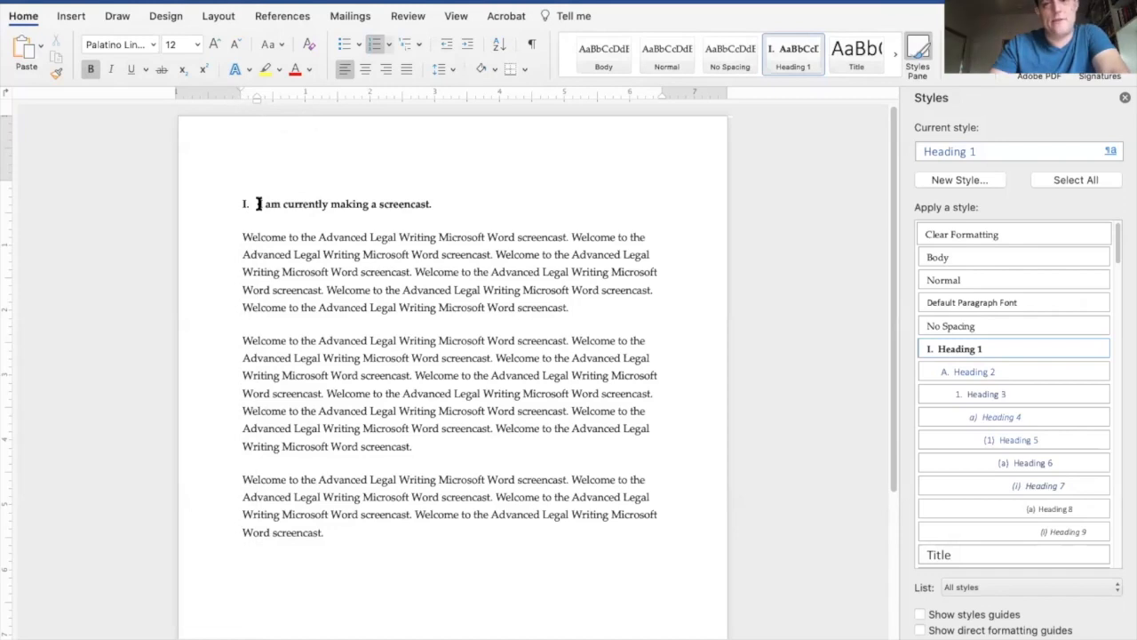
left_click(1103, 350)
left_click(1103, 351)
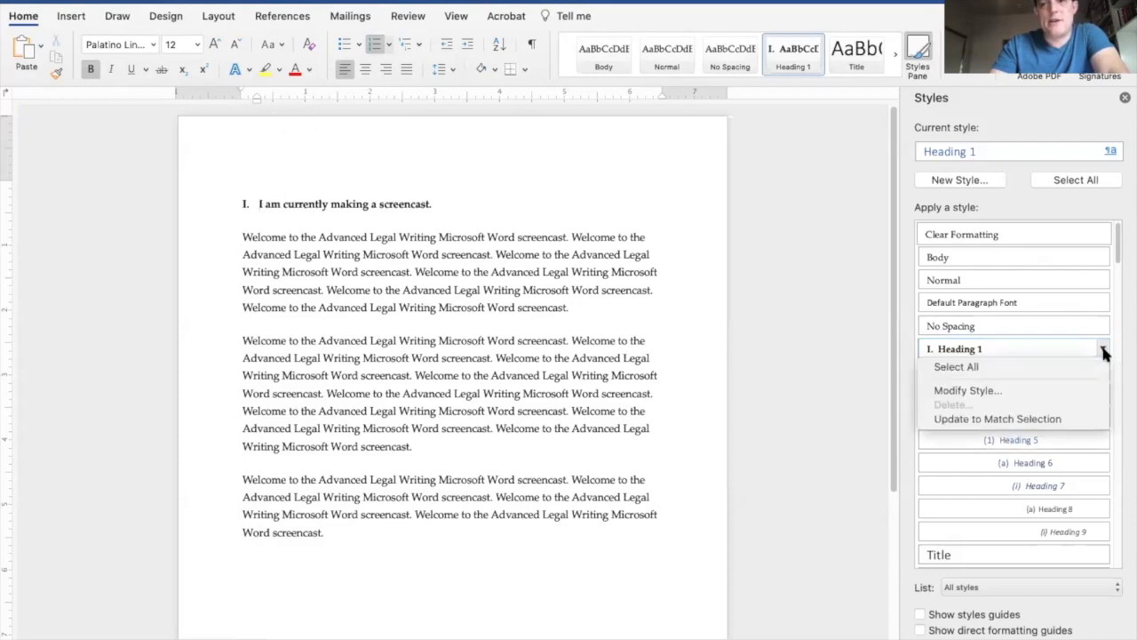
left_click(1070, 419)
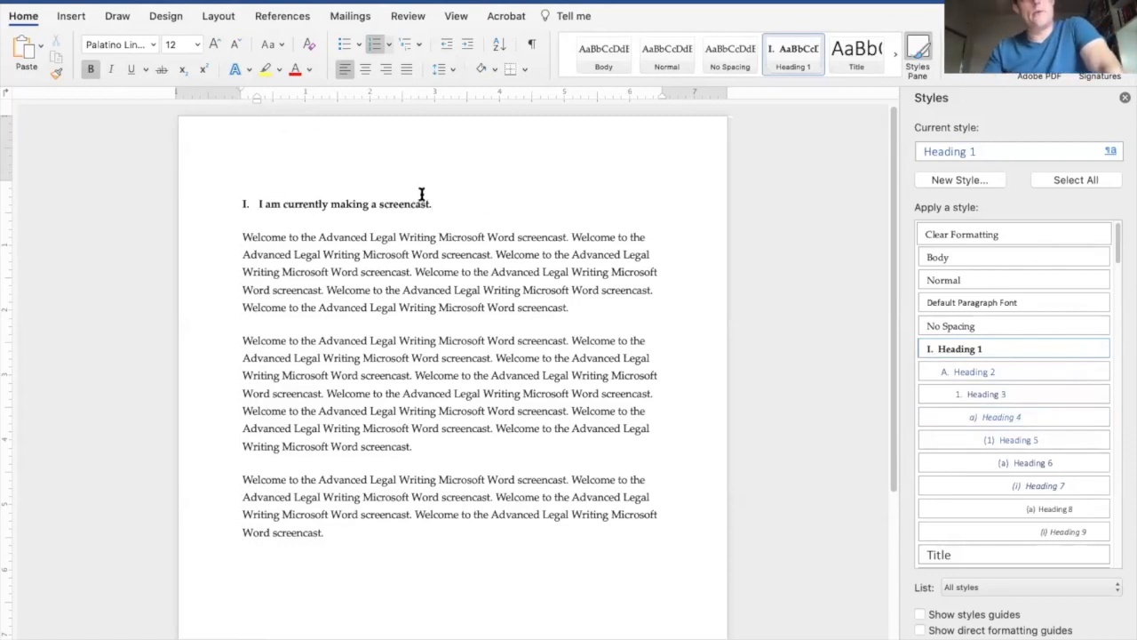
Step: Duplicate the sentence "I am currently making a screencast." at the end of the same numbered heading
left_click_drag(453, 200, 256, 197)
key("super+c")
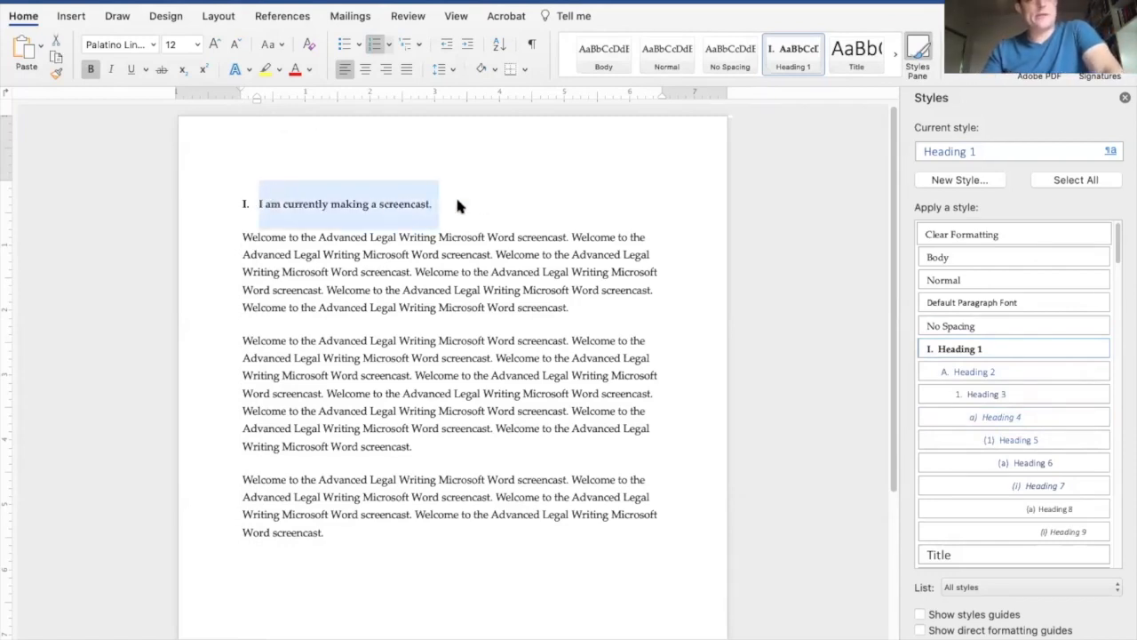
left_click(455, 194)
key("super+v")
key("BackSpace")
key("BackSpace")
Step: Try pasting the copied heading text over the second sentence of the numbered heading
key("alt+shift+Left")
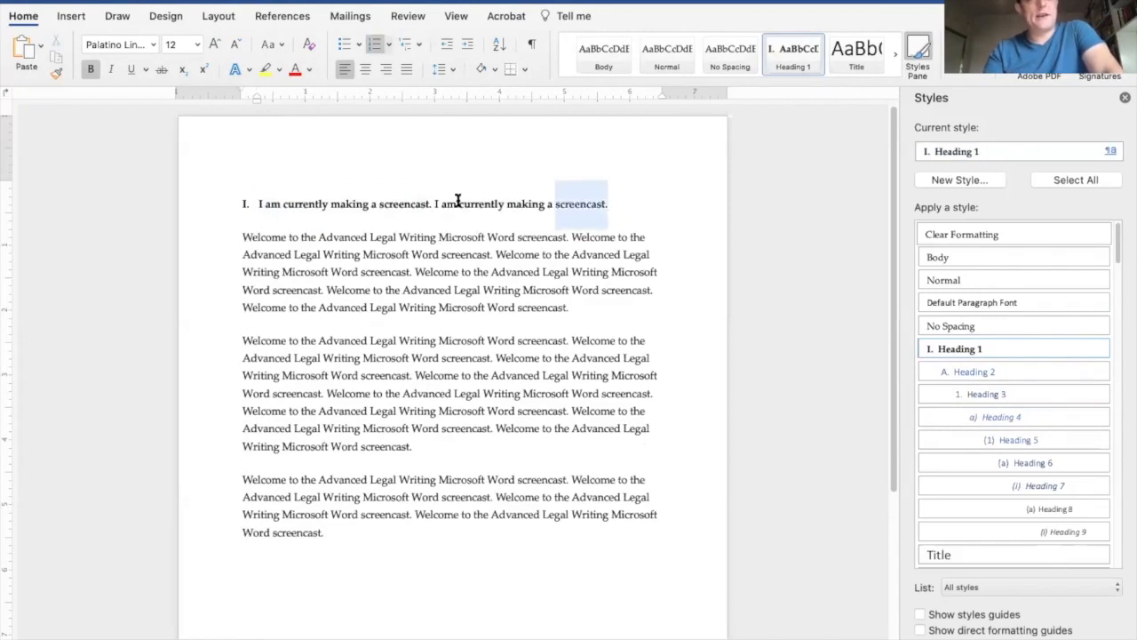
key("Right")
key("alt+shift+Left")
key("alt+shift+Left")
key("alt+shift+Left")
key("alt+shift+Left")
key("alt+shift+Left")
key("alt+shift+Left")
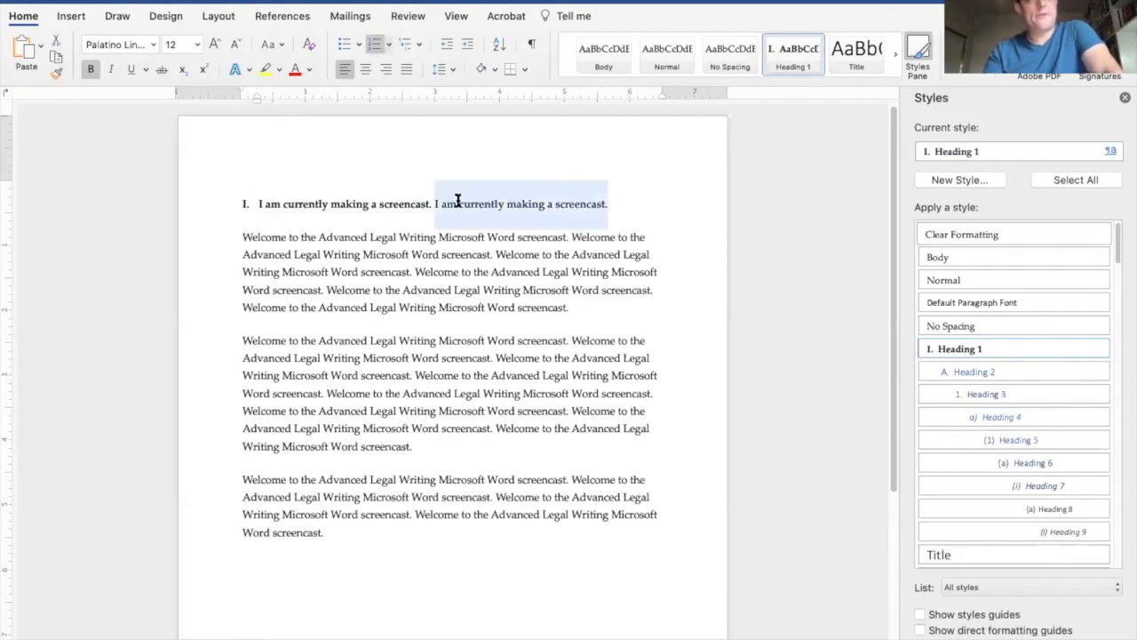
key("super+v")
key("Up")
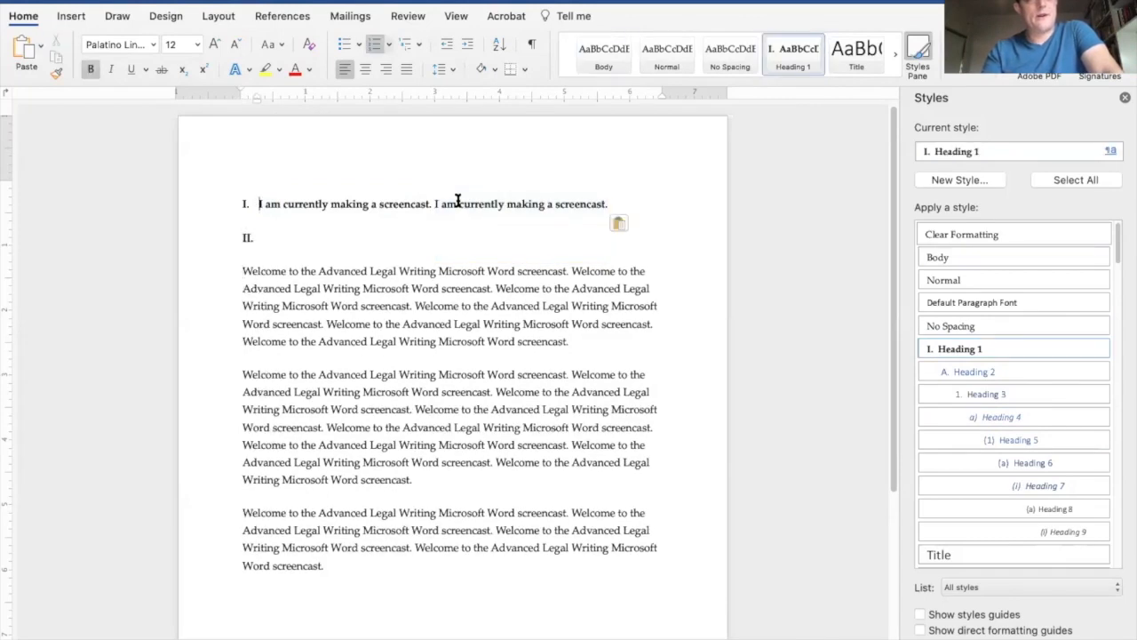
Step: Copy the heading's second sentence without its paragraph mark and paste it at the end of the heading
key("alt+shift+Left")
key("alt+shift+Left")
key("alt+shift+Left")
key("alt+shift+Left")
key("alt+shift+Left")
key("alt+shift+Left")
key("super+c")
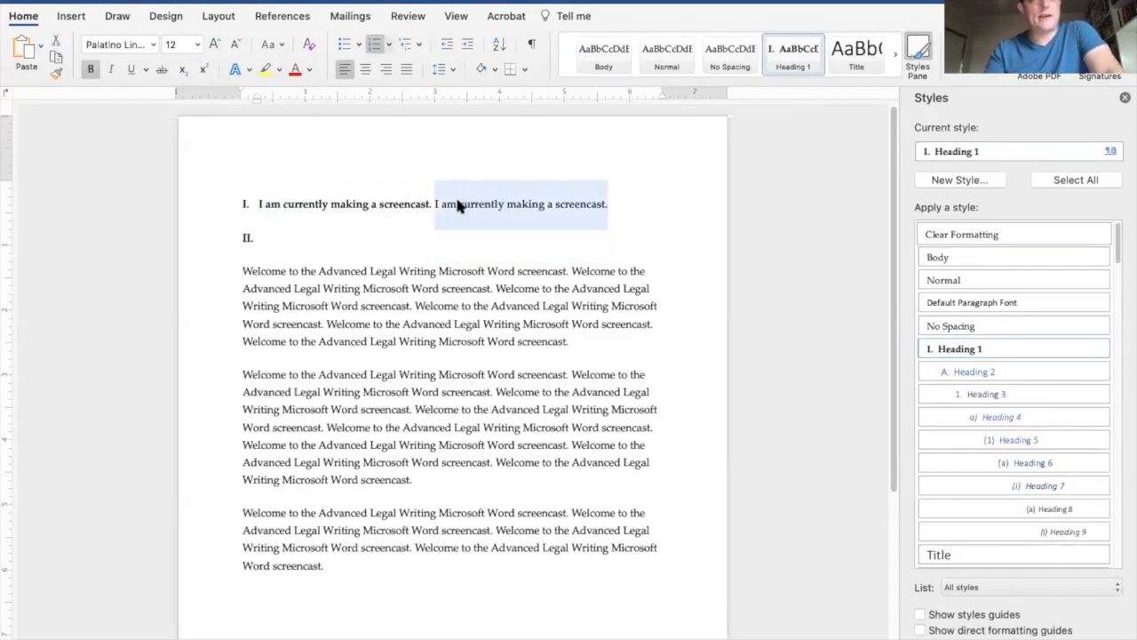
key("Left")
key("End")
key("super+v")
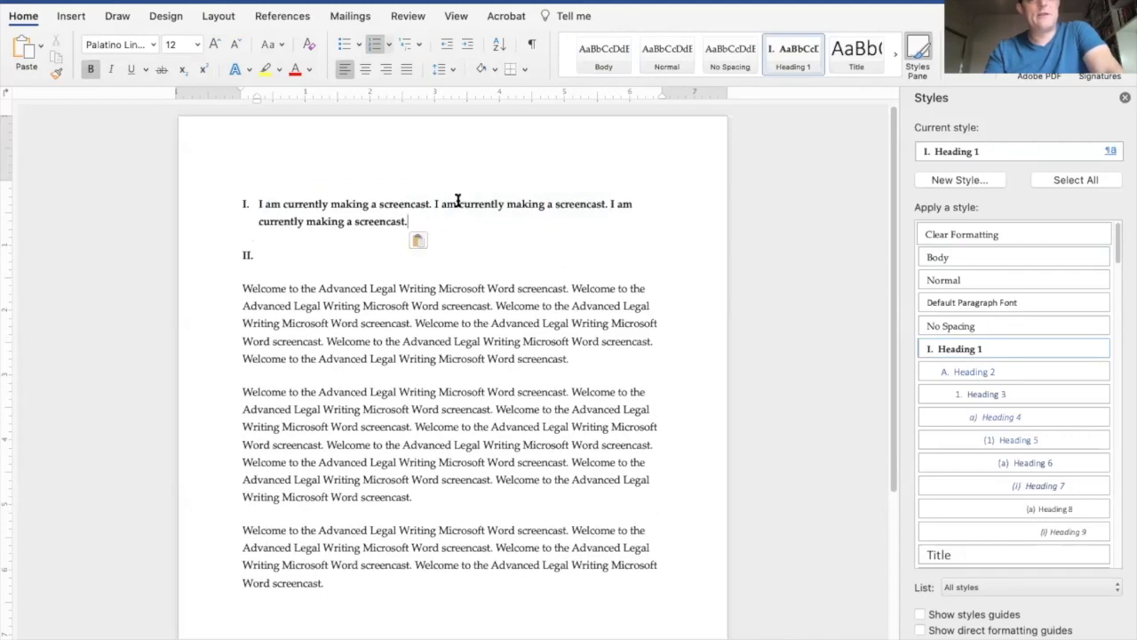
Step: Paste the sentence a fourth time into heading I. and delete the empty heading II
key("super+v")
key("Right")
key("Right")
key("BackSpace")
key("BackSpace")
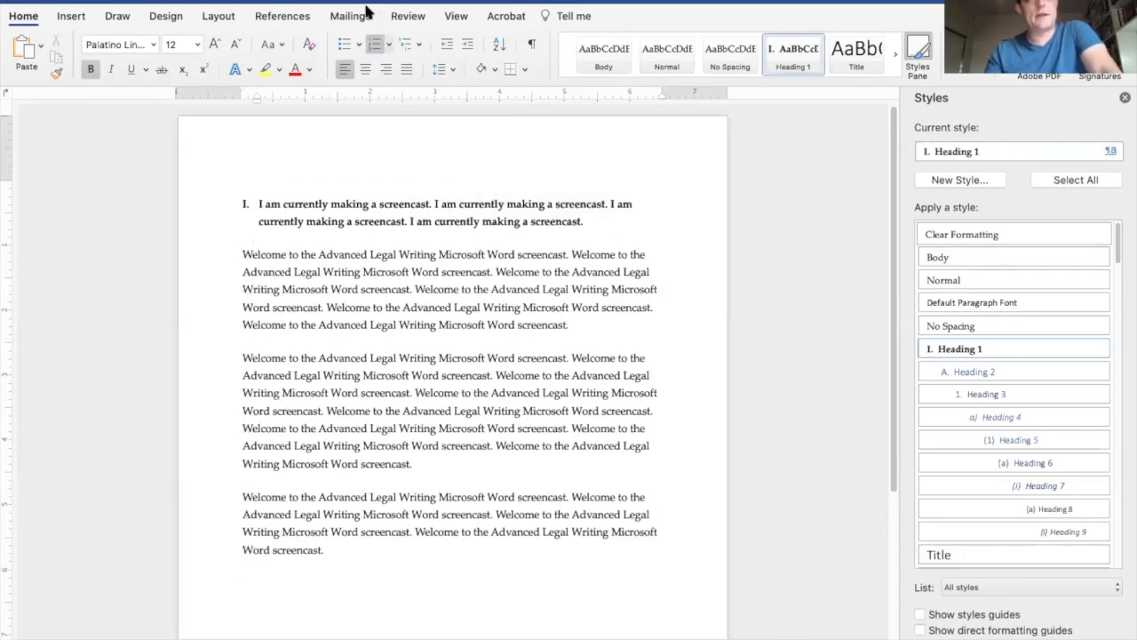
double_click(222, 212)
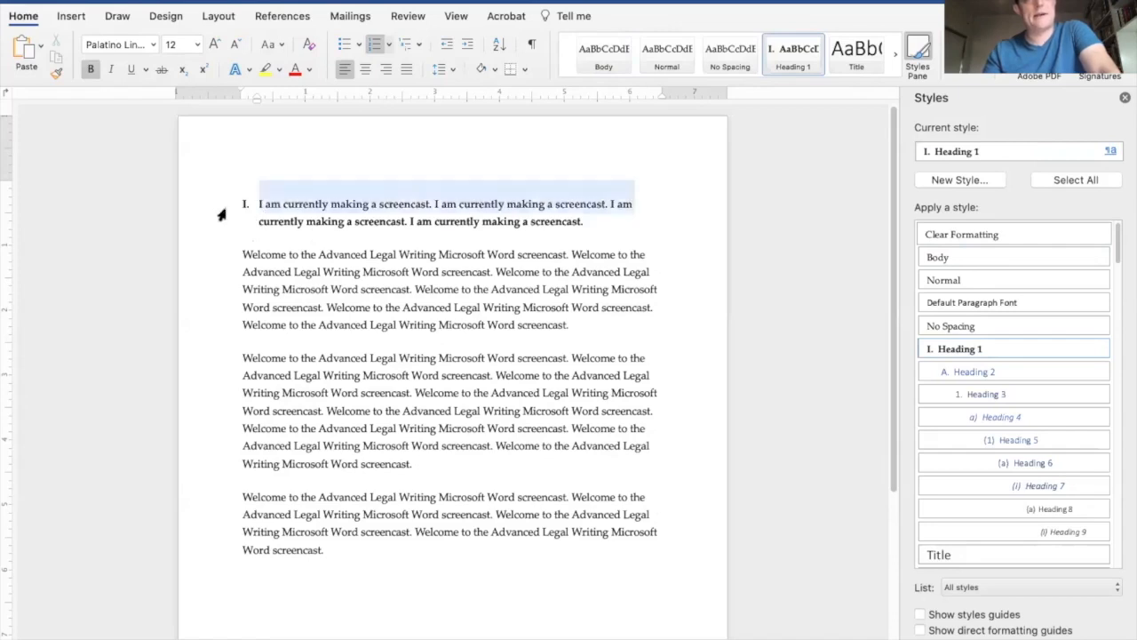
left_click(268, 223)
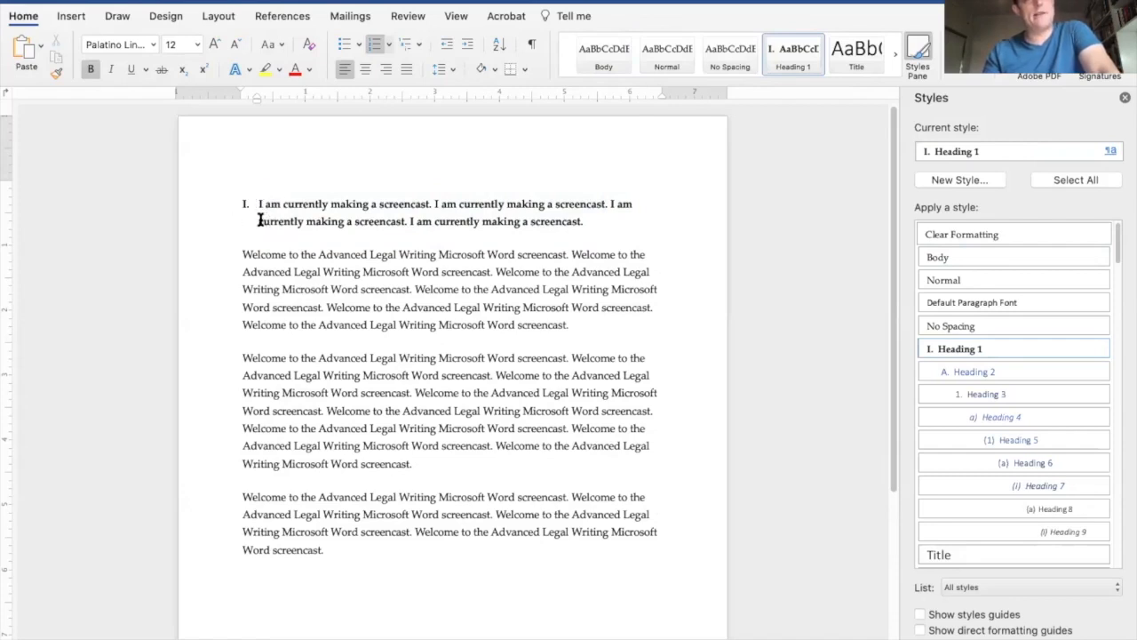
left_click(622, 224)
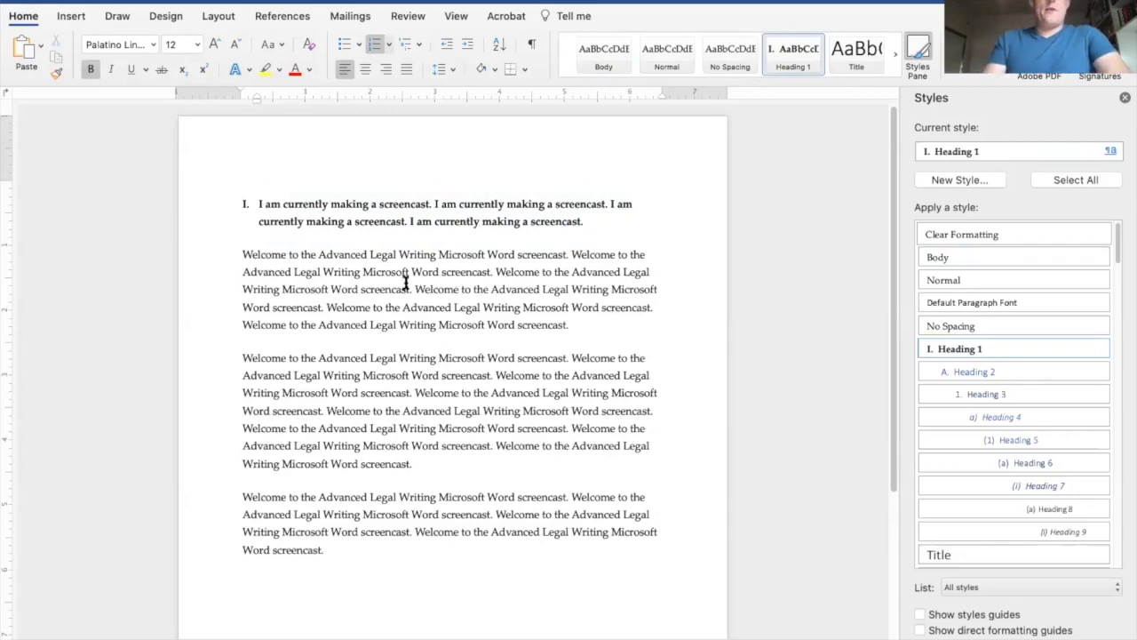
Step: Copy the first body paragraph's opening two sentences into a new paragraph directly below it
left_click_drag(242, 255, 490, 272)
key("super+c")
left_click(613, 336)
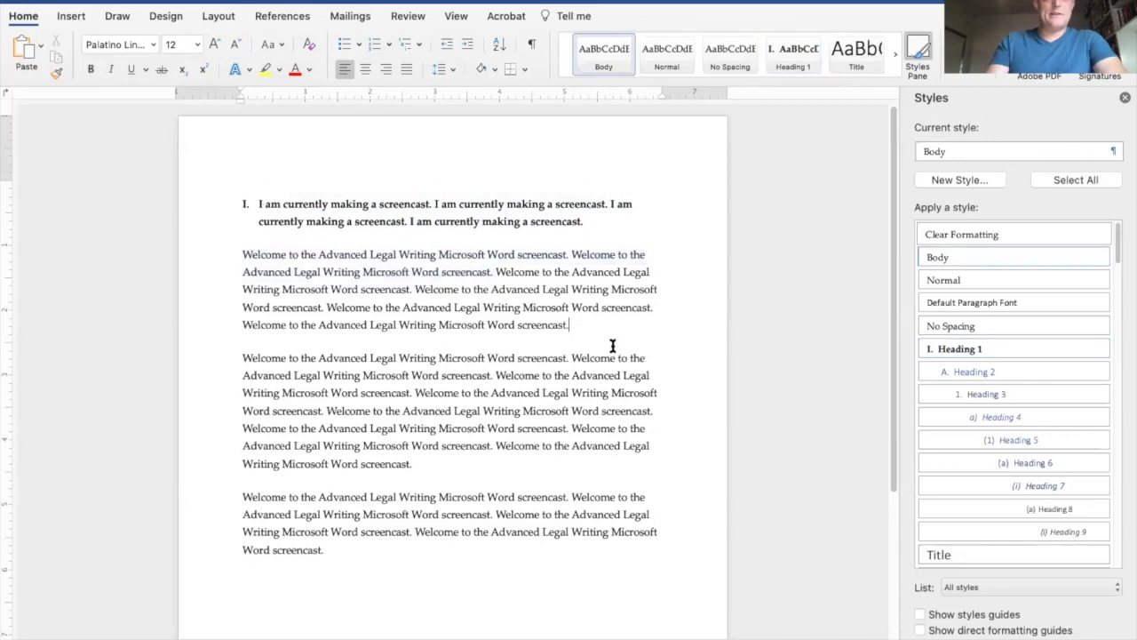
key("Return")
key("super+v")
Step: Apply the Heading 2 style to the new two-sentence paragraph
left_click_drag(521, 374, 173, 361)
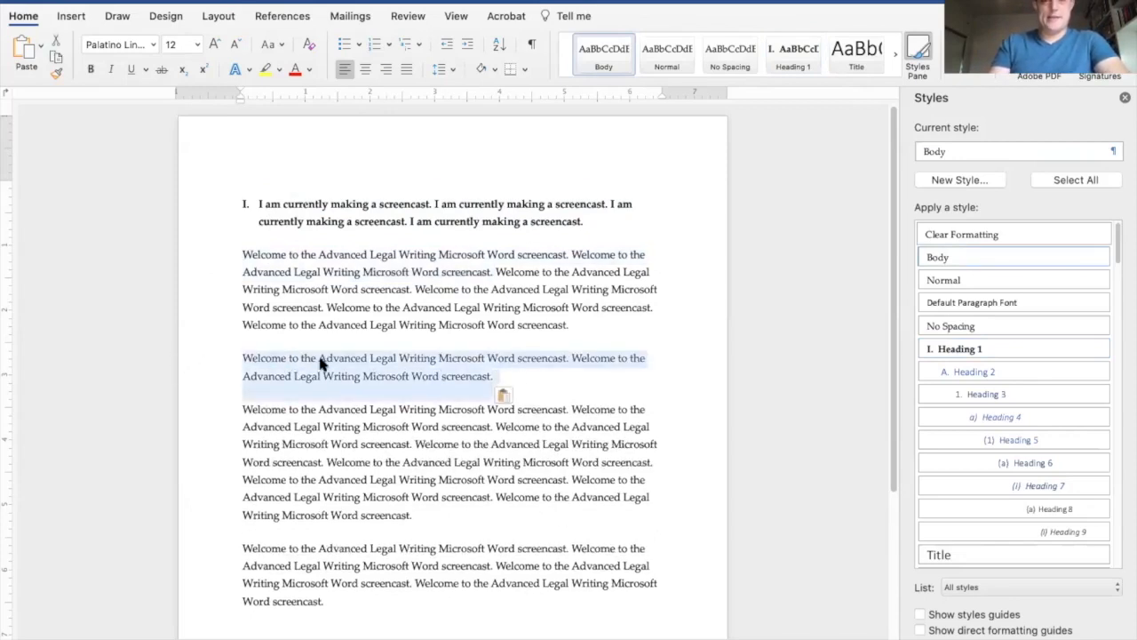
left_click(992, 372)
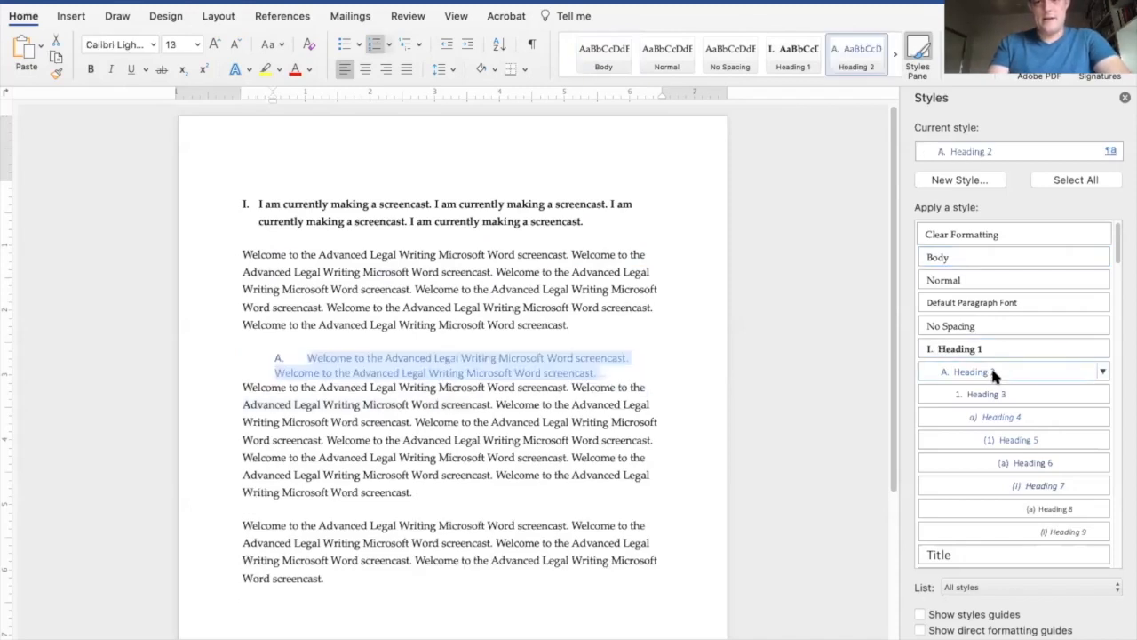
left_click(557, 359)
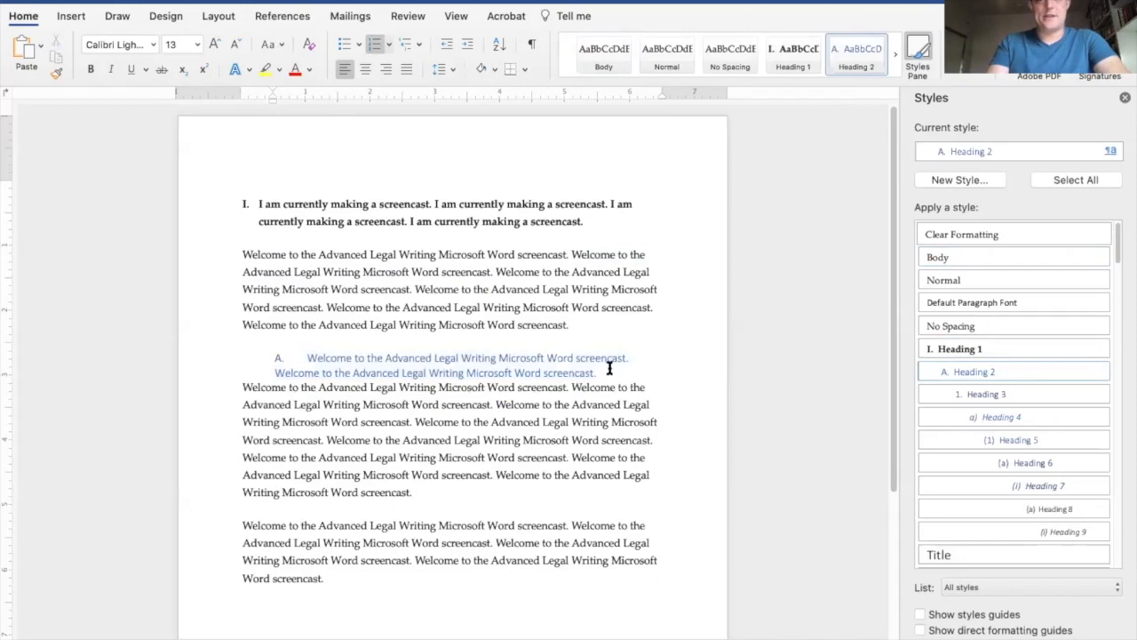
double_click(229, 361)
left_click(382, 373)
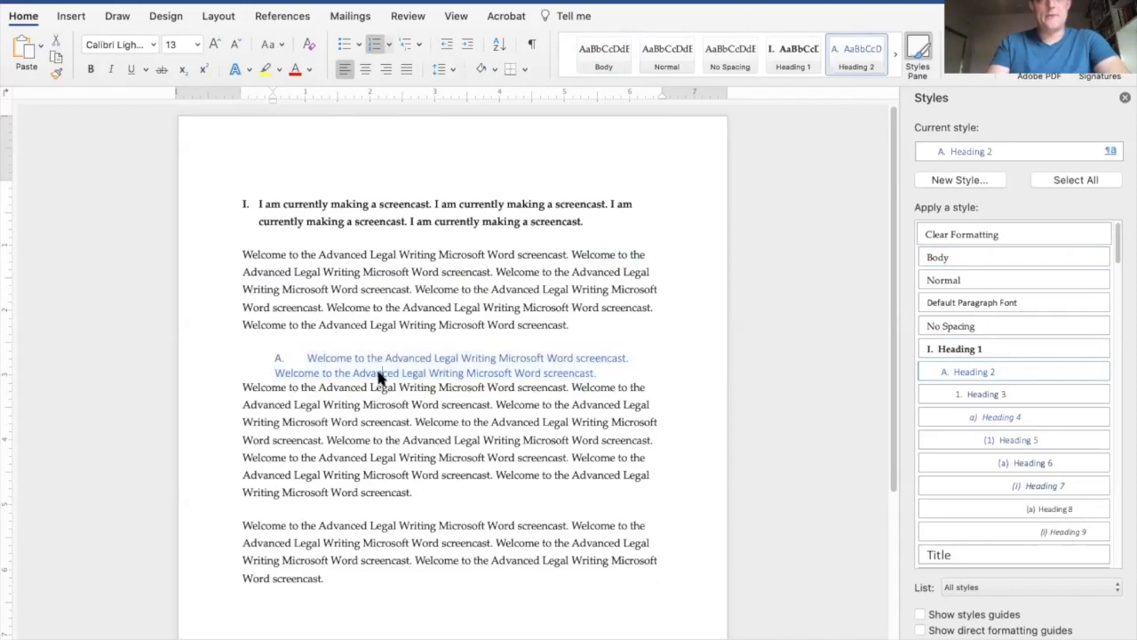
Step: Try basing the Heading 2 style on Heading 1
left_click(1102, 372)
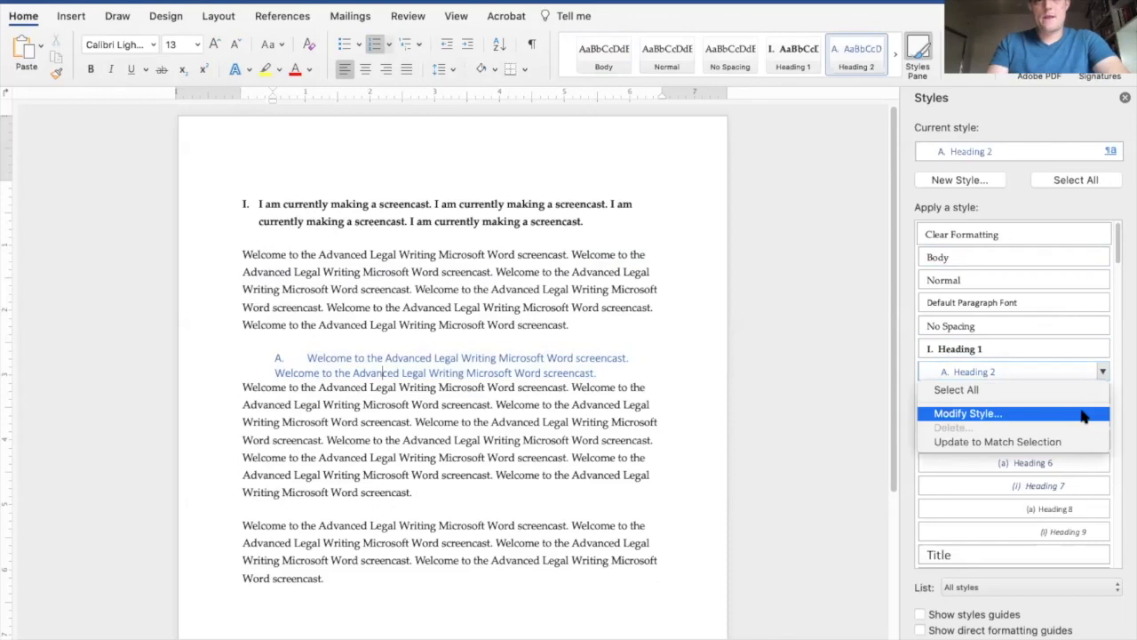
left_click(1082, 414)
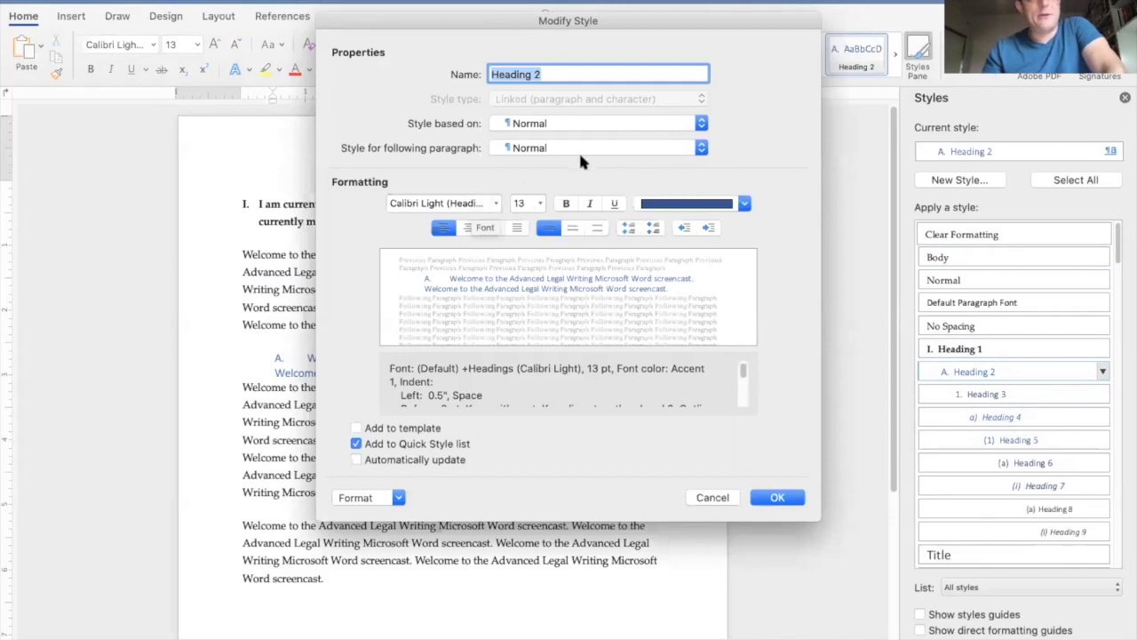
left_click(623, 130)
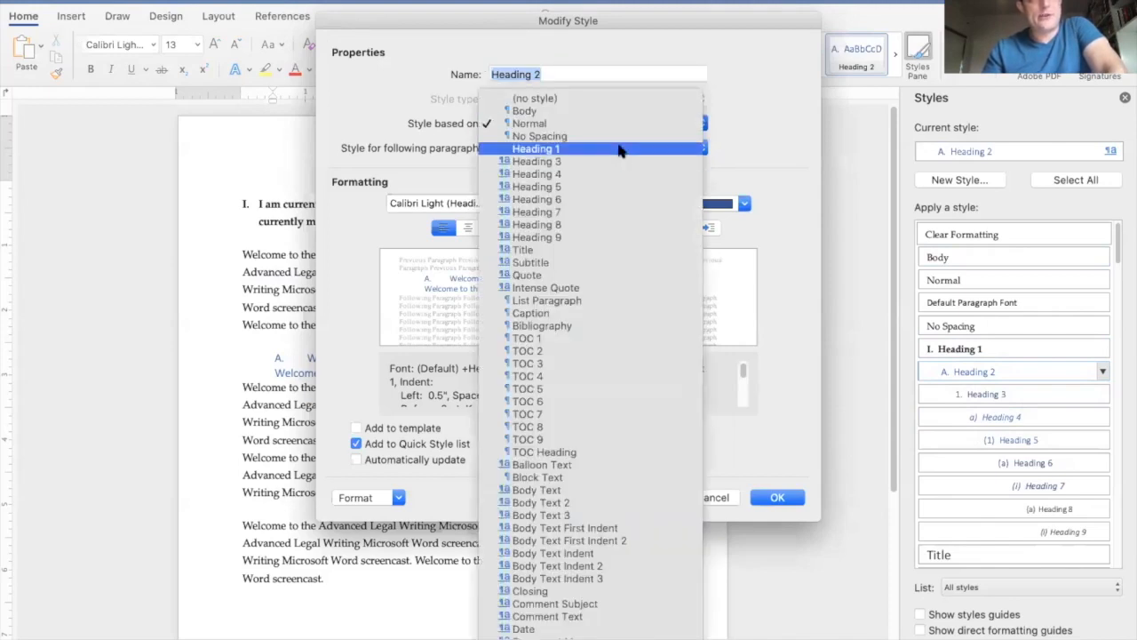
left_click(620, 148)
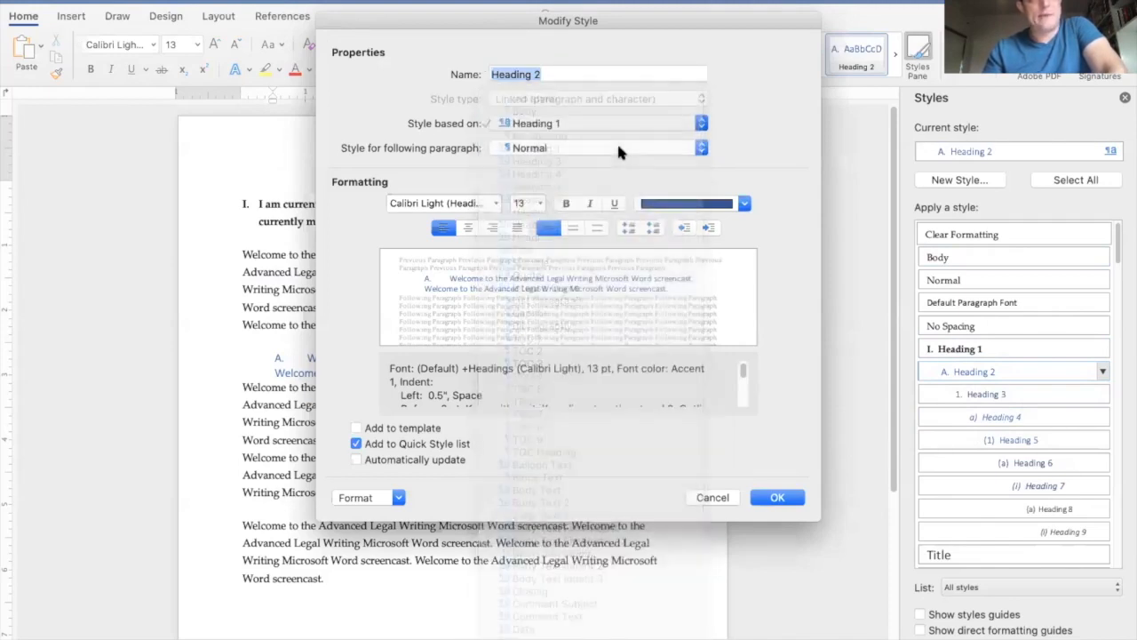
left_click(778, 498)
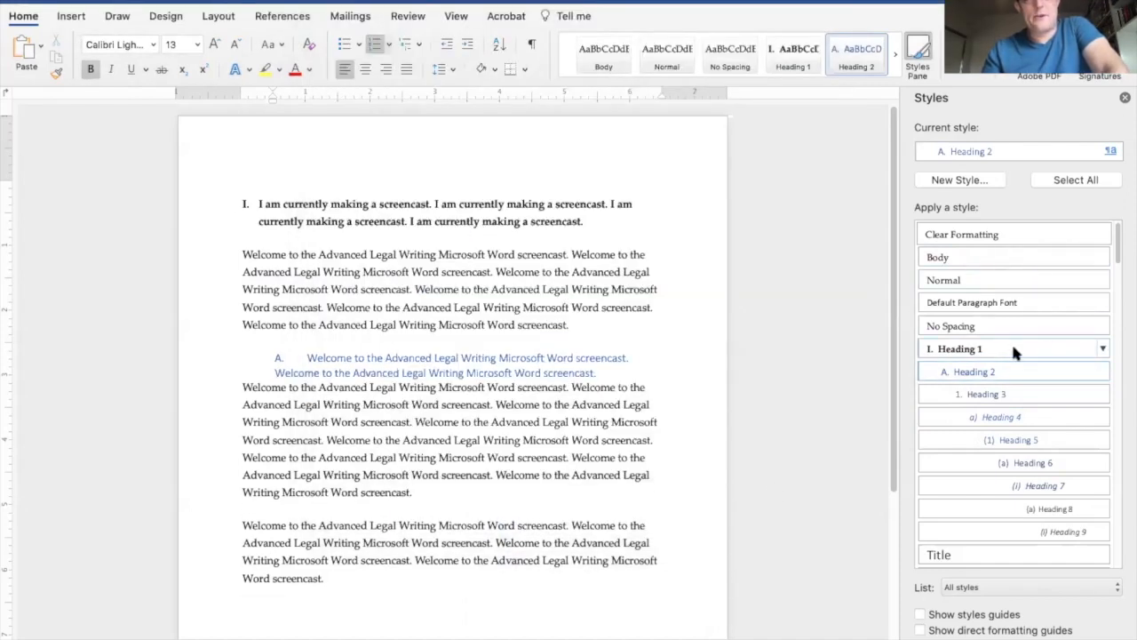
Step: Modify the Heading 2 style to use Palatino Linotype at 12 pt
left_click(1102, 371)
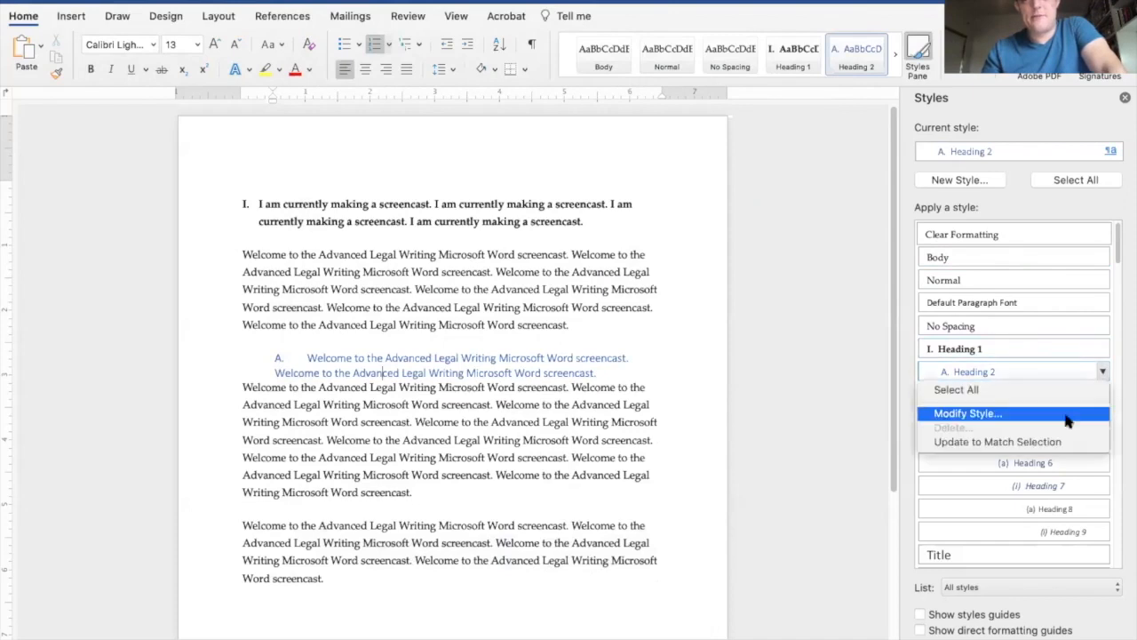
left_click(1061, 414)
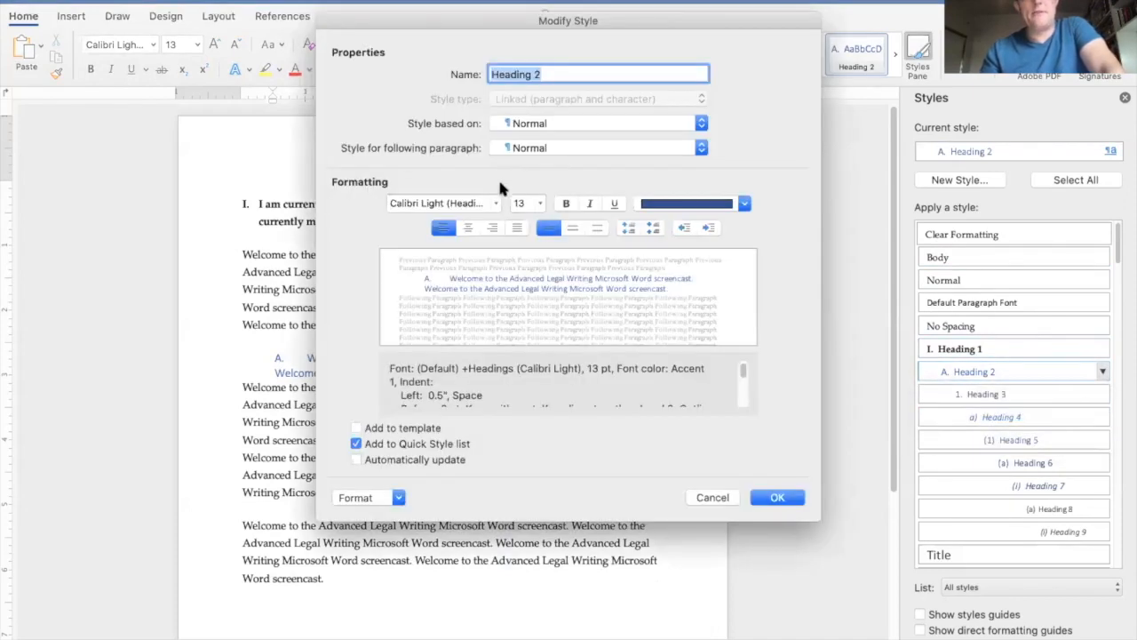
left_click(445, 204)
type("Palatino Linotype")
key("Tab")
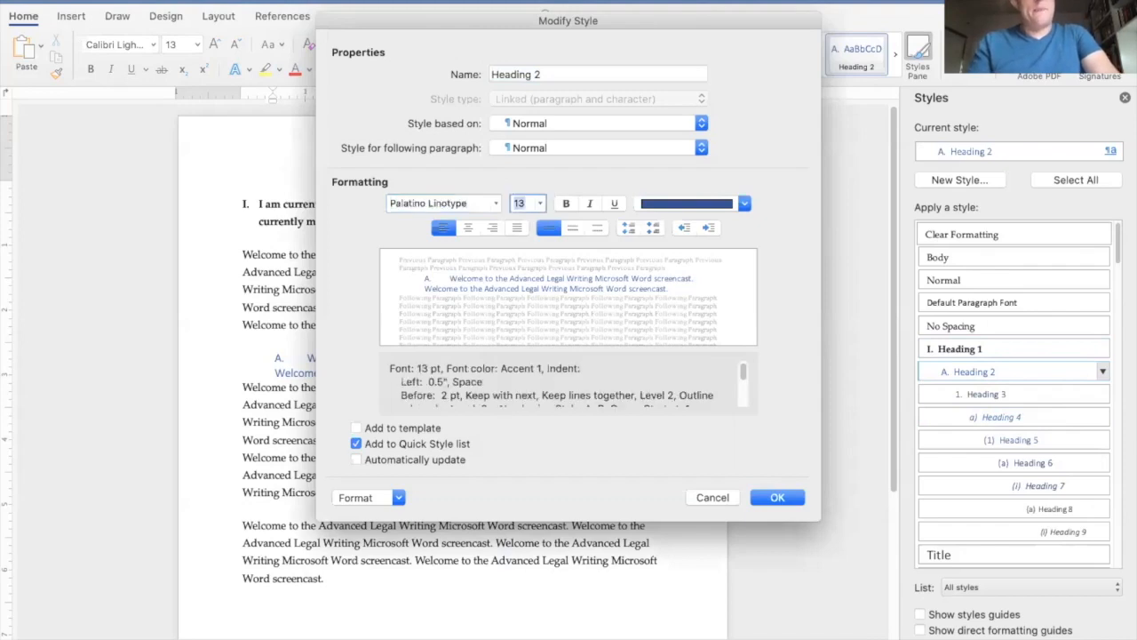
type("12")
key("Tab")
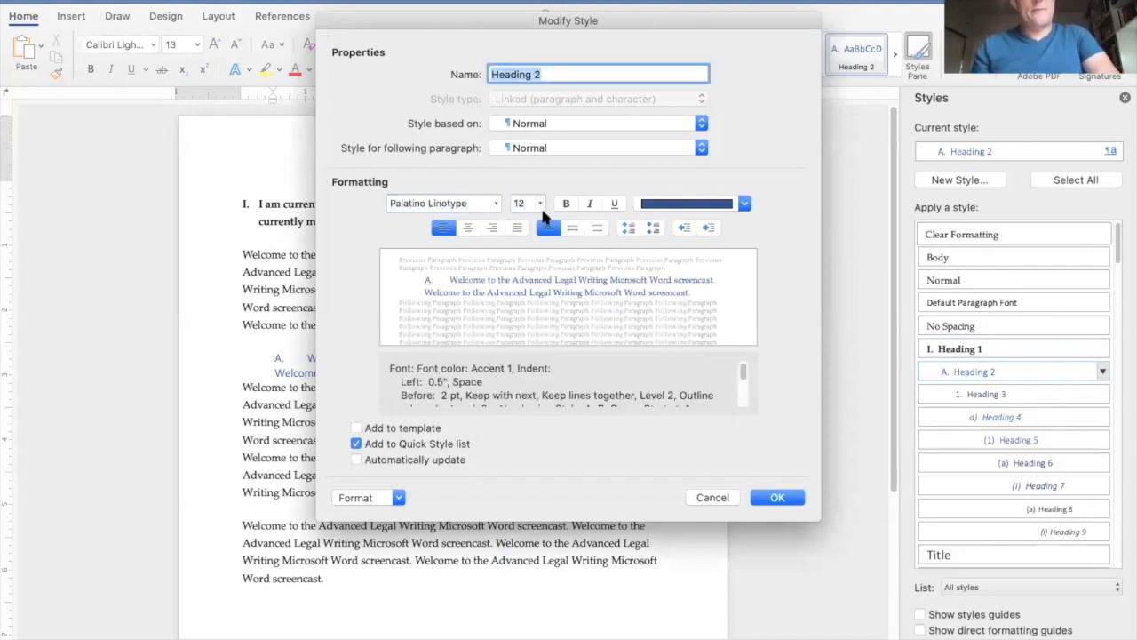
Step: Add the Heading 2 style to the template and set Body as its following paragraph style
left_click(399, 430)
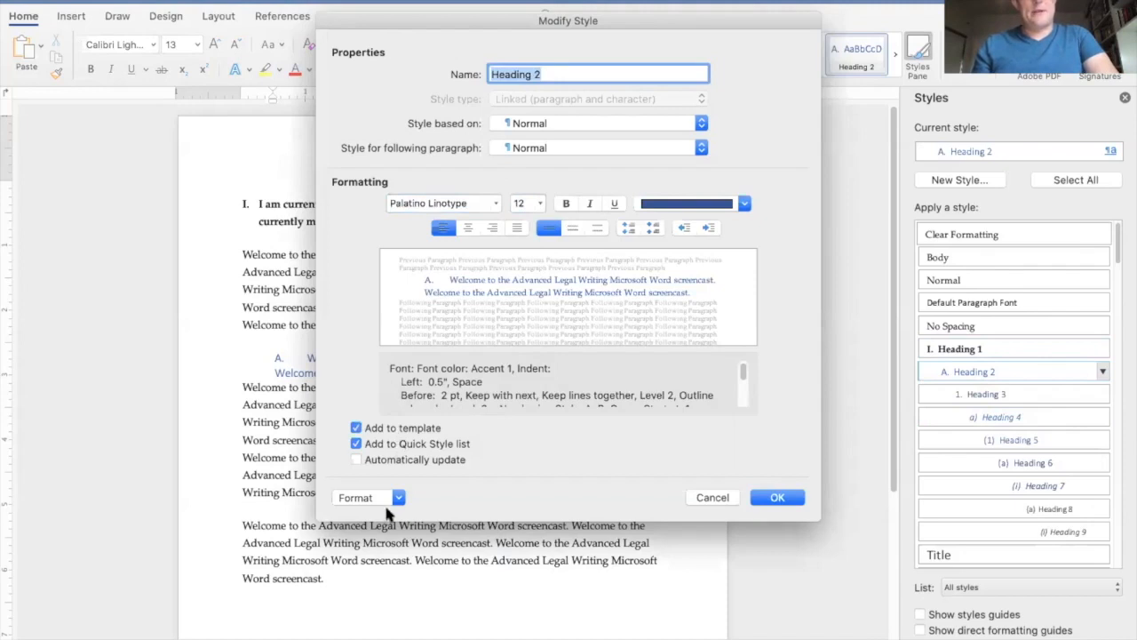
left_click(381, 496)
left_click(495, 489)
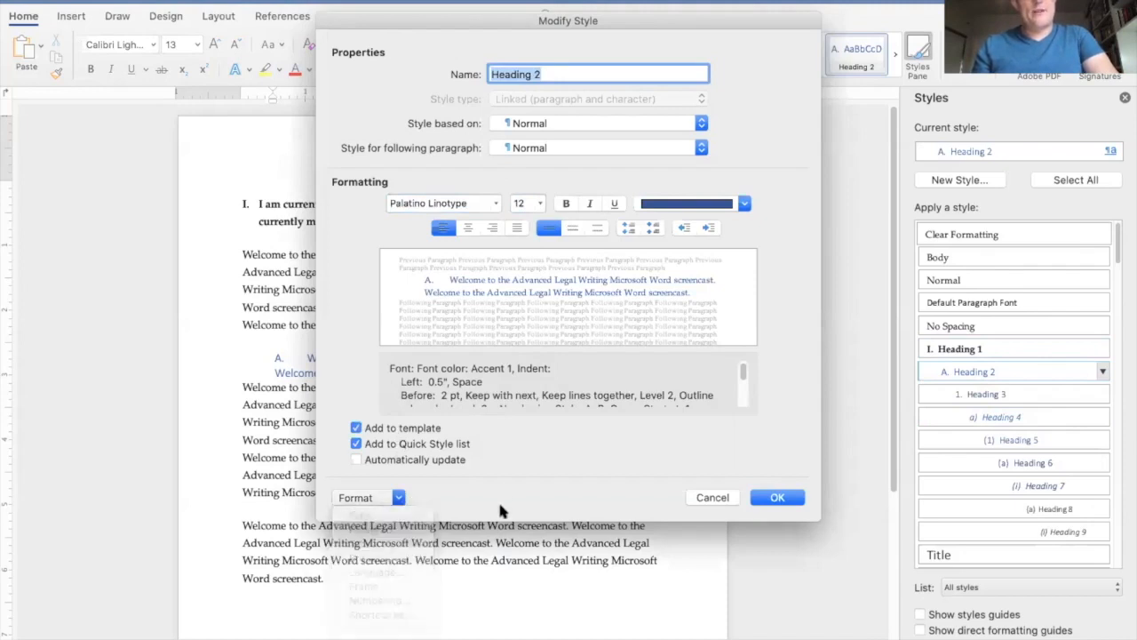
left_click(547, 144)
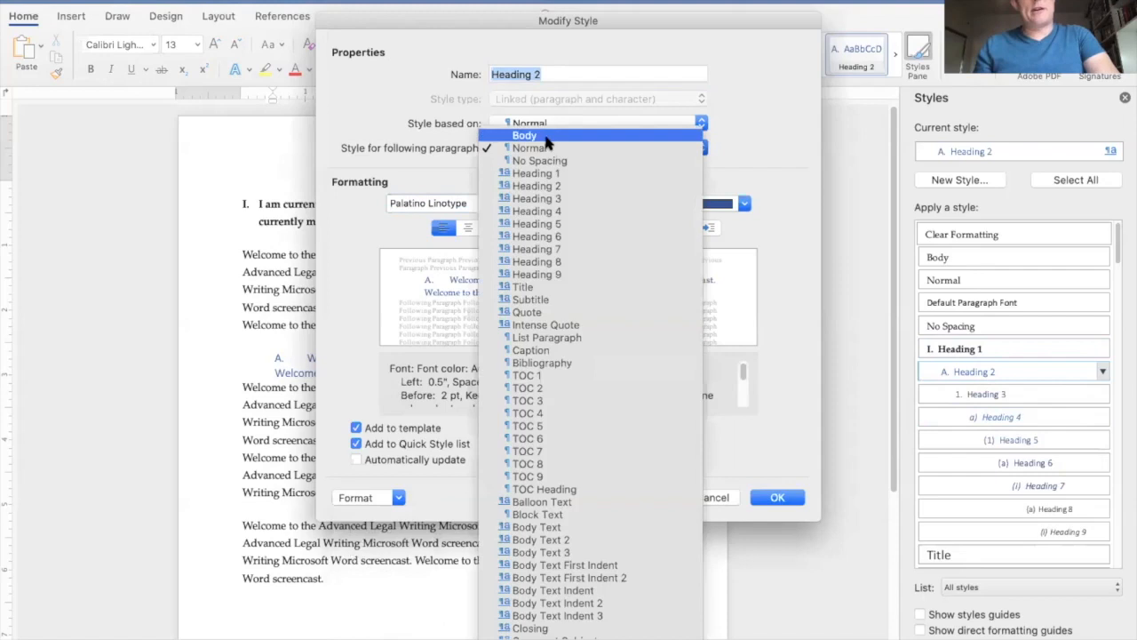
left_click(542, 135)
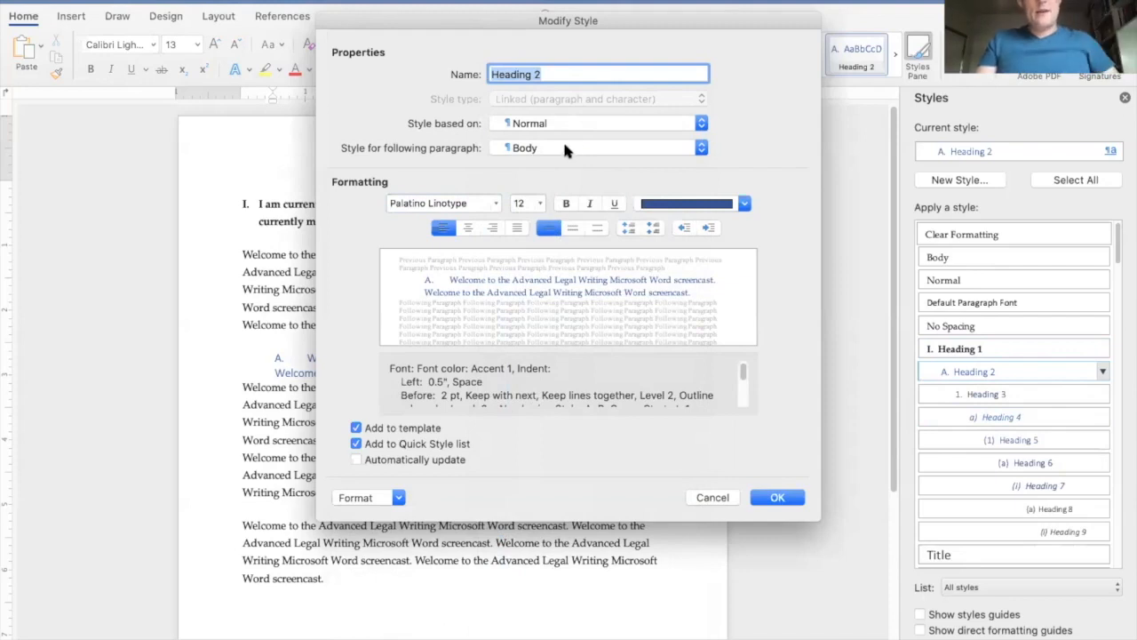
Step: Choose the black theme color for the Heading 2 font and accept the font settings
left_click(384, 498)
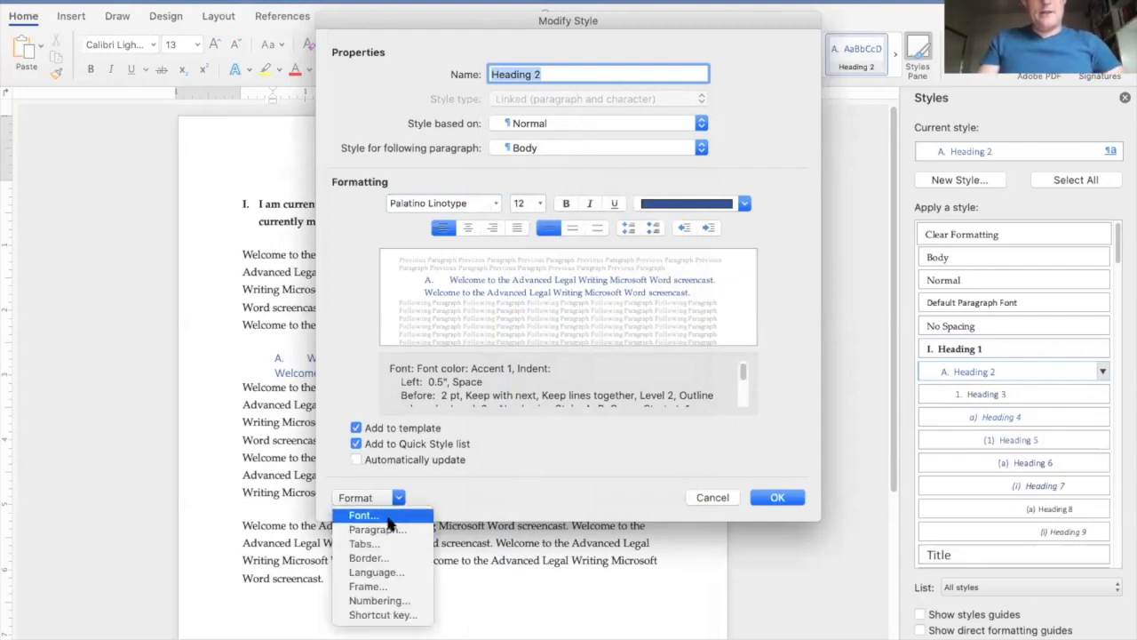
left_click(388, 517)
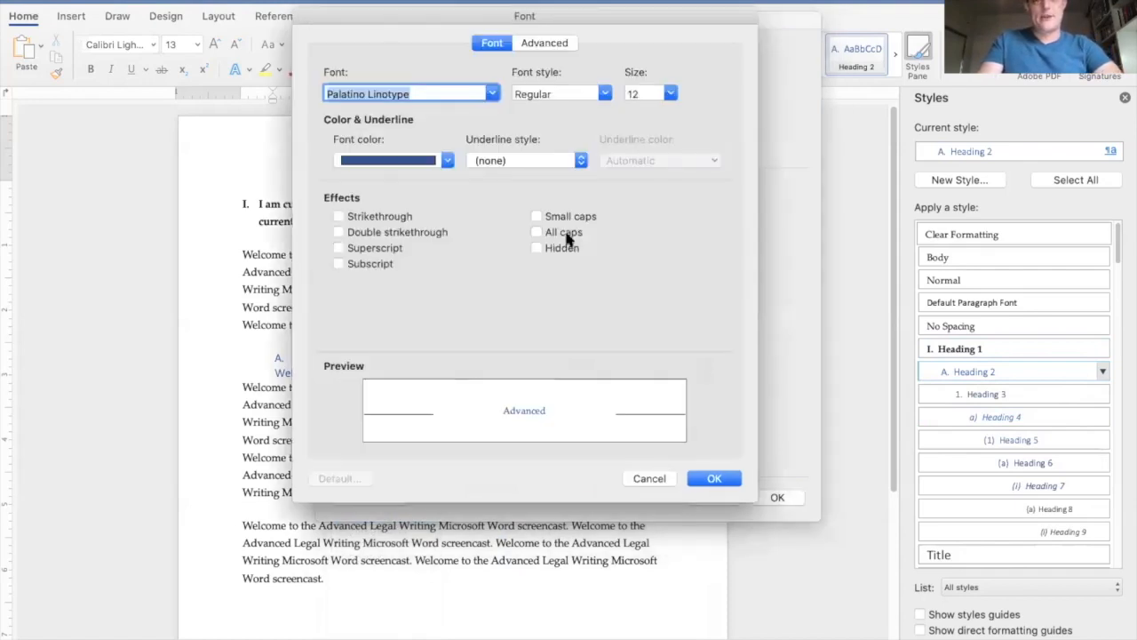
left_click(414, 167)
left_click(361, 231)
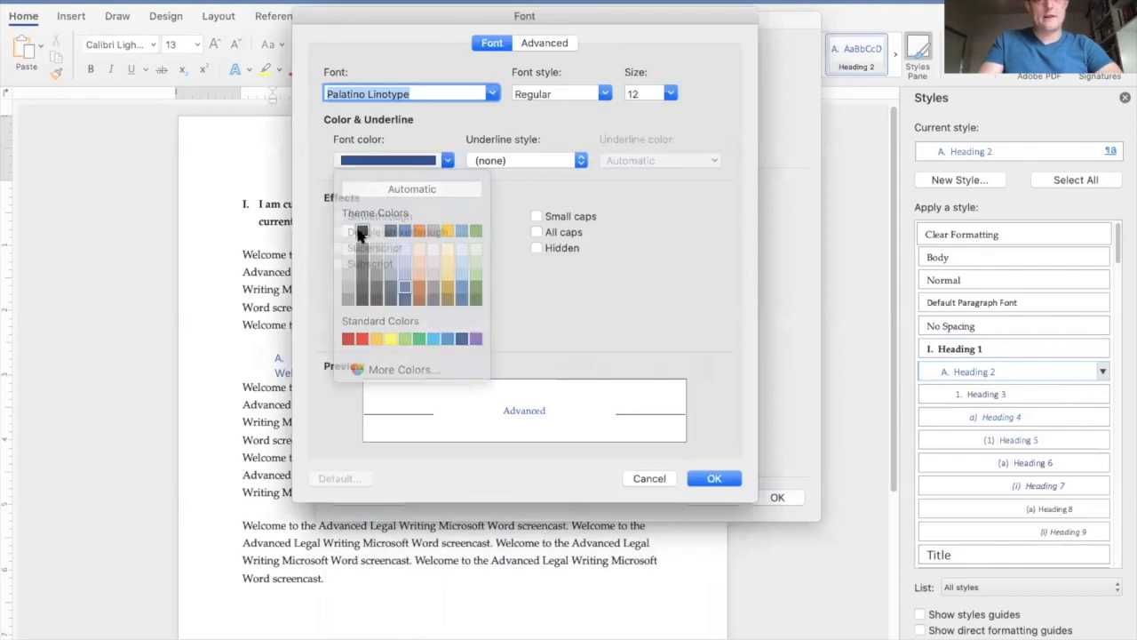
left_click(557, 44)
left_click(716, 478)
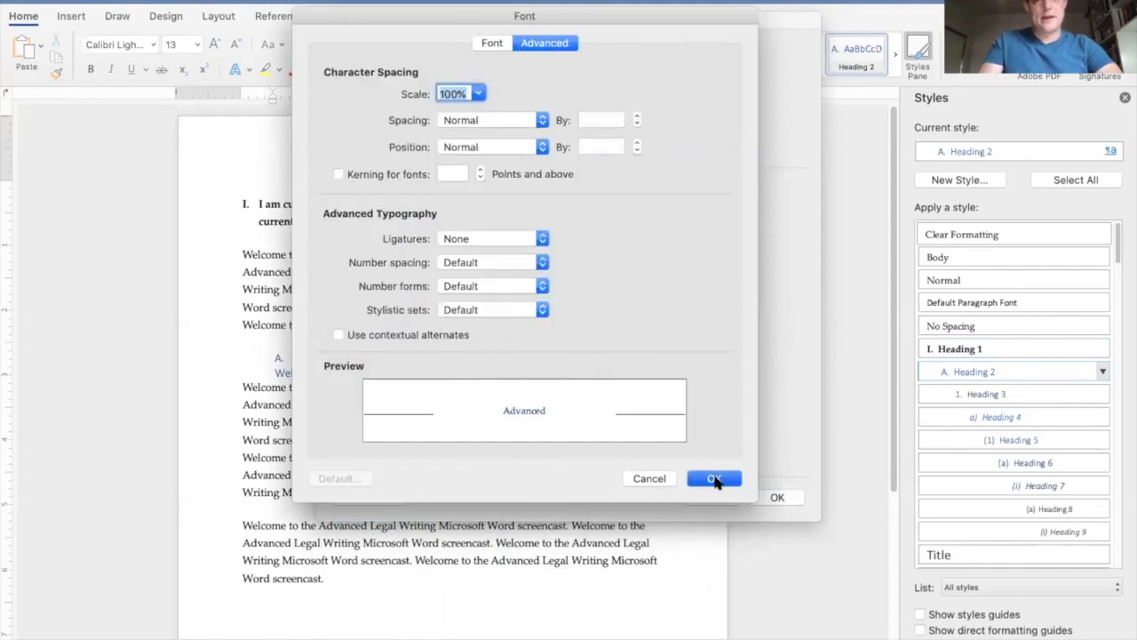
Step: Set the Heading 2 style's paragraph spacing to 18 pt before and 18 pt after
left_click(398, 498)
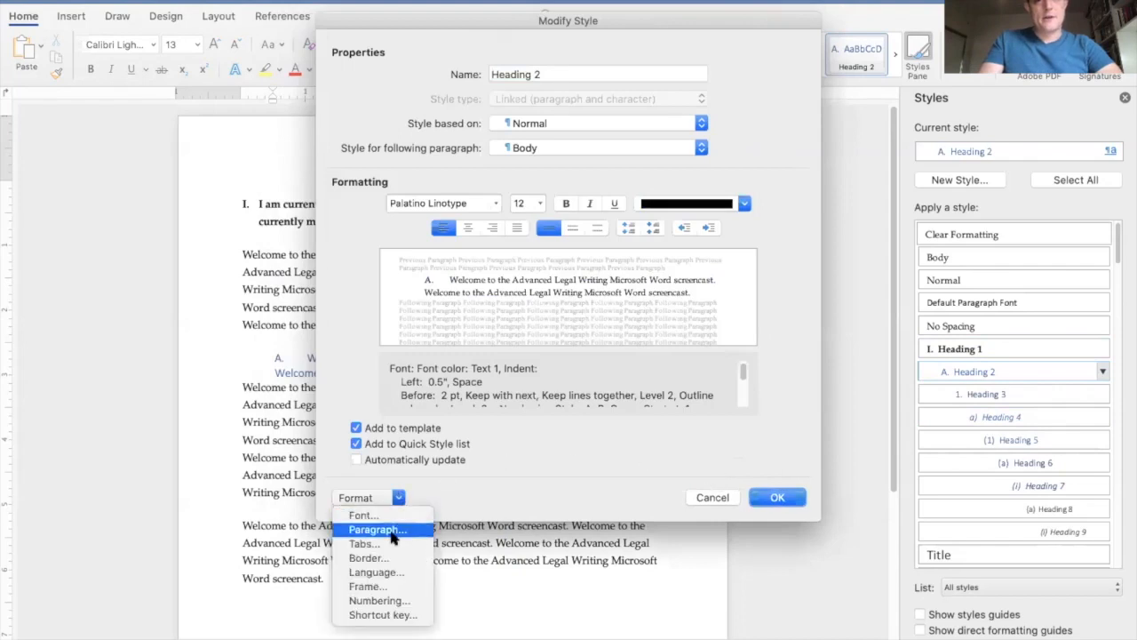
left_click(391, 531)
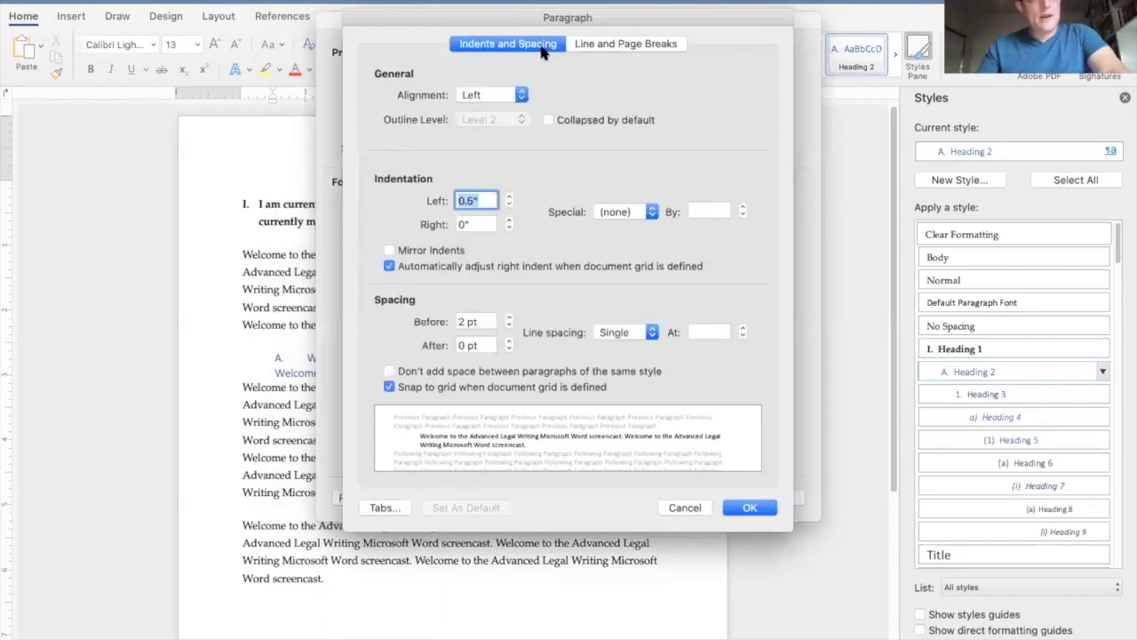
left_click(471, 202)
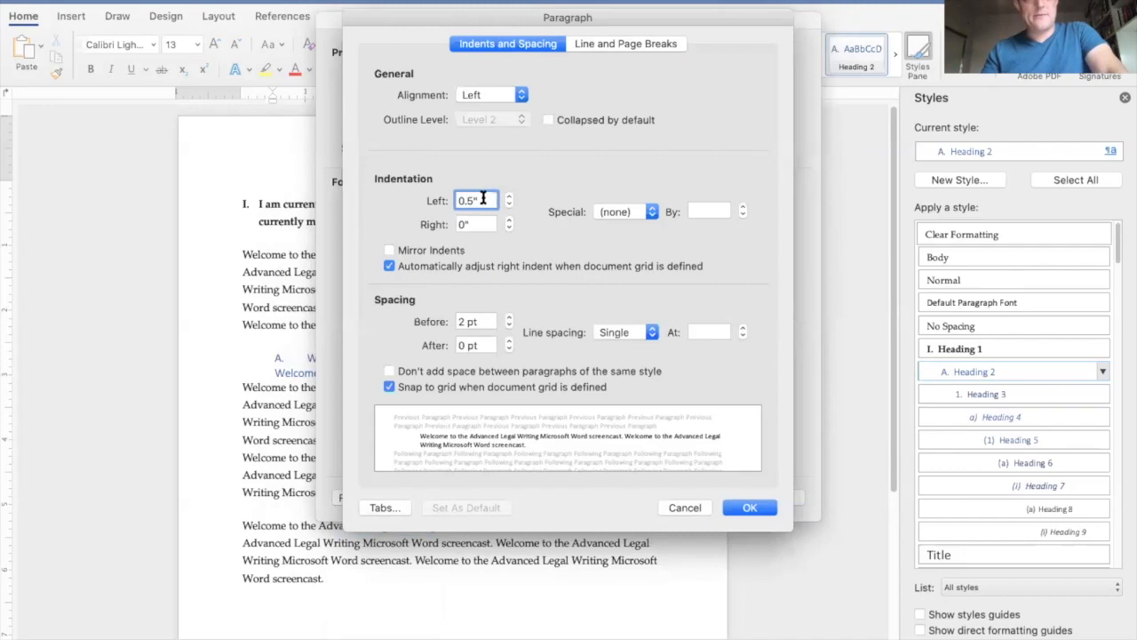
double_click(463, 322)
type("18")
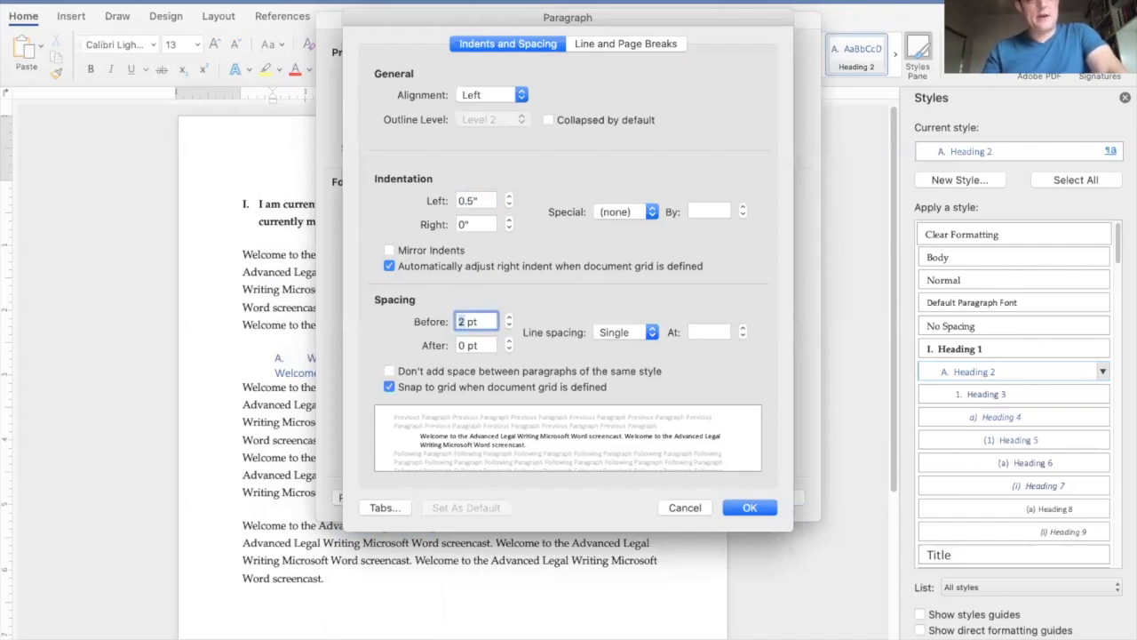
key("Tab")
left_click(478, 345)
type("18")
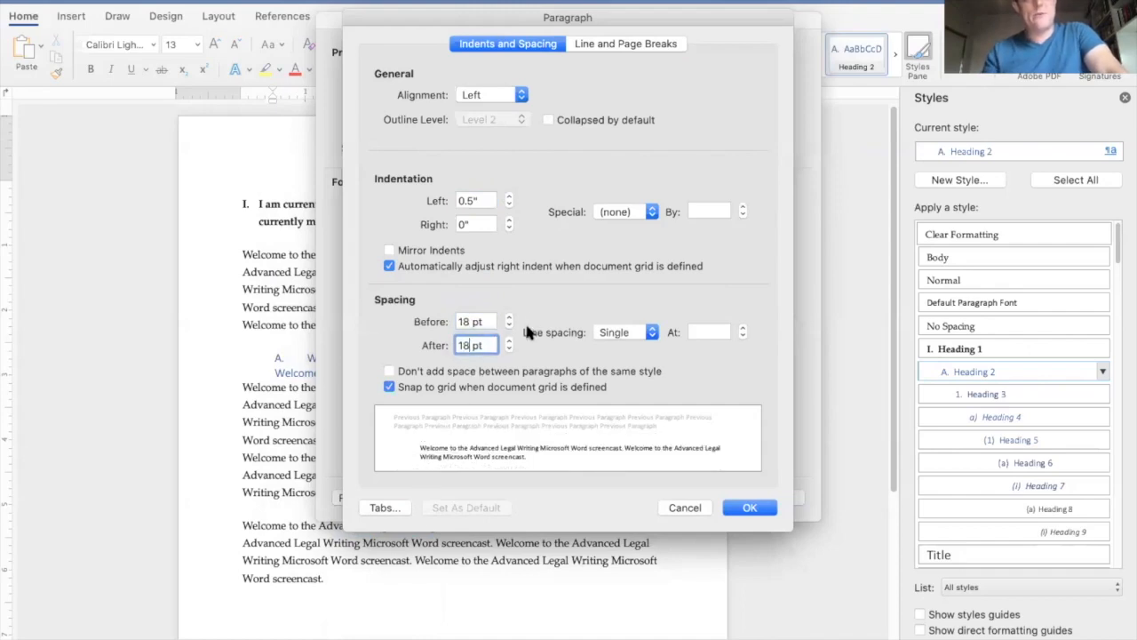
Step: Set the Heading 2 style's line spacing to Multiple at 1.2
left_click(620, 332)
left_click(620, 404)
left_click(711, 331)
type("1.2")
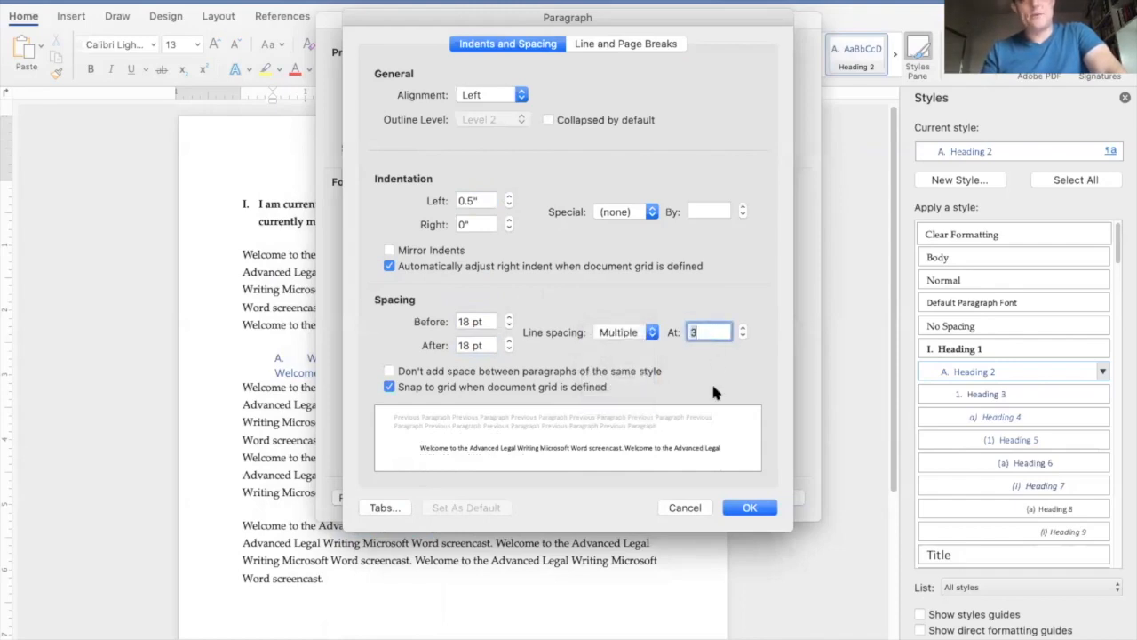
Step: Give the Heading 2 style a hanging indent of 0.25" and accept the style changes
left_click(632, 212)
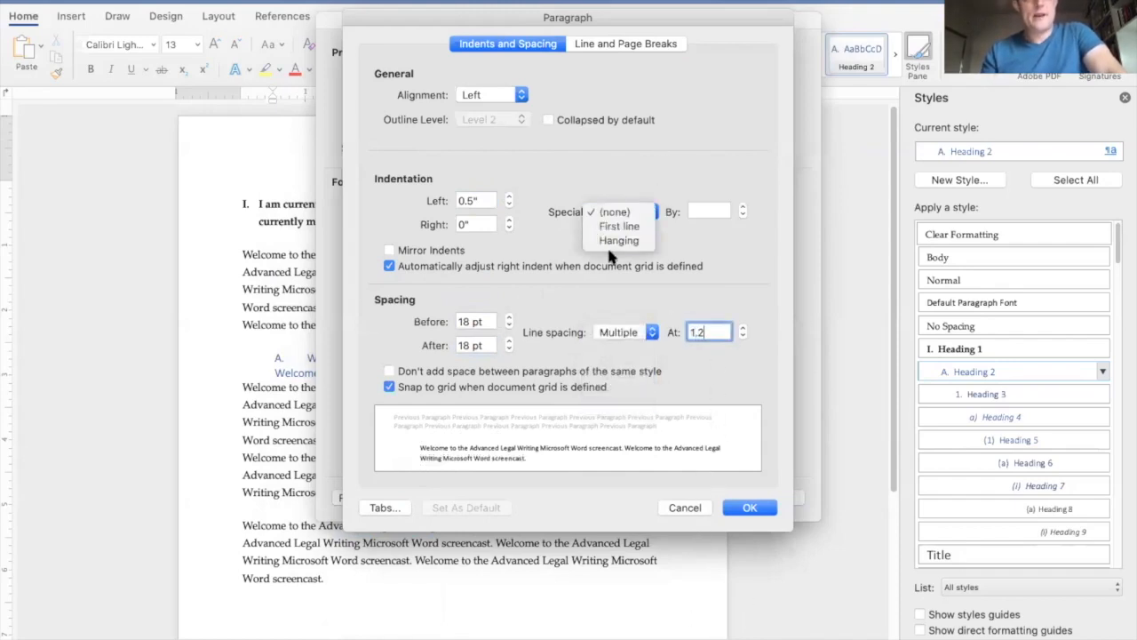
left_click(618, 241)
left_click(699, 210)
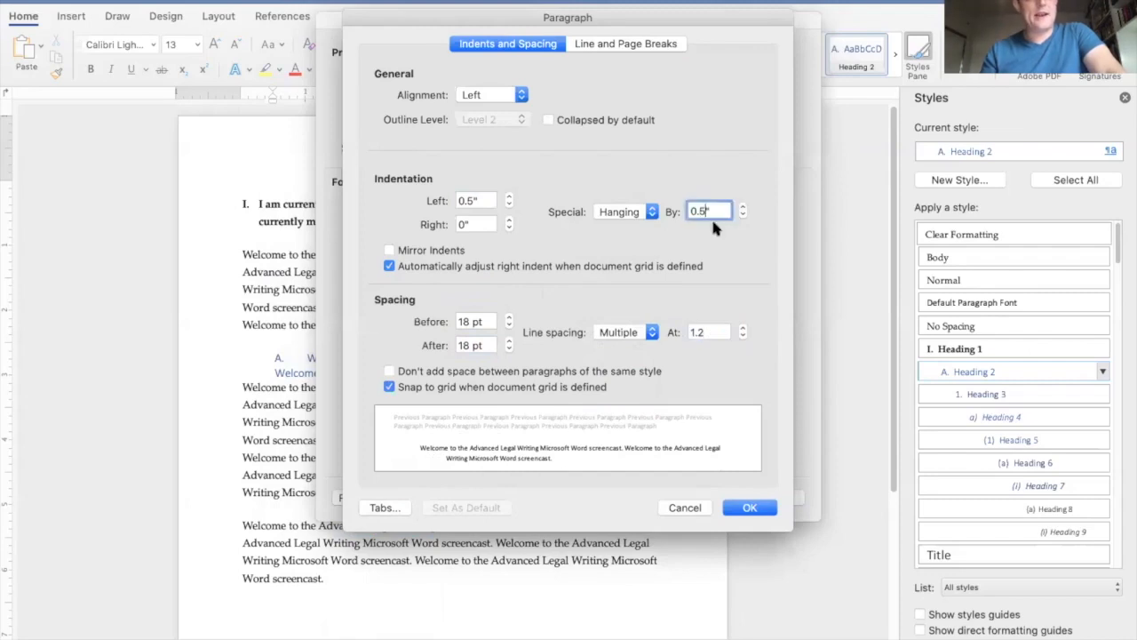
type("2")
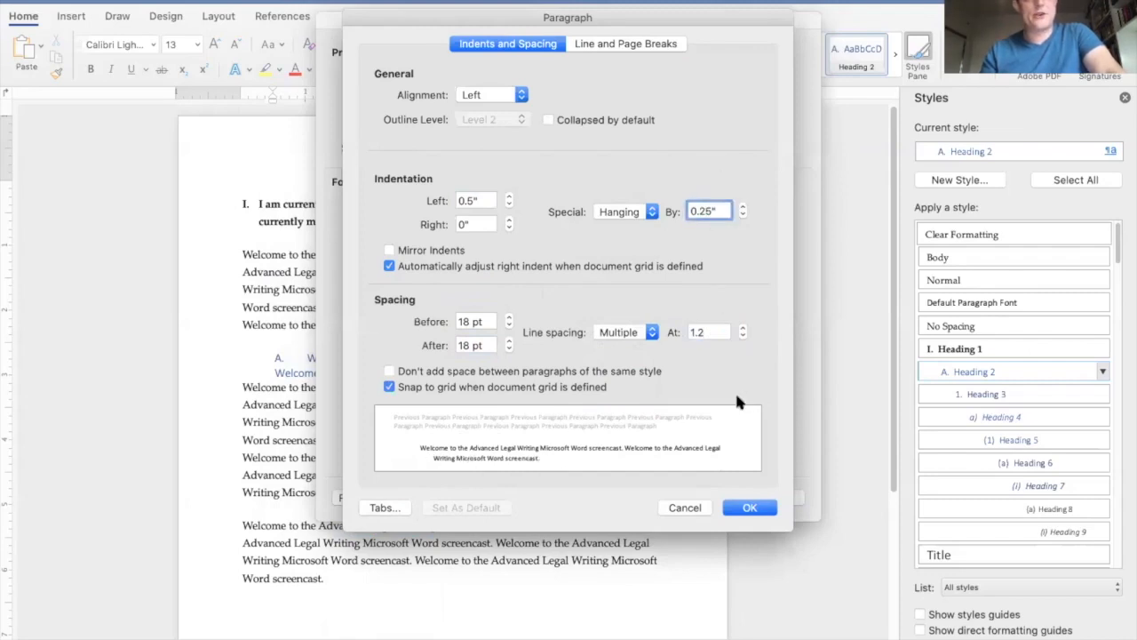
left_click(745, 508)
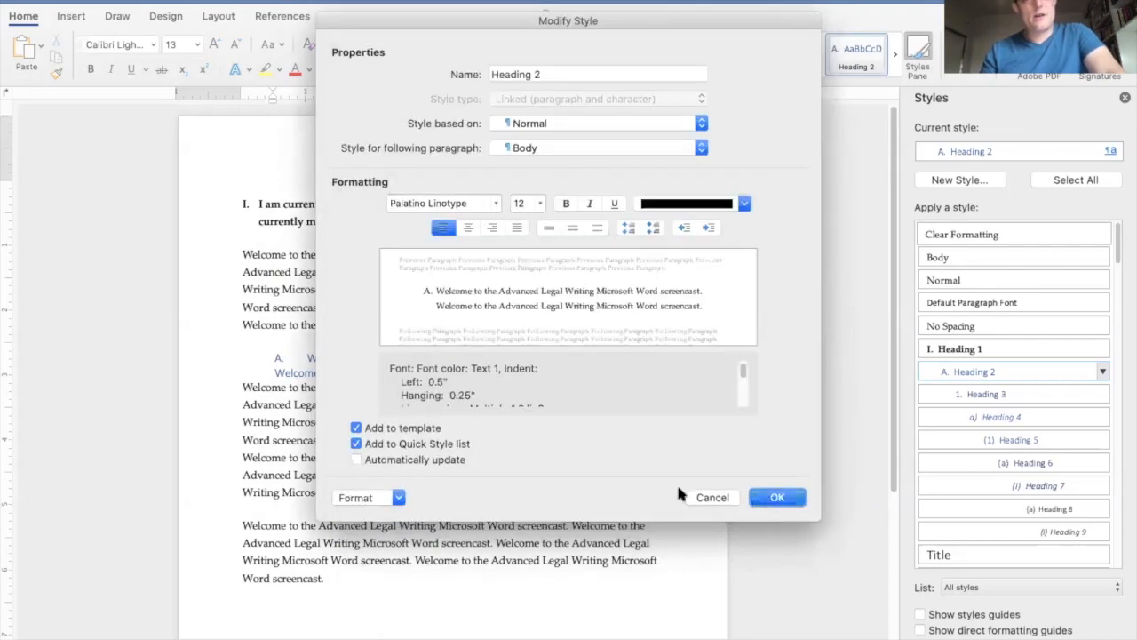
left_click(773, 496)
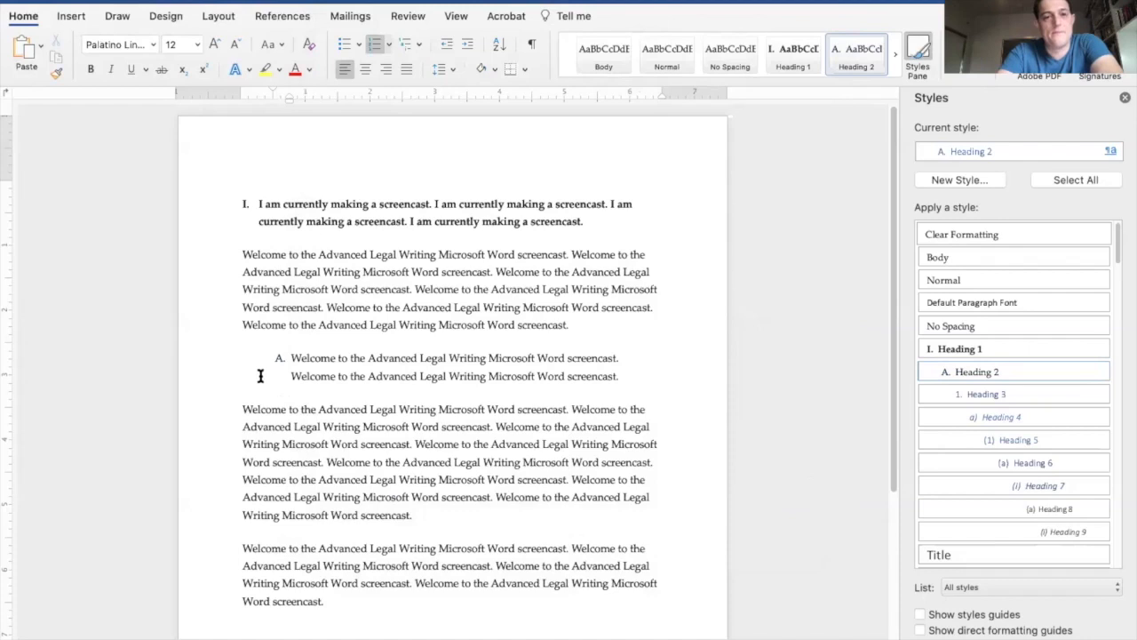
Step: Try bolding the lettered heading A directly in the document and remove the bold again
left_click_drag(247, 361, 251, 386)
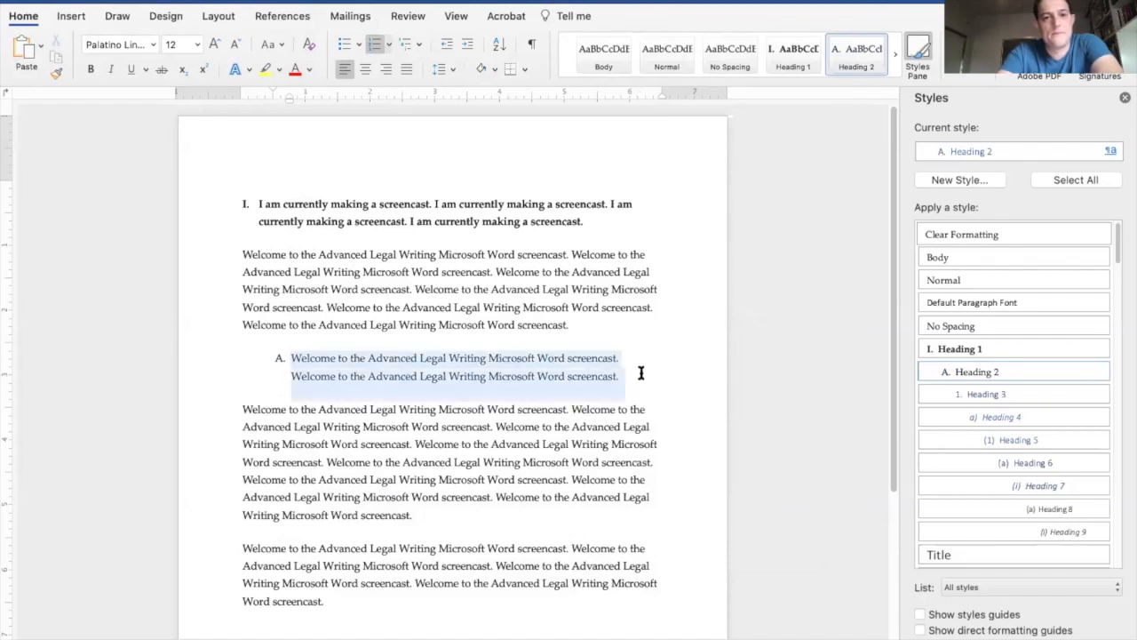
key("super+b")
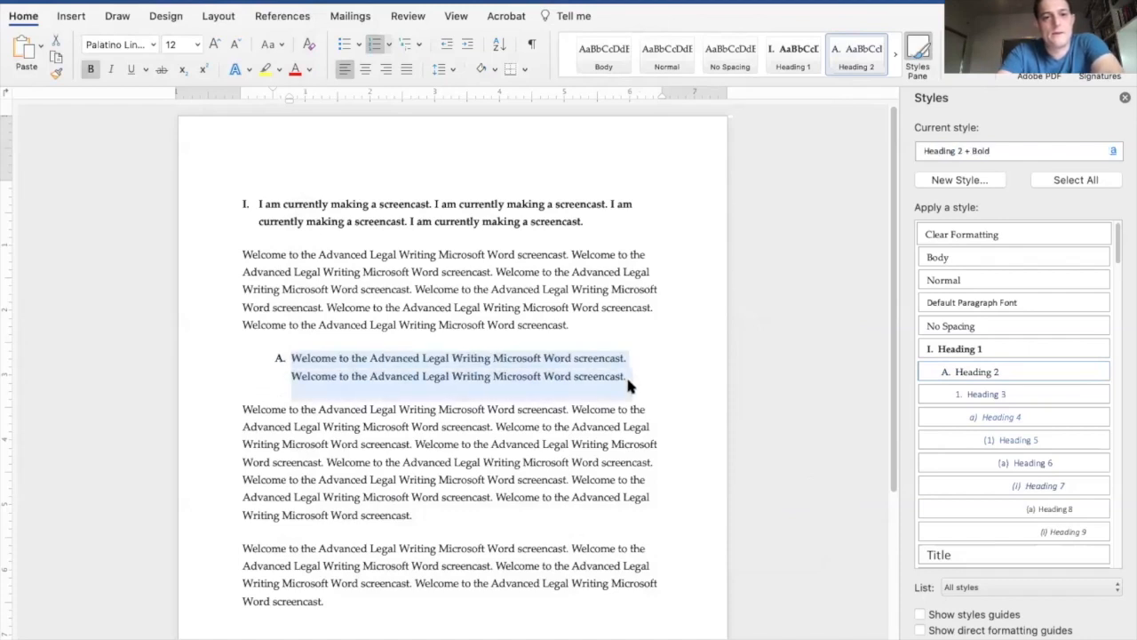
key("super+b")
left_click(597, 373)
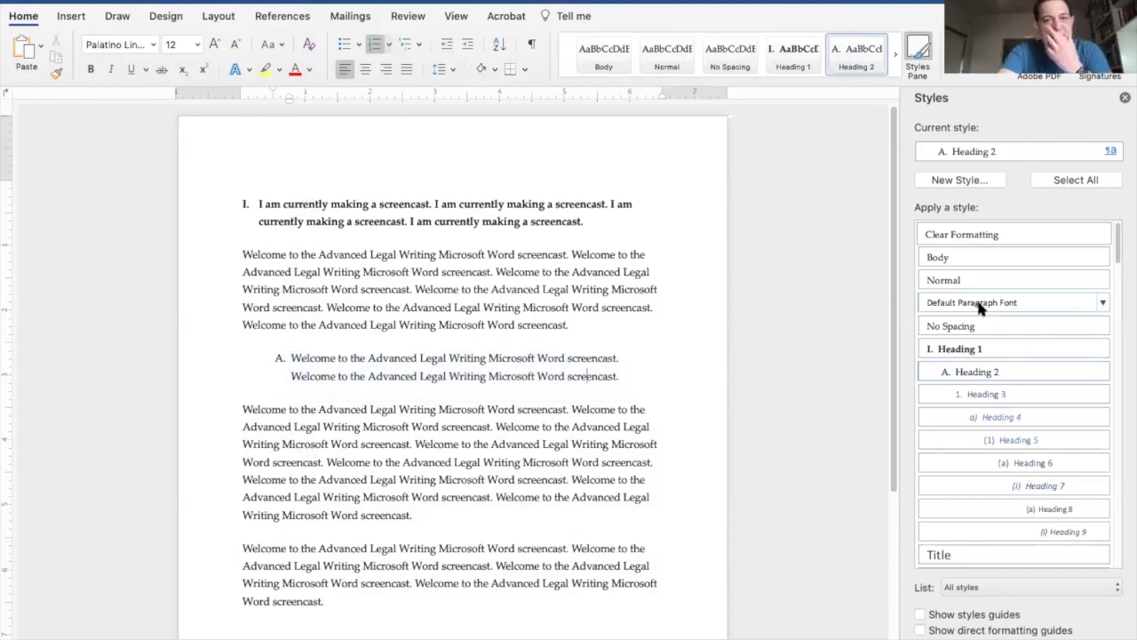
Step: Modify the Heading 2 style to use bold text and accept the change
left_click(1102, 371)
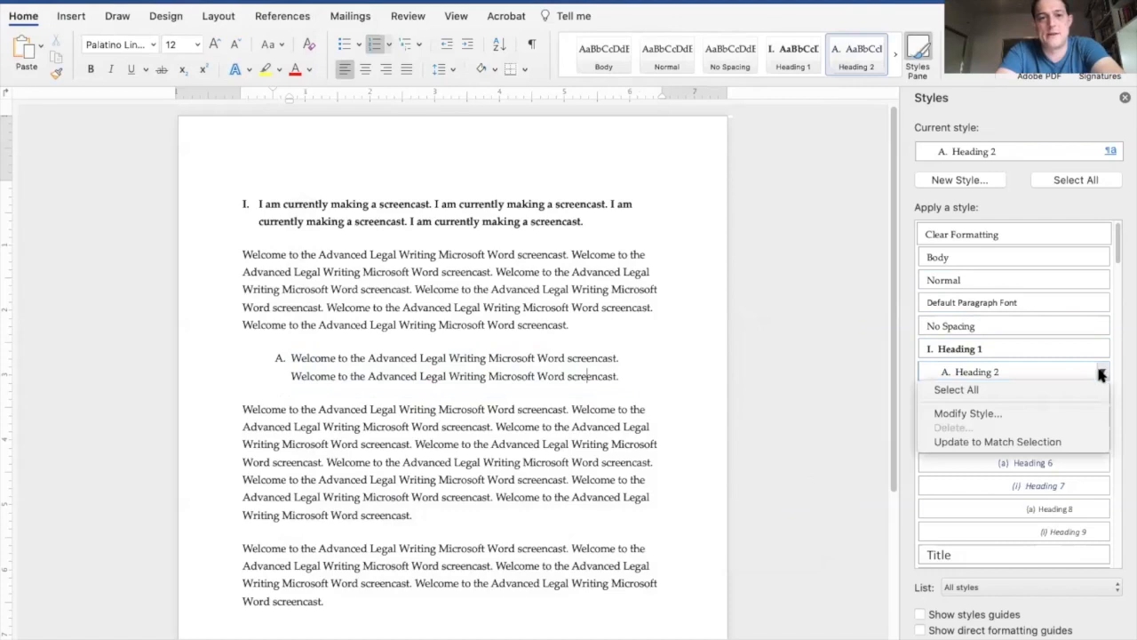
left_click(1075, 414)
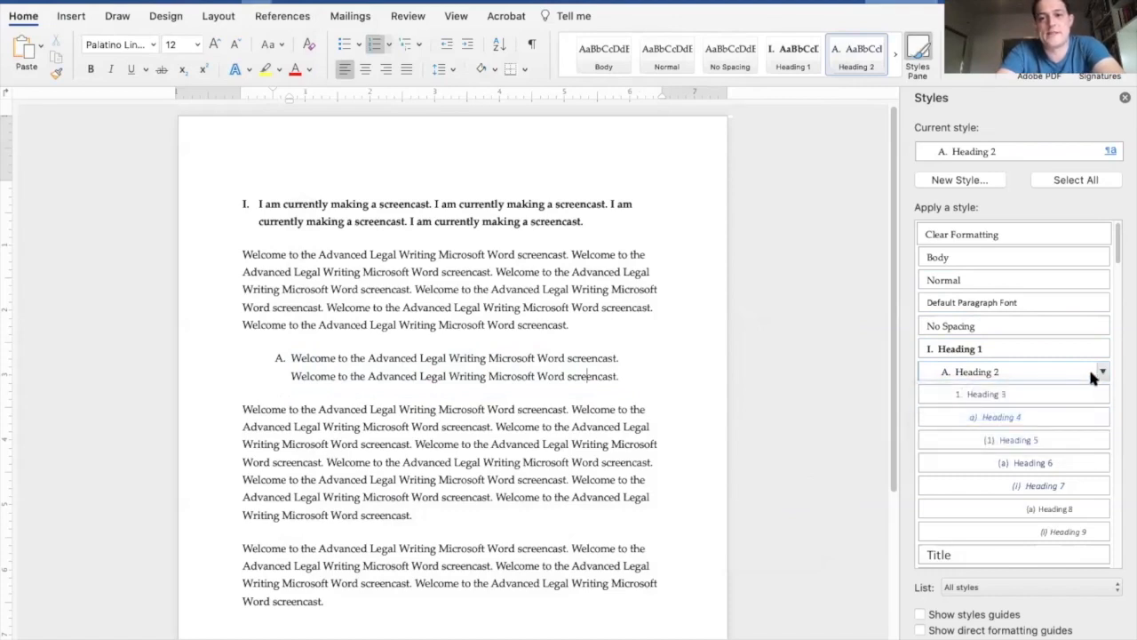
left_click(565, 207)
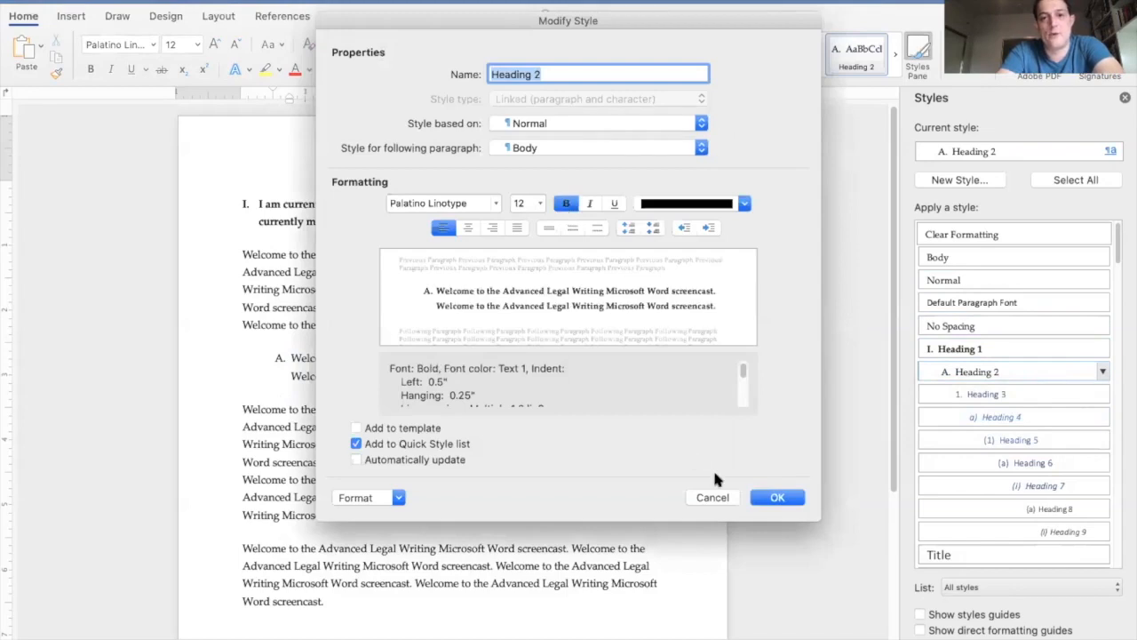
left_click(782, 499)
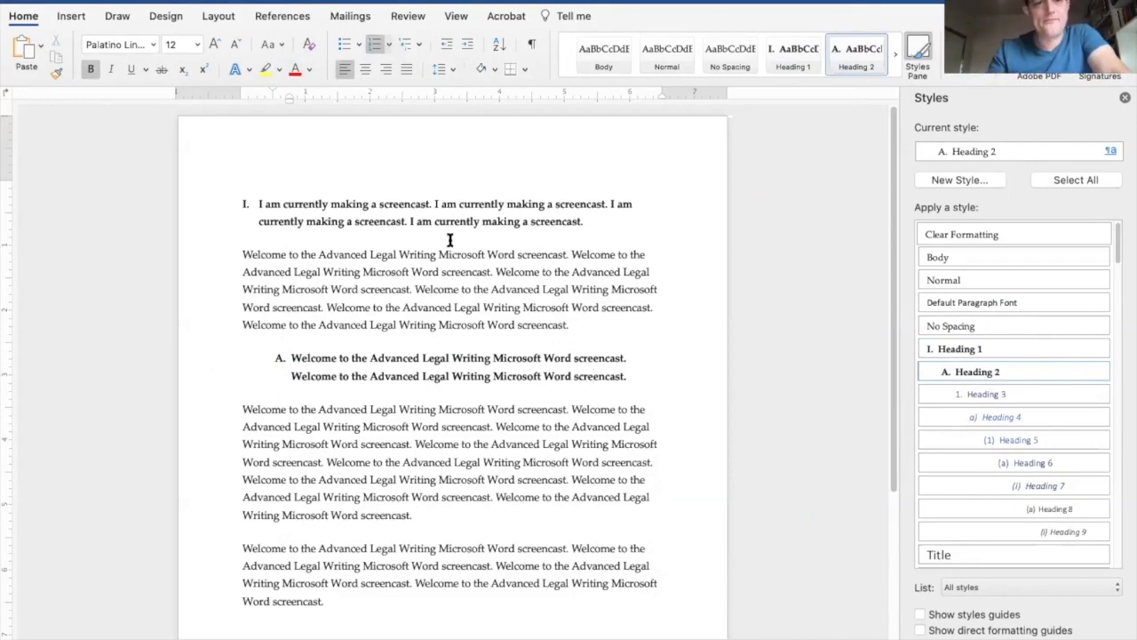
left_click(637, 383)
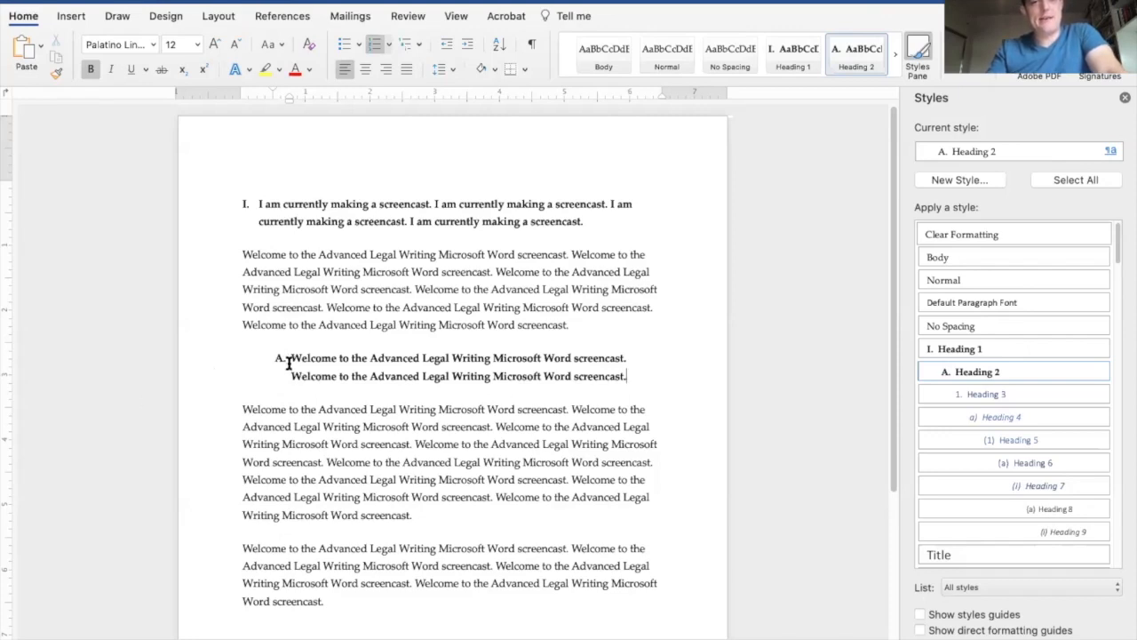
left_click_drag(640, 378, 253, 362)
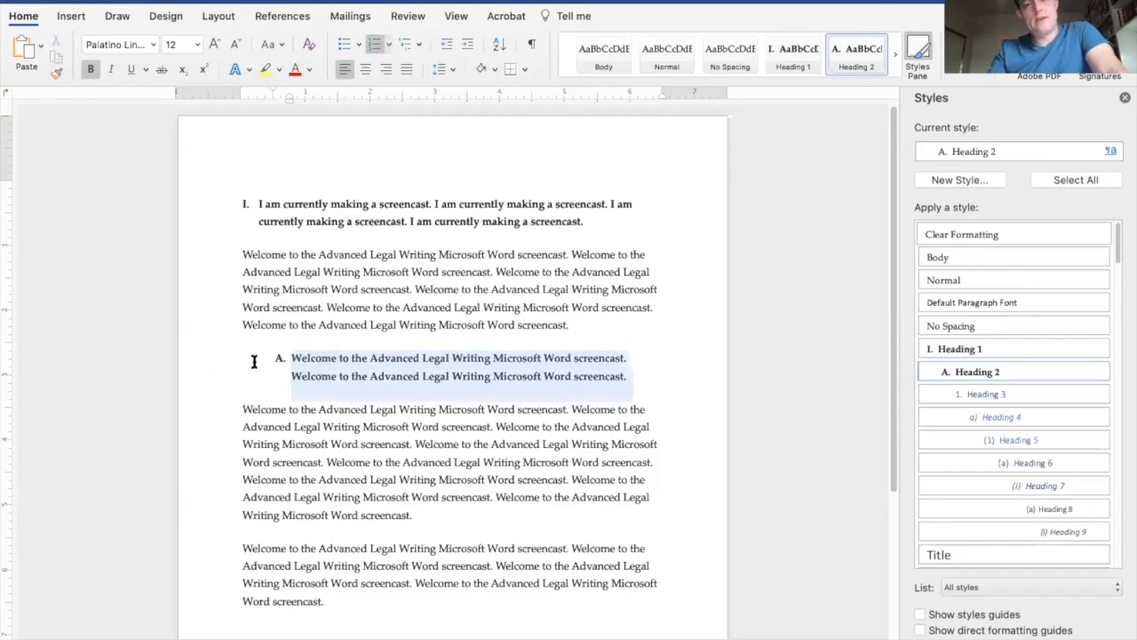
left_click(456, 522)
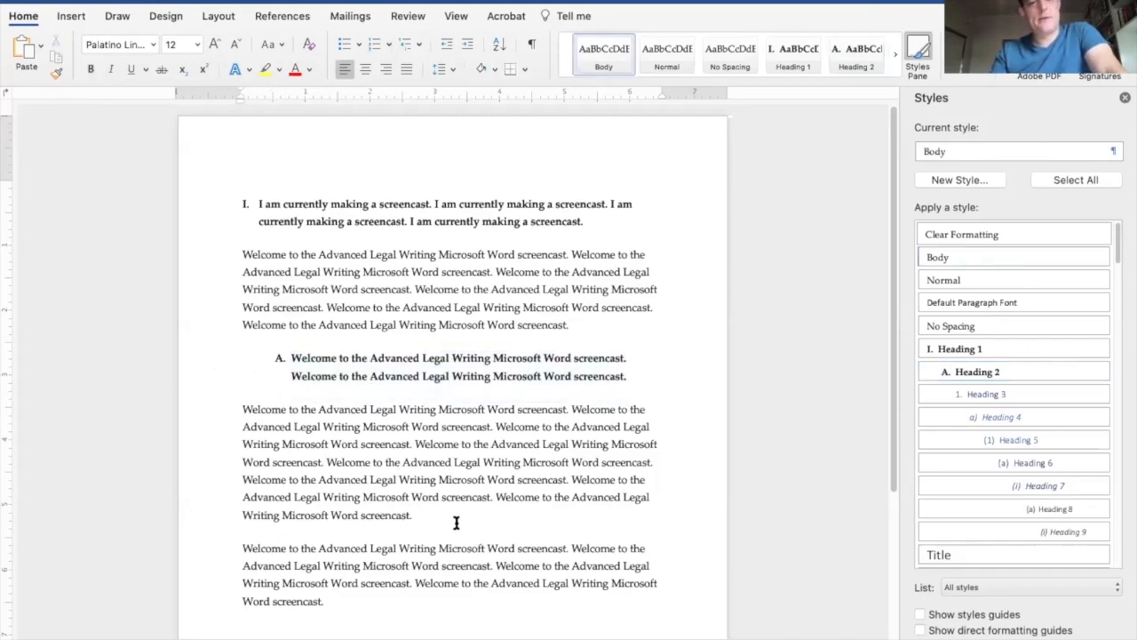
Step: Copy the last two sentences of the paragraph under heading A and paste them as a new paragraph below it
left_click_drag(428, 523, 574, 479)
key("super+c")
left_click(539, 510)
key("Return")
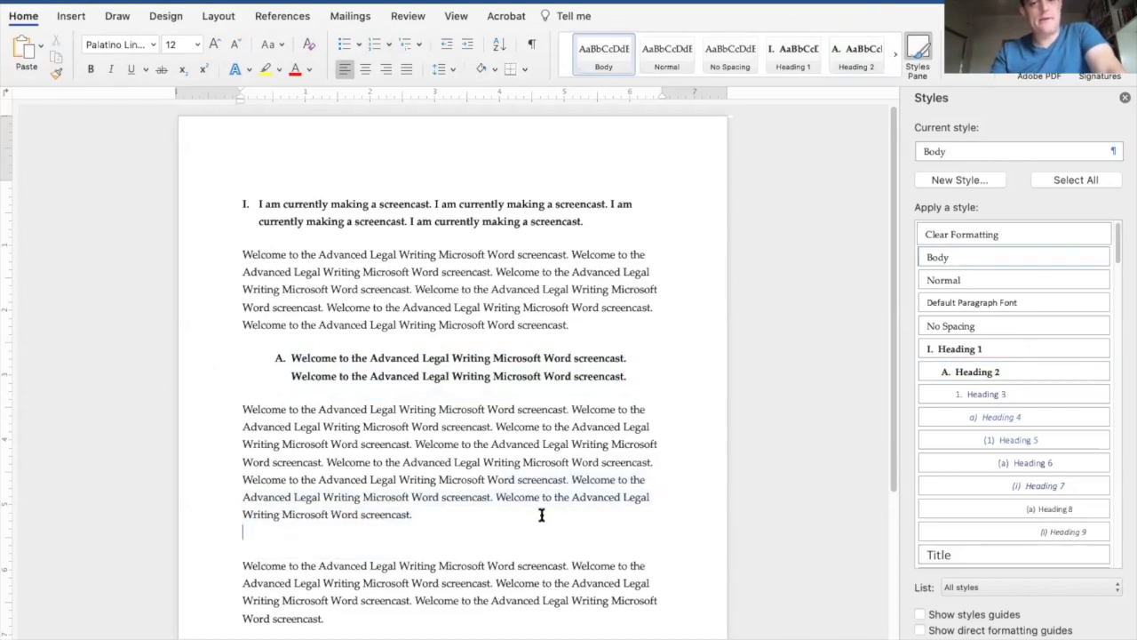
type("T")
key("BackSpace")
key("BackSpace")
key("Return")
key("super+v")
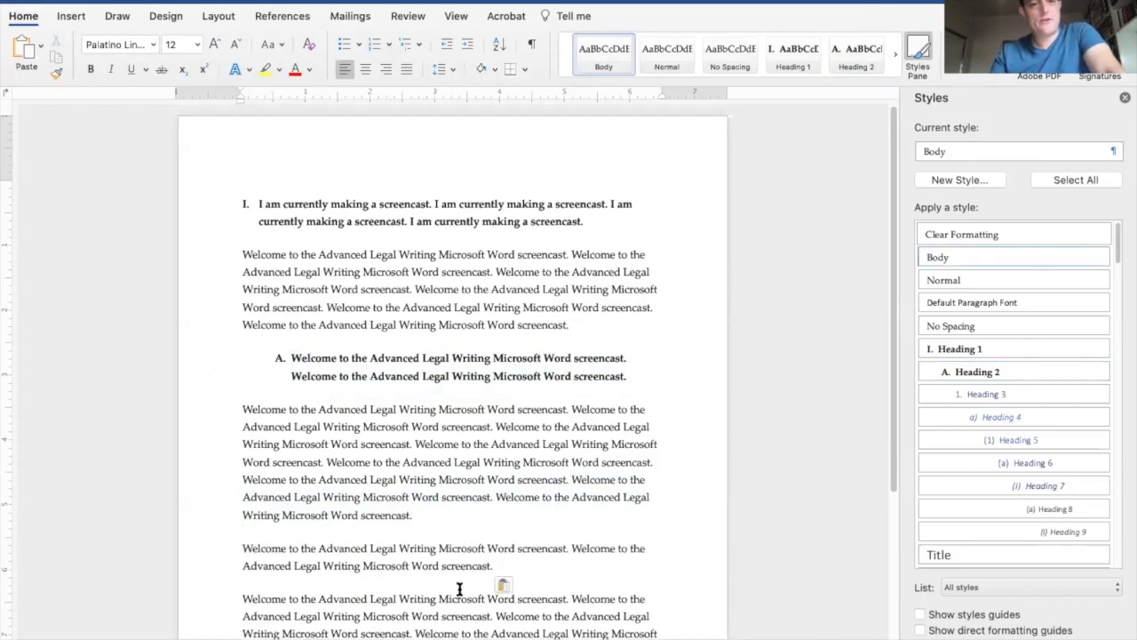
Step: Apply the Heading 3 style to the pasted two-sentence paragraph
left_click_drag(493, 577, 223, 551)
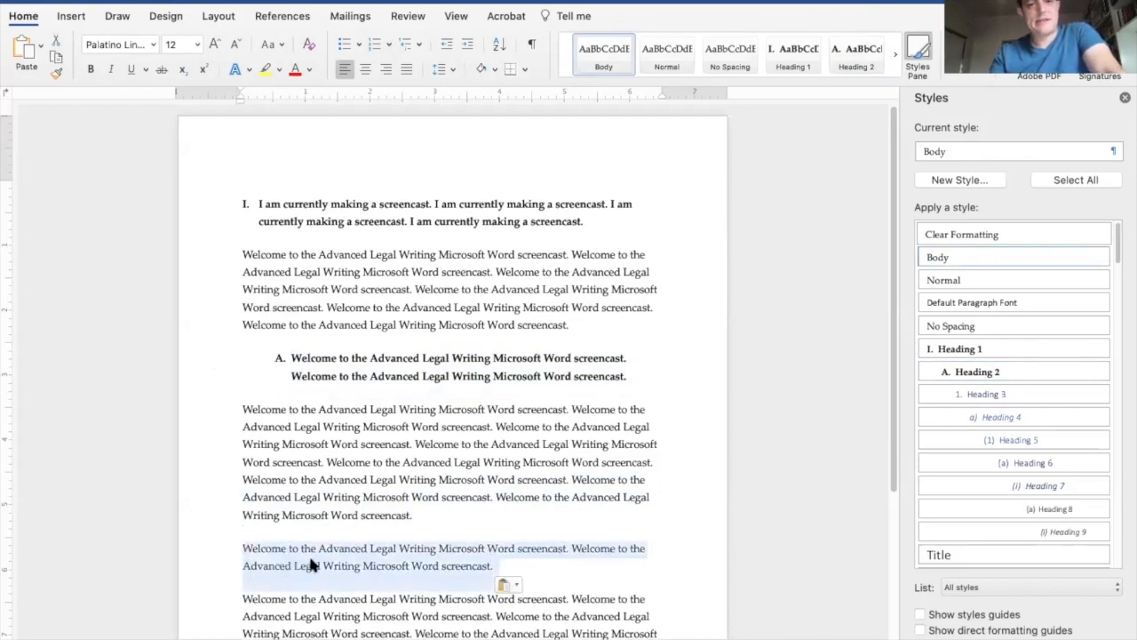
left_click(1026, 393)
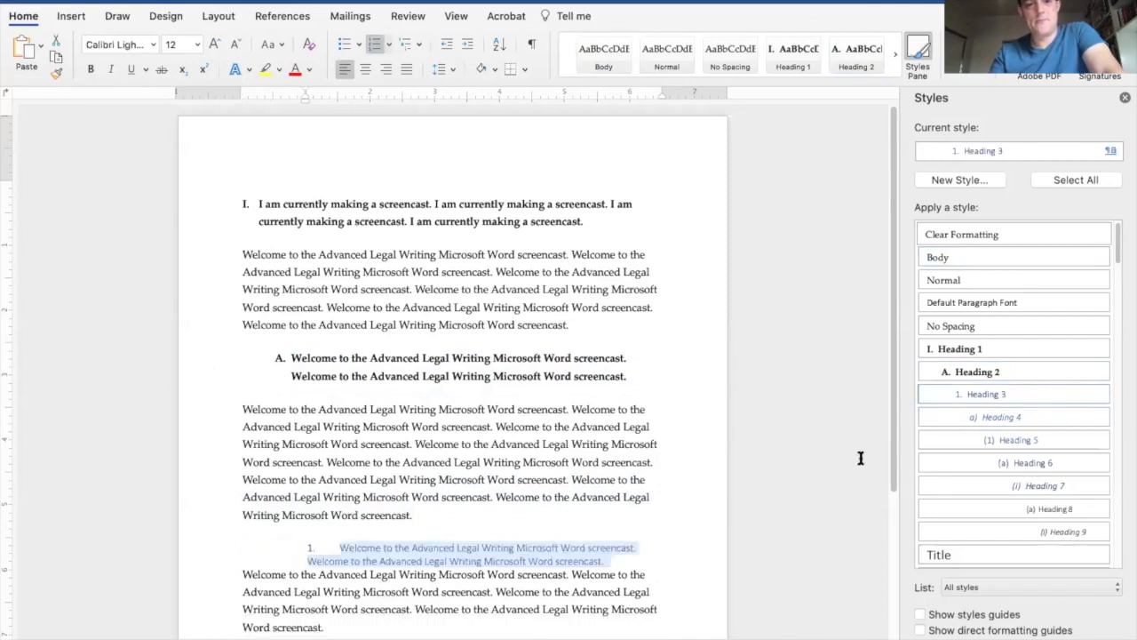
left_click(597, 574)
left_click_drag(564, 557, 330, 546)
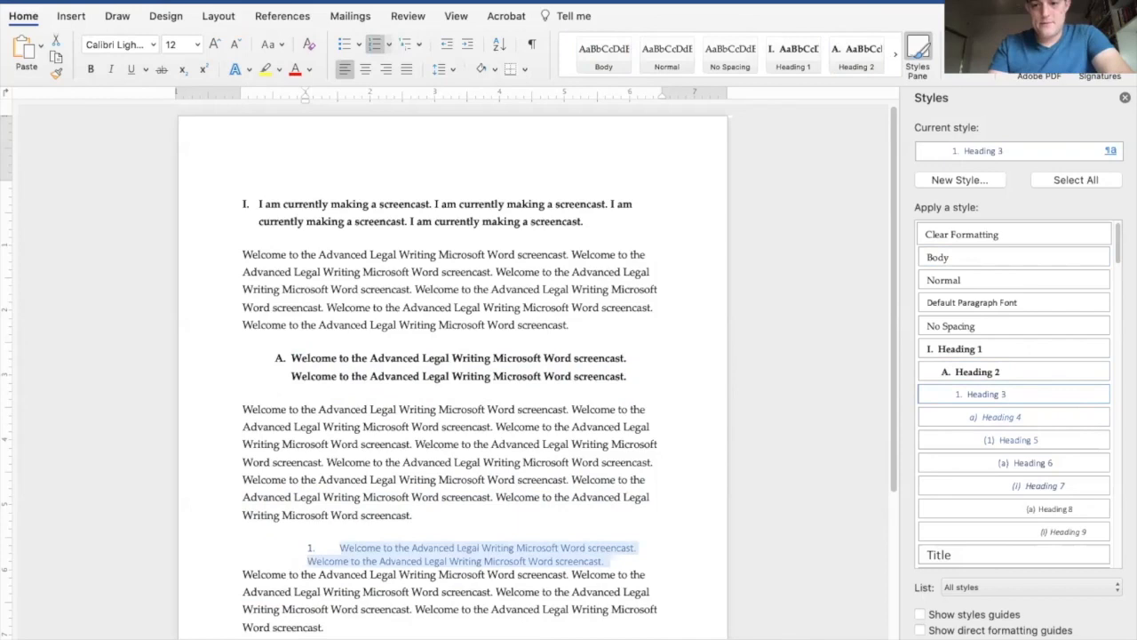
Step: Modify the Heading 3 style to use the Palatino Linotype font
scroll(453, 540, "up", 5)
scroll(452, 540, "down", 2)
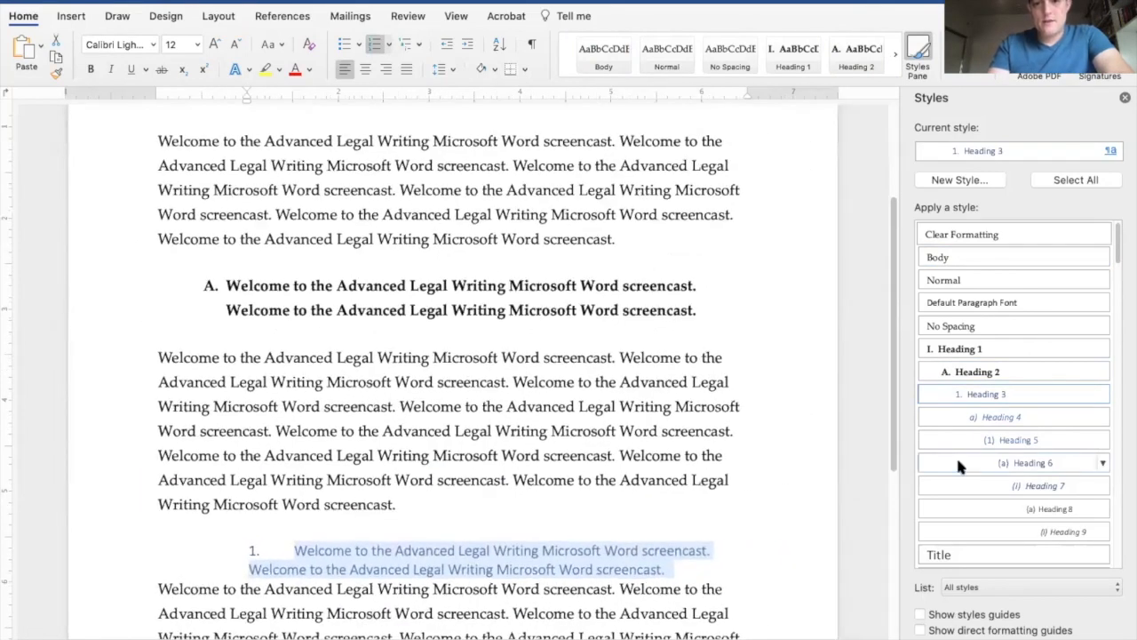
left_click(1103, 395)
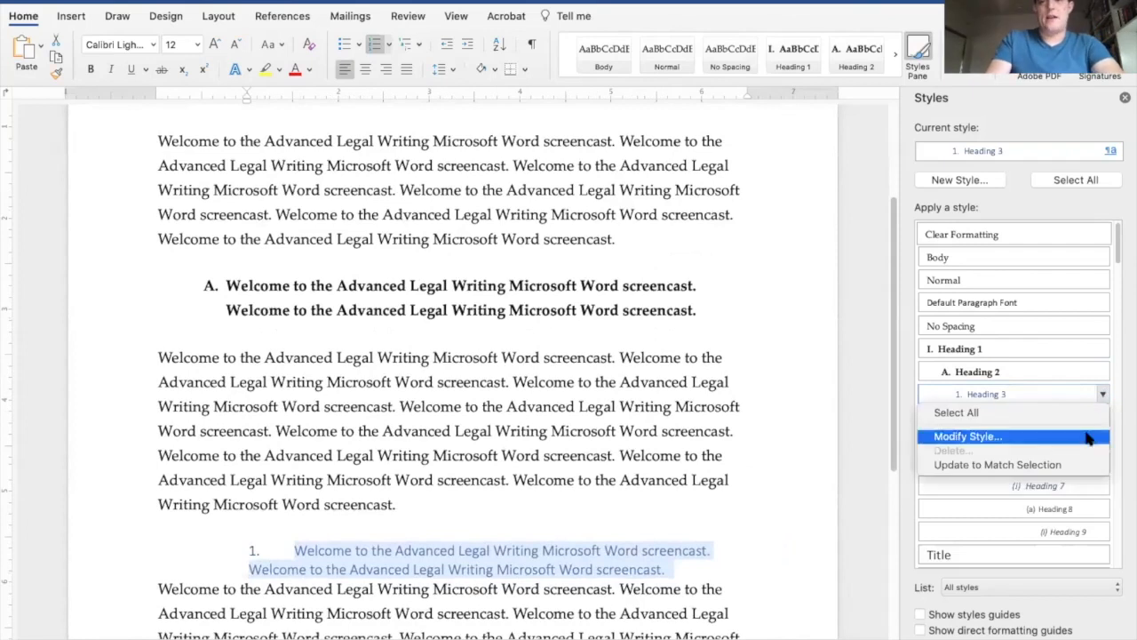
left_click(1084, 431)
triple_click(444, 203)
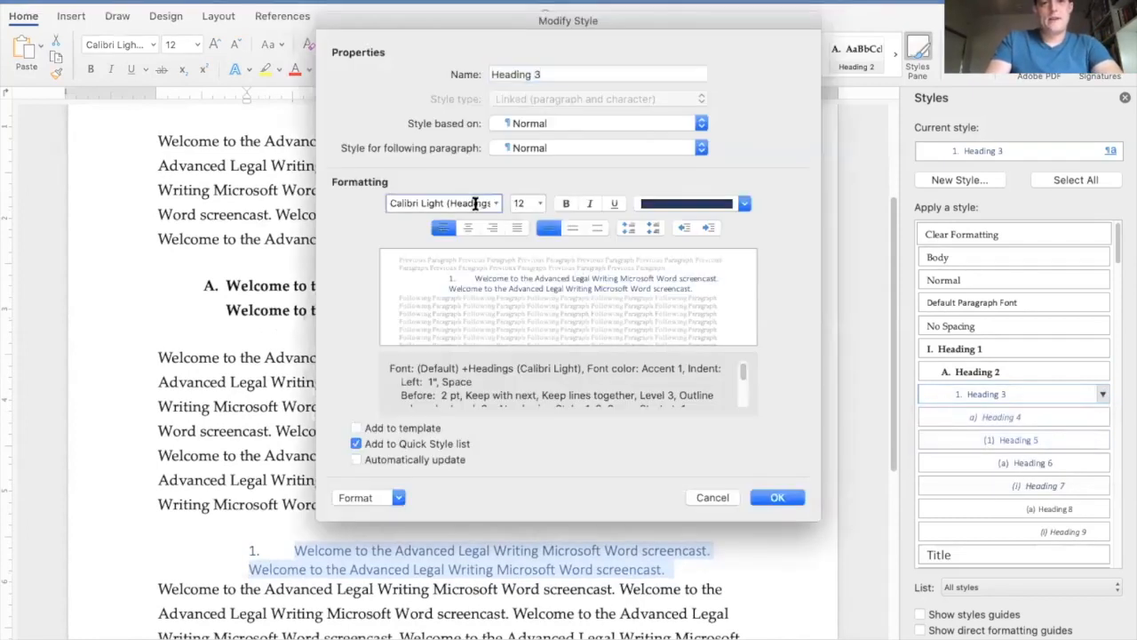
type("Palatino Linotype")
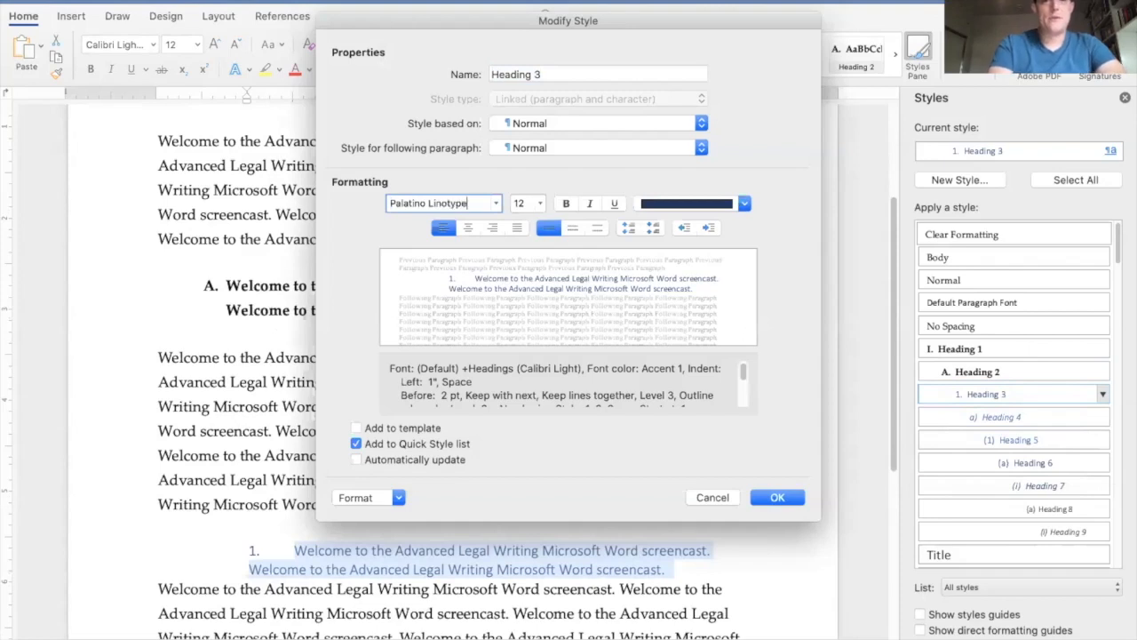
key("Tab")
key("Tab")
Step: Set the Heading 3 font color to the black theme color and add the style to the template
left_click(723, 205)
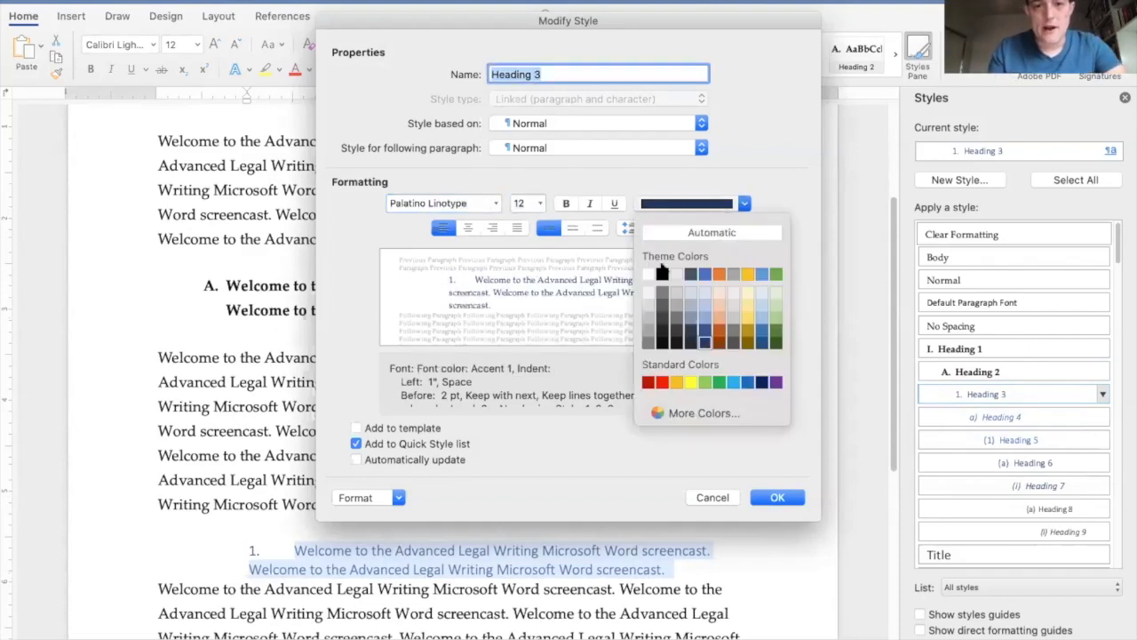
left_click(662, 273)
left_click(430, 430)
Step: Give the Heading 3 style a hanging indent of 0.25" in its paragraph settings
left_click(399, 498)
left_click(397, 530)
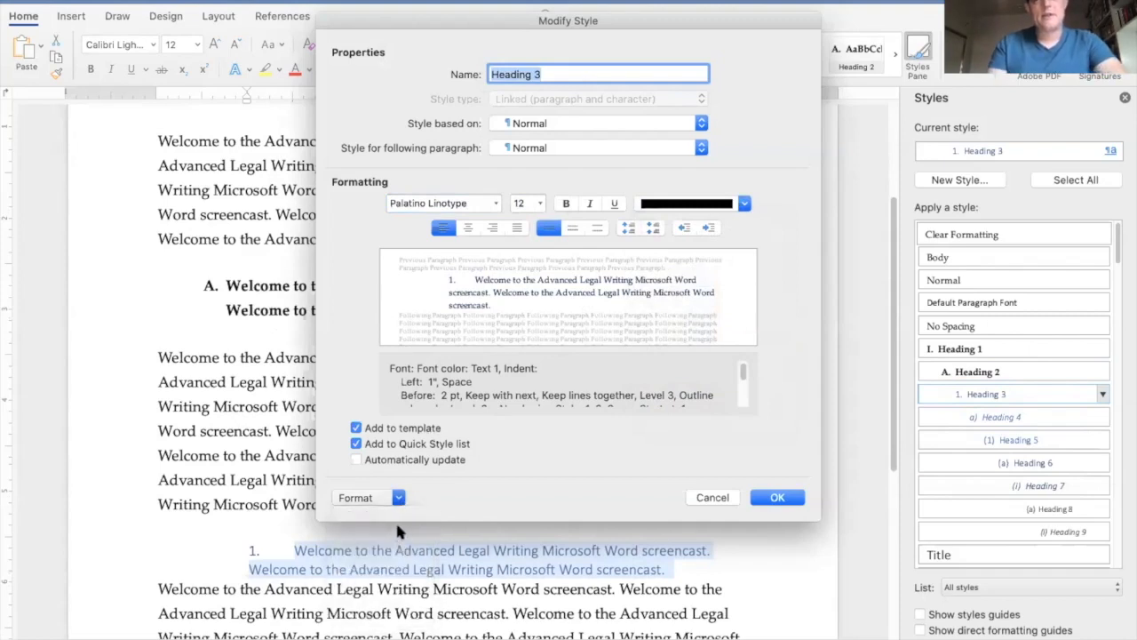
left_click(613, 213)
left_click(633, 242)
left_click(698, 211)
type("25\"")
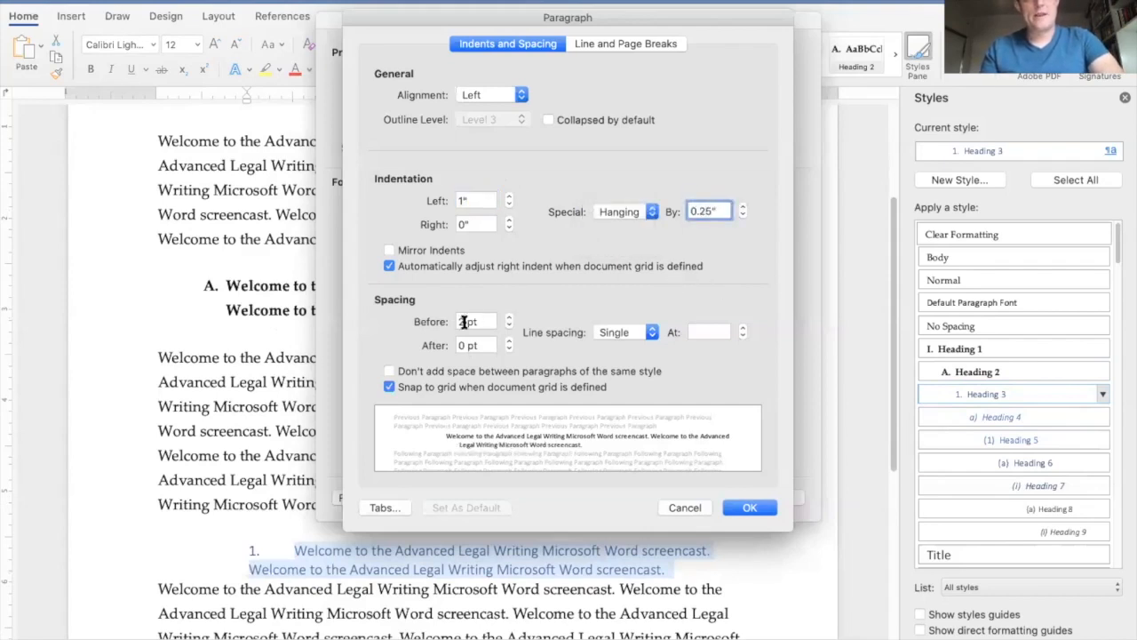
Step: Set the Heading 3 style's paragraph spacing to 18 pt before and 18 pt after
double_click(463, 321)
type("18")
key("Tab")
left_click(459, 345)
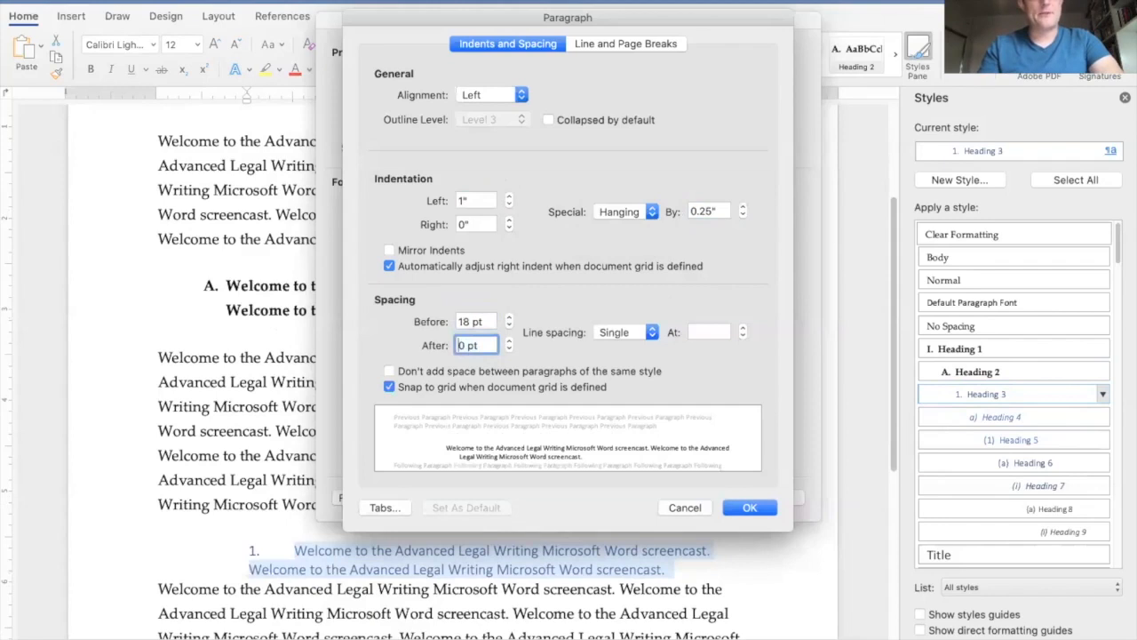
key("Delete")
type("18")
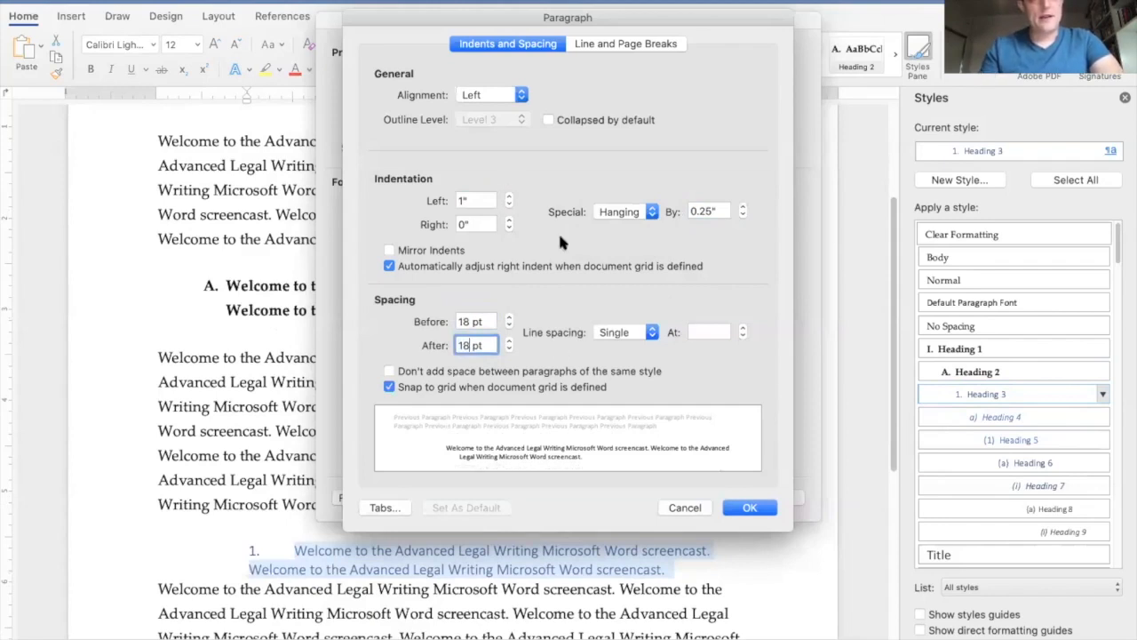
Step: Set the Heading 3 style's line spacing to Multiple at 1.2 and apply the style changes
left_click(626, 332)
left_click(622, 416)
left_click(712, 332)
type("1.2")
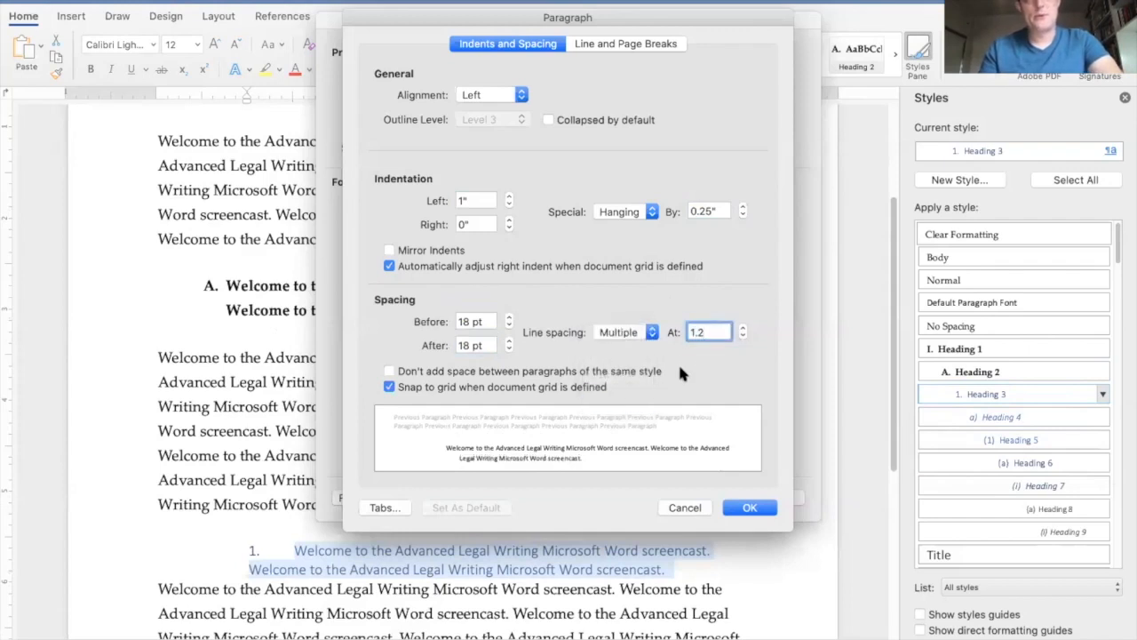
left_click(633, 47)
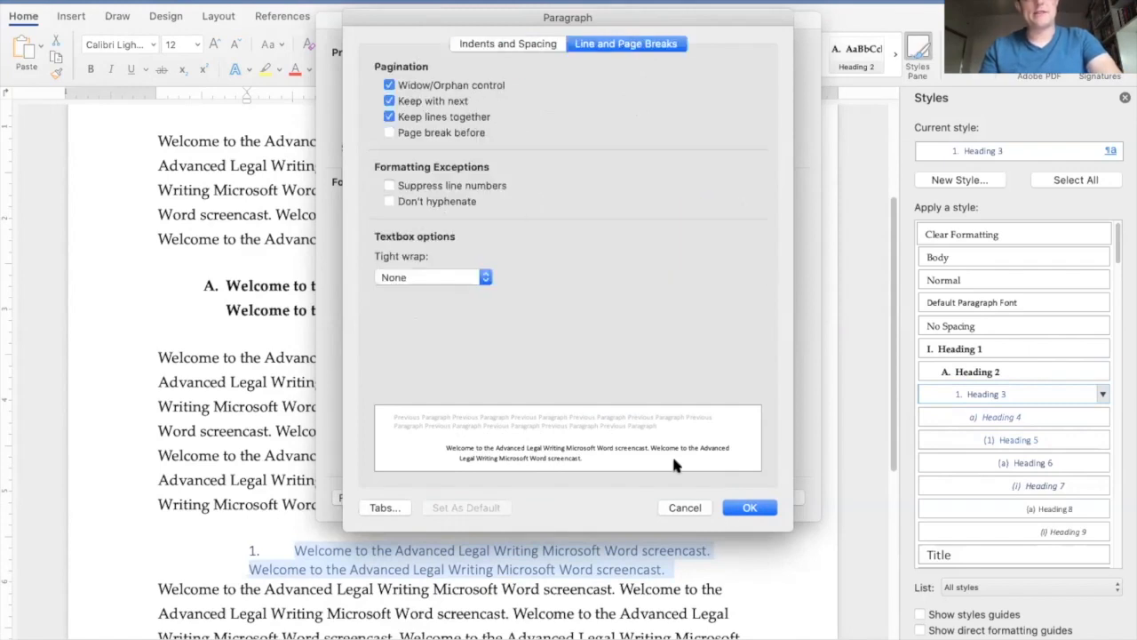
left_click(750, 507)
left_click(772, 499)
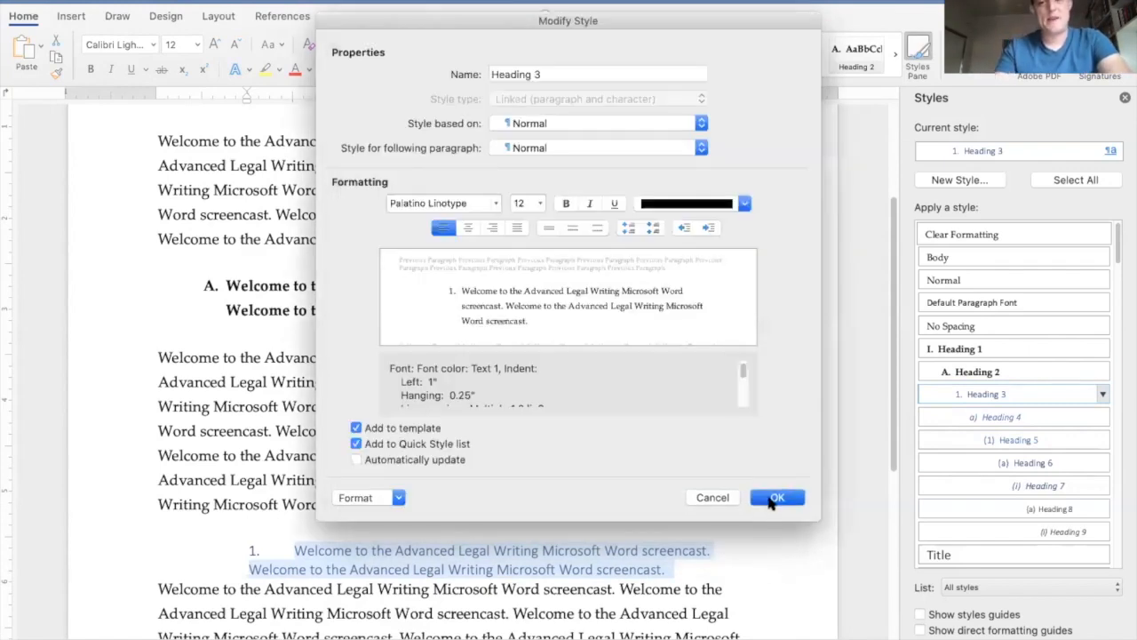
left_click(655, 576)
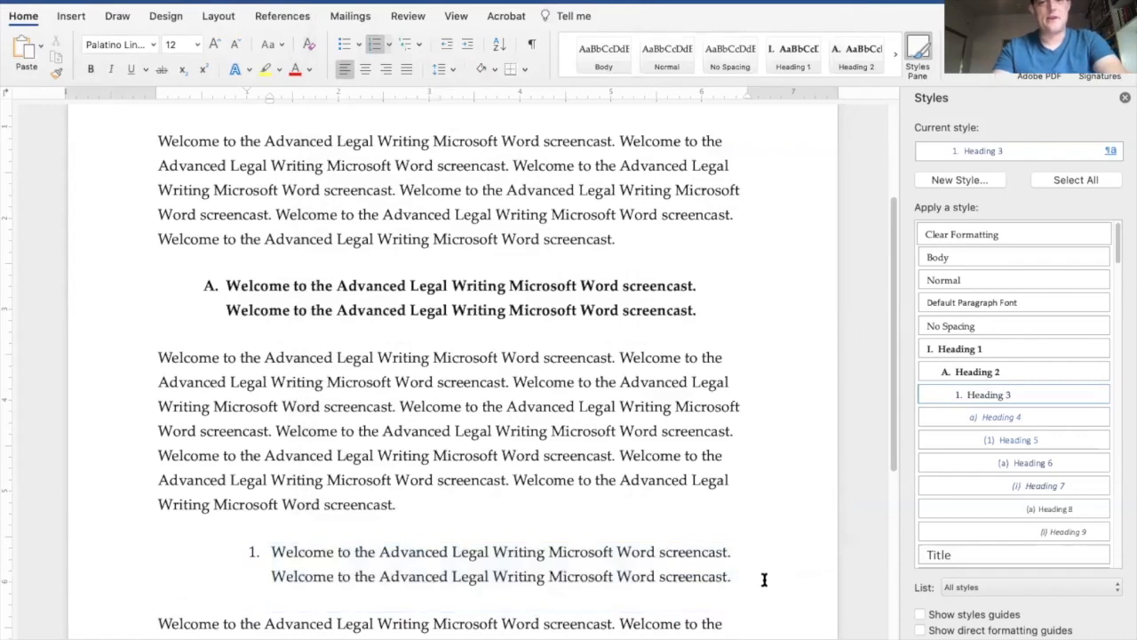
Step: Move the left indent of the numbered Heading 3 paragraph to 1" on the ruler
scroll(178, 551, "down", 3)
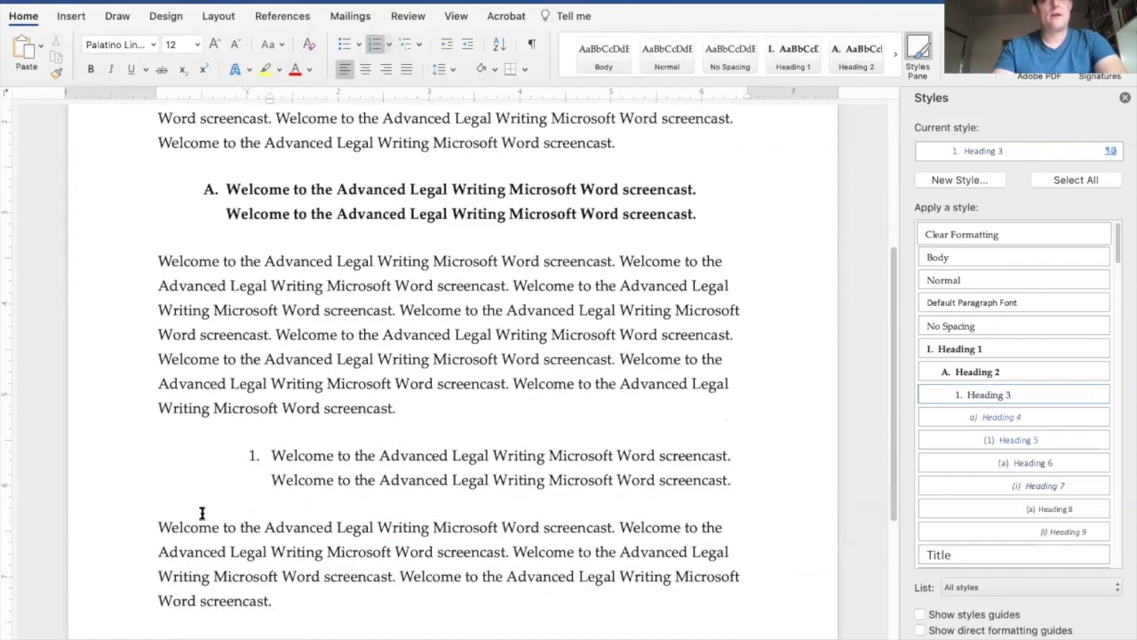
left_click(311, 457)
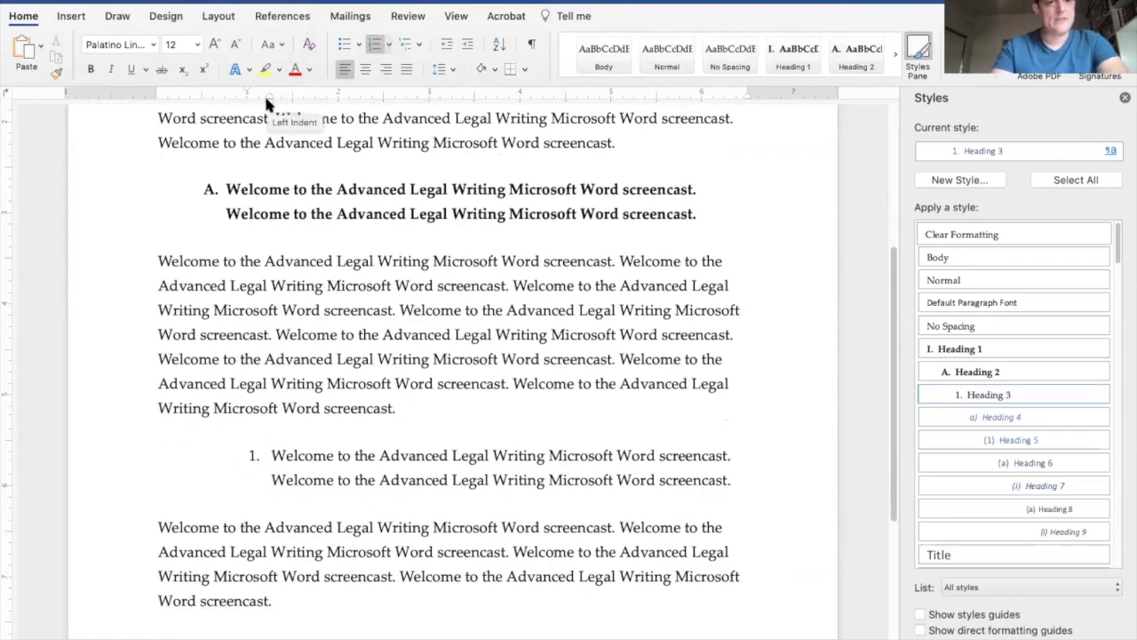
left_click_drag(265, 100, 268, 101)
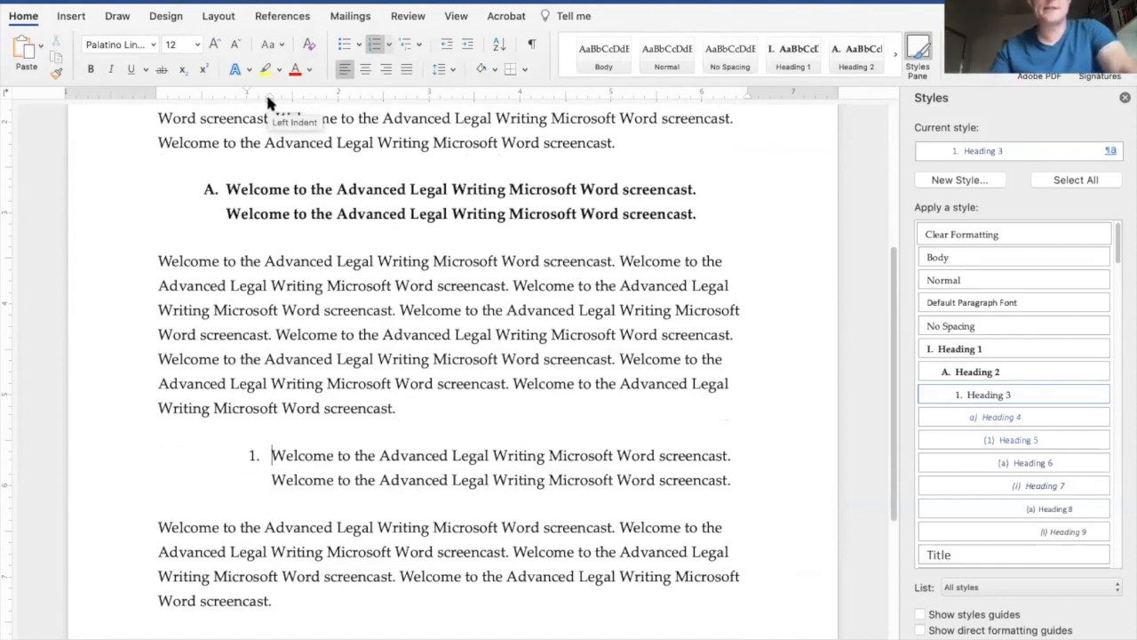
left_click_drag(268, 100, 249, 101)
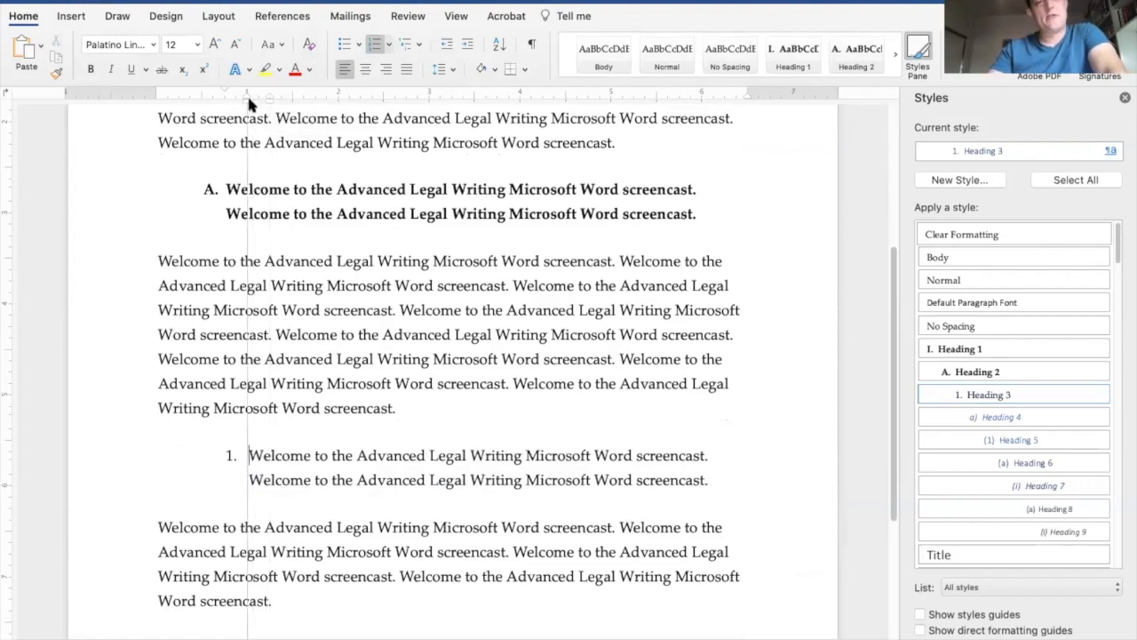
left_click_drag(248, 101, 249, 101)
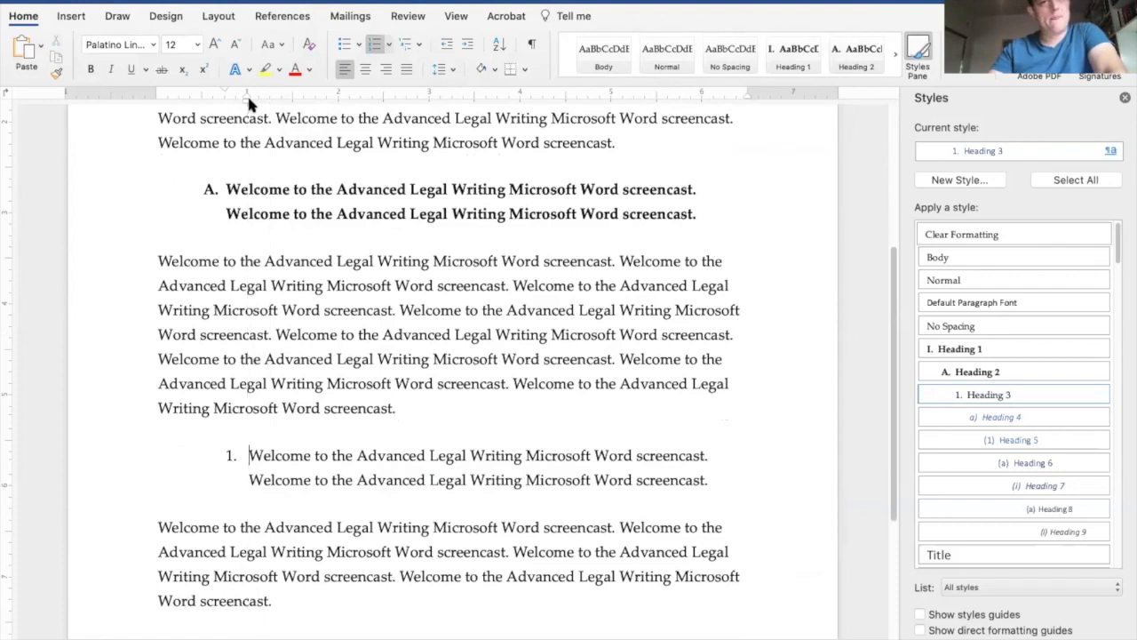
Step: Move the left indent of the lettered Heading 2 paragraph to 0.5" on the ruler
scroll(255, 178, "up", 5)
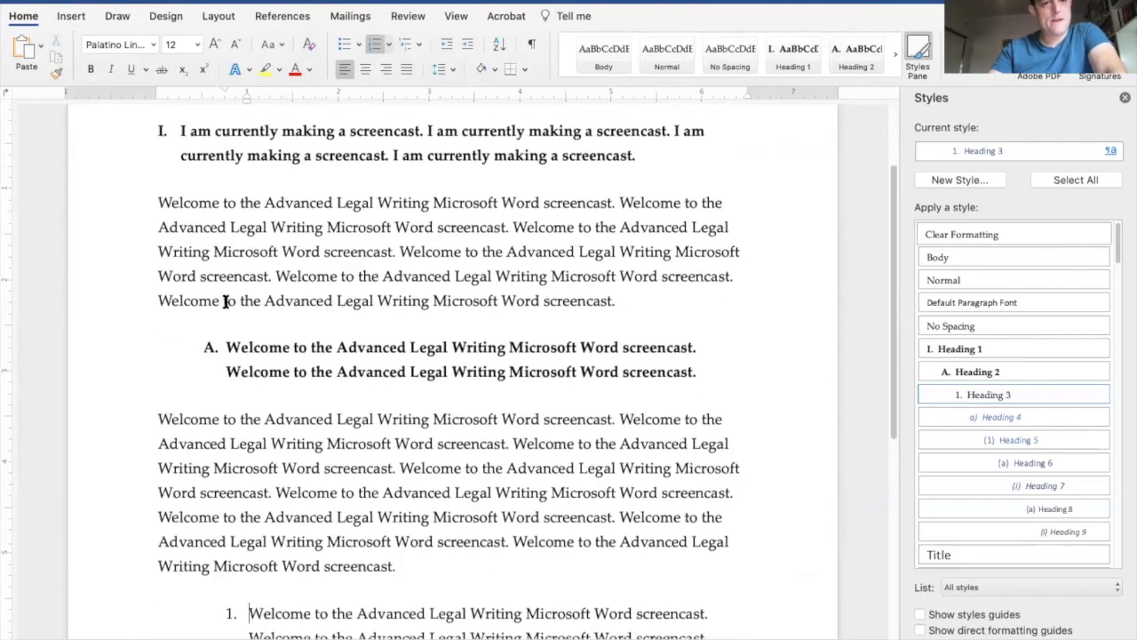
scroll(228, 299, "down", 1)
left_click(224, 312)
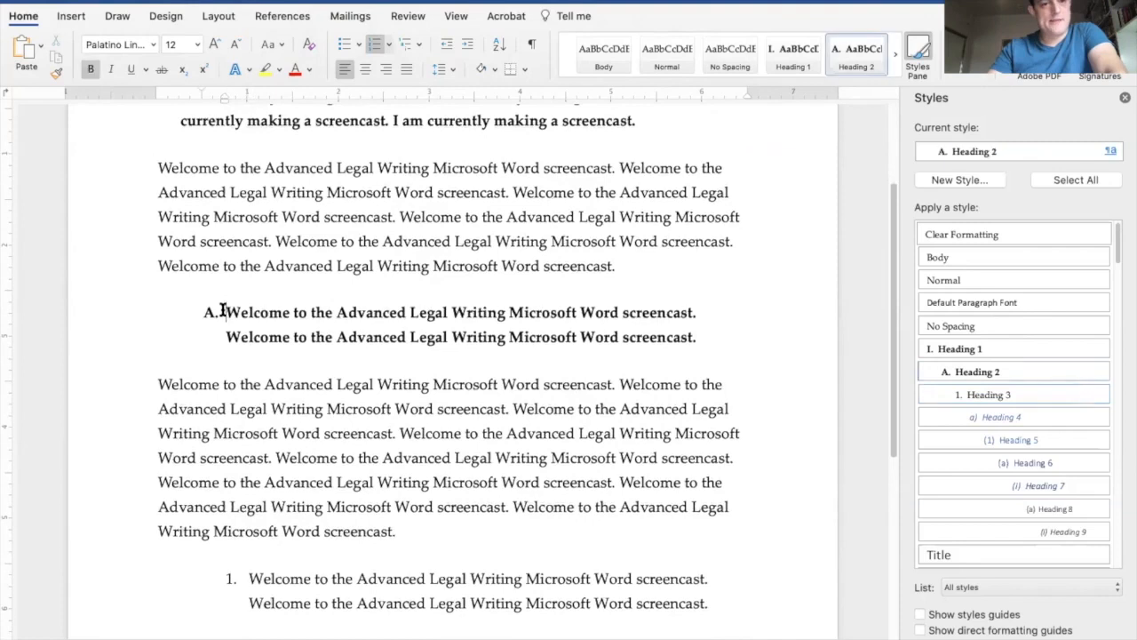
scroll(240, 178, "up", 1)
left_click_drag(225, 96, 201, 97)
scroll(275, 186, "up", 2)
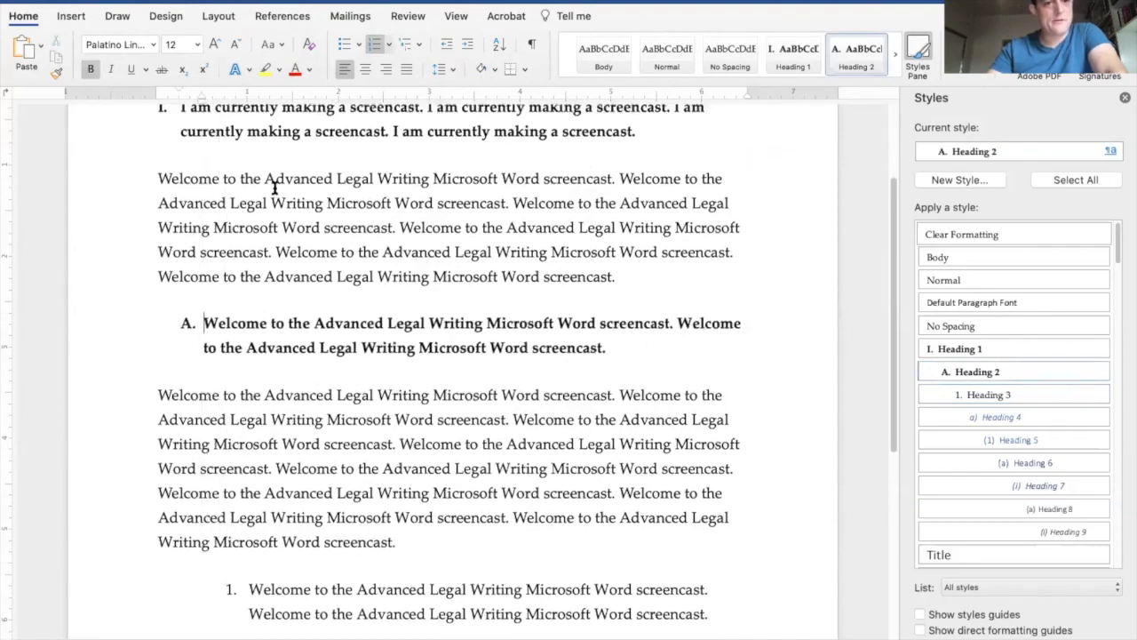
Step: Move the numbered Heading 3 paragraph's left indent to 0.75" and compare the indentation of the three heading levels
scroll(276, 190, "down", 3)
scroll(276, 192, "down", 1)
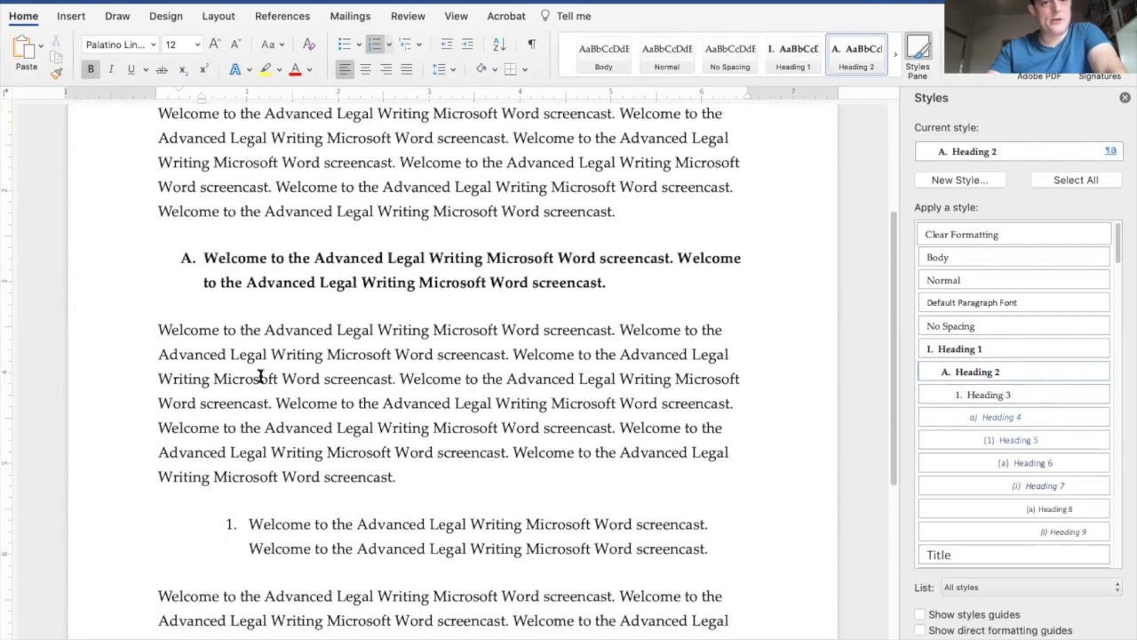
left_click(251, 525)
left_click_drag(247, 98, 219, 91)
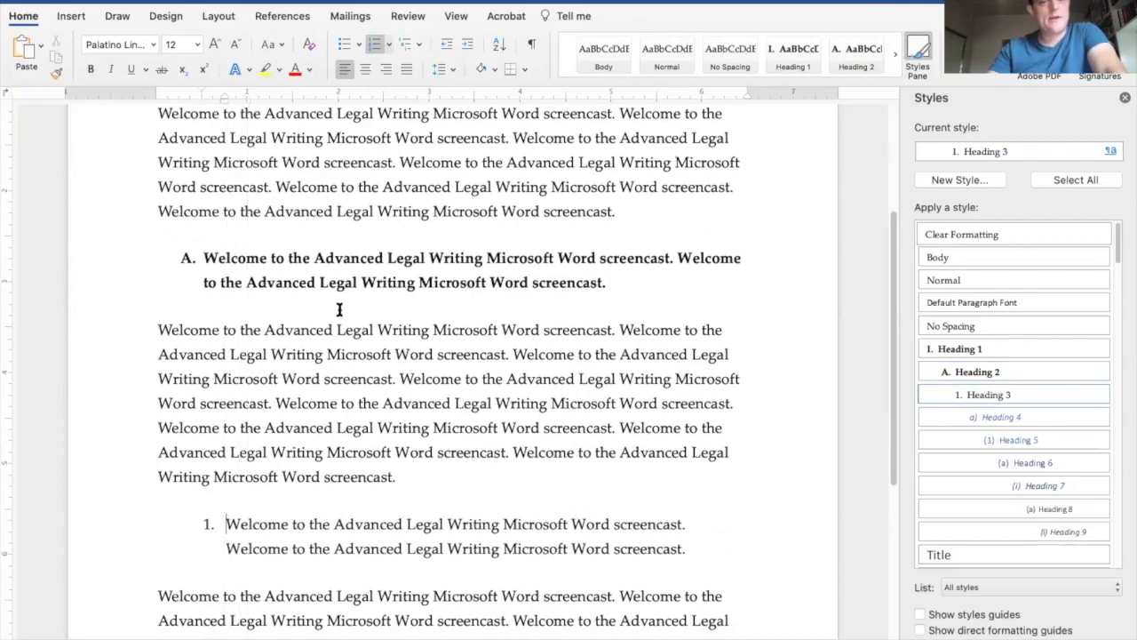
scroll(338, 308, "up", 4)
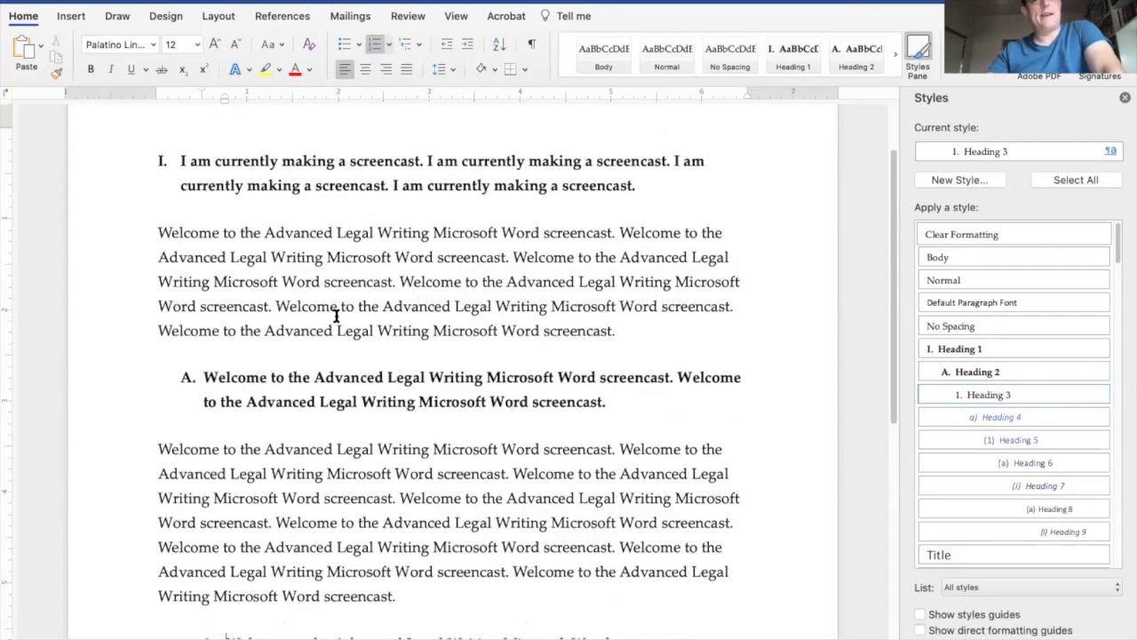
scroll(339, 315, "down", 2)
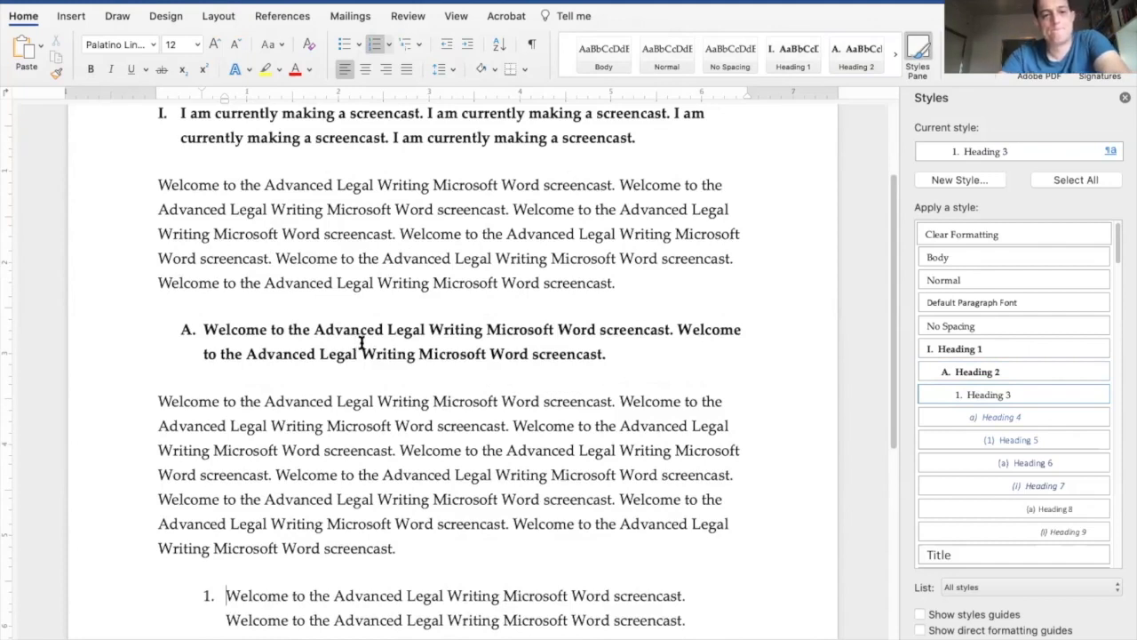
Step: Undo the manual ruler indent changes on the Heading 2 and Heading 3 paragraphs
key("Tab")
key("super+z")
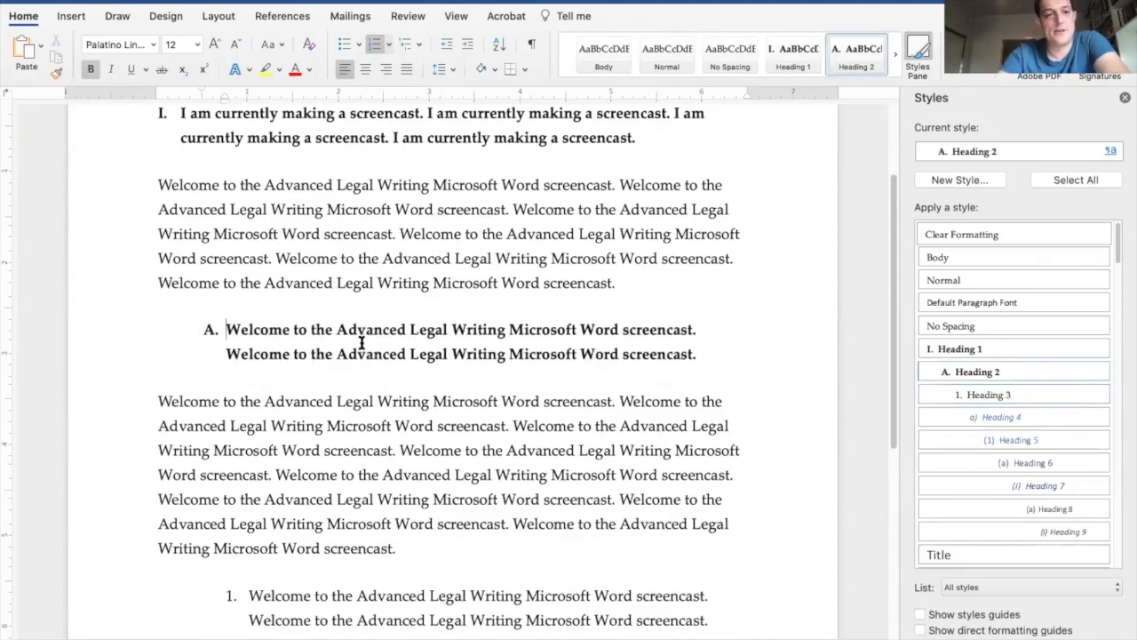
key("super+y")
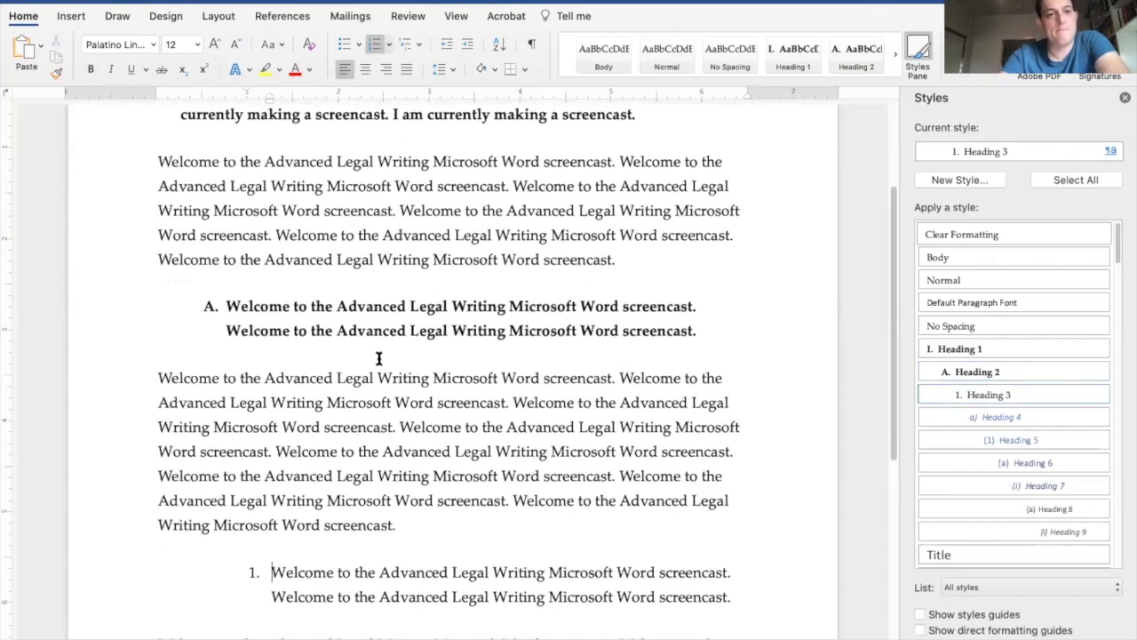
scroll(376, 359, "up", 3)
scroll(377, 359, "down", 2)
scroll(376, 373, "down", 2)
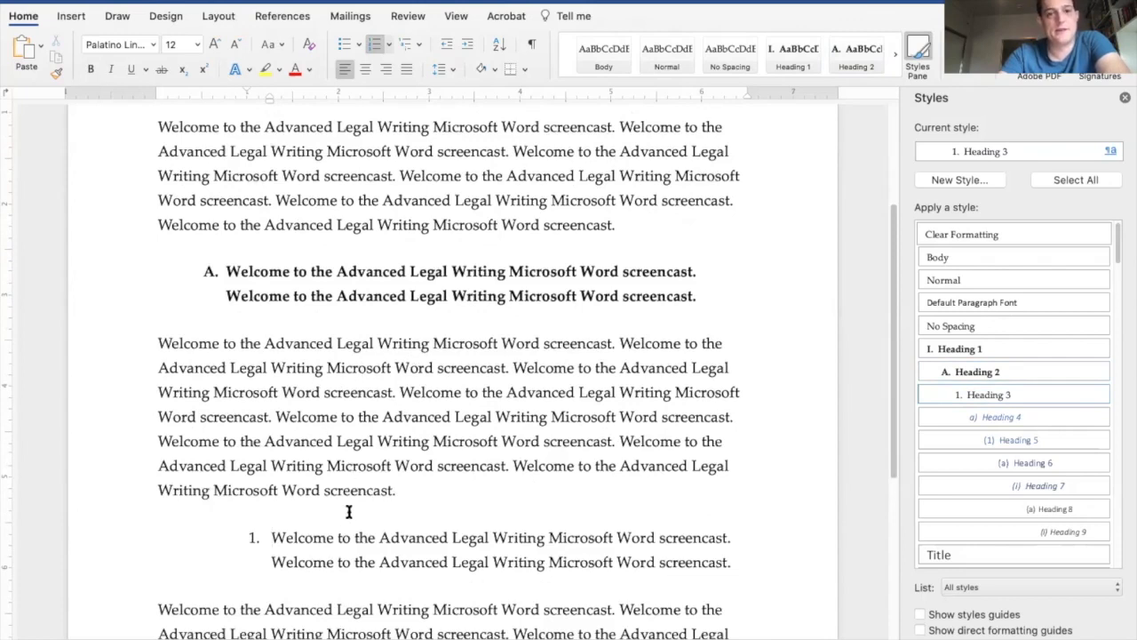
scroll(348, 508, "down", 4)
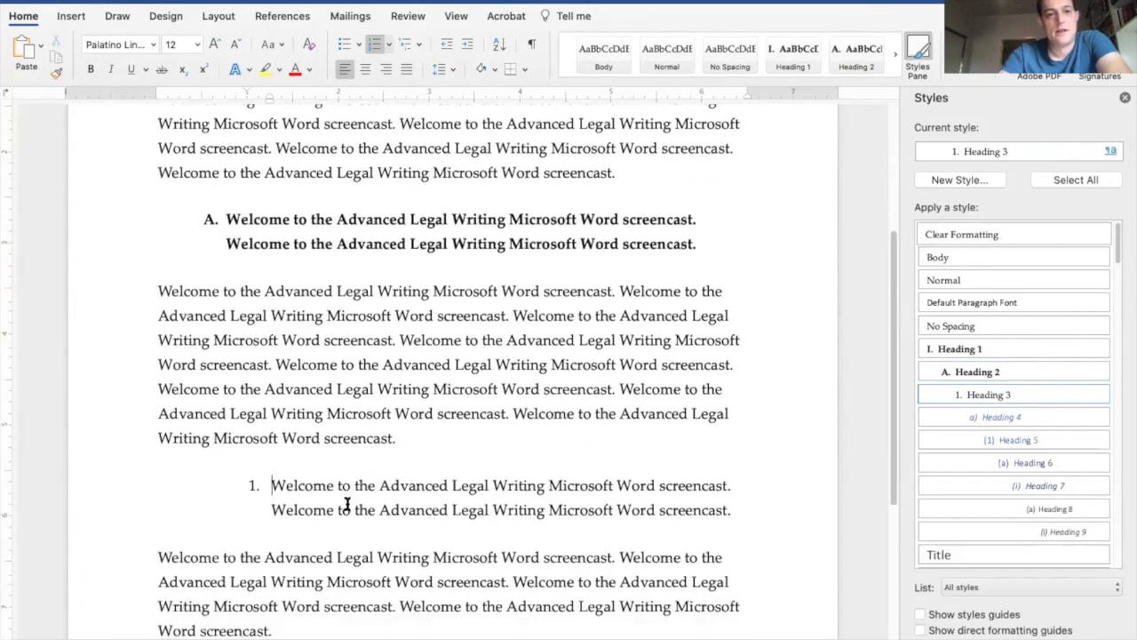
Step: Start saving the document and examine the available file formats, including Word Template (.dotx), without saving
mouse_move(1103, 423)
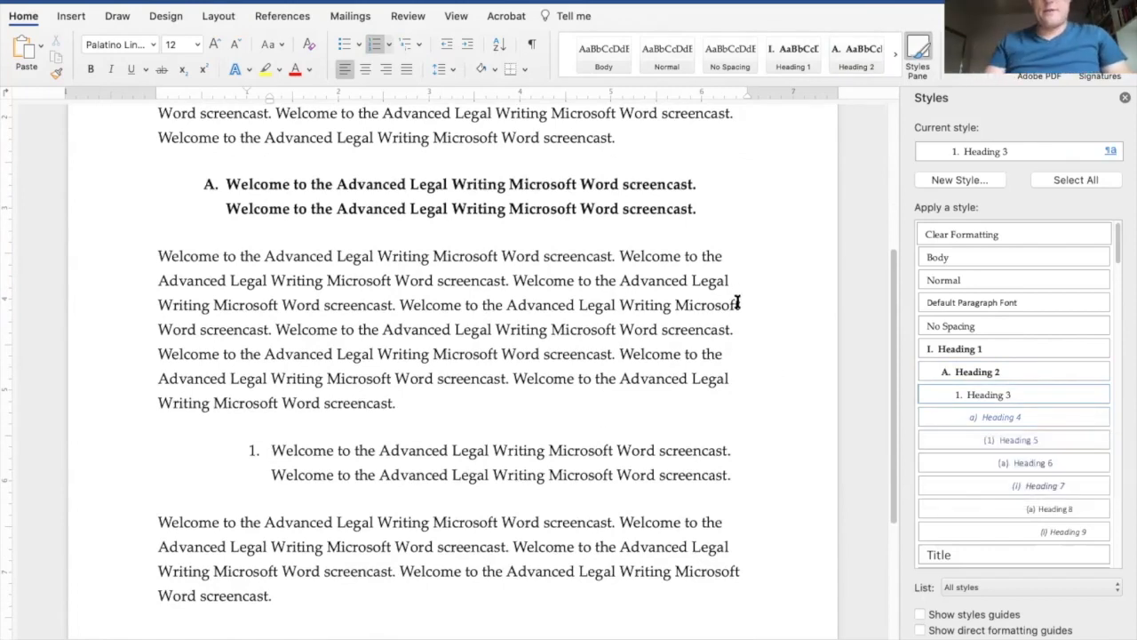
scroll(720, 305, "up", 2)
scroll(622, 359, "up", 7)
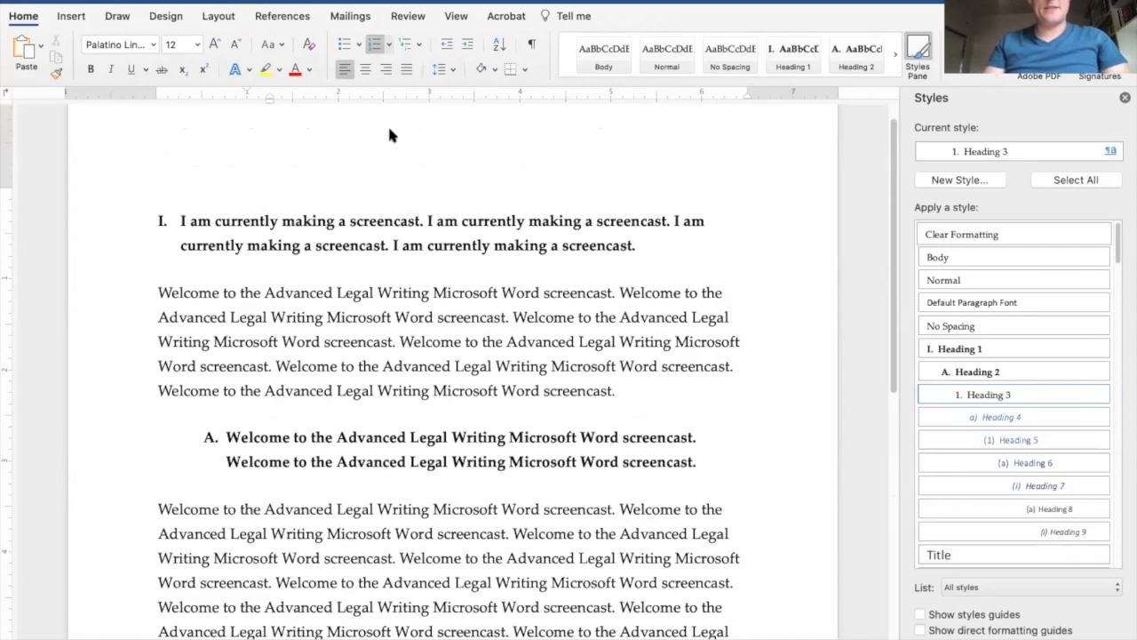
key("super+s")
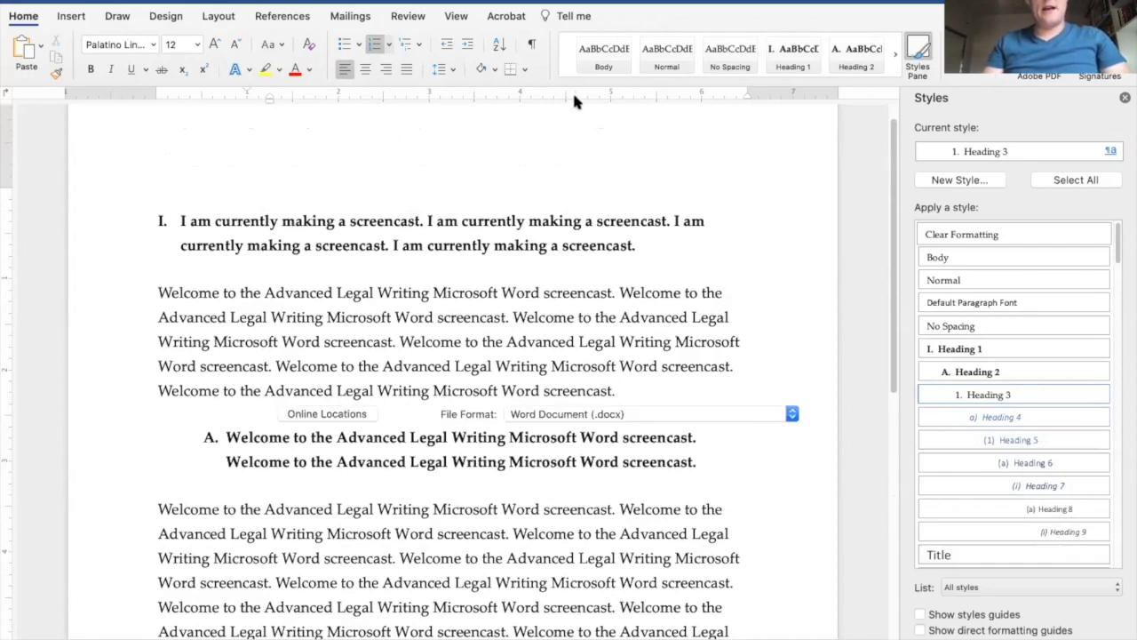
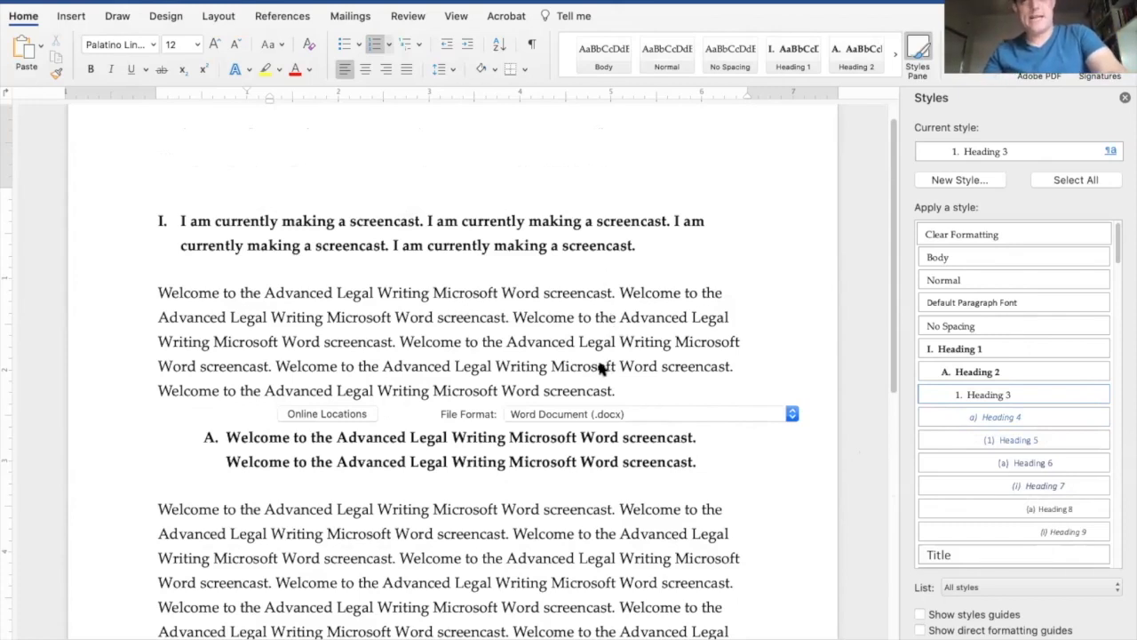
left_click(581, 411)
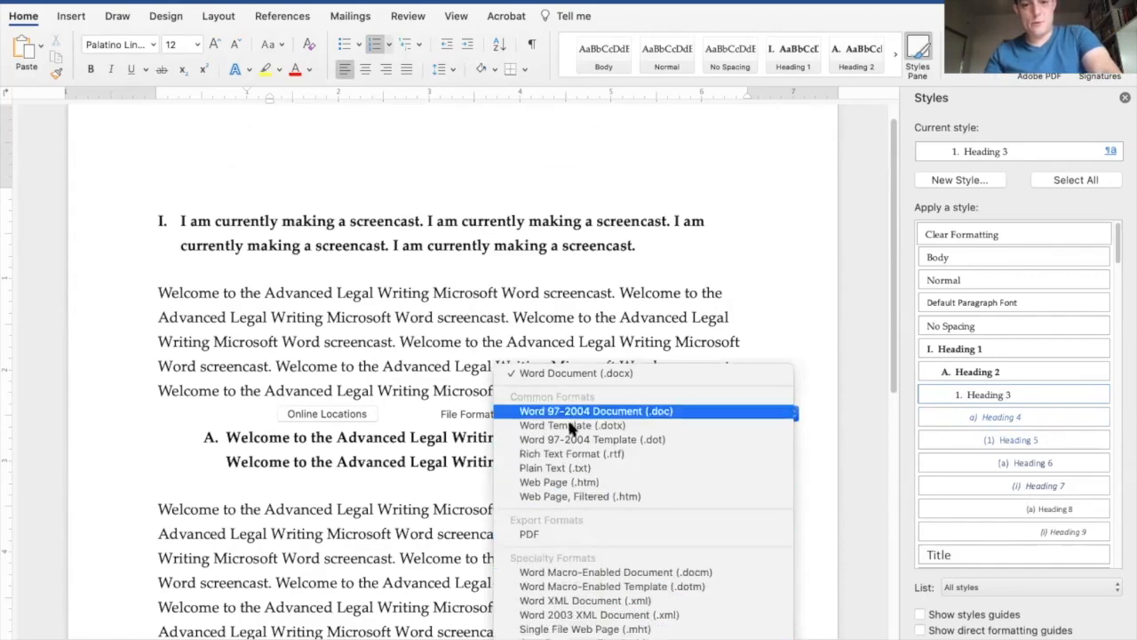
left_click(409, 433)
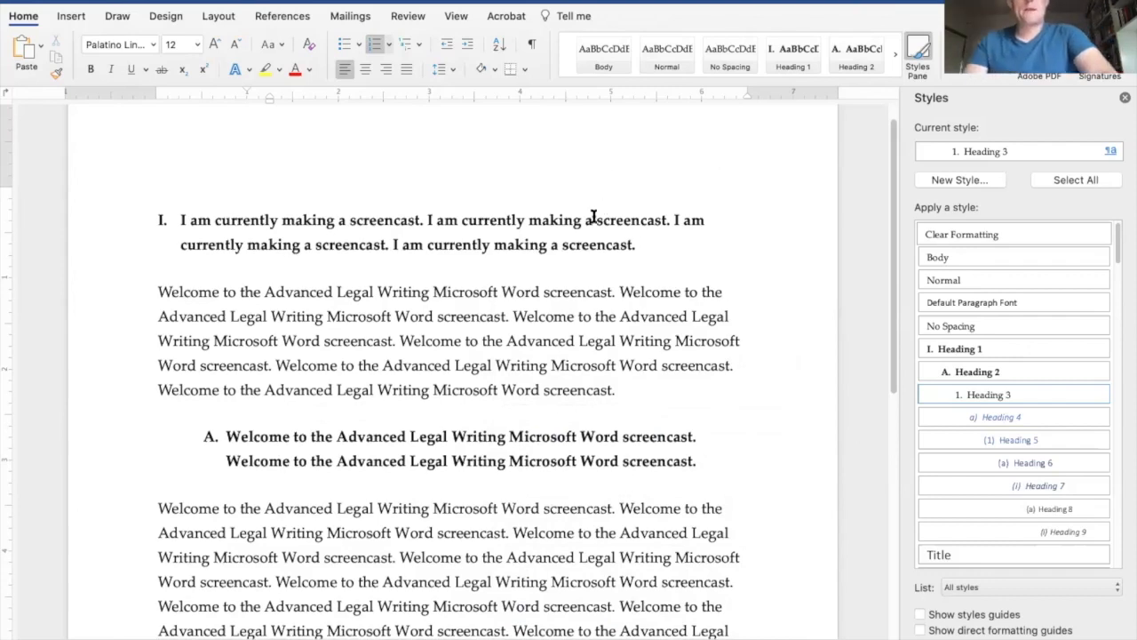
Step: Insert an empty Body paragraph between the first Heading 1 and the paragraph beneath it
scroll(546, 287, "down", 1)
scroll(543, 290, "up", 1)
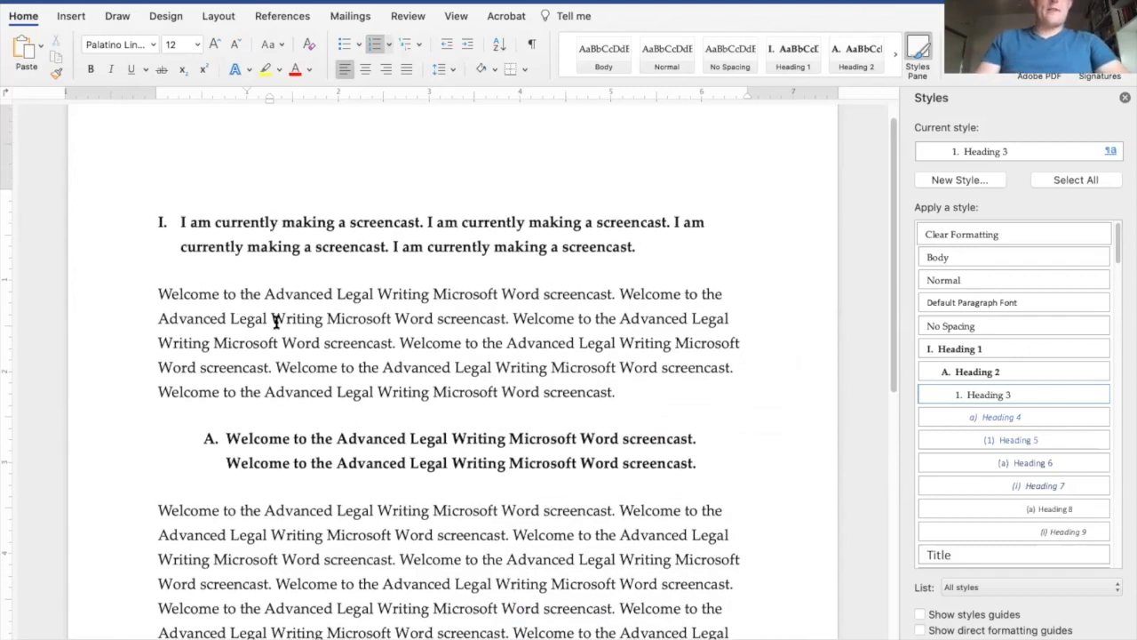
left_click(615, 294)
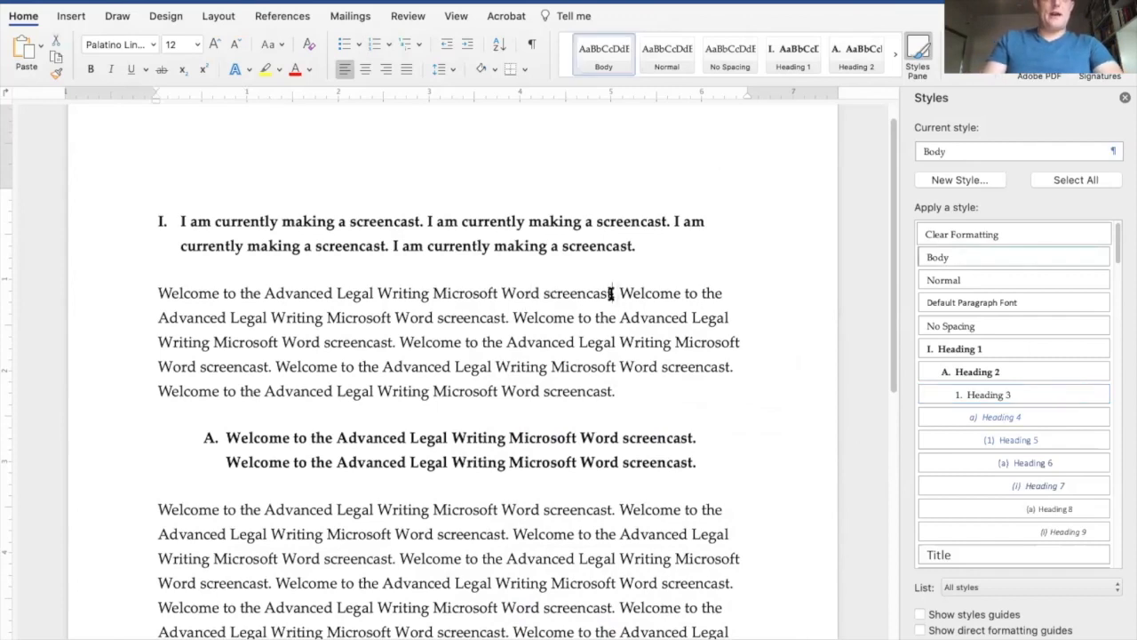
key("Home")
key("Return")
key("Up")
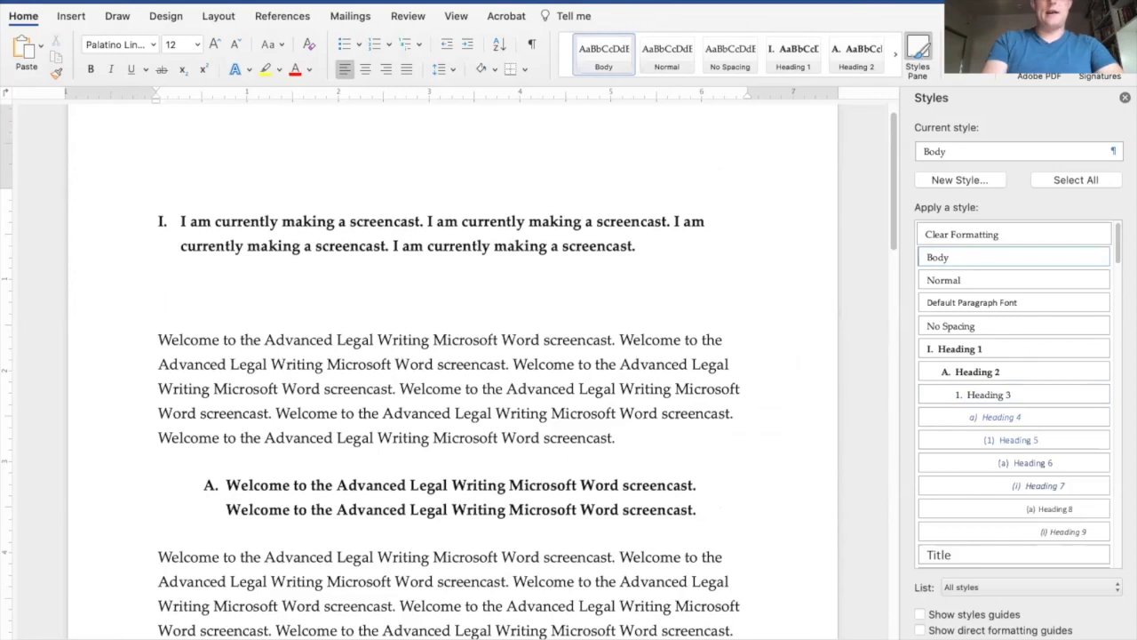
Step: Insert "§ 1983" after "Welcome to the" at the end of the first body paragraph's first line
key("Down")
key("Down")
key("End")
key("Up")
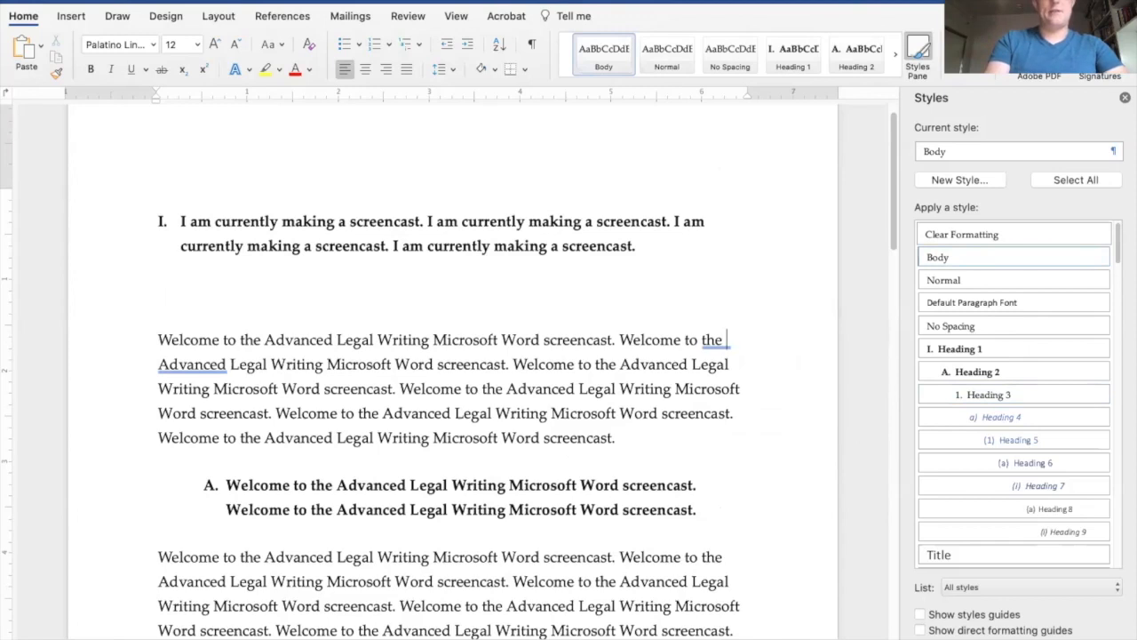
type("§")
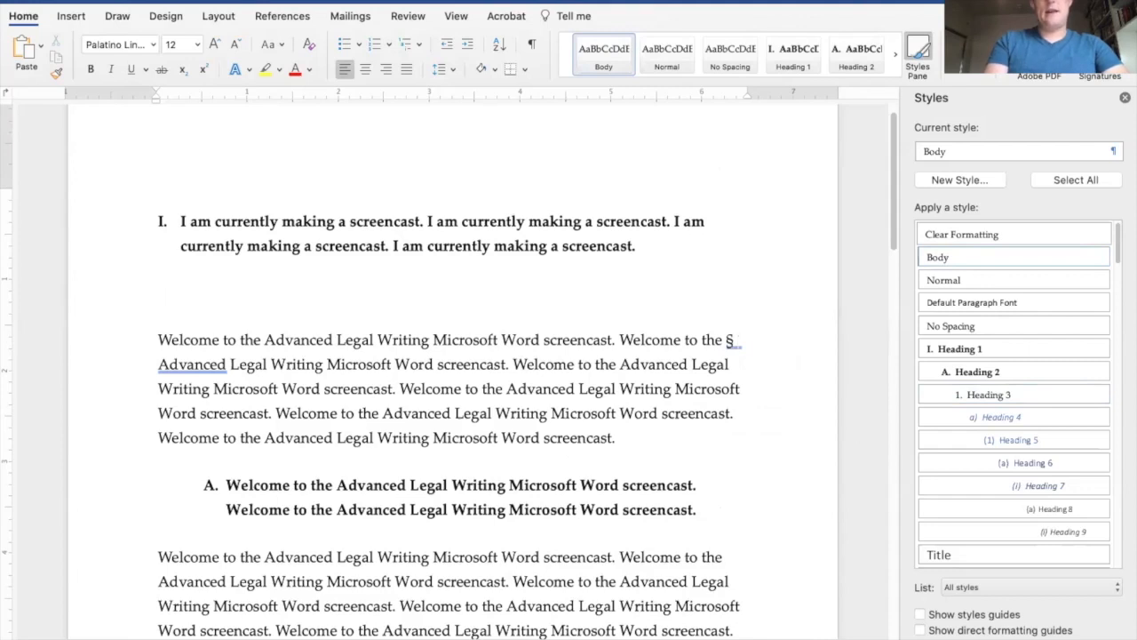
type(" 1983")
key("Right")
key("Right")
key("Right")
key("Right")
key("Right")
key("Right")
key("Right")
key("Right")
key("Right")
key("Right")
key("Right")
key("Right")
key("Right")
key("Right")
key("Right")
key("Right")
key("Right")
key("Right")
key("Right")
key("Right")
key("Up")
key("super+Right")
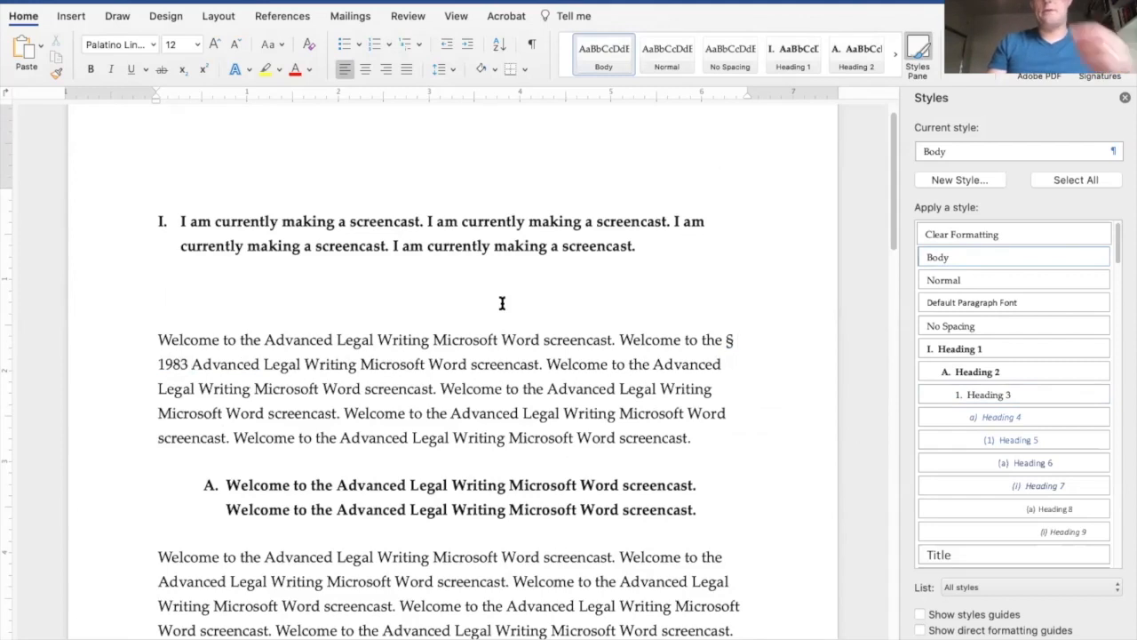
key("Left")
key("Left")
key("Left")
key("Left")
key("Left")
key("Left")
key("Left")
key("Left")
key("Left")
key("Left")
key("Left")
key("Left")
key("Left")
key("Left")
key("Left")
key("Left")
key("Left")
key("Left")
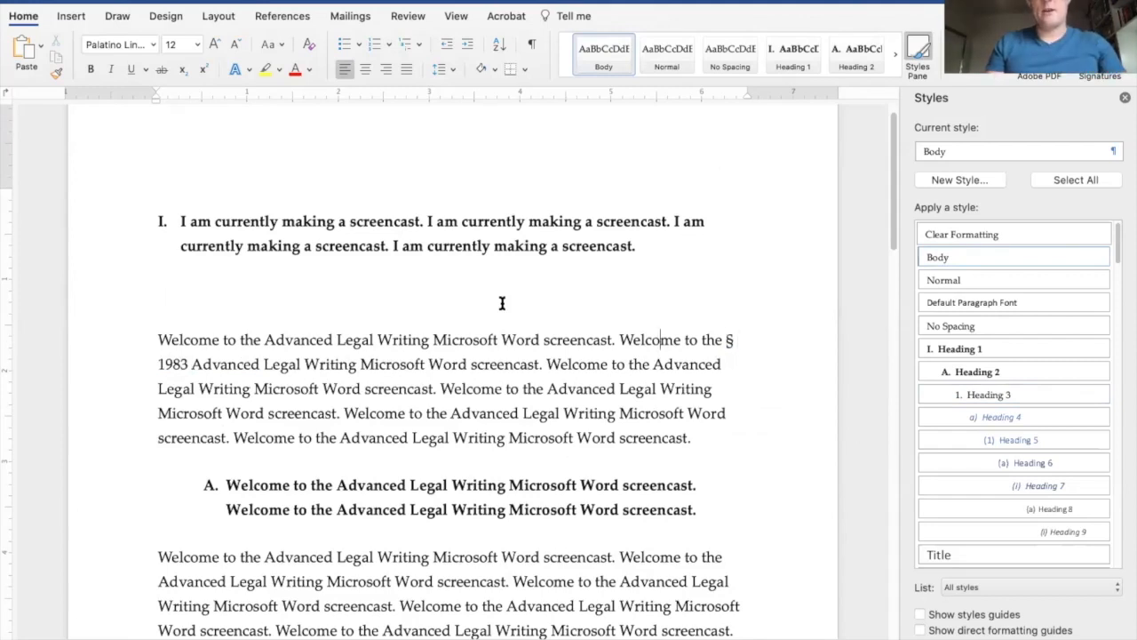
key("Right")
key("Right")
key("Right")
key("Right")
key("Right")
key("Right")
key("Right")
key("Right")
key("Right")
key("Right")
key("Right")
key("Right")
key("Right")
key("Right")
key("Right")
key("Right")
key("Right")
key("Right")
key("Right")
key("Right")
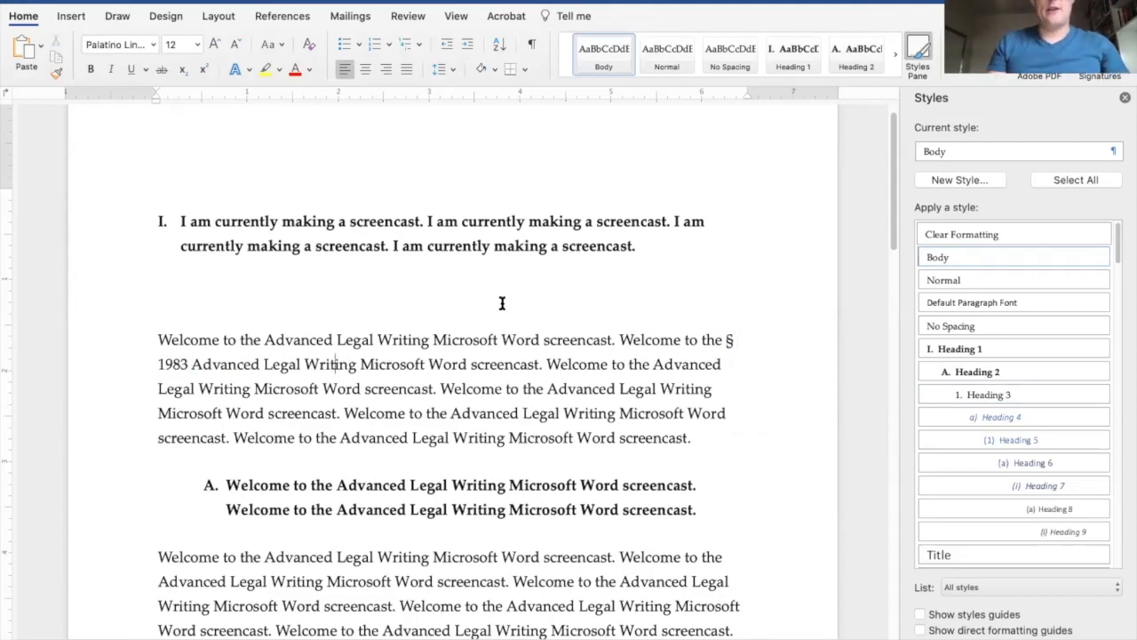
Step: Select only the space between "§" and "1983" in the first body paragraph
key("Home")
key("Left")
key("shift+Left")
key("shift+Right")
key("shift+Right")
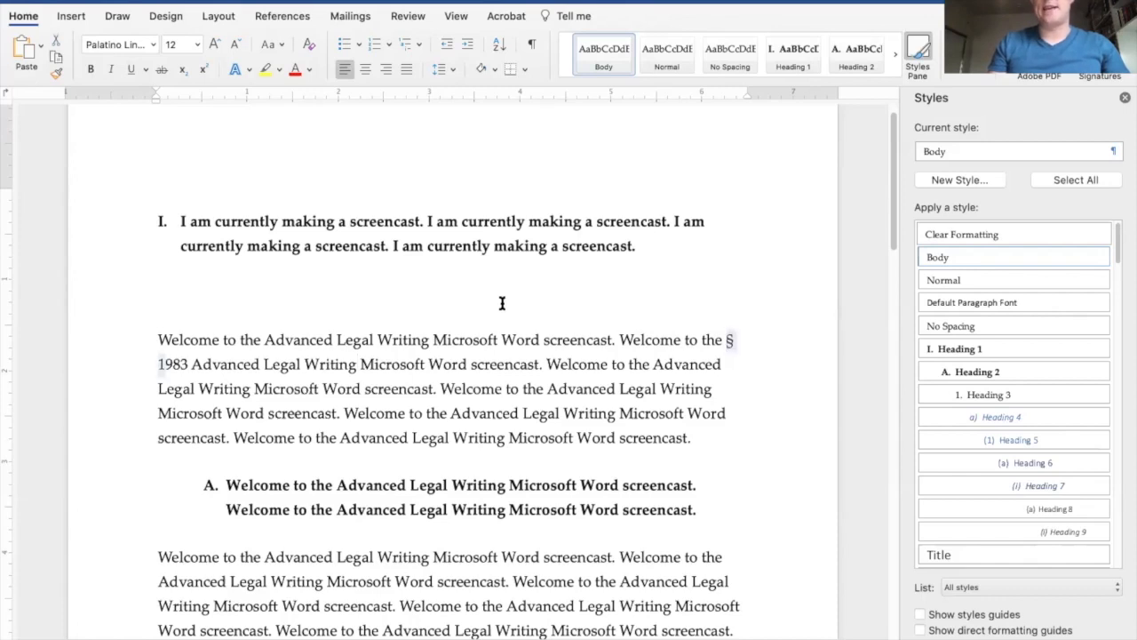
key("Left")
key("Right")
key("shift+Right")
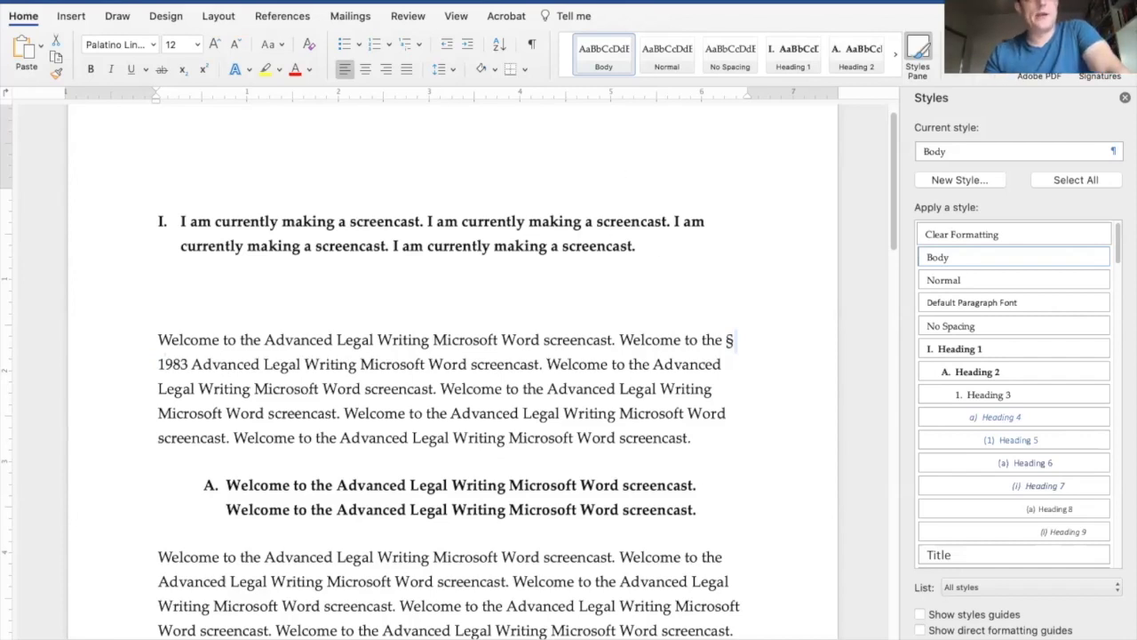
Step: Assign Command+Shift+Space Bar as an additional shortcut for the Nonbreaking Space special character, saved in Normal.dotm
left_click(203, 1)
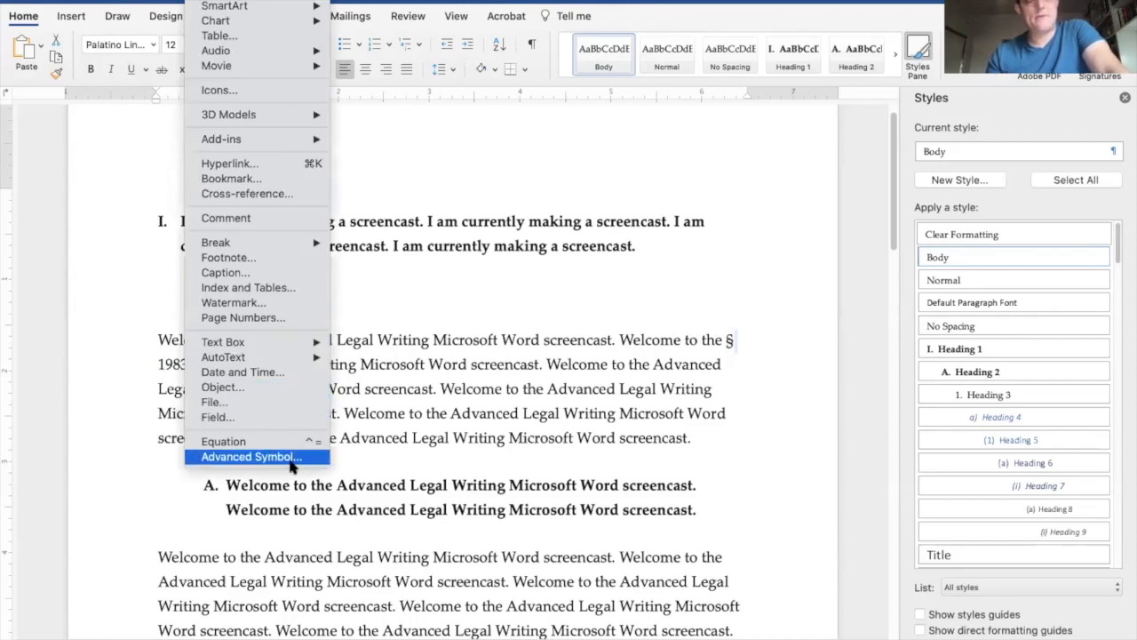
left_click(291, 462)
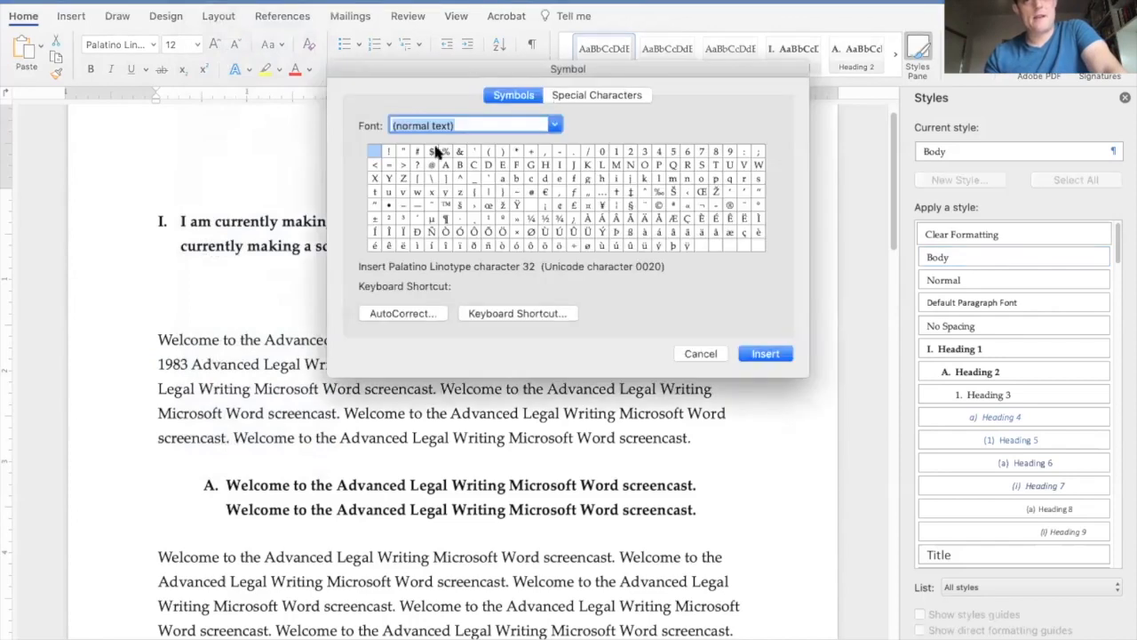
left_click(562, 96)
scroll(552, 212, "down", 3)
scroll(553, 211, "up", 3)
left_click(550, 230)
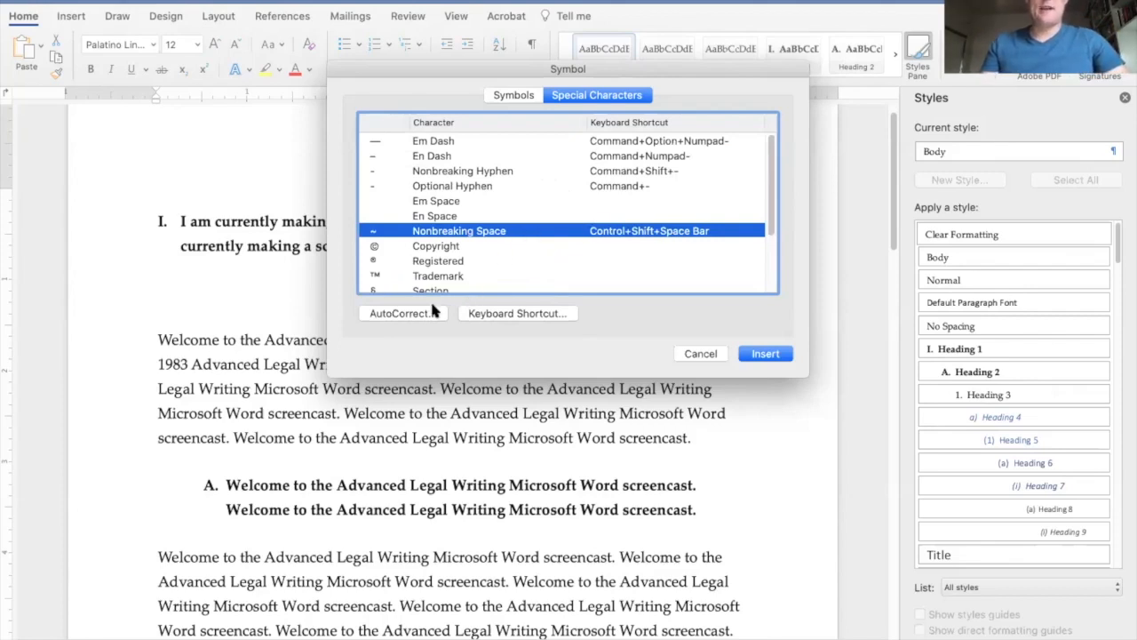
left_click(494, 314)
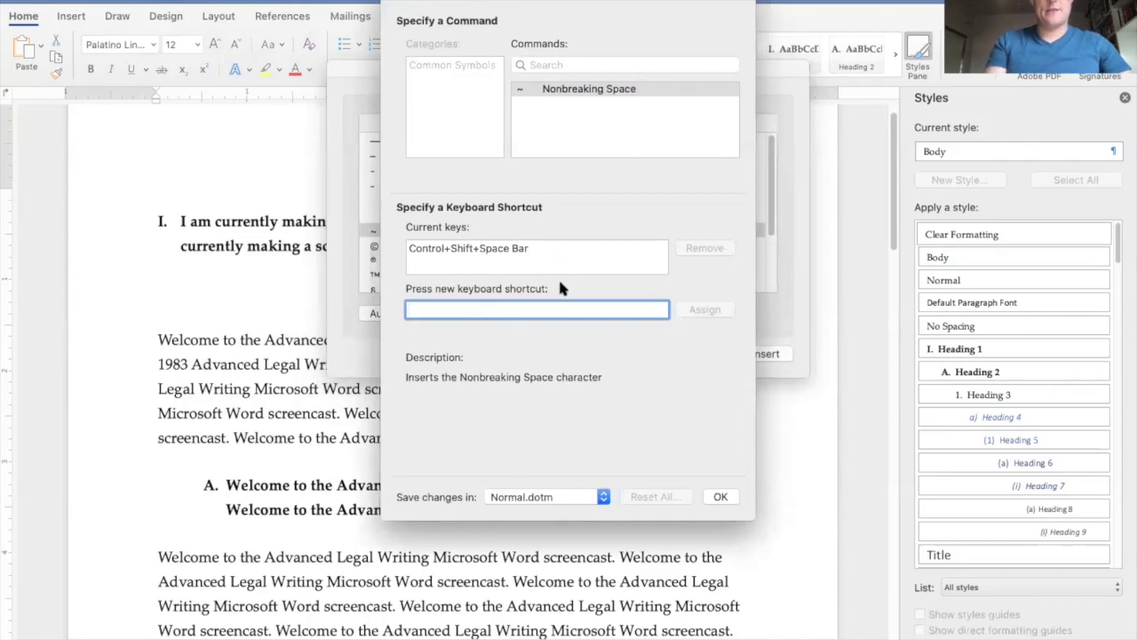
key("super+shift+space")
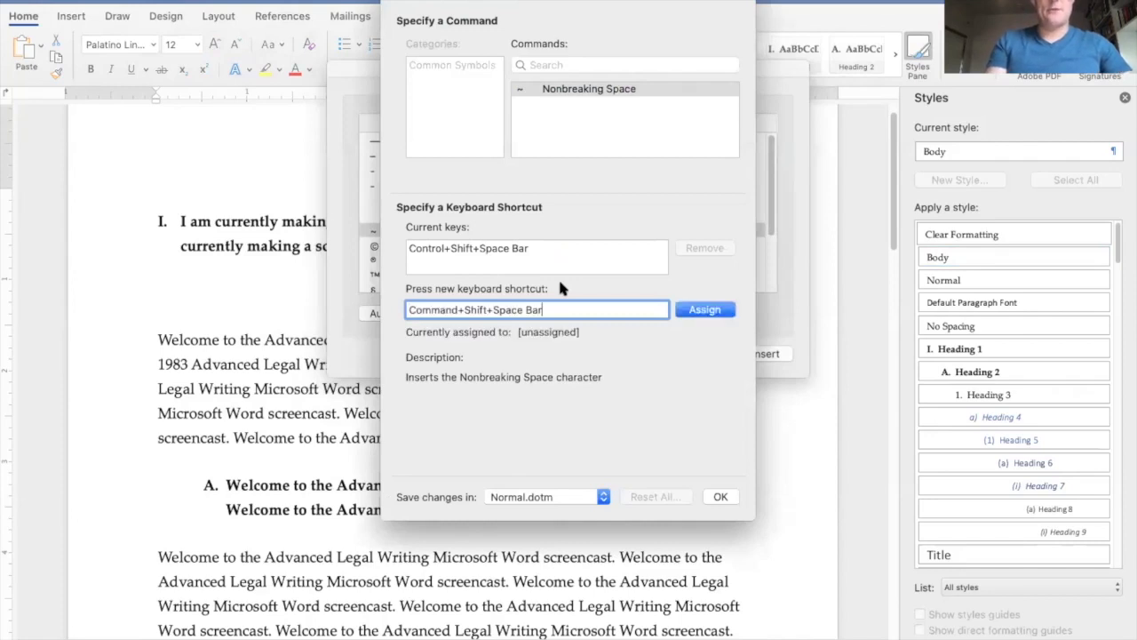
left_click(704, 310)
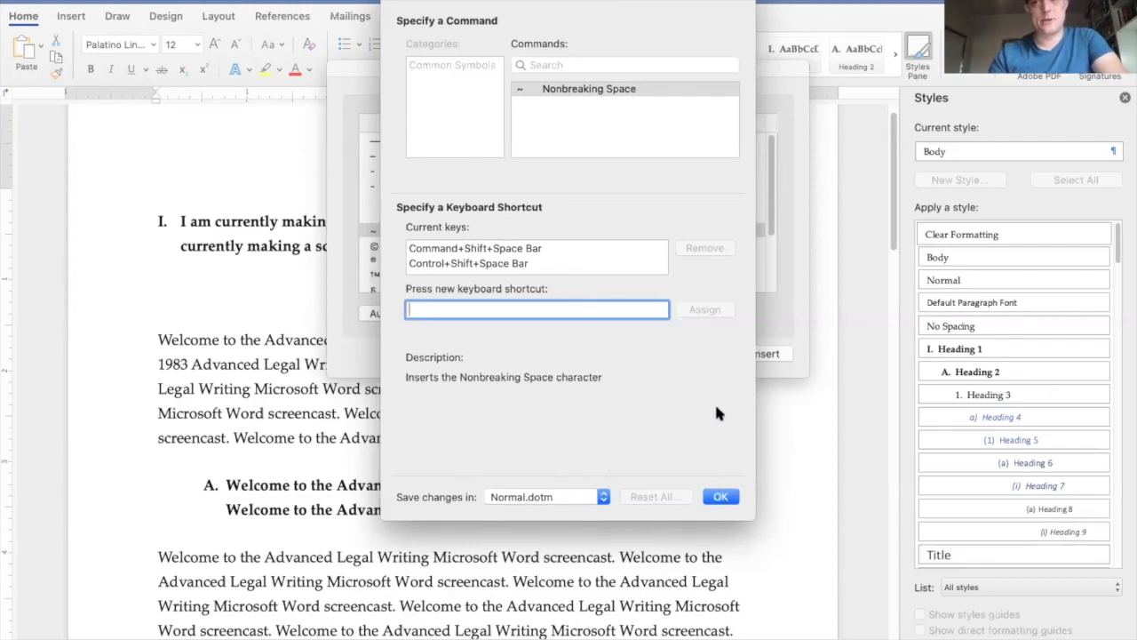
left_click(724, 497)
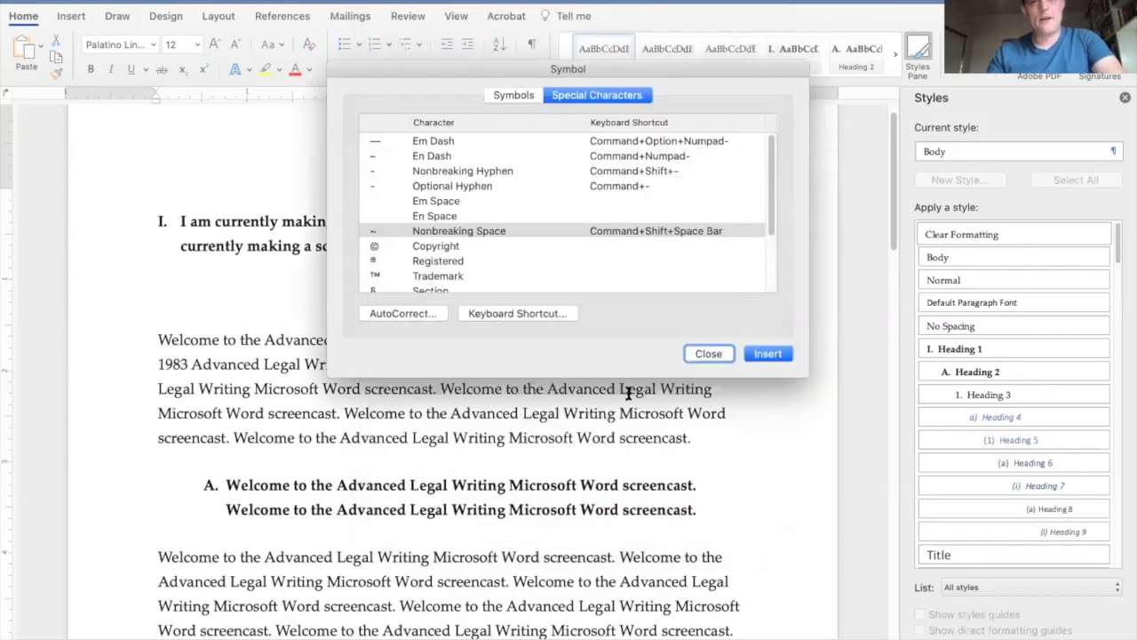
Step: Assign Command+Shift+S as the shortcut for the Section special character
scroll(561, 224, "down", 3)
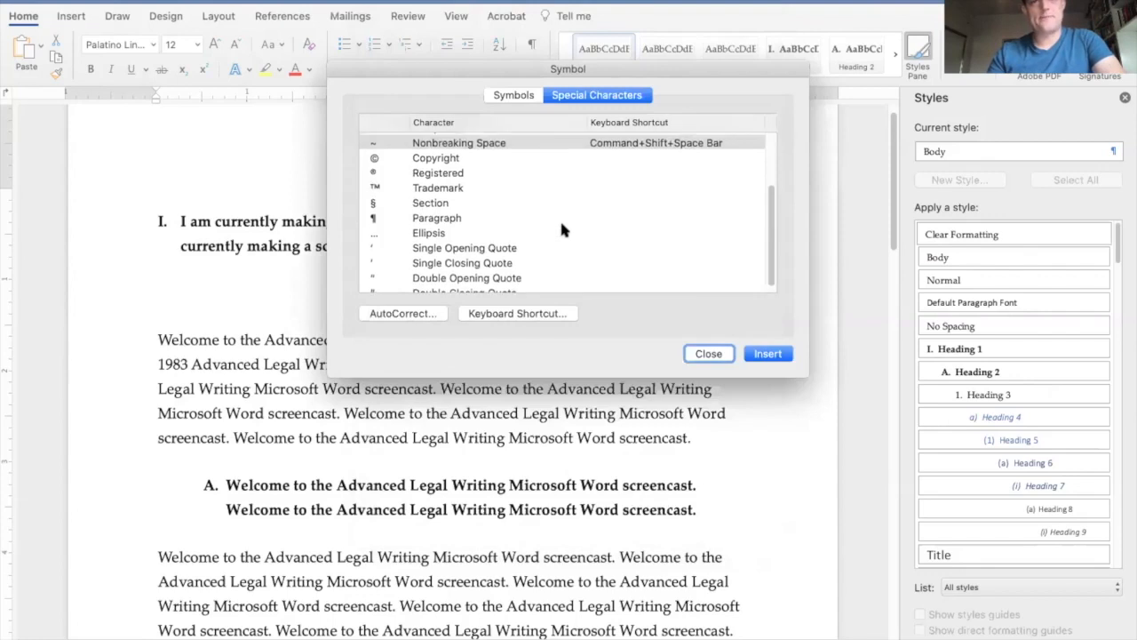
scroll(561, 226, "up", 2)
scroll(507, 258, "down", 1)
left_click(496, 239)
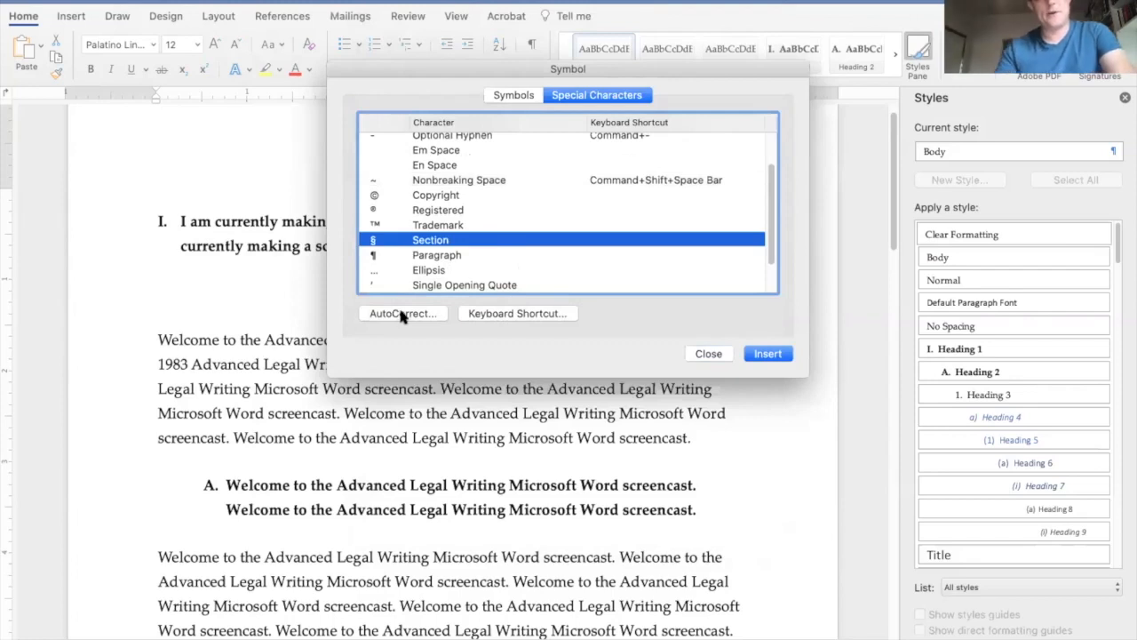
left_click(516, 313)
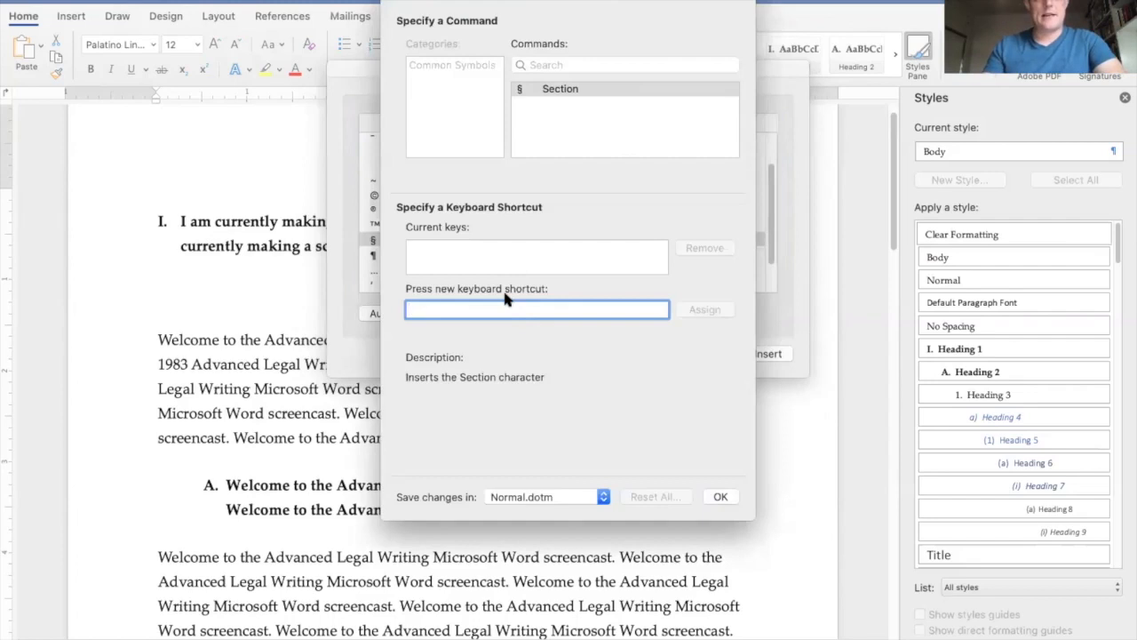
key("super+shift+s")
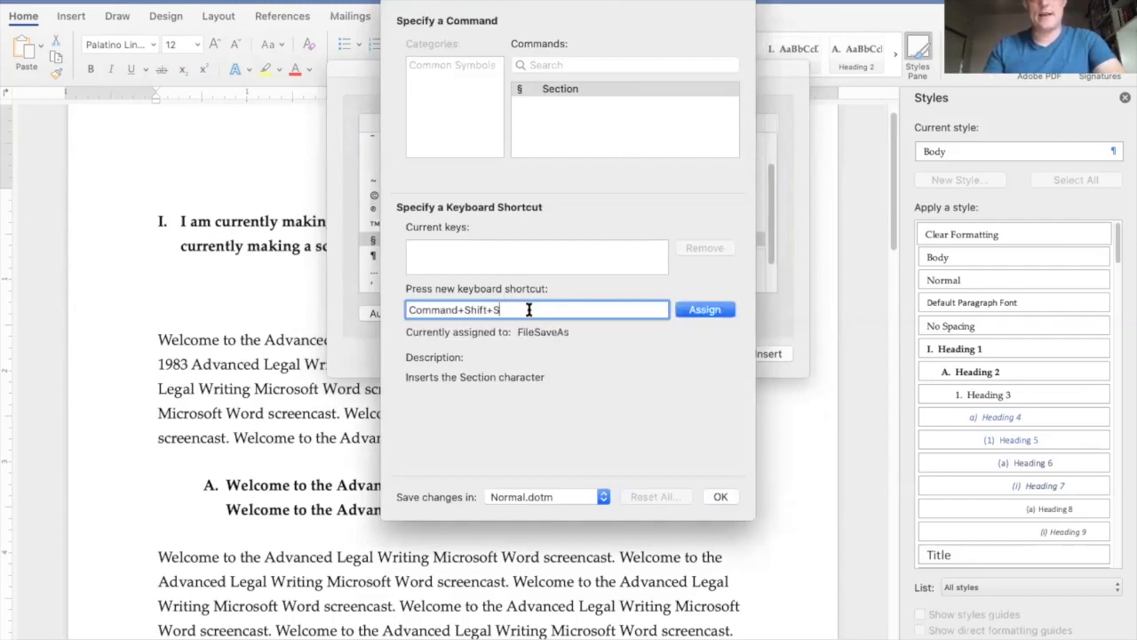
left_click(716, 313)
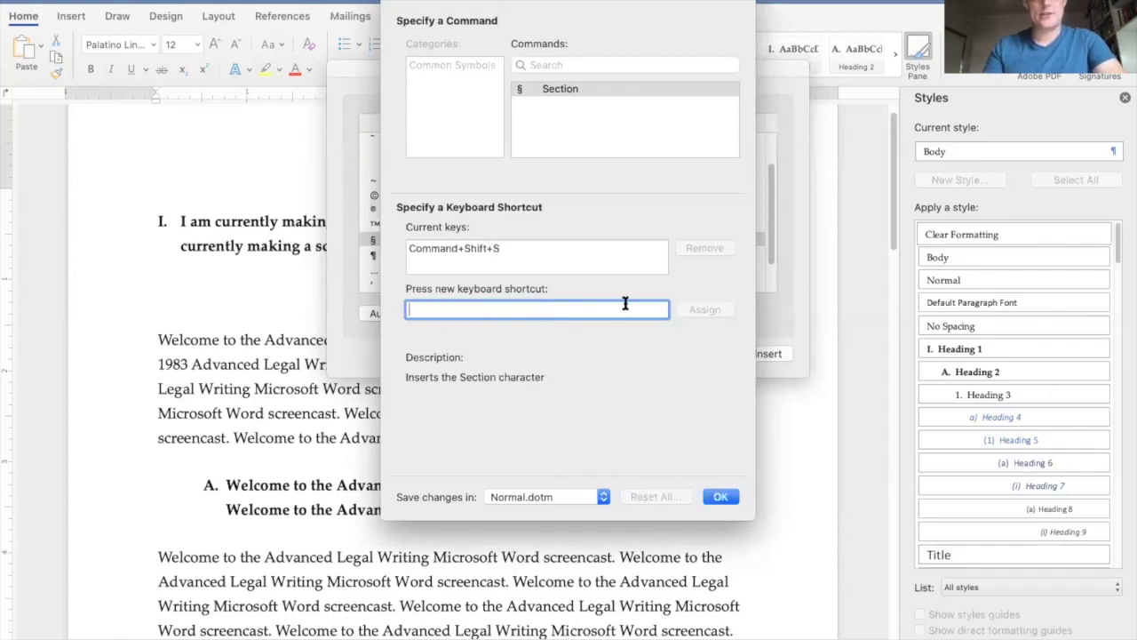
key("super+s")
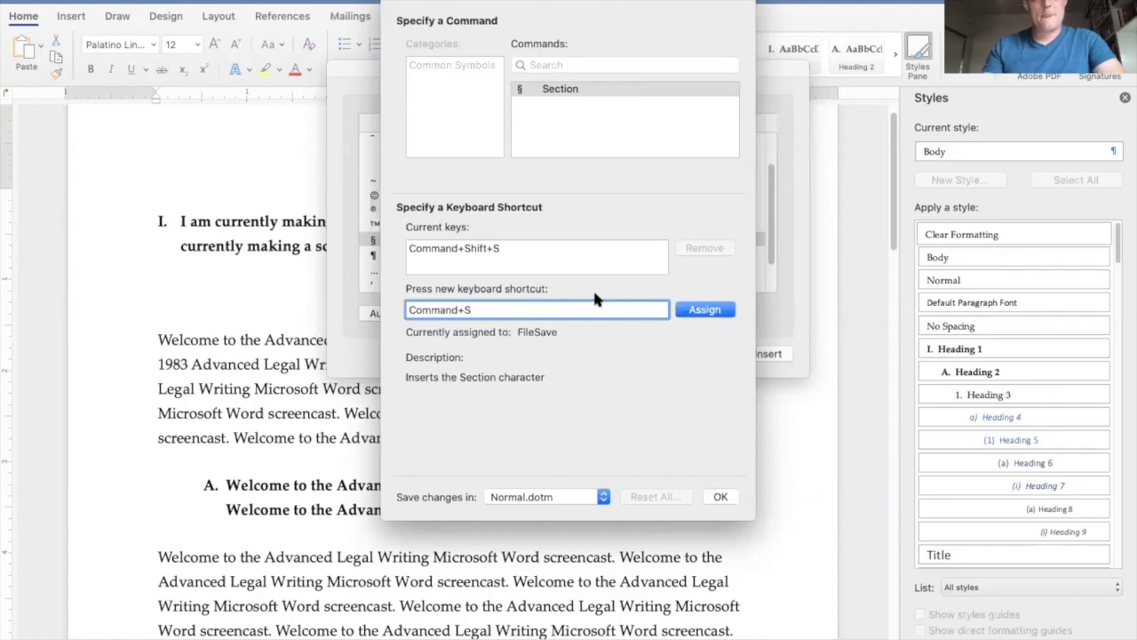
key("s")
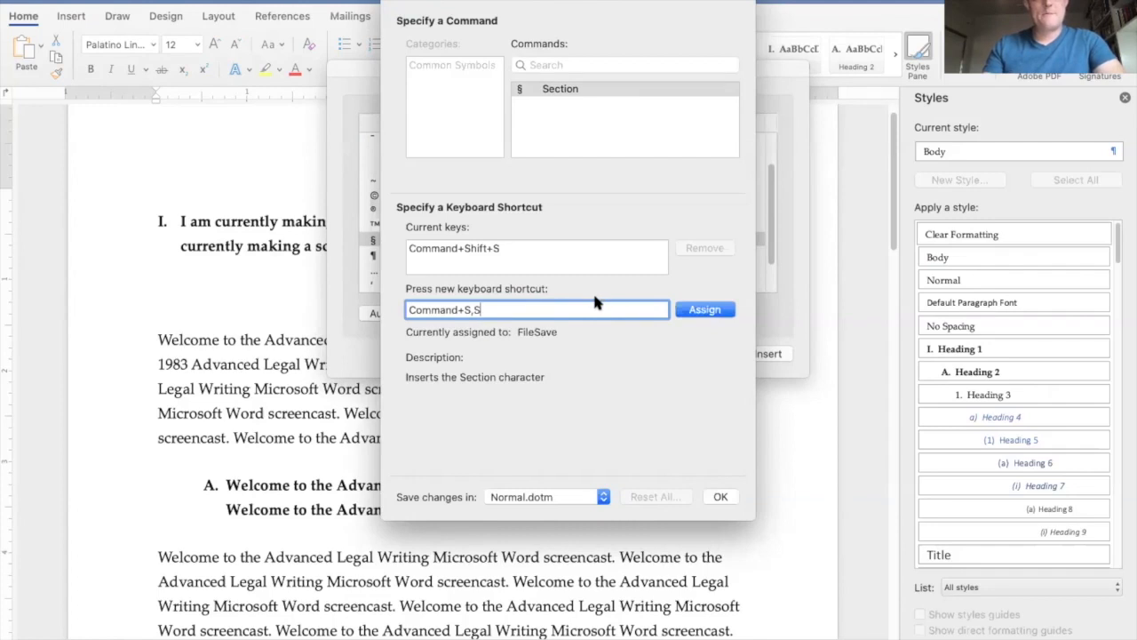
key("BackSpace")
key("BackSpace")
key("super+s")
key("BackSpace")
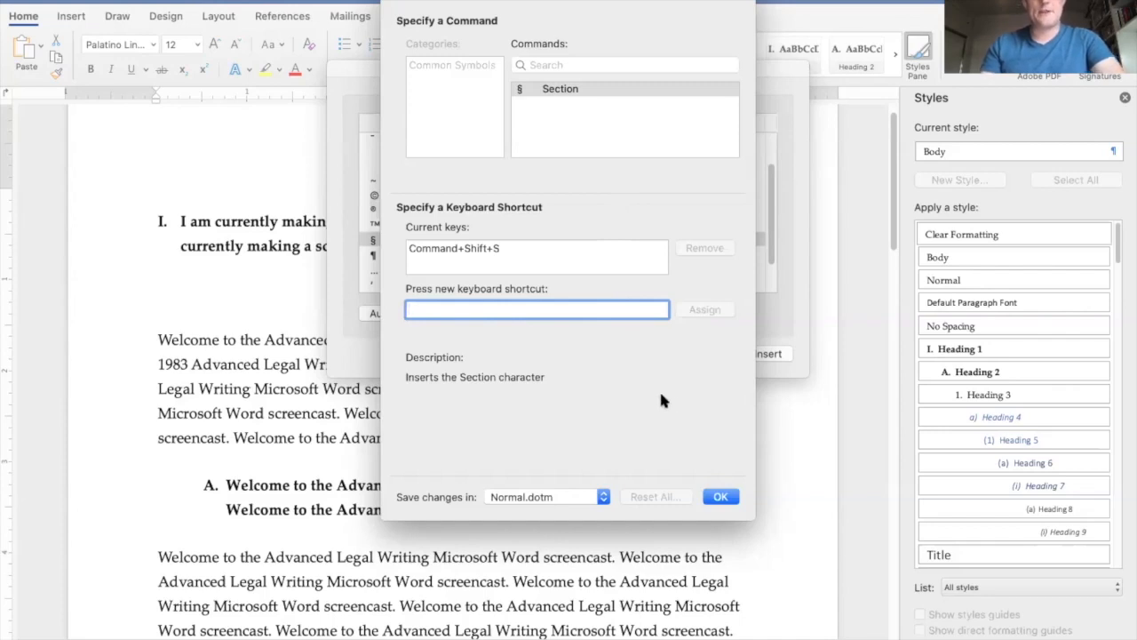
Step: Confirm the Section shortcut and assign Command+Shift+P as the shortcut for the Paragraph special character
left_click(722, 496)
scroll(503, 254, "down", 3)
left_click(483, 208)
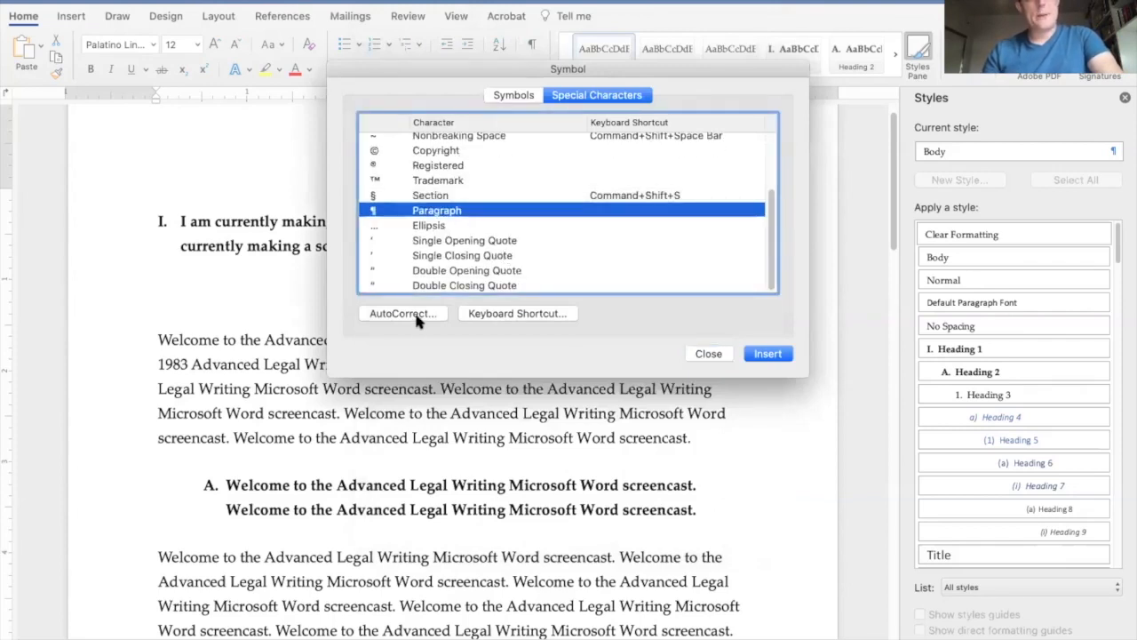
left_click(521, 316)
key("super+shift+p")
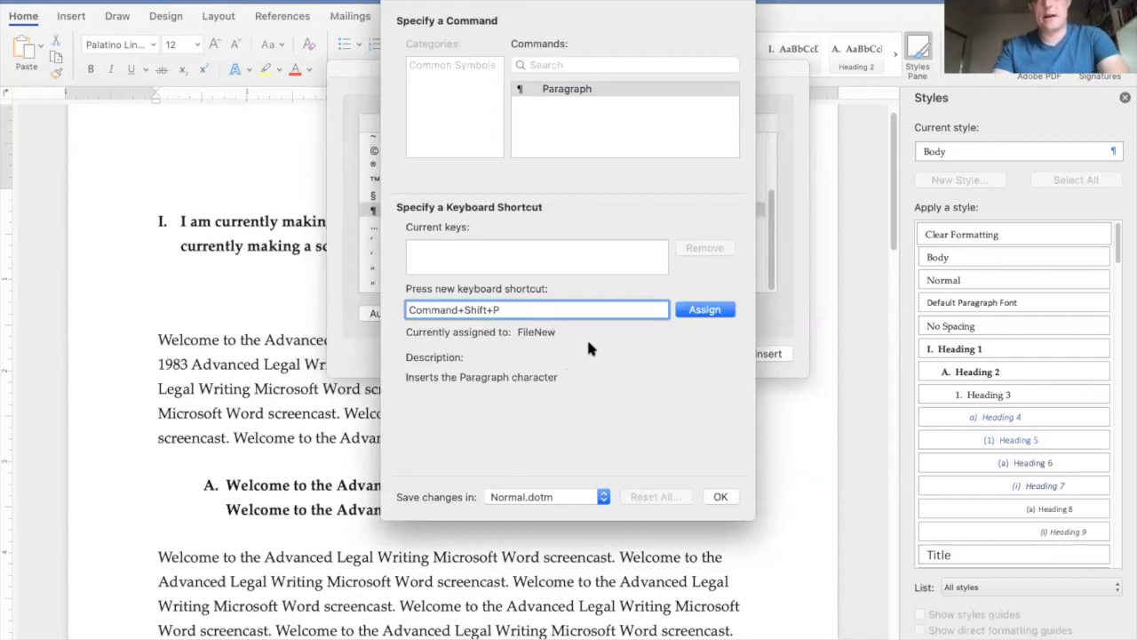
left_click(684, 309)
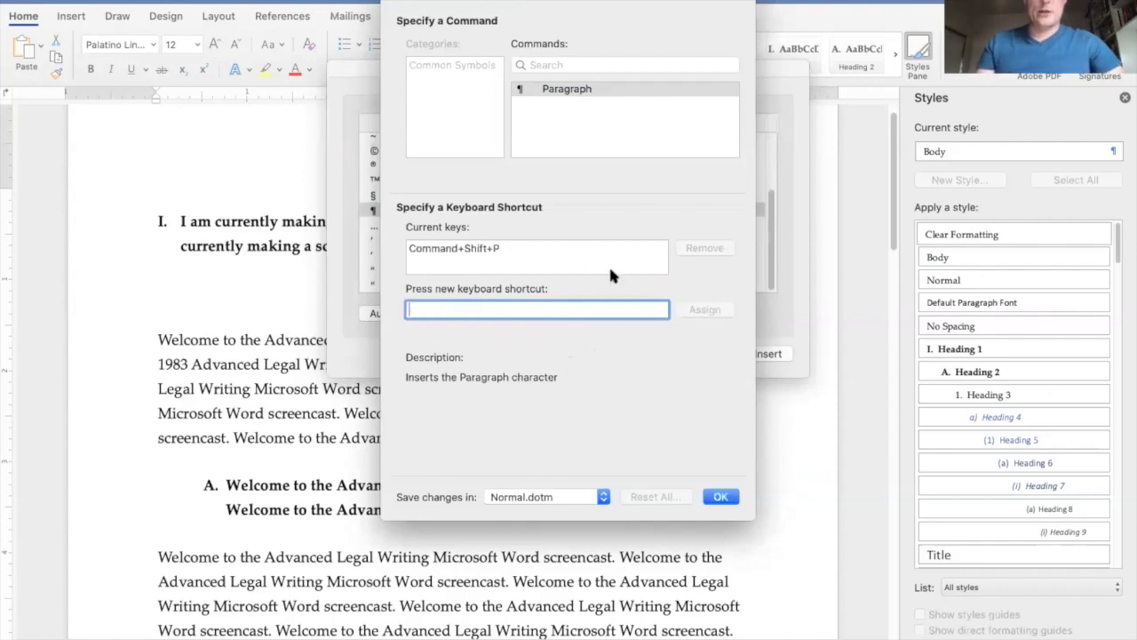
left_click(720, 496)
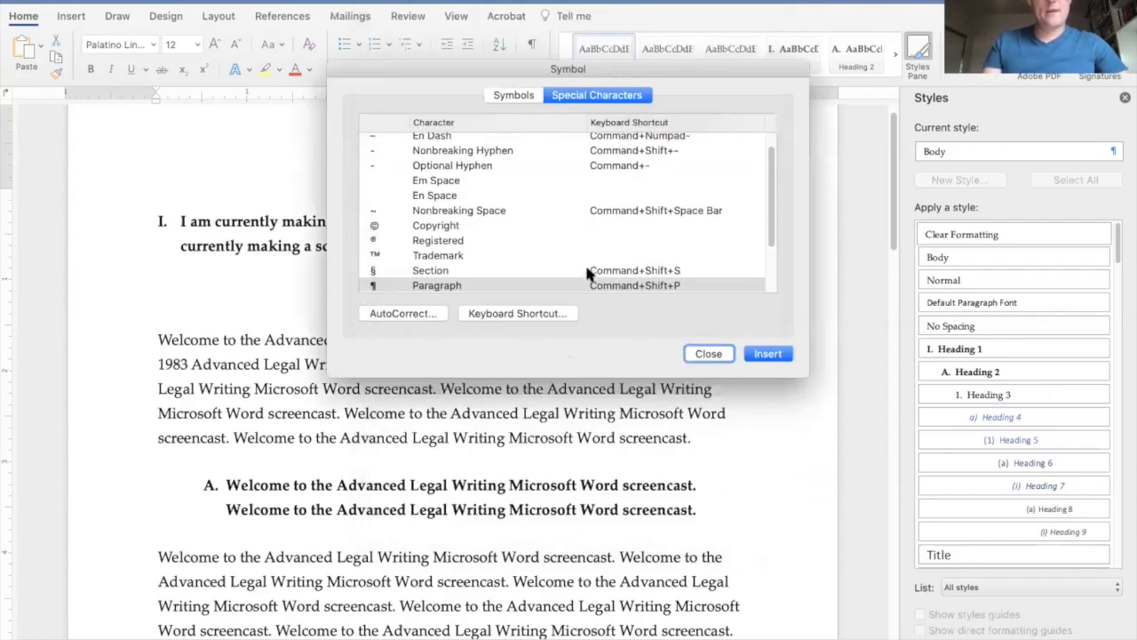
Step: Assign Command+Shift+N as an additional shortcut for the En Dash special character
scroll(590, 267, "down", 3)
scroll(591, 271, "up", 3)
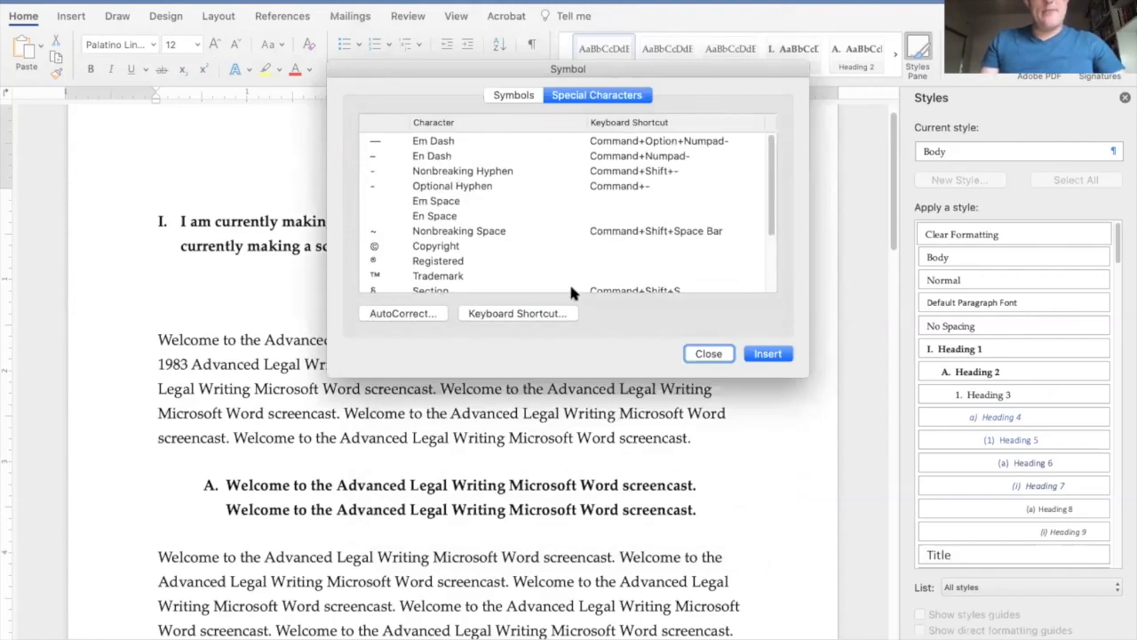
left_click(459, 156)
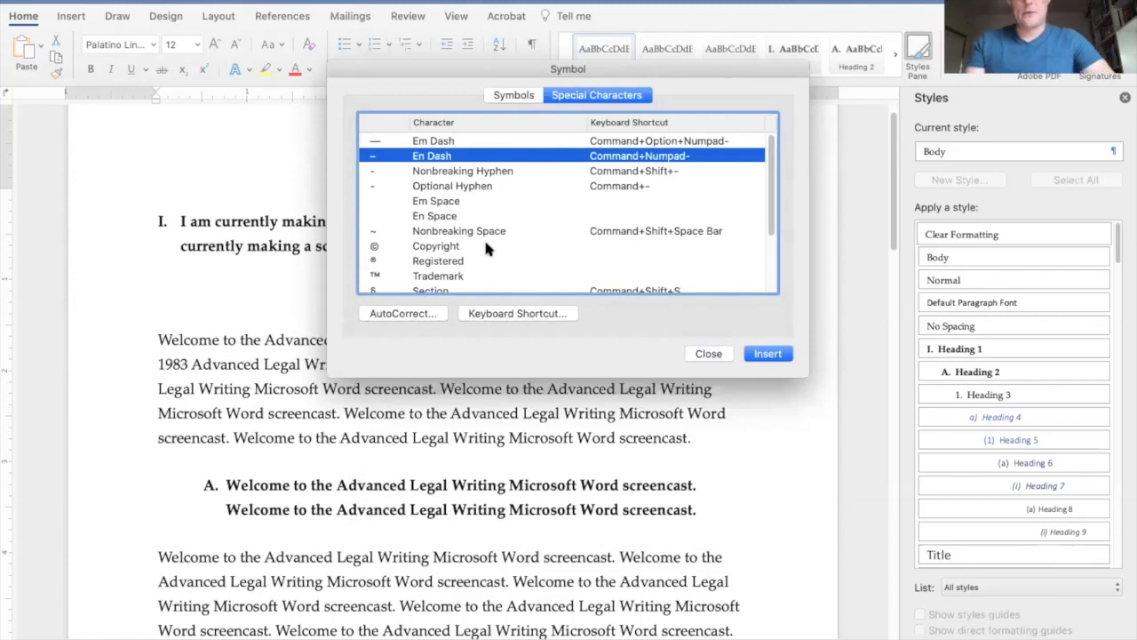
left_click(491, 316)
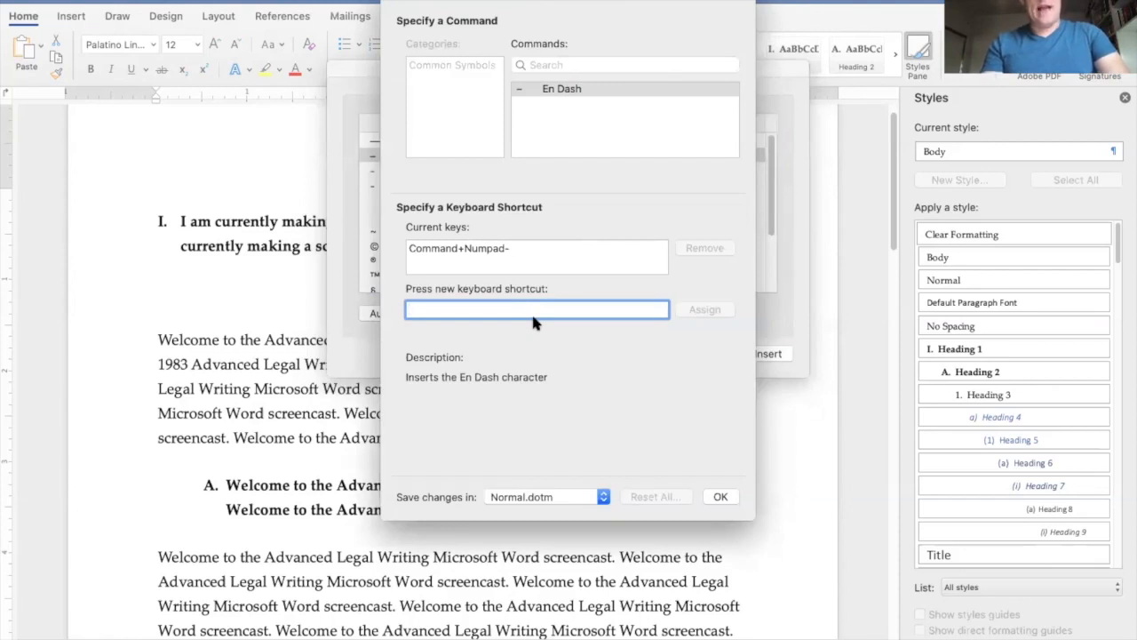
key("super+shift+n")
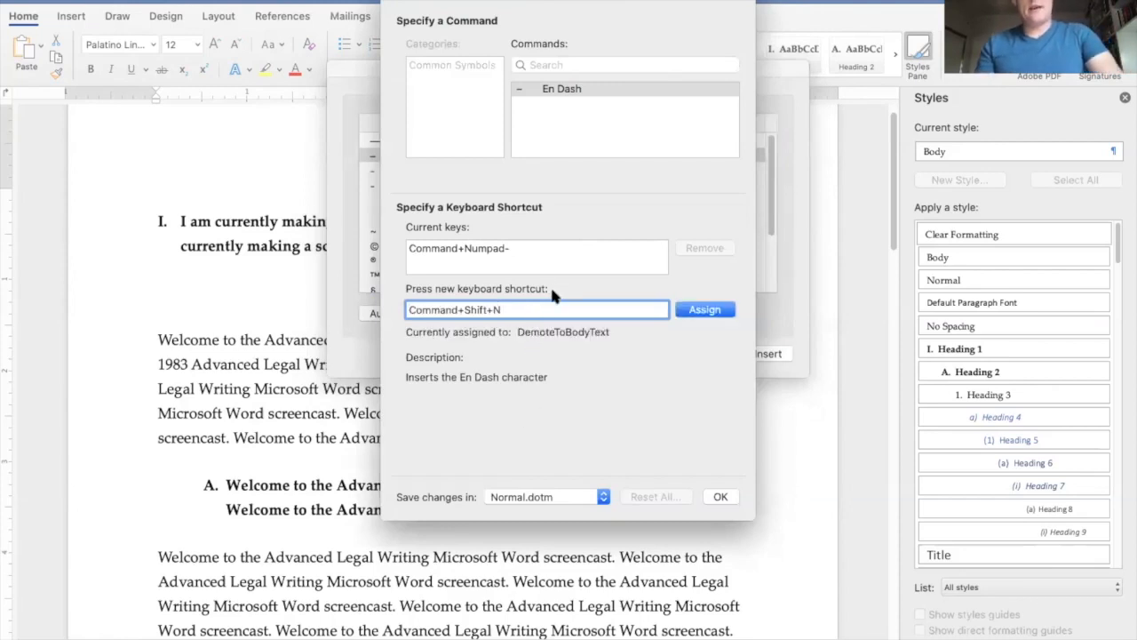
left_click(704, 311)
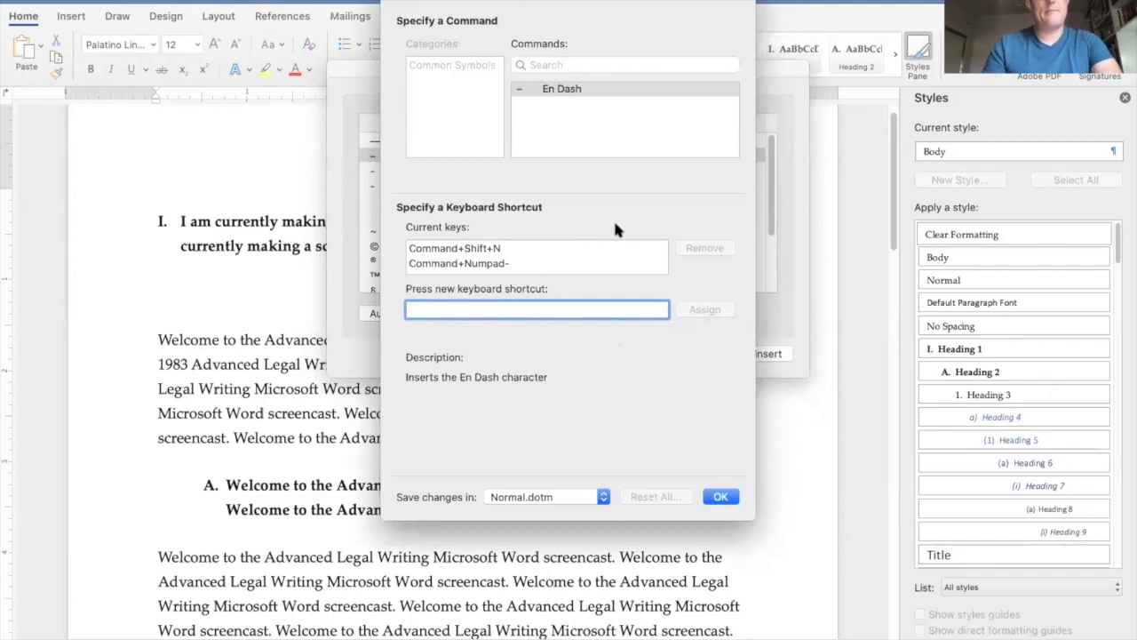
left_click(721, 496)
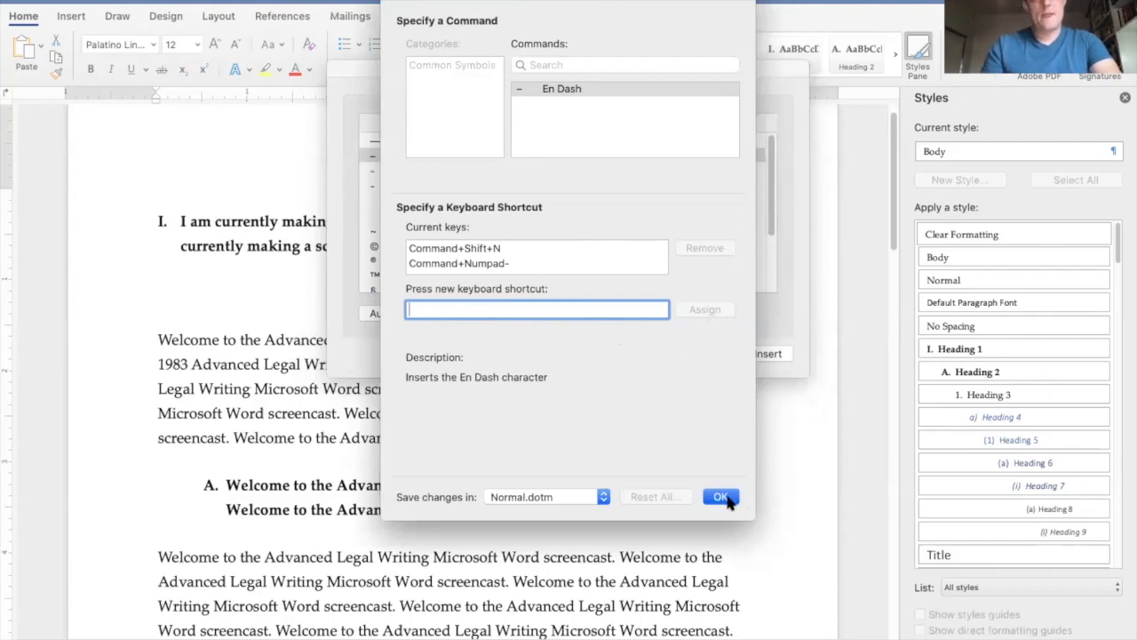
Step: Assign Command+Shift+M as an additional shortcut for the Em Dash special character and display the symbol grid
left_click(503, 154)
left_click(500, 140)
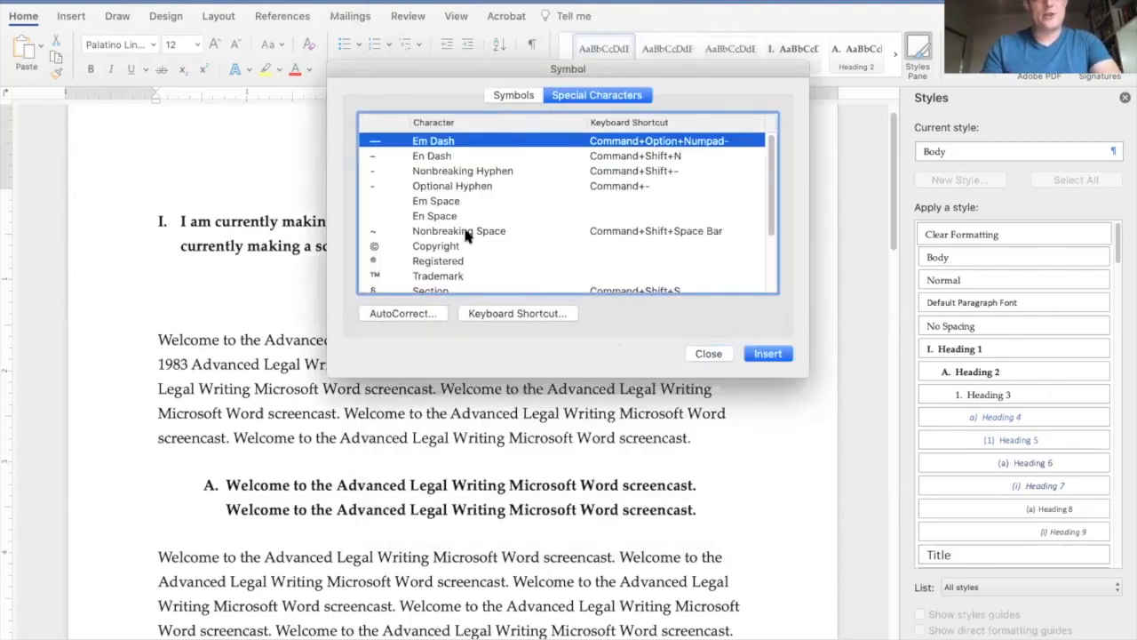
left_click(494, 312)
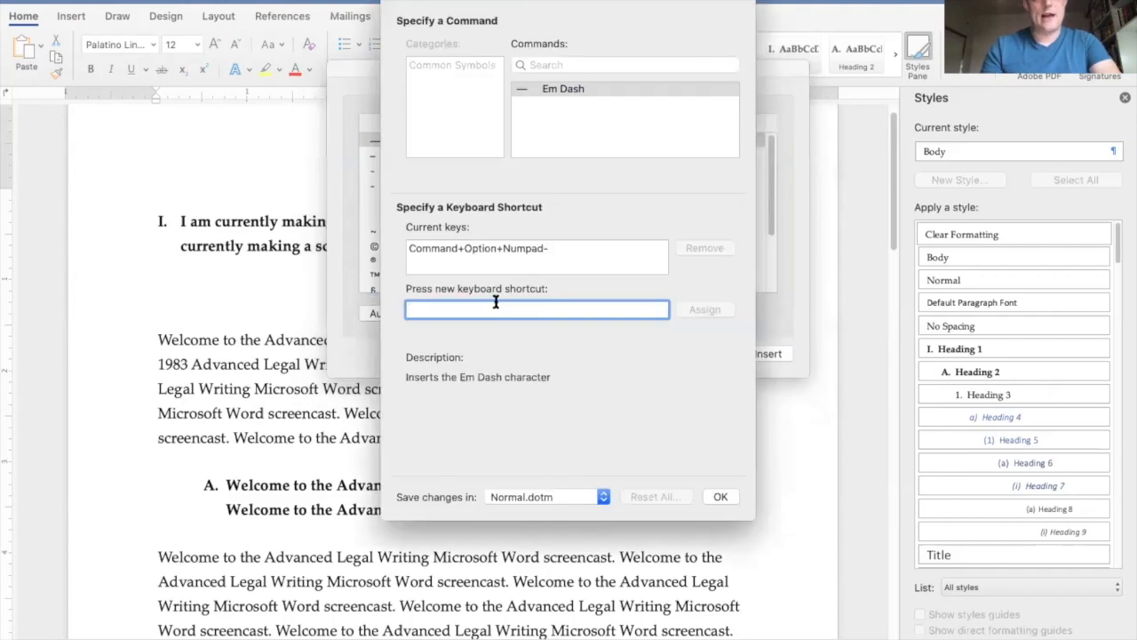
key("super+shift+minus")
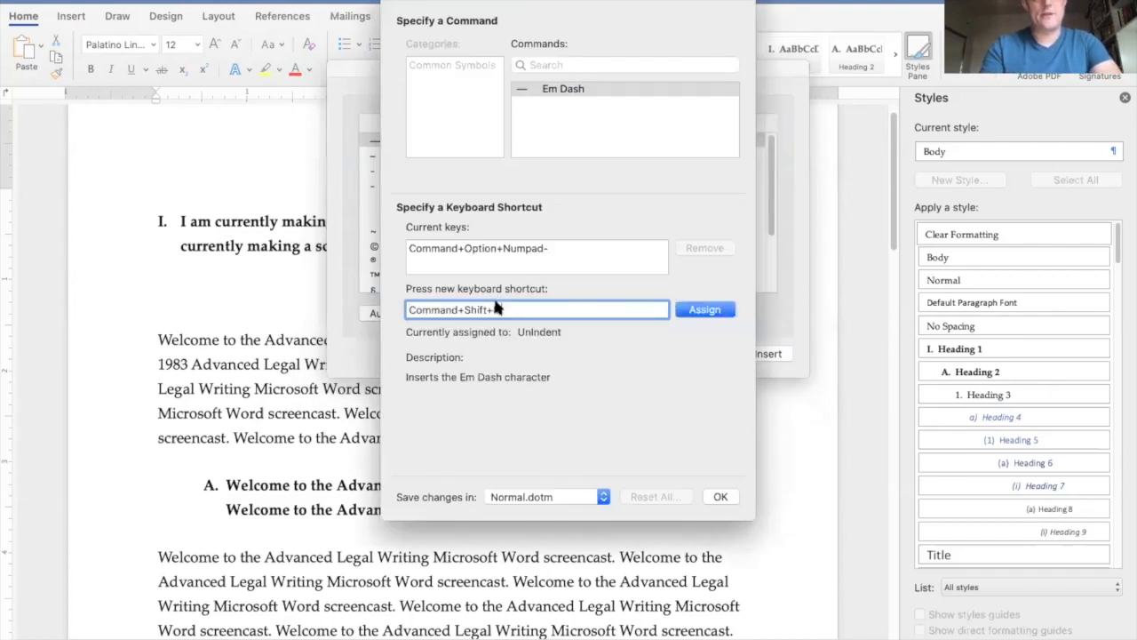
left_click(711, 309)
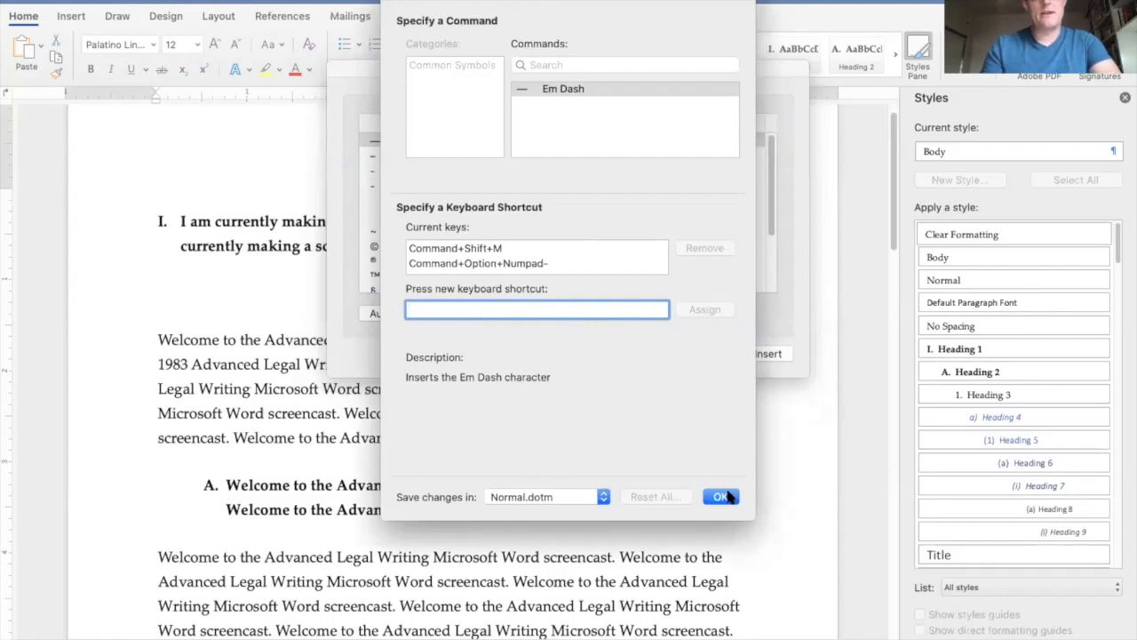
key("super+m")
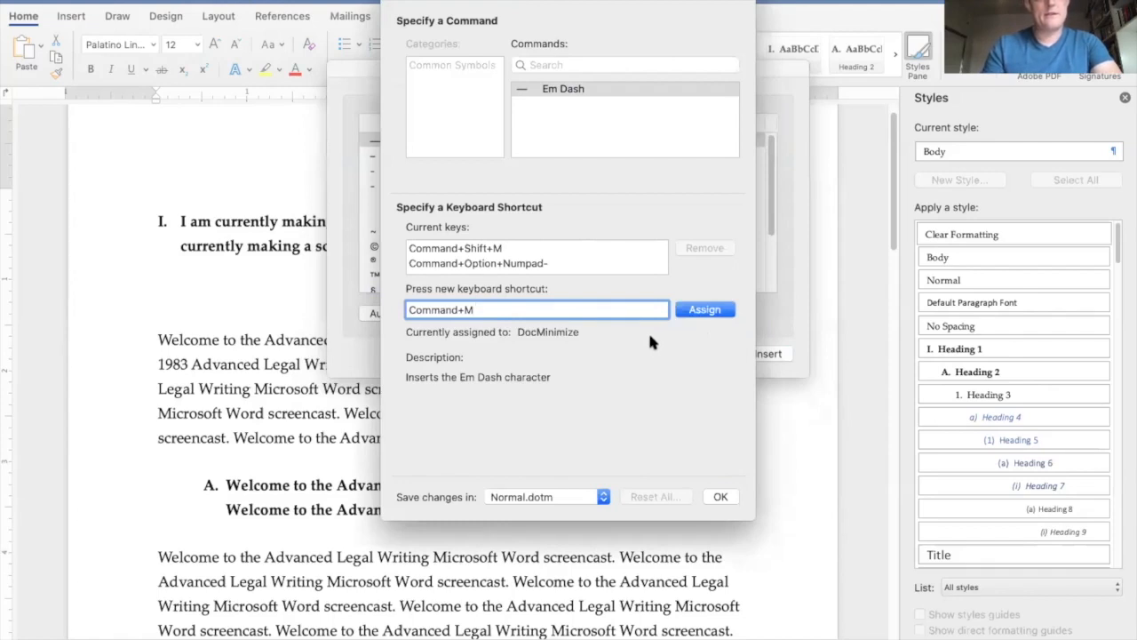
key("BackSpace")
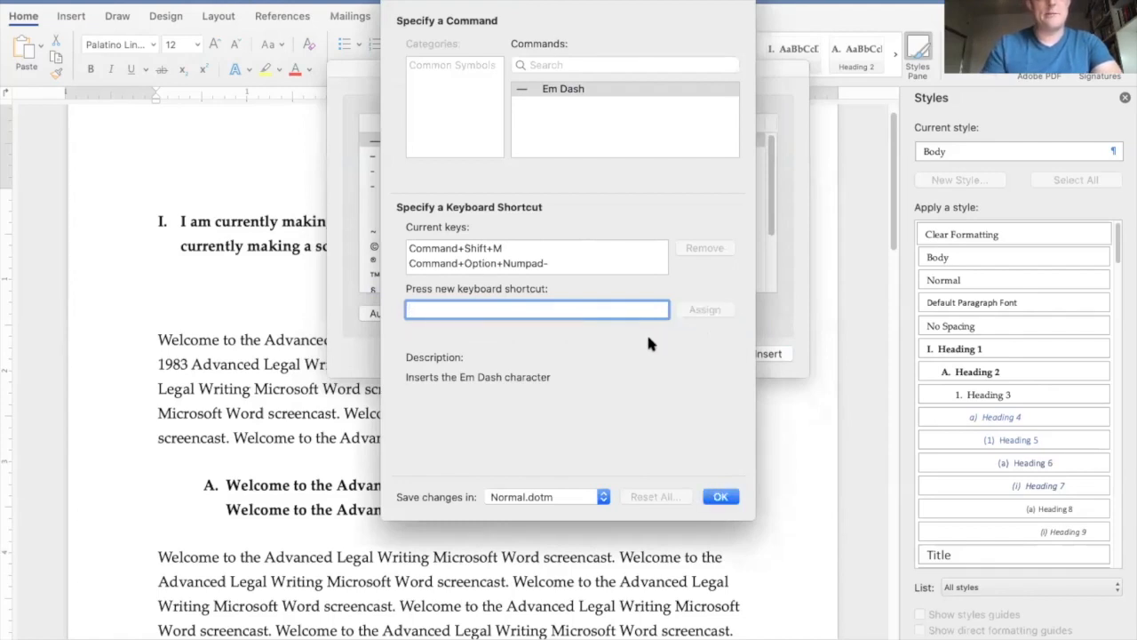
left_click(727, 497)
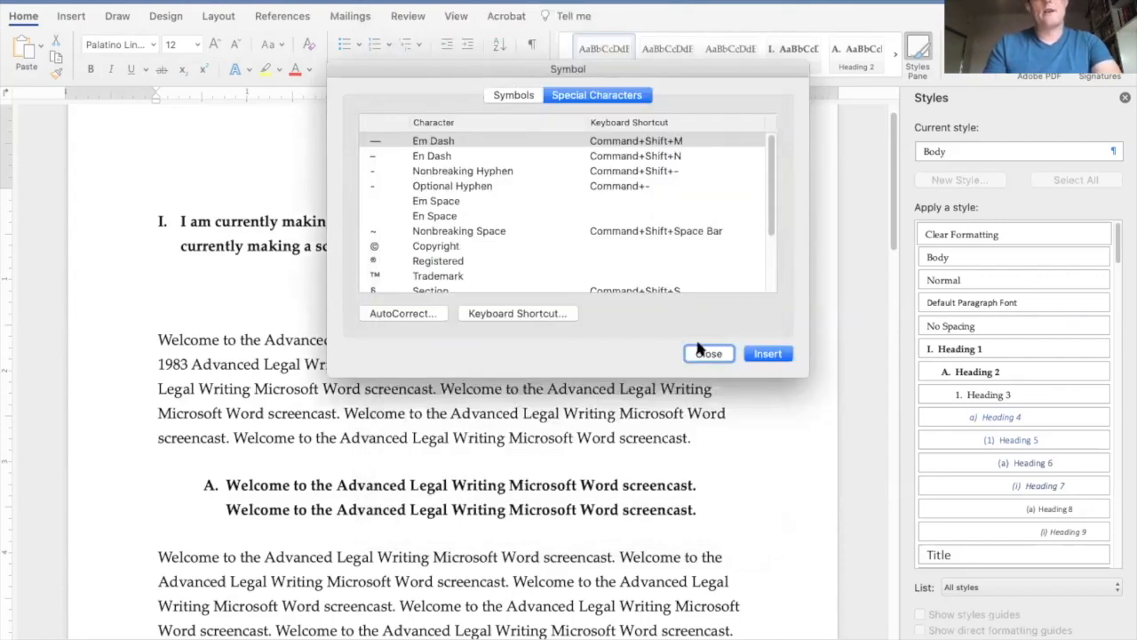
left_click(516, 95)
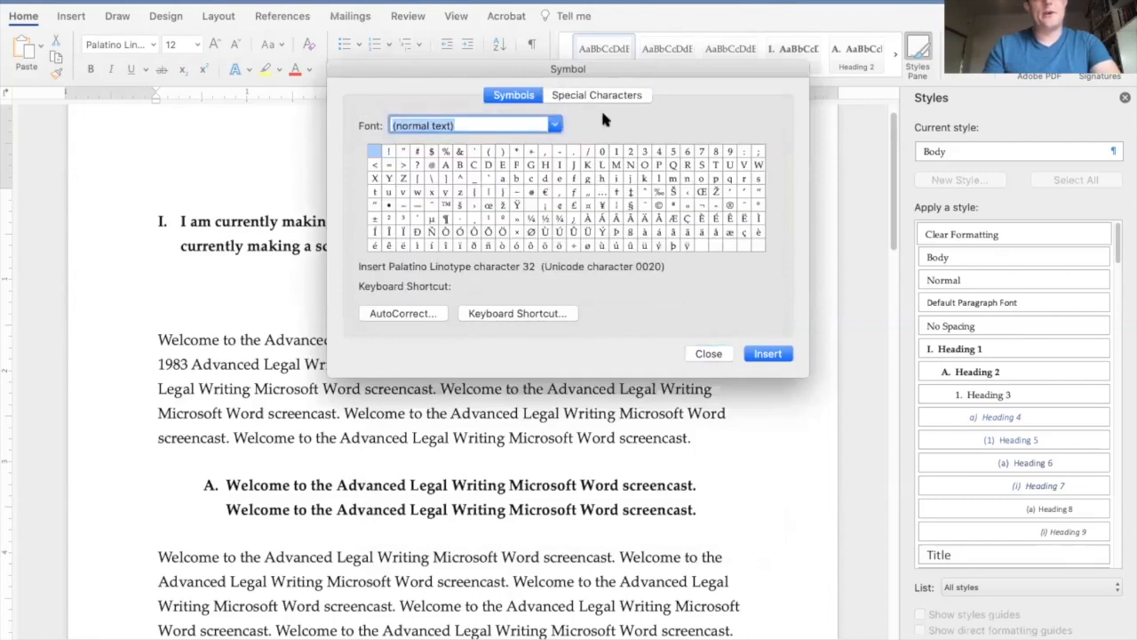
Step: Review the shortcuts assigned to the special characters and close the Symbol dialog
left_click(627, 94)
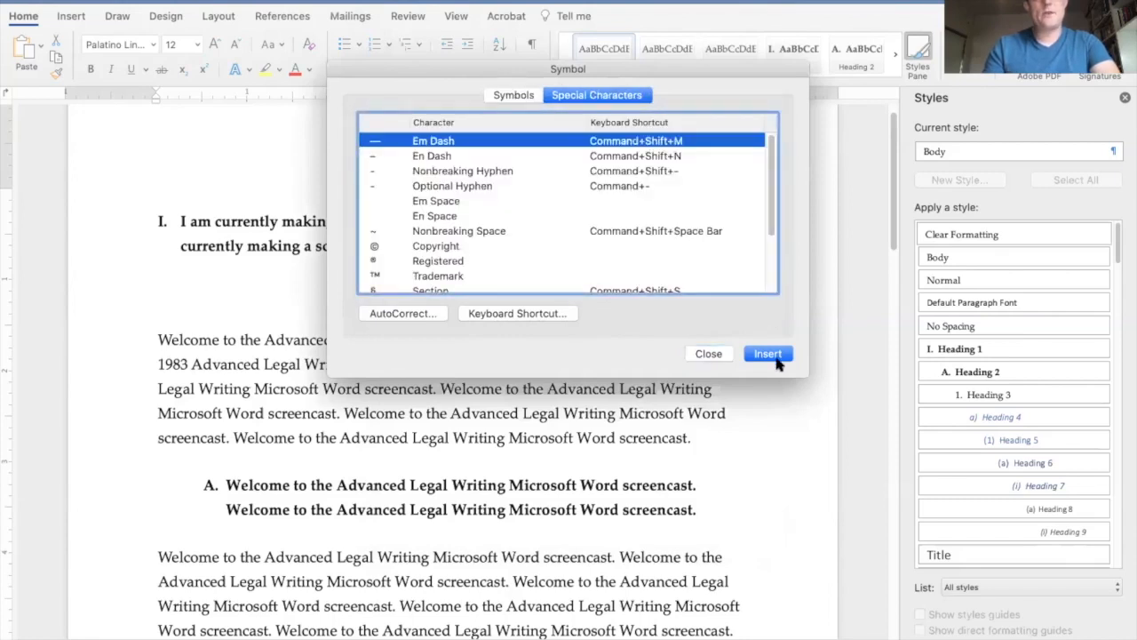
left_click(708, 353)
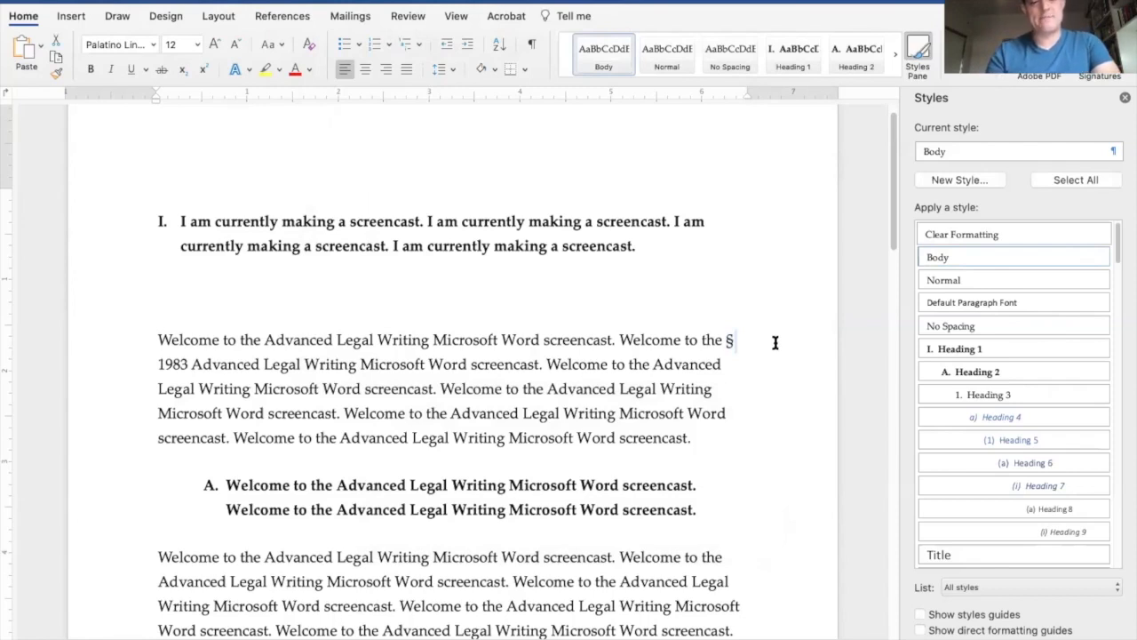
Step: Replace the space between § and 1983 with a nonbreaking space and remove the blank line below the first heading
key("BackSpace")
key("alt+space")
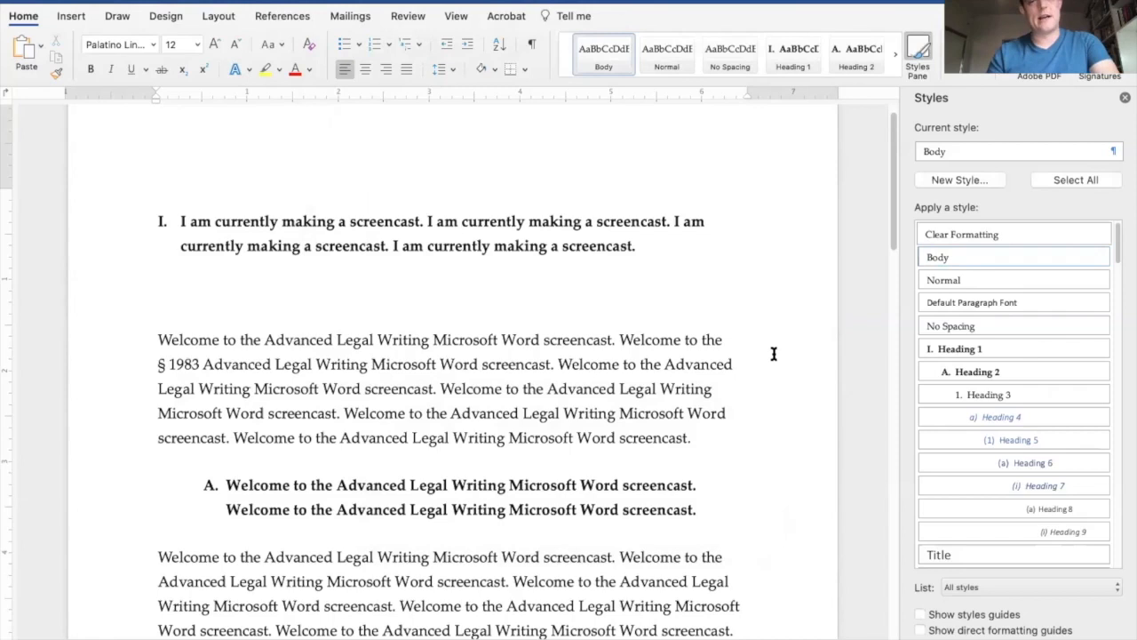
key("shift+Left")
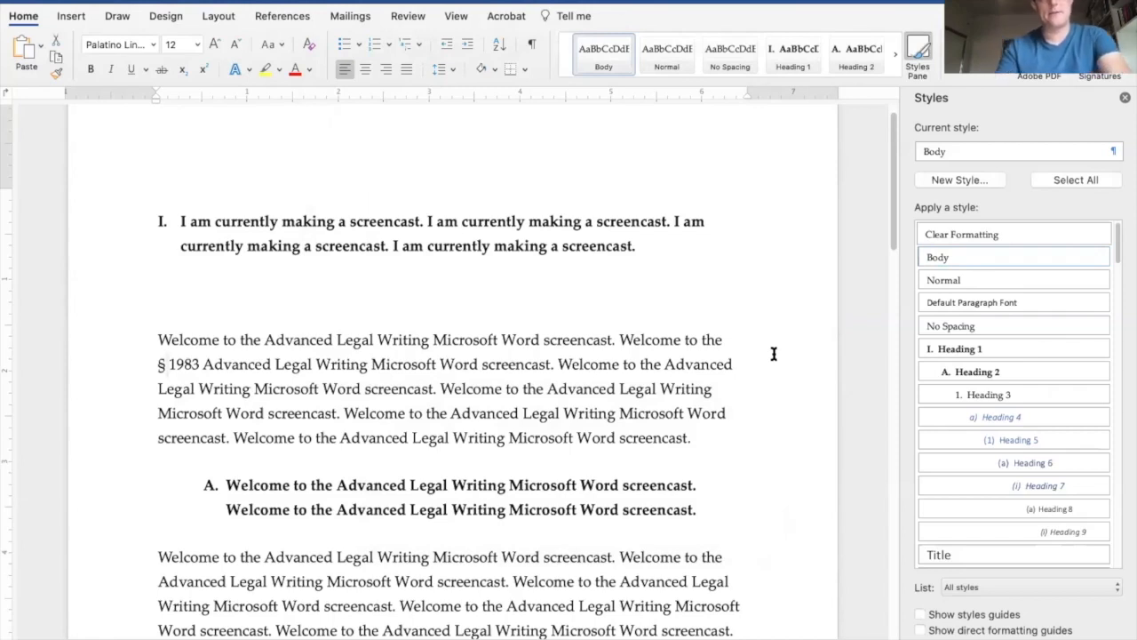
key("Up")
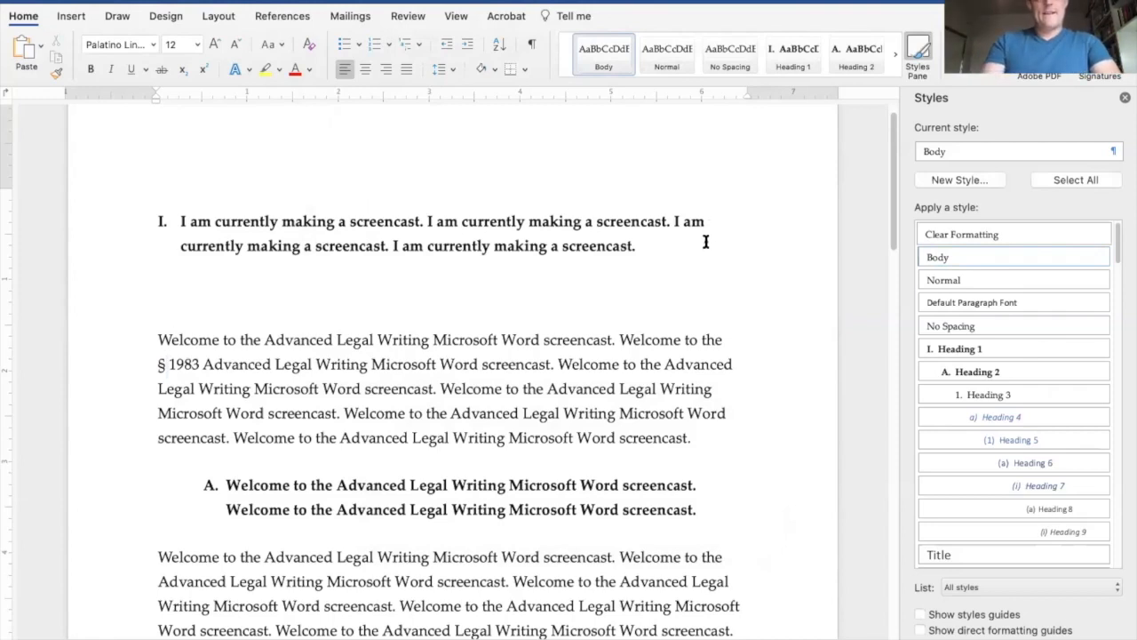
key("BackSpace")
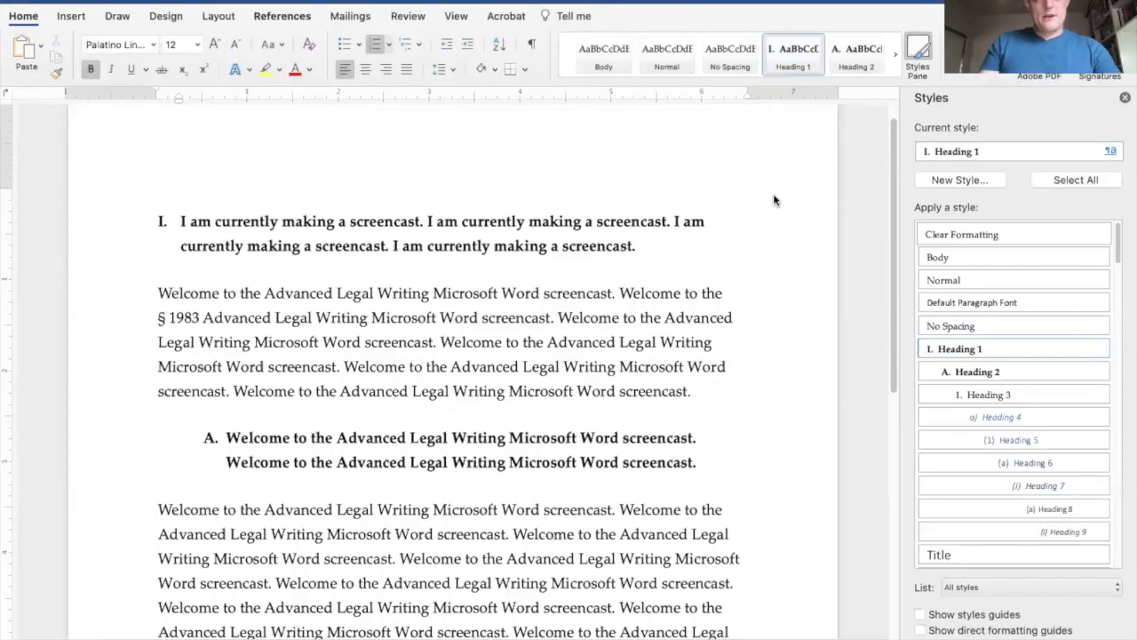
Step: Insert a footnote after the first sentence of the body paragraph below heading I
scroll(772, 198, "up", 1)
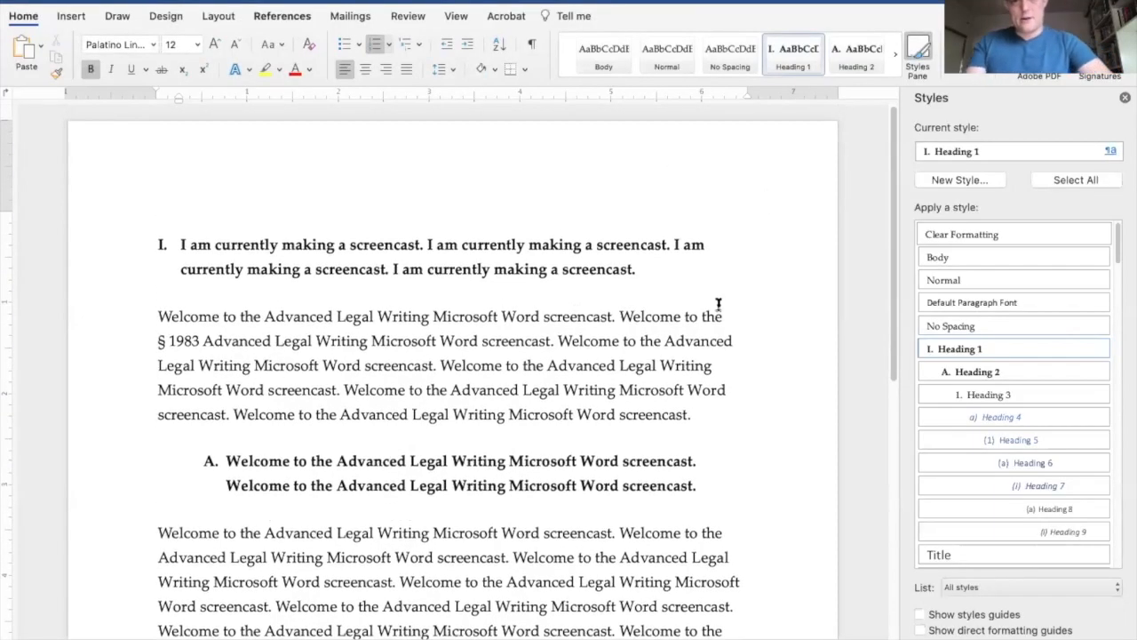
left_click(215, 334)
scroll(478, 280, "down", 1)
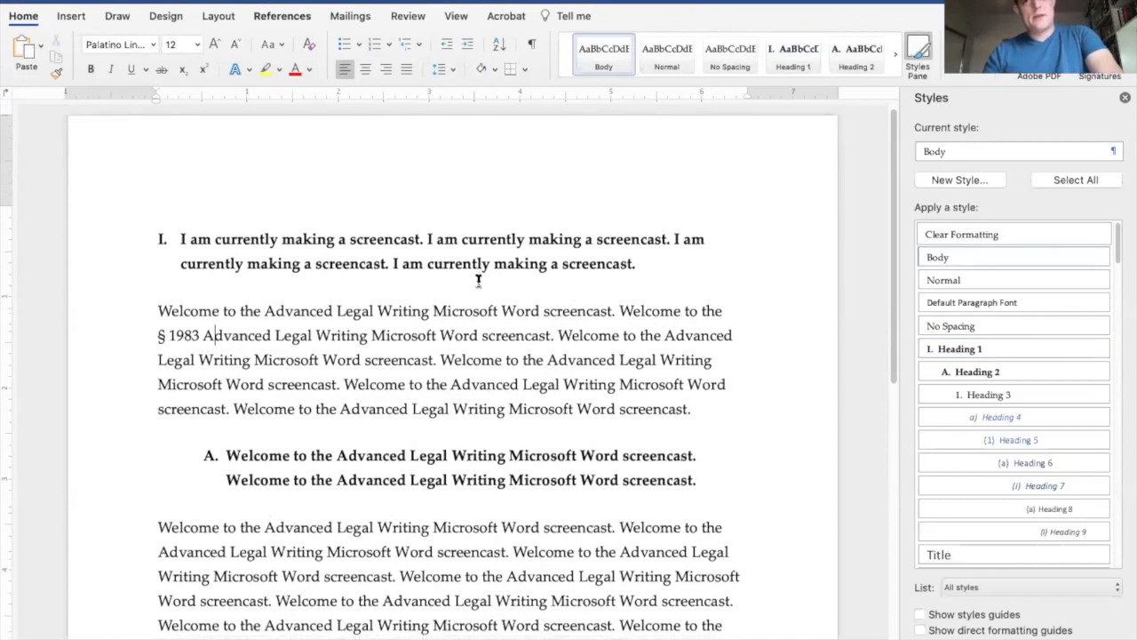
scroll(478, 280, "down", 1)
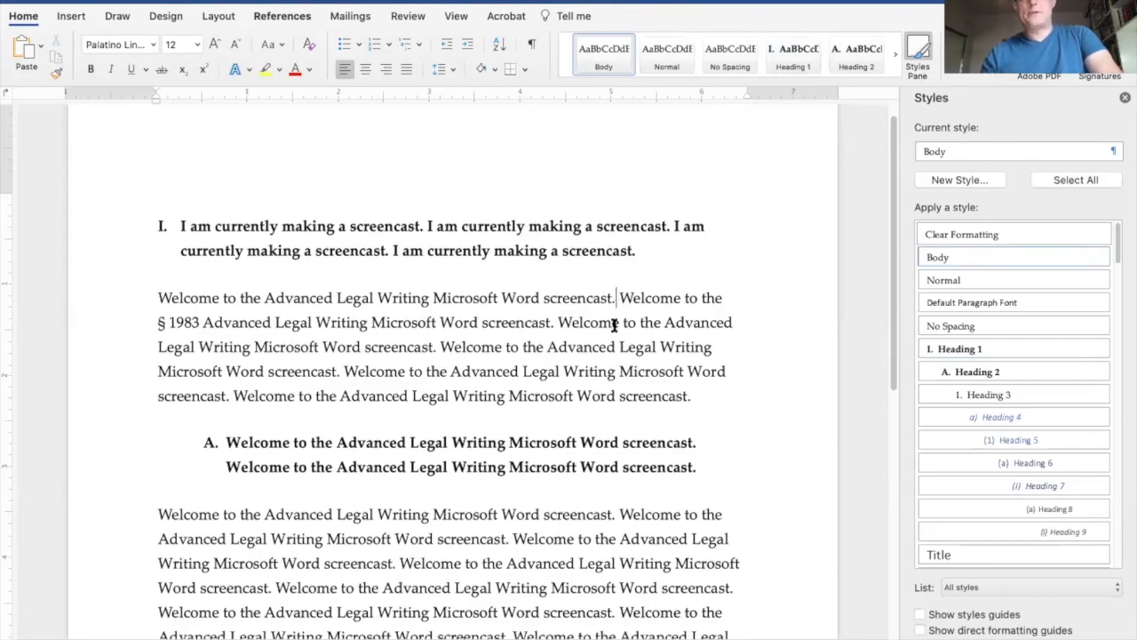
key("super+alt+f")
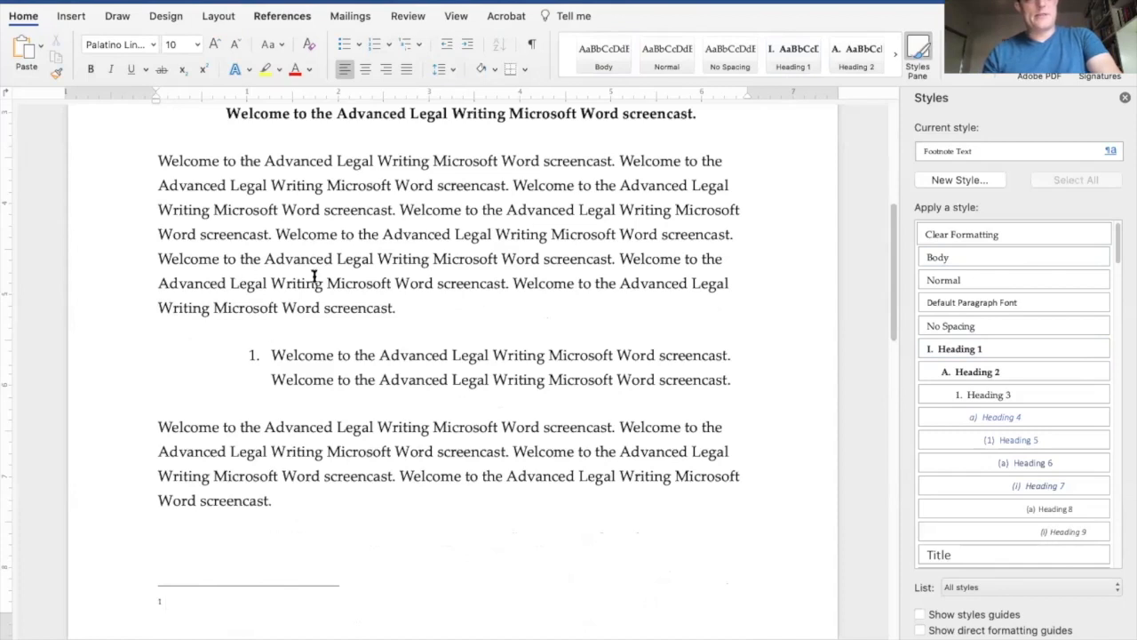
Step: Copy the end of the first body paragraph, from "Advanced Legal Writing" through its final sentence, and paste it as the text of footnote 1
left_click_drag(158, 283, 393, 315)
key("super+c")
left_click(341, 601)
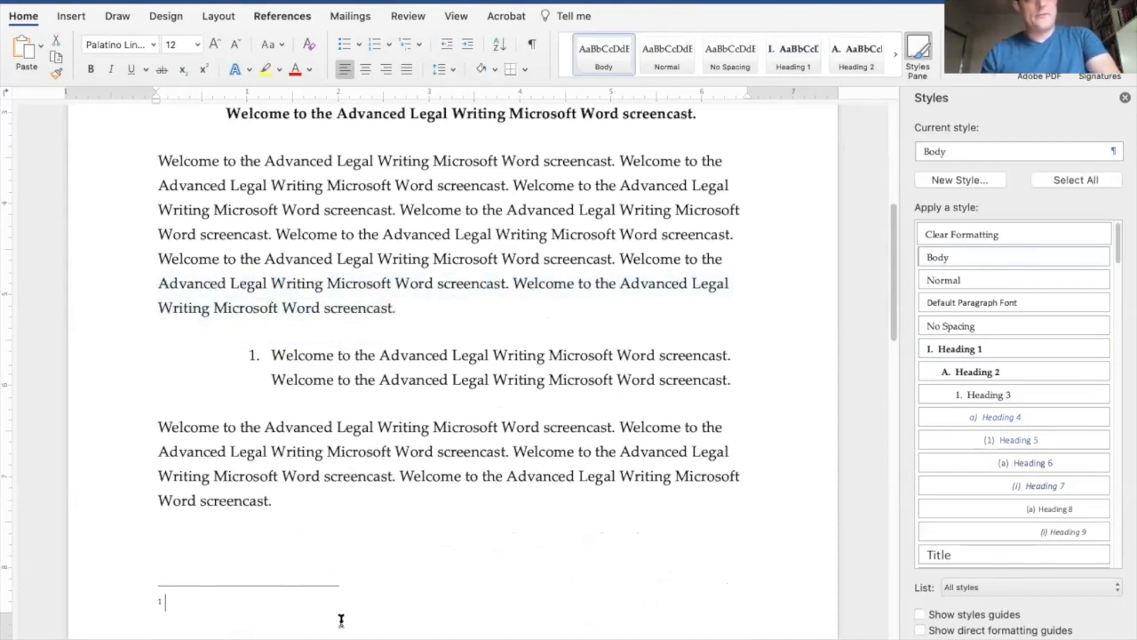
key("super+v")
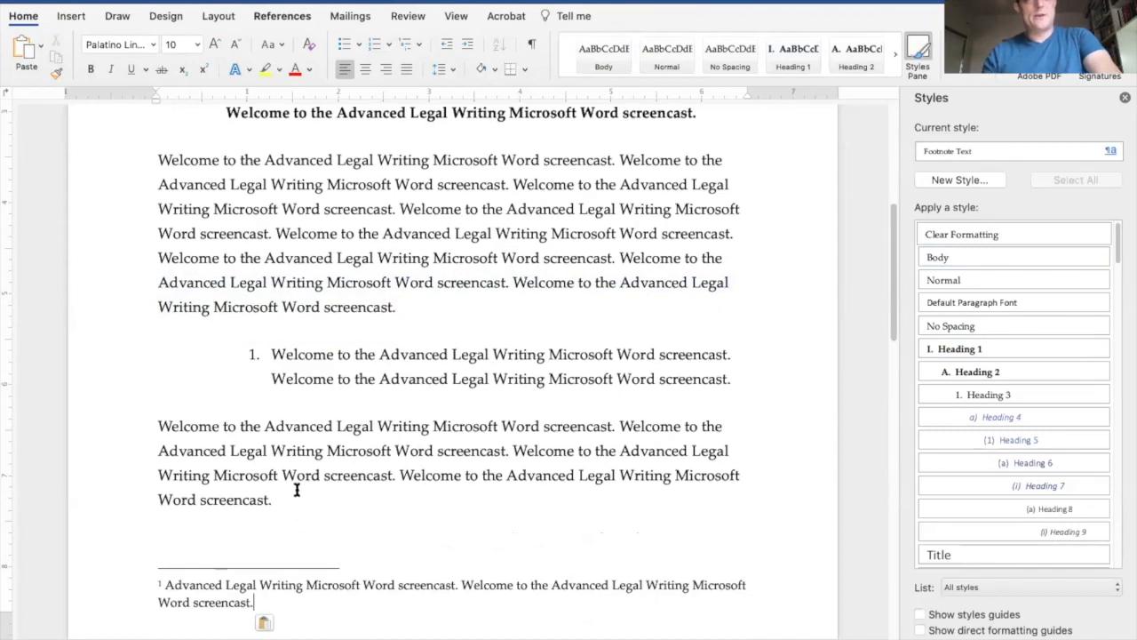
Step: Try to modify the Footnote Text style to font size 11 and add it to the template
scroll(267, 497, "down", 2)
scroll(267, 503, "down", 5)
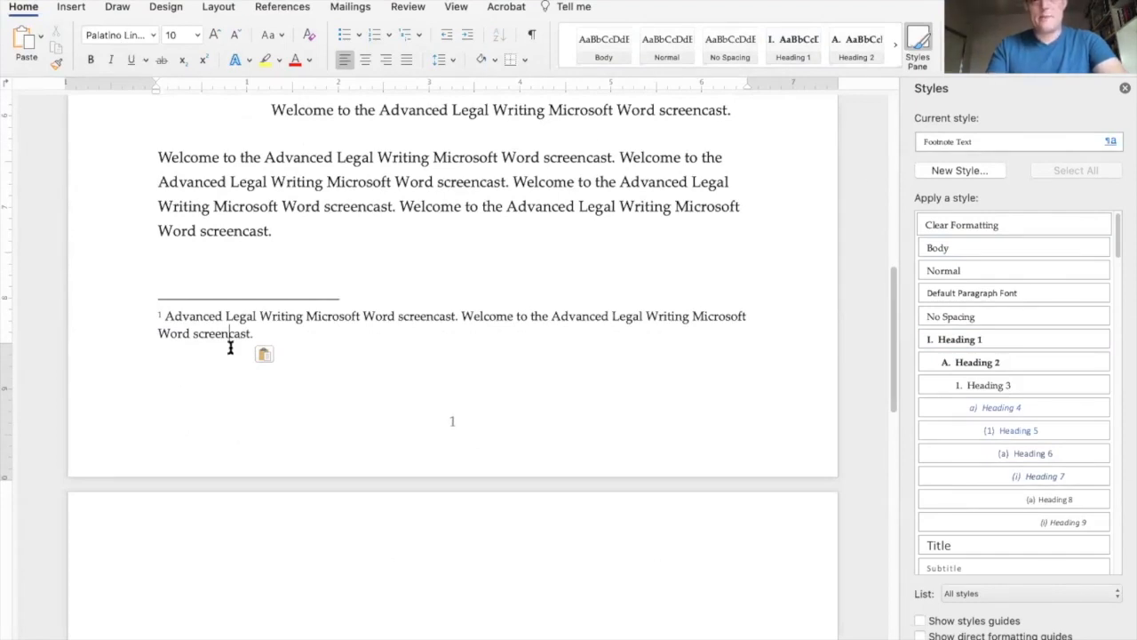
left_click(1013, 144)
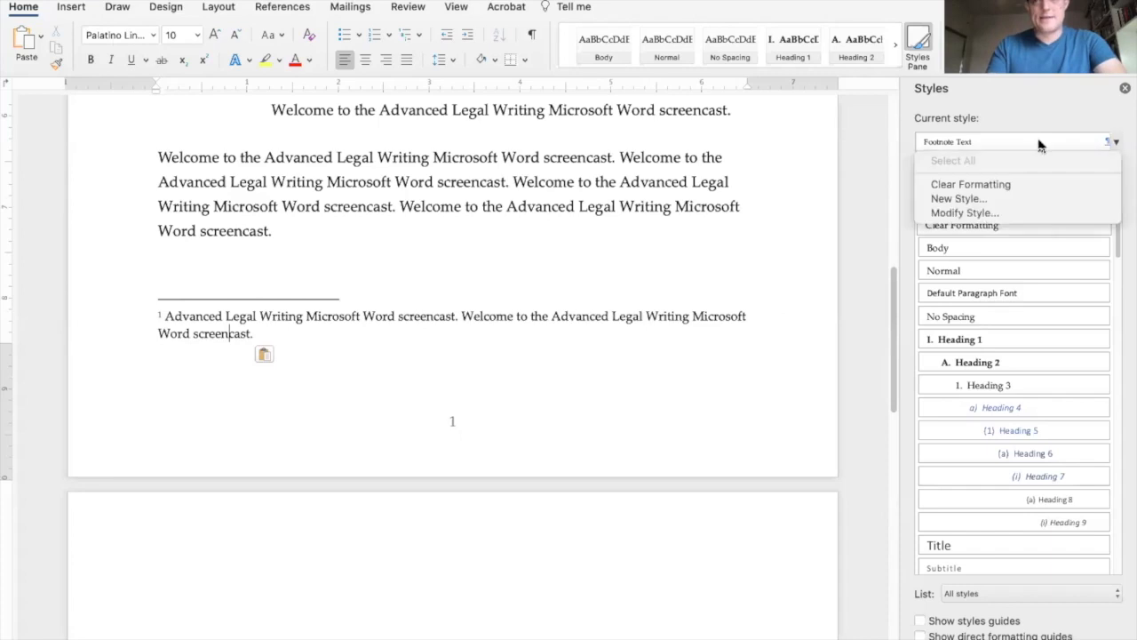
left_click(1030, 213)
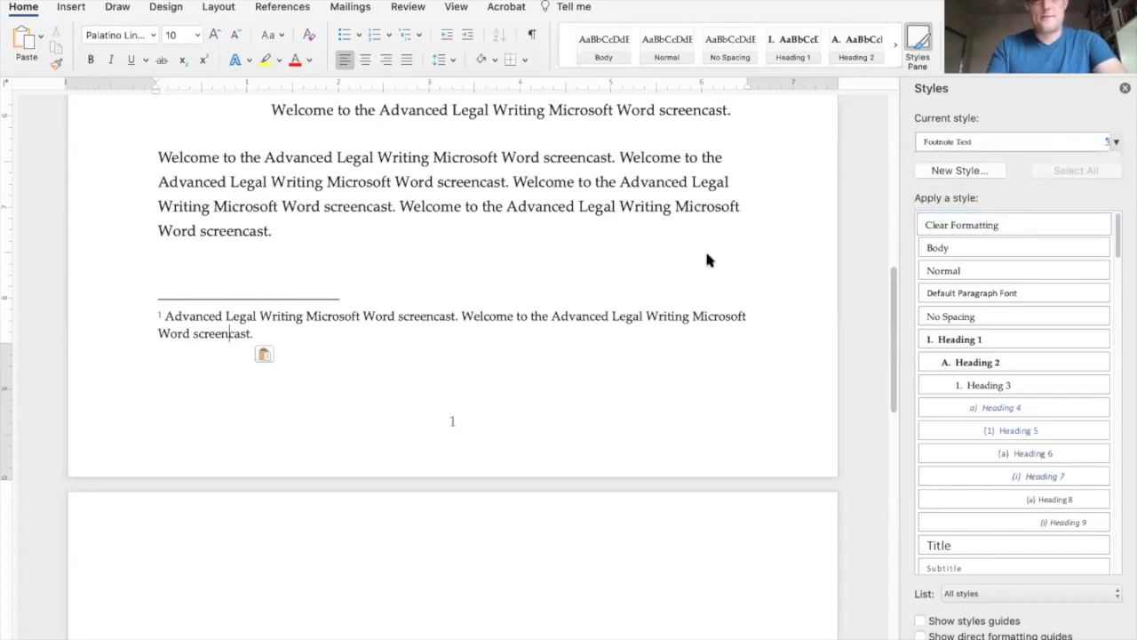
double_click(520, 206)
type("11")
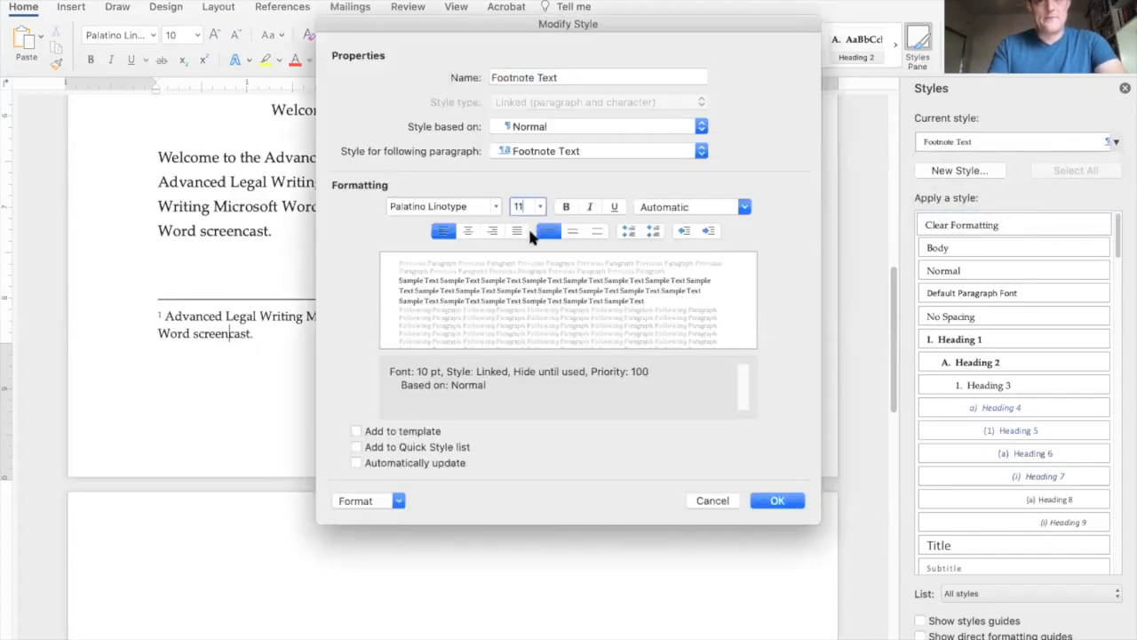
left_click(422, 431)
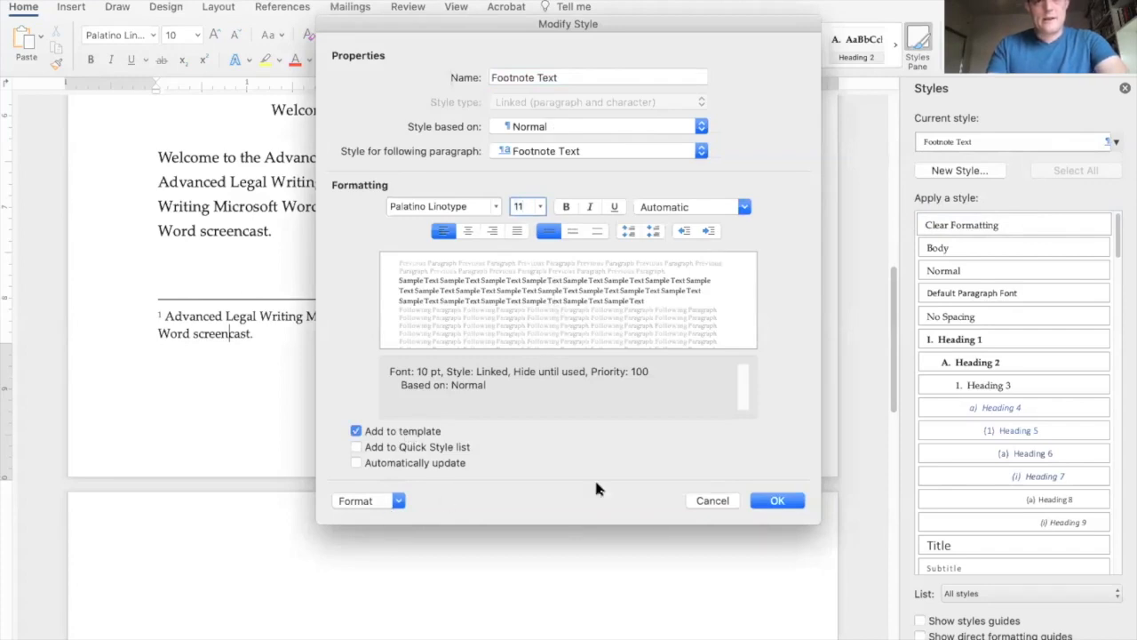
left_click(383, 505)
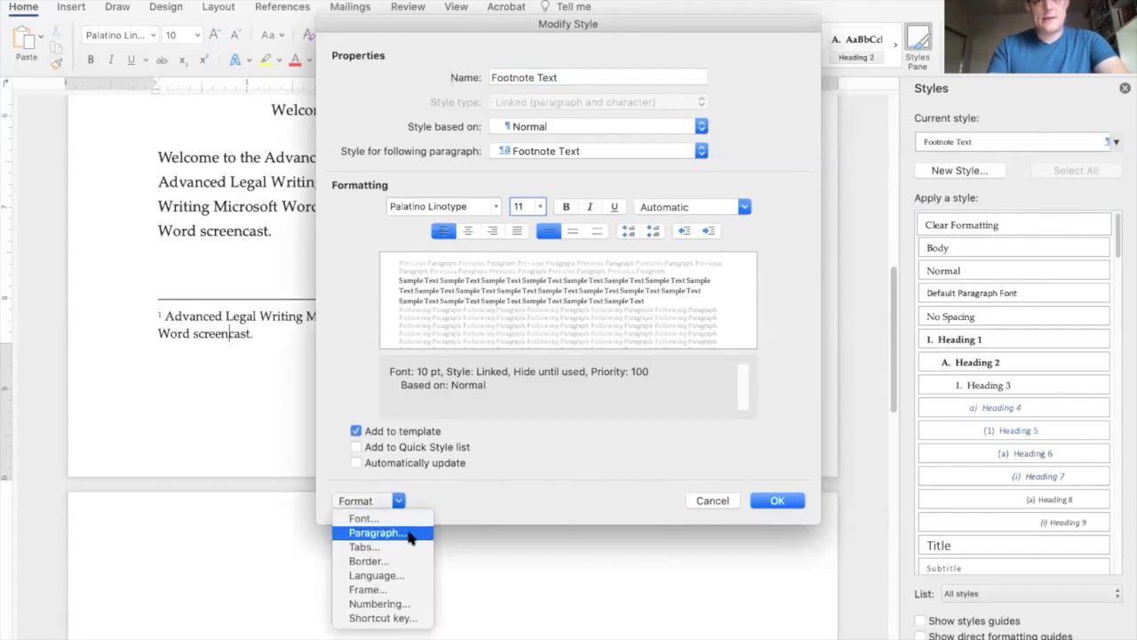
left_click(544, 451)
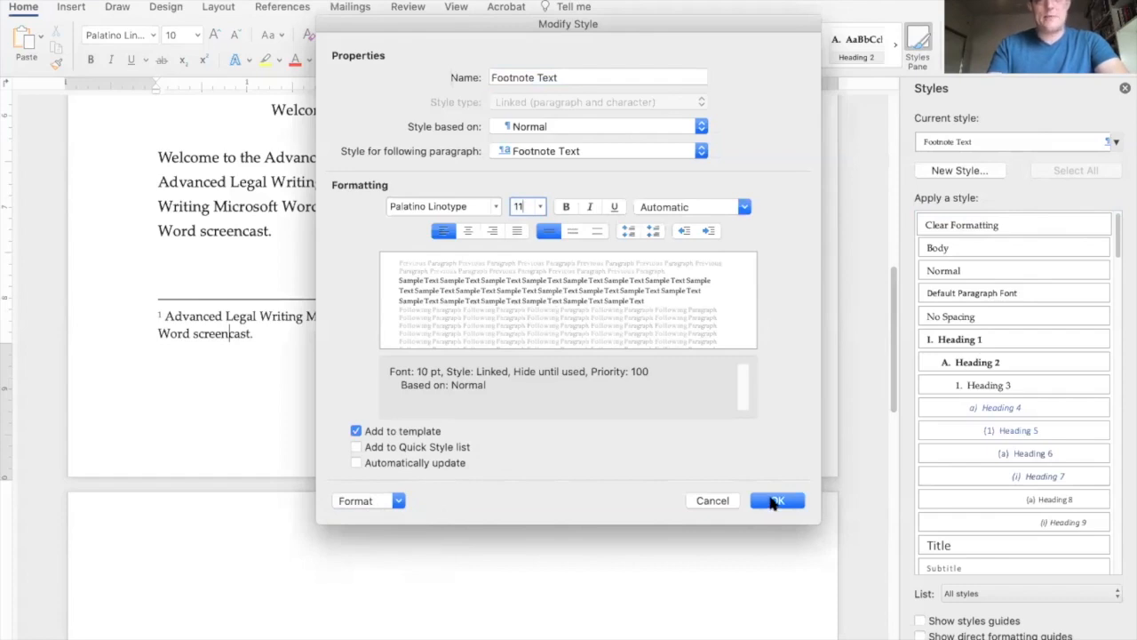
left_click(722, 497)
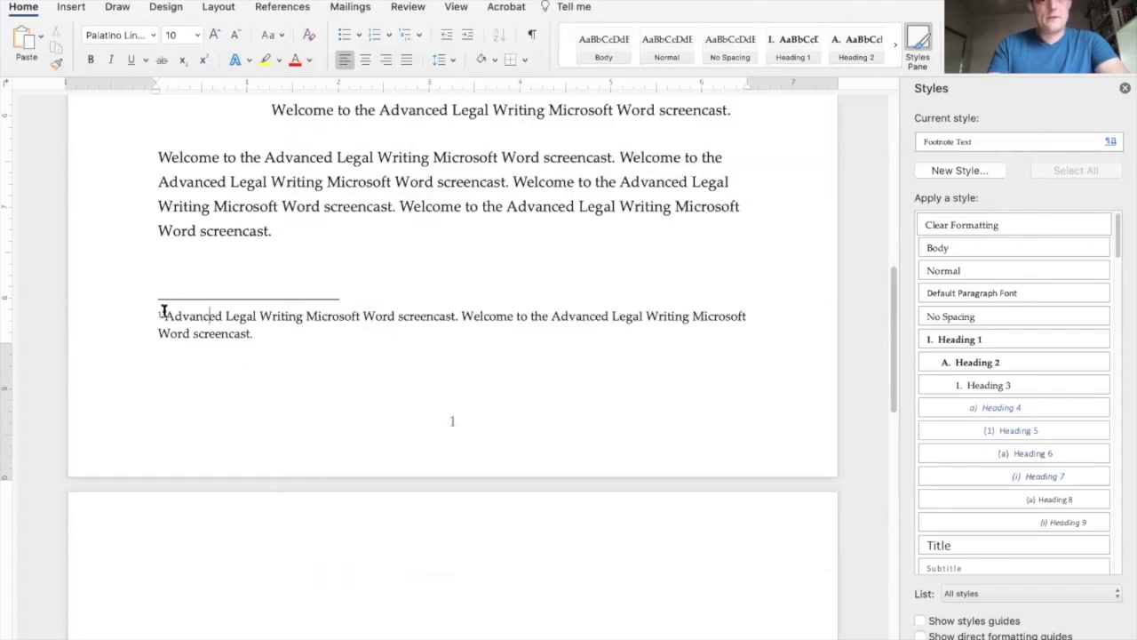
Step: Select the whole text of footnote 1 and set its font size directly to 11
left_click_drag(190, 320, 264, 330)
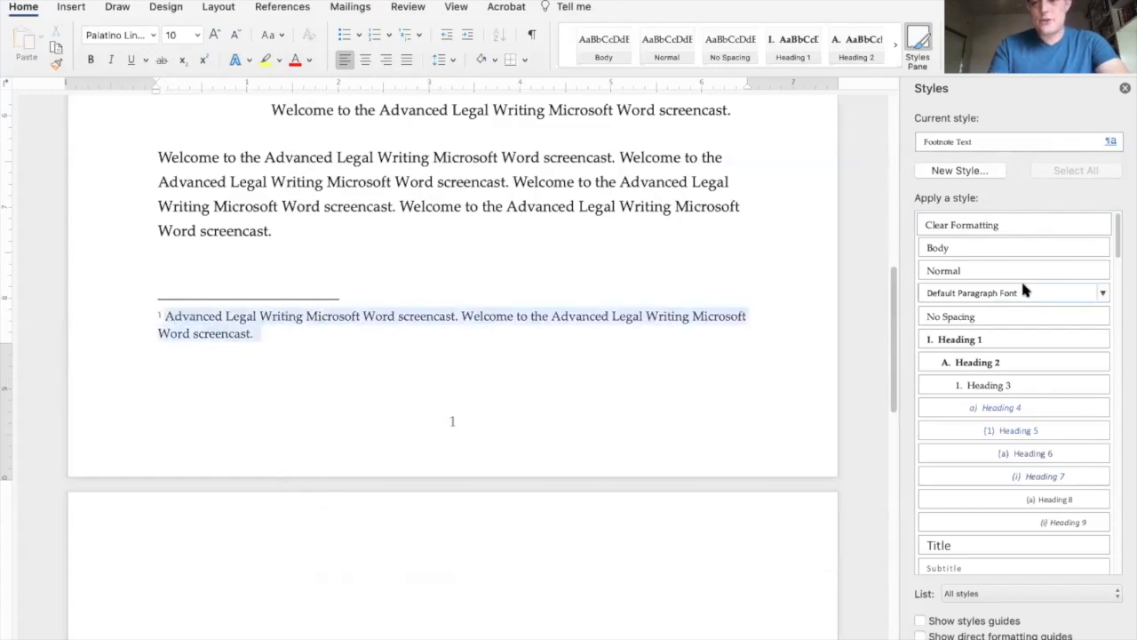
scroll(1007, 284, "down", 5)
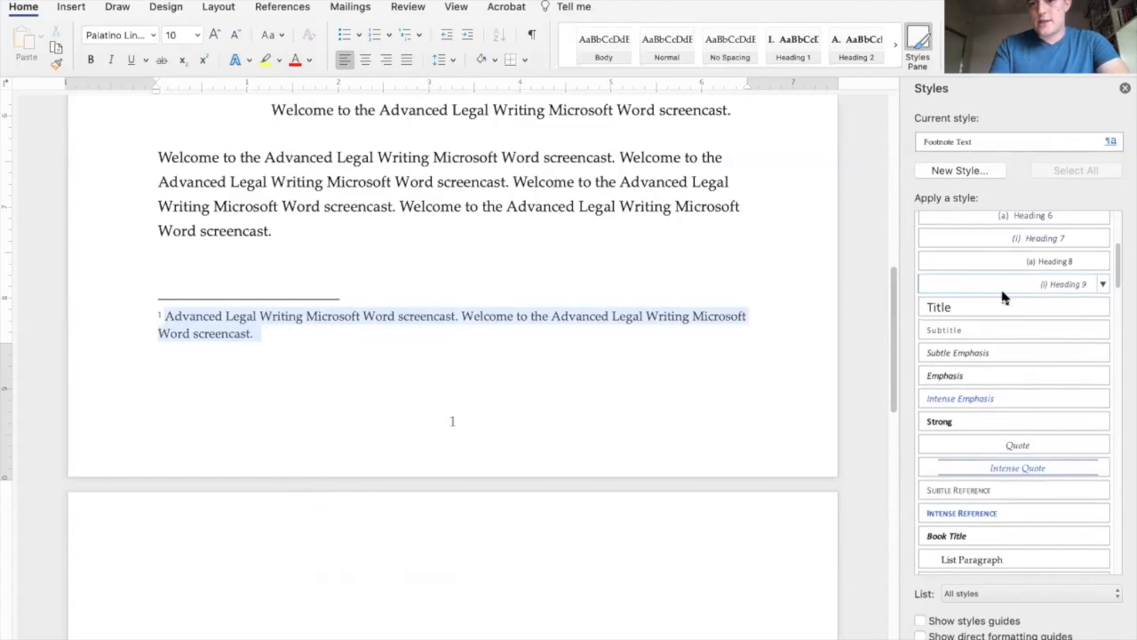
left_click(187, 338)
left_click_drag(167, 320, 260, 324)
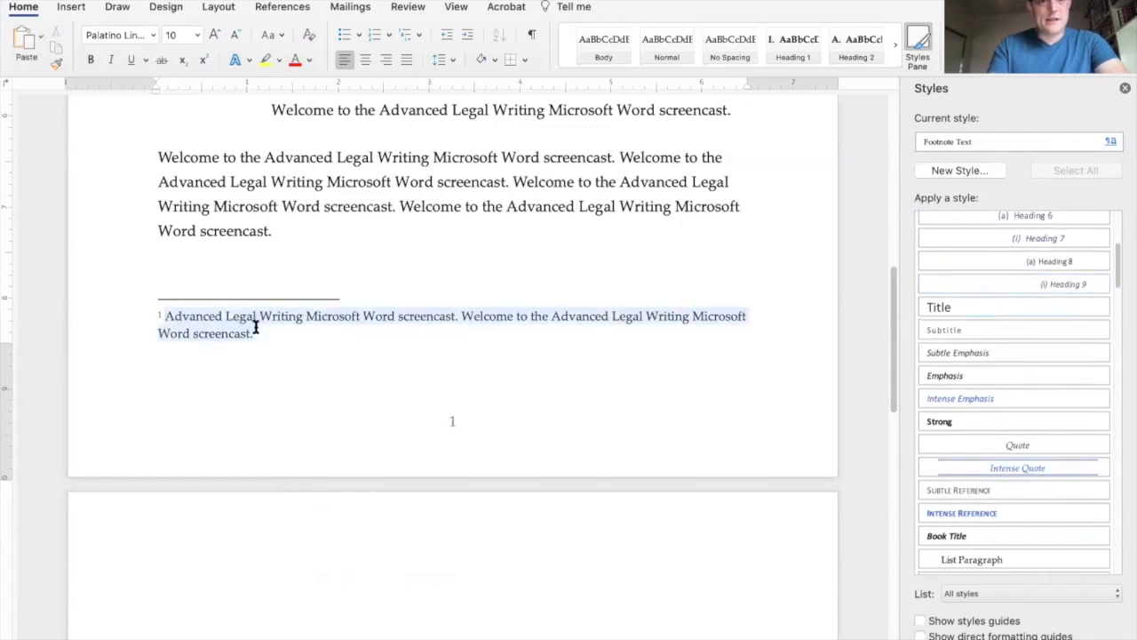
scroll(203, 282, "up", 1)
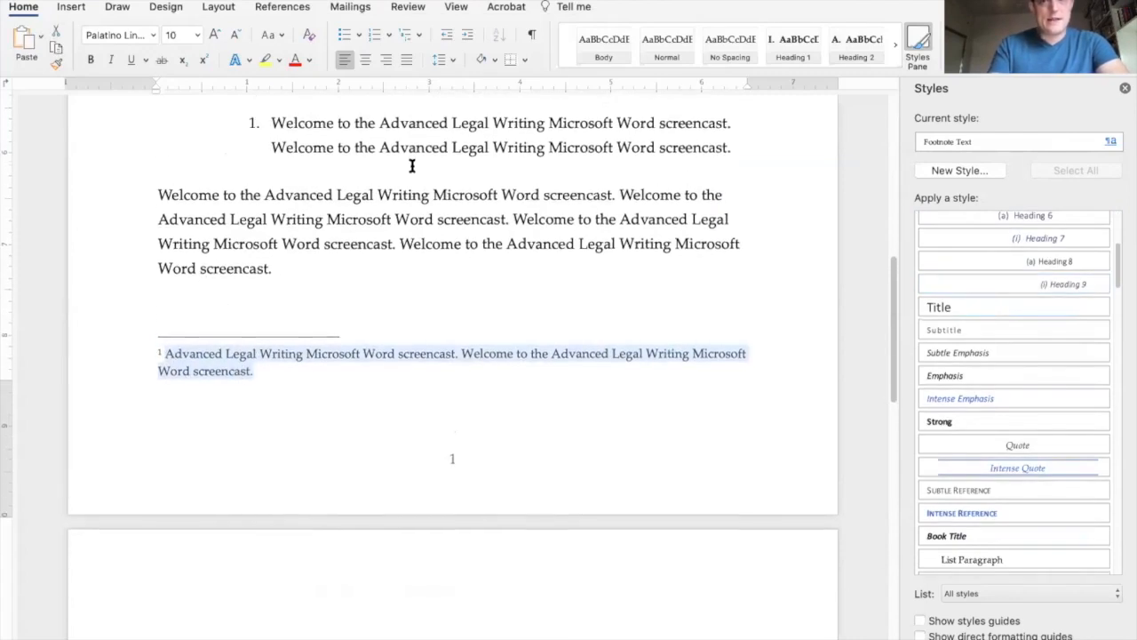
left_click(186, 36)
type("11")
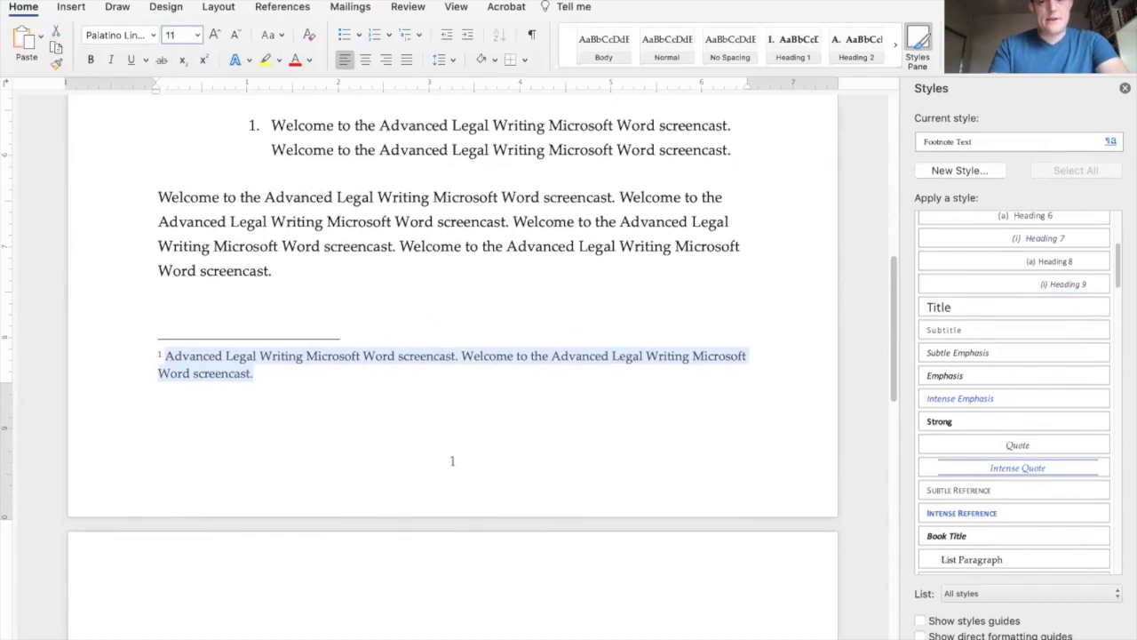
key("Return")
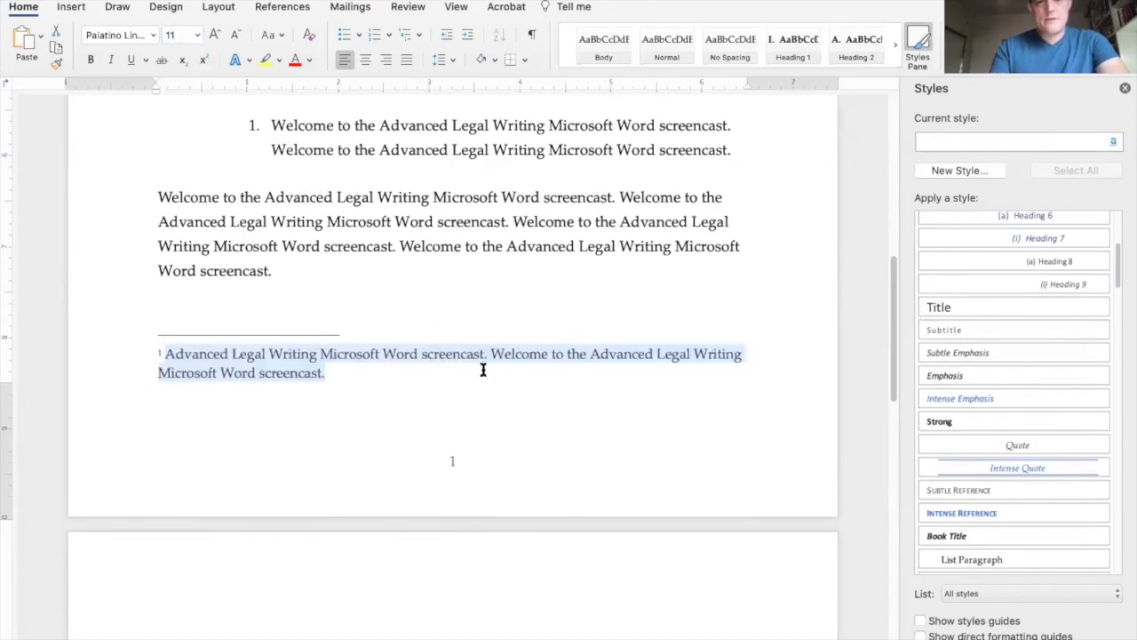
Step: Undo the direct font size change on the footnote text
left_click(1073, 141)
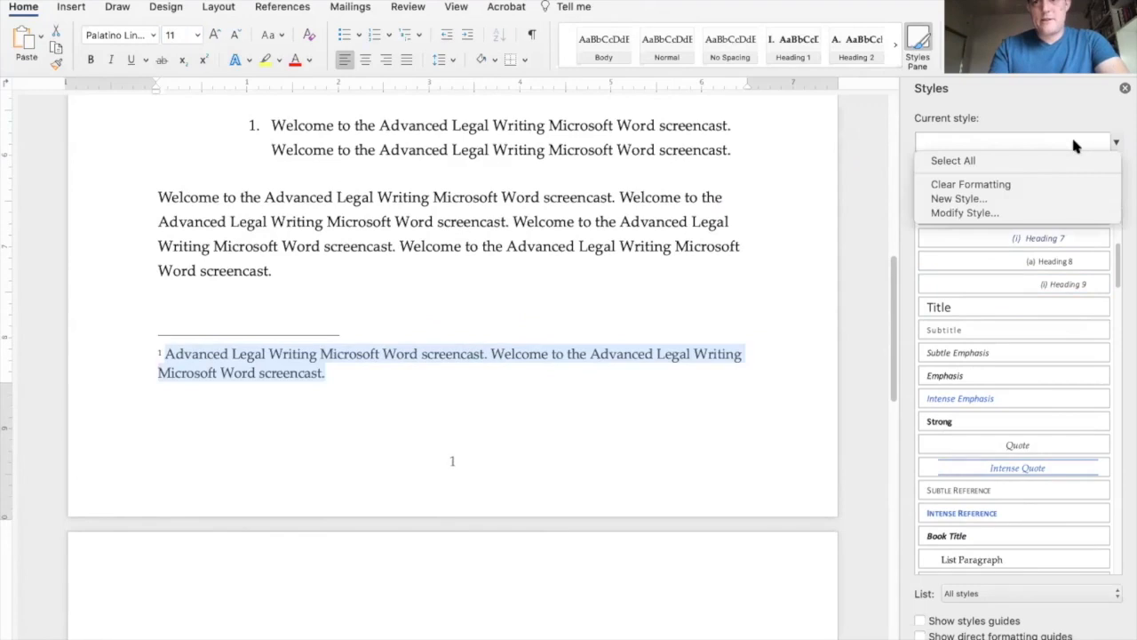
left_click(1072, 140)
left_click(468, 404)
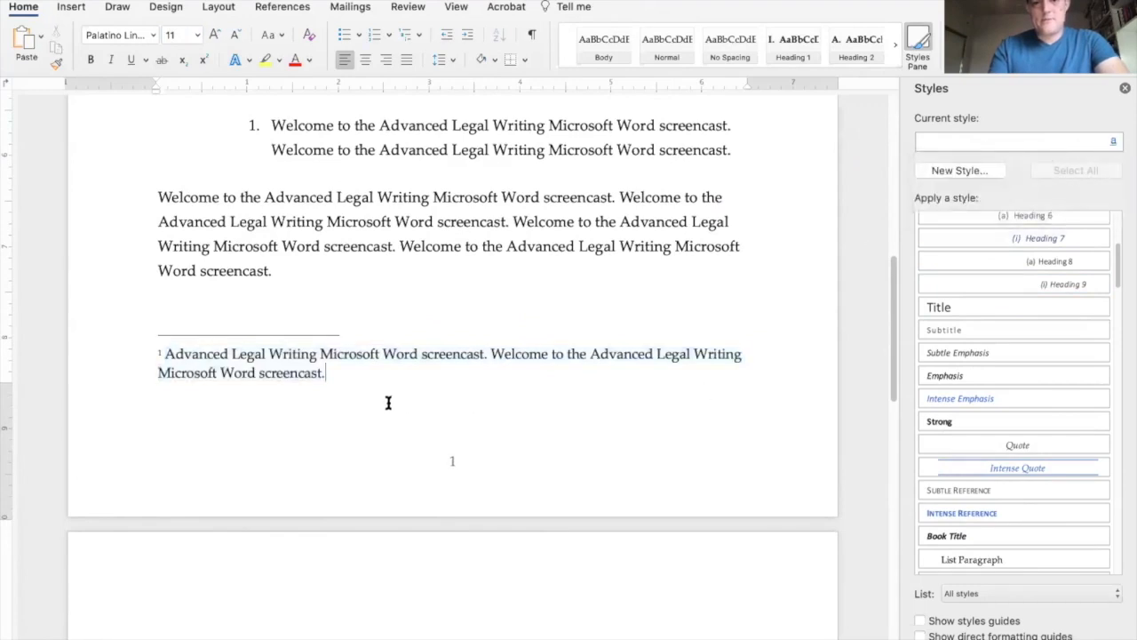
key("super+z")
Step: Modify the Footnote Text style to font size 11 and add the change to the template
left_click(1039, 140)
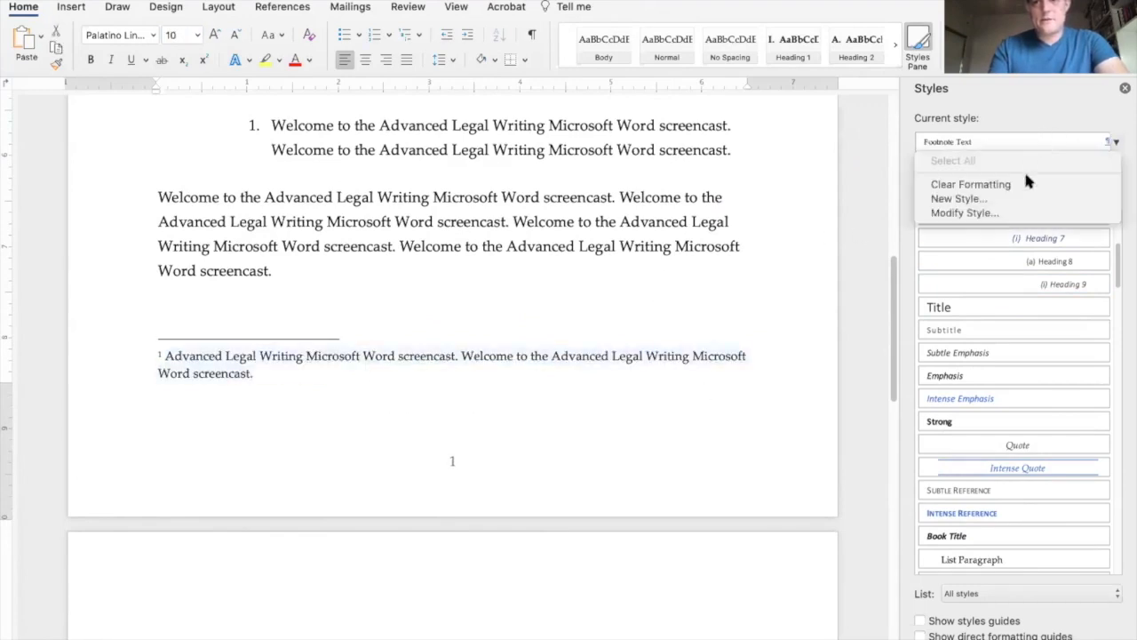
left_click(1013, 212)
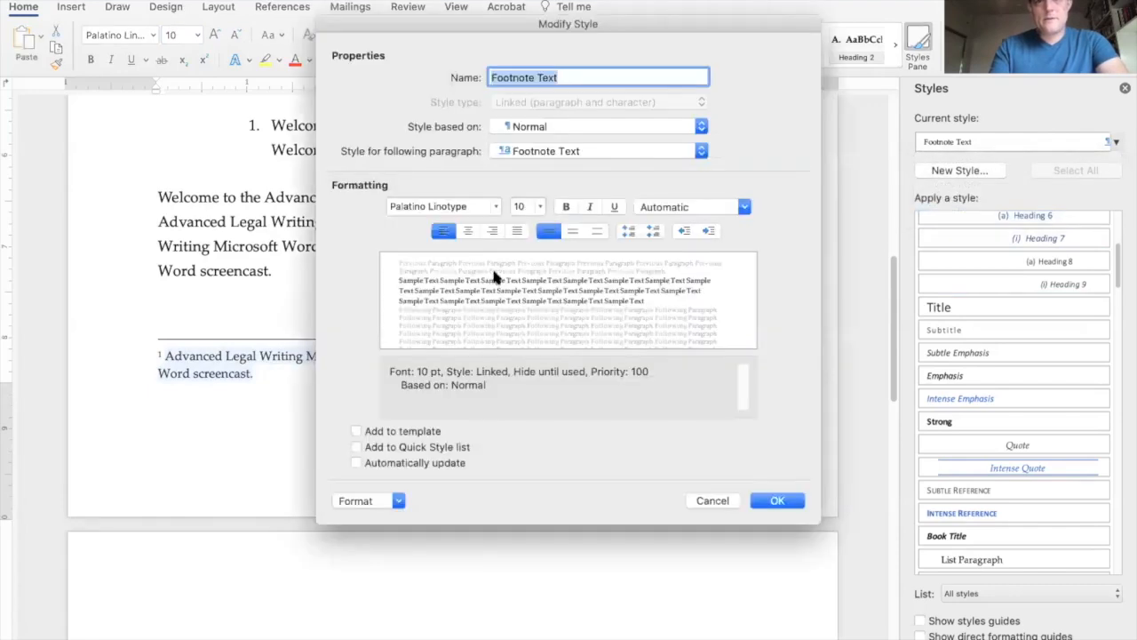
type("11")
key("Tab")
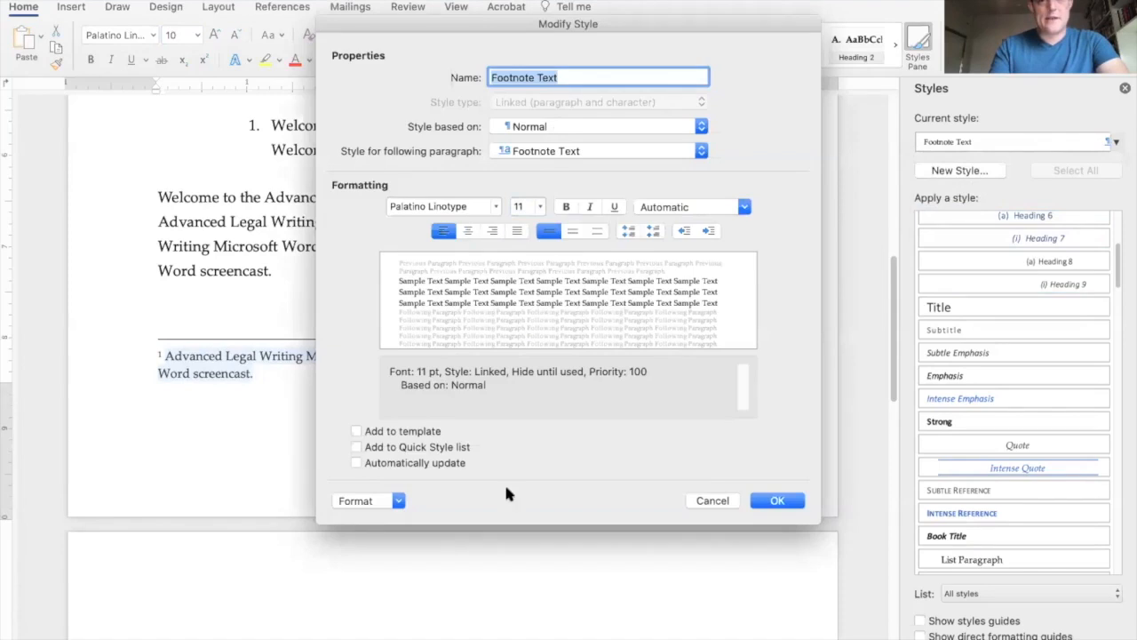
left_click(404, 433)
left_click(778, 501)
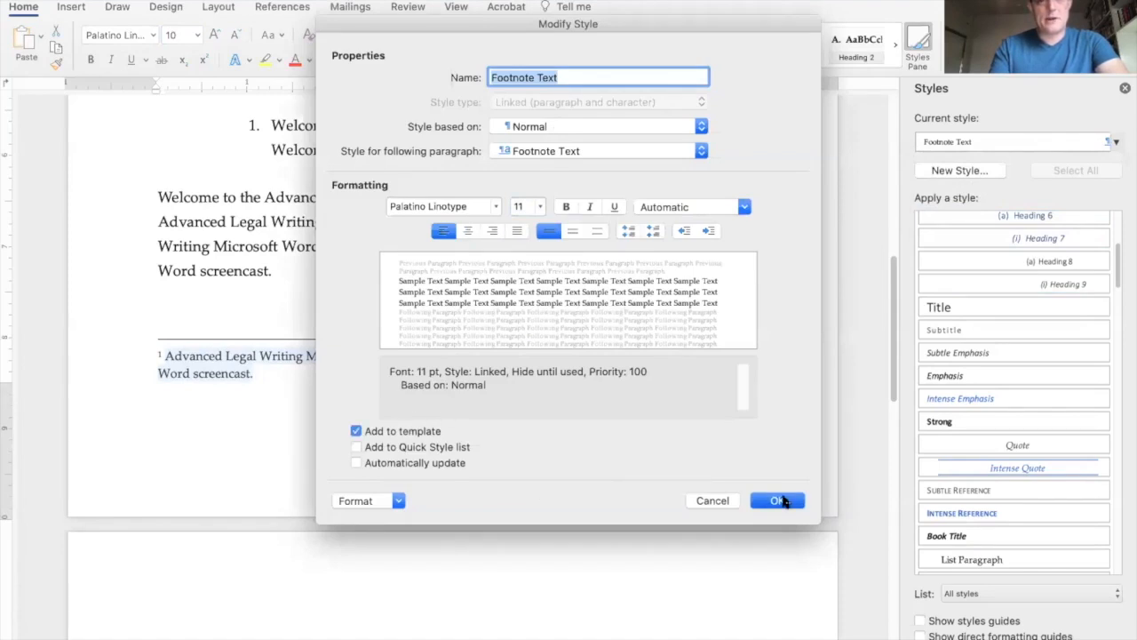
Step: Give footnote 1 a hanging indent of about 0.25 inch, leaving its first line at the margin
left_click(454, 380)
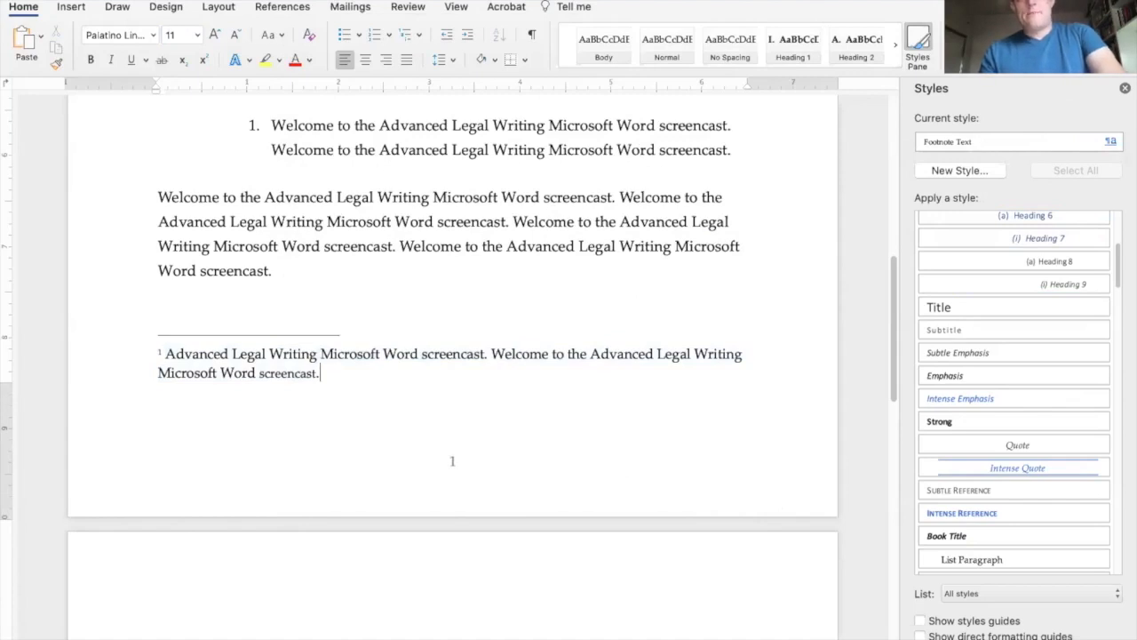
left_click(152, 375)
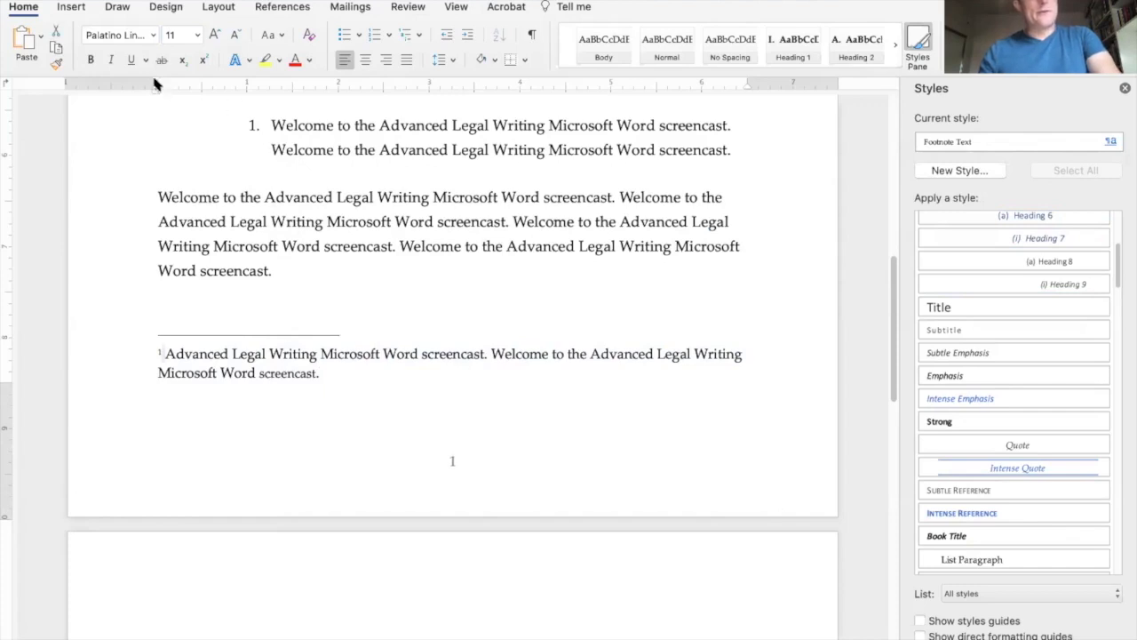
left_click(158, 359)
left_click(156, 371)
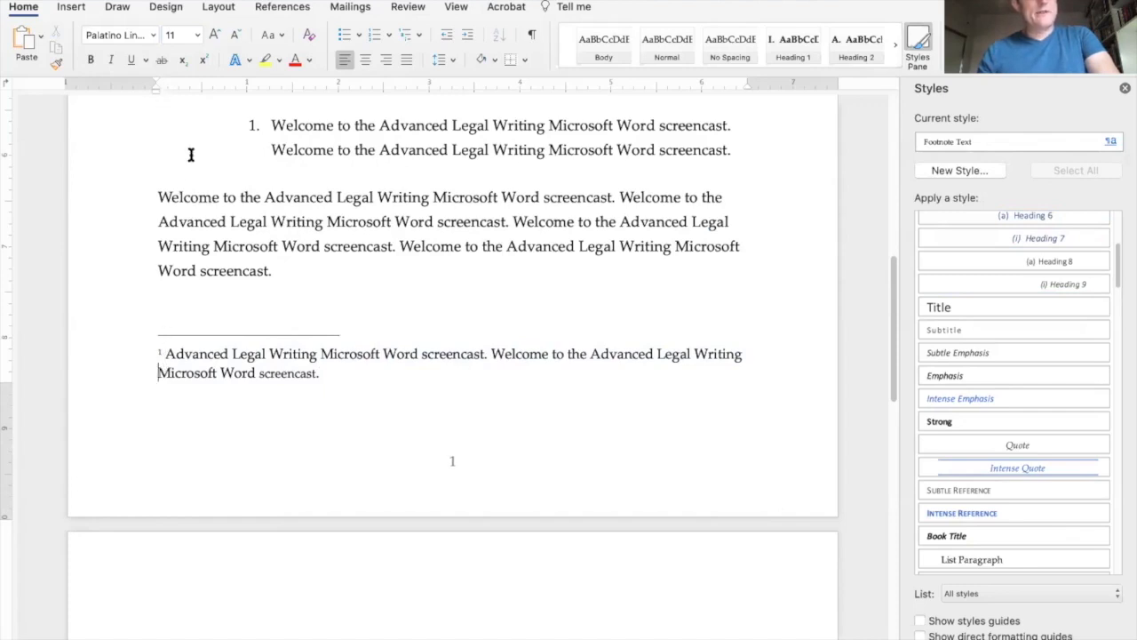
left_click_drag(154, 86, 169, 83)
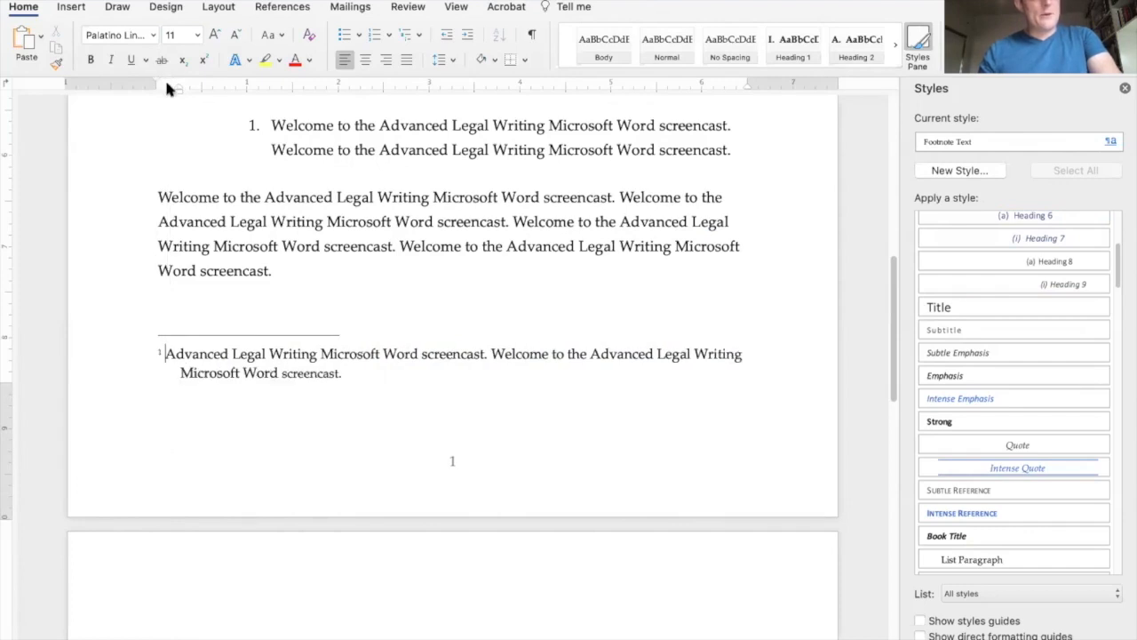
mouse_move(176, 90)
left_mouse_down()
mouse_move(153, 93)
mouse_move(179, 92)
left_mouse_up()
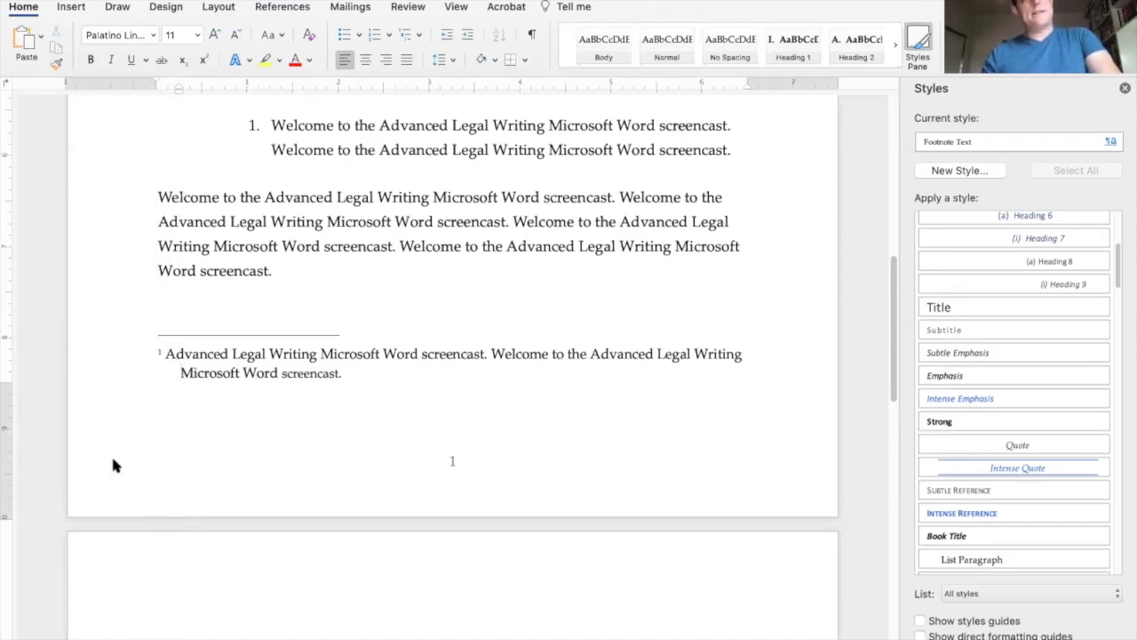
Step: Find Footnote Text in the list of all styles and update it to match the indented footnote
left_click(1094, 144)
left_click(1095, 144)
scroll(1040, 333, "down", 1)
scroll(1041, 324, "up", 5)
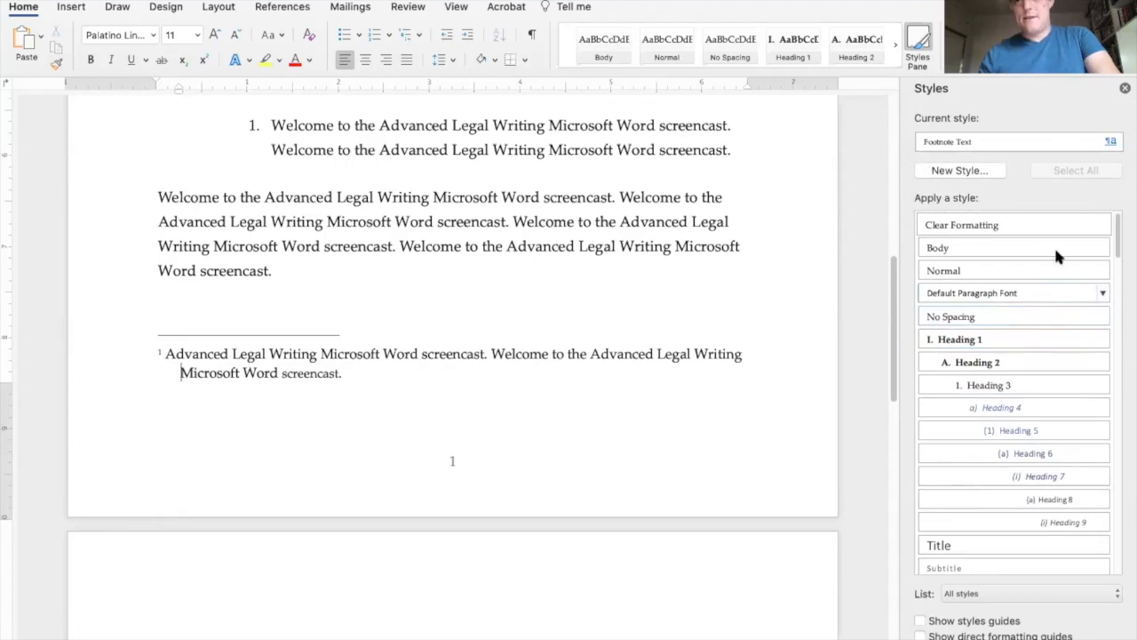
scroll(1048, 480, "down", 5)
scroll(1049, 391, "down", 5)
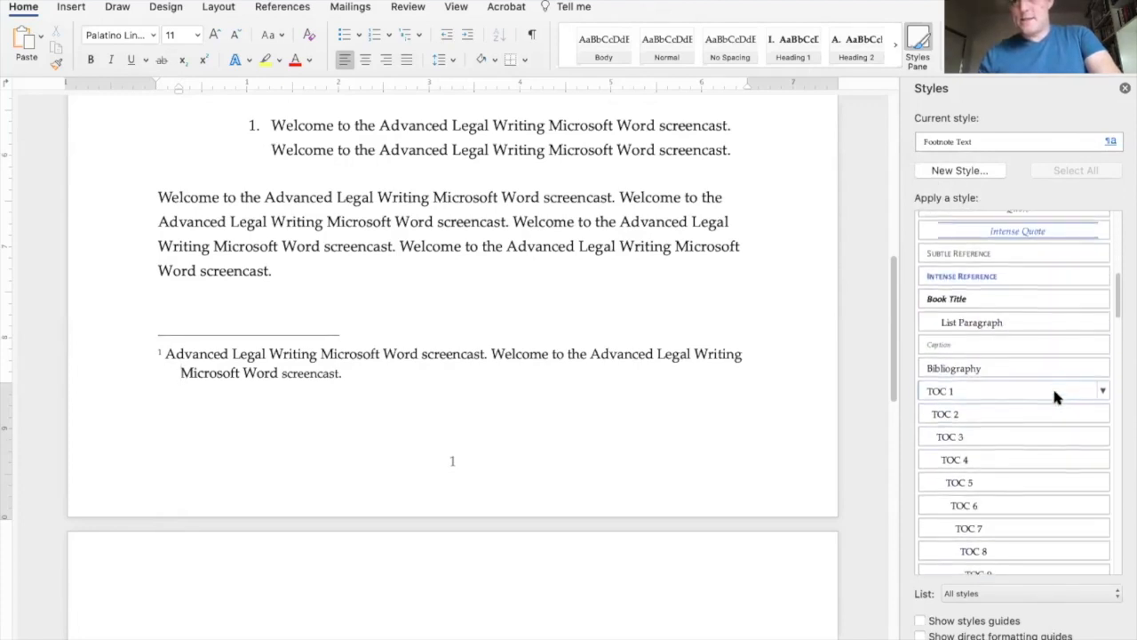
scroll(1056, 397, "down", 10)
scroll(1055, 400, "down", 3)
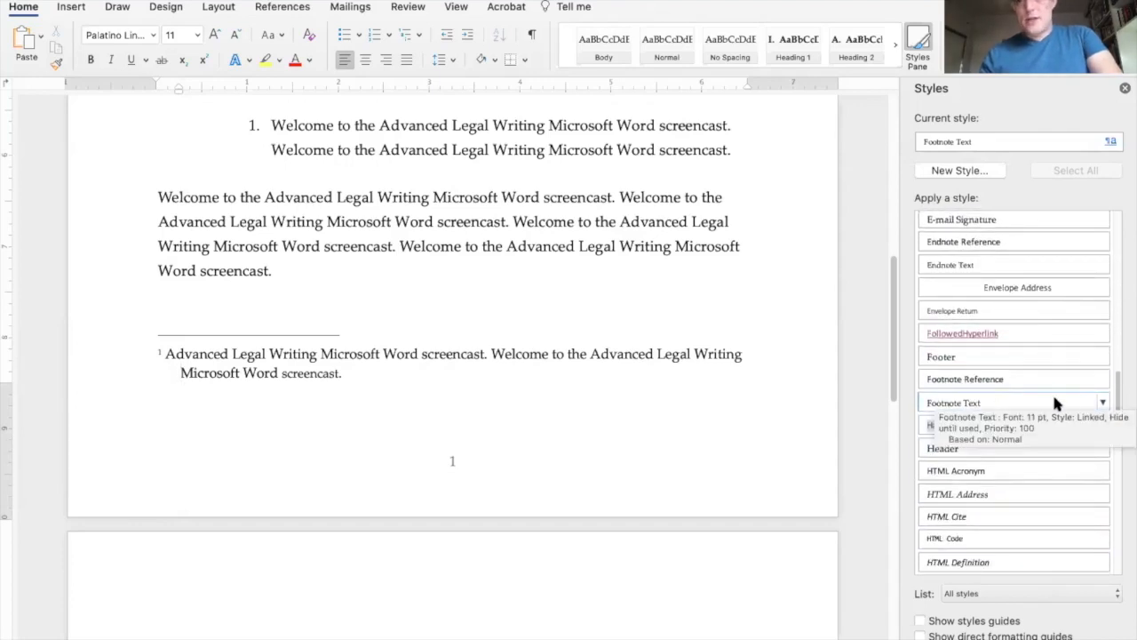
left_click(1103, 402)
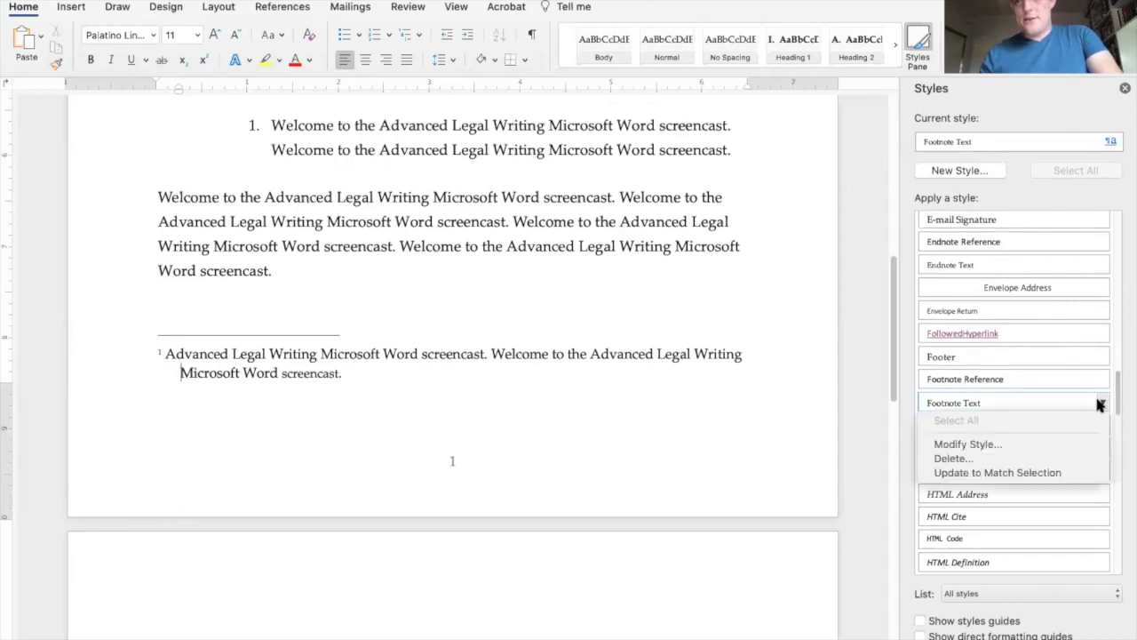
left_click(1086, 476)
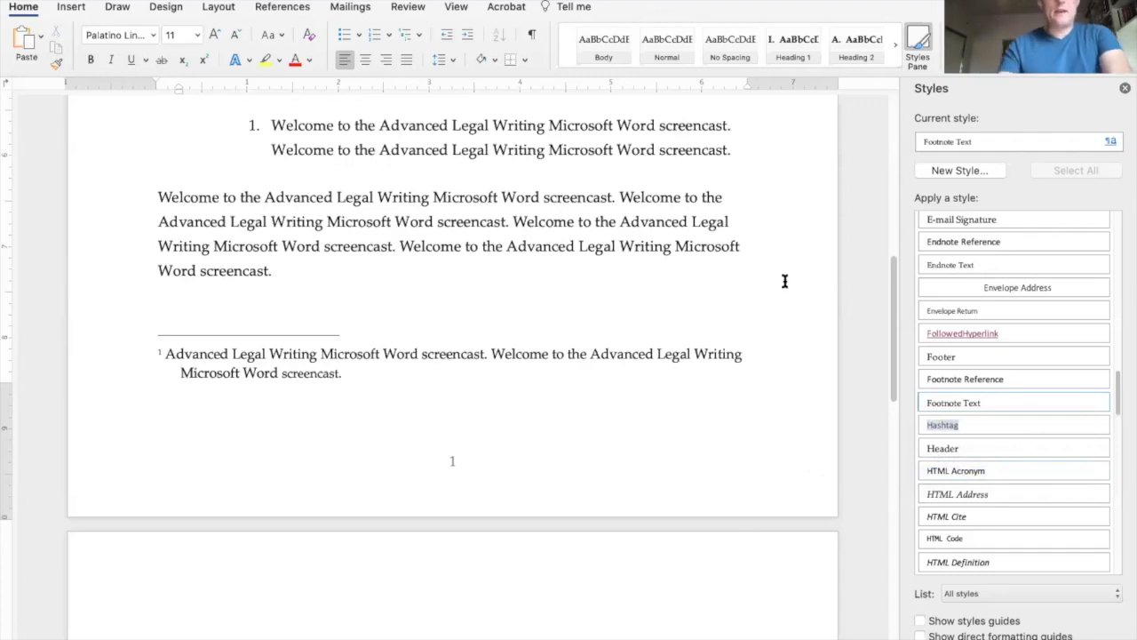
Step: Insert a tab between the footnote number and its text to align the first line with the hanging indent
key("Up")
key("Left")
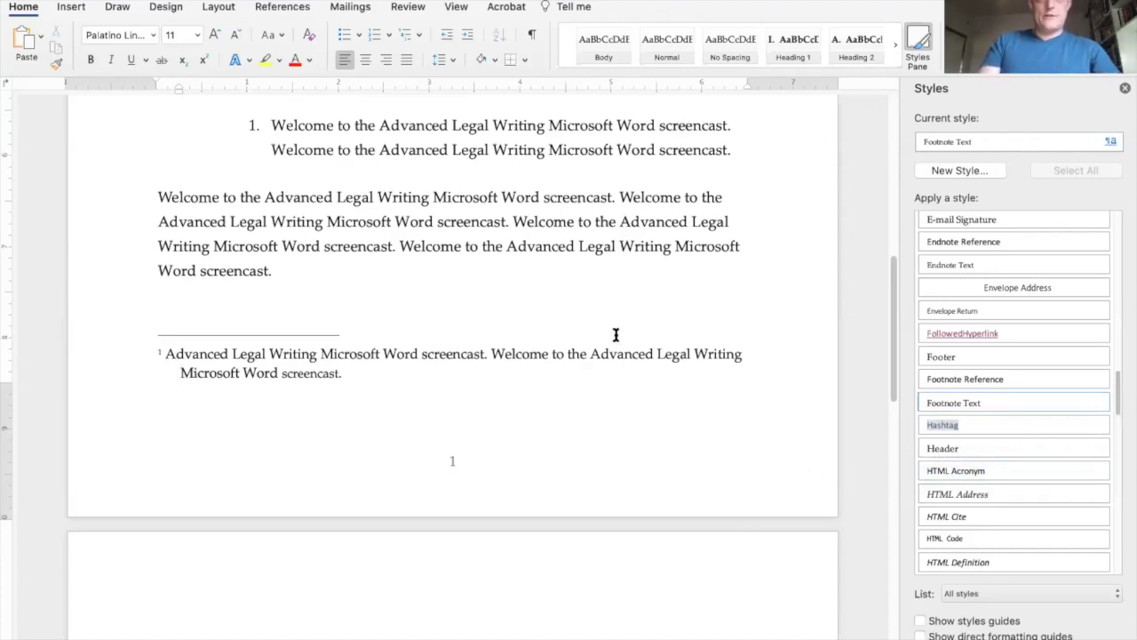
key("shift+Left")
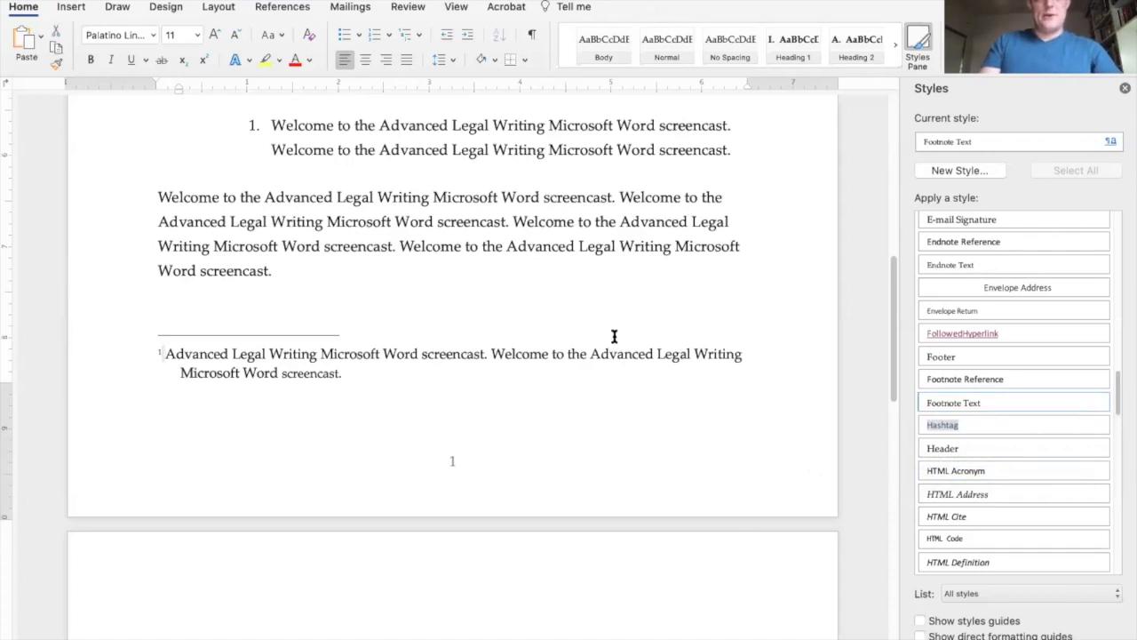
key("Right")
key("Tab")
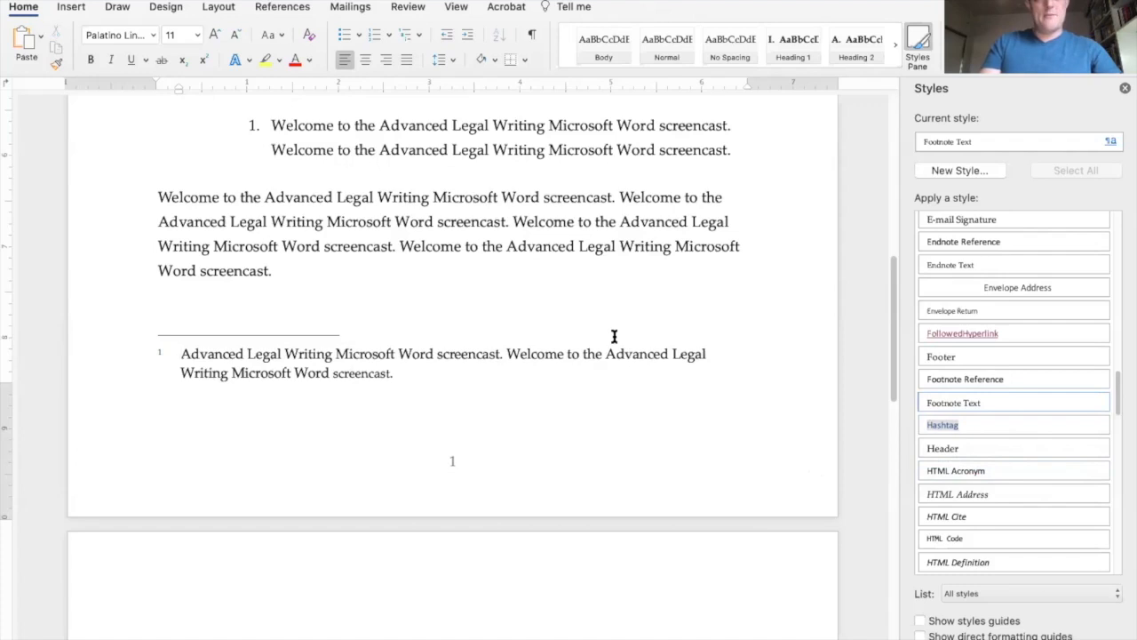
Step: Remove the tab after footnote 1's number and set the Footnote Text style's modification to be added to the template
key("Up")
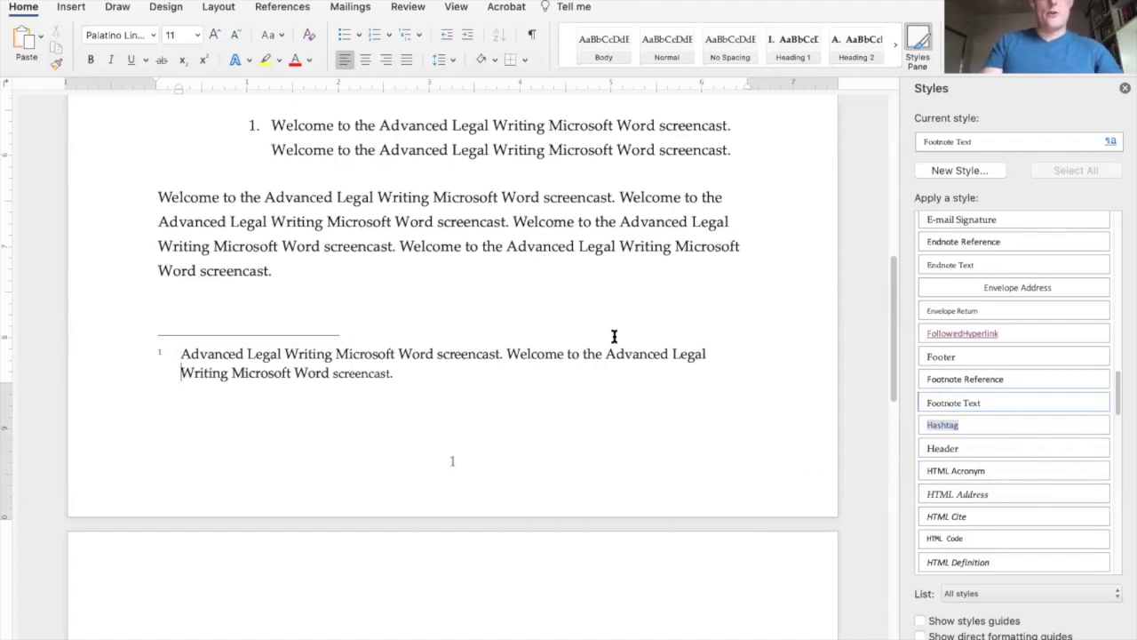
key("BackSpace")
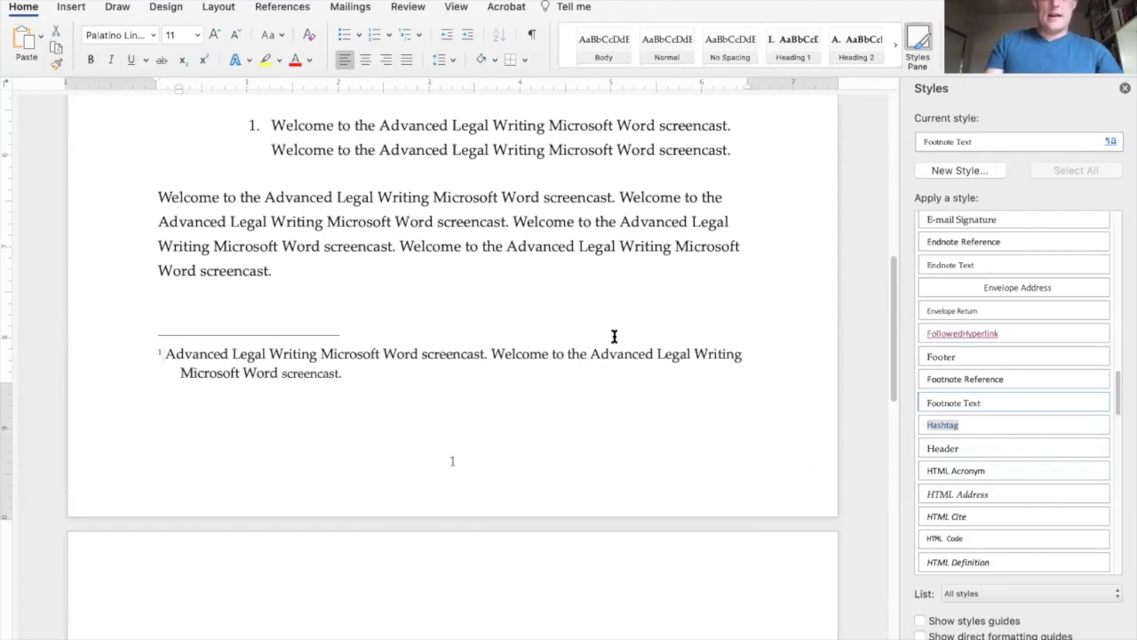
left_click(1102, 406)
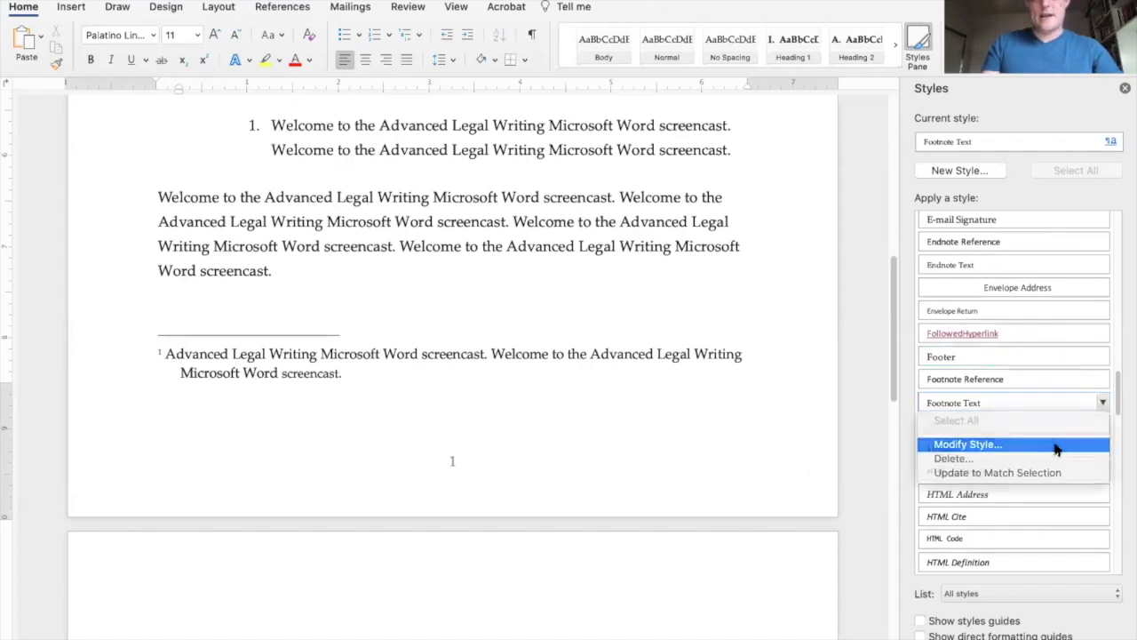
left_click(1064, 444)
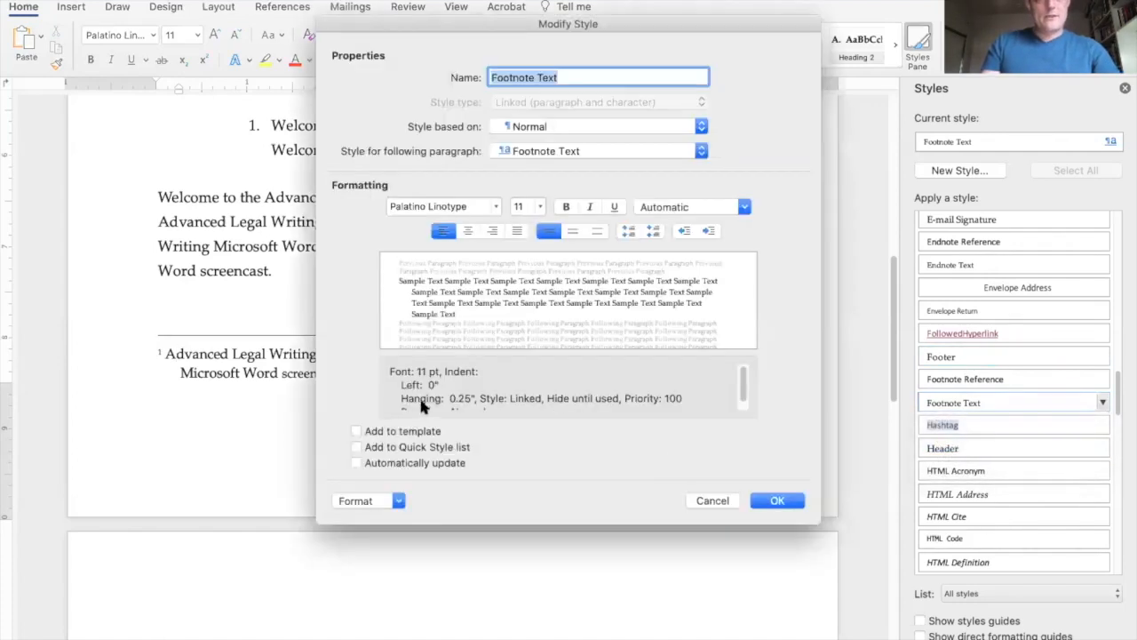
scroll(425, 400, "down", 1)
left_click(388, 505)
left_click(395, 439)
Step: Add a left-aligned tab stop at 0.25 inch to the Footnote Text style, matching its hanging indent
left_click(381, 504)
left_click(381, 533)
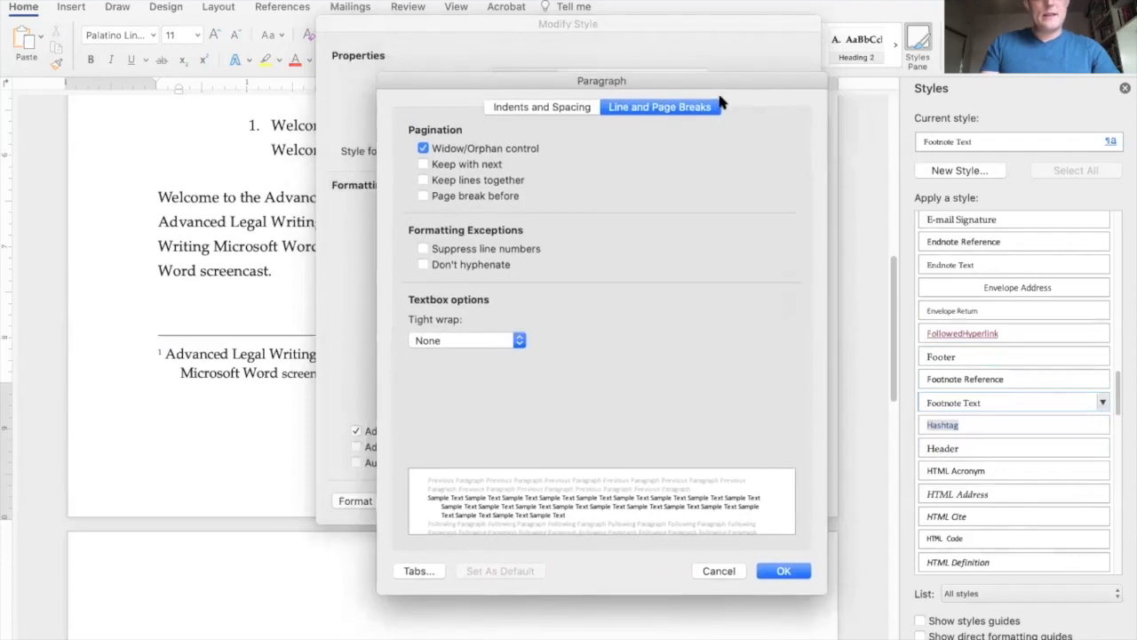
left_click(552, 113)
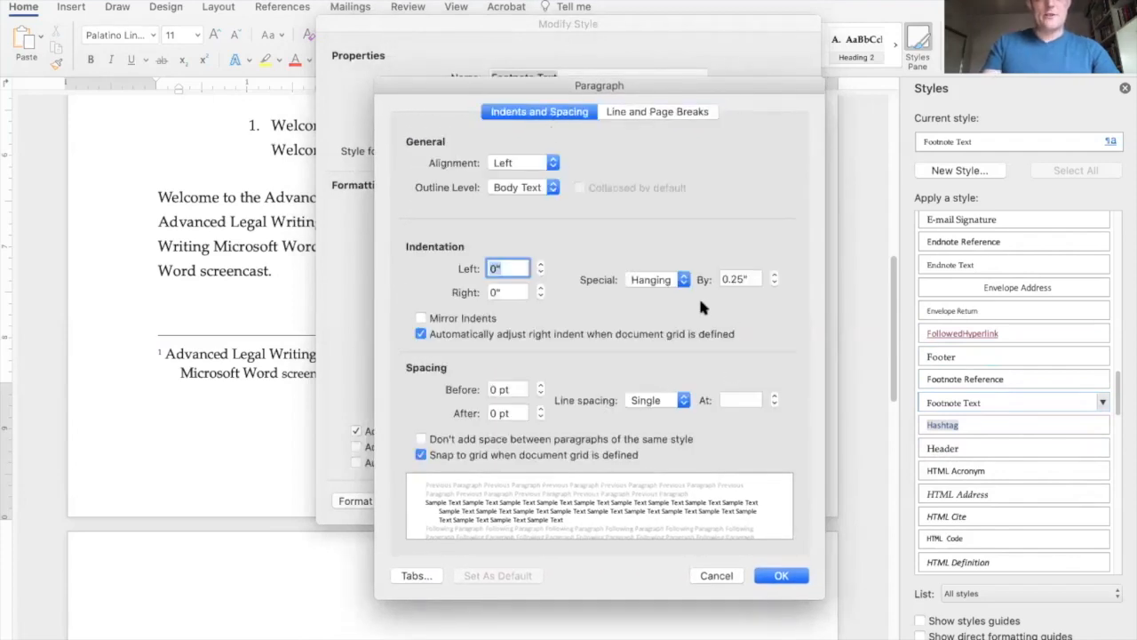
left_click(740, 280)
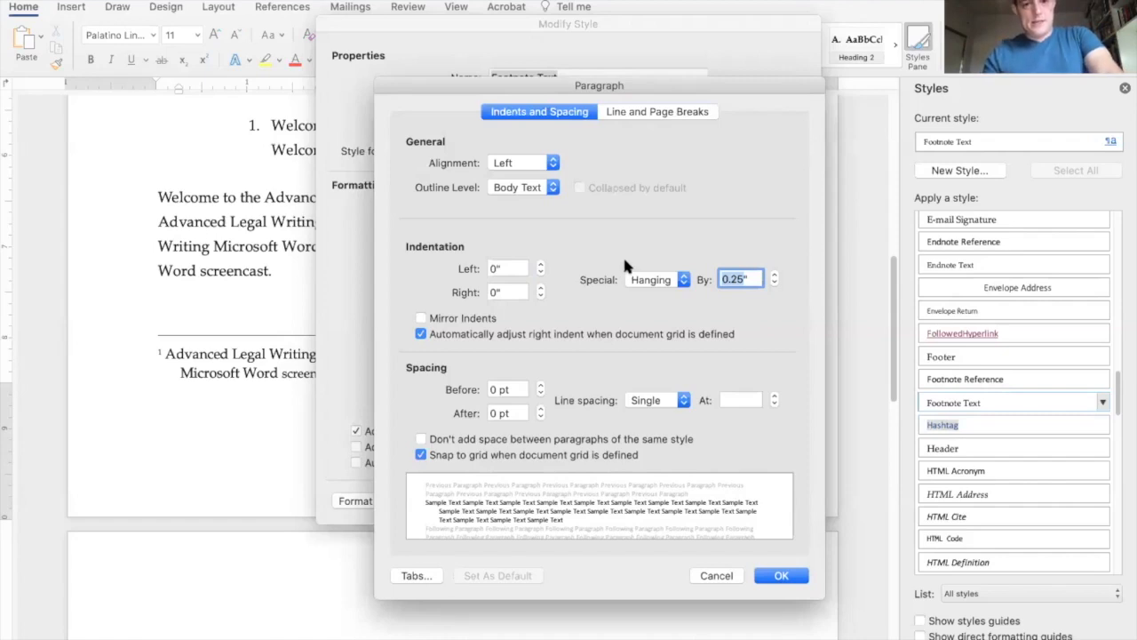
left_click(424, 578)
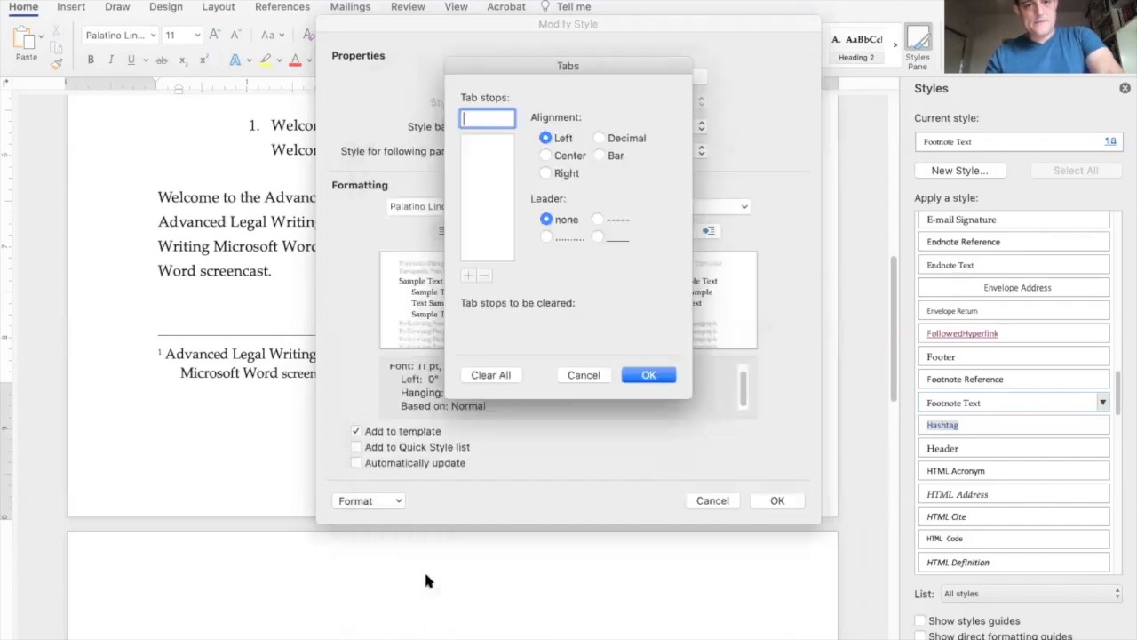
type("0.25")
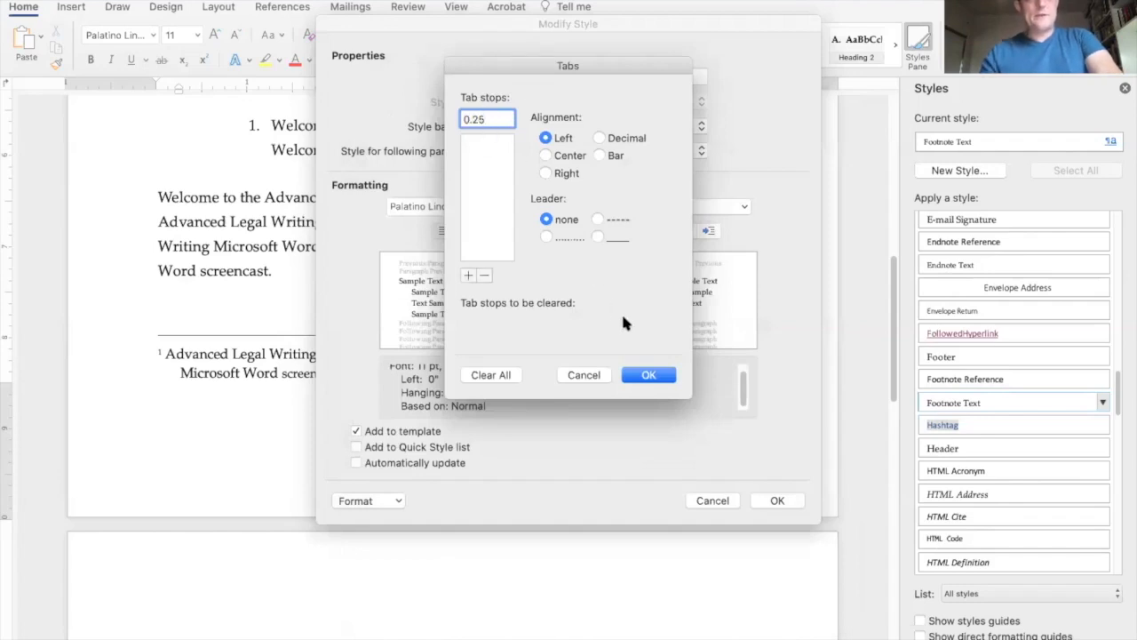
left_click(644, 373)
left_click(757, 501)
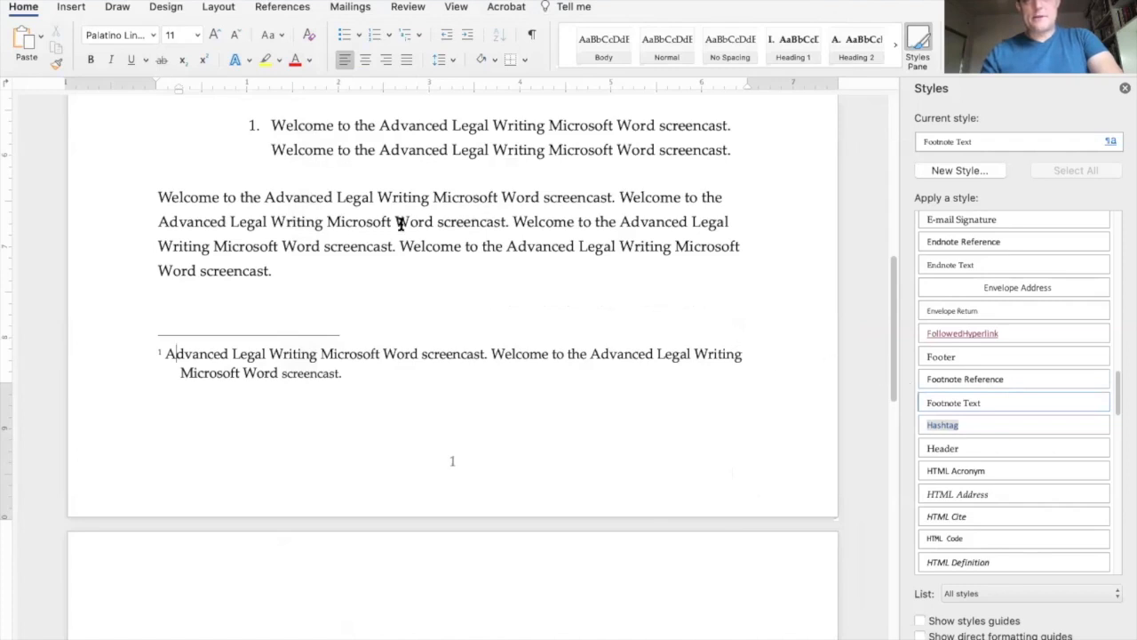
Step: Try changing the Footnote Text style's special indent to First line with the template option enabled, and undo the style change
left_click(966, 148)
left_click(969, 213)
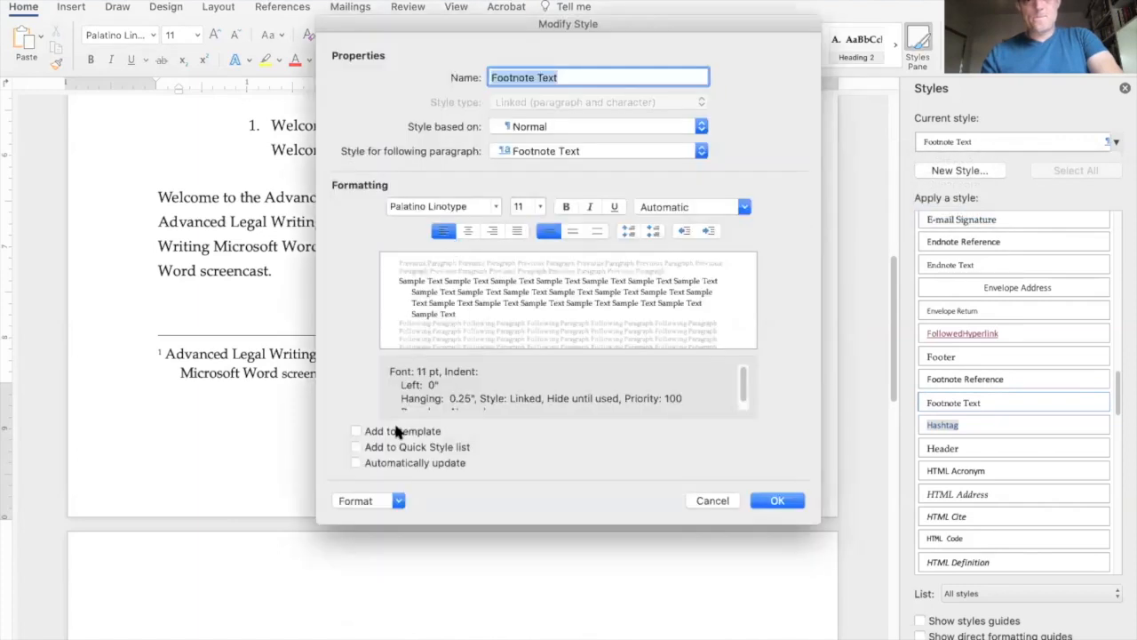
left_click(397, 431)
left_click(375, 500)
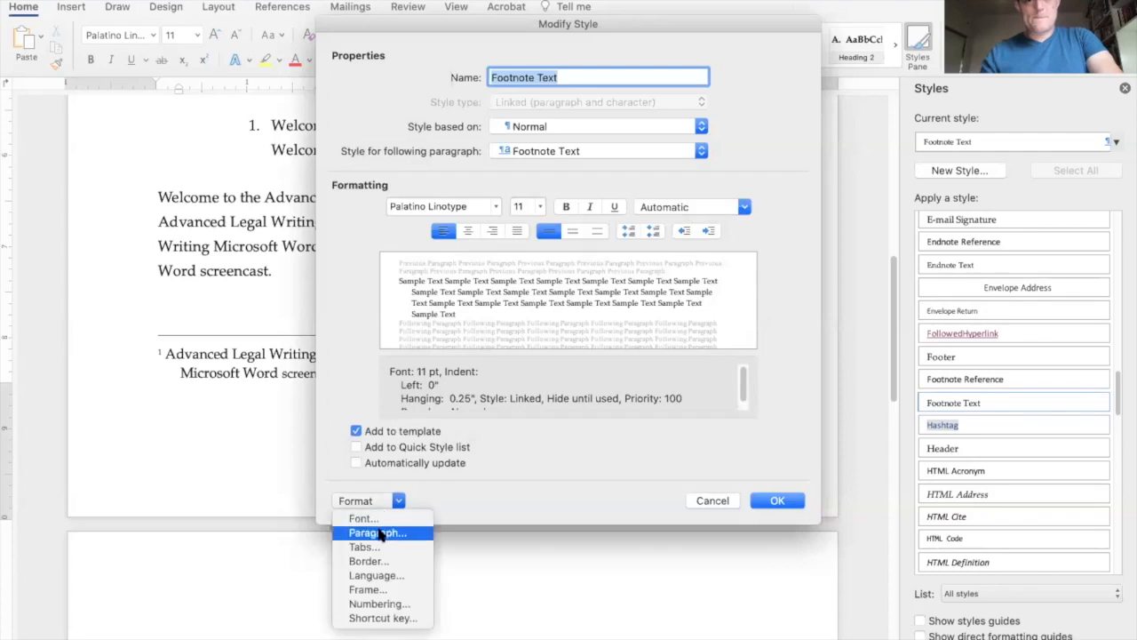
left_click(380, 533)
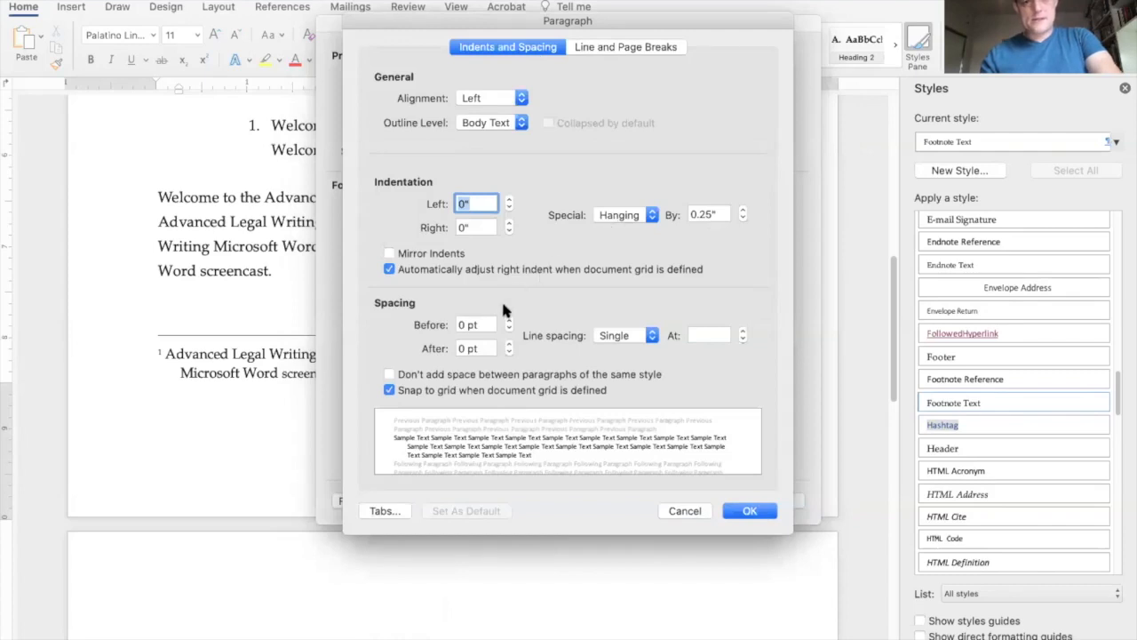
left_click(622, 216)
left_click(620, 202)
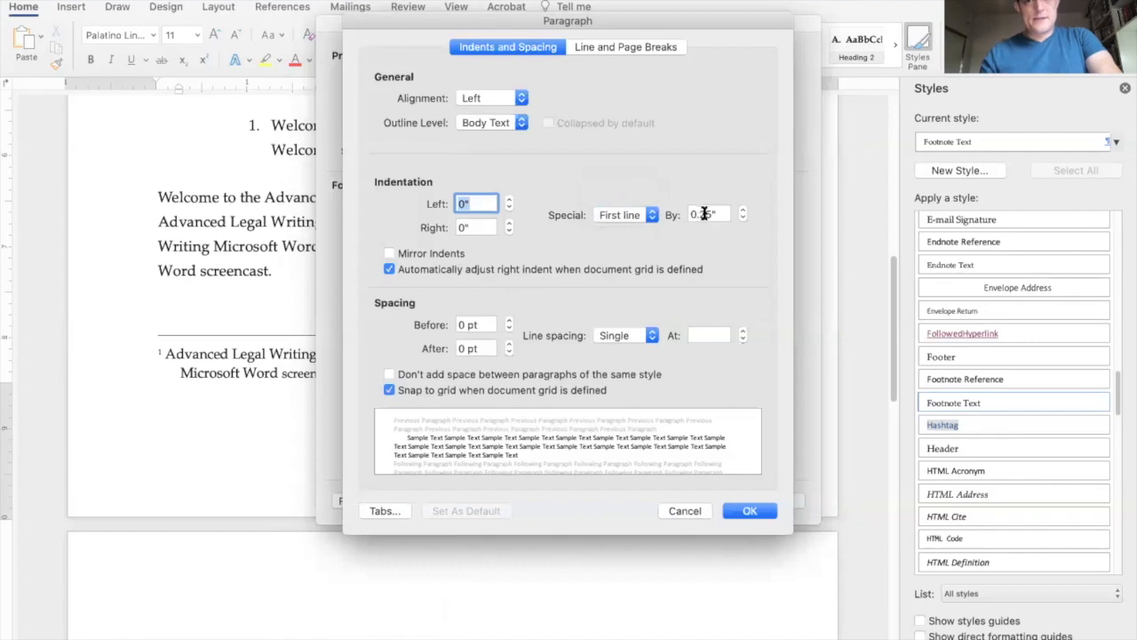
left_click(708, 214)
left_click(746, 508)
left_click(762, 502)
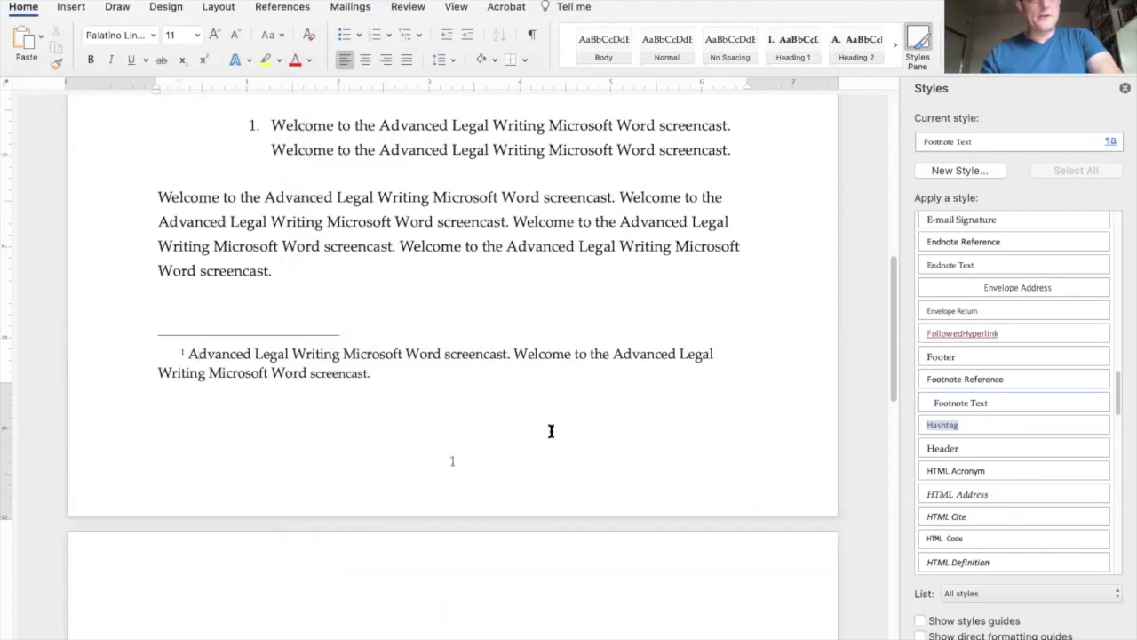
key("super+z")
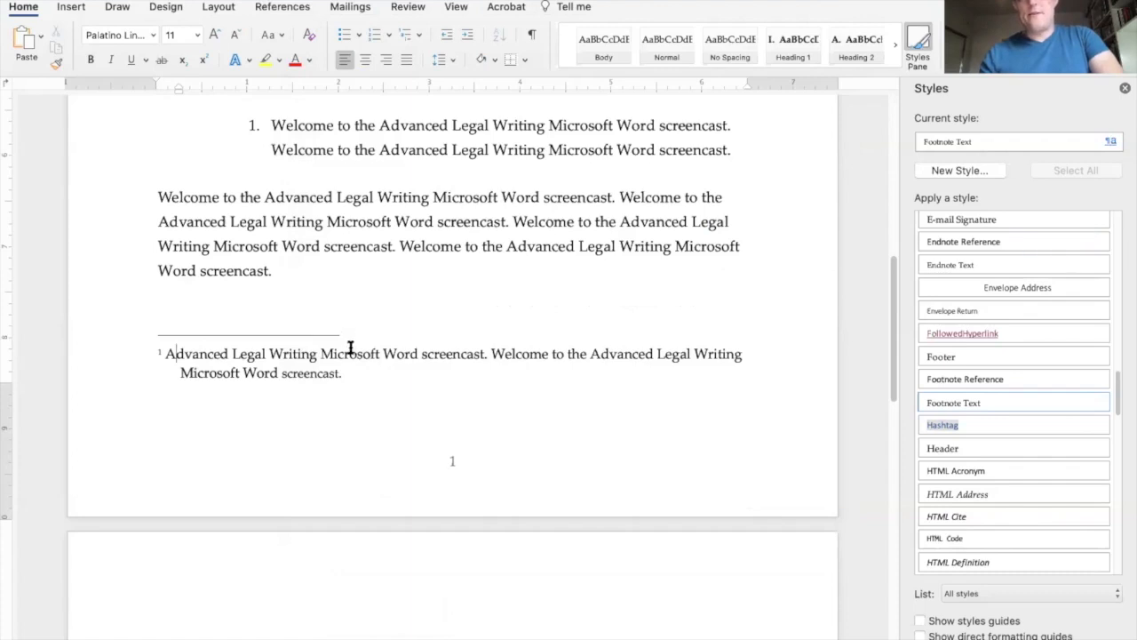
Step: Insert a tab between footnote 1's number and its text to line up the first line with the hanging indent
key("shift+Right")
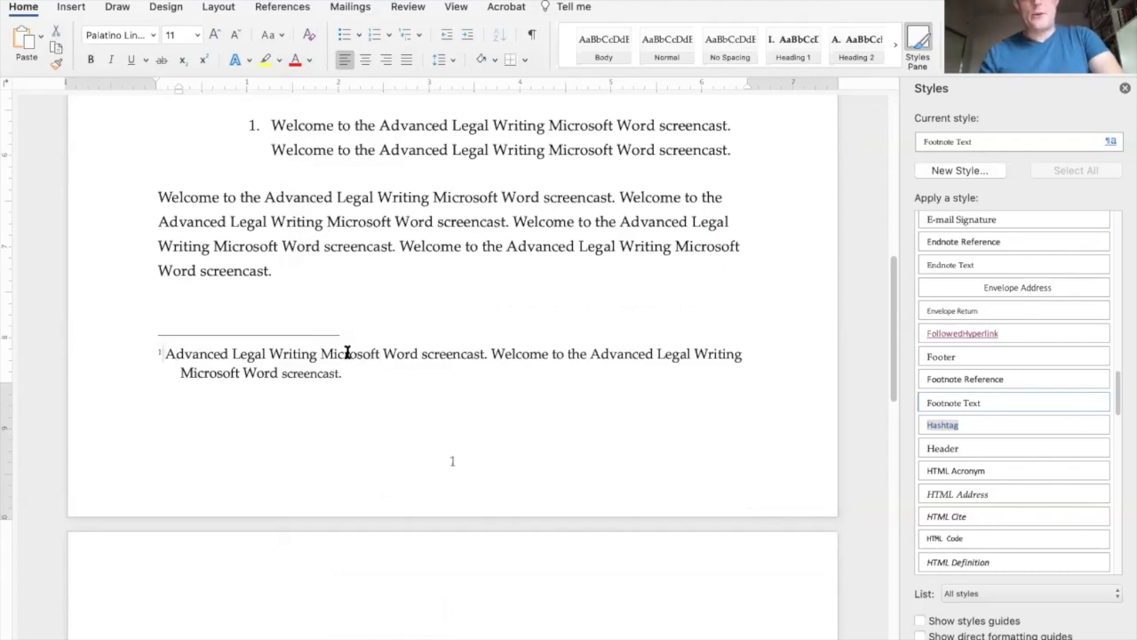
key("Right")
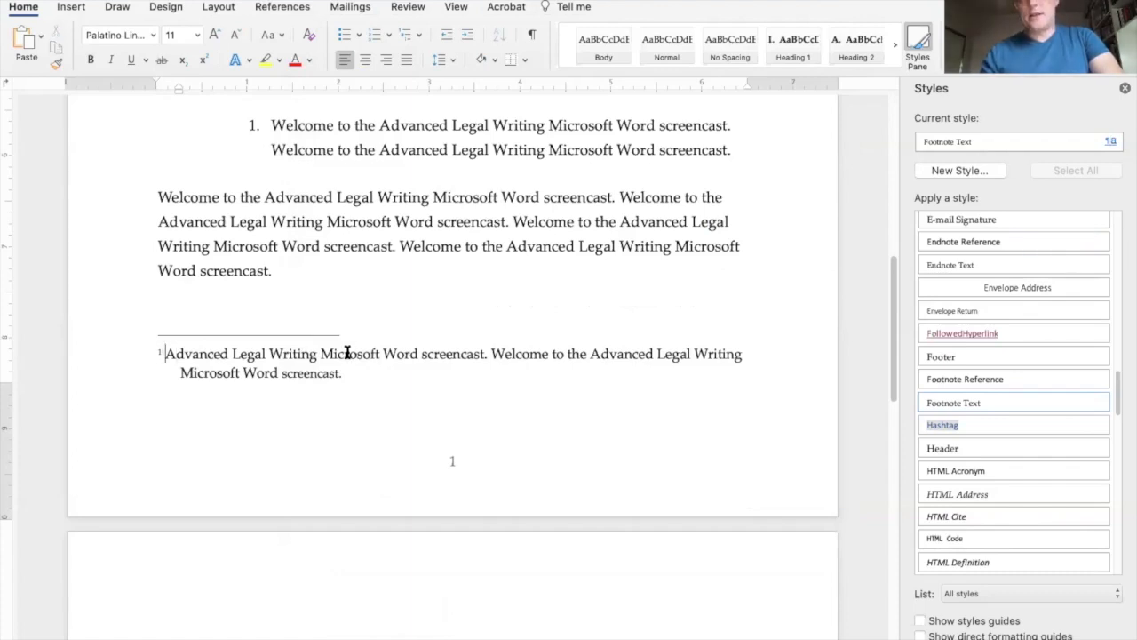
key("Tab")
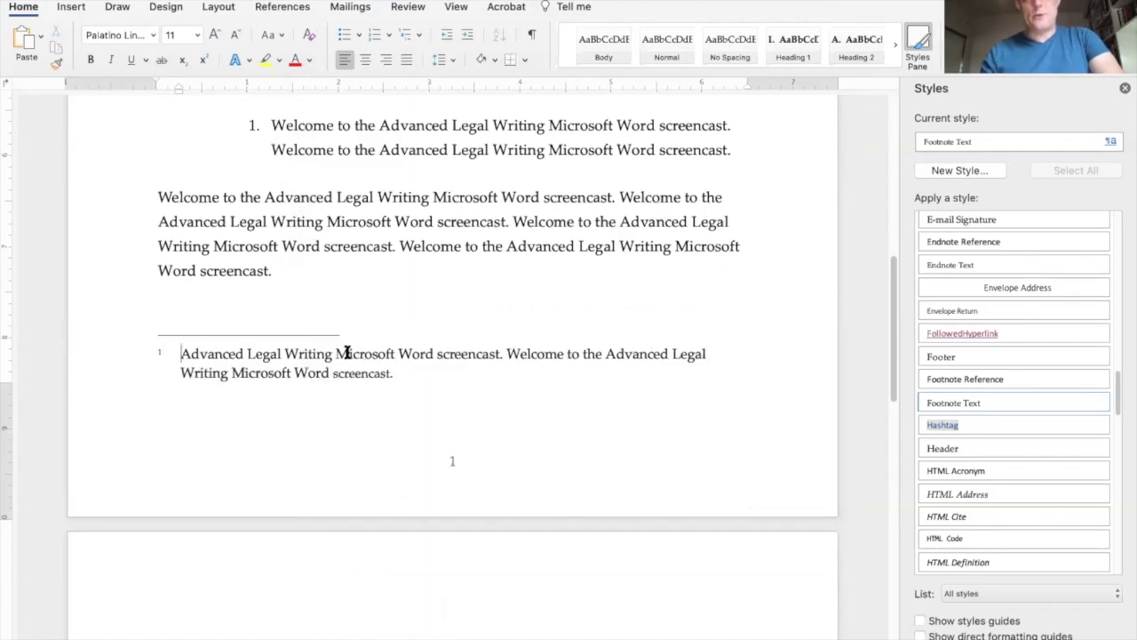
key("shift+Left")
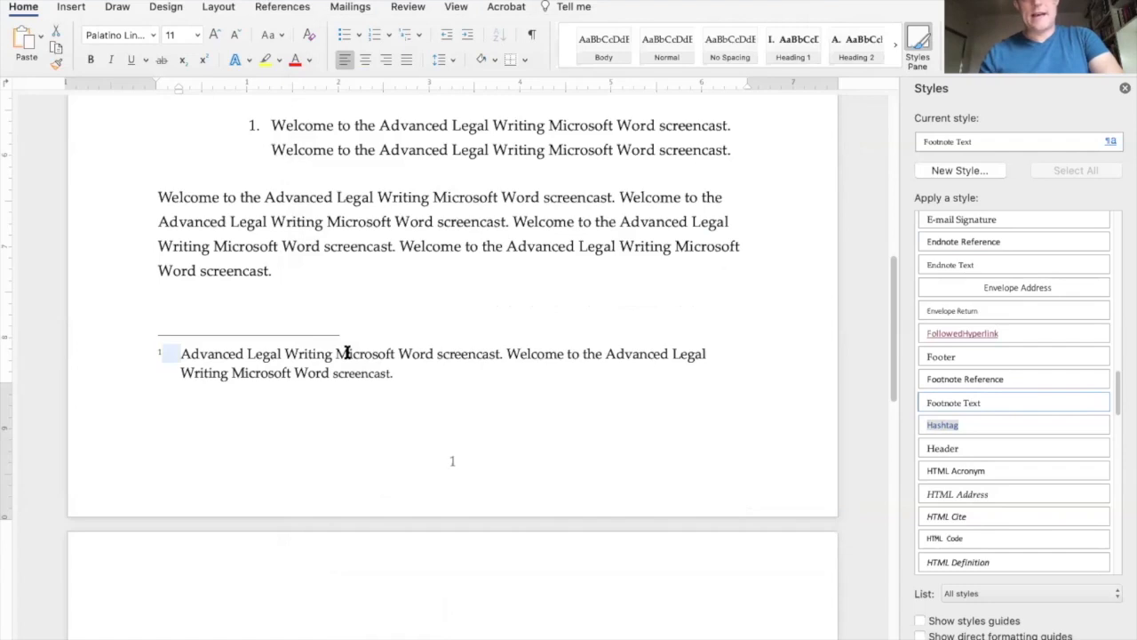
left_click(499, 355)
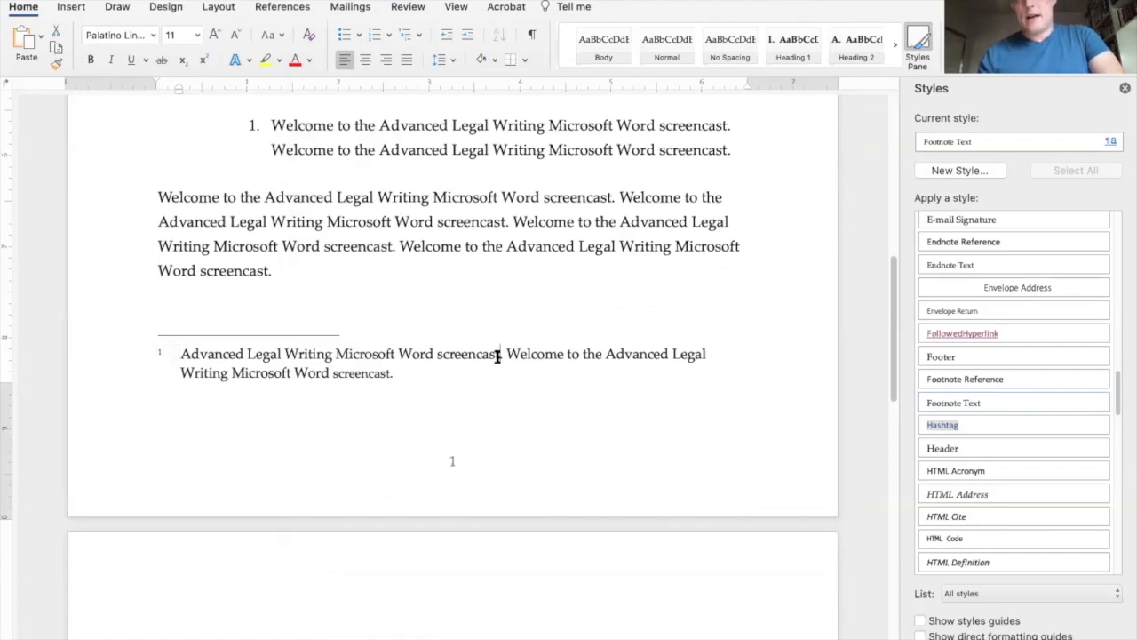
Step: Apply the Footnote Text style to the last word of footnote 1
left_click(1103, 403)
left_click(1102, 403)
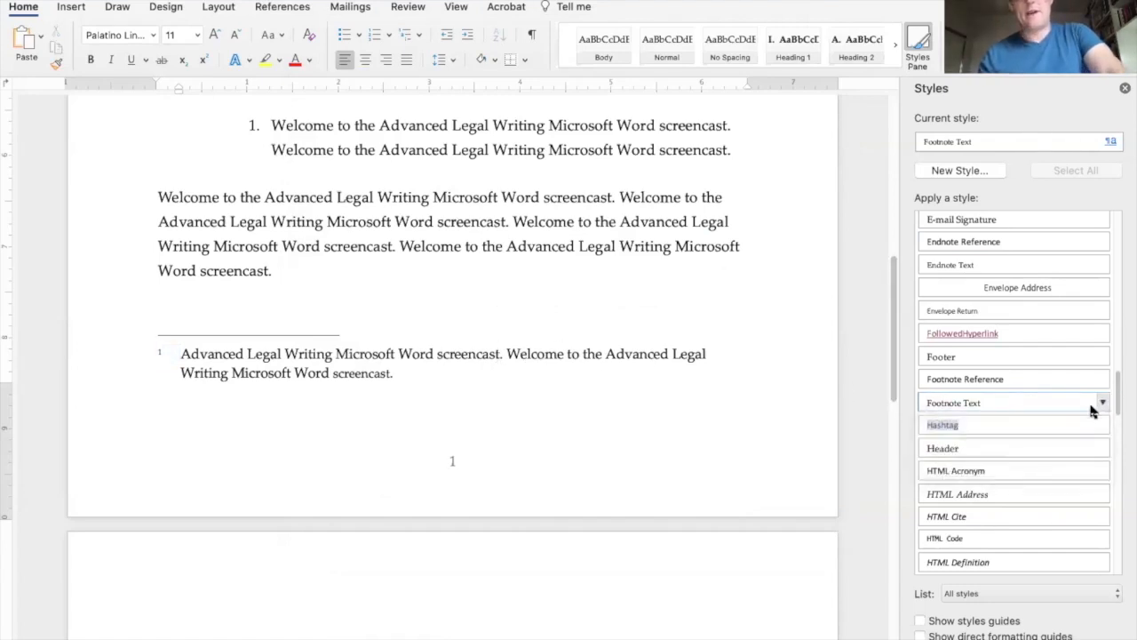
left_click(361, 370)
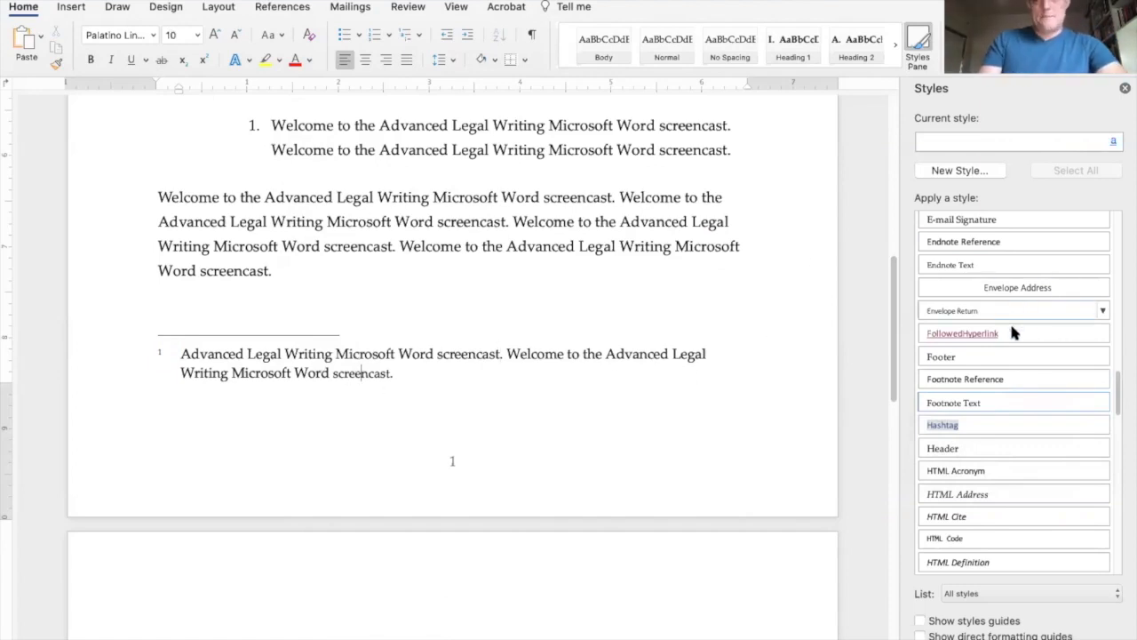
left_click(999, 403)
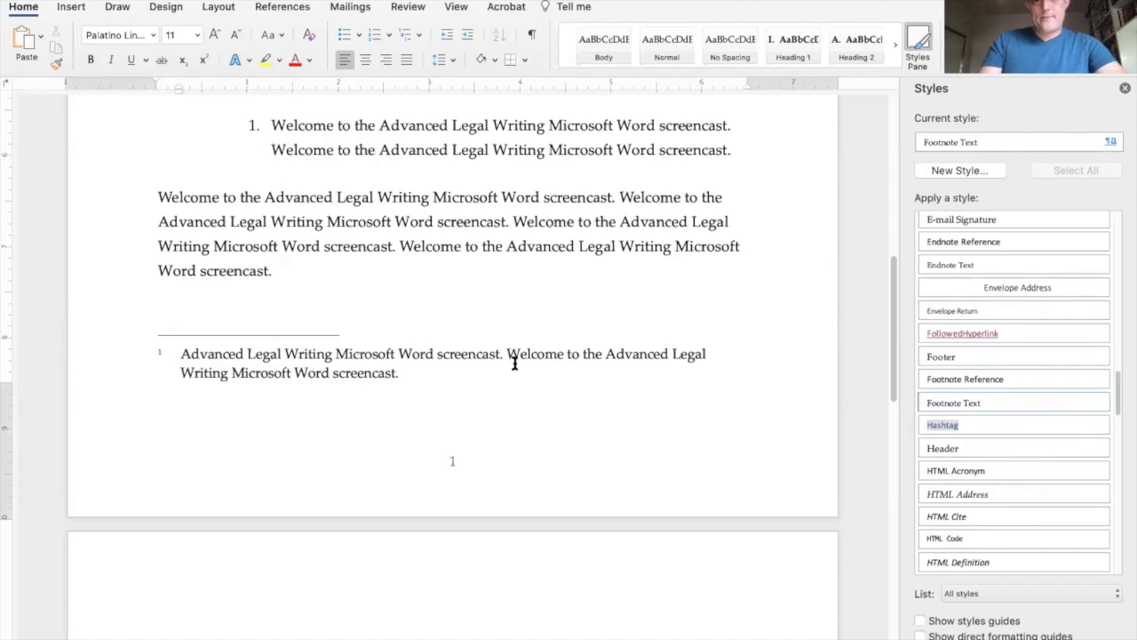
left_click(235, 374)
left_click_drag(173, 356, 161, 356)
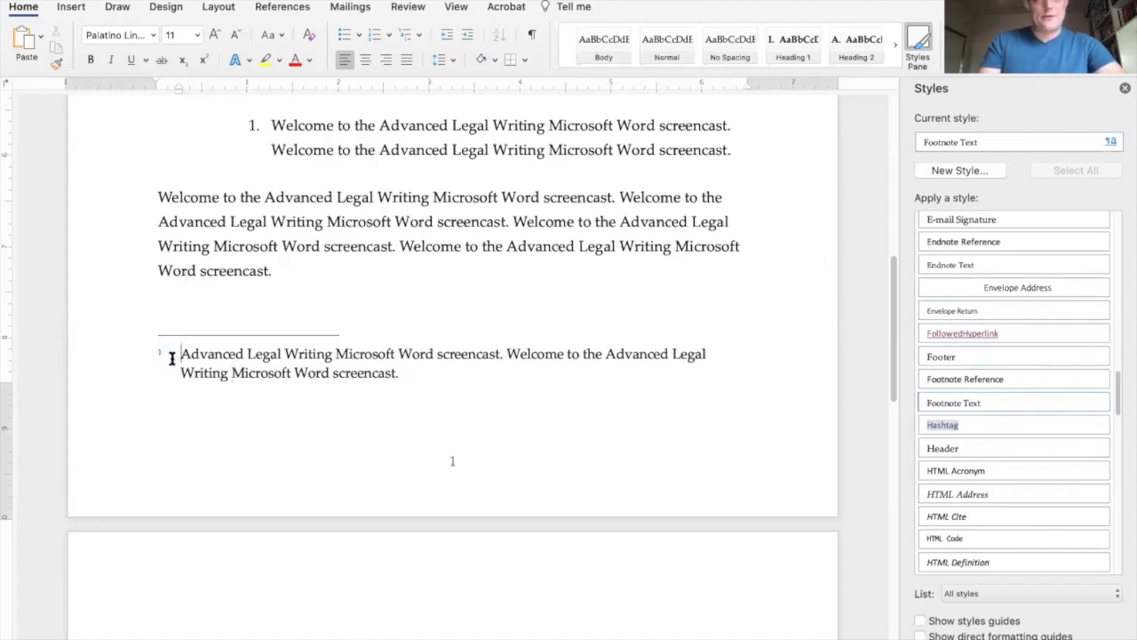
left_click(399, 373)
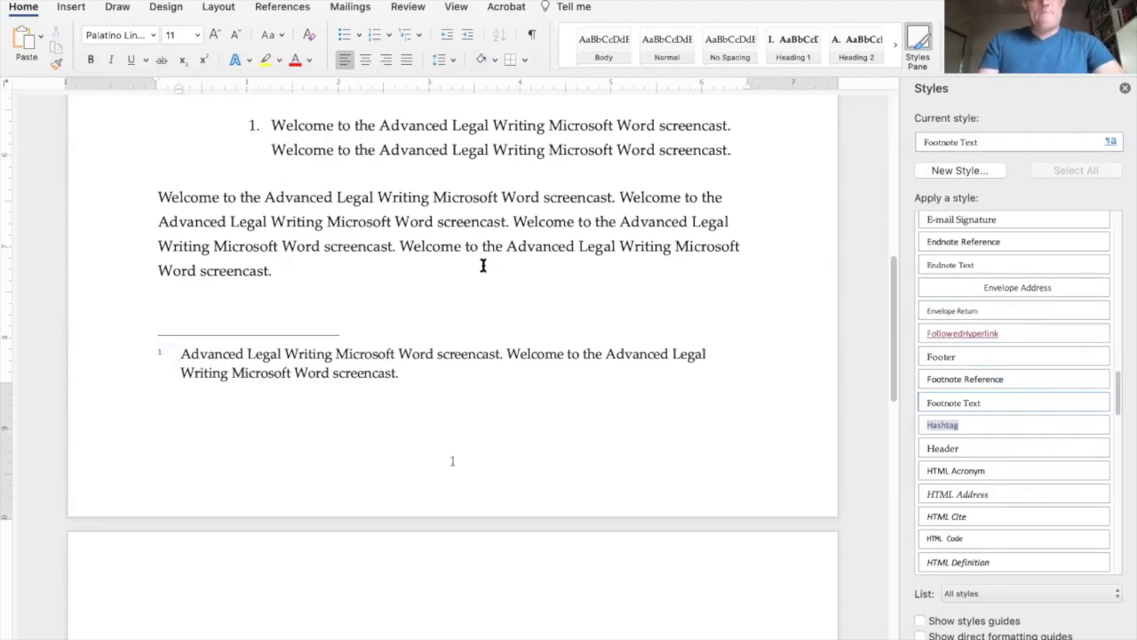
Step: Copy footnote 1's text and insert a new footnote after a "screencast." sentence in the body paragraph above the numbered list
scroll(482, 264, "up", 5)
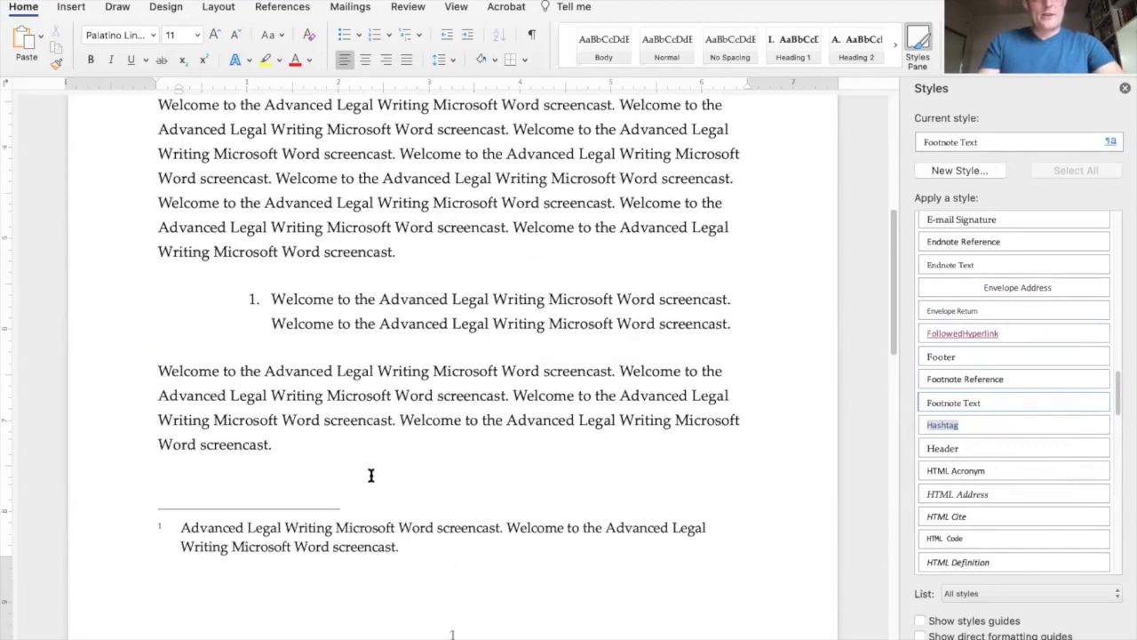
left_click_drag(398, 546, 210, 527)
key("super+c")
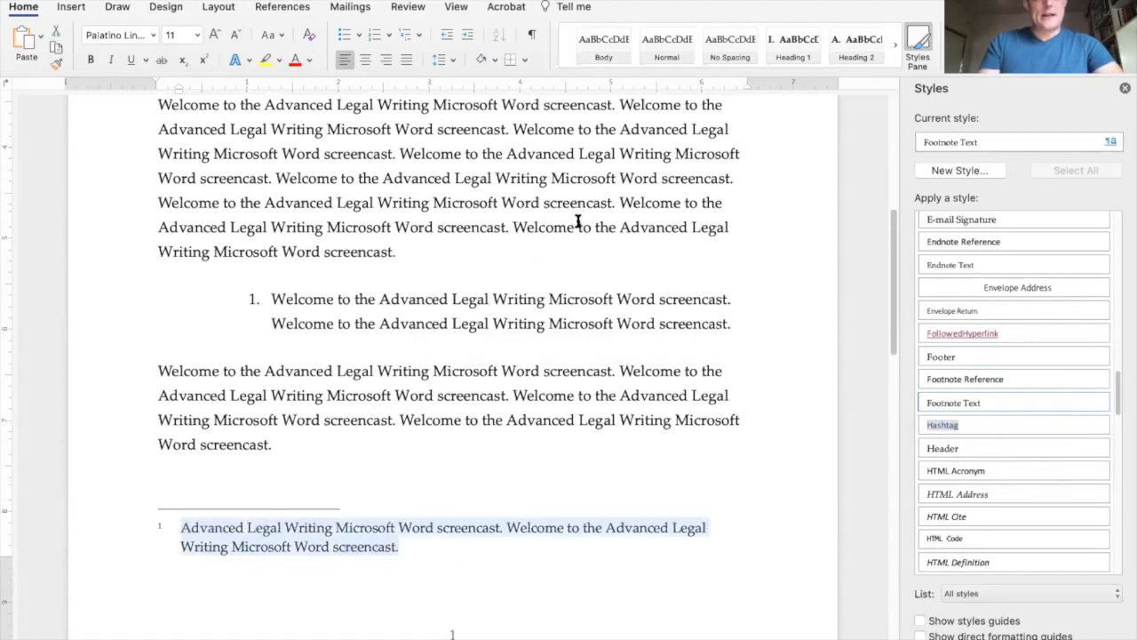
left_click(507, 223)
left_click(621, 202)
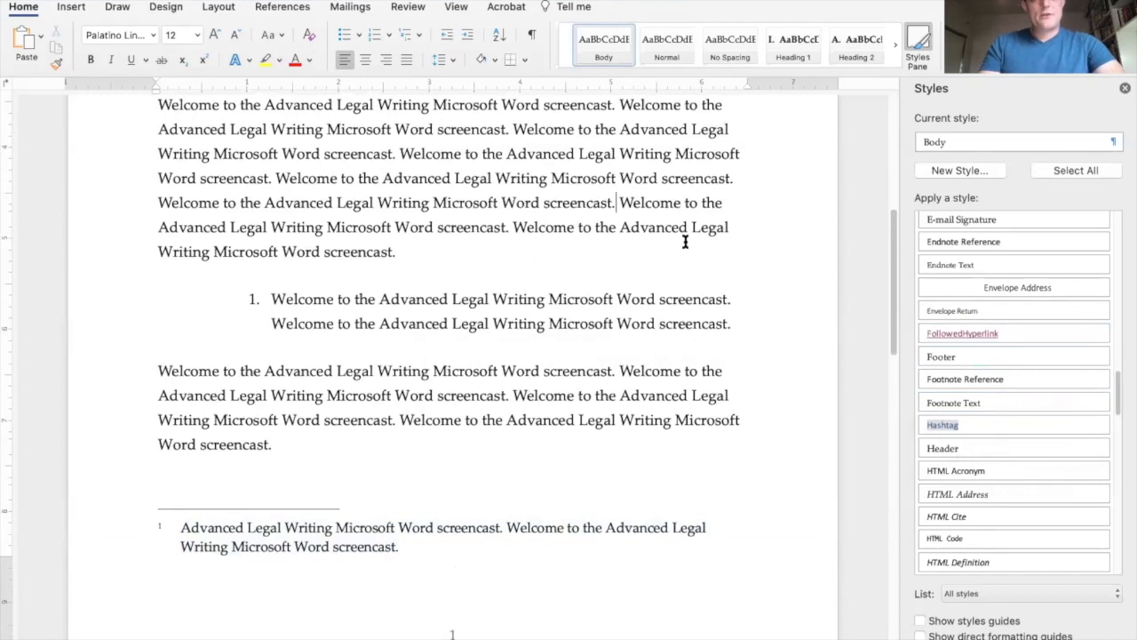
key("super+alt+f")
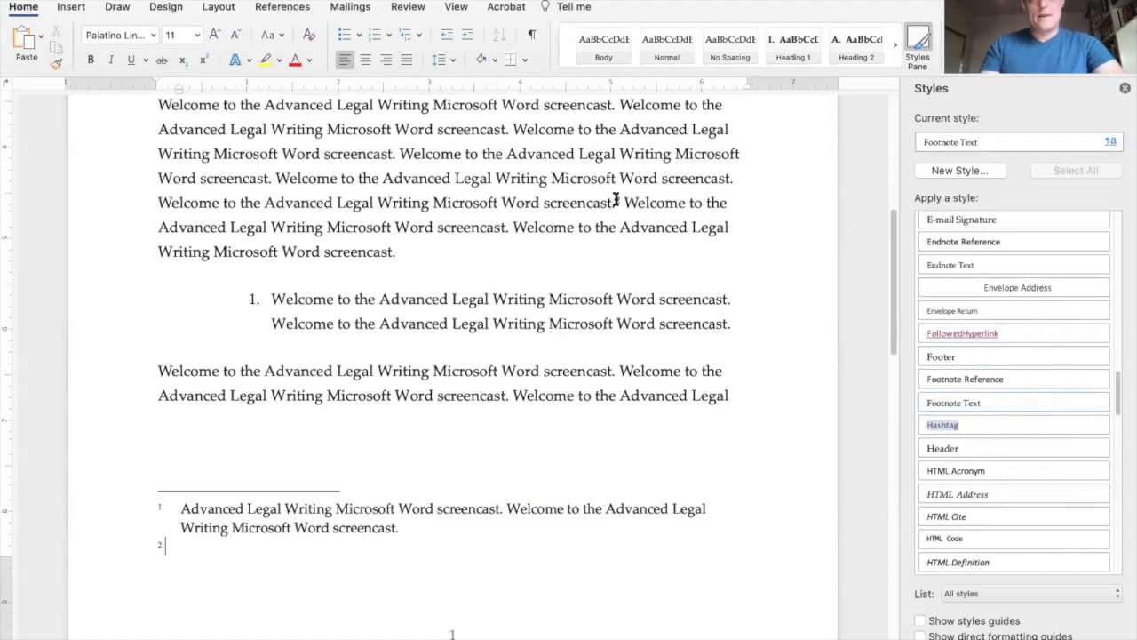
Step: Replace the space after footnote 2's number with a tab and paste the copied footnote text
key("shift+Left")
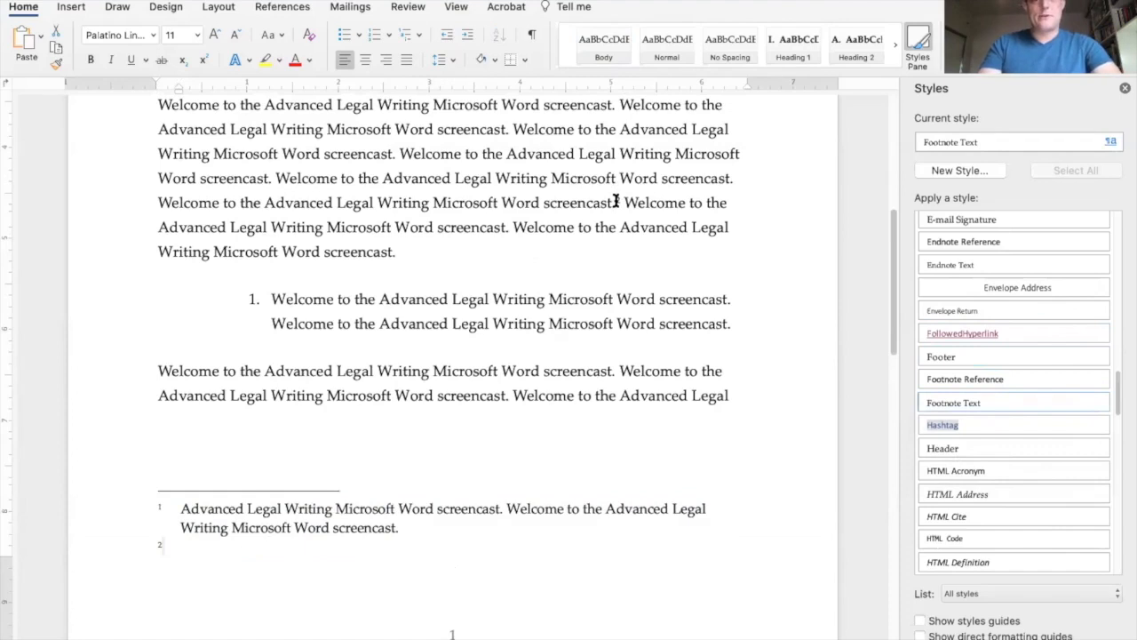
key("Tab")
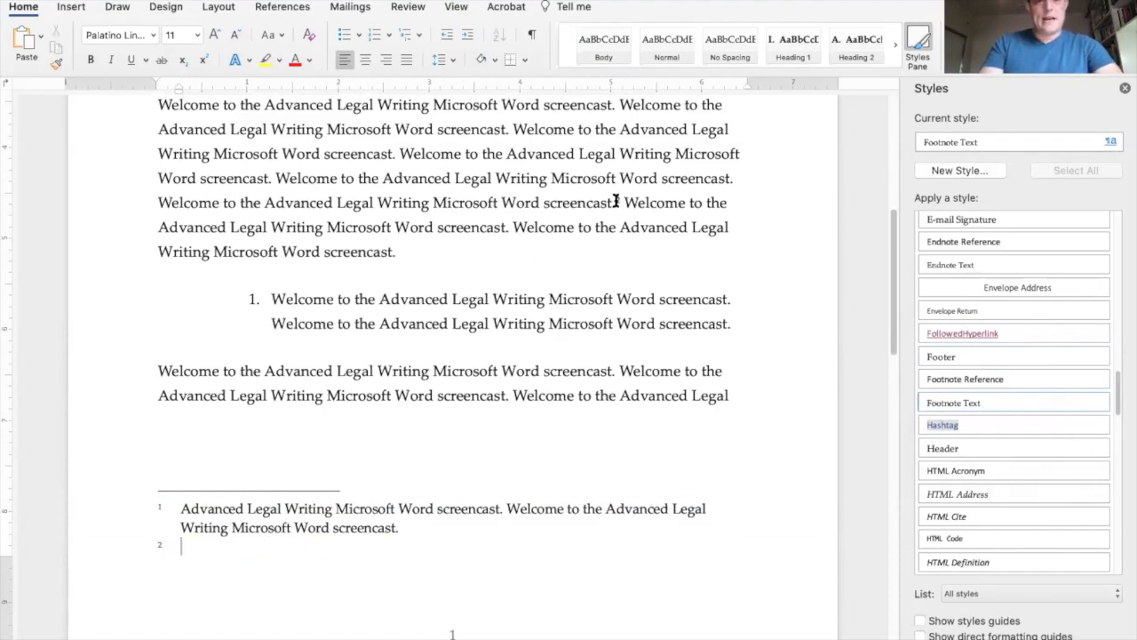
key("super+v")
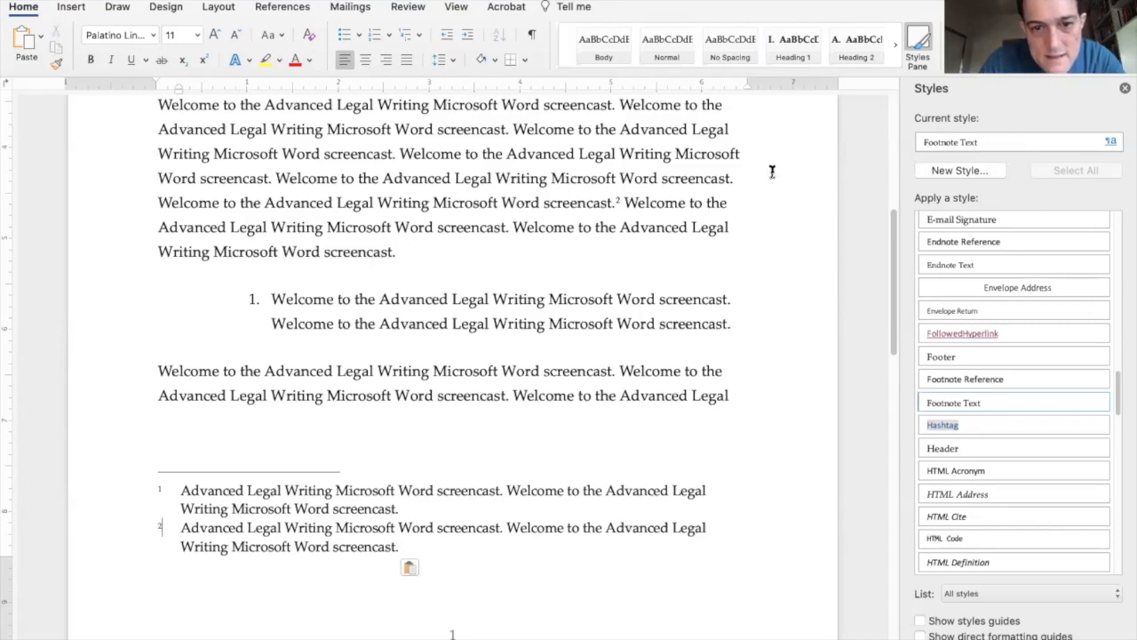
Step: Review the Footnote Reference style's definition and close it without modifying the style
left_click(642, 447)
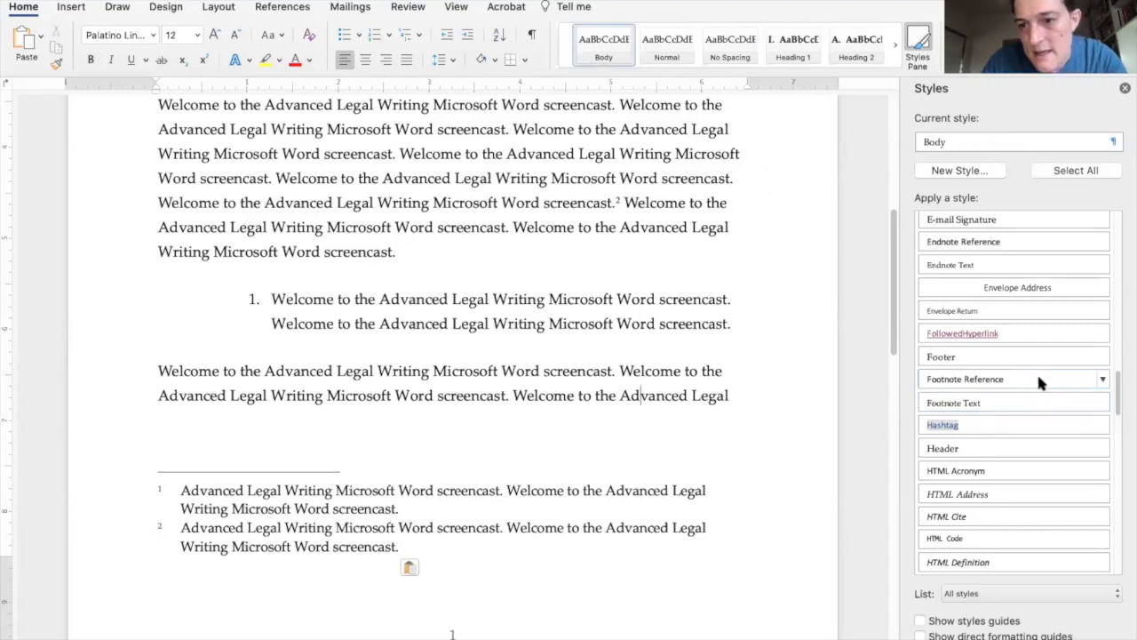
left_click(1101, 379)
left_click(1076, 418)
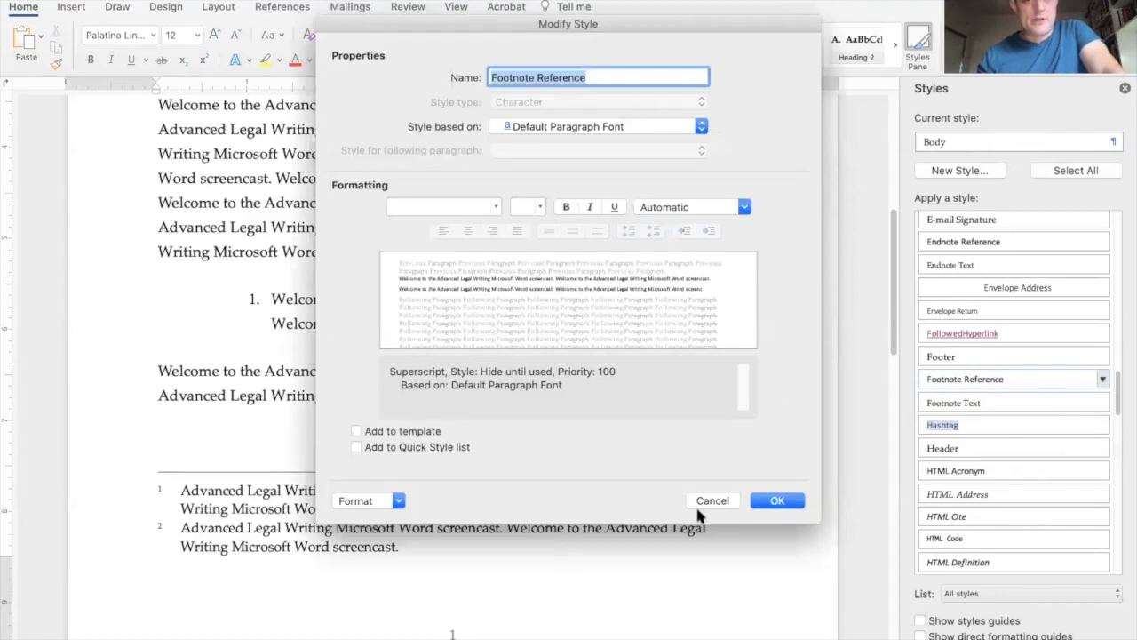
left_click(702, 504)
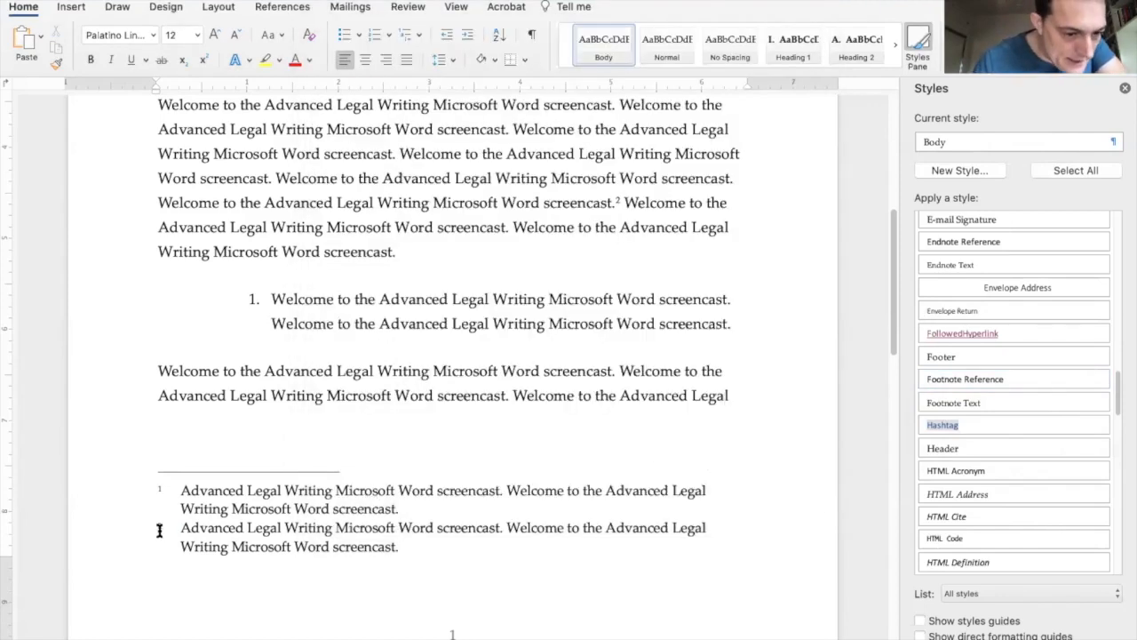
Step: Check which styles are applied to the footnote numbers and the text of footnotes 1 and 2
triple_click(159, 528)
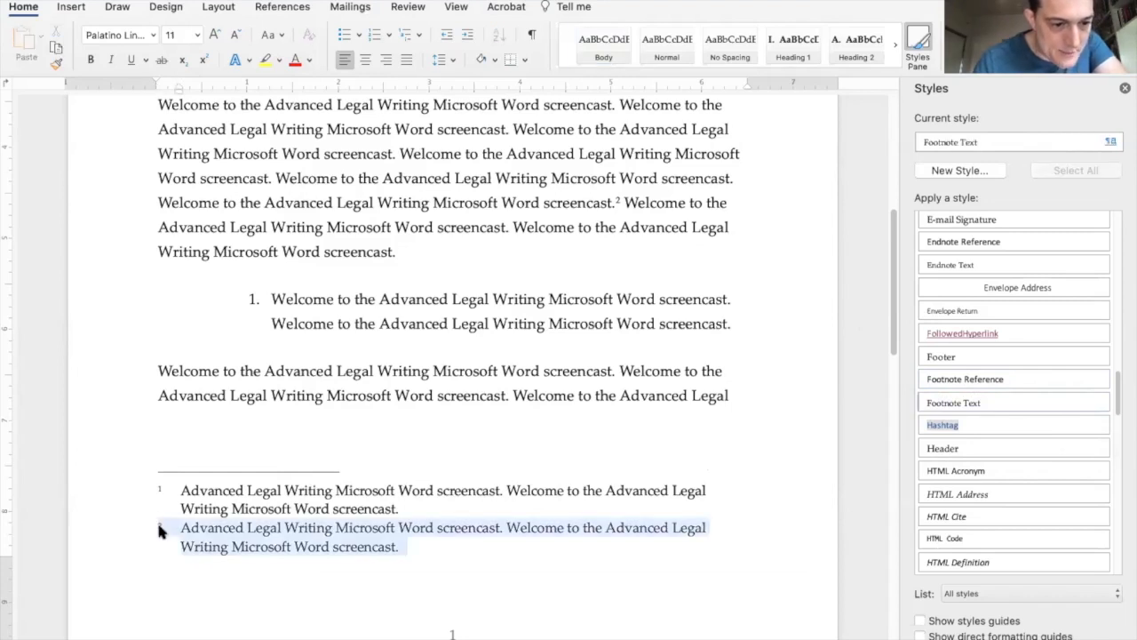
left_click(159, 527)
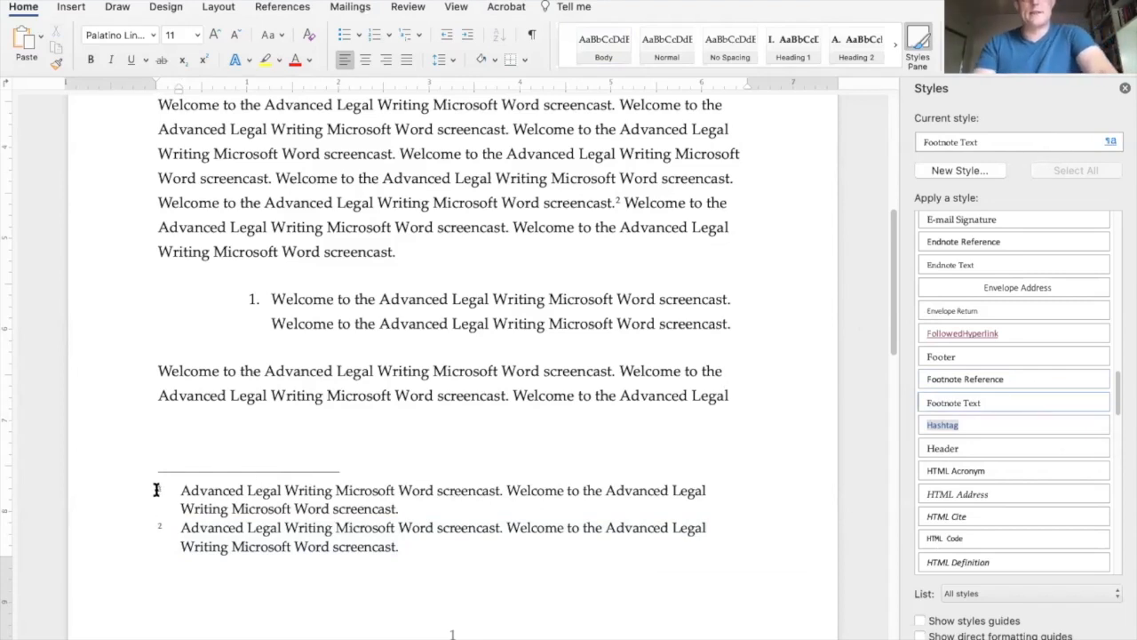
double_click(161, 488)
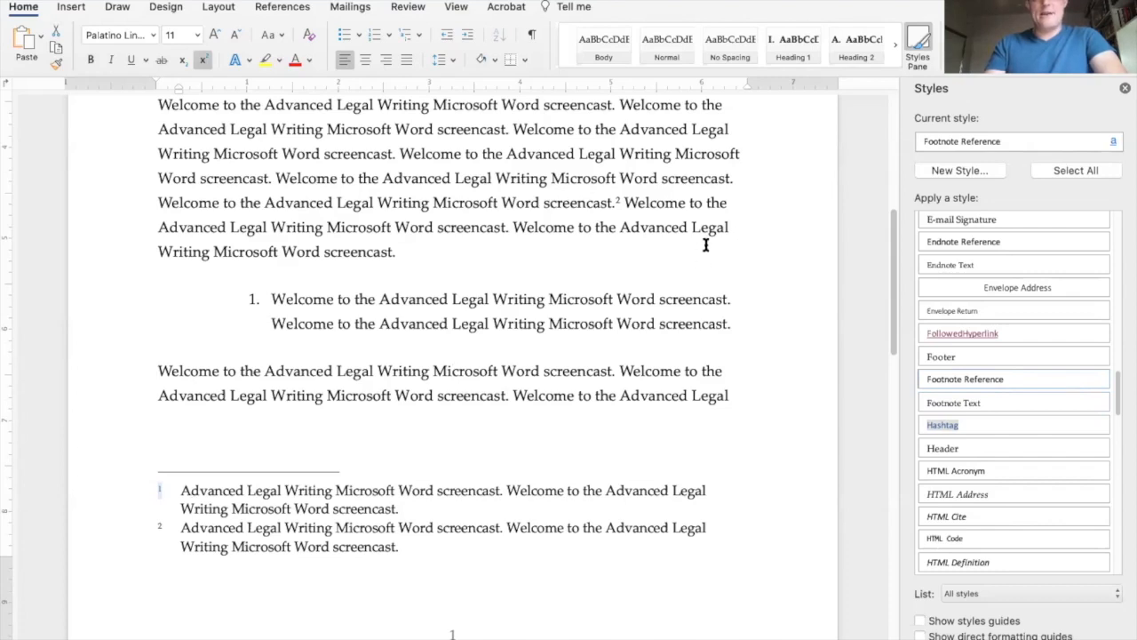
mouse_move(1057, 382)
left_click(1102, 380)
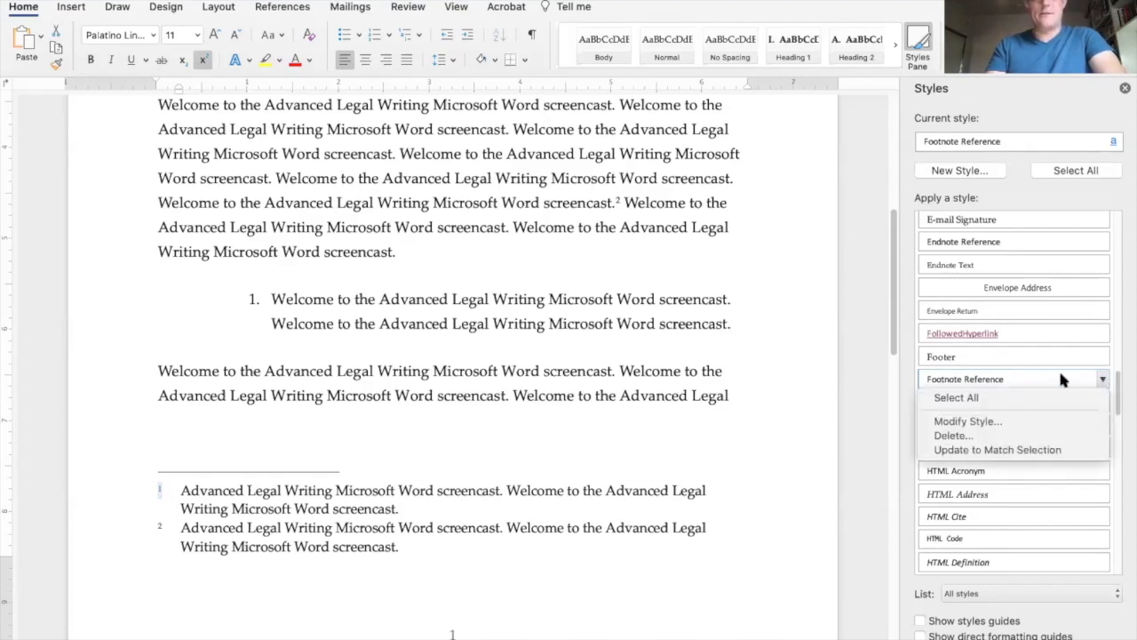
left_click(197, 555)
left_click(268, 547)
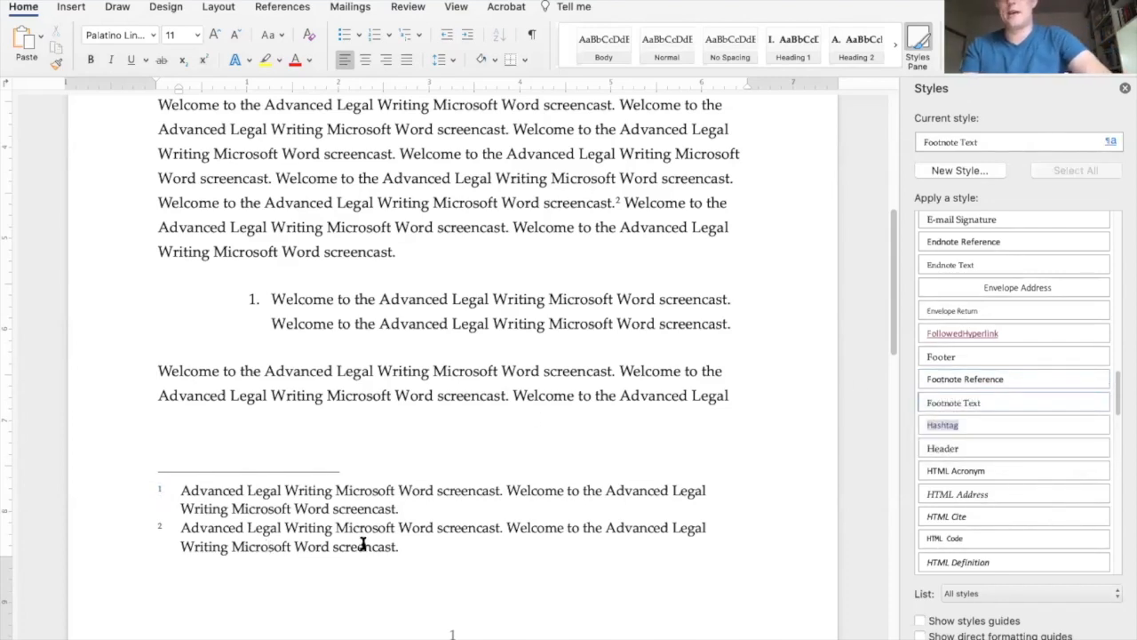
Step: Jump from footnote 2's number to its reference in the body paragraph and return to the body text
scroll(362, 478, "up", 1)
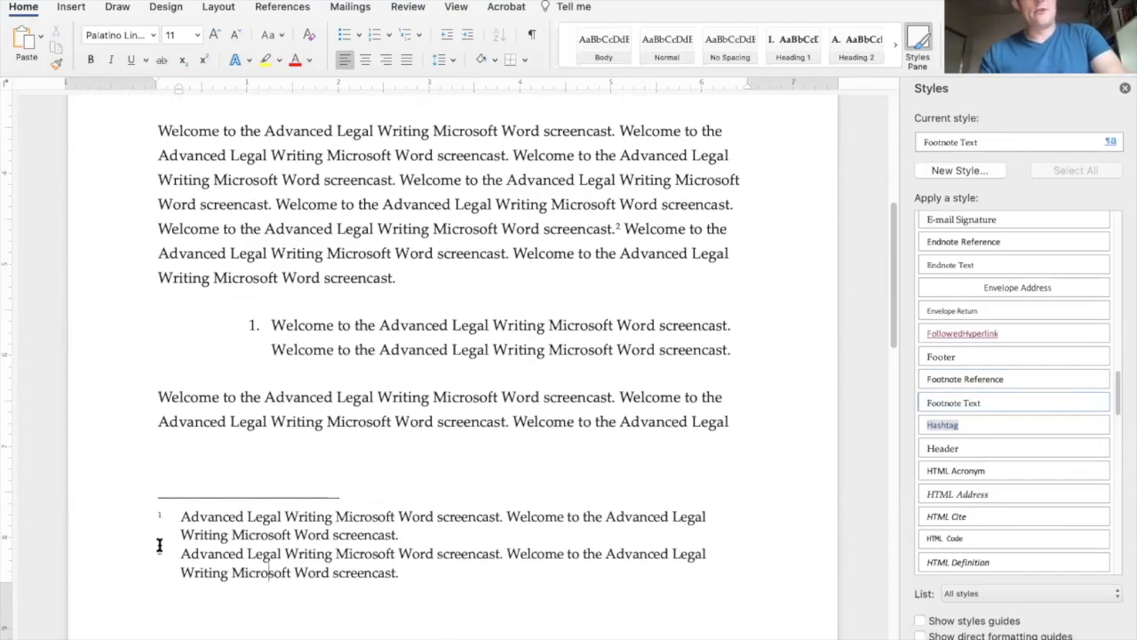
double_click(159, 553)
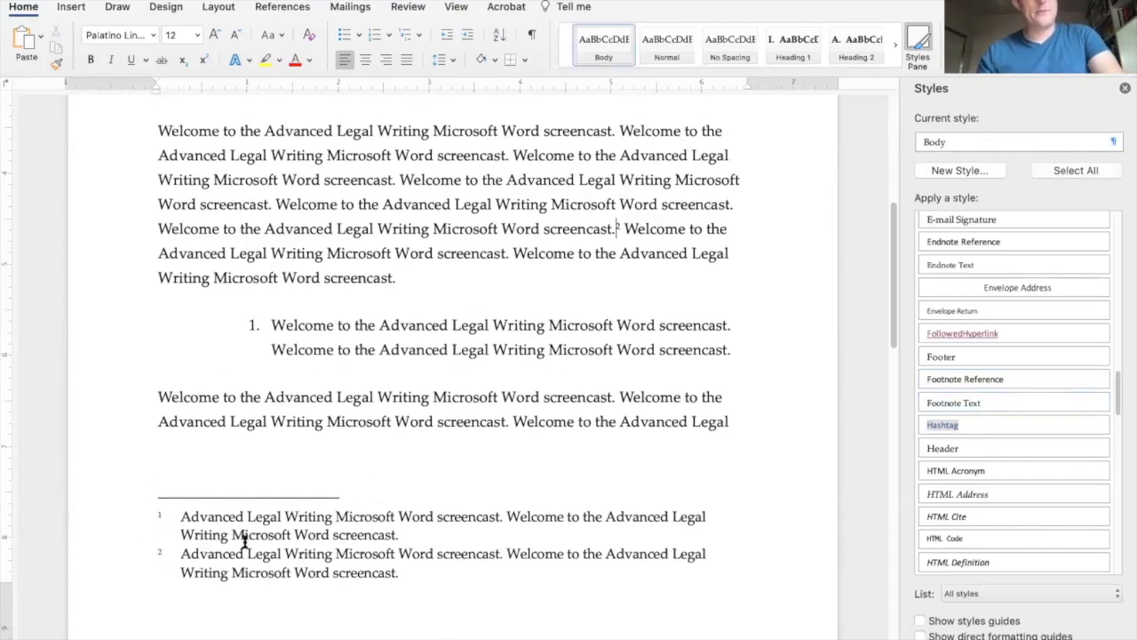
scroll(297, 388, "down", 3)
scroll(296, 388, "up", 3)
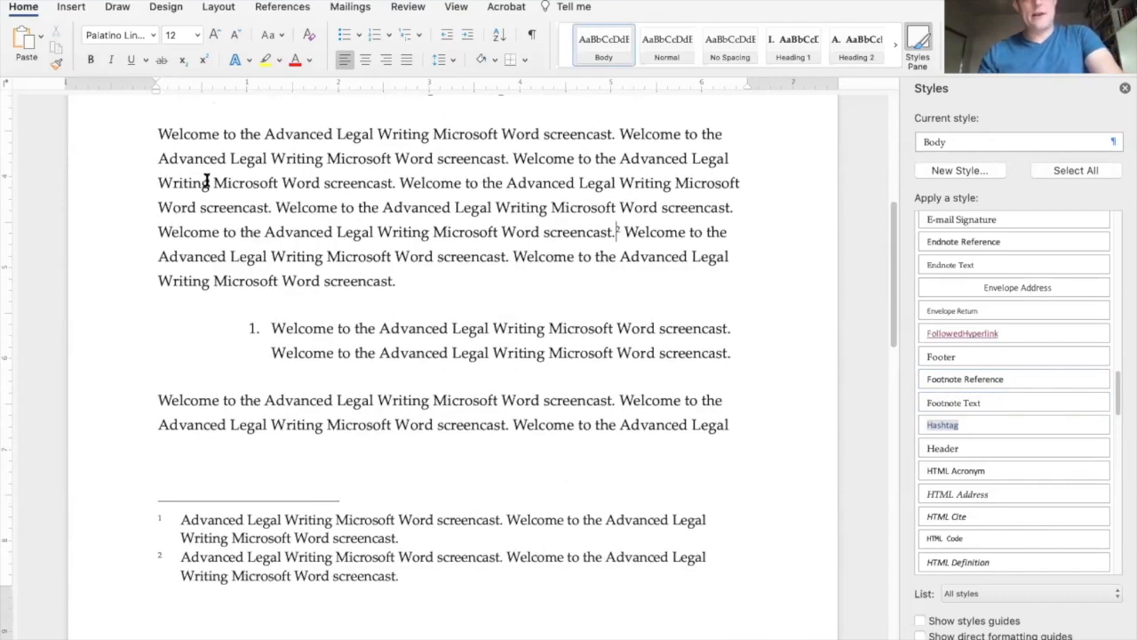
left_click(253, 184)
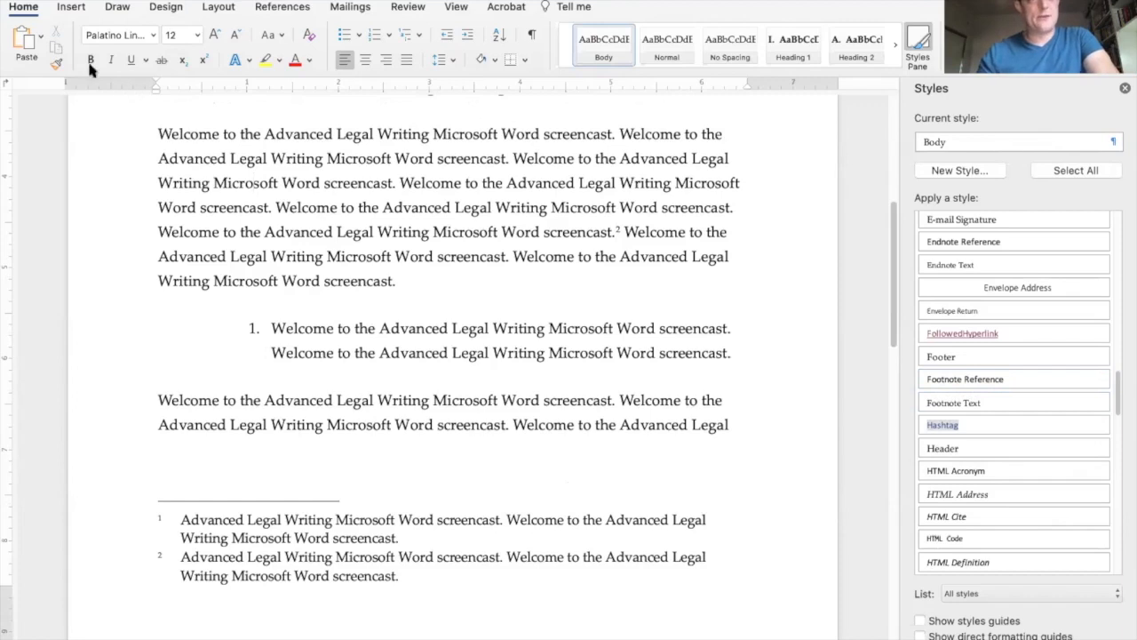
left_click(92, 1)
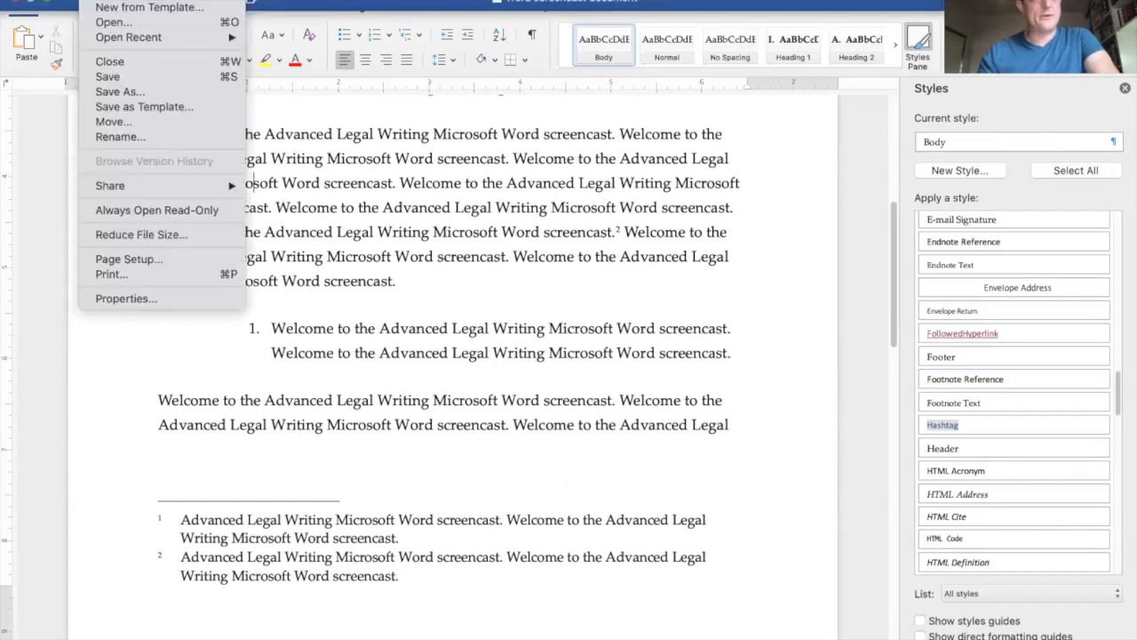
left_click(129, 300)
key("Return")
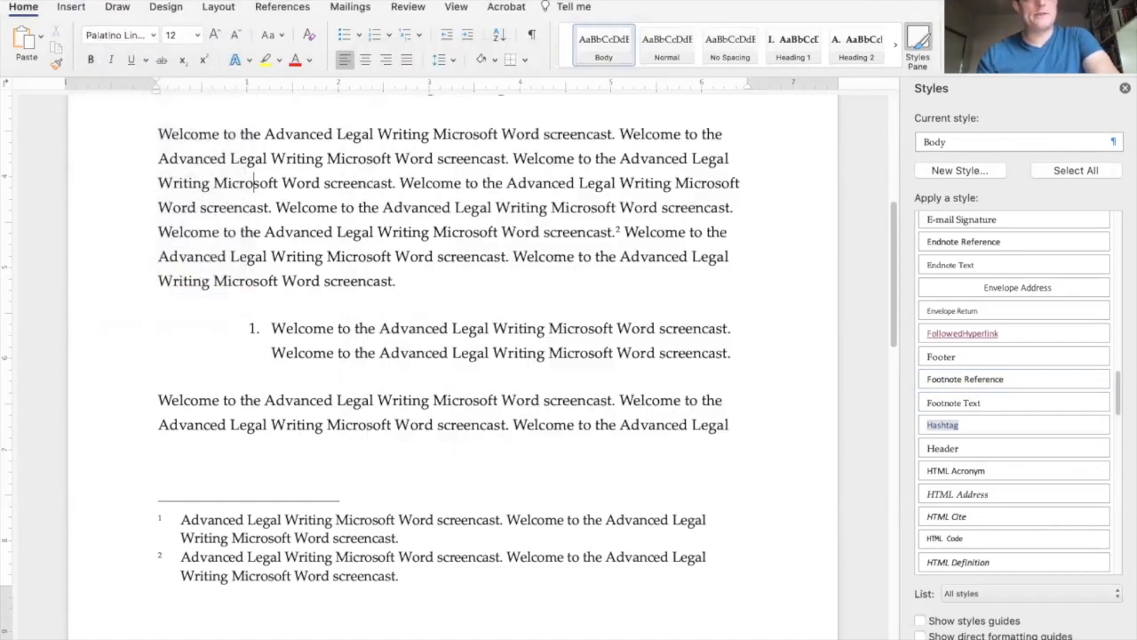
Step: Look through the General and View preferences for keyboard shortcut settings
left_click(94, 1)
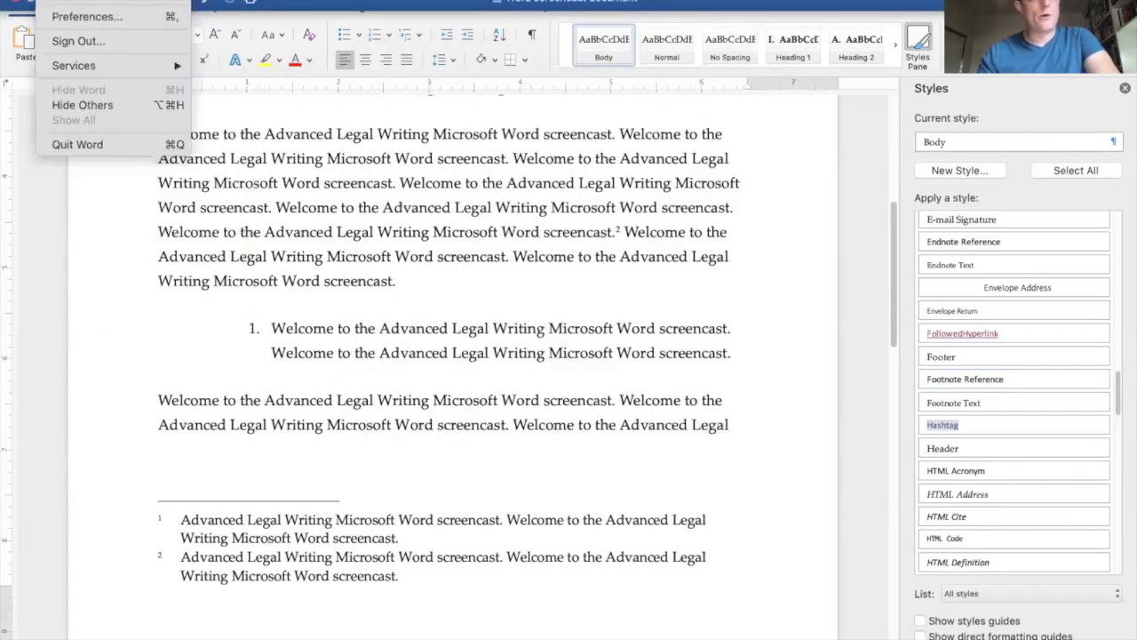
left_click(78, 16)
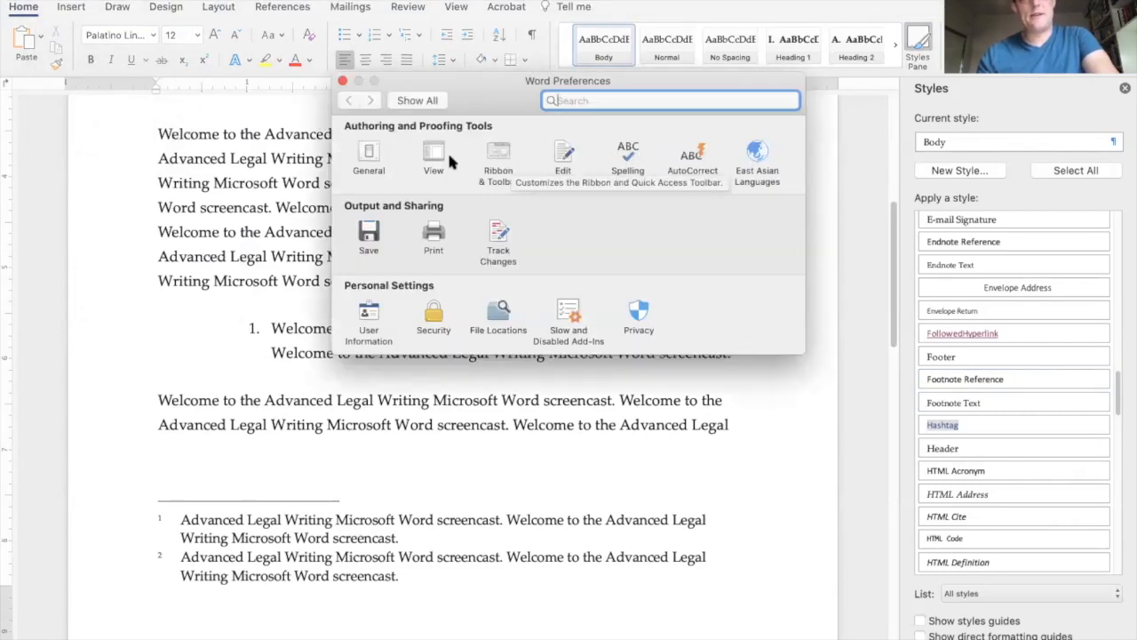
left_click(373, 155)
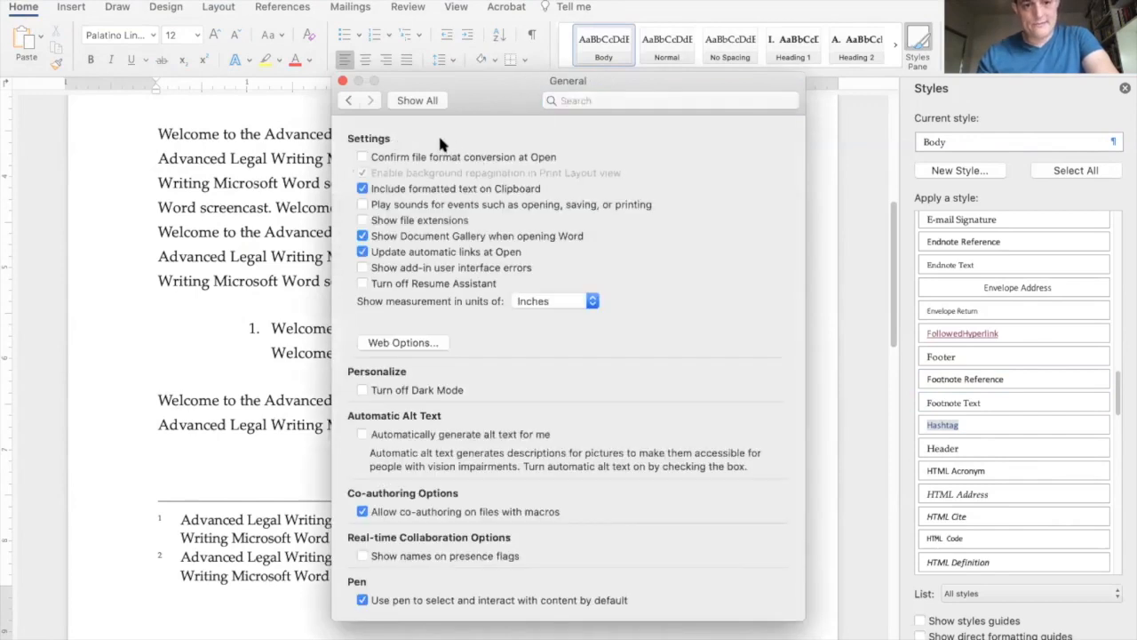
left_click(361, 101)
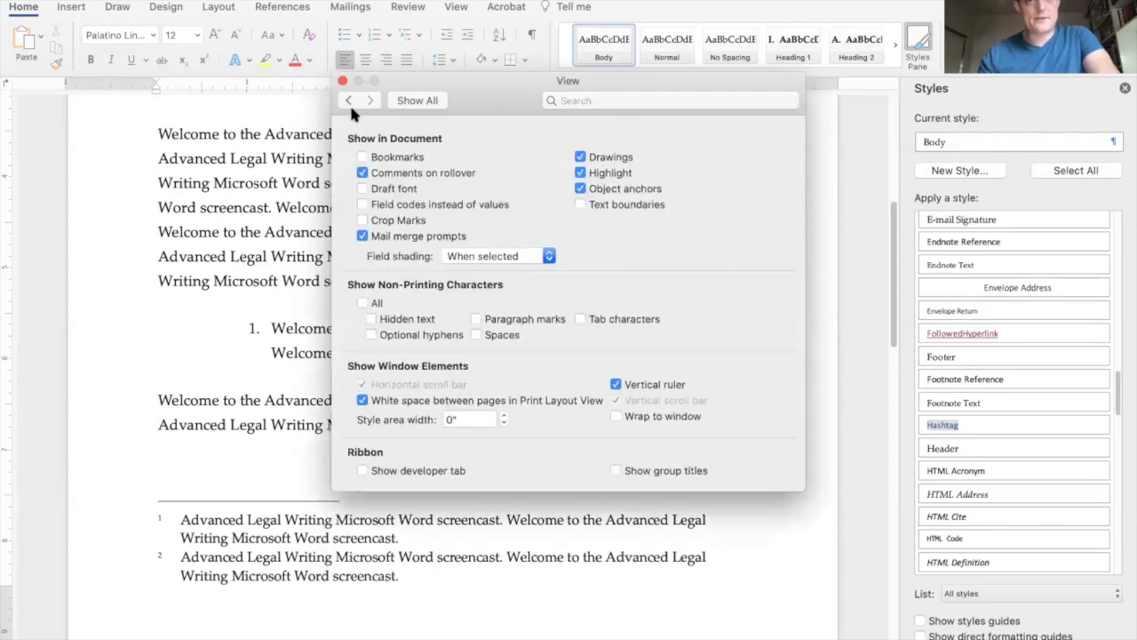
left_click(348, 102)
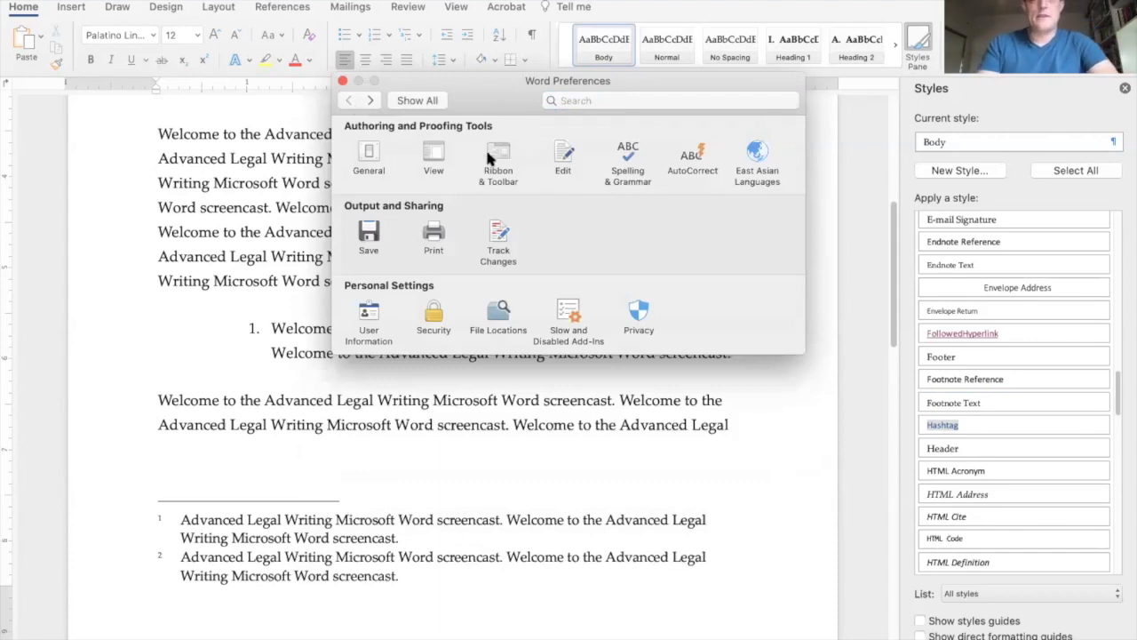
Step: Examine the Ribbon and Quick Access Toolbar customization settings for a keyboard shortcut option
left_click(488, 150)
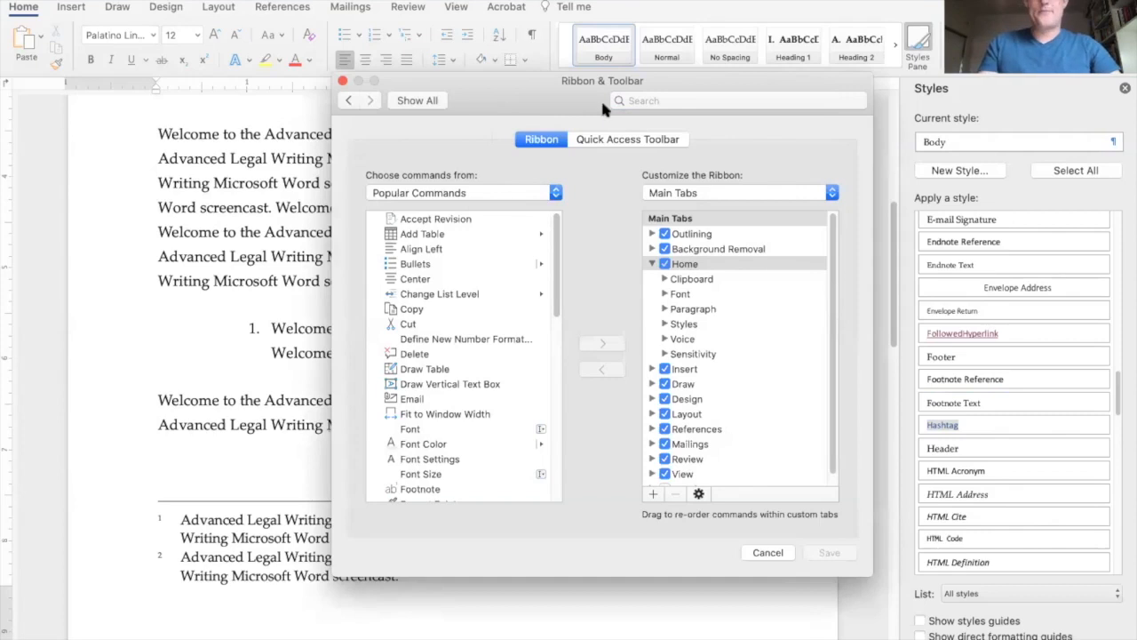
left_click_drag(574, 105, 460, 113)
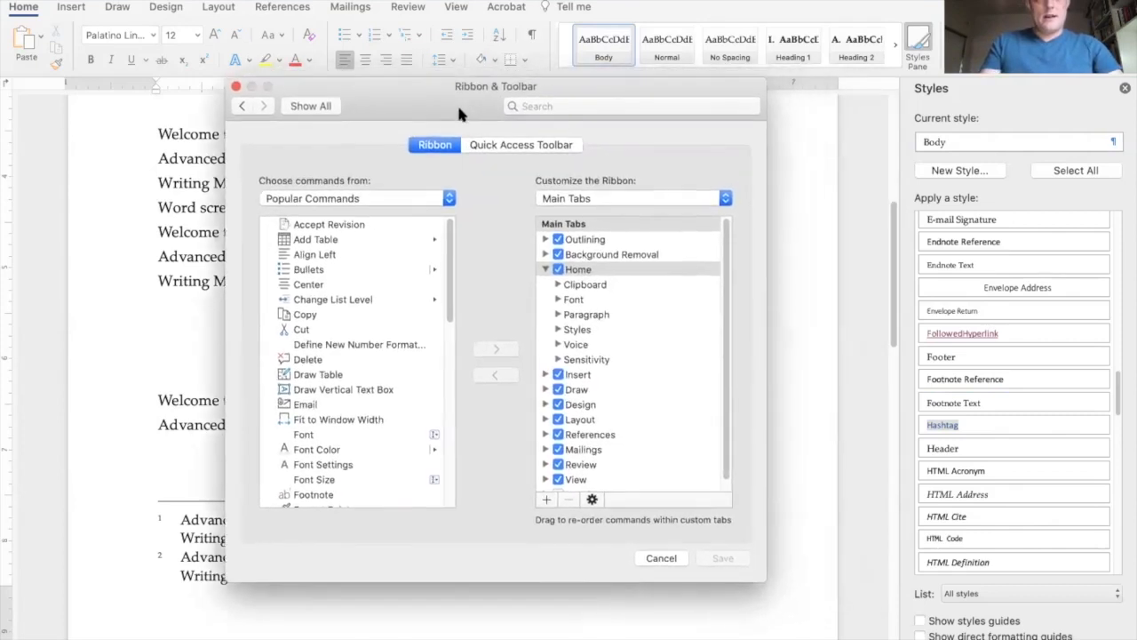
left_click(592, 501)
key("Escape")
left_click(471, 143)
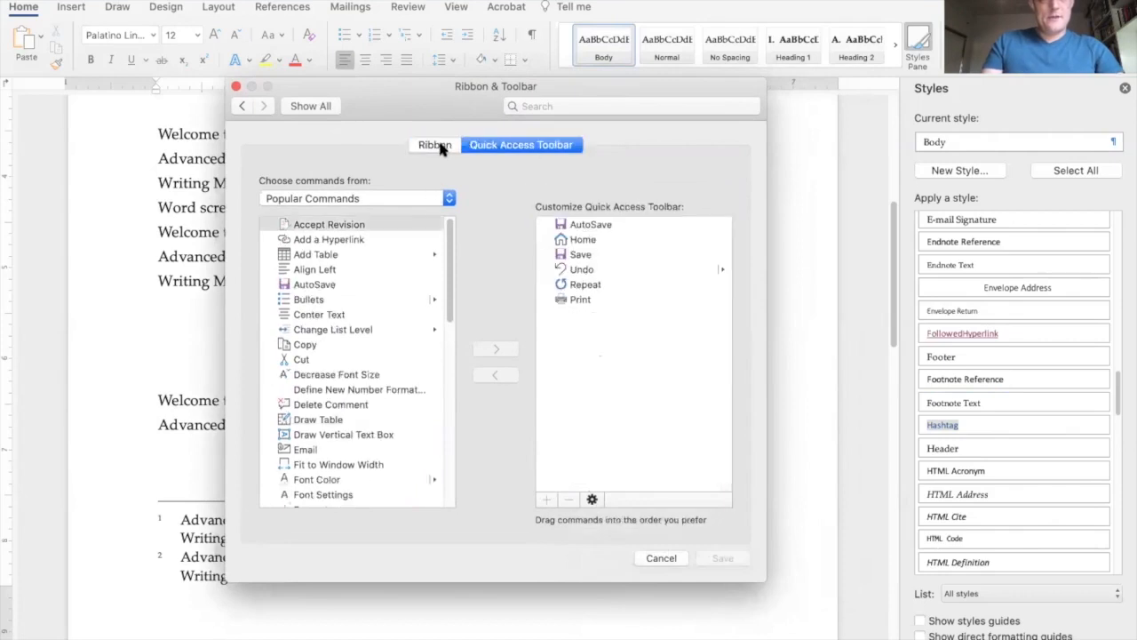
left_click(437, 146)
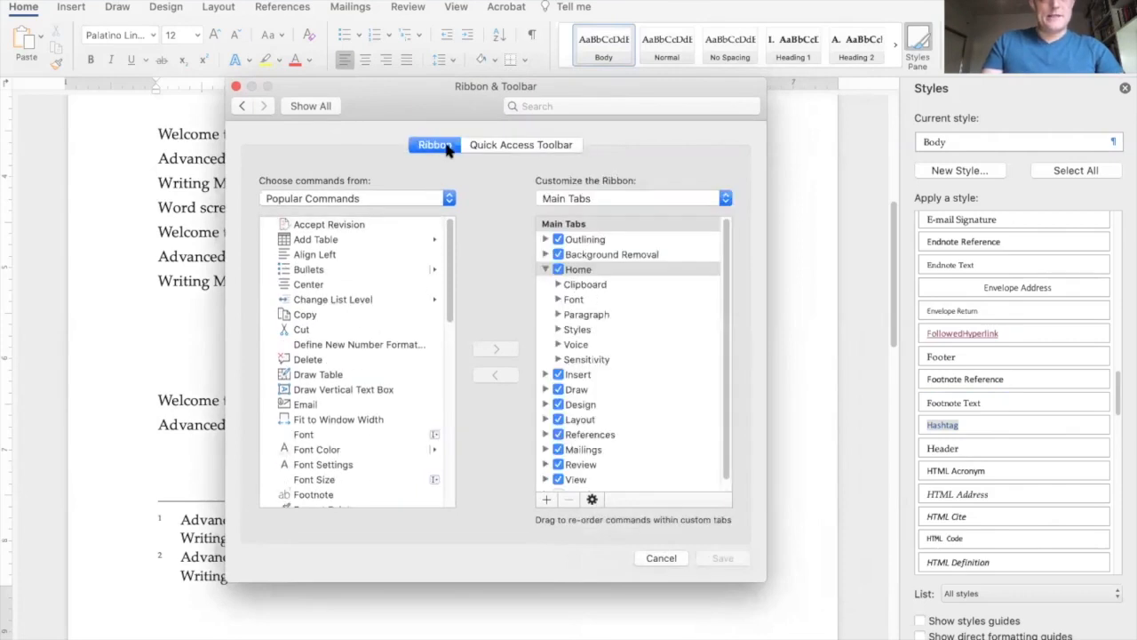
scroll(383, 287, "down", 10)
scroll(380, 293, "up", 10)
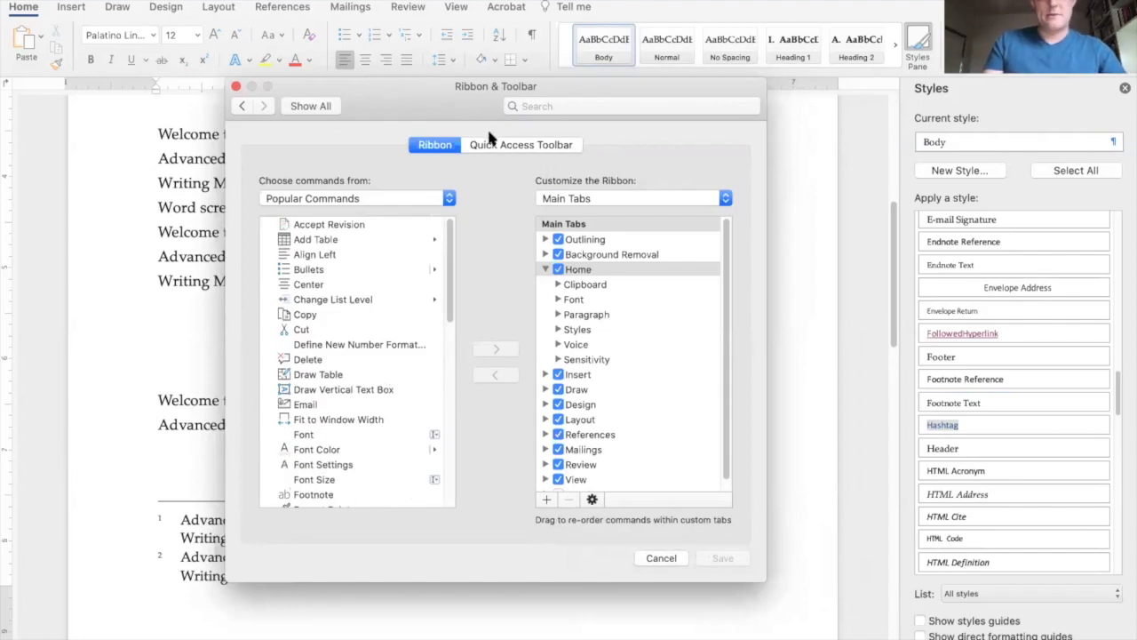
left_click(325, 302)
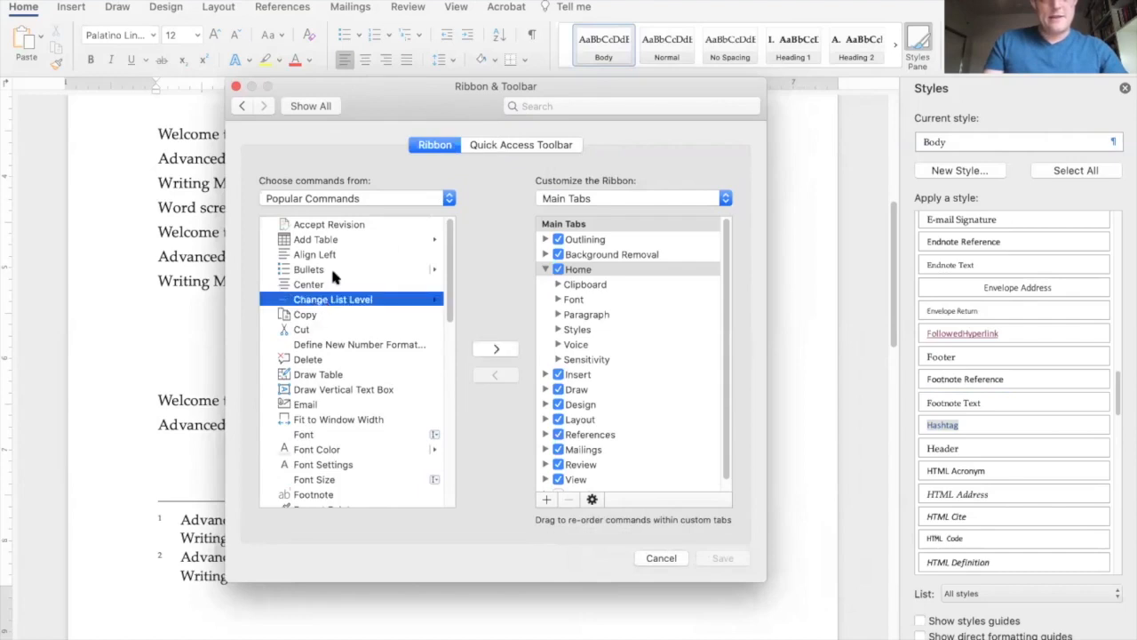
left_click(336, 276)
left_click(592, 299)
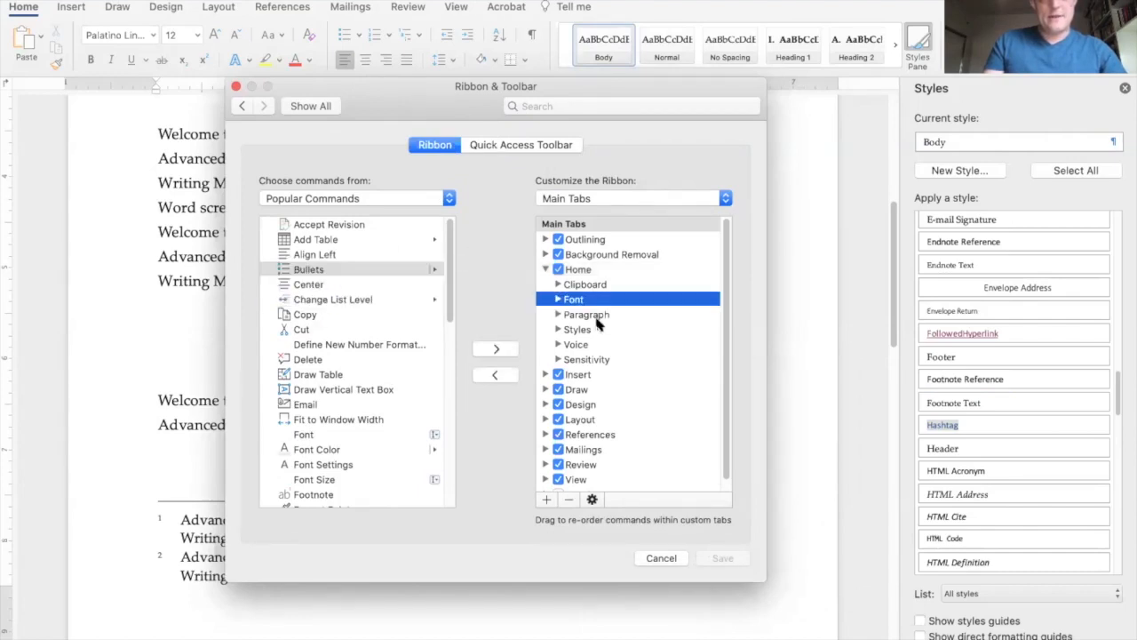
left_click(231, 102)
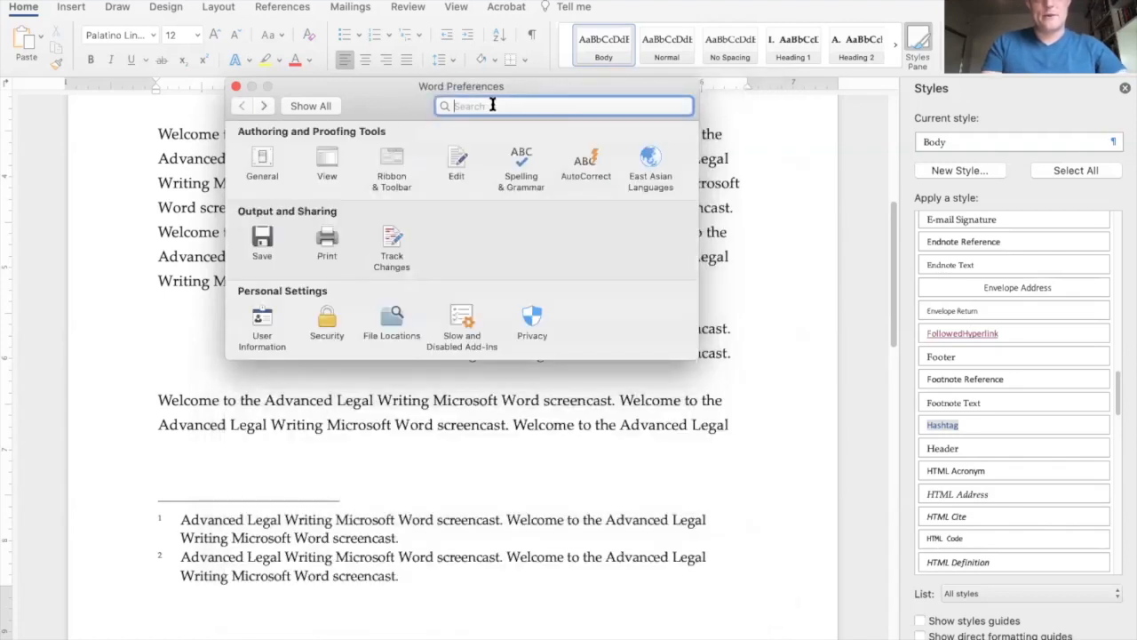
Step: Search the preferences for keyboard and shortcut settings, and clear the search
type("Keyboard")
key("BackSpace")
key("BackSpace")
key("BackSpace")
key("BackSpace")
key("BackSpace")
key("BackSpace")
key("BackSpace")
key("BackSpace")
type("shortcu")
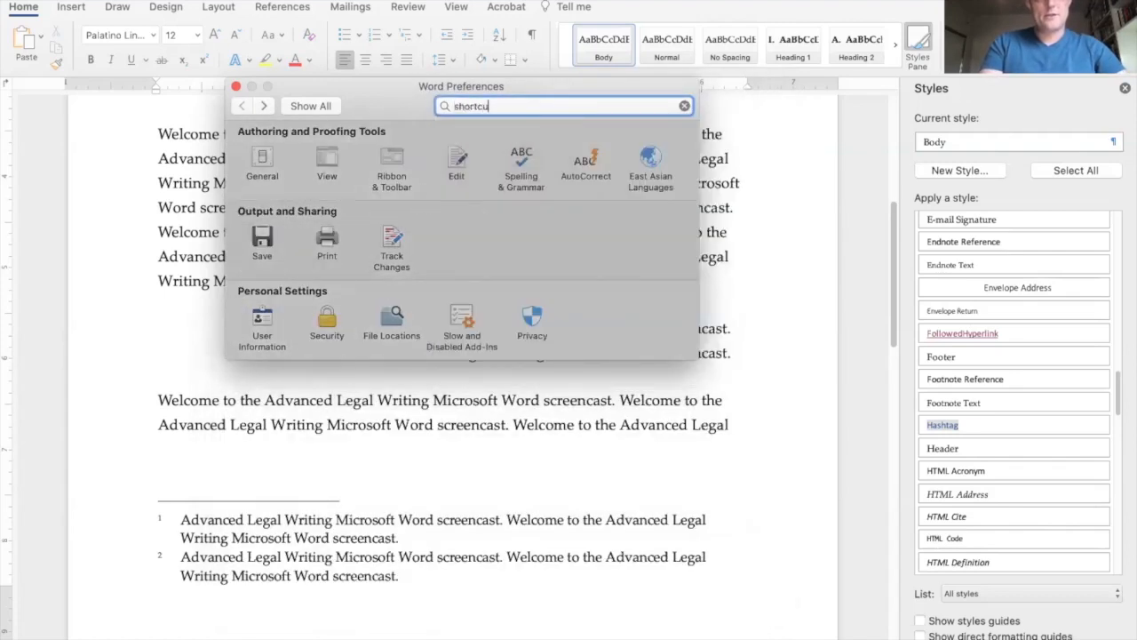
key("super+a")
type("keybao")
key("super+a")
key("BackSpace")
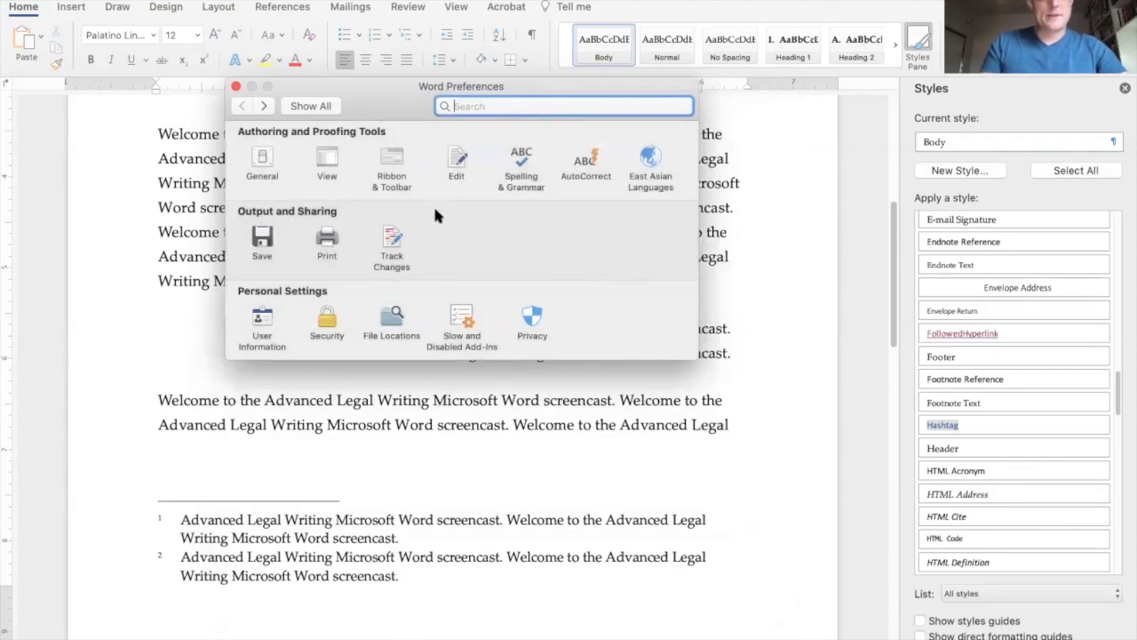
Step: Inspect the Home tab's Font group commands in the ribbon customization settings for a shortcut option, and return to all preferences
left_click(391, 160)
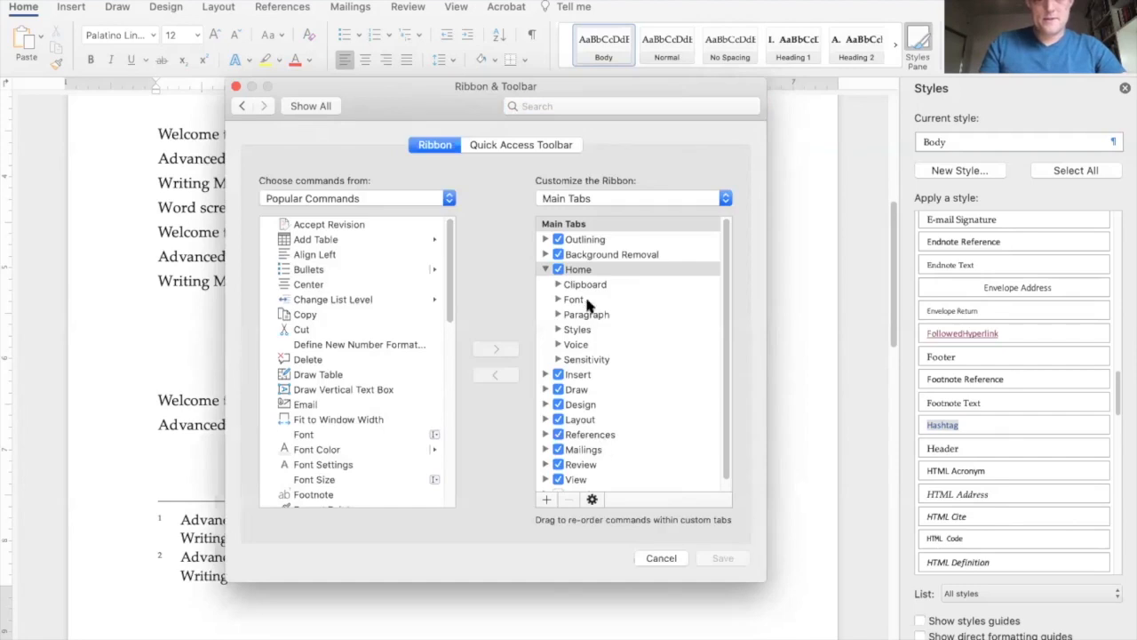
left_click(558, 300)
left_click(610, 346)
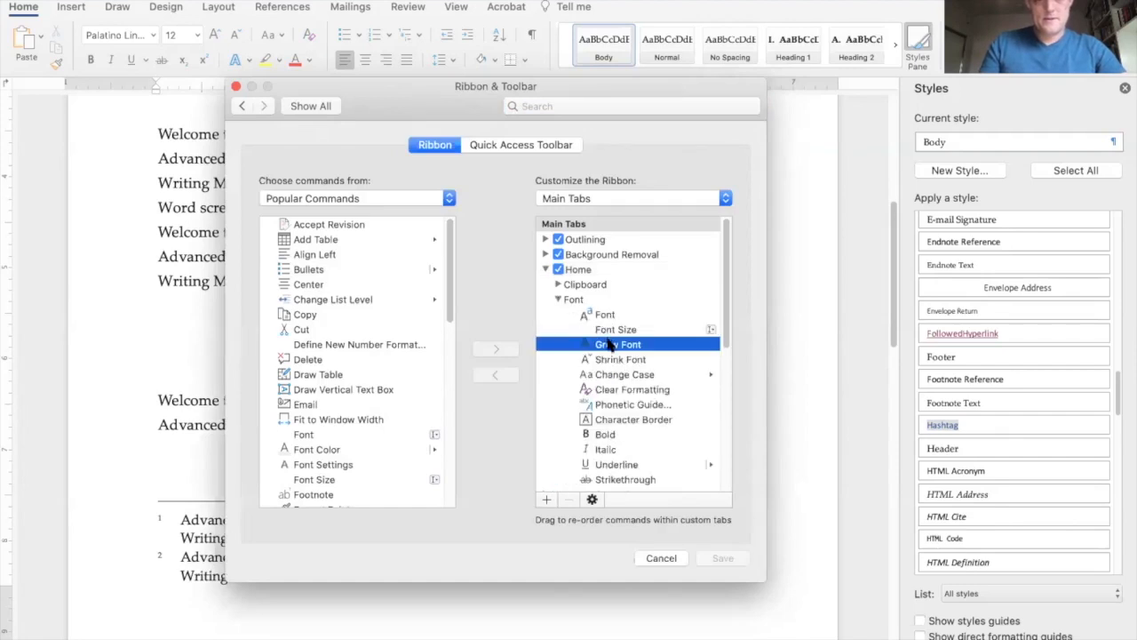
left_click(593, 500)
left_click(593, 502)
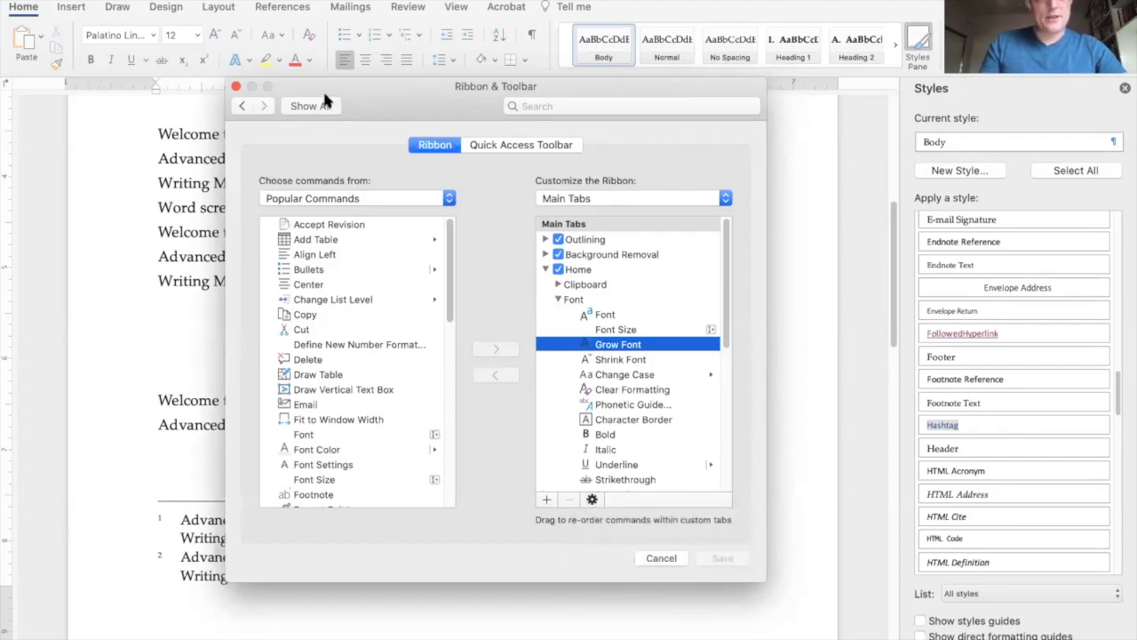
left_click(306, 106)
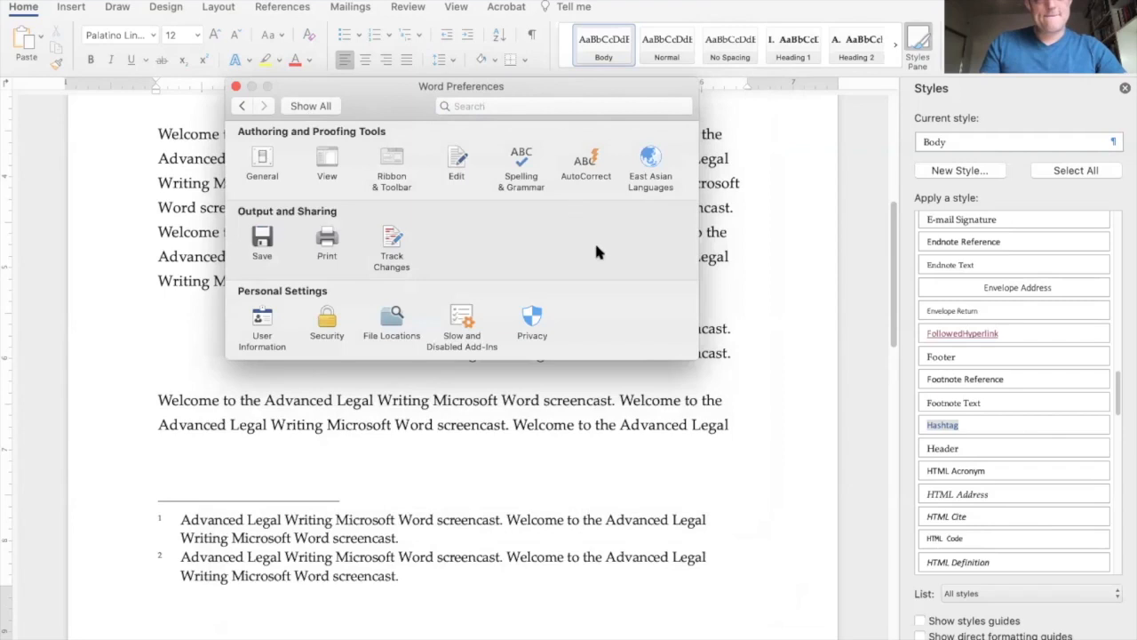
Step: Search the help for "Keyb" to locate the keyboard customization command while the preferences are open
left_click(436, 1)
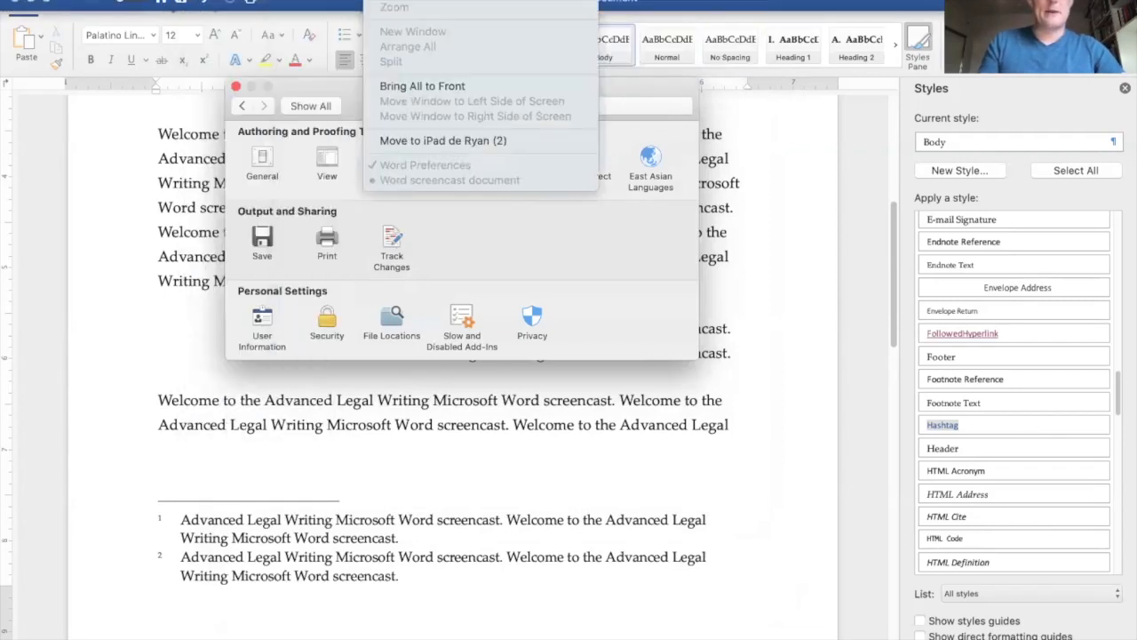
type("Keyb")
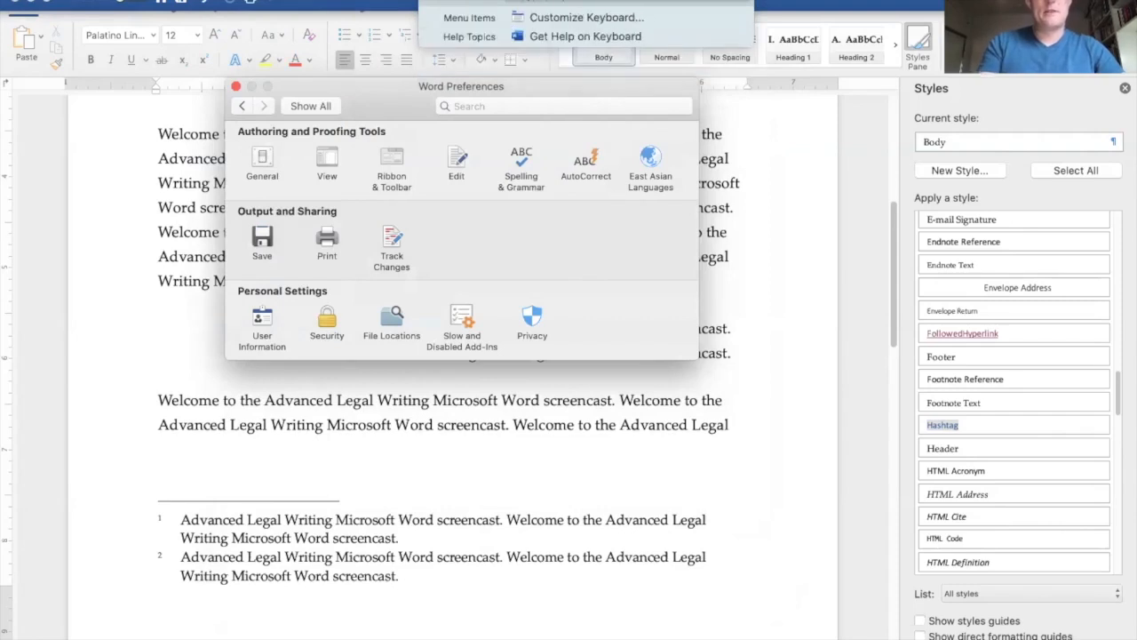
mouse_move(520, 21)
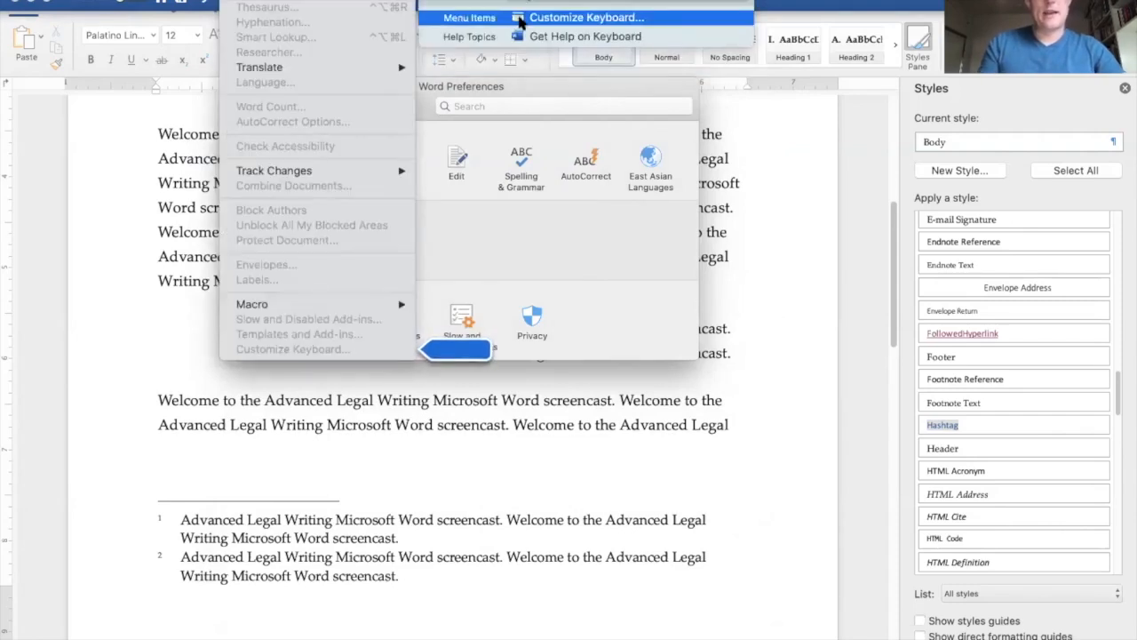
left_click(503, 238)
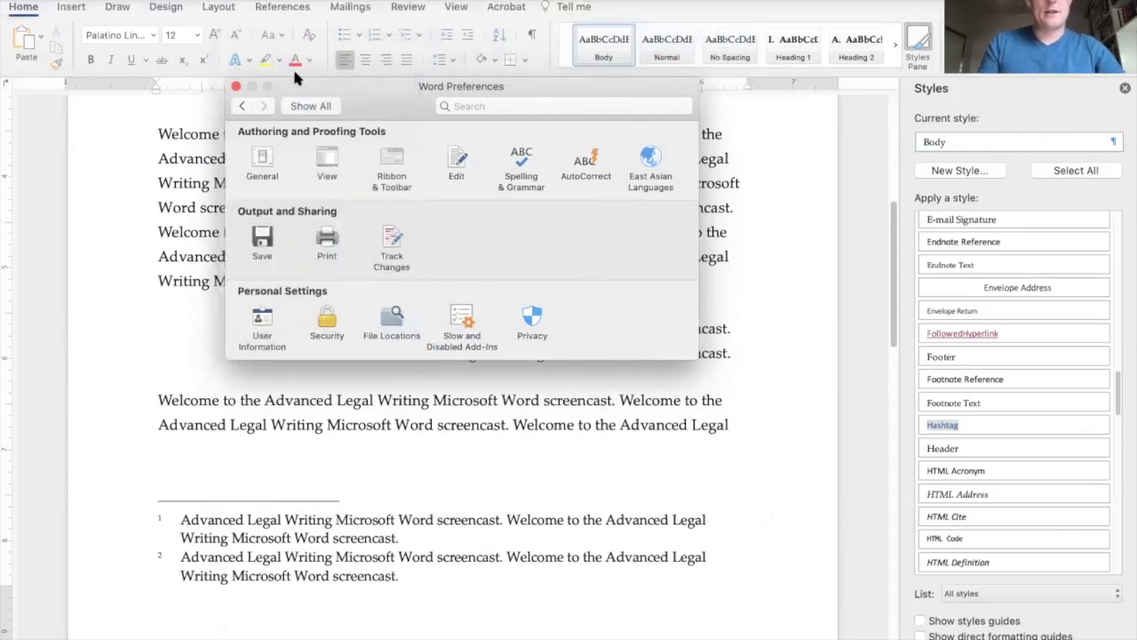
Step: Close the preferences, search the help for "keyboard", and open the Customize Keyboard settings
left_click(237, 87)
left_click(433, 1)
type("keyboard")
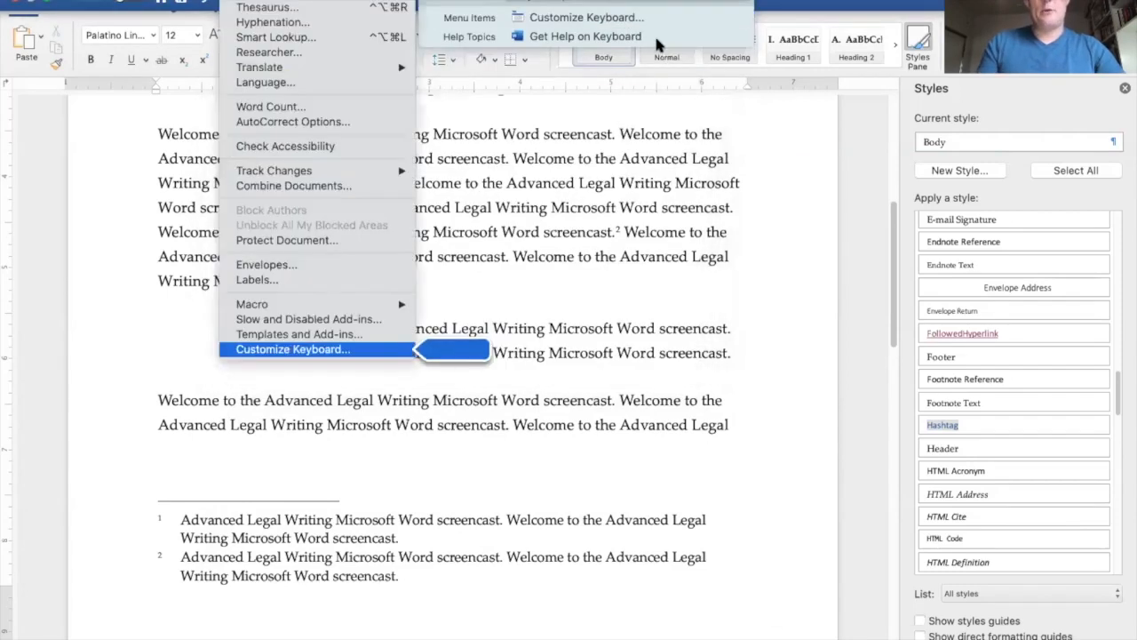
left_click(584, 17)
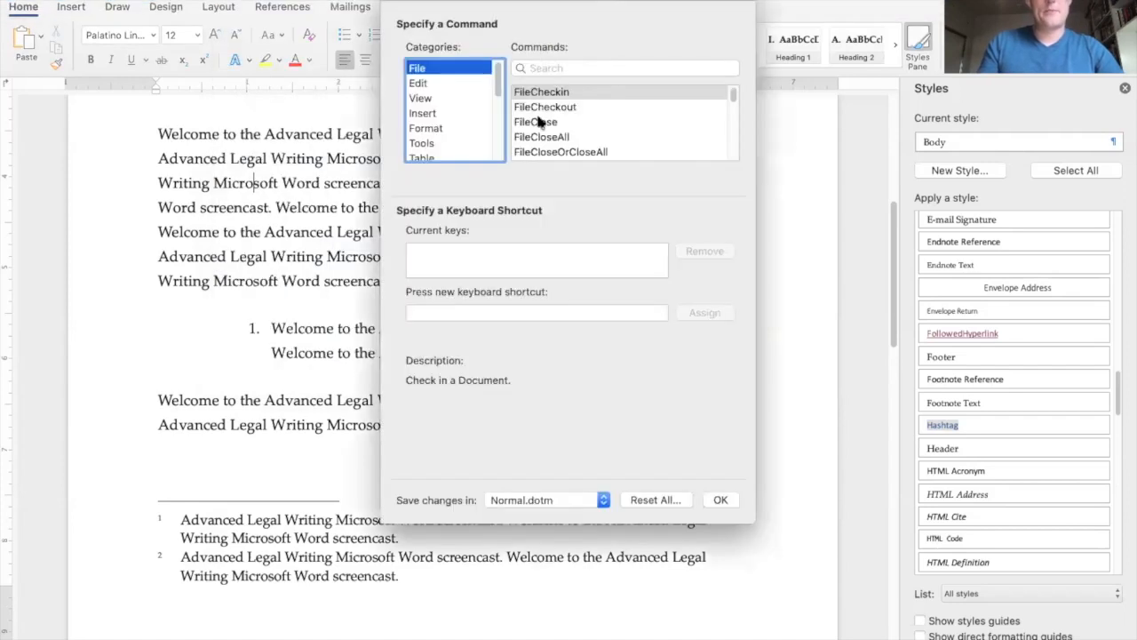
left_click_drag(612, 5, 617, 92)
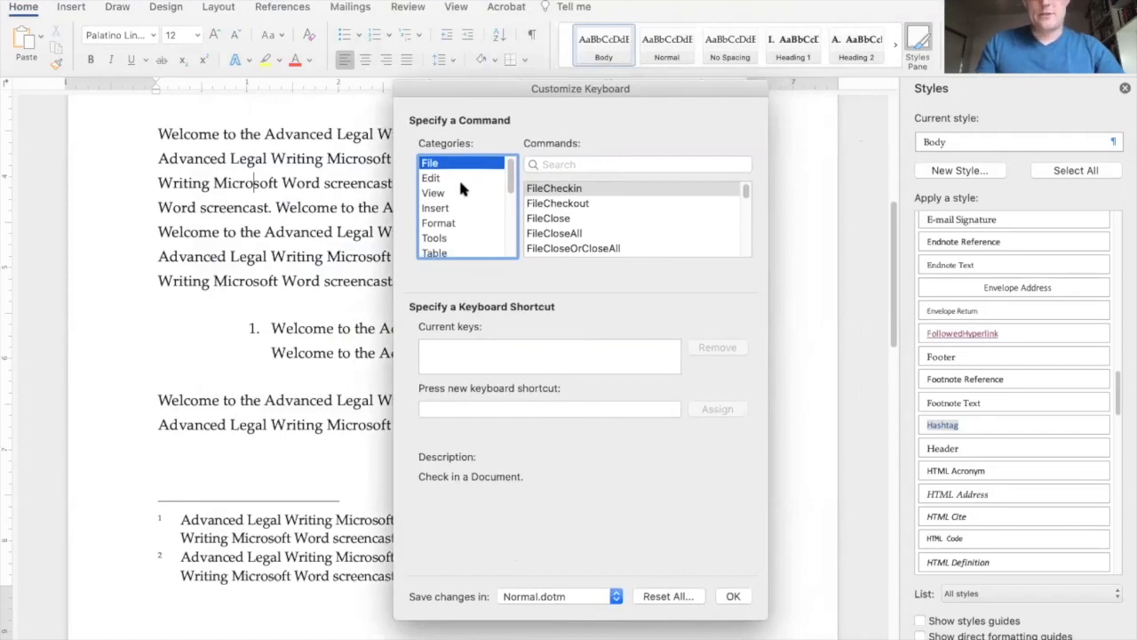
Step: Assign the shortcut Command+Shift+F to the InsertFootnote command in the Insert category
left_click(459, 209)
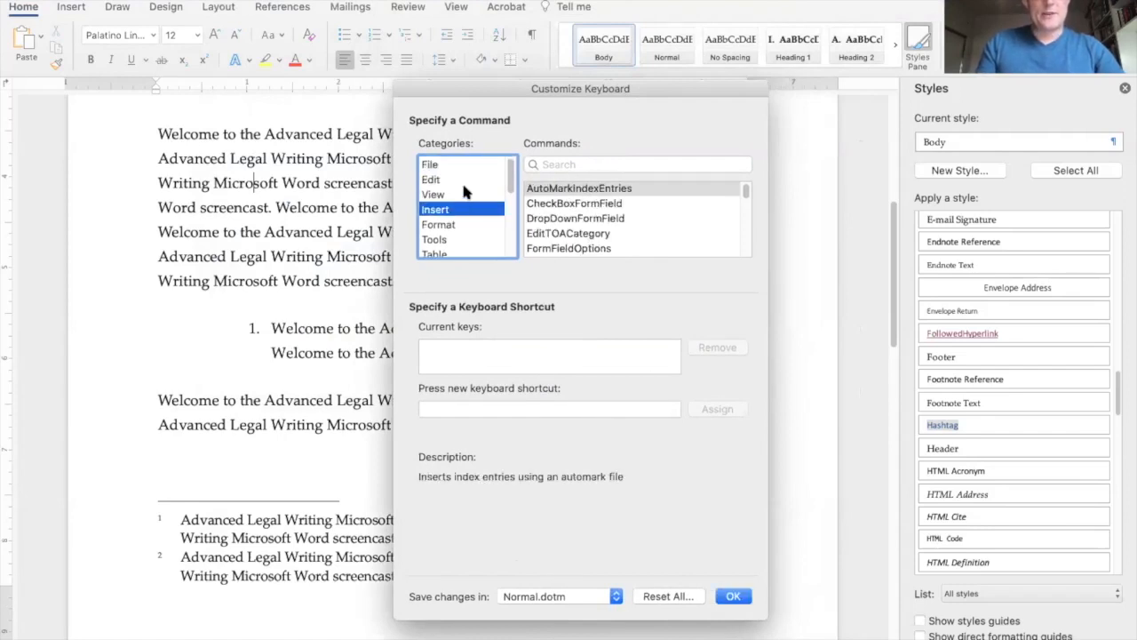
scroll(637, 217, "down", 5)
left_click_drag(746, 196, 746, 215)
scroll(746, 218, "up", 5)
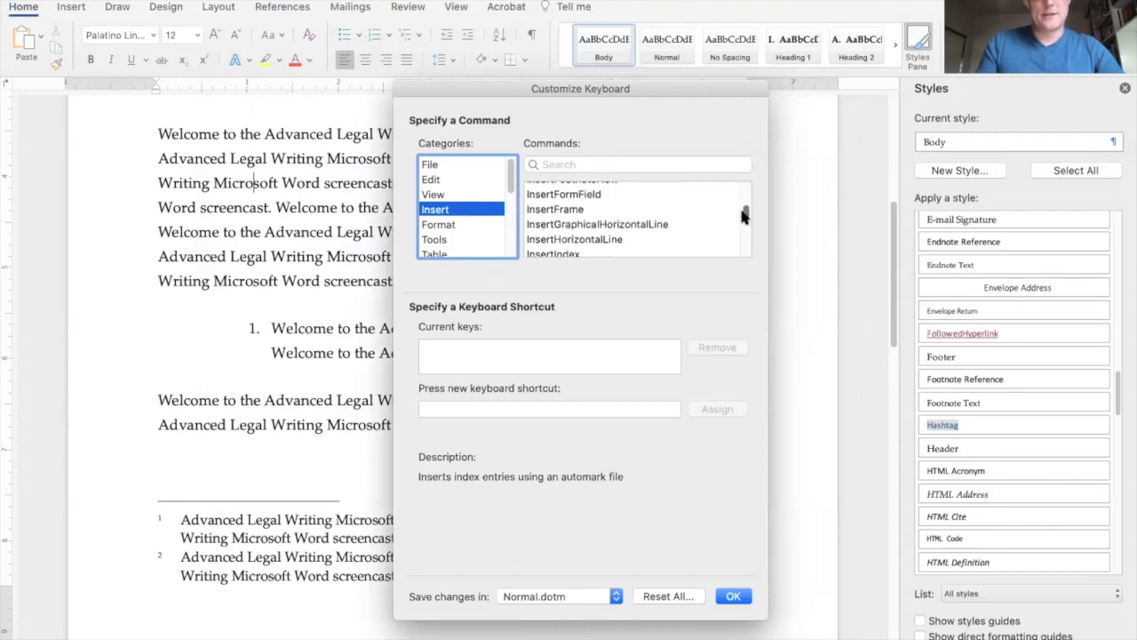
left_click(680, 224)
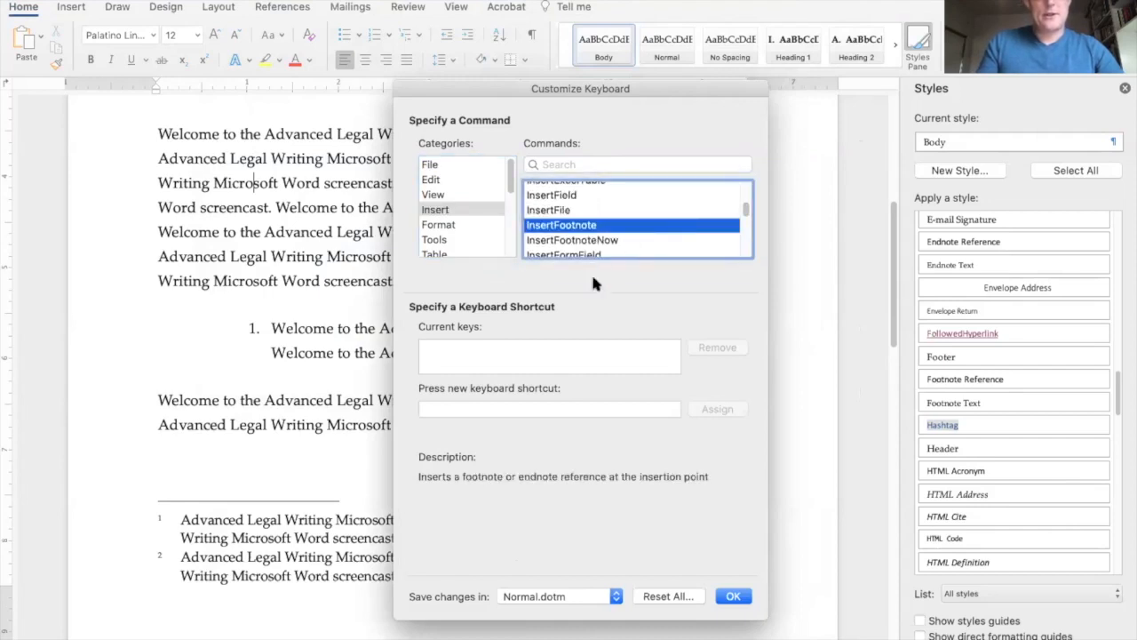
left_click(613, 373)
left_click(604, 407)
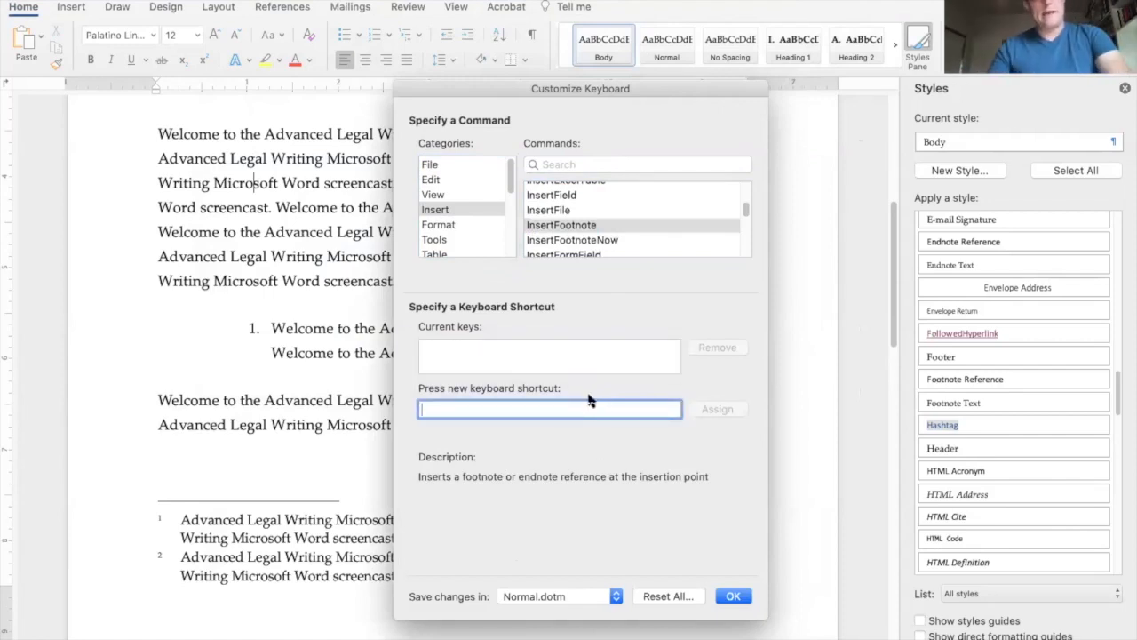
key("super+shift+f")
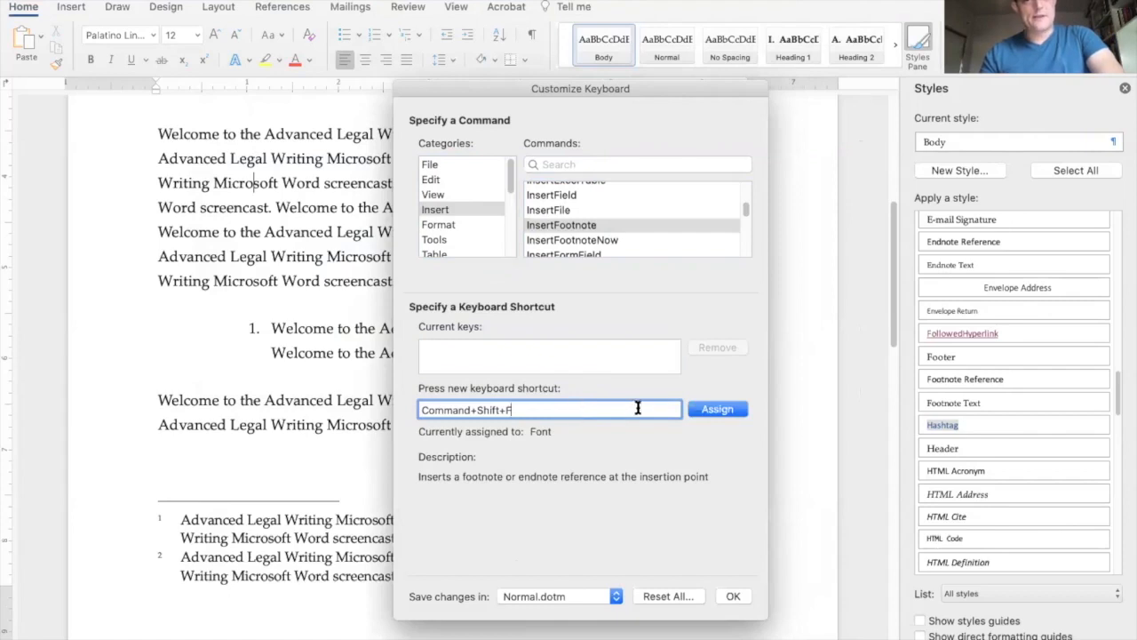
left_click(707, 413)
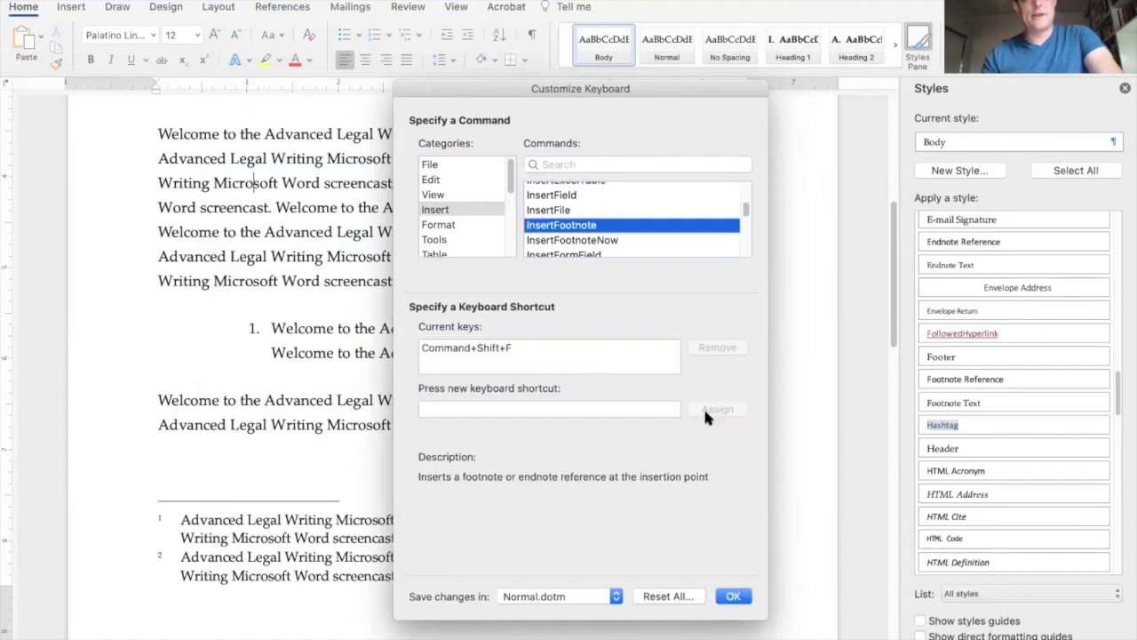
Step: Check which command currently uses Command+F, and clear the shortcut entry without assigning it
left_click(545, 407)
key("super+f")
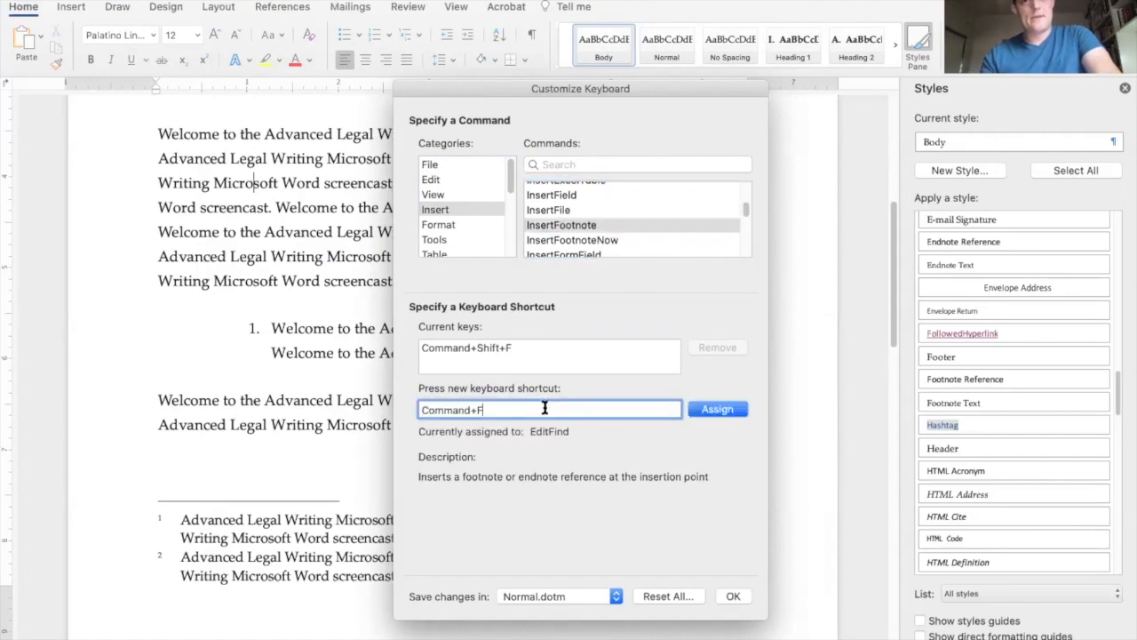
key("BackSpace")
left_click(562, 364)
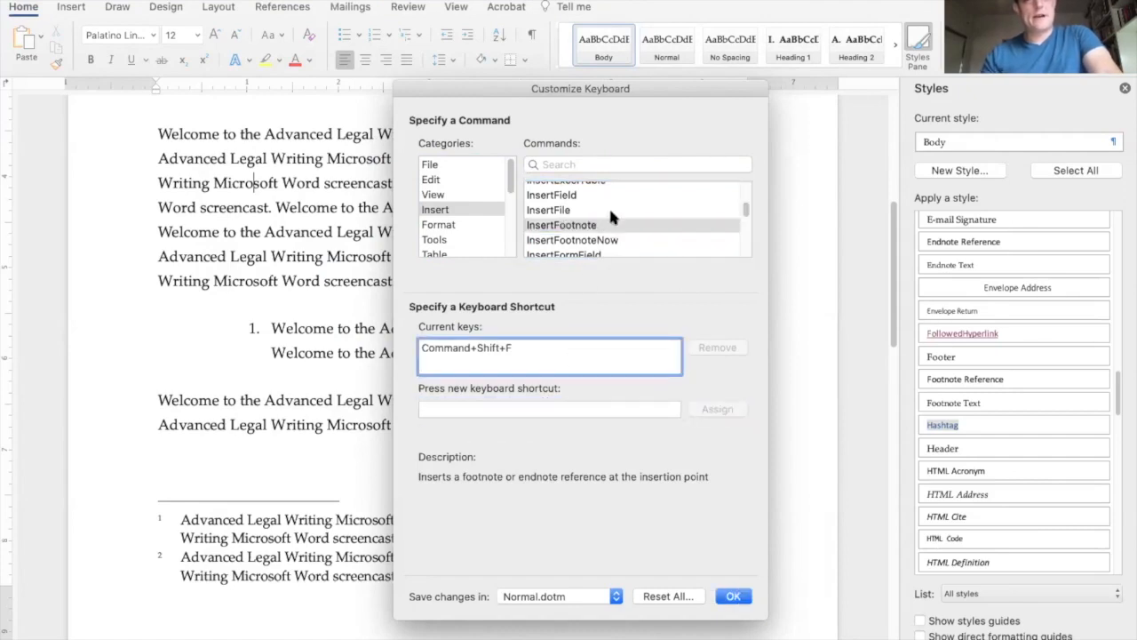
Step: Assign the shortcut Command+Shift+A to the MarkCitation command in the Insert category
scroll(662, 229, "down", 8)
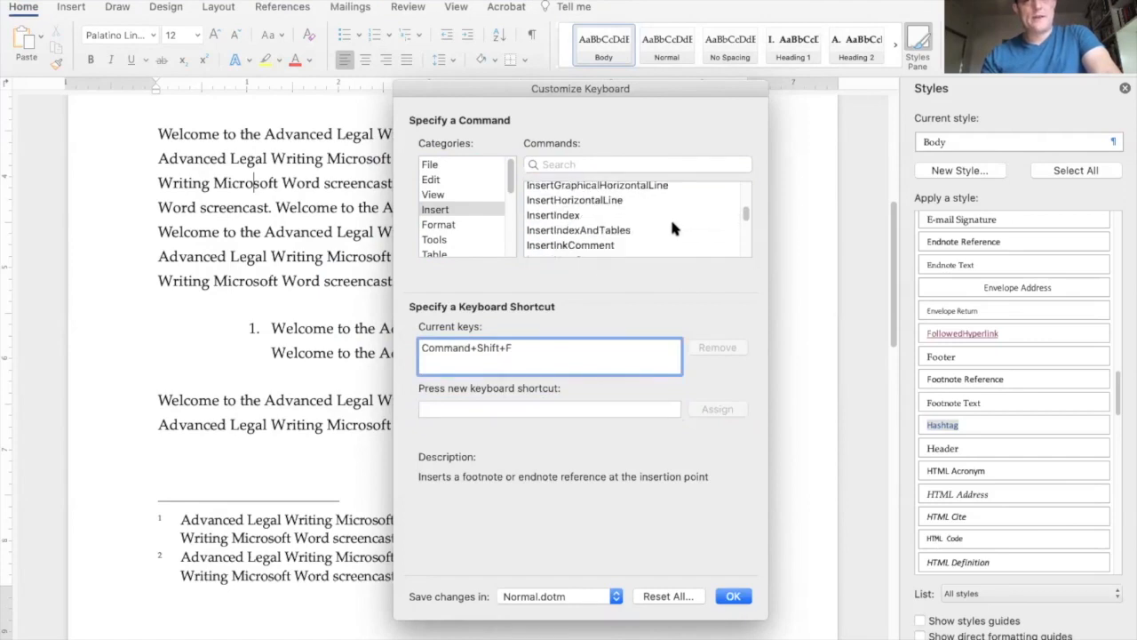
left_click_drag(747, 223, 744, 237)
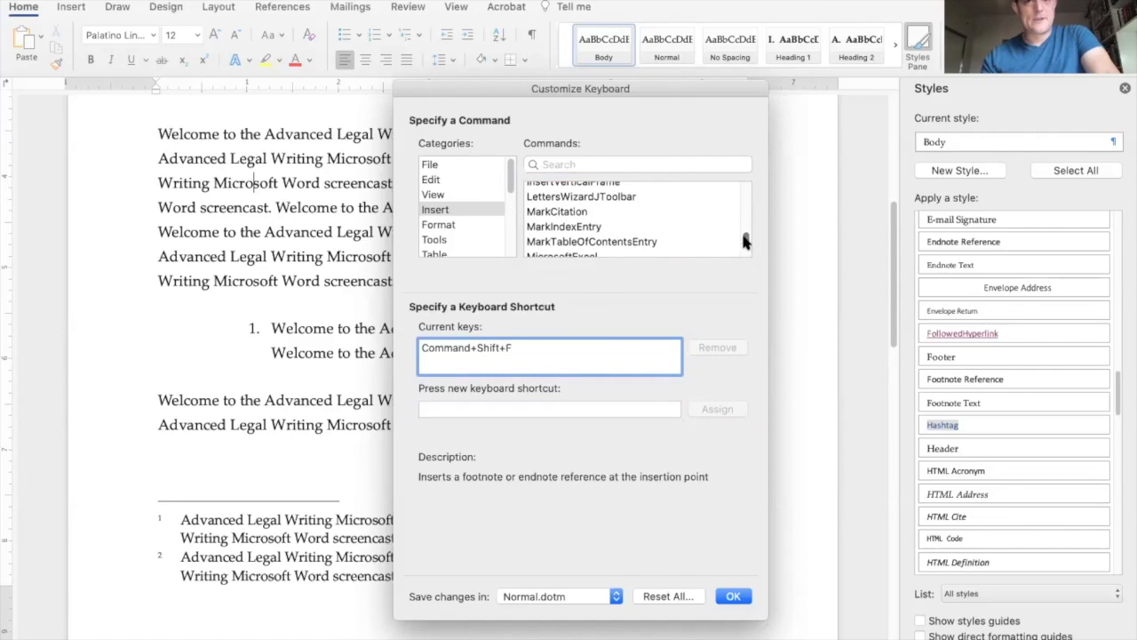
left_click(622, 211)
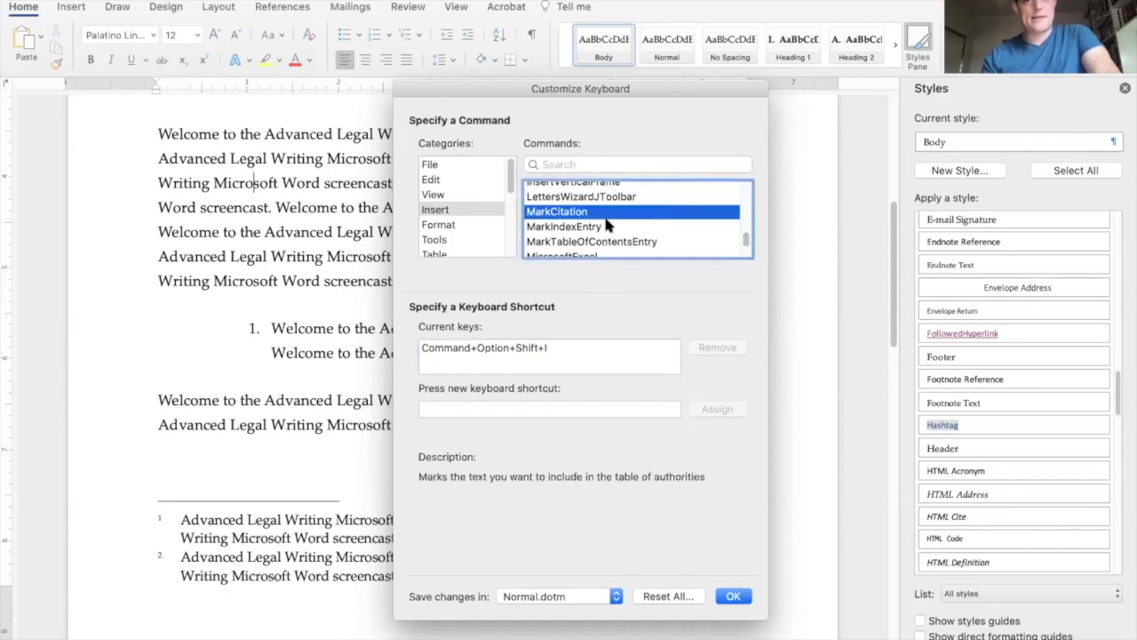
left_click(559, 408)
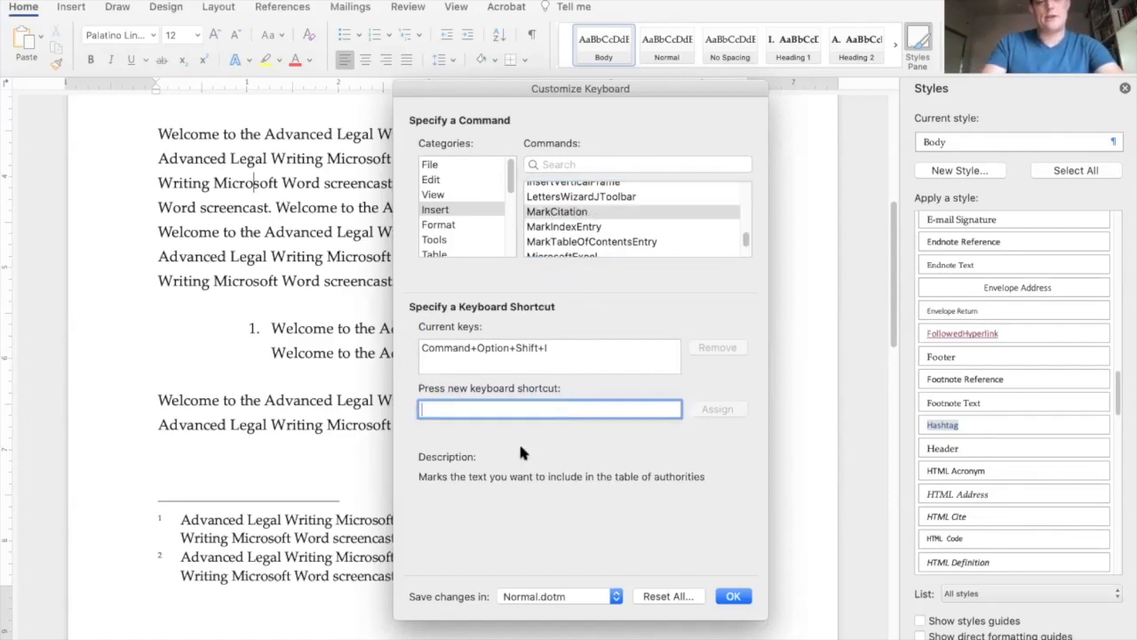
key("super+shift+a")
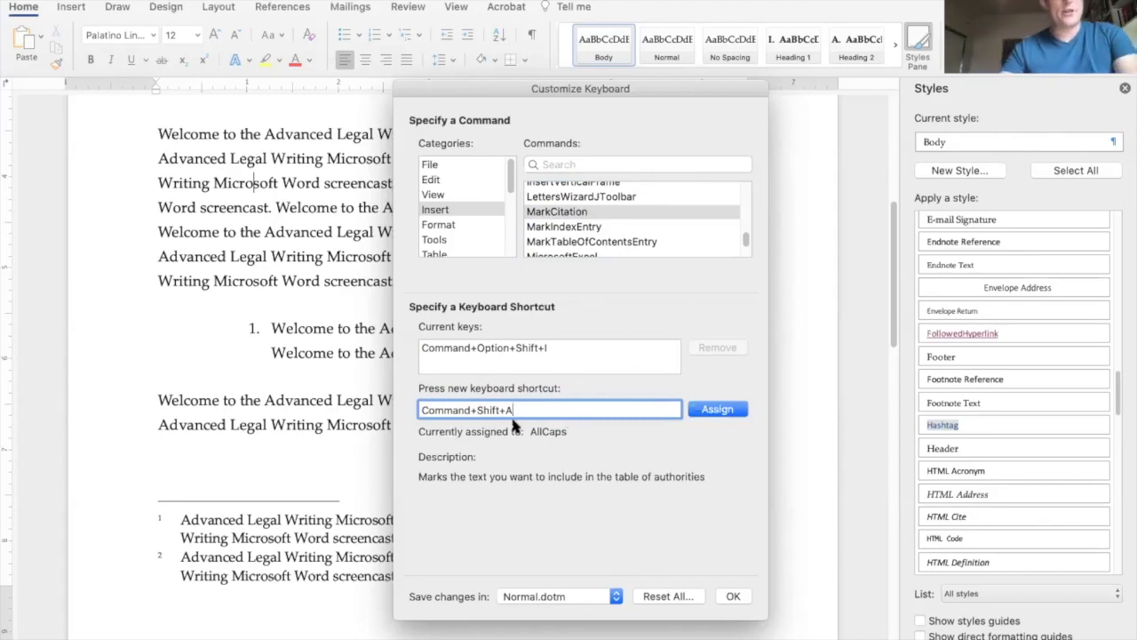
left_click(716, 412)
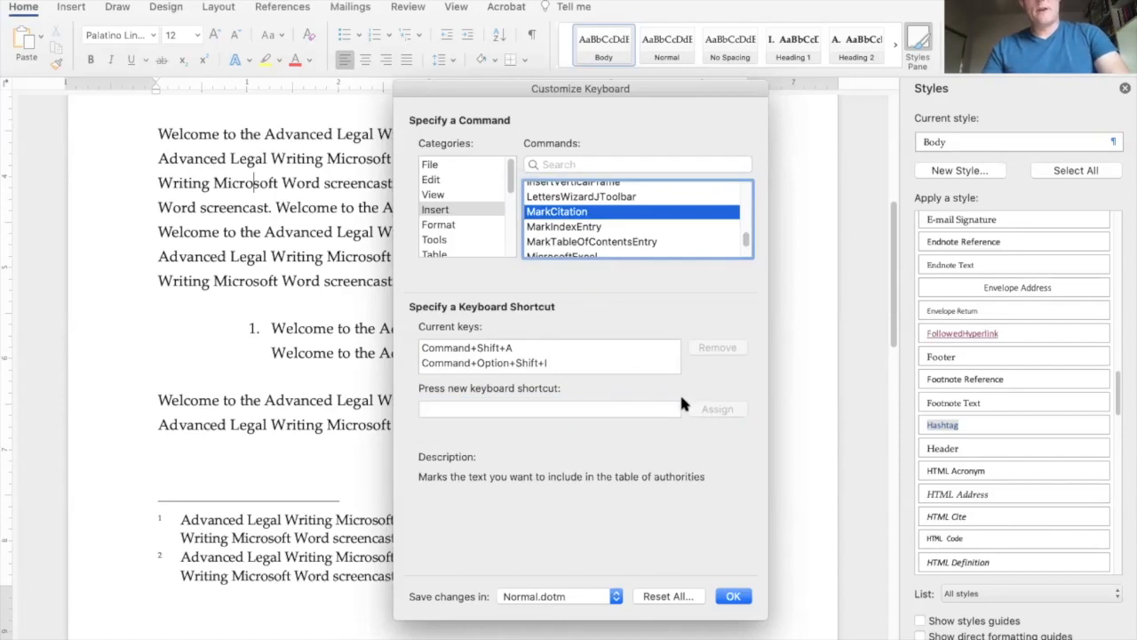
Step: Check which command currently uses Command+Shift+C, and clear the entry without assigning it to MarkCitation
left_click(635, 408)
key("super+shift+c")
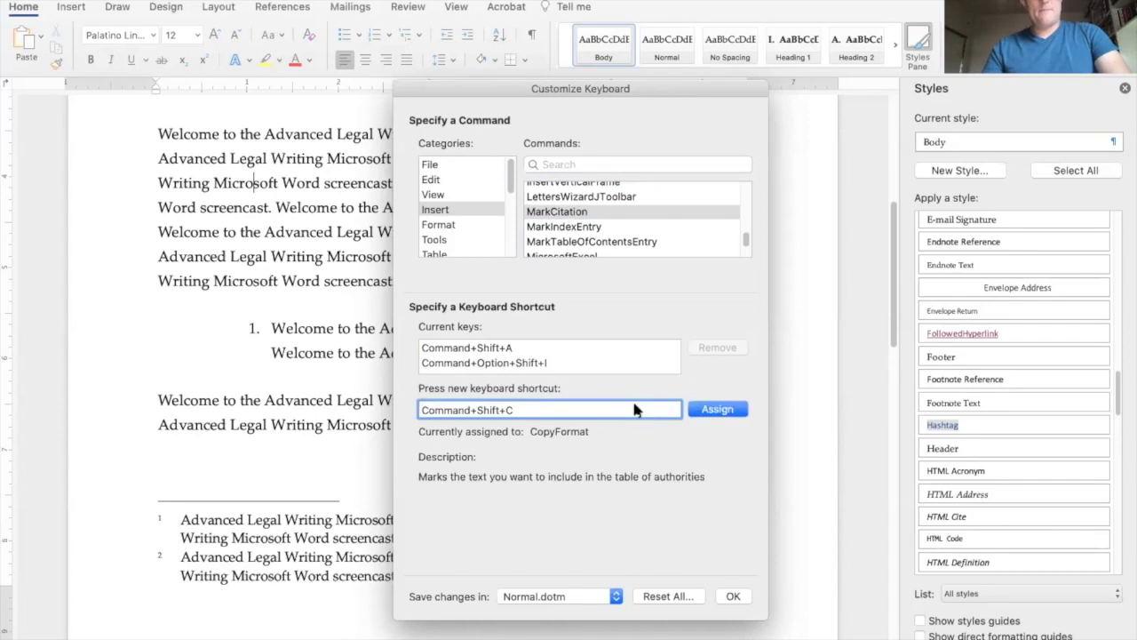
key("BackSpace")
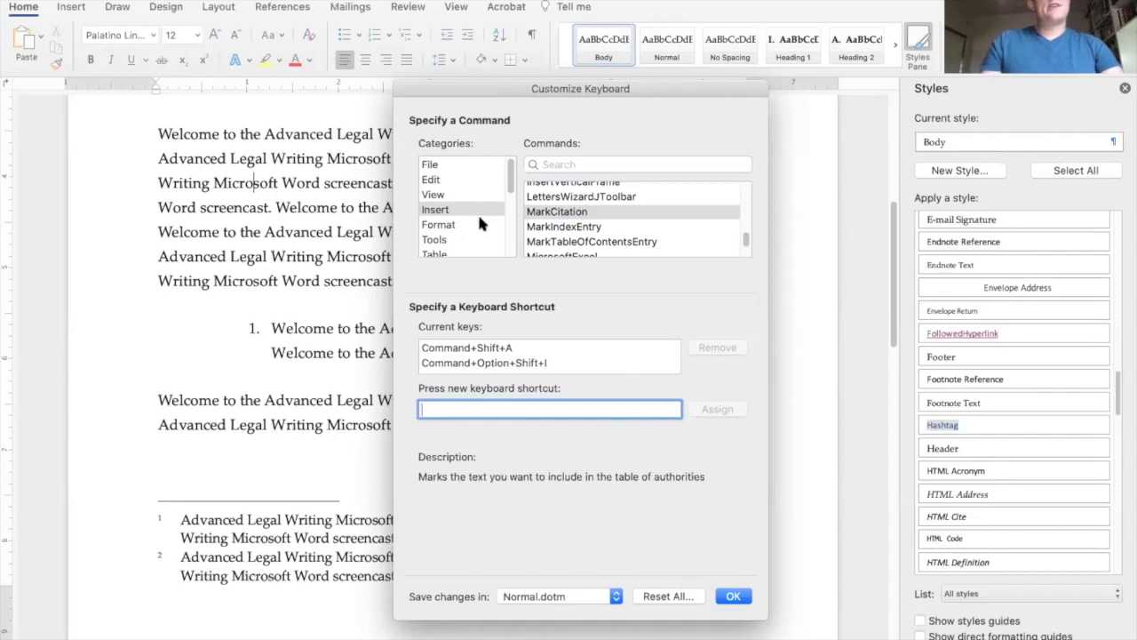
Step: Assign the shortcut Command+Shift+1 to the ApplyHeading1 command in the Format category
left_click(454, 226)
scroll(745, 199, "down", 5)
scroll(742, 199, "up", 5)
mouse_move(742, 199)
left_mouse_down()
mouse_move(742, 236)
mouse_move(742, 178)
left_mouse_up()
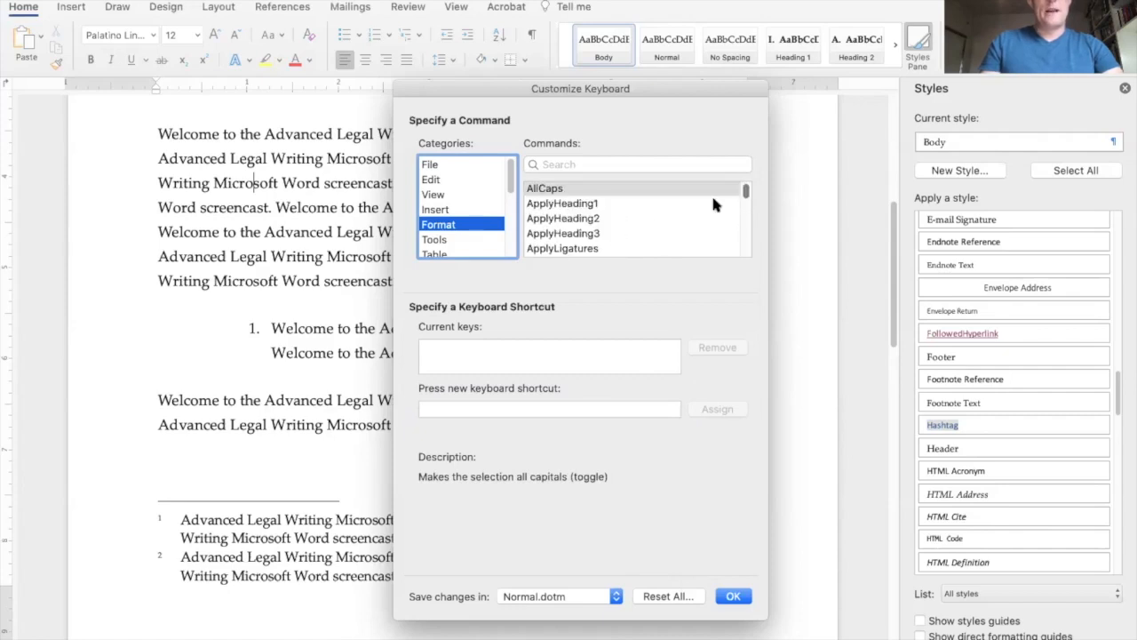
left_click(688, 203)
left_click(688, 215)
left_click(686, 207)
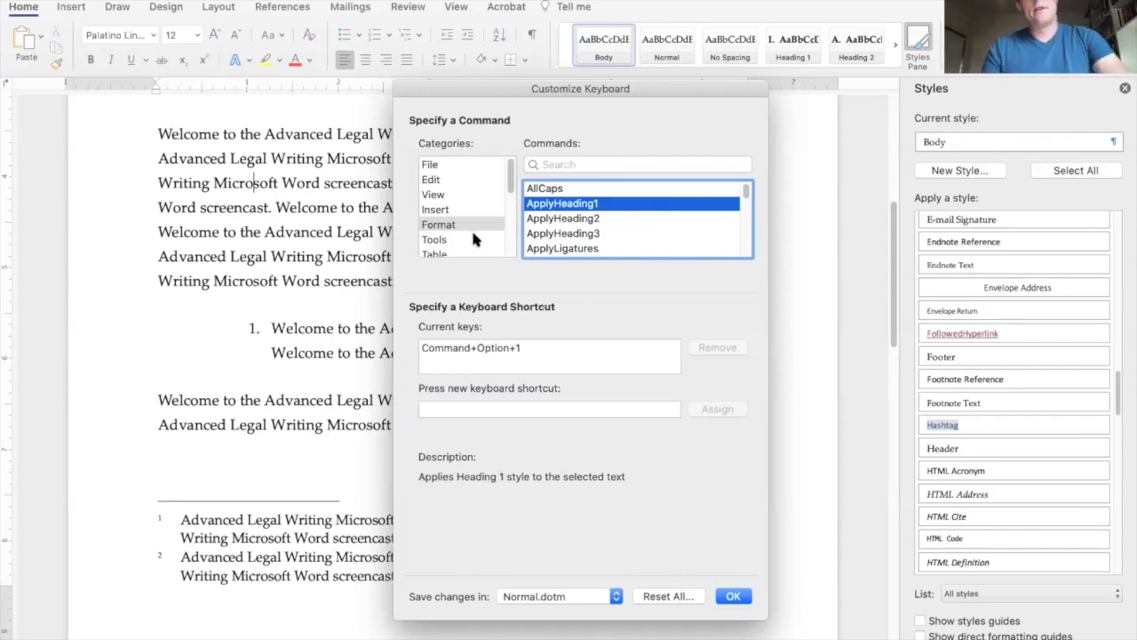
left_click(531, 407)
key("super+shift+1")
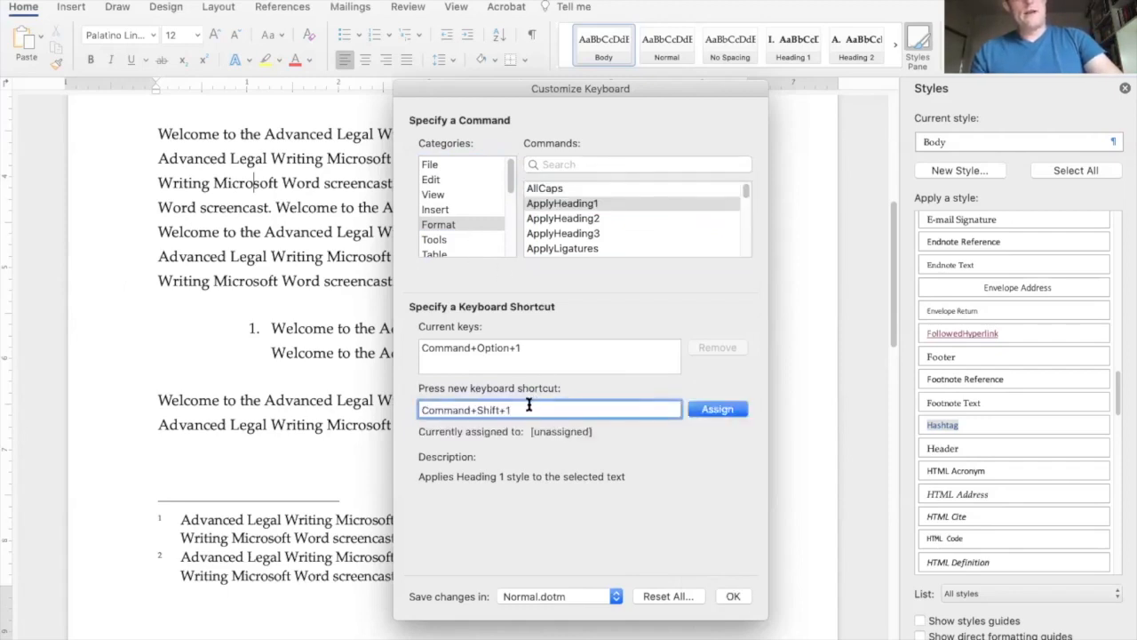
left_click(717, 409)
Step: Assign the shortcut Command+Shift+2 to the ApplyHeading2 command
left_click(595, 220)
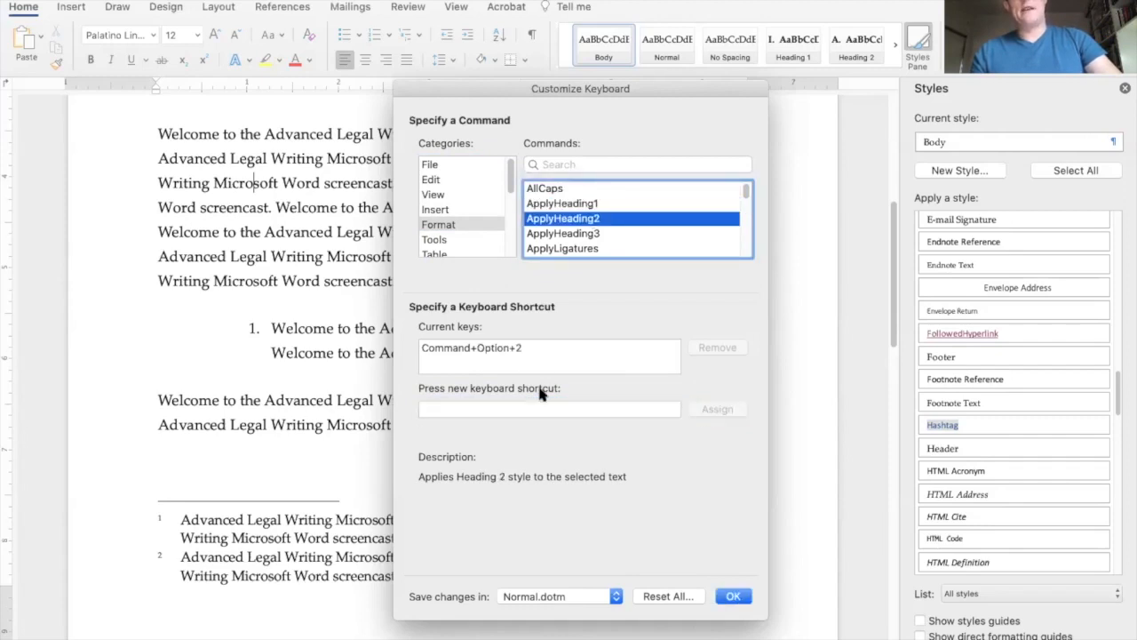
left_click(538, 407)
key("super+shift+2")
left_click(718, 408)
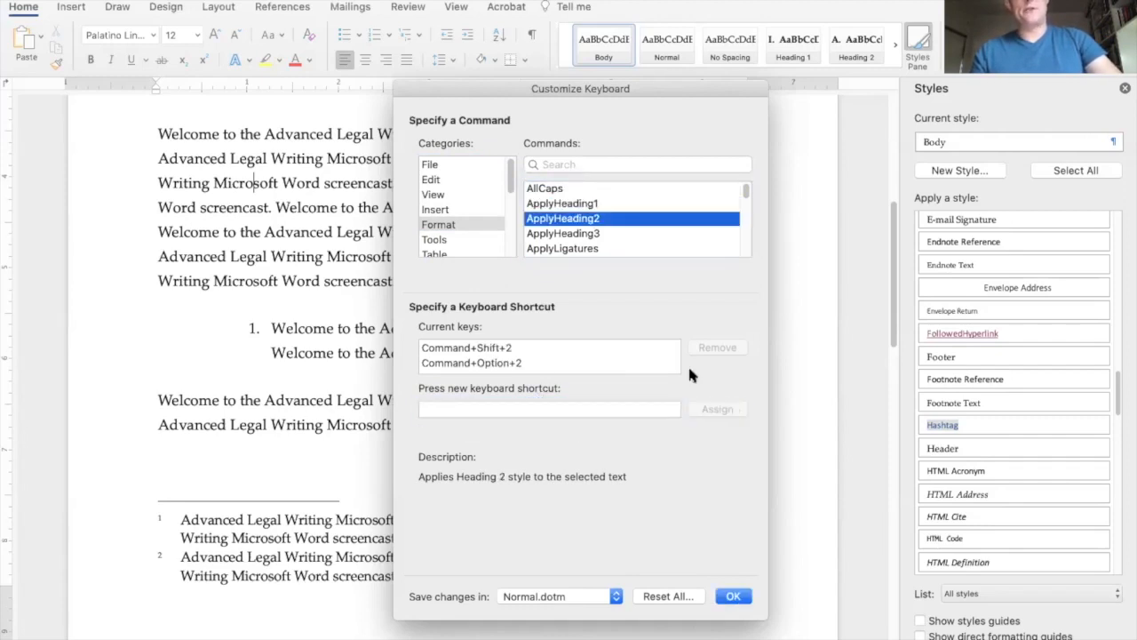
Step: Review the current shortcuts of the ApplyHeading1, ApplyHeading2 and ApplyHeading3 commands
key("Down")
left_click(540, 407)
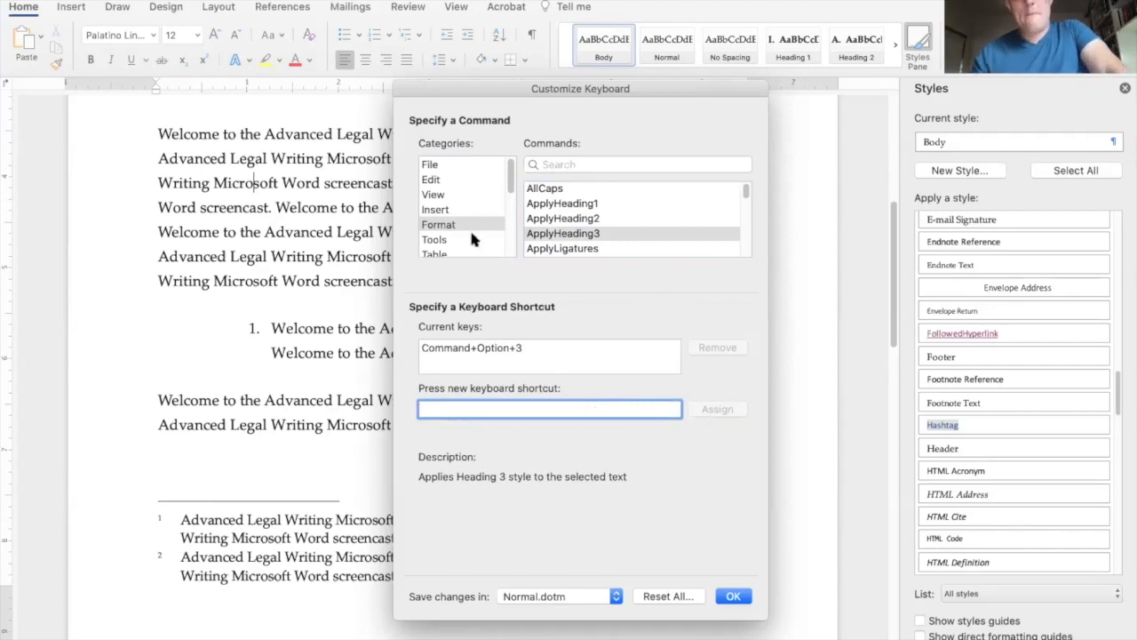
left_click(596, 219)
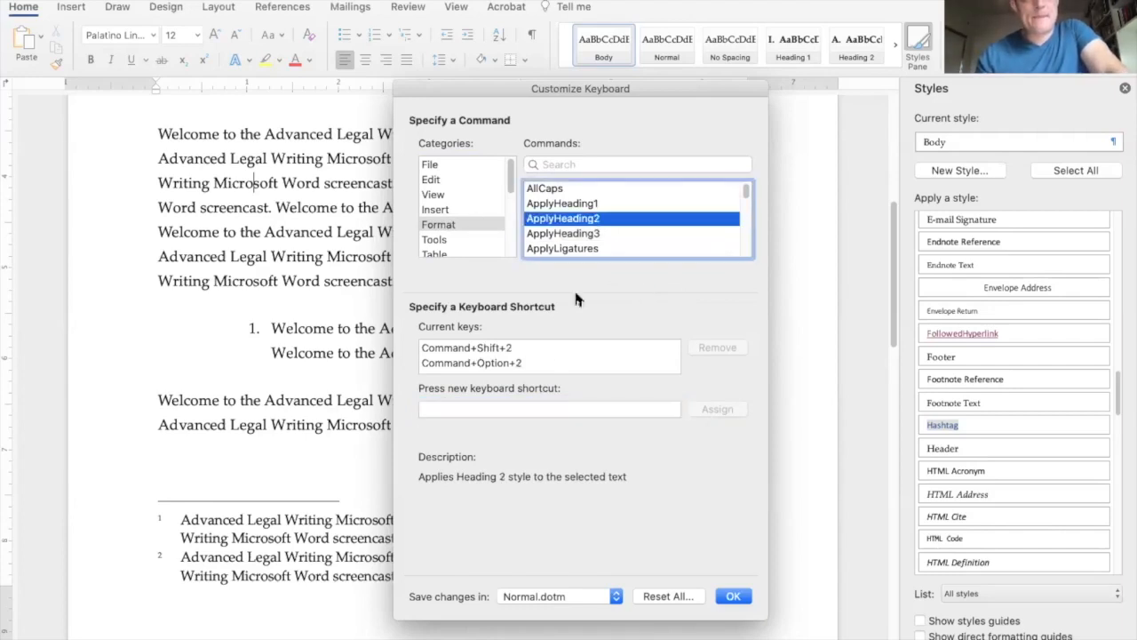
left_click(544, 347)
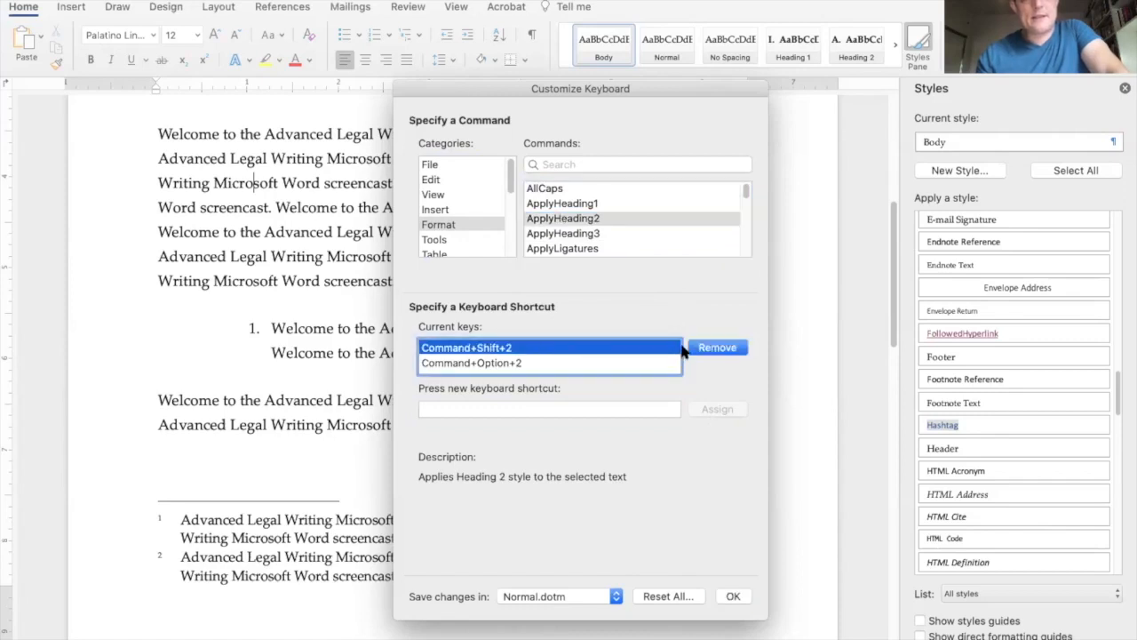
left_click(620, 206)
left_click(612, 217)
left_click(608, 204)
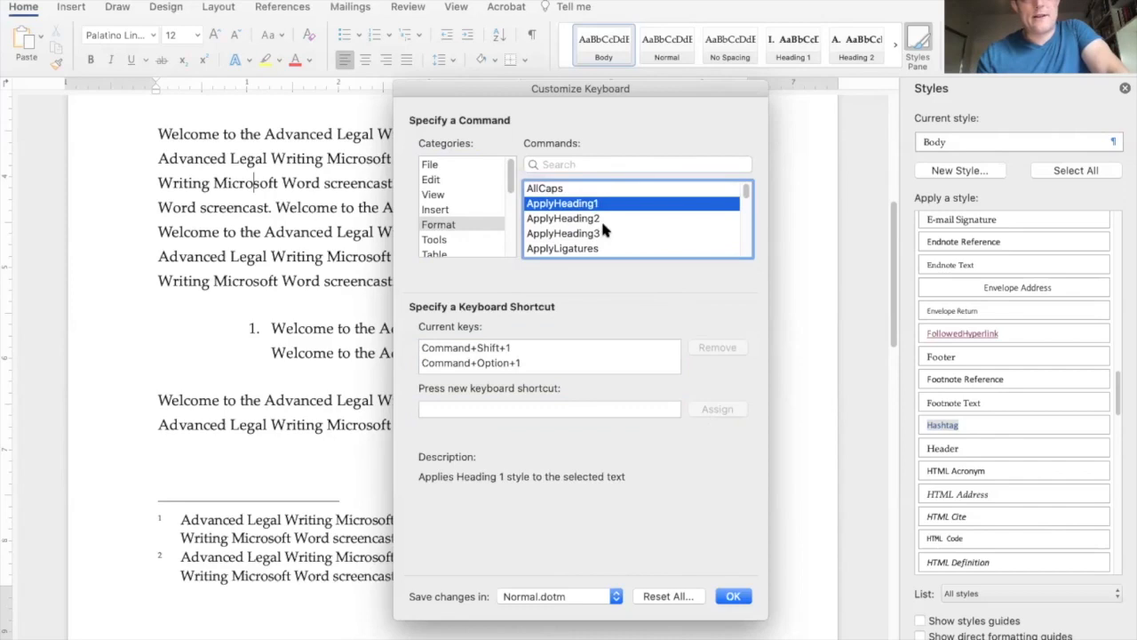
left_click(567, 218)
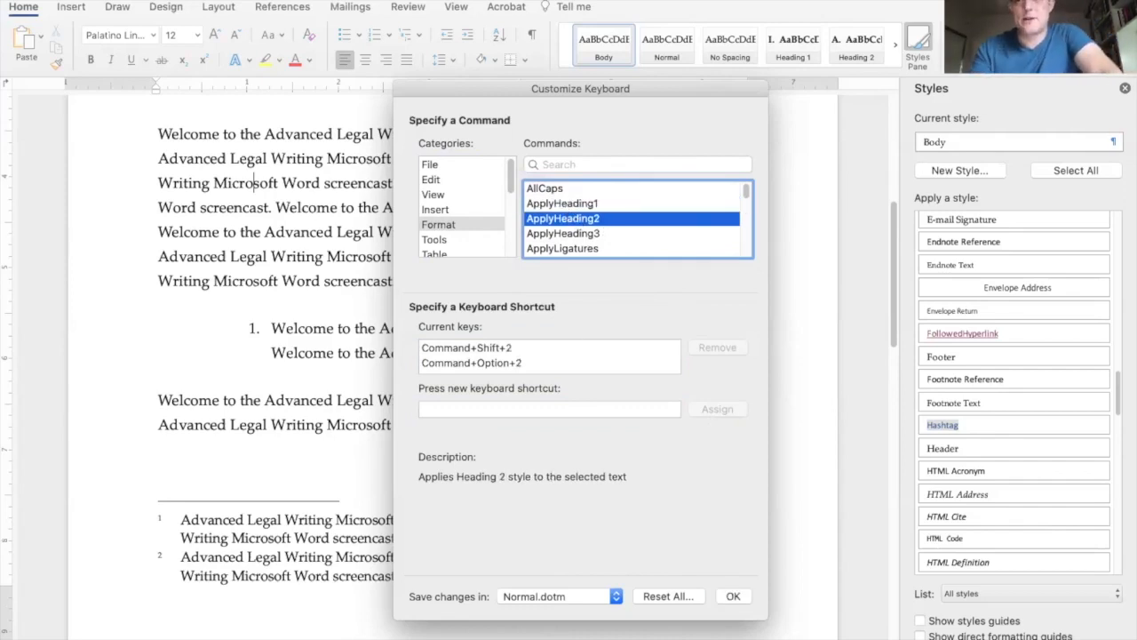
Step: Examine the commands listed in the Tools and Table categories and on through to the mail merge commands
left_click(449, 239)
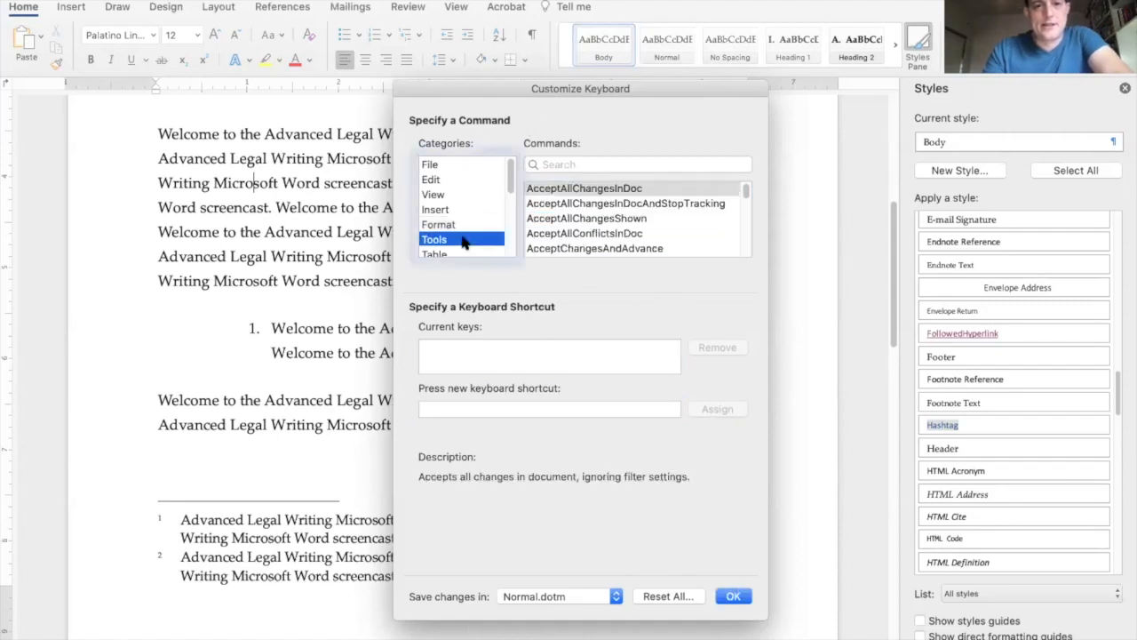
mouse_move(743, 188)
left_mouse_down()
mouse_move(741, 223)
mouse_move(741, 185)
left_mouse_up()
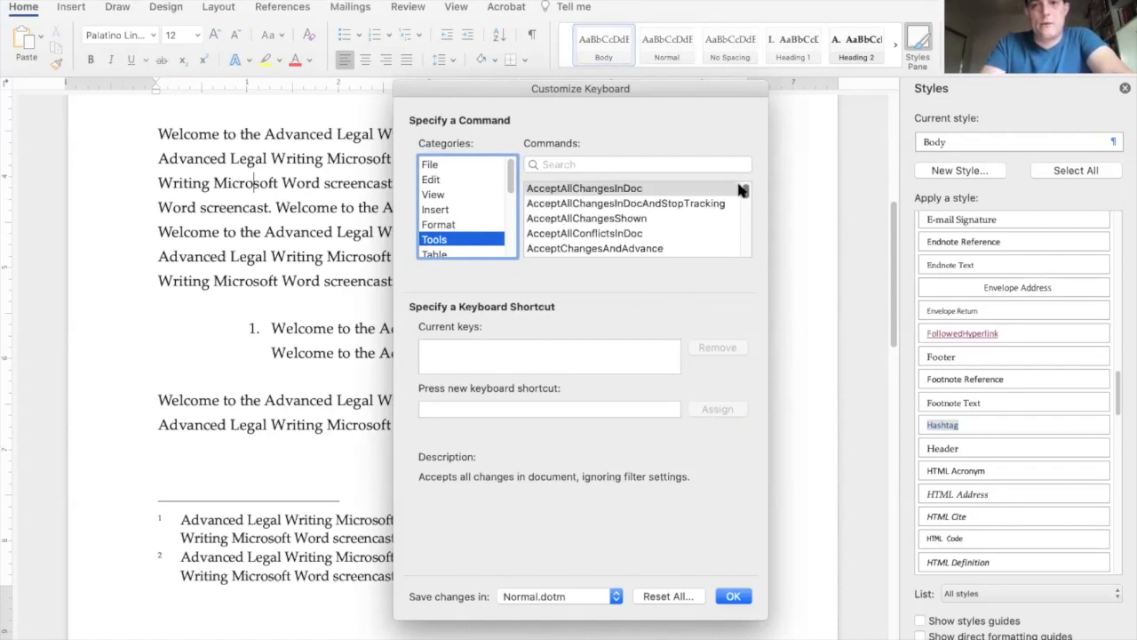
scroll(457, 233, "down", 1)
left_click(449, 228)
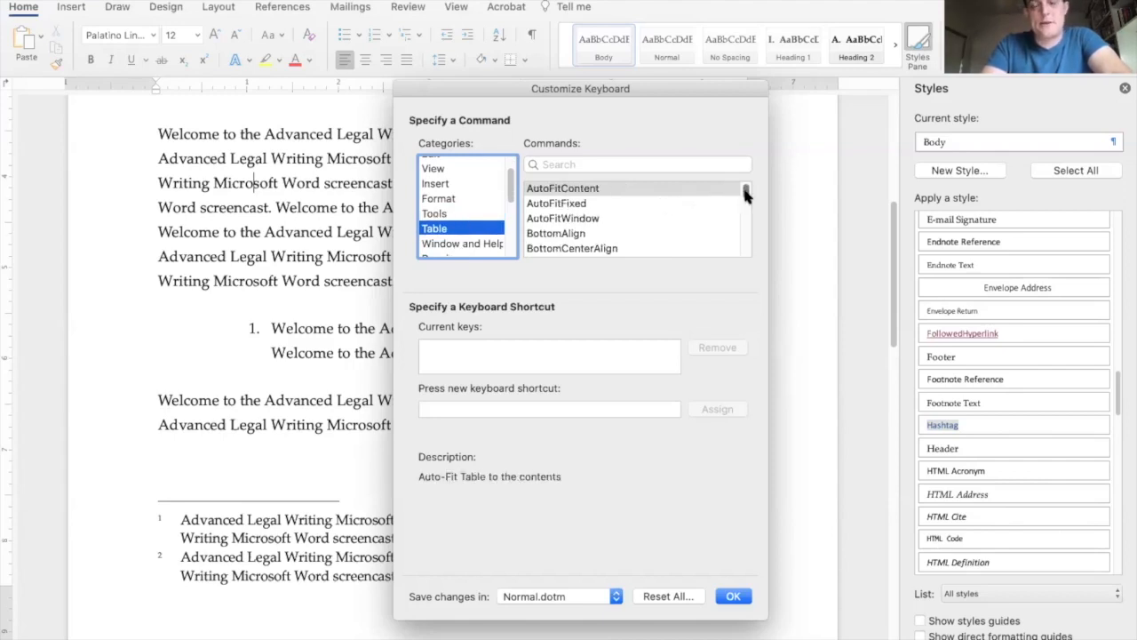
scroll(649, 218, "down", 10)
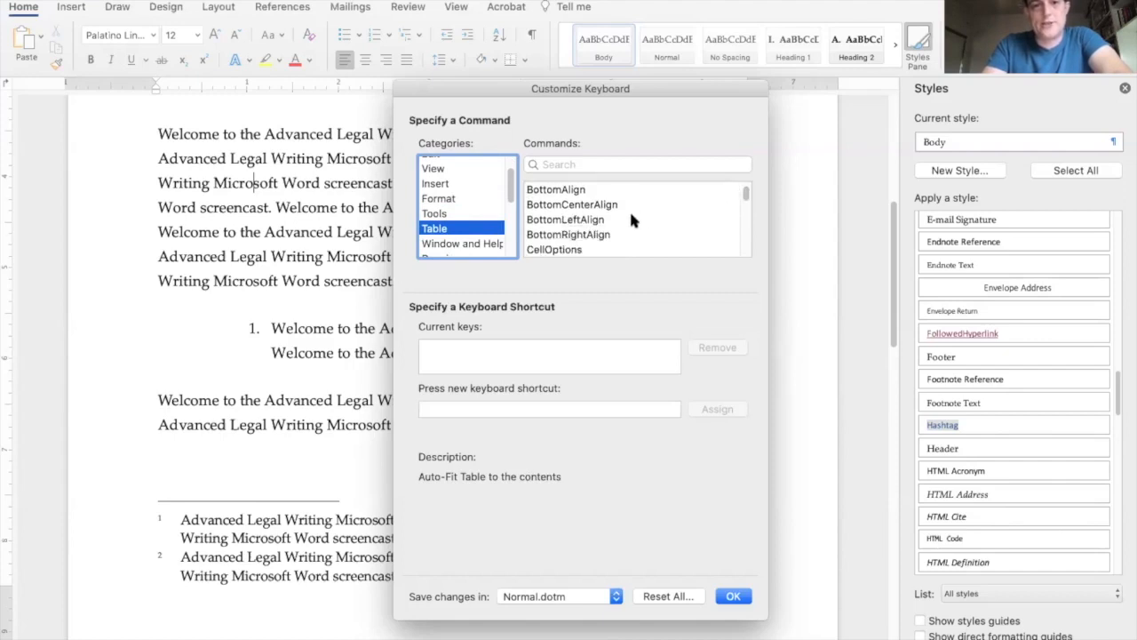
scroll(463, 212, "down", 2)
left_click(464, 210)
left_click(465, 224)
left_click(462, 239)
left_click(469, 253)
scroll(477, 209, "down", 3)
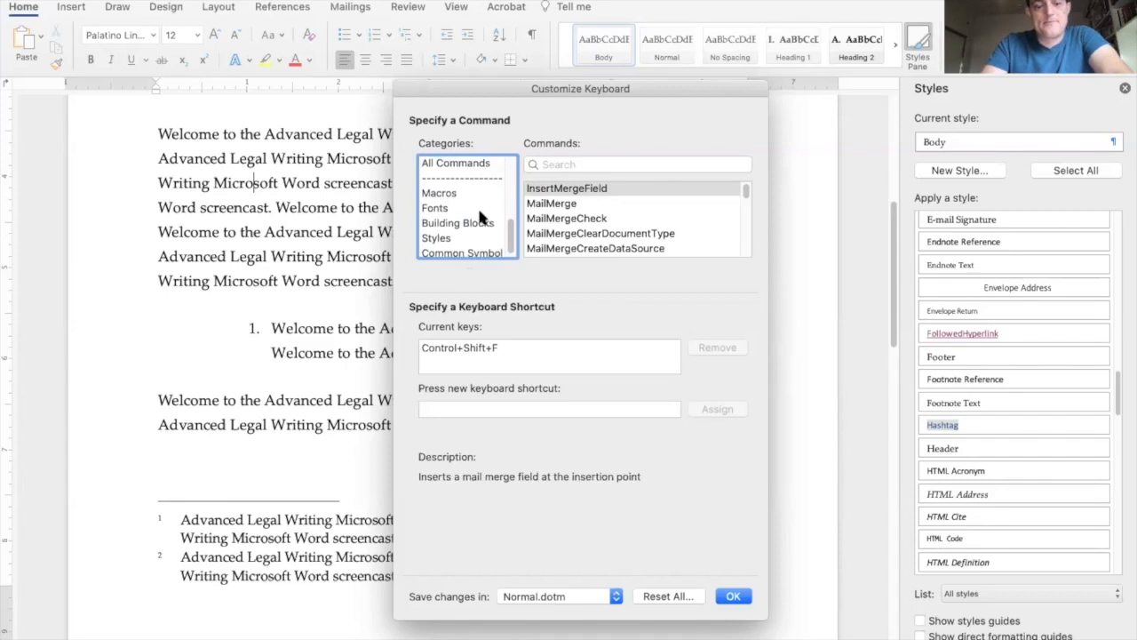
Step: Examine the commands listed in the Macros and File categories
scroll(477, 211, "up", 5)
scroll(471, 214, "down", 5)
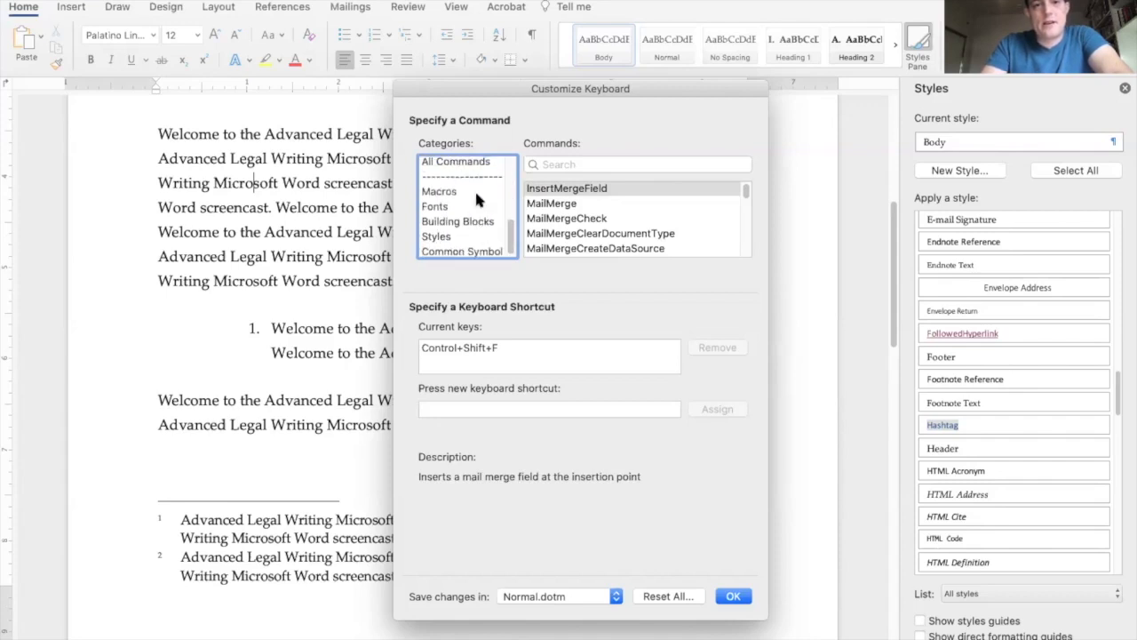
left_click(475, 190)
scroll(628, 207, "down", 2)
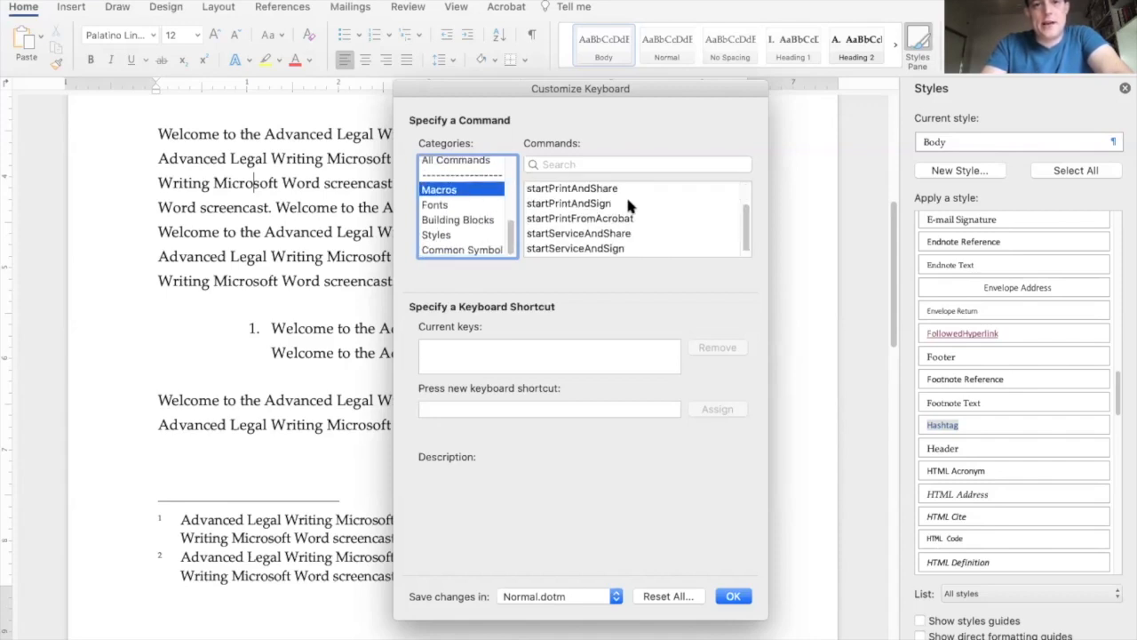
scroll(578, 227, "up", 3)
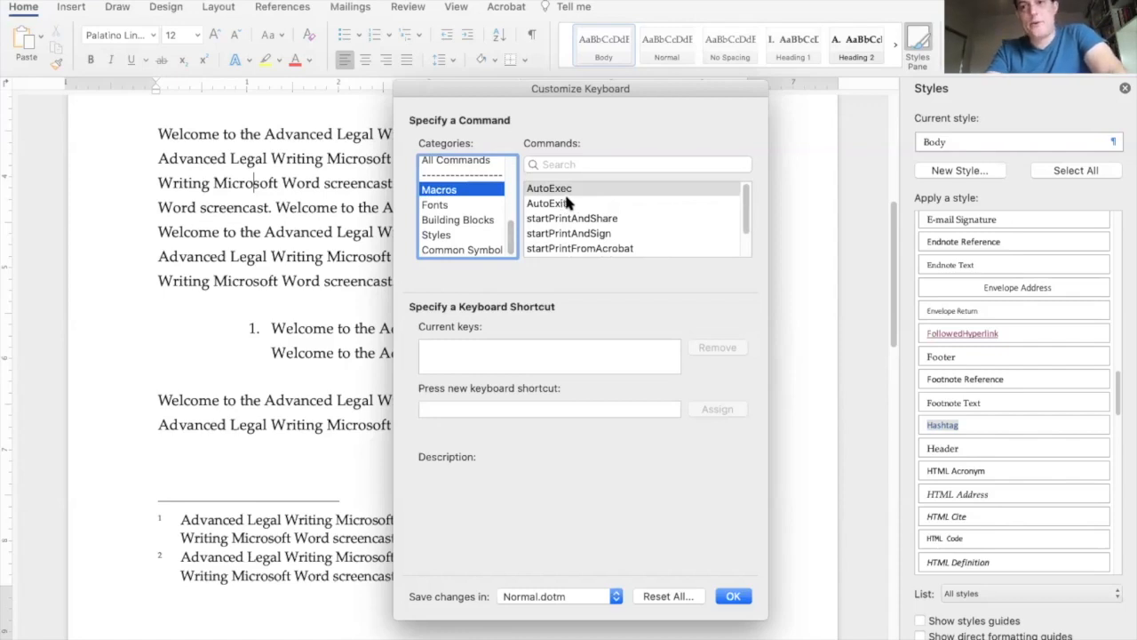
scroll(466, 209, "up", 8)
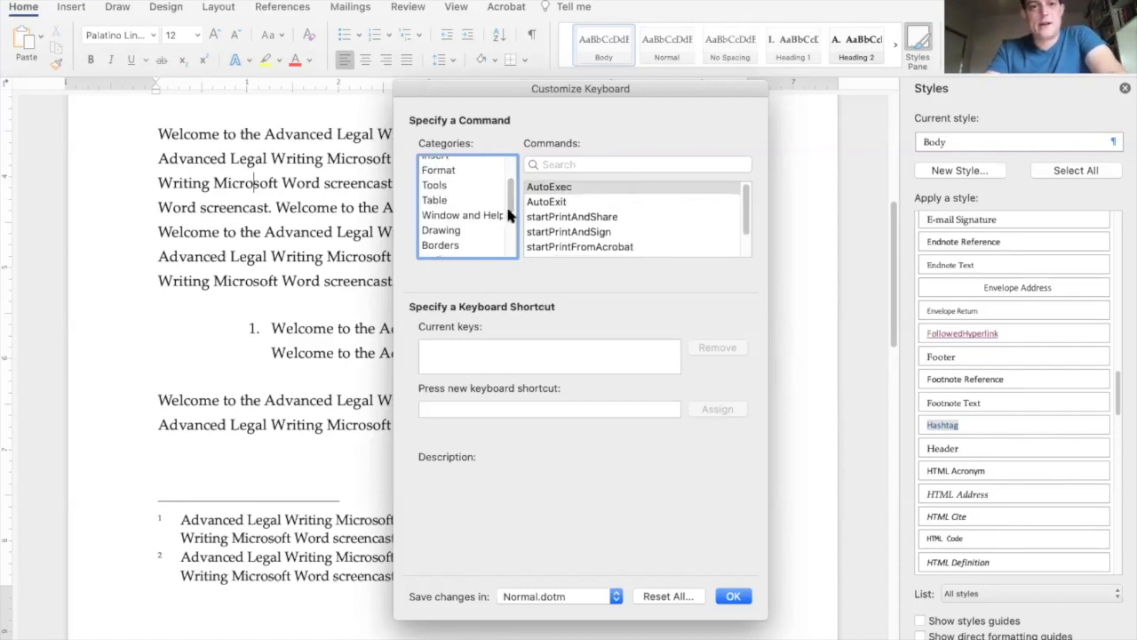
left_click(476, 166)
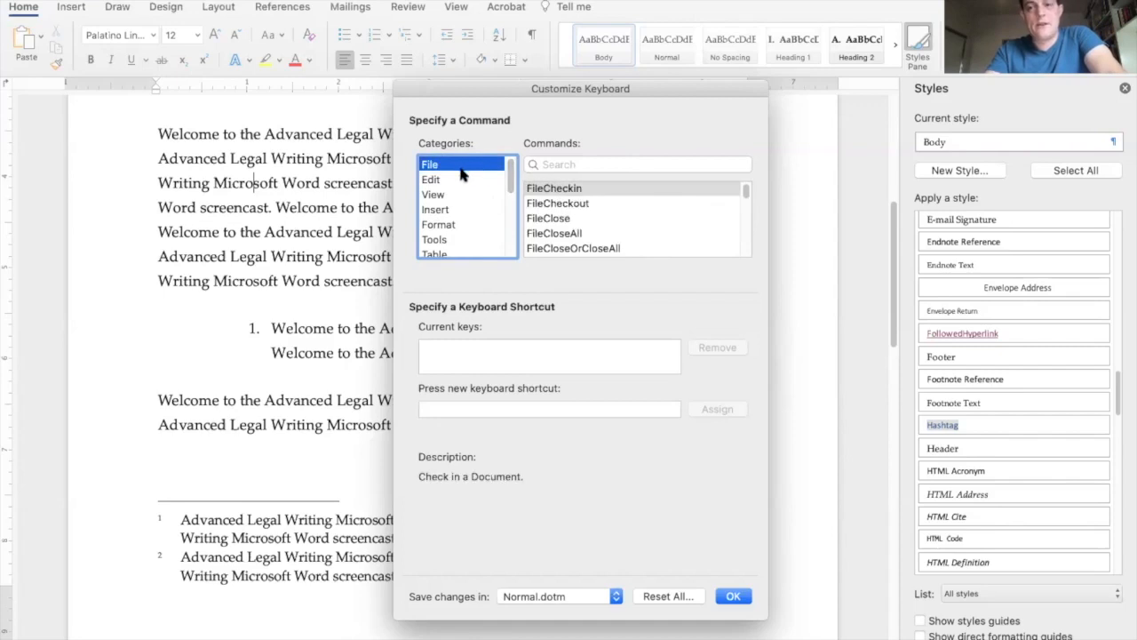
scroll(461, 177, "down", 5)
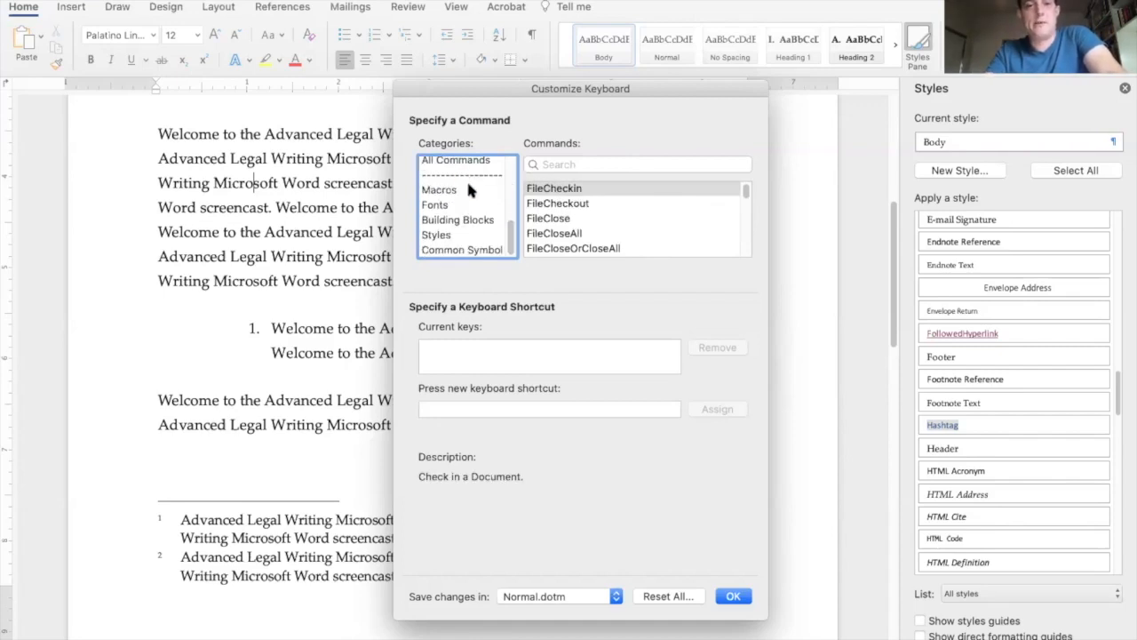
scroll(466, 179, "up", 5)
Step: Assign the shortcut Command+Shift+V to the PasteTextOnly command in the Edit category
left_click(465, 181)
scroll(622, 204, "down", 6)
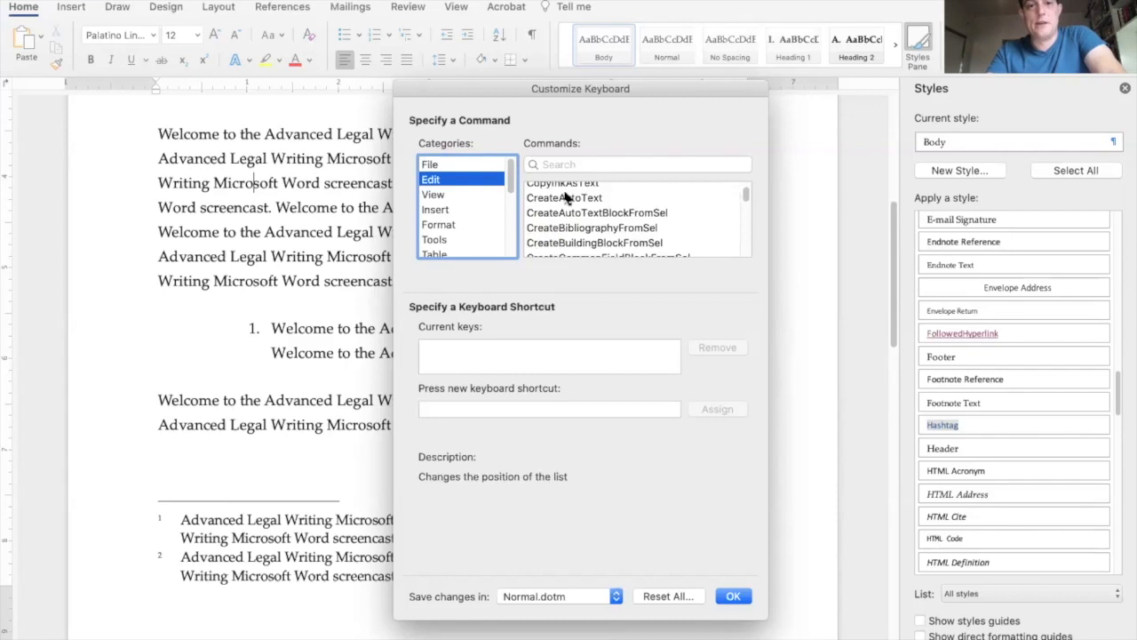
scroll(615, 200, "down", 10)
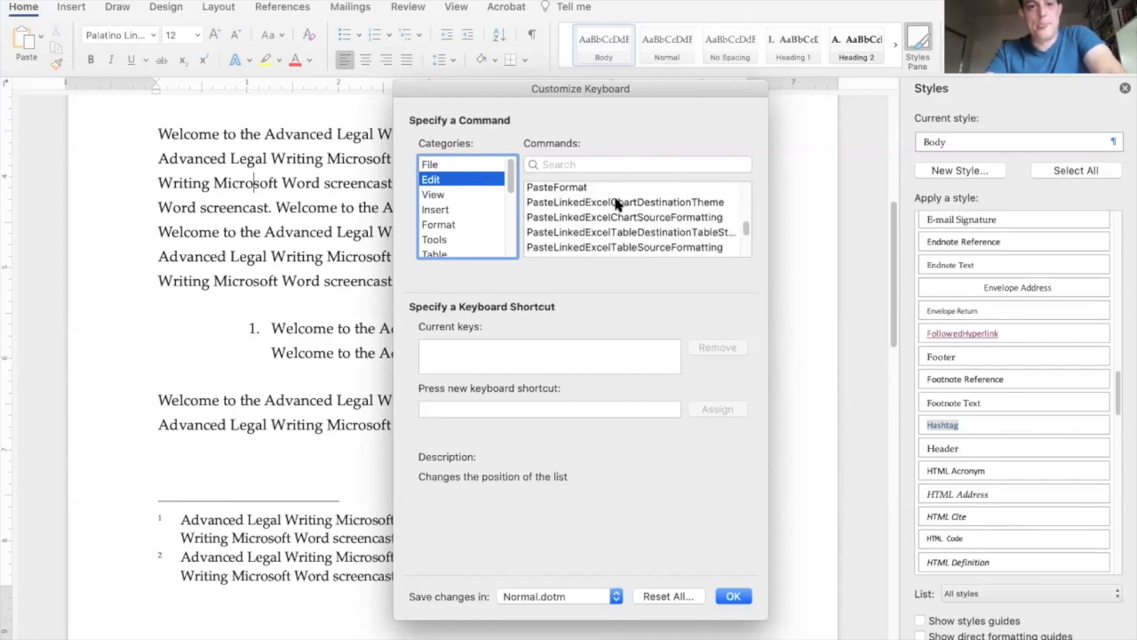
scroll(618, 203, "up", 2)
scroll(617, 208, "up", 10)
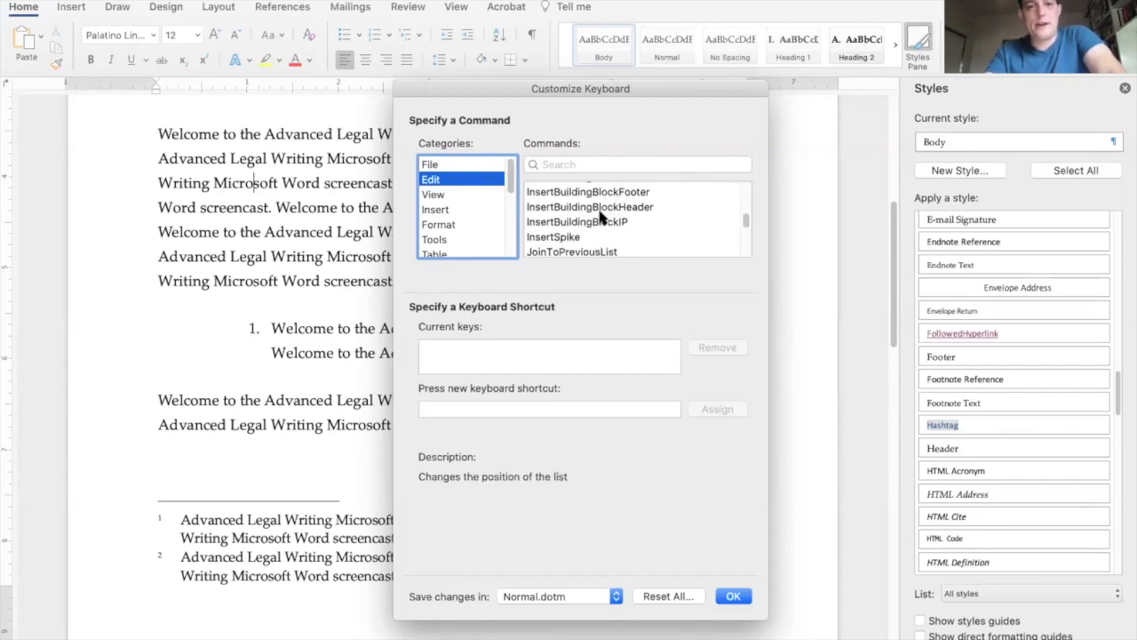
scroll(598, 233, "down", 10)
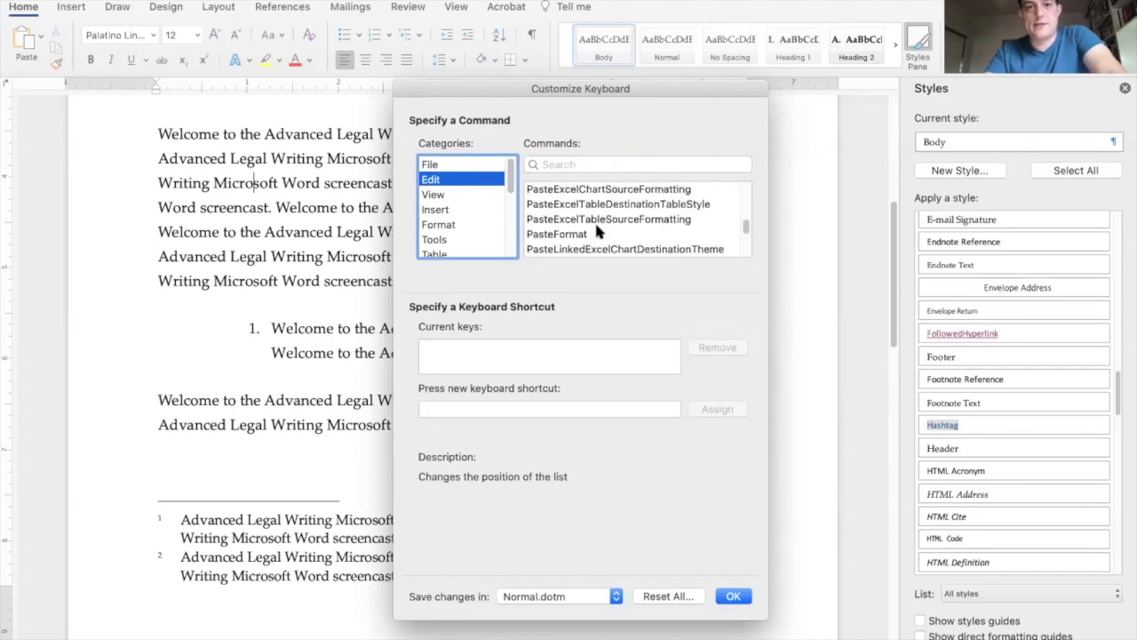
scroll(598, 231, "down", 5)
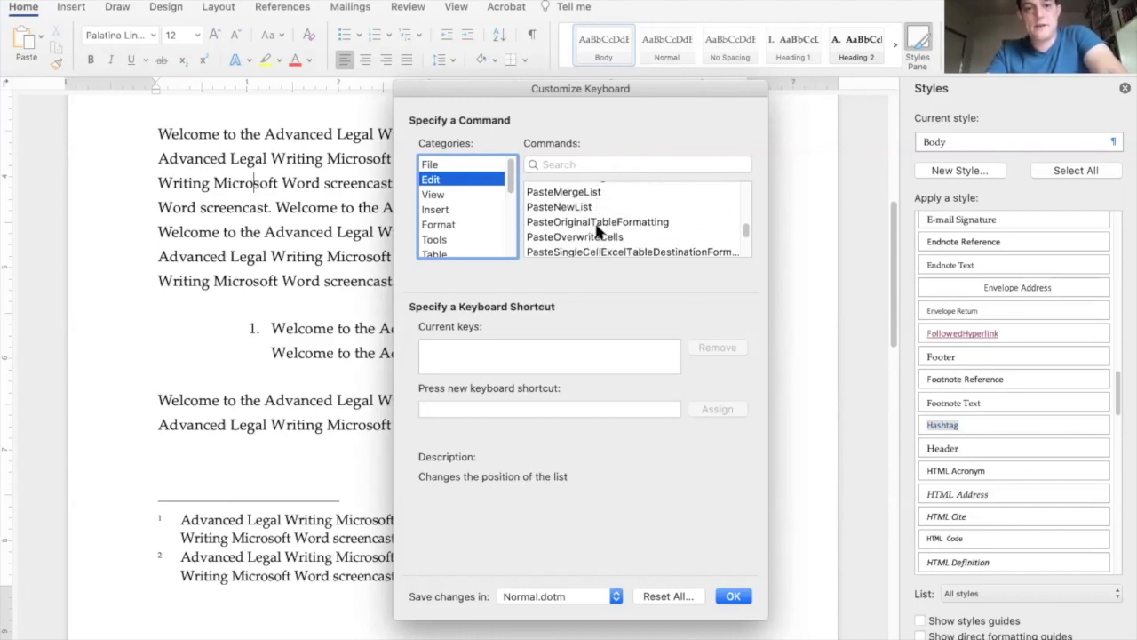
left_click(593, 242)
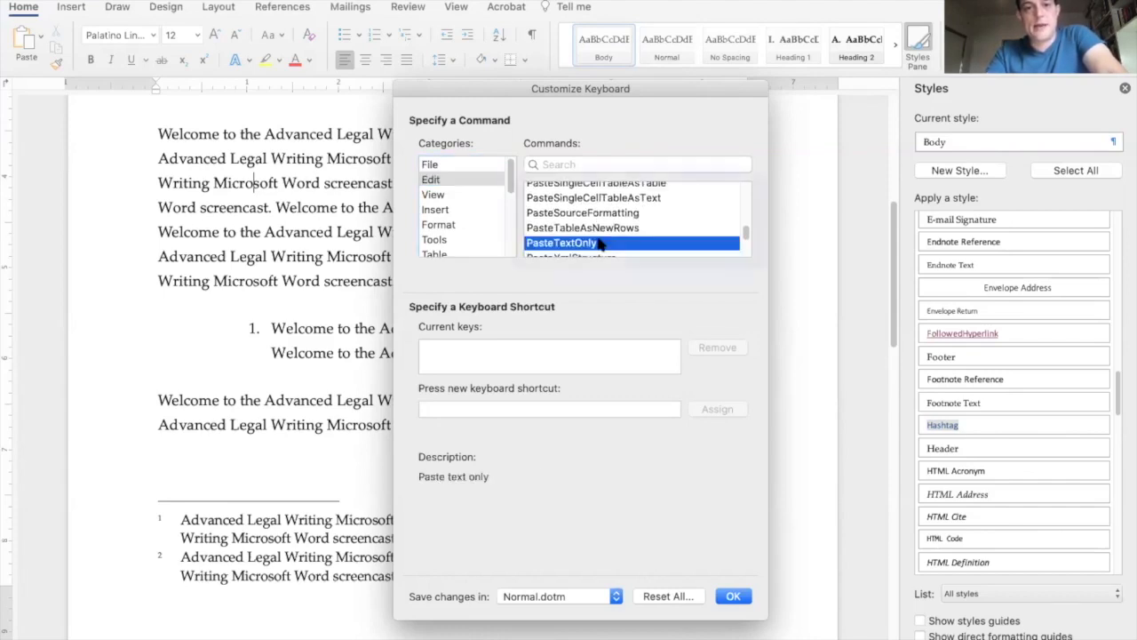
left_click(542, 407)
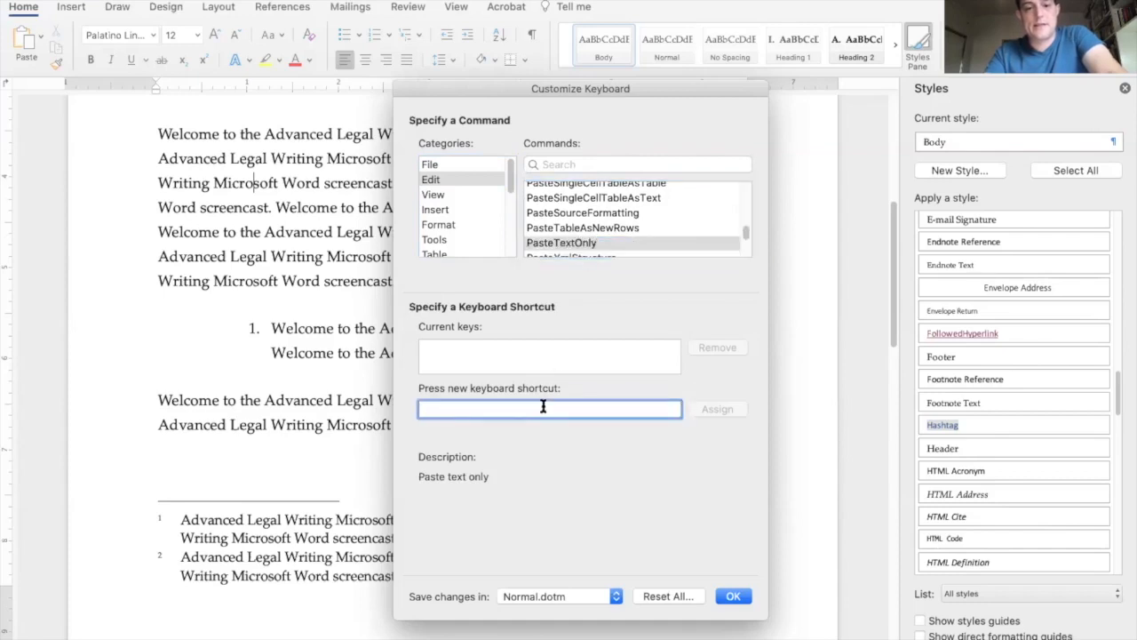
key("super+shift+v")
left_click(720, 409)
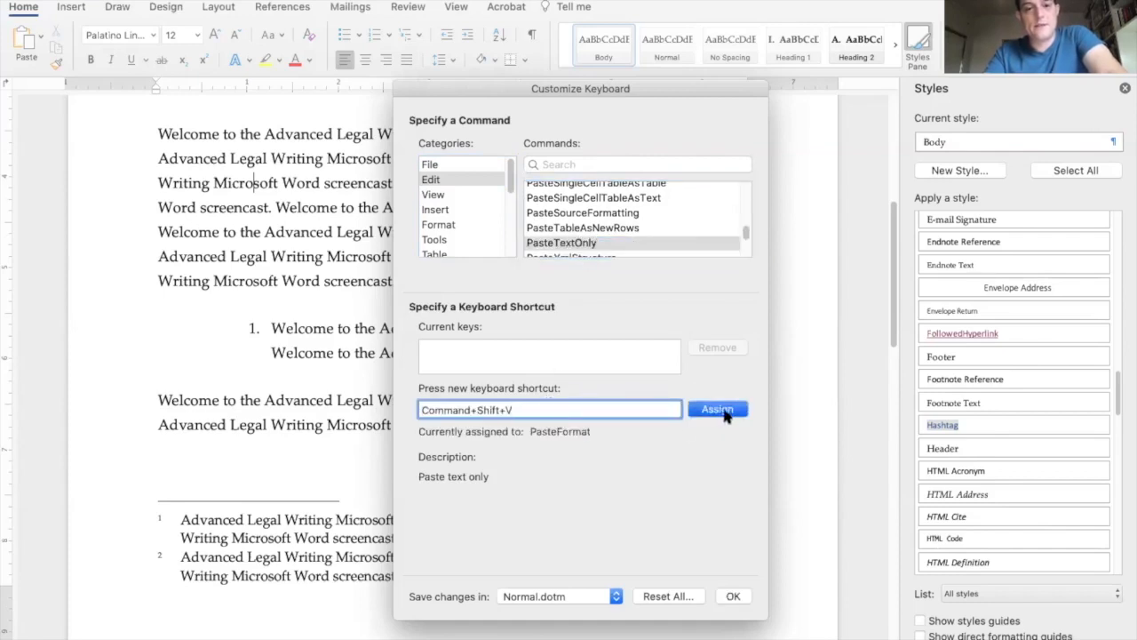
Step: Check which command currently uses Command+V without assigning it to PasteTextOnly, and close the keyboard customization with the changes kept
left_click(606, 407)
key("super+v")
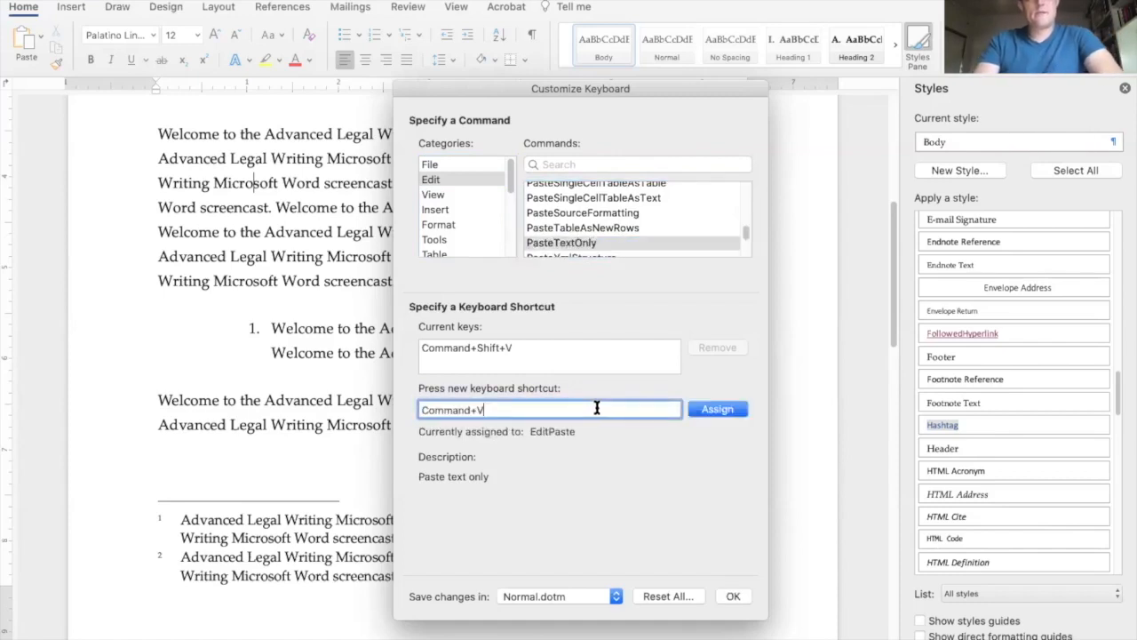
key("BackSpace")
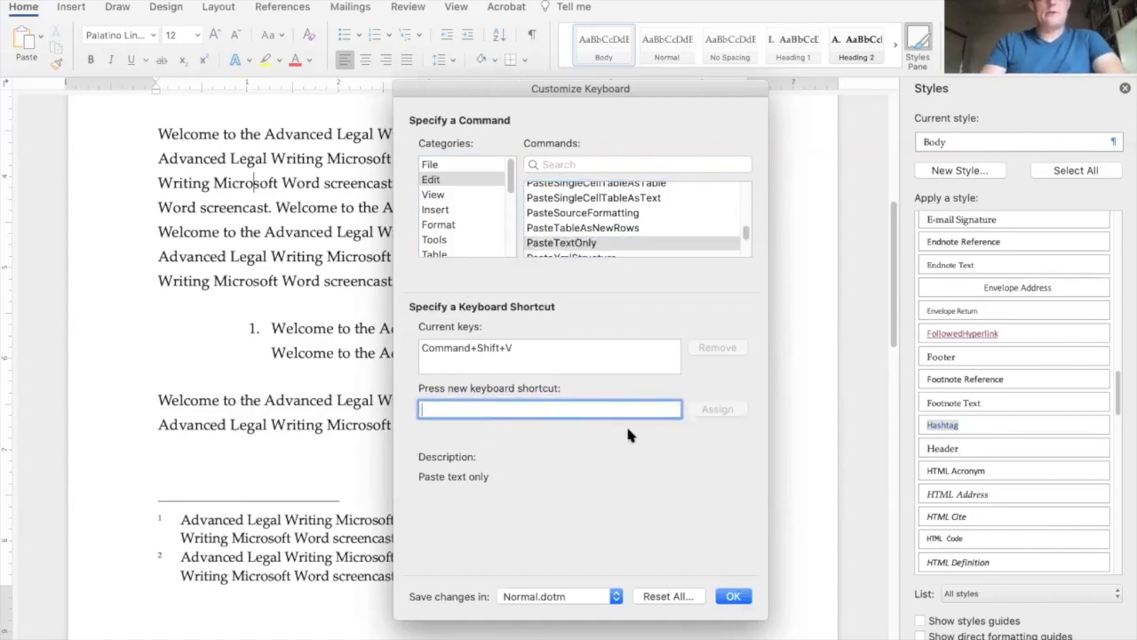
left_click(601, 349)
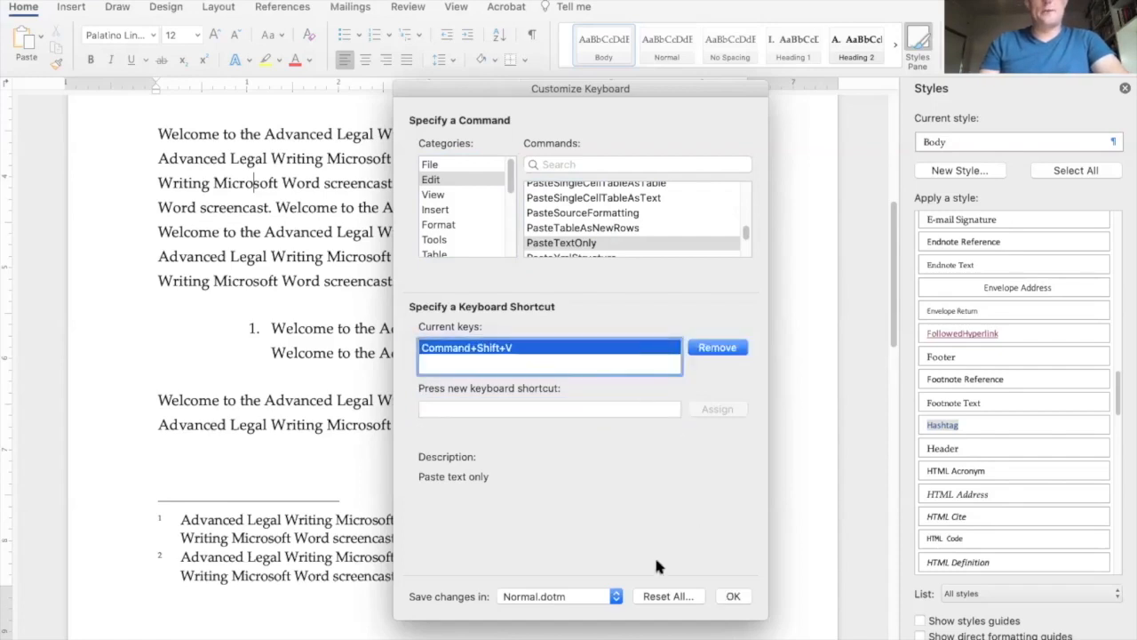
left_click(734, 596)
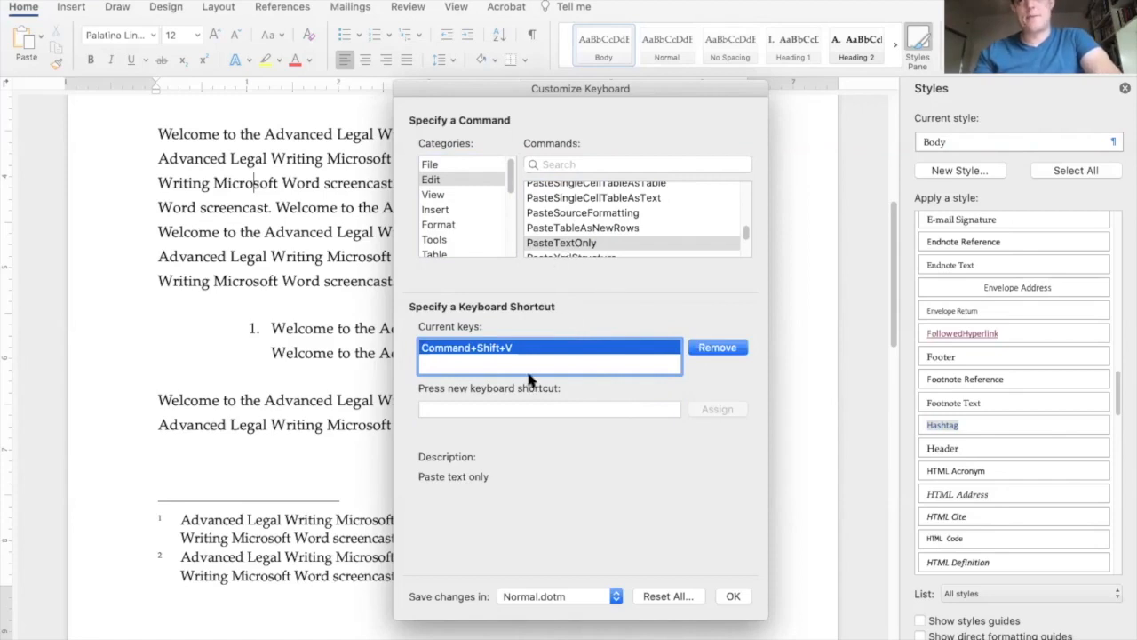
left_click(734, 598)
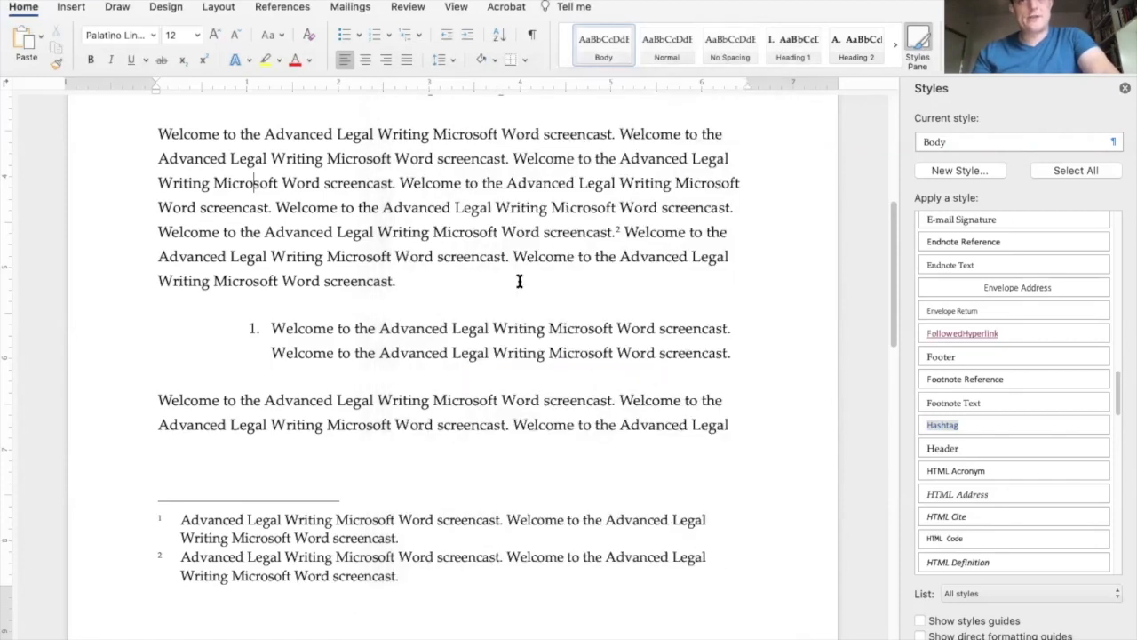
Step: Split the body paragraph under heading A before its fourth-line "Welcome", leaving an empty paragraph between the two parts
scroll(407, 325, "up", 1)
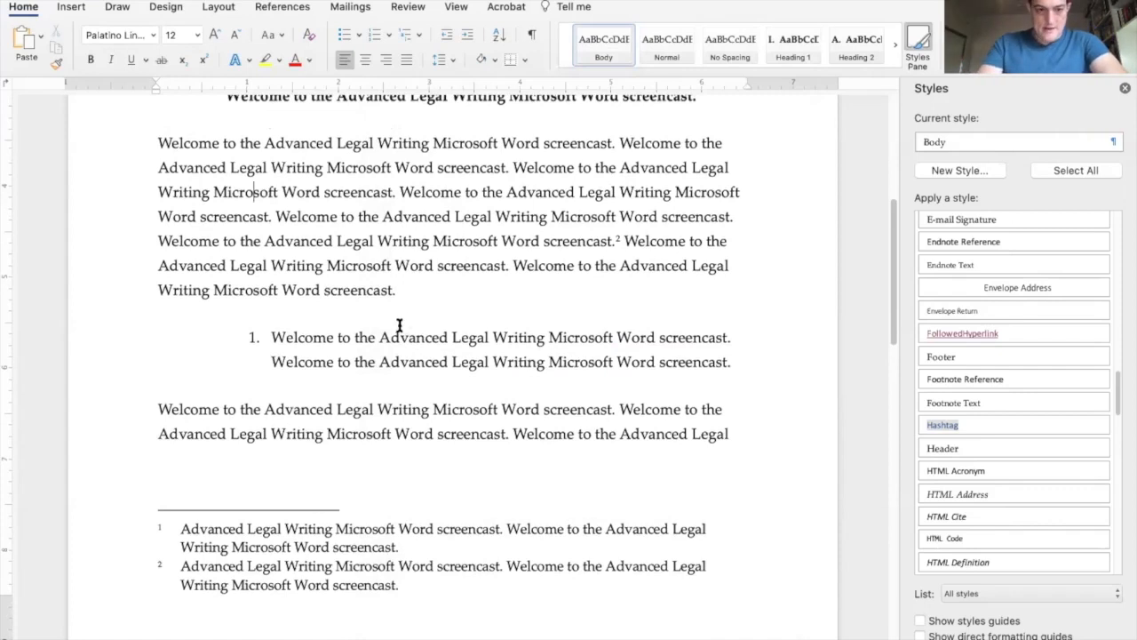
scroll(399, 324, "up", 5)
scroll(341, 316, "up", 3)
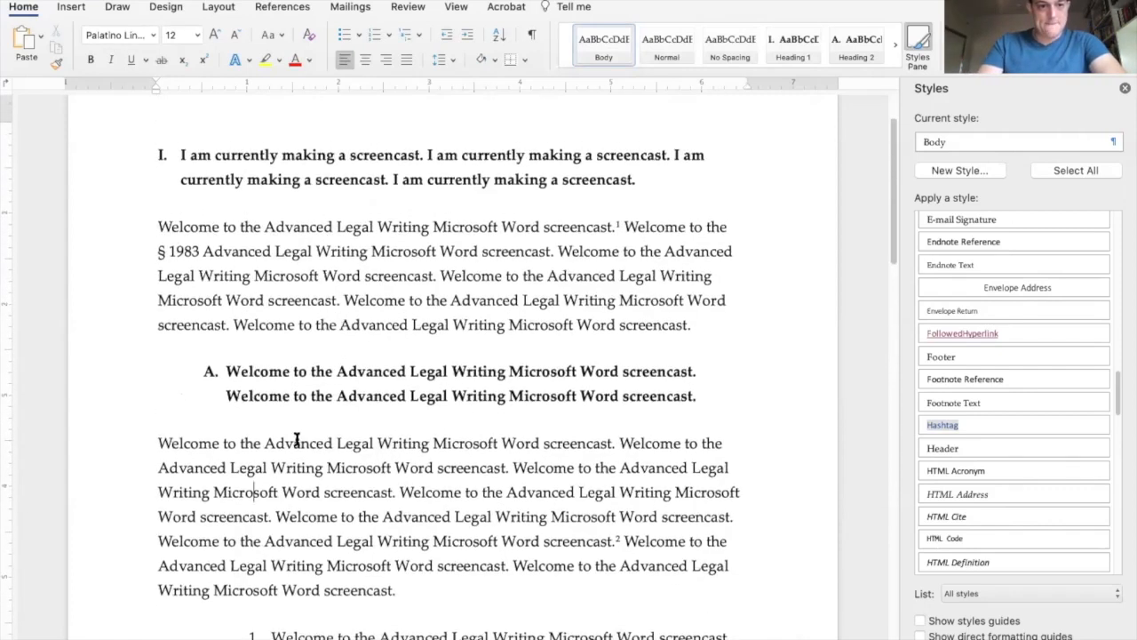
left_click(275, 478)
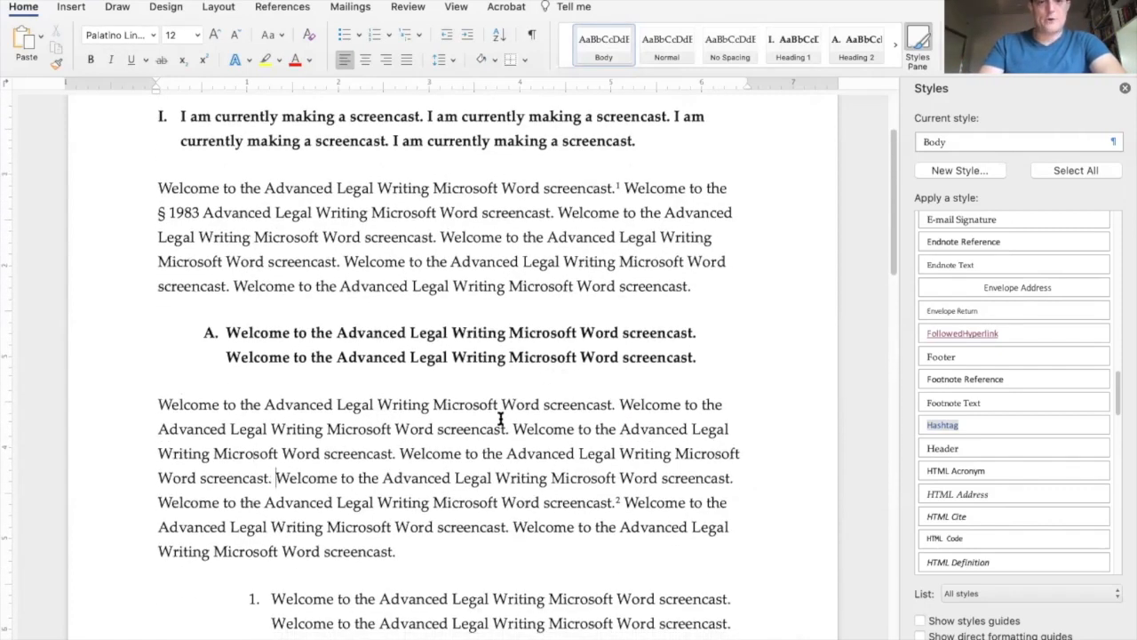
key("Return")
key("Return")
key("Up")
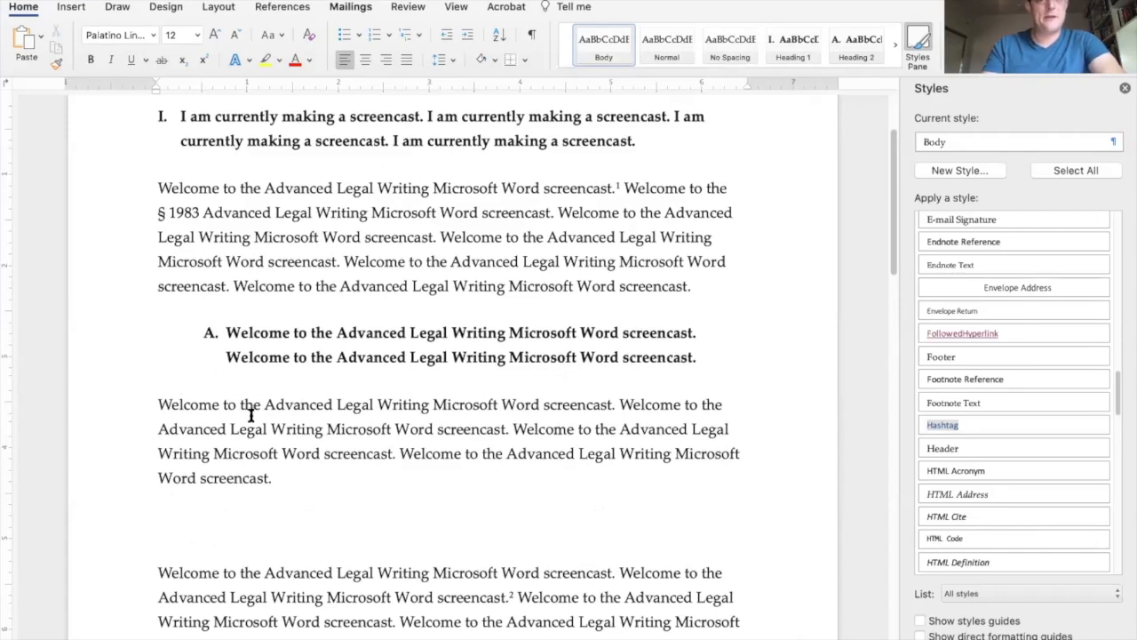
Step: Make the empty paragraph a bullet and fill it with four pasted copies of the first sentence under heading A
left_click_drag(210, 404, 601, 401)
key("super+c")
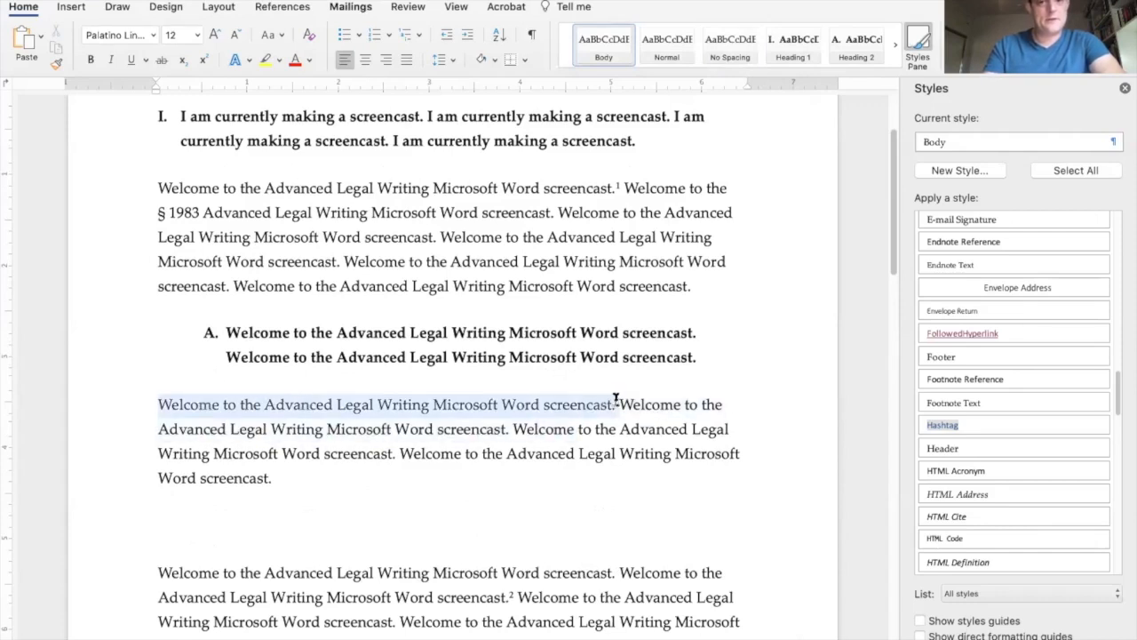
left_click(421, 514)
left_click(405, 528)
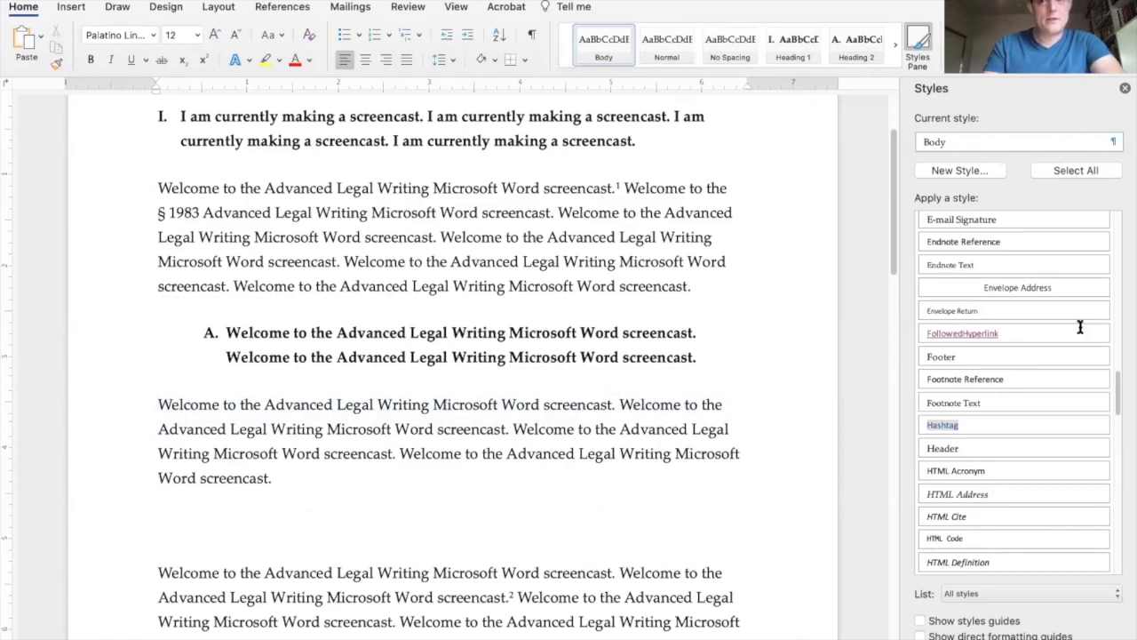
left_click(344, 35)
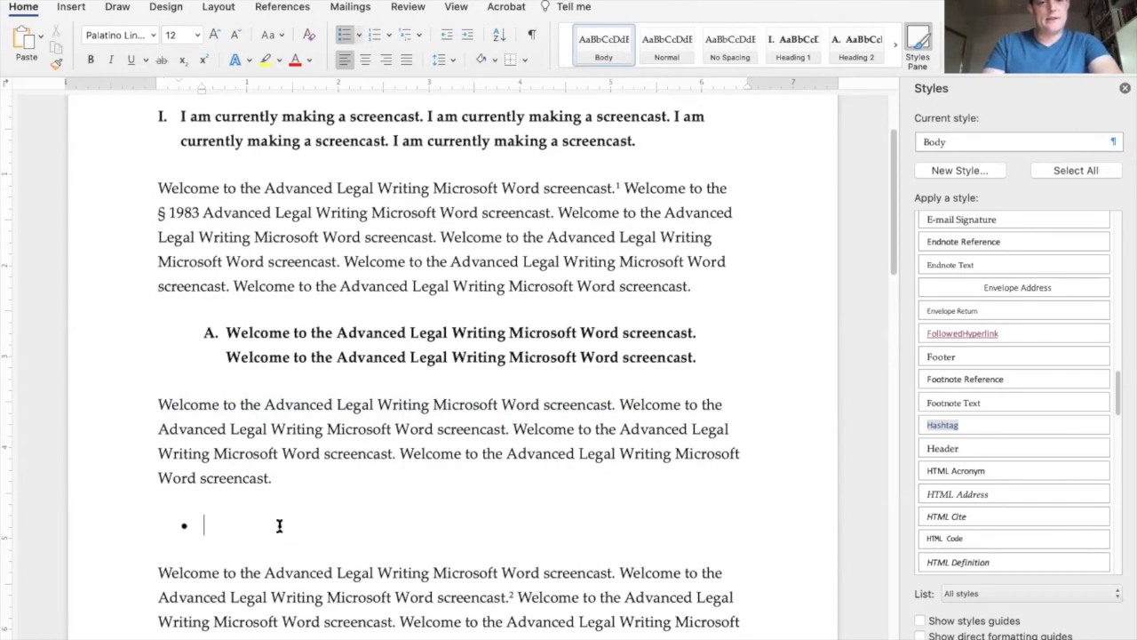
key("super+v")
key("super+v")
key("super+v")
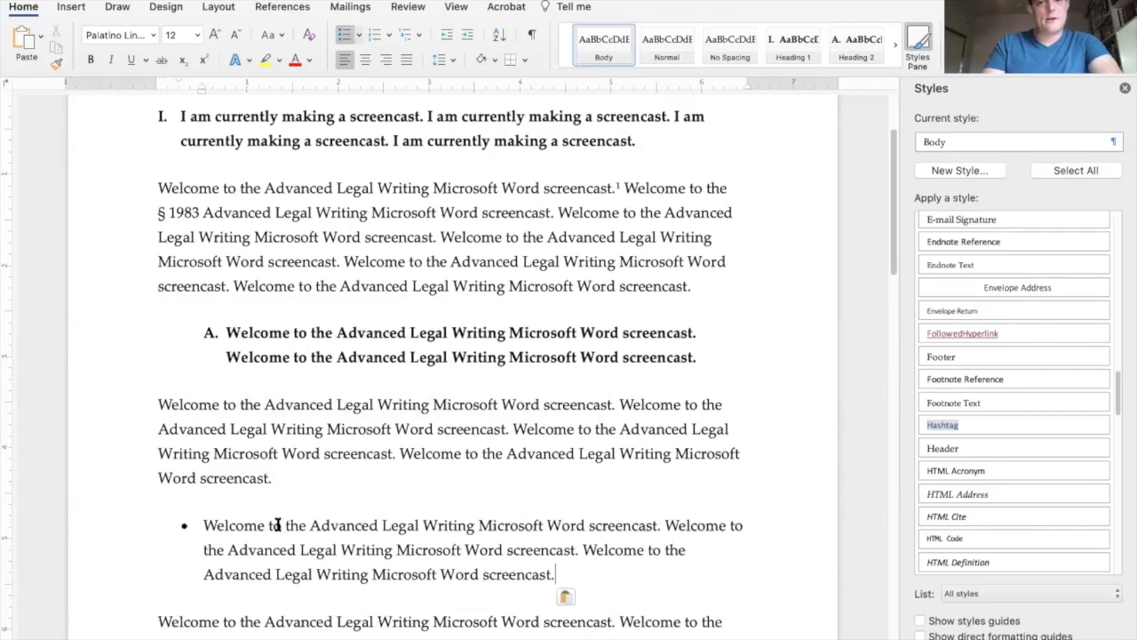
key("super+v")
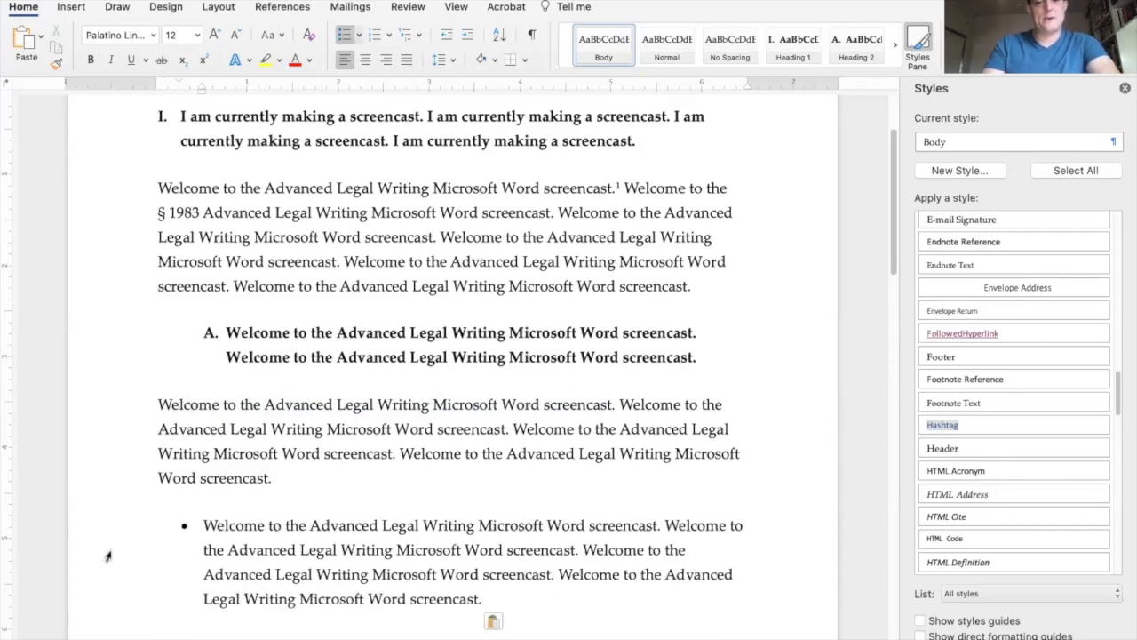
Step: Add a second bullet containing five pasted copies of the same sentence
key("Return")
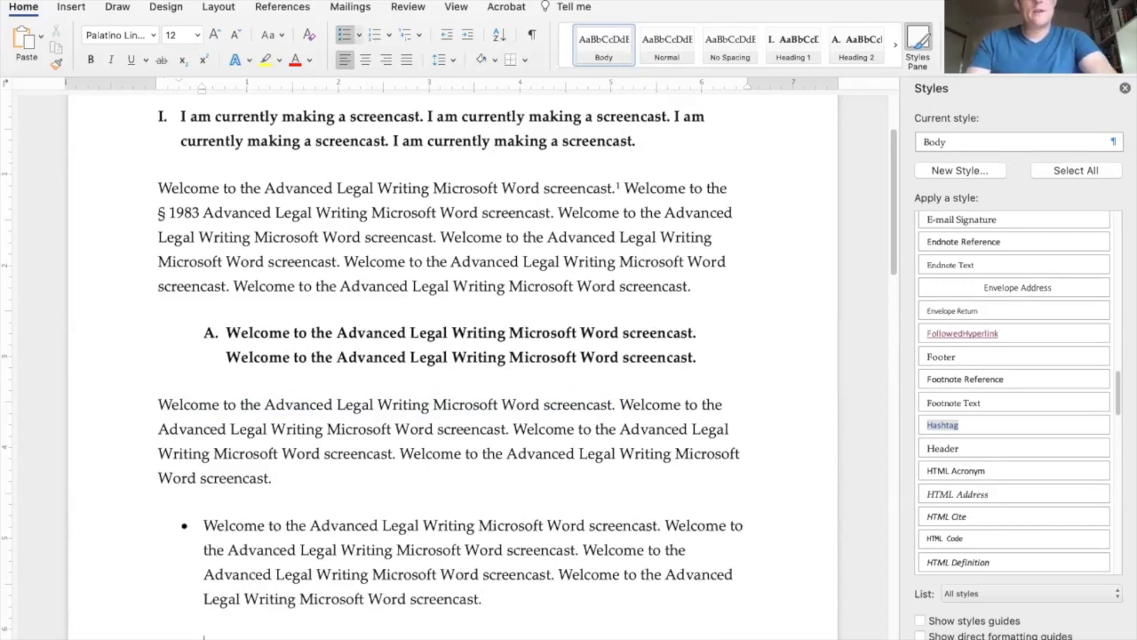
key("super+v")
key("super+v")
key("super+v")
key("super+v")
key("super+v")
scroll(343, 515, "down", 1)
scroll(343, 516, "down", 3)
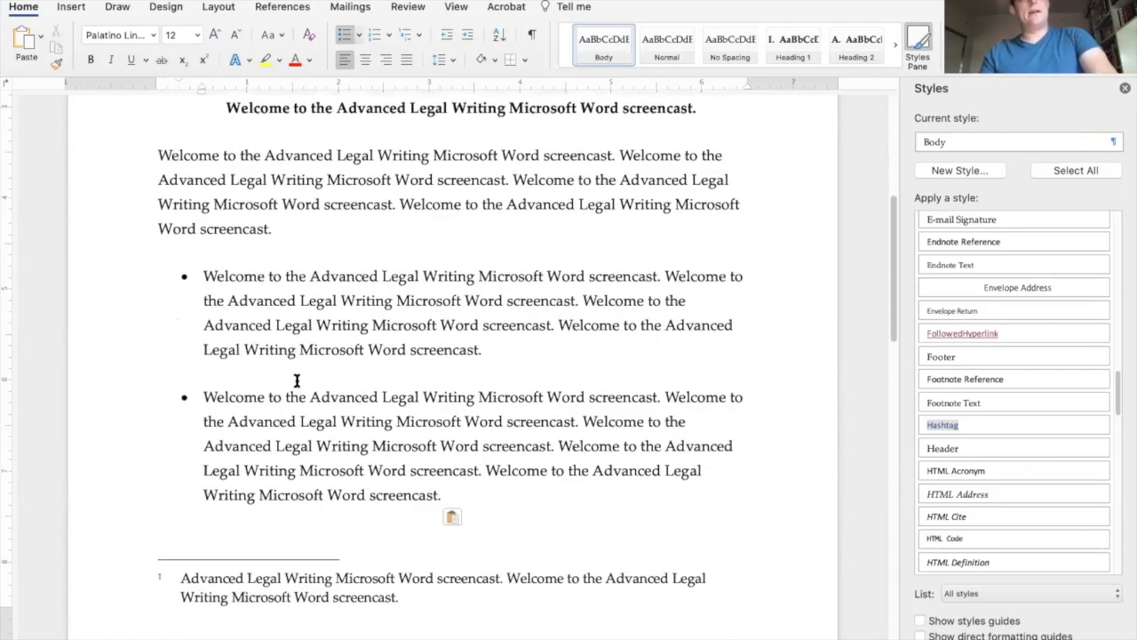
Step: Delete the last two sentences of the second bullet
left_click_drag(507, 495, 562, 447)
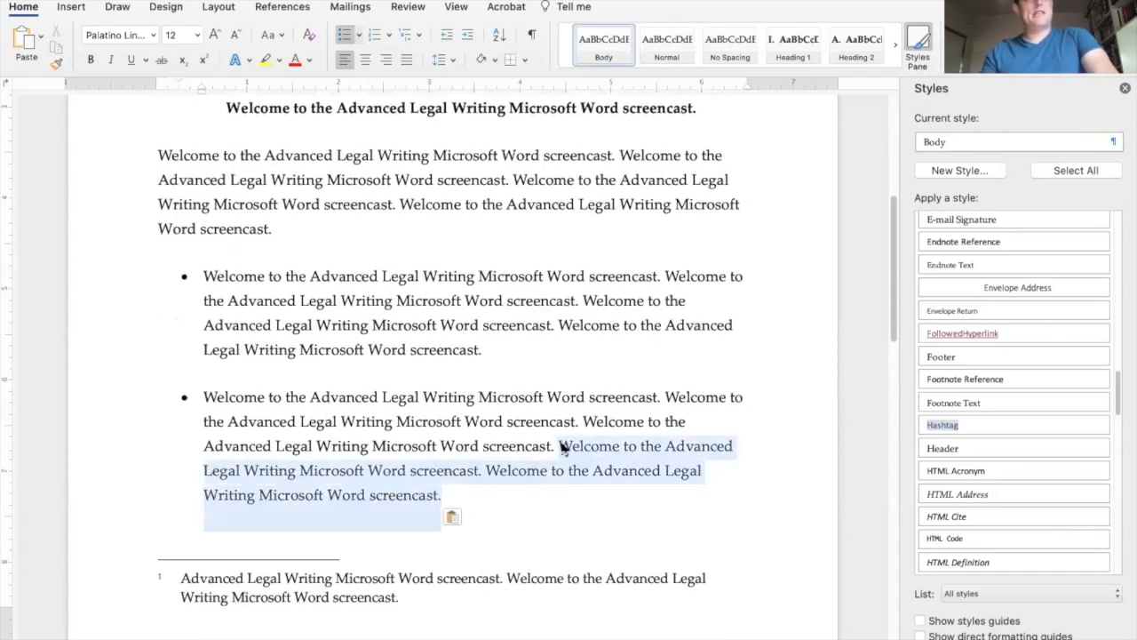
key("BackSpace")
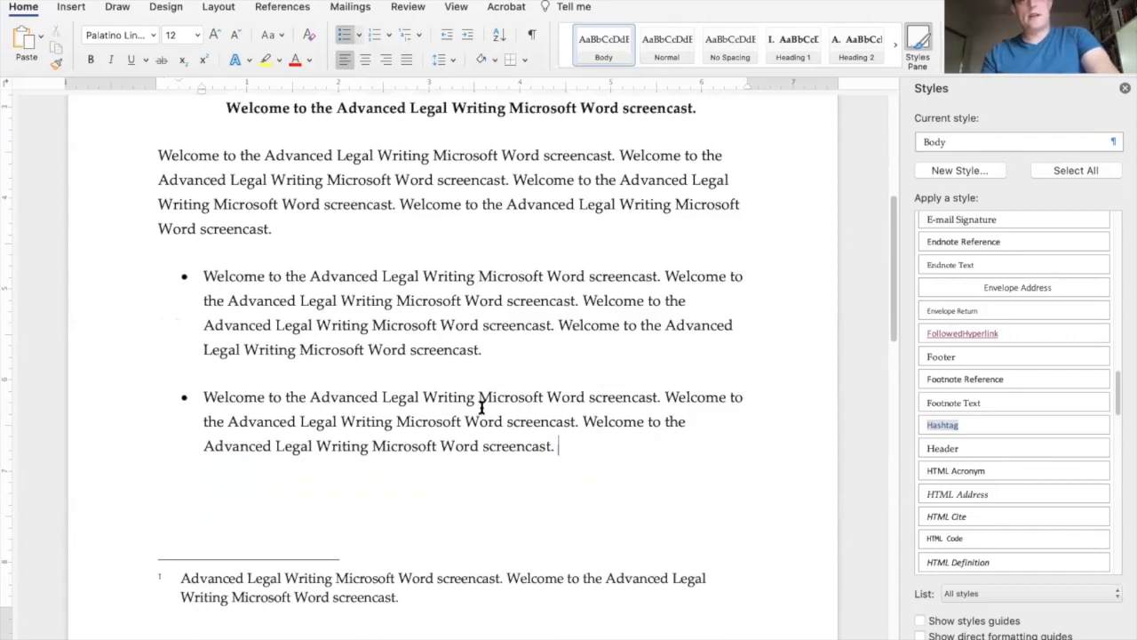
left_click(374, 329)
left_click(439, 328)
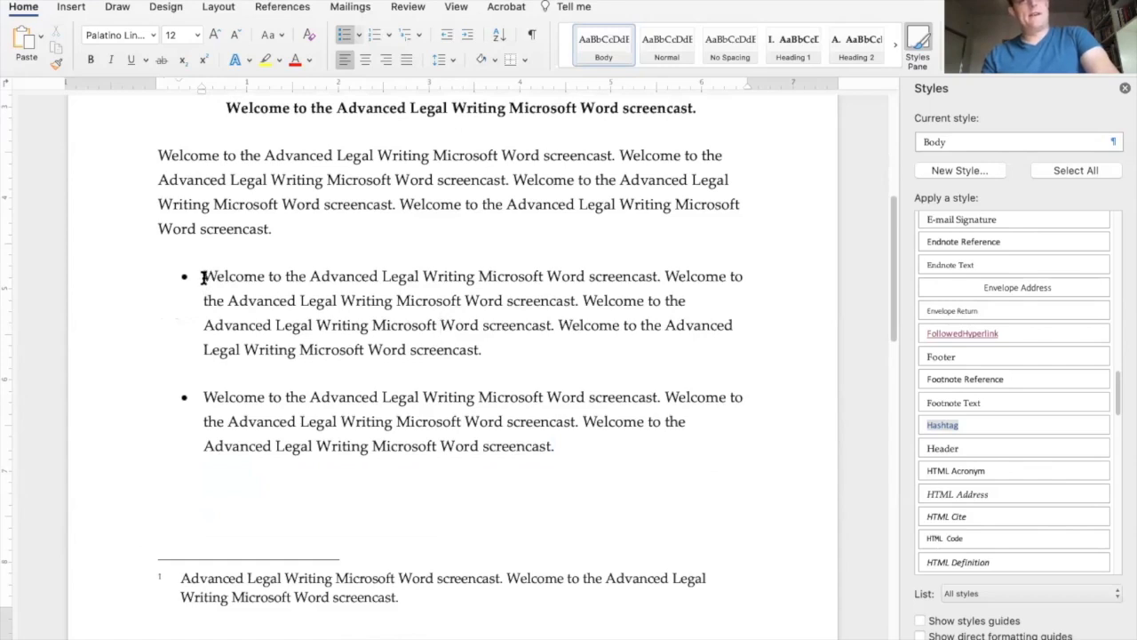
Step: Start a new paragraph style named BulletedList based on the first bullet's formatting and have it added to the template
left_click_drag(203, 277, 551, 444)
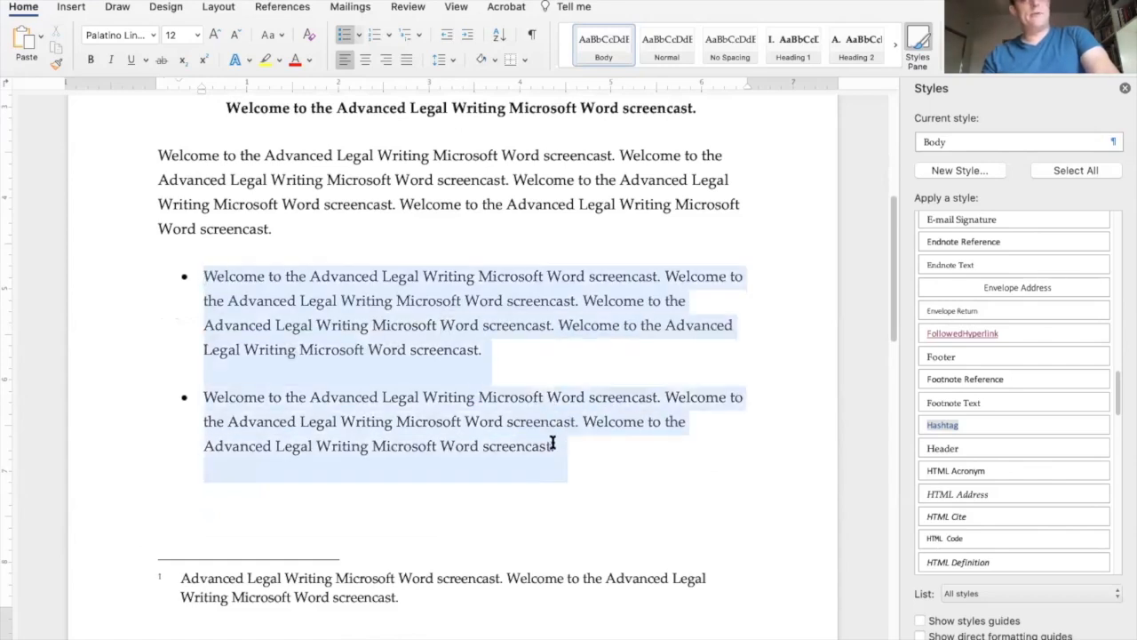
left_click(479, 402)
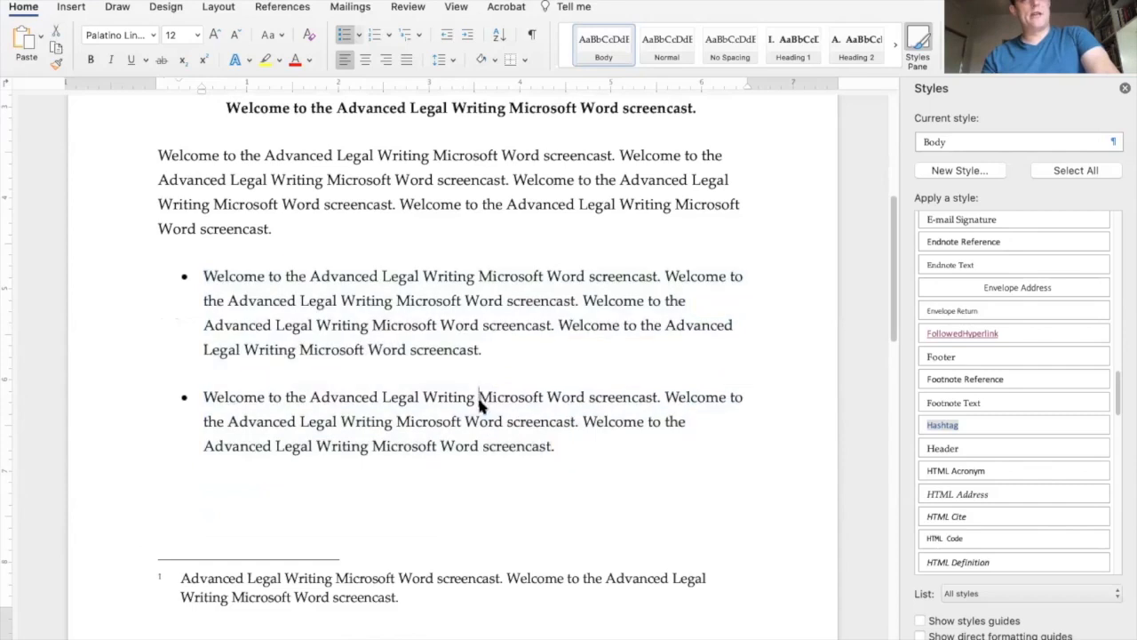
left_click(205, 277)
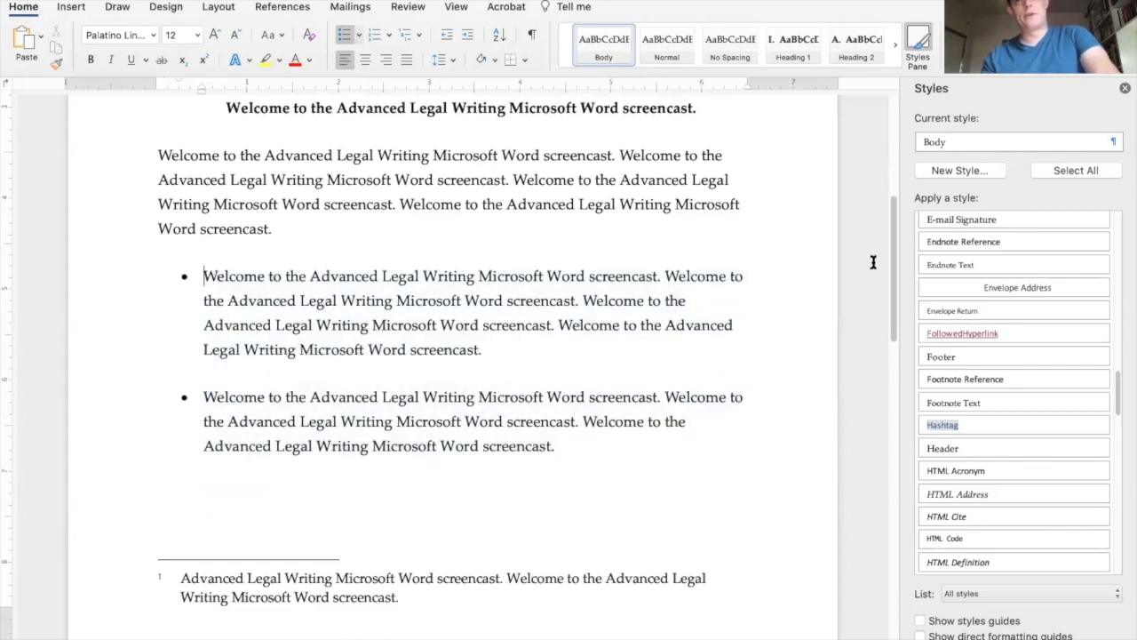
left_click(992, 168)
type("BulletedList")
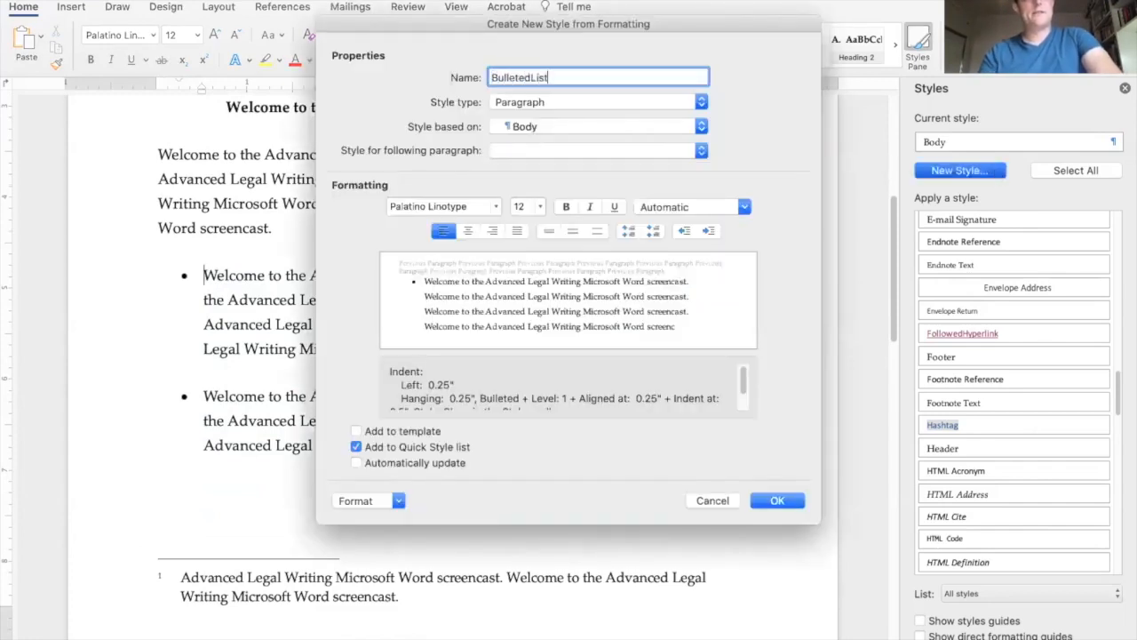
left_click(355, 431)
Step: Set the BulletedList style's spacing after paragraphs to 12 pt and save the new style
left_click(364, 501)
left_click(377, 533)
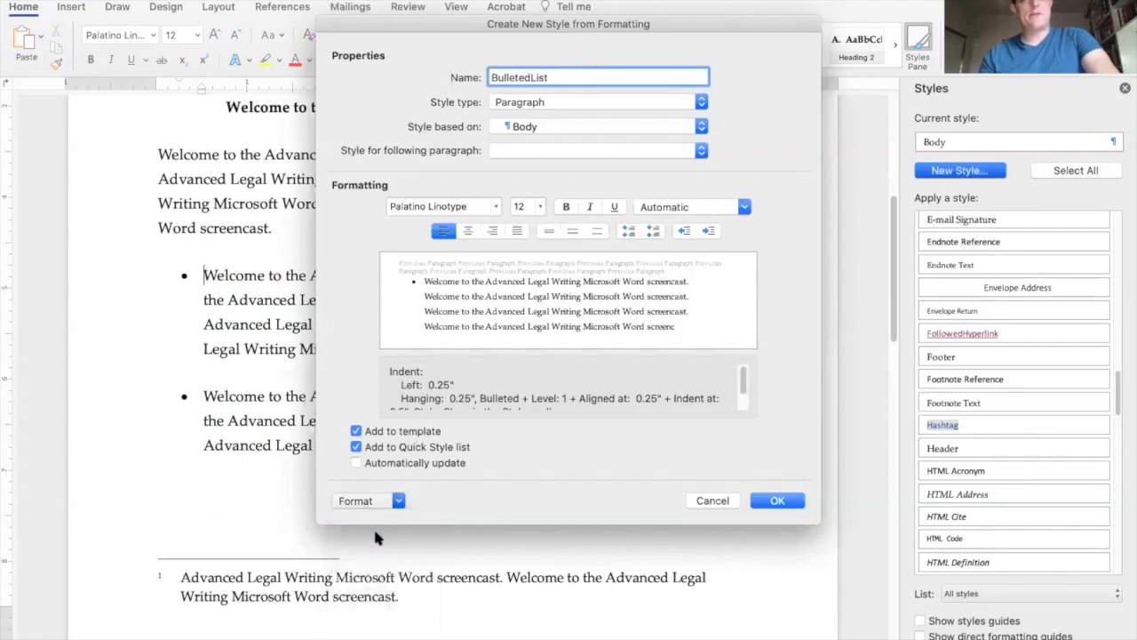
left_click(461, 348)
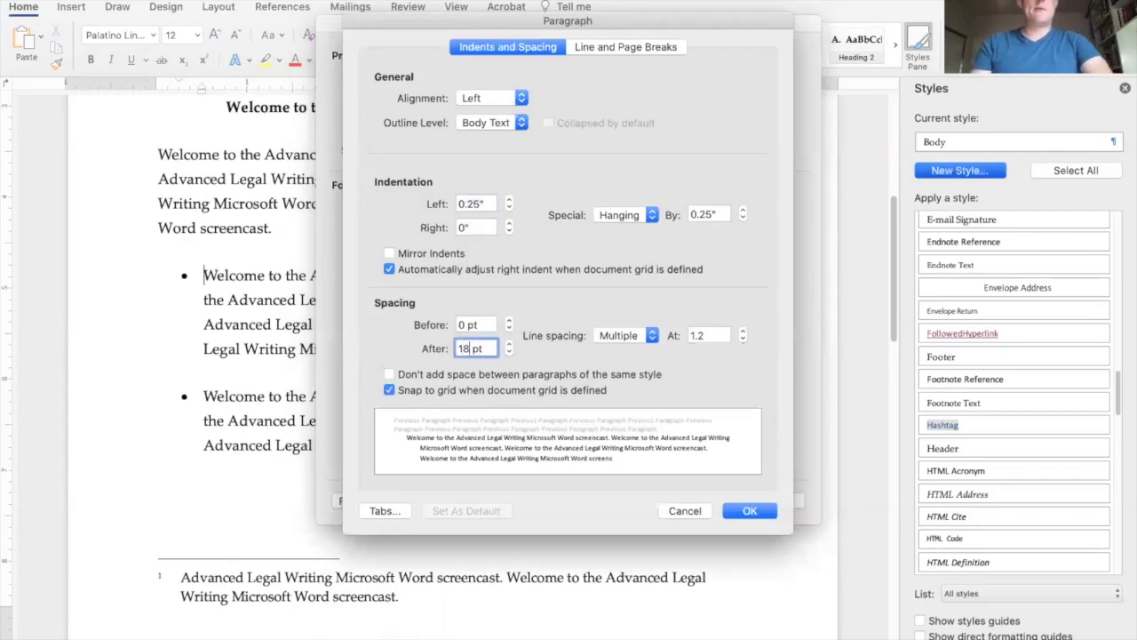
key("shift+Left")
type("2")
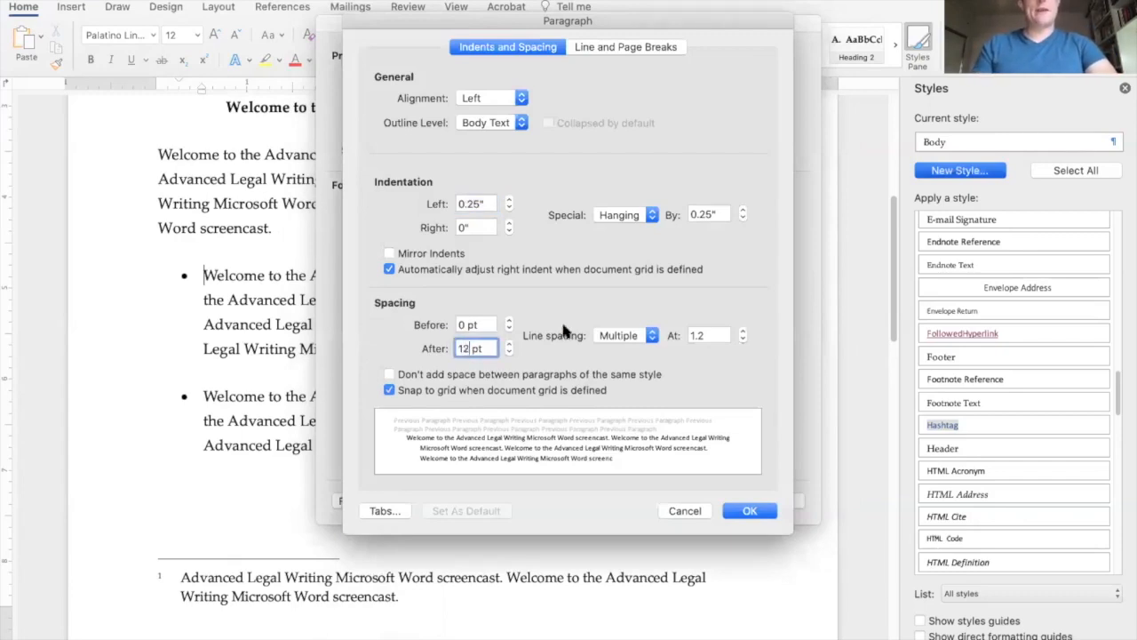
left_click(770, 514)
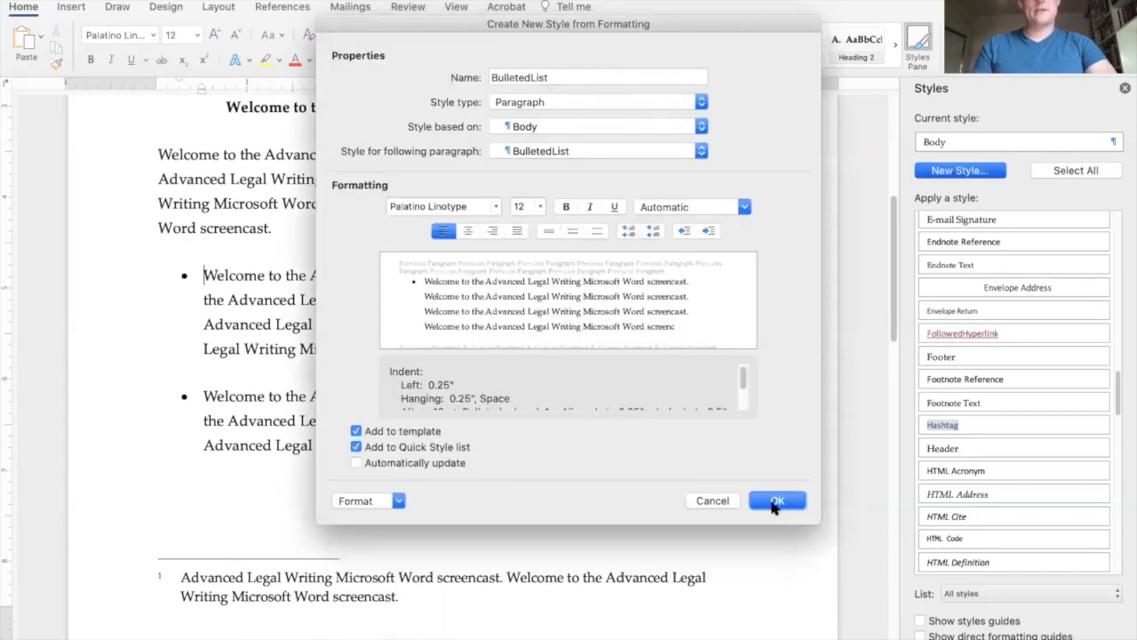
left_click(775, 501)
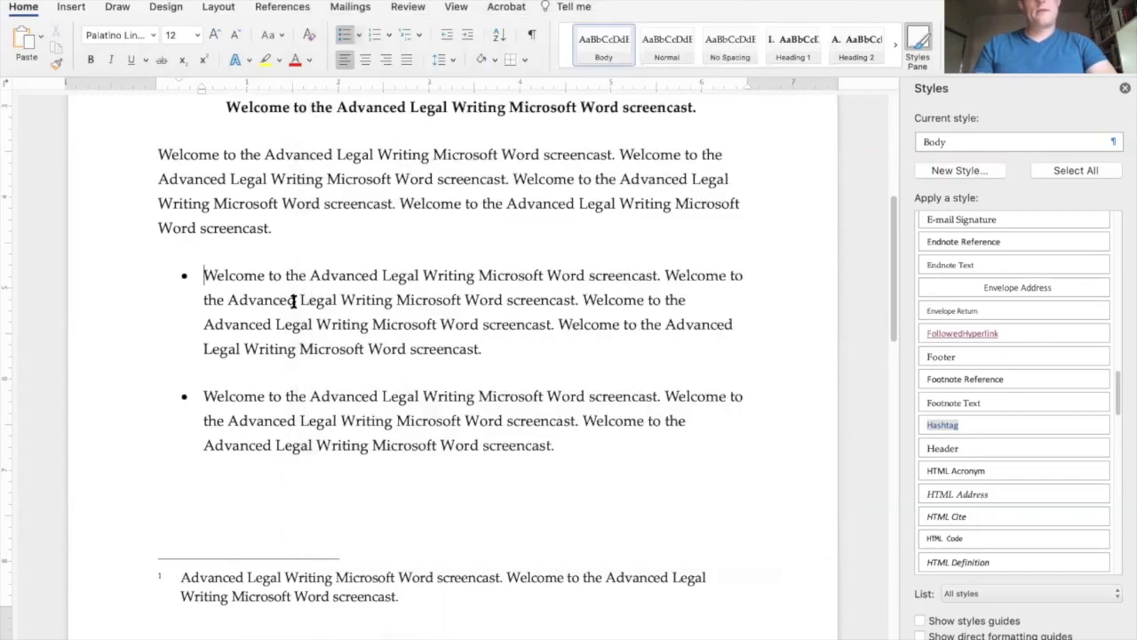
Step: Apply the BulletedList style to both bulleted paragraphs
left_click_drag(204, 275, 555, 442)
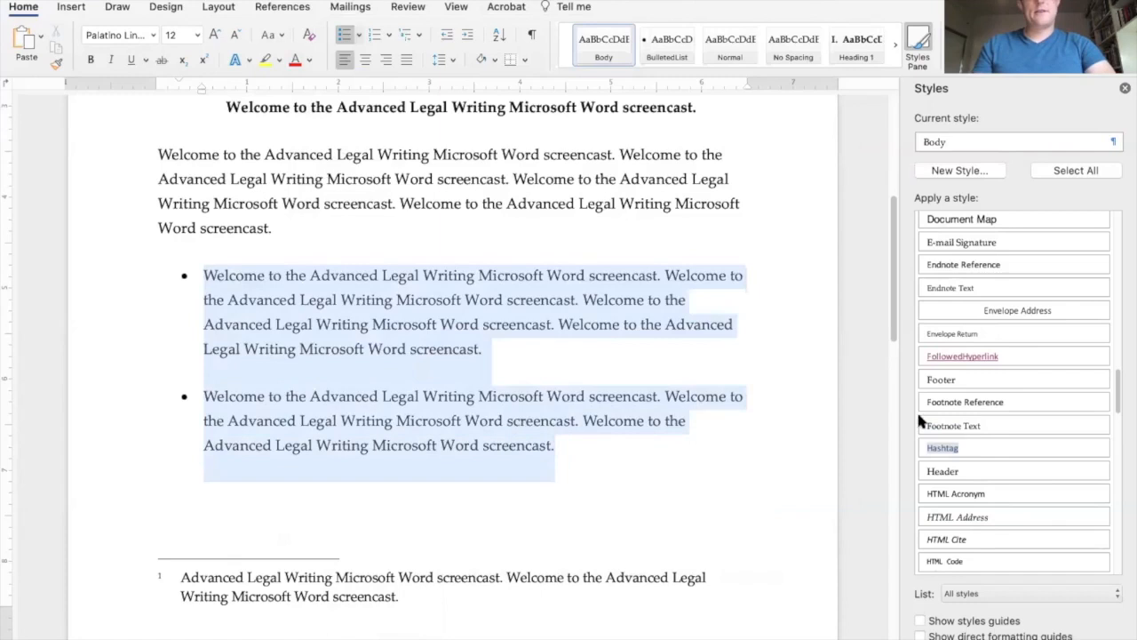
scroll(1030, 406, "up", 10)
scroll(1030, 415, "up", 10)
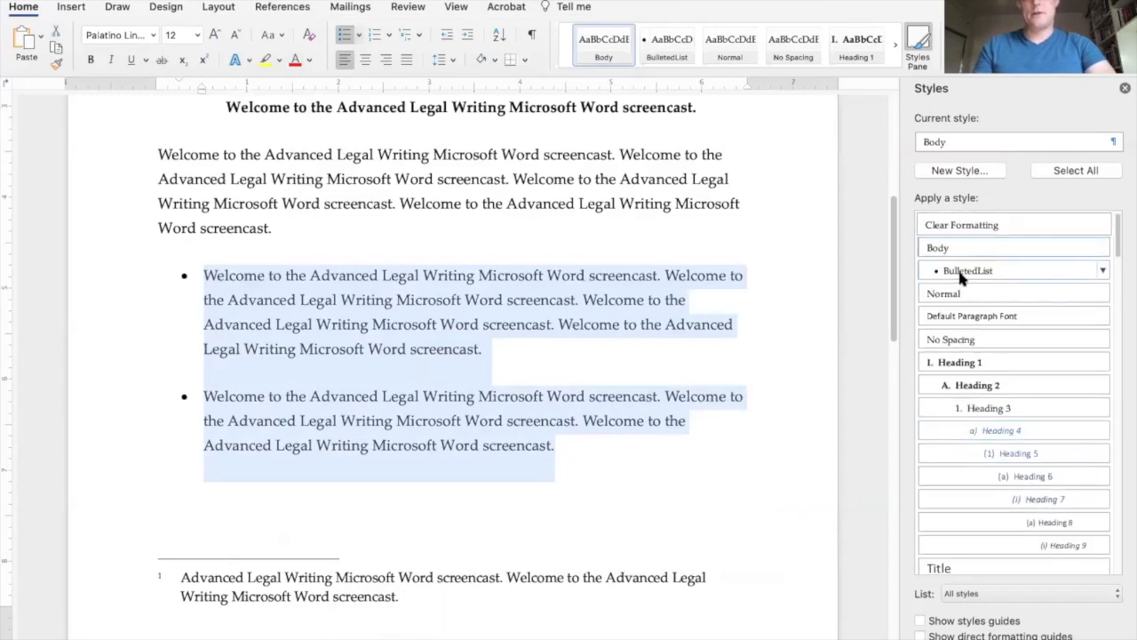
left_click(960, 274)
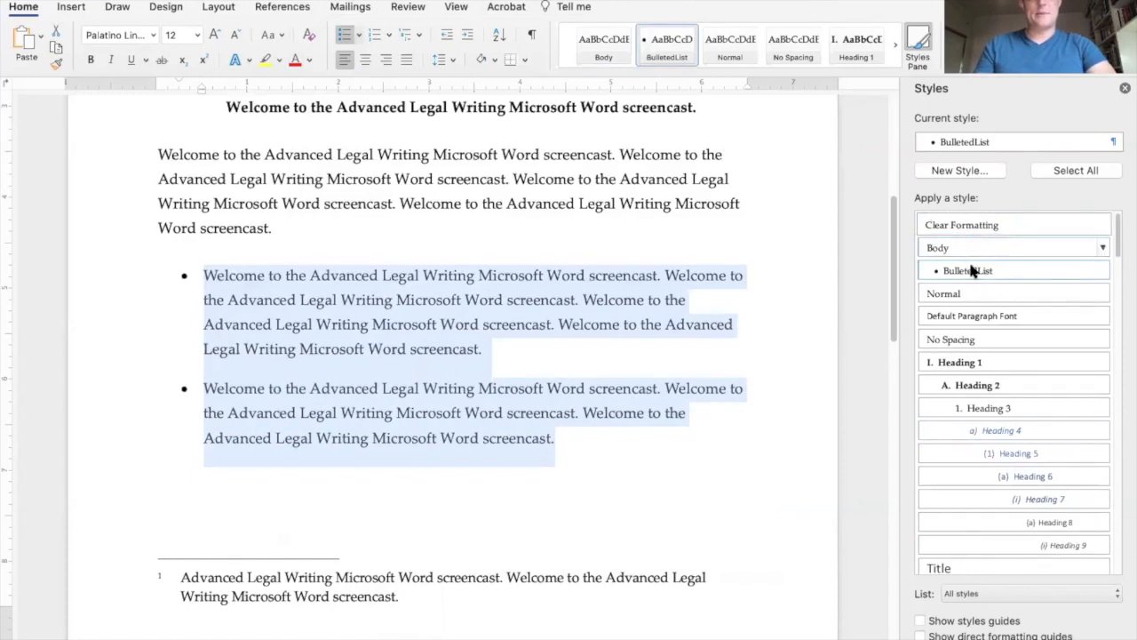
key("super+z")
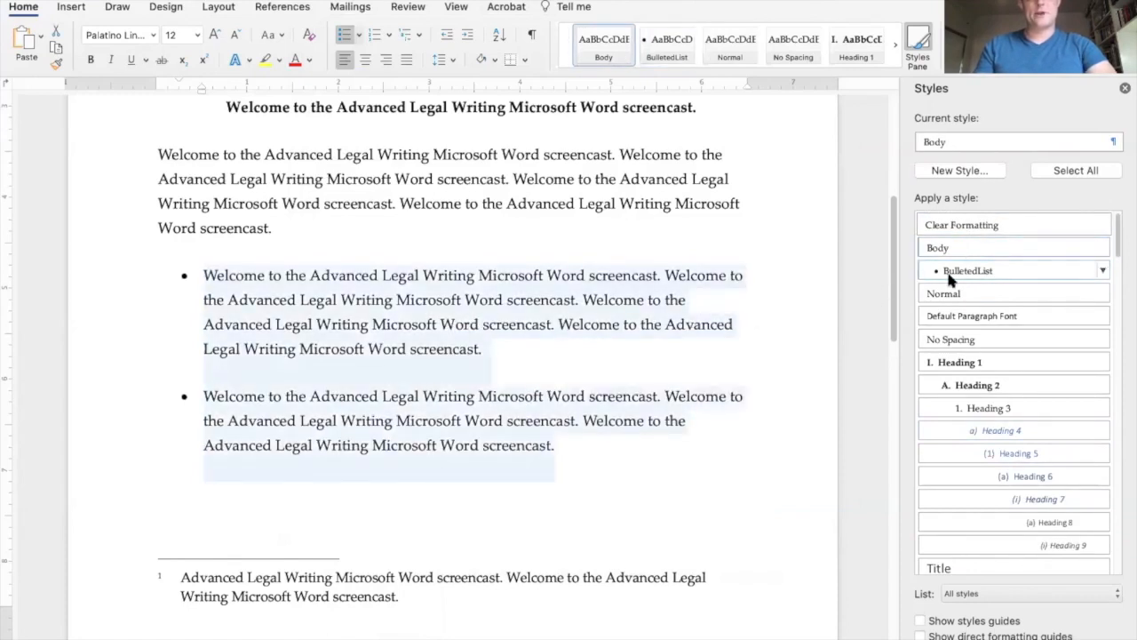
left_click(961, 274)
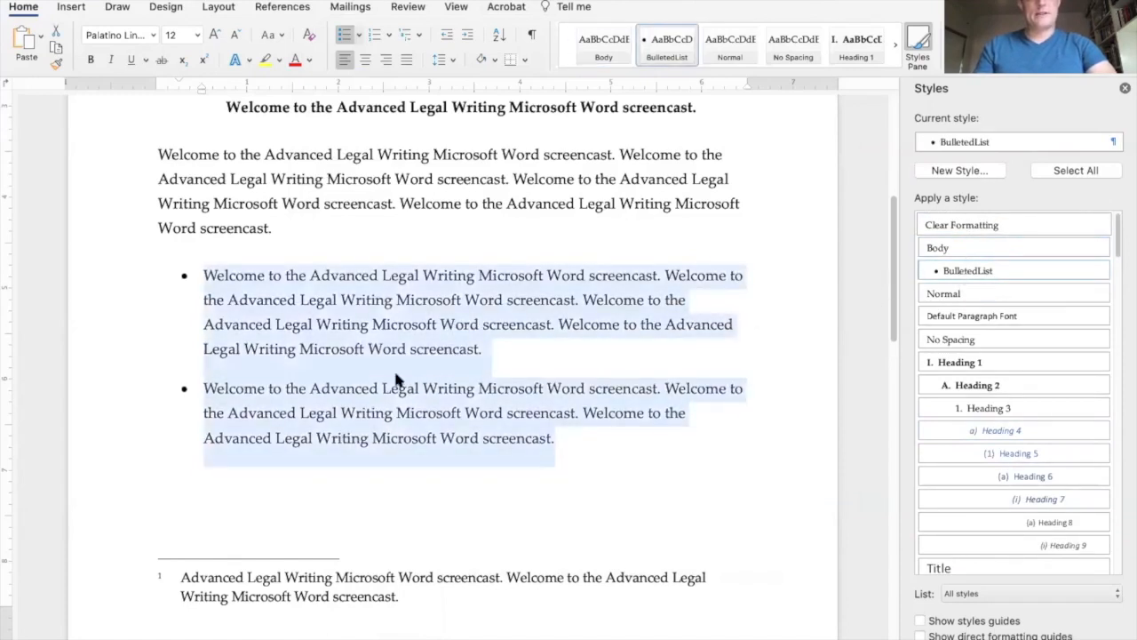
Step: Clear the formatting of both bulleted paragraphs and reapply the BulletedList style to them
left_click(394, 381)
left_click_drag(622, 460, 187, 277)
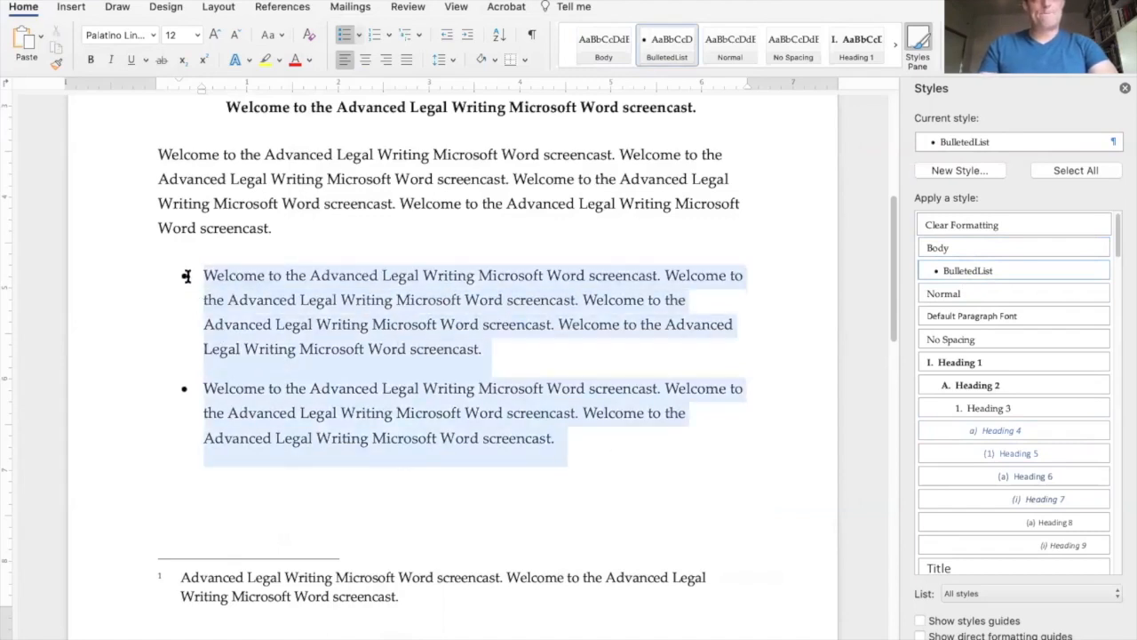
left_click(295, 288)
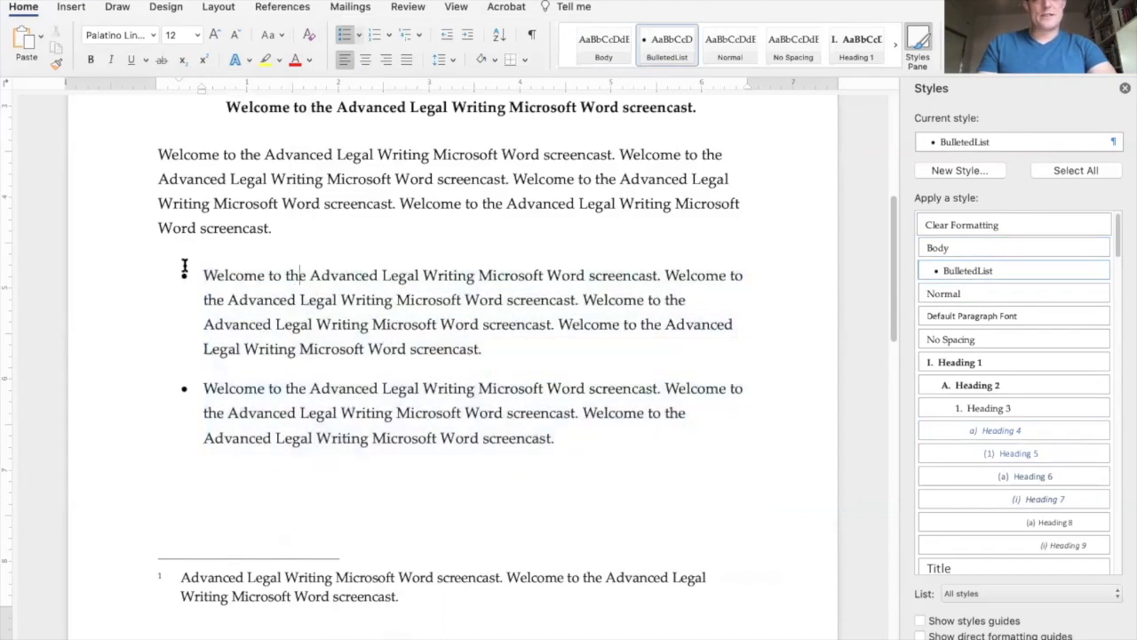
left_click_drag(343, 297, 572, 440)
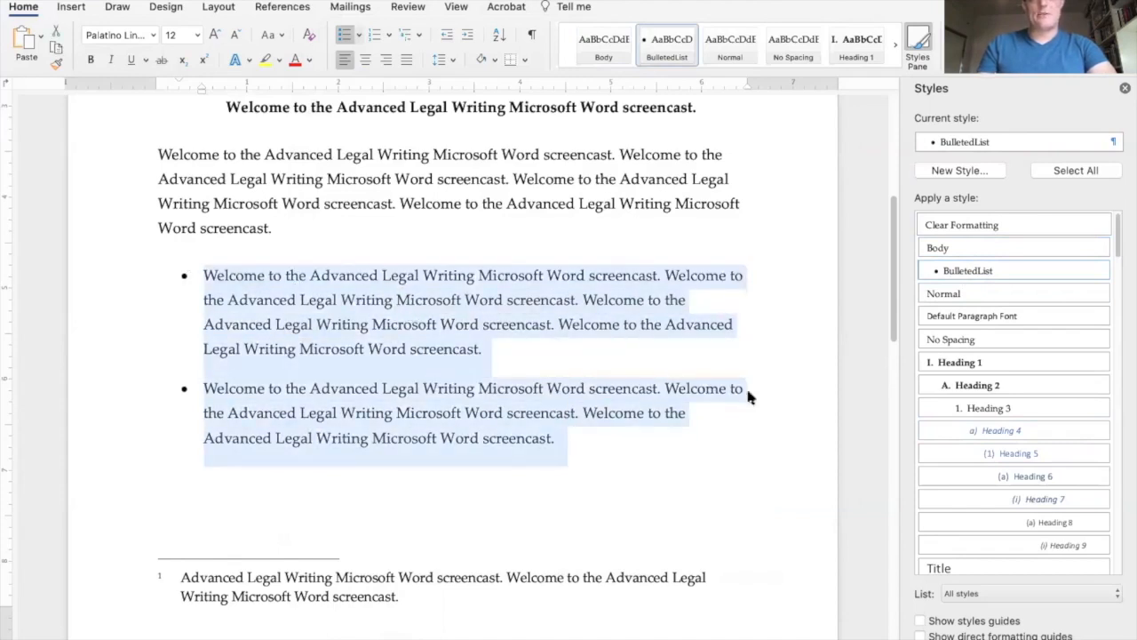
left_click(981, 226)
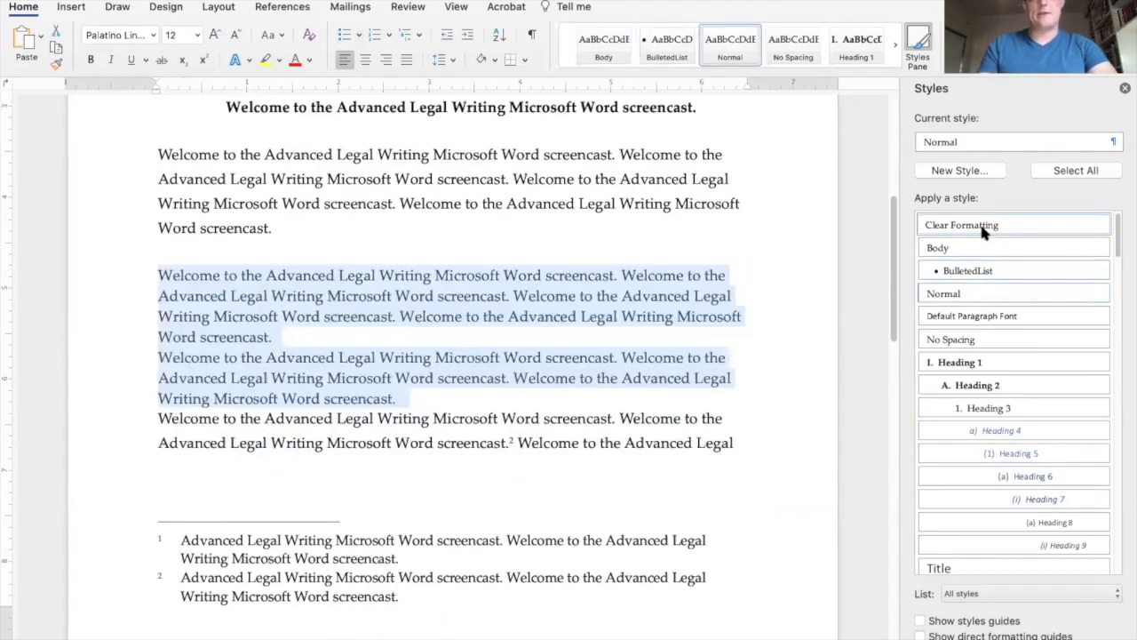
left_click(969, 270)
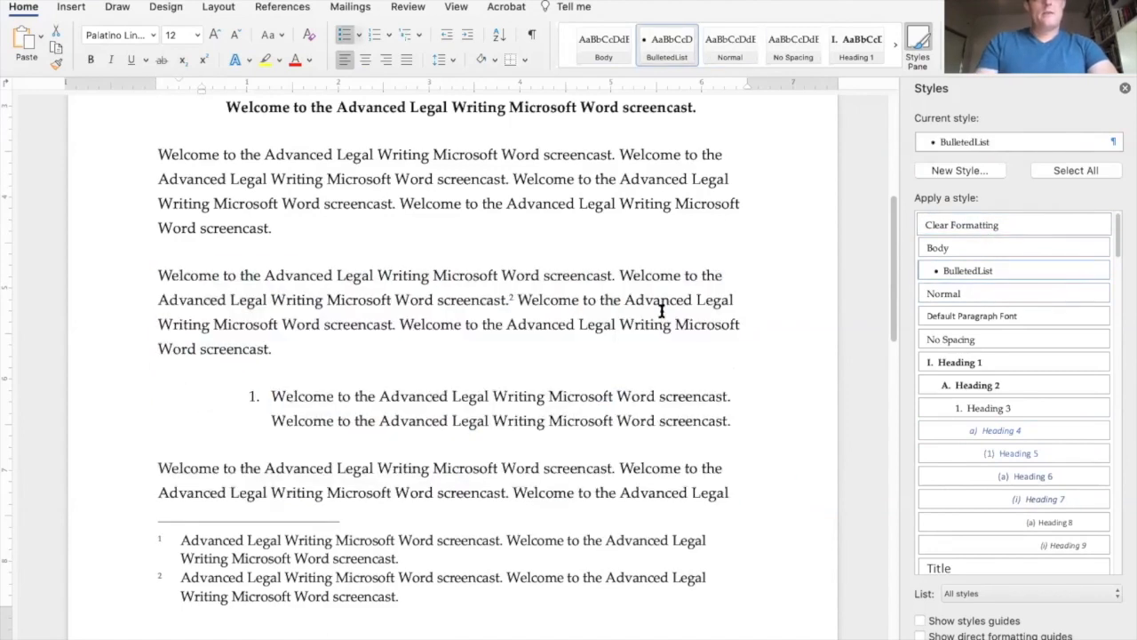
Step: Add a centred bold line reading "Title" above heading I, followed by a left-aligned empty line
scroll(592, 305, "up", 1)
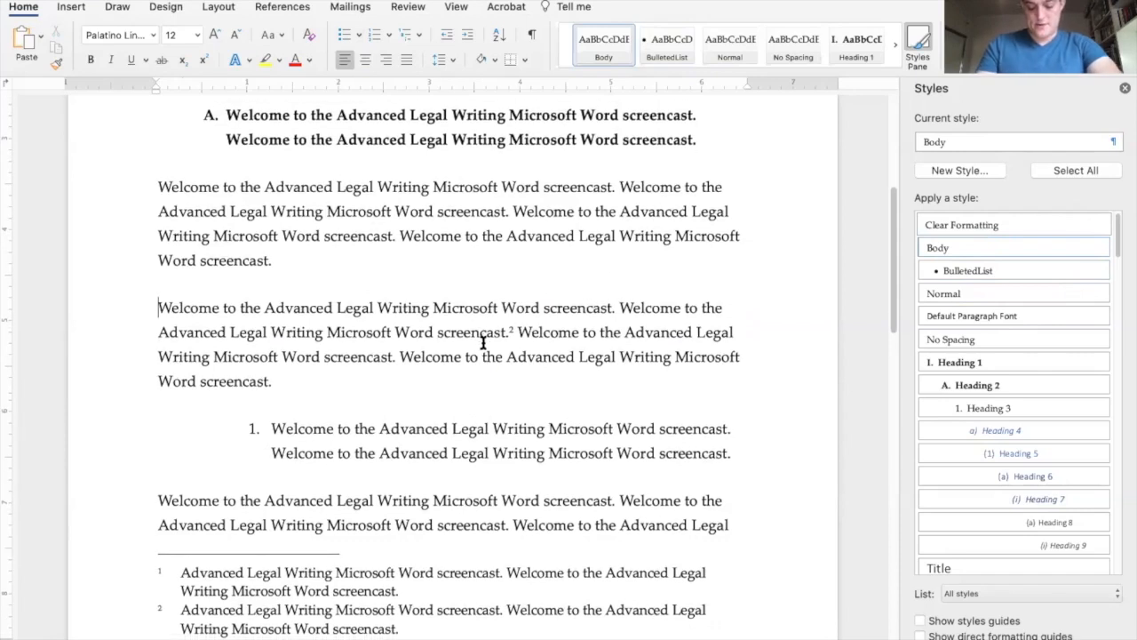
scroll(483, 342, "down", 1)
scroll(480, 344, "down", 10)
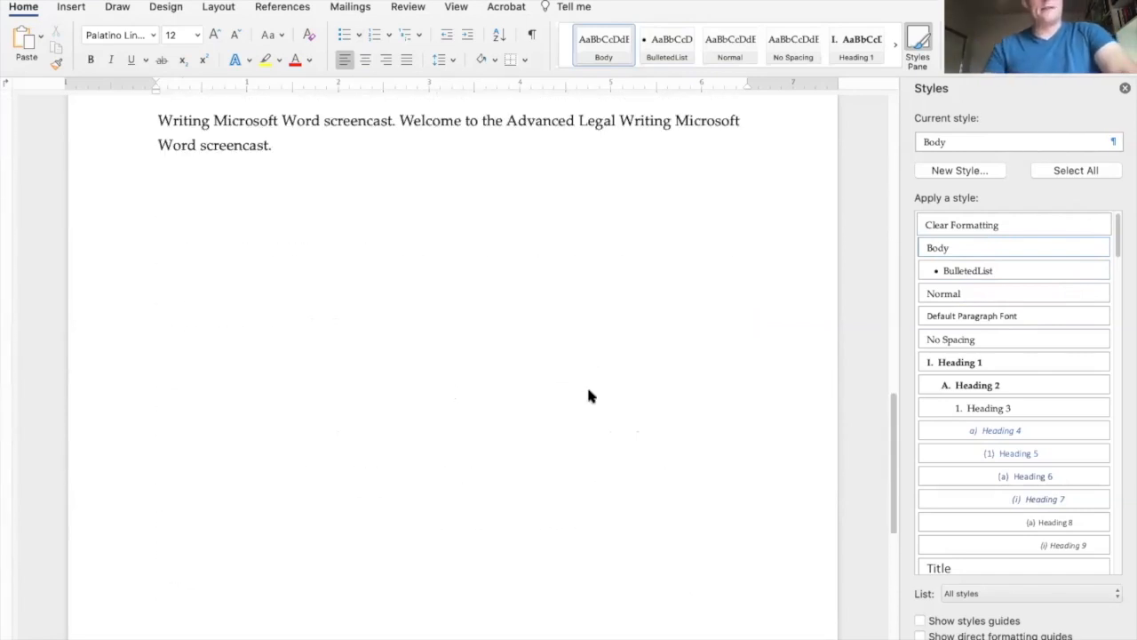
scroll(590, 396, "up", 9)
scroll(497, 451, "up", 8)
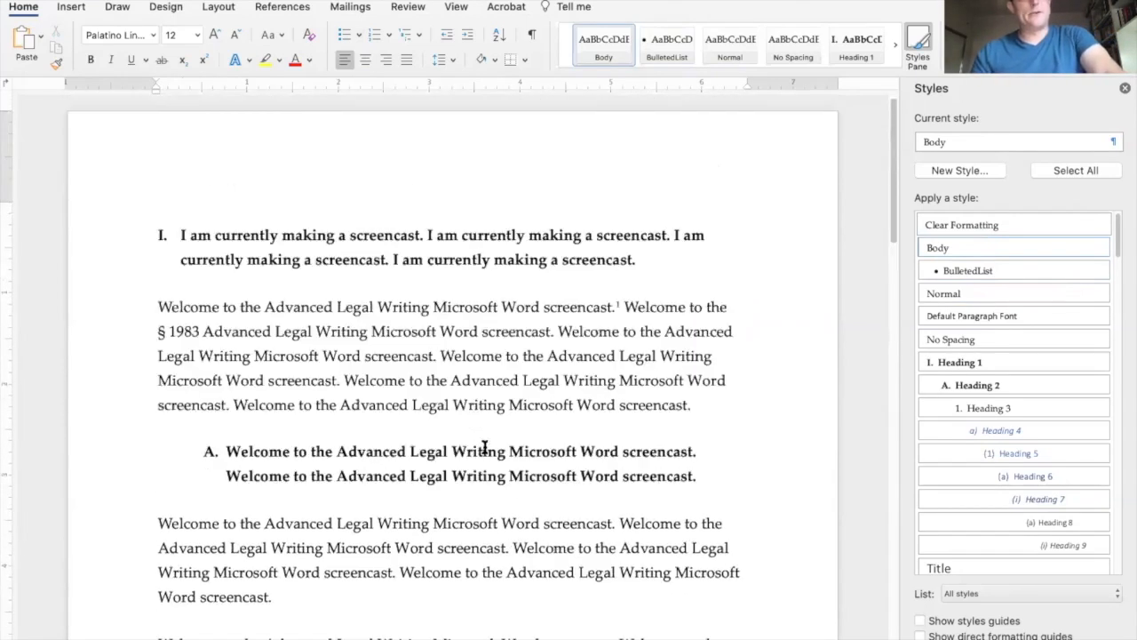
left_click(689, 245)
key("super+Left")
key("Return")
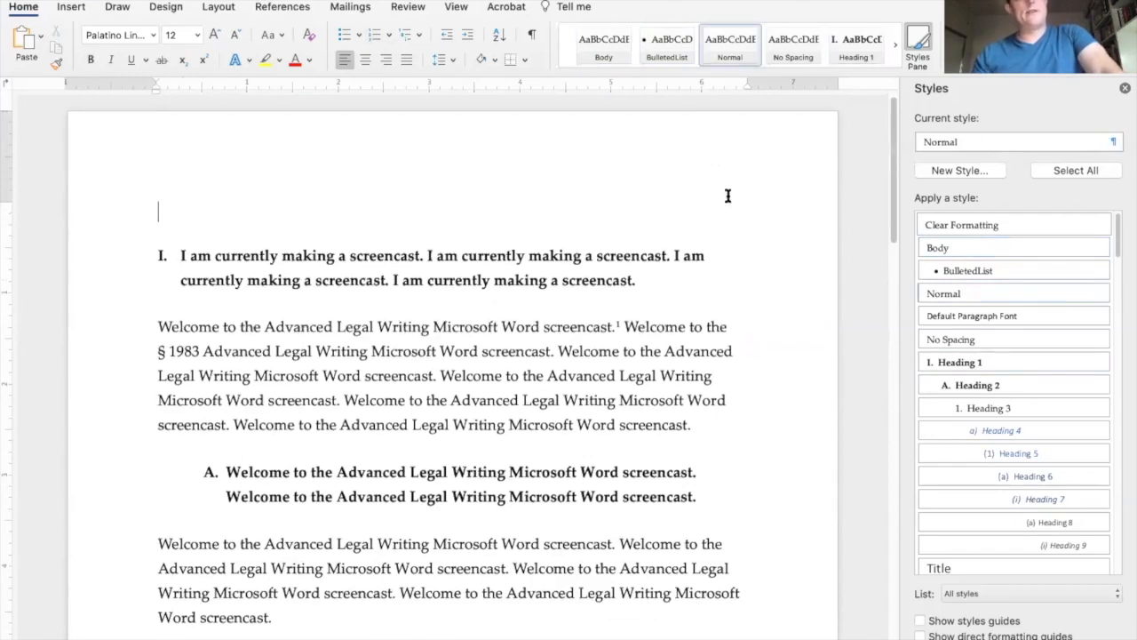
left_click(365, 62)
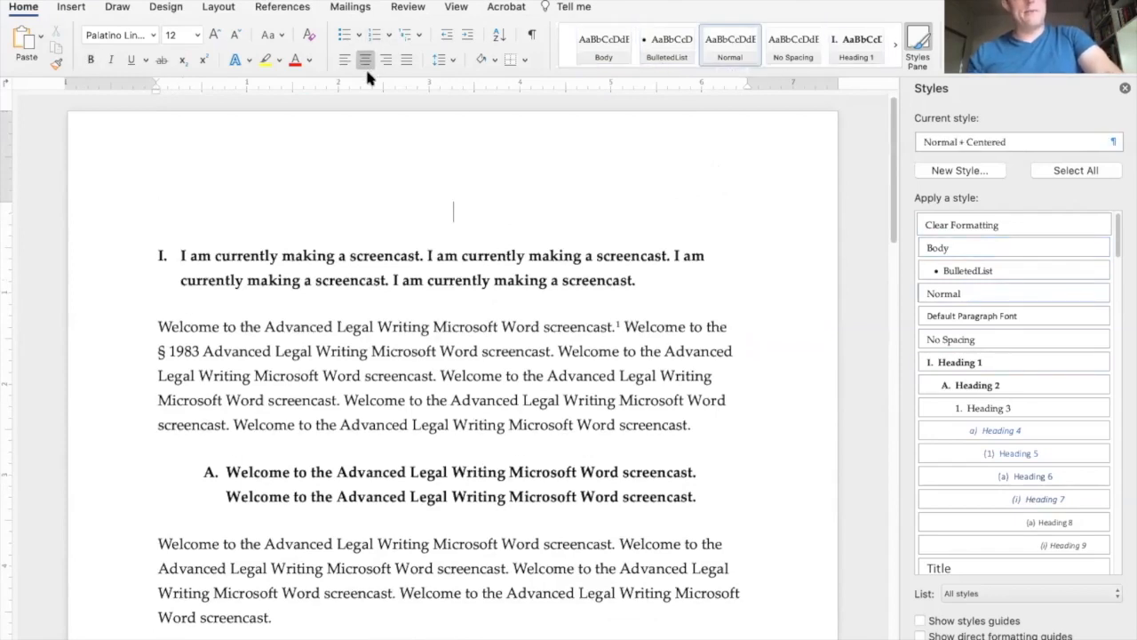
key("super+b")
type("Title")
key("Return")
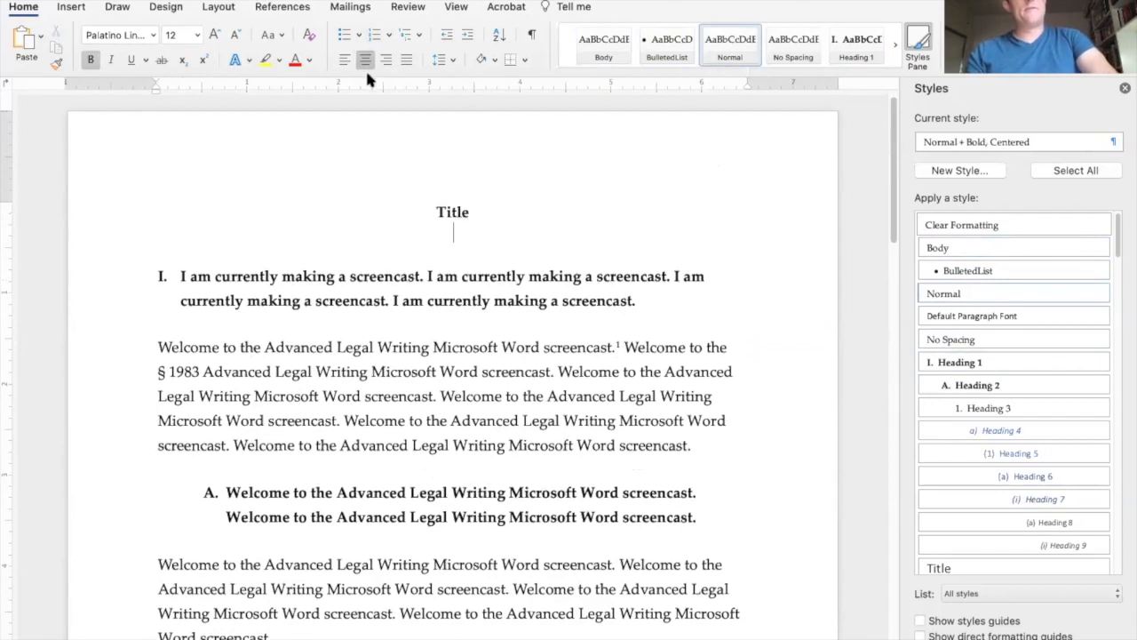
left_click(345, 59)
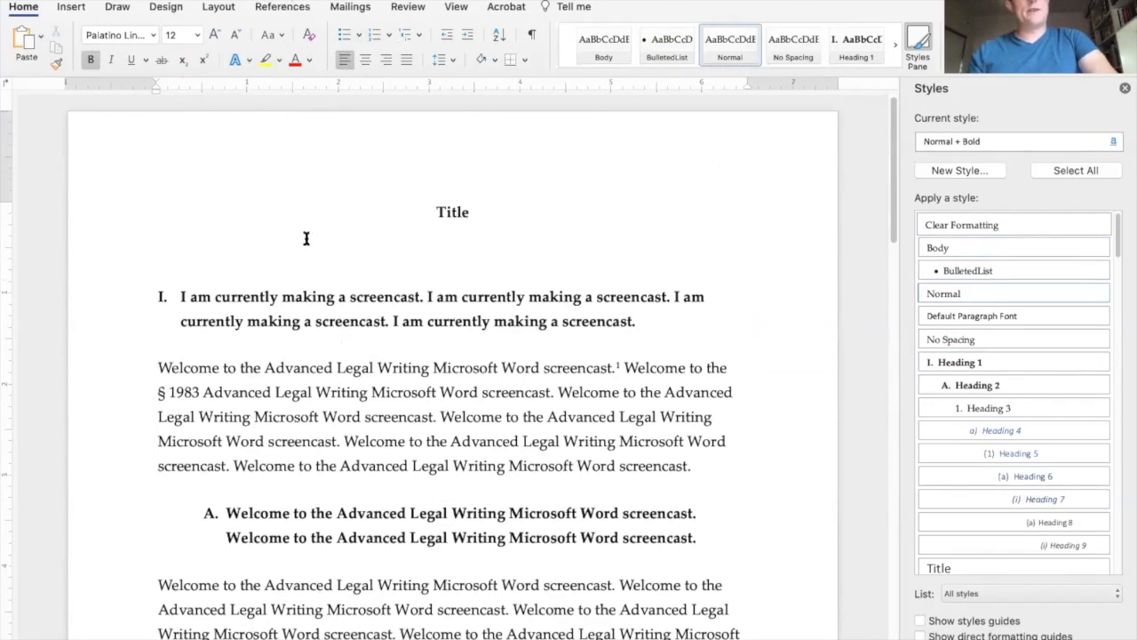
Step: Search the help for a table of contents command
left_click(204, 1)
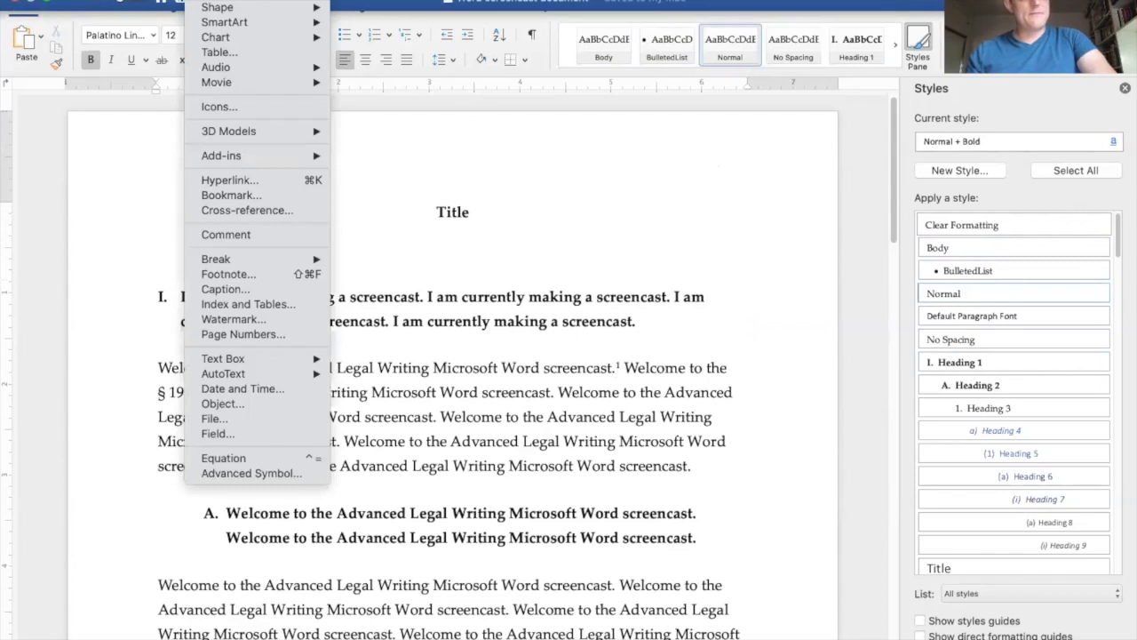
mouse_move(436, 1)
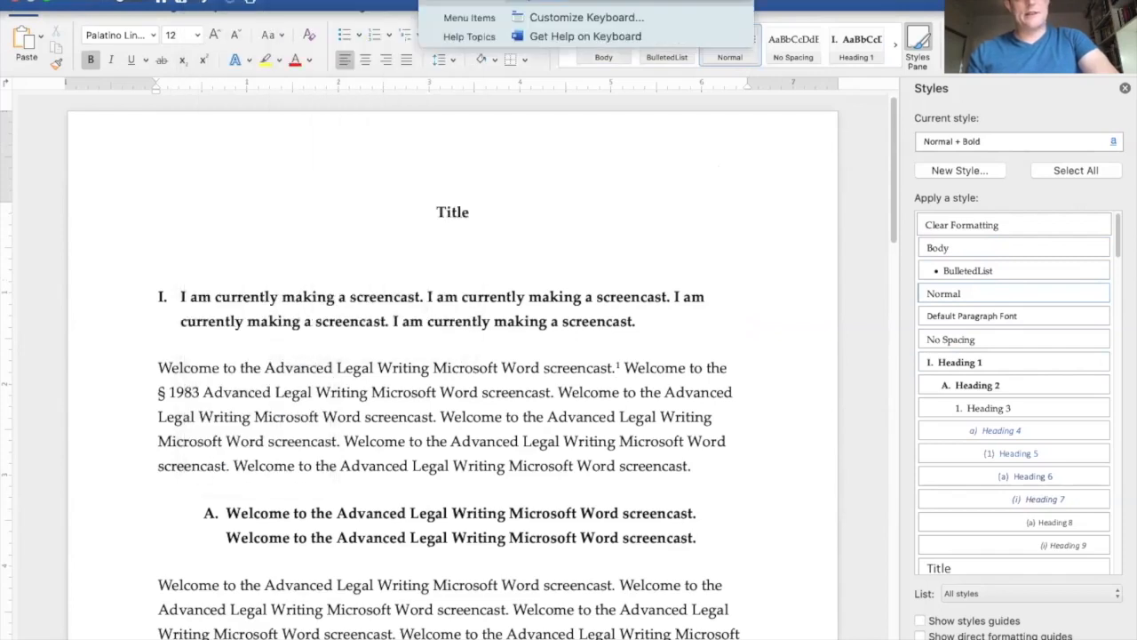
type("Table of")
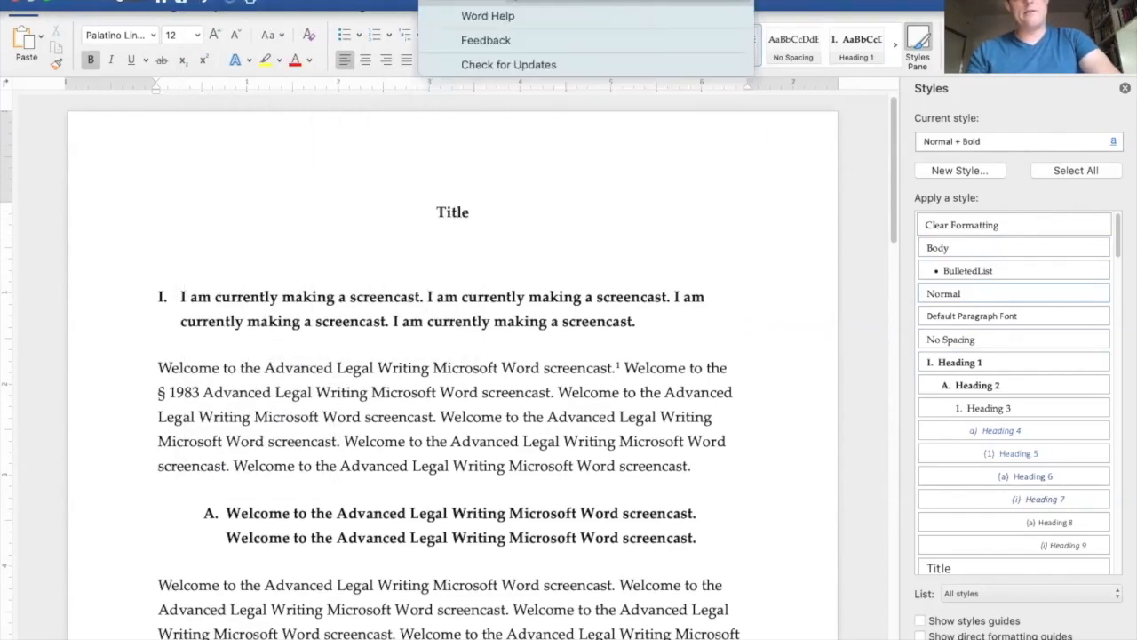
type(" contents")
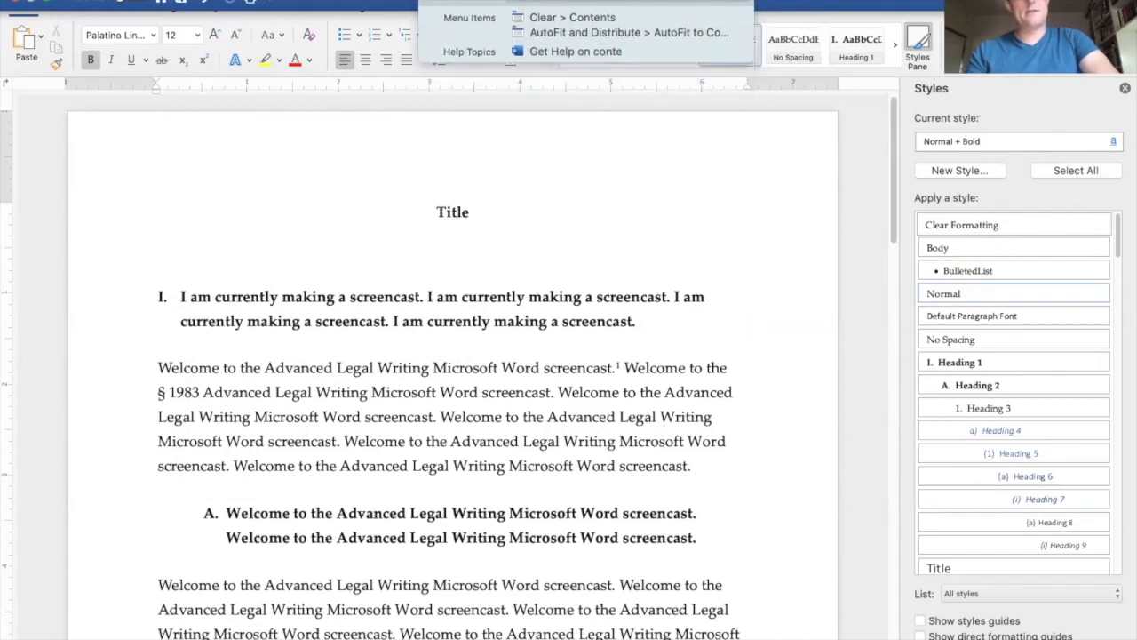
key("Escape")
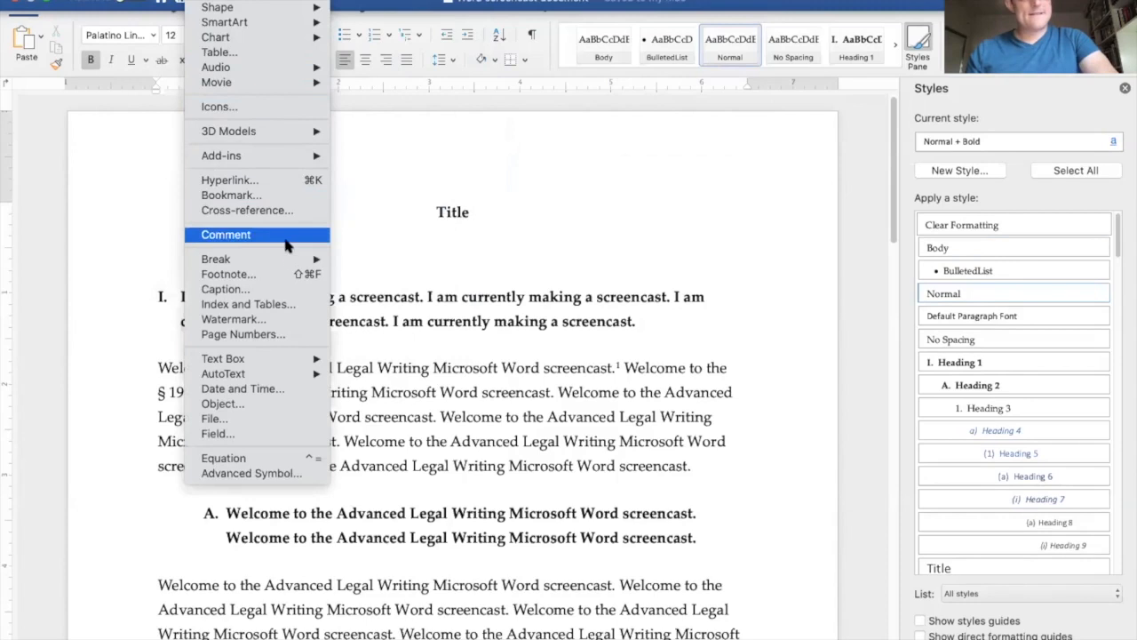
Step: Set up a three-level table of contents in the From template format, with right-aligned page numbers and hyperlinks off
left_click(286, 305)
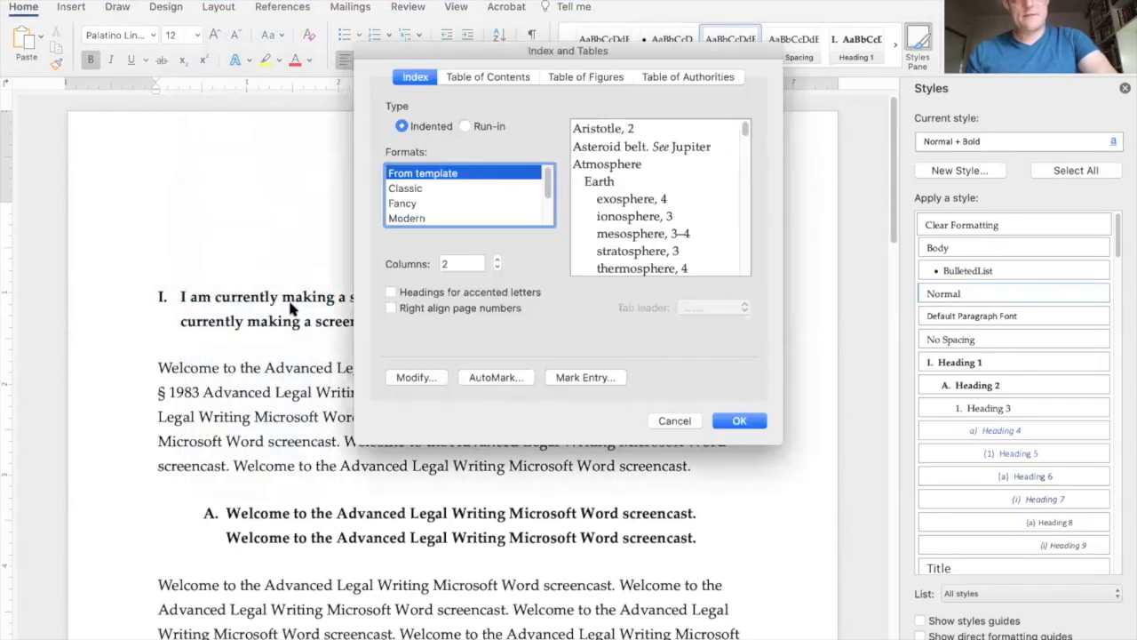
left_click(488, 78)
left_click_drag(503, 44, 317, 45)
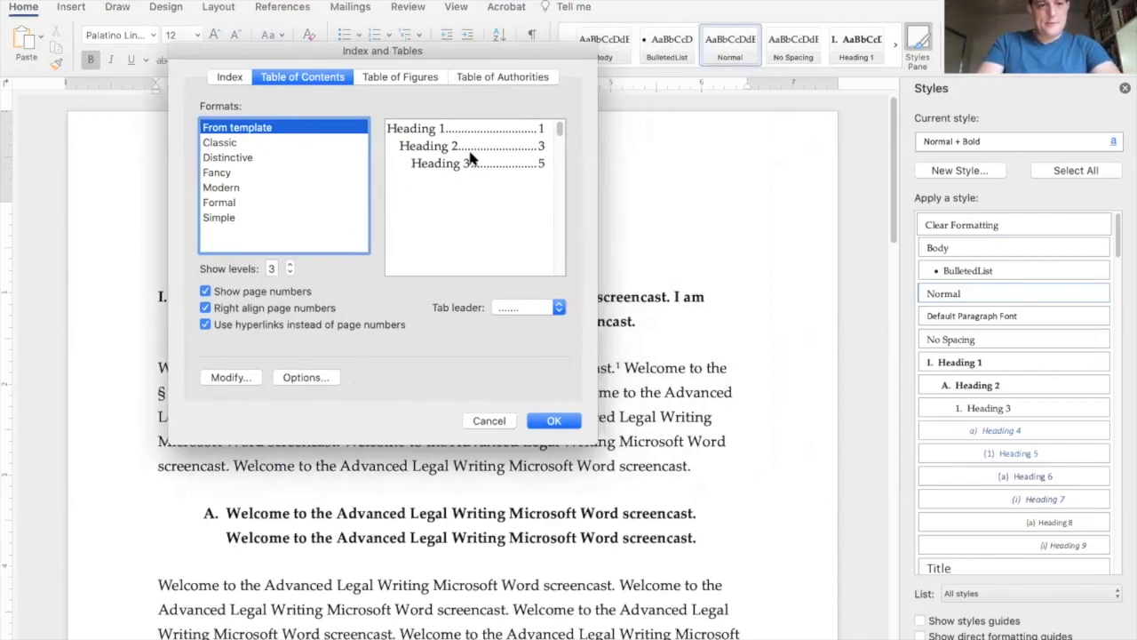
left_click(345, 143)
left_click(338, 156)
left_click(338, 132)
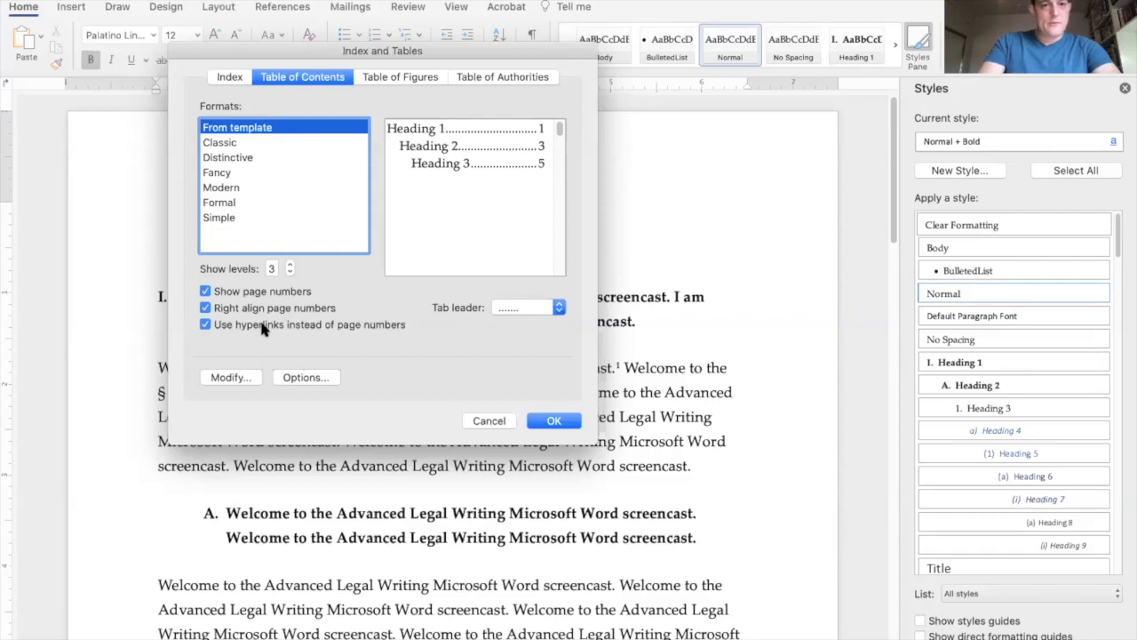
Step: Examine the definitions of the TOC 1, TOC 2 and TOC 3 styles without changing them
left_click(233, 377)
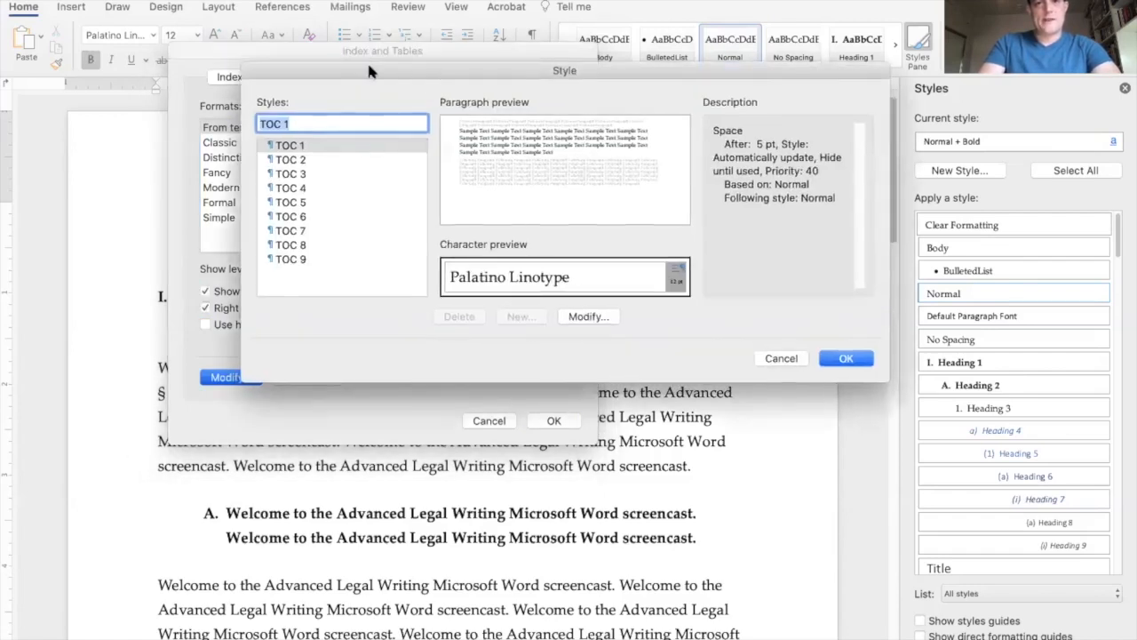
left_click(200, 201)
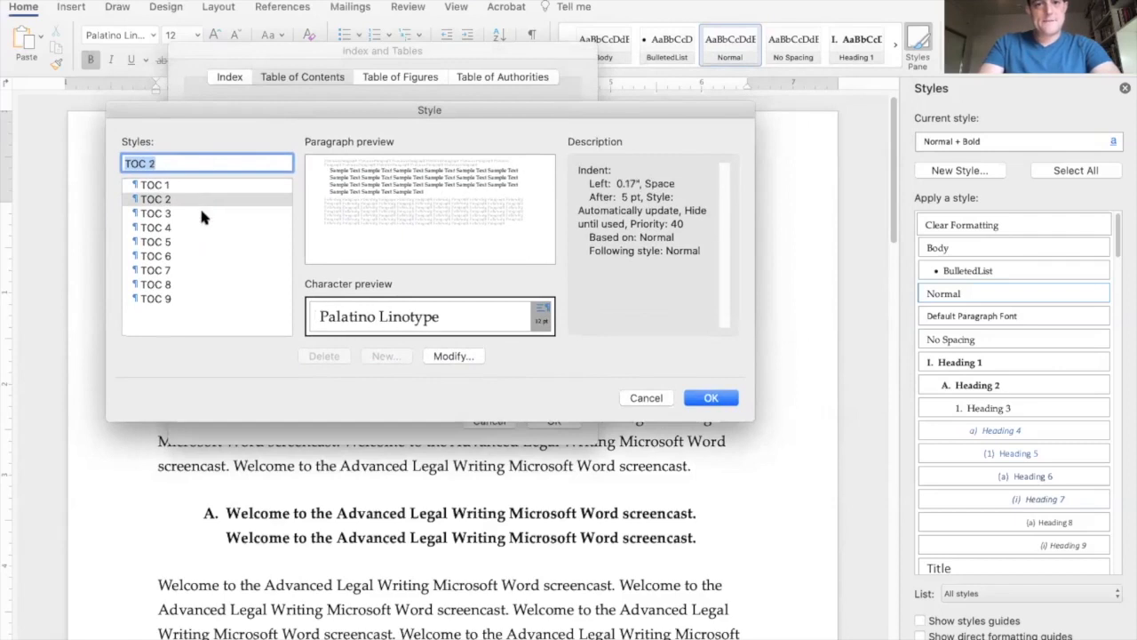
left_click(203, 185)
left_click(202, 196)
left_click(201, 182)
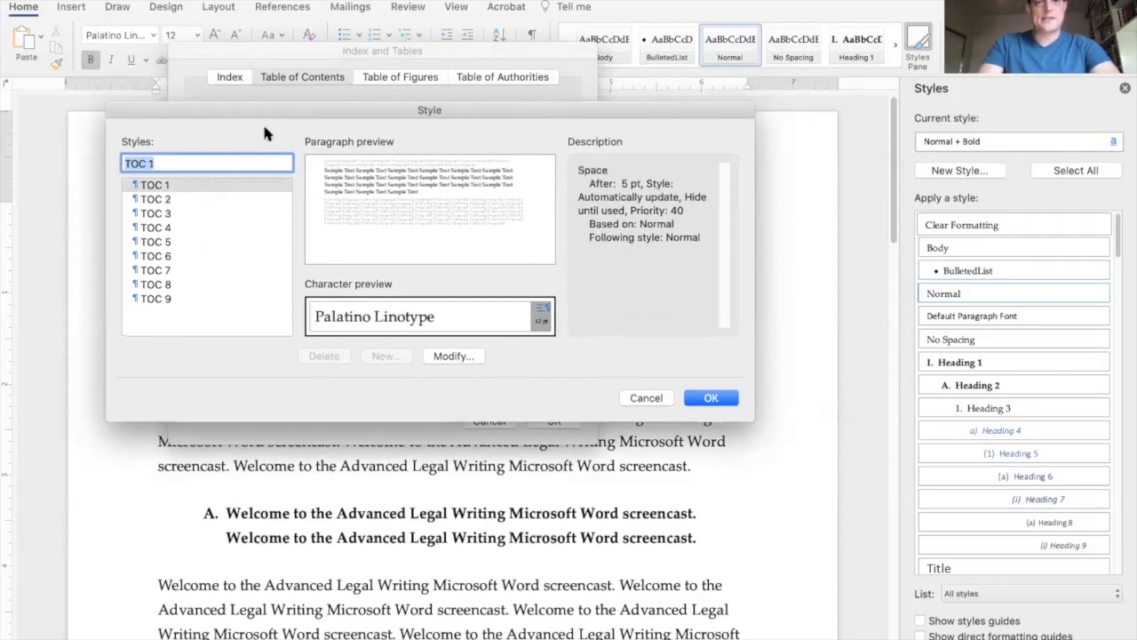
left_click(633, 402)
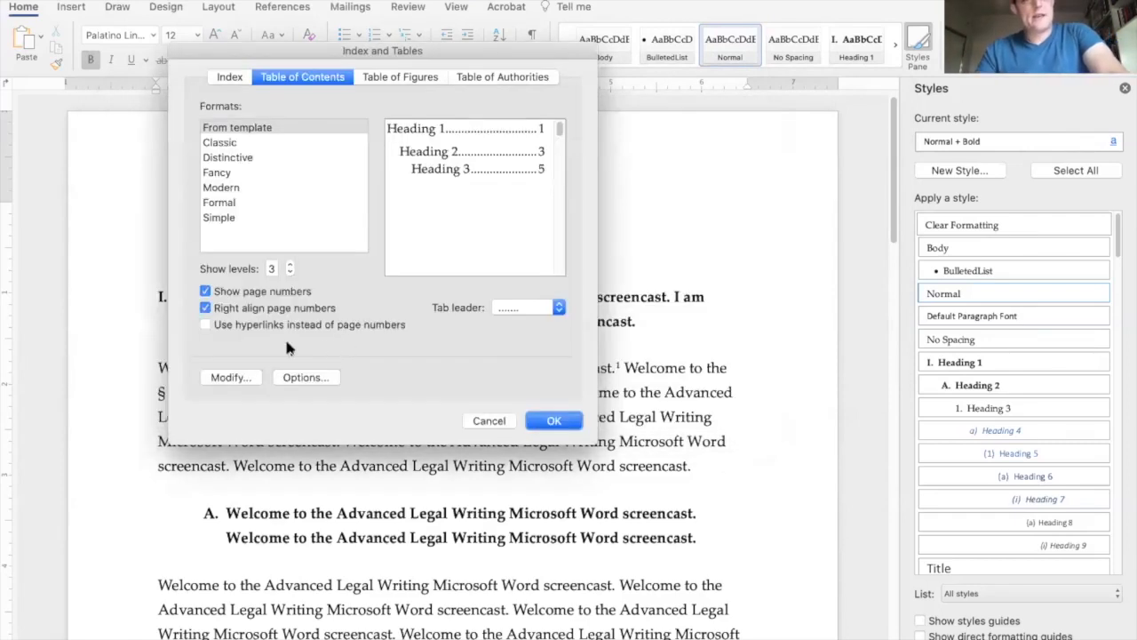
left_click(231, 377)
left_click(355, 158)
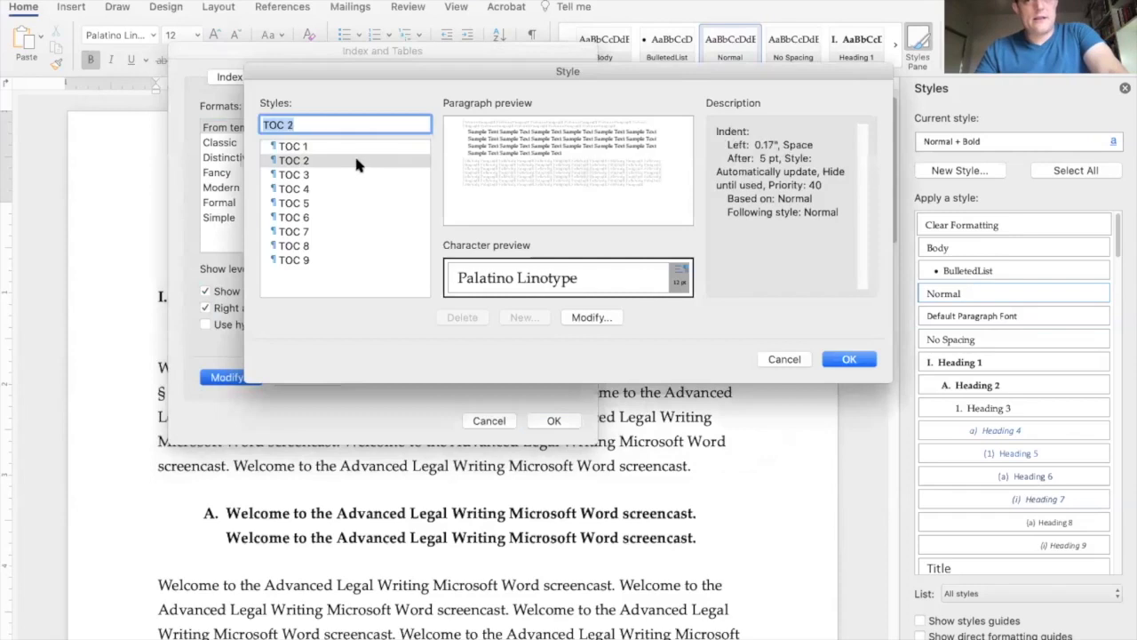
left_click(355, 170)
left_click(356, 149)
left_click(354, 160)
left_click(357, 148)
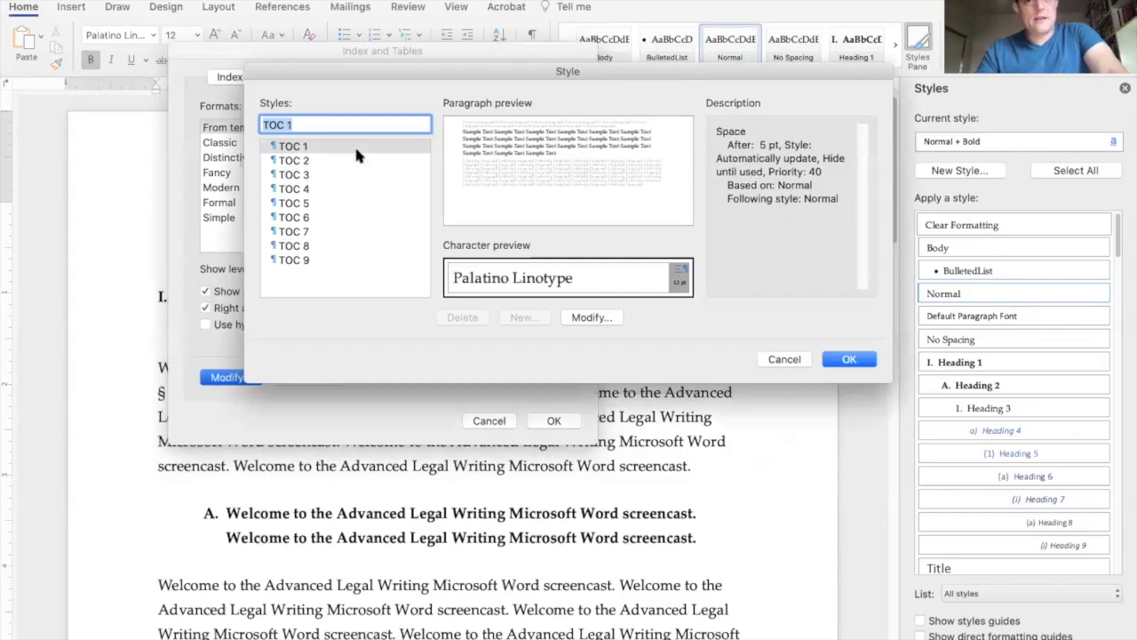
left_click(772, 360)
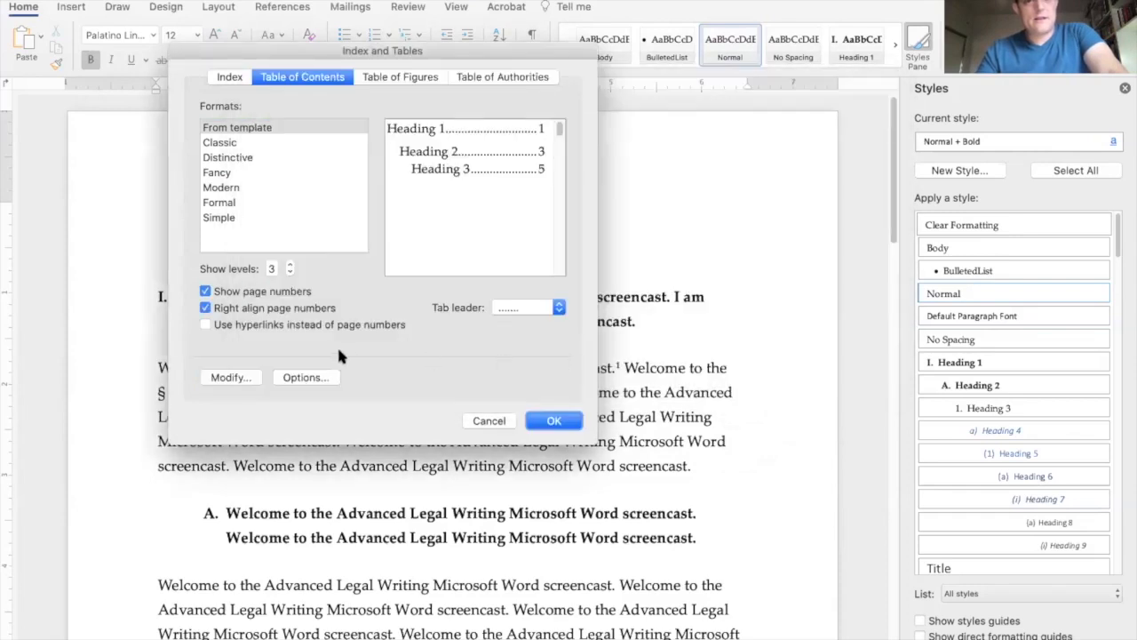
Step: Insert the table of contents below the title and add a centred bold line reading "Contents" above it
left_click(557, 422)
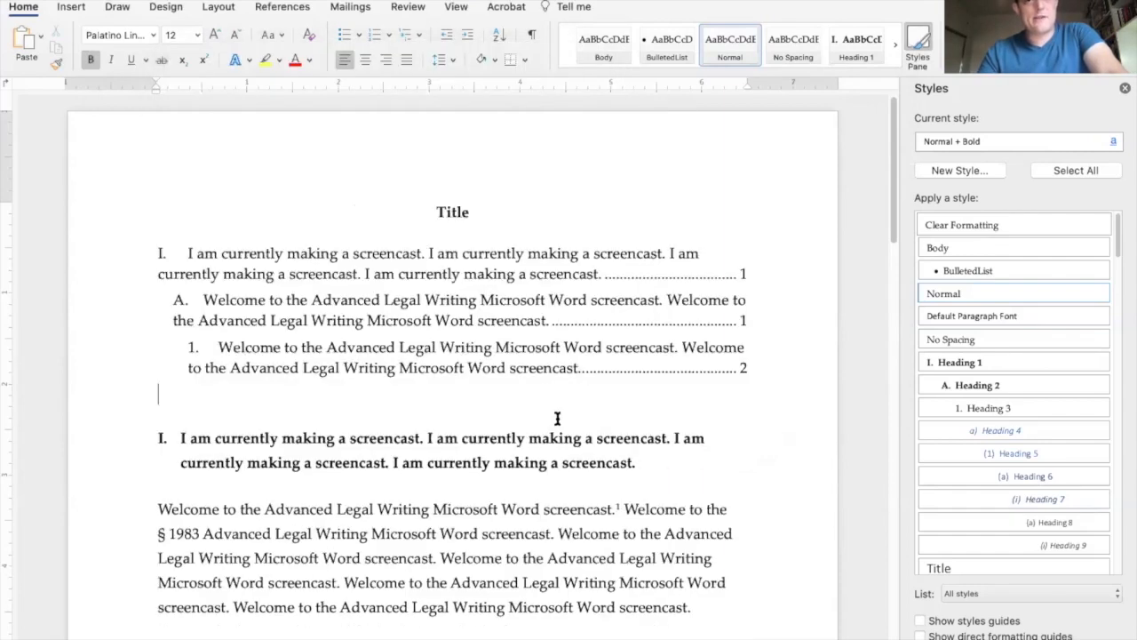
left_click(400, 274)
left_click(523, 219)
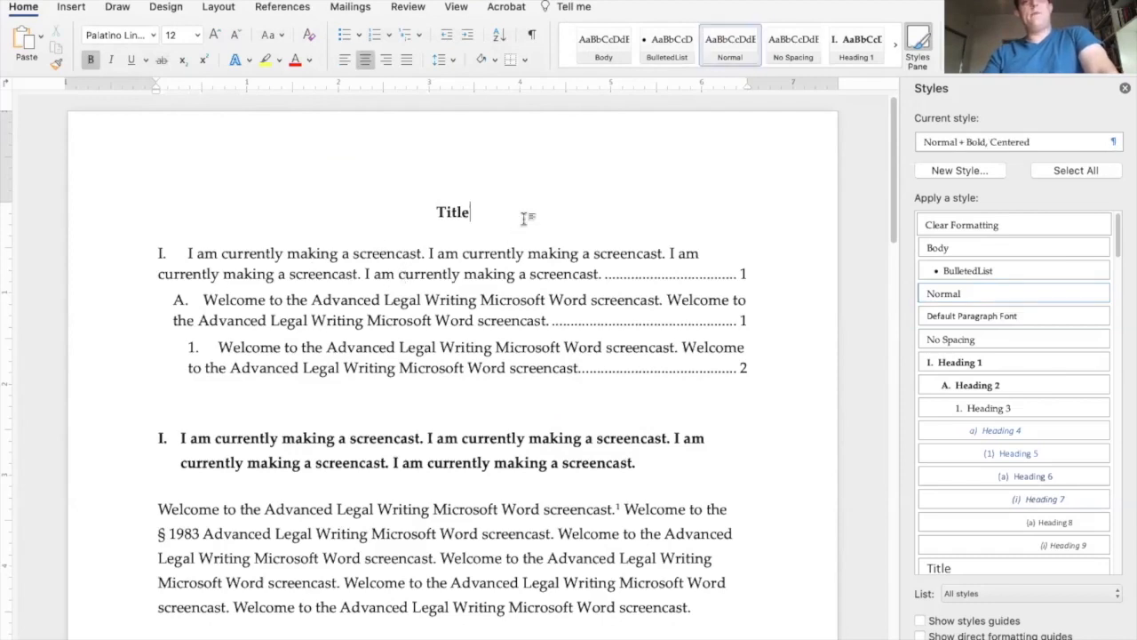
key("Return")
key("Return")
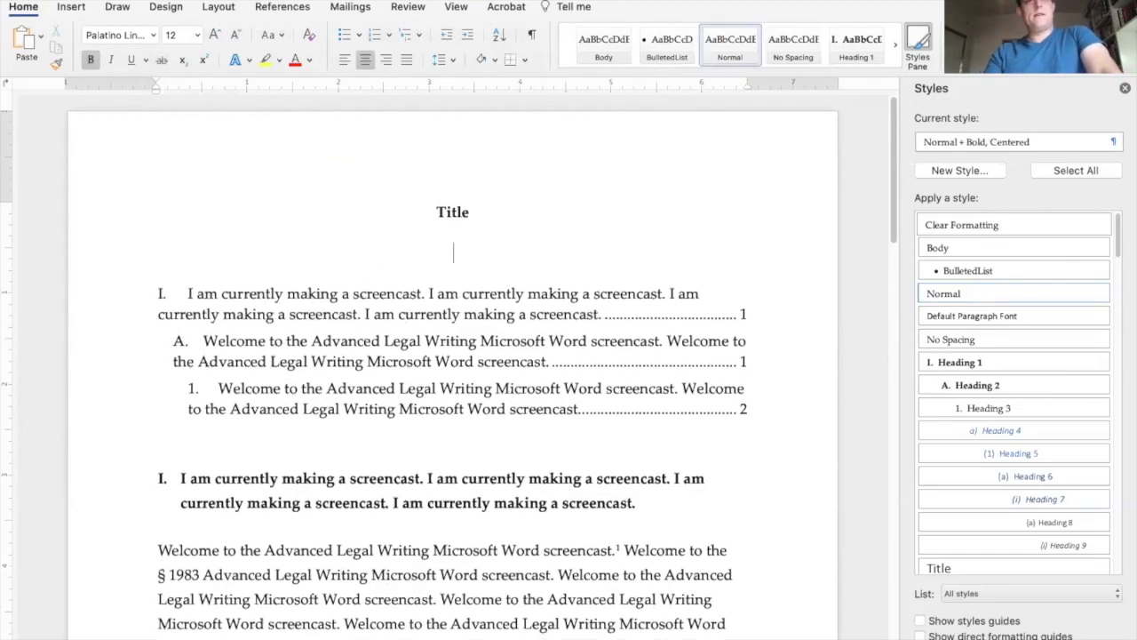
type("Contents")
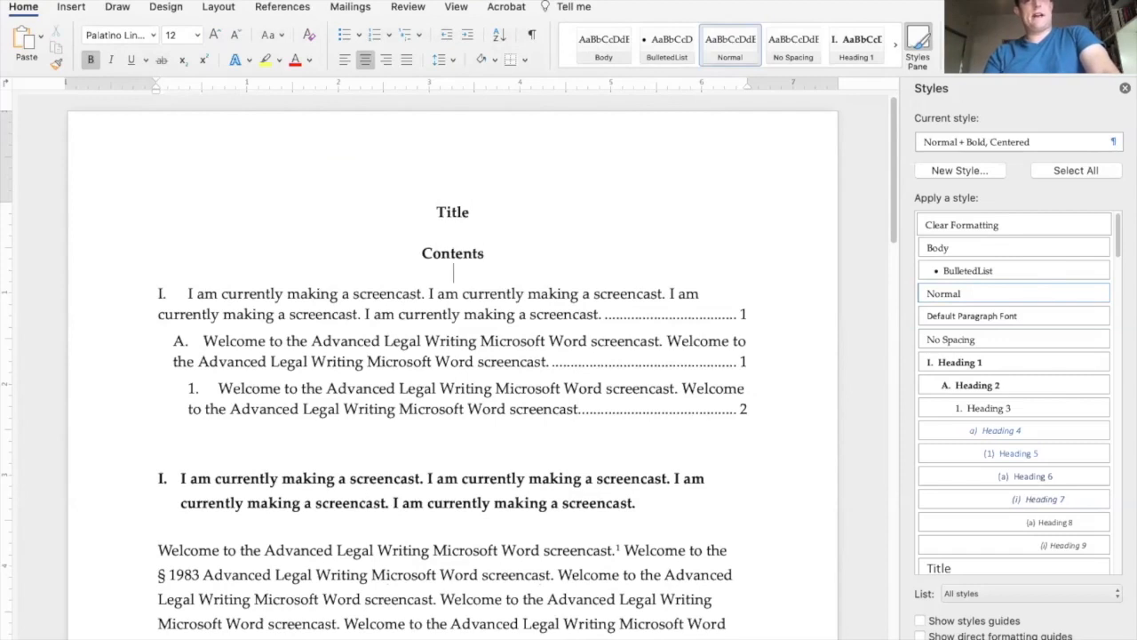
Step: Check the styles and indentation of the first- and second-level entries in the table of contents
left_click(456, 341)
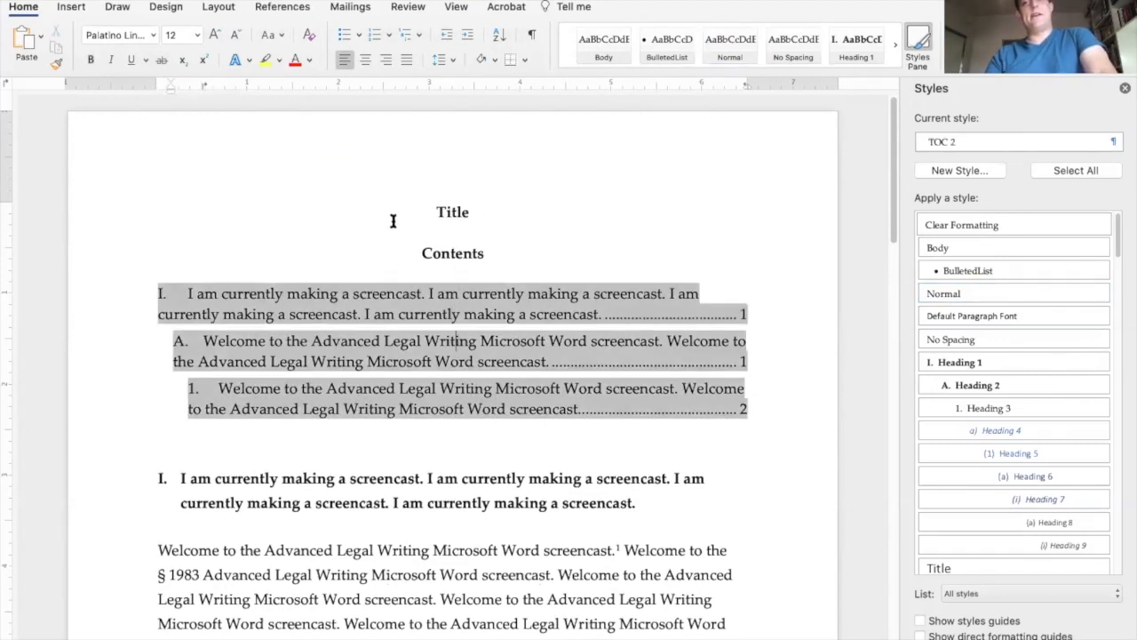
left_click(439, 313)
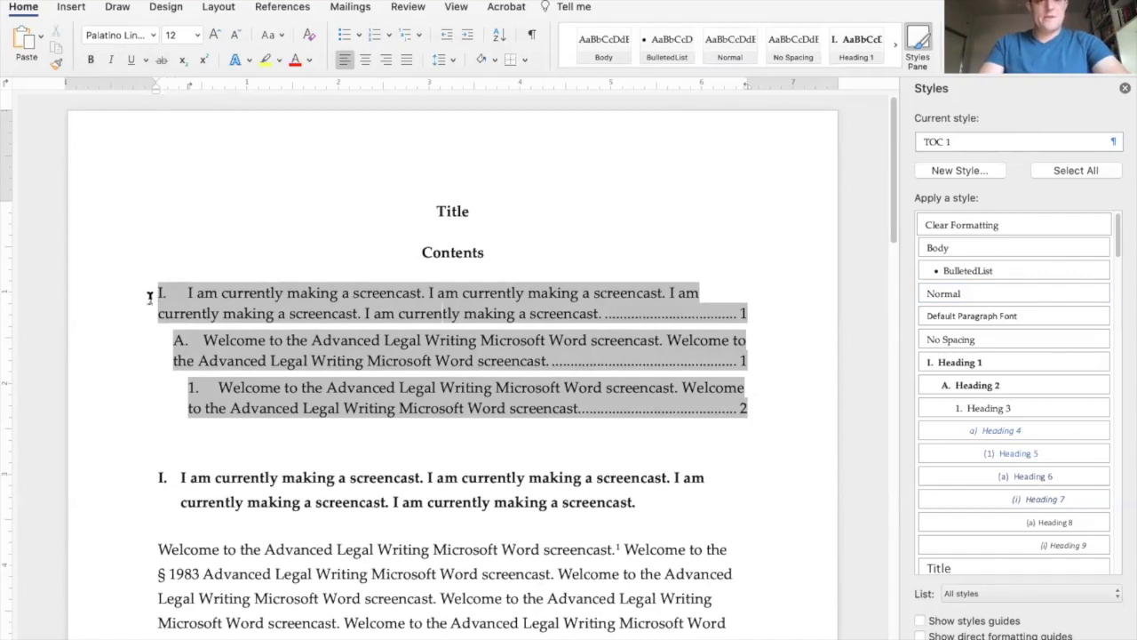
left_click(180, 356)
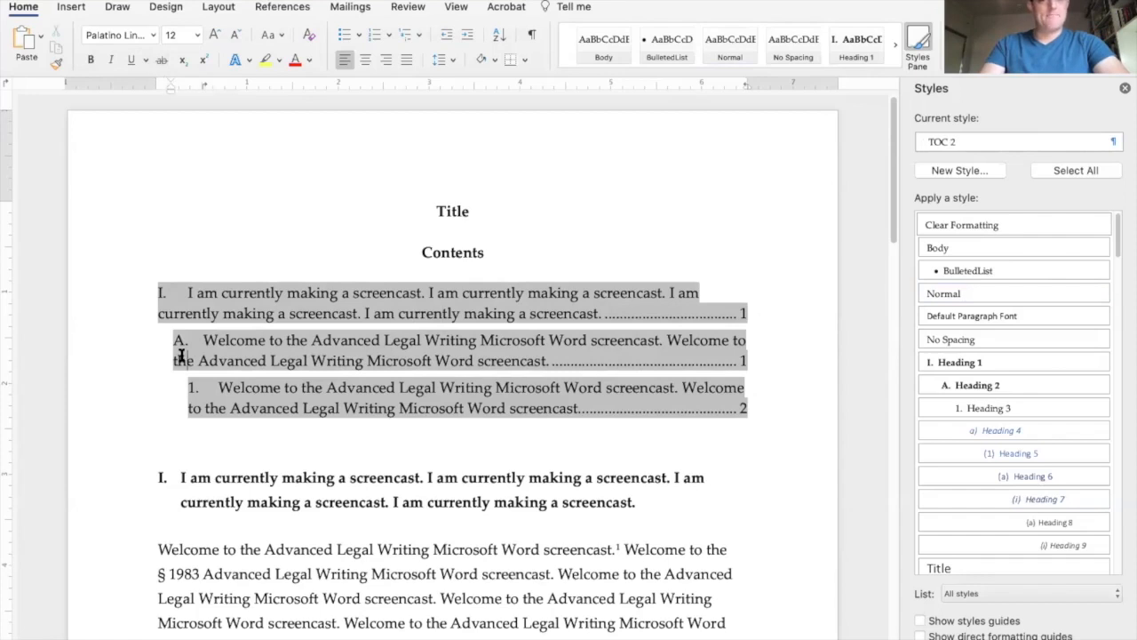
scroll(180, 356, "down", 5)
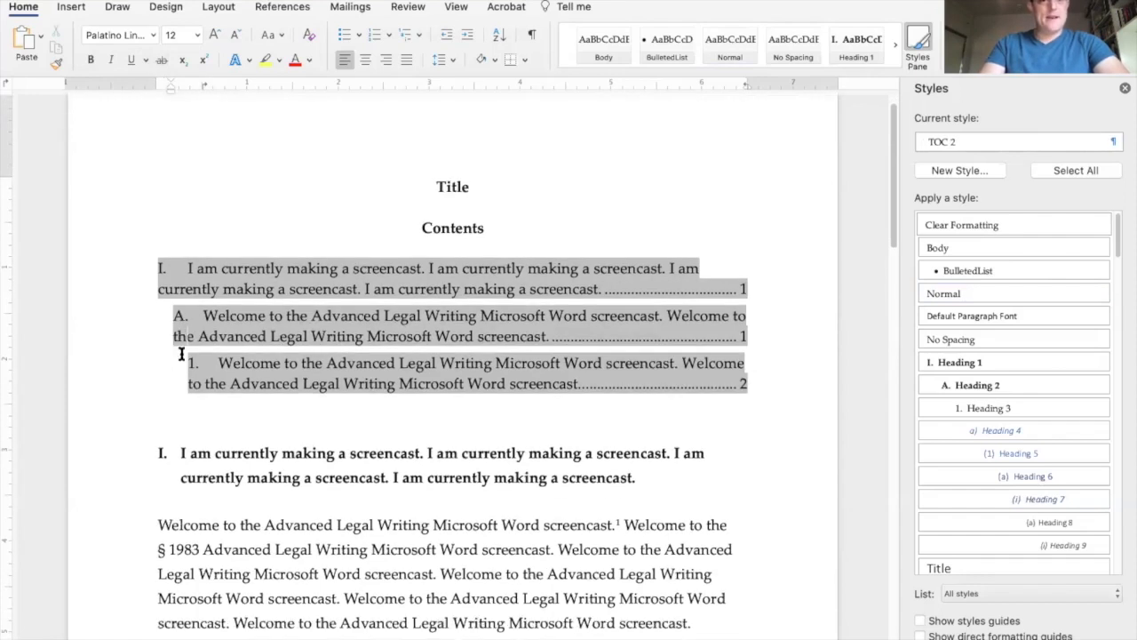
scroll(203, 285, "up", 4)
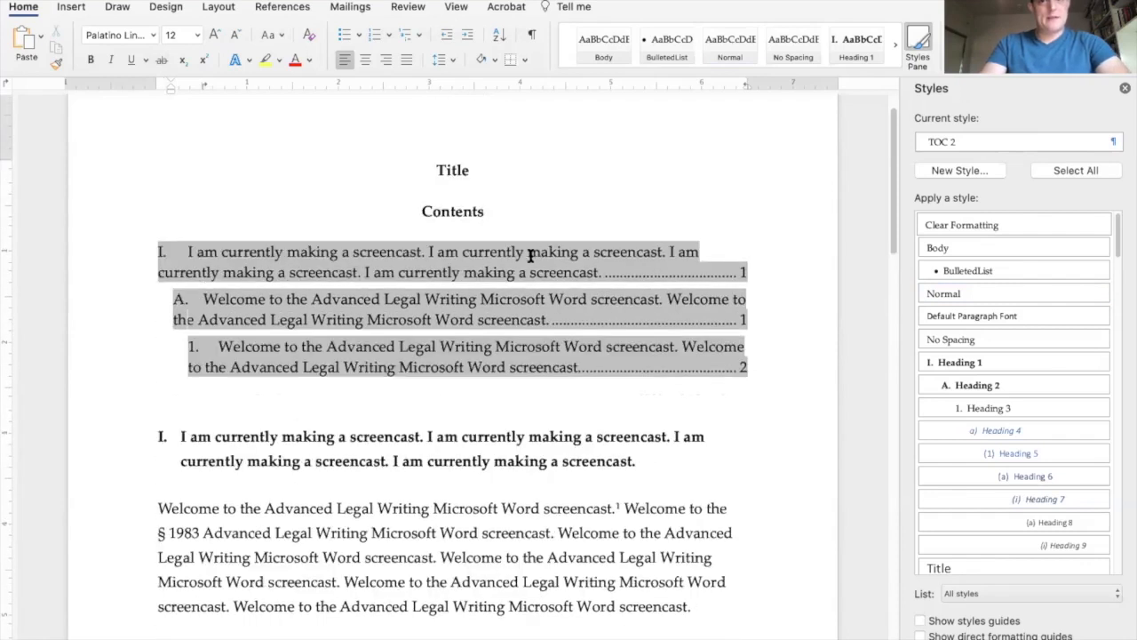
Step: Move the tab stop of the first-level contents entry to about 0.25 inch
left_click(530, 269)
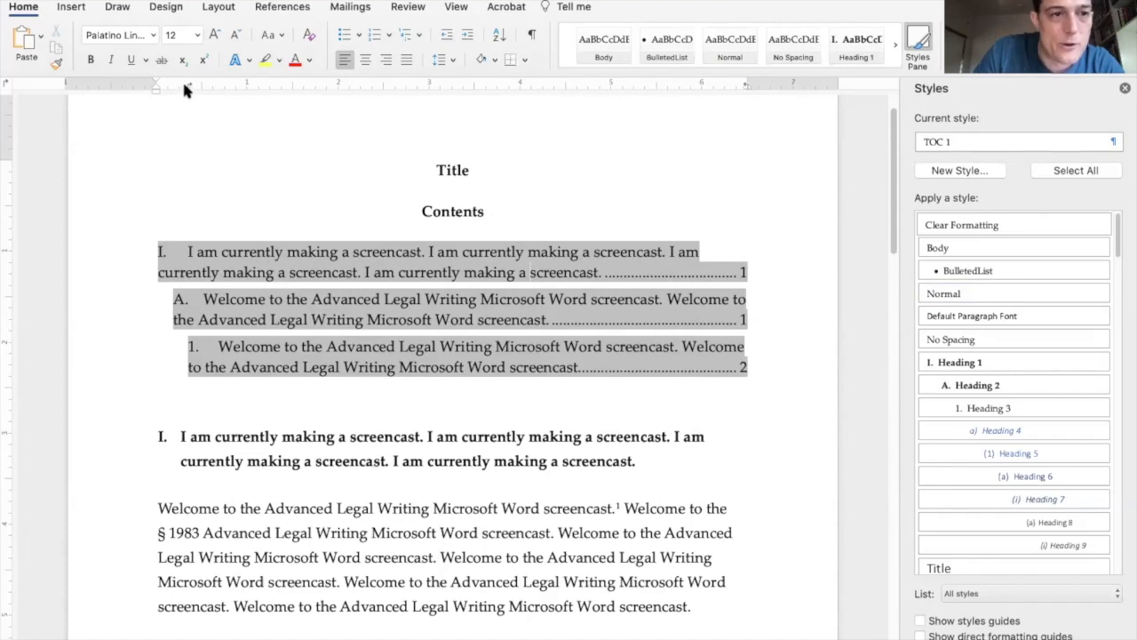
left_click_drag(185, 83, 187, 36)
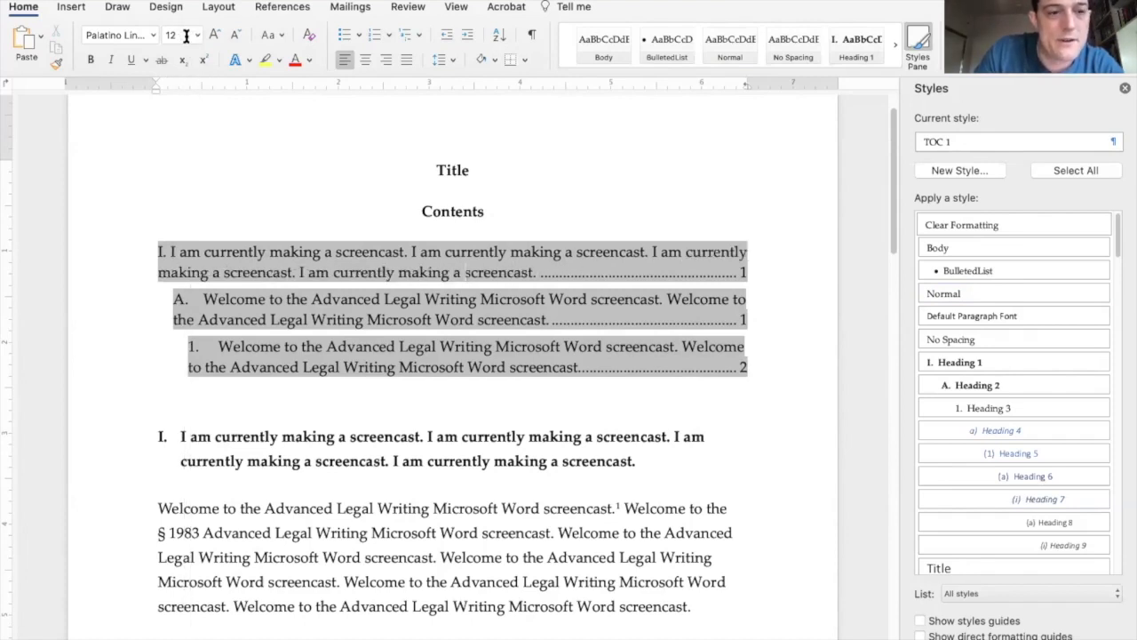
key("super+z")
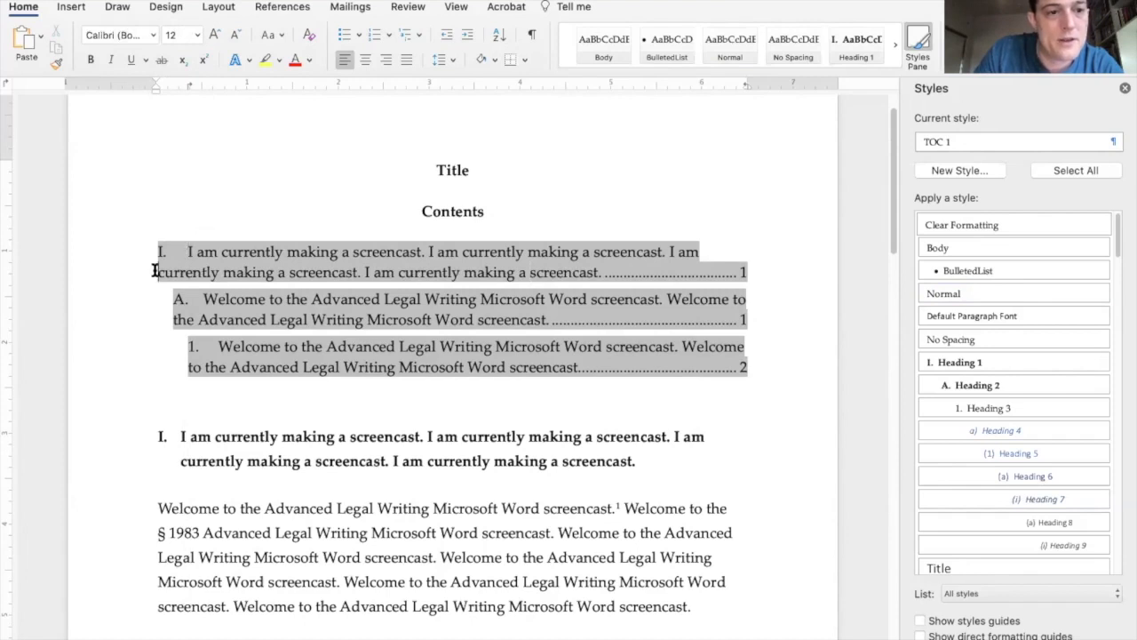
mouse_move(184, 84)
left_mouse_down()
mouse_move(199, 90)
mouse_move(177, 89)
left_mouse_up()
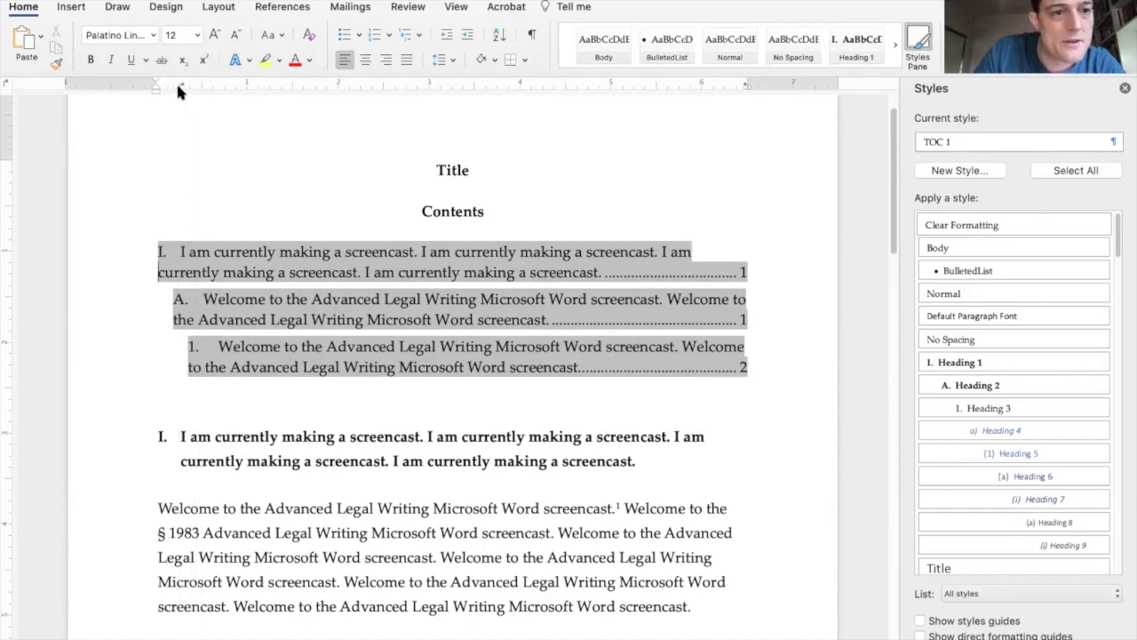
Step: Examine the number, tab character and wrapped line of the first contents entry, comparing it with the lower-level entries
left_click(207, 299)
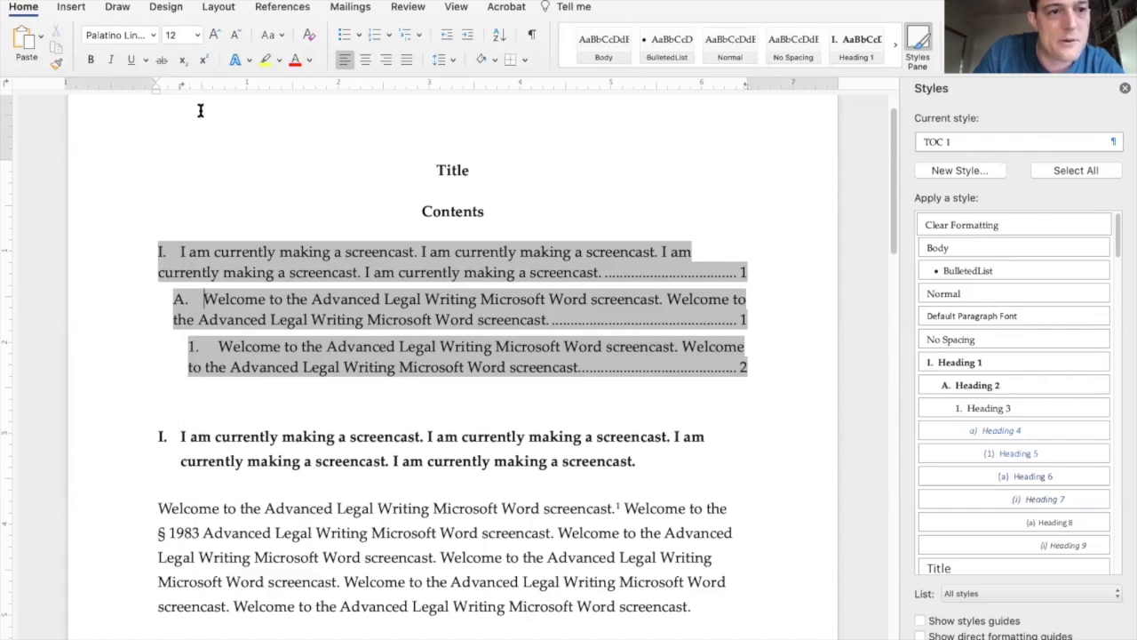
left_click(219, 345)
left_click(188, 253)
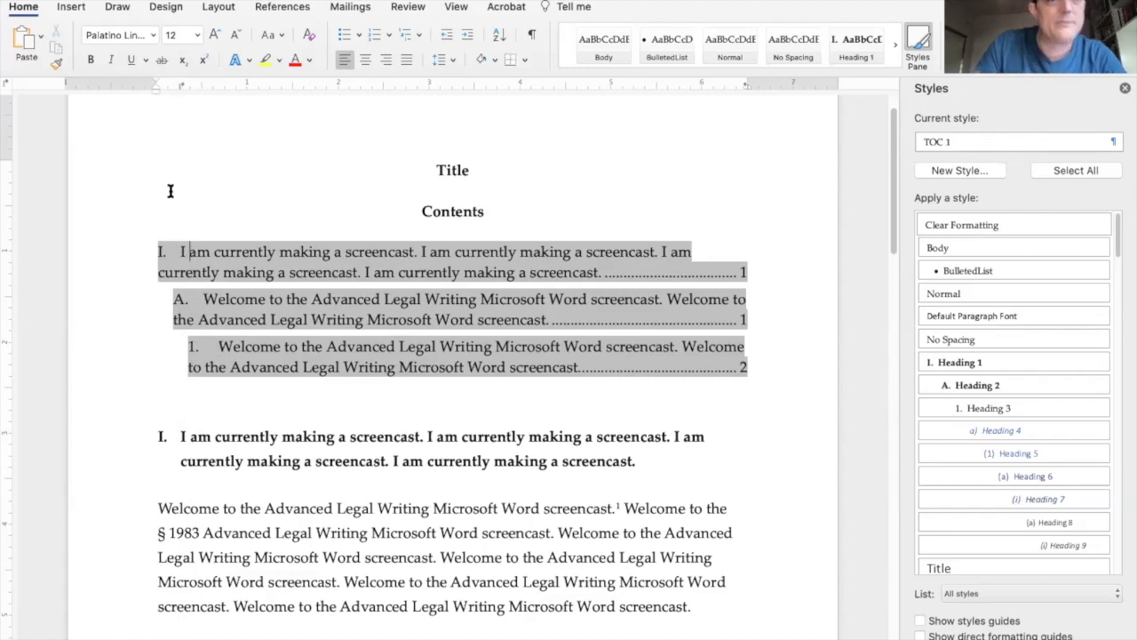
key("Left")
key("Left")
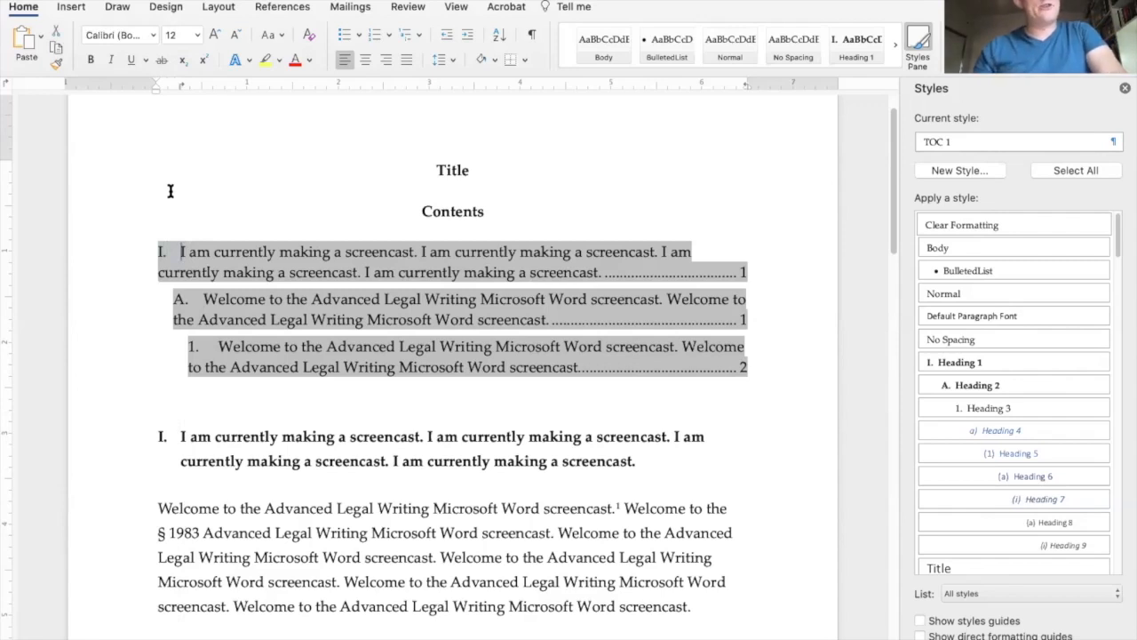
key("Left")
key("Left")
key("Right")
key("Right")
key("shift+Right")
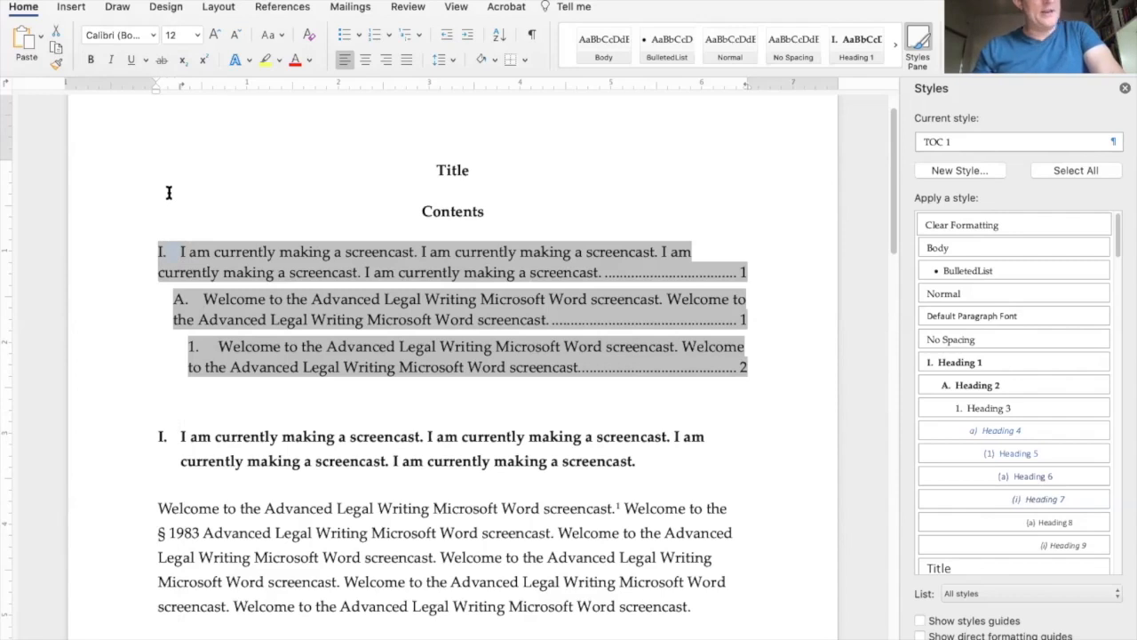
left_click(184, 266)
left_click(176, 254)
left_click(161, 272)
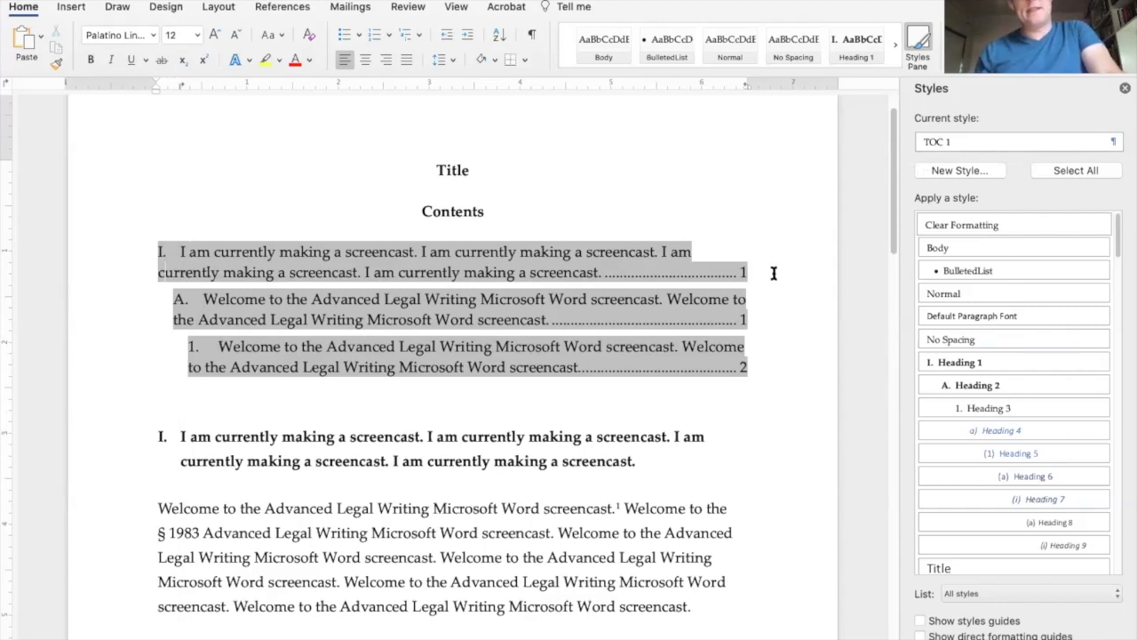
Step: Give the first-level contents entry a hanging indent of 0.25 inch so its second line aligns with the text
left_click_drag(747, 274, 350, 254)
left_click(352, 253)
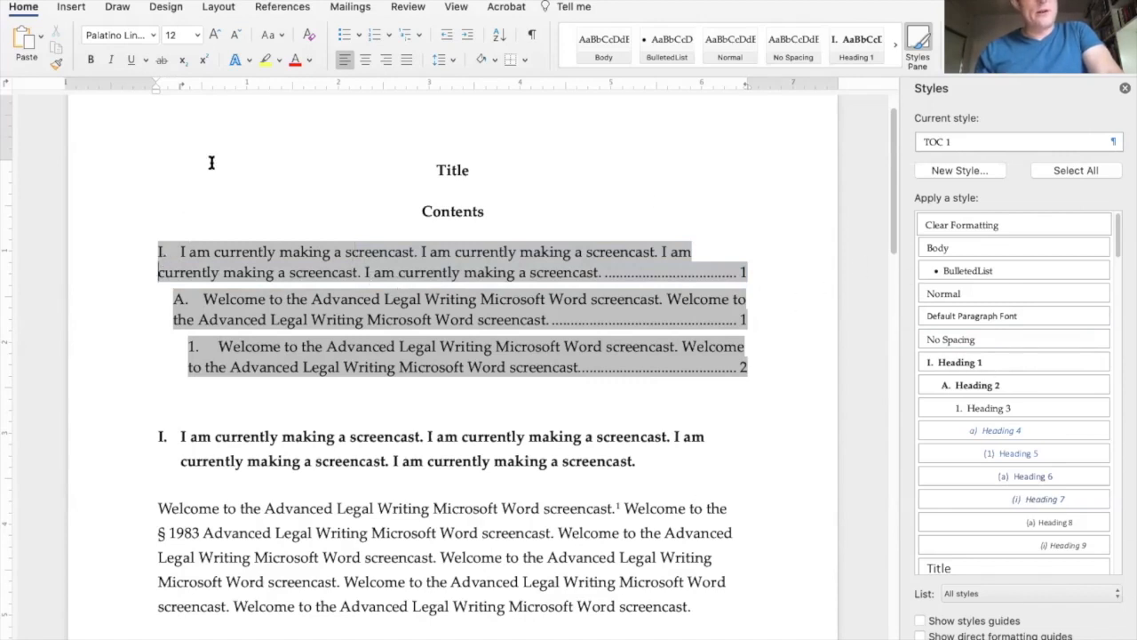
left_click_drag(154, 83, 175, 86)
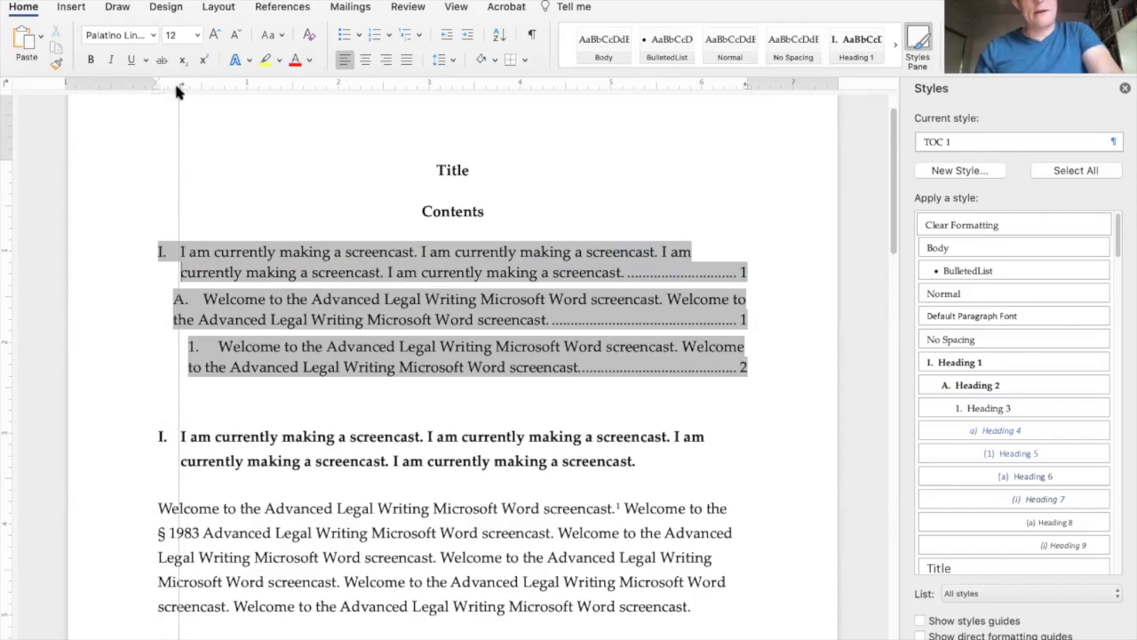
left_click_drag(176, 86, 176, 86)
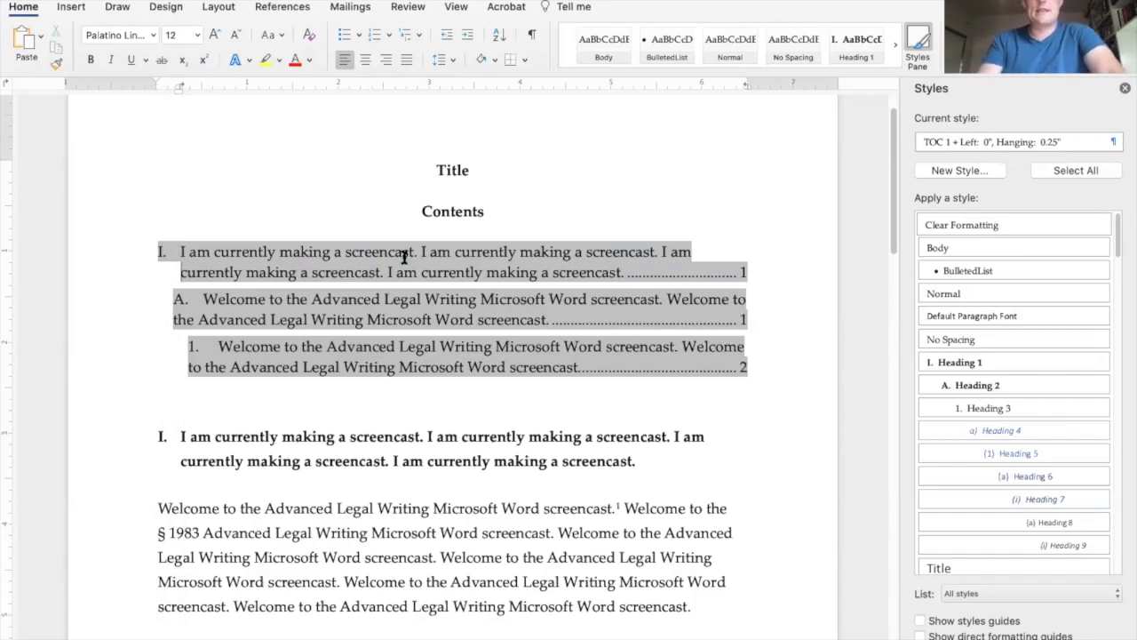
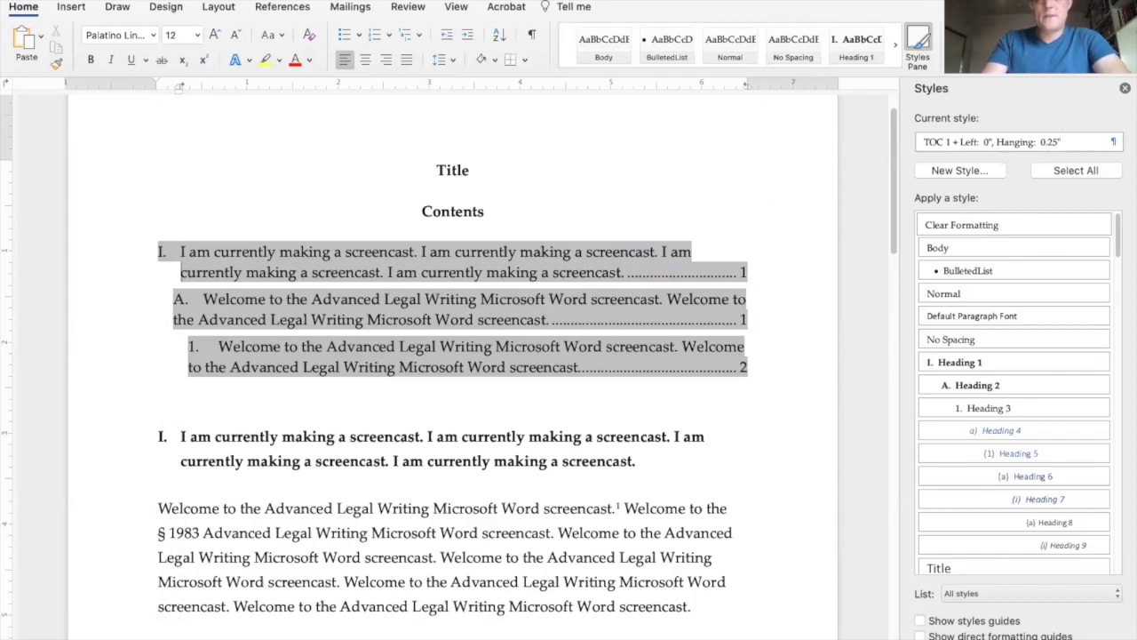
Step: Update the TOC 1 style to match the formatting of the first-level contents entry
left_click(1115, 143)
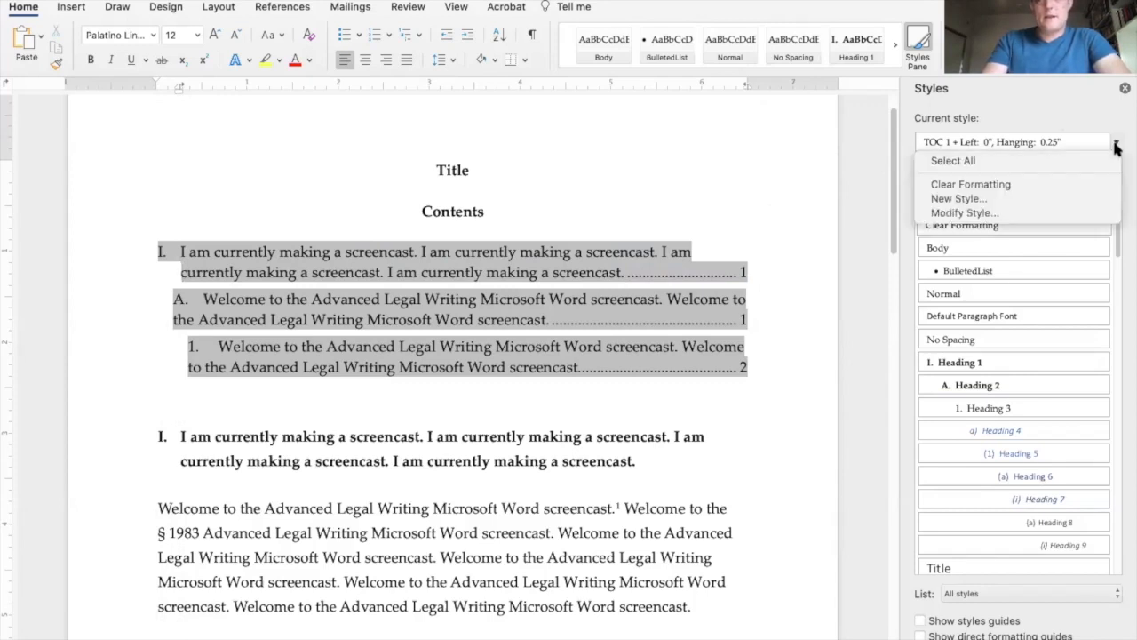
left_click(1116, 145)
left_click_drag(1120, 234, 1119, 300)
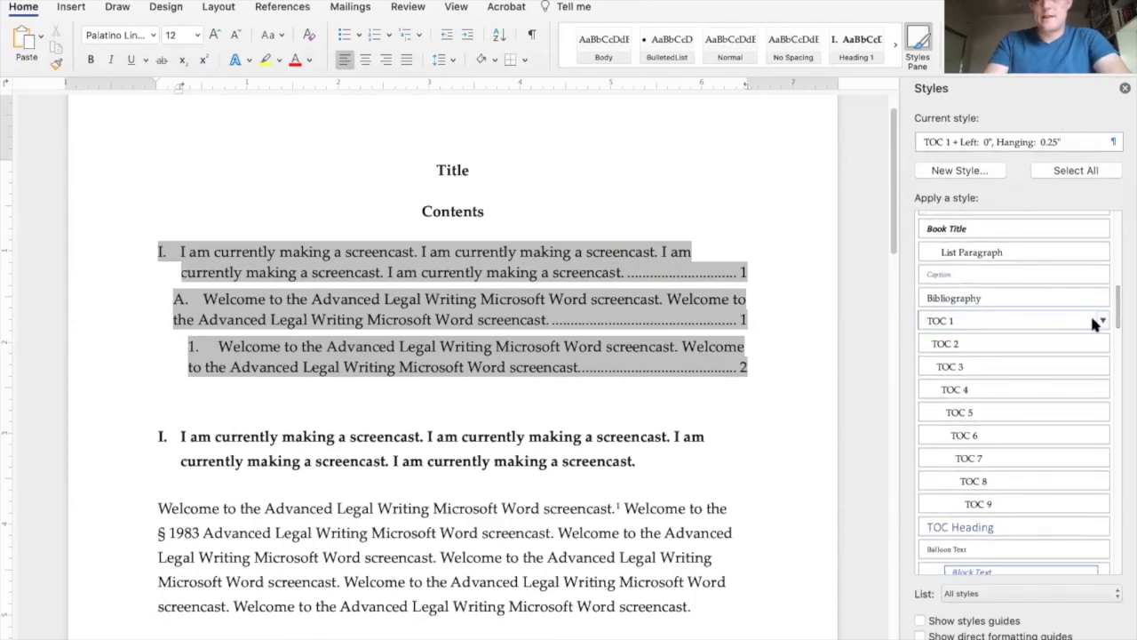
left_click(1102, 321)
left_click(1071, 396)
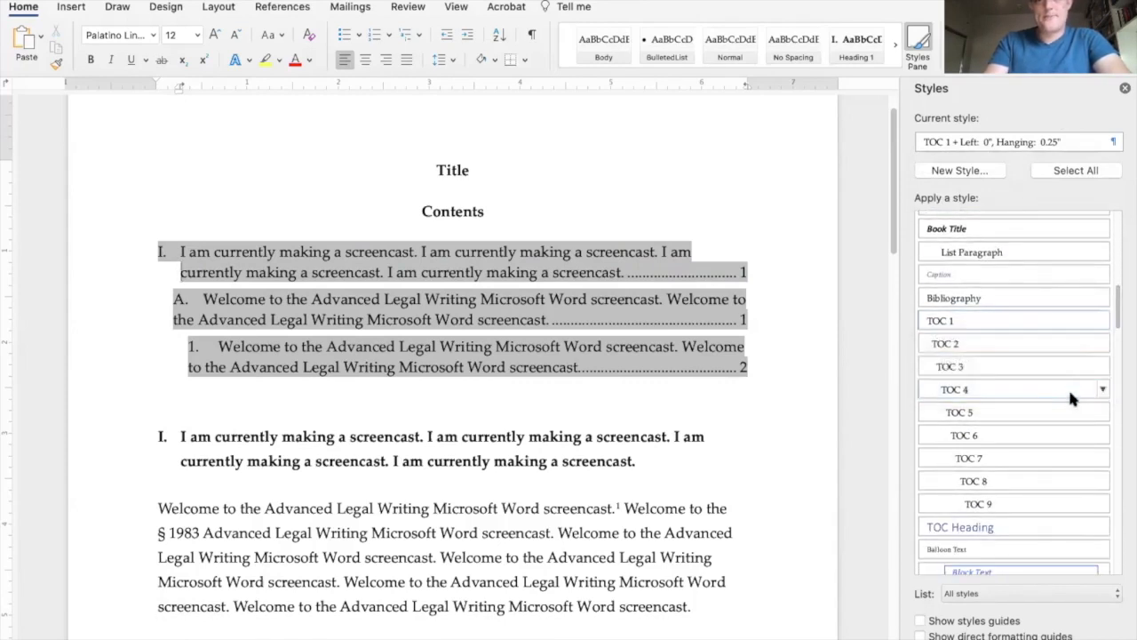
Step: Give the second-level contents entry a 0.25 inch left indent and 0.25 inch hanging indent, and update TOC 2 to match
left_click(192, 303)
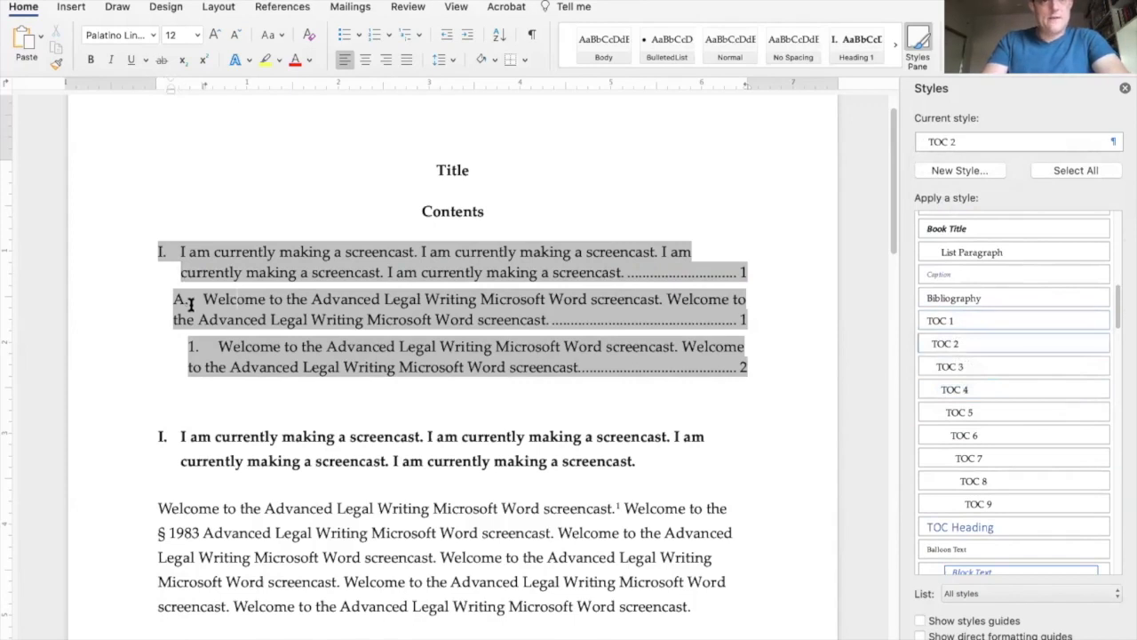
left_click_drag(172, 90, 177, 90)
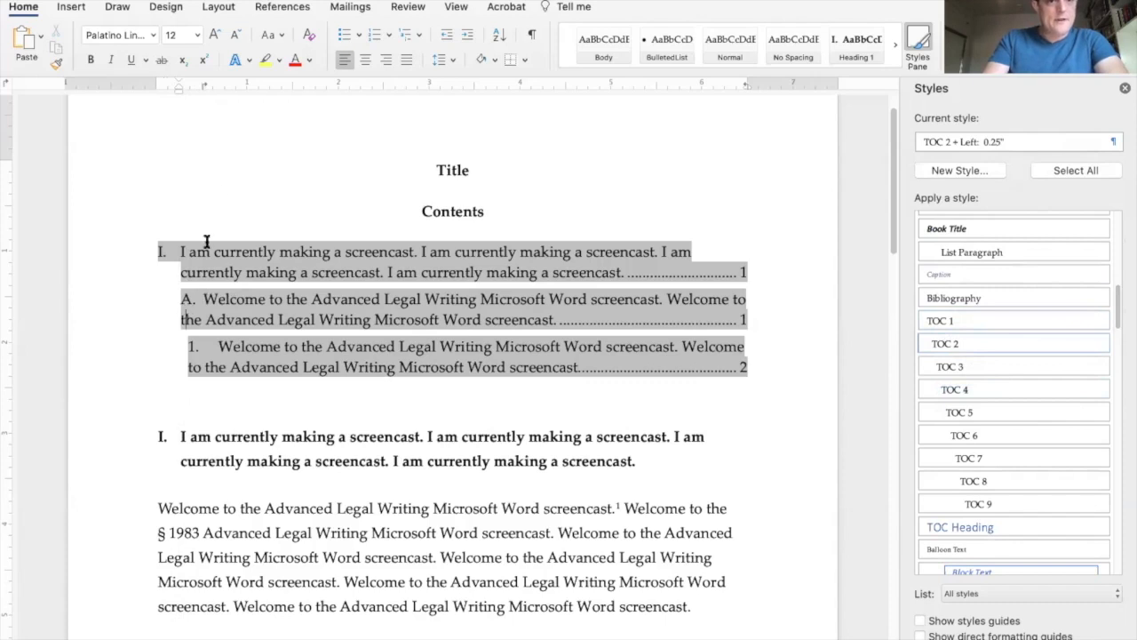
left_click_drag(177, 84, 201, 86)
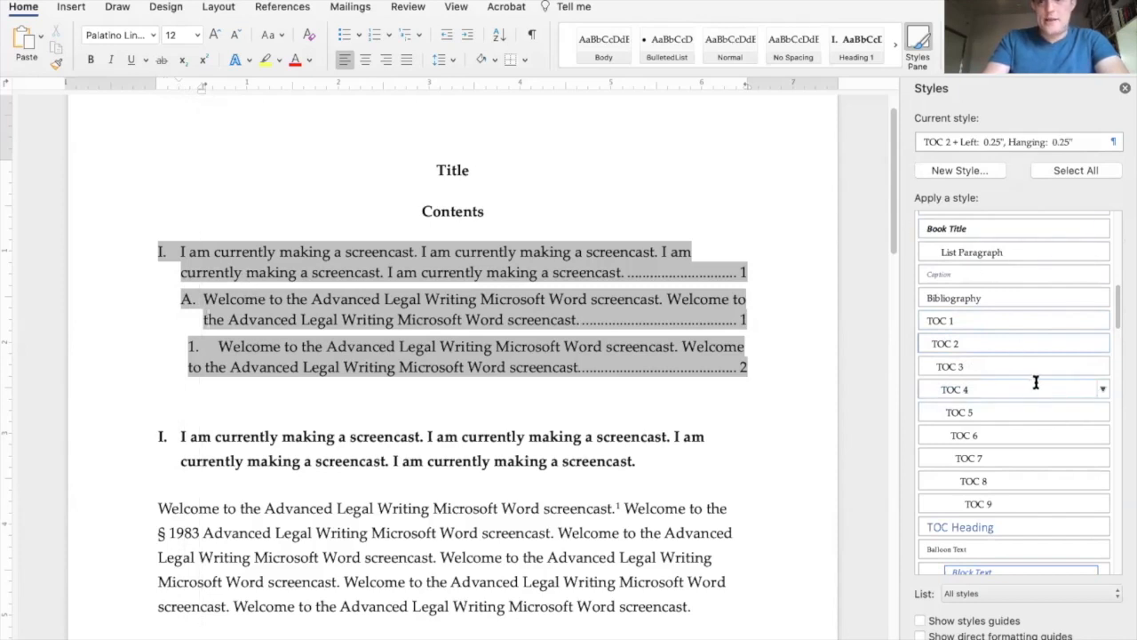
left_click(1103, 343)
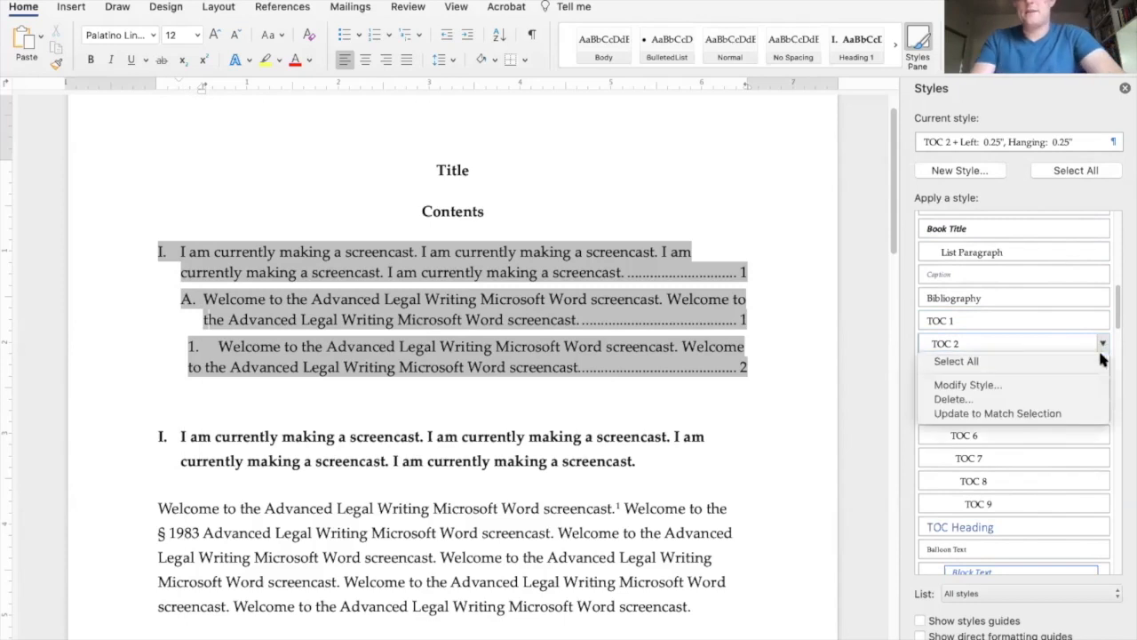
left_click(1066, 415)
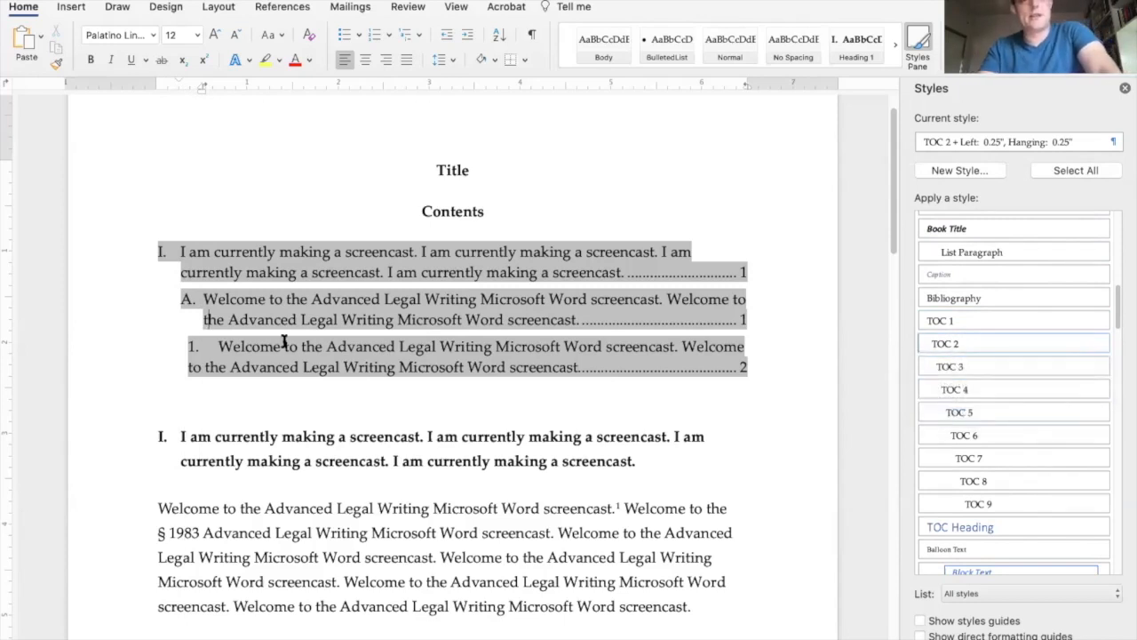
Step: Give the third-level contents entry a 0.5 inch left indent, a tab stop at about 0.75 inch and a 0.25 inch hanging indent
left_click(180, 346)
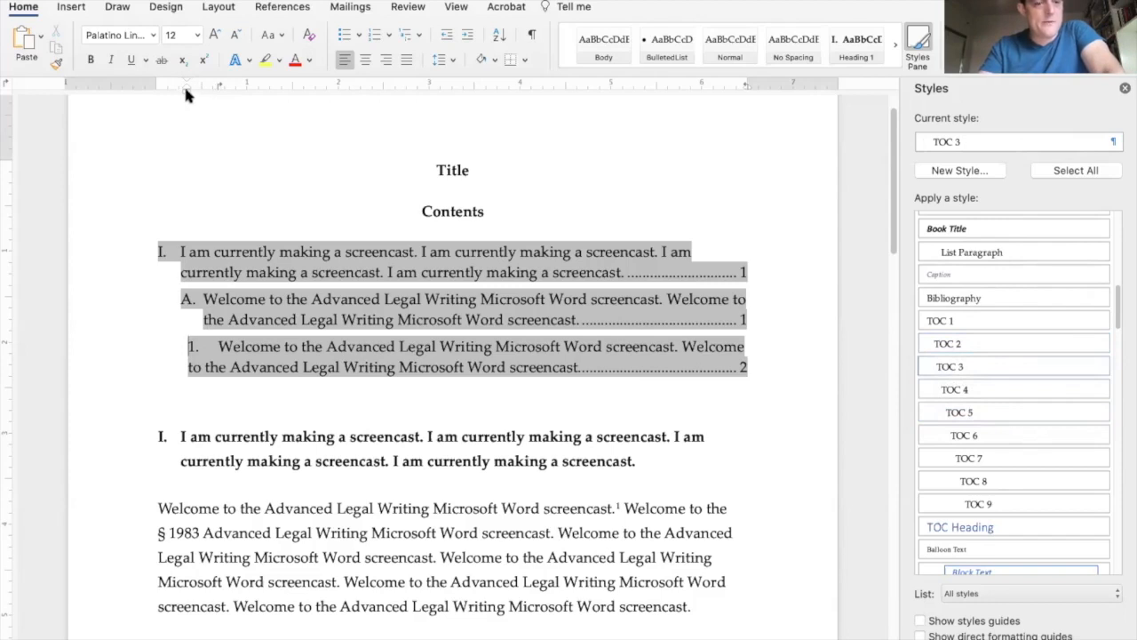
mouse_move(185, 90)
left_mouse_down()
mouse_move(213, 95)
mouse_move(202, 95)
left_mouse_up()
left_click(203, 96)
left_click(267, 356)
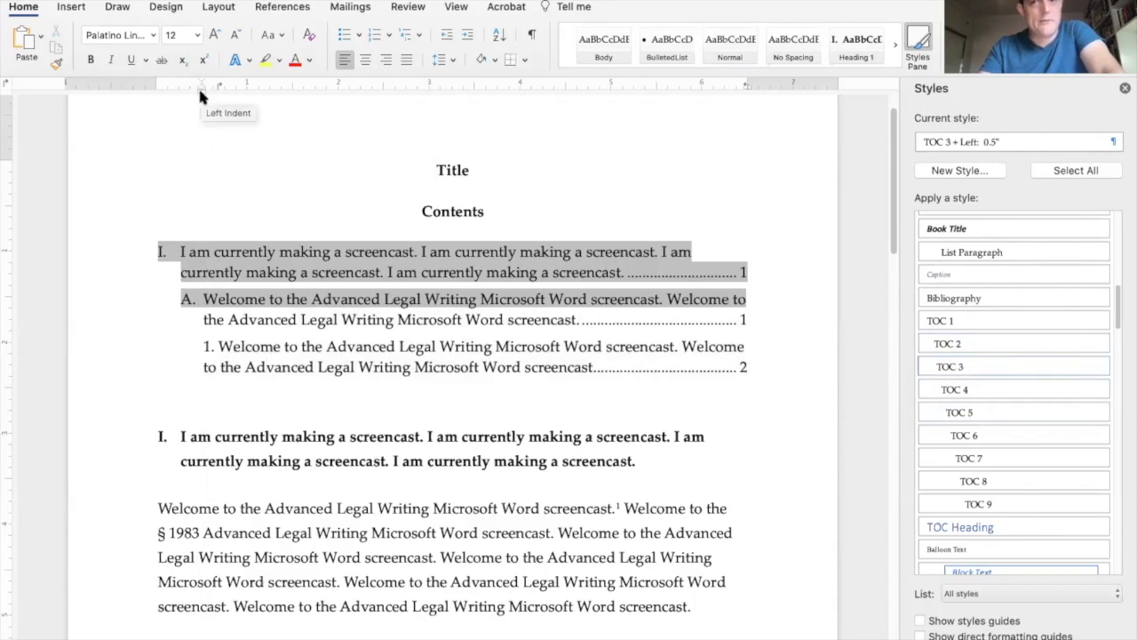
mouse_move(200, 92)
left_mouse_down()
mouse_move(175, 92)
mouse_move(224, 92)
mouse_move(197, 93)
left_mouse_up()
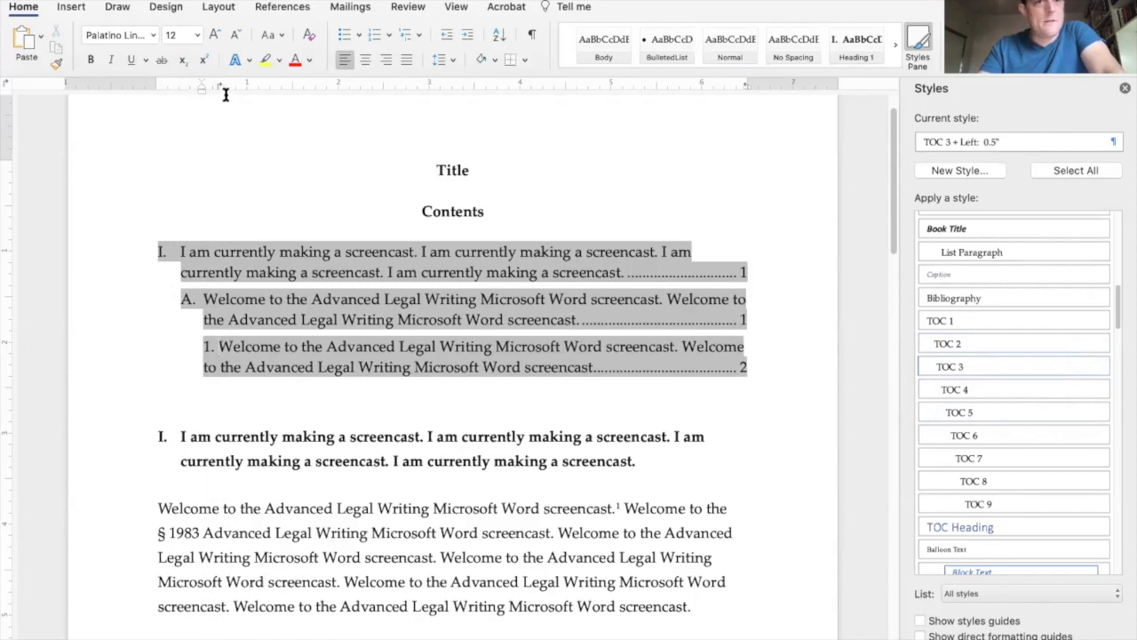
left_click_drag(218, 83, 223, 87)
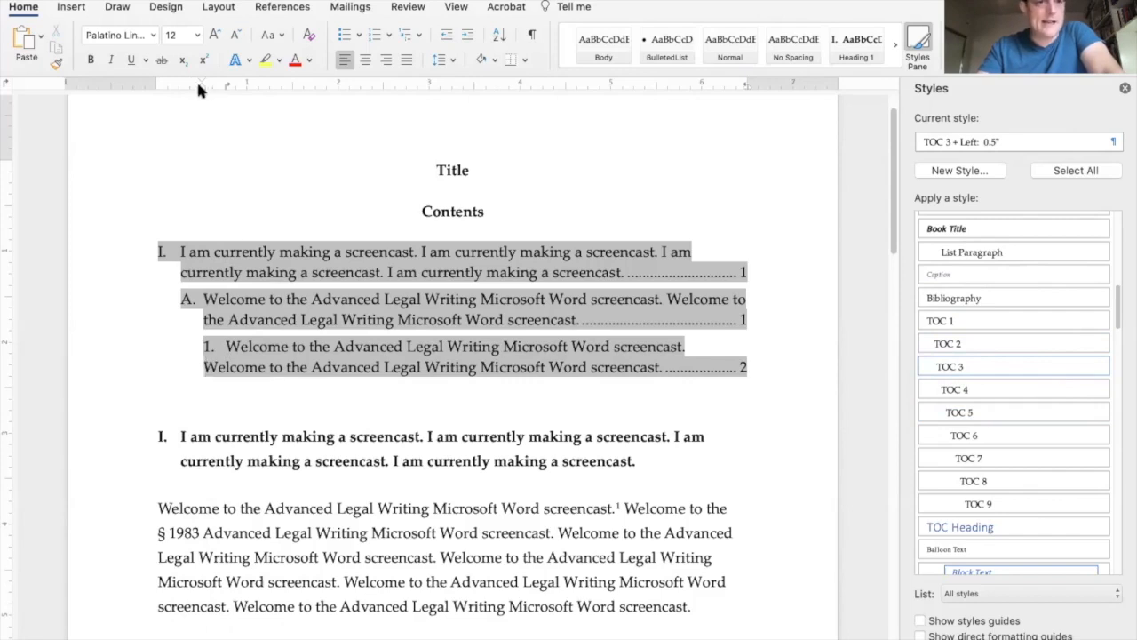
left_click_drag(201, 86, 224, 91)
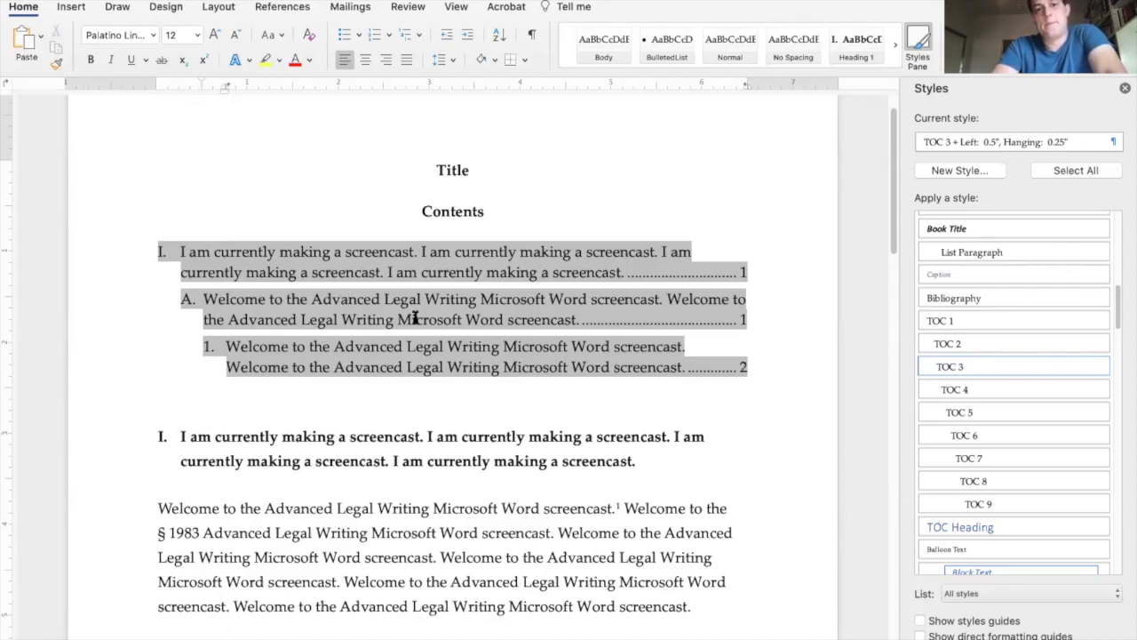
Step: Examine how the contents entries are indented and how far their lines run towards the page numbers, compared with the body headings
left_click(656, 295)
scroll(390, 275, "down", 2)
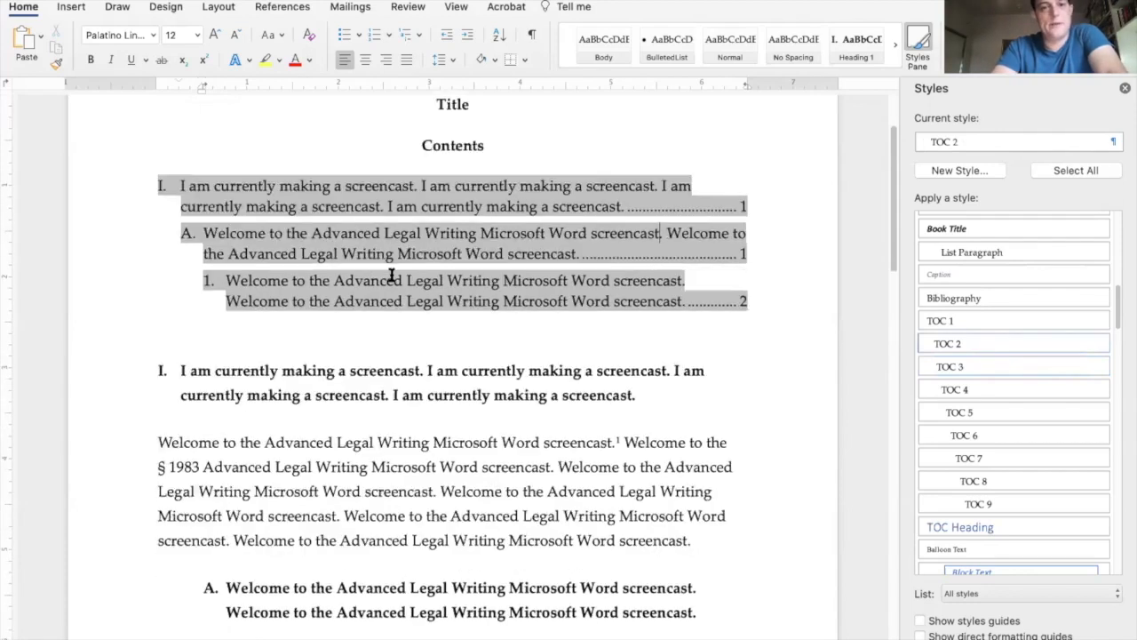
scroll(394, 267, "up", 2)
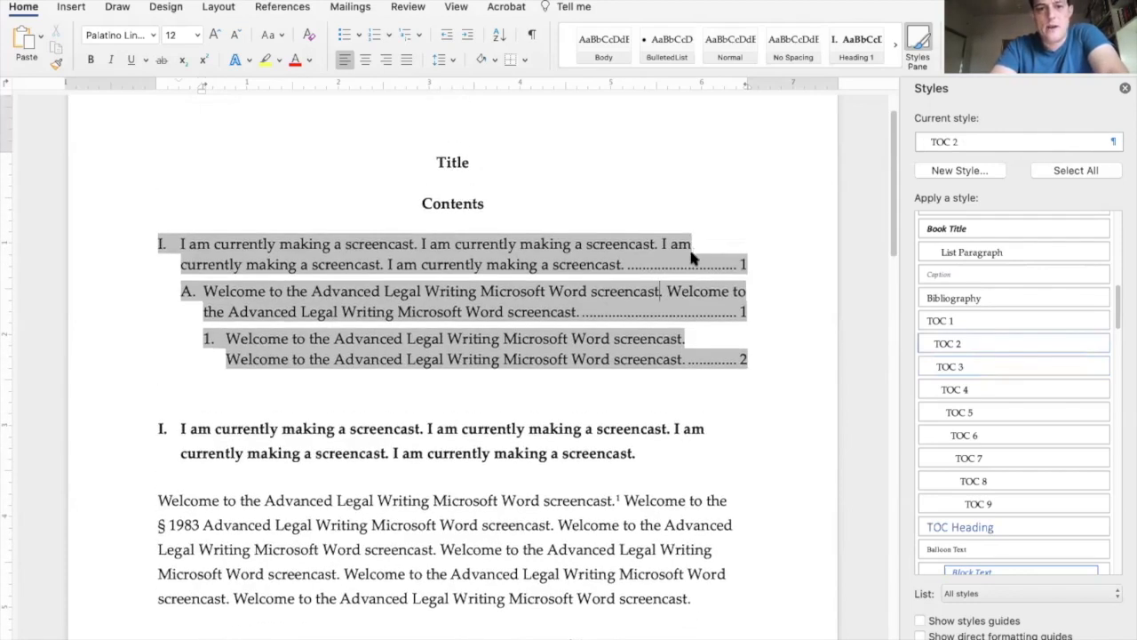
scroll(690, 257, "down", 6)
left_click(663, 296)
scroll(643, 279, "up", 4)
scroll(642, 283, "up", 3)
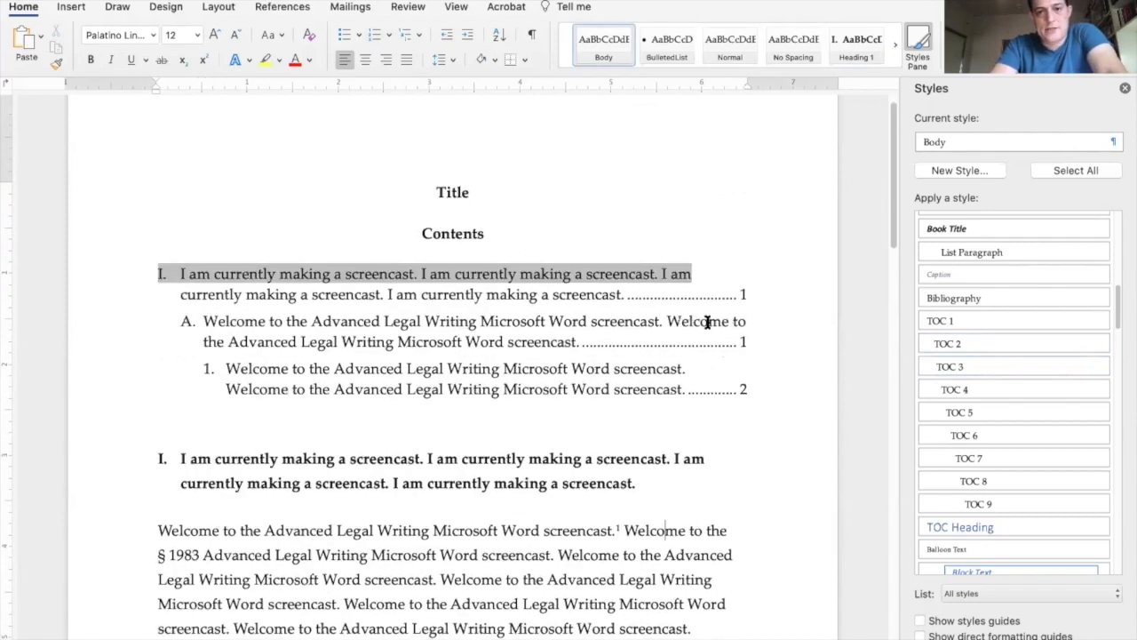
right_click(695, 324)
left_click(694, 324)
Step: Update the TOC 3 style to match the formatting of the third-level contents entry
left_click(663, 365)
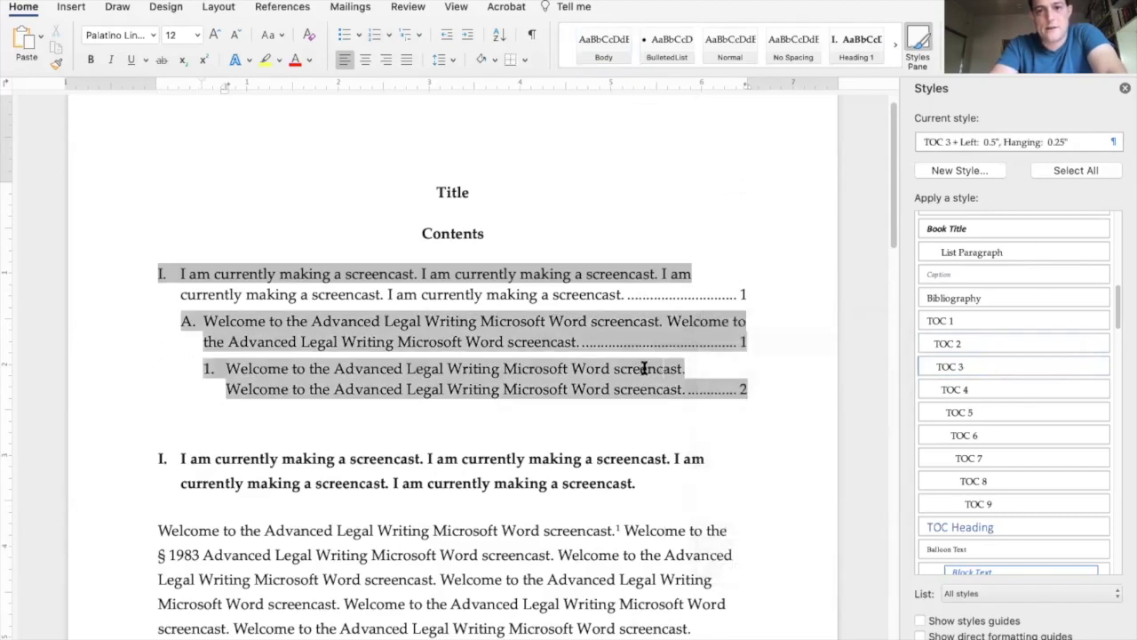
left_click(1103, 367)
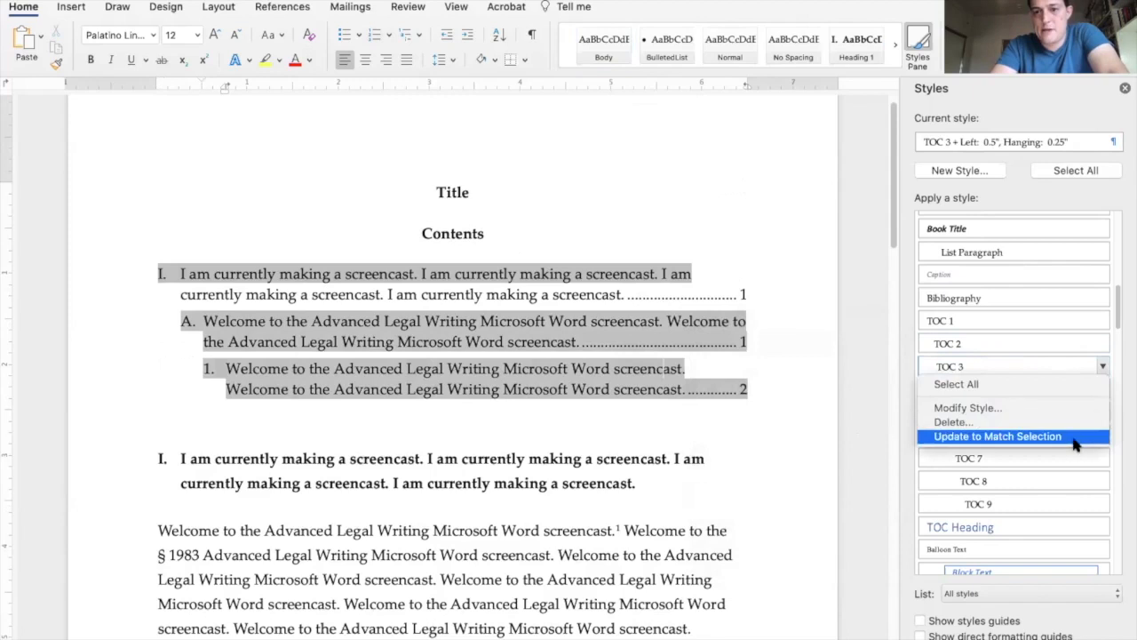
left_click(1075, 436)
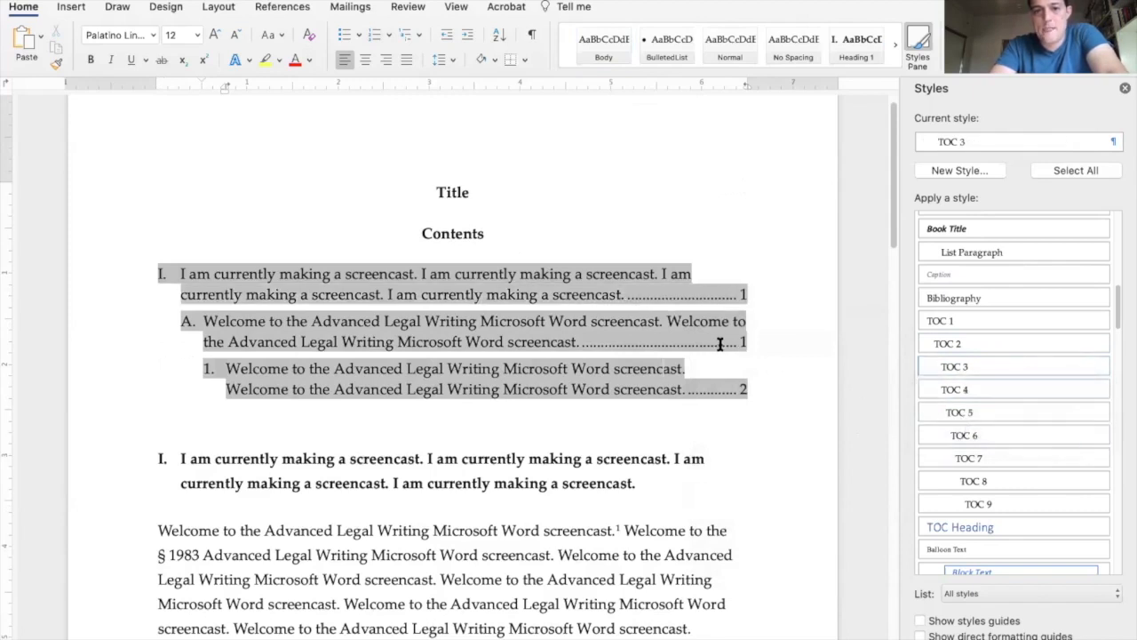
Step: Set the TOC 1 style to be added to the template and open its paragraph settings
left_click(666, 273)
left_click(1087, 140)
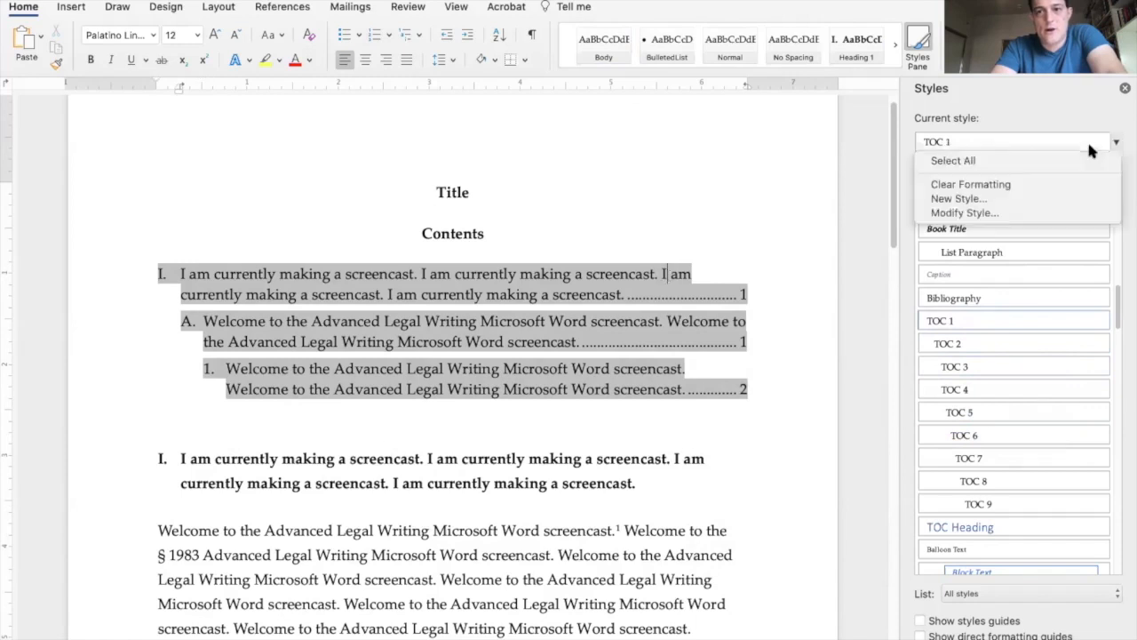
left_click(1044, 211)
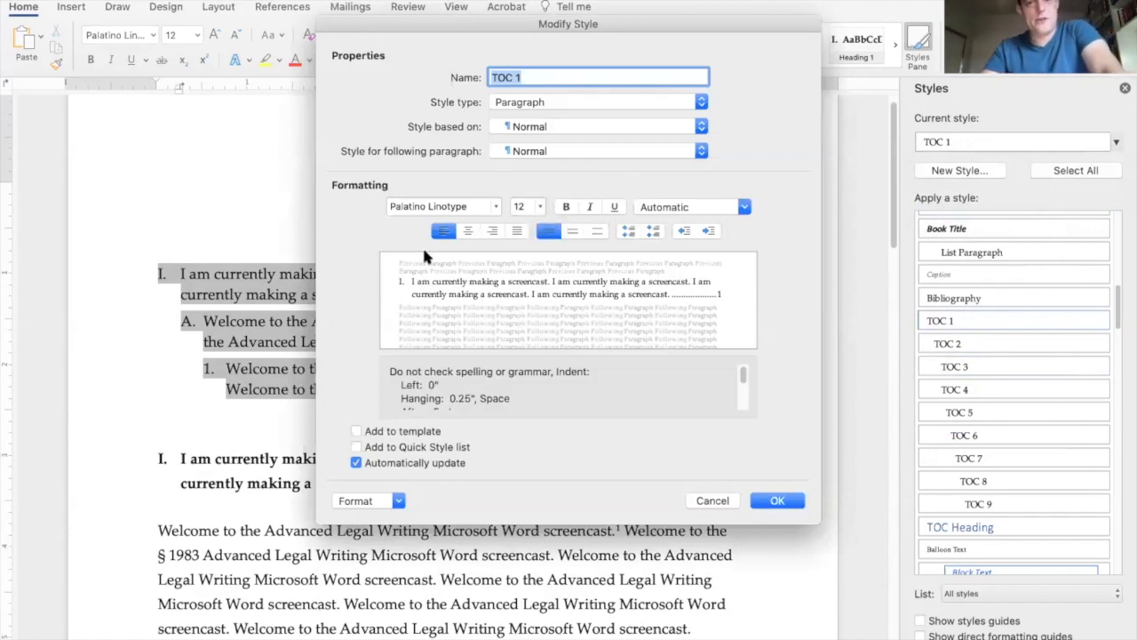
left_click(380, 500)
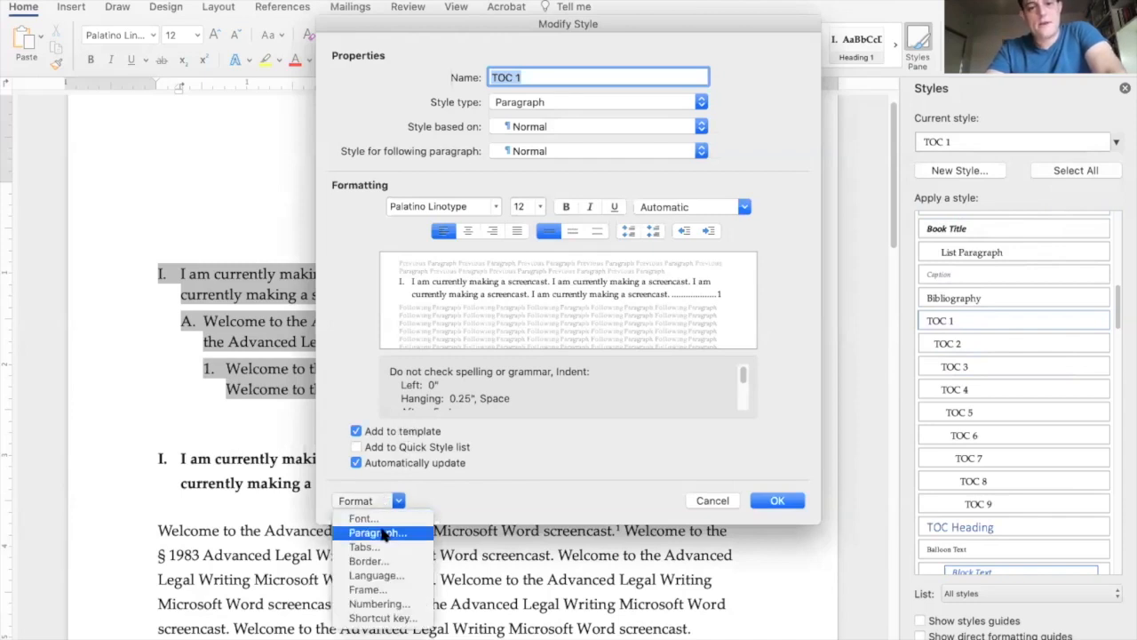
left_click(382, 533)
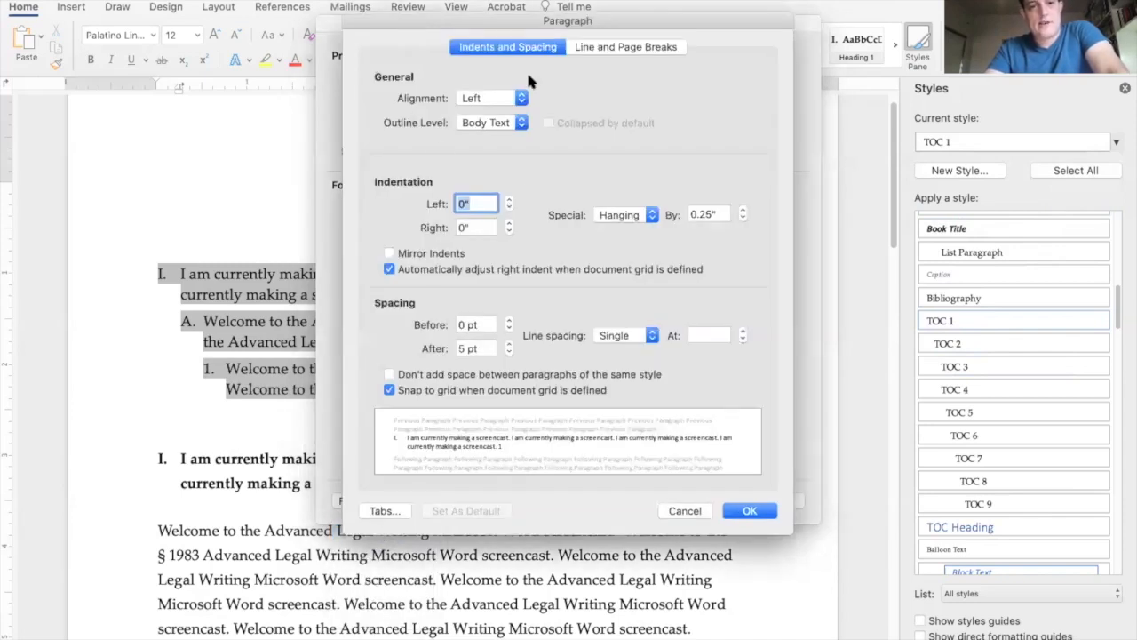
left_click(465, 203)
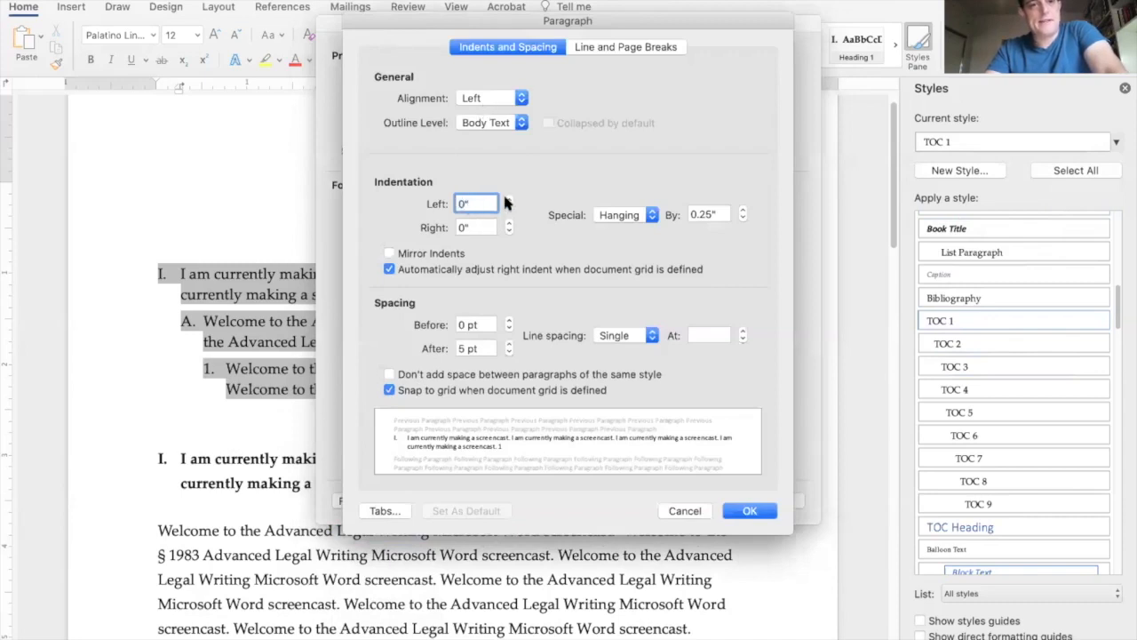
type(".5")
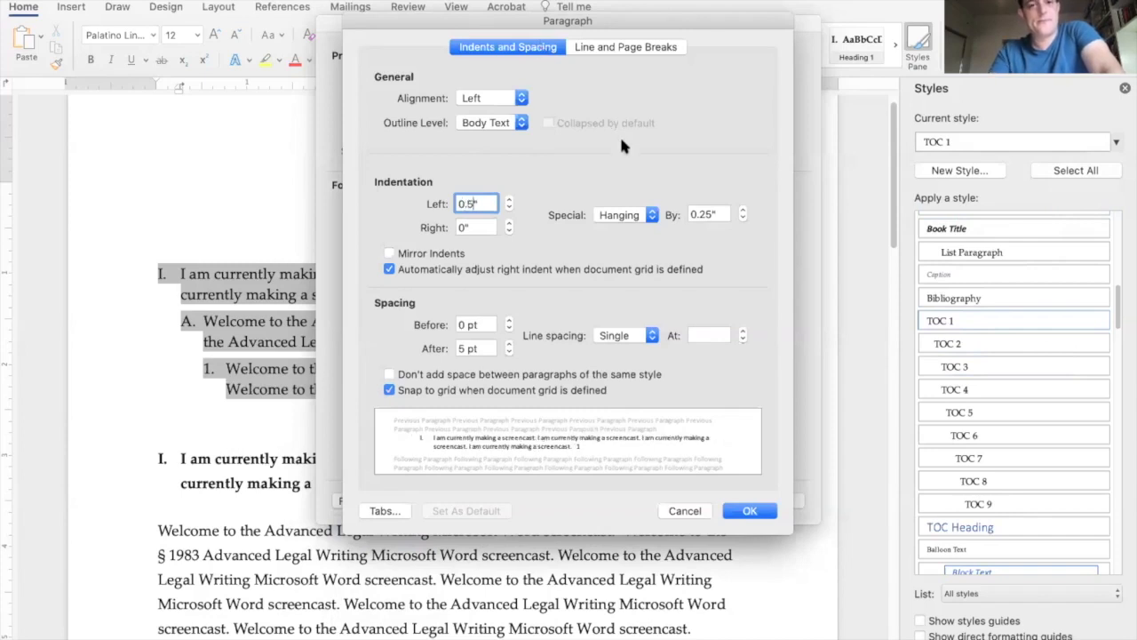
key("BackSpace")
key("BackSpace")
Step: Set the right indent of the TOC 1 style to 0.5 inch and save the style
key("Tab")
type("0.5")
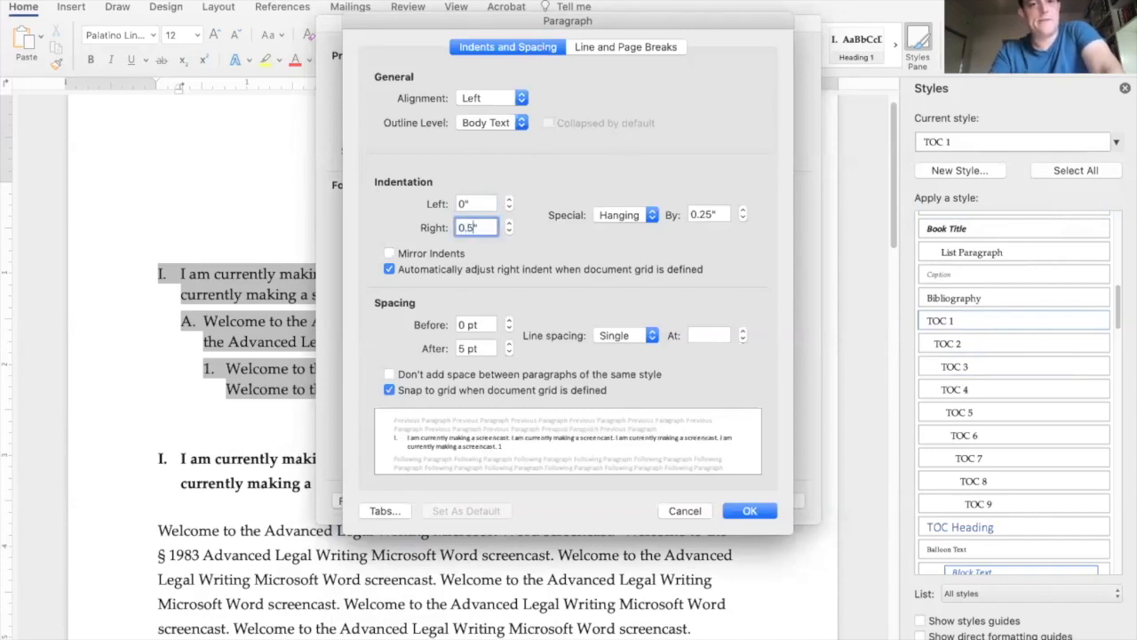
left_click(750, 511)
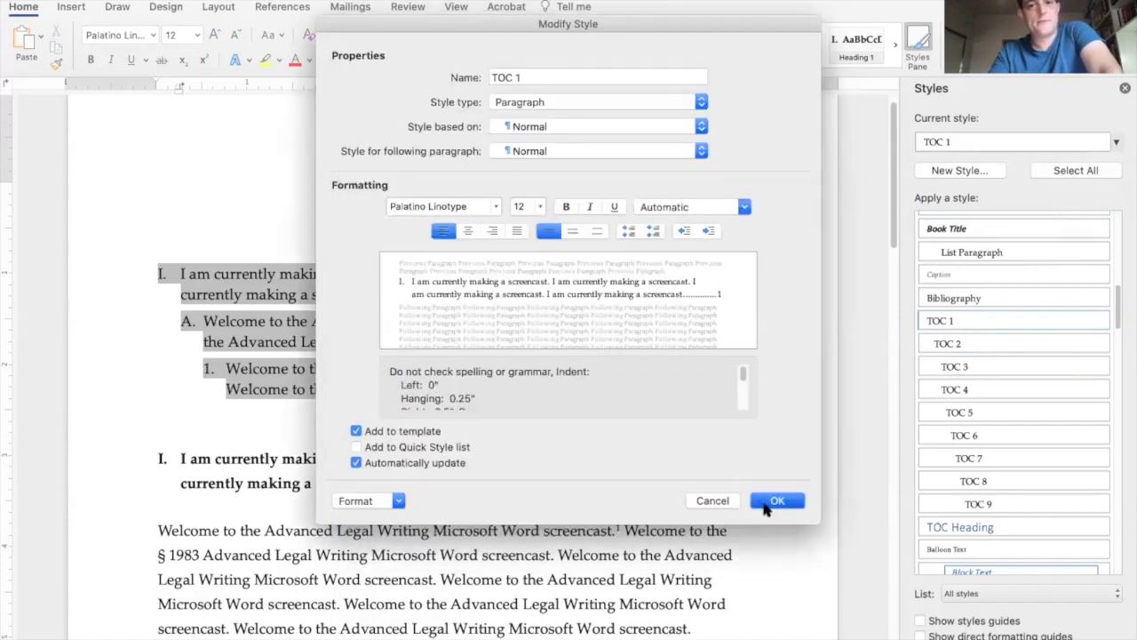
left_click(766, 502)
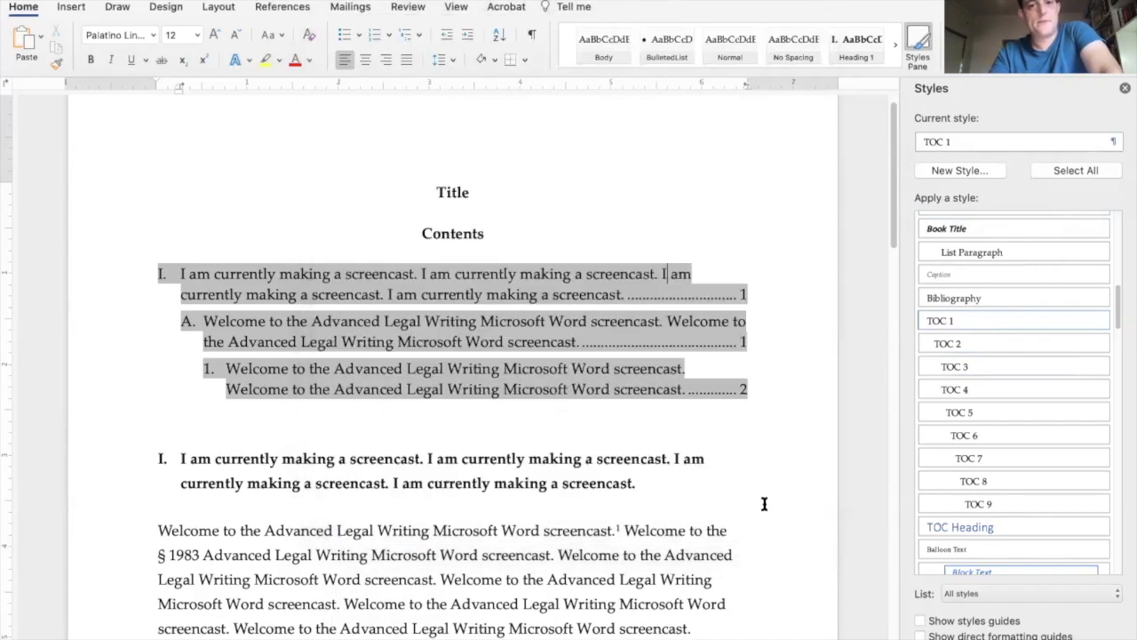
Step: Add the TOC 2 style to the template and set its right indent to 0.5 inch
left_click(656, 321)
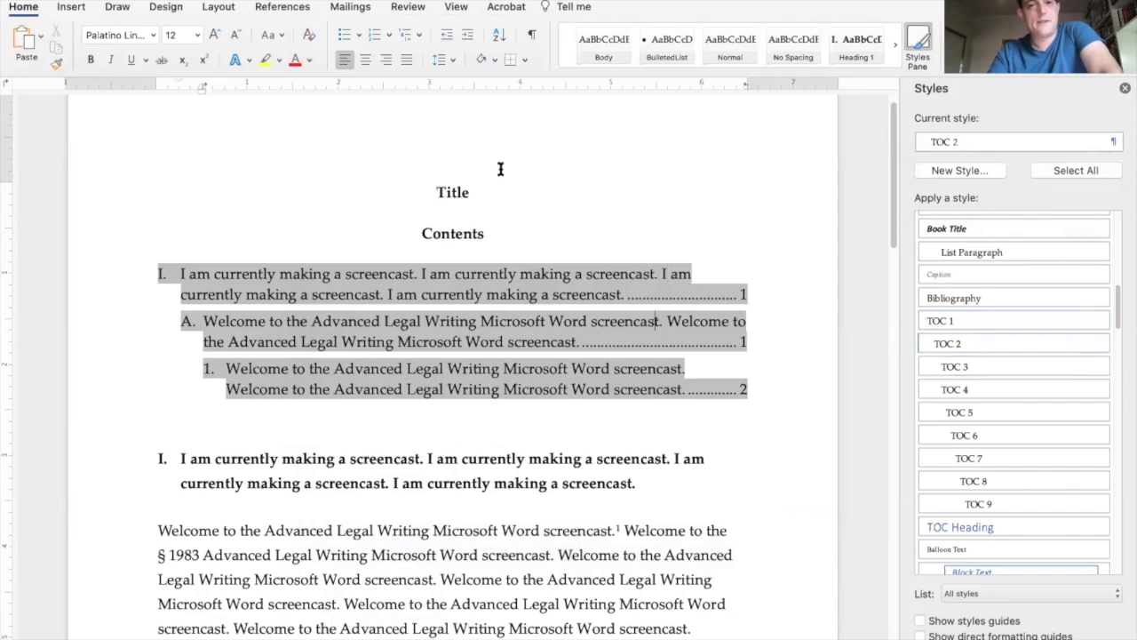
left_click(1079, 147)
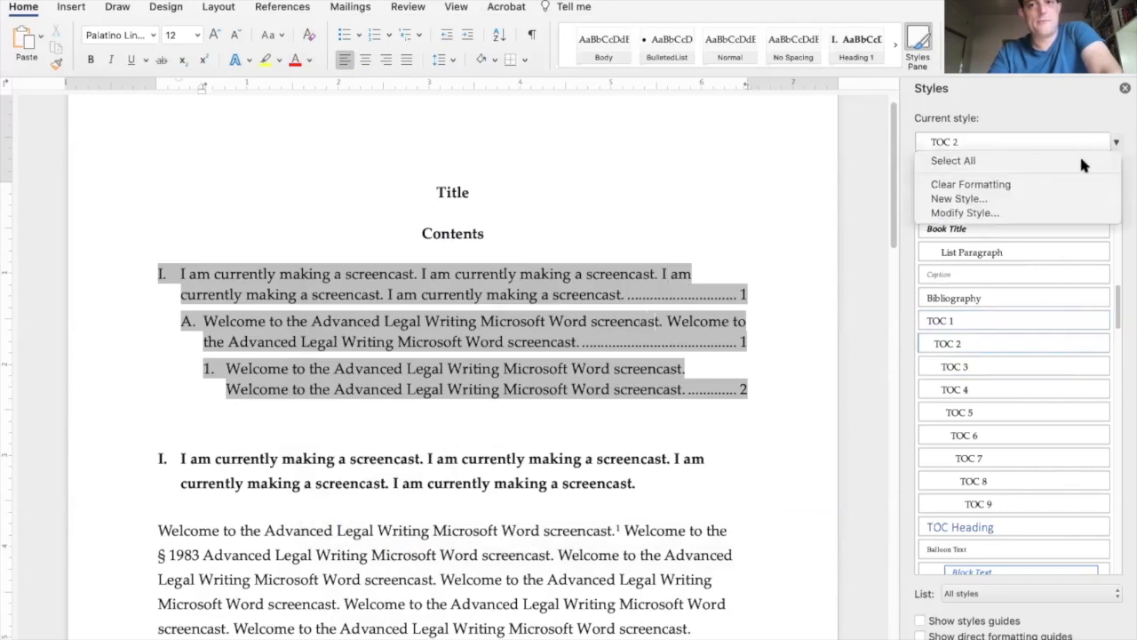
left_click(1045, 213)
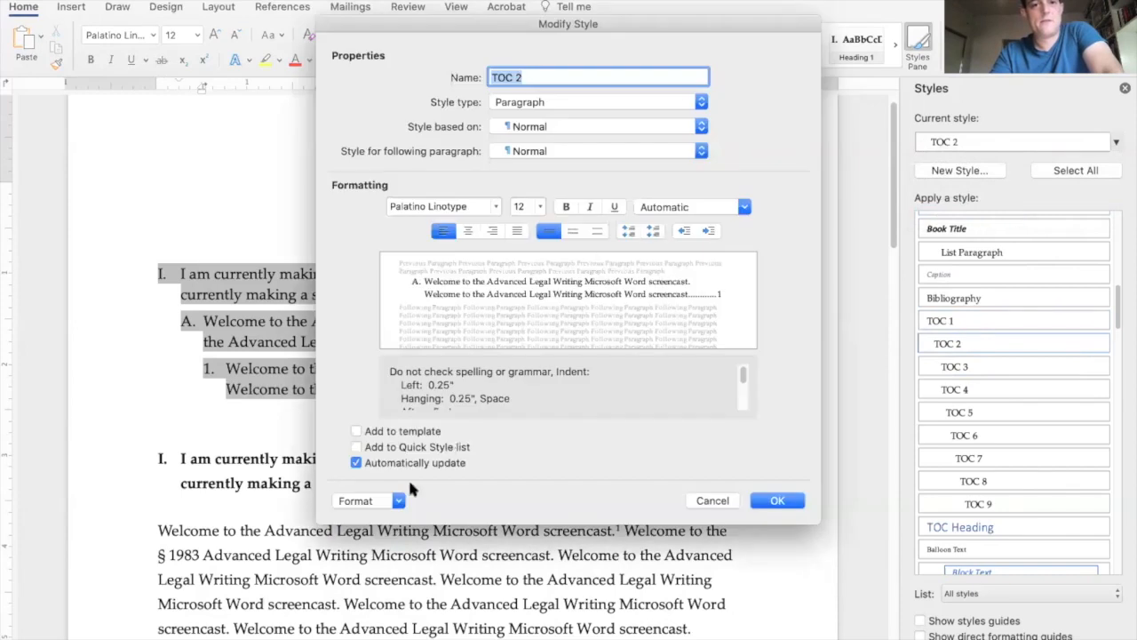
left_click(406, 432)
left_click(377, 503)
left_click(380, 534)
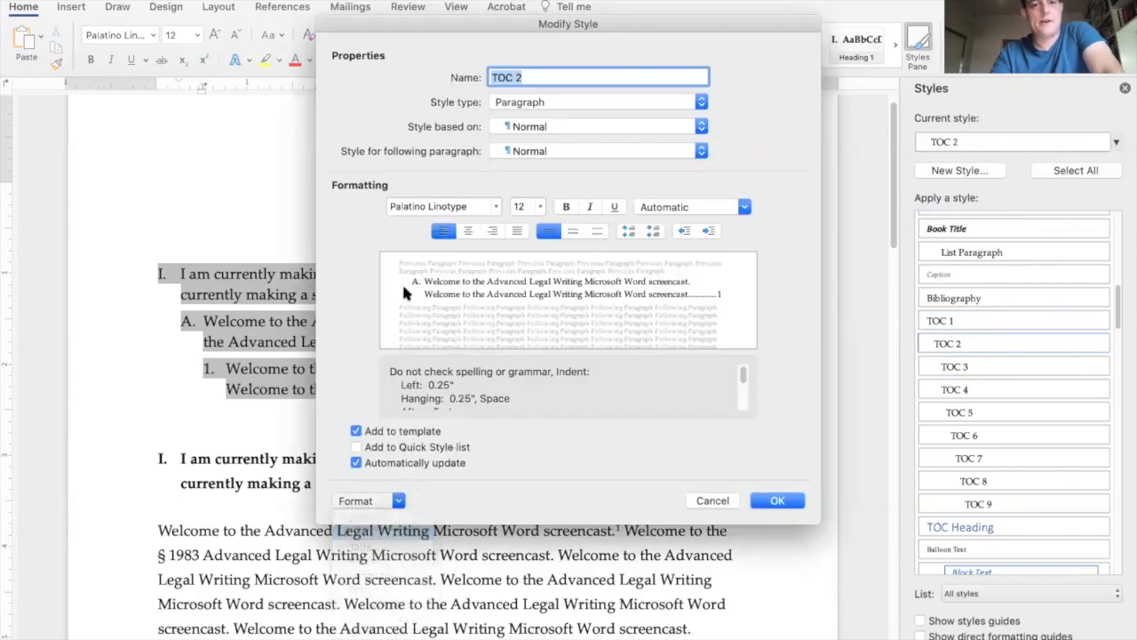
left_click(464, 227)
type(".5")
left_click(751, 511)
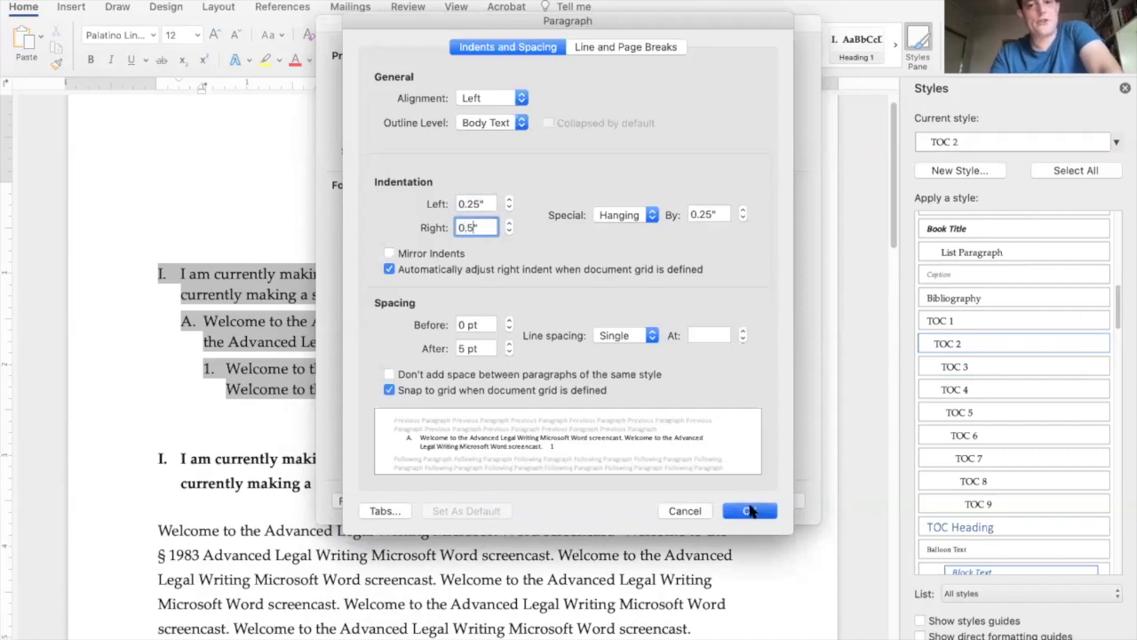
left_click(776, 499)
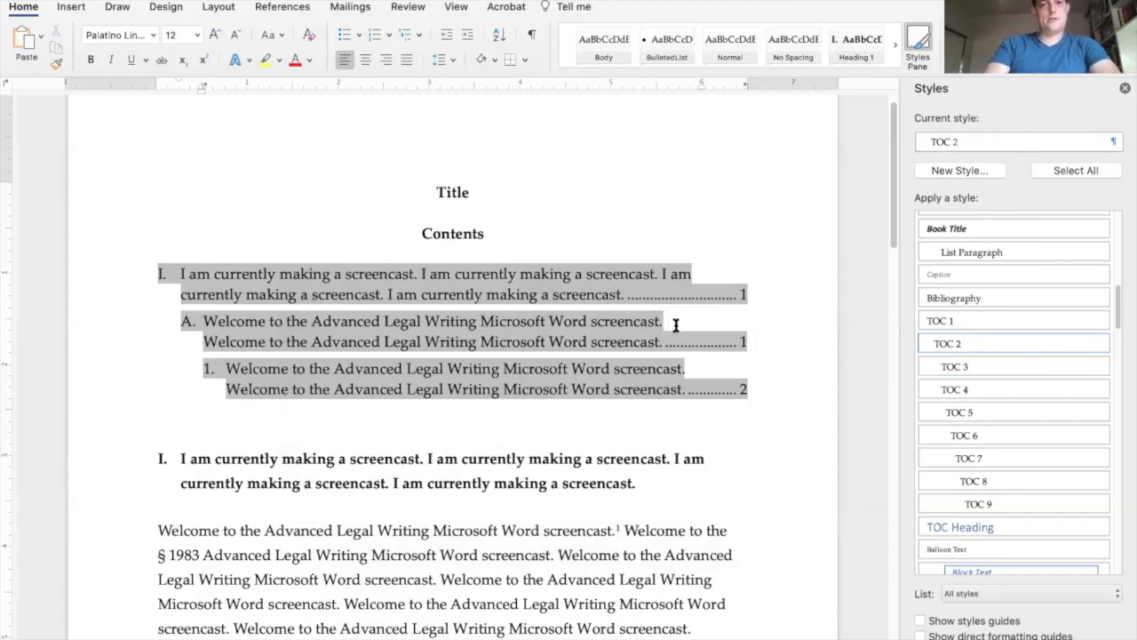
left_click(703, 279)
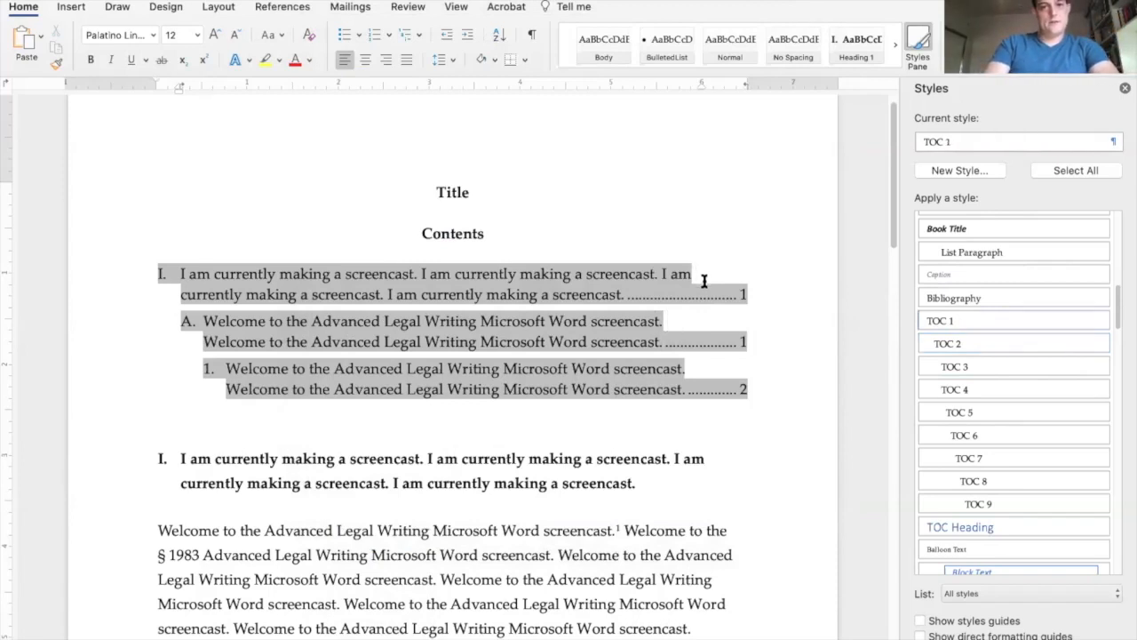
Step: Check how the line ends of the three contents entries sit against the right margin
scroll(696, 312, "down", 5)
left_click(691, 317)
left_click(689, 320)
scroll(689, 315, "up", 5)
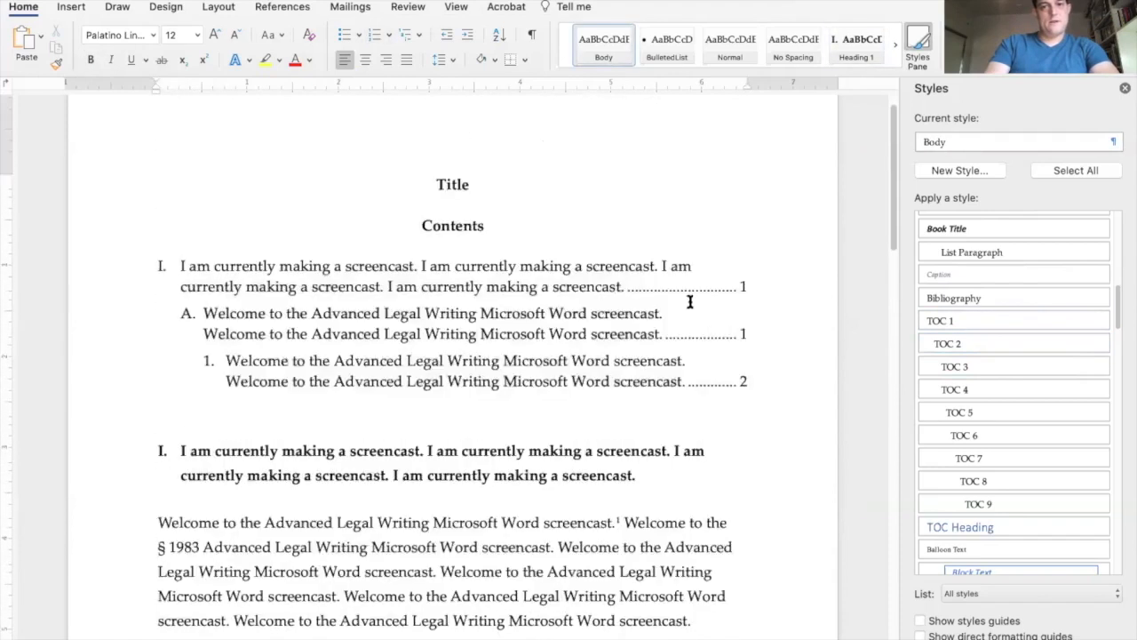
left_click(698, 265)
left_click(680, 317)
left_click(693, 357)
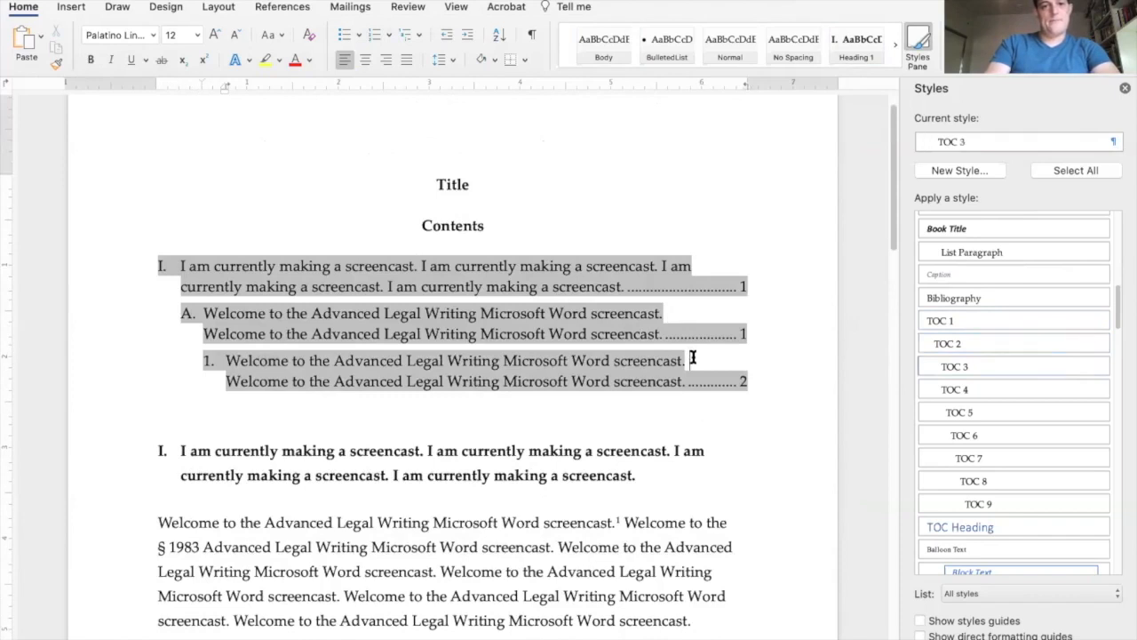
mouse_move(745, 86)
left_mouse_down()
mouse_move(736, 89)
mouse_move(746, 84)
left_mouse_up()
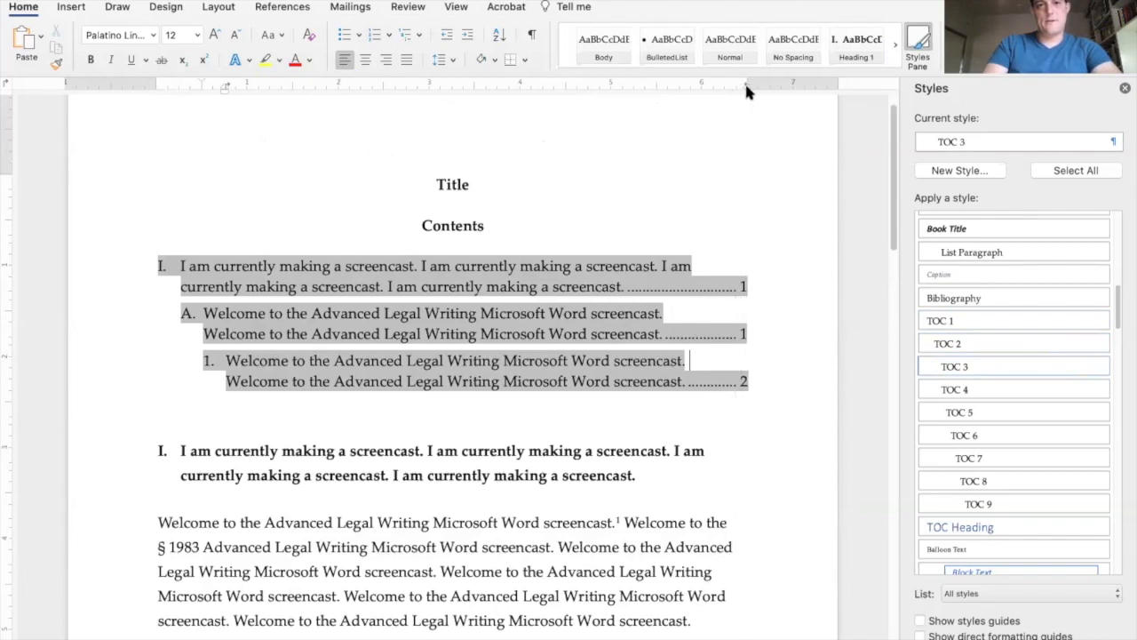
Step: Set the TOC 3 style to be added to the template and open its paragraph settings
left_click(1105, 368)
left_click(1015, 406)
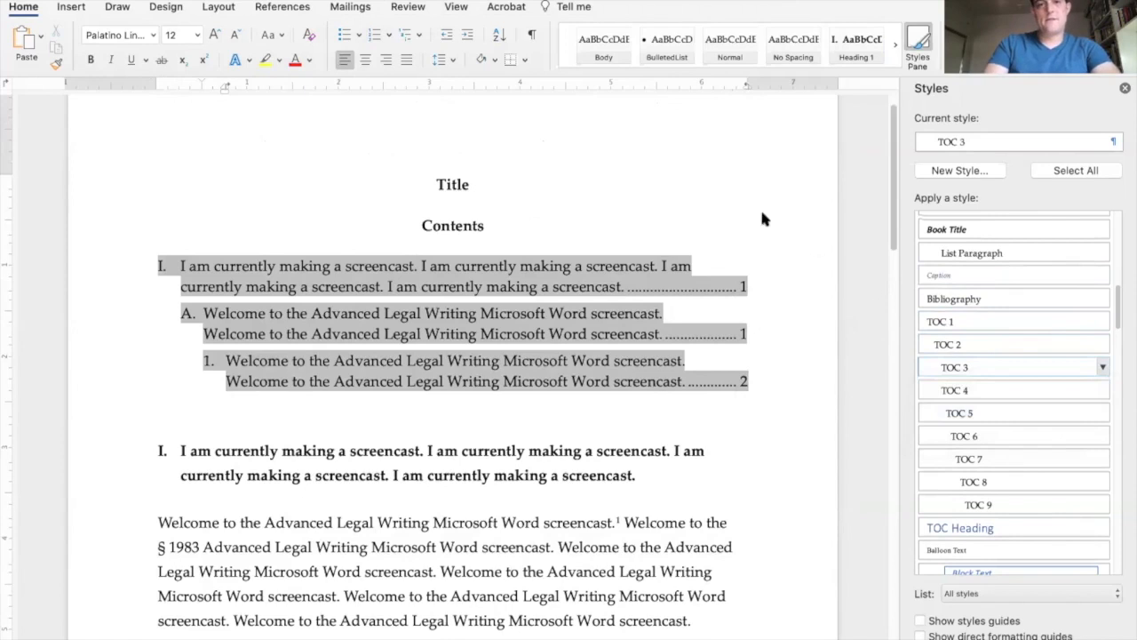
left_click(357, 432)
left_click(388, 502)
left_click(393, 533)
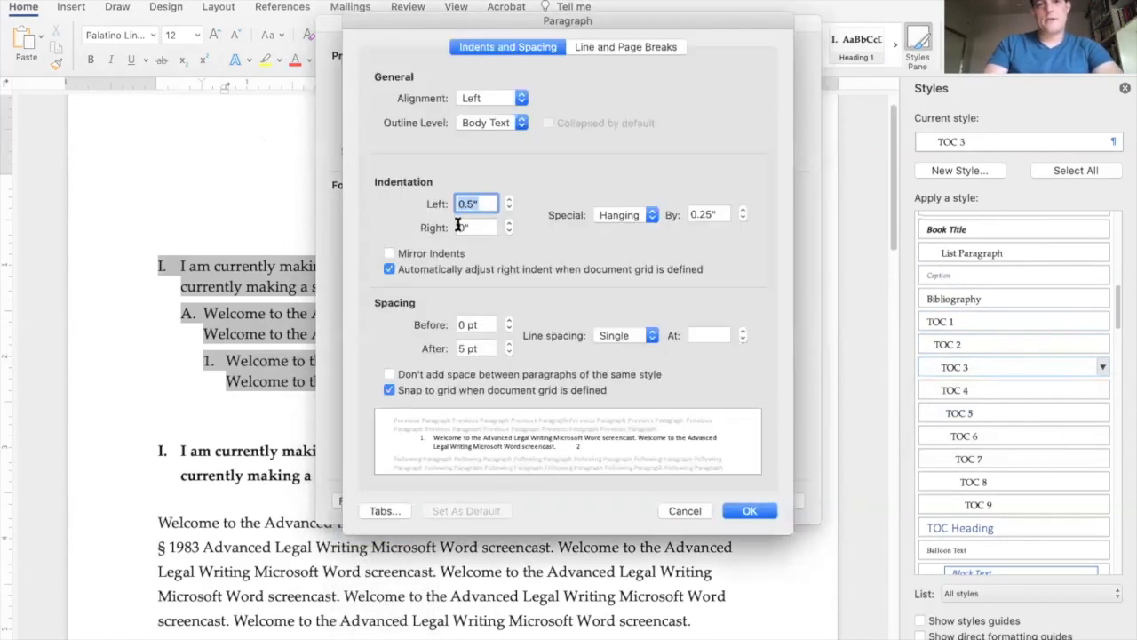
Step: Set the right indent of the TOC 3 style to 0.5 inch and save the style
left_click(460, 226)
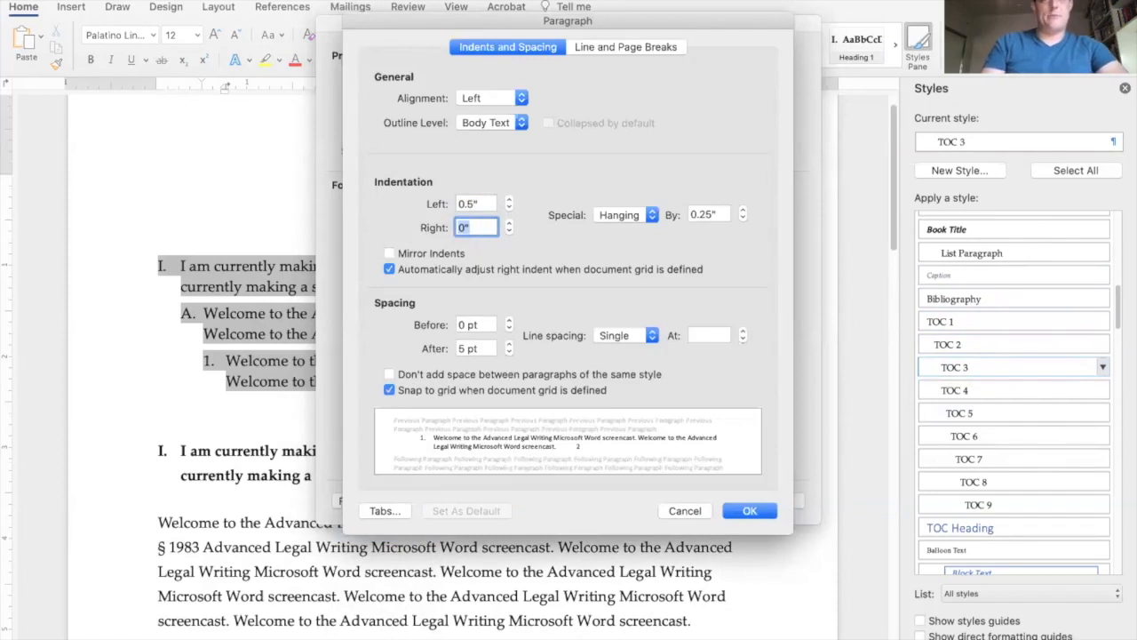
type("0.5\"")
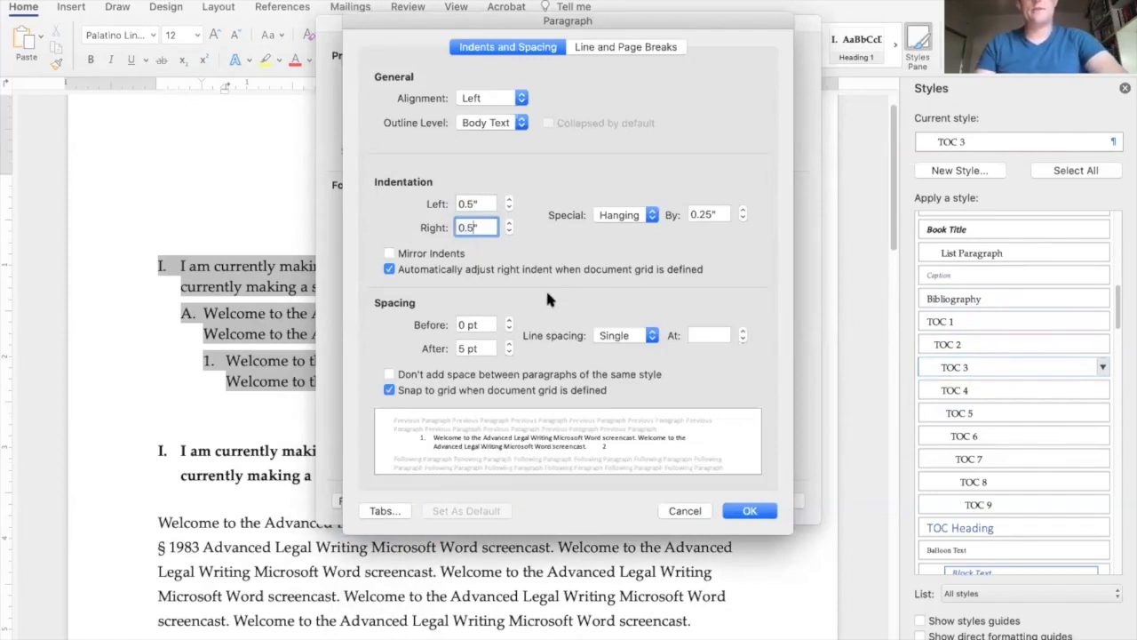
left_click(749, 511)
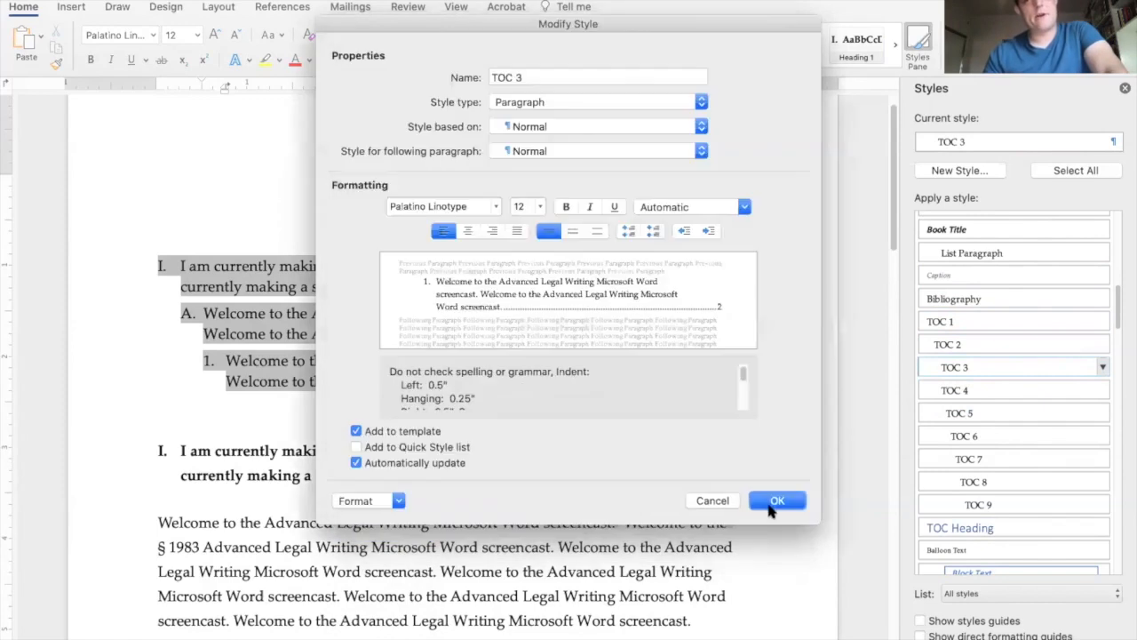
left_click(772, 500)
left_click(744, 399)
Step: Copy the entire first-level heading that follows the table of contents
scroll(739, 368, "up", 8)
scroll(719, 355, "up", 8)
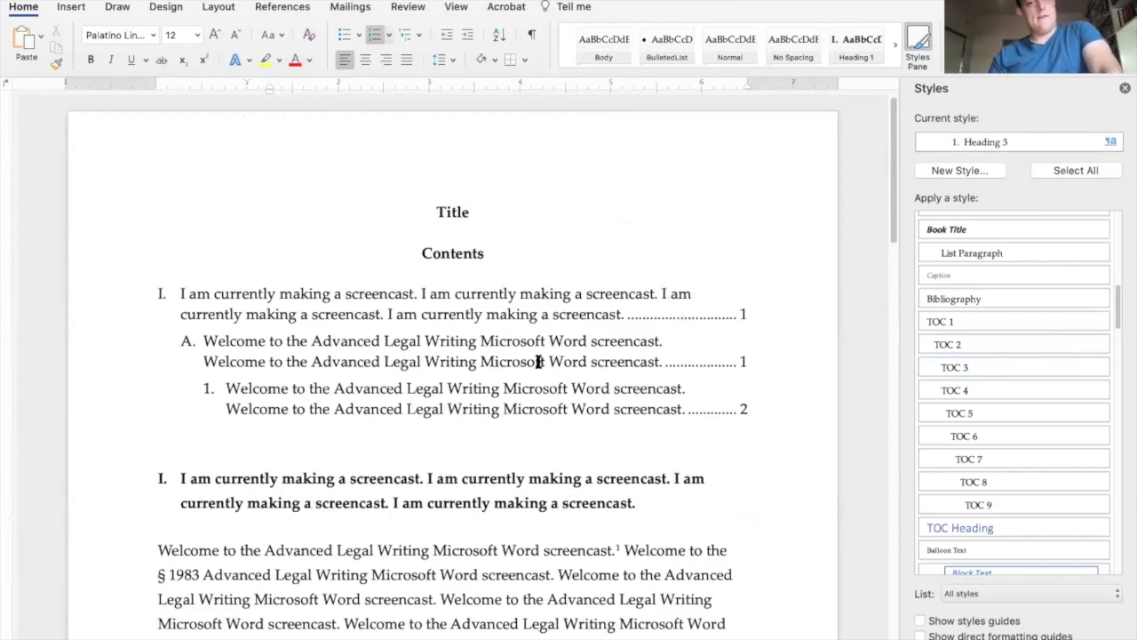
scroll(622, 405, "down", 3)
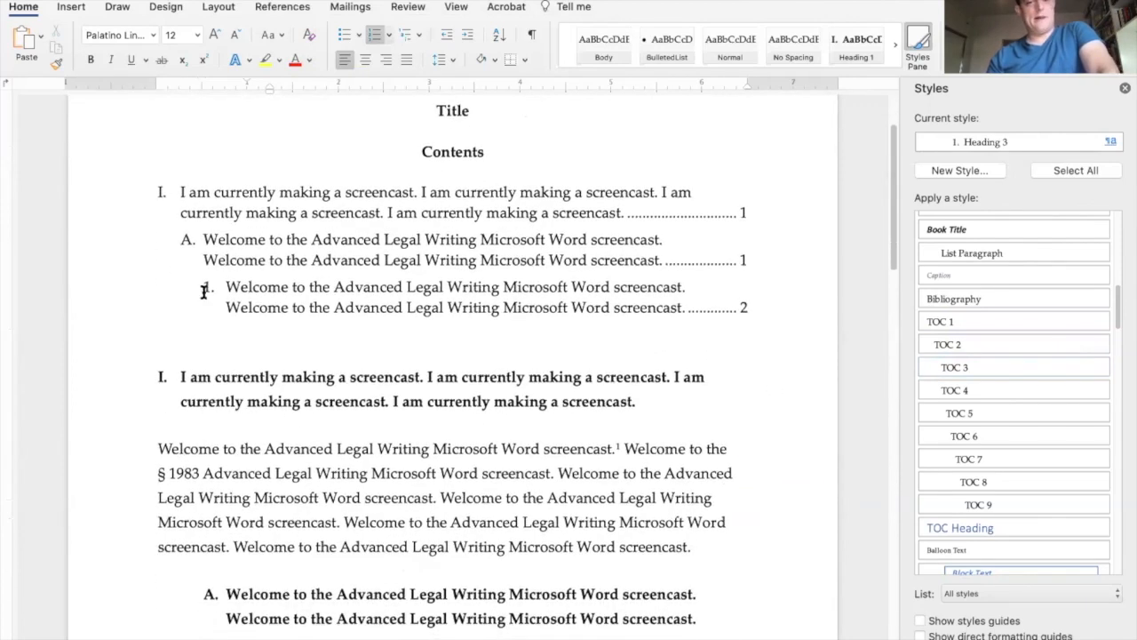
scroll(175, 338, "down", 1)
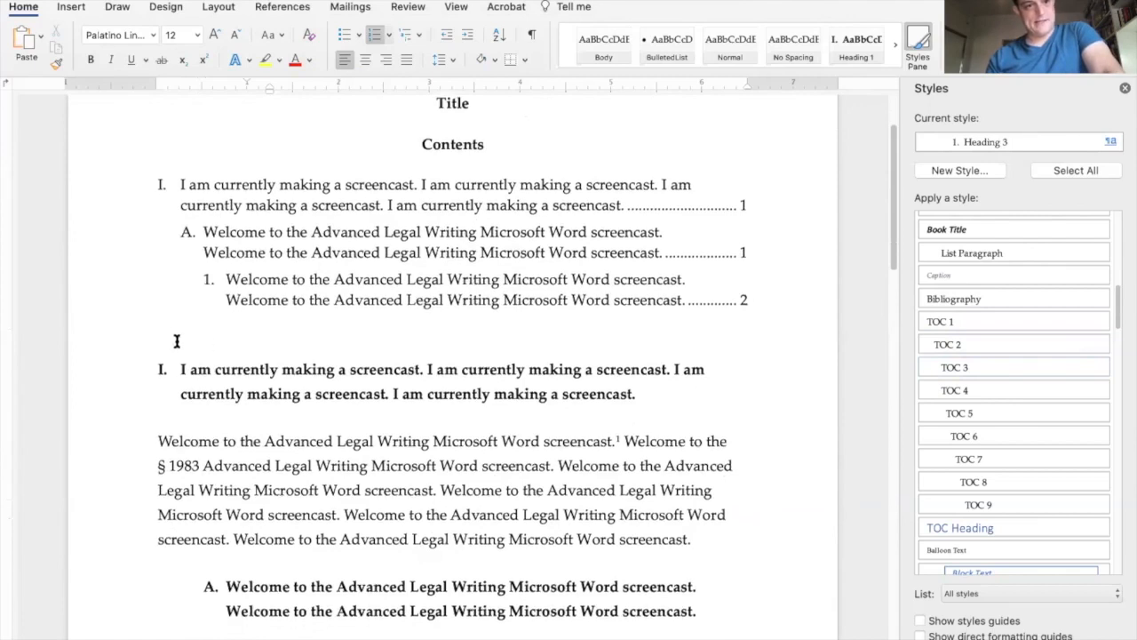
double_click(123, 398)
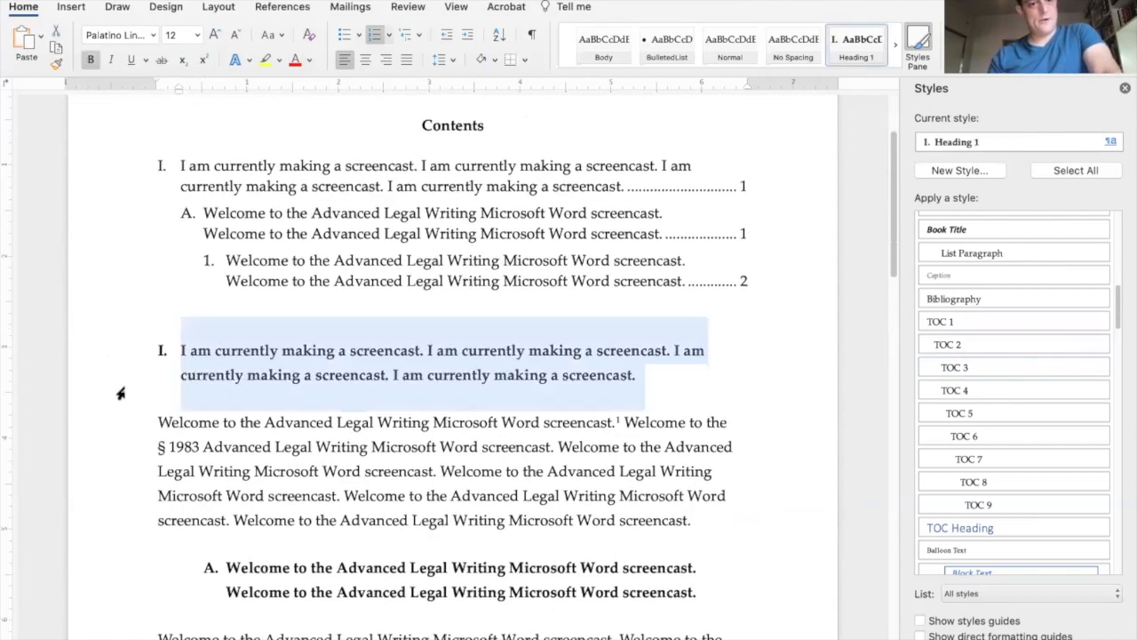
left_click(138, 365)
left_click_drag(114, 354, 126, 396)
key("super+c")
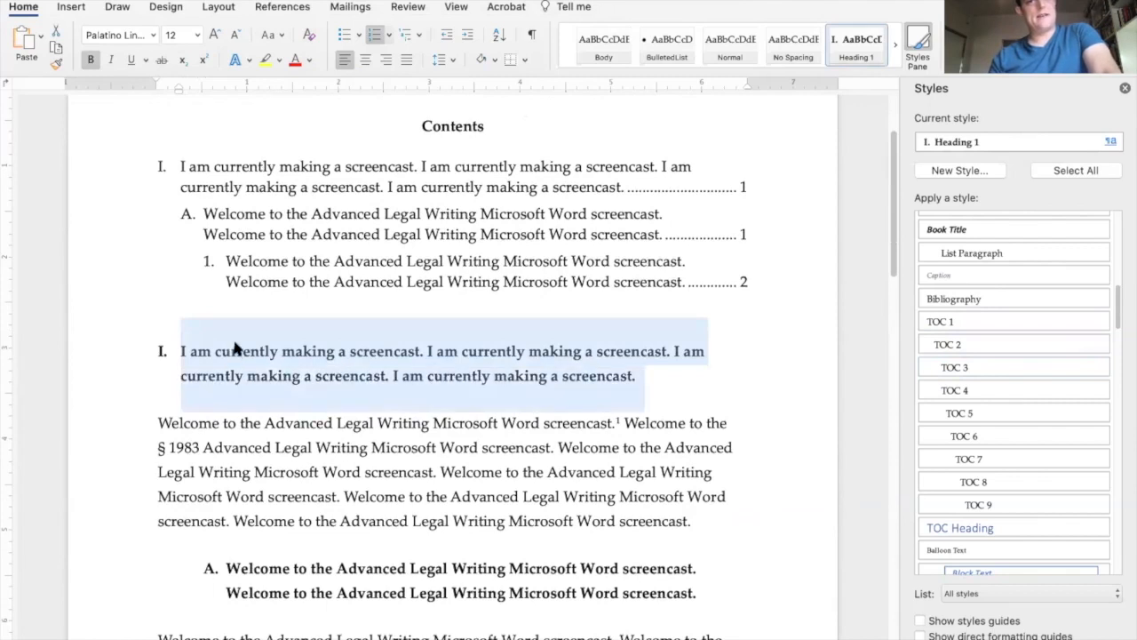
Step: Paste the copied first-level heading below the last body paragraph of the document
scroll(234, 348, "down", 10)
scroll(236, 357, "down", 14)
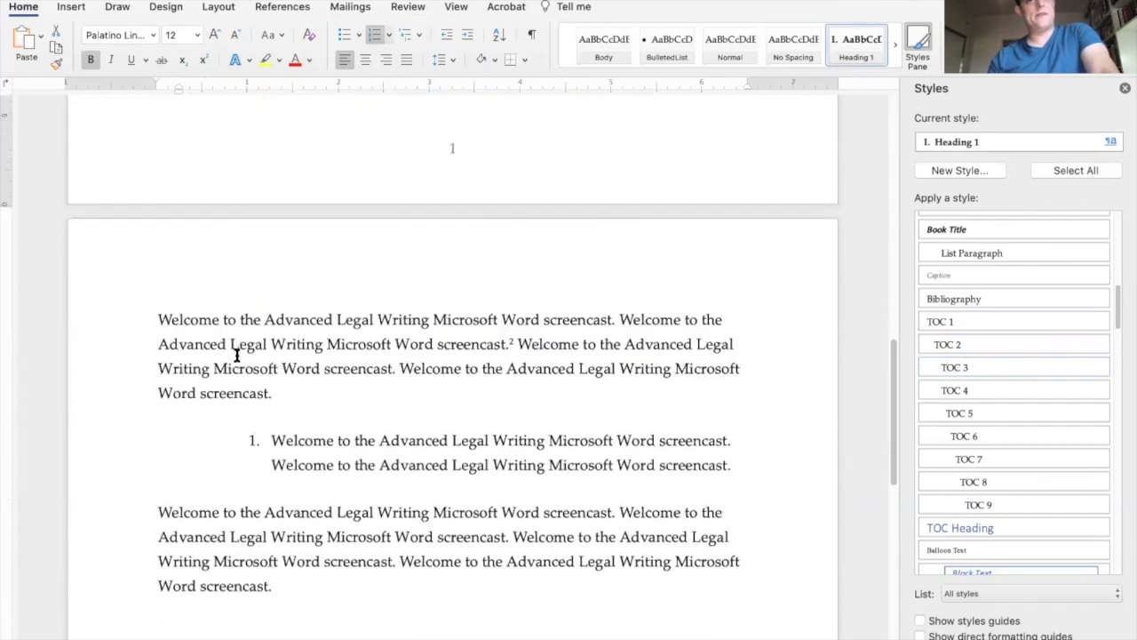
left_click(269, 432)
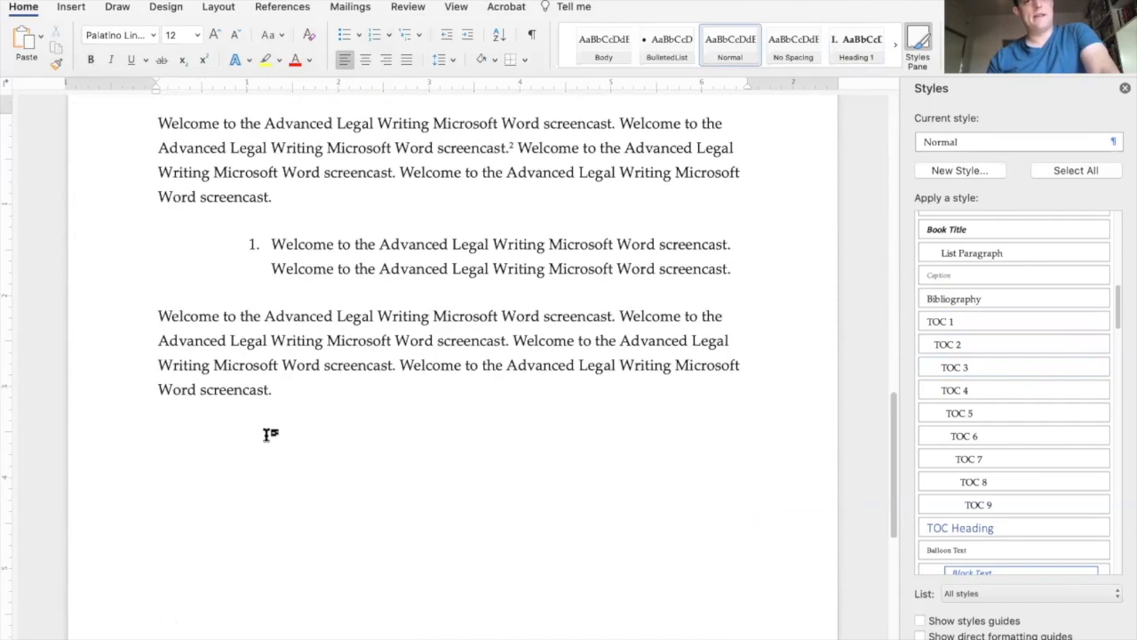
key("super+v")
left_click(162, 455)
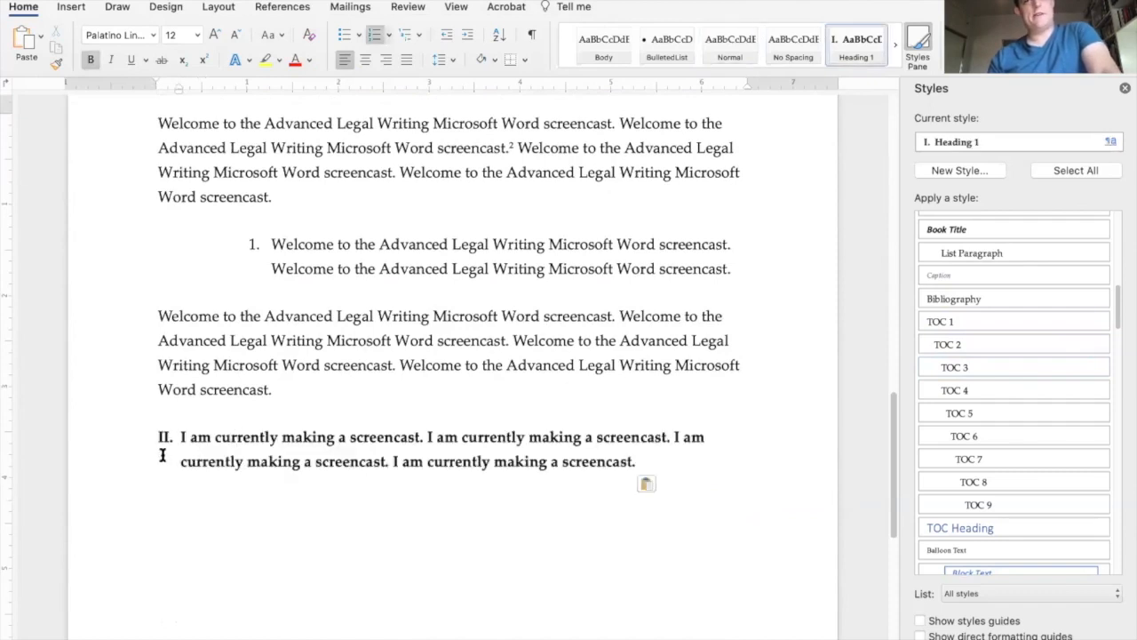
scroll(281, 286, "up", 20)
scroll(197, 424, "down", 20)
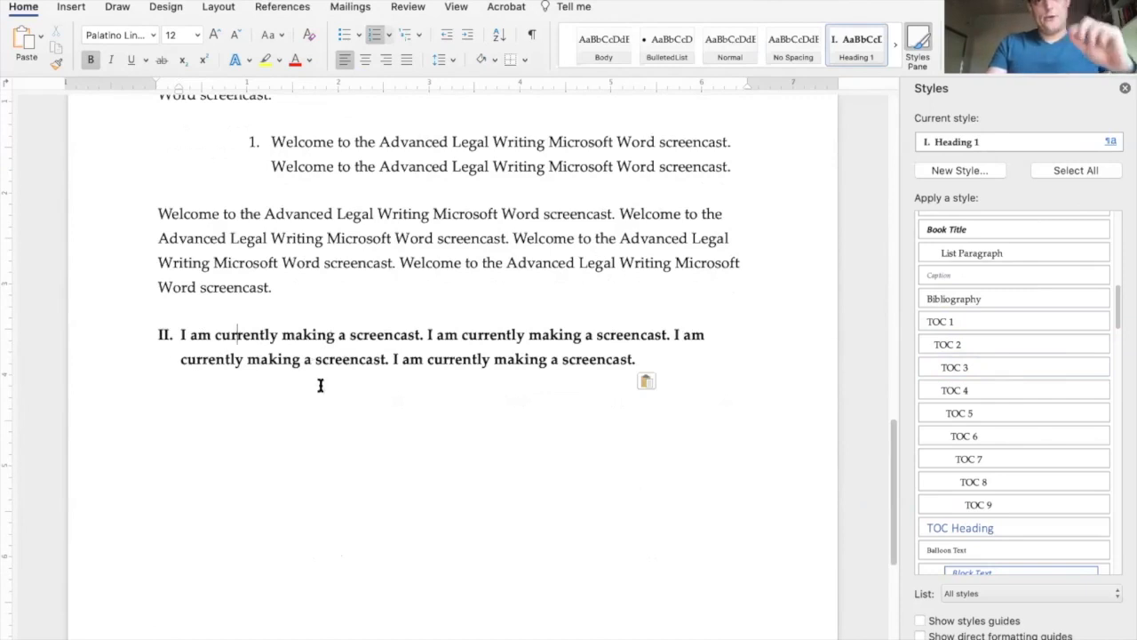
Step: Update the entire table of contents, including its headings and page numbers
scroll(320, 386, "up", 15)
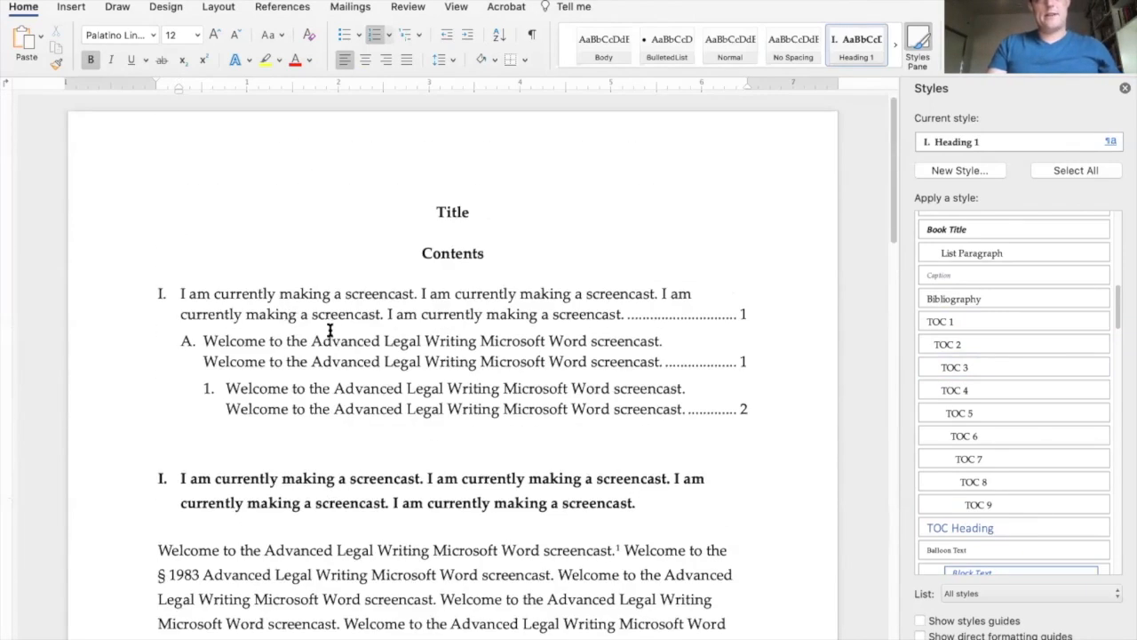
right_click(325, 355)
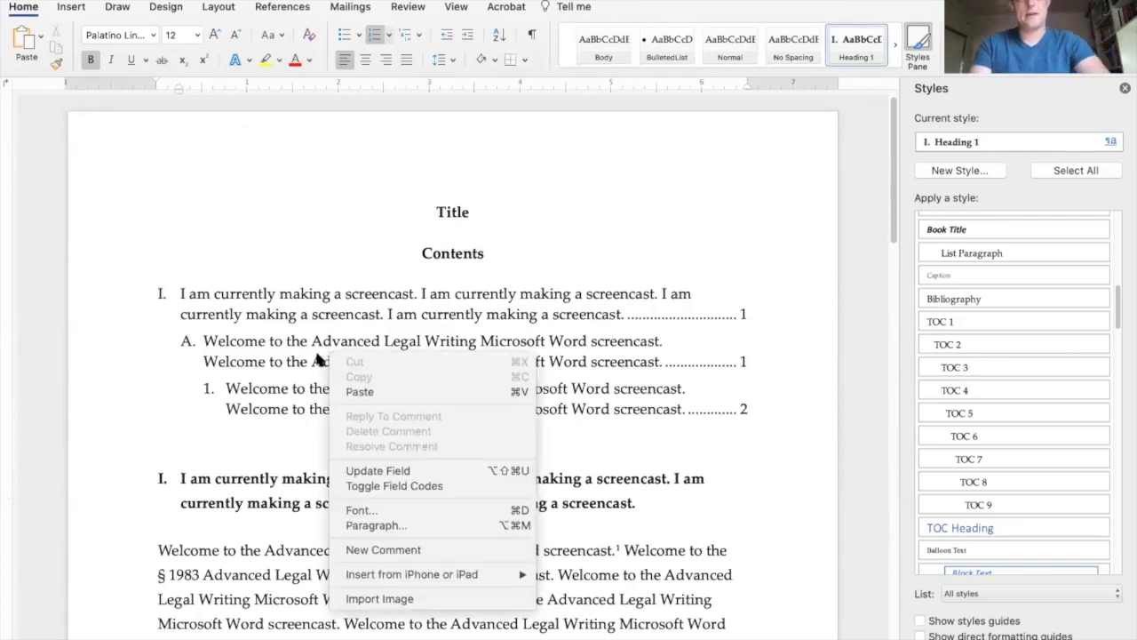
left_click(310, 355)
right_click(312, 355)
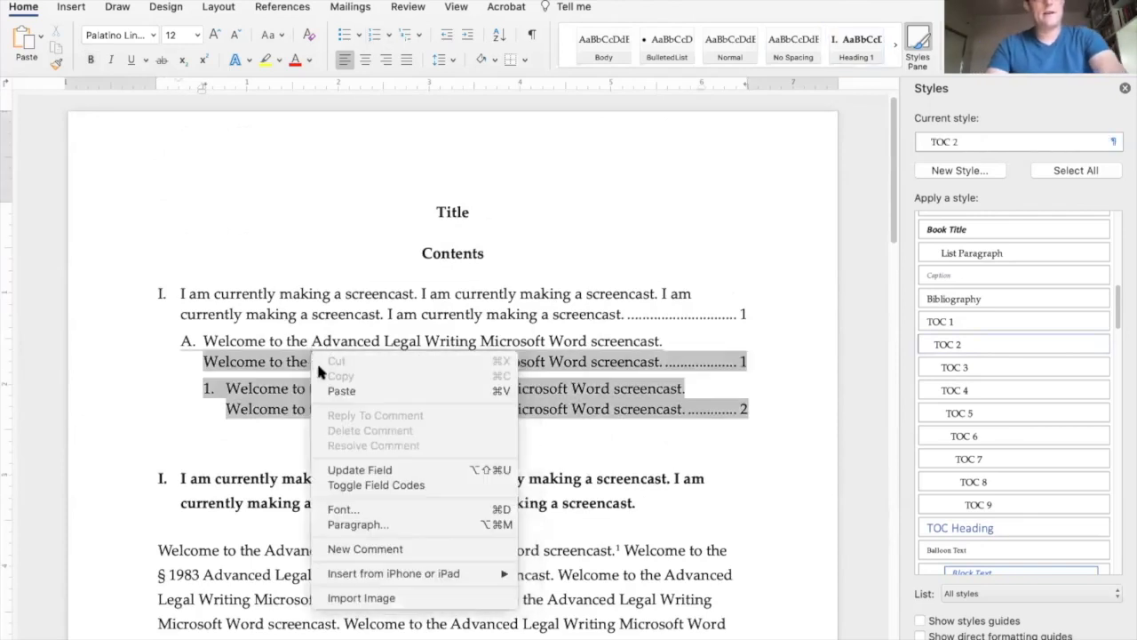
left_click(374, 468)
left_click(484, 202)
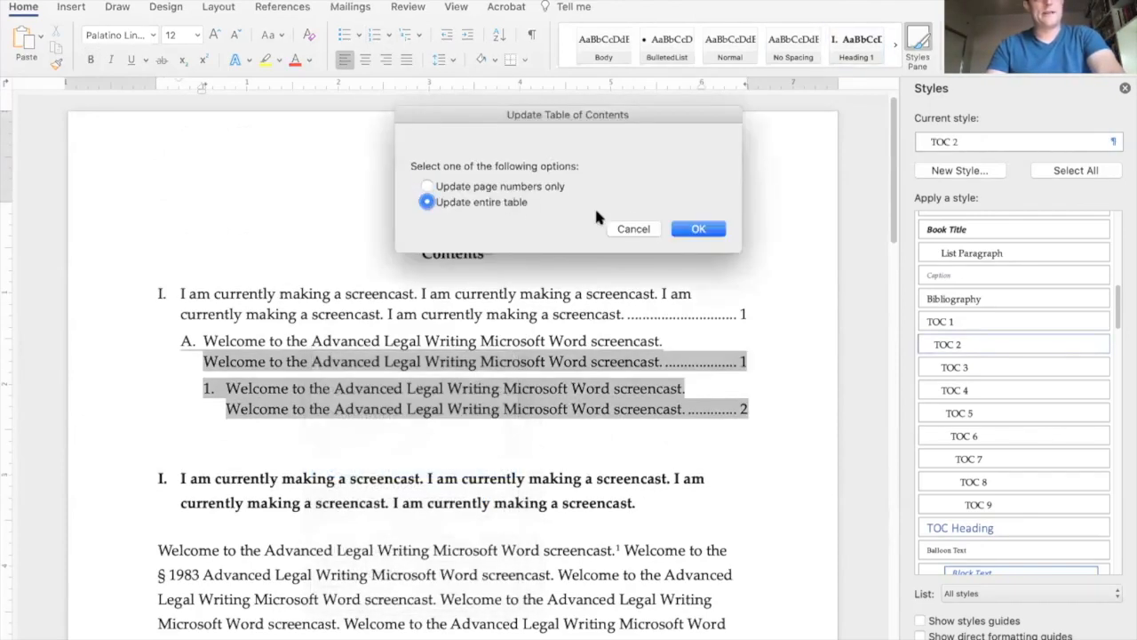
left_click(680, 230)
left_click(531, 524)
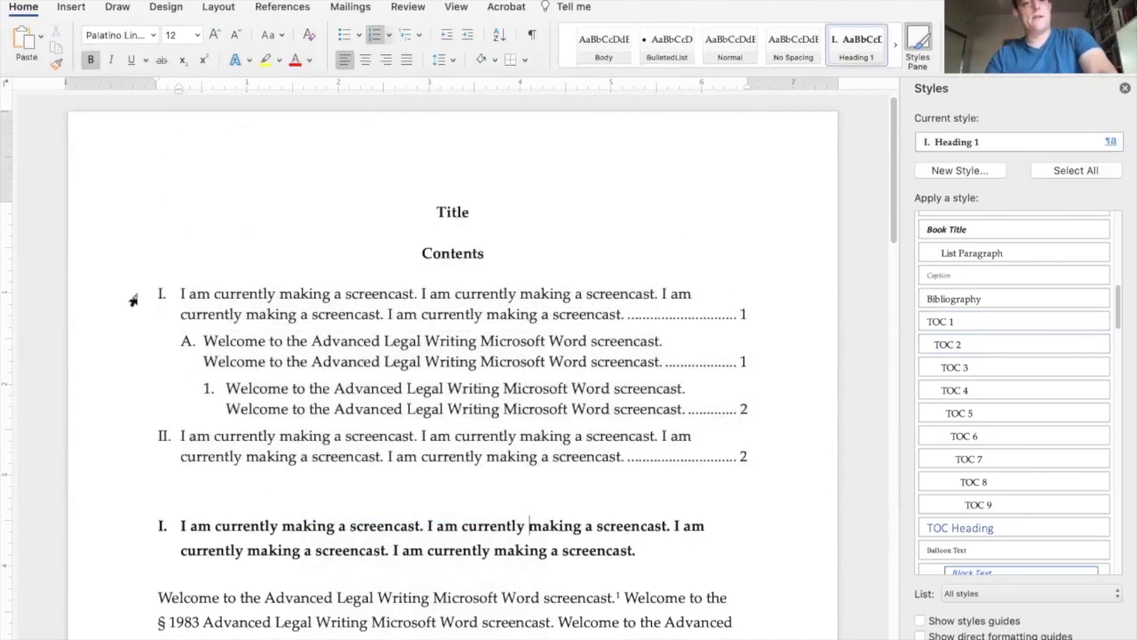
left_click_drag(131, 303, 137, 474)
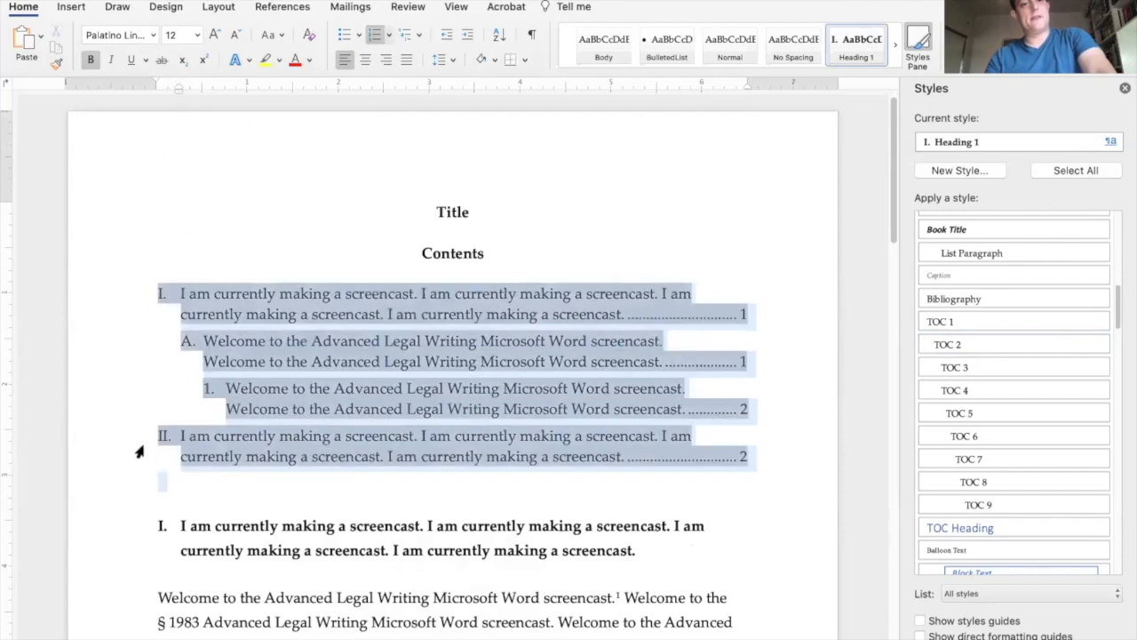
left_click(250, 502)
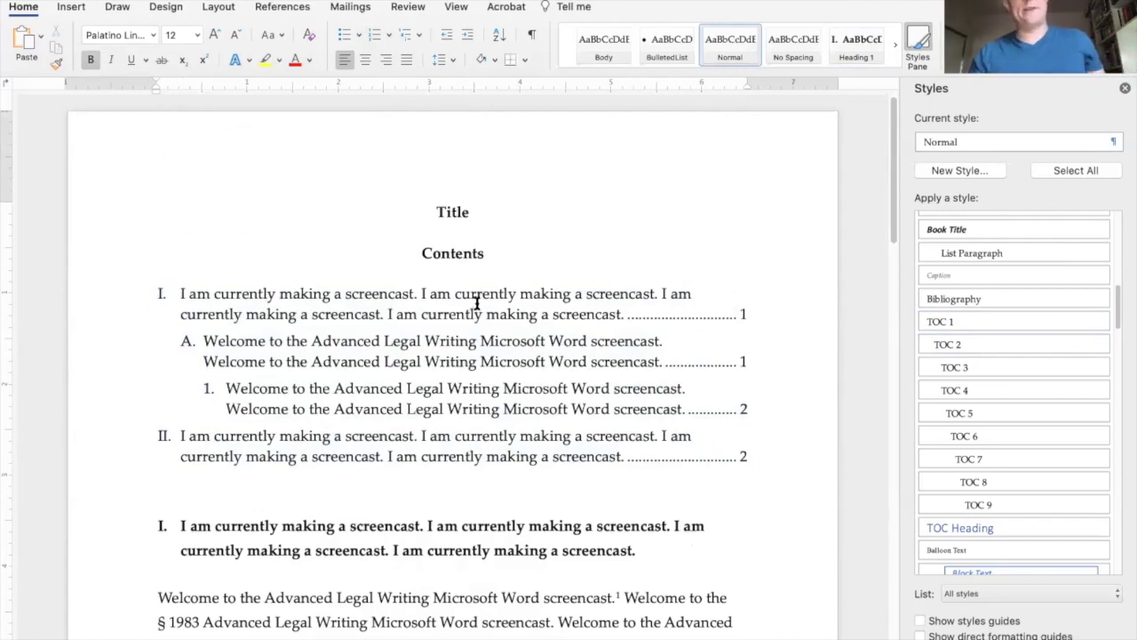
Step: Add an empty paragraph between the table of contents and the first heading
scroll(487, 350, "down", 5)
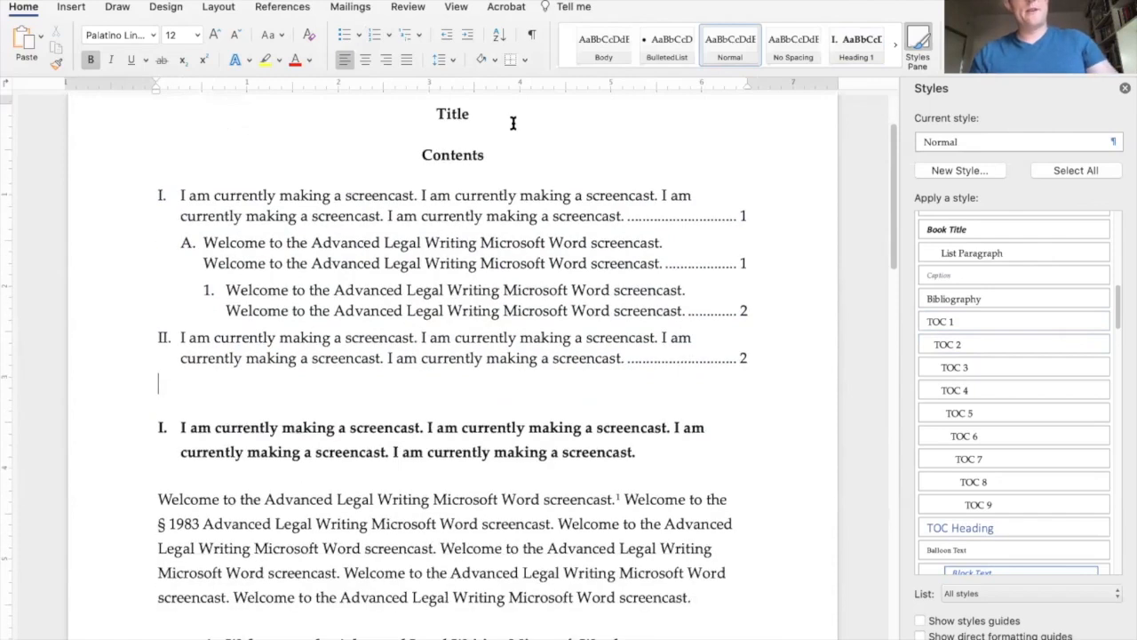
left_click(513, 123)
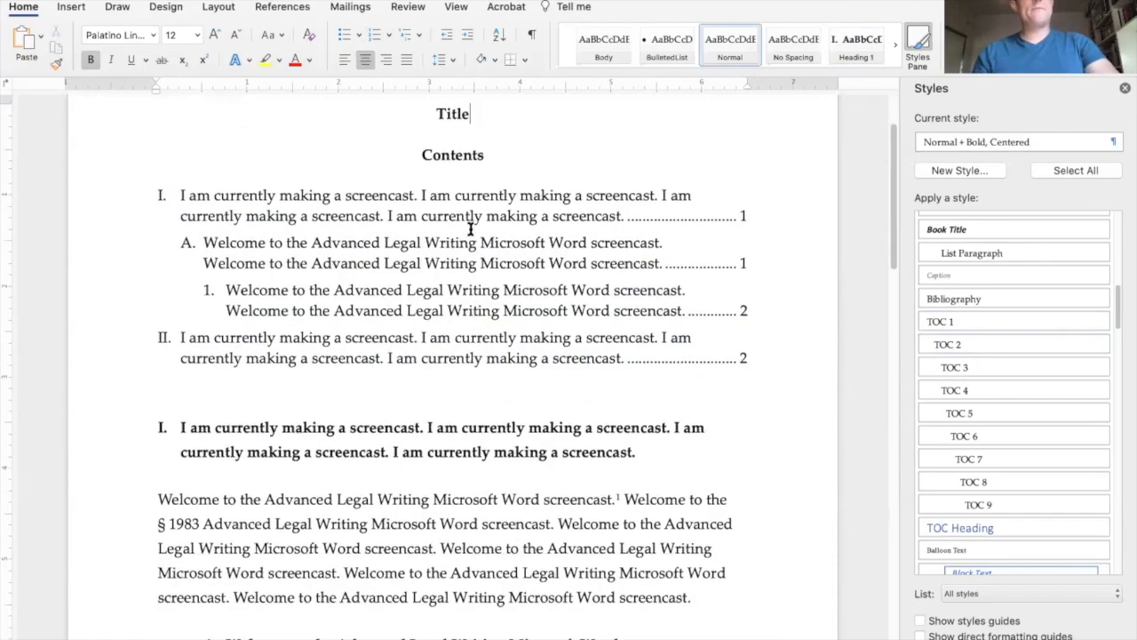
left_click(558, 390)
key("Return")
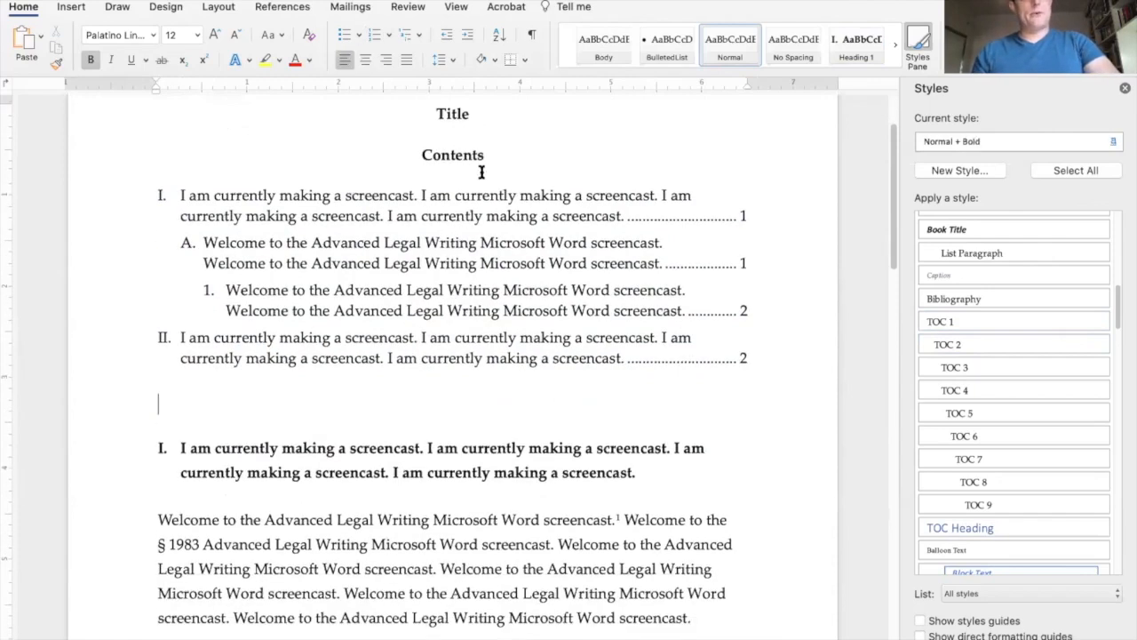
Step: Enter the heading "Authorities" below the table of contents, centred and in bold
left_click(365, 59)
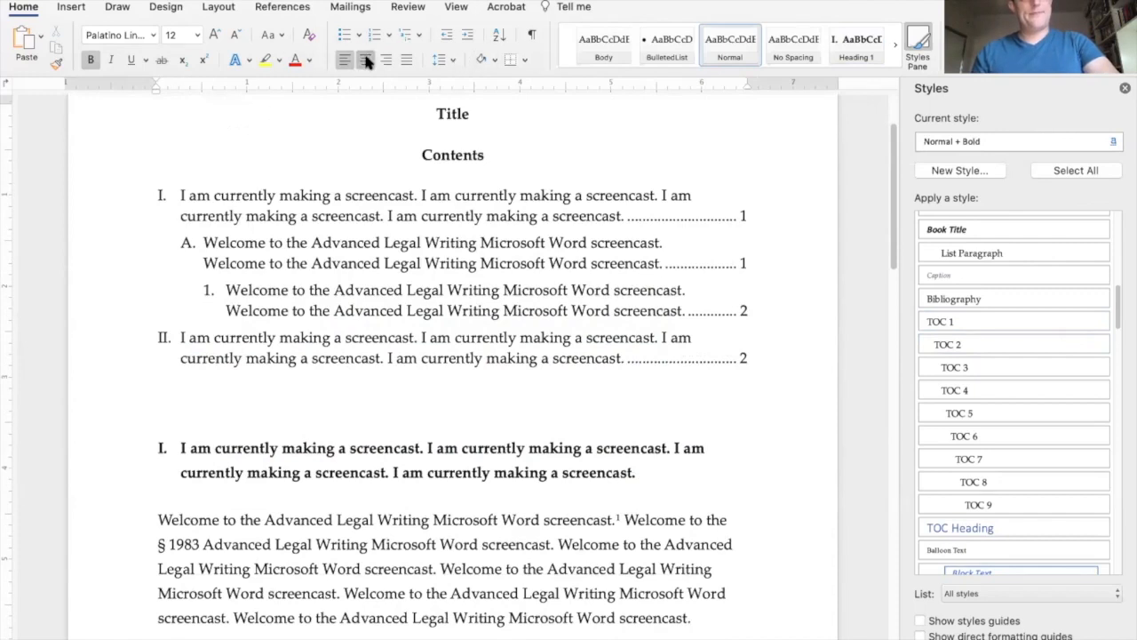
key("super+b")
type("Auth")
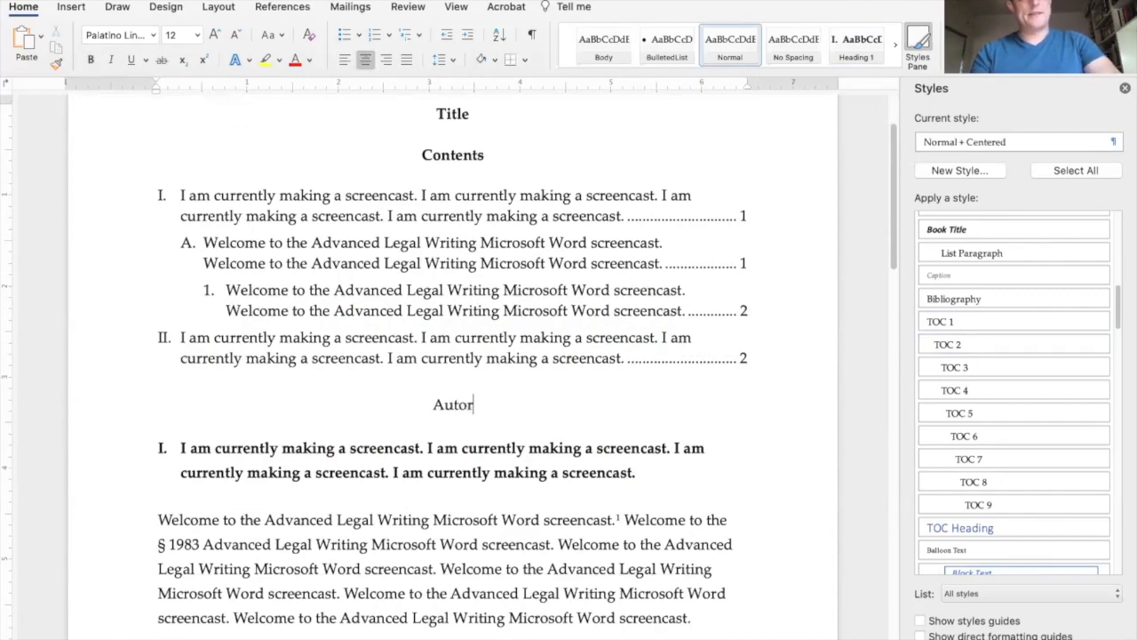
type("orities")
key("shift+Home")
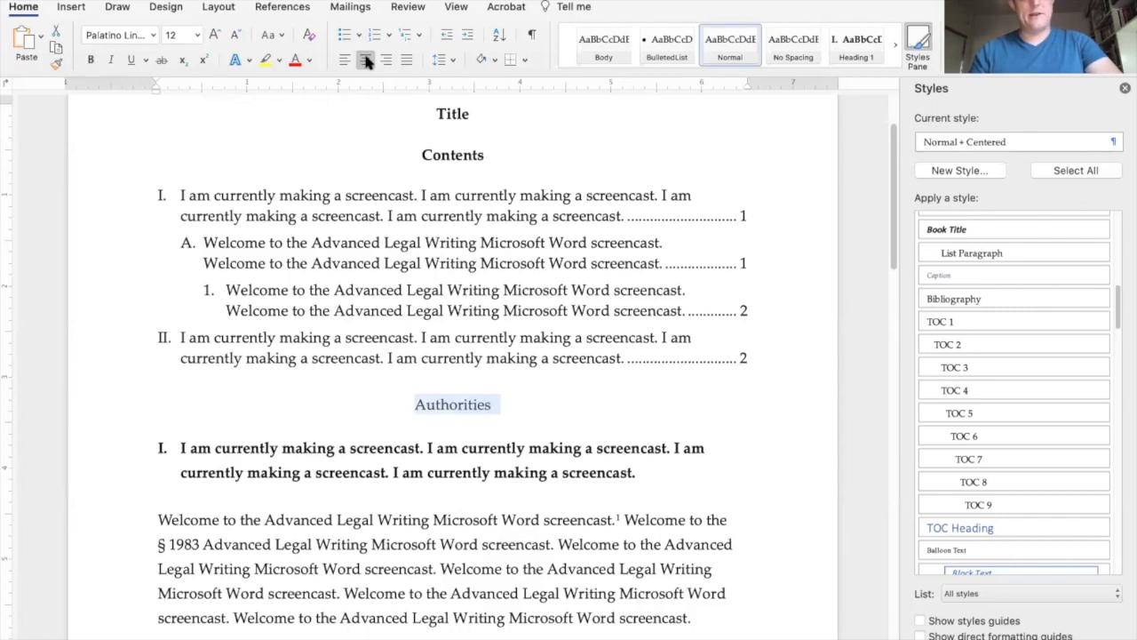
key("super+b")
Step: Insert a blank line below the Authorities heading, keeping the first numbered heading after it
key("super+Down")
key("Return")
left_click(224, 451)
key("BackSpace")
key("BackSpace")
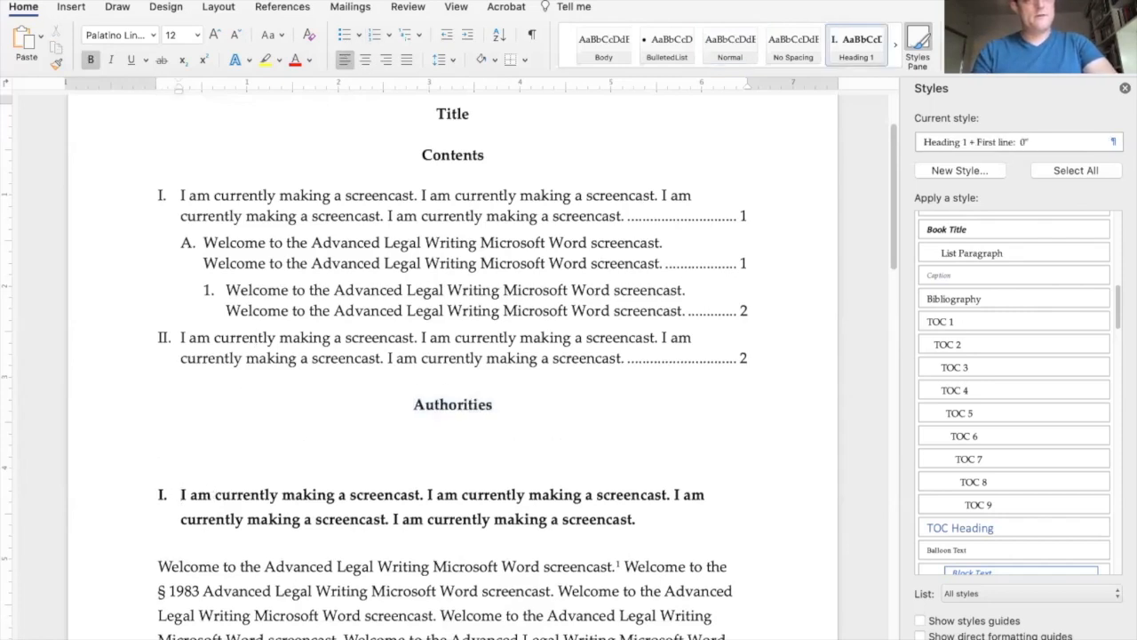
key("Return")
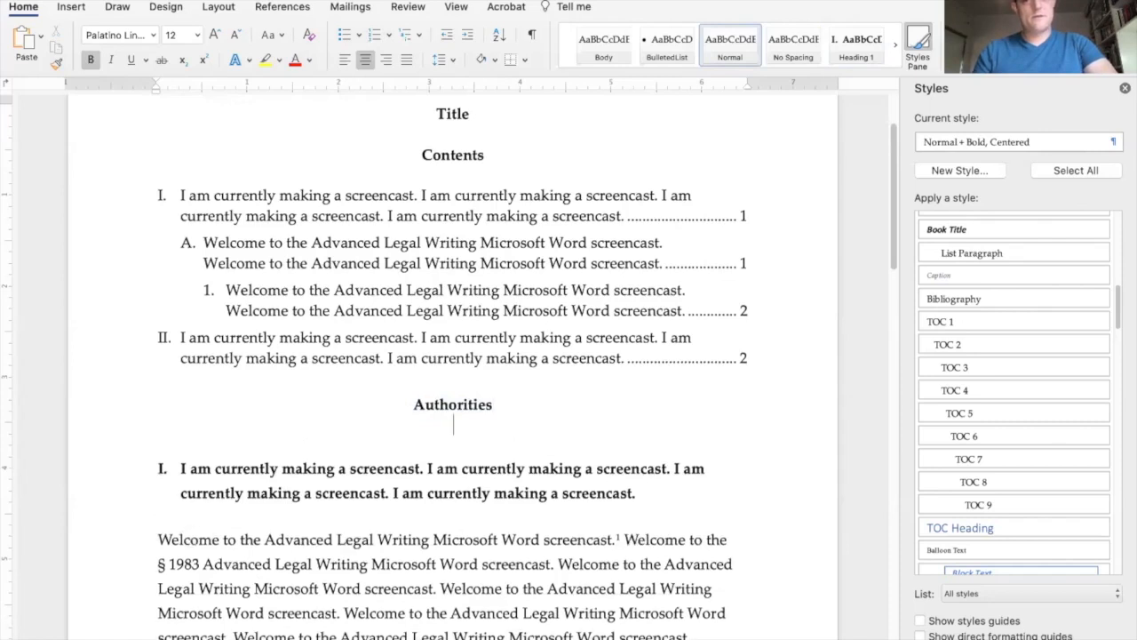
Step: Apply the Body style to the blank line under the Authorities heading and add another paragraph after it
scroll(992, 292, "up", 3)
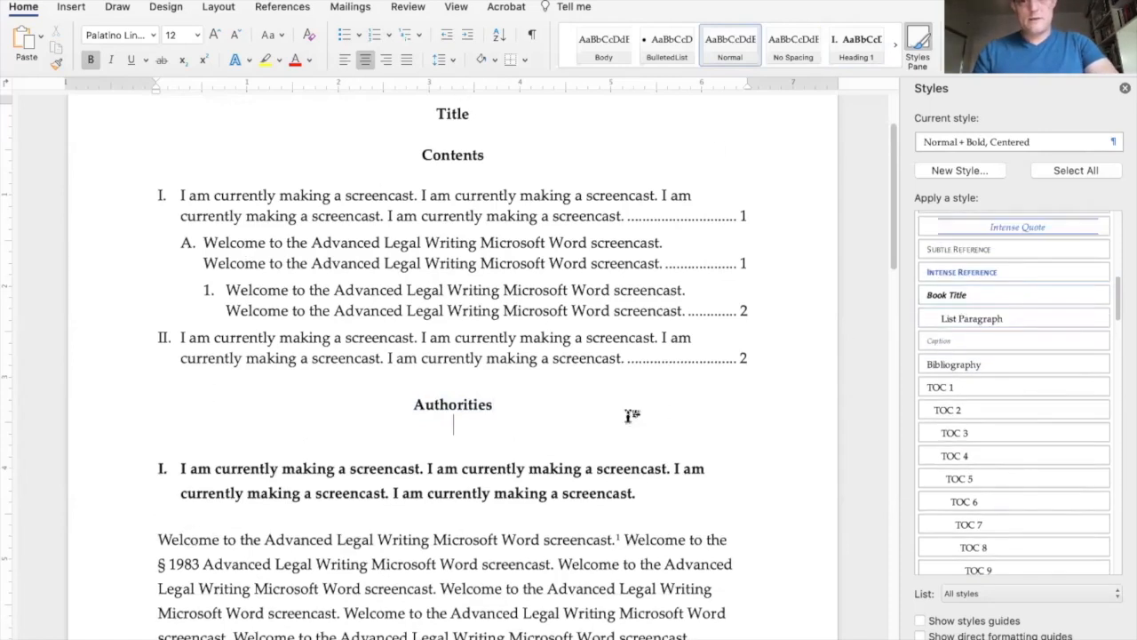
scroll(620, 424, "up", 2)
scroll(1013, 383, "up", 10)
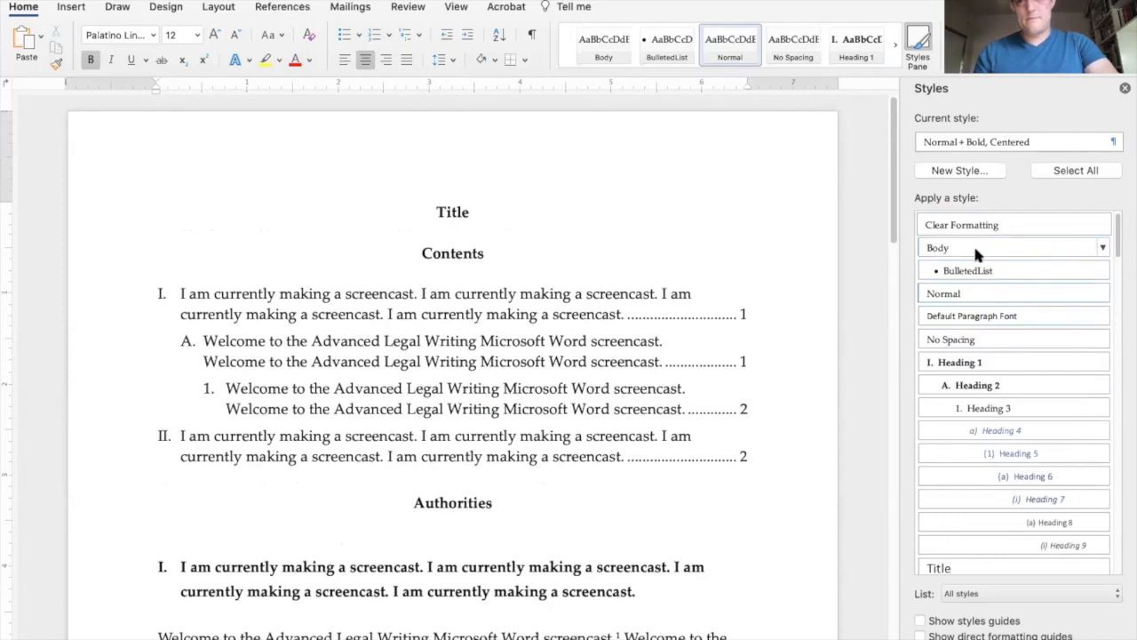
left_click(973, 244)
key("Return")
key("Up")
key("Down")
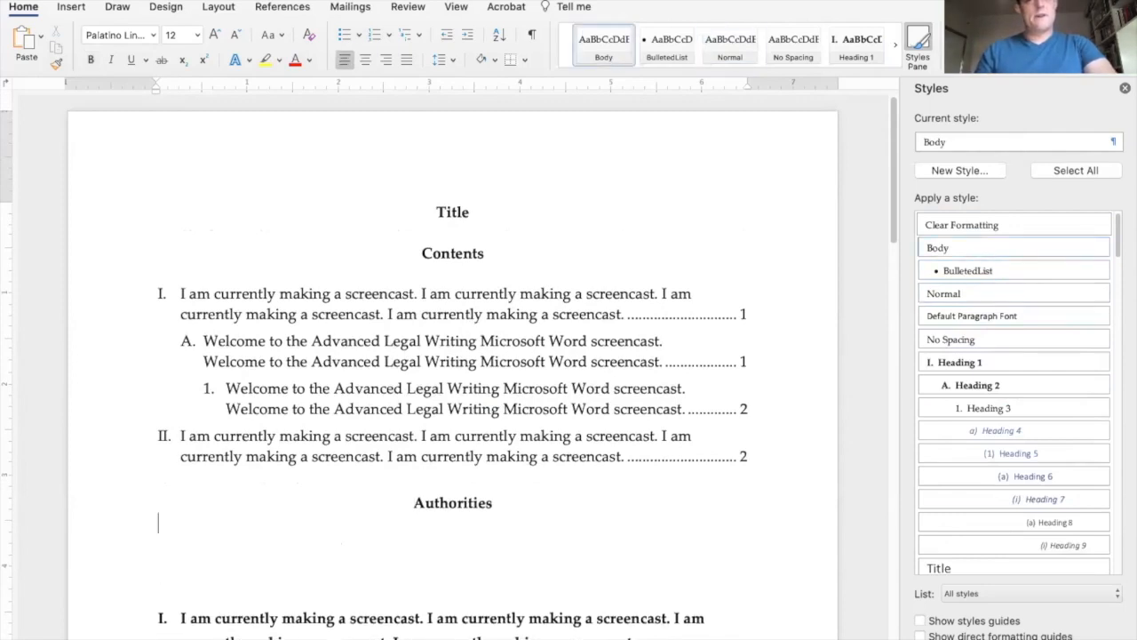
Step: Reset the Authorities heading and the blank line below it to the Body style, keeping the heading centred and bold
left_click_drag(160, 503, 154, 567)
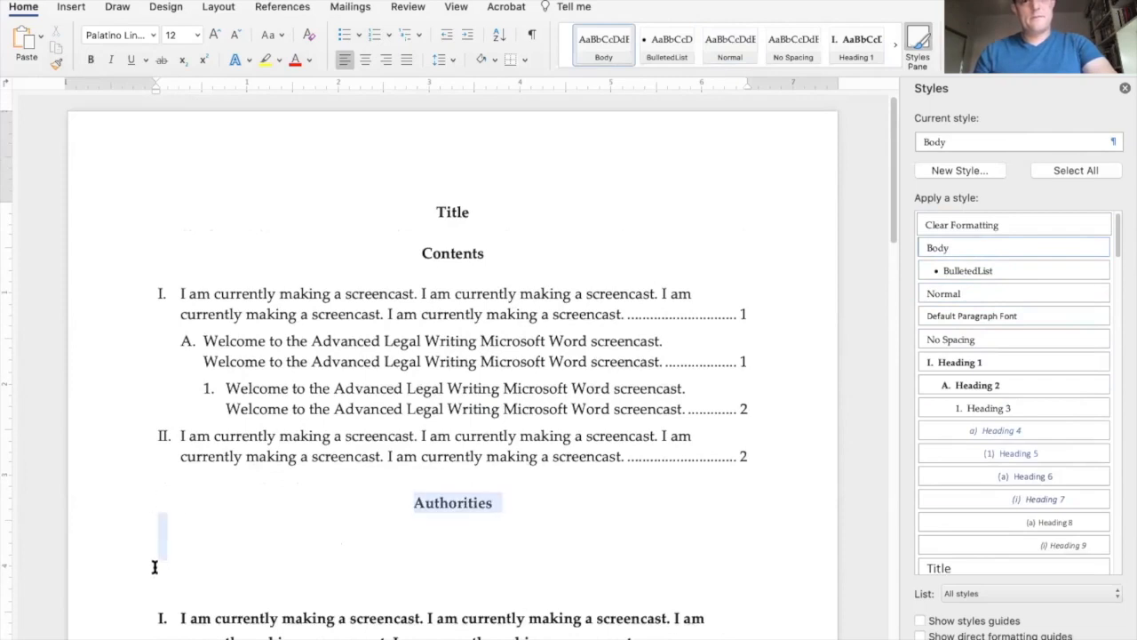
left_click(940, 250)
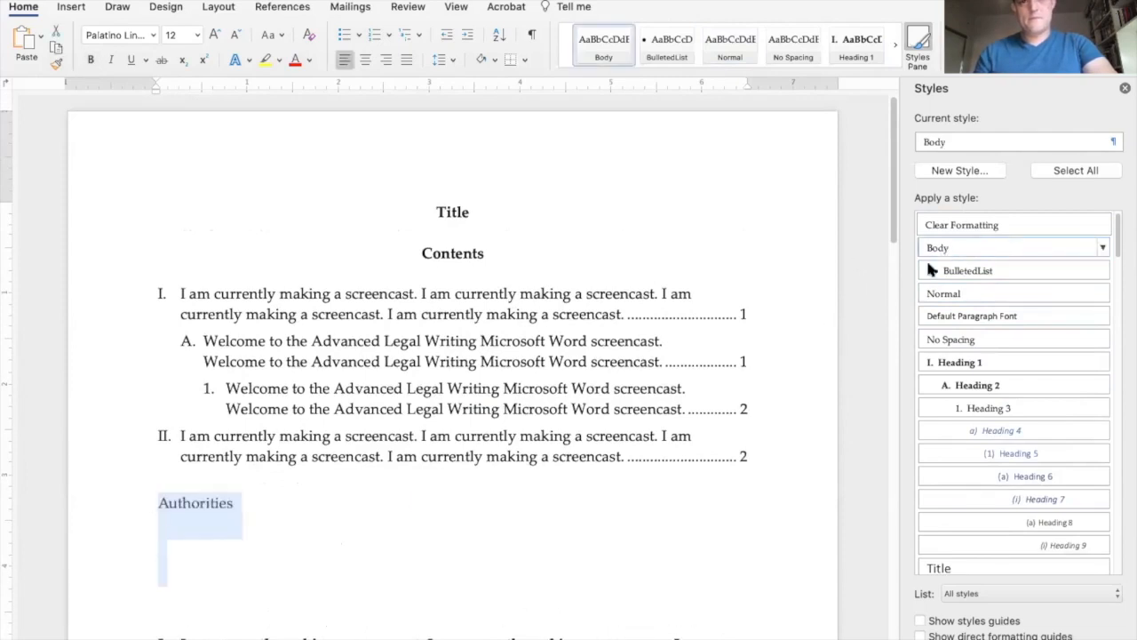
left_click(379, 533)
triple_click(221, 502)
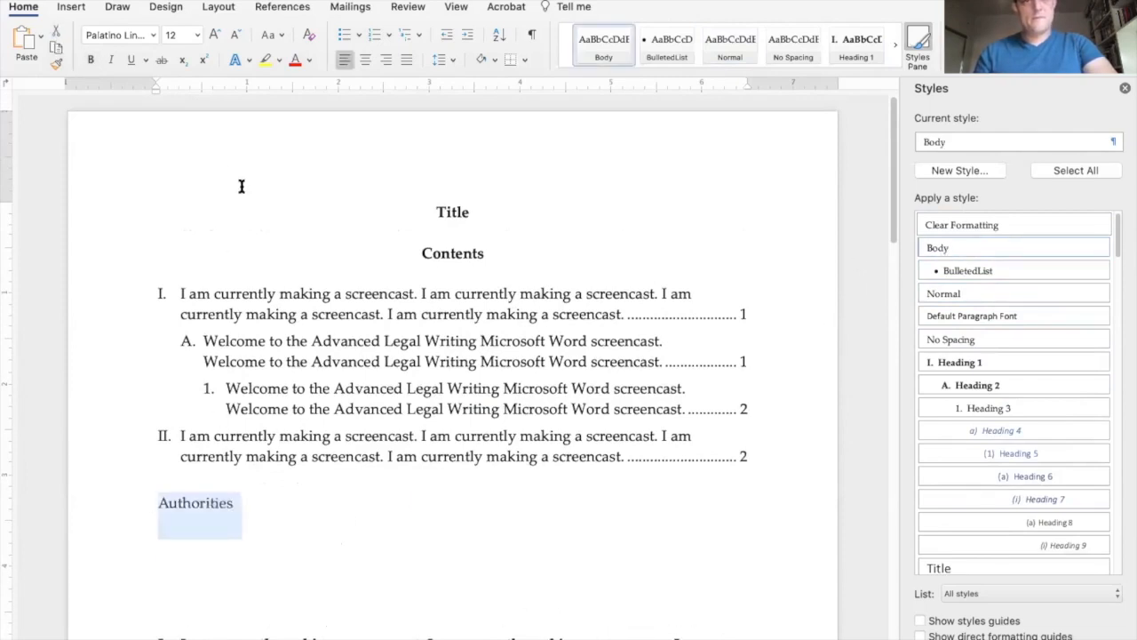
left_click(362, 61)
key("super+b")
left_click(406, 540)
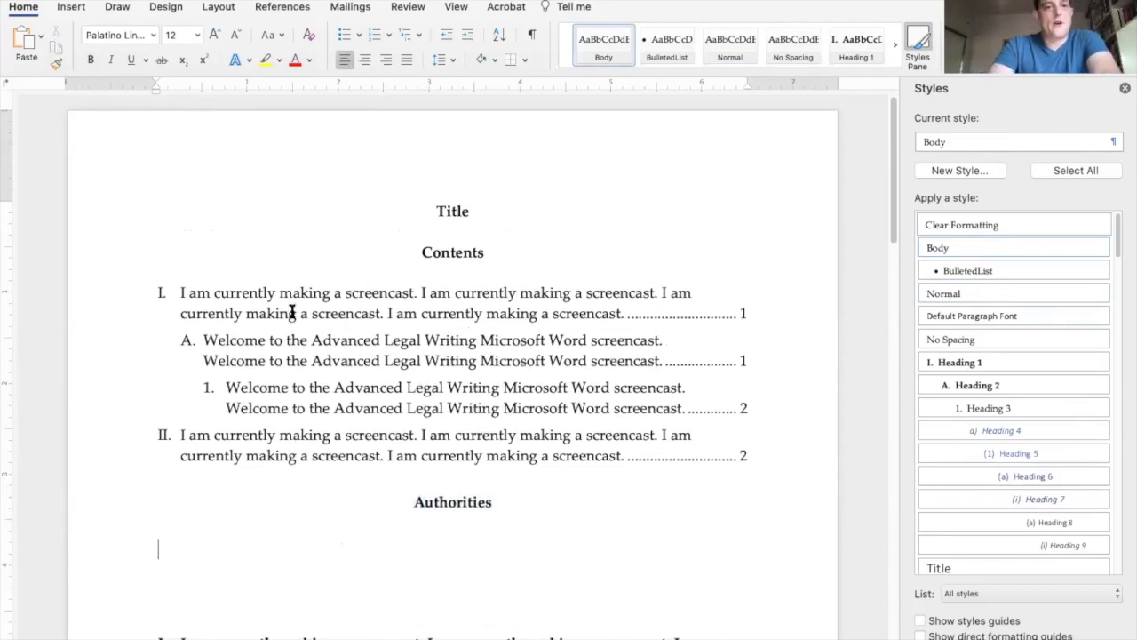
Step: Try to mark § 1983 in the first body paragraph as a Statutes citation for the table of authorities
scroll(373, 389, "down", 2)
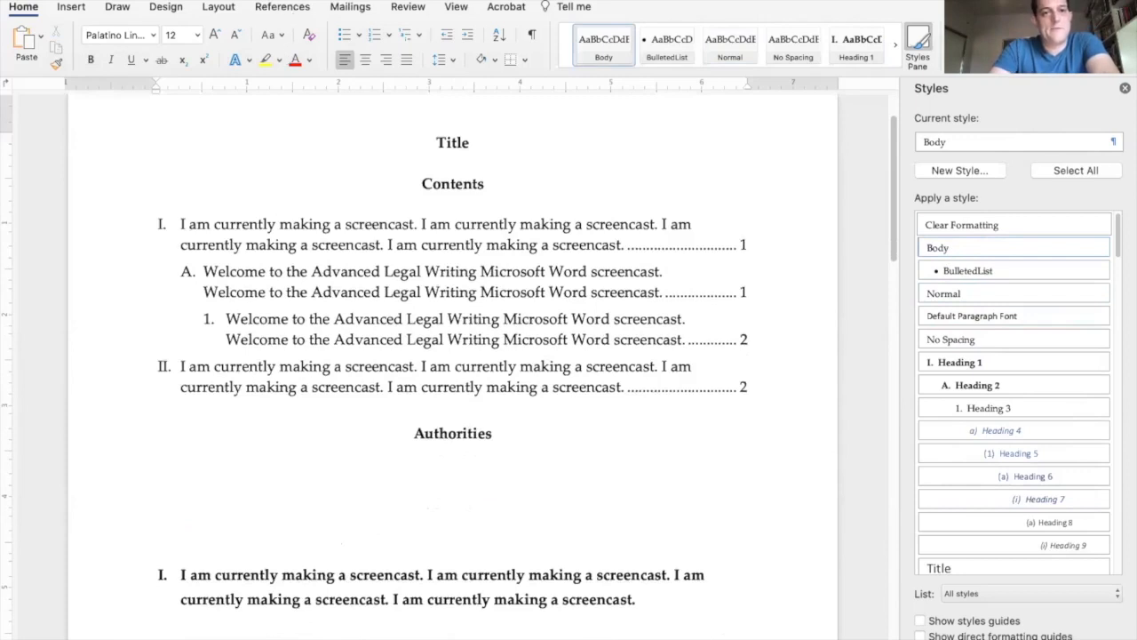
left_click(203, 1)
left_click(203, 1)
left_click(202, 1)
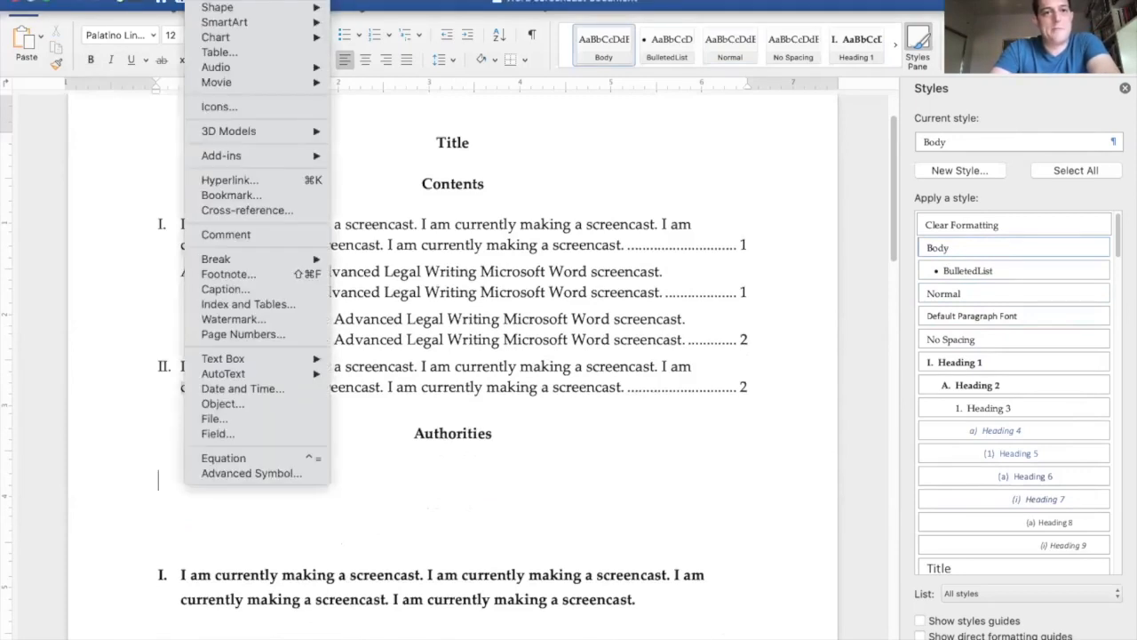
left_click(260, 304)
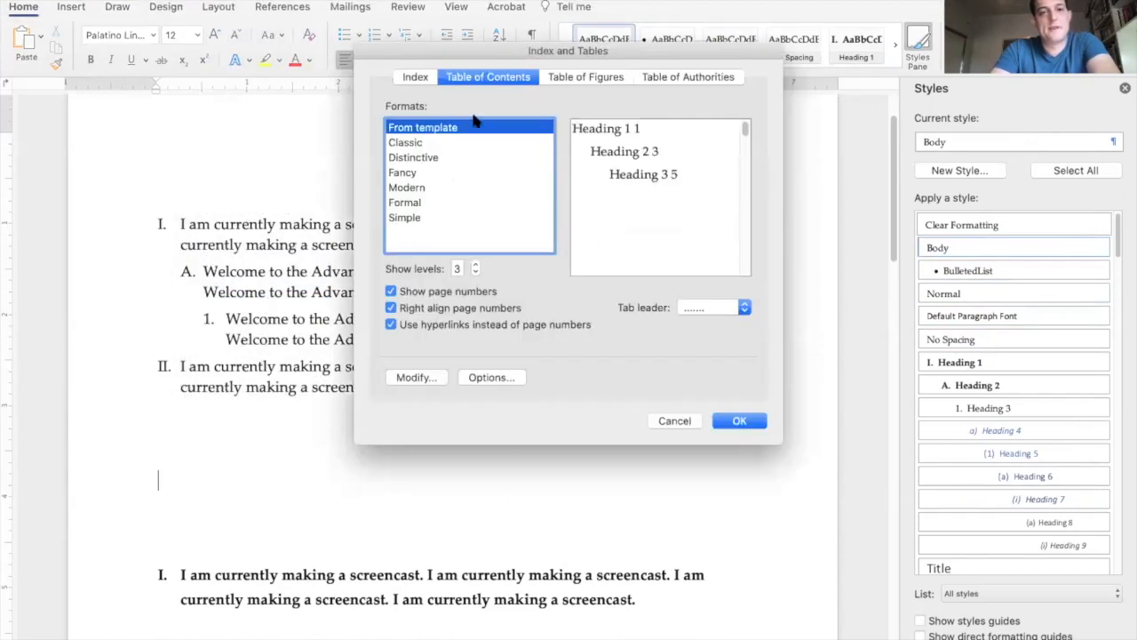
left_click(680, 77)
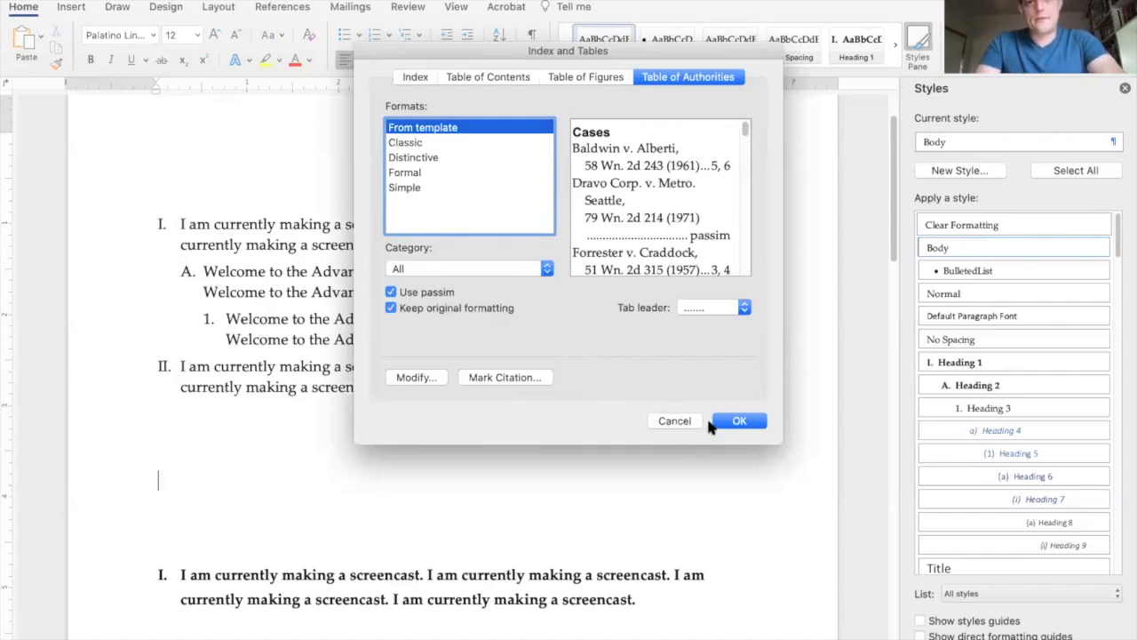
left_click(483, 377)
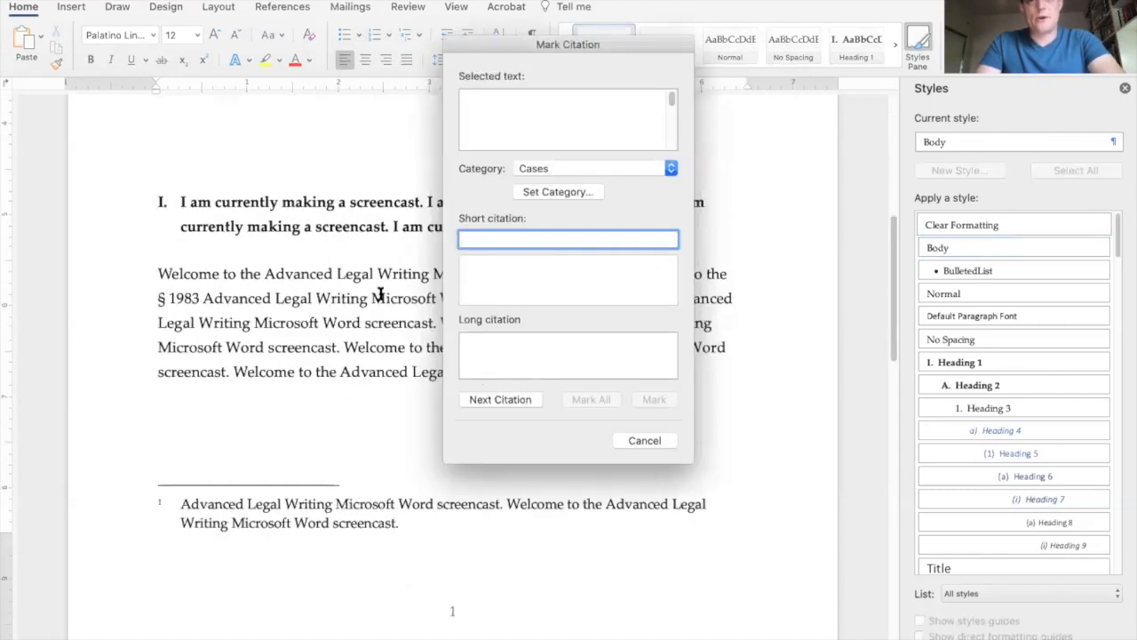
left_click(197, 298)
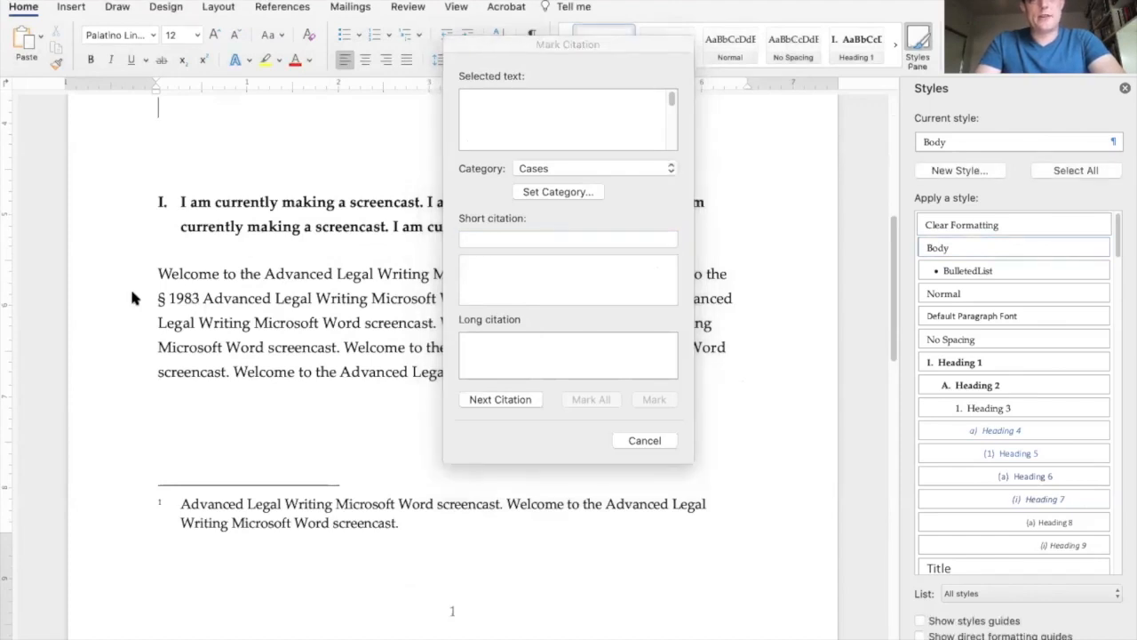
left_click_drag(160, 300, 197, 301)
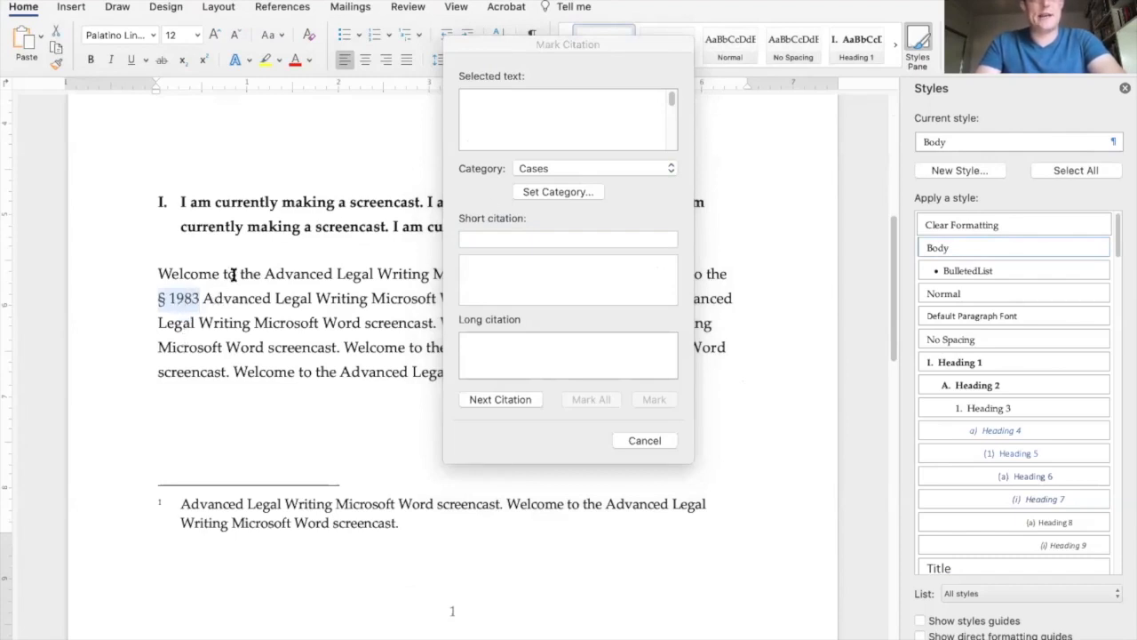
left_click(558, 165)
left_click(551, 181)
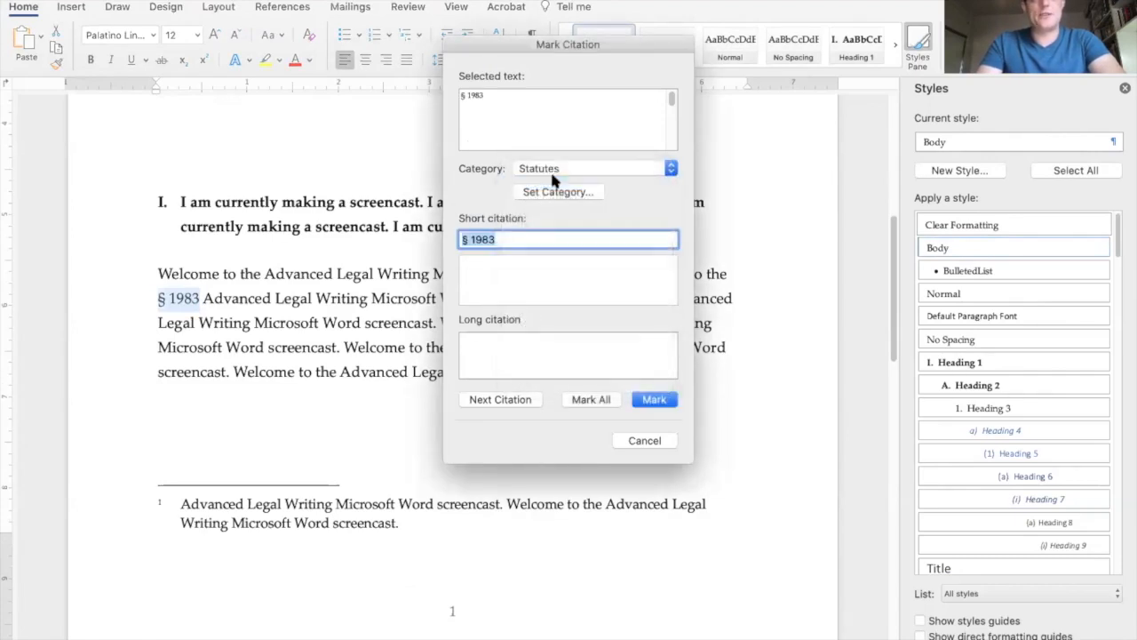
left_click(650, 400)
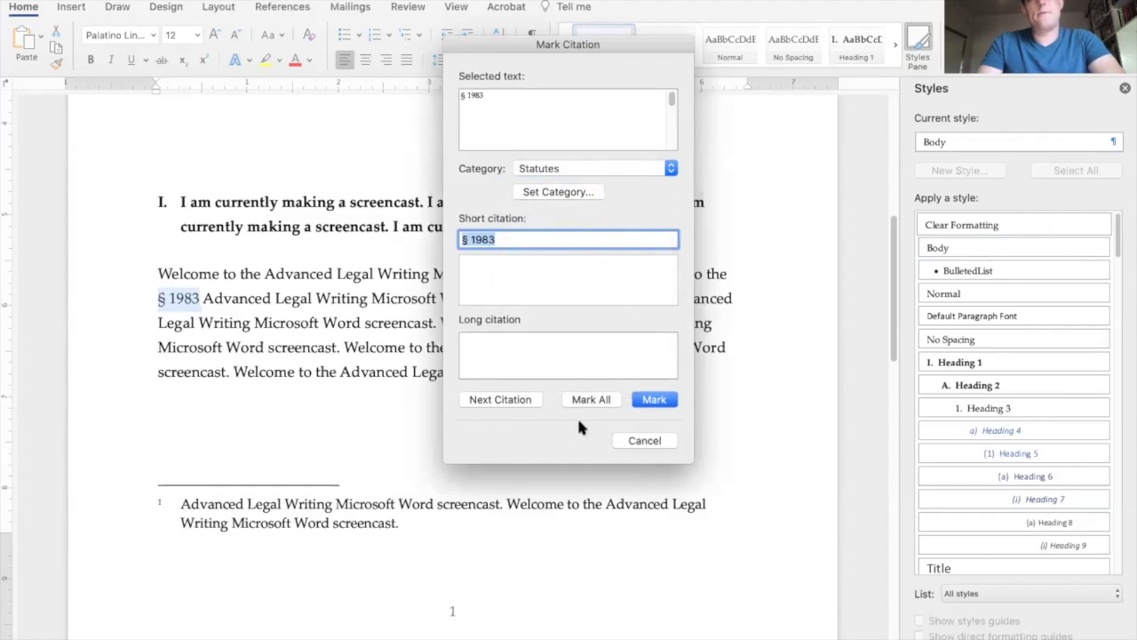
Step: Search for the next citation, continuing from the beginning of the document, and close the citation marking
left_click_drag(635, 445, 537, 406)
left_click(526, 400)
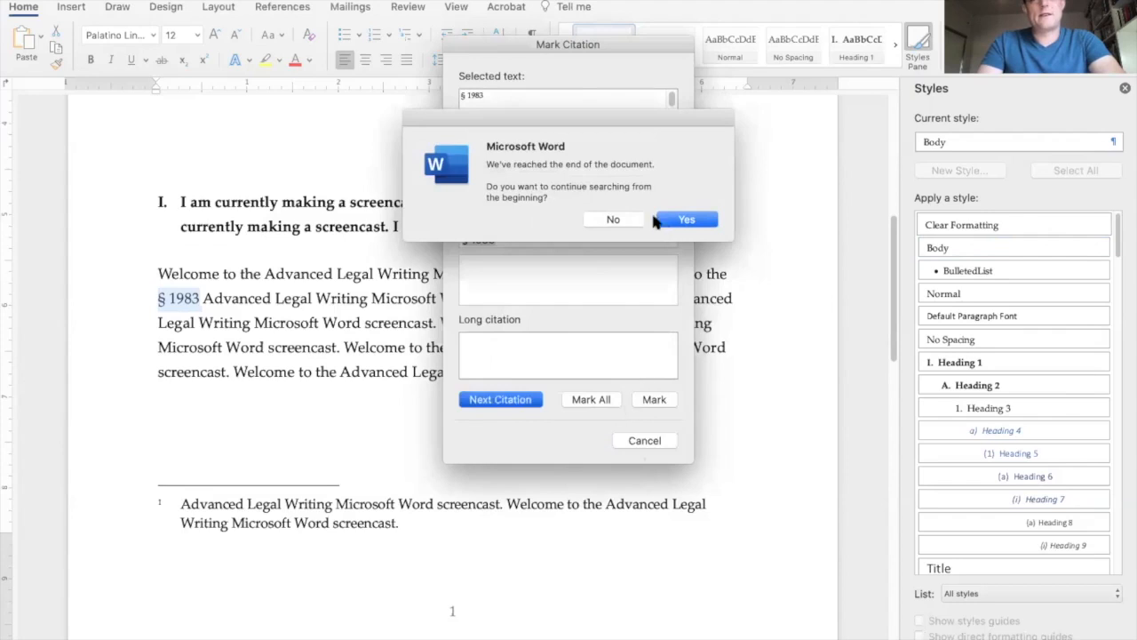
left_click(668, 222)
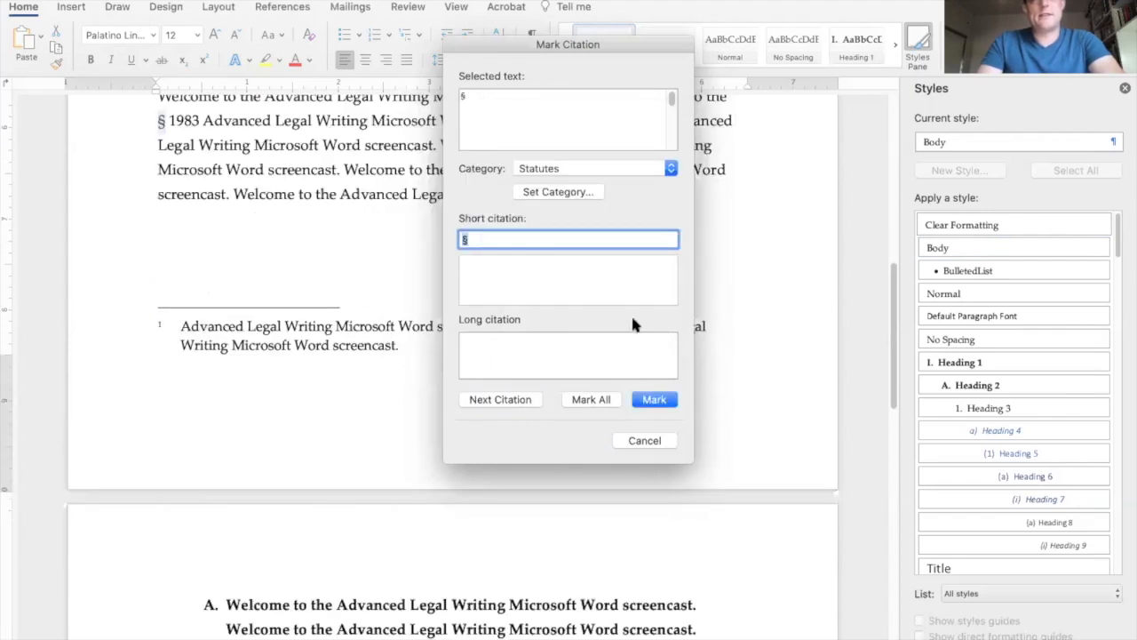
left_click(624, 439)
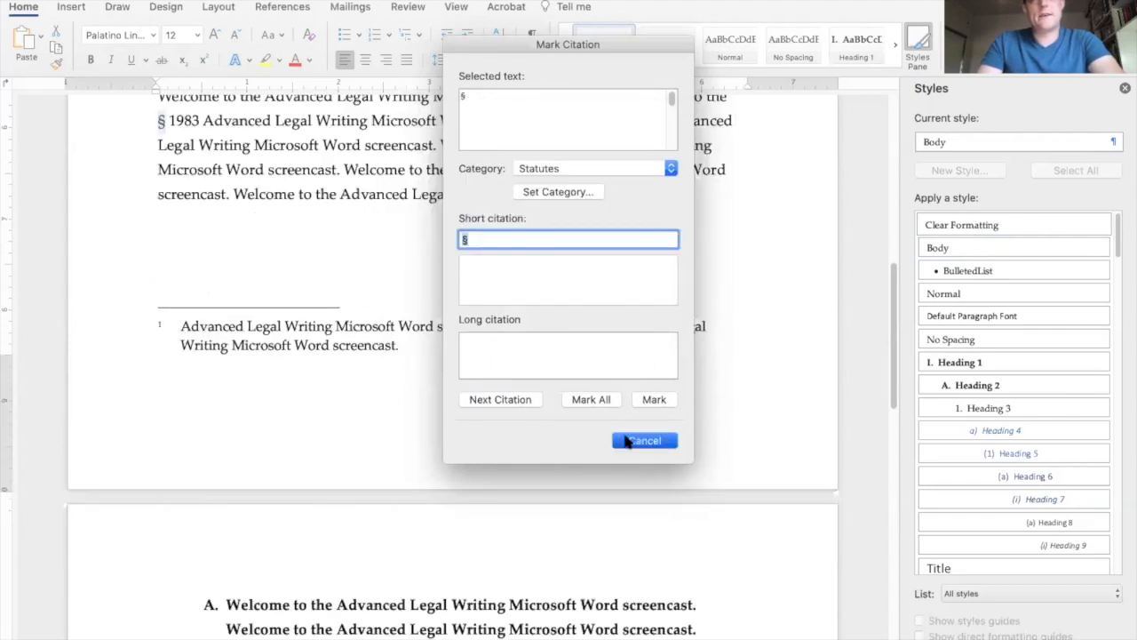
Step: Try to insert a table of authorities under the Authorities heading, using the From template format and all categories
scroll(367, 287, "up", 2)
scroll(367, 287, "up", 8)
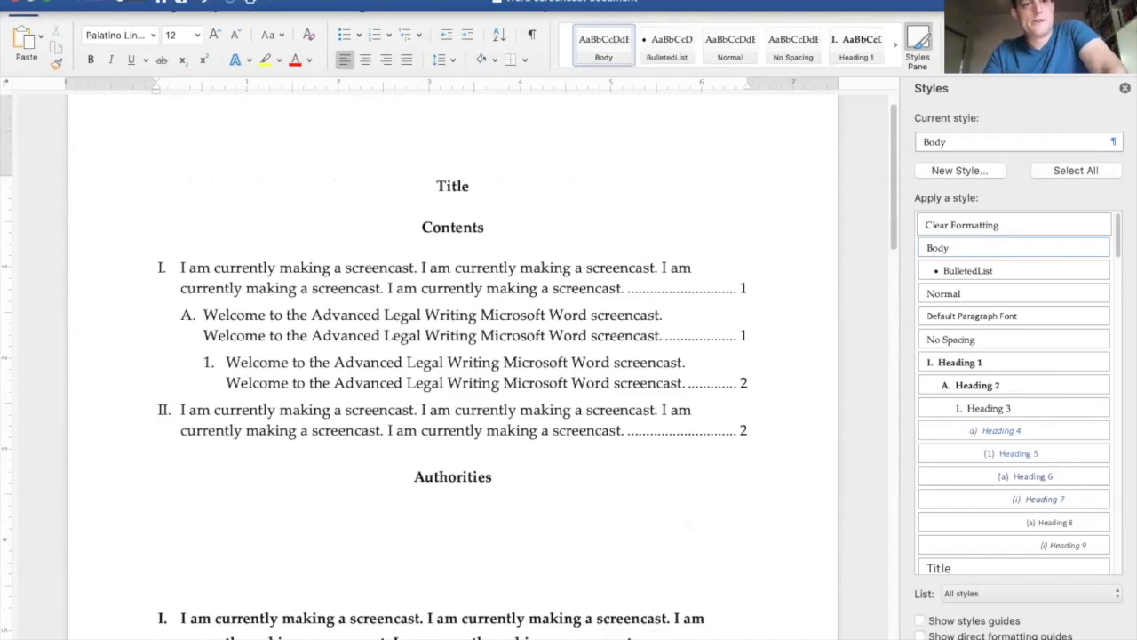
left_click(244, 9)
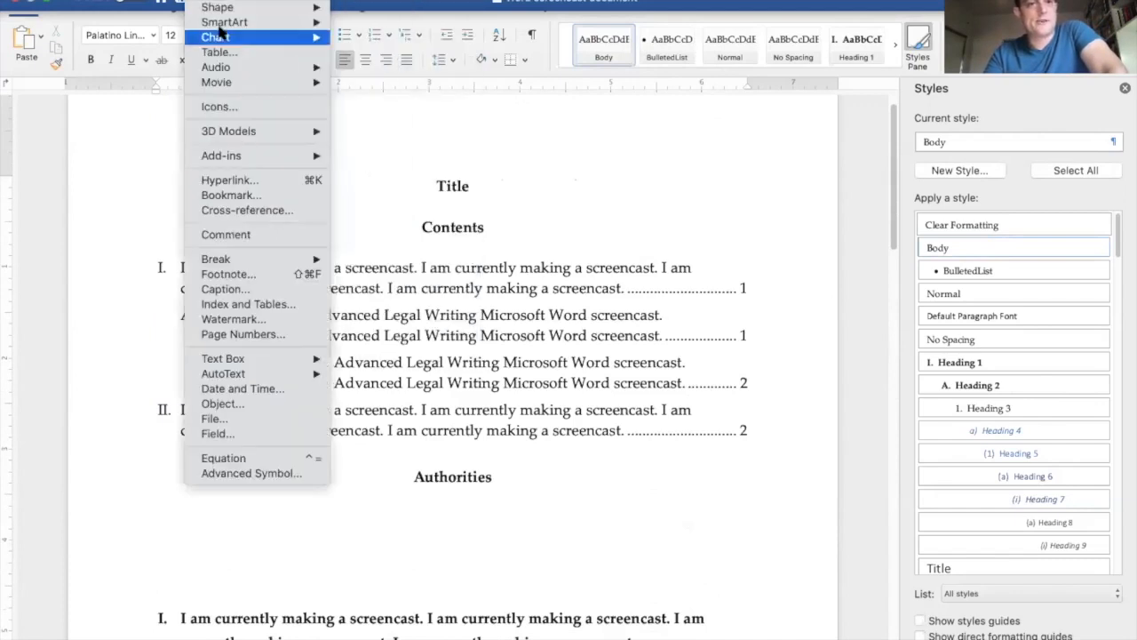
left_click(248, 304)
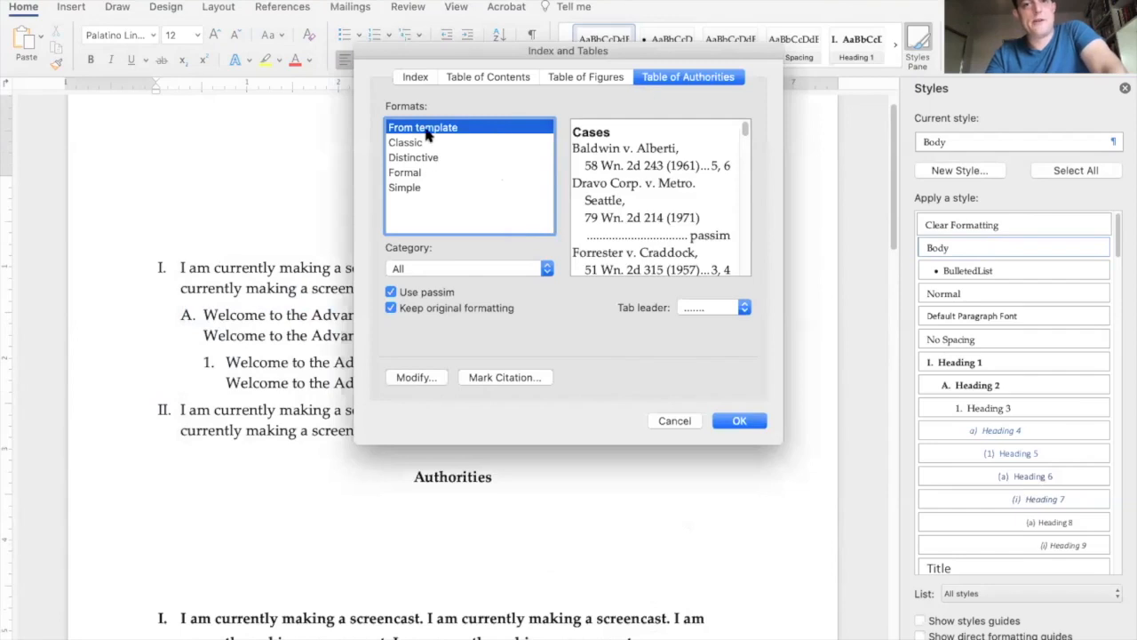
left_click(733, 423)
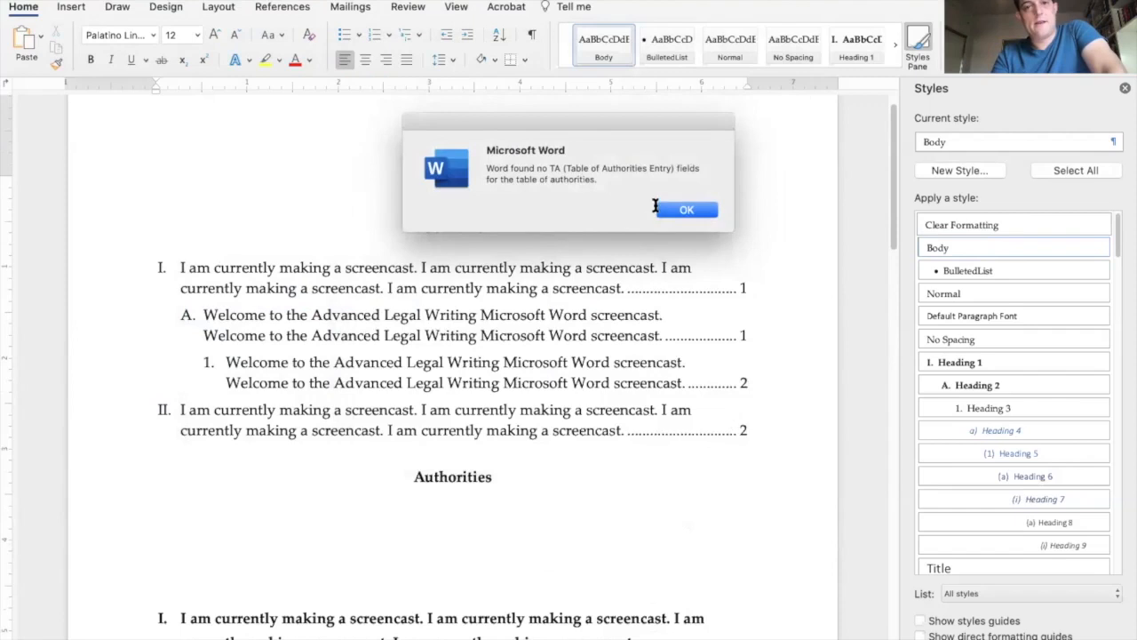
left_click(667, 206)
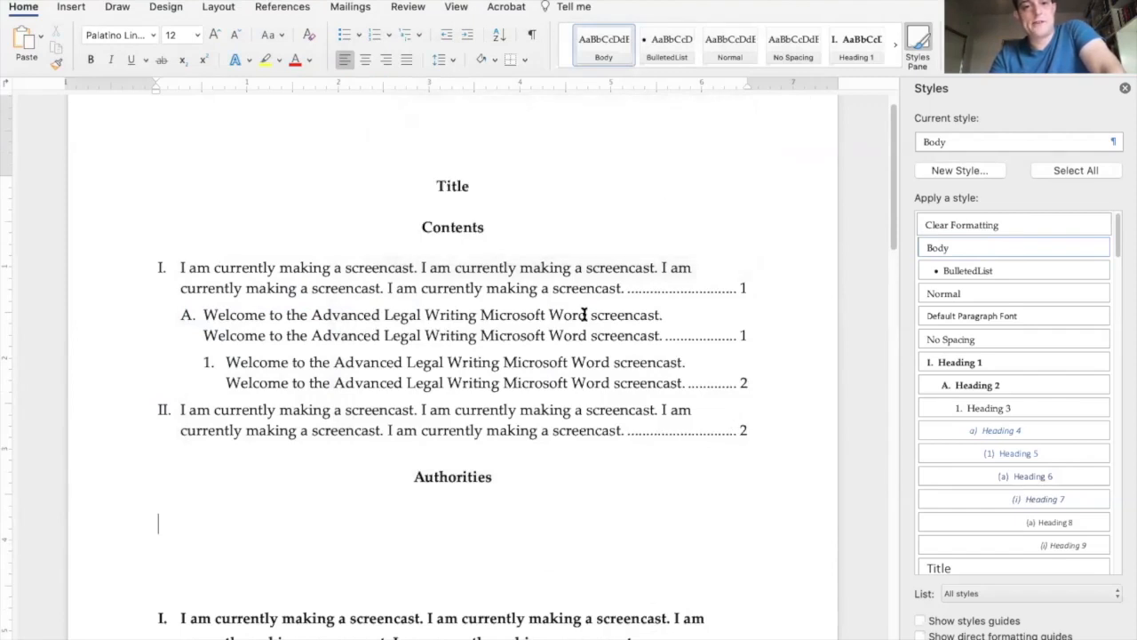
Step: Expand the § 1983 reference in the first body paragraph to 42 U.S.C. § 1983, with a non-breaking space after 42
scroll(407, 129, "down", 3)
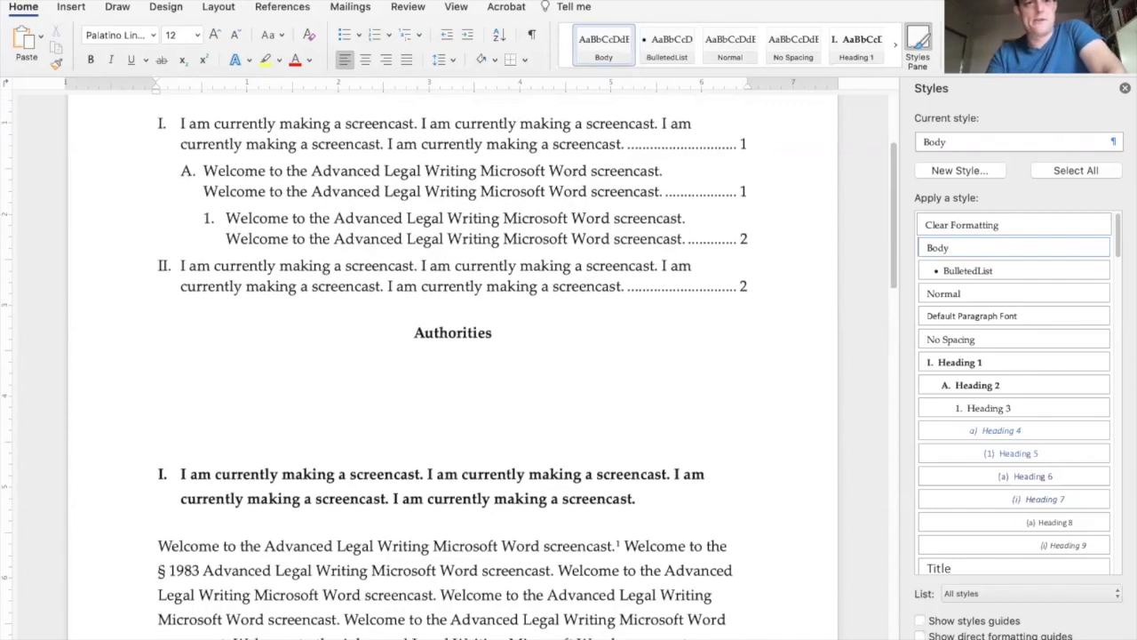
scroll(267, 373, "down", 2)
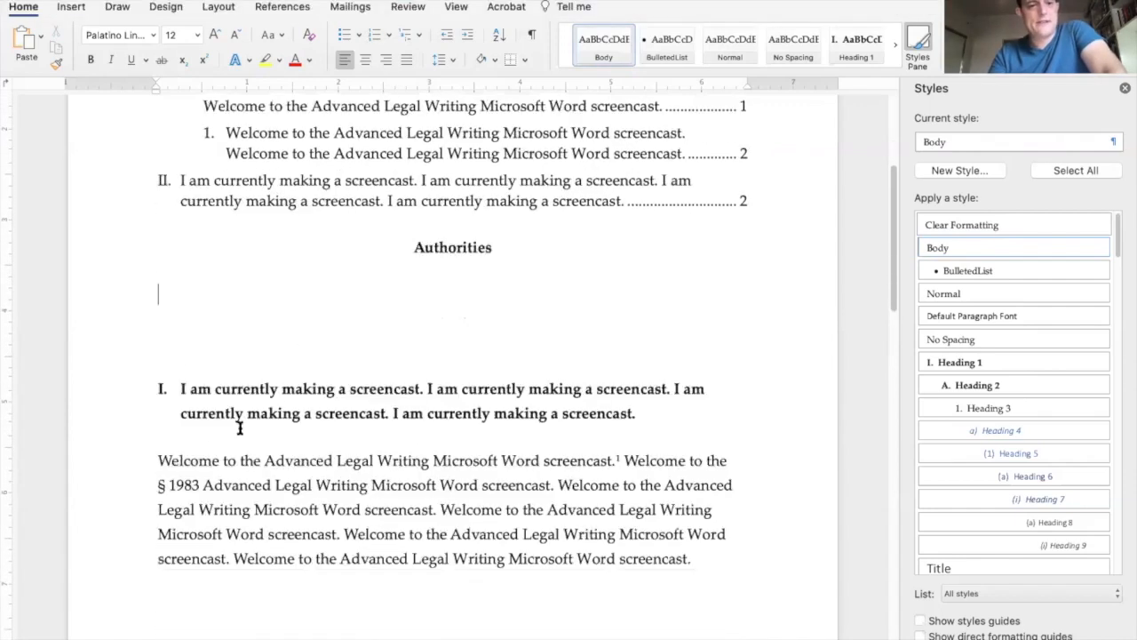
left_click_drag(200, 484, 155, 484)
key("Left")
key("shift+Right")
key("shift+Right")
key("shift+Right")
key("shift+Right")
key("shift+Right")
key("shift+Right")
key("Left")
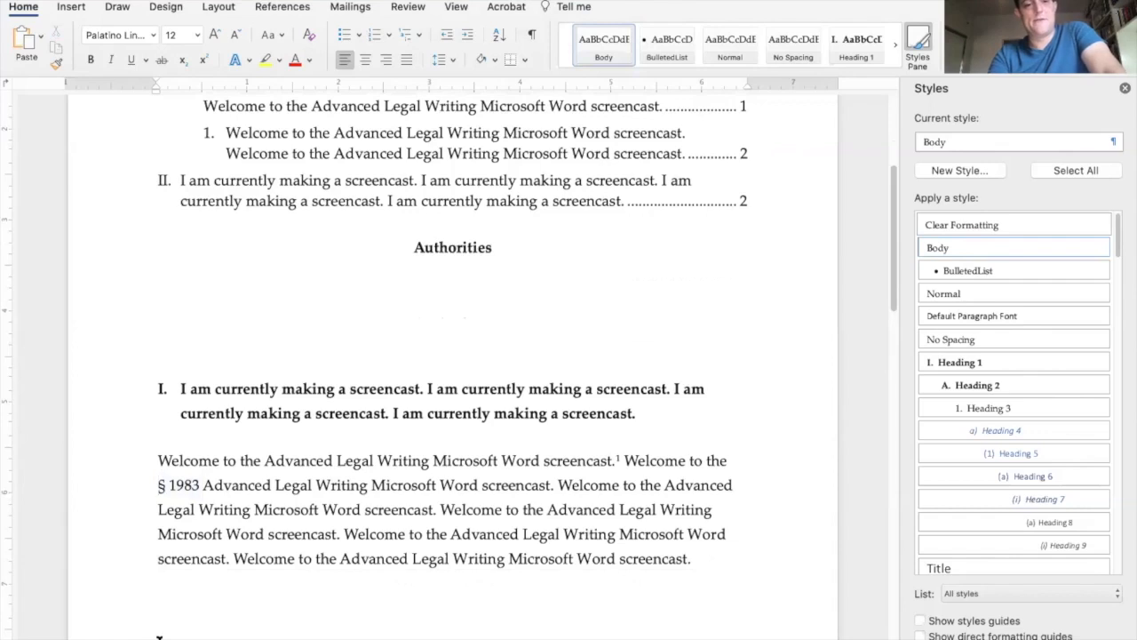
type("42 U.S.C")
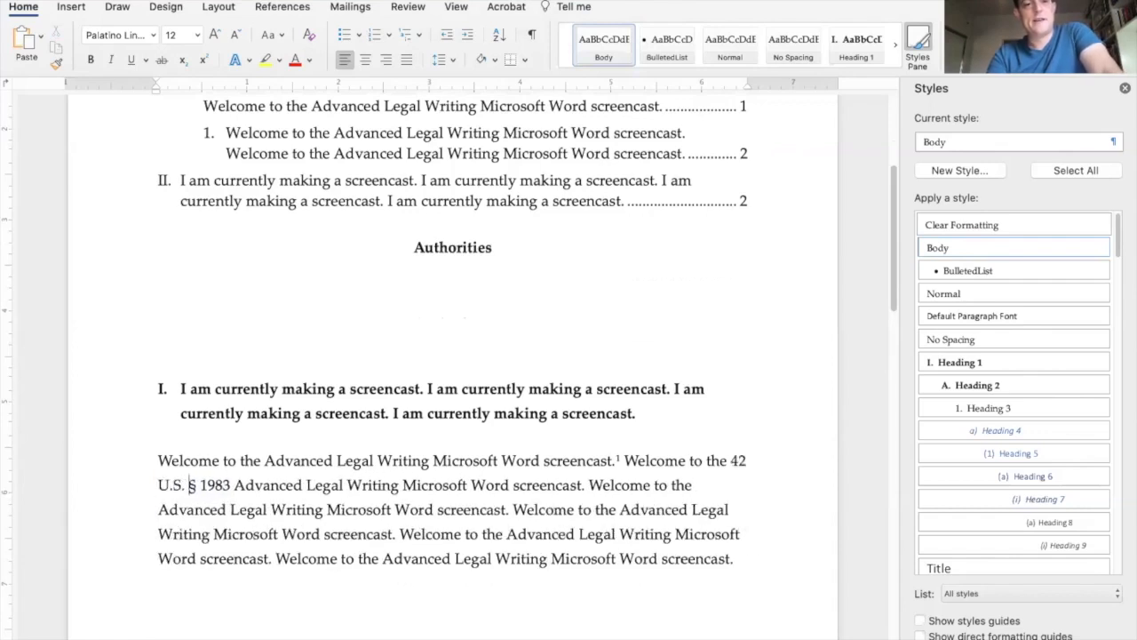
type(".")
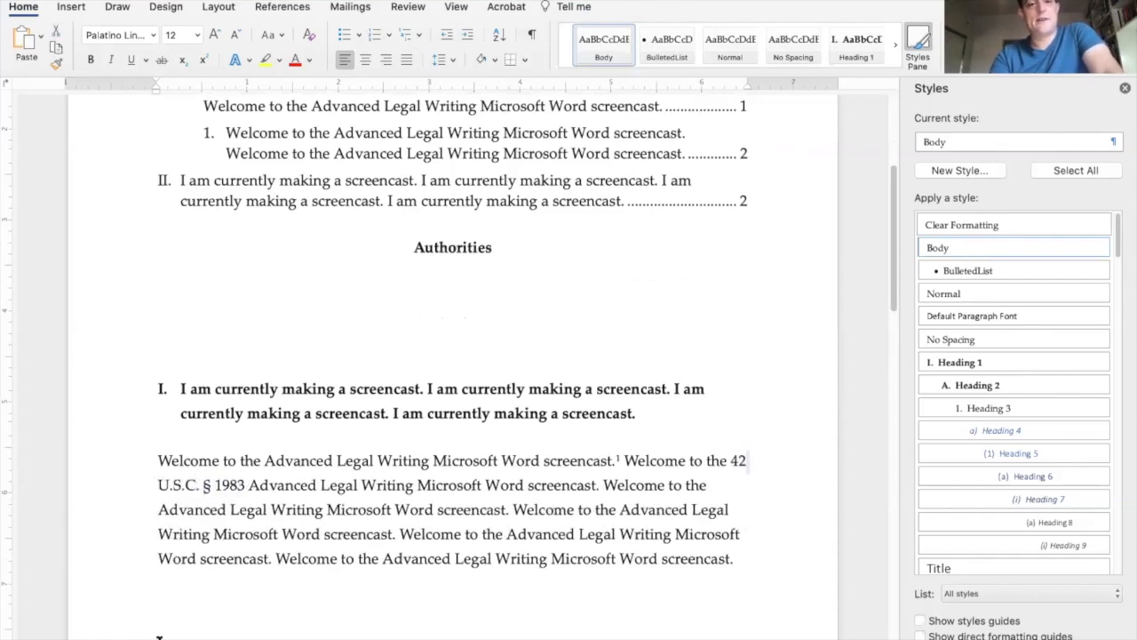
key("alt+space")
Step: Select the full citation 42 U.S.C. § 1983 in the first body paragraph
key("super+shift+Left")
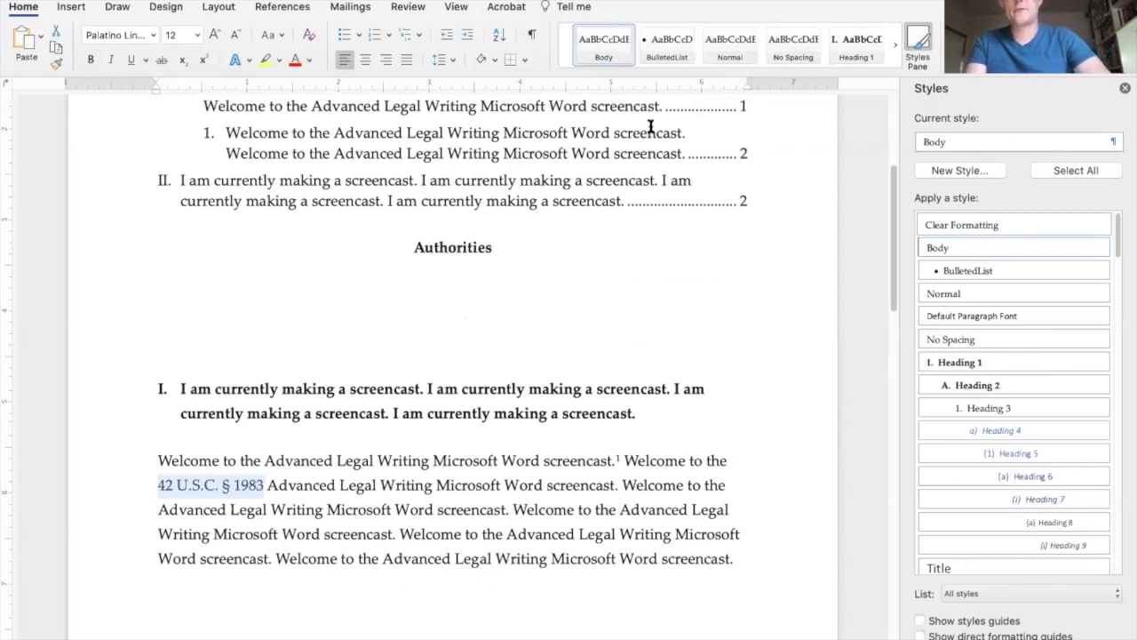
left_click(260, 486)
key("Right")
key("shift+super+Left")
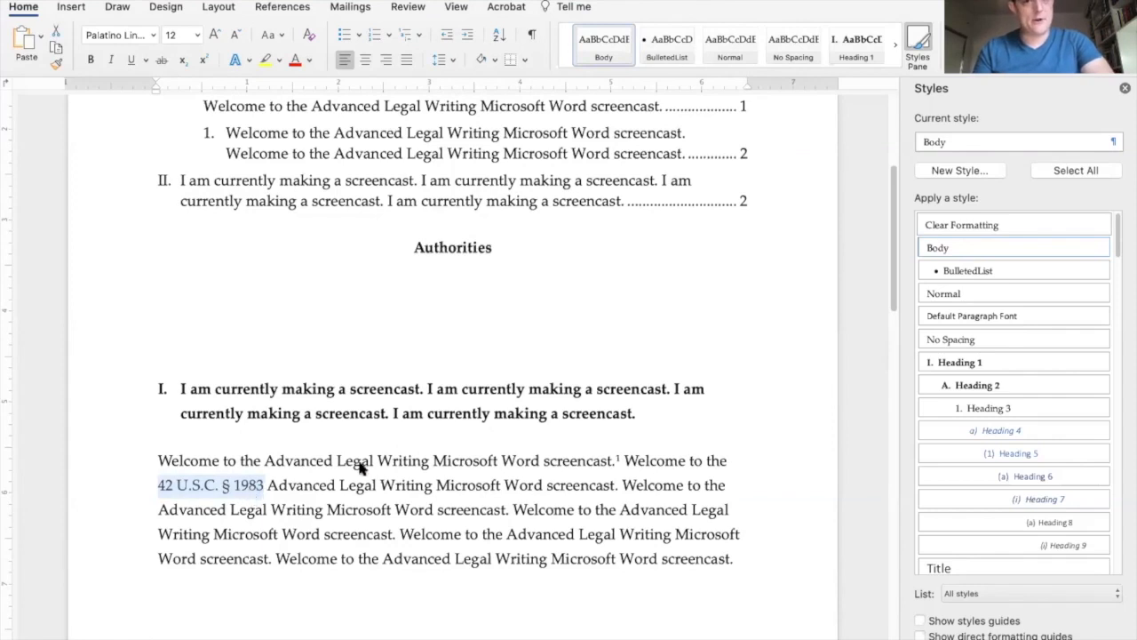
left_click(343, 480)
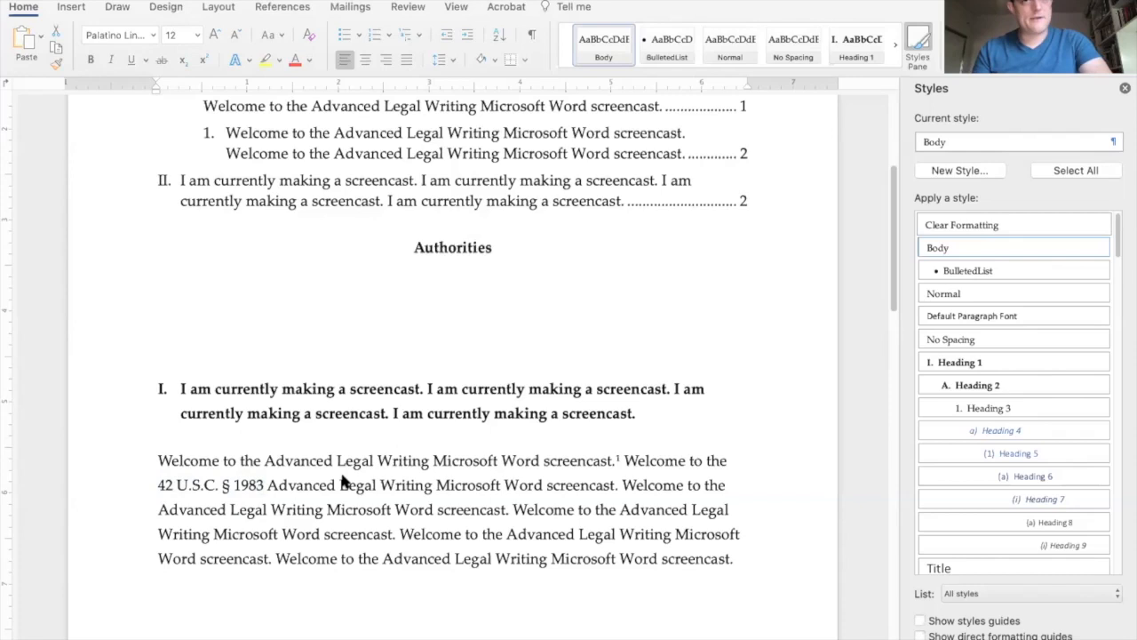
left_click(264, 486)
left_click_drag(264, 486, 153, 487)
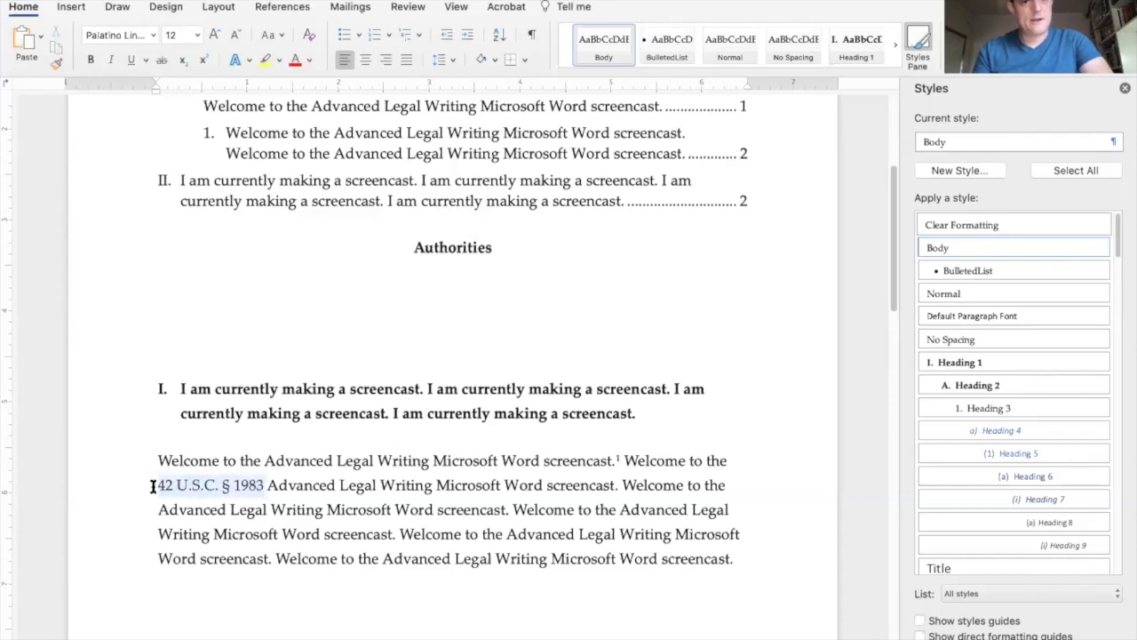
right_click(203, 486)
left_click(193, 489)
left_click(264, 484)
left_click_drag(262, 486, 160, 486)
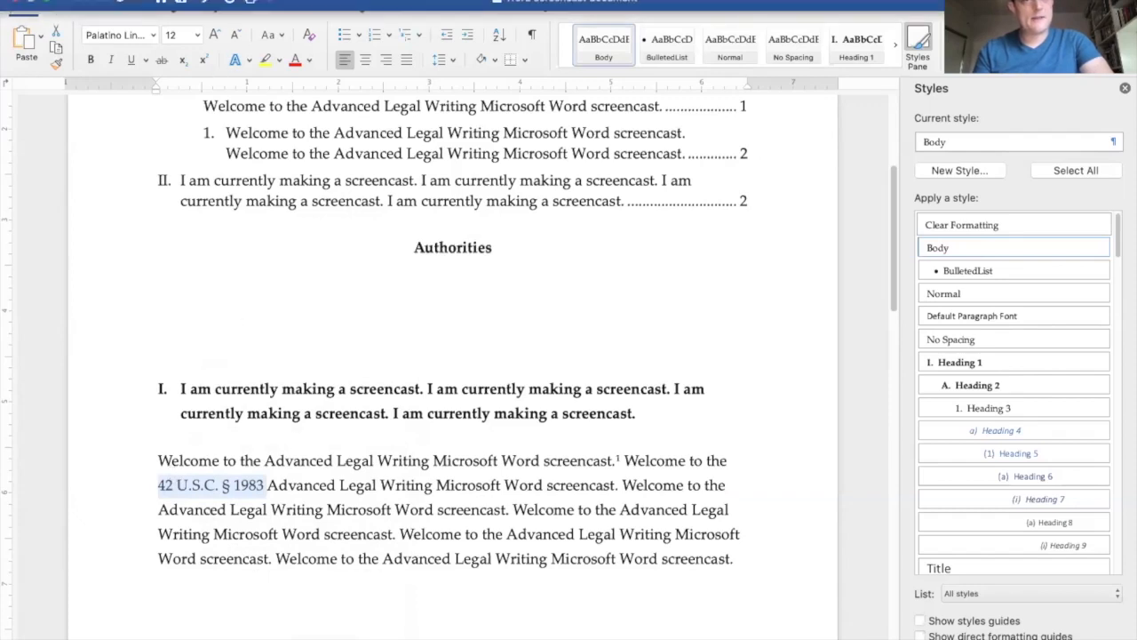
Step: Open the keyboard customization and find the MarkCitation command in the Insert category by searching for citation
left_click(249, 0)
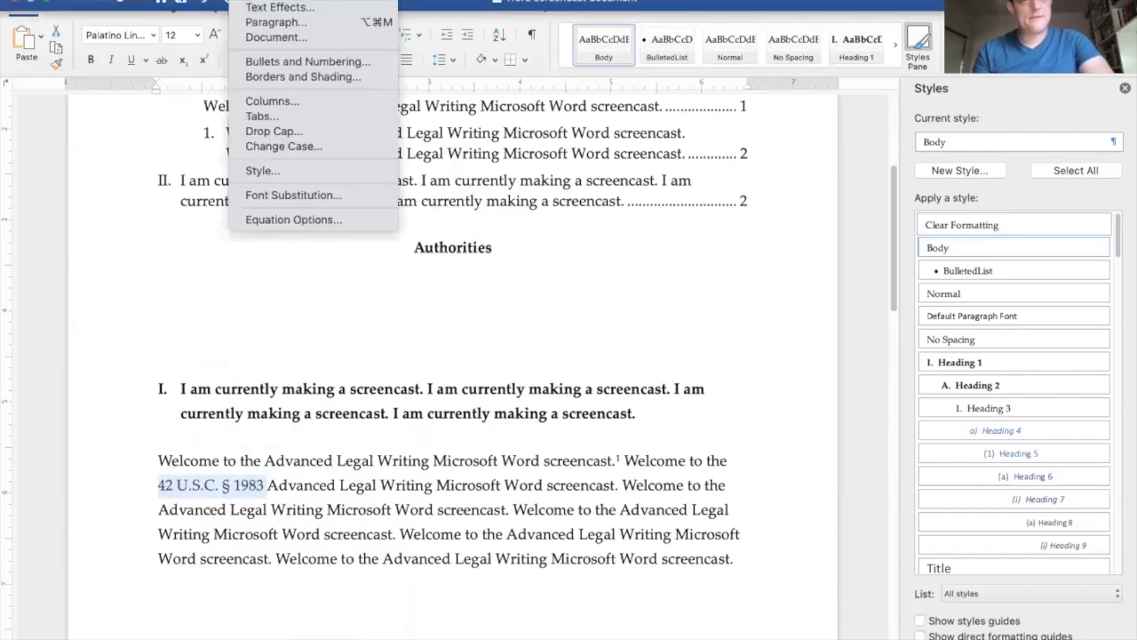
mouse_move(436, 1)
type("keybo")
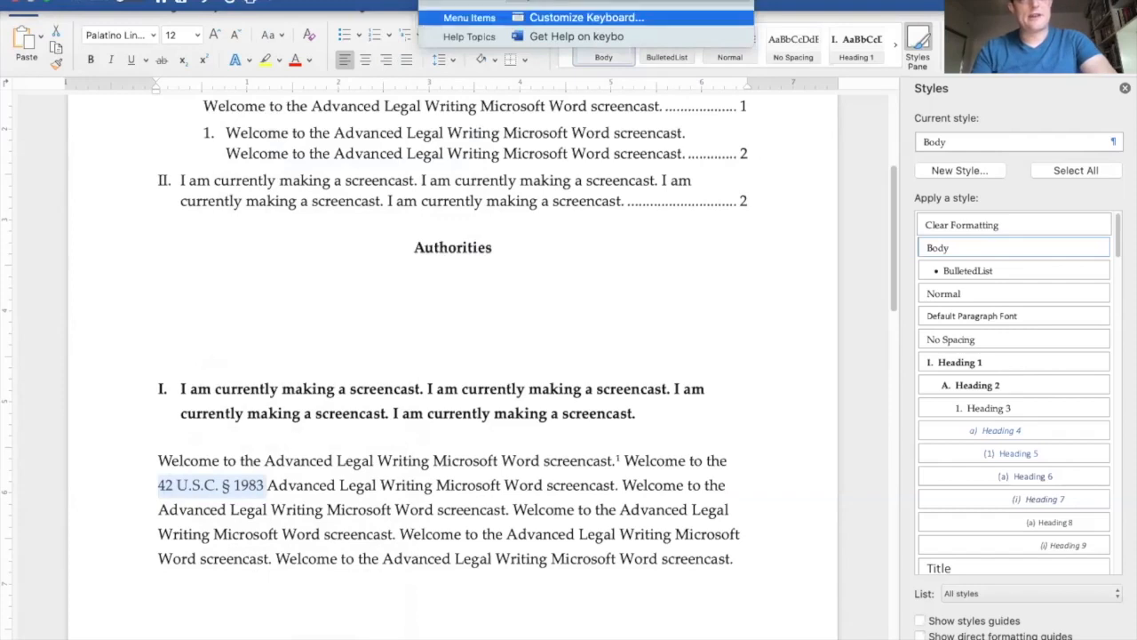
key("Return")
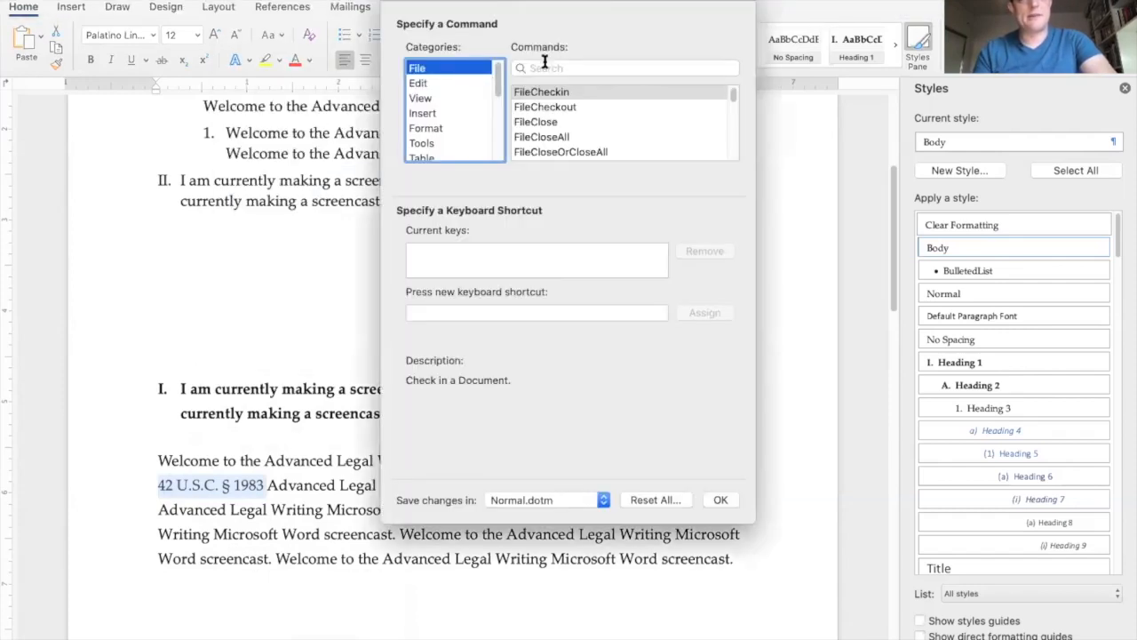
left_click(468, 112)
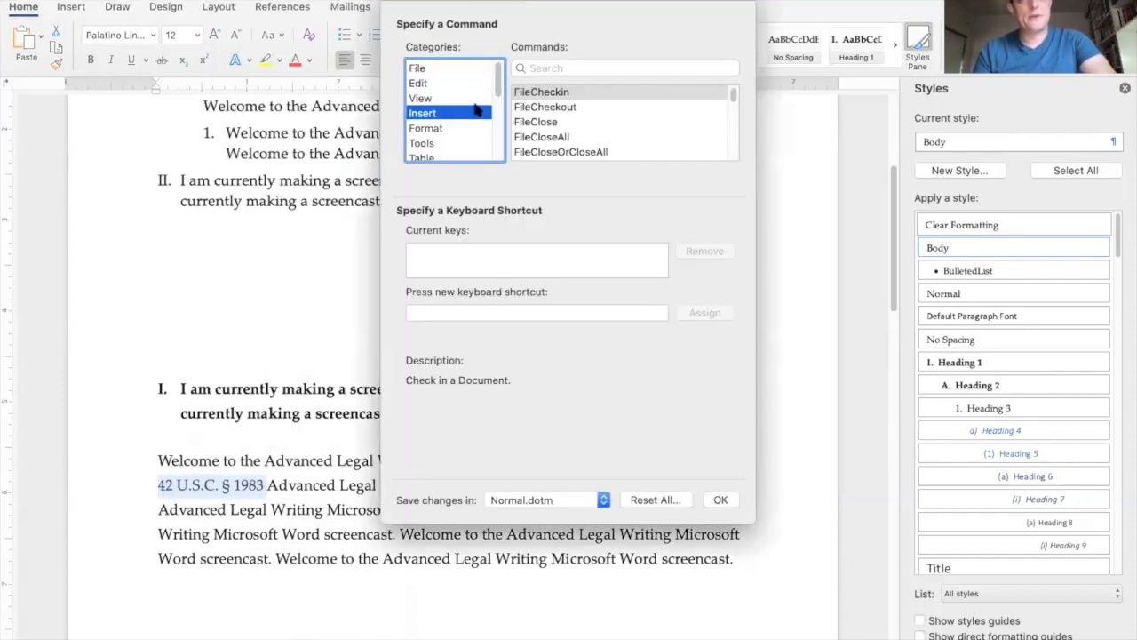
left_click(549, 69)
type("mark ci")
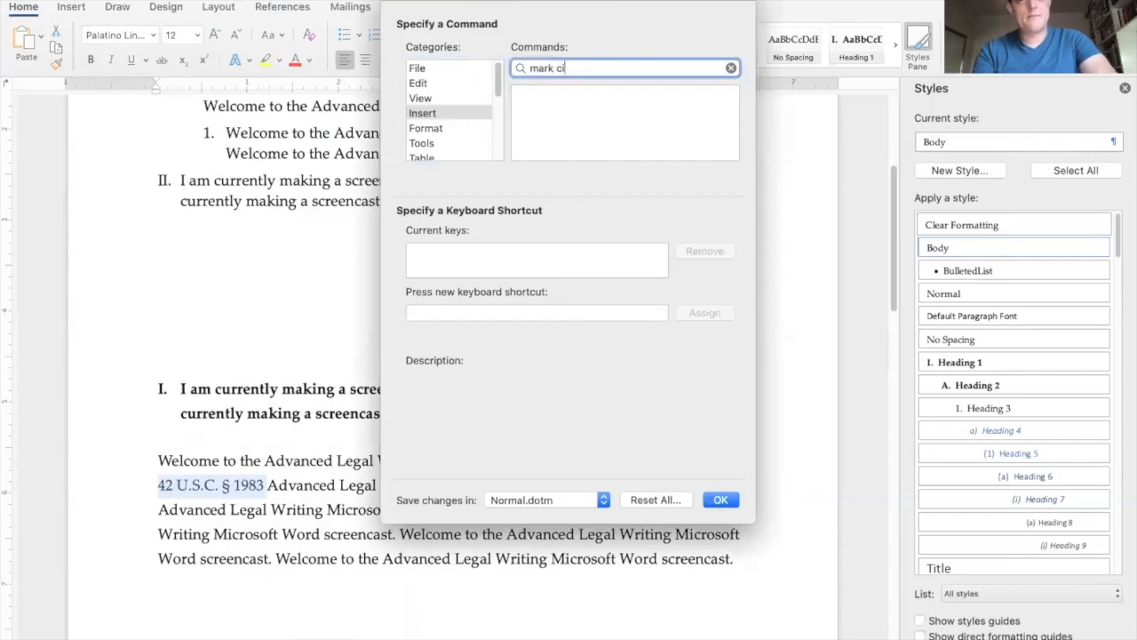
type("t")
key("super+a")
type("citation")
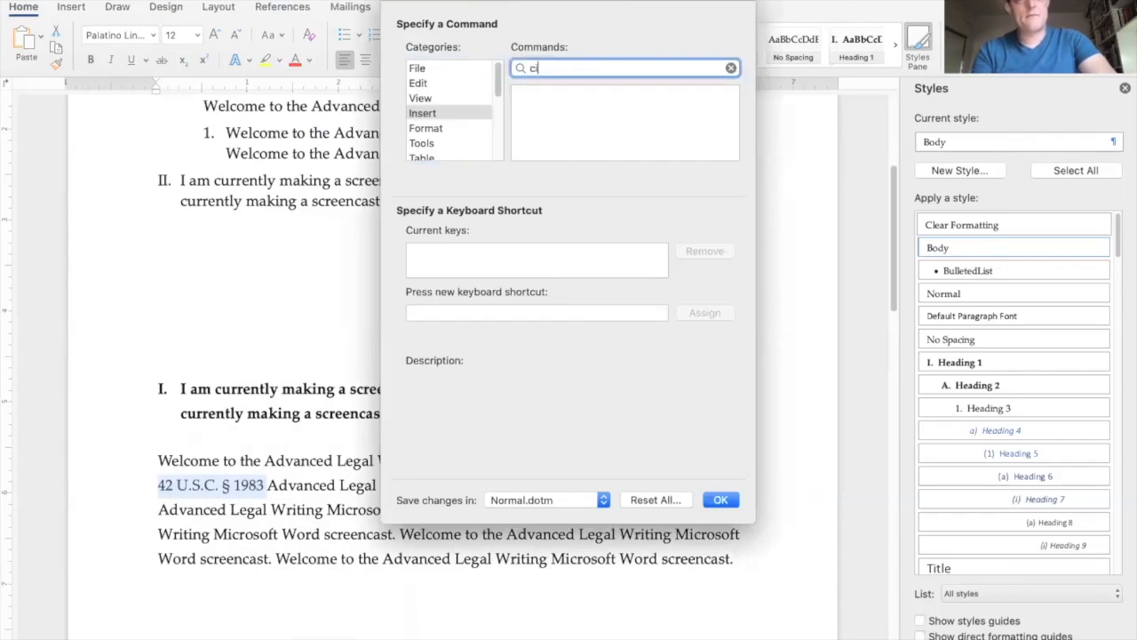
left_click(604, 91)
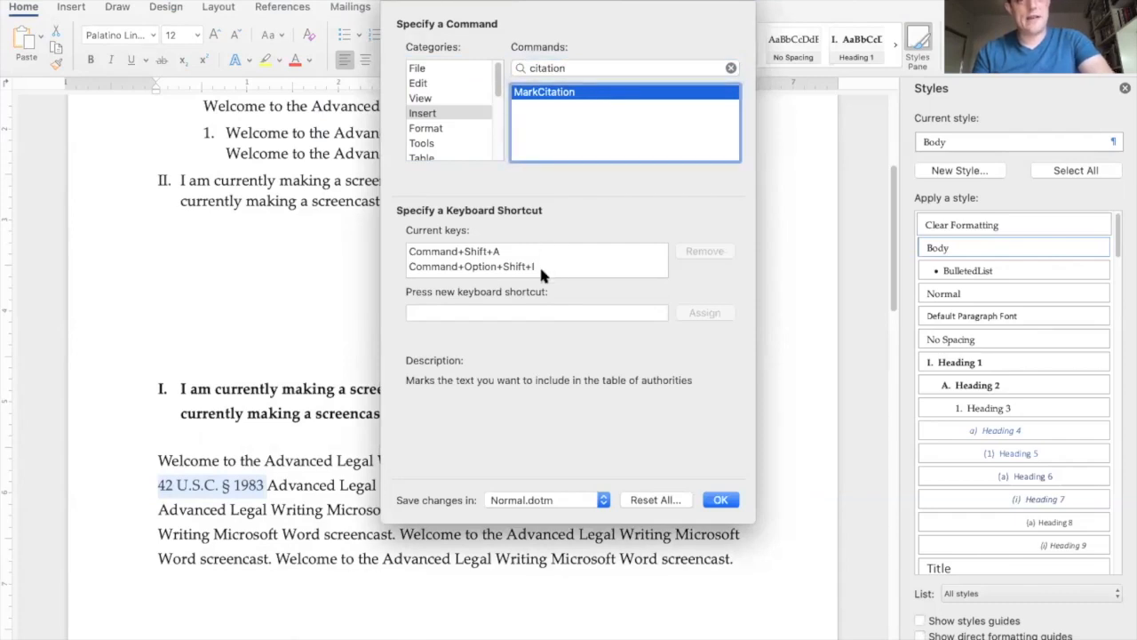
Step: Assign the new keyboard shortcut Command+Shift+I to the MarkCitation command, saved in Normal.dotm
left_click(533, 311)
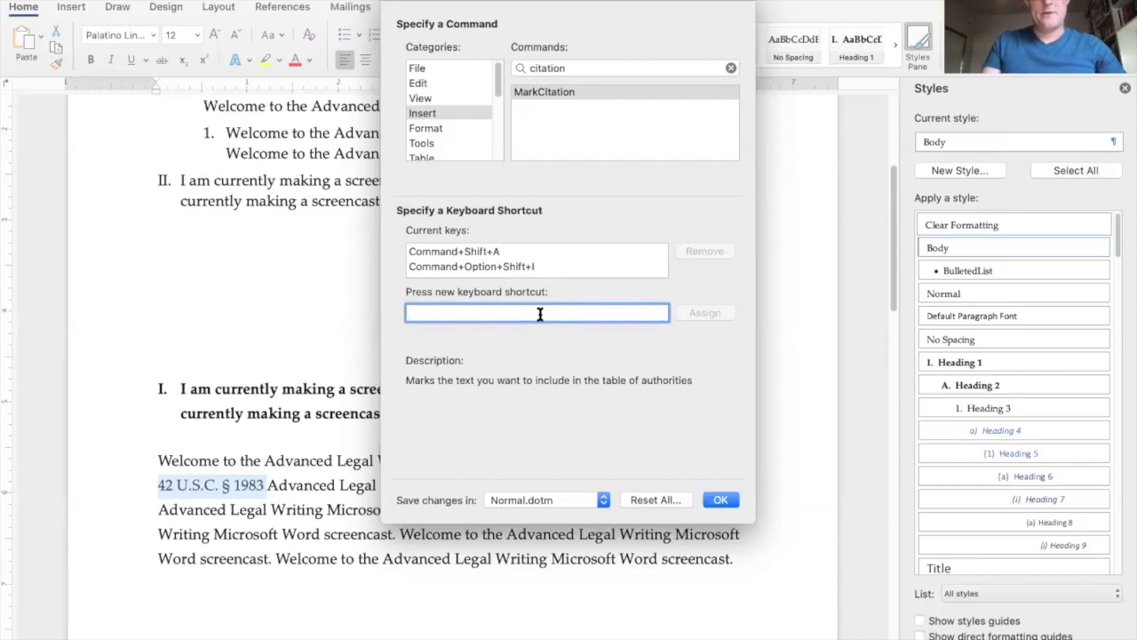
key("super+shift+i")
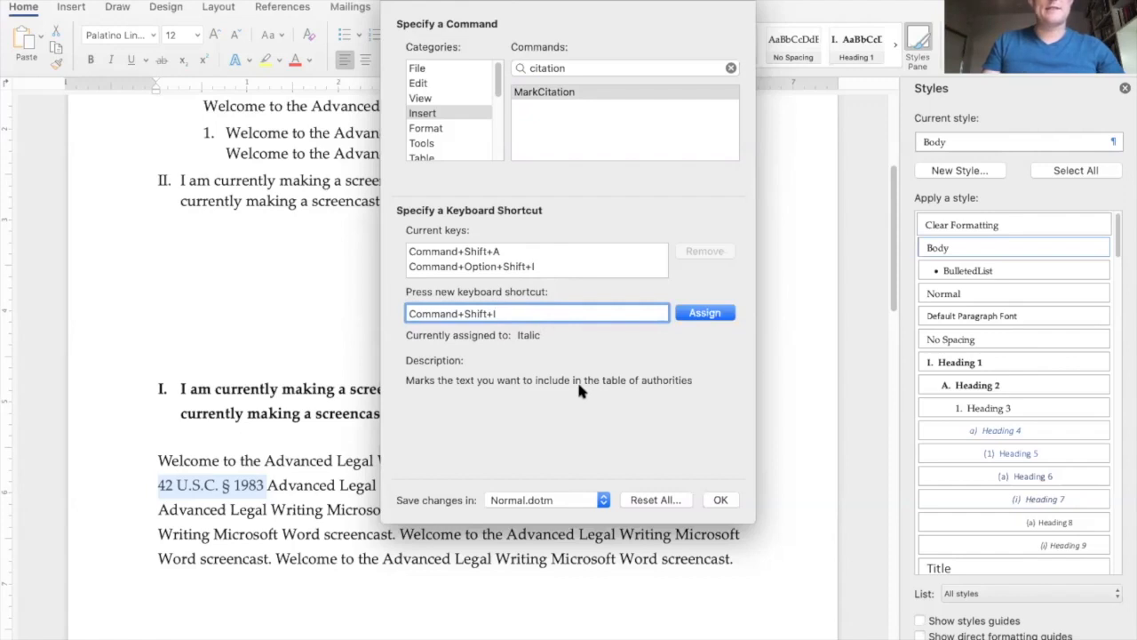
left_click(699, 318)
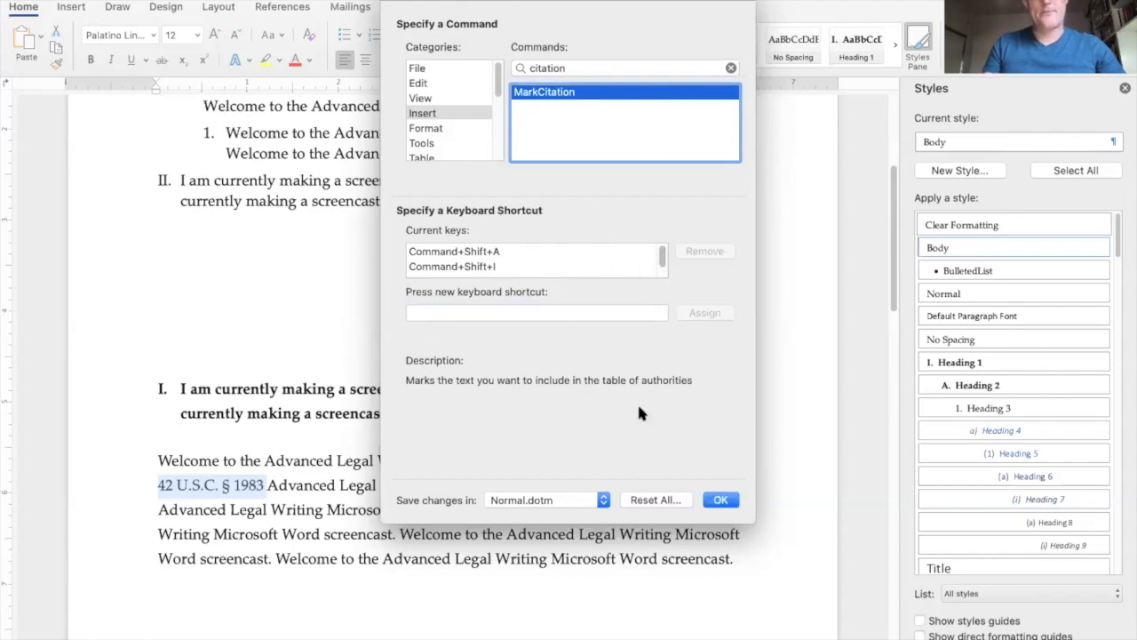
left_click(493, 314)
key("super+shift+c")
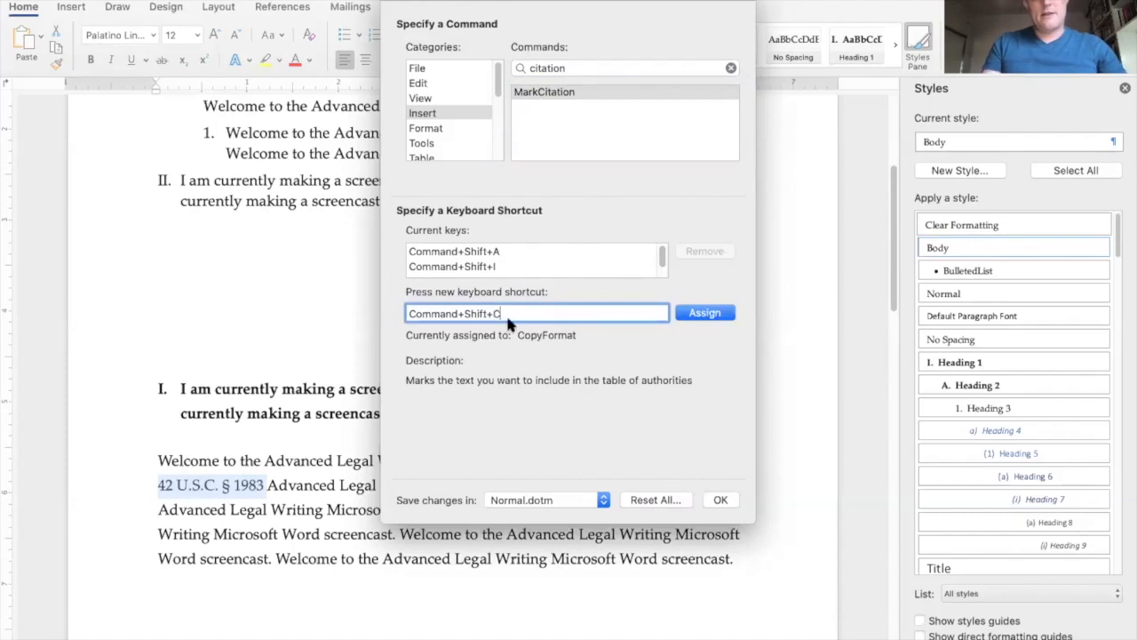
key("BackSpace")
Step: Confirm the keyboard customization and reselect the full citation 42 U.S.C. § 1983 in the first body paragraph
left_click(722, 500)
left_click(234, 486)
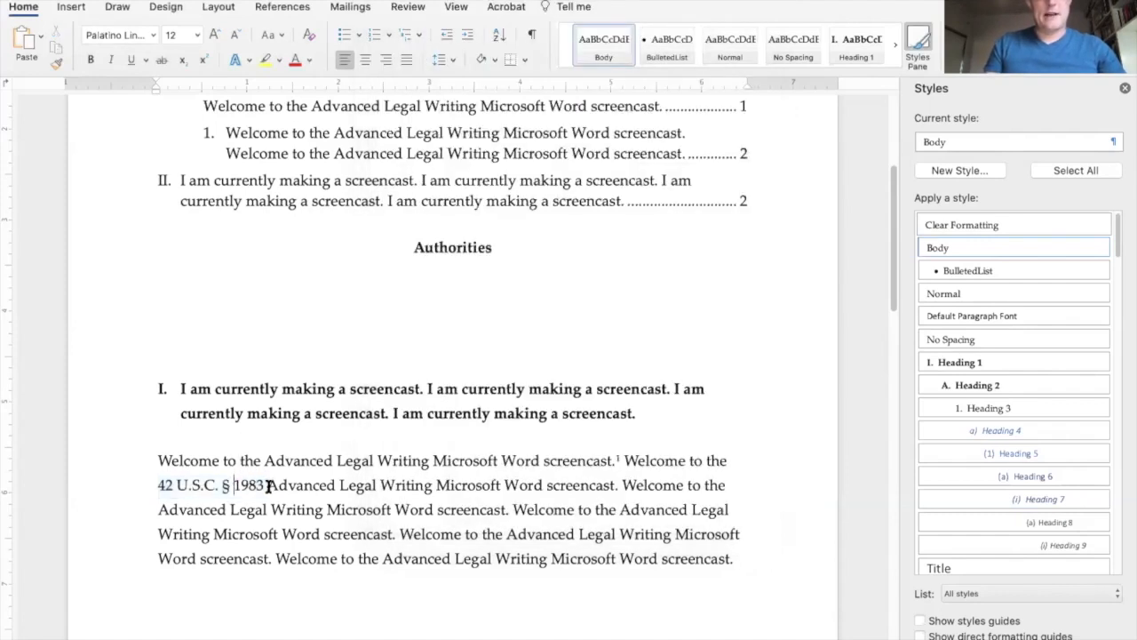
left_click_drag(265, 485, 133, 480)
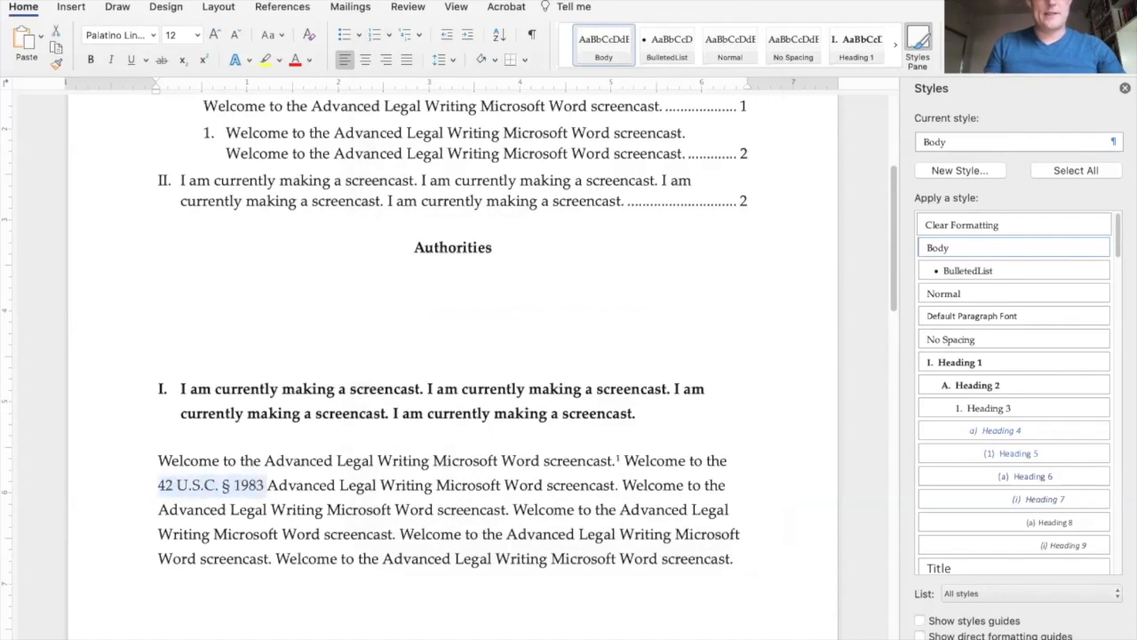
Step: Mark the selected 42 U.S.C. § 1983 as a Statutes citation and add a mark with the short citation § 1983
key("alt+shift+i")
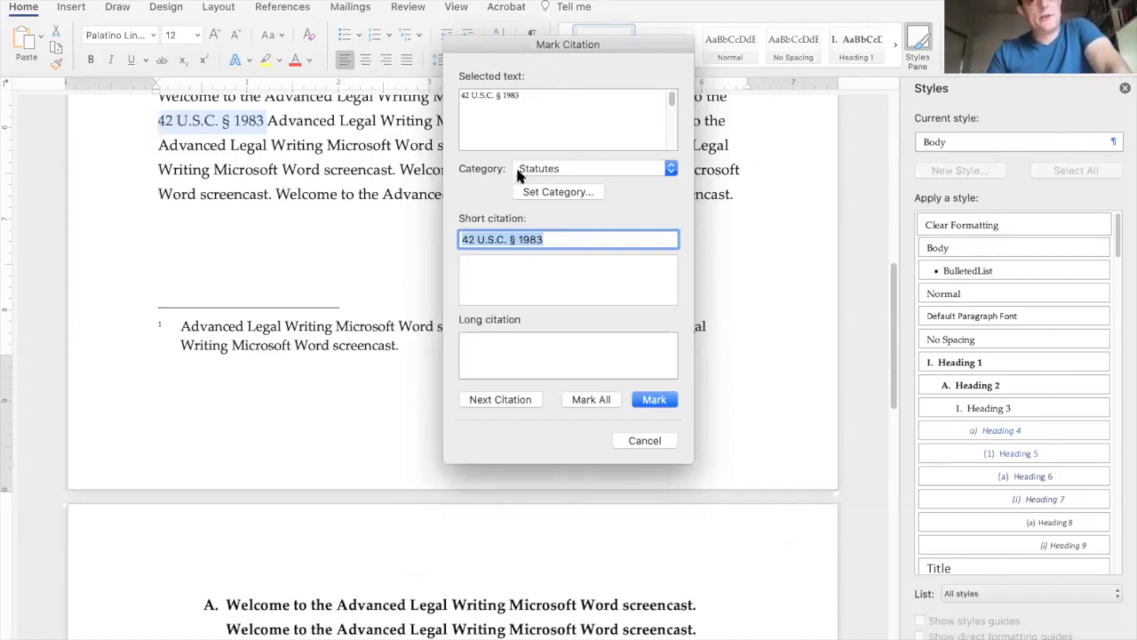
left_click(646, 400)
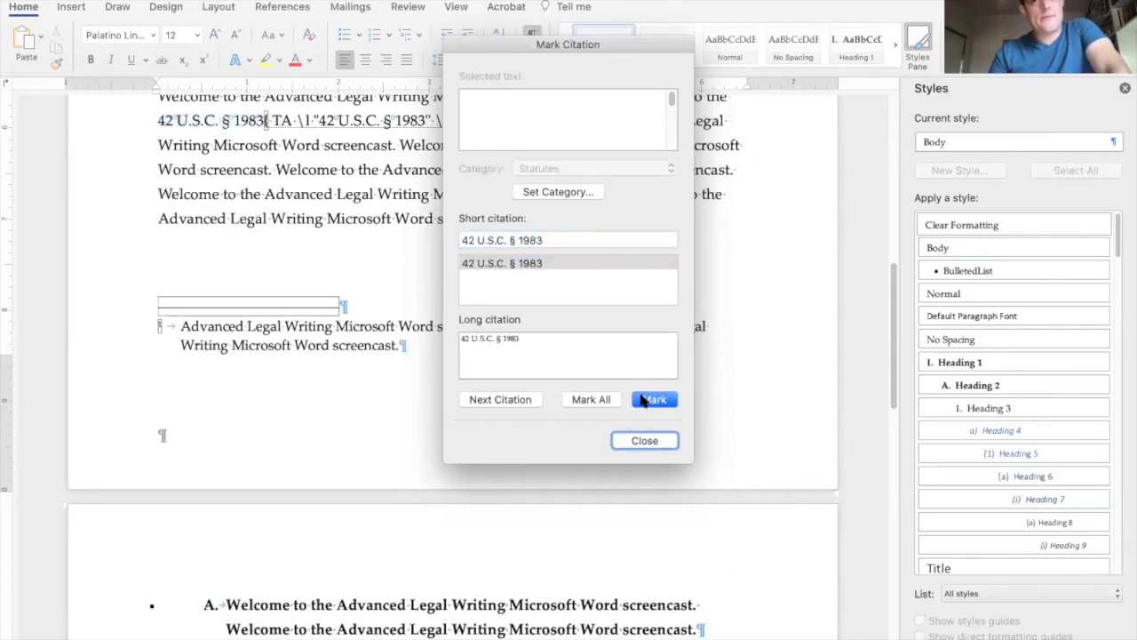
left_click(552, 241)
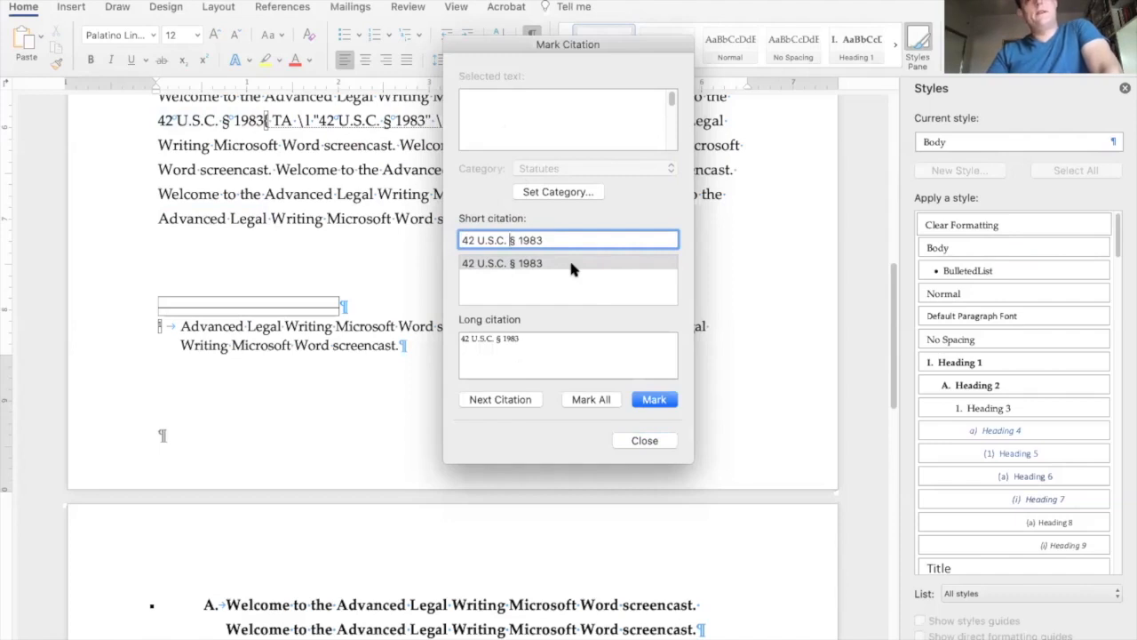
left_click(510, 240)
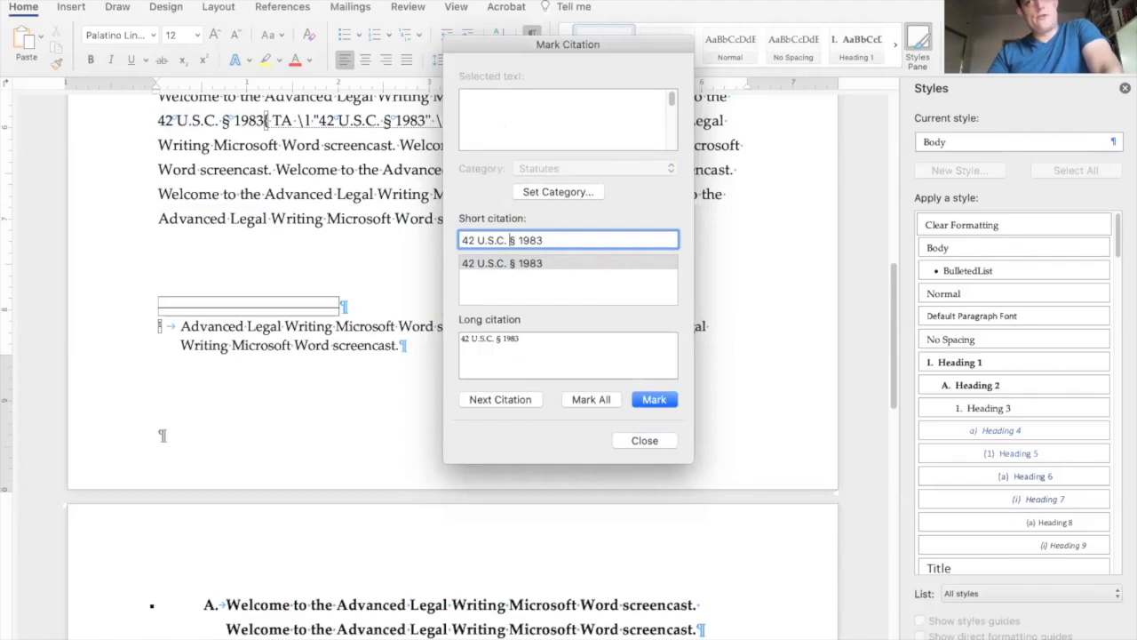
left_click_drag(510, 239, 461, 240)
key("BackSpace")
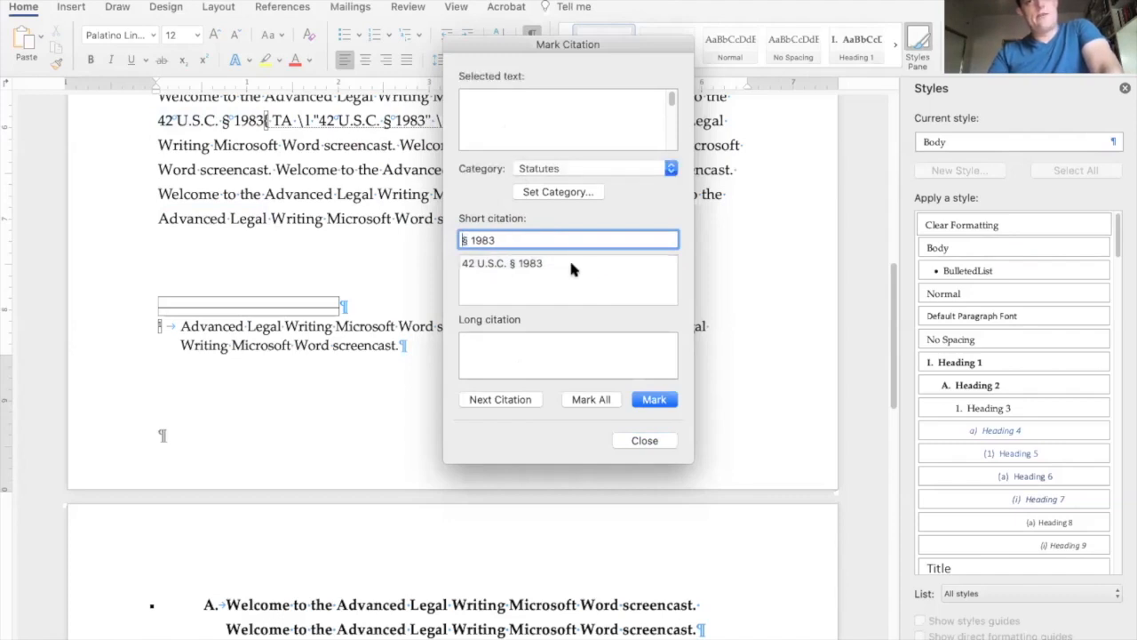
key("Return")
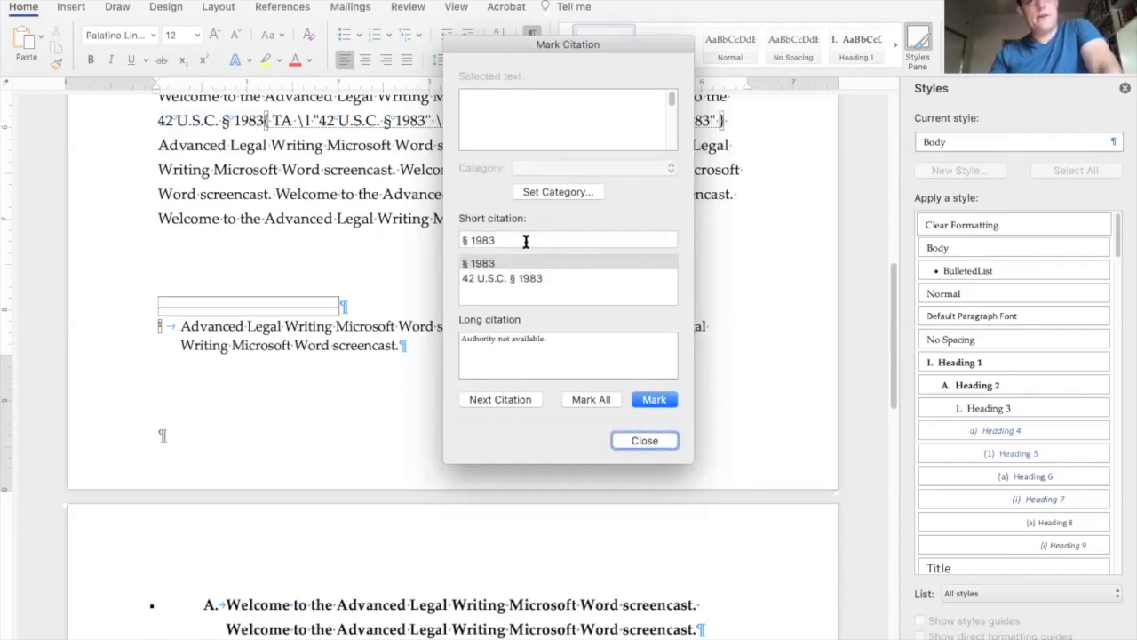
Step: Mark an additional short citation, Section 1983, at the same statute reference and finish marking citations
type("Section")
key("Return")
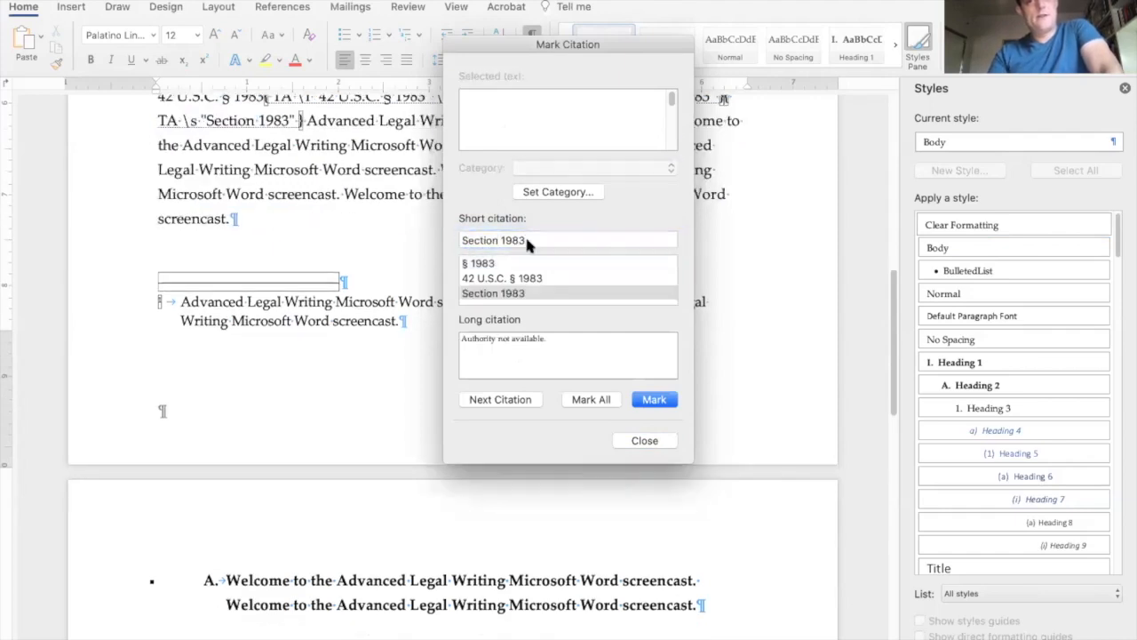
left_click(482, 278)
left_click(484, 264)
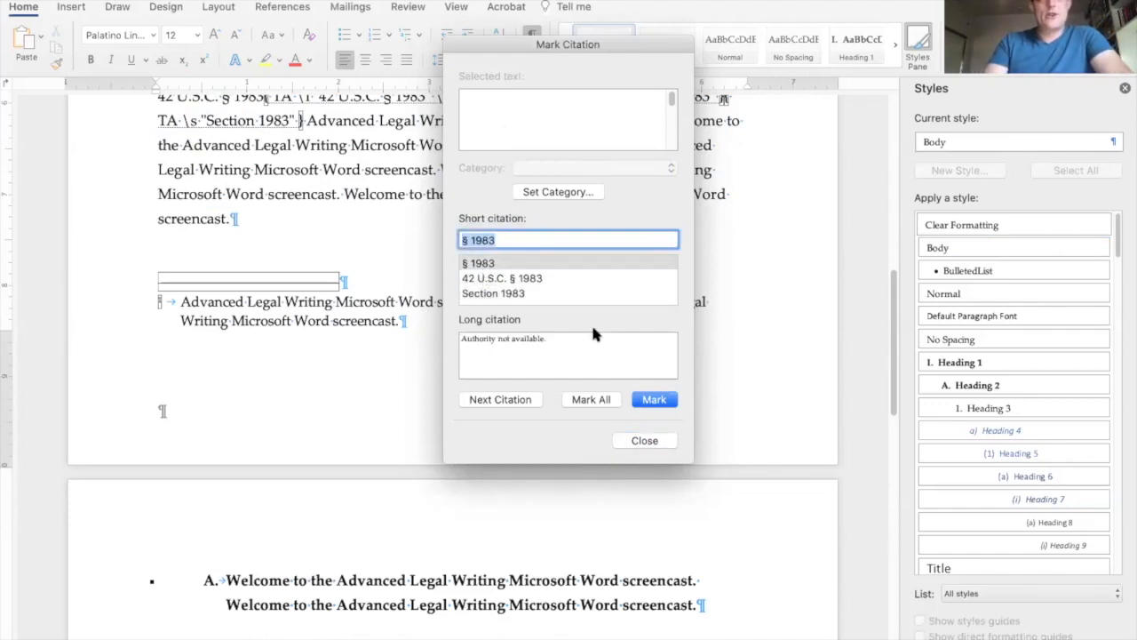
left_click(646, 442)
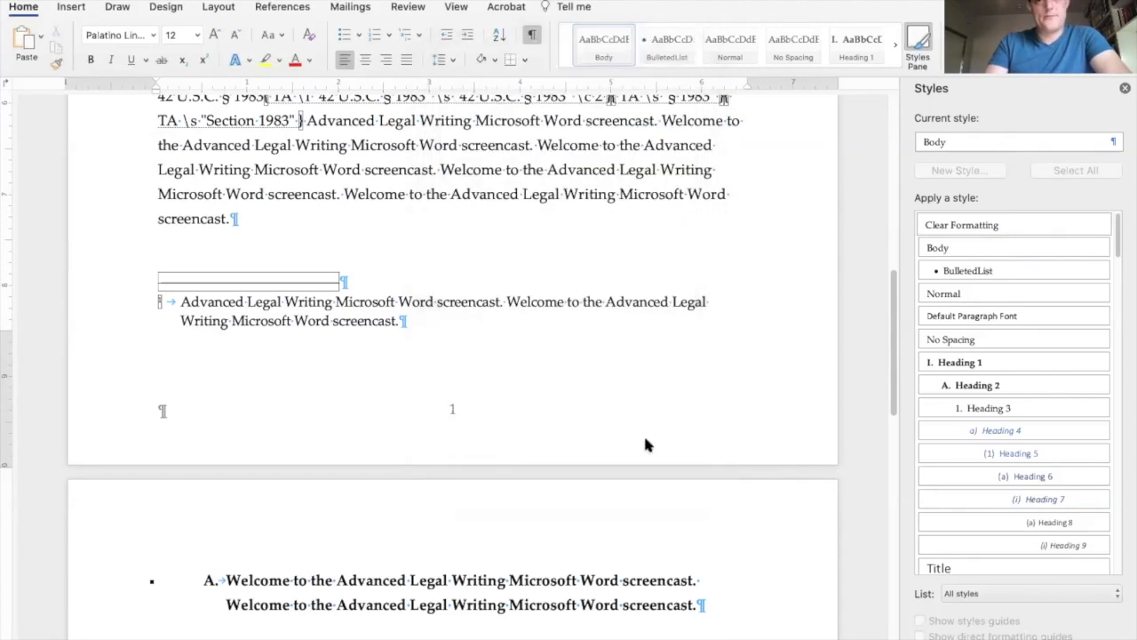
Step: Examine the TA citation fields inserted after 42 U.S.C. § 1983 in the paragraph under heading I
left_click(379, 184)
scroll(381, 184, "up", 5)
scroll(377, 187, "up", 1)
left_click_drag(300, 282, 272, 265)
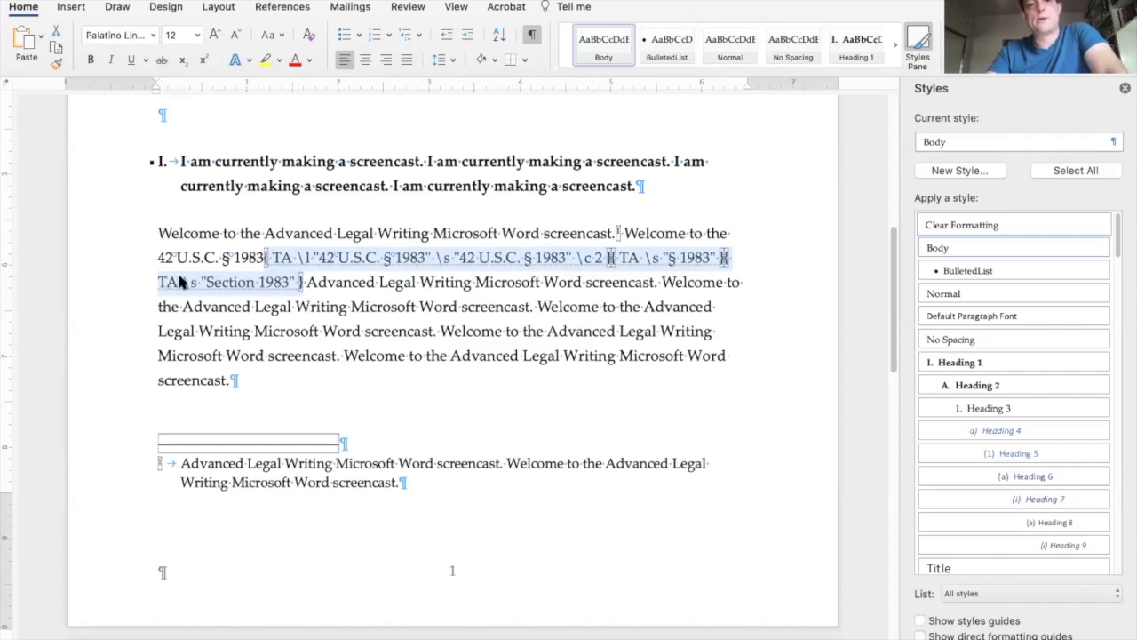
left_click(314, 286)
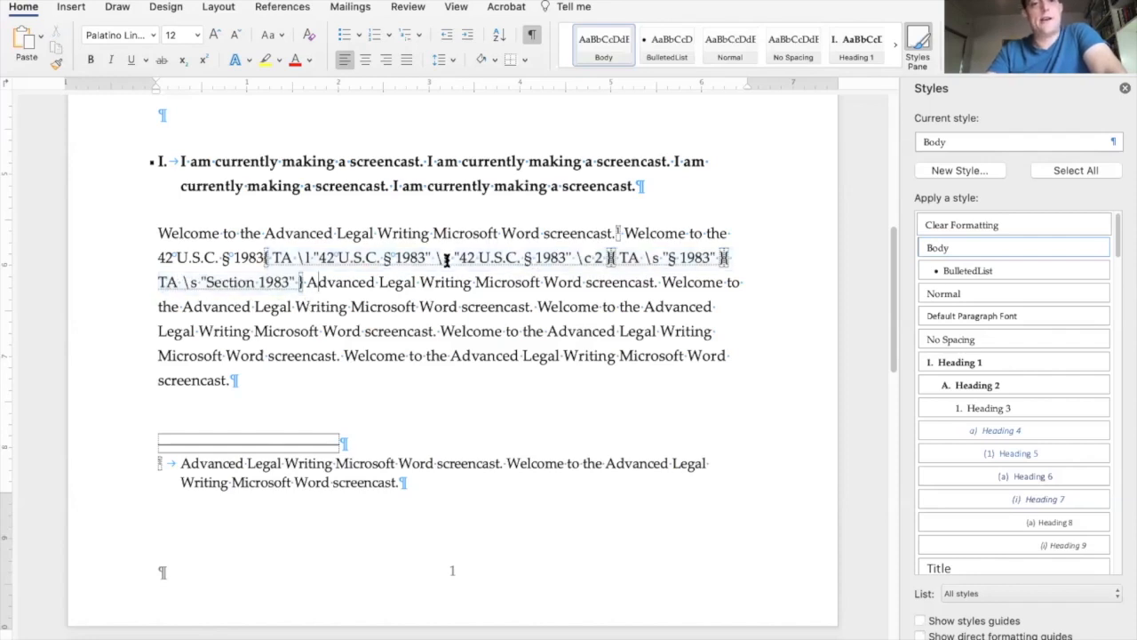
scroll(345, 274, "down", 1)
scroll(346, 274, "down", 10)
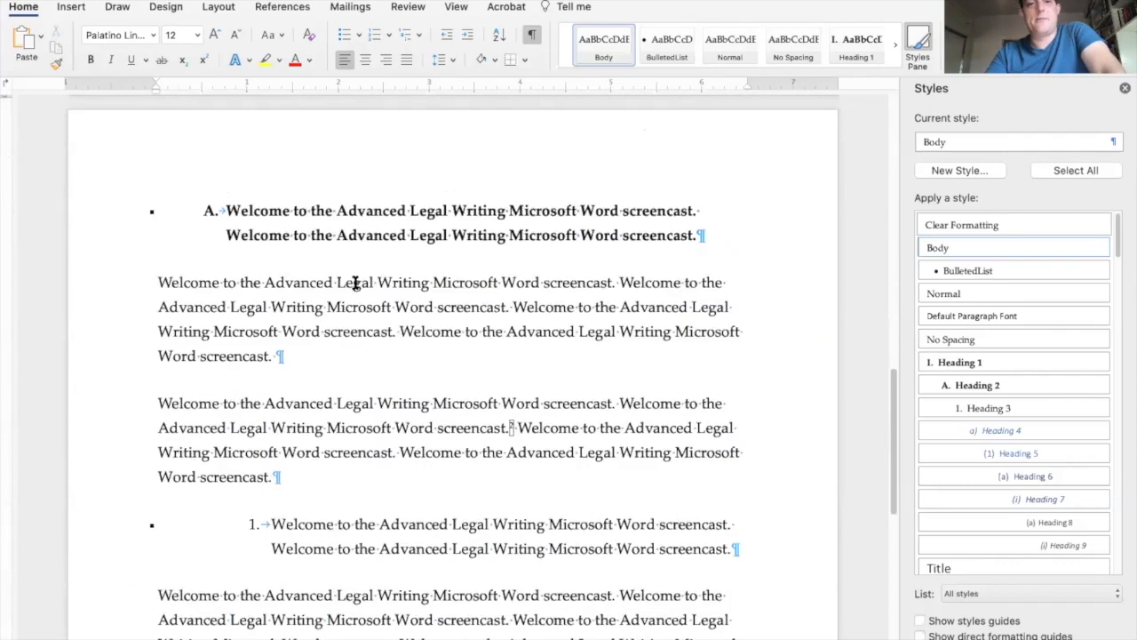
left_click(520, 291)
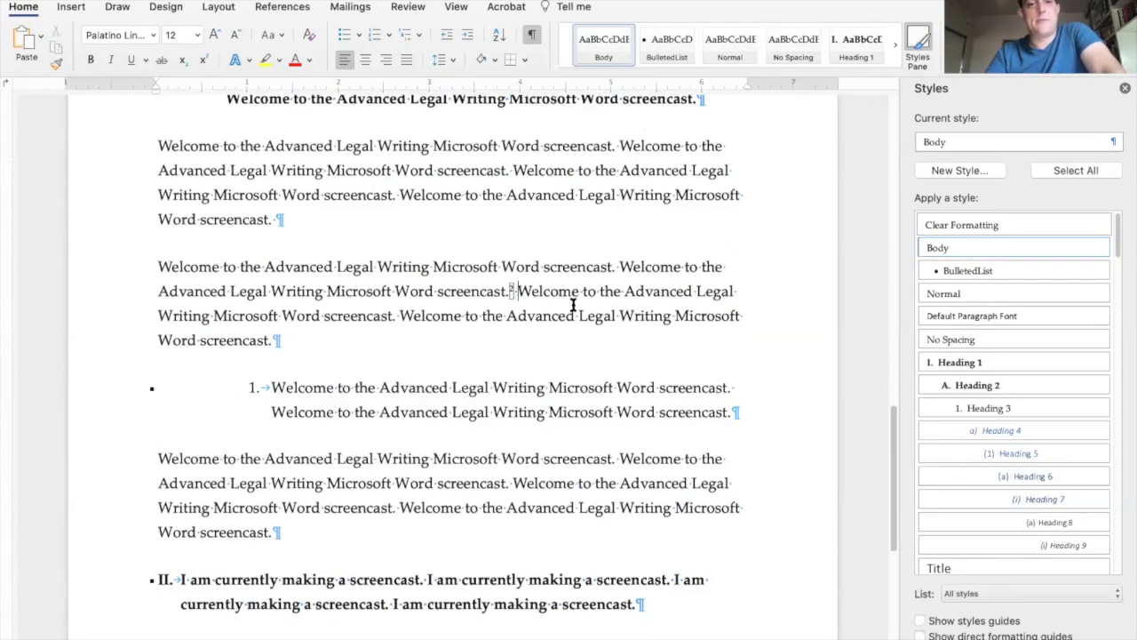
type("Section 1983.")
key("shift+alt+Left")
key("shift+alt+Left")
key("super+x")
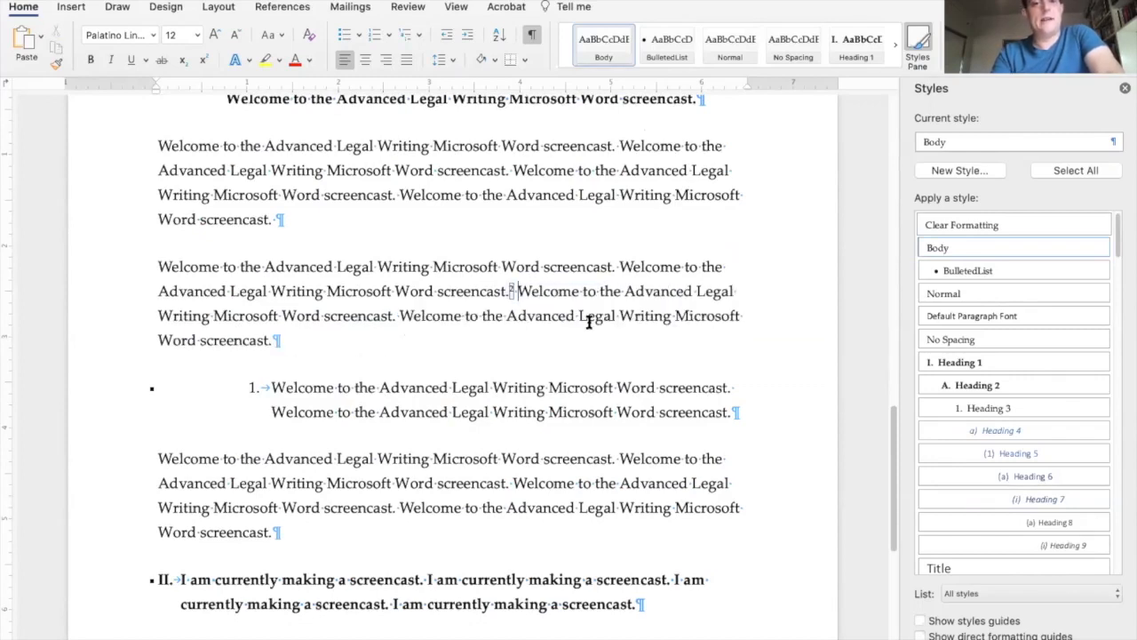
Step: Add the sentence "Section 1983." at the end of the footnote on page 2
scroll(333, 350, "down", 5)
scroll(278, 547, "down", 2)
left_click(442, 540)
key("BackSpace")
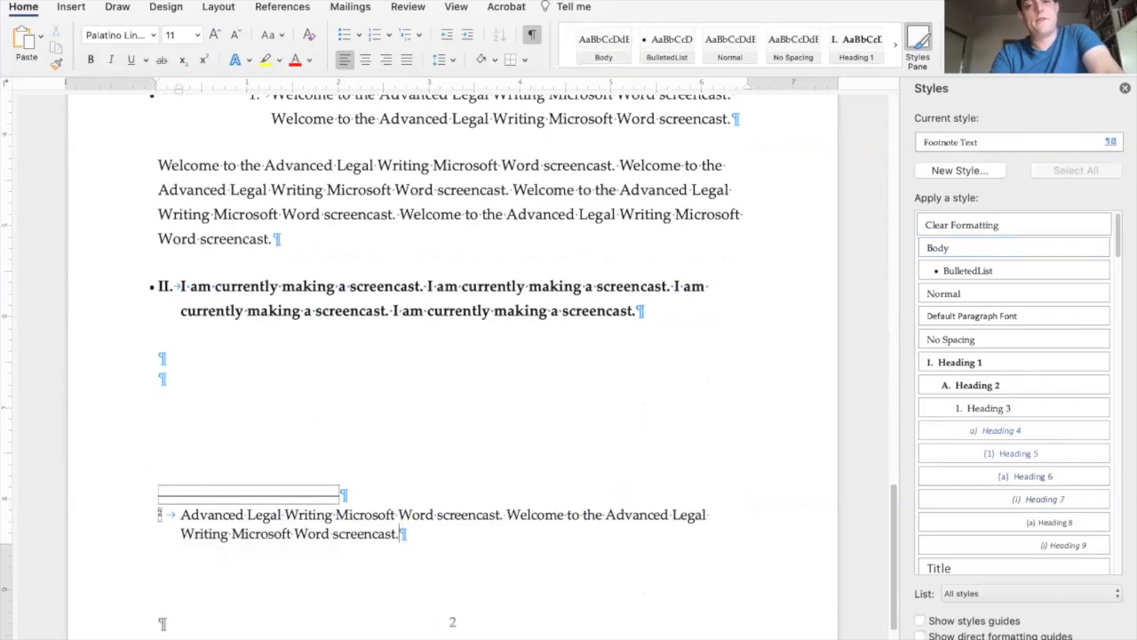
type("Sect")
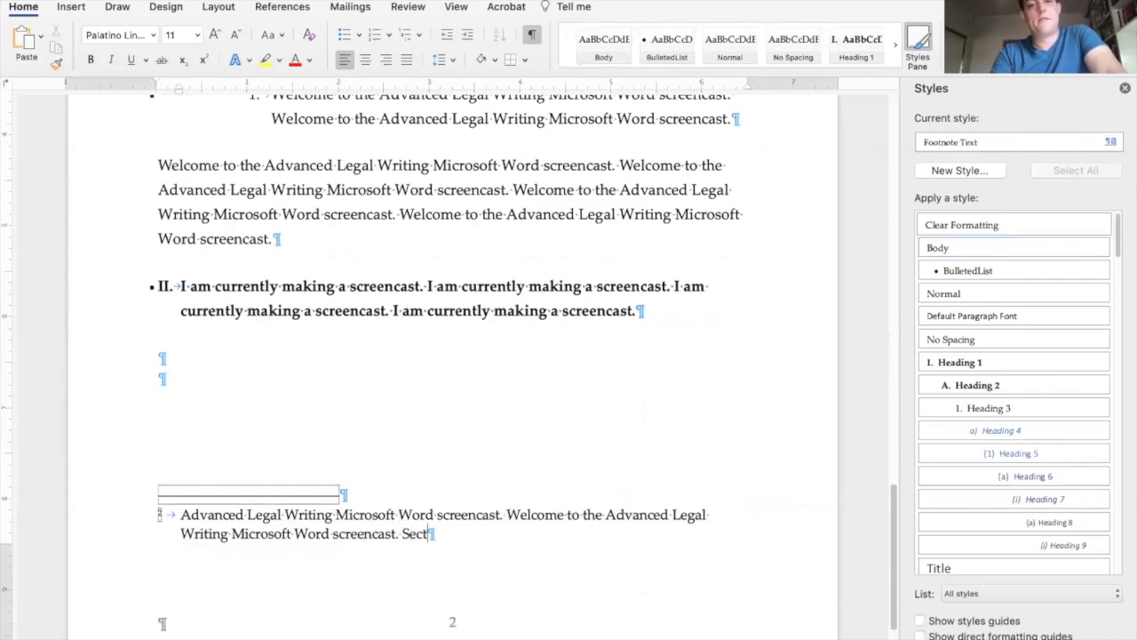
type("ion 1983.")
Step: Mark Section 1983 in the page 2 footnote as a citation using the existing Section 1983 short citation
key("alt+shift+Left")
key("alt+shift+Left")
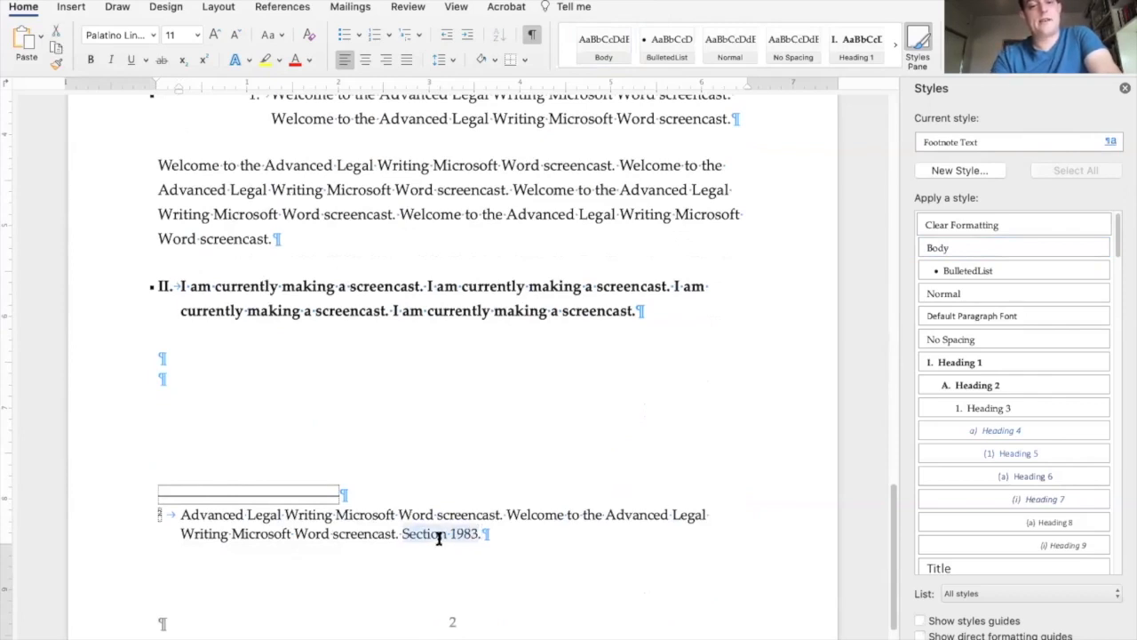
key("alt+shift+i")
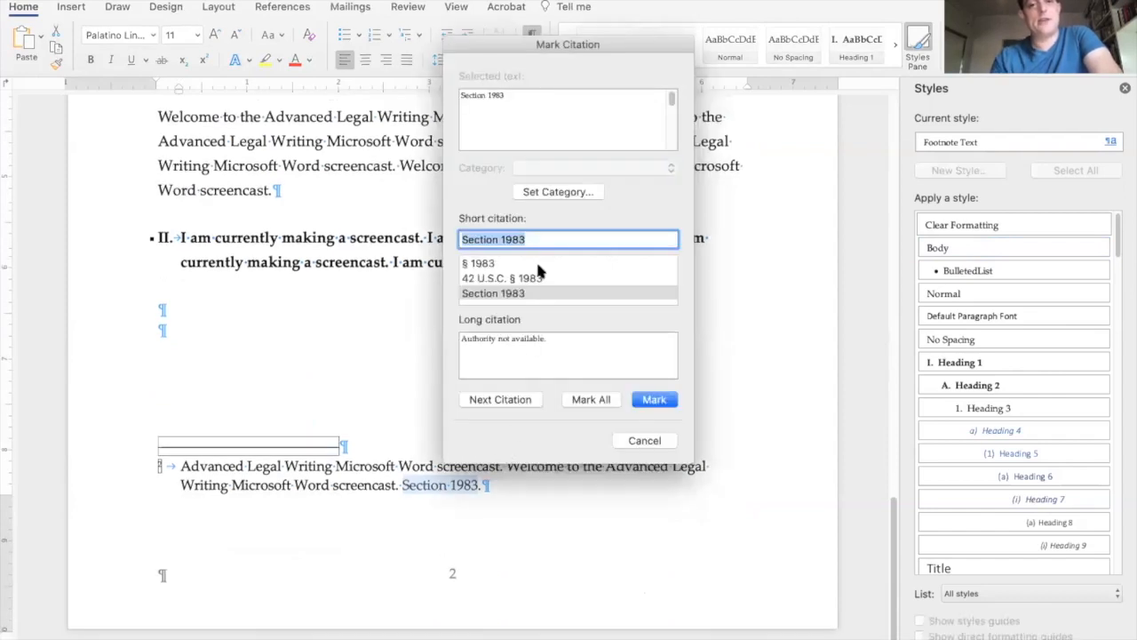
left_click(653, 401)
left_click(644, 441)
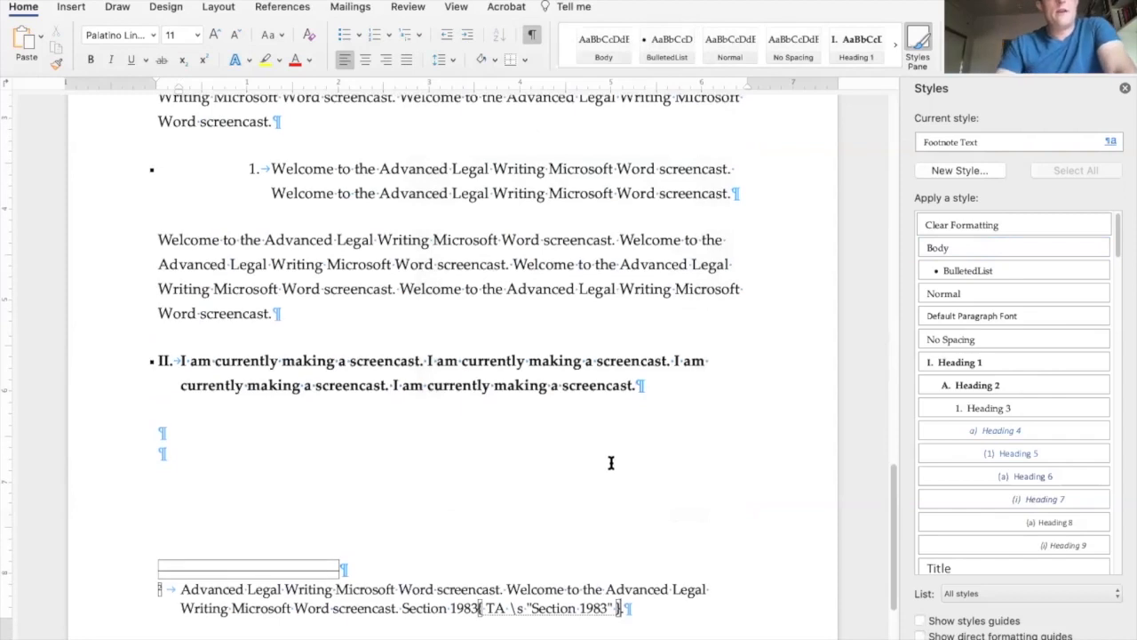
scroll(603, 466, "up", 3)
scroll(603, 466, "up", 10)
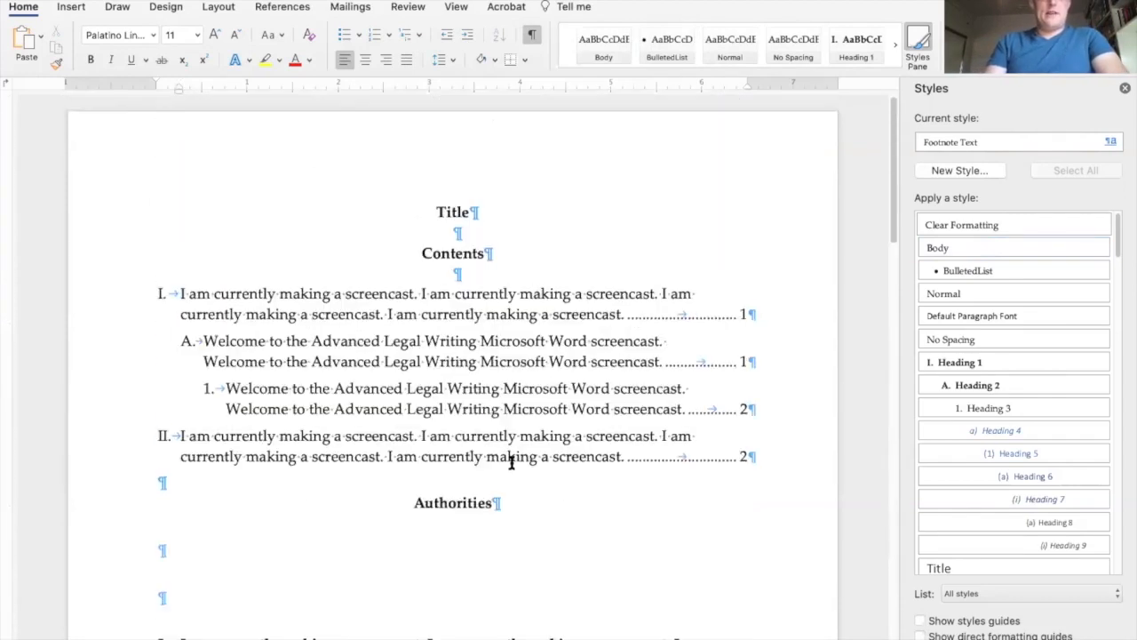
left_click(476, 540)
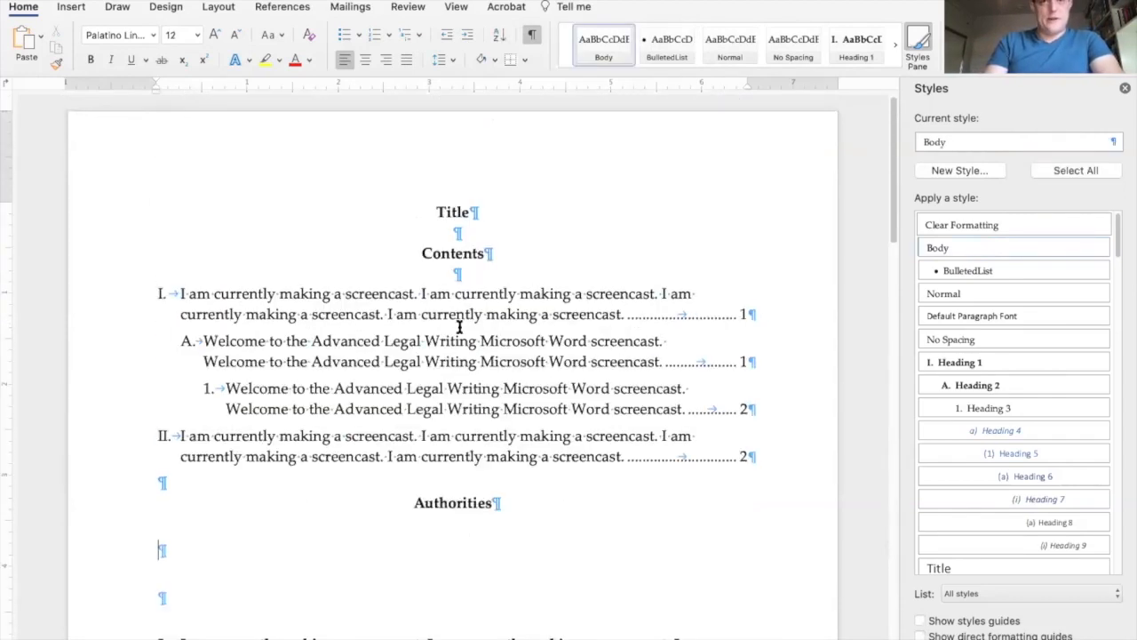
Step: Add the case name "Smith v. Jones" in italics at the end of the first paragraph under heading A
scroll(467, 347, "down", 13)
scroll(469, 349, "down", 1)
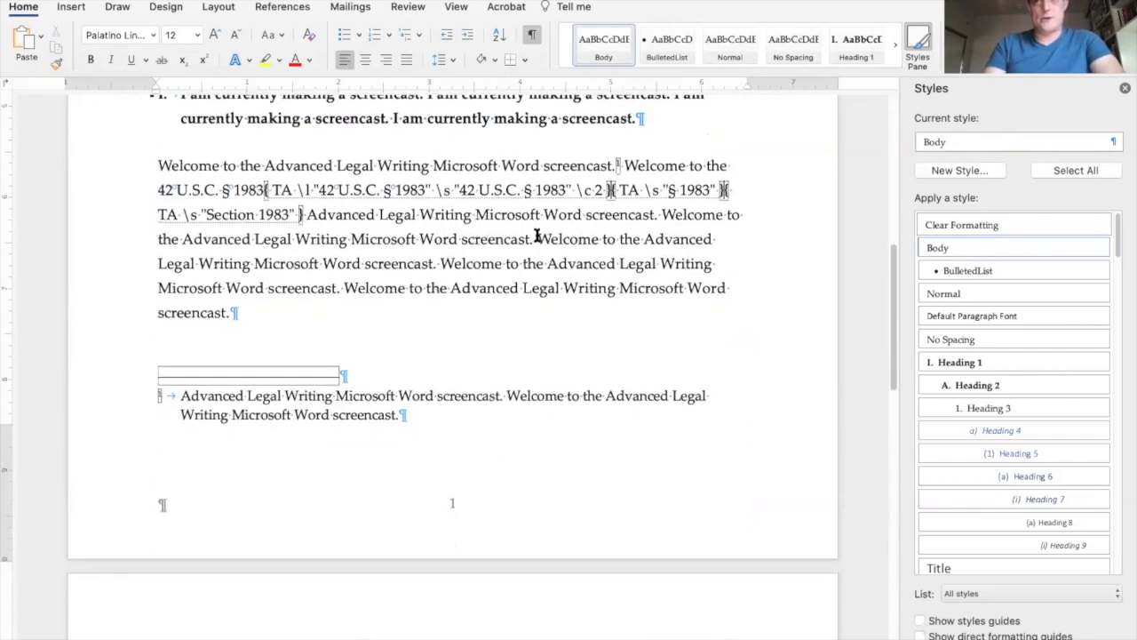
scroll(534, 247, "down", 10)
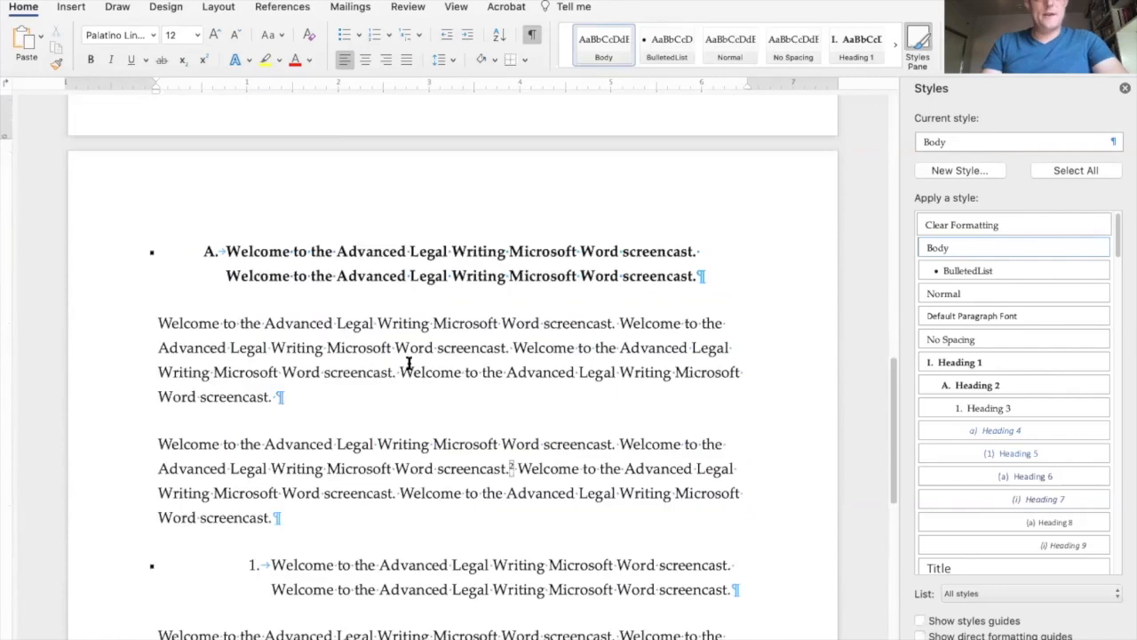
left_click(389, 403)
key("super+i")
type("Sm")
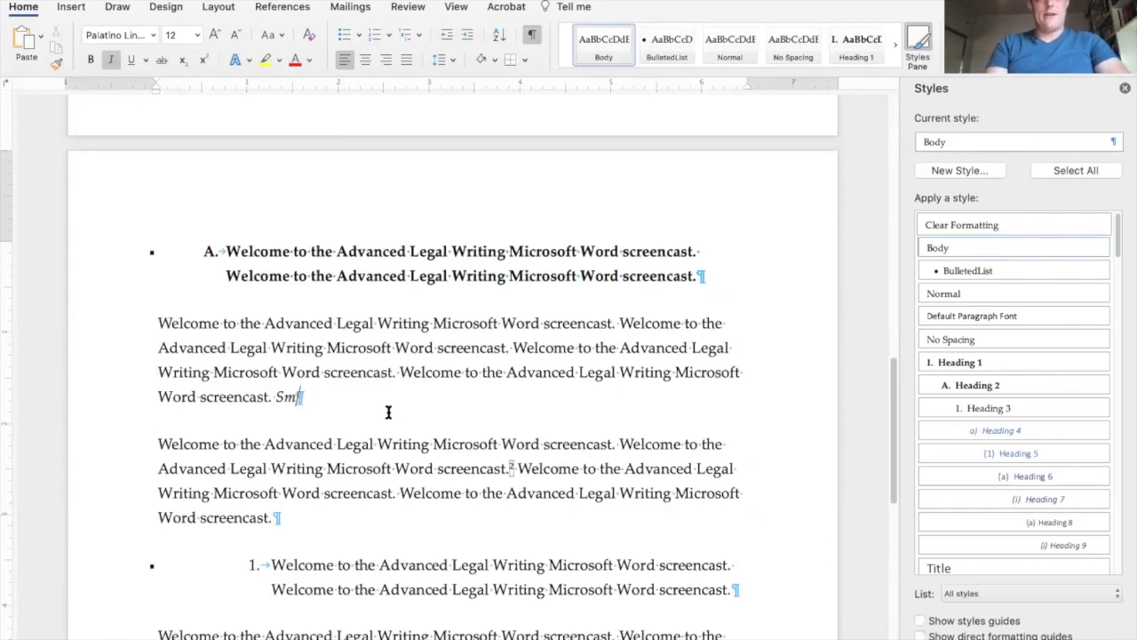
type("ith v. Jones")
key("super+i")
Step: Complete the case citation with ", 42 Cal. App. 3d 520 (2019)." in regular text after the case name
type(", 42 Cal. App. 3d ")
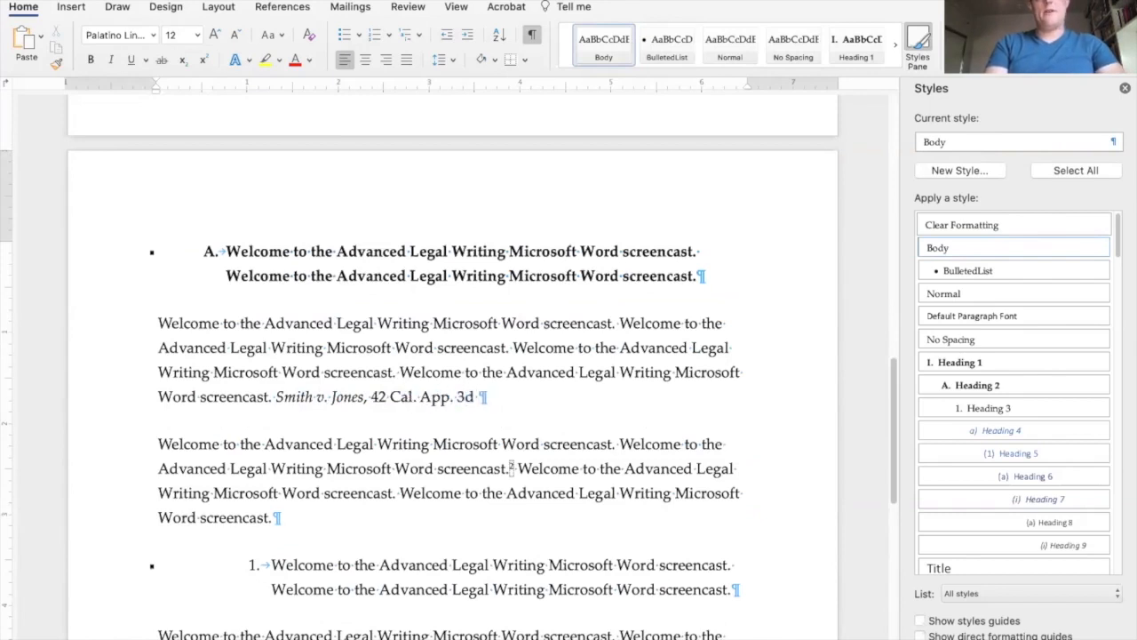
type("520 ()")
key("Left")
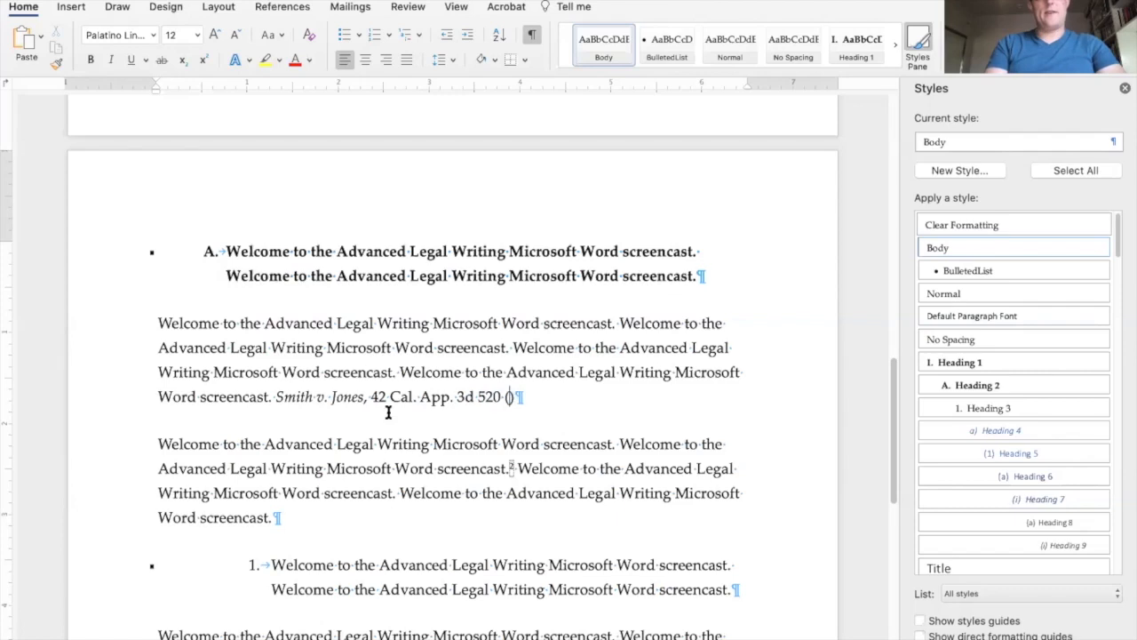
type("2019")
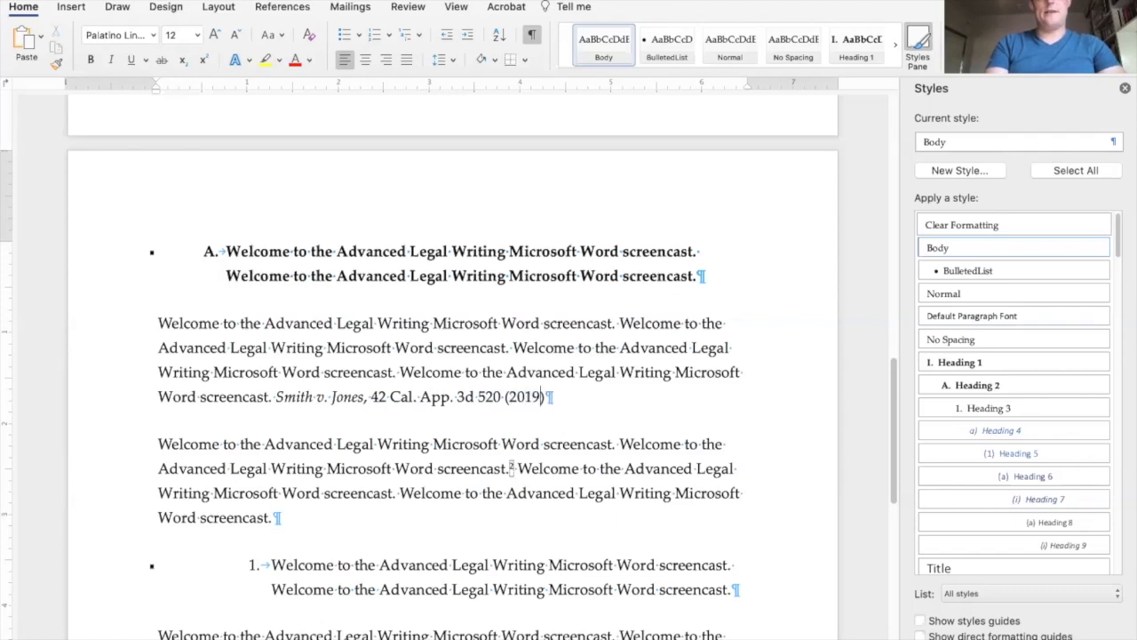
key("Right")
type(".")
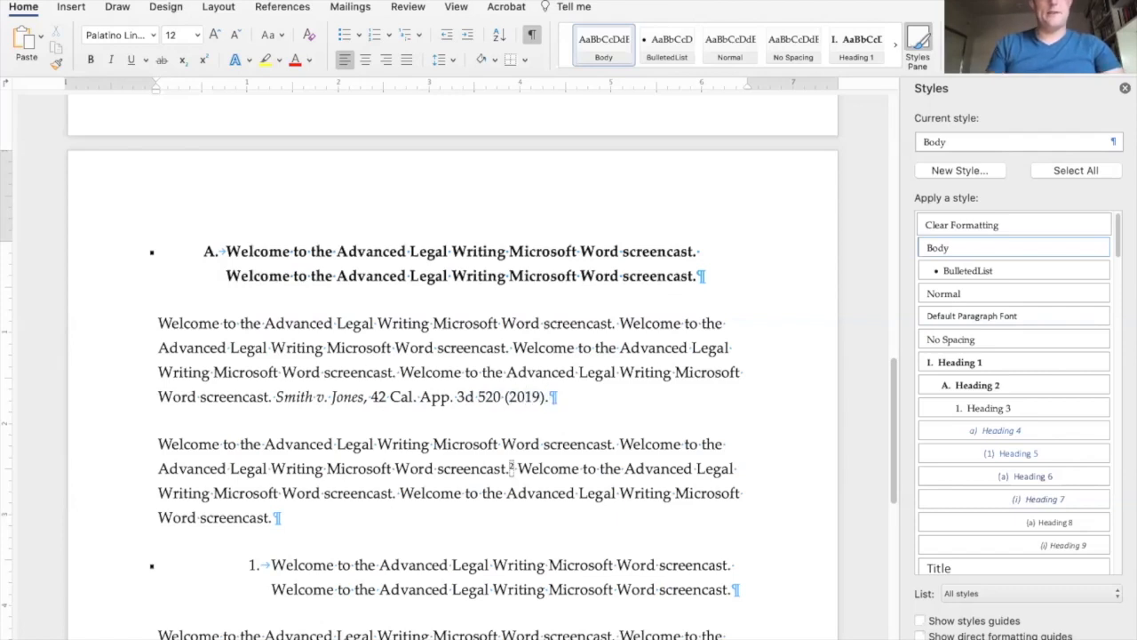
Step: Start marking the full Smith v. Jones citation, without its final period, and set its category to Cases
left_click(273, 396, "shift")
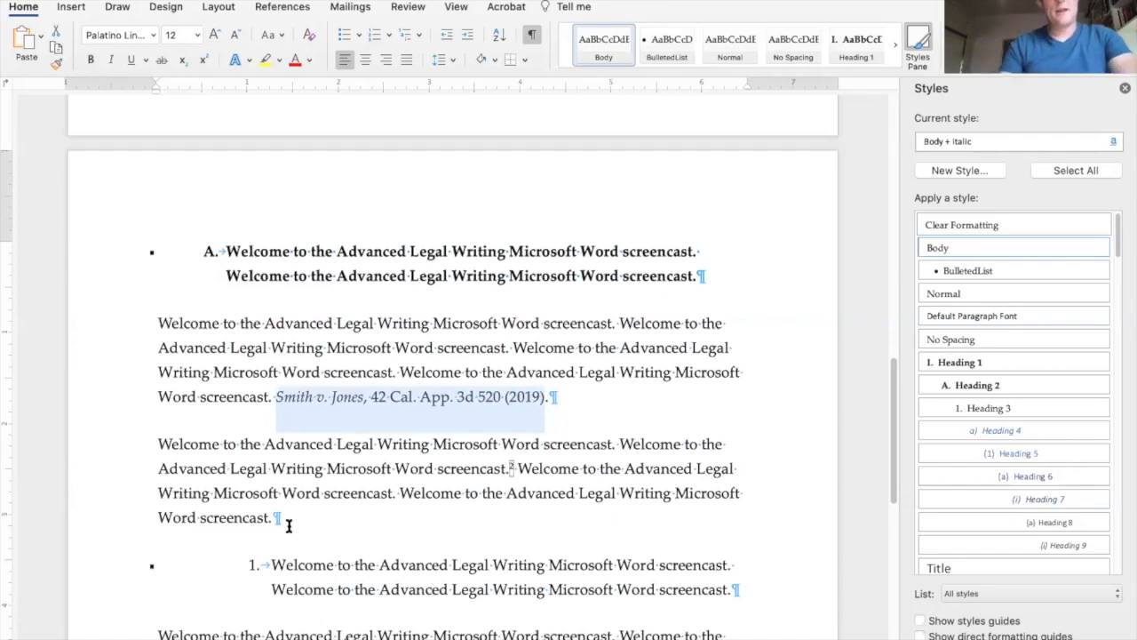
key("alt+shift+i")
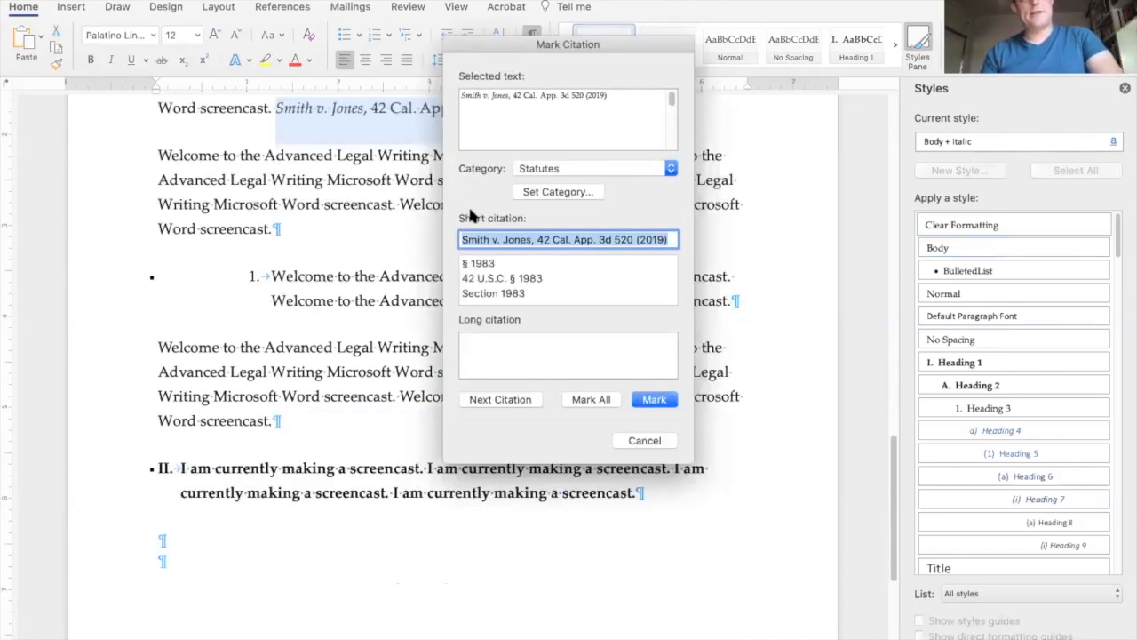
left_click(560, 168)
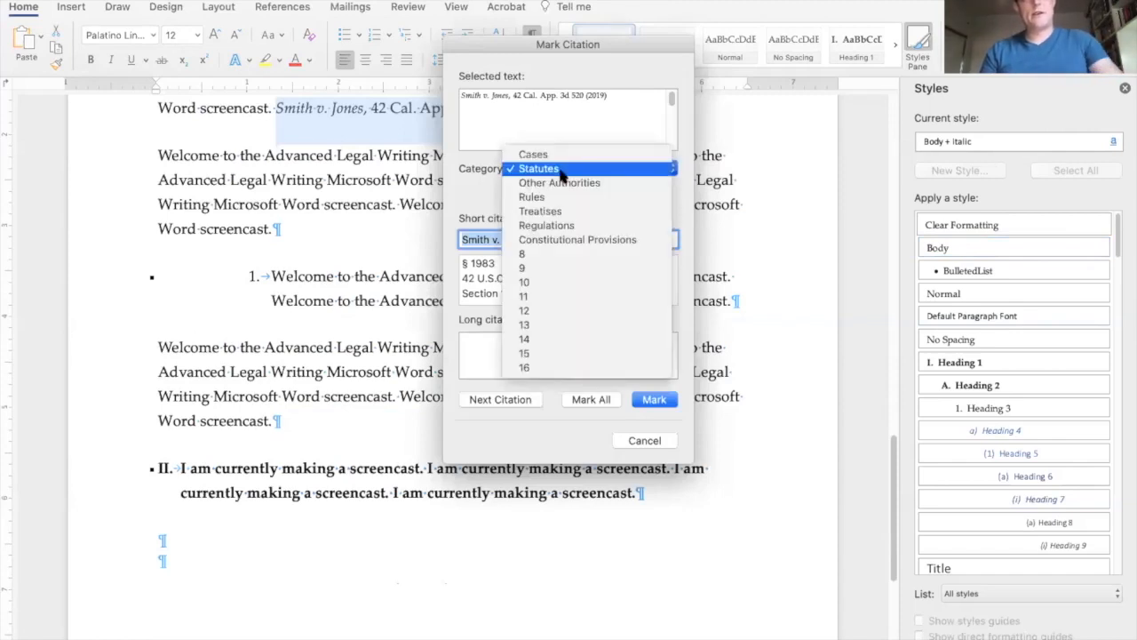
left_click(443, 178)
left_click(543, 167)
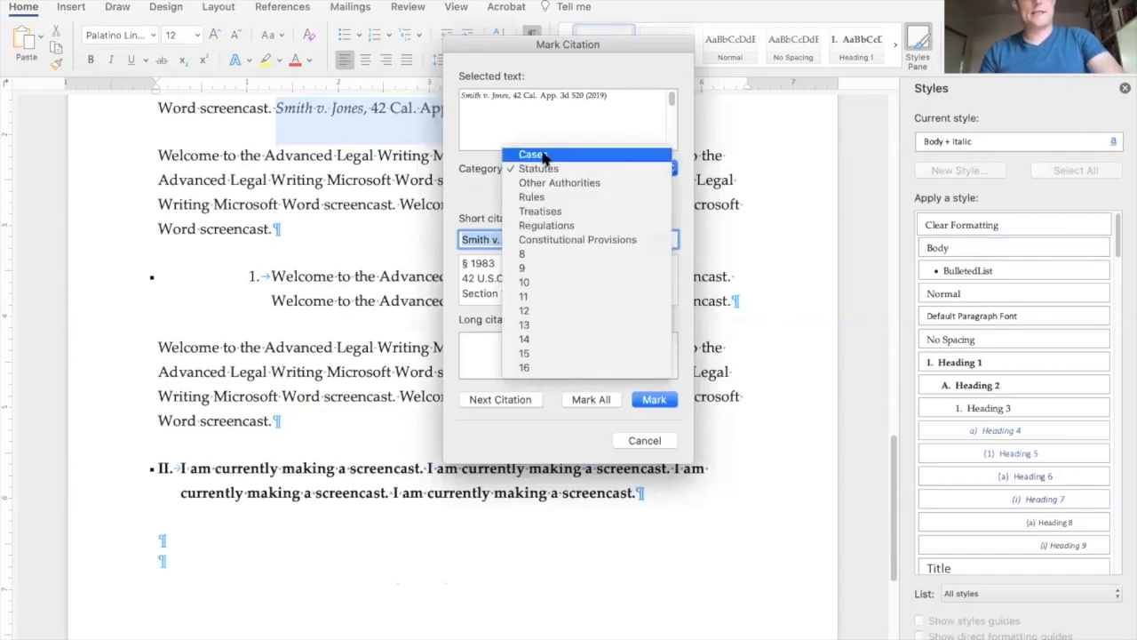
left_click(545, 156)
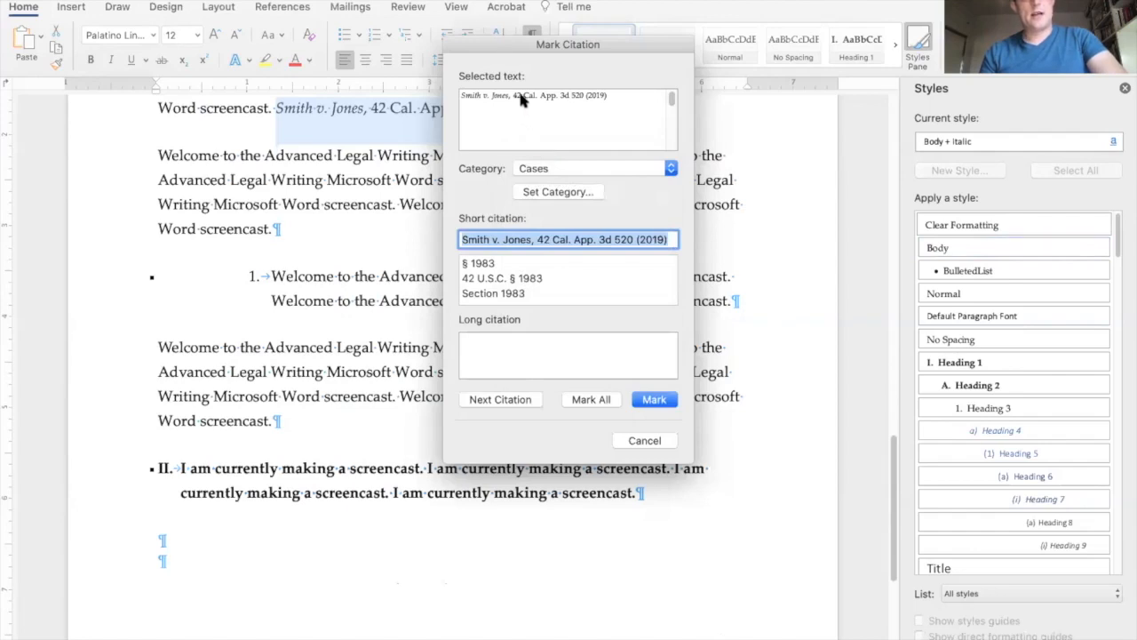
Step: Clear the short citation for the selected Smith v. Jones citation and set its category back to Cases
left_click(542, 239)
left_click(519, 264)
left_click(508, 241)
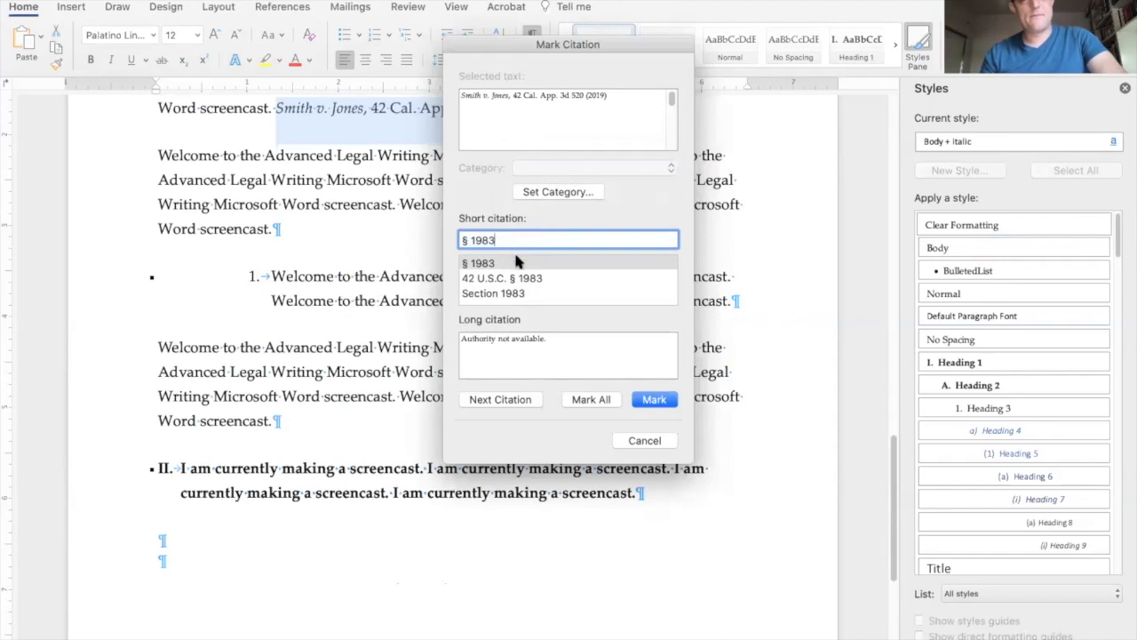
triple_click(510, 241)
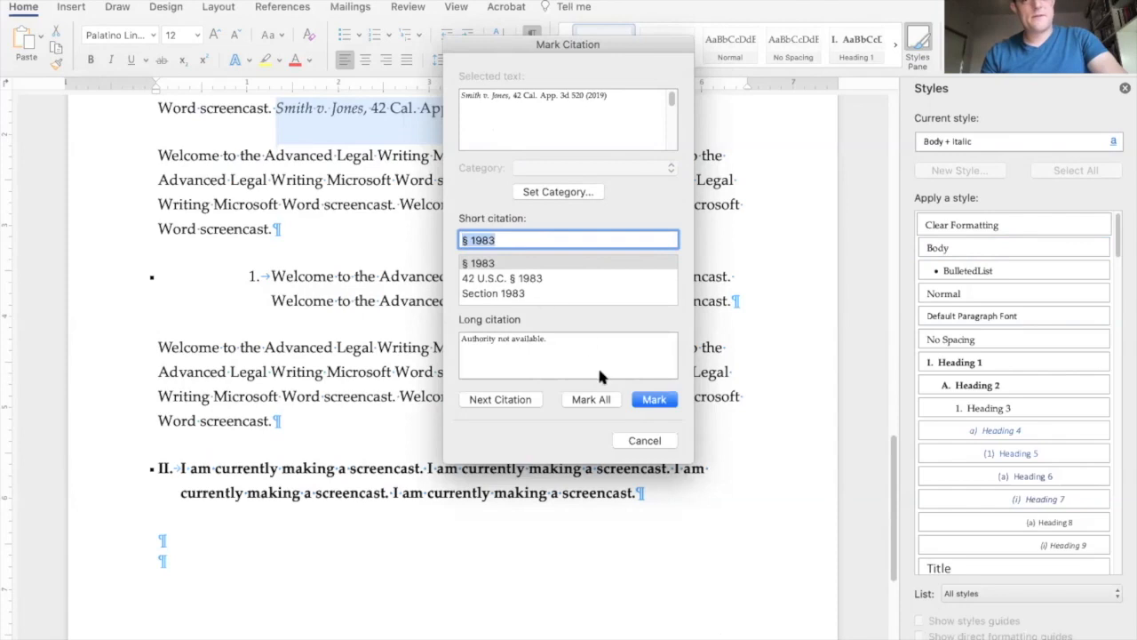
key("BackSpace")
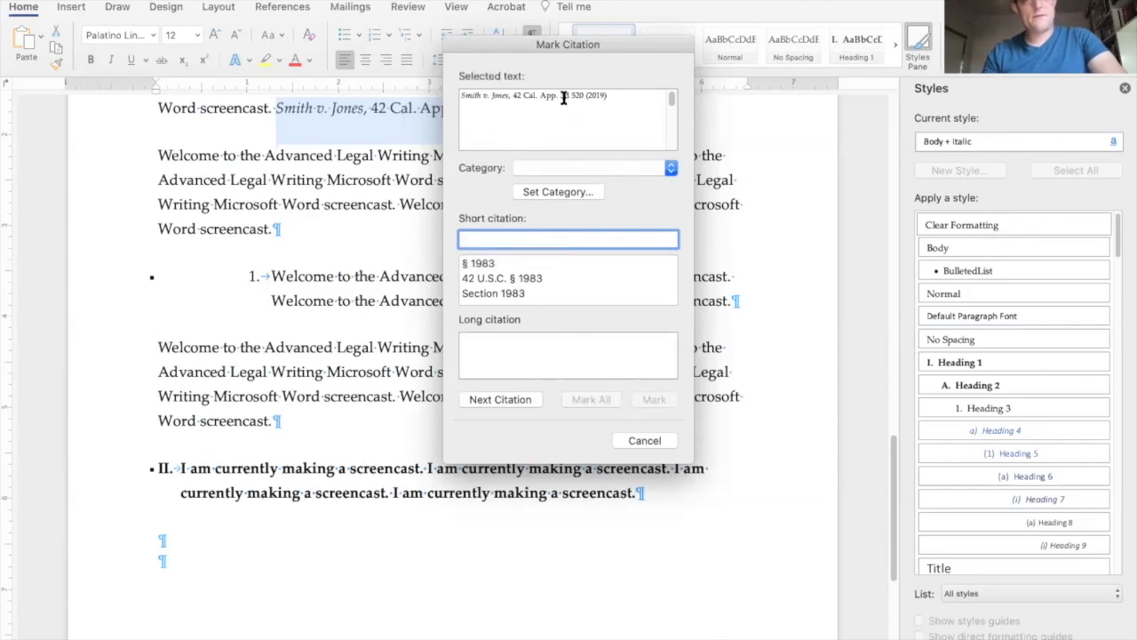
left_click(563, 168)
left_click(561, 169)
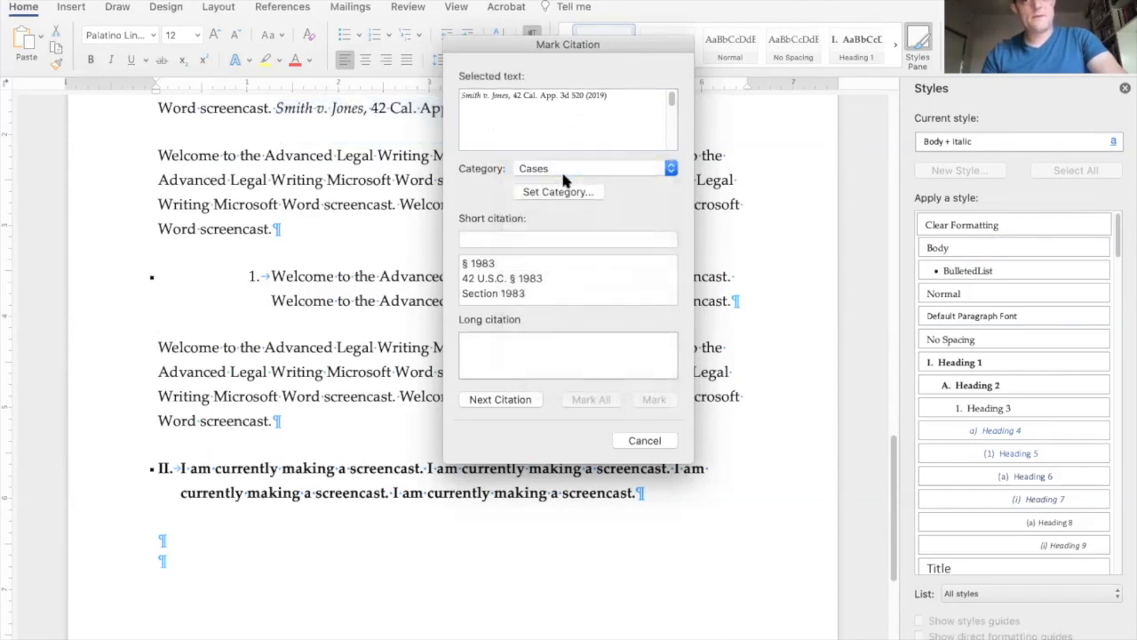
Step: Enter "Smith" as the short citation, mark the Smith v. Jones citation under Cases, and close the Mark Citation dialog
left_click(562, 238)
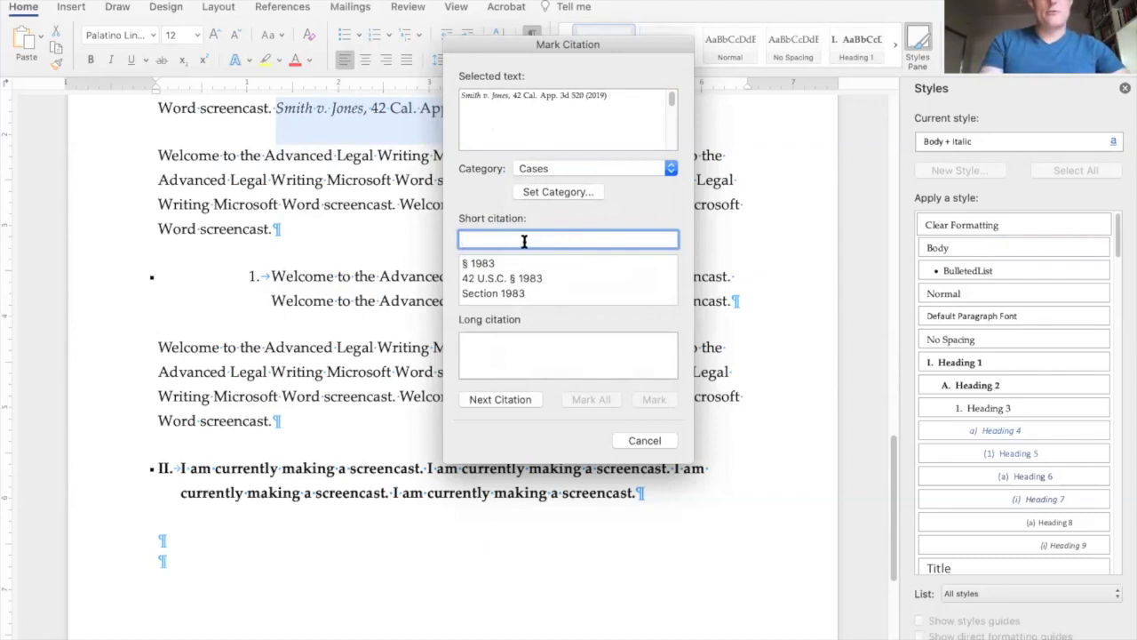
type("Smith")
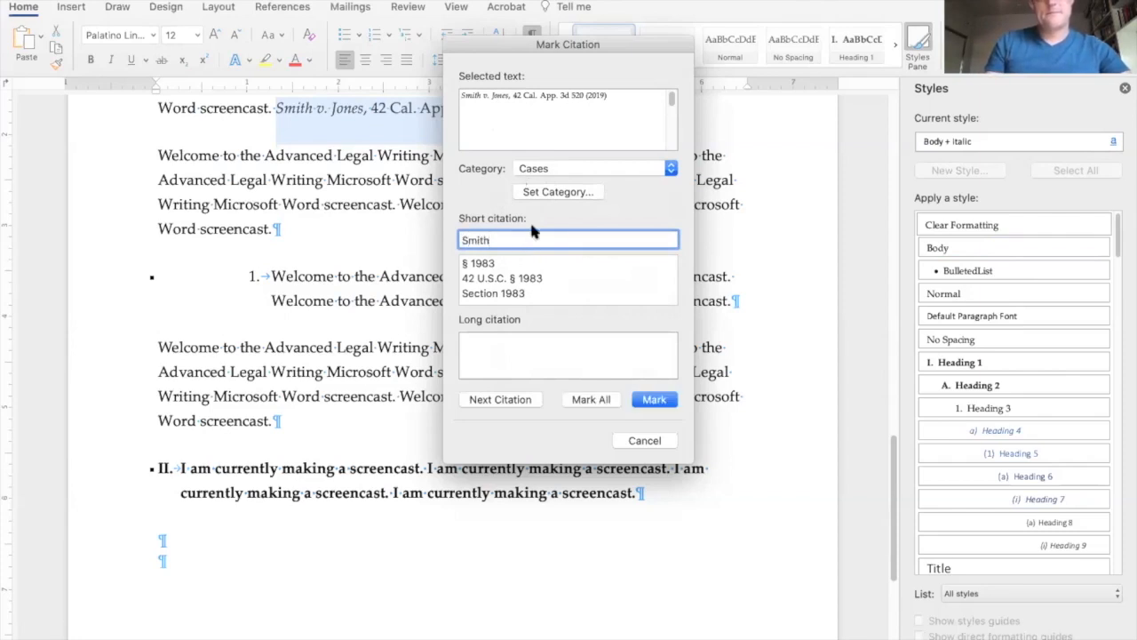
left_click(655, 401)
left_click(647, 439)
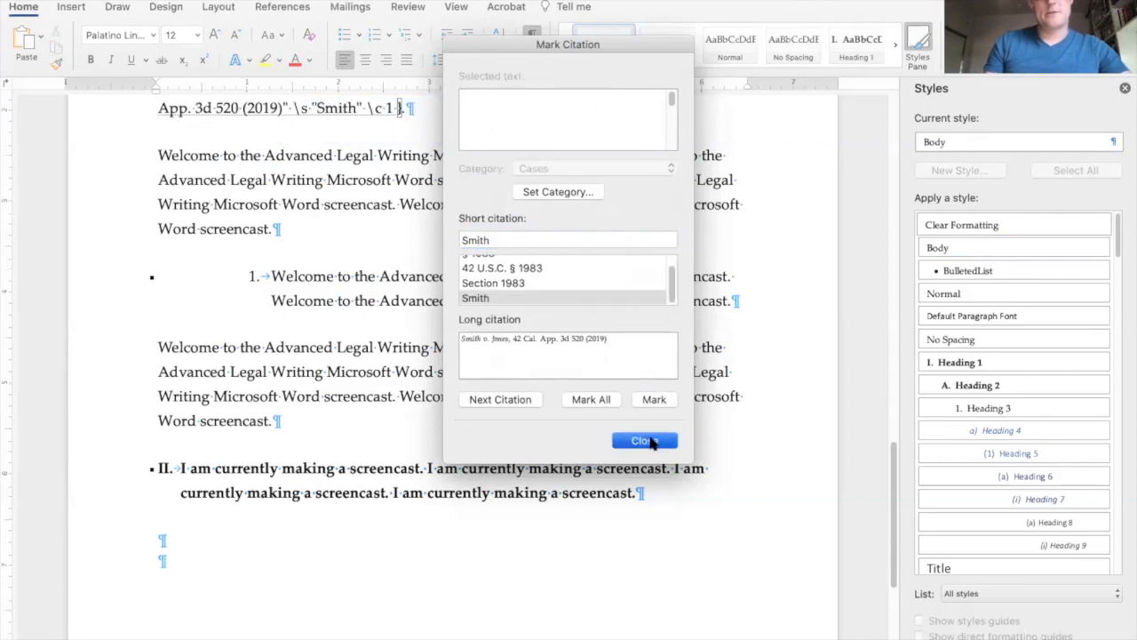
Step: Review the contents list, the empty Authorities section and the 42 U.S.C. § 1983 citation codes in the paragraph under heading I
scroll(489, 277, "up", 5)
scroll(482, 293, "up", 15)
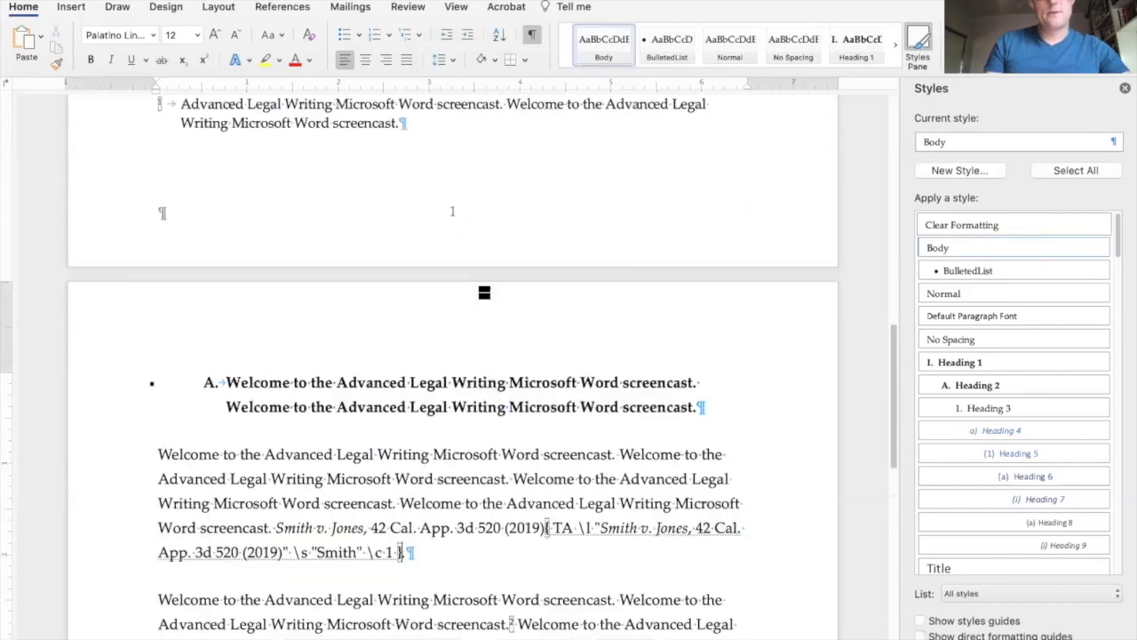
left_click(448, 455)
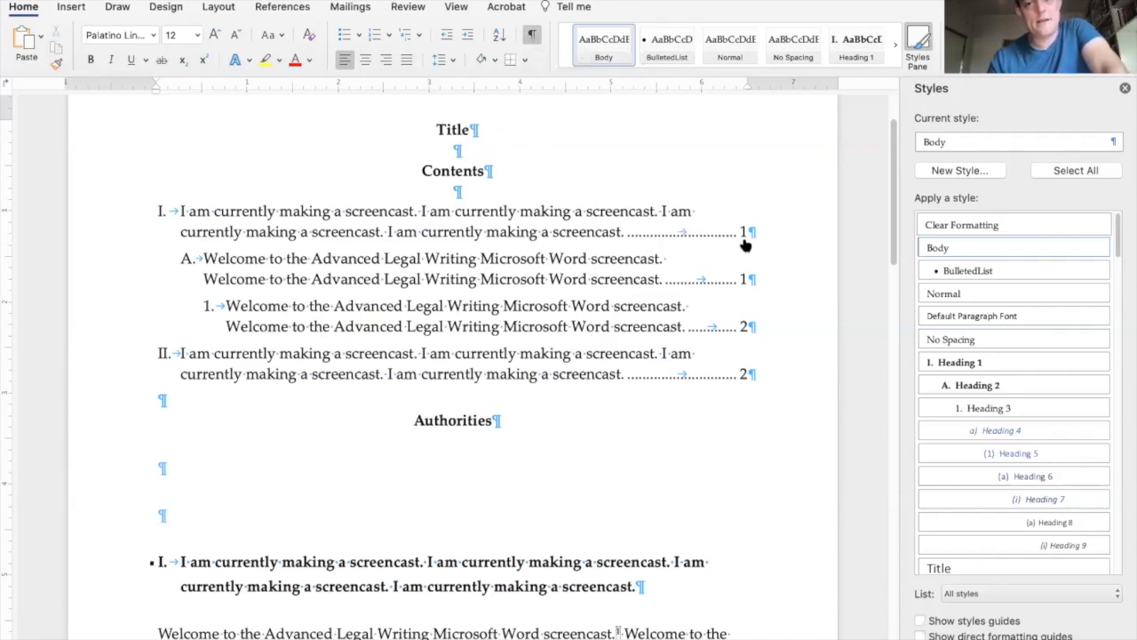
scroll(685, 246, "down", 2)
scroll(489, 198, "up", 4)
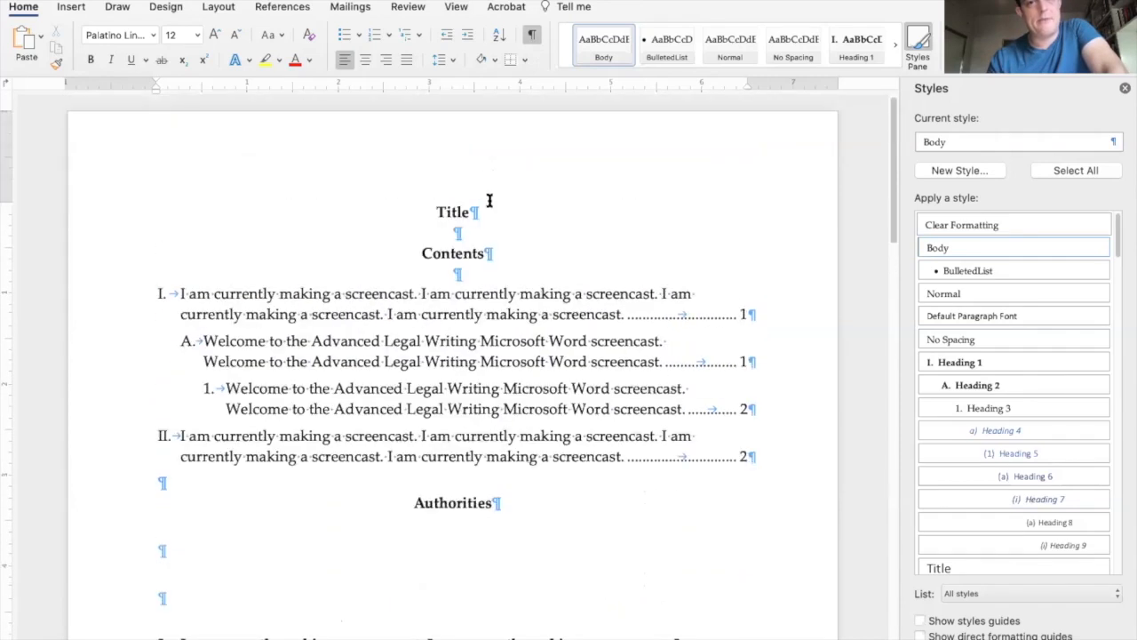
scroll(477, 332, "down", 4)
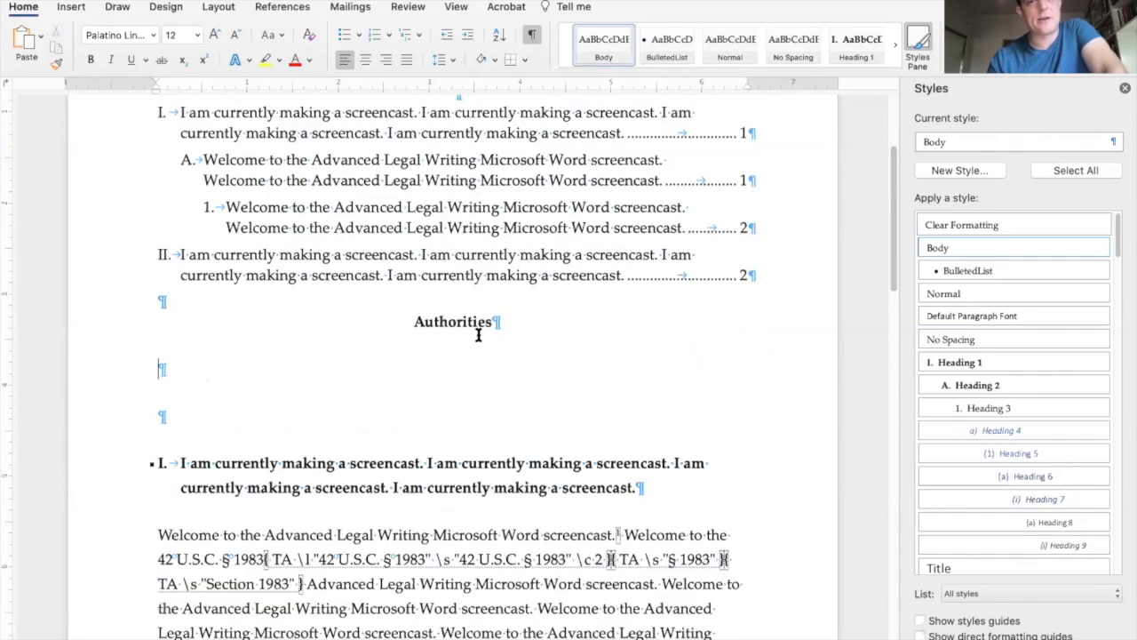
scroll(406, 381, "down", 2)
scroll(271, 366, "down", 1)
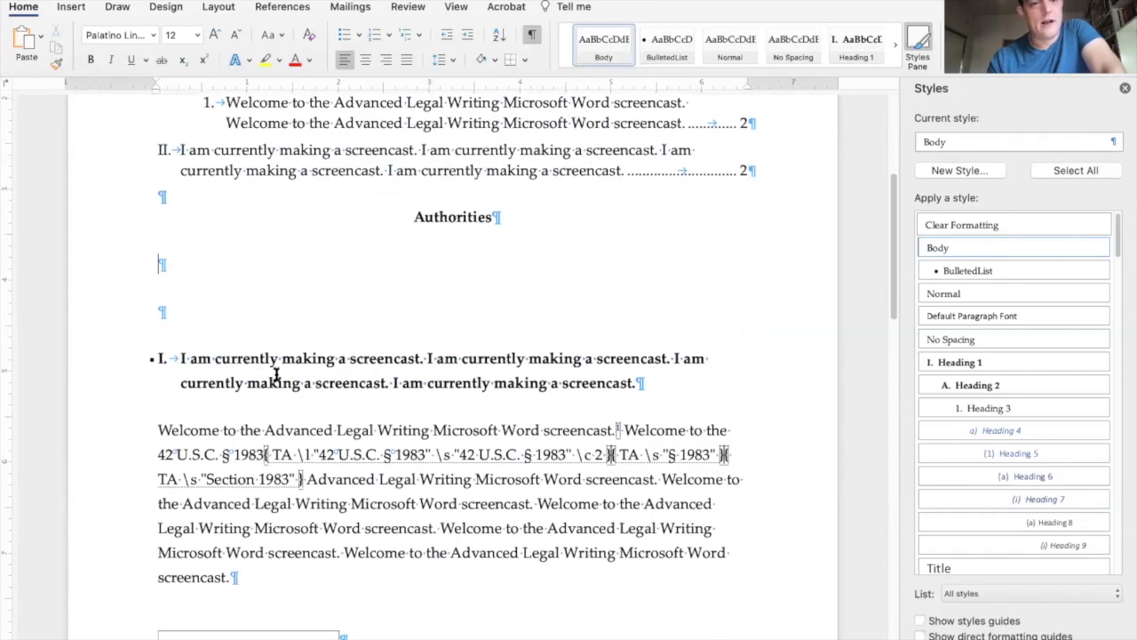
left_click(182, 360)
scroll(432, 388, "down", 3)
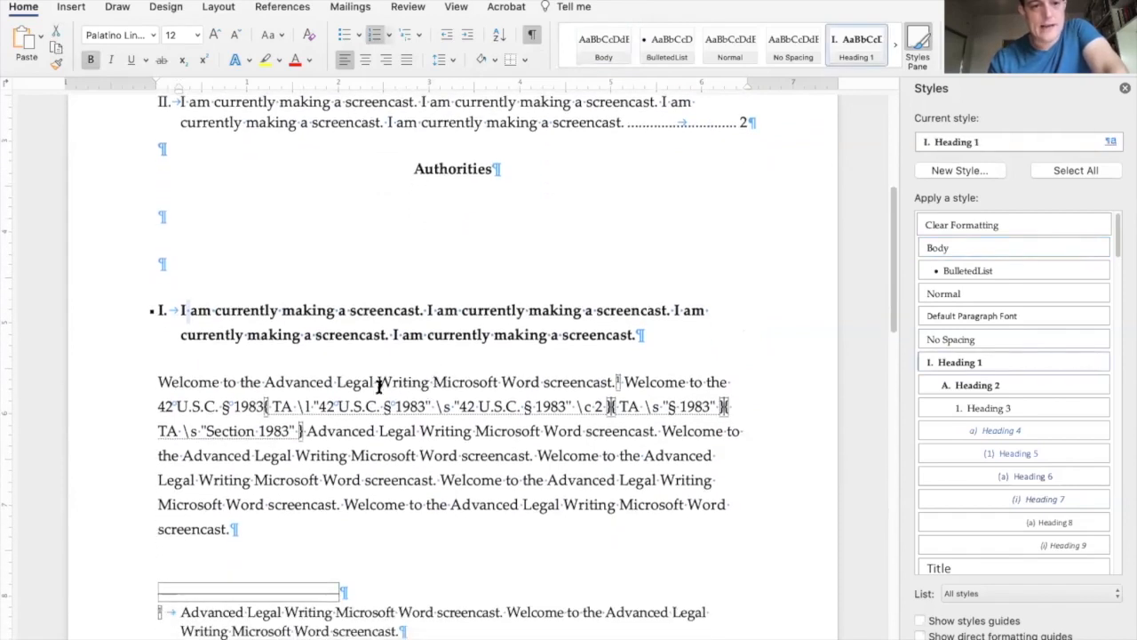
left_click_drag(223, 406, 260, 404)
left_click(233, 406)
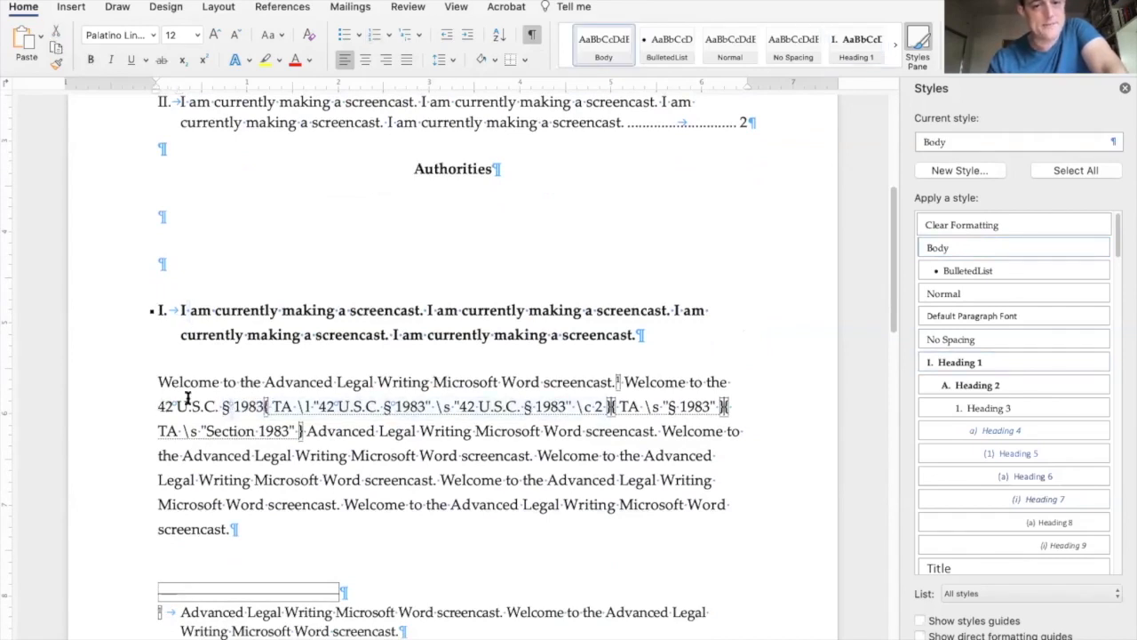
scroll(431, 325, "up", 1)
scroll(436, 325, "down", 3)
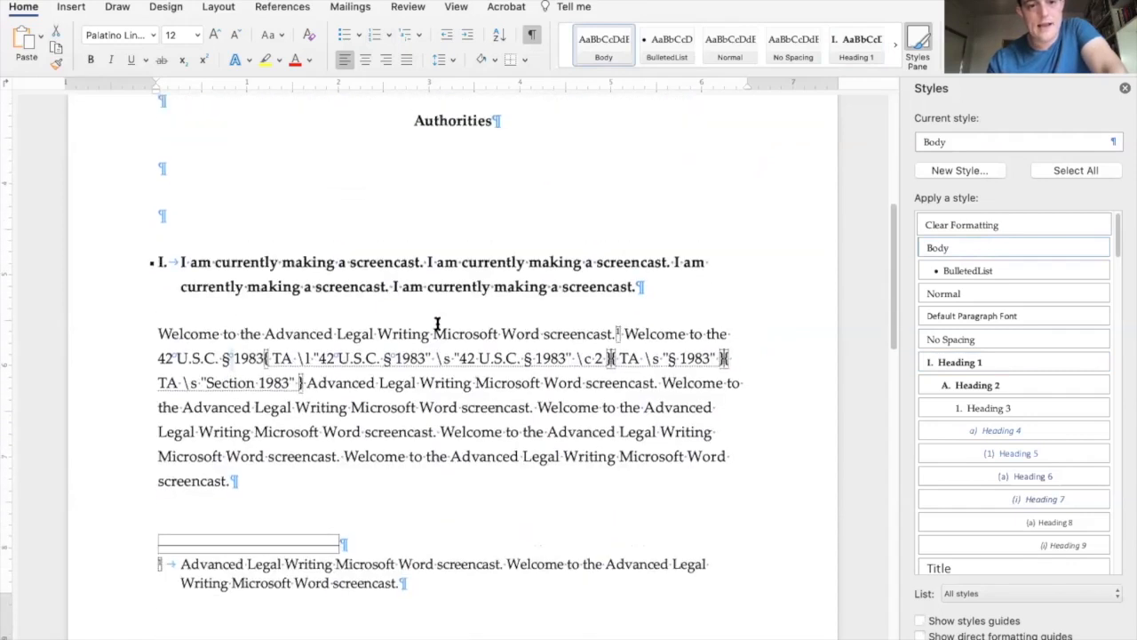
scroll(436, 325, "up", 10)
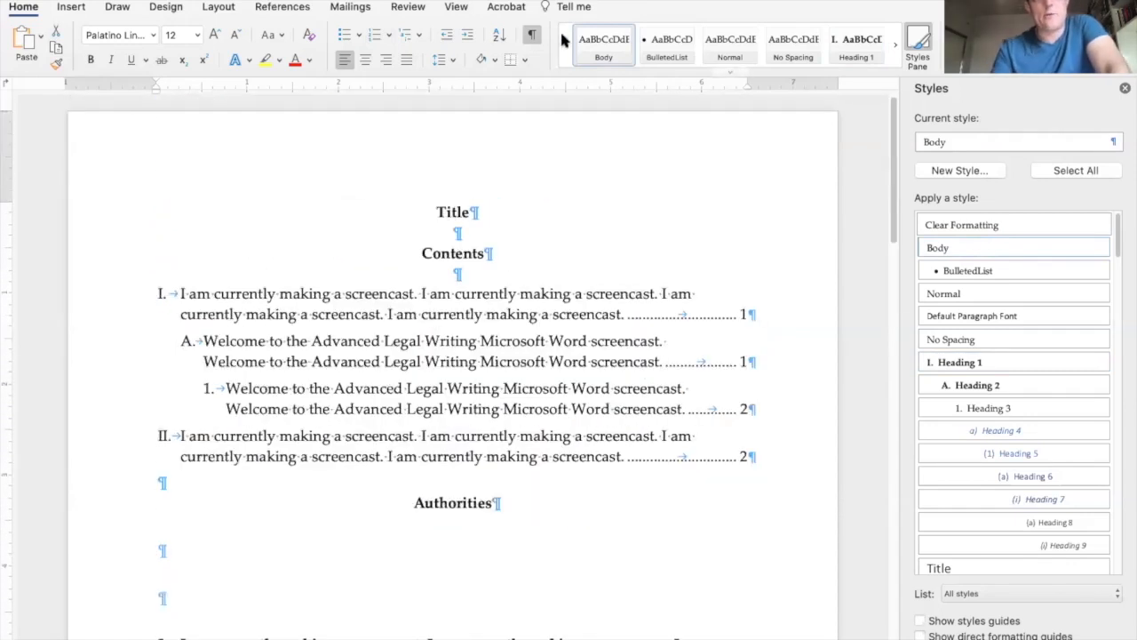
Step: Hide the formatting marks and citation codes, and check how the body text lays out across the pages
left_click(533, 36)
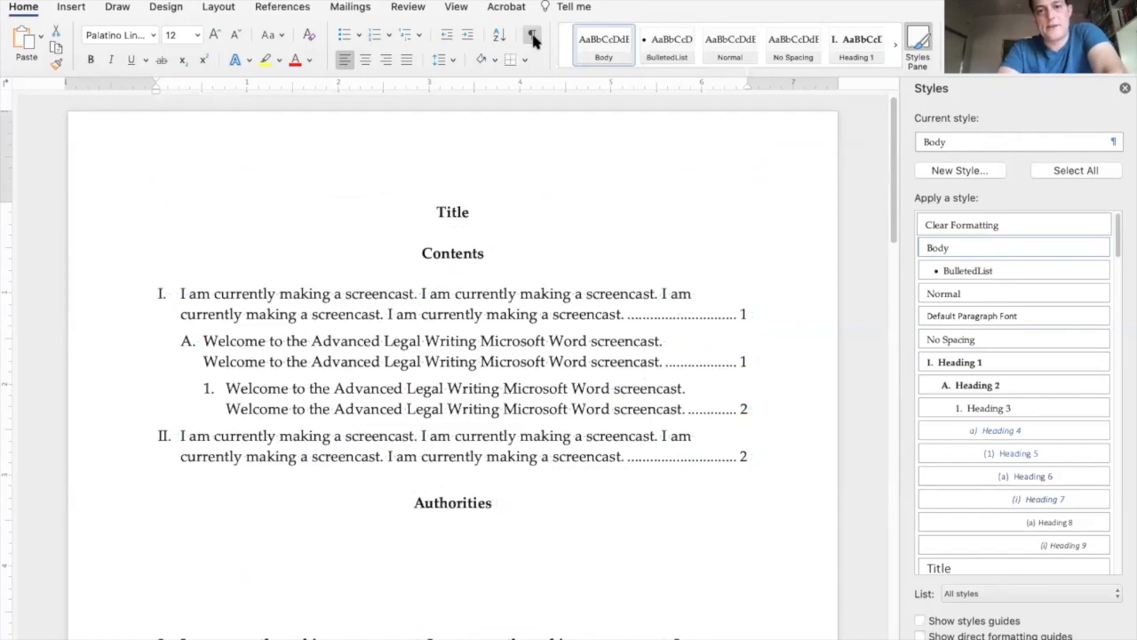
scroll(541, 222, "down", 3)
scroll(541, 222, "down", 15)
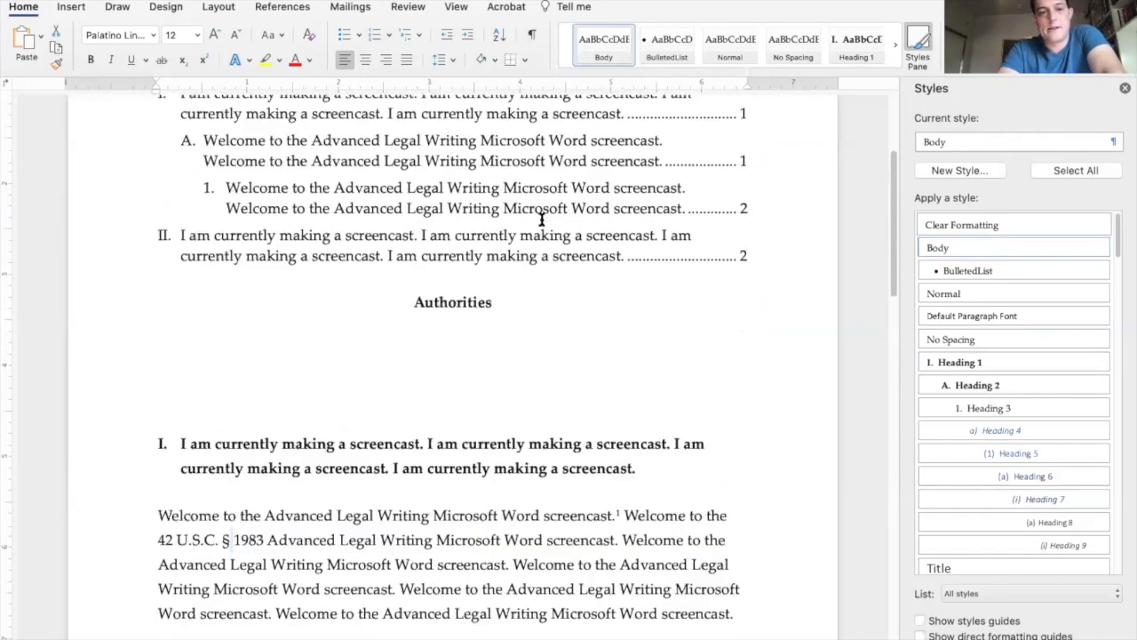
scroll(542, 223, "down", 2)
scroll(540, 221, "up", 15)
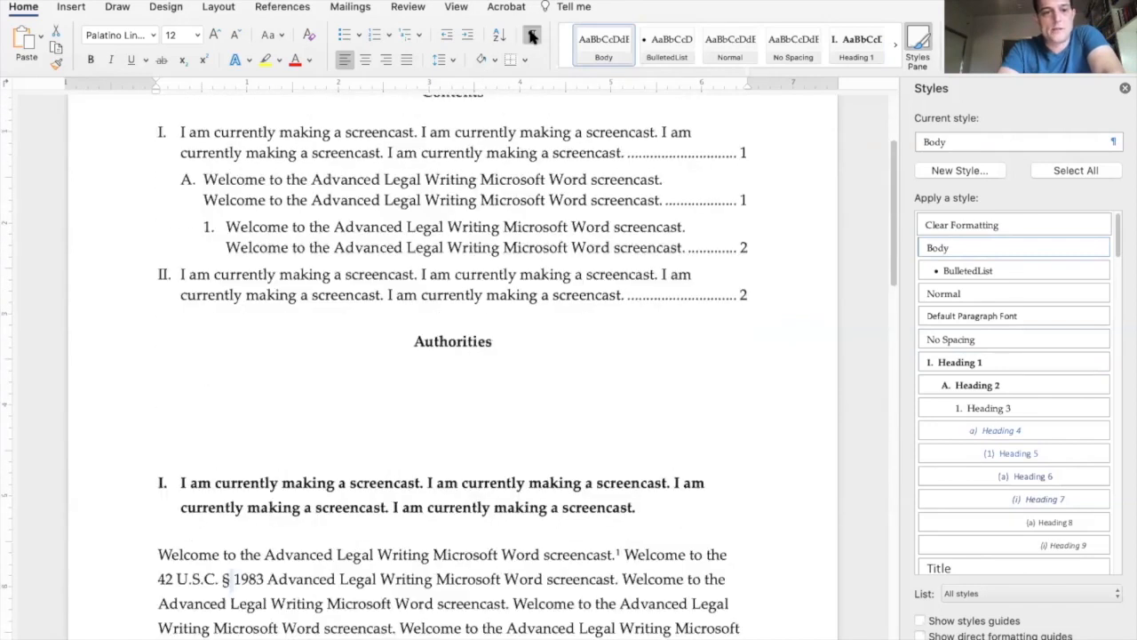
Step: Toggle the formatting marks on and back off to compare the page layout
left_click(532, 35)
left_click(533, 36)
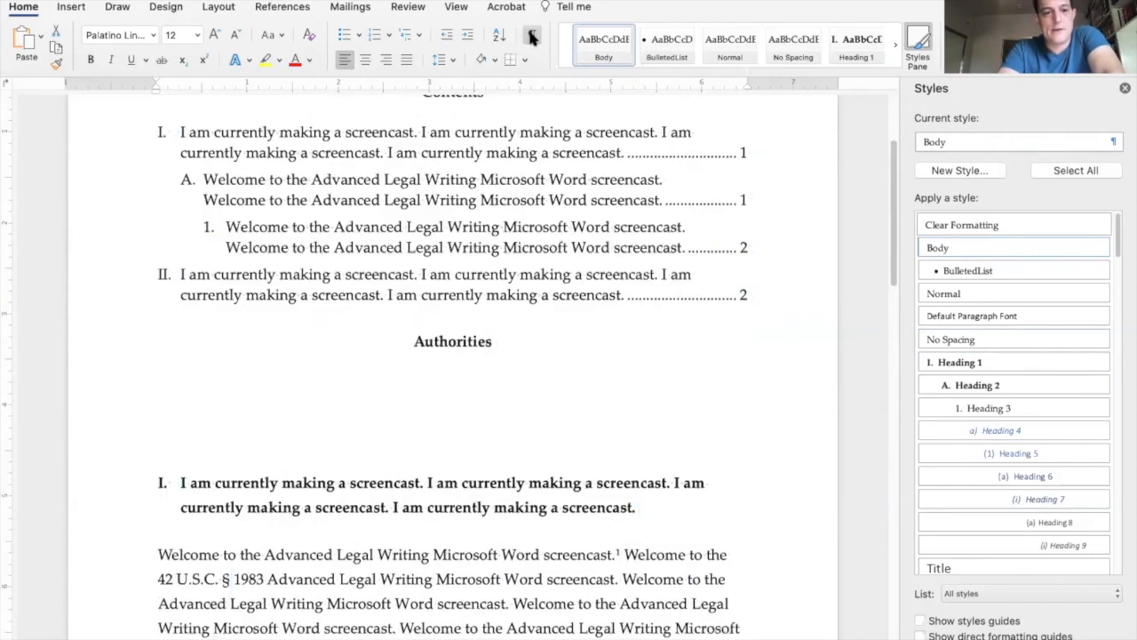
left_click(532, 35)
left_click(532, 35)
Step: Insert a table of authorities on the blank line below the Authorities heading, using the From template format and all categories
left_click(449, 387)
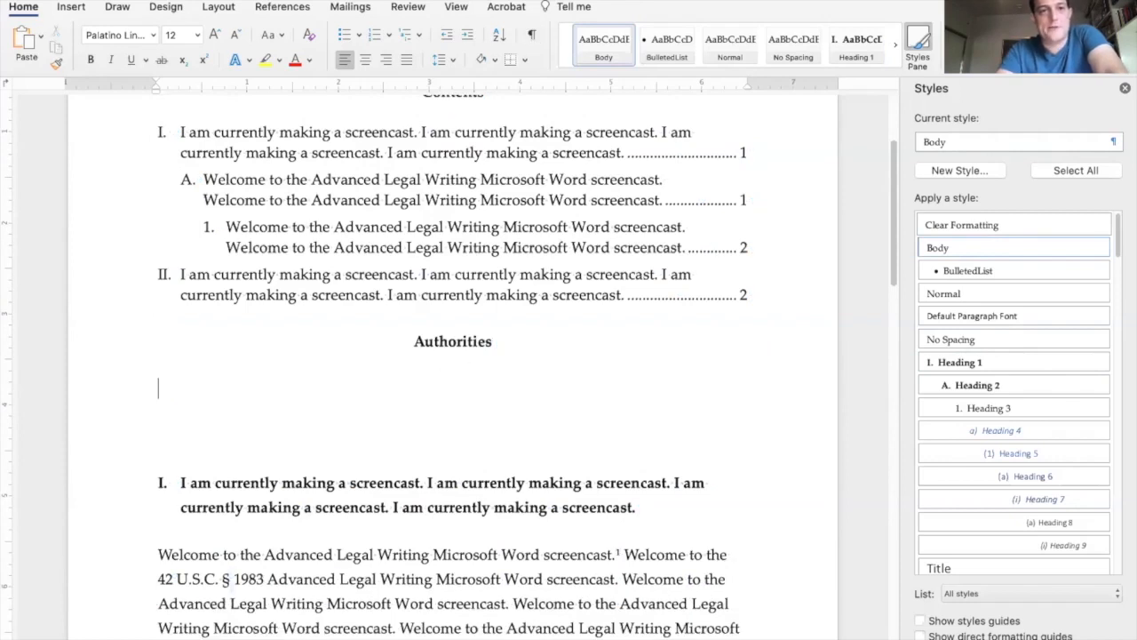
left_click(206, 9)
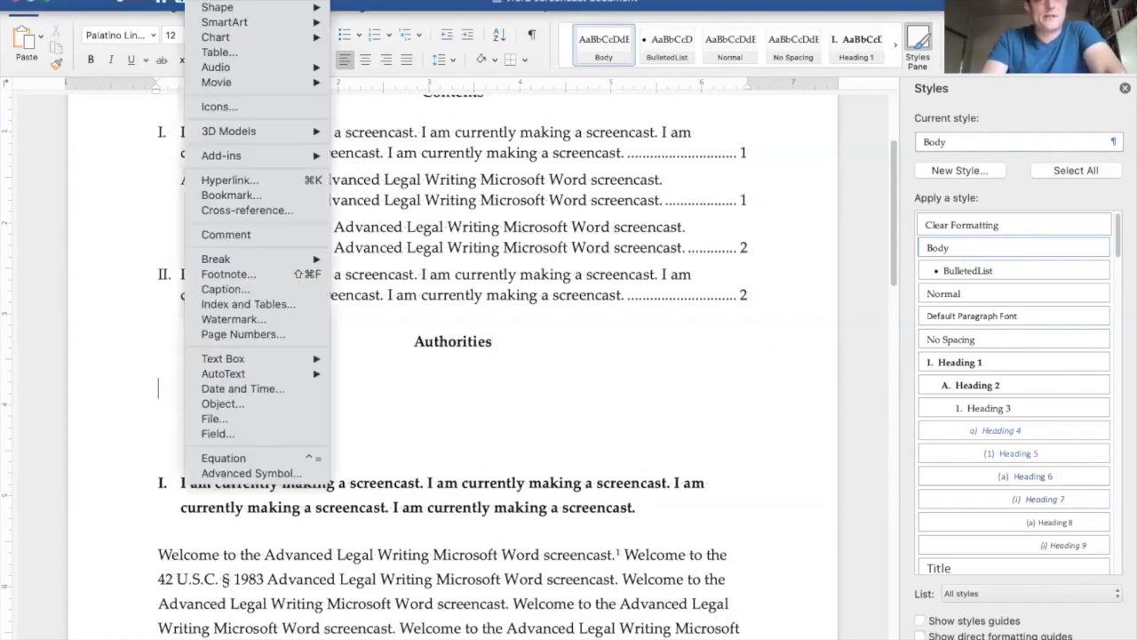
left_click(291, 308)
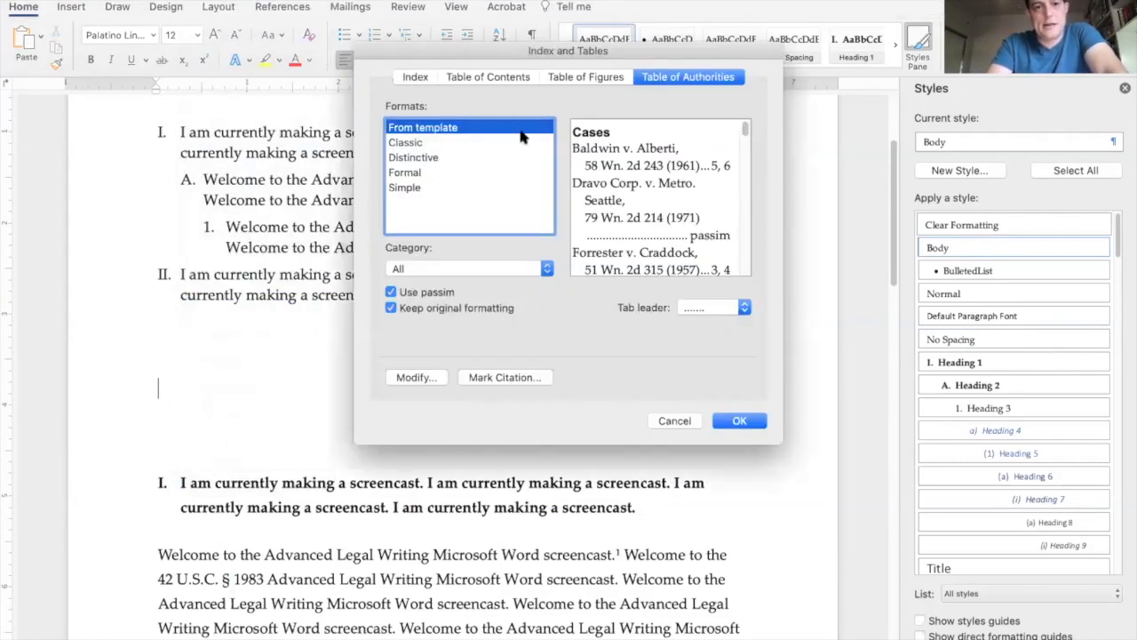
left_click(740, 423)
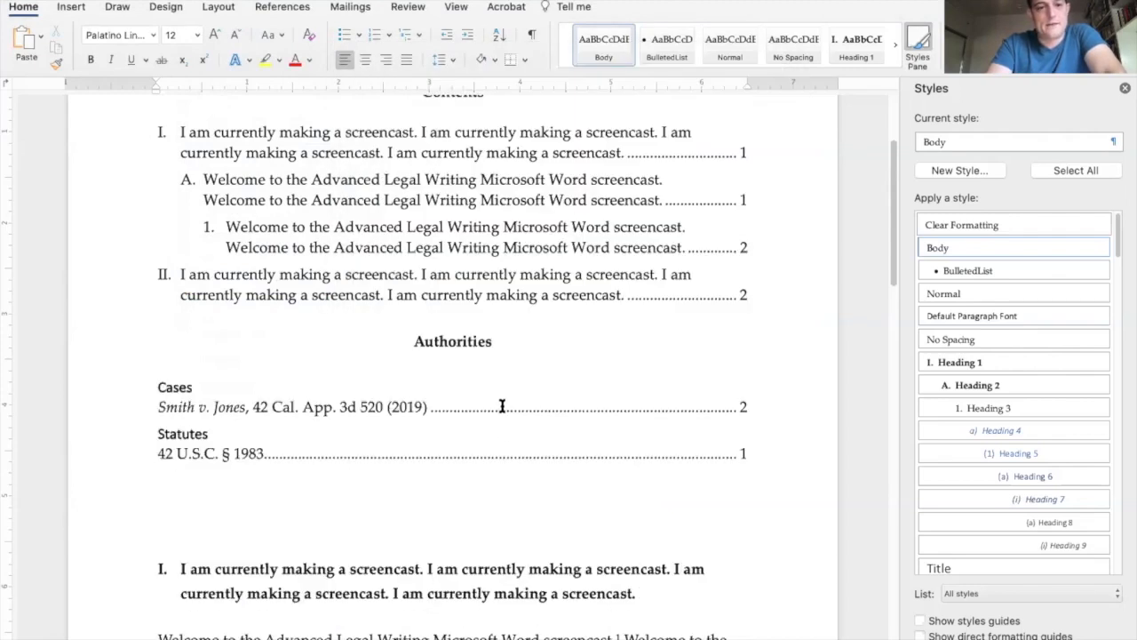
Step: Modify the TOA Heading style of the Cases and Statutes headings to use Palatino Linotype, and add the change to the template
scroll(502, 404, "down", 4)
scroll(505, 400, "down", 1)
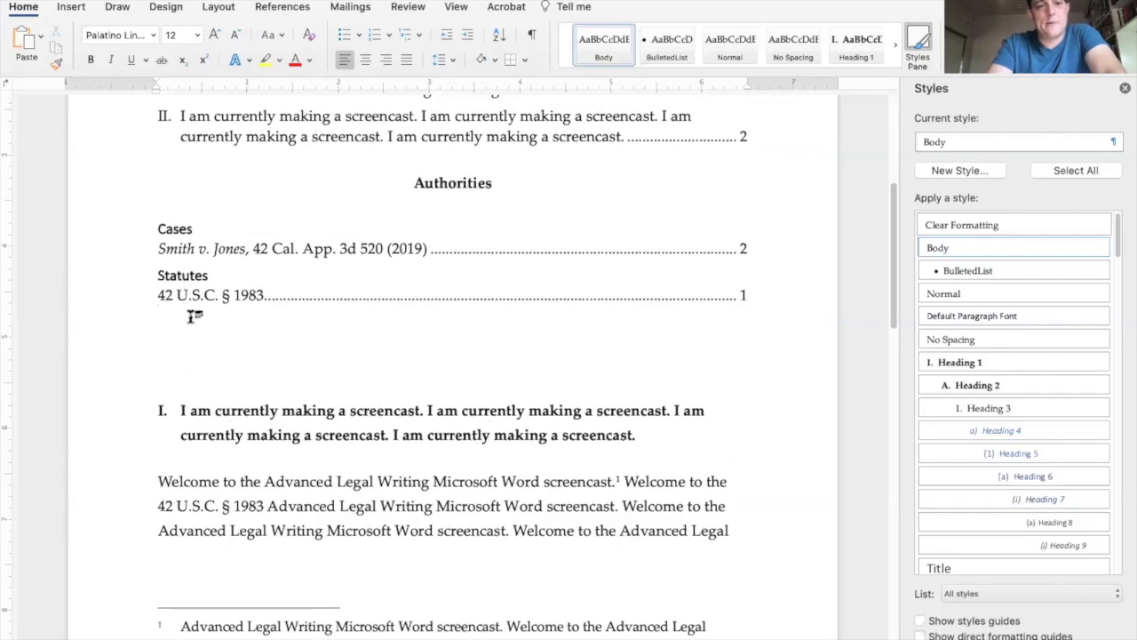
left_click(194, 271)
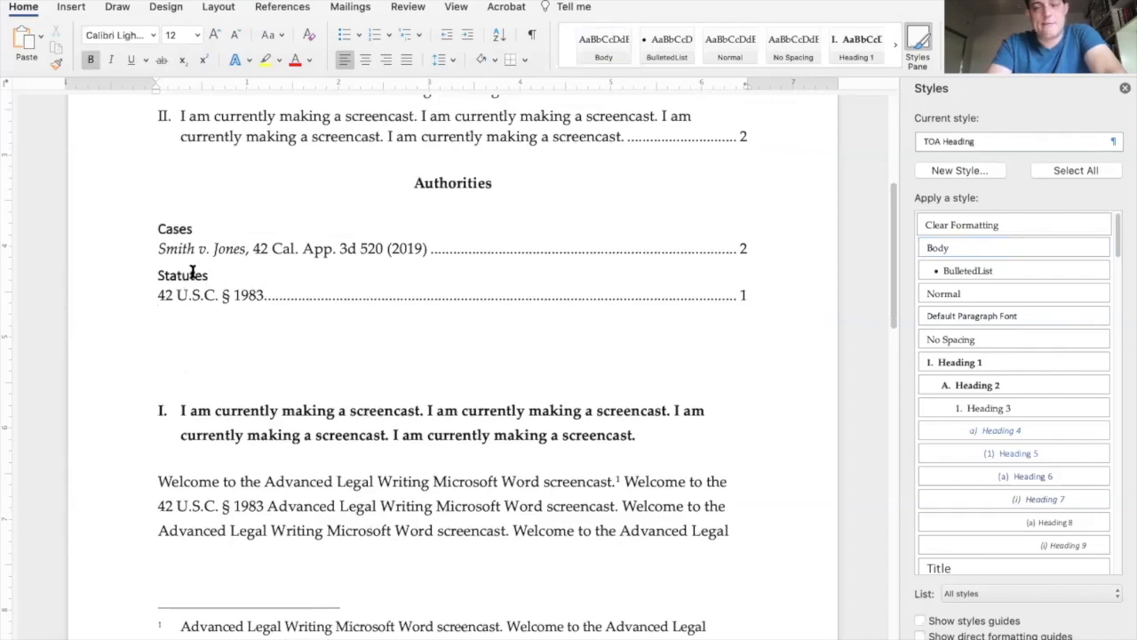
left_click(183, 226)
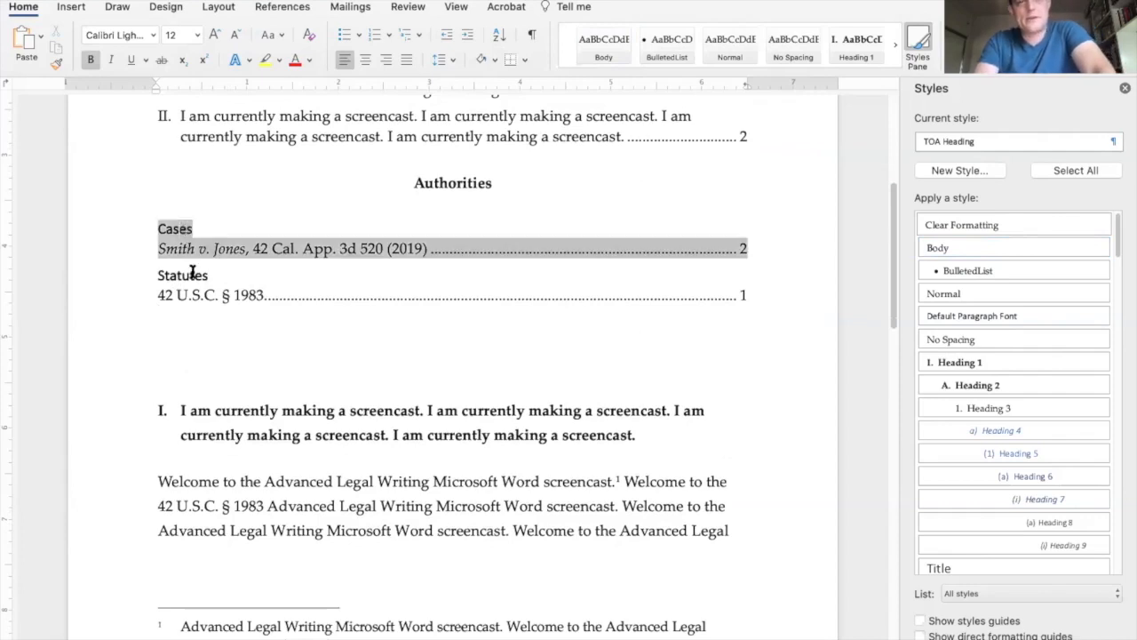
left_click(192, 273)
left_click(183, 228)
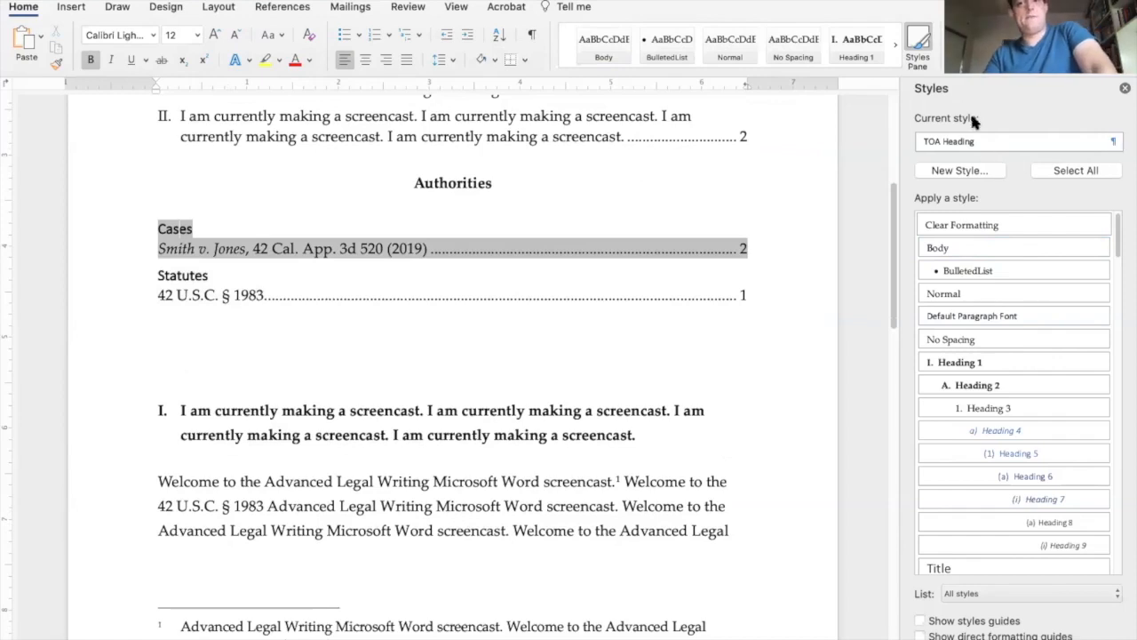
left_click(955, 148)
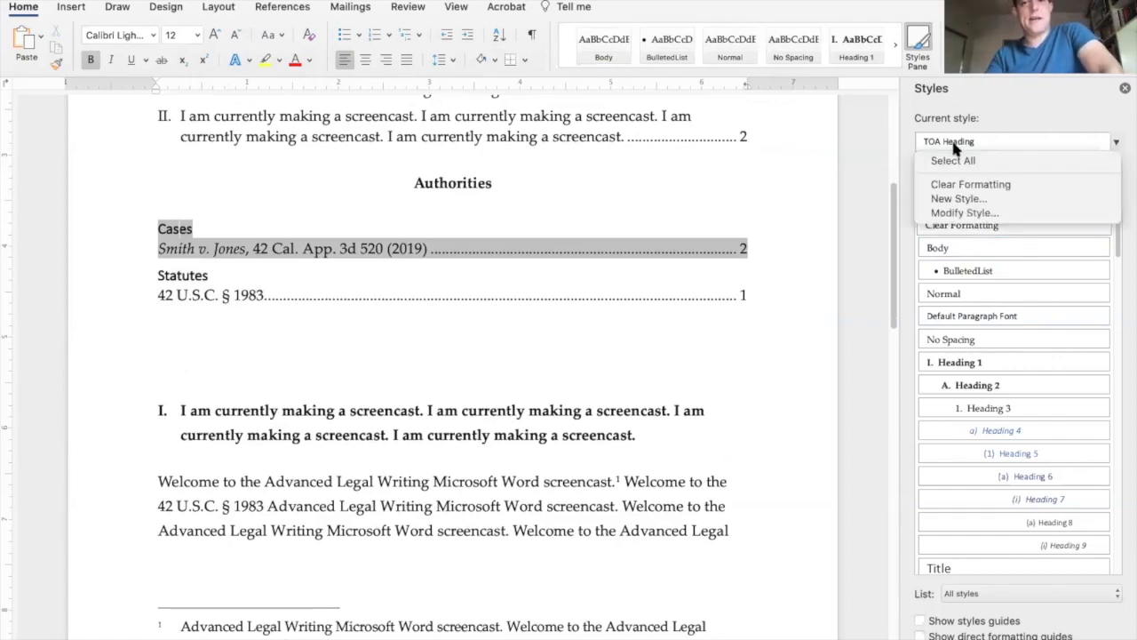
left_click(935, 212)
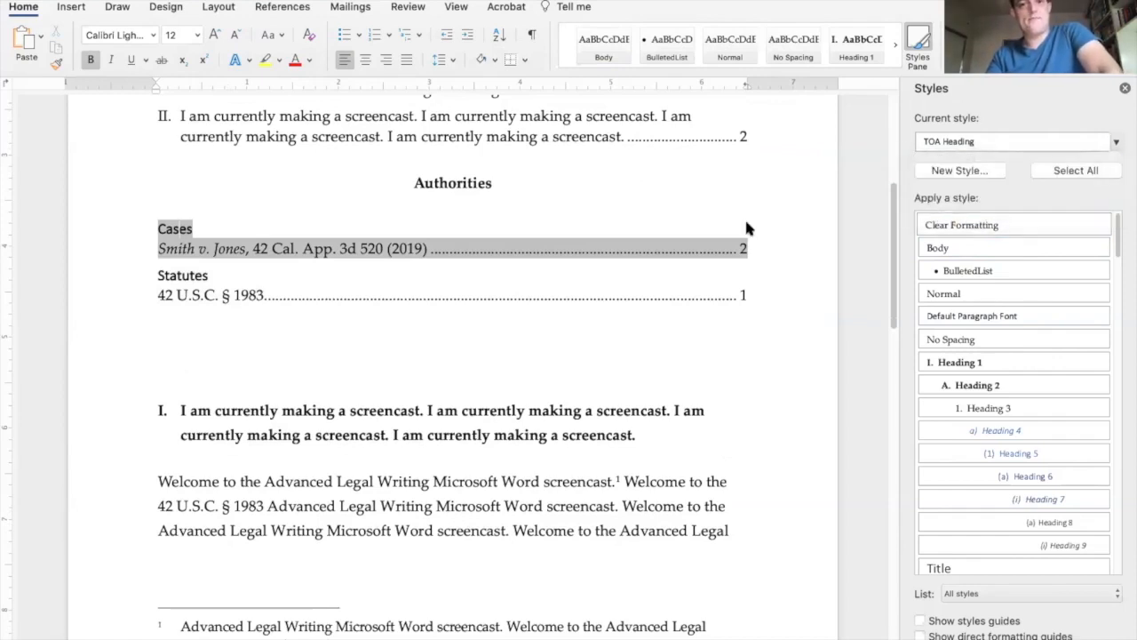
left_click(463, 206)
type("Palatino Lin")
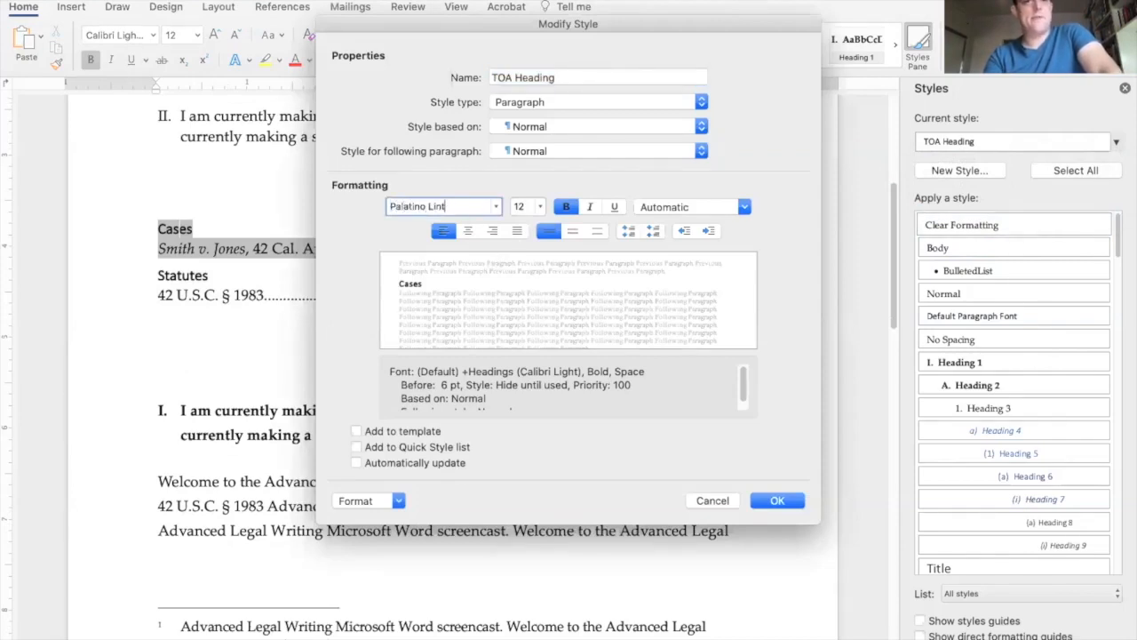
key("Tab")
key("Tab")
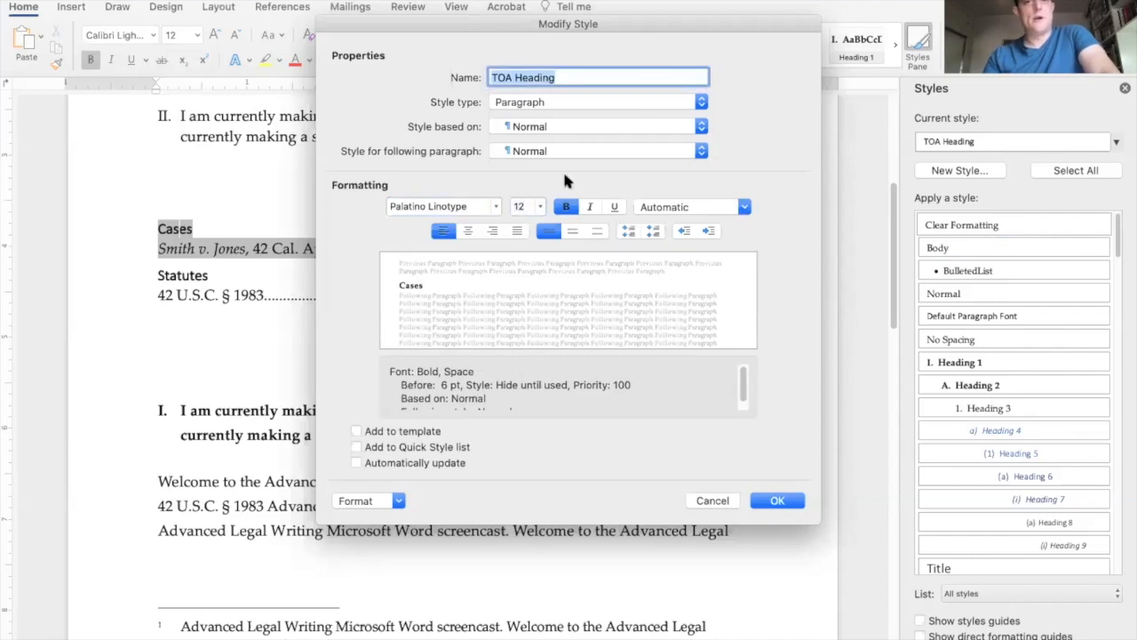
left_click(434, 429)
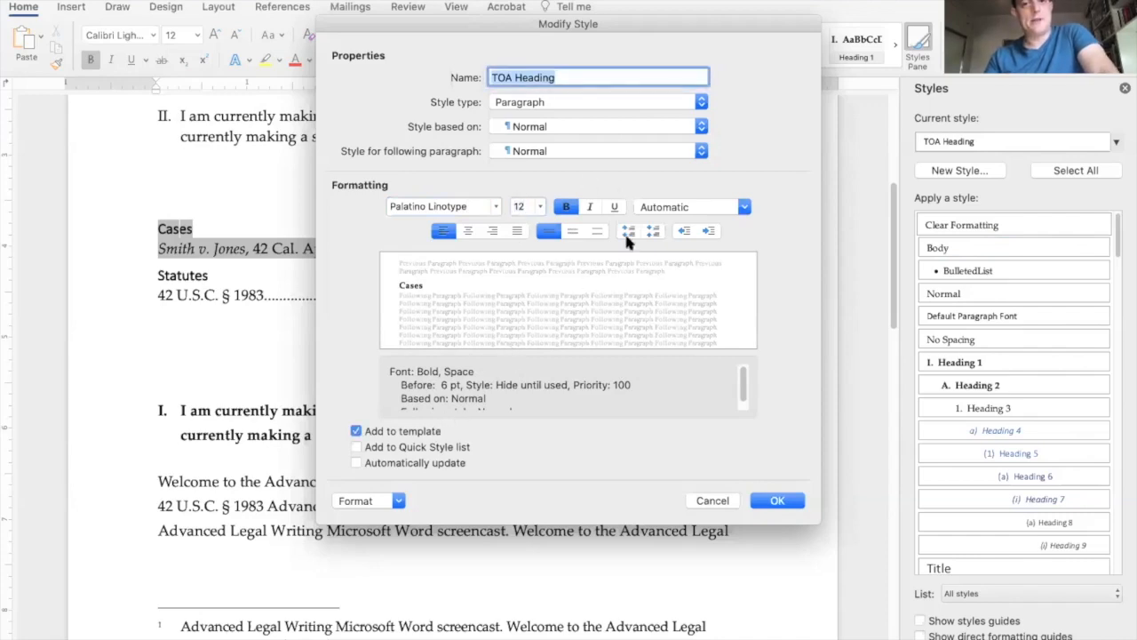
Step: Set the TOA Heading style's paragraph spacing to 12 pt before and 12 pt after
left_click(377, 499)
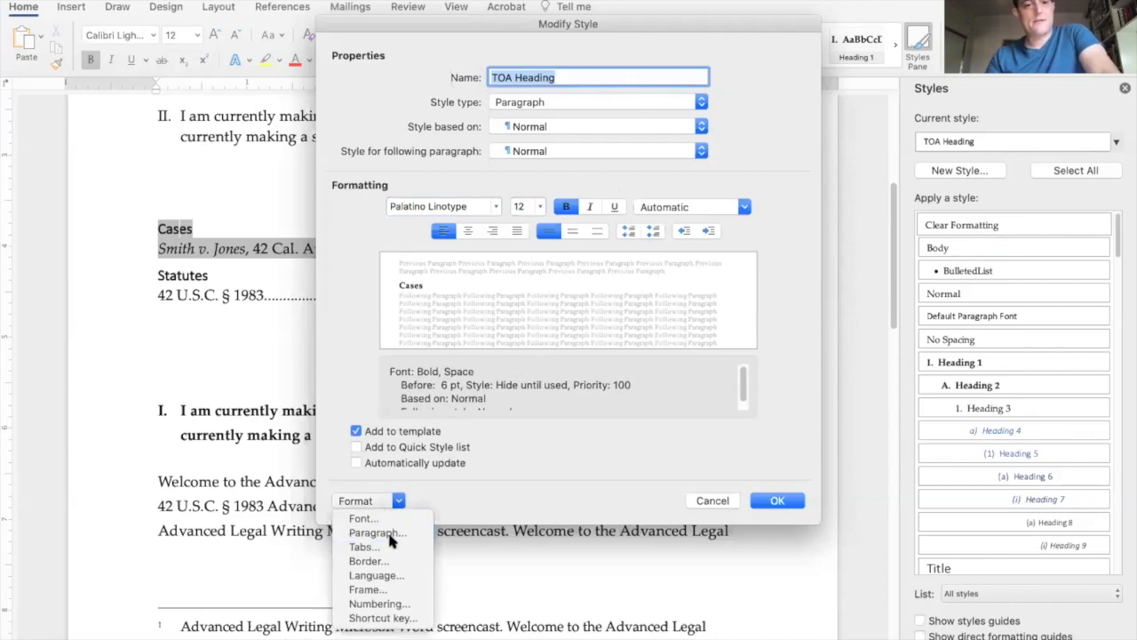
left_click(377, 533)
left_click(471, 325)
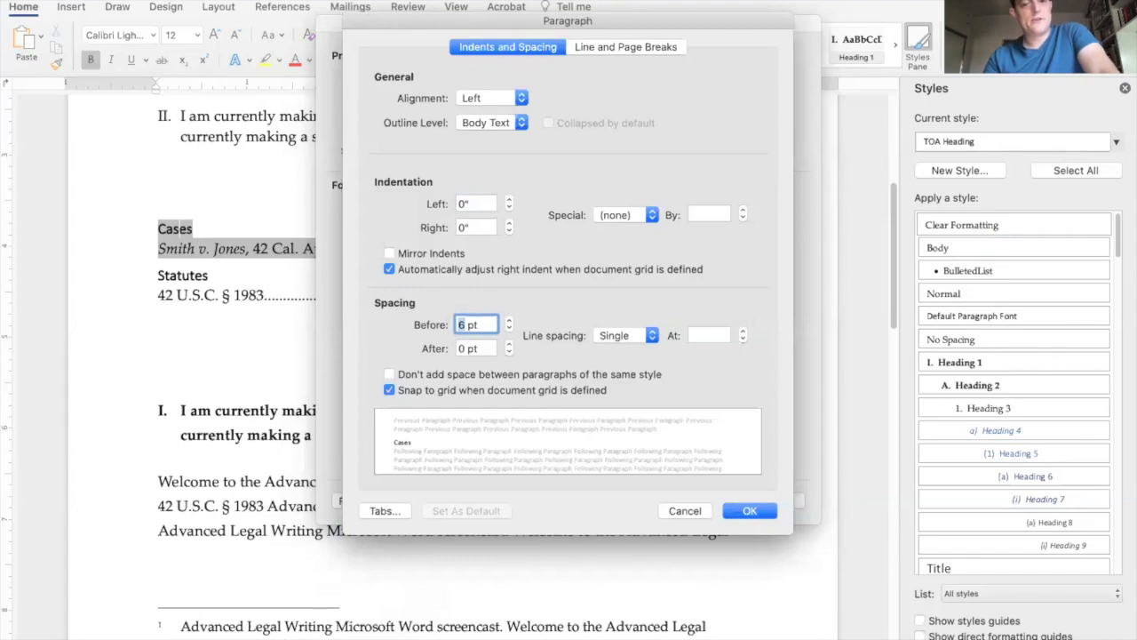
type("12")
key("Tab")
type("12")
key("Tab")
Step: Set the TOA Heading style's line spacing to Multiple at 1.2 and its alignment to Centered, and apply the style changes
left_click(650, 340)
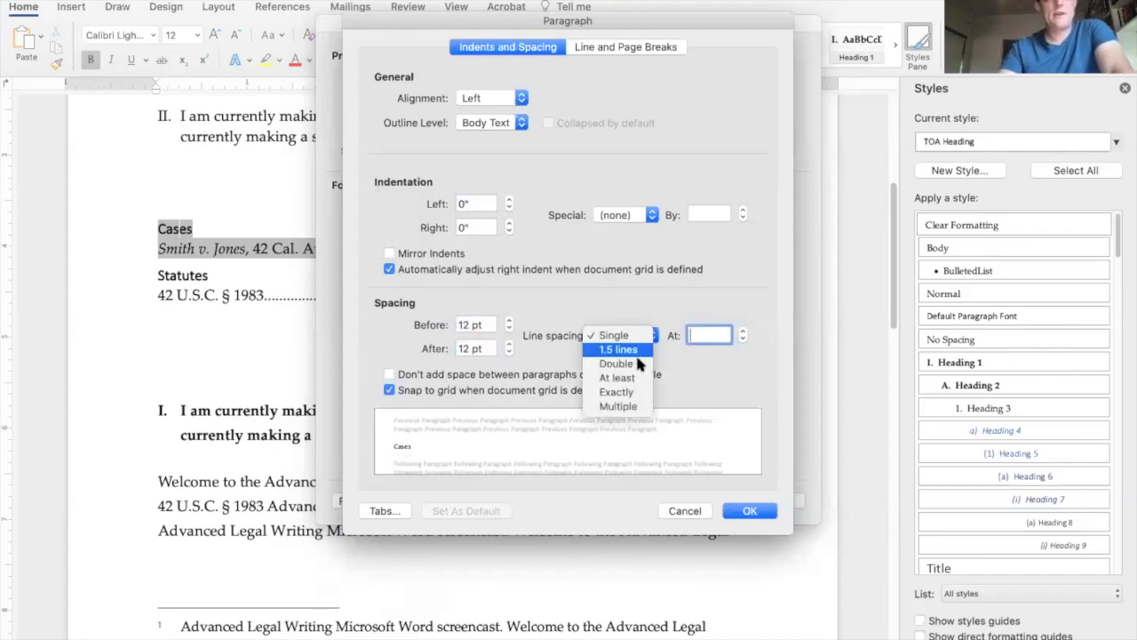
left_click(672, 281)
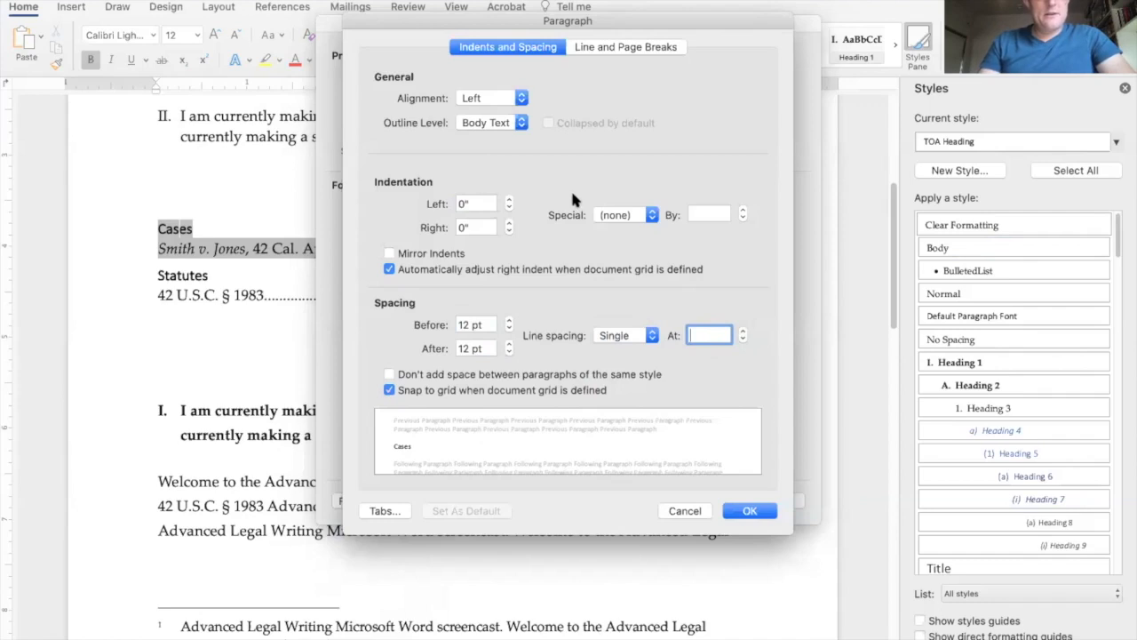
type("1")
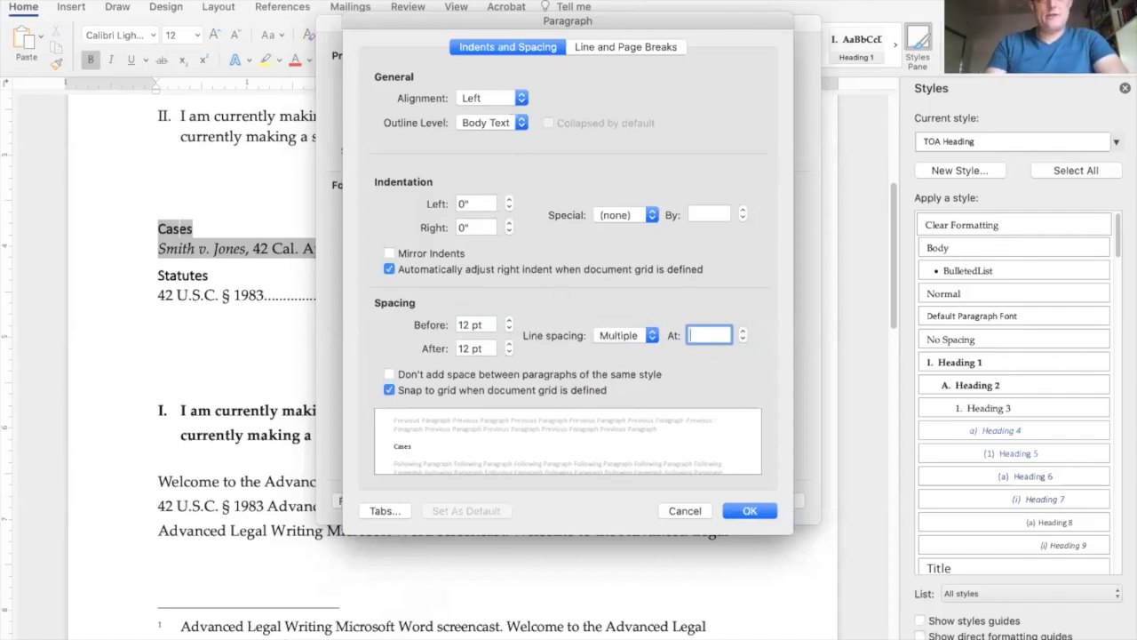
left_click(655, 338)
left_click(697, 332)
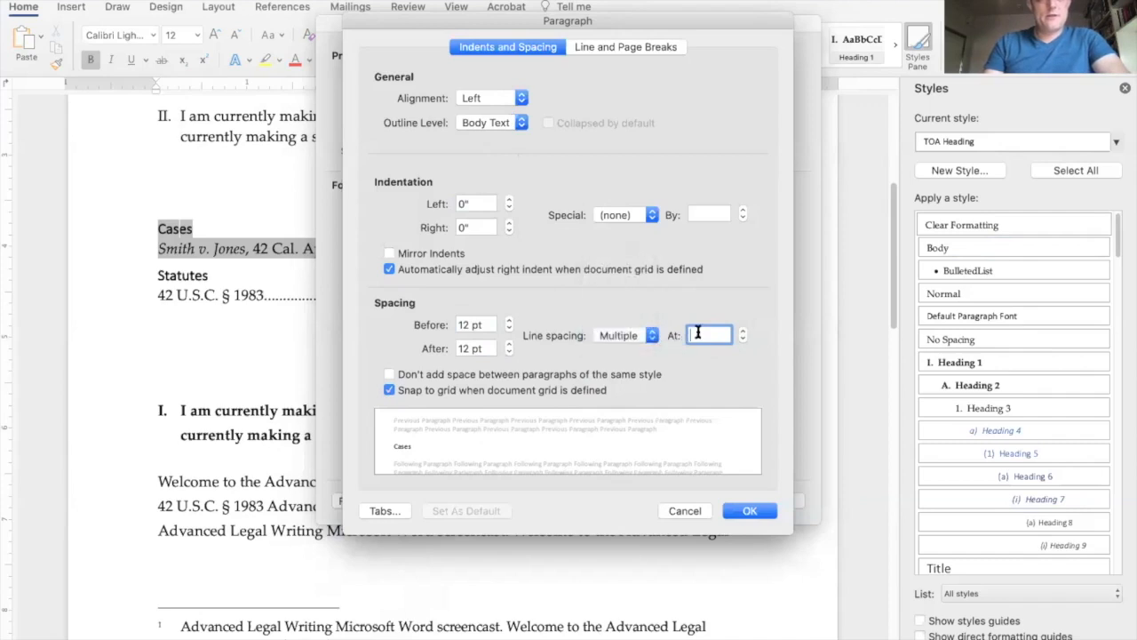
type(".2")
left_click(491, 97)
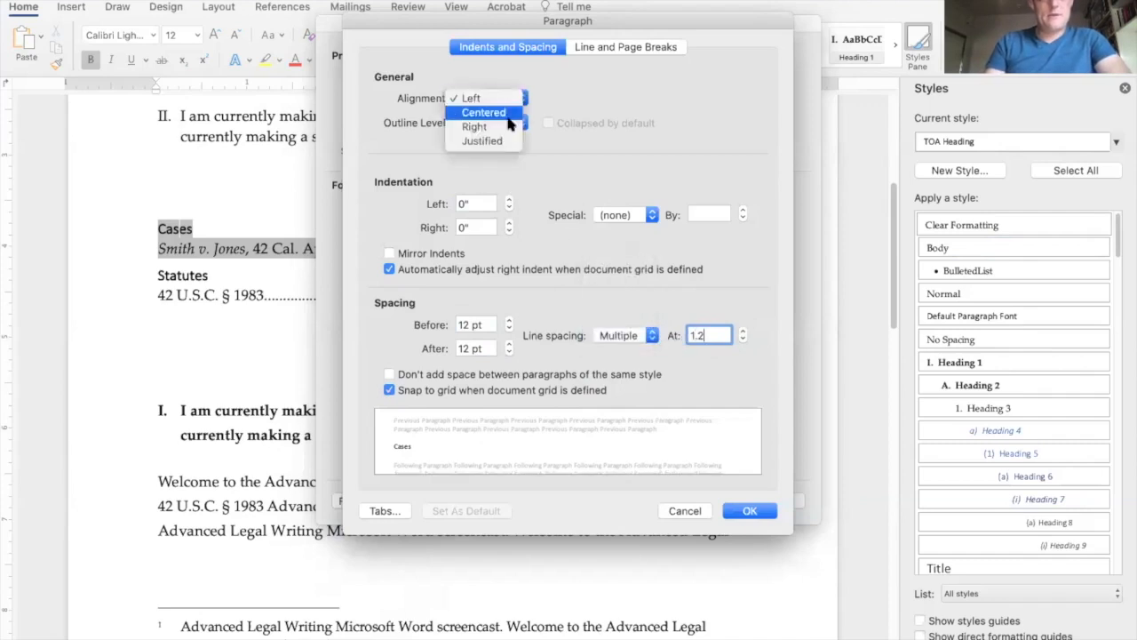
left_click(484, 111)
left_click(751, 508)
left_click(777, 500)
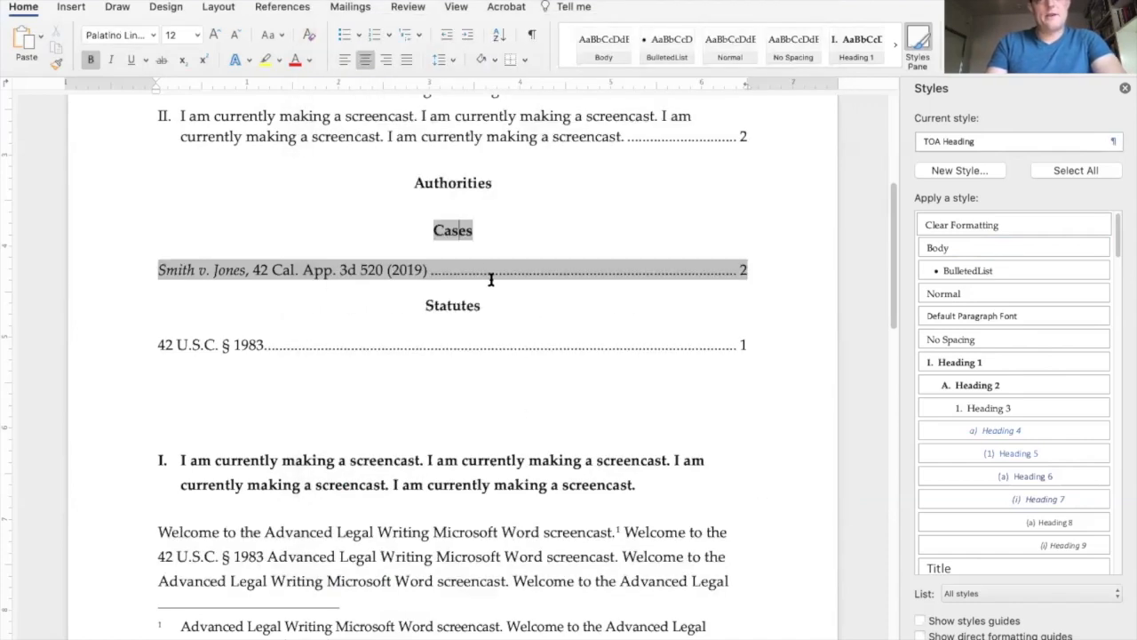
Step: Check the reformatted Cases and Statutes headings in the table of authorities and their fit with the surrounding page
double_click(497, 305)
left_click(477, 227)
left_click(498, 309)
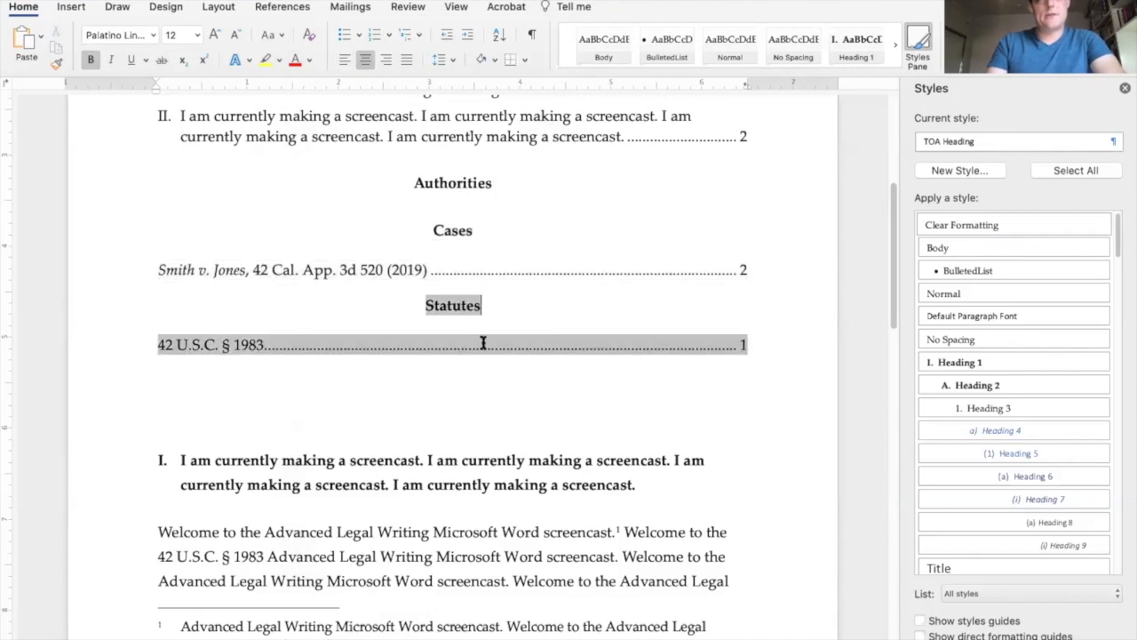
scroll(500, 484, "down", 8)
scroll(500, 483, "up", 10)
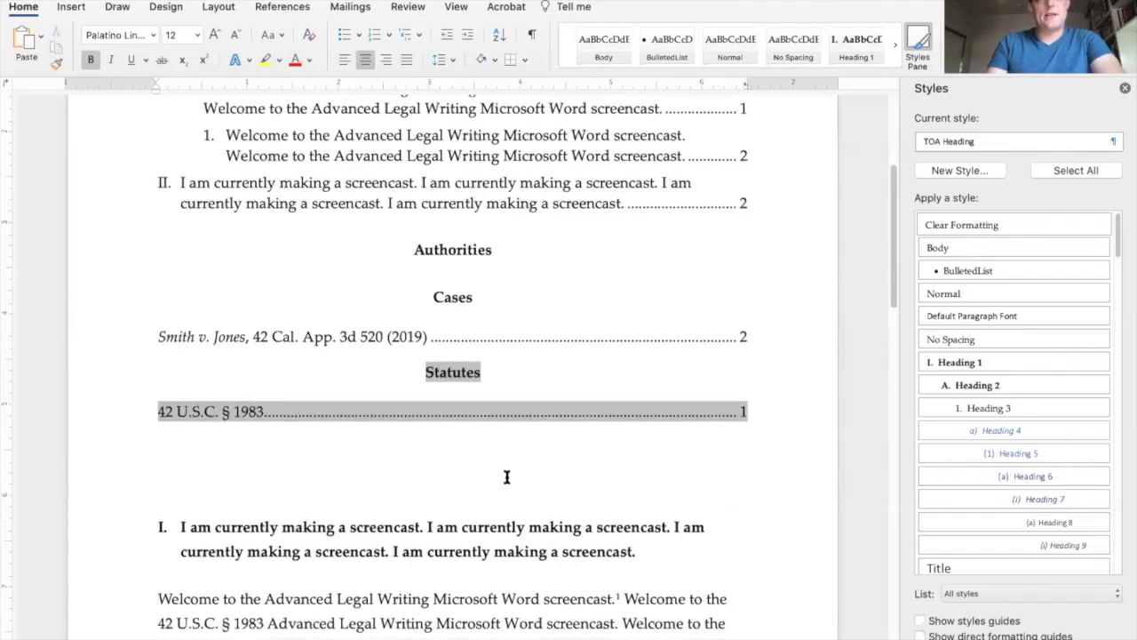
scroll(507, 477, "down", 7)
Step: Insert a footnote after the body sentence containing 42 U.S.C. § 1983, reading "Bob v. Sally, 240 F.3d 1974 (9th Cir. 2009)." with the case name italicized
left_click(616, 288)
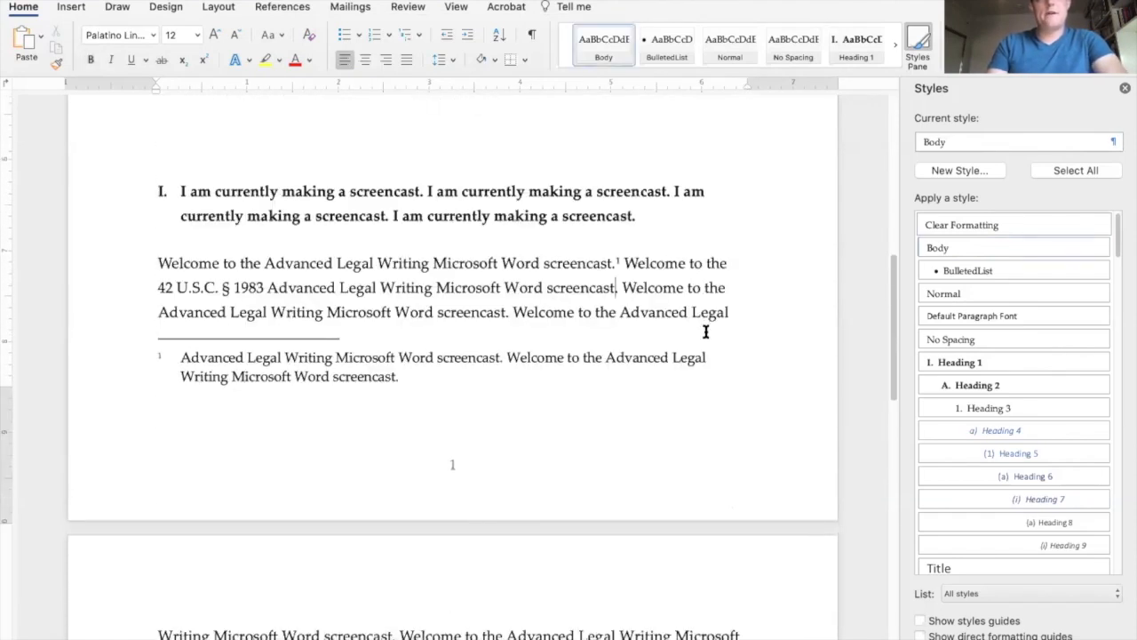
key("super+alt+f")
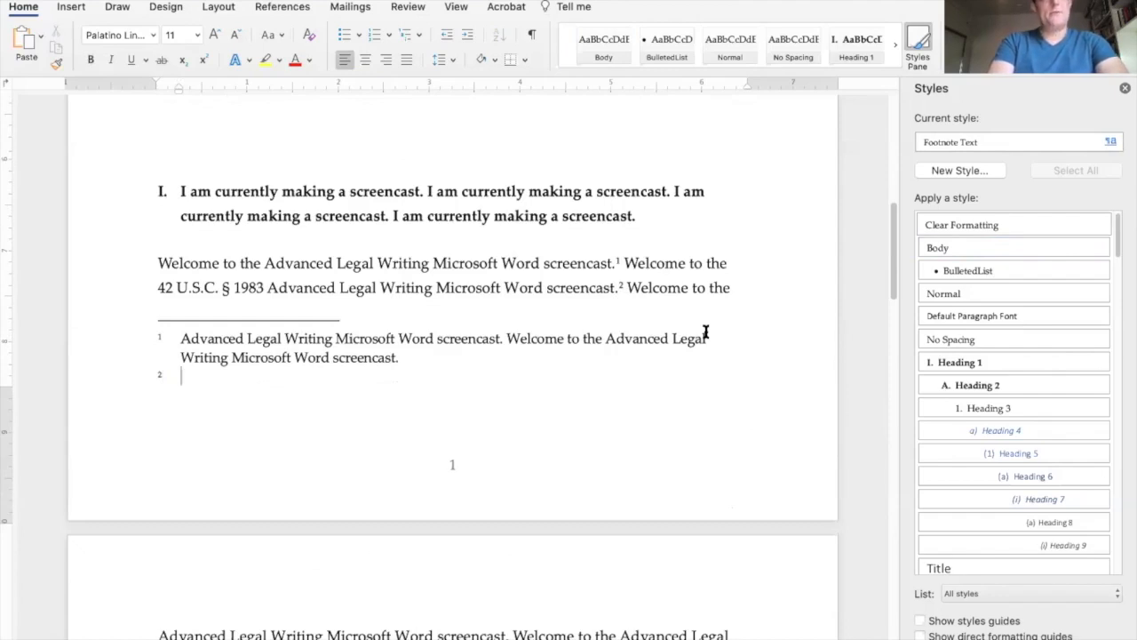
key("super+i")
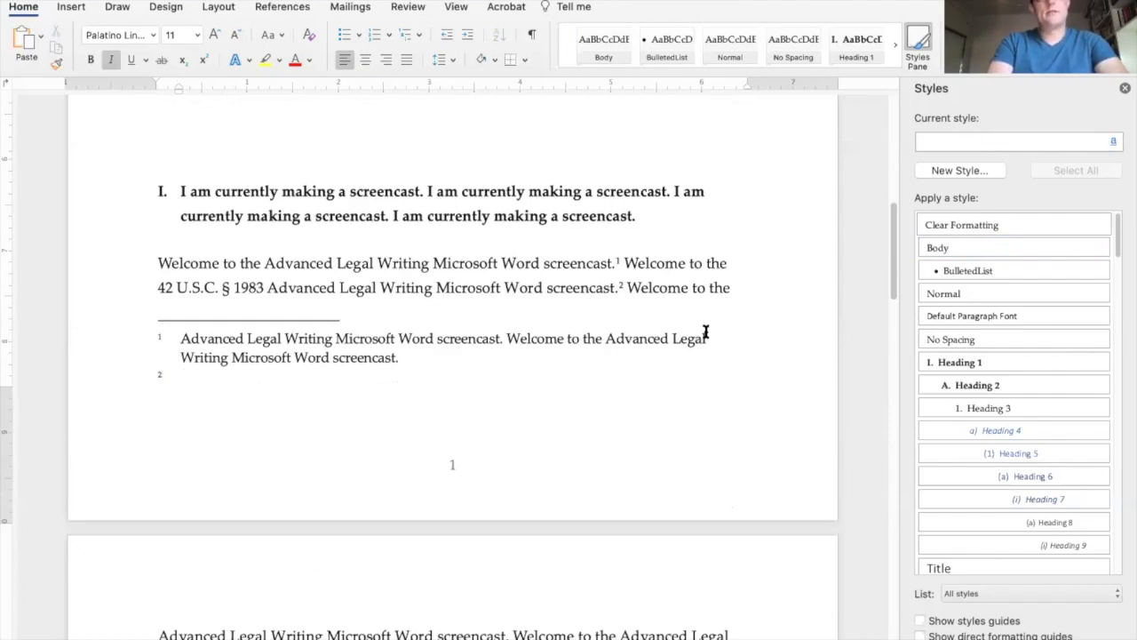
type("Bob v. Sally")
key("super+i")
type(", 240 F.3d 19")
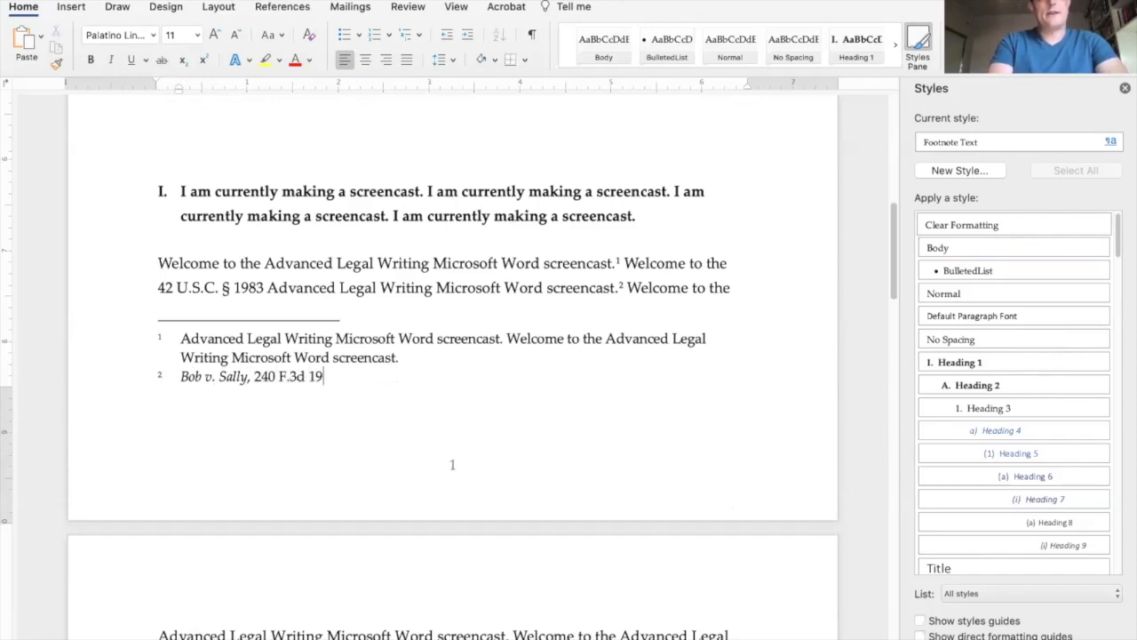
type("74 ()9th Cir. 20")
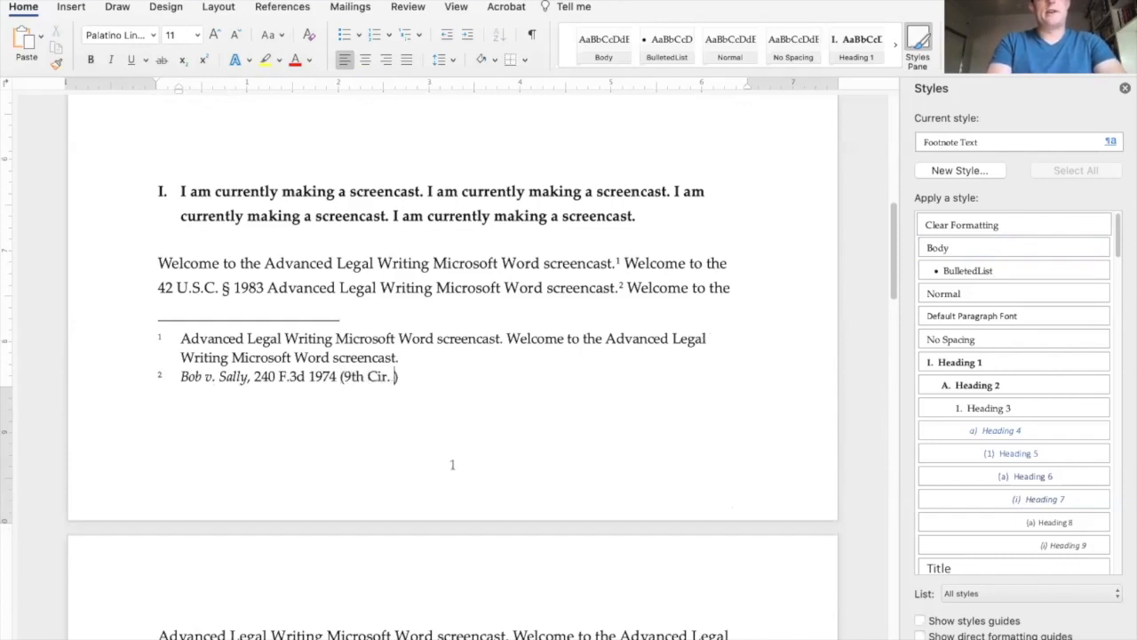
type("09")
key("Right")
type(".")
Step: Mark the full Bob v. Sally citation in the footnote, excluding the final period, under Cases with the short citation "Bob"
key("shift+super+Left")
key("shift+Right")
key("shift+Right")
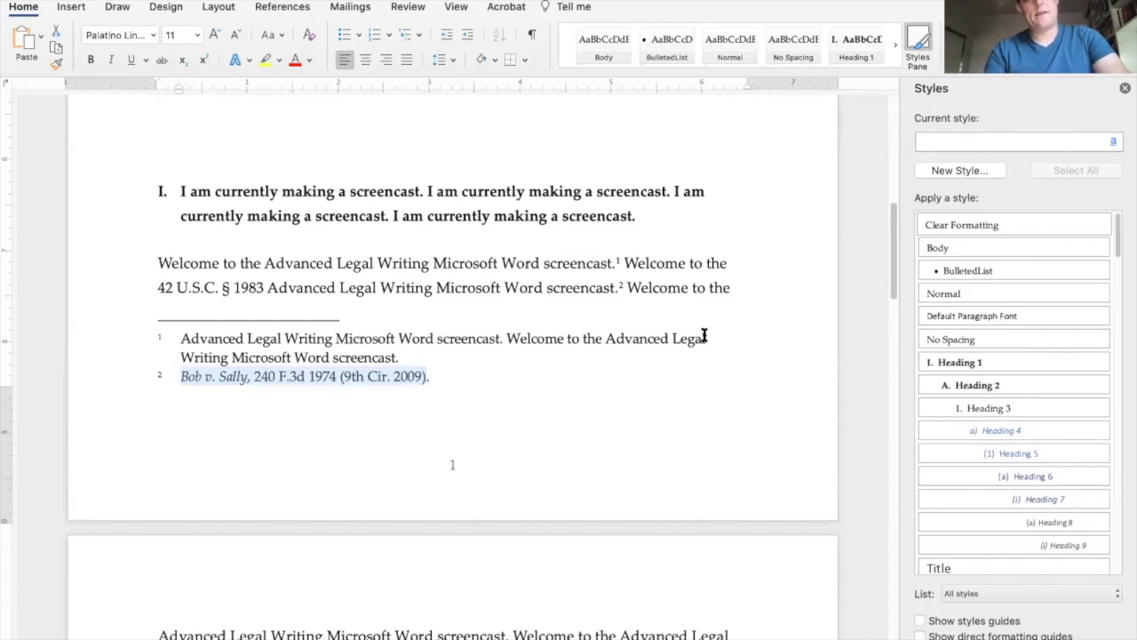
key("alt+shift+i")
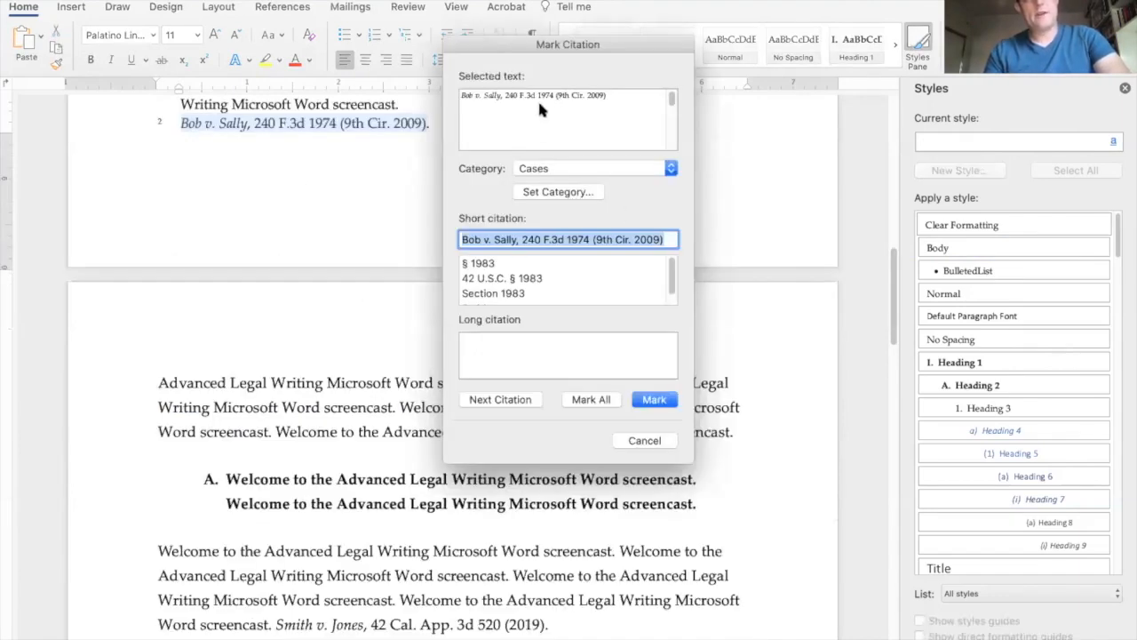
left_click(493, 240)
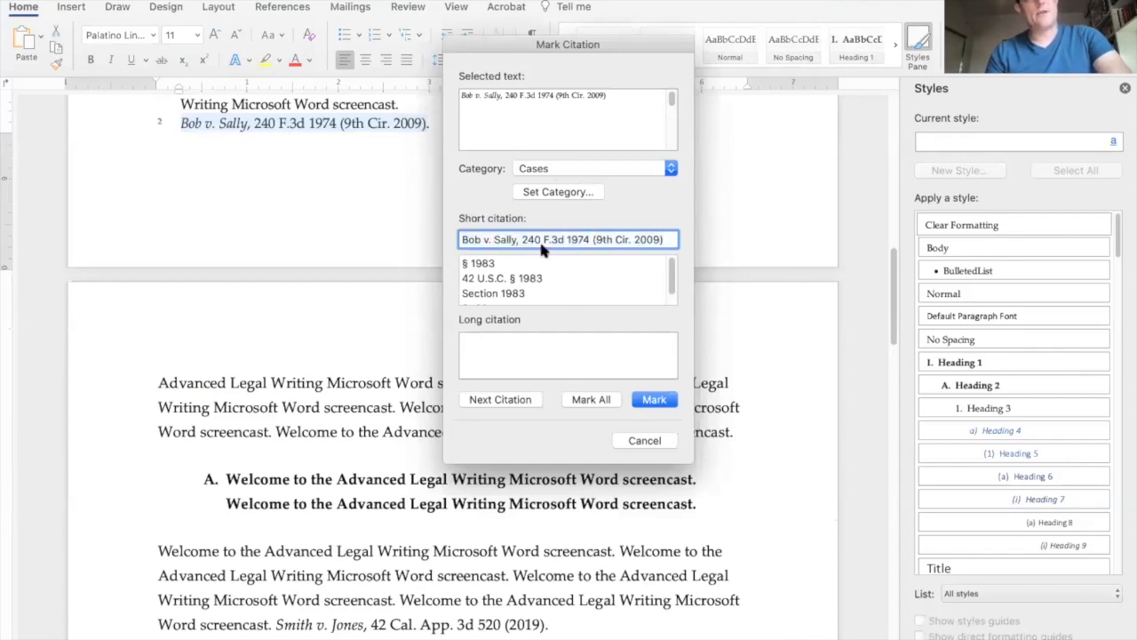
key("shift+super+Right")
key("BackSpace")
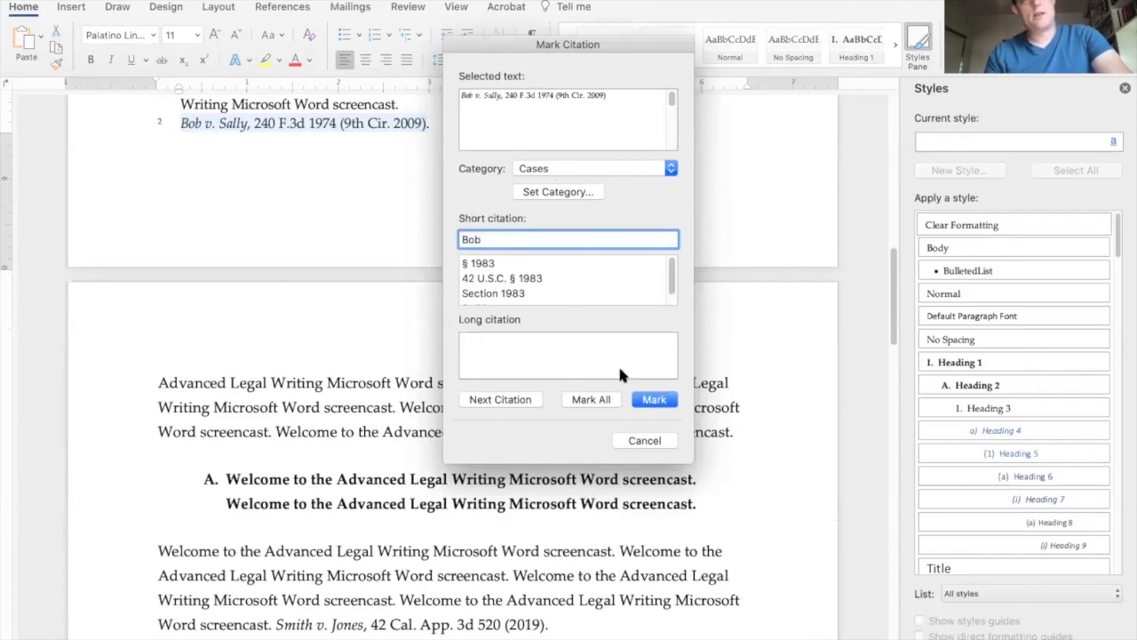
left_click(653, 401)
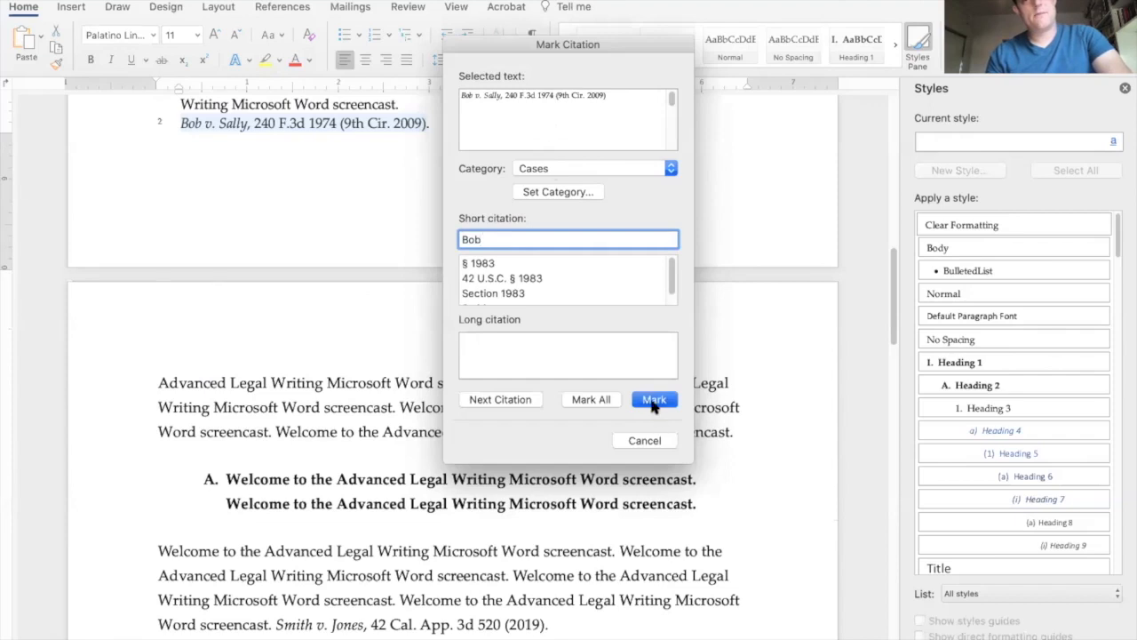
left_click(649, 439)
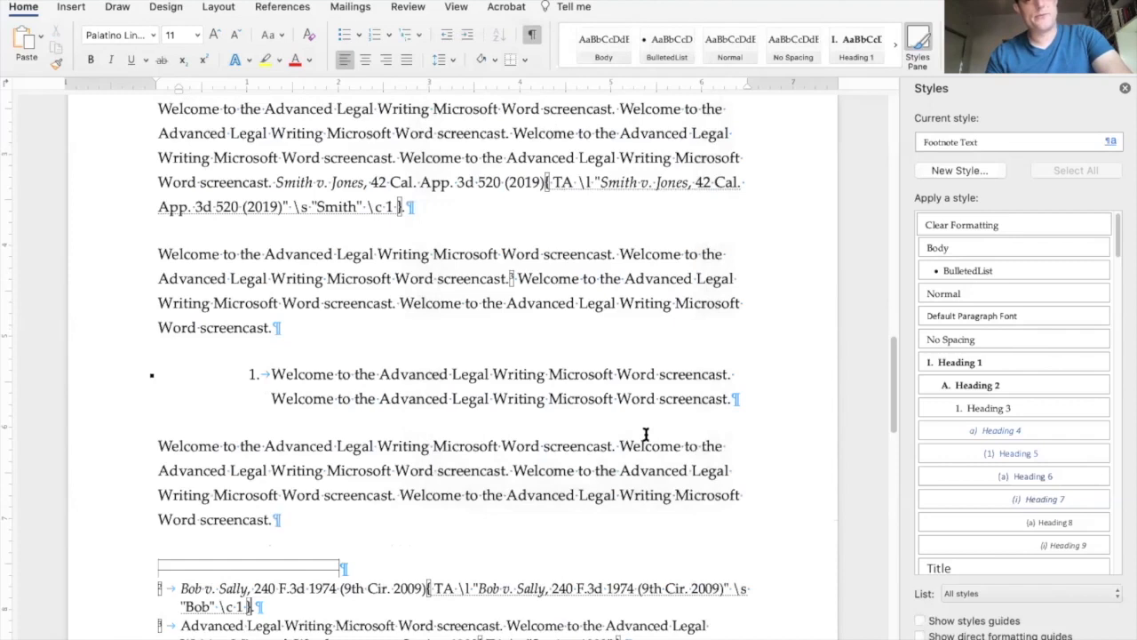
Step: Inspect the citation code added to the footnote and update the Cases section of the table of authorities
scroll(425, 398, "down", 3)
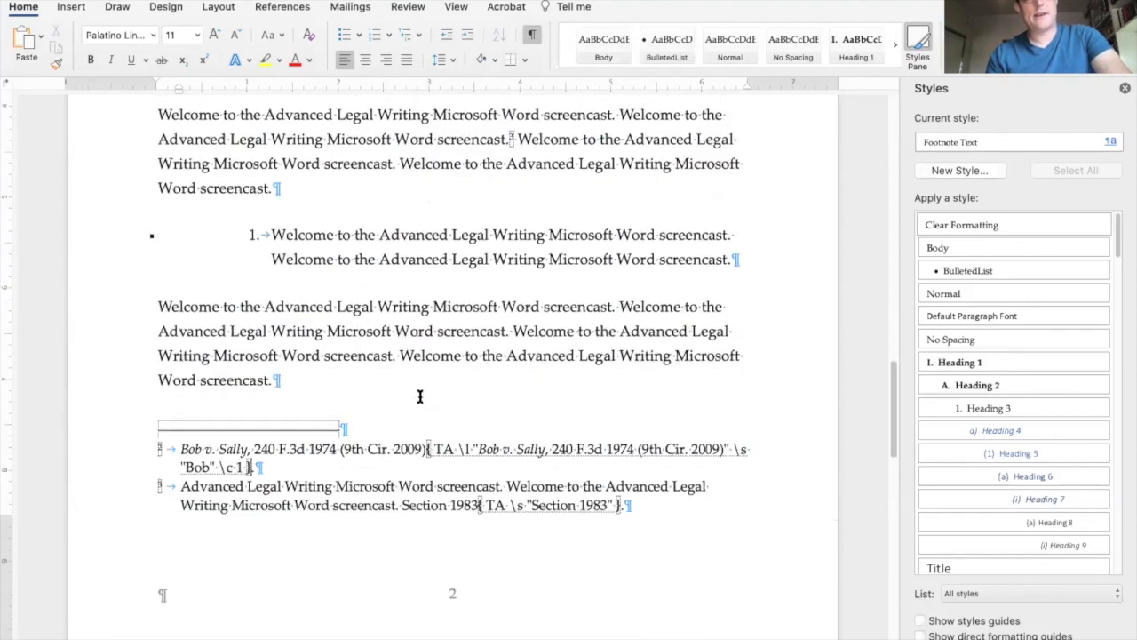
left_click_drag(458, 468, 421, 449)
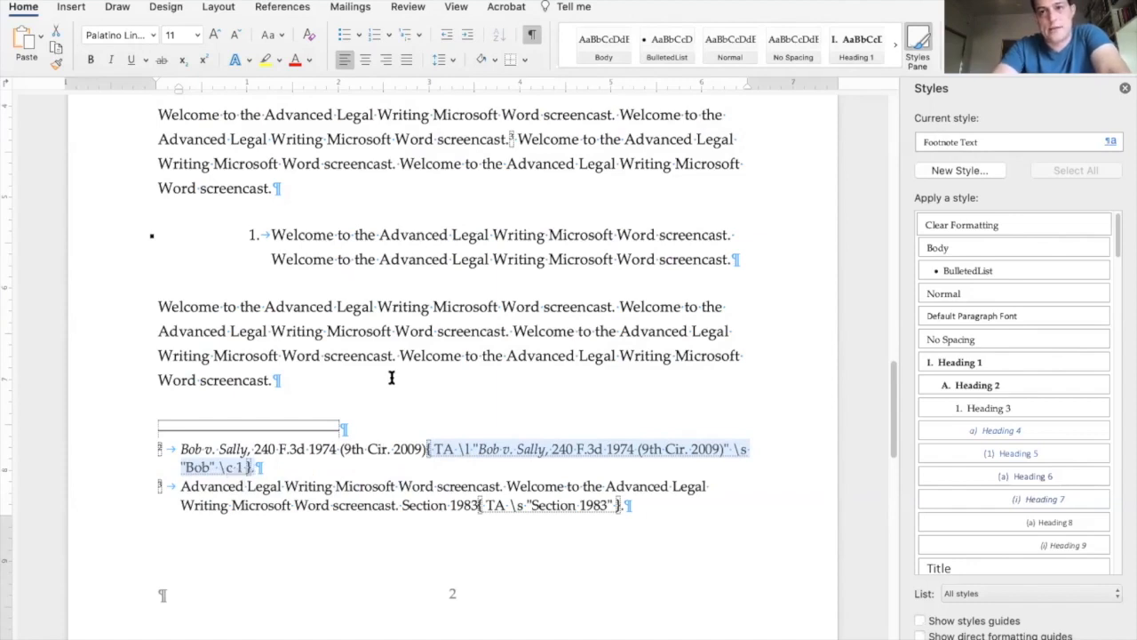
scroll(391, 377, "up", 15)
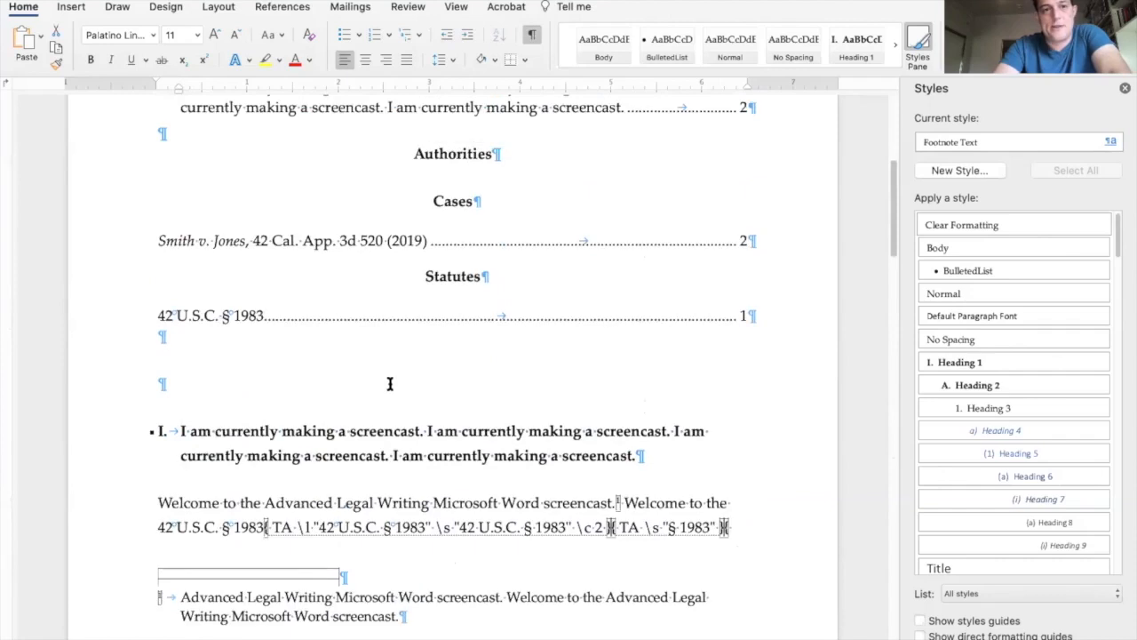
scroll(388, 335, "up", 2)
right_click(413, 298)
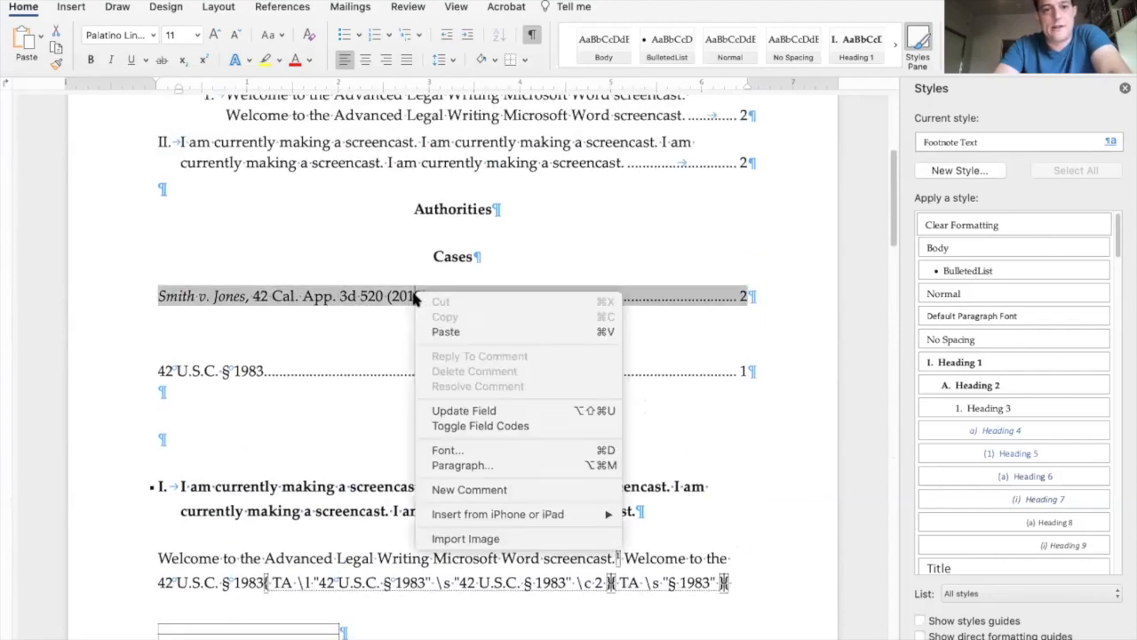
left_click(469, 411)
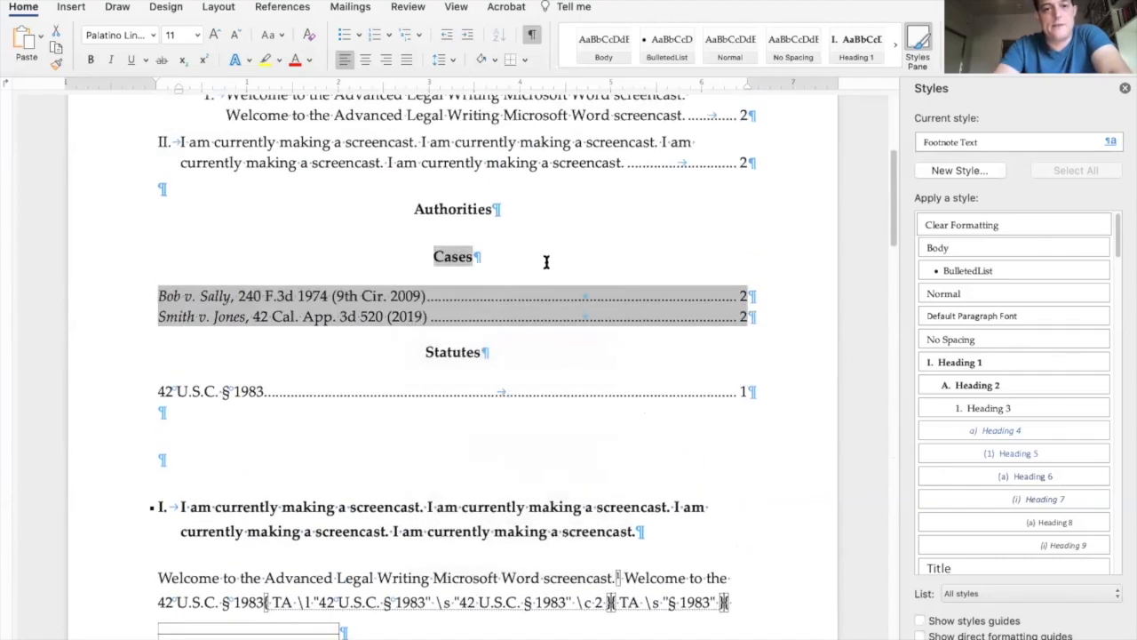
left_click(442, 433)
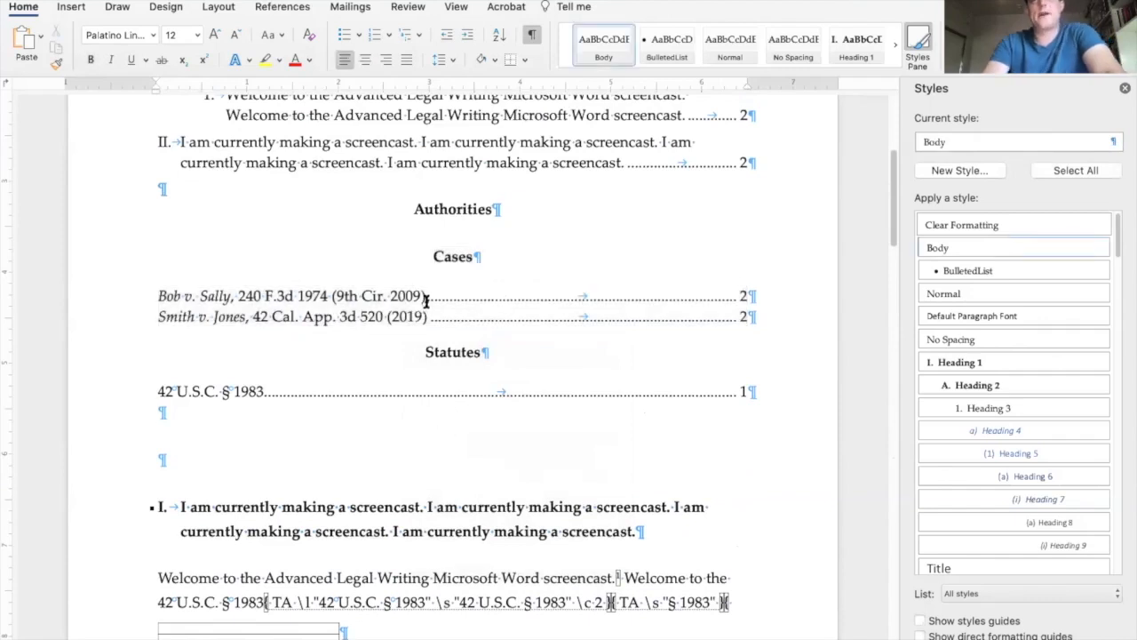
Step: Copy "Bob v. Sally, 240 F.3d 1974" from the second footnote, leaving out the court and year
scroll(420, 302, "down", 5)
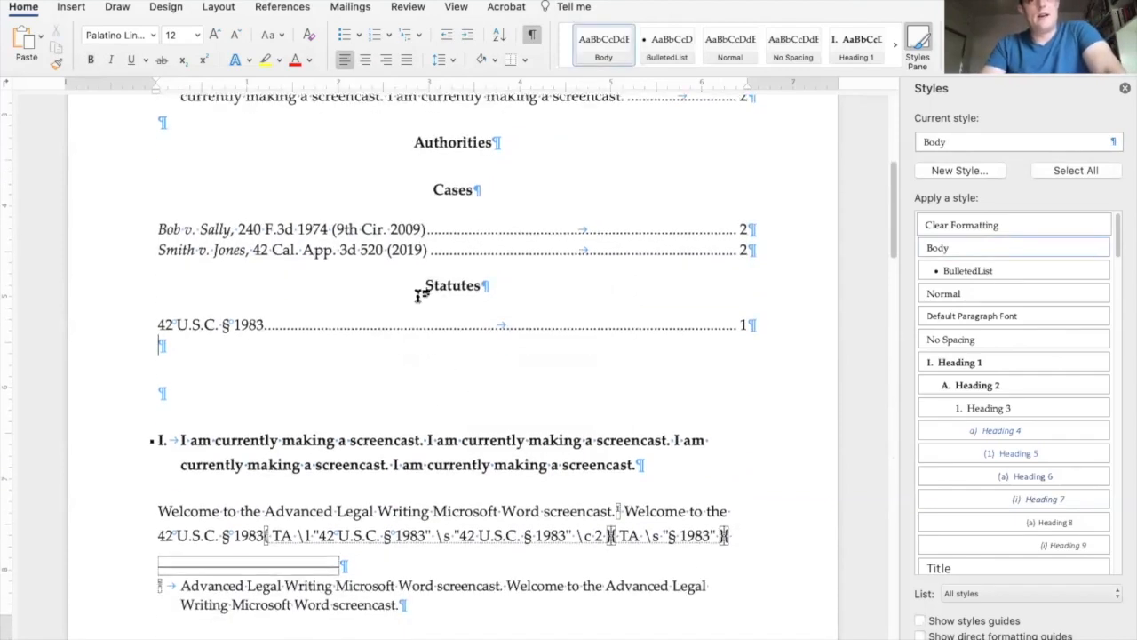
scroll(419, 298, "down", 15)
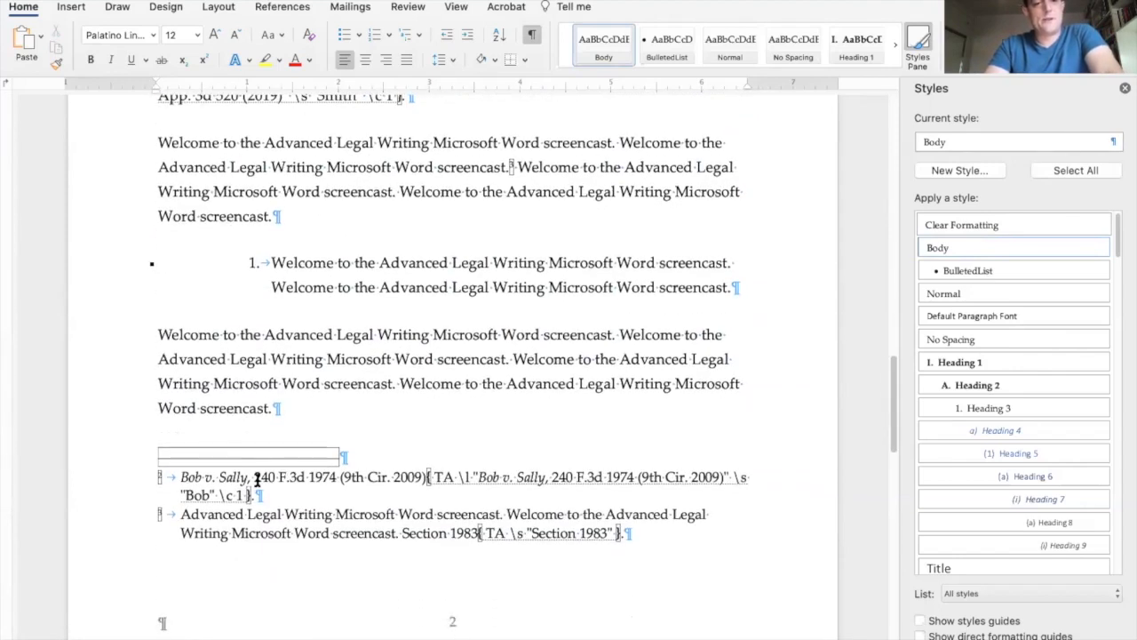
left_click_drag(181, 474, 338, 471)
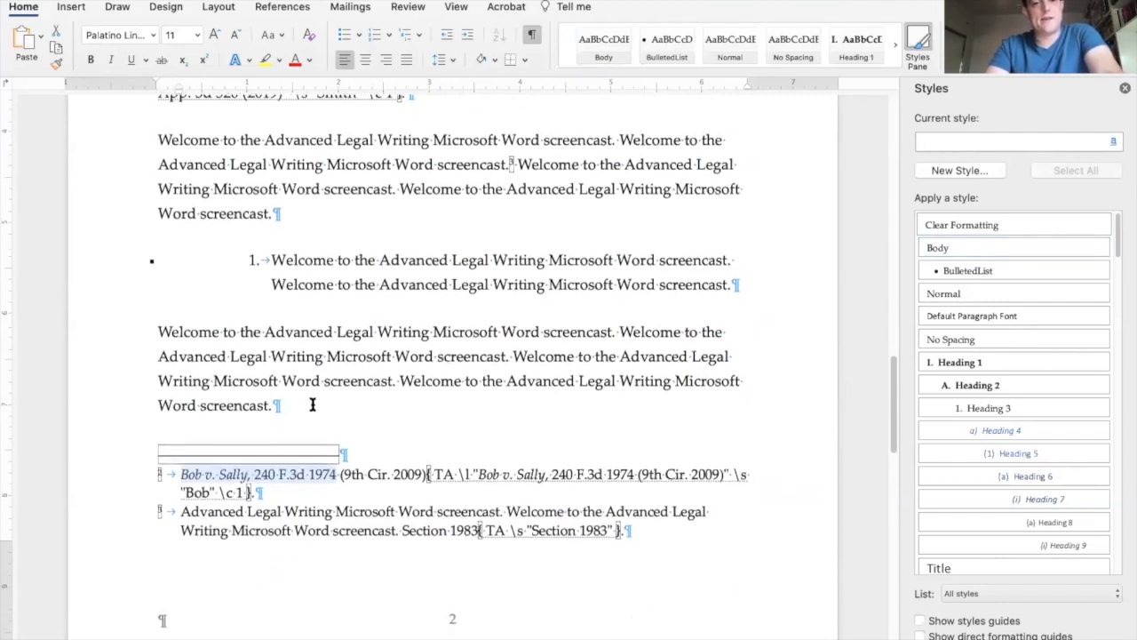
Step: Add a short line of test text in the Normal style below heading II on the last page
scroll(313, 407, "down", 10)
scroll(340, 407, "up", 2)
left_click(313, 311)
key("super+shift+n")
type("Test tes")
type("t text.")
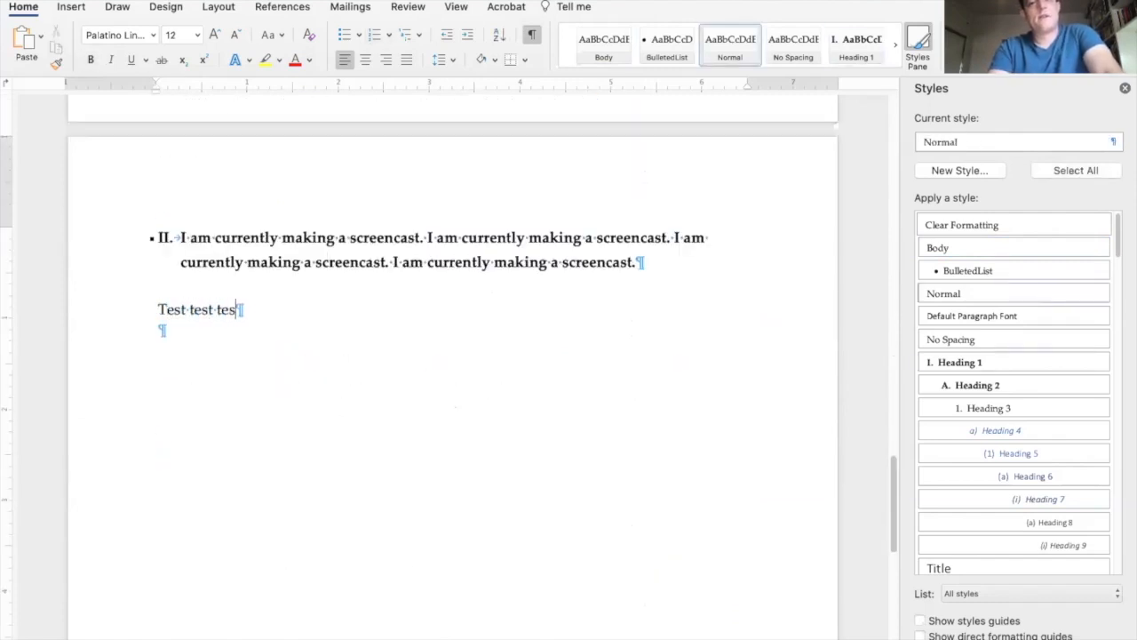
Step: Insert a footnote at the end of the test text containing "Bob v. Sally, 240 F.3d 1974." after a tab
key("super+alt+f")
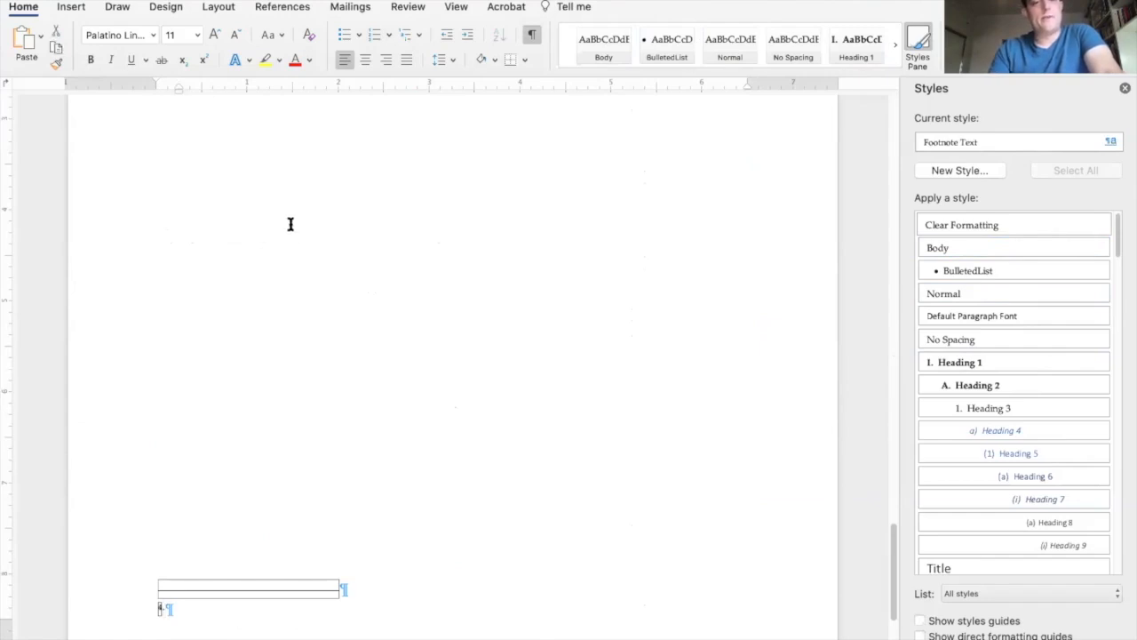
scroll(287, 229, "up", 5)
scroll(251, 242, "down", 8)
left_click(198, 487)
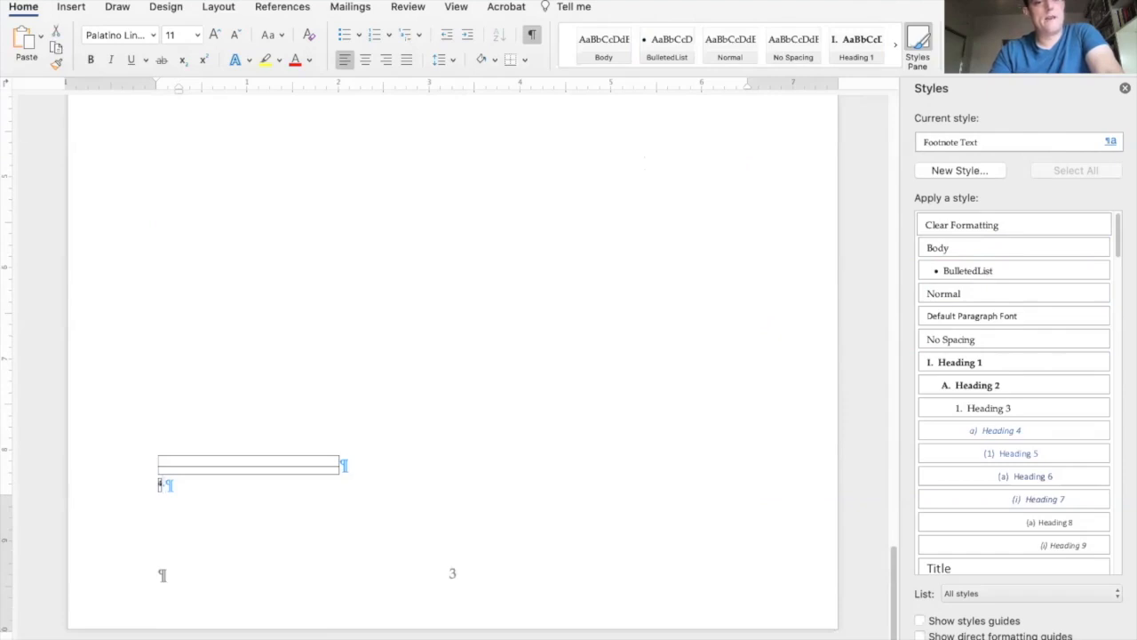
key("Tab")
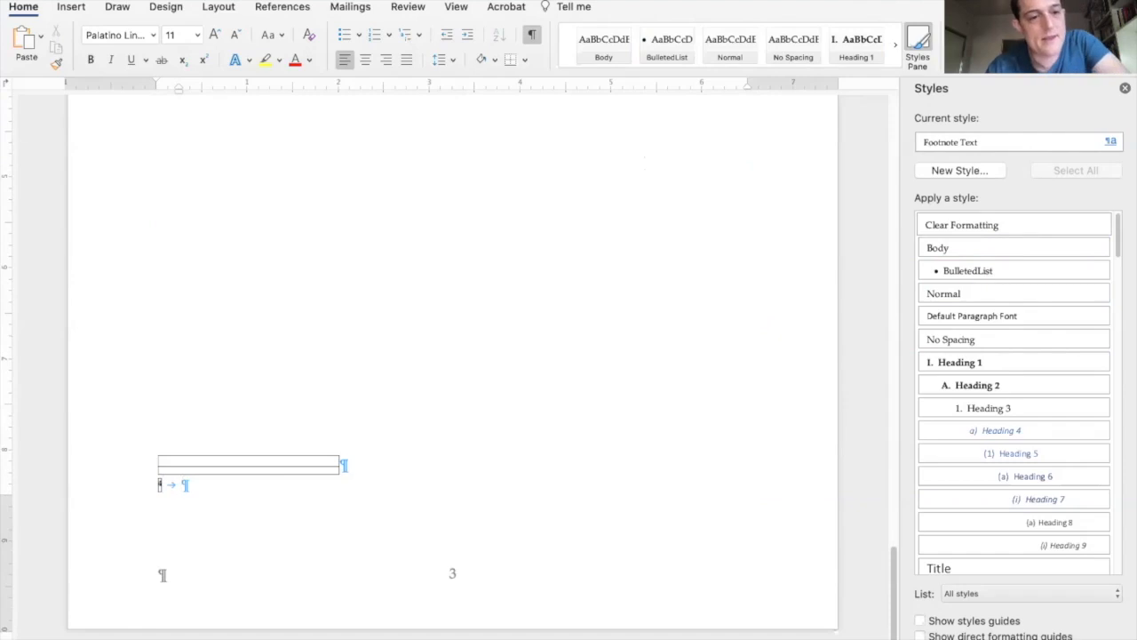
type("Bob v. Sally, 240 F.3d 1974.")
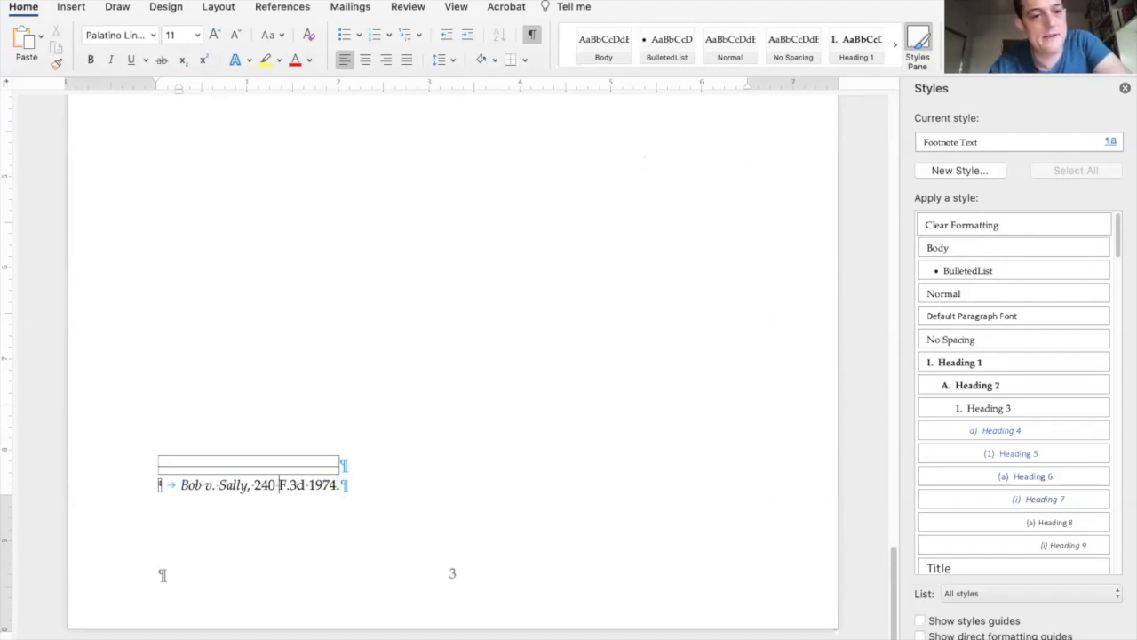
Step: Shorten the citation in the last page's footnote to "Bob, 240 F.3d at 1976."
double_click(248, 484)
key("BackSpace")
key("BackSpace")
key("Right")
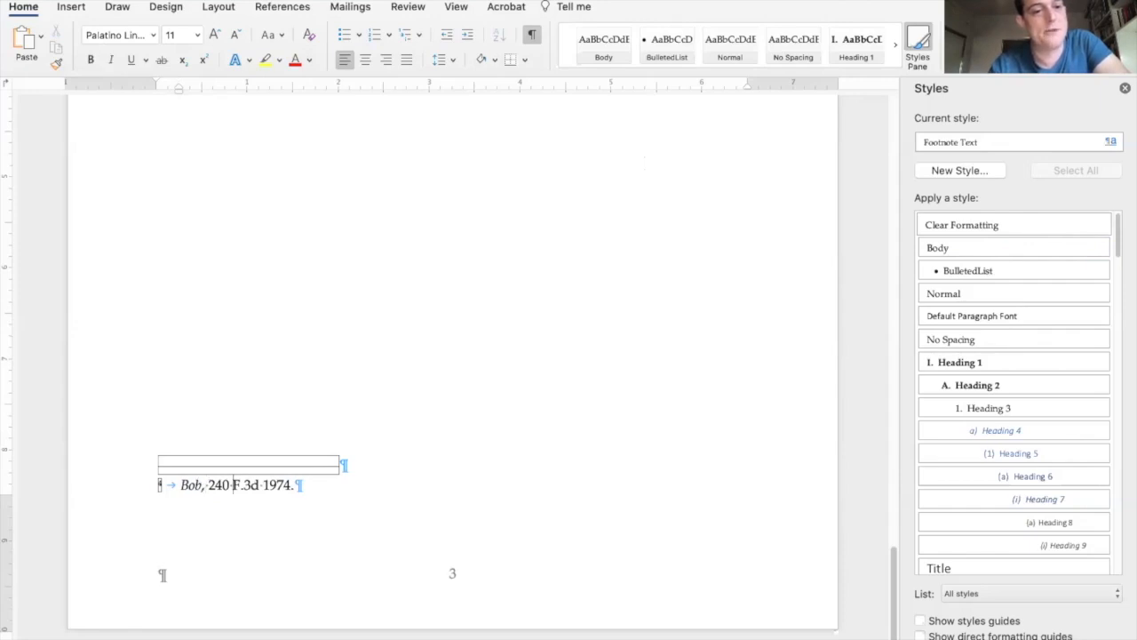
type("at")
key("Right")
key("Right")
key("Right")
key("Right")
key("BackSpace")
type("7")
key("BackSpace")
type("6")
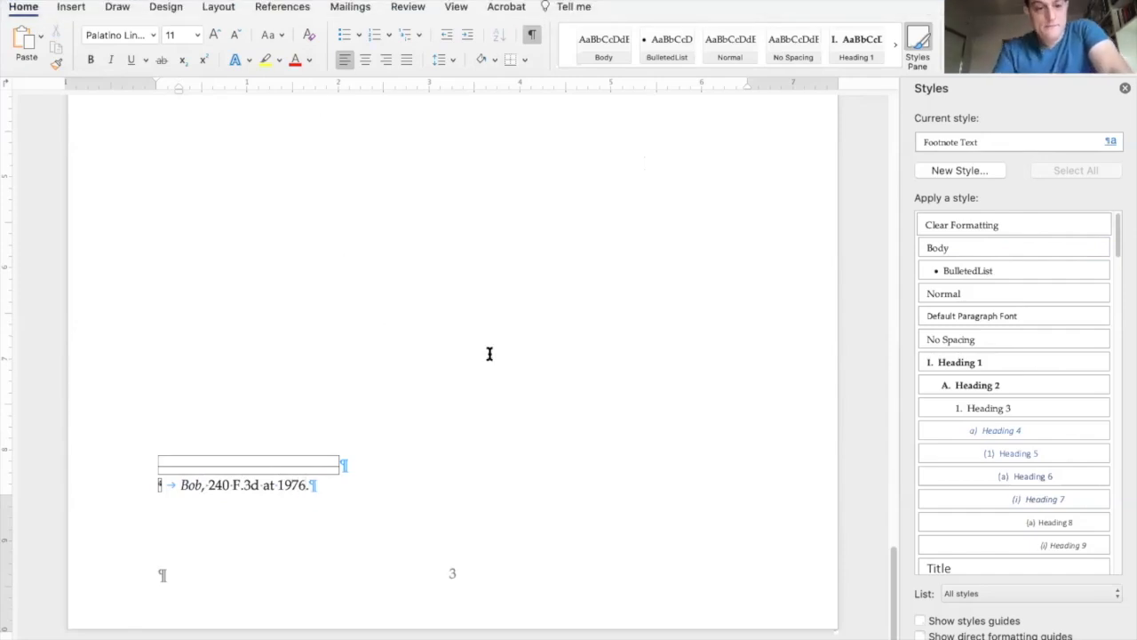
Step: Update the Cases section of the table of authorities
scroll(487, 360, "up", 4)
scroll(480, 369, "up", 10)
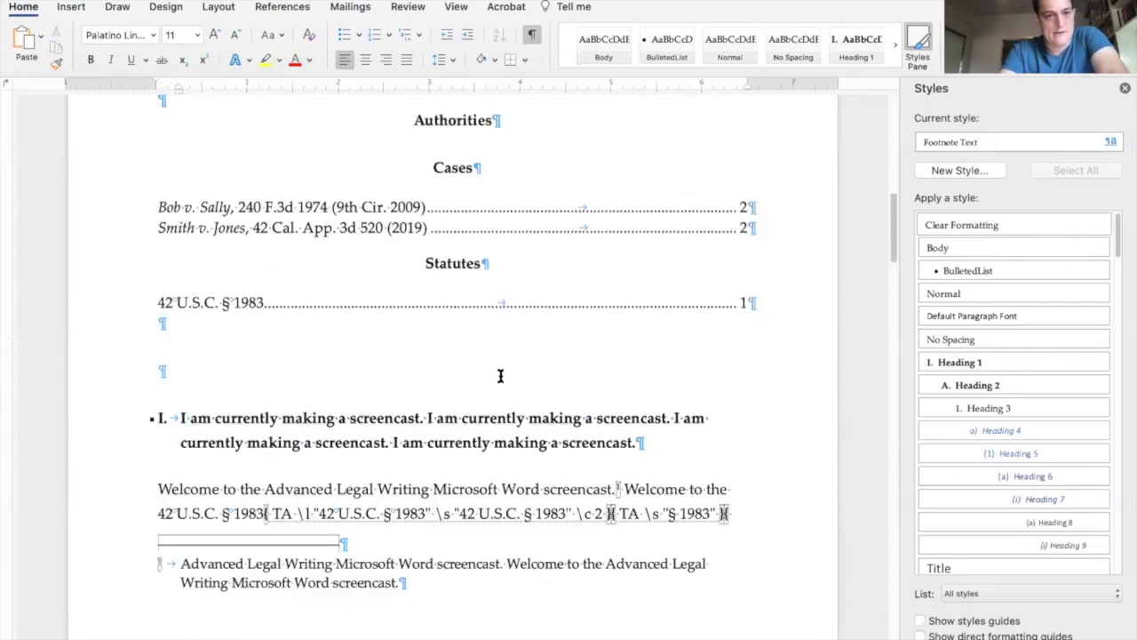
right_click(443, 347)
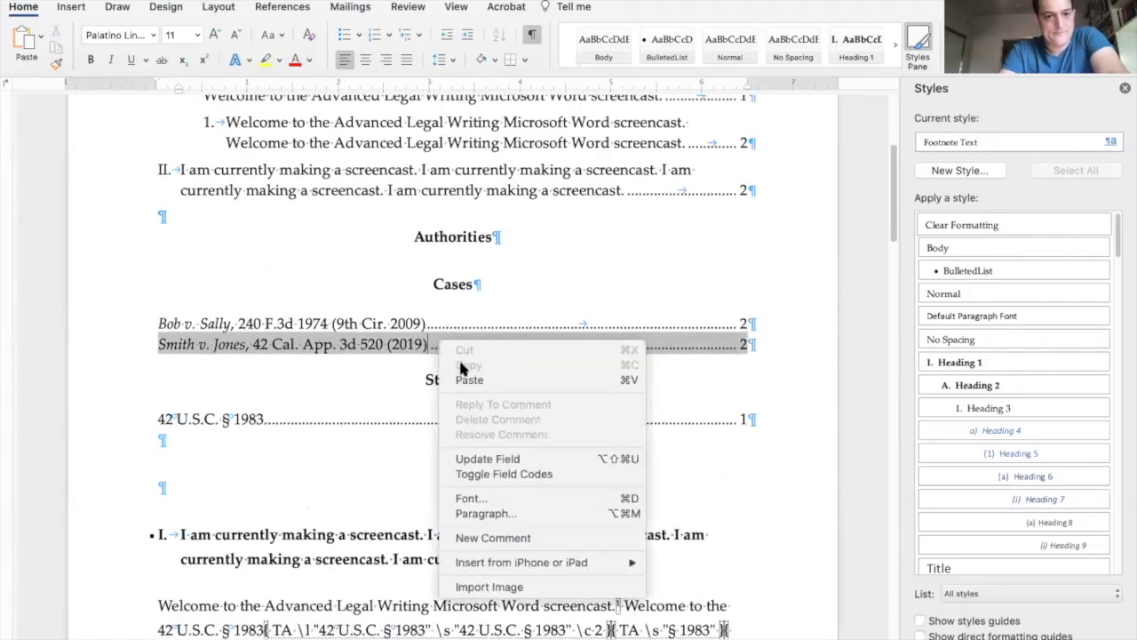
left_click(514, 459)
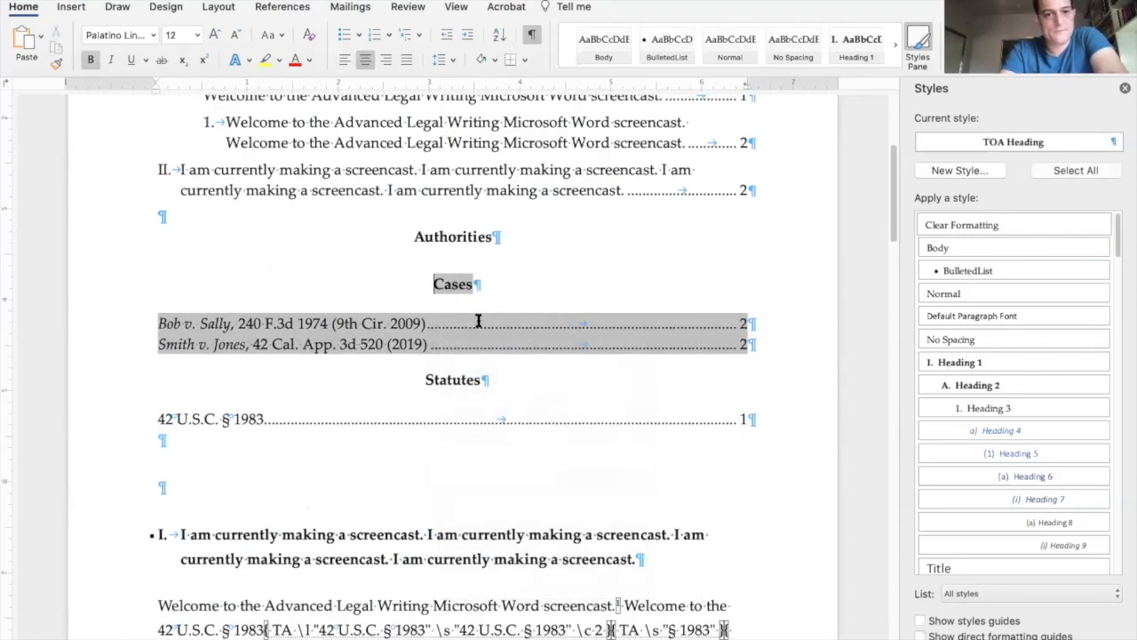
right_click(478, 321)
left_click(524, 436)
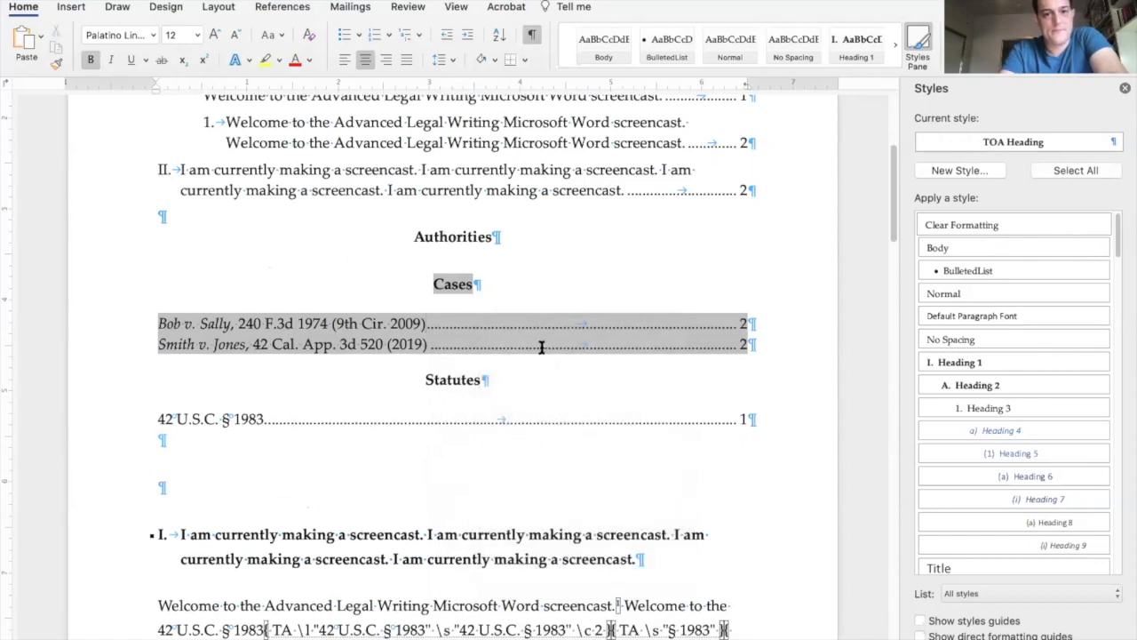
scroll(656, 256, "down", 1)
left_click_drag(892, 231, 890, 549)
scroll(487, 418, "up", 2)
scroll(471, 419, "down", 6)
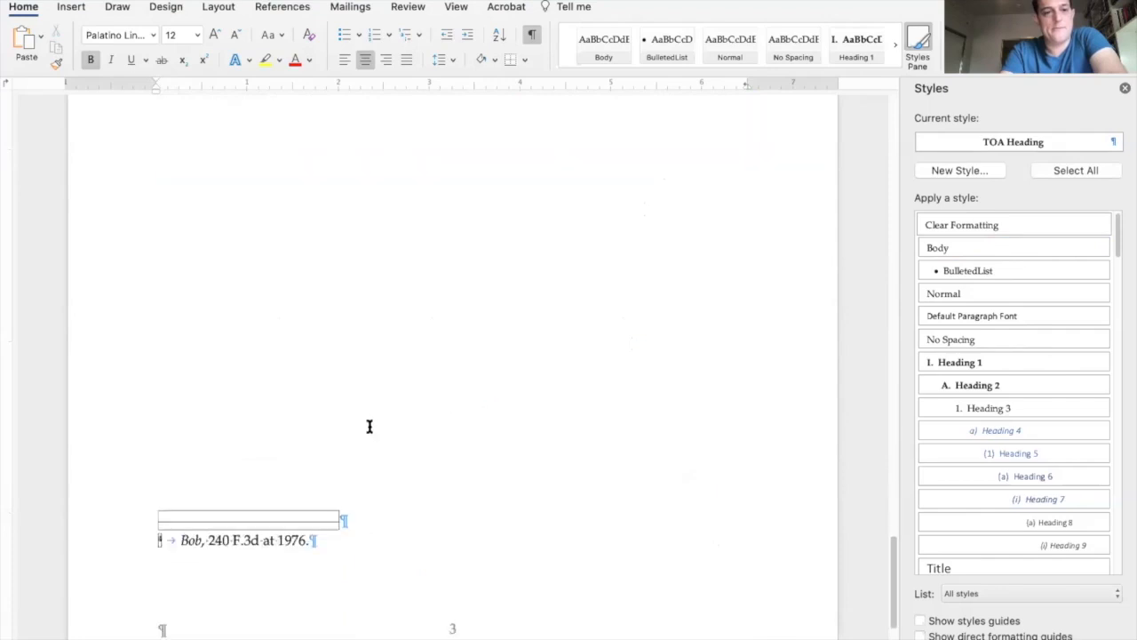
left_click(182, 484)
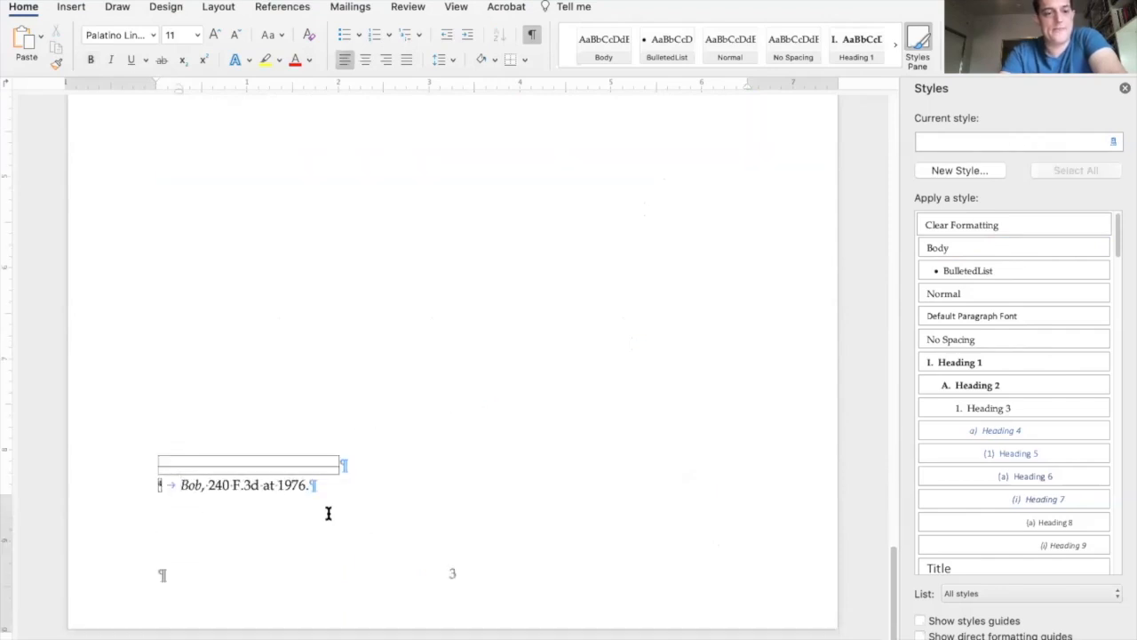
key("shift+Right")
key("shift+Right")
key("shift+Right")
key("shift+Right")
key("shift+Right")
key("shift+Right")
key("shift+Right")
key("shift+Right")
key("shift+Right")
key("shift+Right")
key("shift+Right")
key("shift+Right")
key("shift+Right")
key("shift+Right")
key("shift+Right")
key("shift+Right")
key("shift+Right")
key("shift+Right")
key("shift+Right")
key("shift+Right")
key("shift+Right")
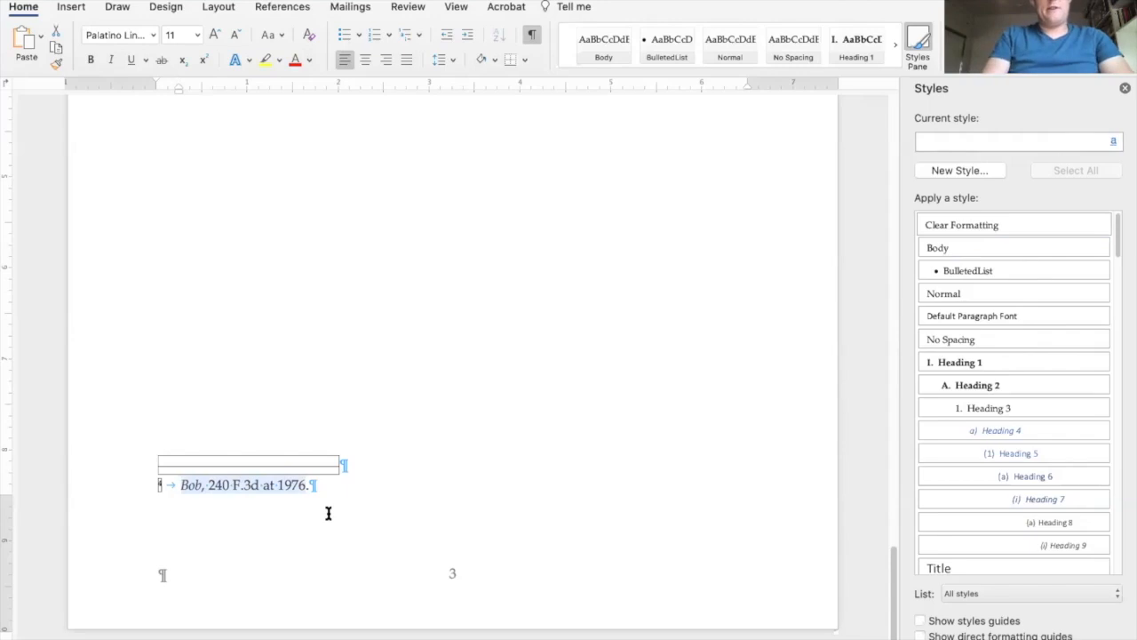
key("alt+shift+i")
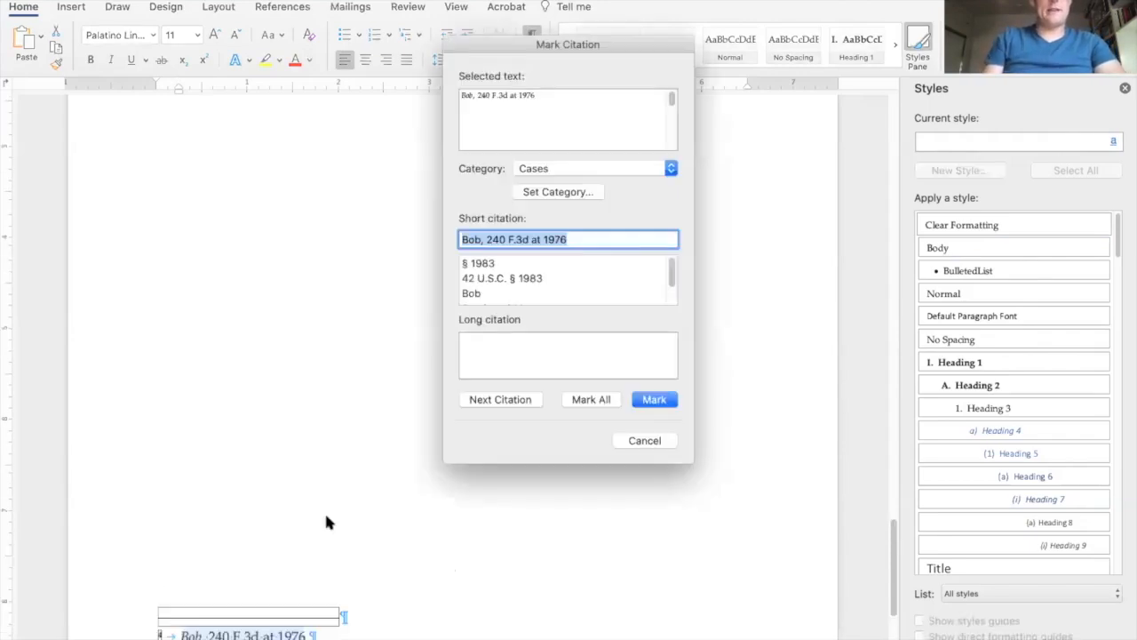
left_click(519, 241)
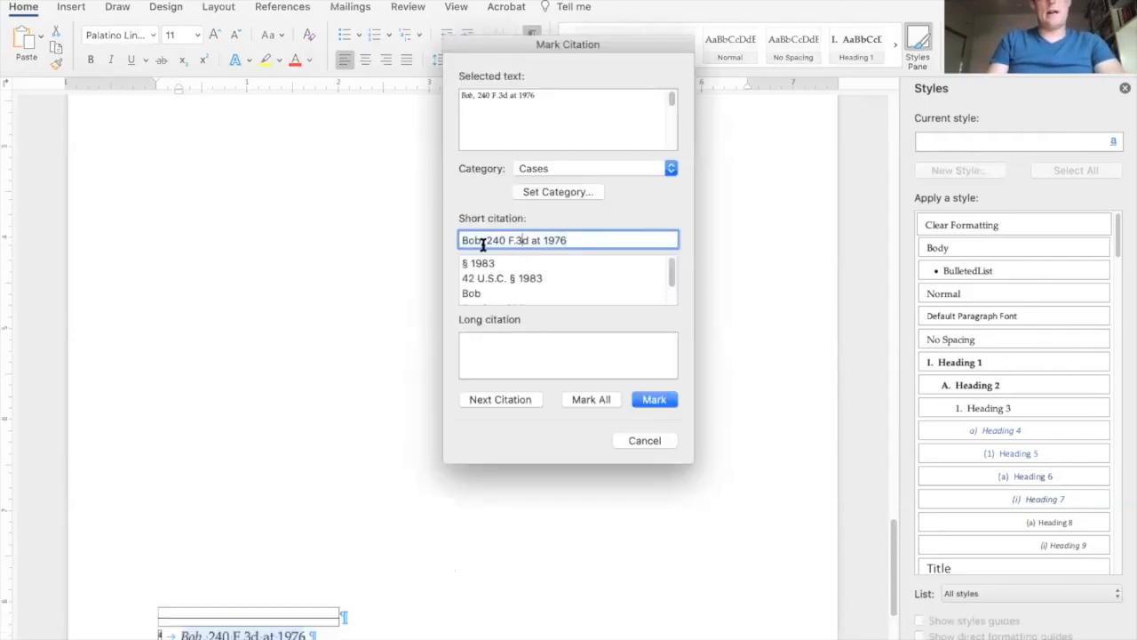
left_click_drag(461, 240, 589, 241)
left_click(589, 242)
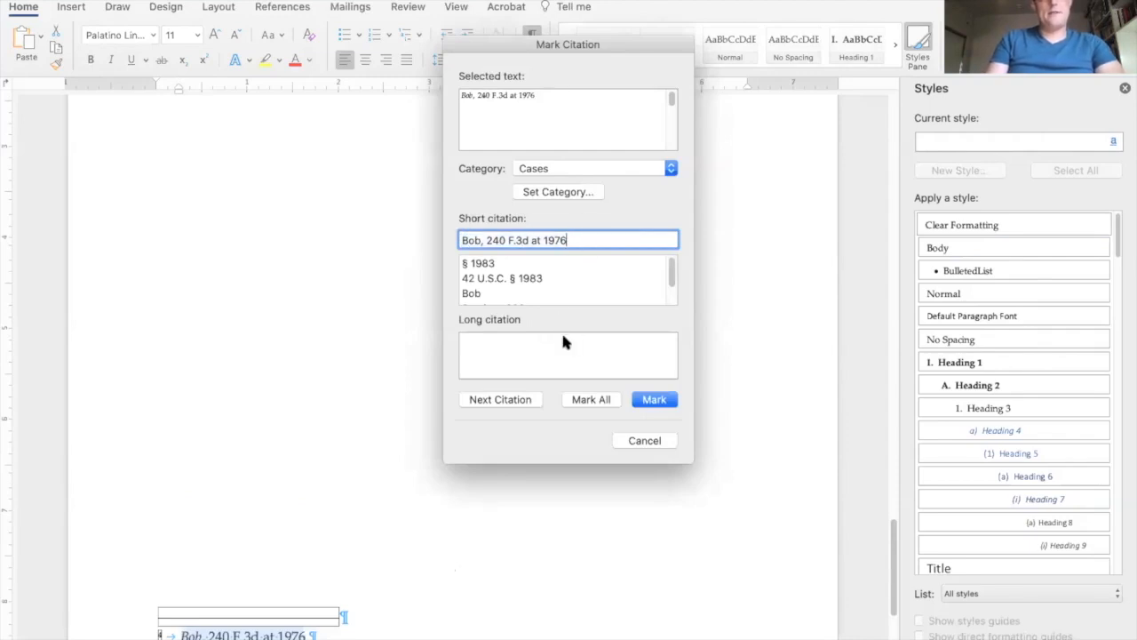
scroll(588, 282, "down", 2)
scroll(532, 279, "up", 1)
scroll(527, 283, "down", 1)
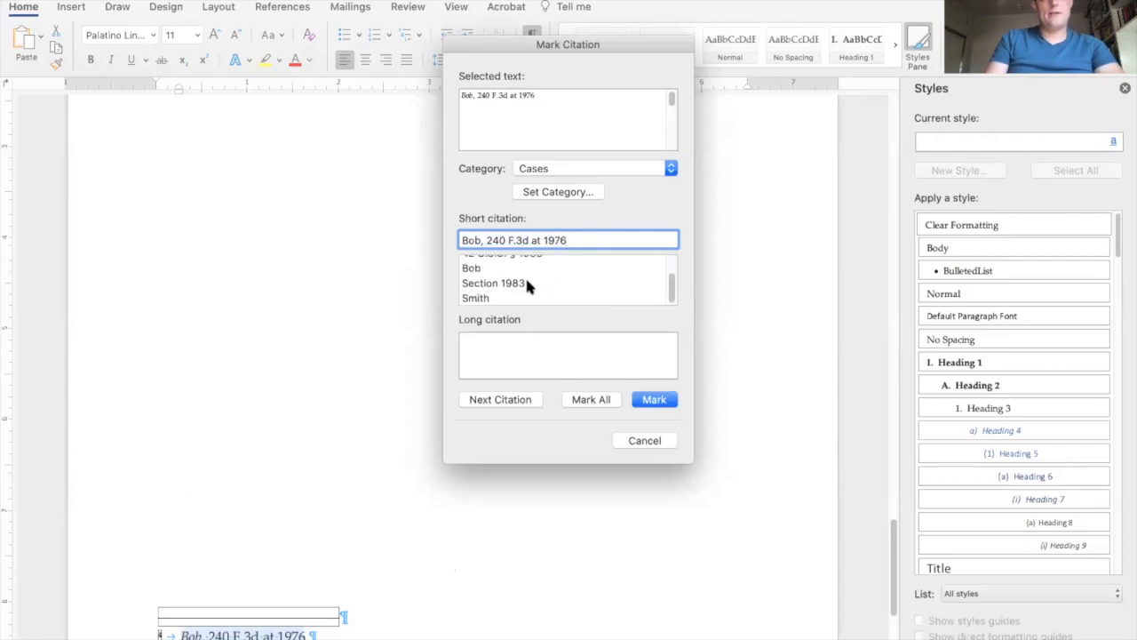
scroll(528, 282, "up", 2)
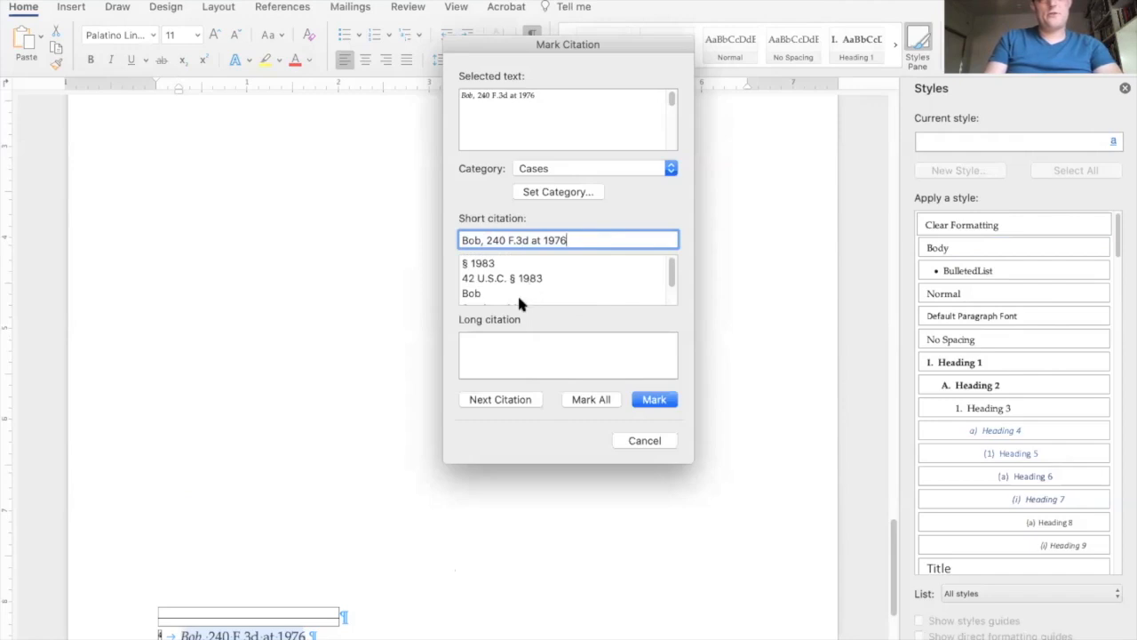
scroll(269, 564, "down", 3)
left_click(256, 521)
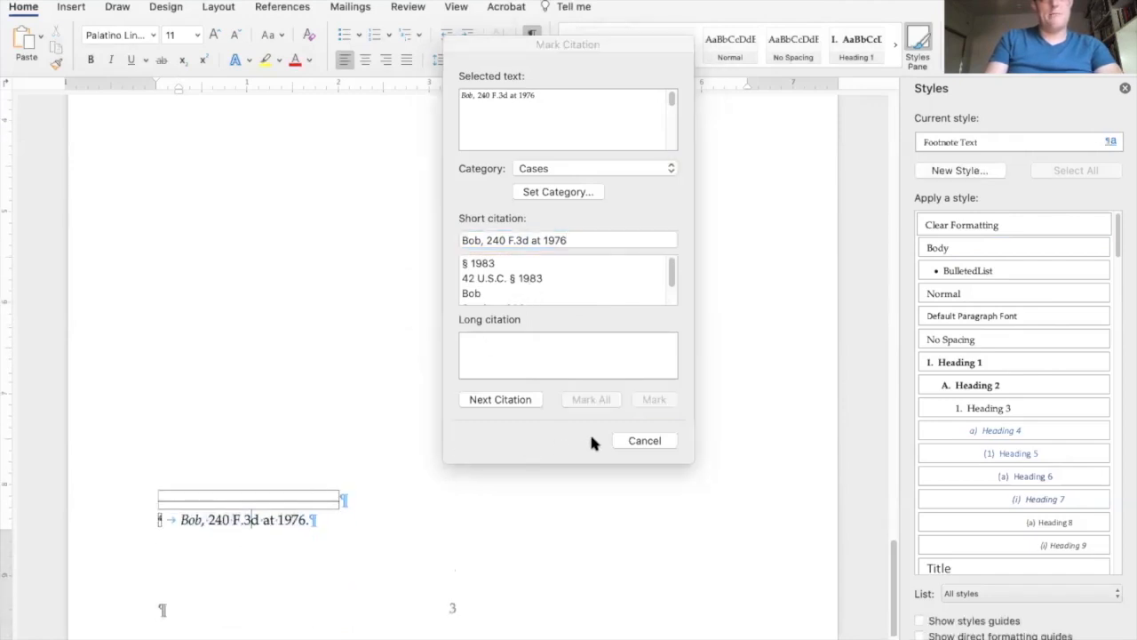
Step: Mark only "Bob" in the last page's footnote as a short citation of Bob v. Sally, for this single occurrence
double_click(192, 518)
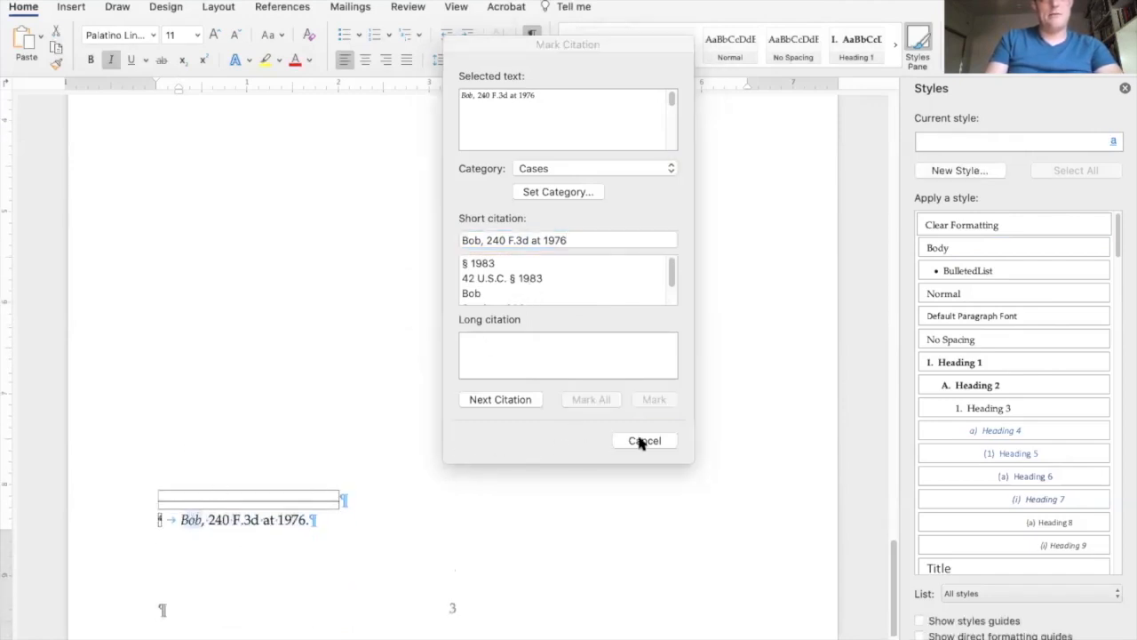
left_click(644, 440)
key("alt+shift+i")
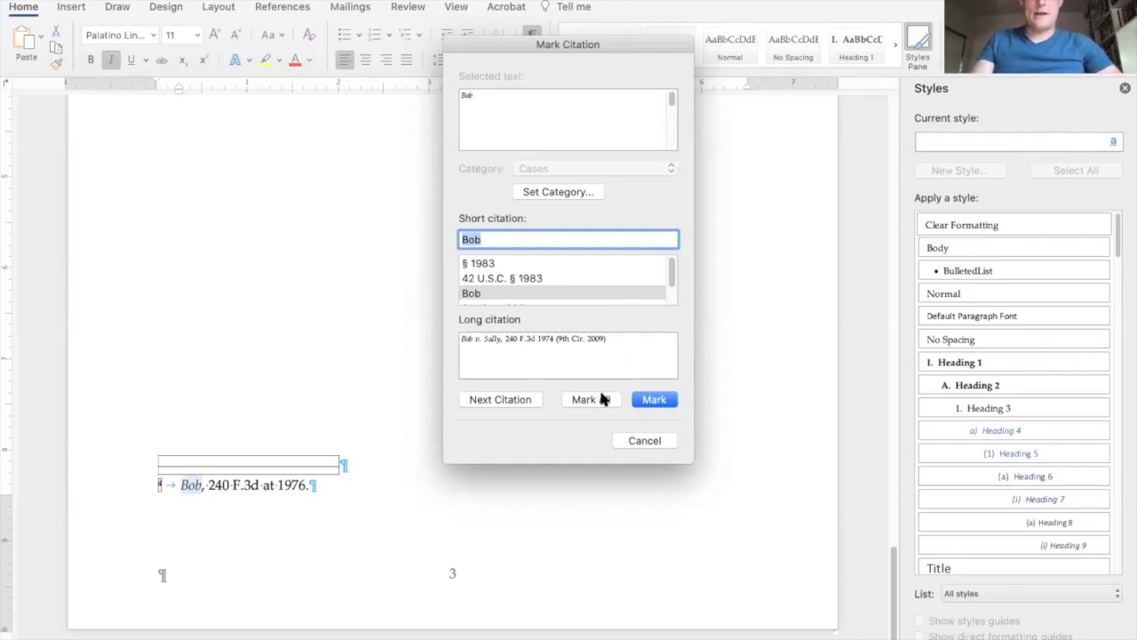
left_click(653, 400)
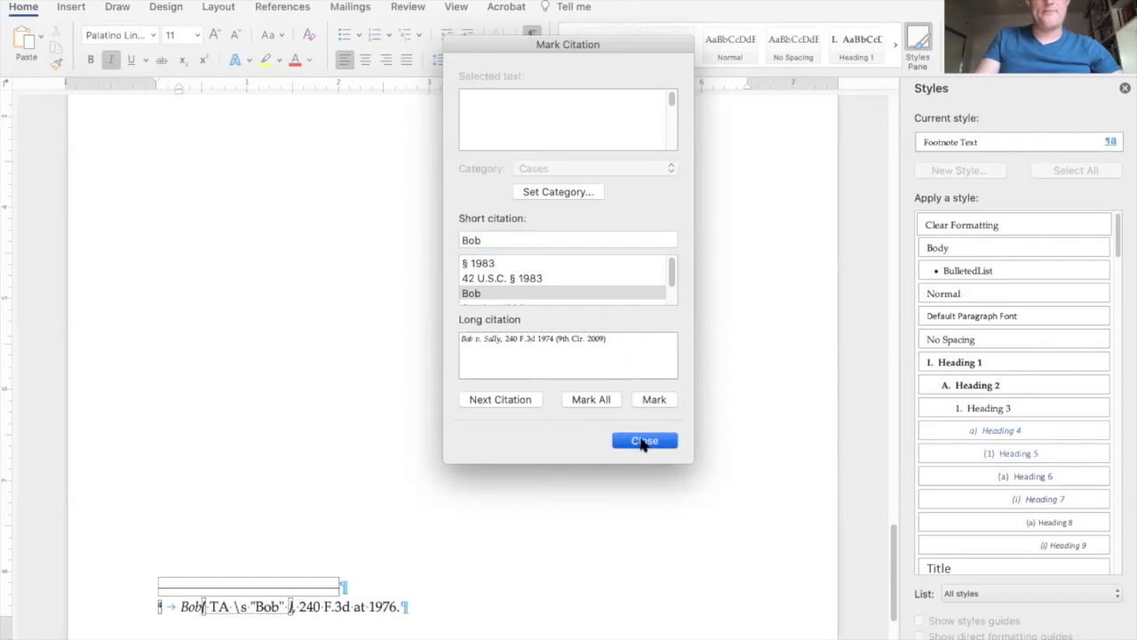
left_click(643, 441)
Step: Update the Cases section of the table of authorities and check the page references for Bob v. Sally
scroll(424, 590, "down", 5)
scroll(427, 587, "up", 10)
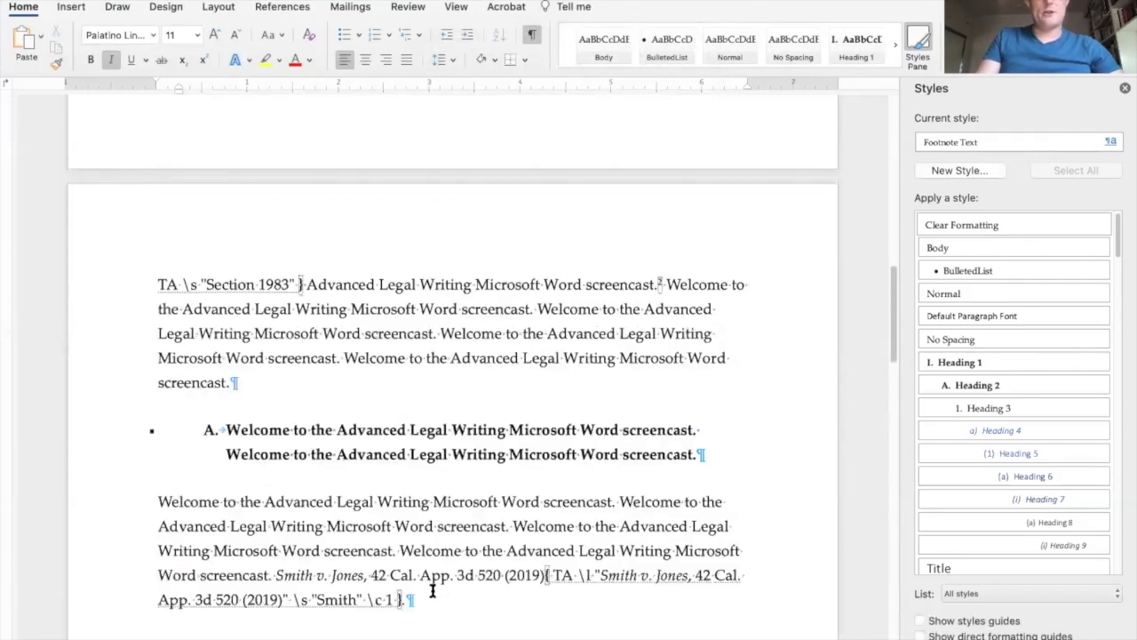
right_click(447, 334)
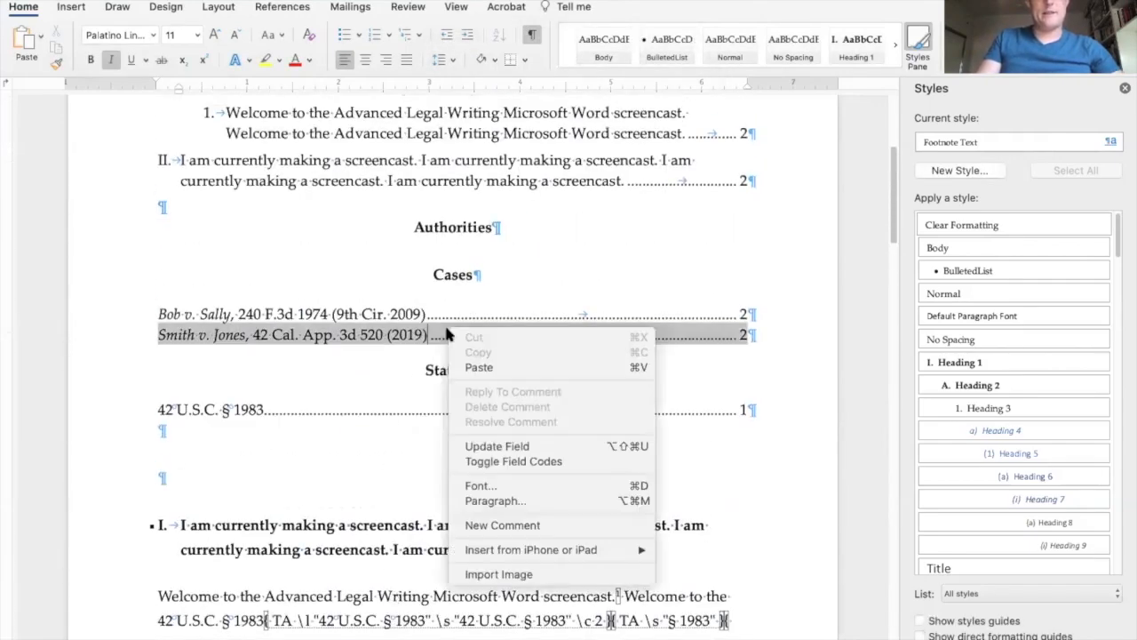
left_click(415, 323)
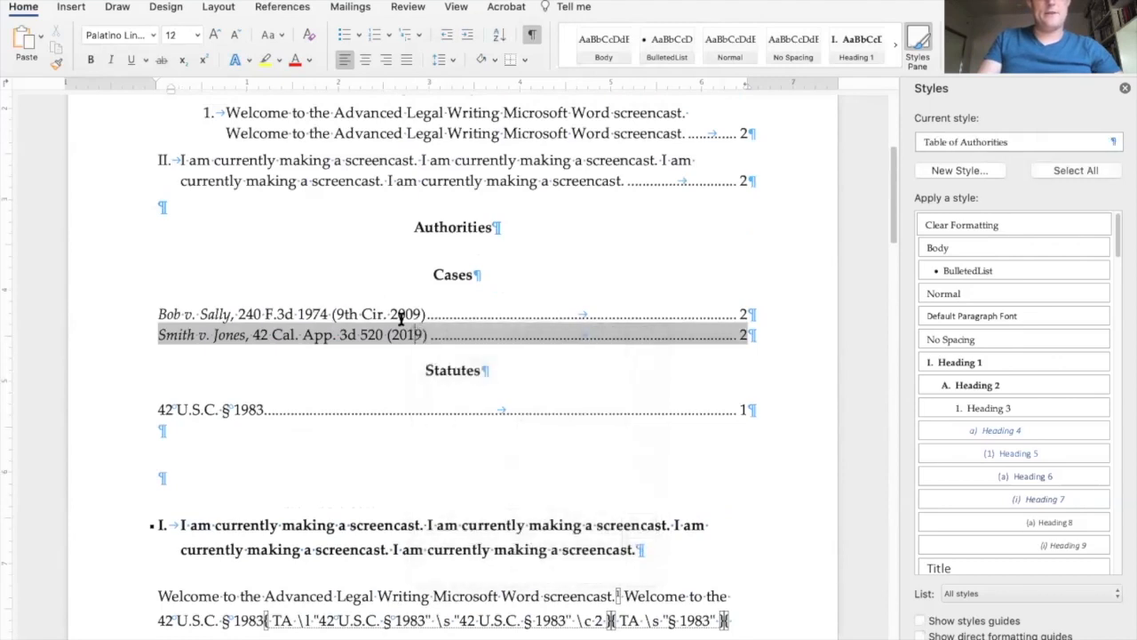
right_click(398, 315)
left_click(443, 433)
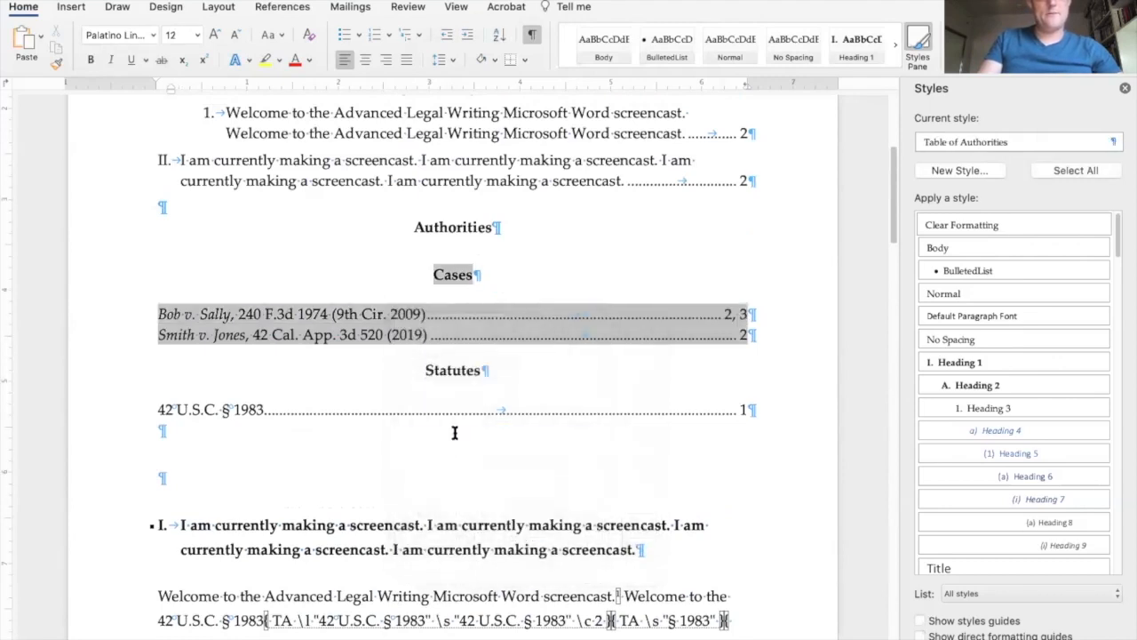
left_click(727, 314)
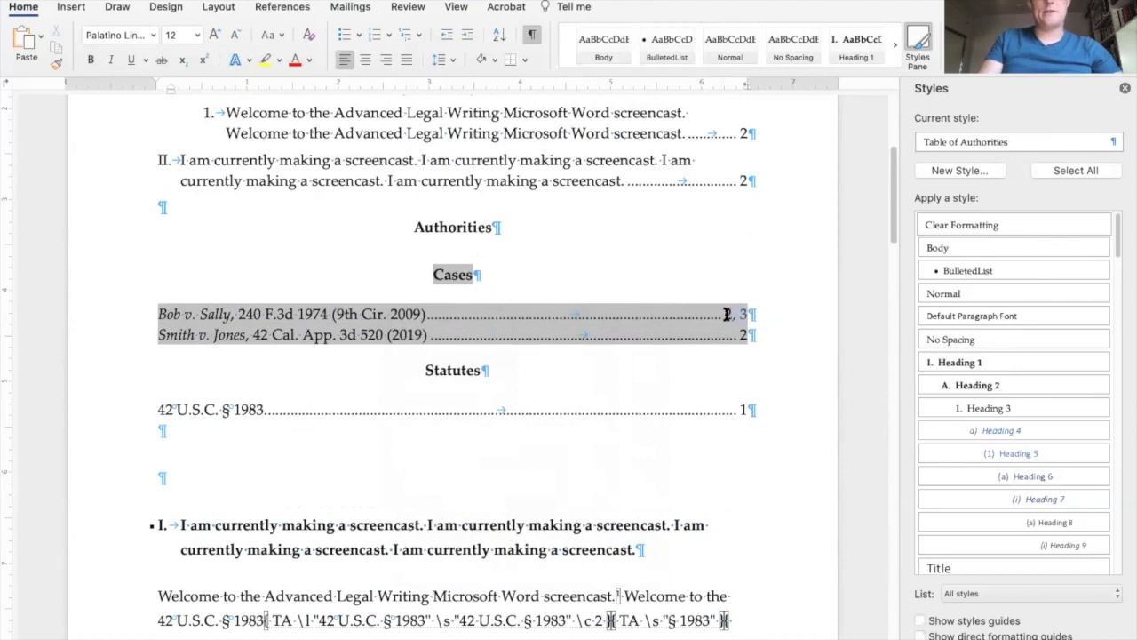
left_click(761, 345)
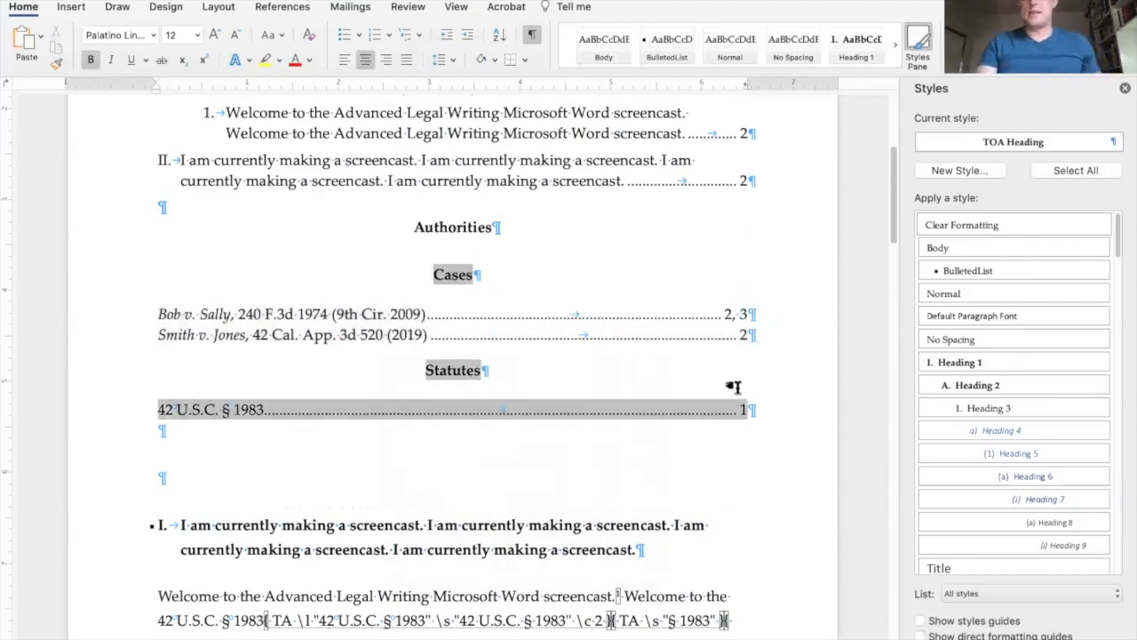
left_click(736, 314)
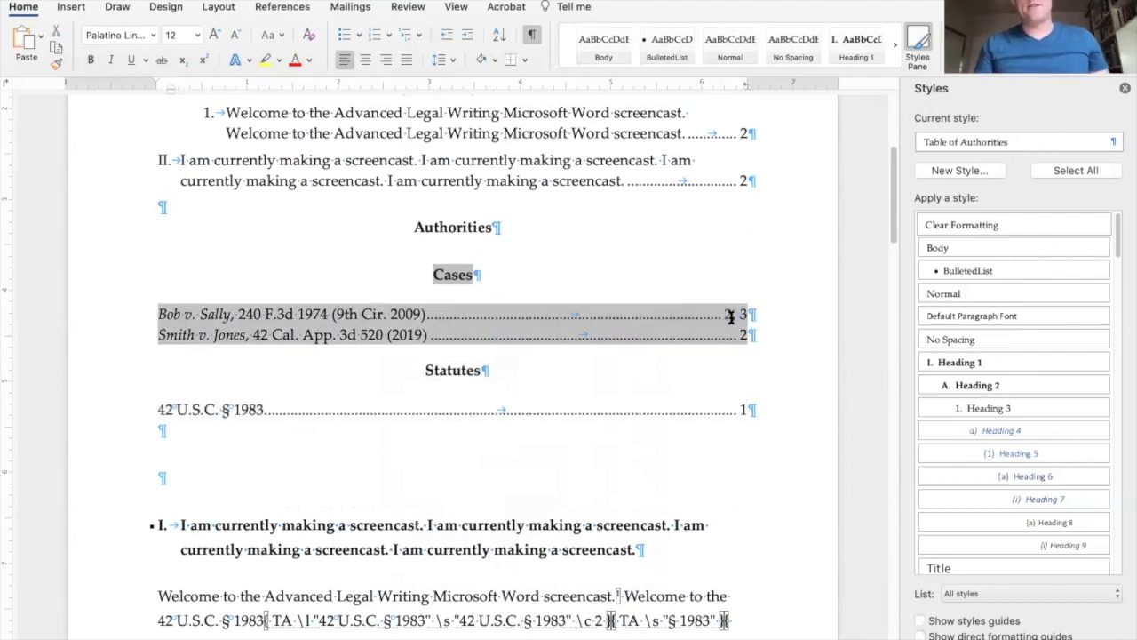
left_click(655, 452)
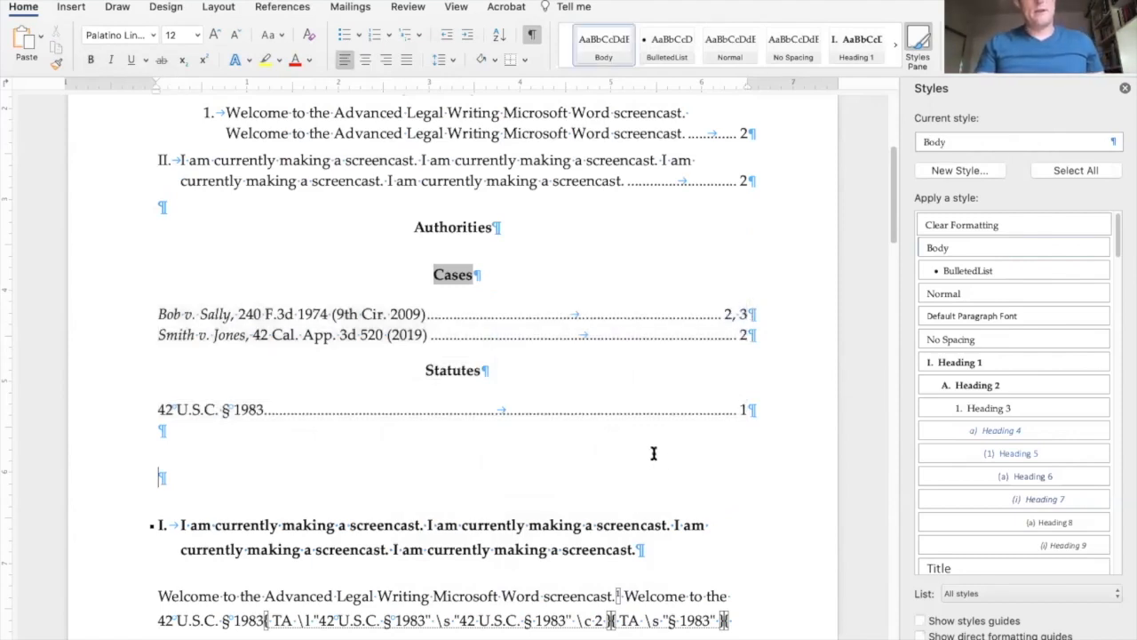
Step: Hide the formatting marks and review the document from the title through the footnotes
scroll(655, 455, "down", 5)
left_click(532, 35)
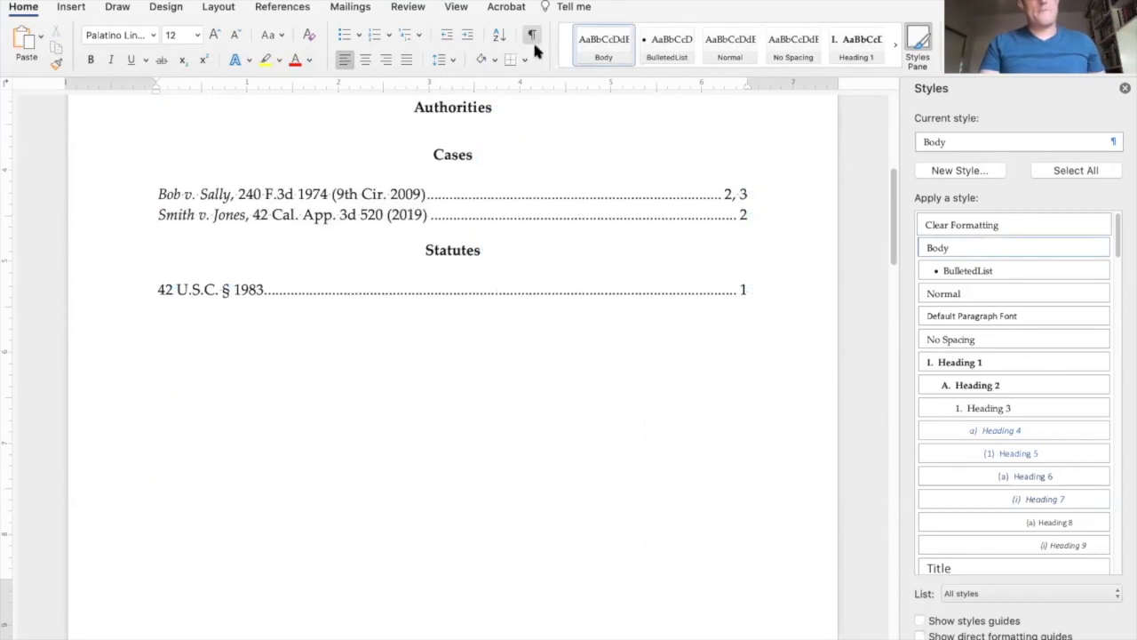
scroll(607, 255, "up", 10)
scroll(607, 254, "down", 15)
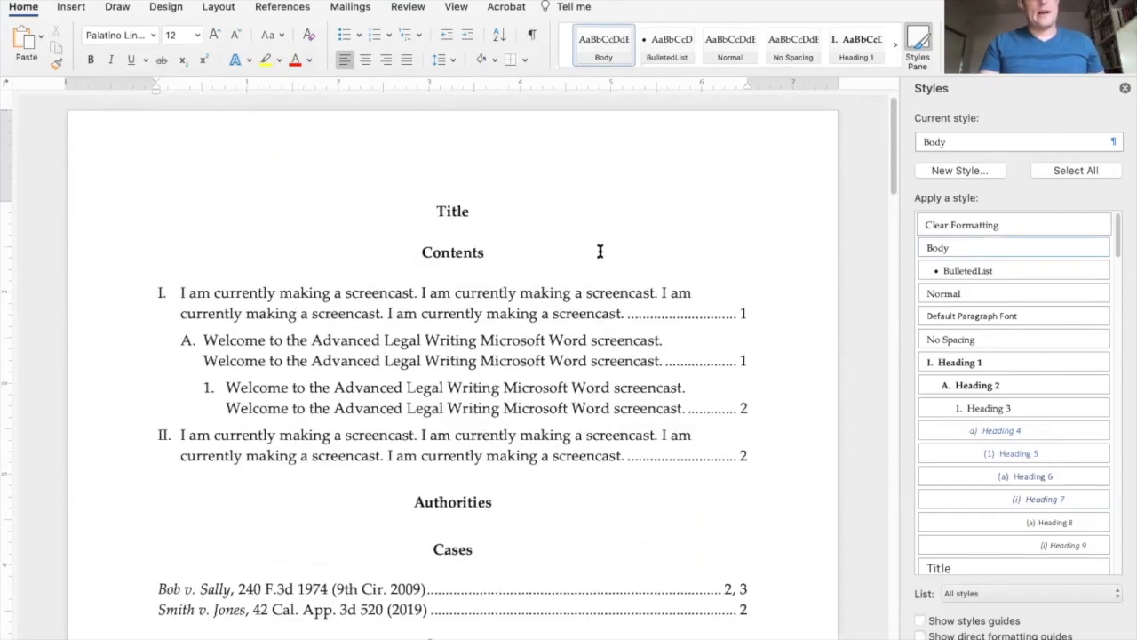
scroll(595, 258, "down", 10)
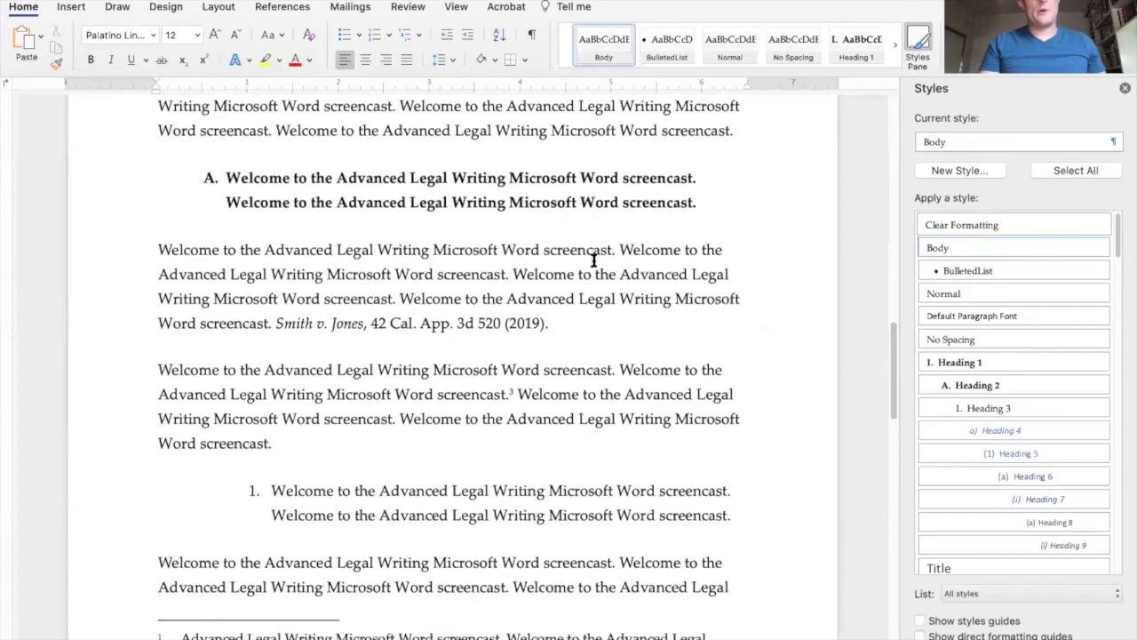
scroll(588, 277, "down", 20)
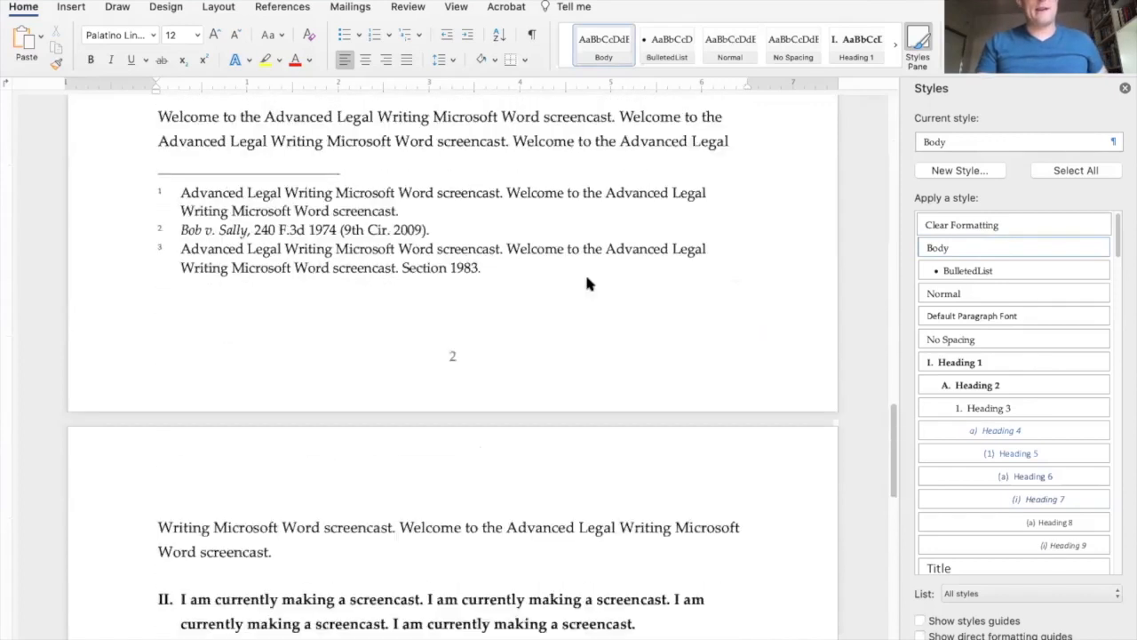
scroll(586, 286, "up", 20)
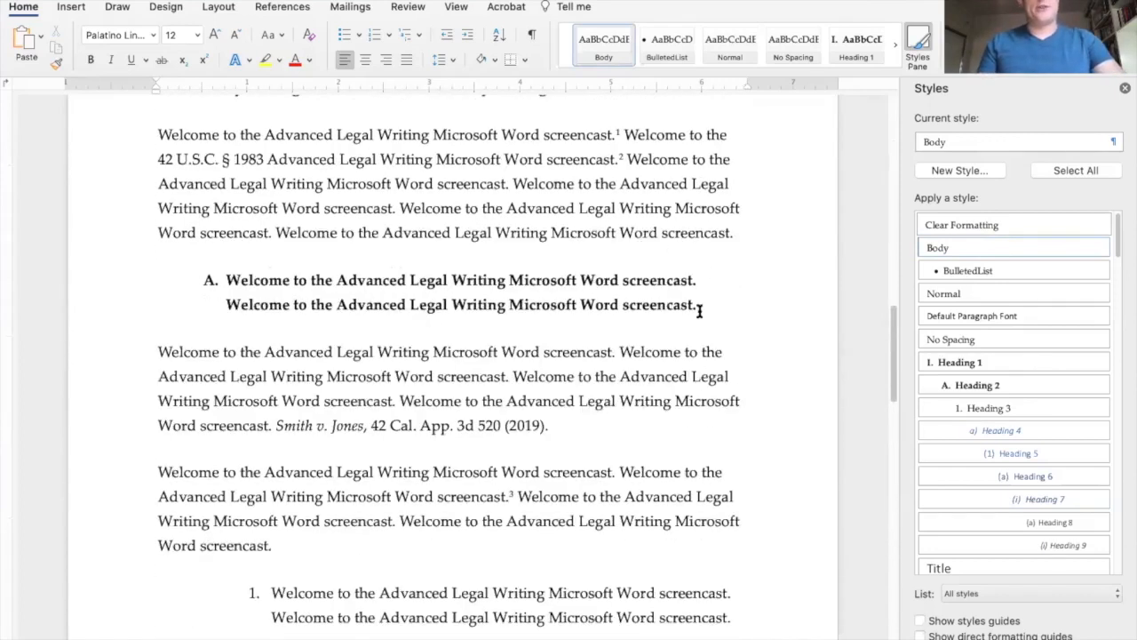
Step: Split the body paragraph after footnote reference 2 and add an empty paragraph between the two parts
left_click(700, 310)
left_click(743, 213)
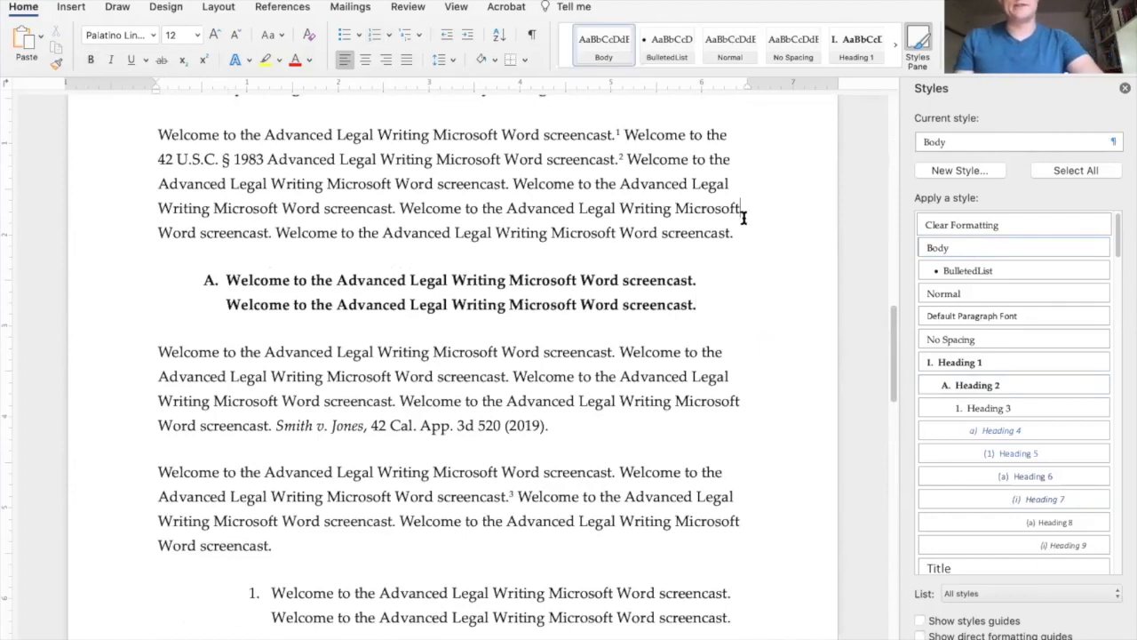
left_click(630, 159)
key("Return")
key("Return")
key("Up")
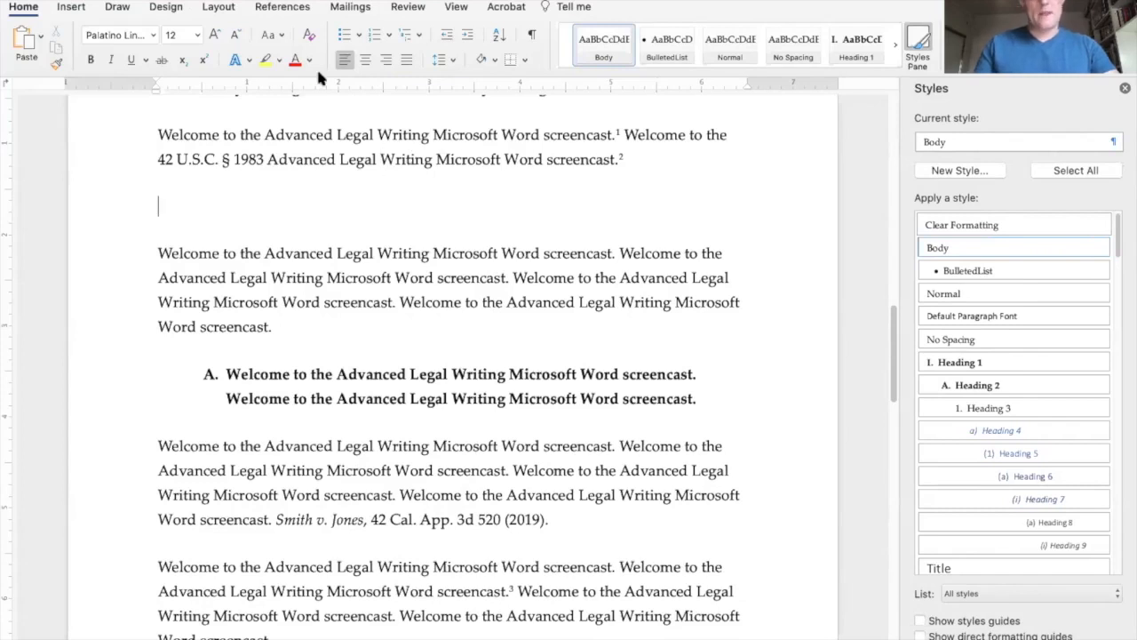
Step: Search online pictures for "law" and insert the photo of Scrabble tiles spelling LAW in the empty paragraph
left_click(208, 1)
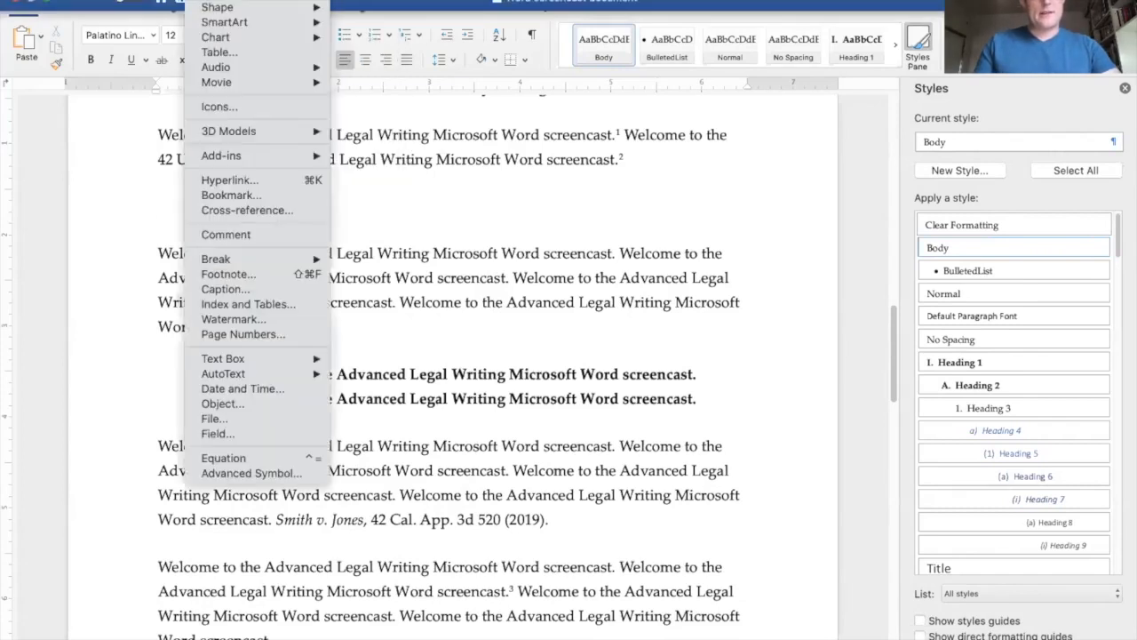
mouse_move(267, 1)
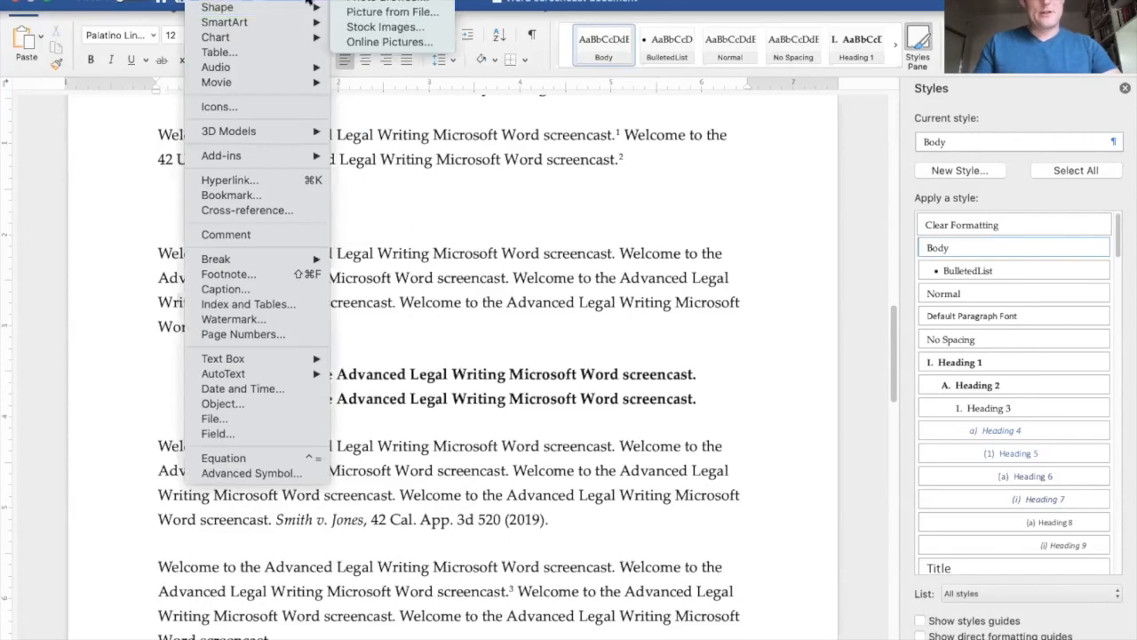
left_click(384, 42)
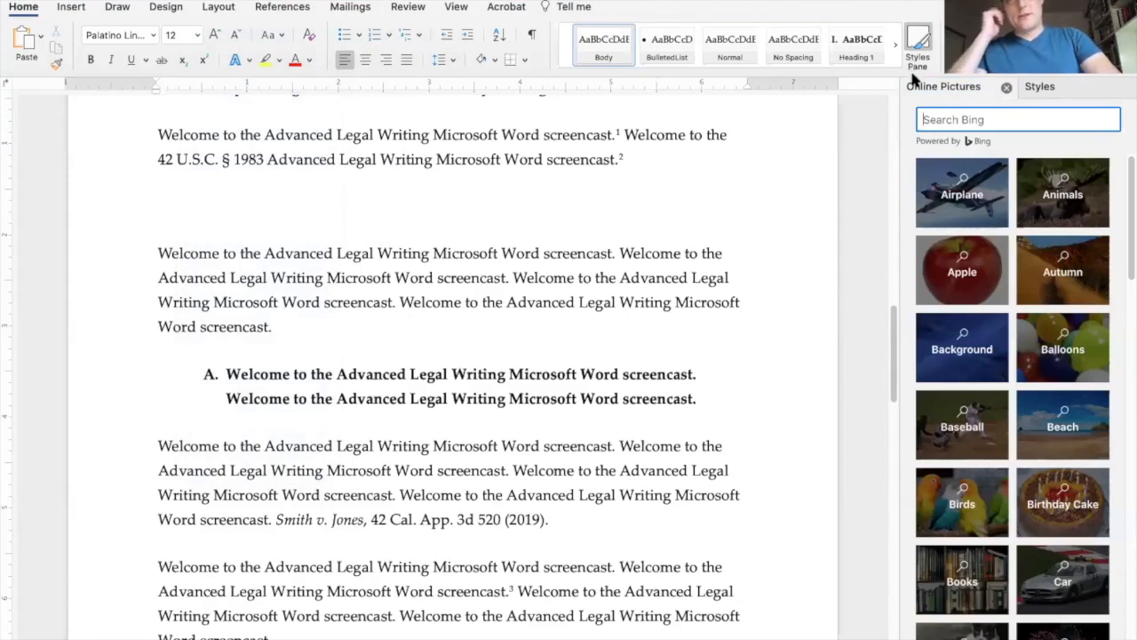
type("law")
key("Return")
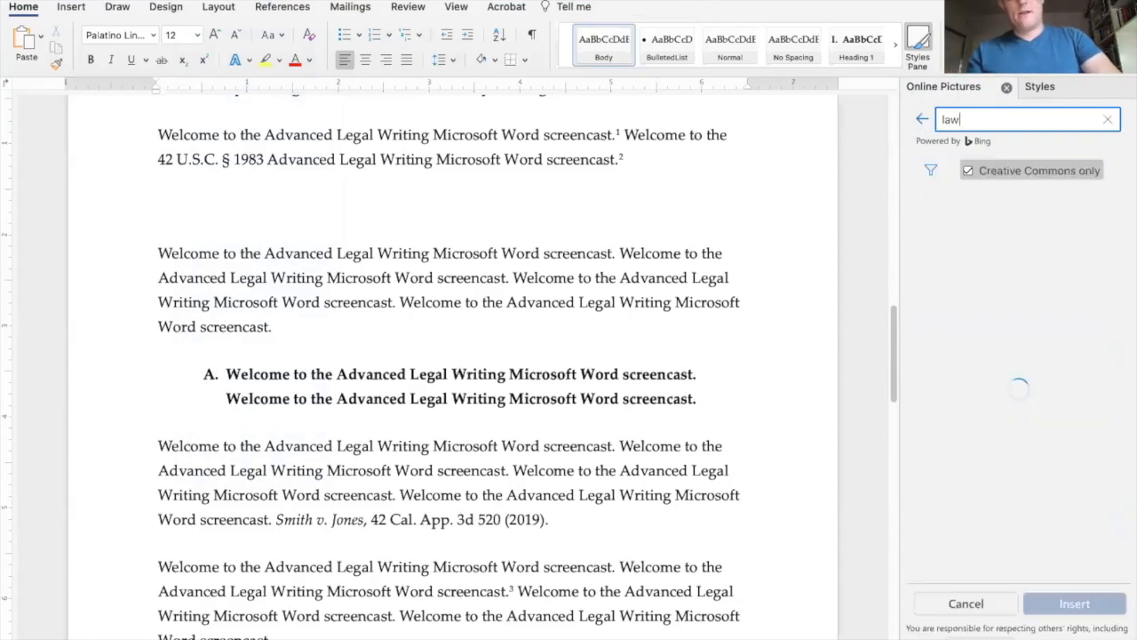
scroll(1000, 296, "down", 5)
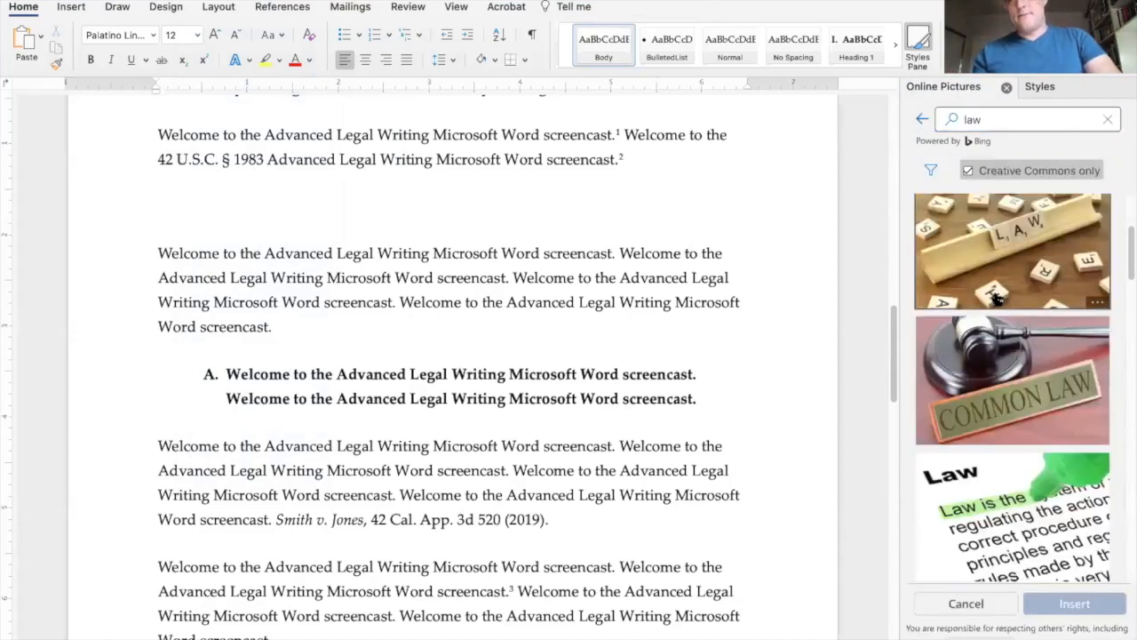
scroll(1000, 296, "up", 1)
left_click(999, 319)
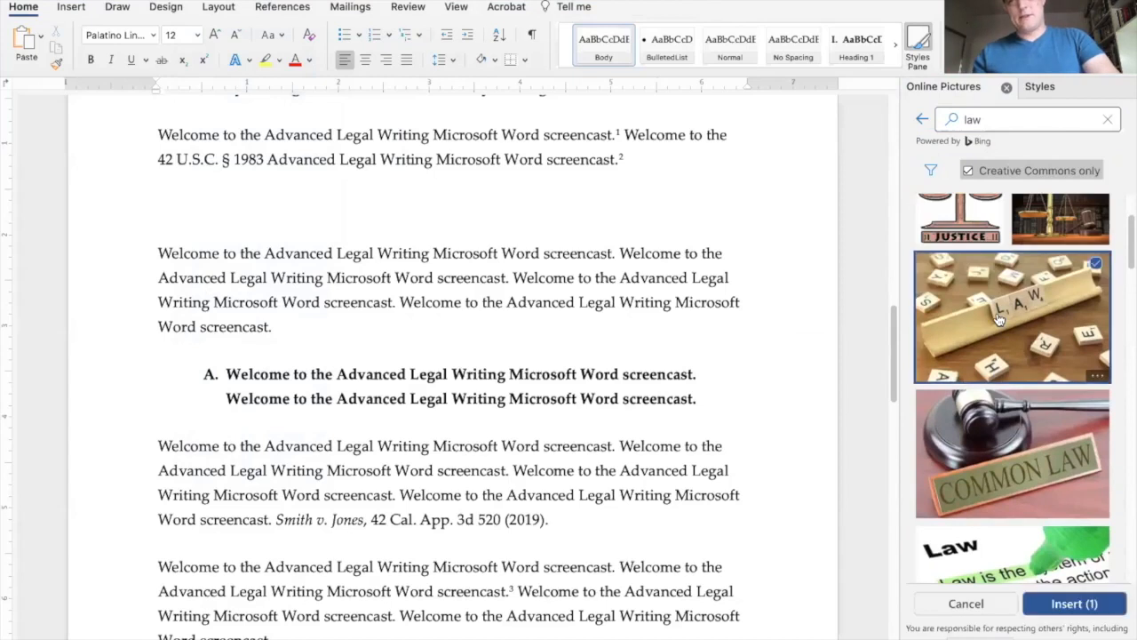
left_click(1064, 604)
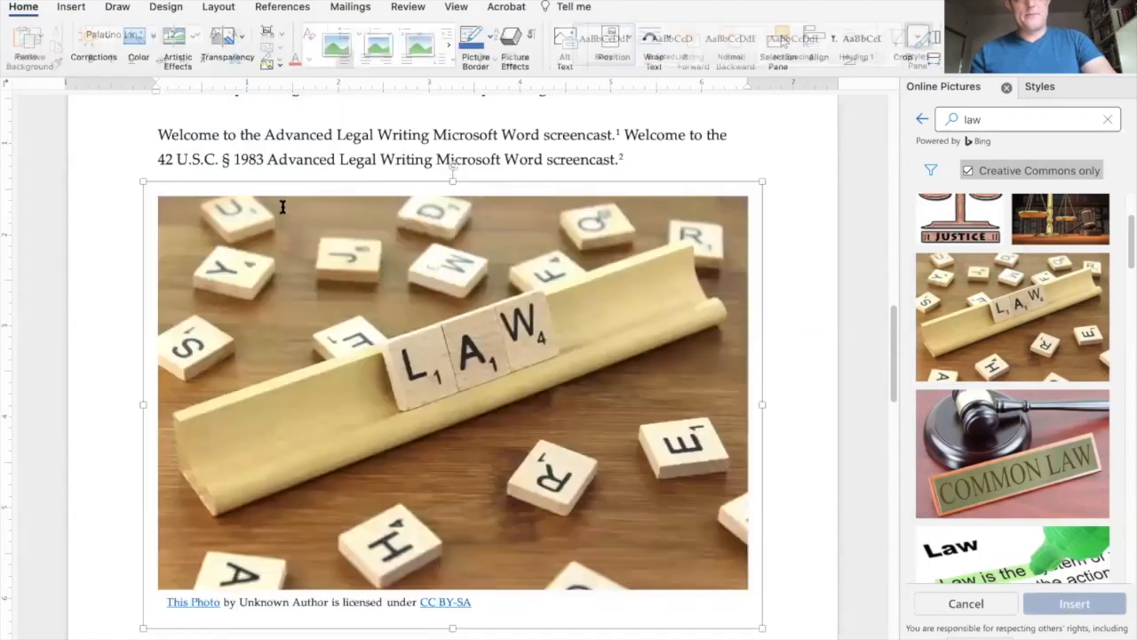
Step: Shrink the picture together with its attribution frame, and enlarge both again to about 6.31" by 4.19"
scroll(297, 241, "down", 2)
left_click(451, 335)
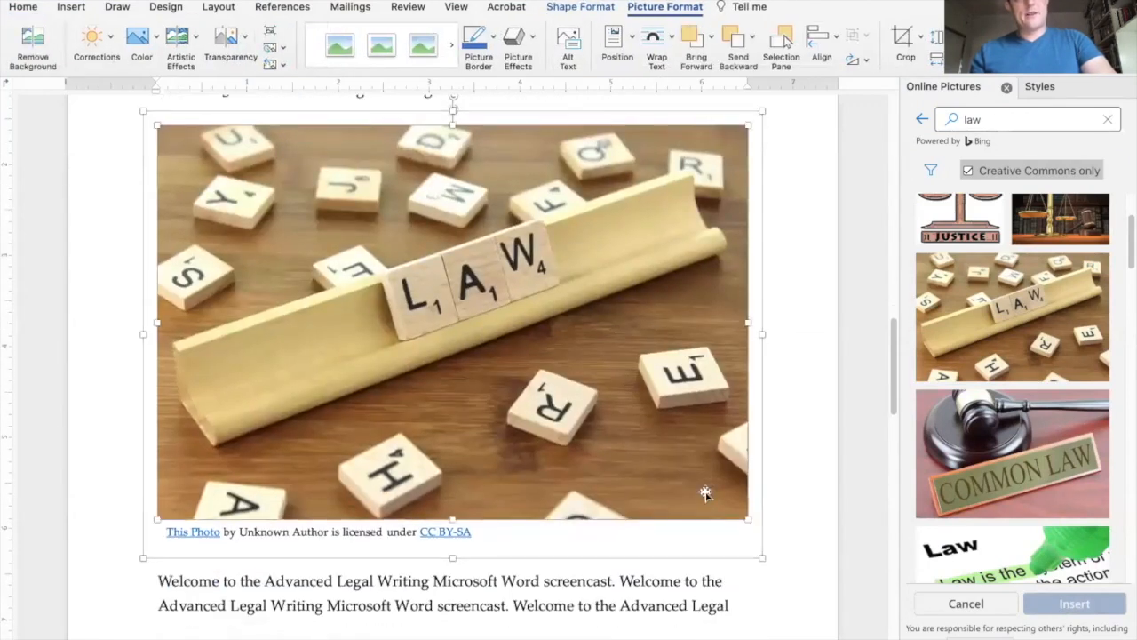
left_click_drag(760, 557, 633, 439)
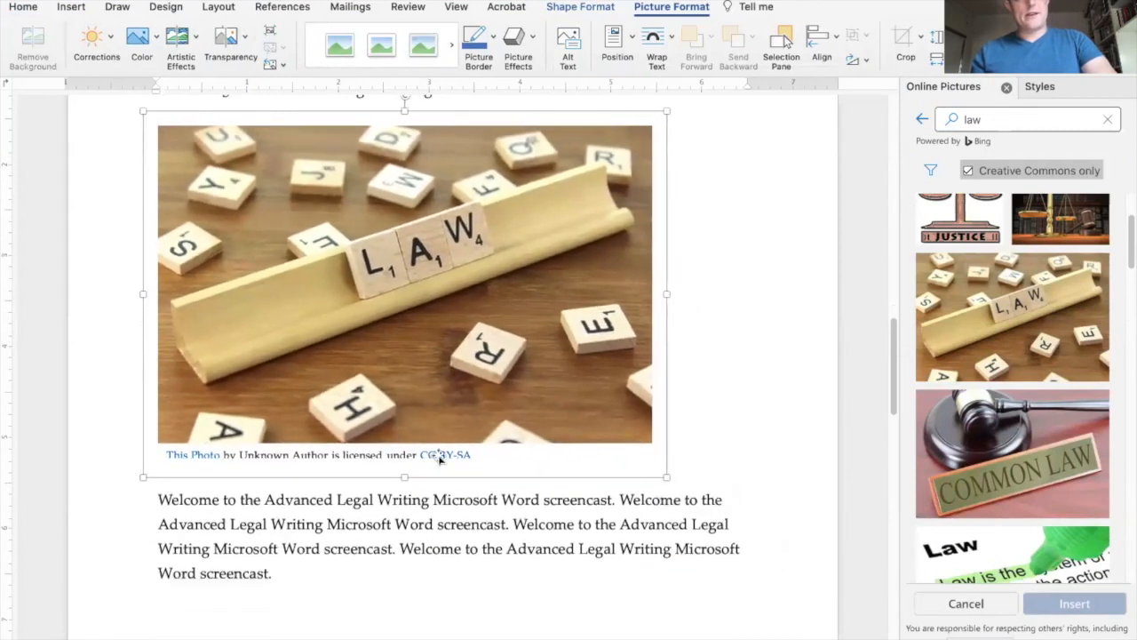
left_click(461, 458)
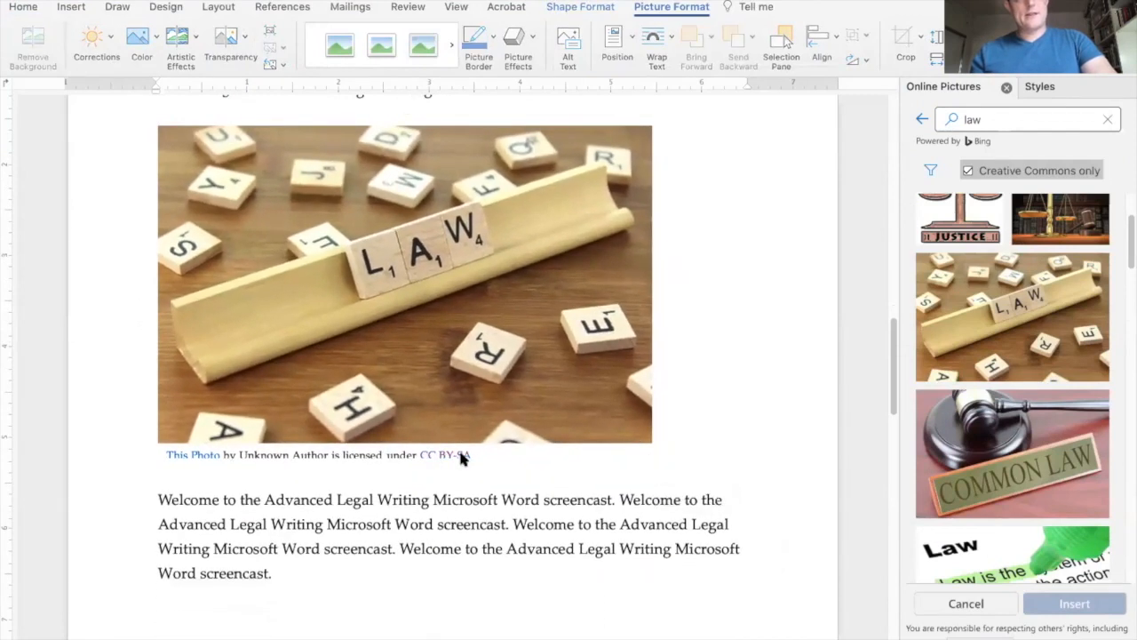
left_click(461, 458)
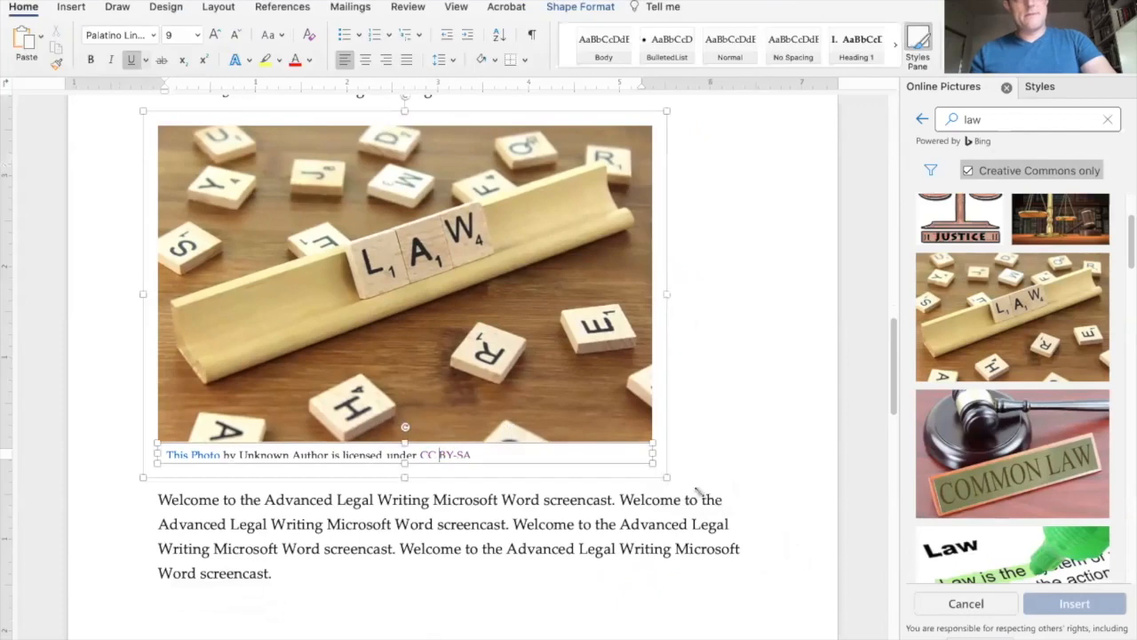
left_click_drag(667, 478, 745, 524)
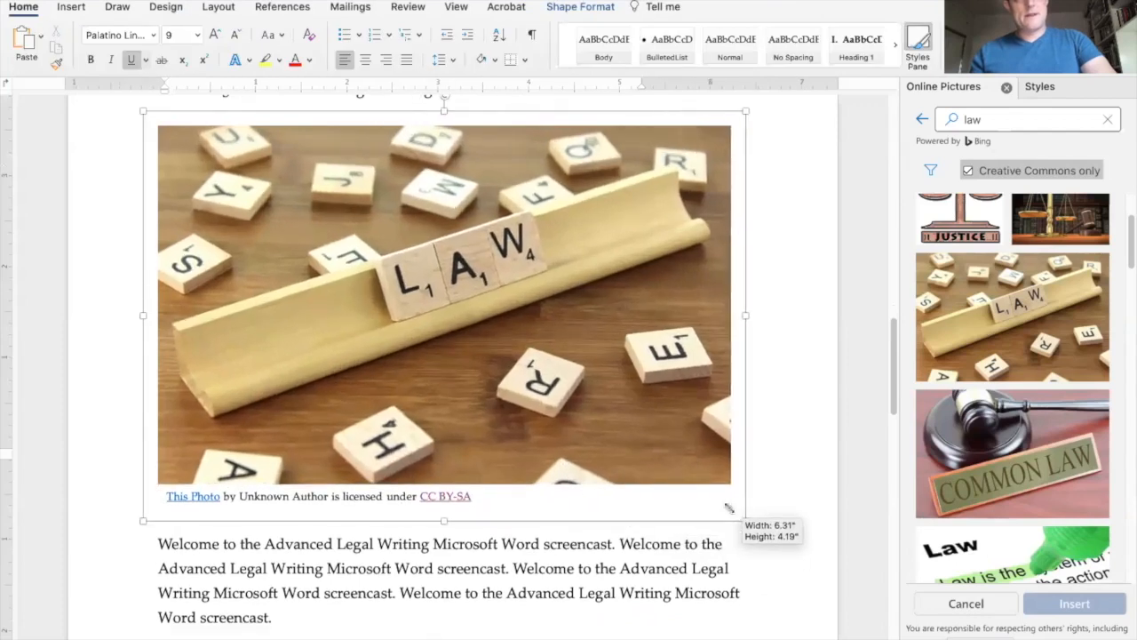
Step: Delete the licence attribution box below the picture and shrink the picture proportionally to a little over half the text width
right_click(503, 505)
left_click(489, 499)
left_click(348, 502)
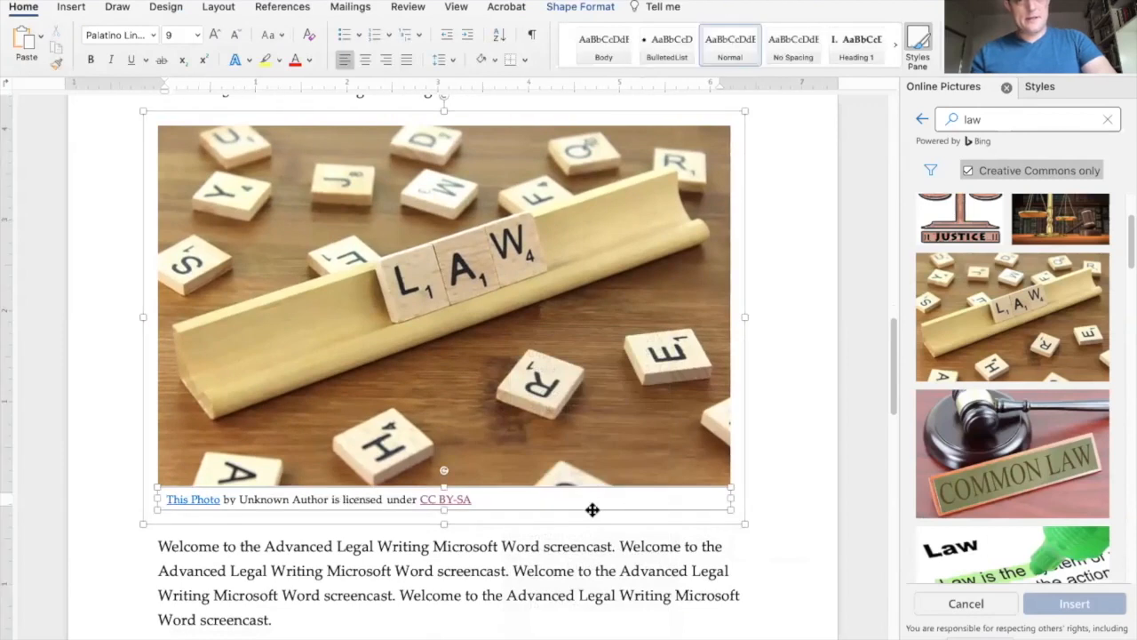
key("Delete")
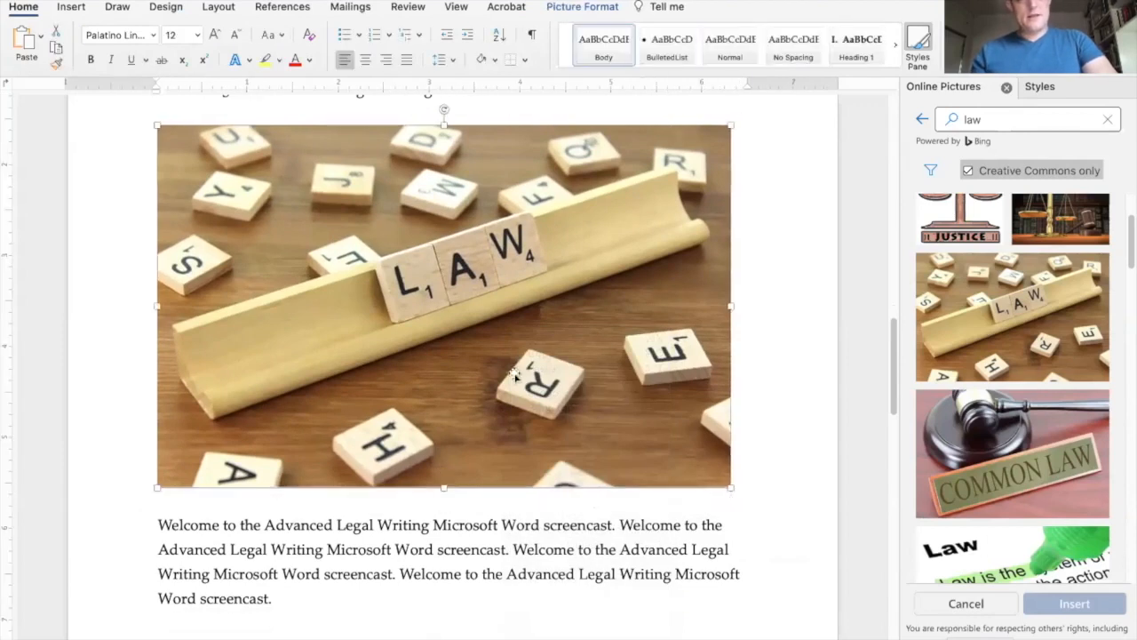
left_click_drag(730, 487, 409, 333)
scroll(432, 318, "up", 3)
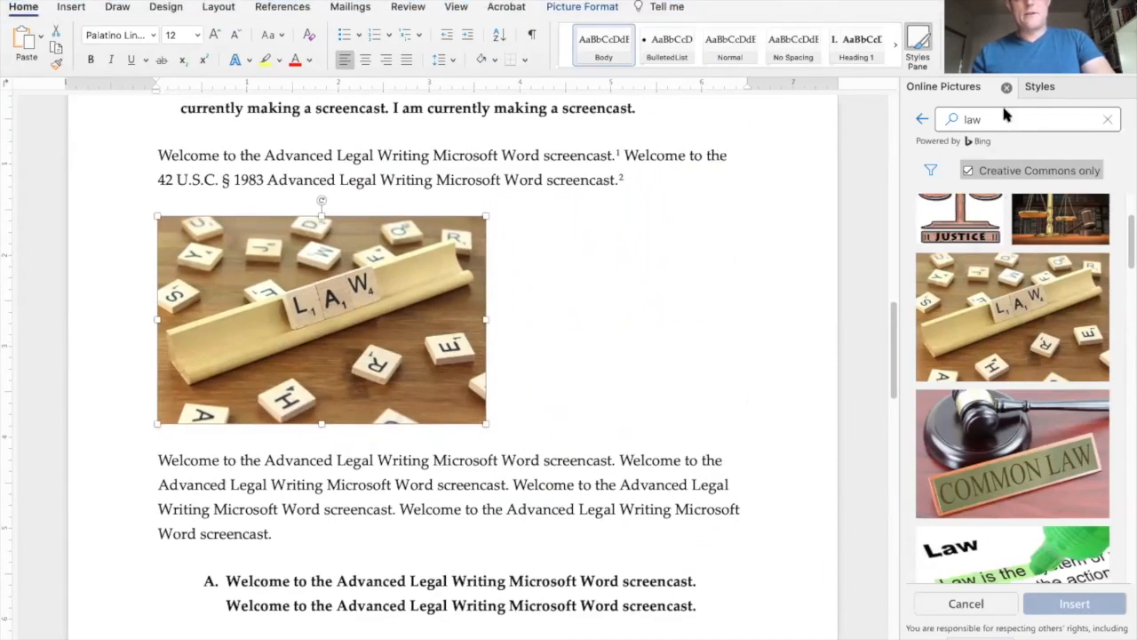
Step: Close the Online Pictures and Styles panes
left_click(1107, 119)
left_click(1126, 89)
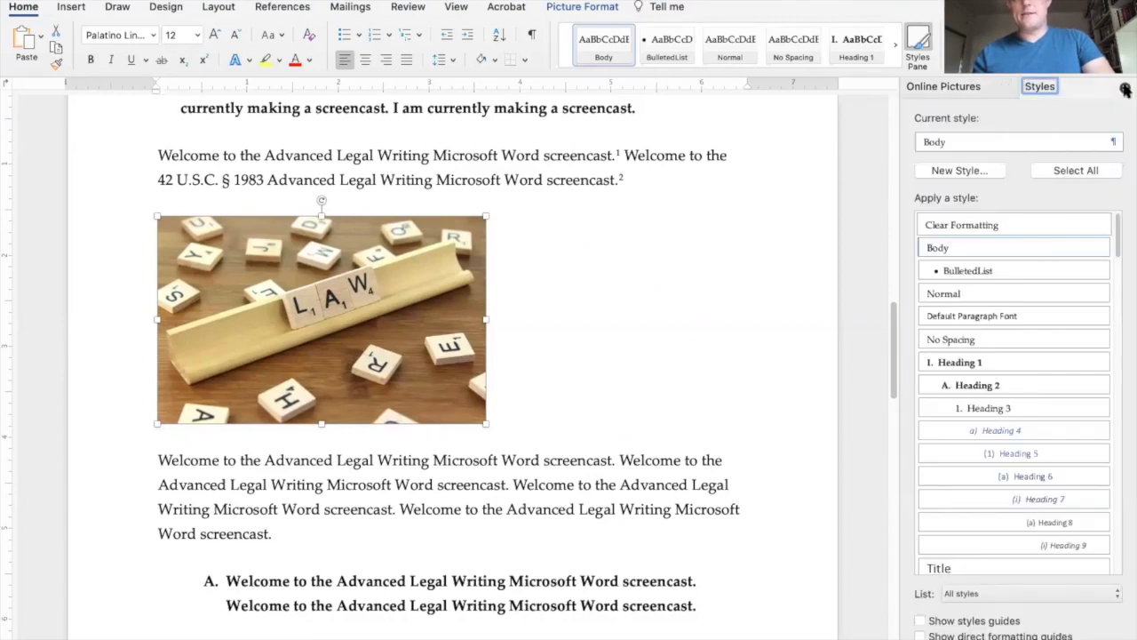
left_click(1125, 89)
left_click(1125, 89)
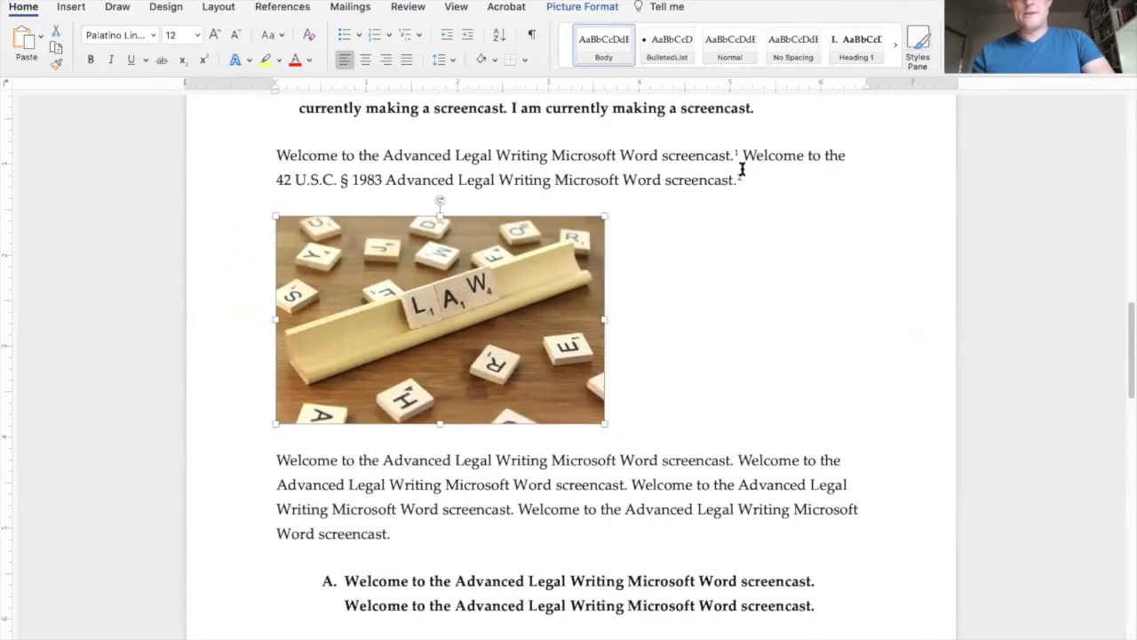
Step: Wrap the body text around the picture's right side and delete the empty paragraph beside it
left_click(577, 7)
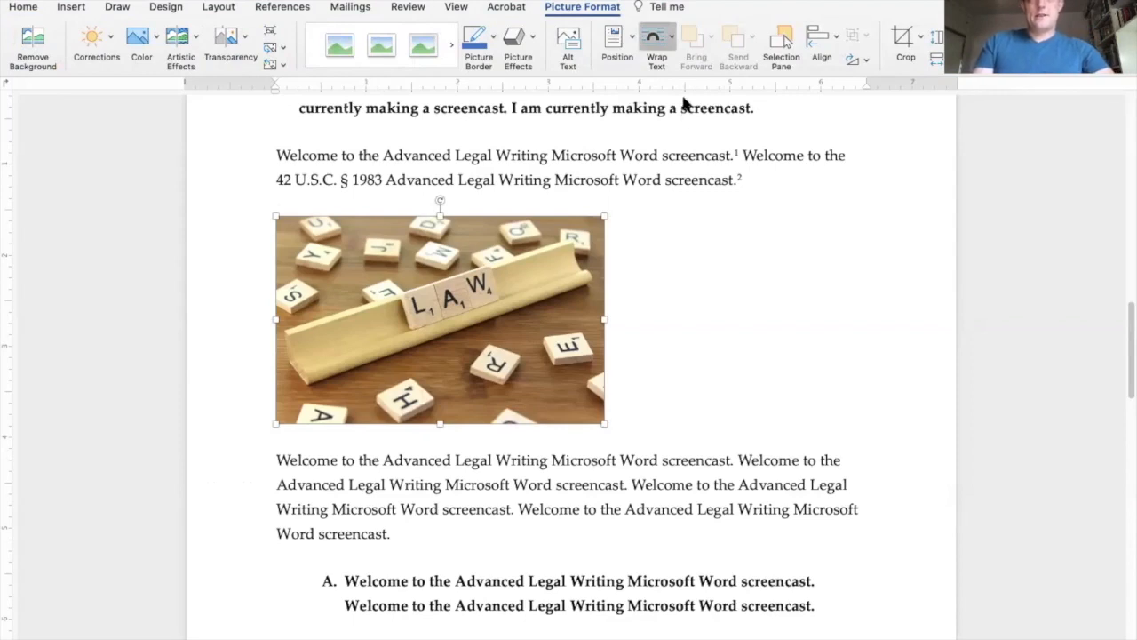
left_click(661, 221)
left_click(661, 241)
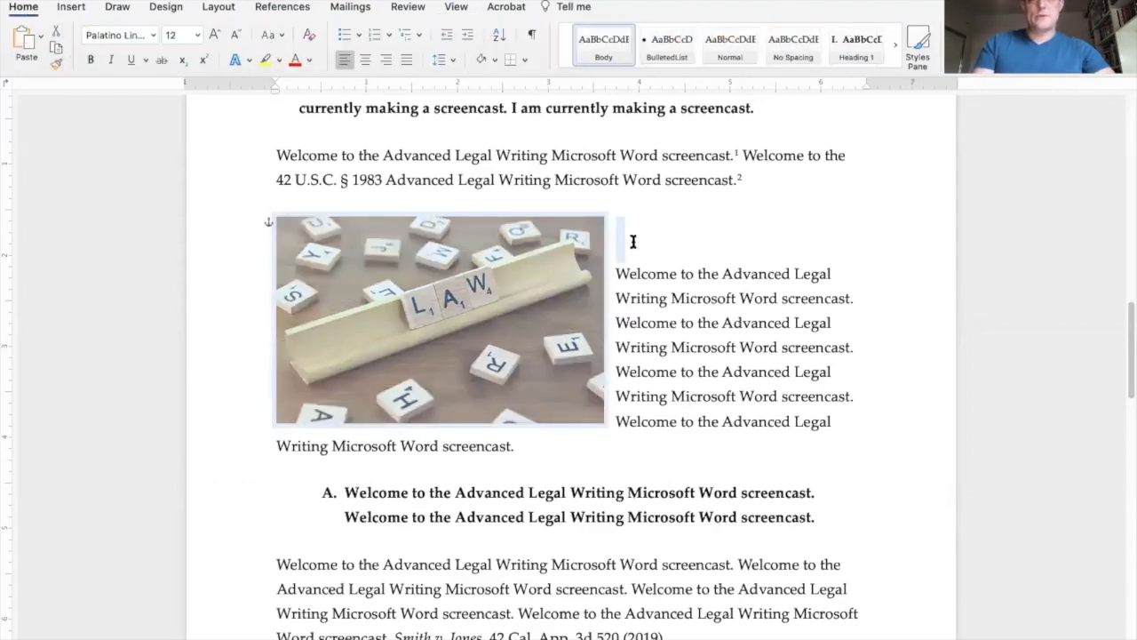
left_click(633, 242)
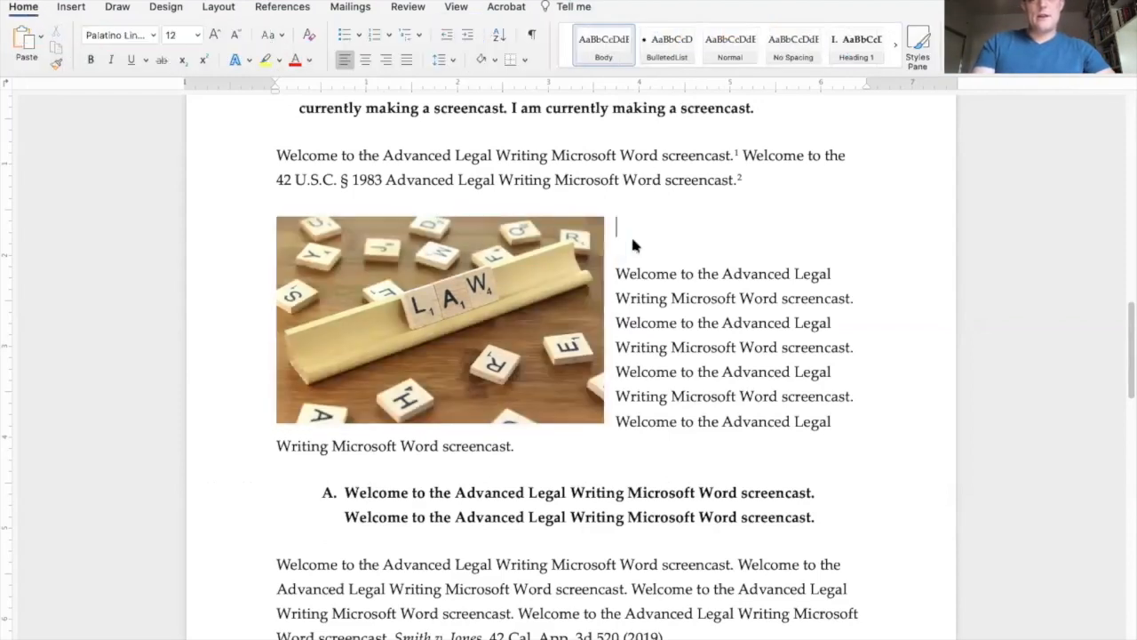
key("Delete")
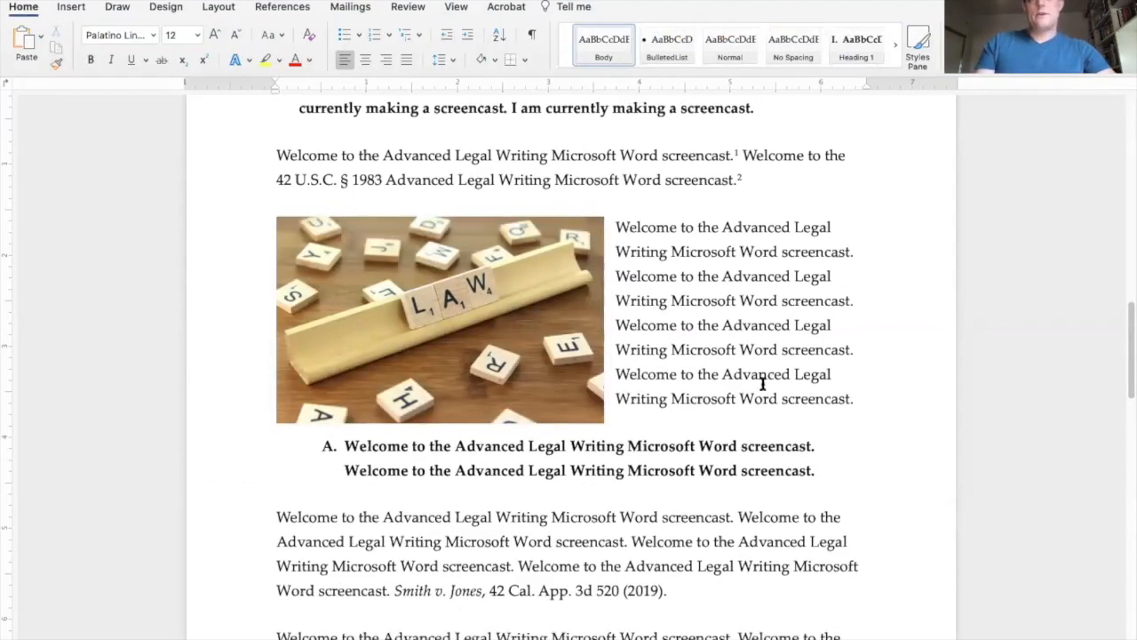
Step: Start a caption for the Scrabble picture and create a new caption label "Fig." for it
left_click(484, 320)
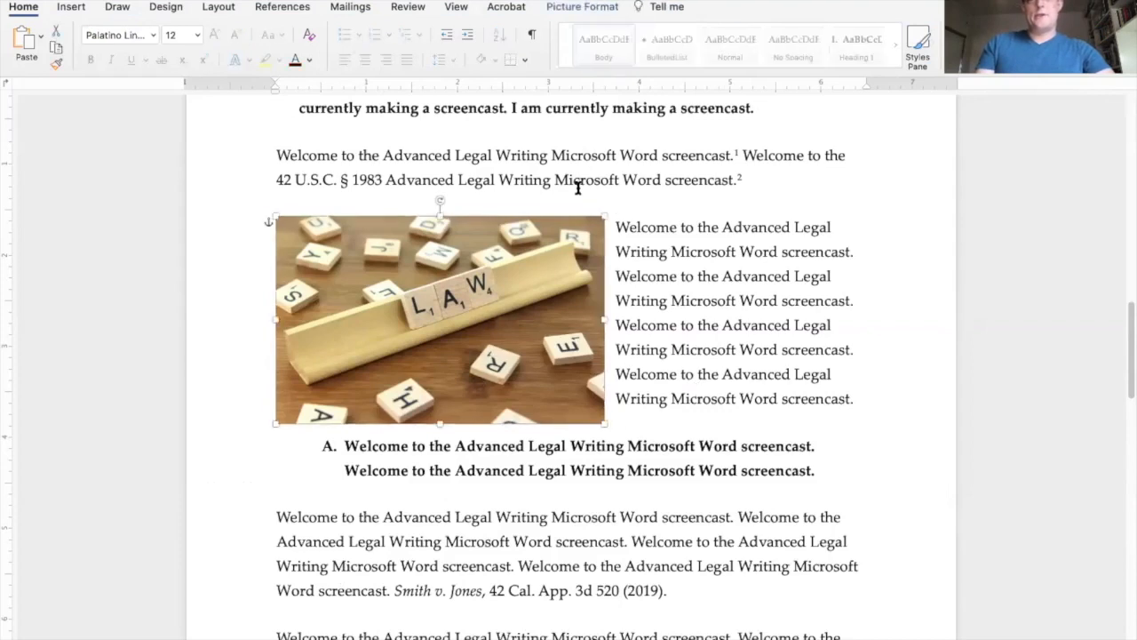
left_click(574, 8)
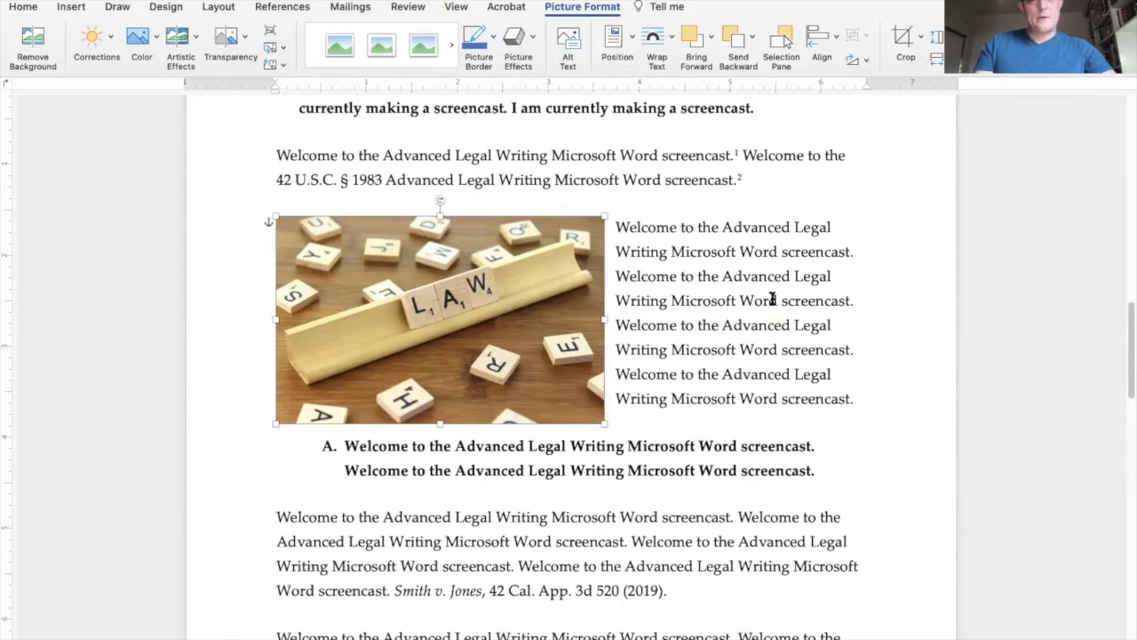
right_click(564, 295)
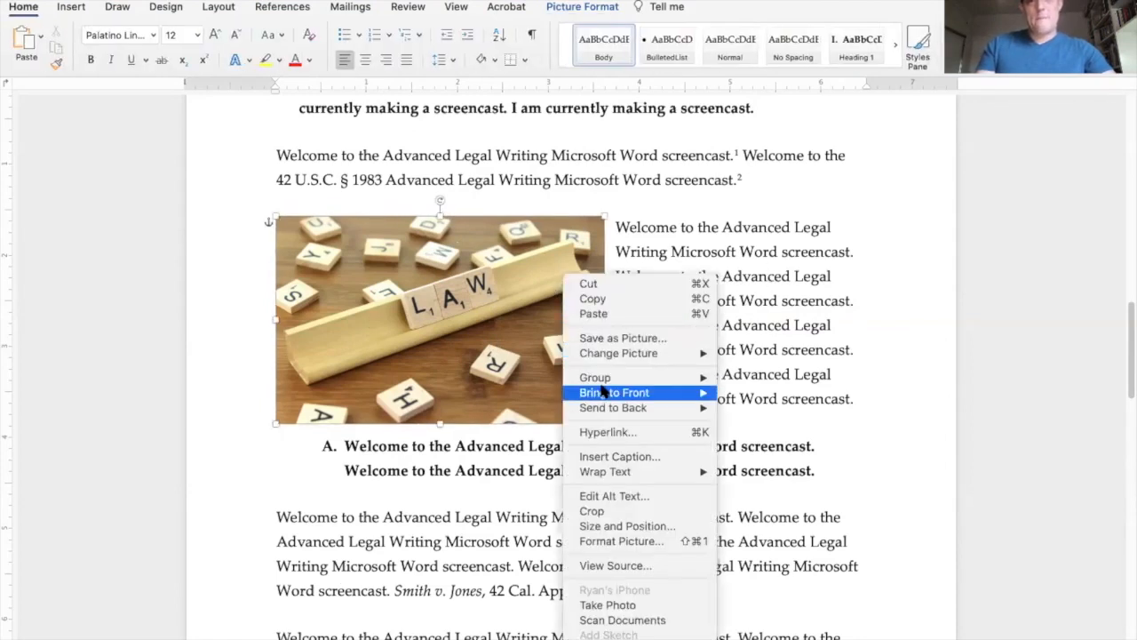
left_click(620, 457)
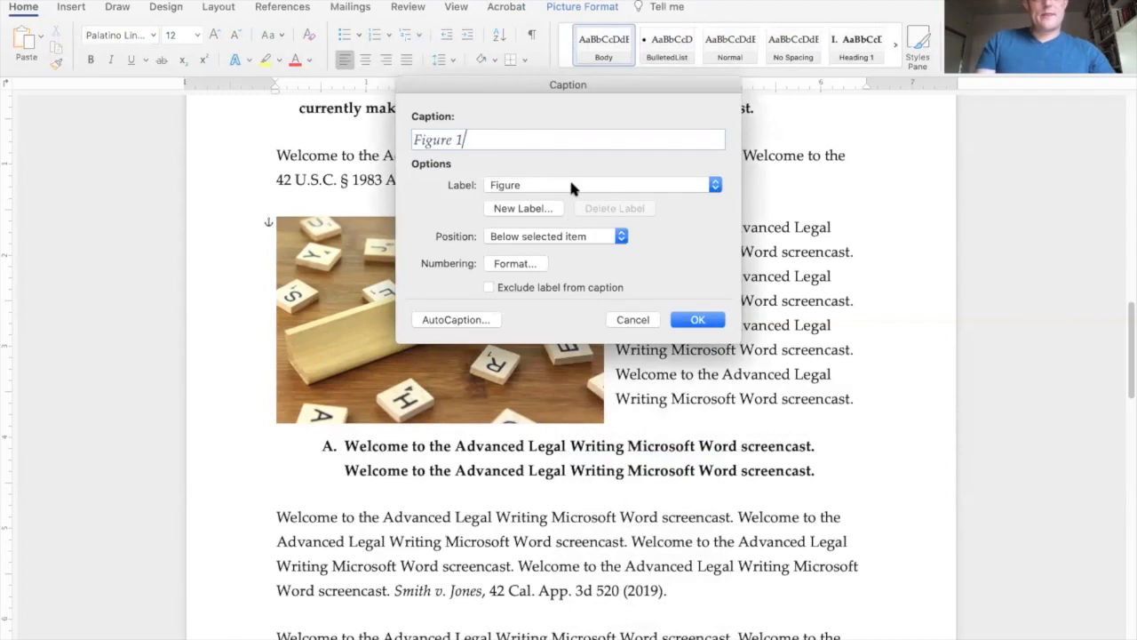
left_click(569, 189)
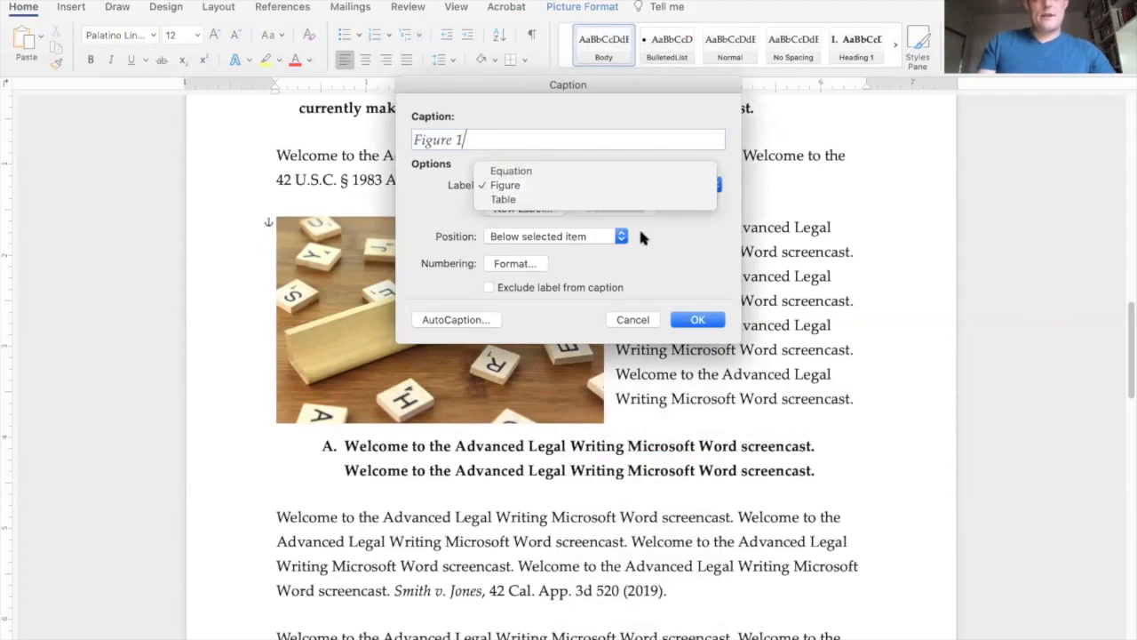
left_click(469, 190)
left_click(508, 210)
type("Fig.")
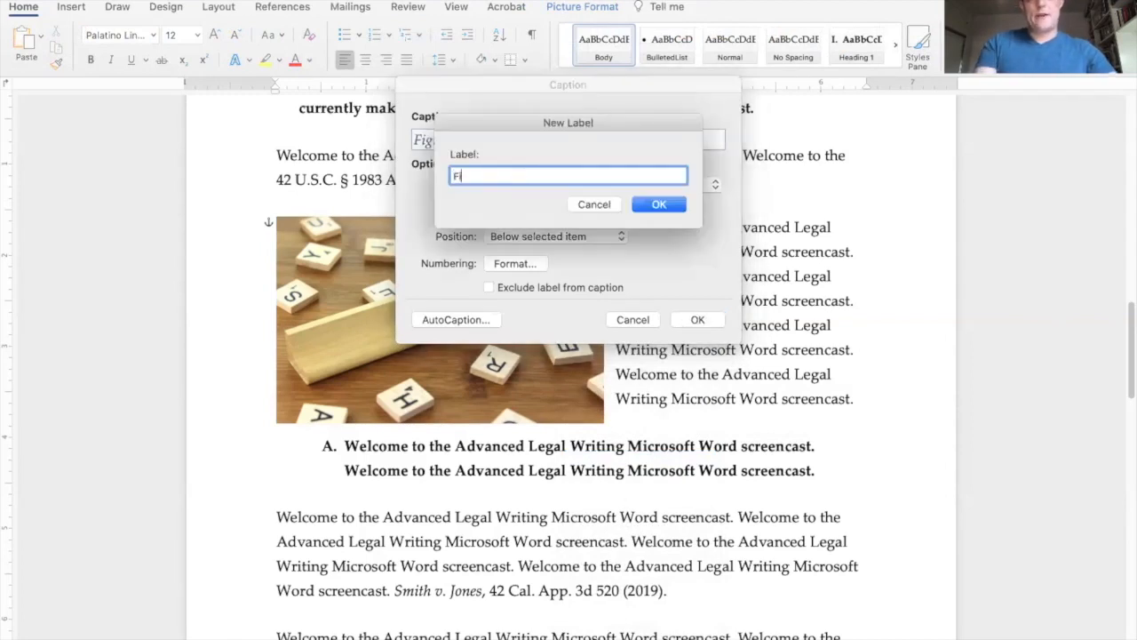
left_click(655, 204)
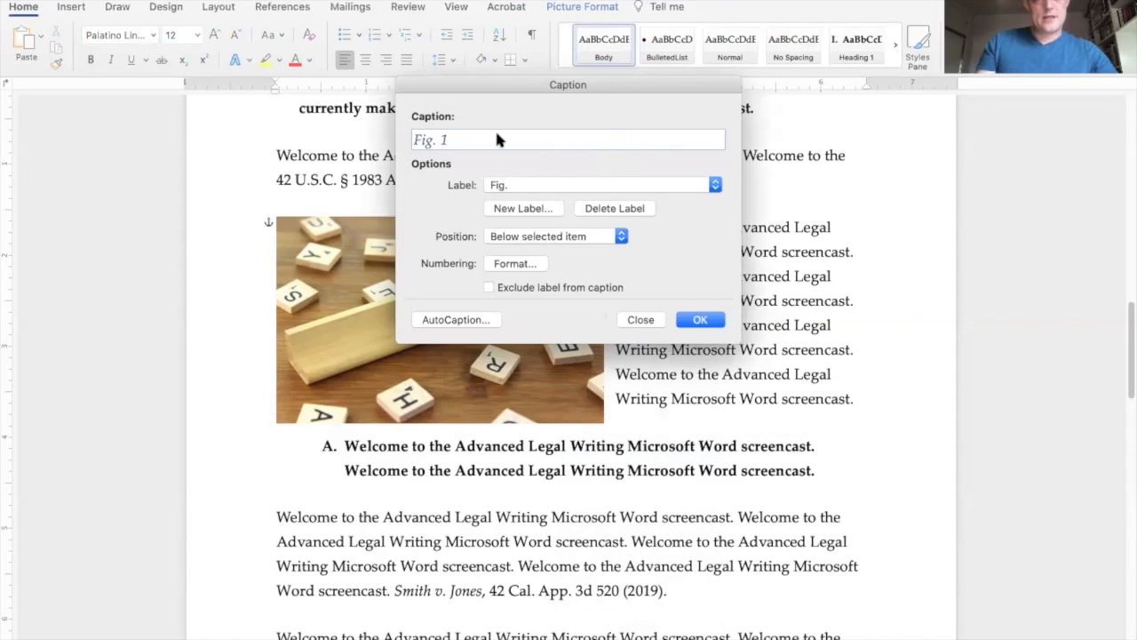
Step: Enter "This is a Scrabble rack." as the caption text after the figure label and number
type("r")
key("BackSpace")
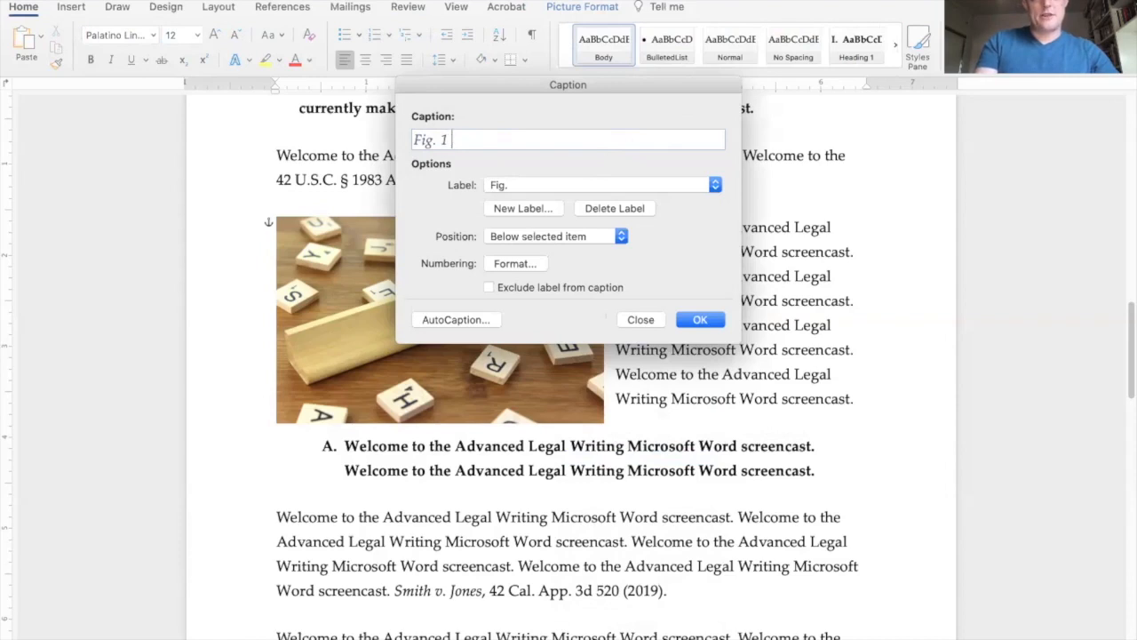
key("BackSpace")
type("This is a")
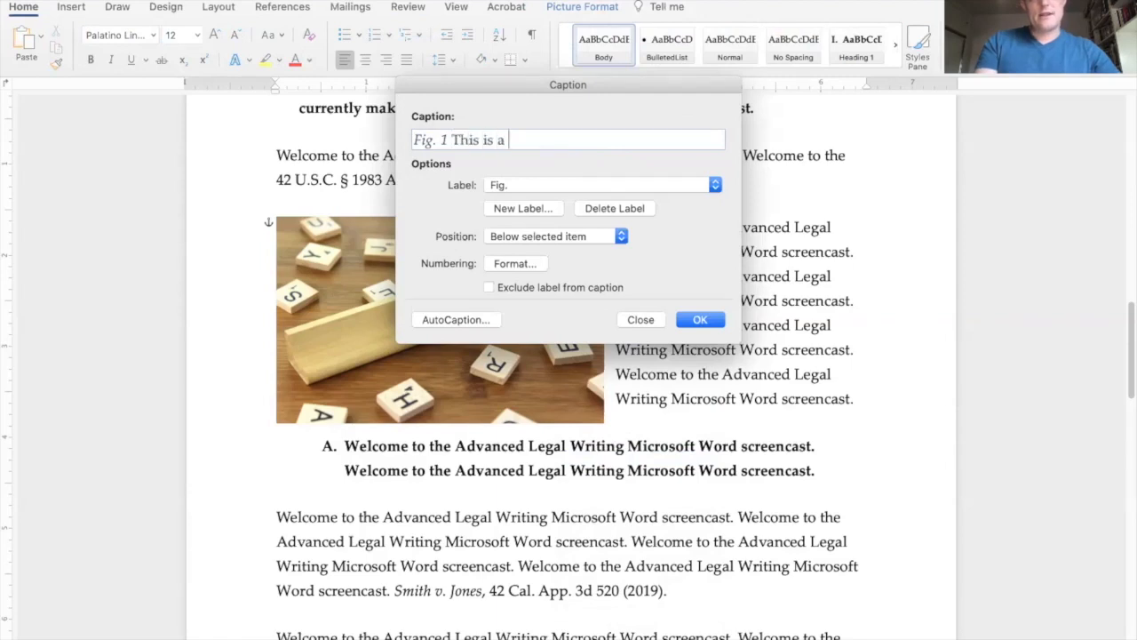
type(" Scrabble rack.")
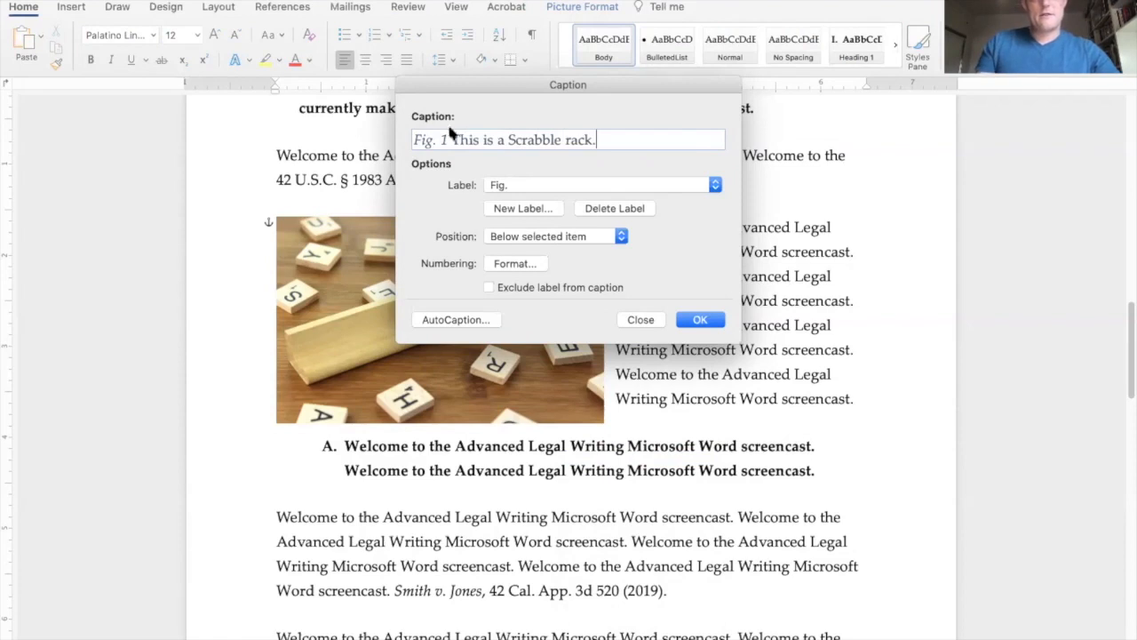
Step: Insert the caption below the picture with 1, 2, 3 numbering and center the caption text
left_click(513, 263)
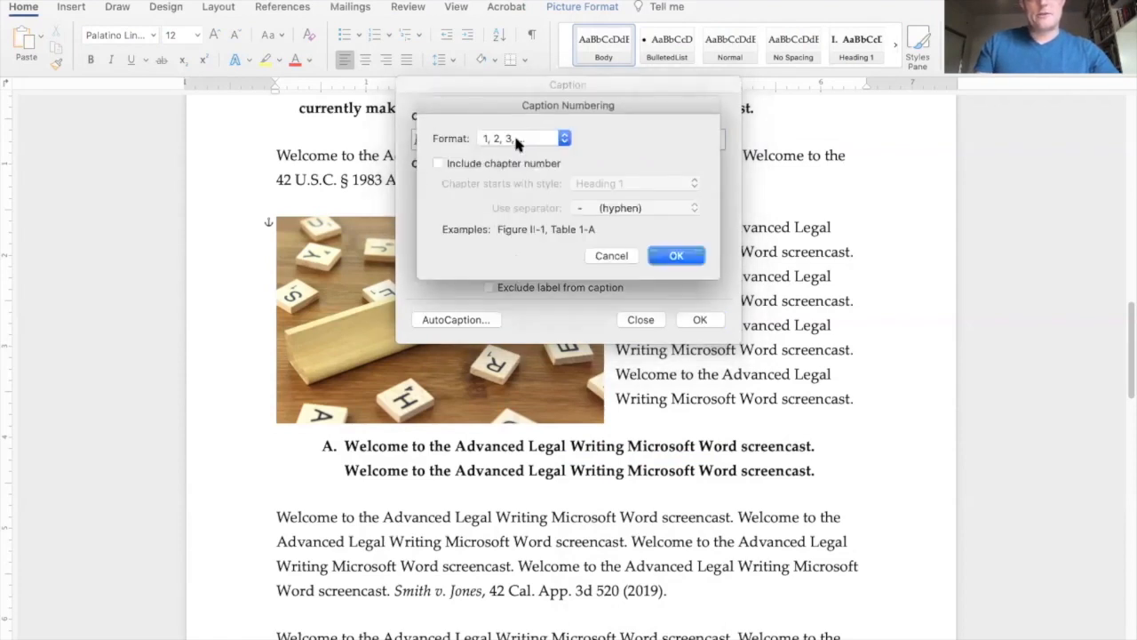
left_click(564, 138)
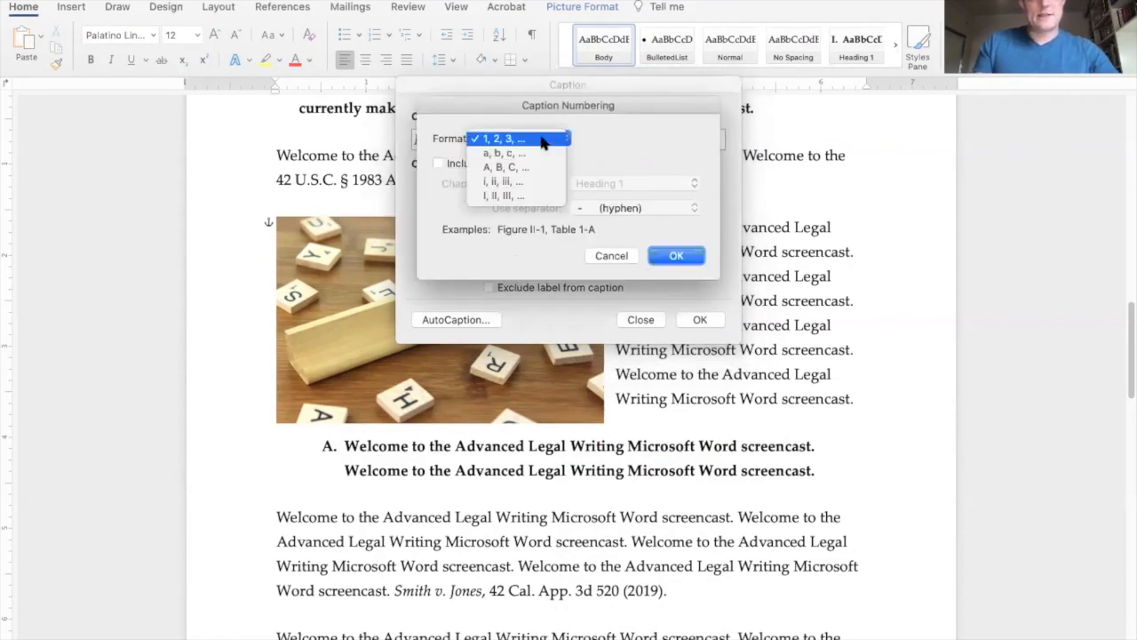
left_click(609, 136)
left_click(675, 256)
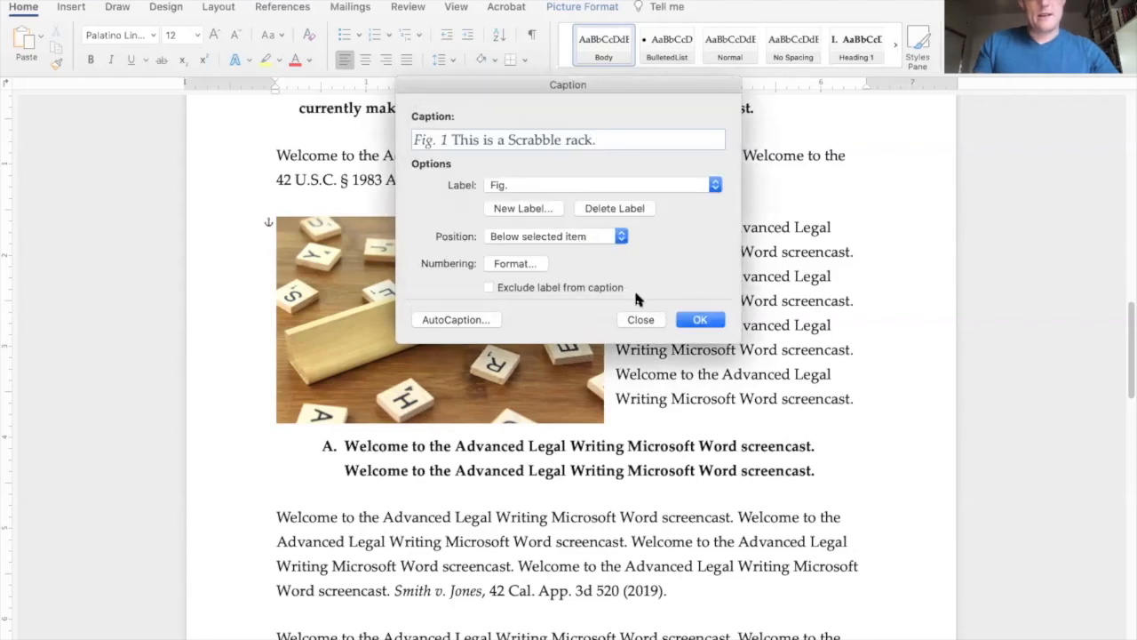
left_click(693, 318)
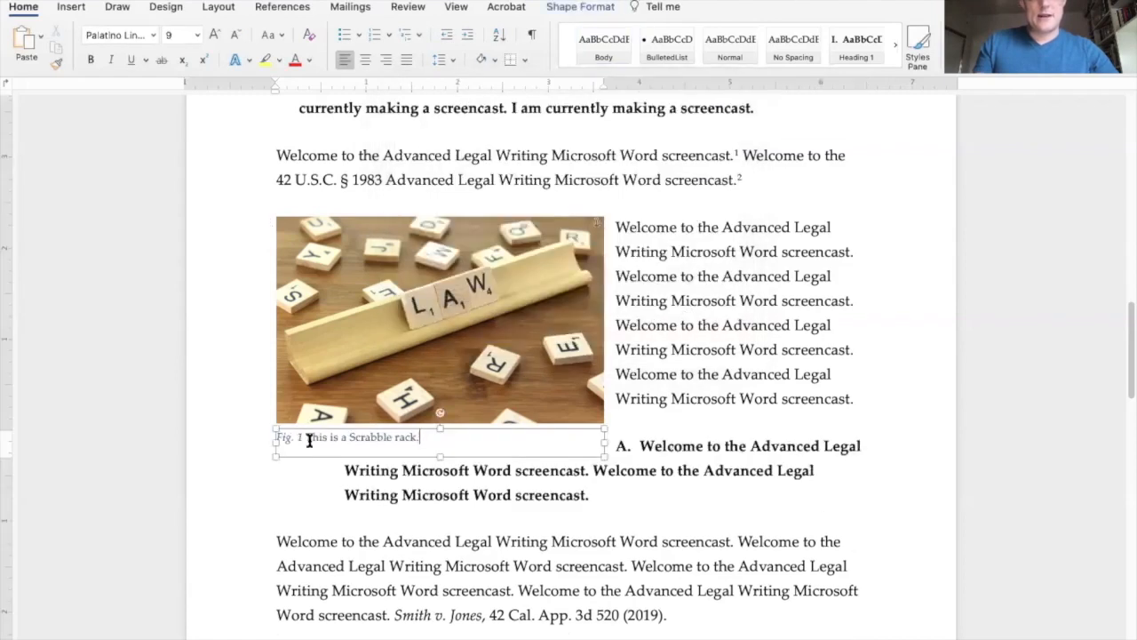
left_click(366, 58)
left_click(661, 419)
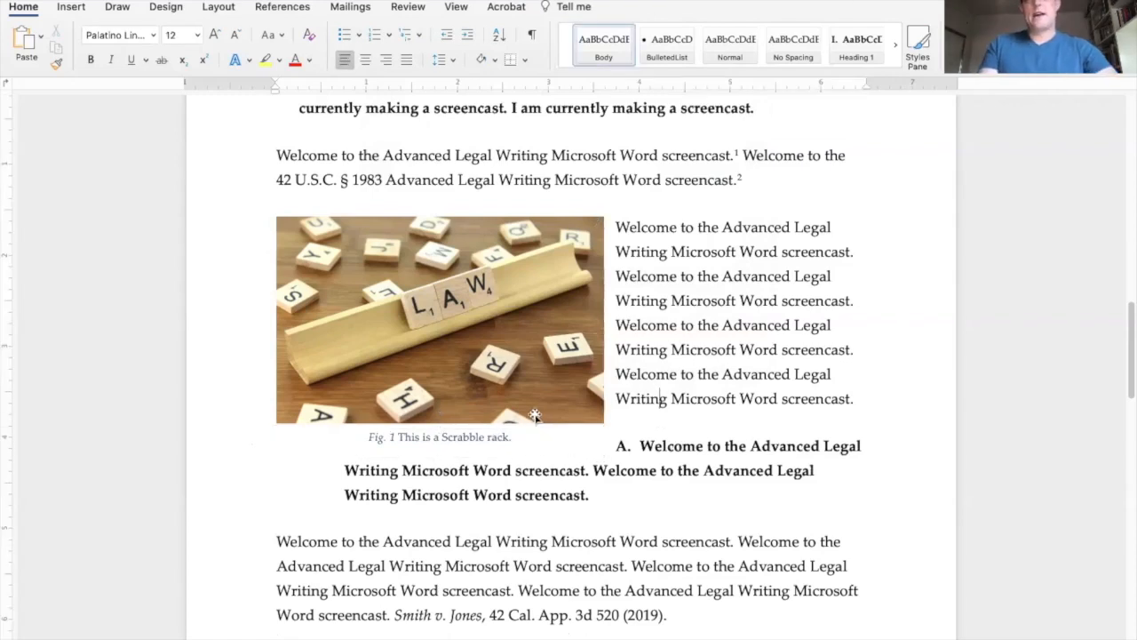
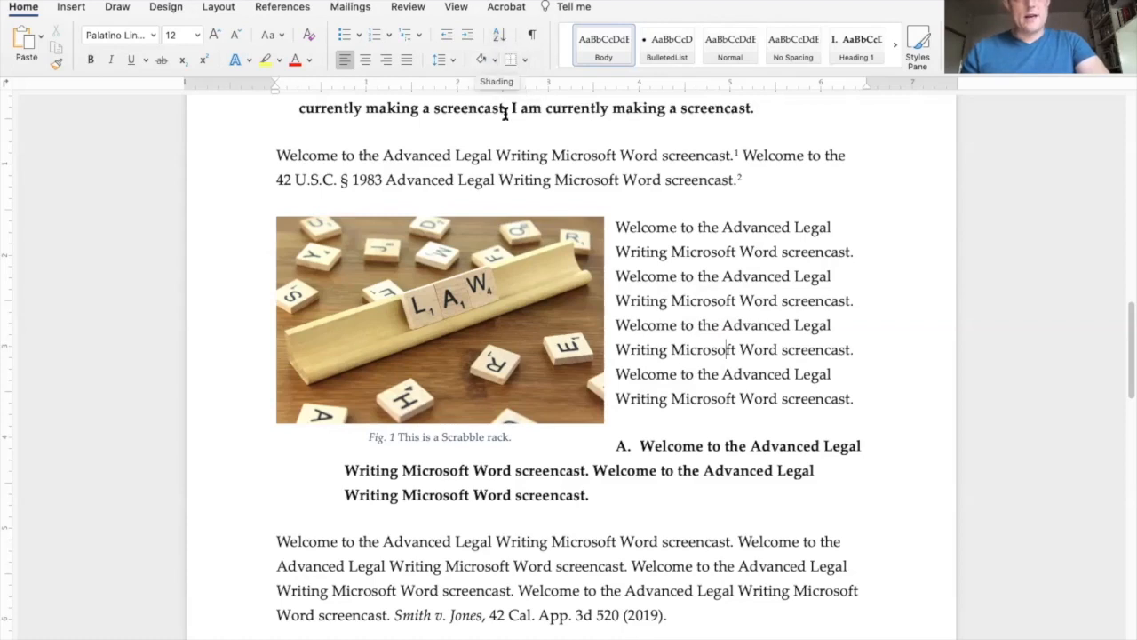
Step: Split the body paragraph into two right after the footnote 3 reference
scroll(744, 257, "up", 3)
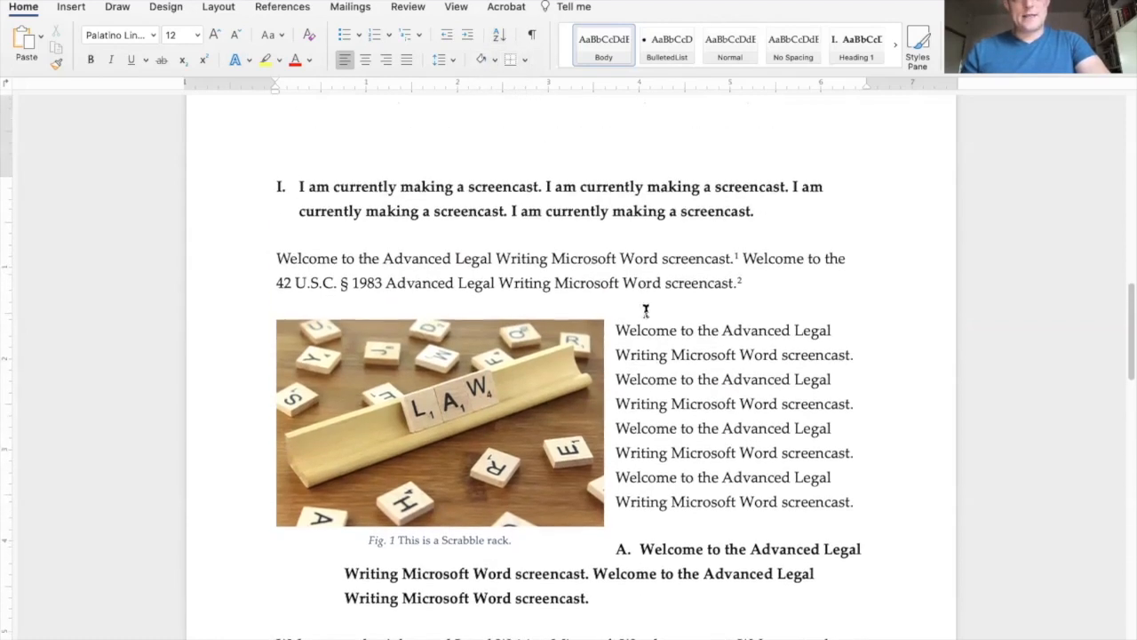
scroll(543, 340, "down", 8)
scroll(543, 341, "down", 5)
scroll(518, 348, "up", 1)
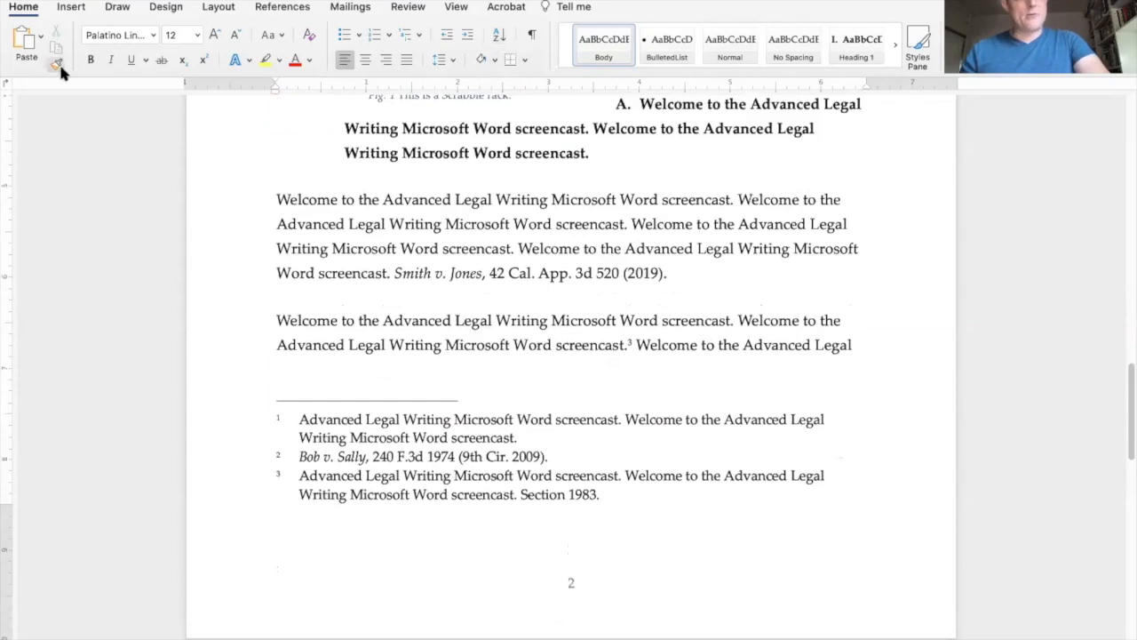
scroll(329, 204, "up", 2)
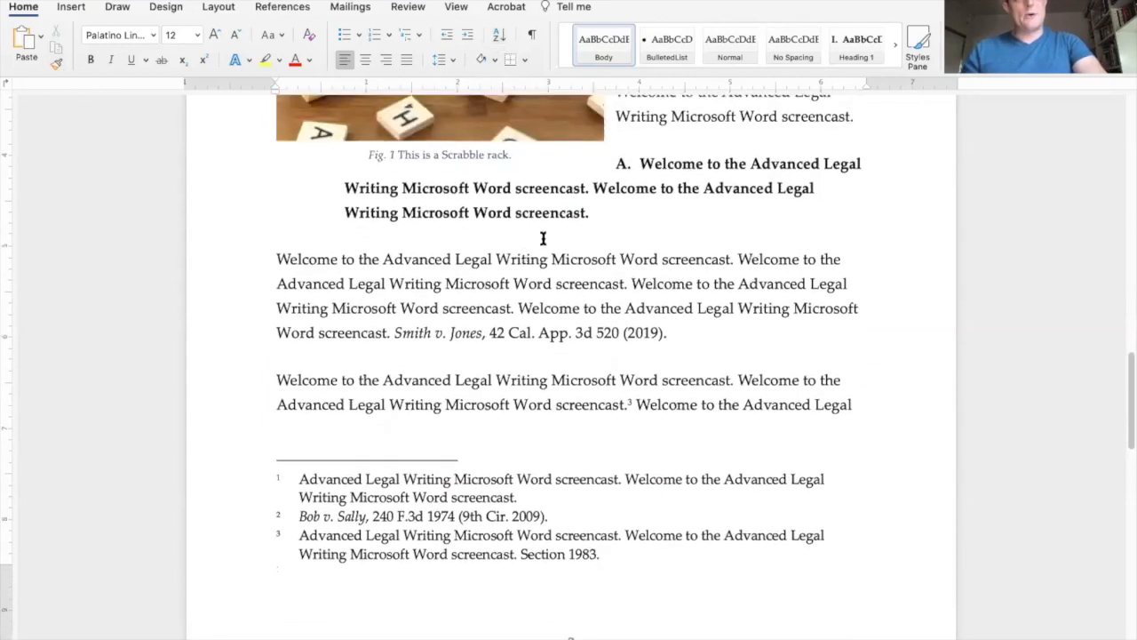
scroll(591, 202, "up", 1)
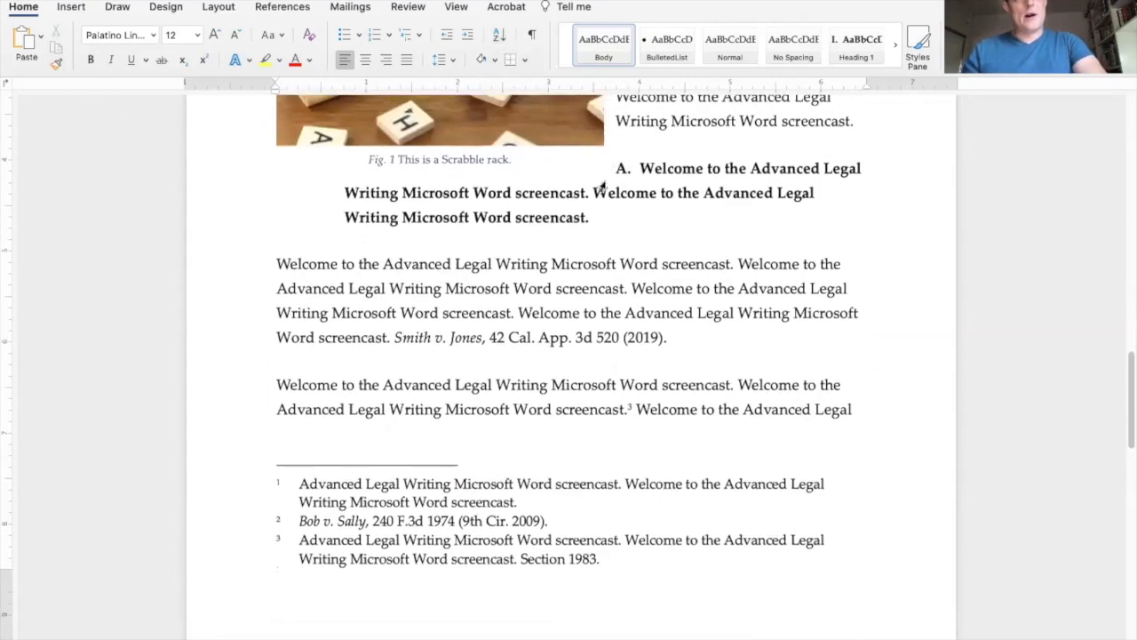
scroll(541, 200, "up", 10)
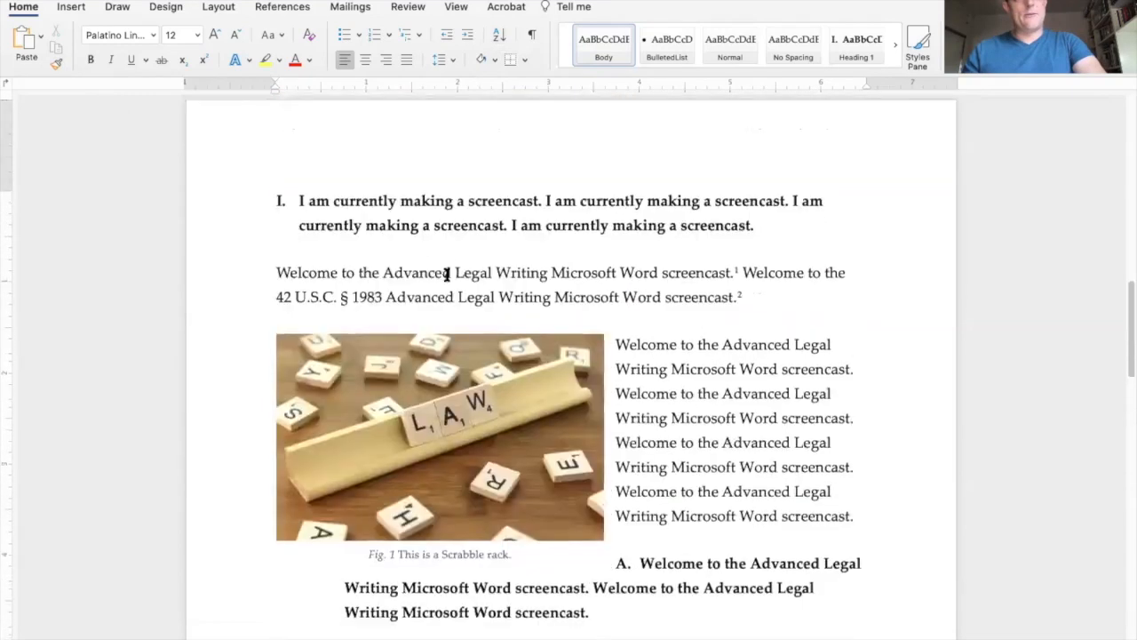
scroll(551, 391, "down", 5)
left_click_drag(555, 436, 475, 413)
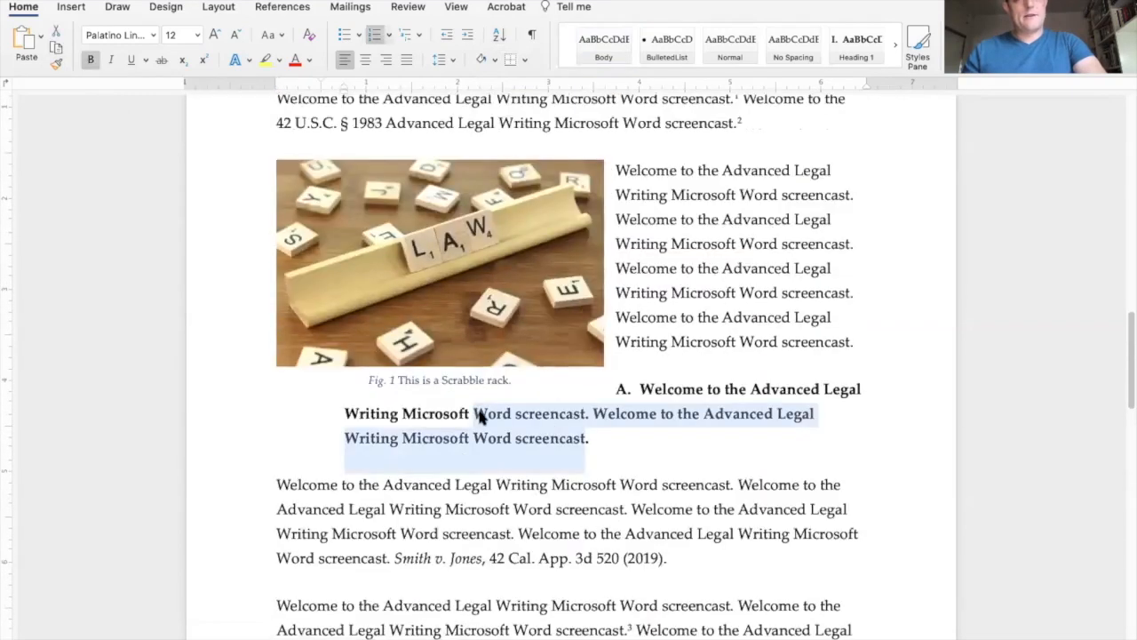
scroll(601, 447, "down", 3)
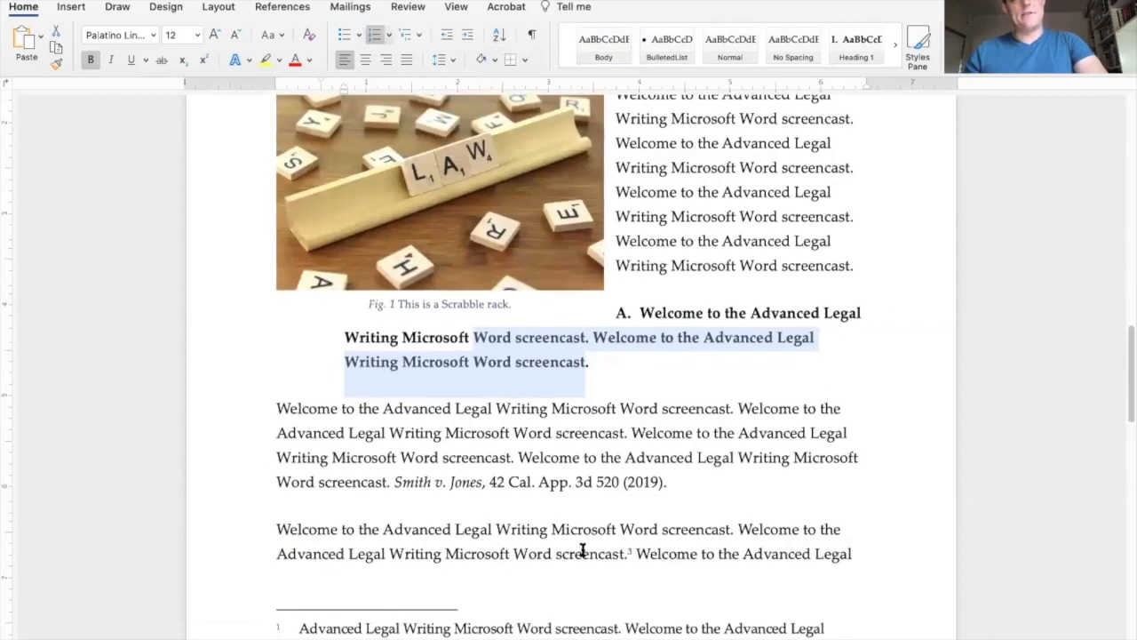
left_click(637, 553)
key("Return")
Step: Try Format Painter to copy heading A's formatting onto the paragraph ending in footnote 3, and undo the change
scroll(433, 275, "up", 7)
left_click_drag(587, 324, 516, 297)
left_click(56, 66)
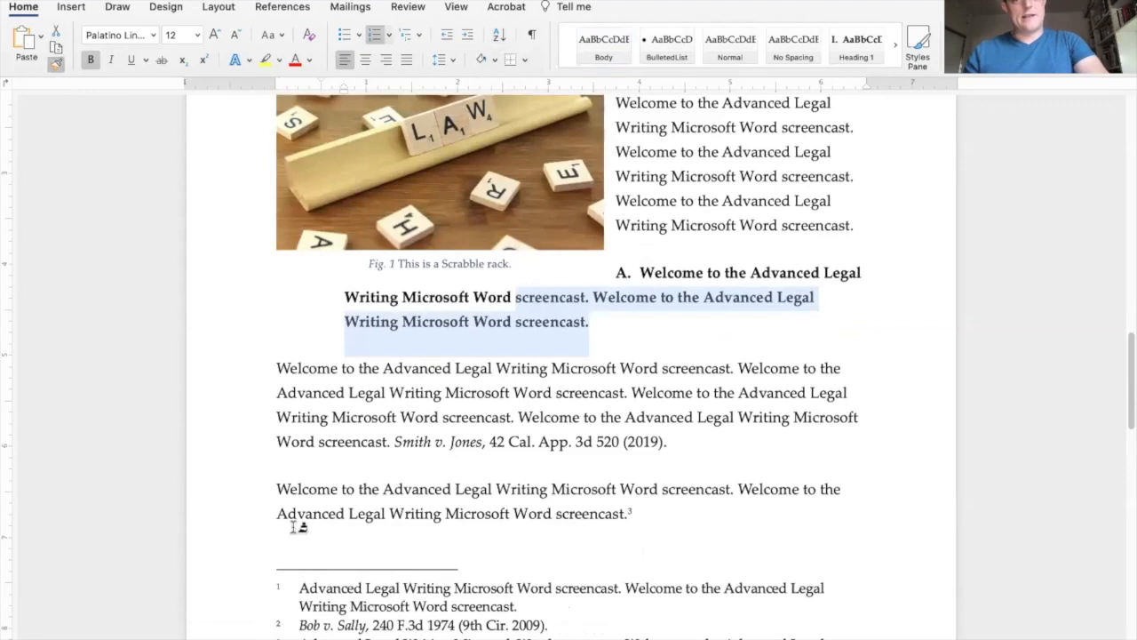
mouse_move(270, 487)
left_mouse_down()
mouse_move(467, 512)
mouse_move(633, 516)
left_mouse_up()
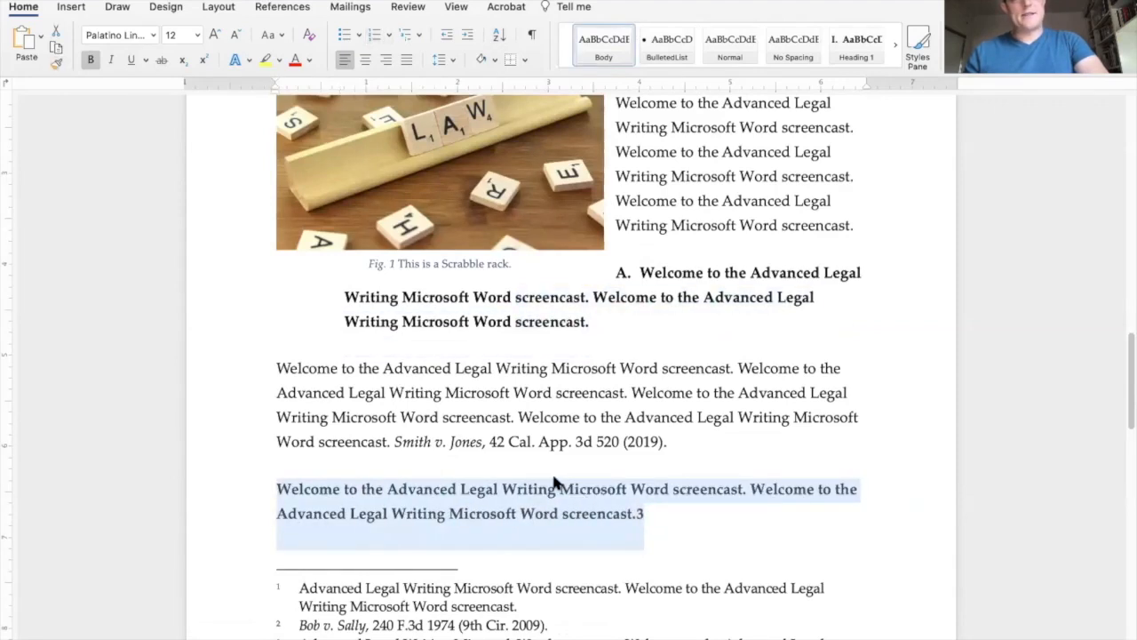
scroll(555, 483, "down", 3)
key("super+z")
left_click(534, 235)
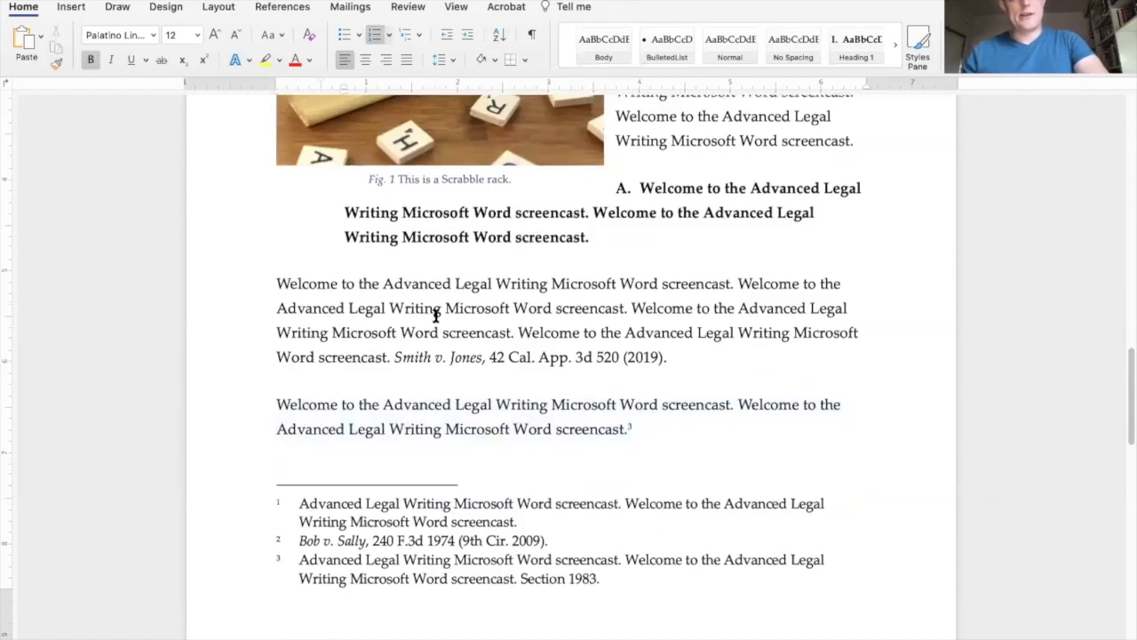
Step: Try Format Painter to copy heading I's formatting onto part of the body text beside the picture, and undo it
scroll(434, 312, "up", 10)
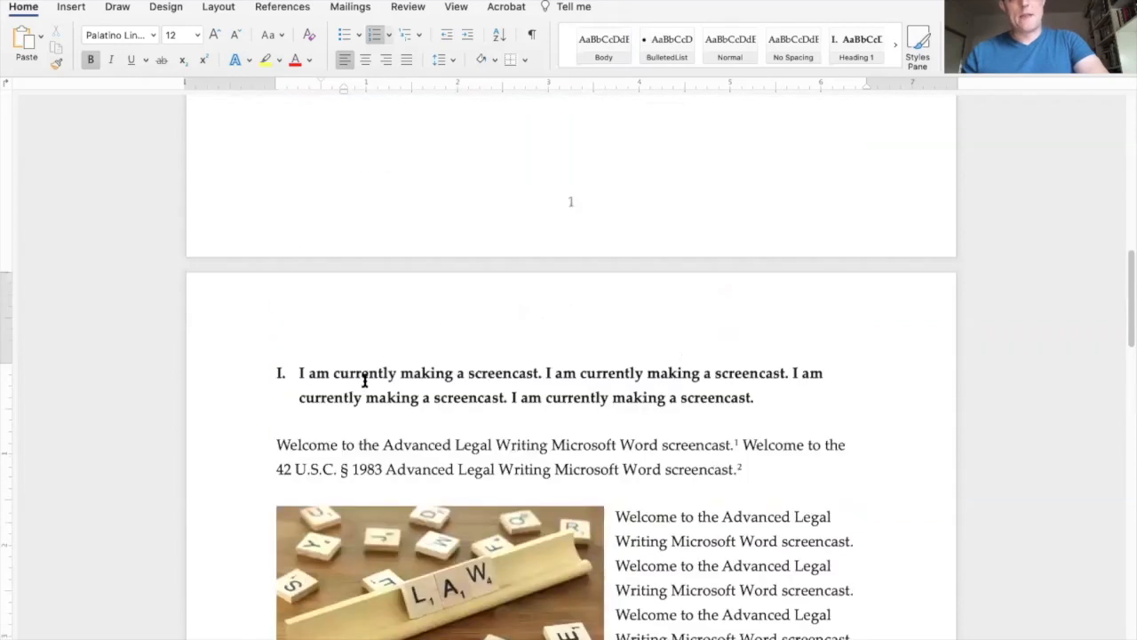
scroll(364, 380, "down", 4)
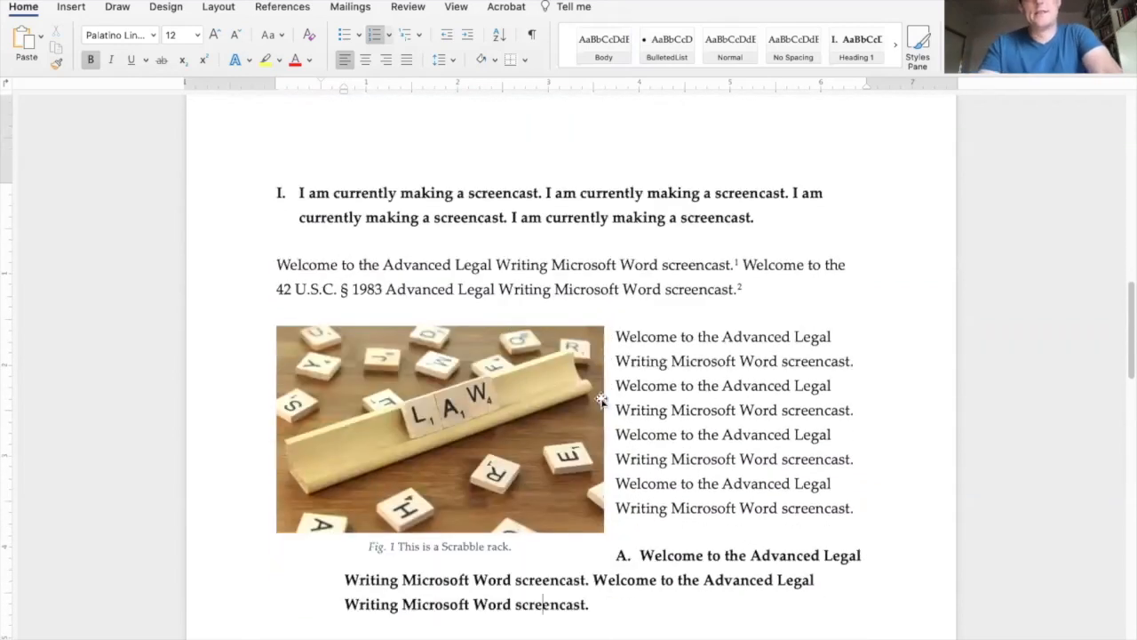
scroll(622, 406, "down", 2)
scroll(569, 219, "up", 3)
left_click_drag(760, 240, 548, 228)
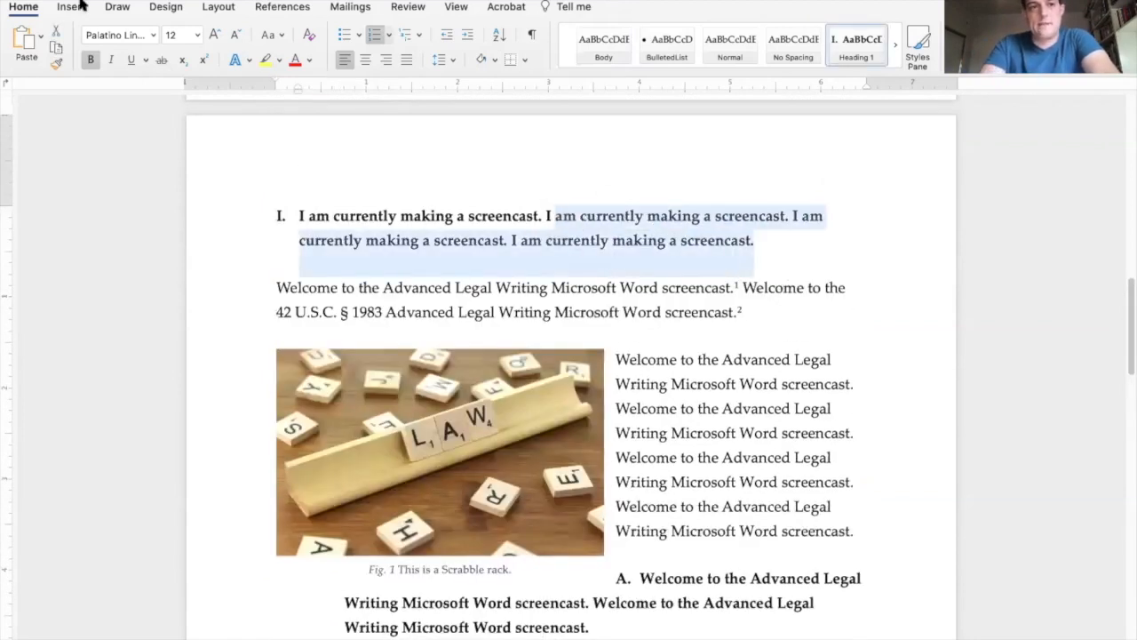
left_click(56, 68)
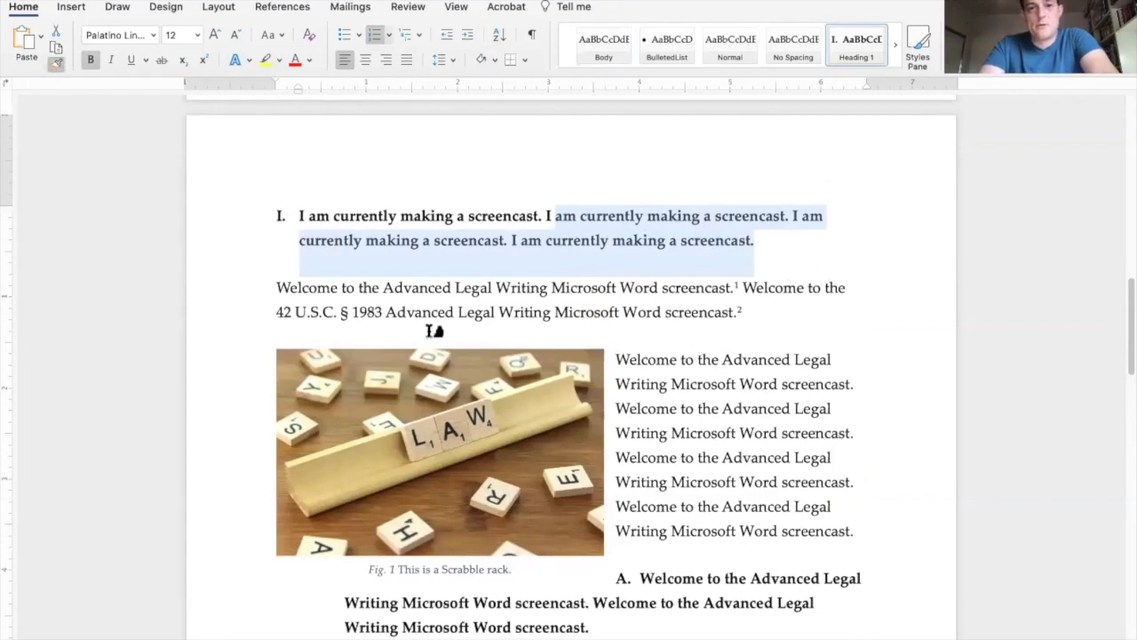
left_click_drag(671, 410, 740, 482)
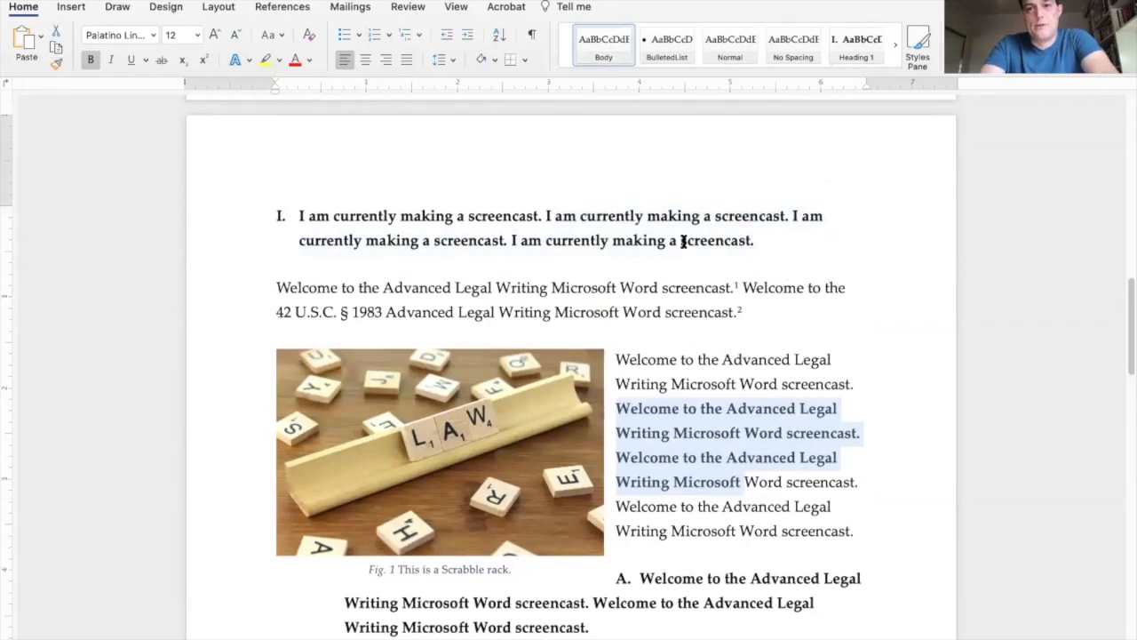
left_click(715, 455)
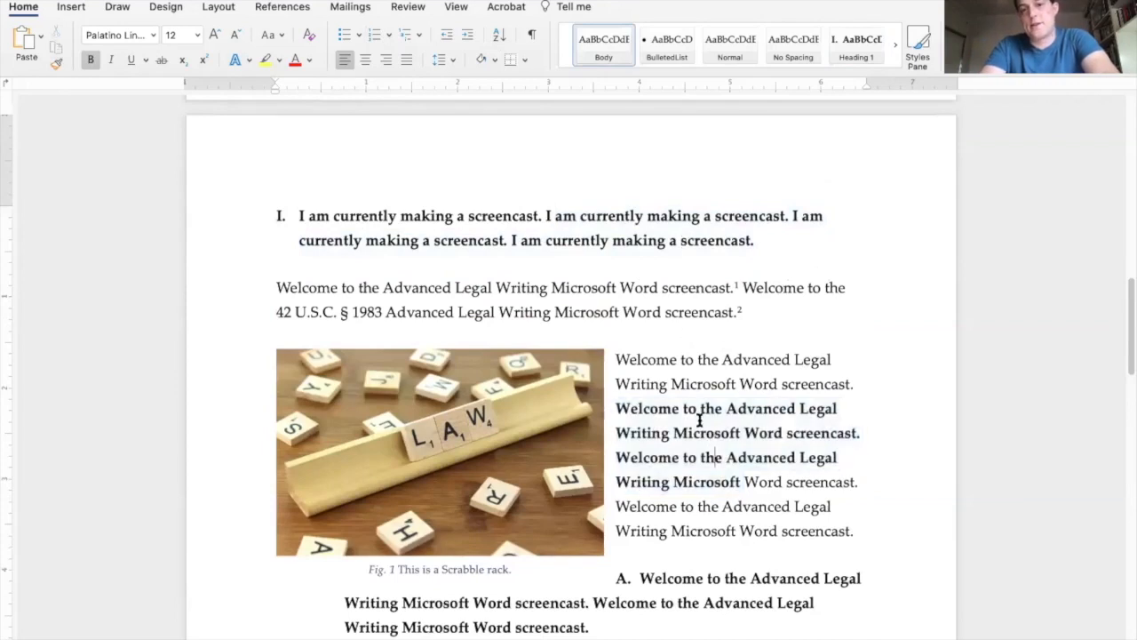
key("super+z")
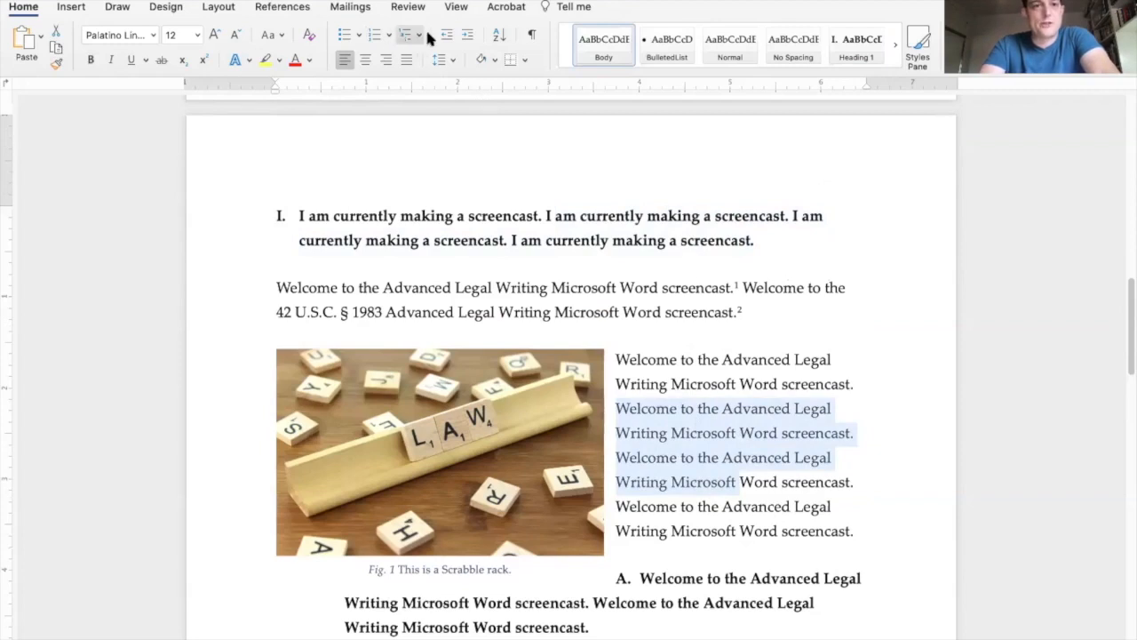
Step: Open the customization settings for the multilevel outline numbered list and dismiss them without changes
left_click(503, 379)
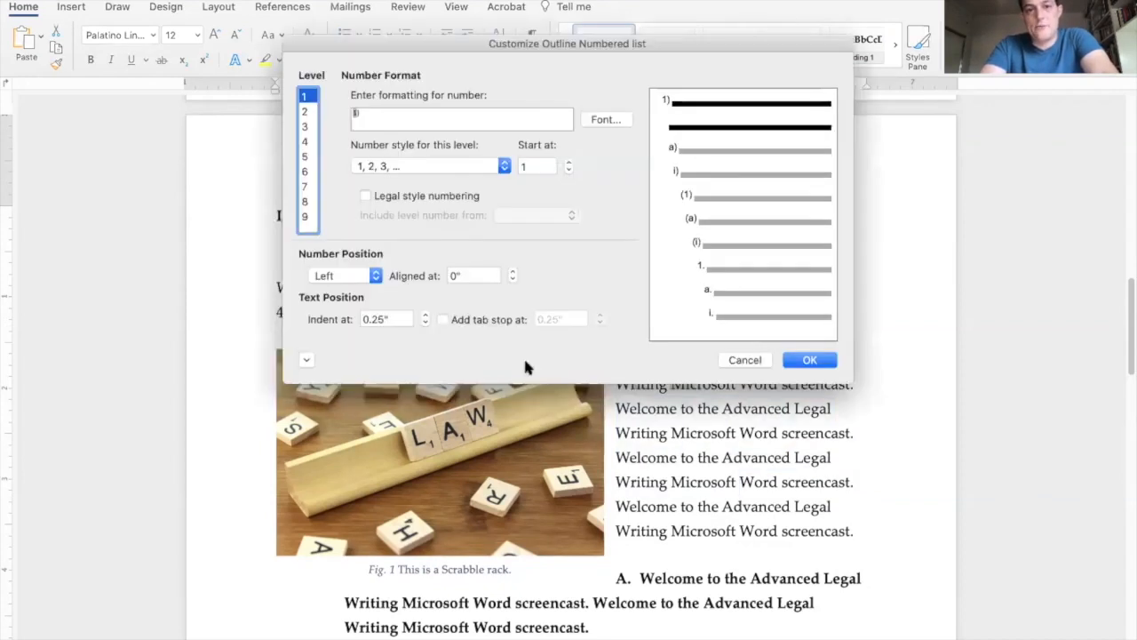
left_click(734, 364)
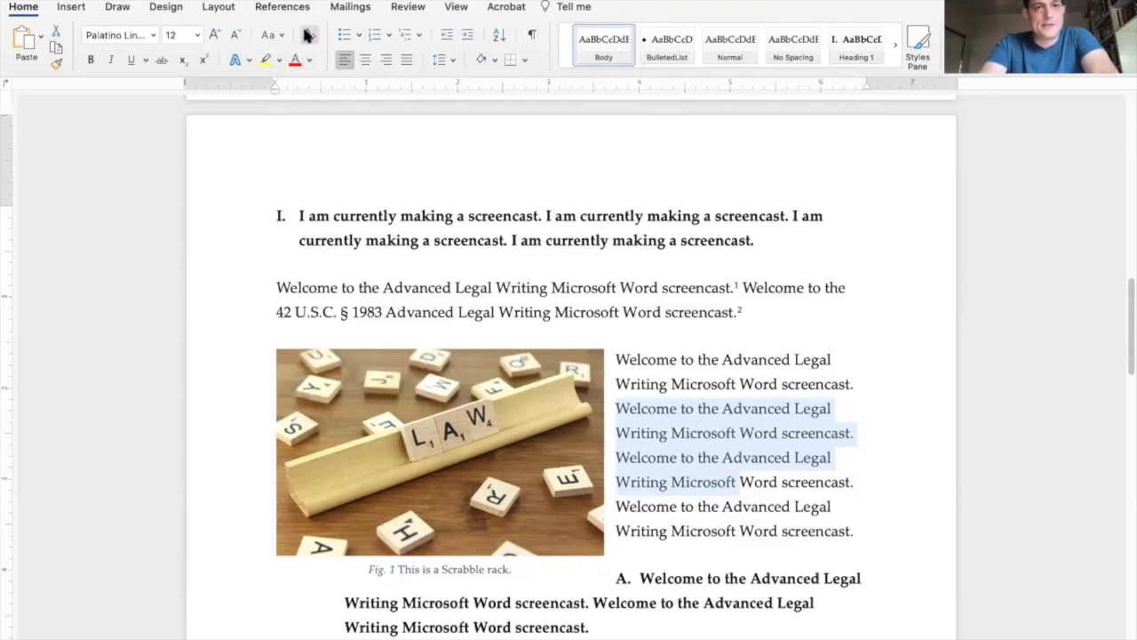
Step: Insert a page break before the body paragraph that ends with the footnote 3 reference
left_click(71, 7)
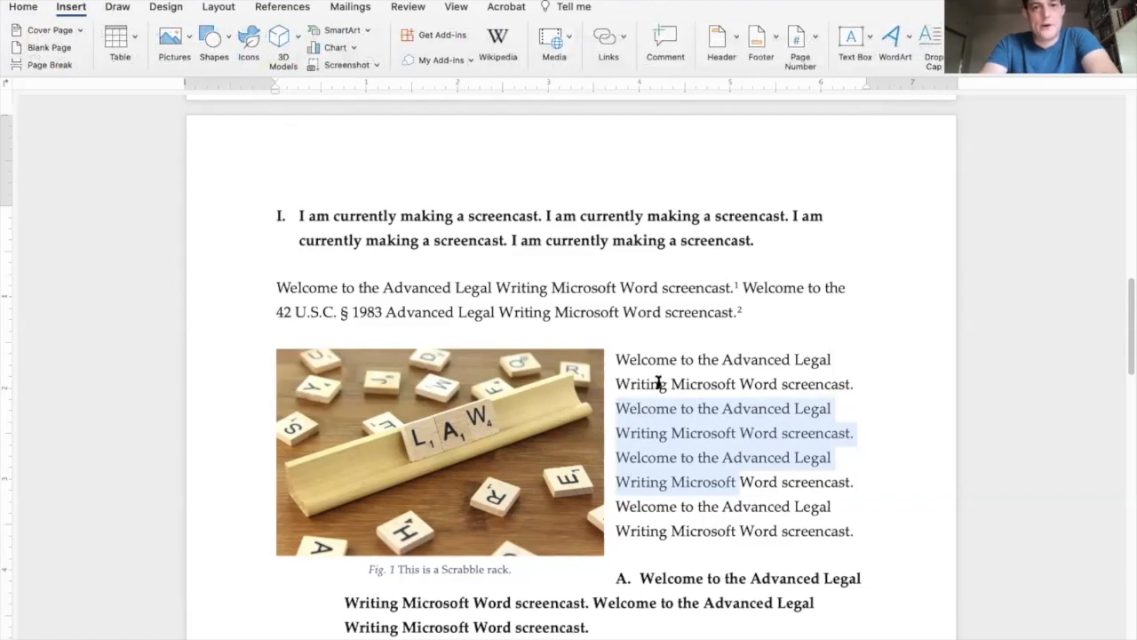
scroll(659, 382, "down", 5)
left_click(729, 399)
key("Right")
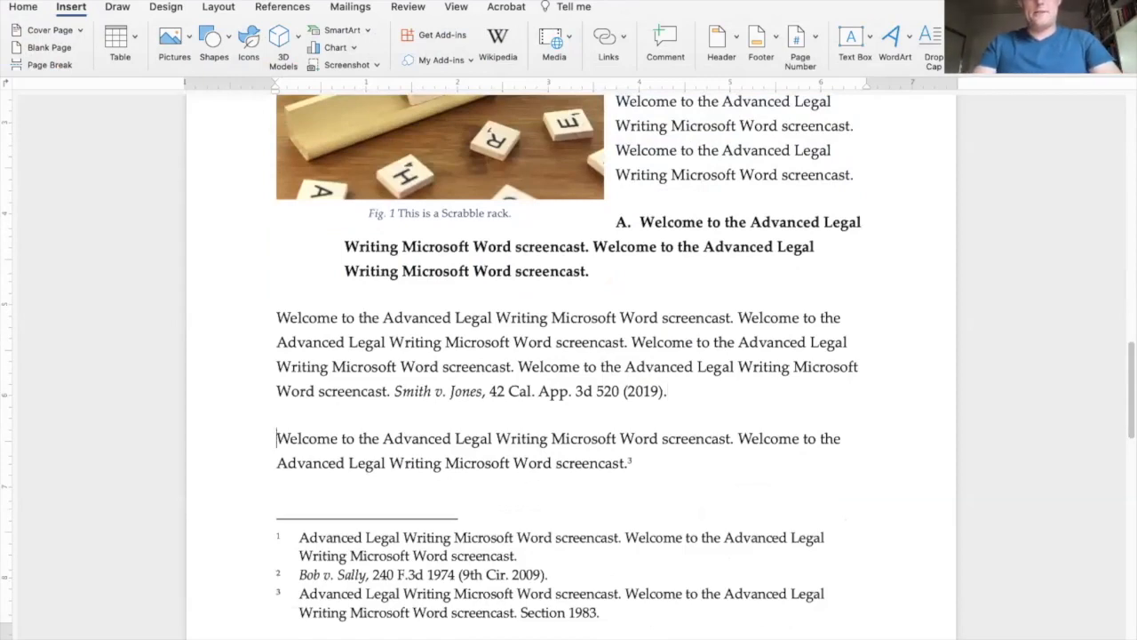
key("super+Return")
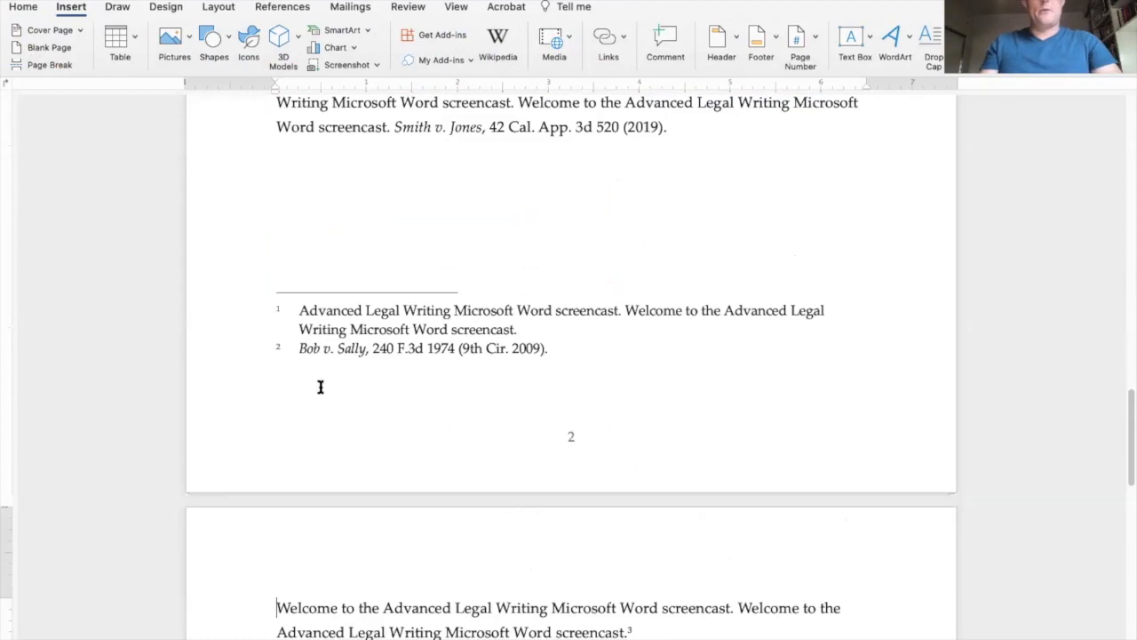
Step: Switch the document to Draft view and examine the body text around the inserted page break
left_click(347, 212)
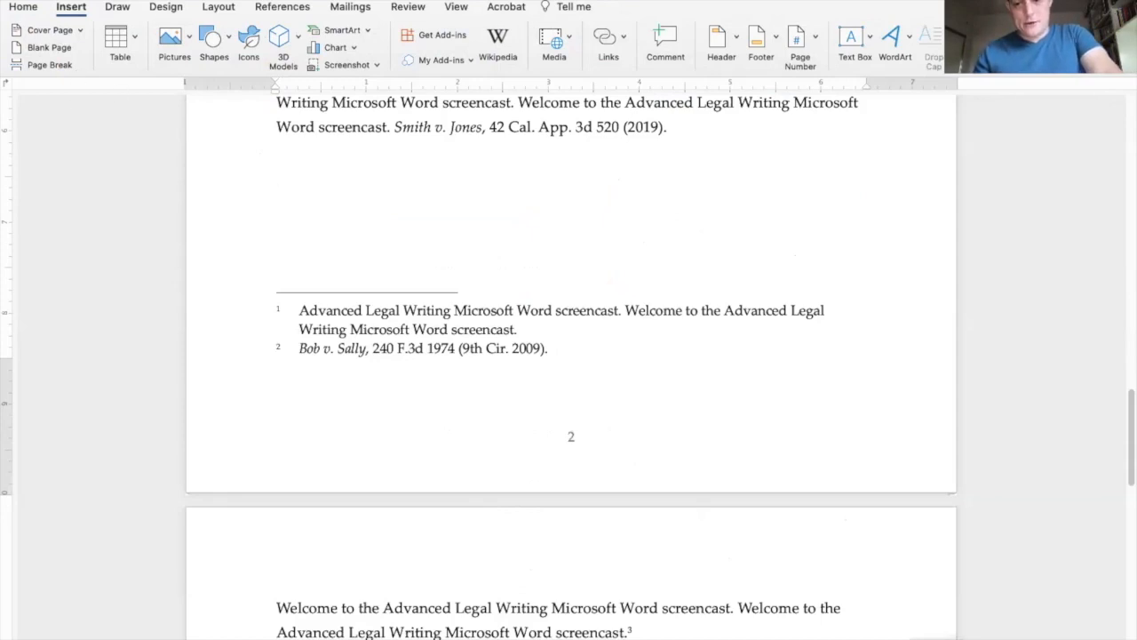
left_click(974, 638)
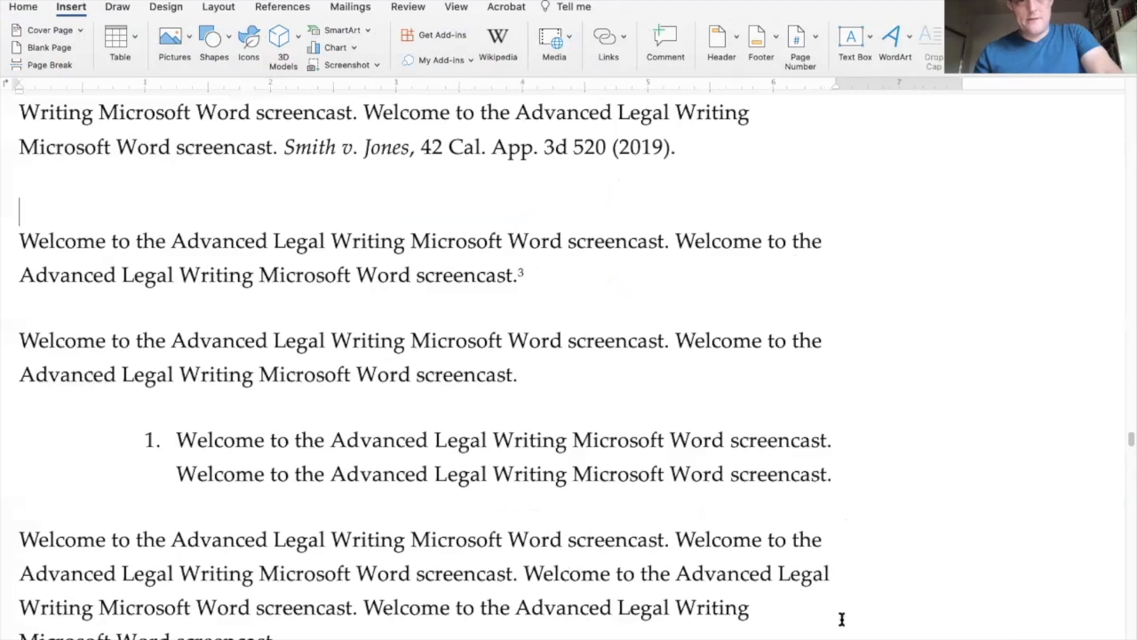
scroll(245, 190, "down", 4)
scroll(243, 194, "up", 15)
scroll(244, 195, "up", 4)
scroll(242, 199, "down", 7)
scroll(169, 355, "down", 4)
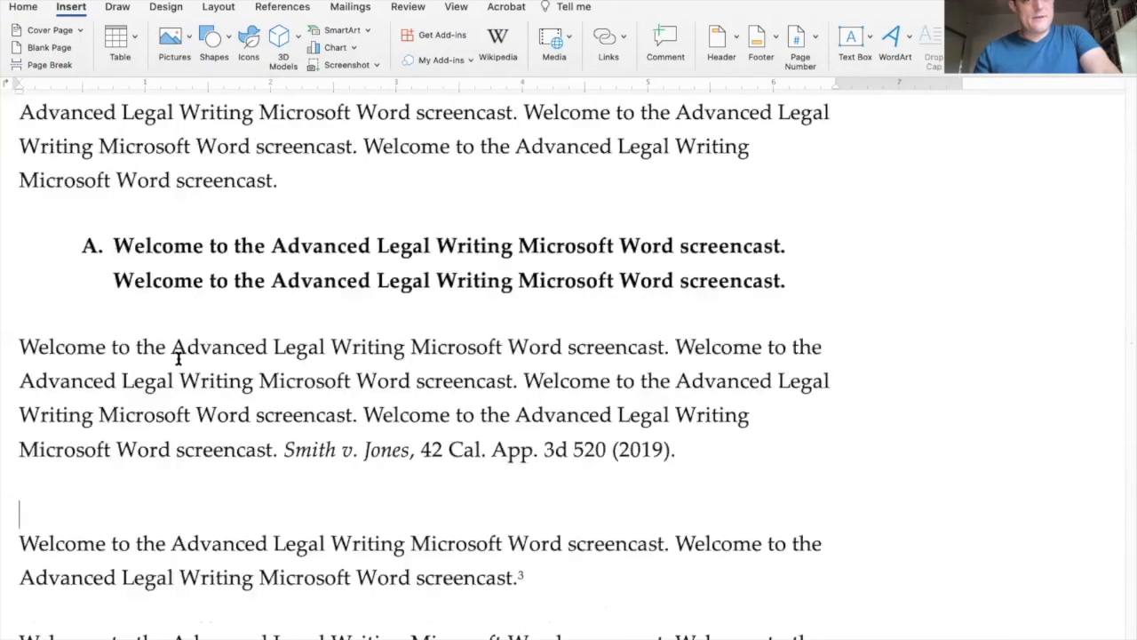
Step: Insert a page break on the empty line above the paragraph ending in footnote 3 and return to Print Layout view
left_click(144, 382)
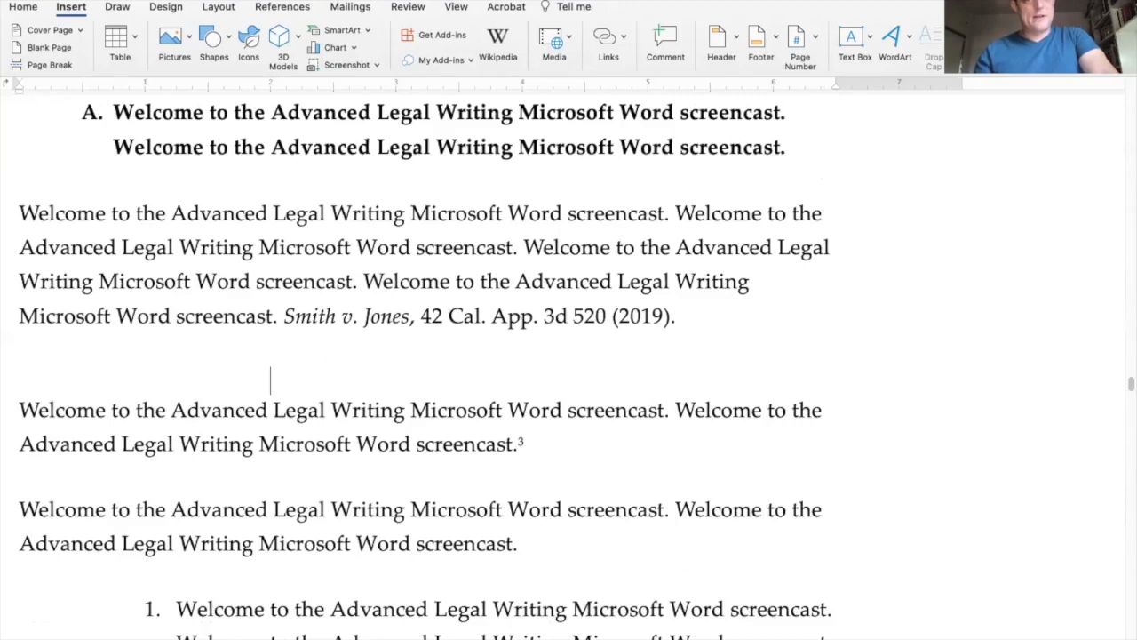
key("super+Return")
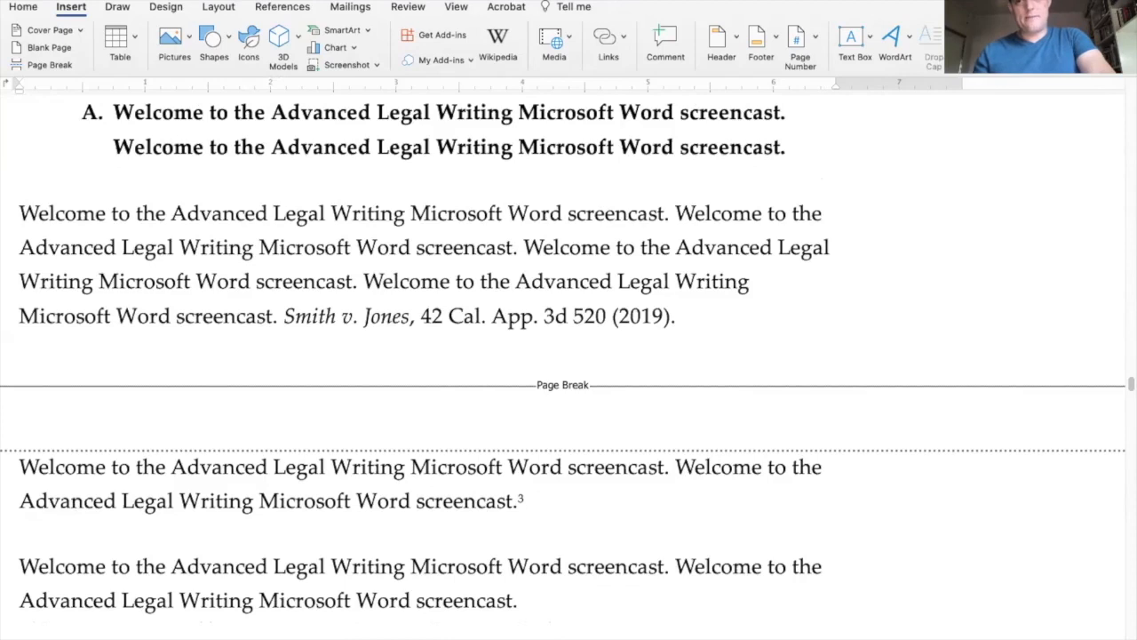
key("alt+super+p")
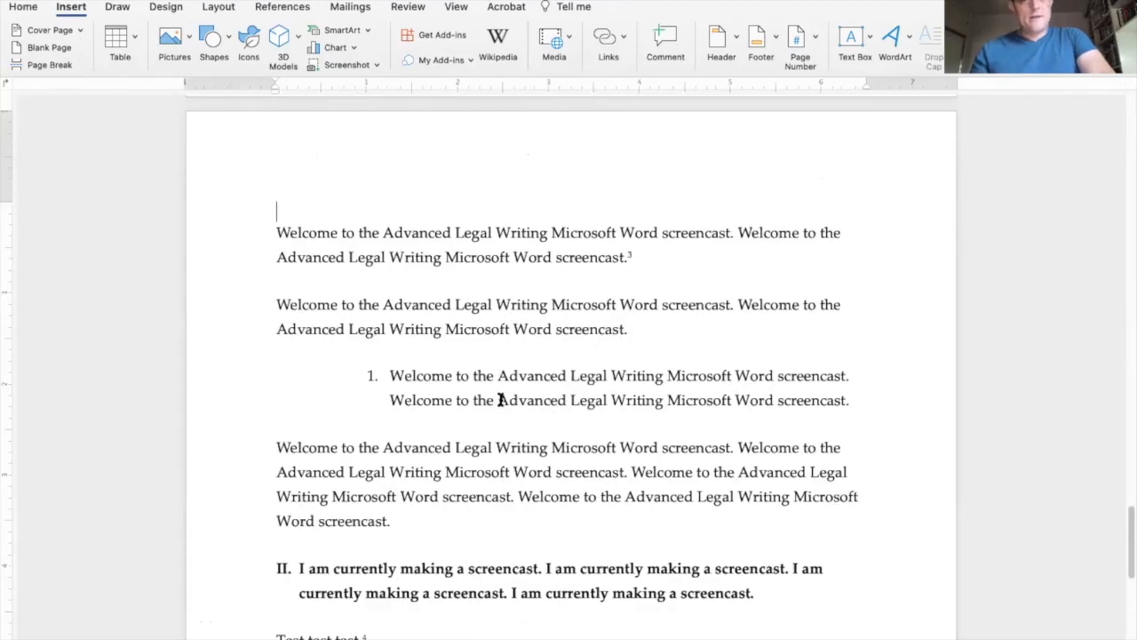
scroll(495, 397, "up", 10)
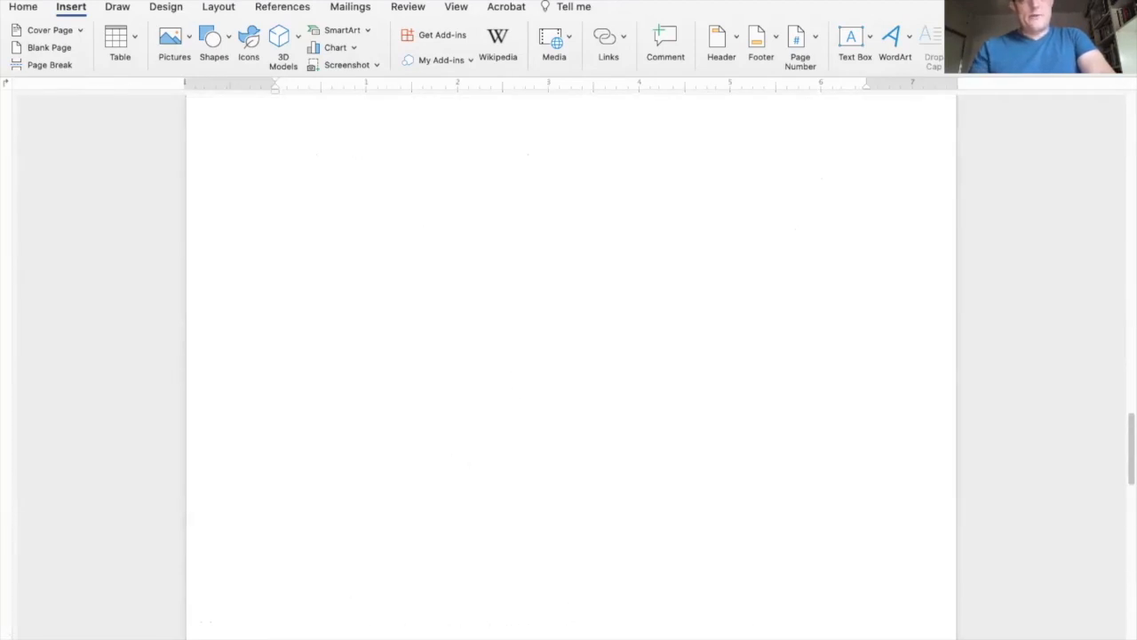
Step: Delete the page breaks and extra blank line above the paragraph that ends with the footnote 3 reference
left_click(459, 123)
key("BackSpace")
scroll(263, 442, "up", 3)
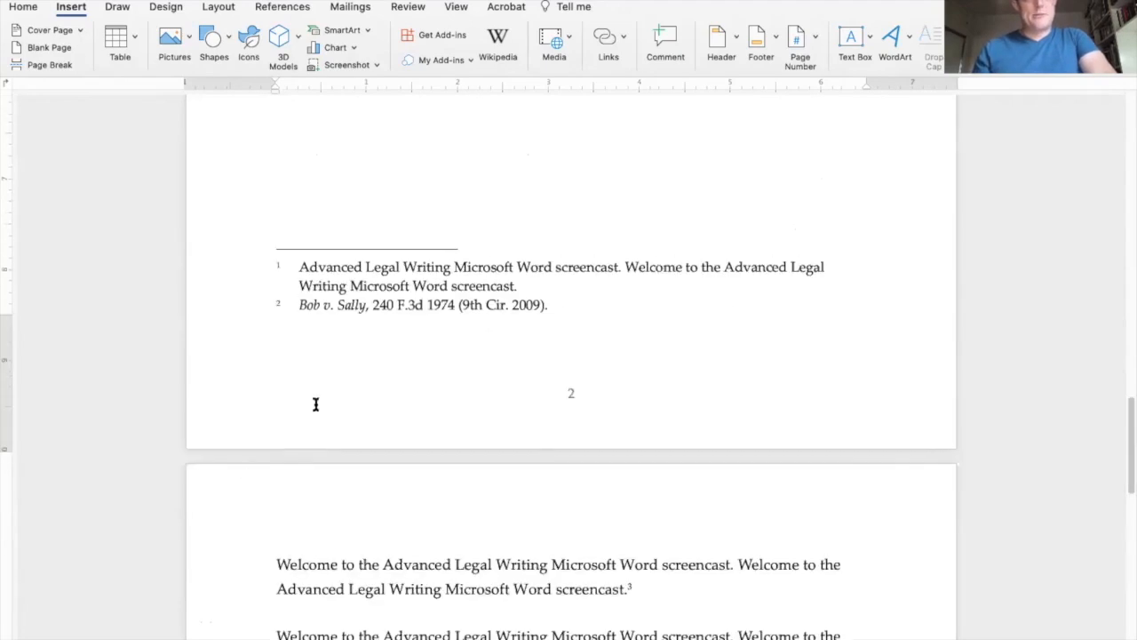
key("BackSpace")
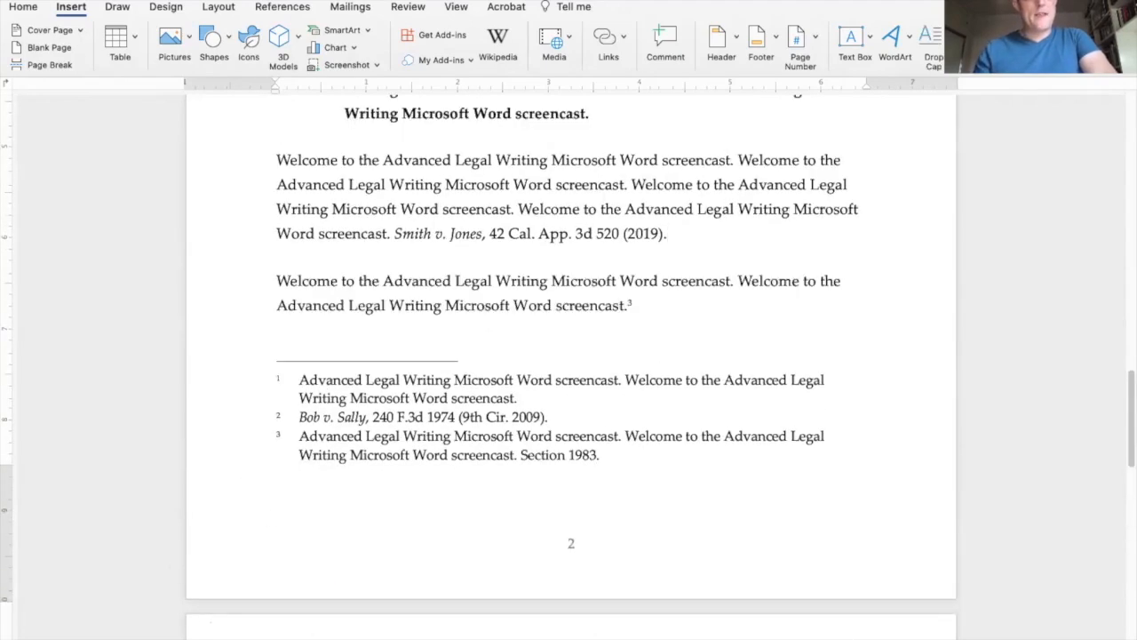
Step: Copy the body paragraph above heading II and paste it below the "Test test test." line
scroll(516, 181, "down", 8)
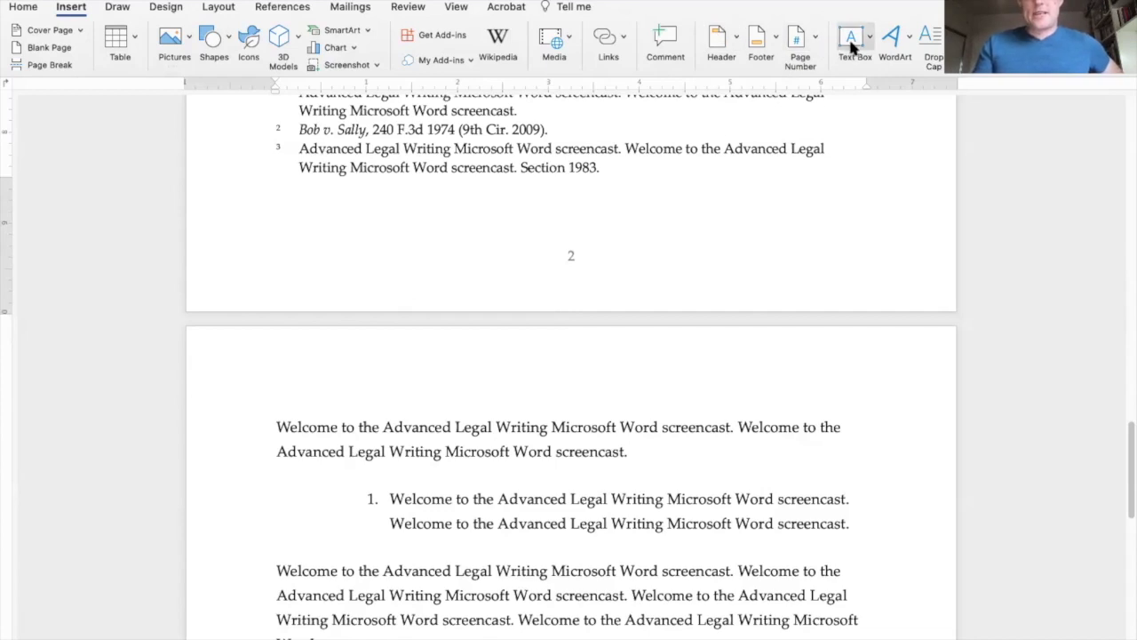
scroll(809, 243, "down", 10)
scroll(792, 254, "up", 4)
scroll(658, 275, "up", 2)
left_click_drag(396, 449, 257, 381)
key("super+c")
left_click(391, 563)
key("Return")
key("super+v")
Step: Leave an empty line between "Test test test." and the pasted paragraph, and apply the Body style to the lines there
left_click(276, 487)
key("Return")
key("Return")
key("Up")
key("shift+Down")
key("shift+Down")
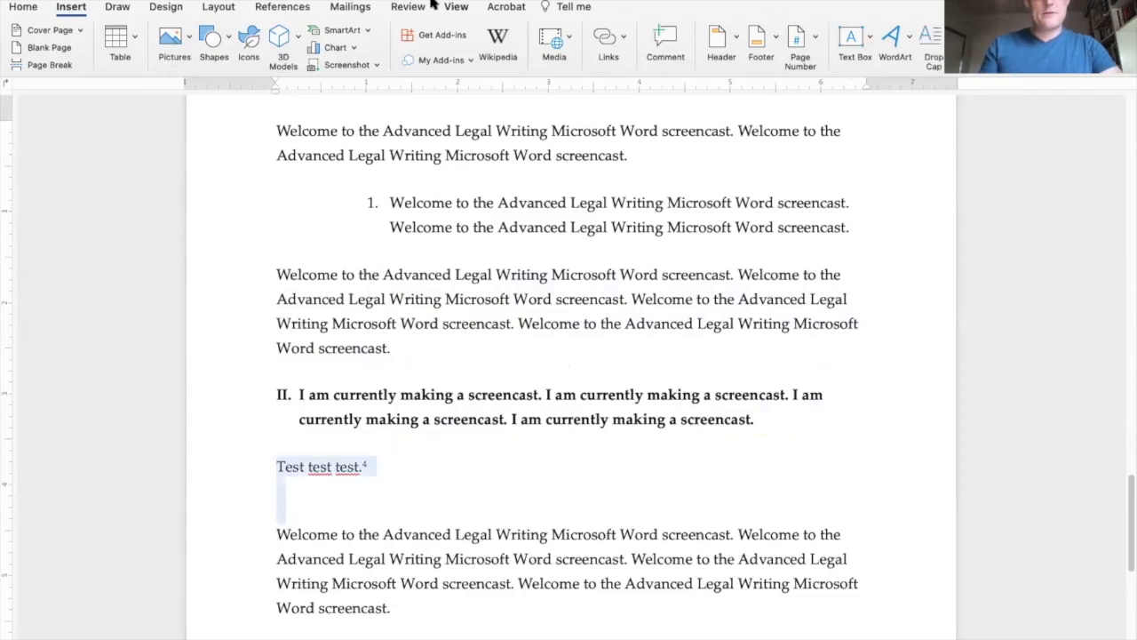
left_click(23, 7)
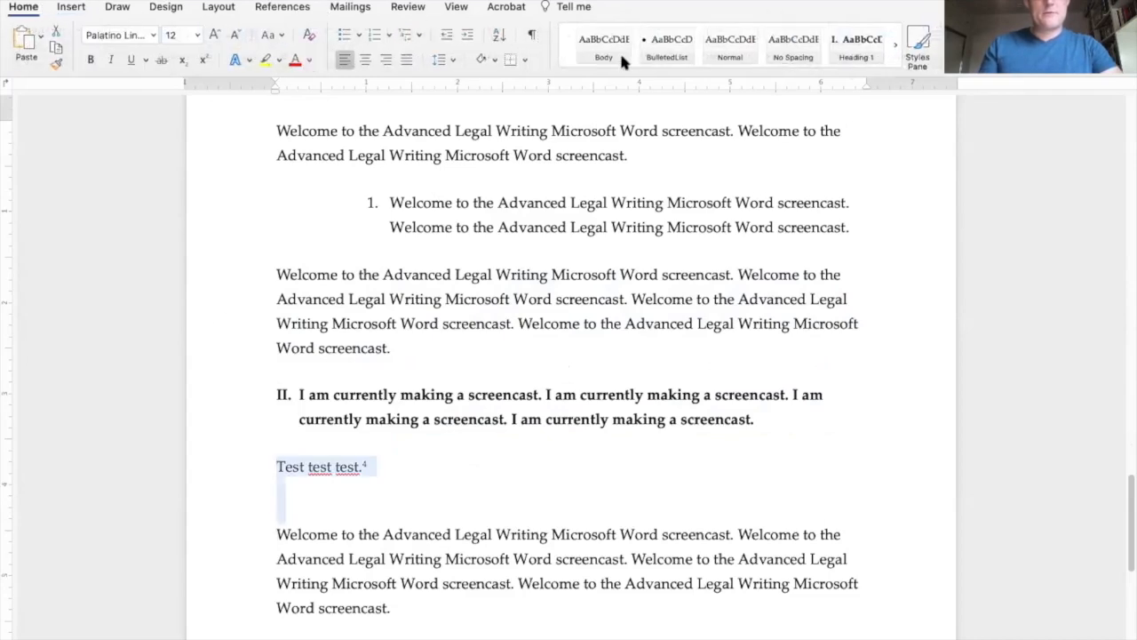
left_click(381, 505)
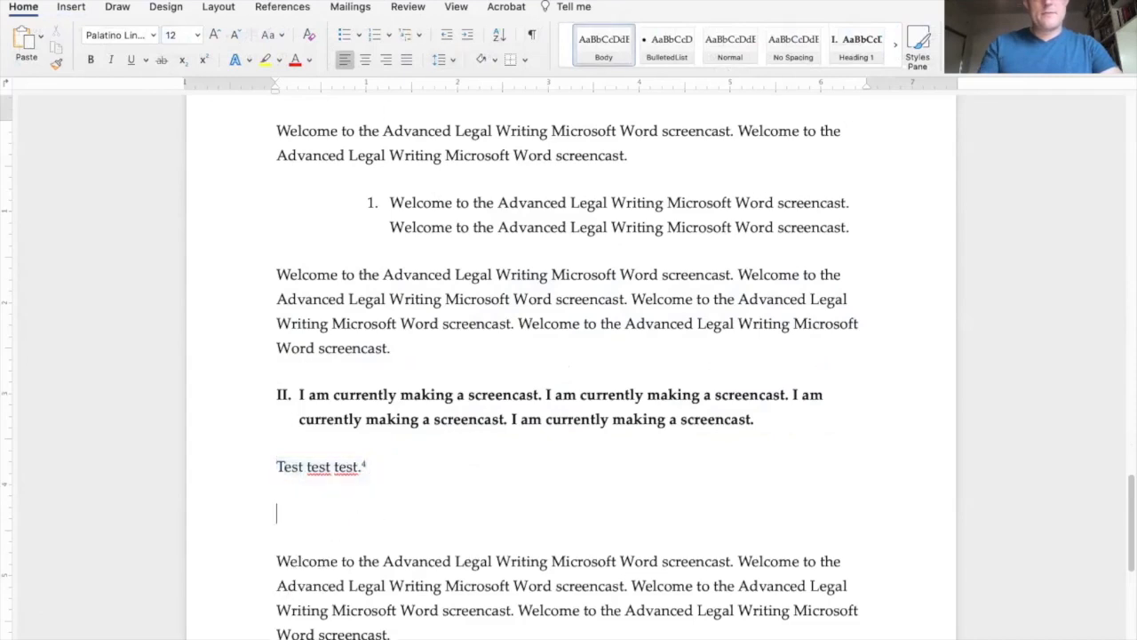
key("BackSpace")
key("Return")
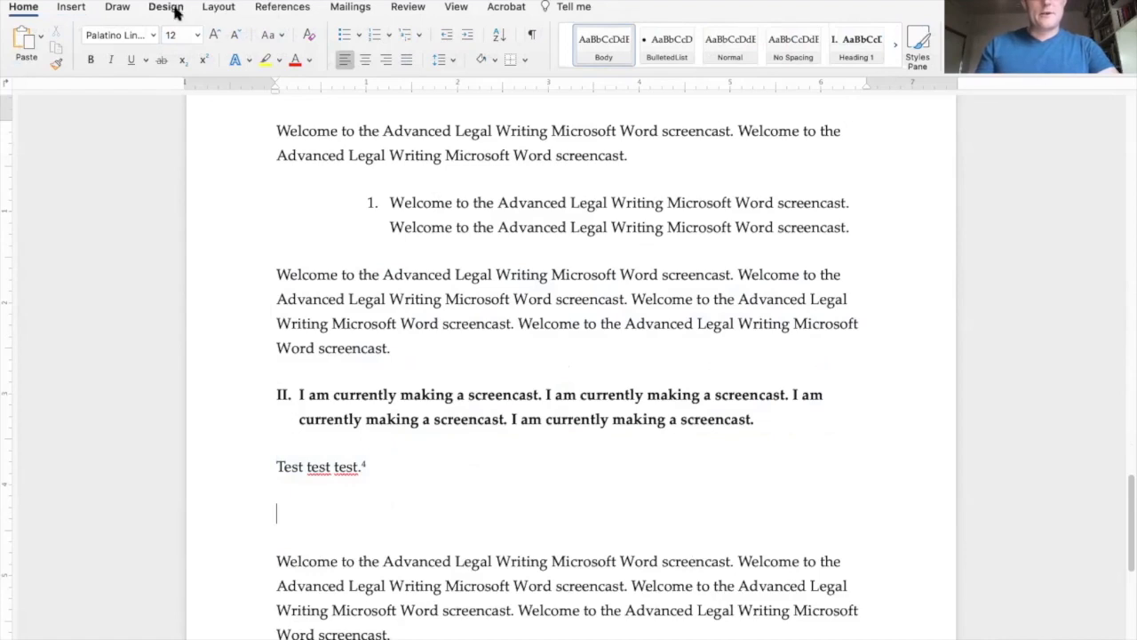
Step: Draw a text box about 6.47" wide and 0.43" high in the empty space below "Test test test."
left_click(125, 9)
left_click(71, 7)
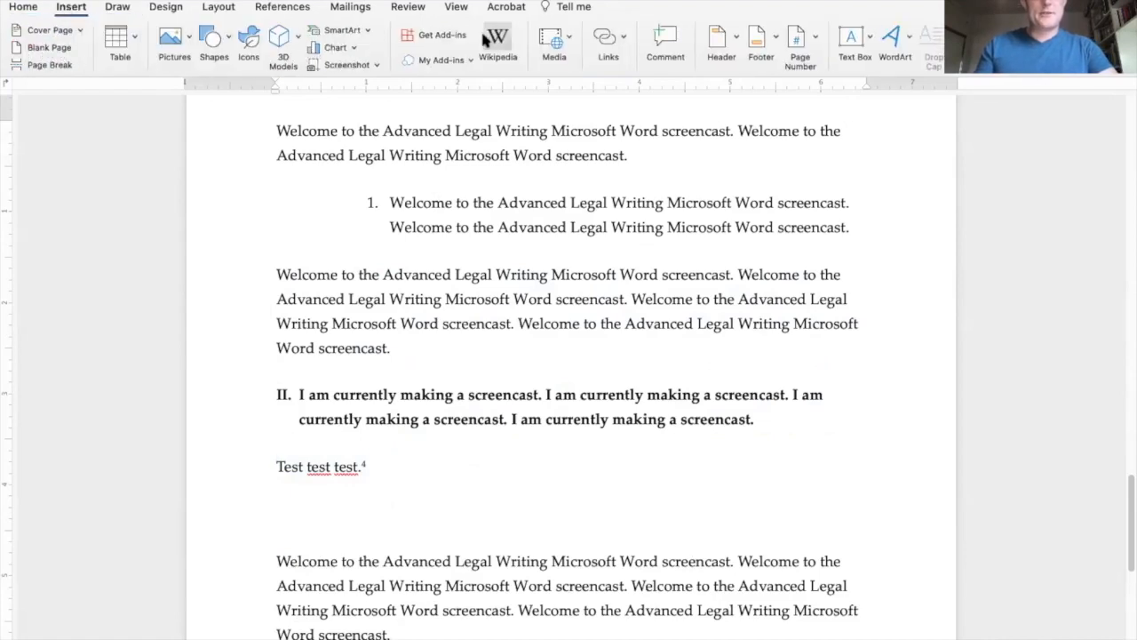
left_click(865, 52)
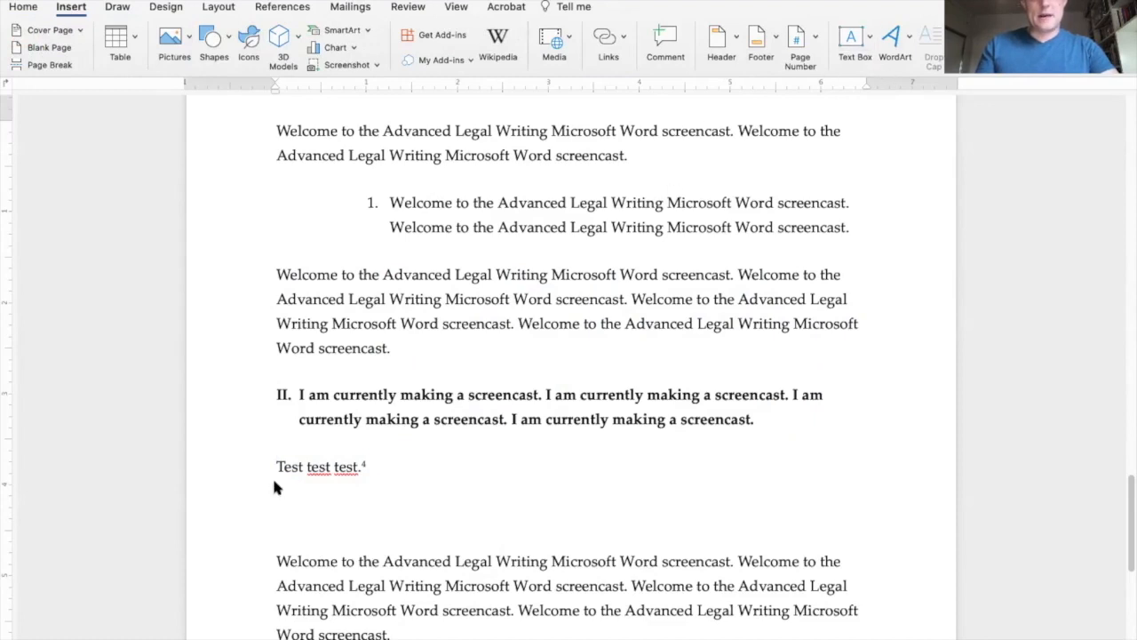
left_click_drag(275, 488, 861, 528)
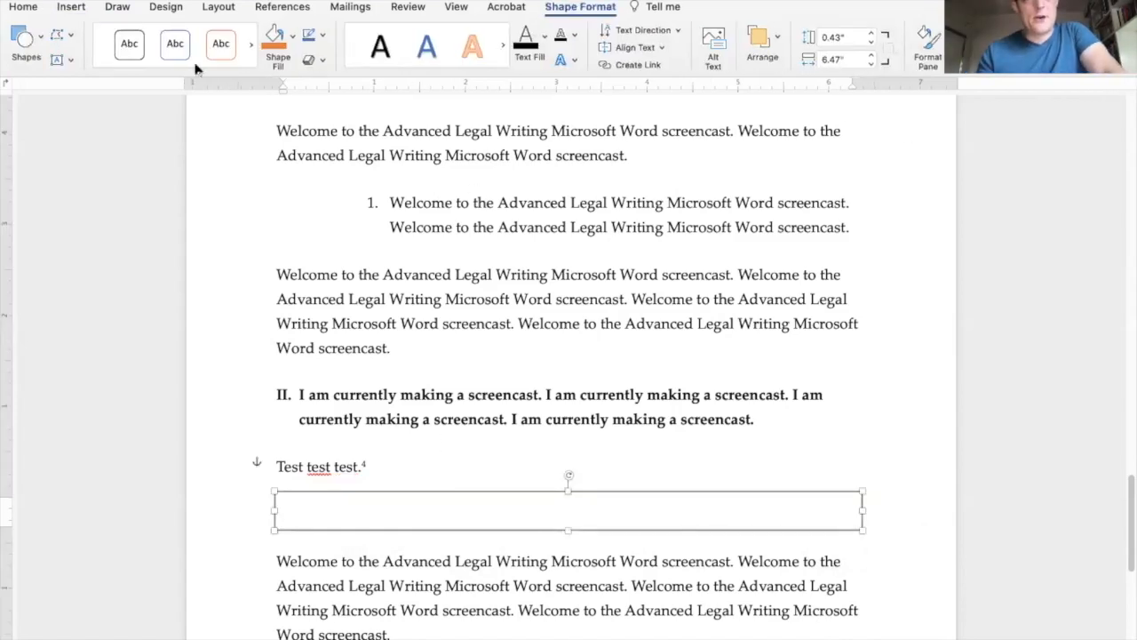
Step: Enter the centered text "This is a text box." in the new text box
left_click(35, 40)
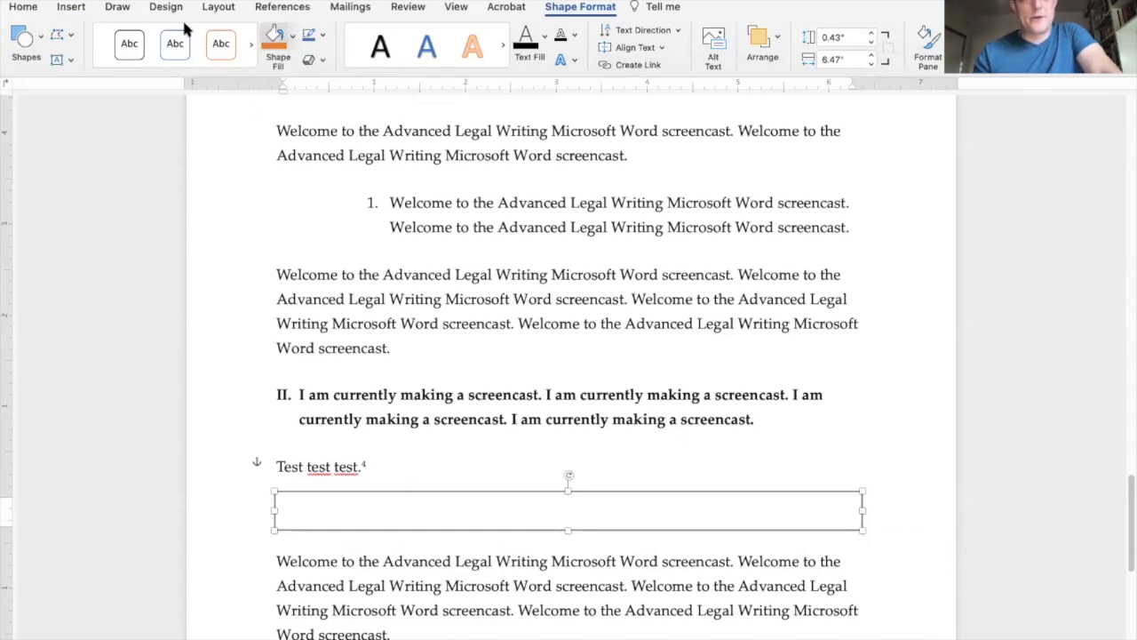
left_click(23, 7)
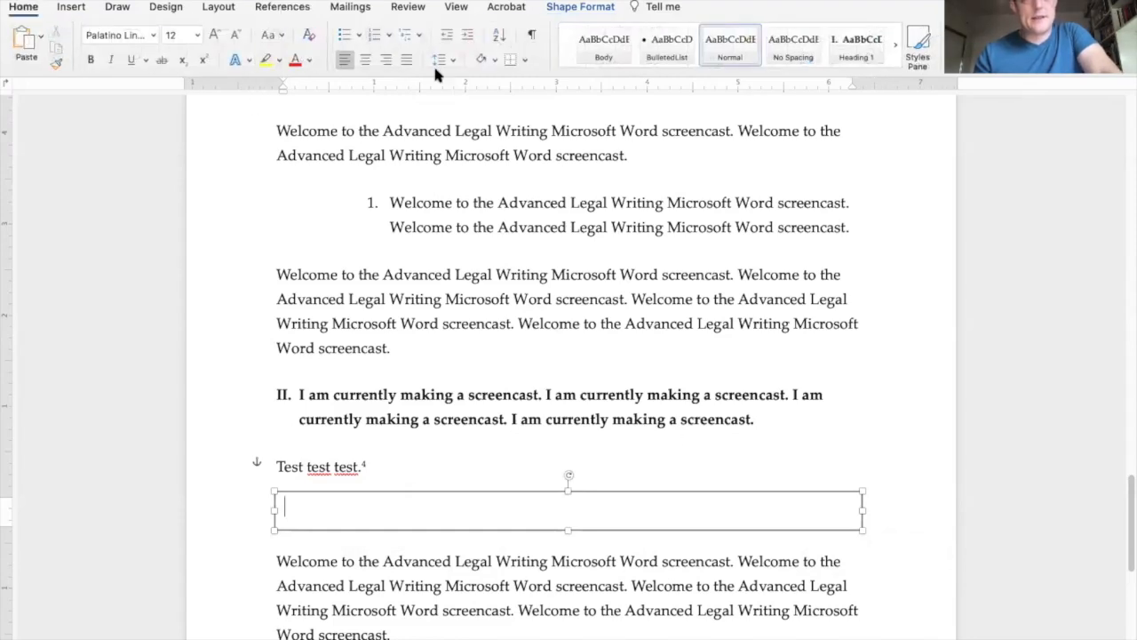
left_click(367, 62)
type("This is a text box.")
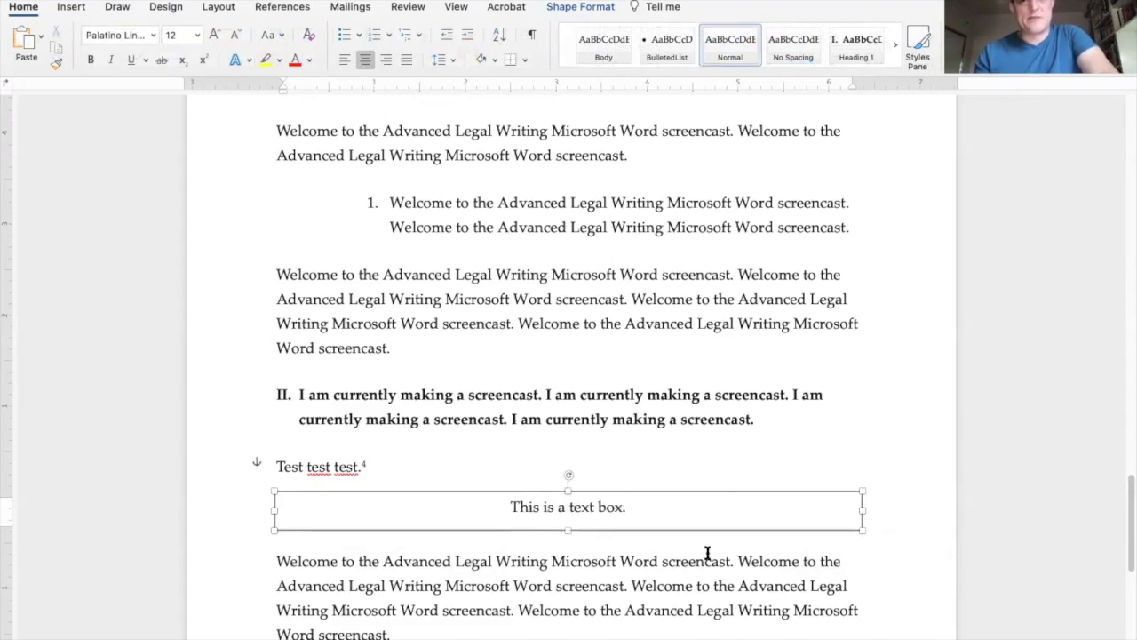
Step: Nudge the text box slightly downward between "Test test test." and the paragraph below, and deselect it
left_click(669, 495)
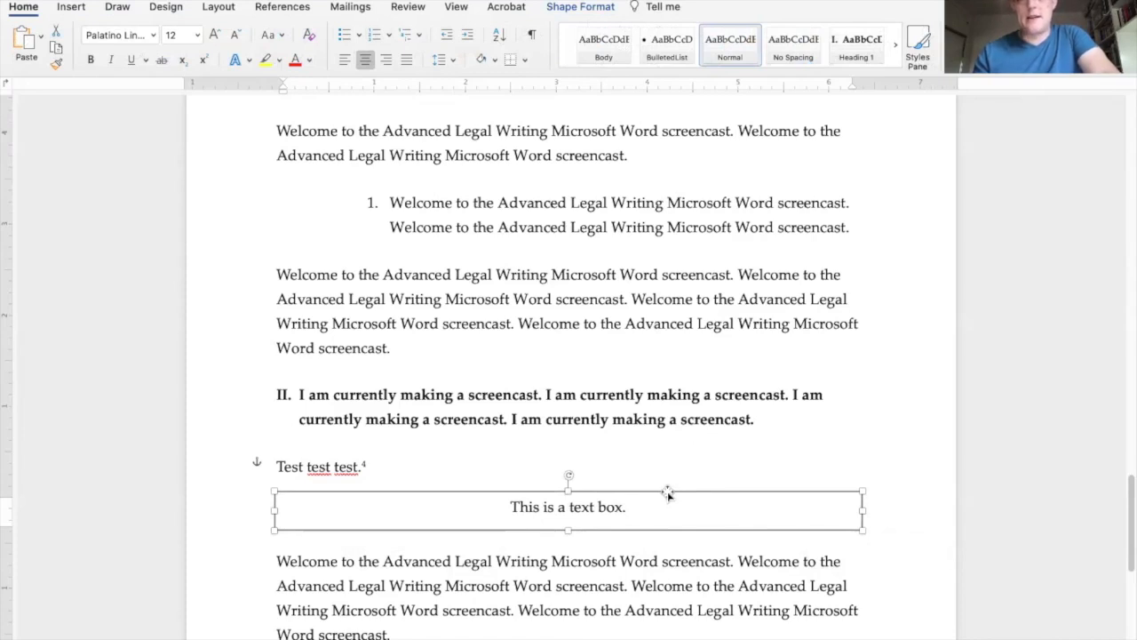
mouse_move(669, 495)
left_mouse_down()
mouse_move(667, 347)
mouse_move(655, 501)
mouse_move(667, 499)
left_mouse_up()
left_click(666, 457)
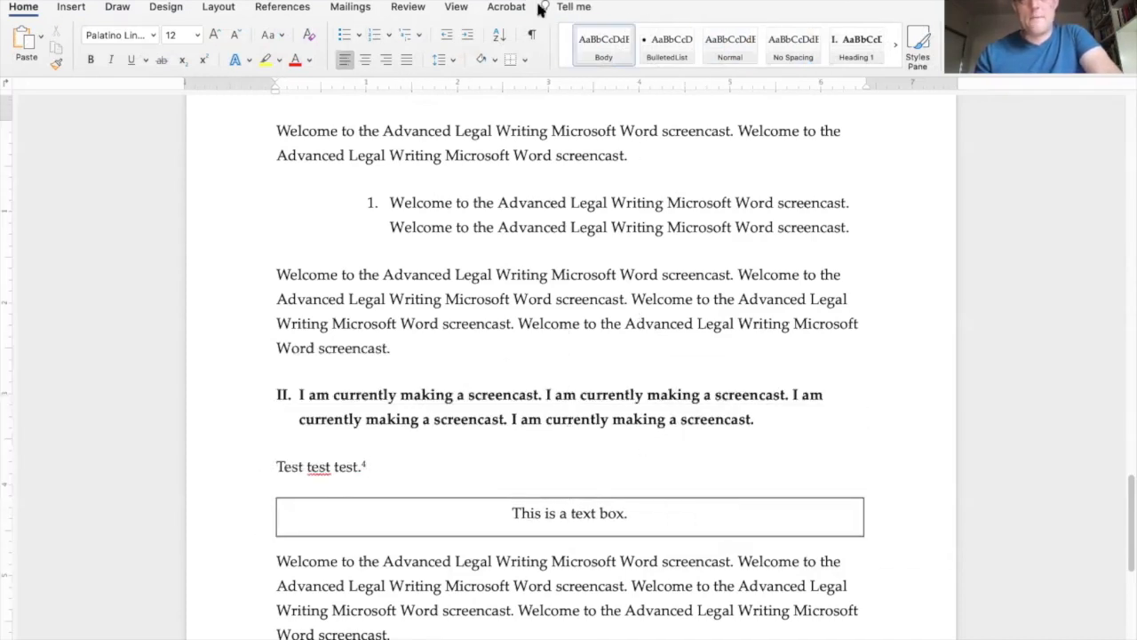
Step: Turn on line numbers for the document, restarting on each page
left_click(350, 7)
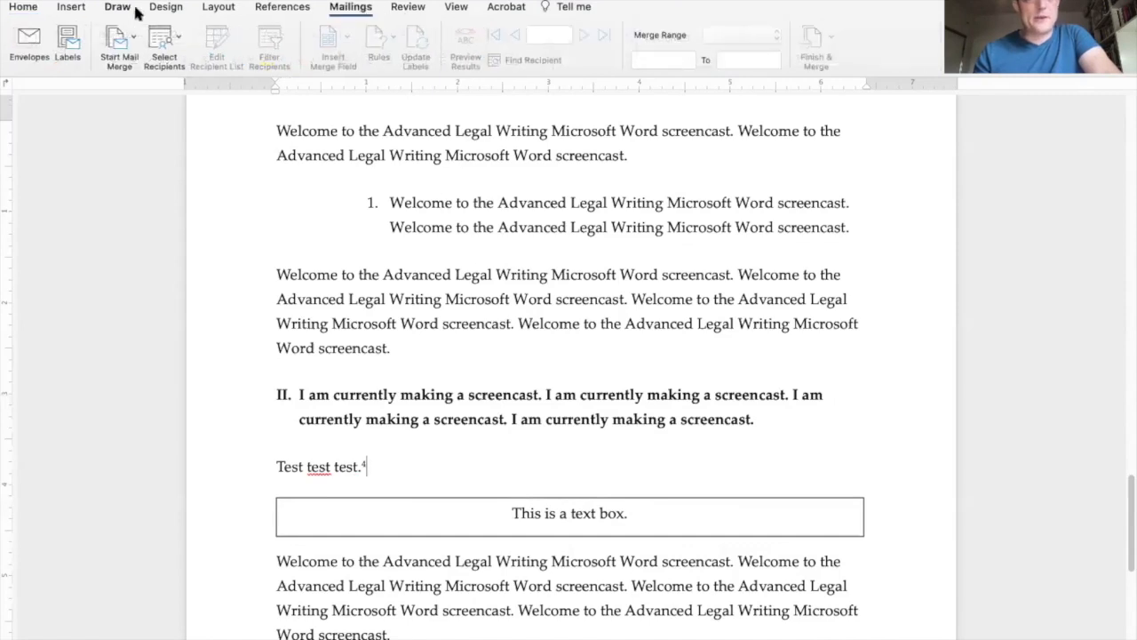
left_click(125, 9)
left_click(74, 6)
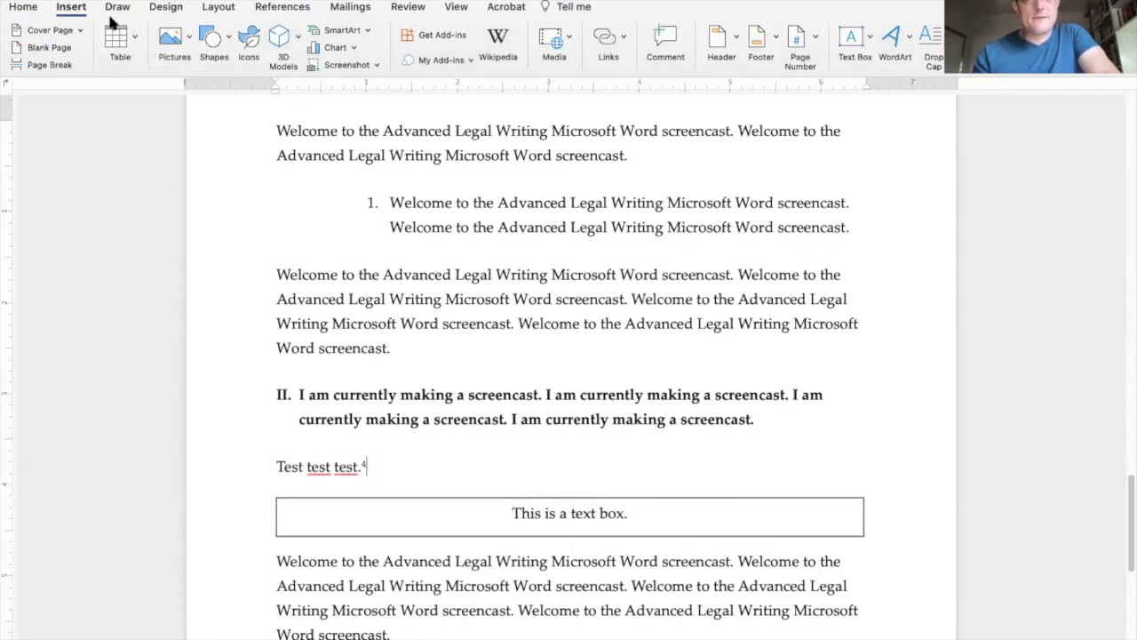
left_click(160, 9)
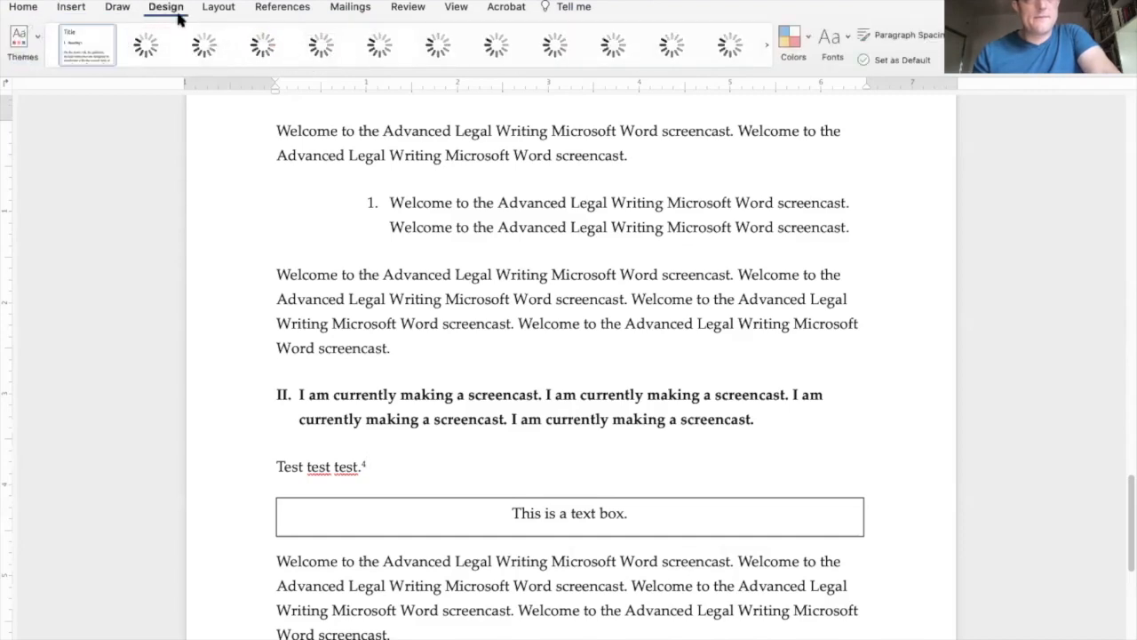
left_click(221, 13)
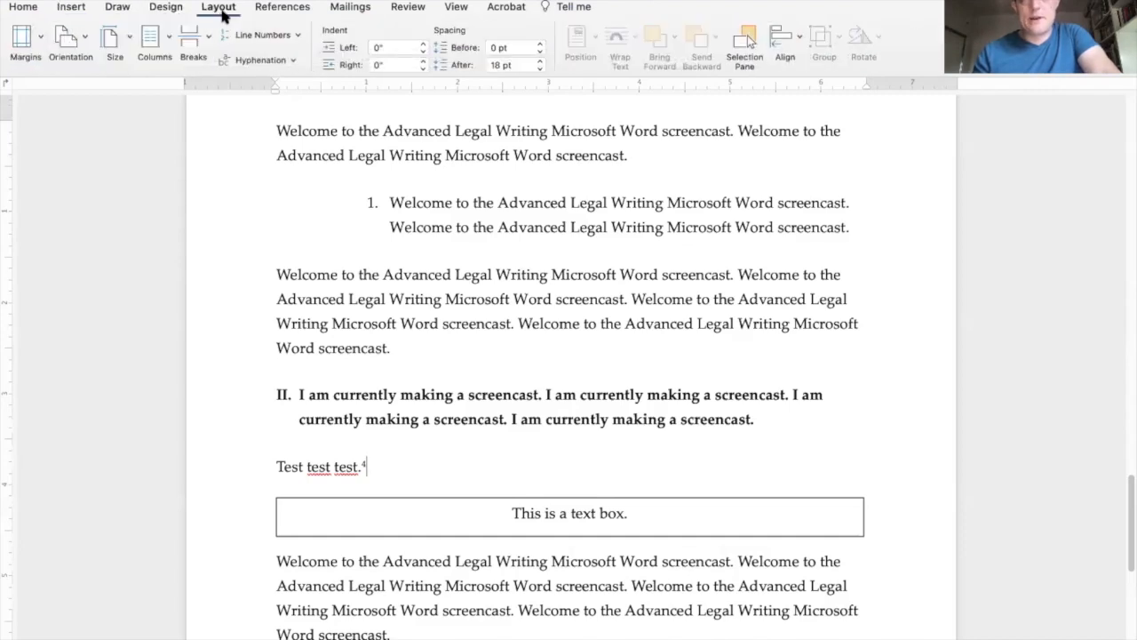
left_click(293, 39)
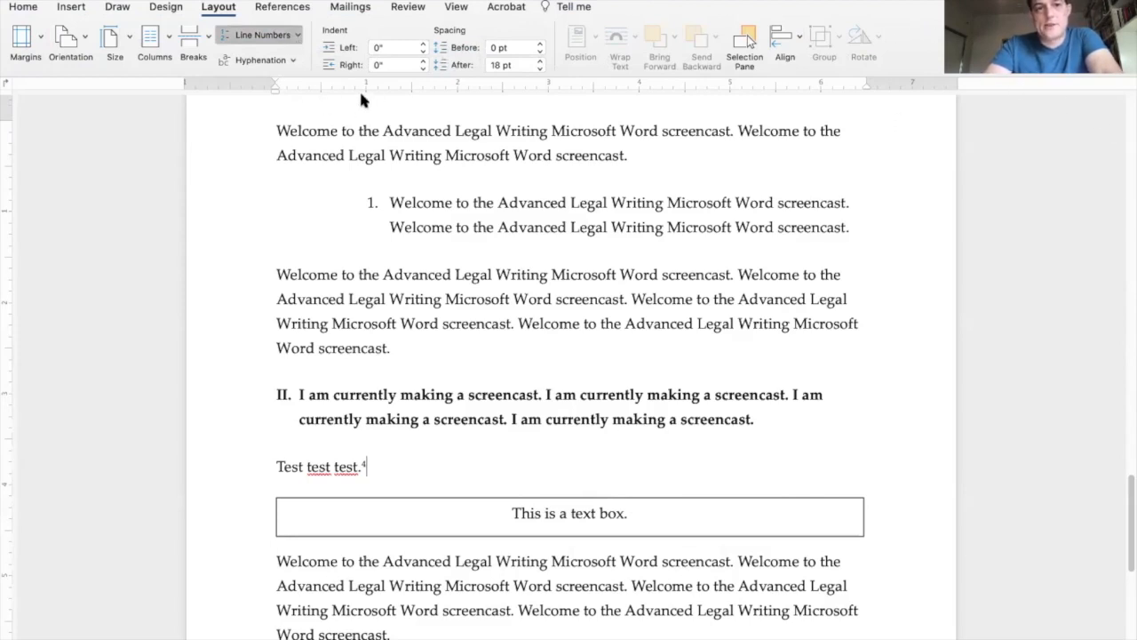
Step: Examine the line numbering beside the captioned picture, headings, text box and body paragraphs across the pages
scroll(424, 267, "up", 3)
scroll(424, 267, "up", 10)
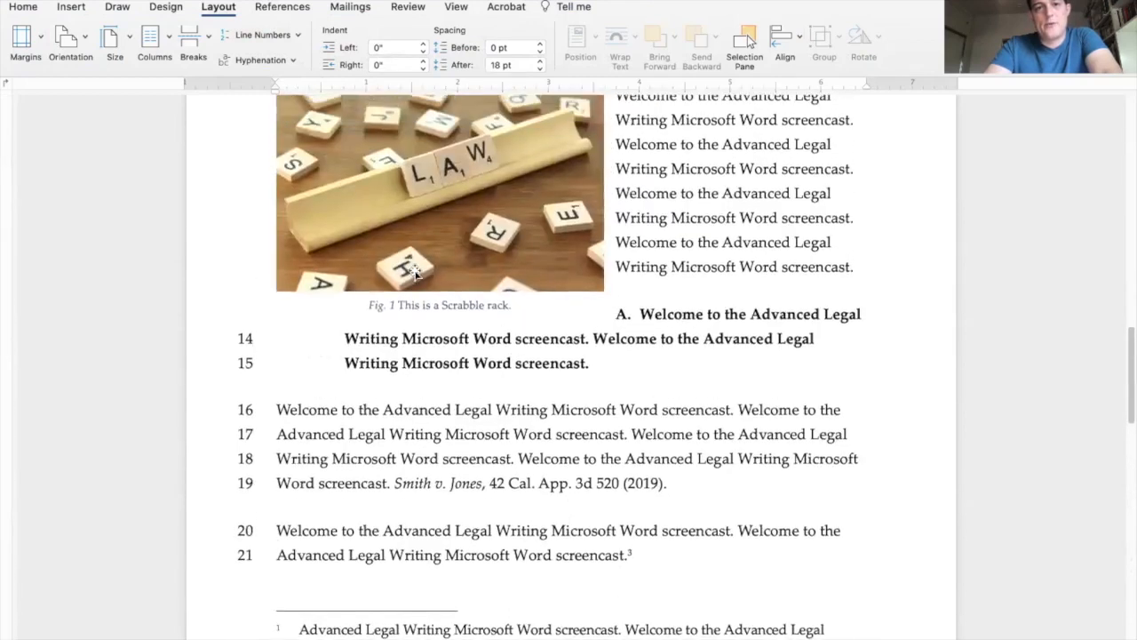
scroll(415, 274, "up", 5)
scroll(257, 243, "down", 5)
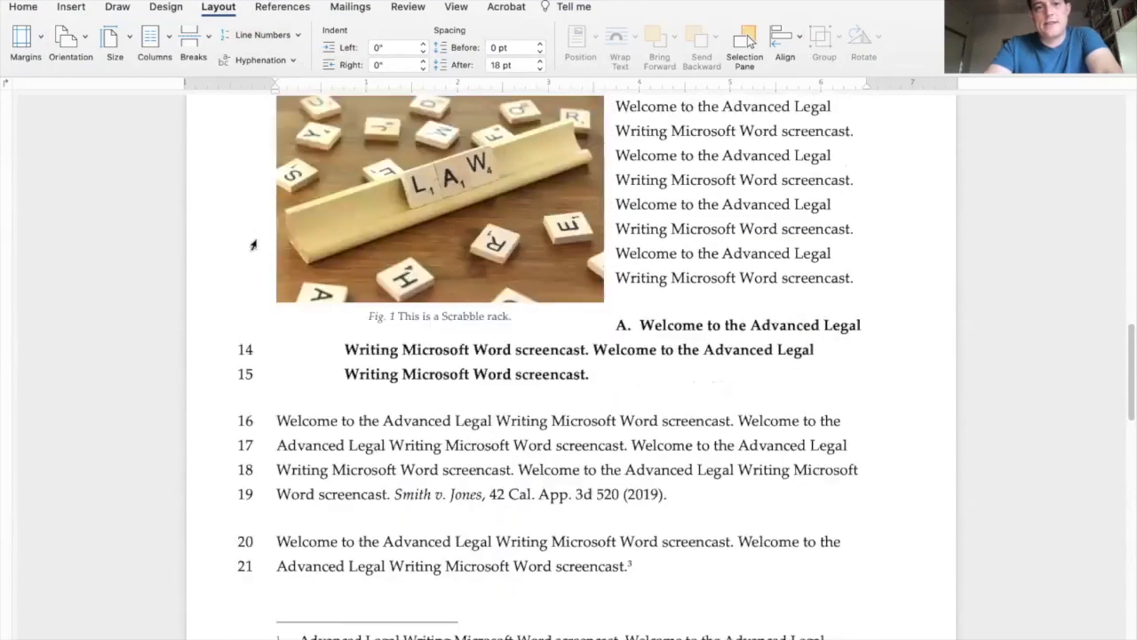
scroll(253, 244, "down", 10)
scroll(239, 235, "down", 5)
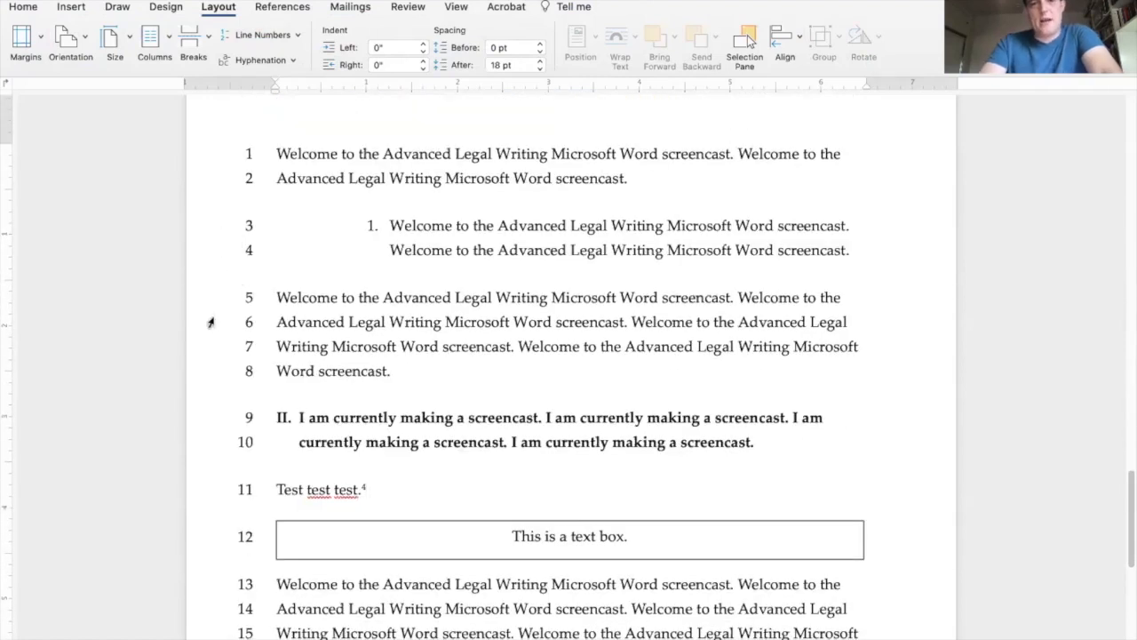
scroll(218, 475, "down", 4)
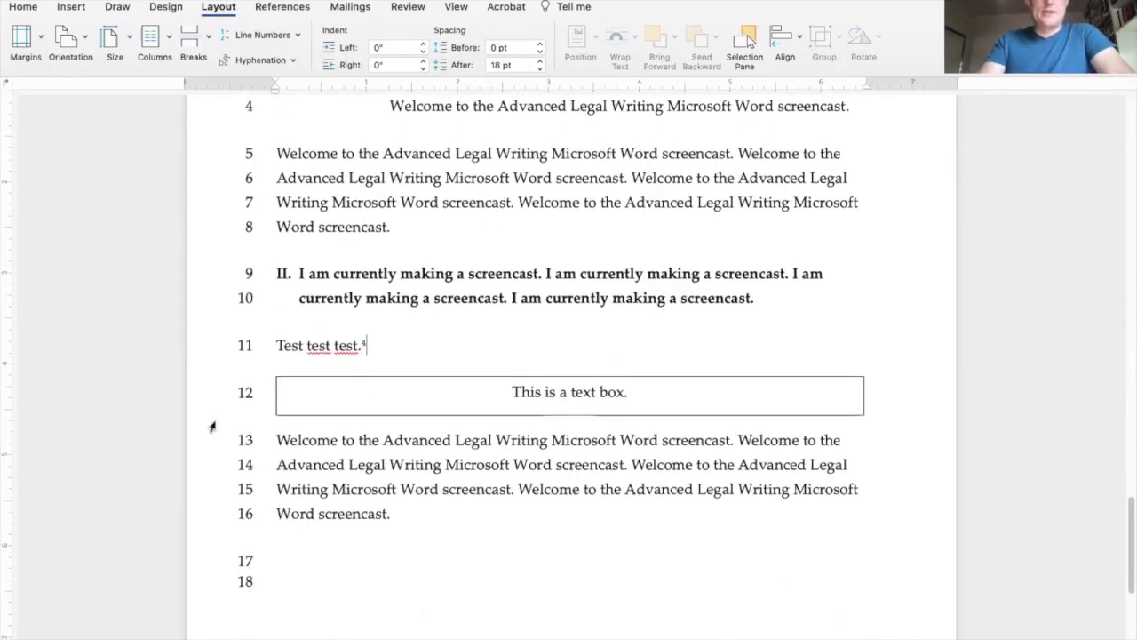
scroll(221, 412, "down", 3)
scroll(223, 373, "up", 2)
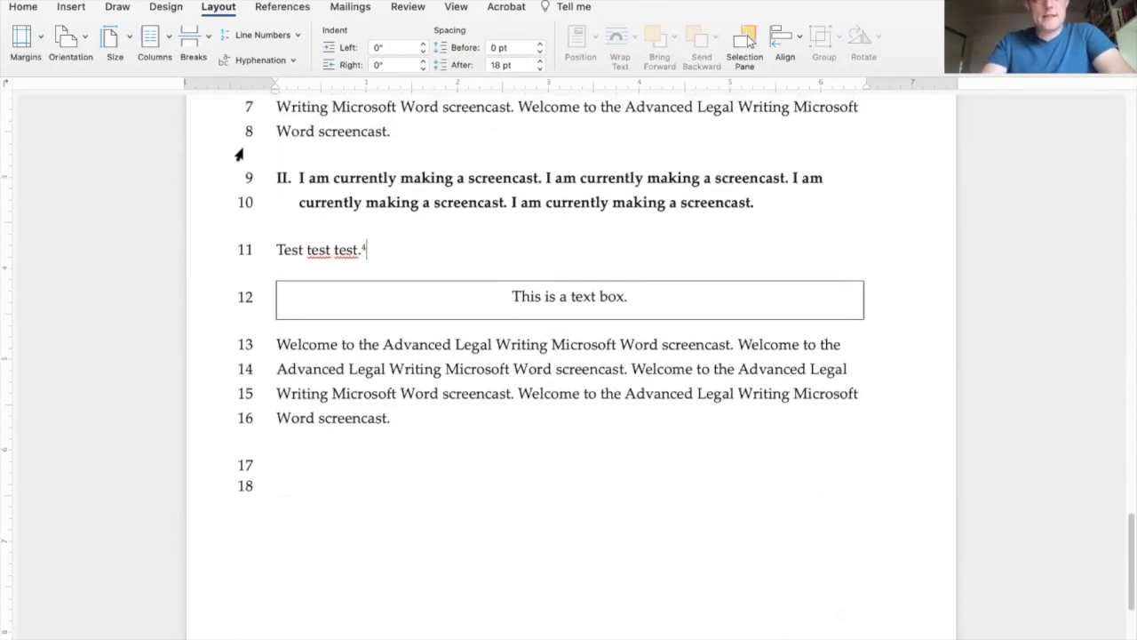
scroll(239, 151, "up", 3)
Step: Remove the line numbers from the document
left_click(267, 38)
left_click(271, 67)
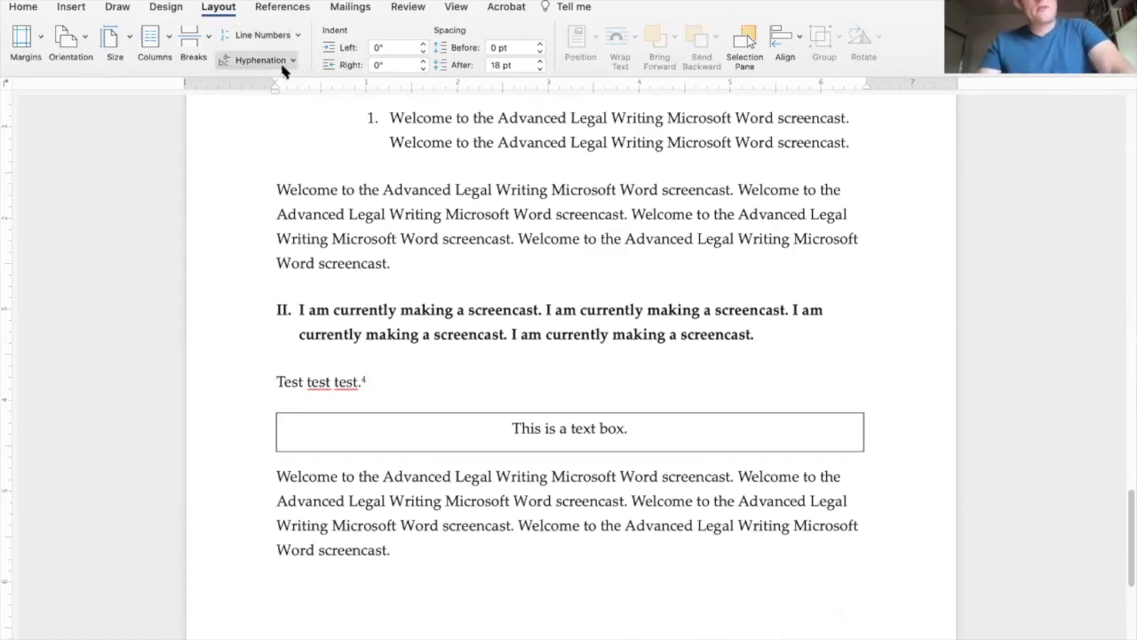
Step: Select the body paragraph above heading II and start Read Aloud on it
left_click(269, 9)
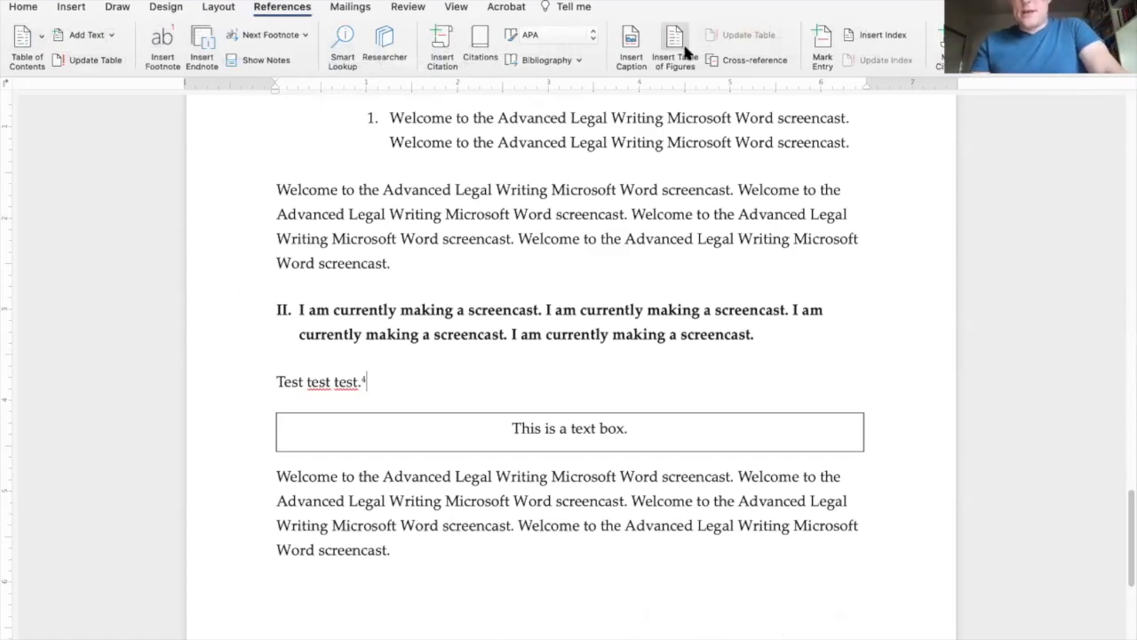
left_click(331, 9)
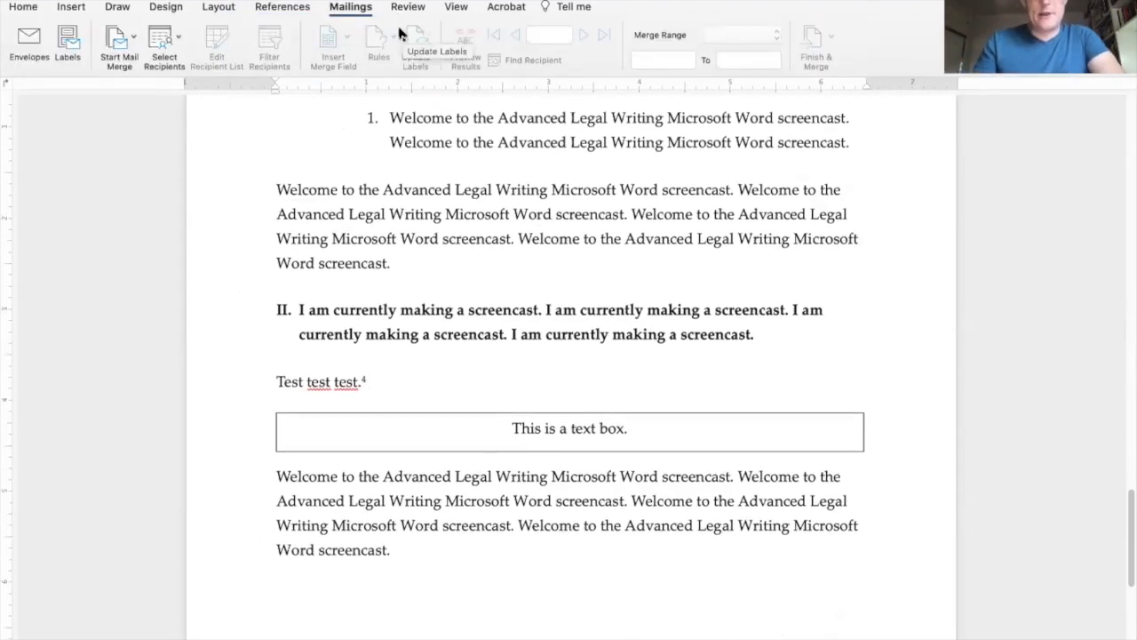
left_click(397, 7)
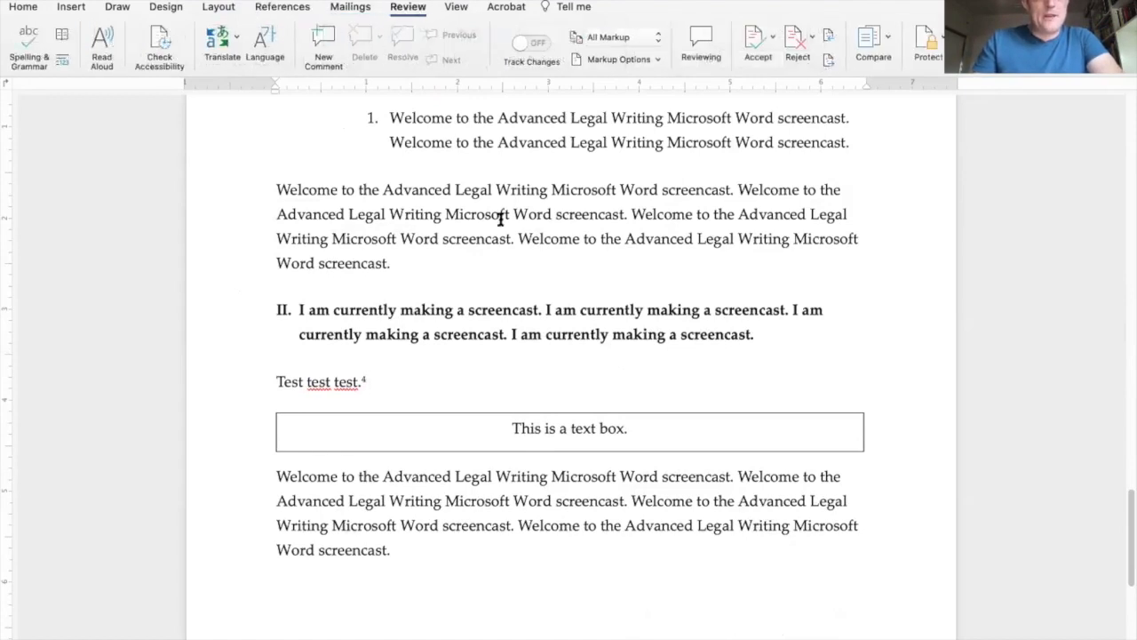
scroll(447, 305, "up", 2)
left_click_drag(417, 347, 257, 269)
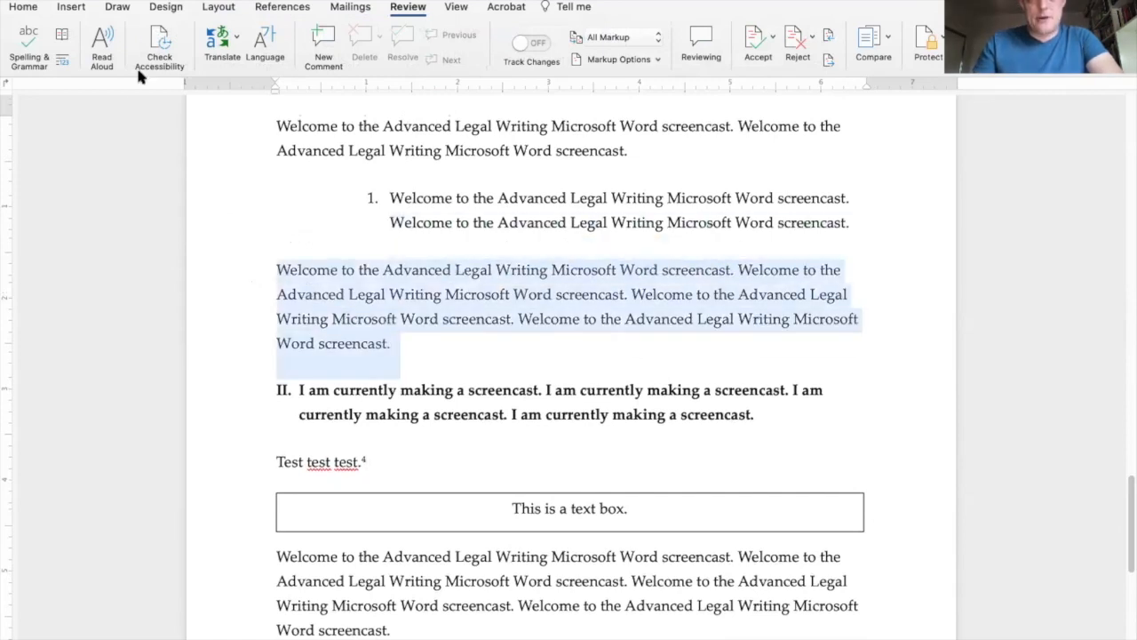
left_click(101, 39)
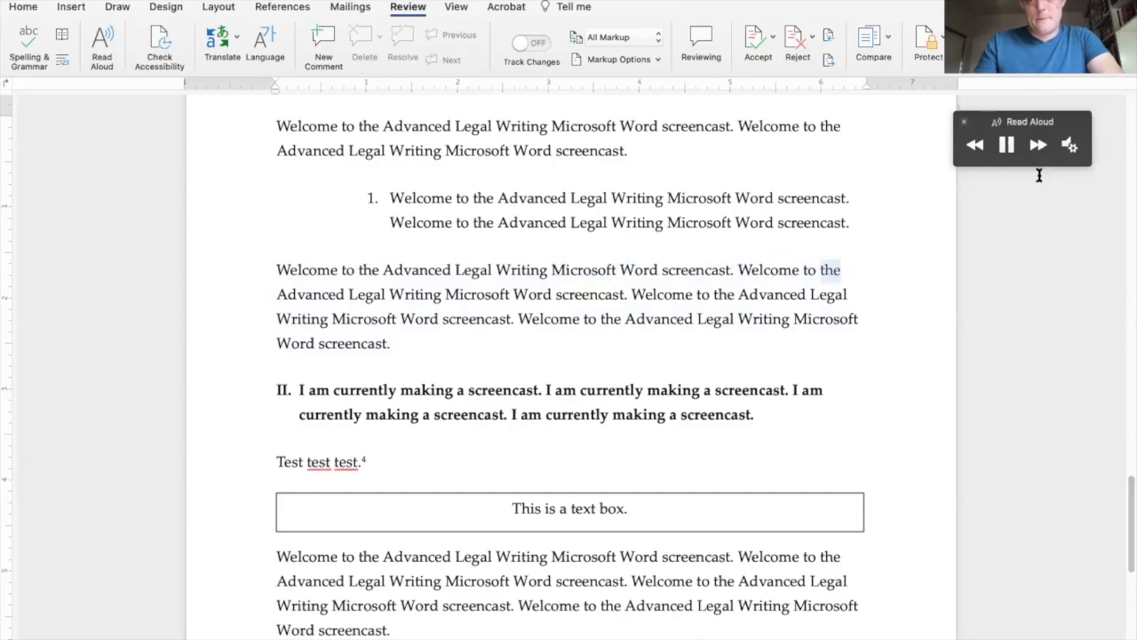
Step: Adjust the Read Aloud reading speed and try the Samantha voice, pausing playback within heading II
left_click_drag(1050, 199, 1087, 199)
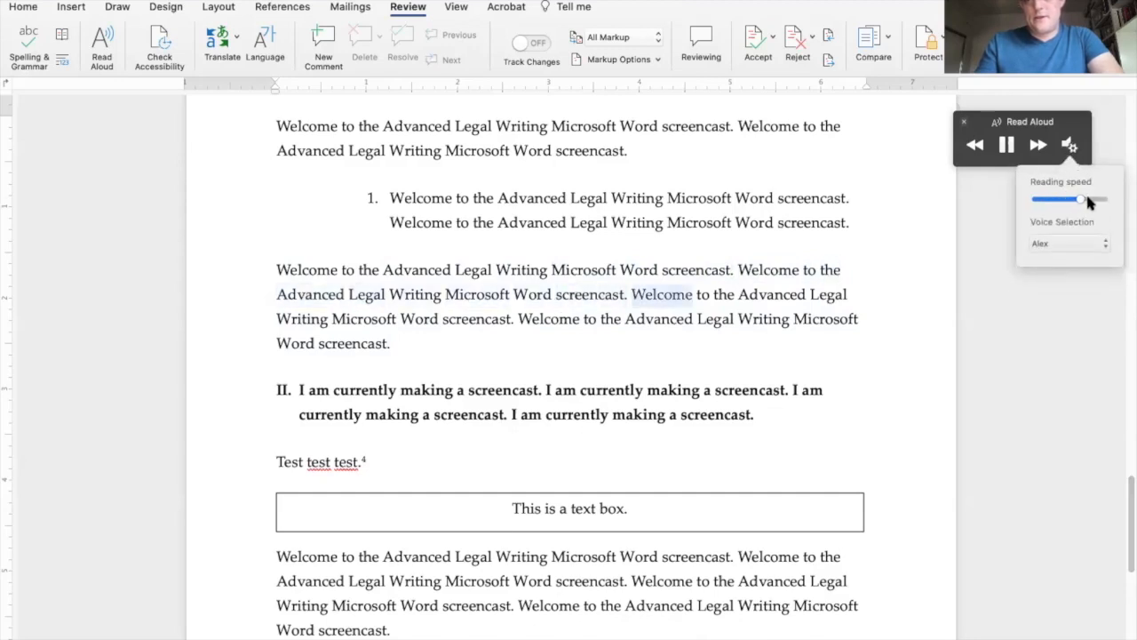
left_click(1066, 246)
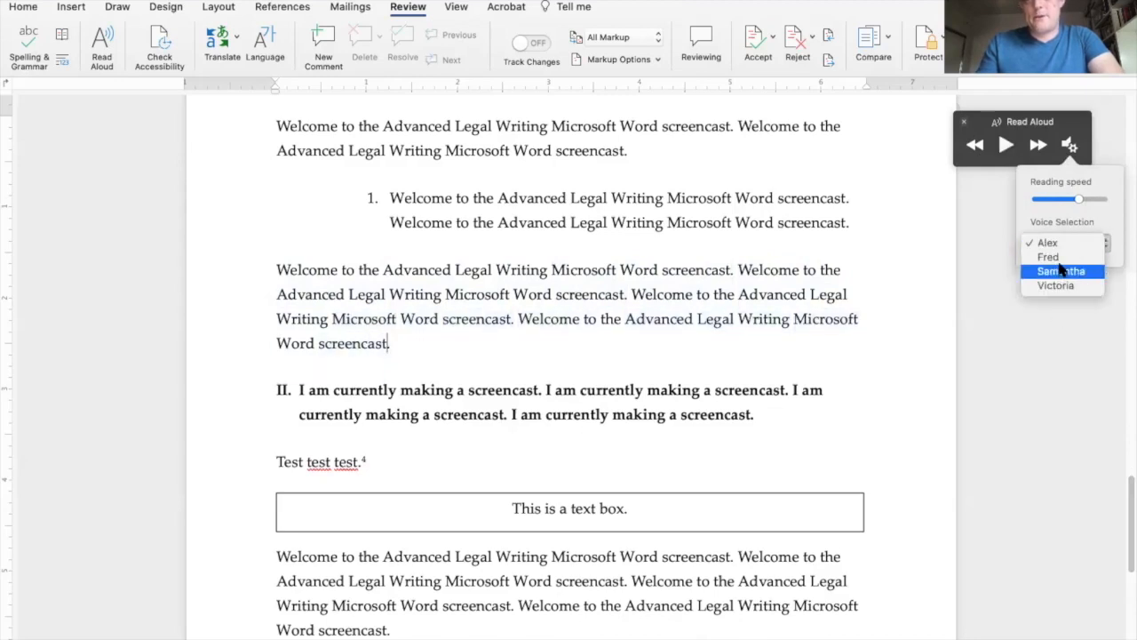
left_click(1061, 270)
left_click(1004, 146)
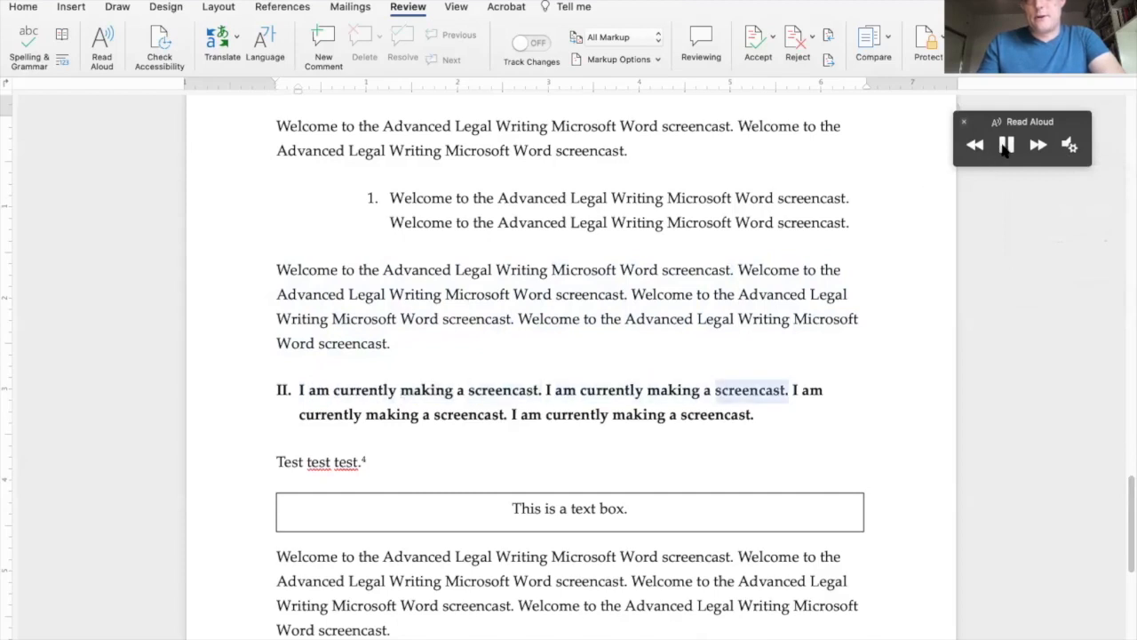
left_click(1005, 147)
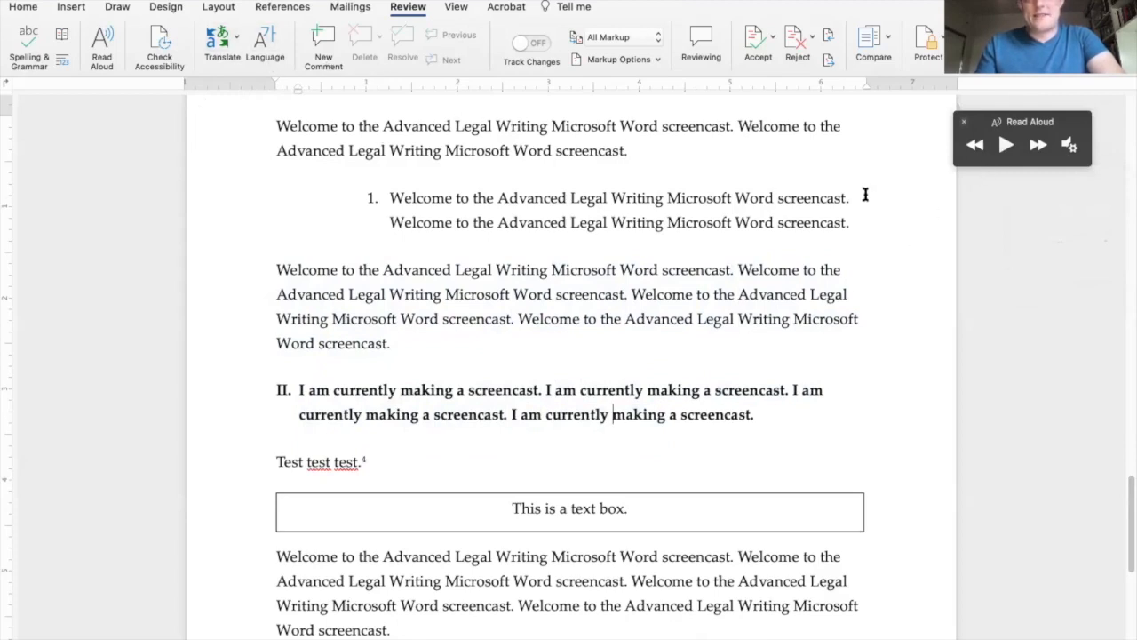
Step: Close Read Aloud and try the 100%, one-page and multiple-page zoom views, ending with the page-width view
left_click(964, 125)
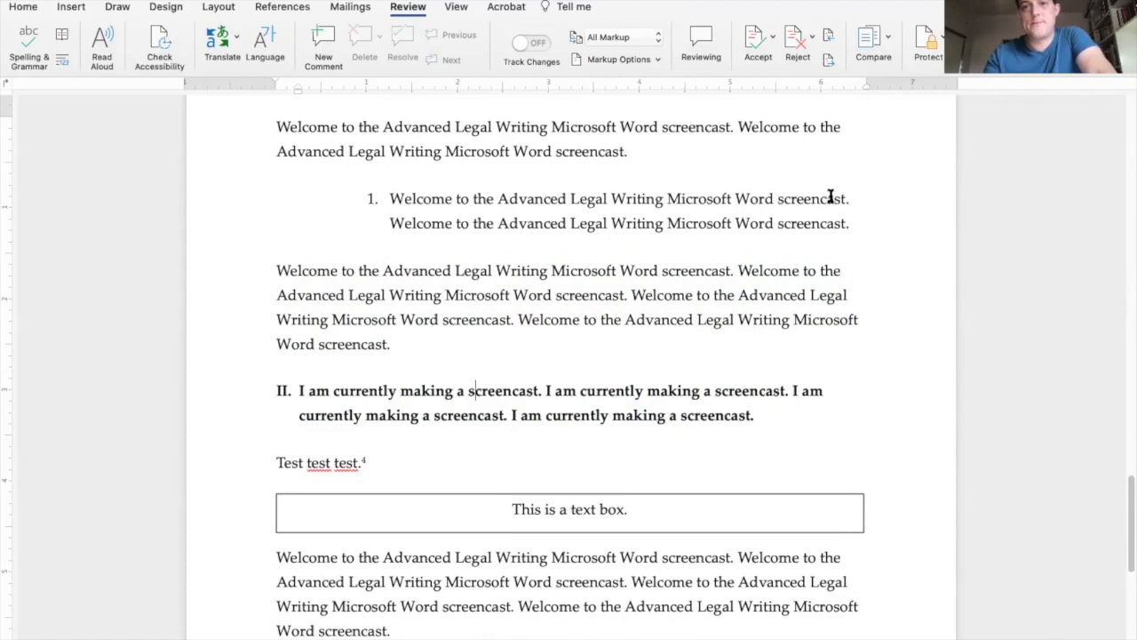
left_click(455, 9)
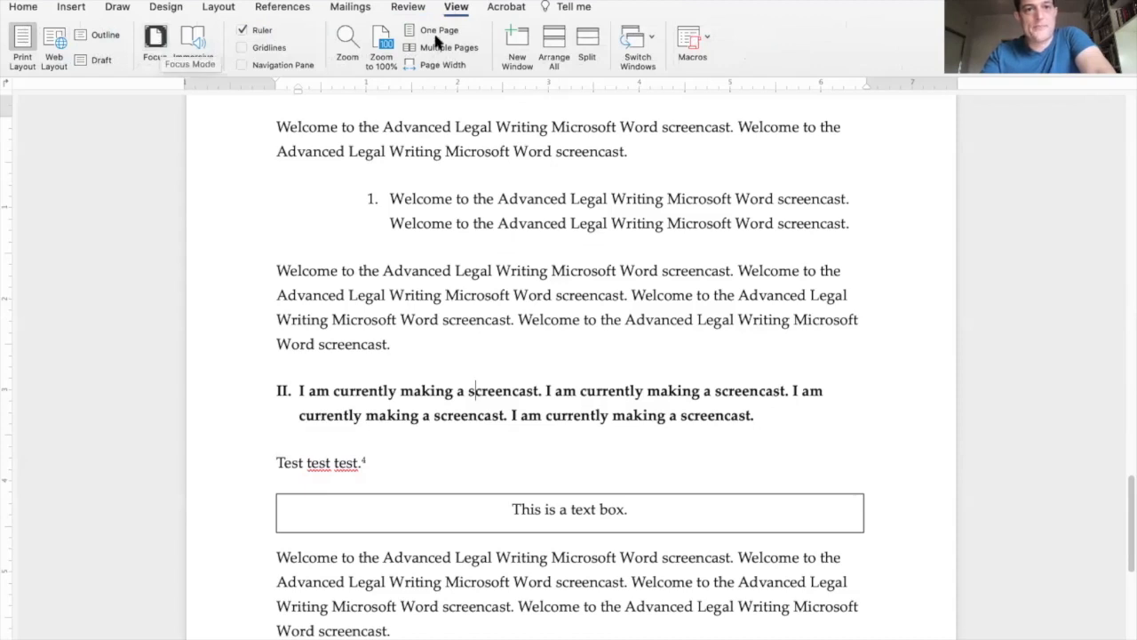
left_click(381, 44)
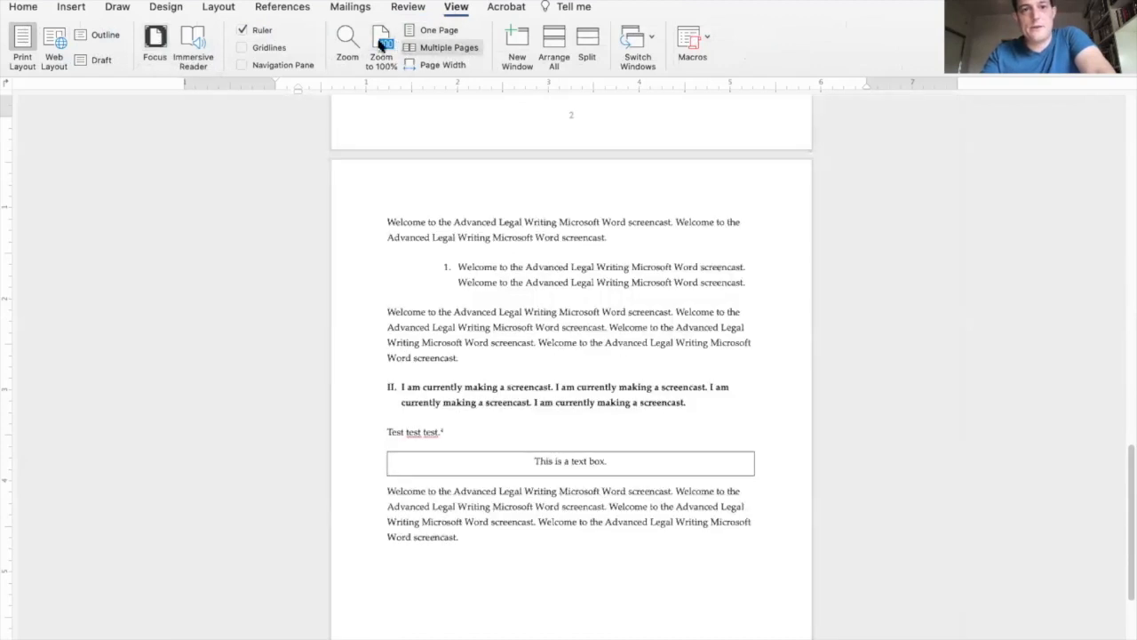
left_click(432, 31)
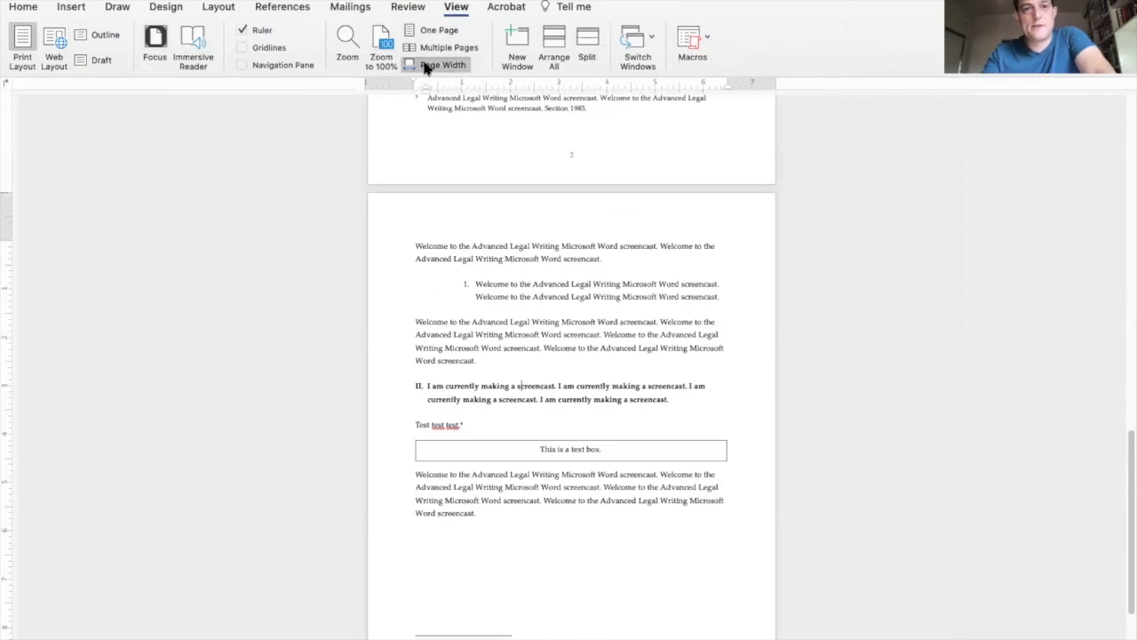
left_click(426, 66)
left_click(432, 32)
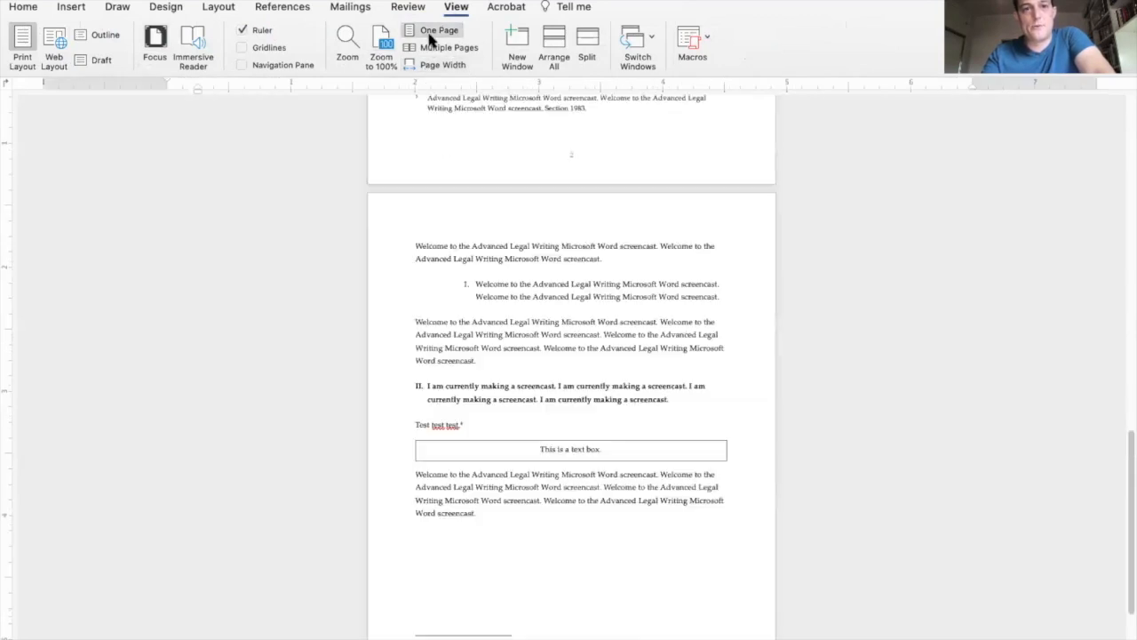
left_click(431, 48)
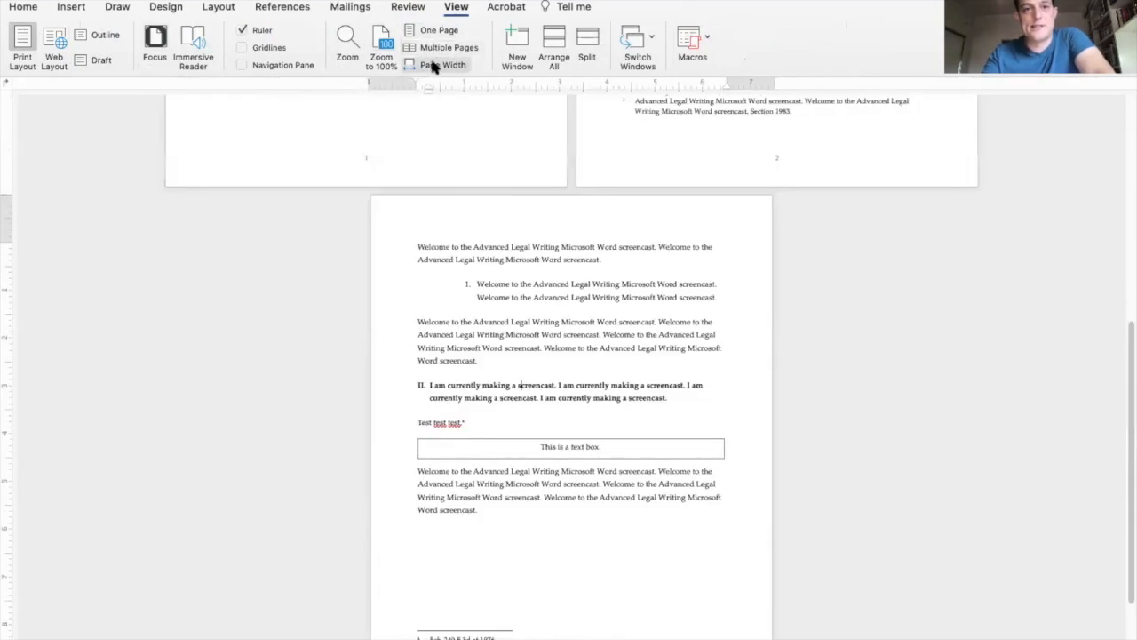
left_click(433, 66)
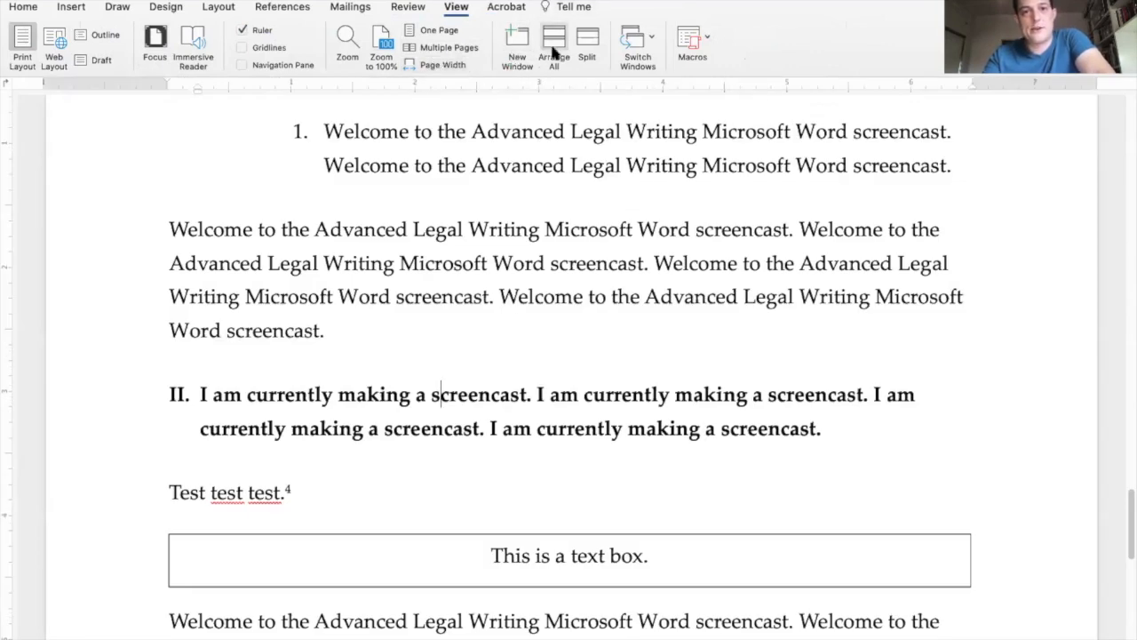
Step: Split the document window, scroll the two panes independently to compare different passages, and remove the split
left_click(585, 49)
left_click(445, 378)
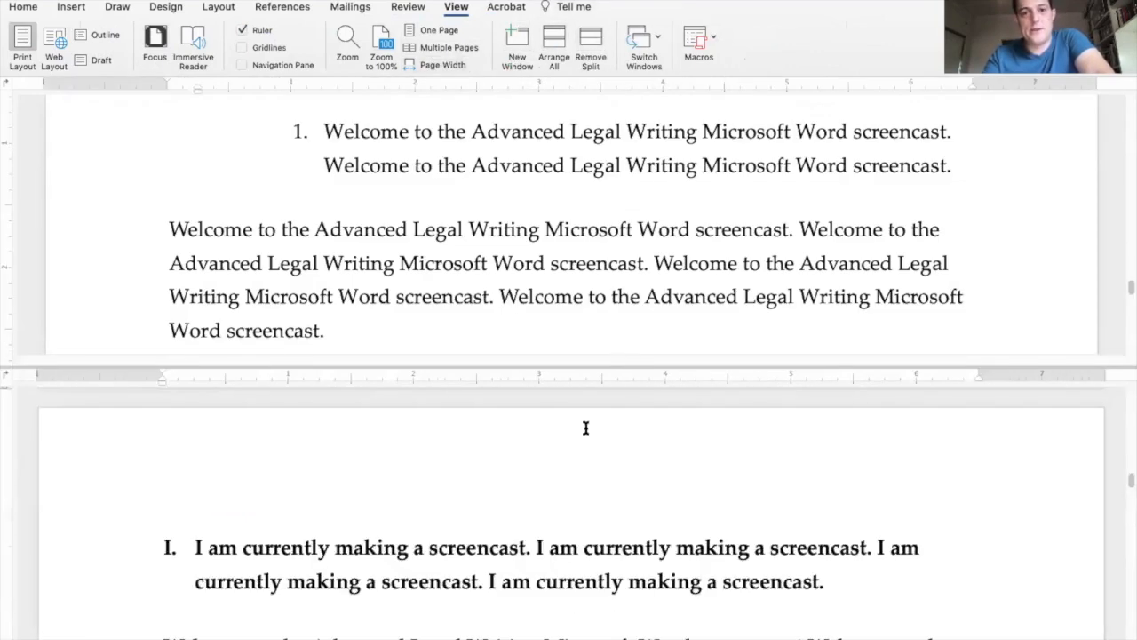
scroll(632, 545, "down", 20)
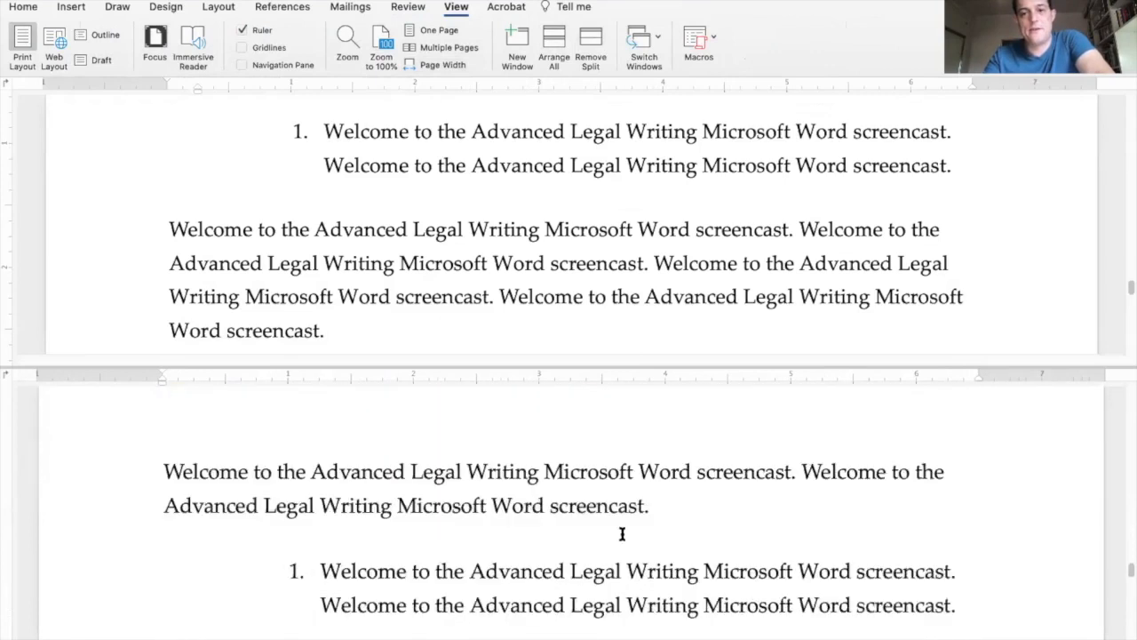
scroll(614, 543, "up", 10)
scroll(529, 236, "up", 10)
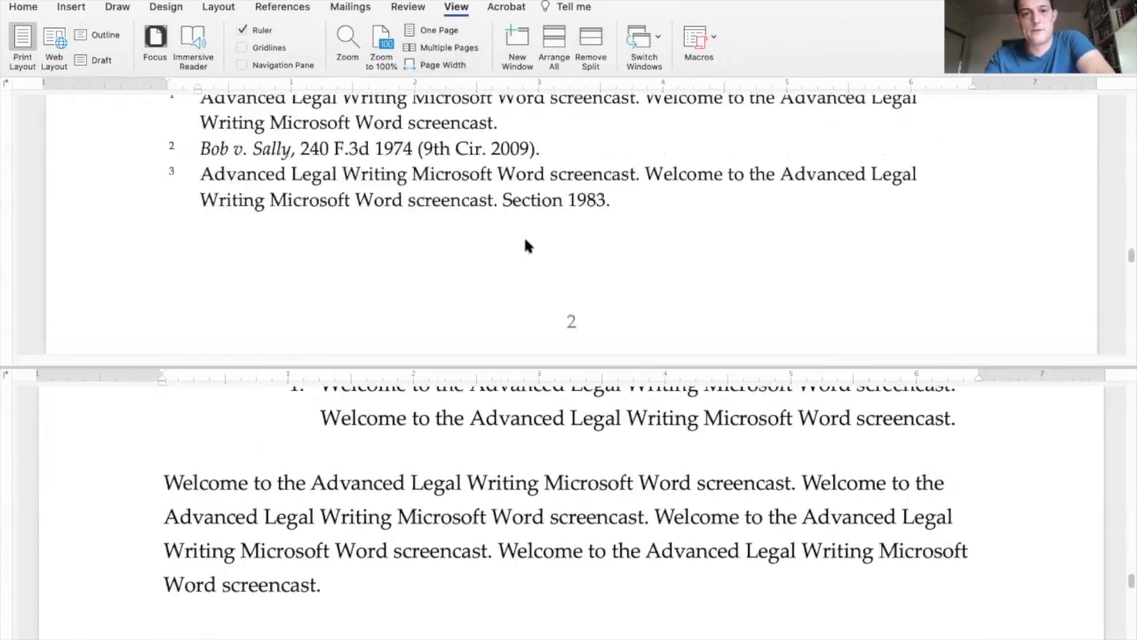
scroll(502, 215, "up", 6)
scroll(493, 213, "down", 2)
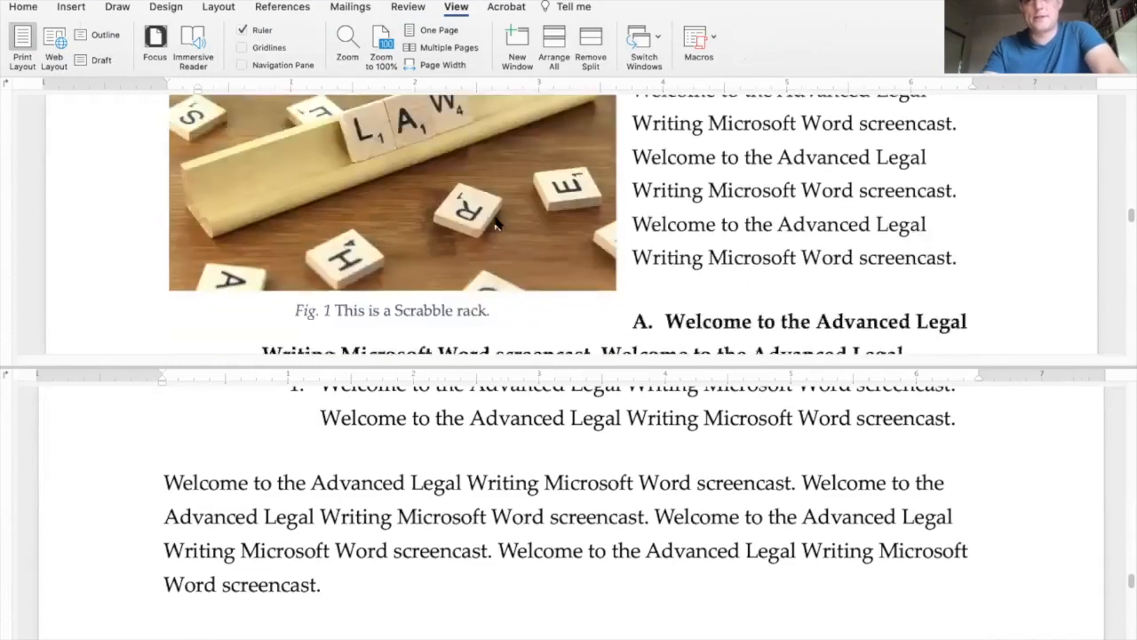
left_click(594, 41)
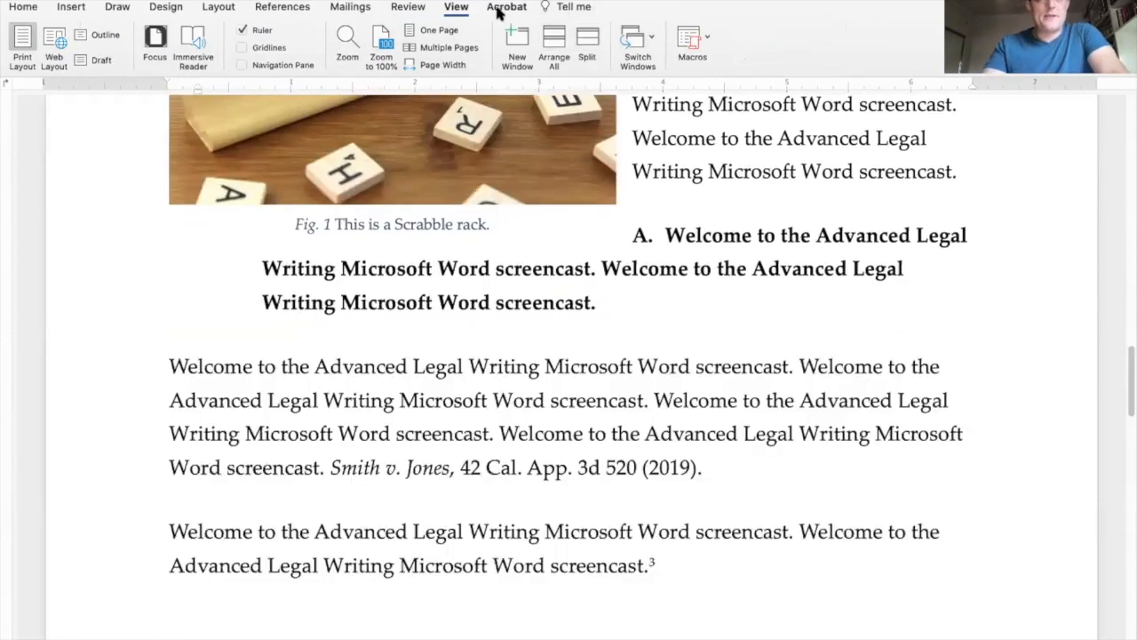
Step: Open the advanced Find and Replace dialog, move it clear of the body text and expand its search options
left_click(31, 8)
left_click(582, 430)
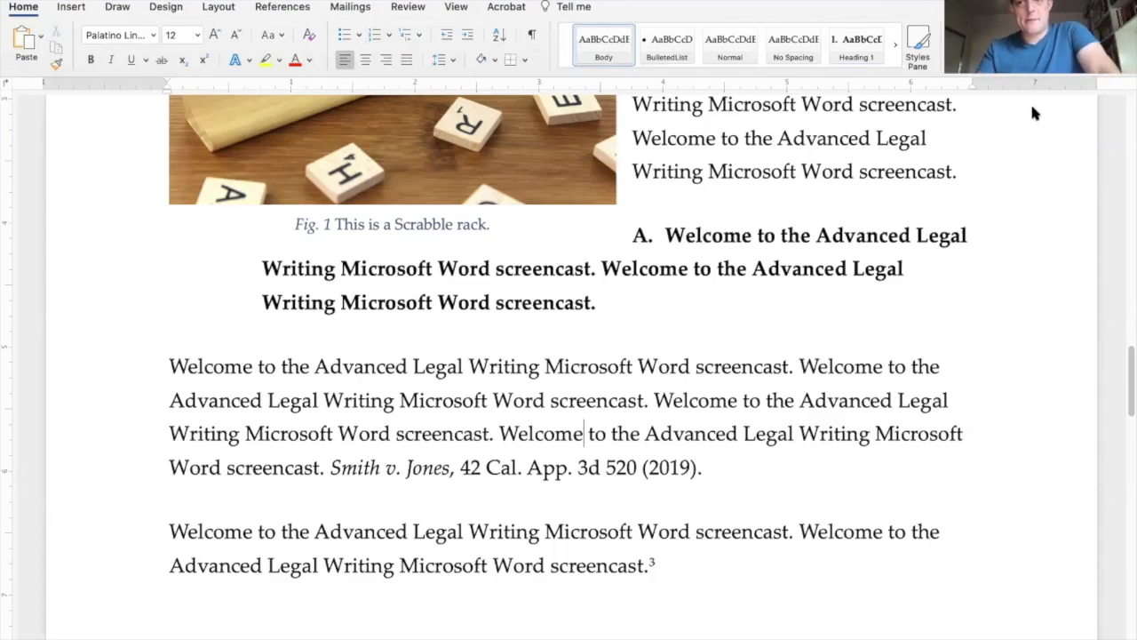
left_click(698, 302)
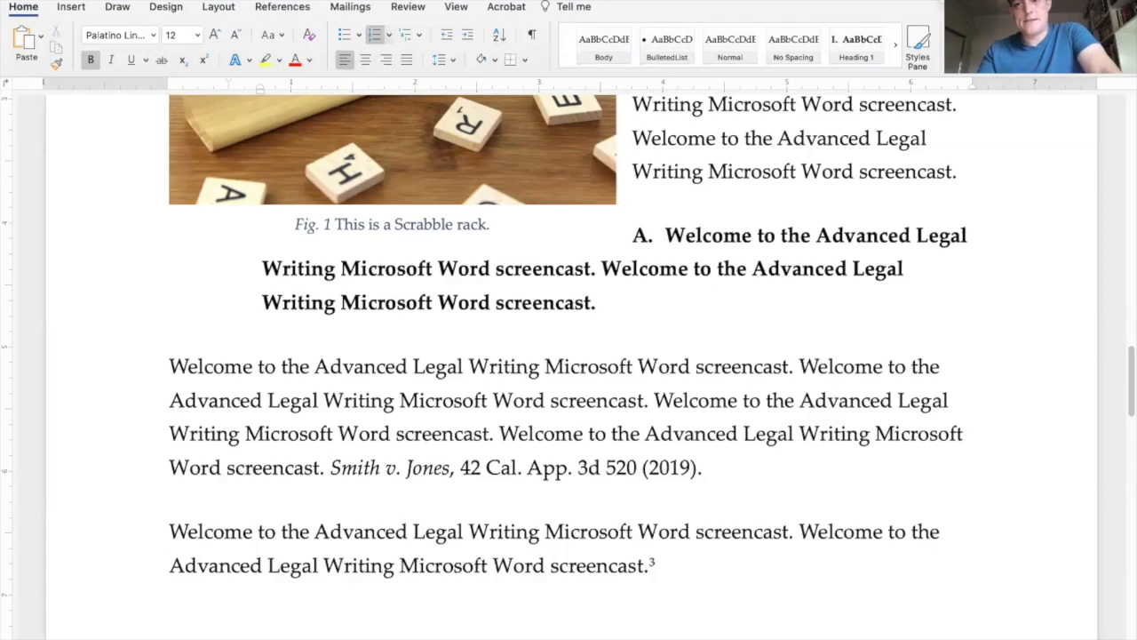
key("ctrl+h")
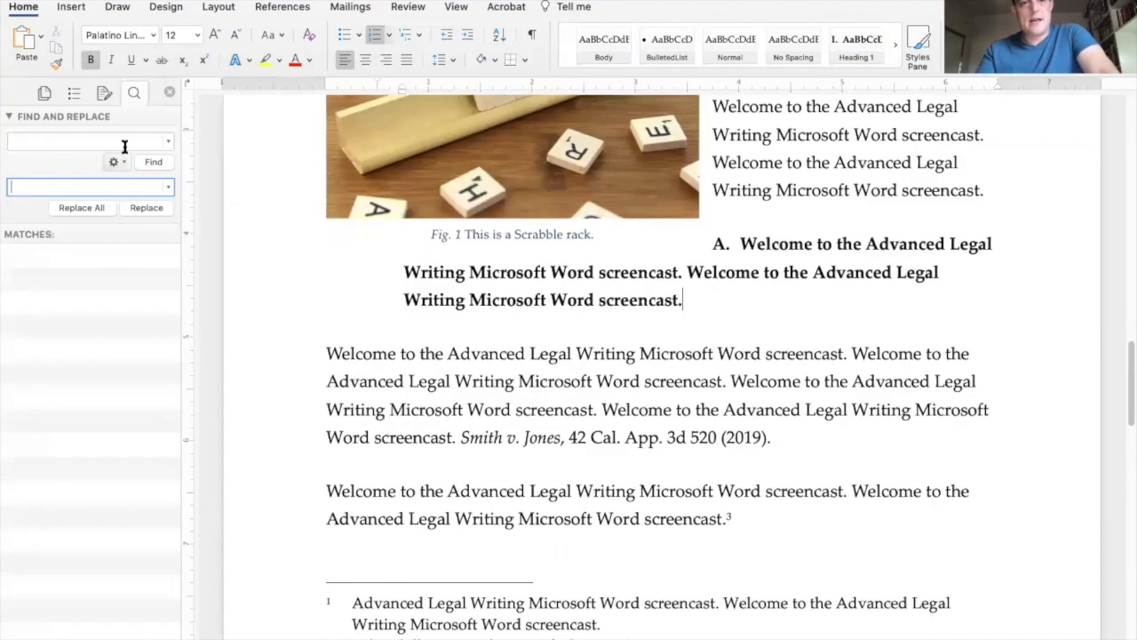
left_click(124, 147)
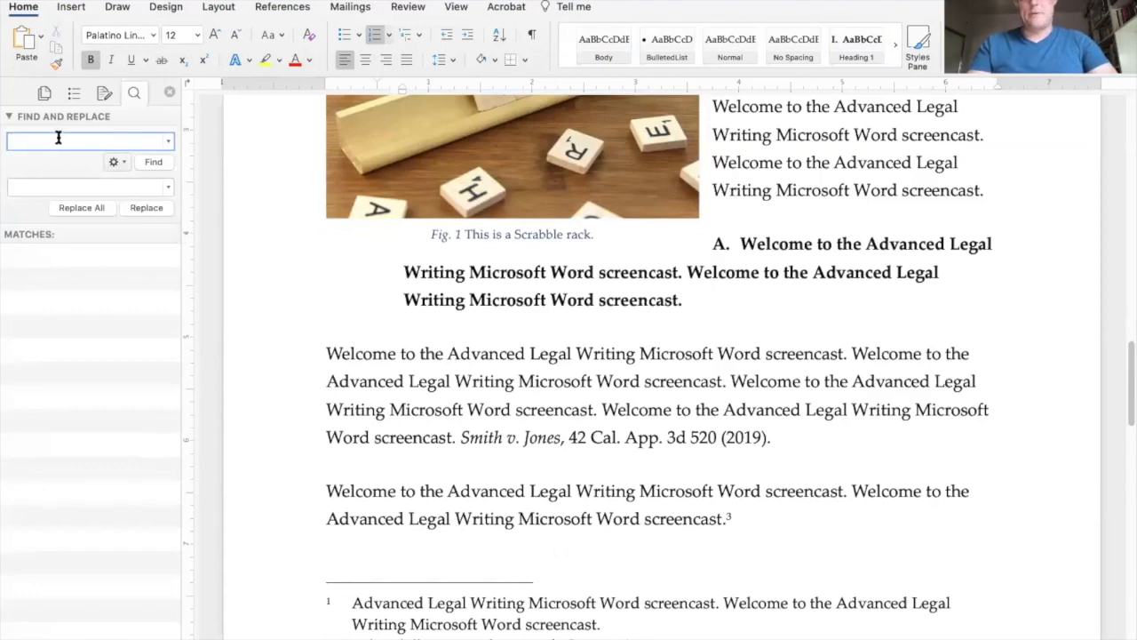
left_click(119, 163)
left_click(123, 163)
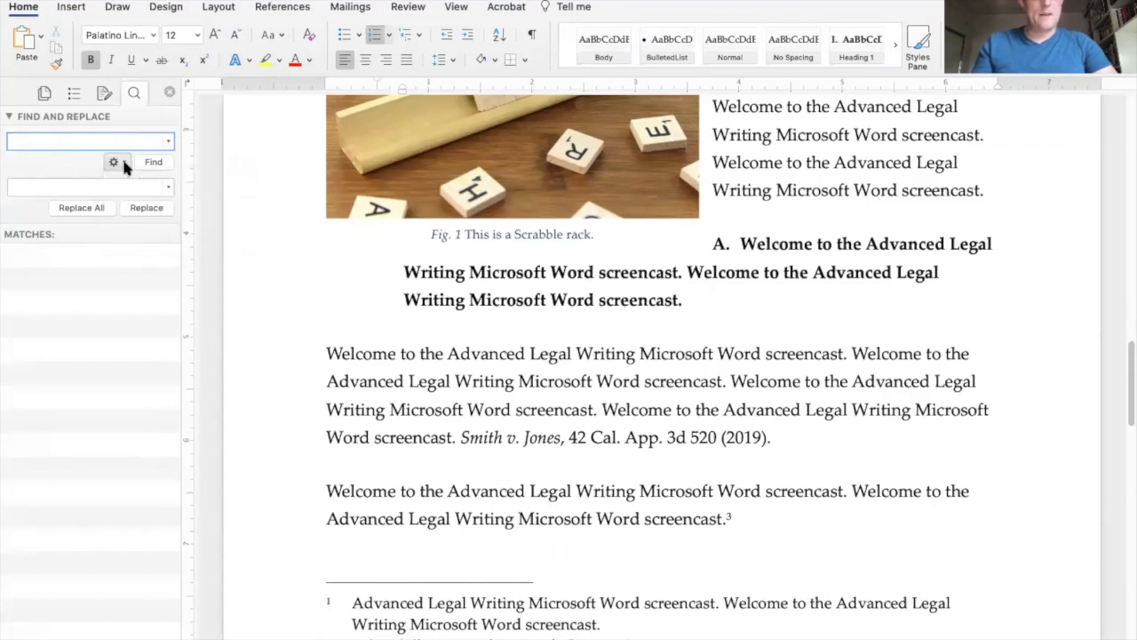
left_click(123, 164)
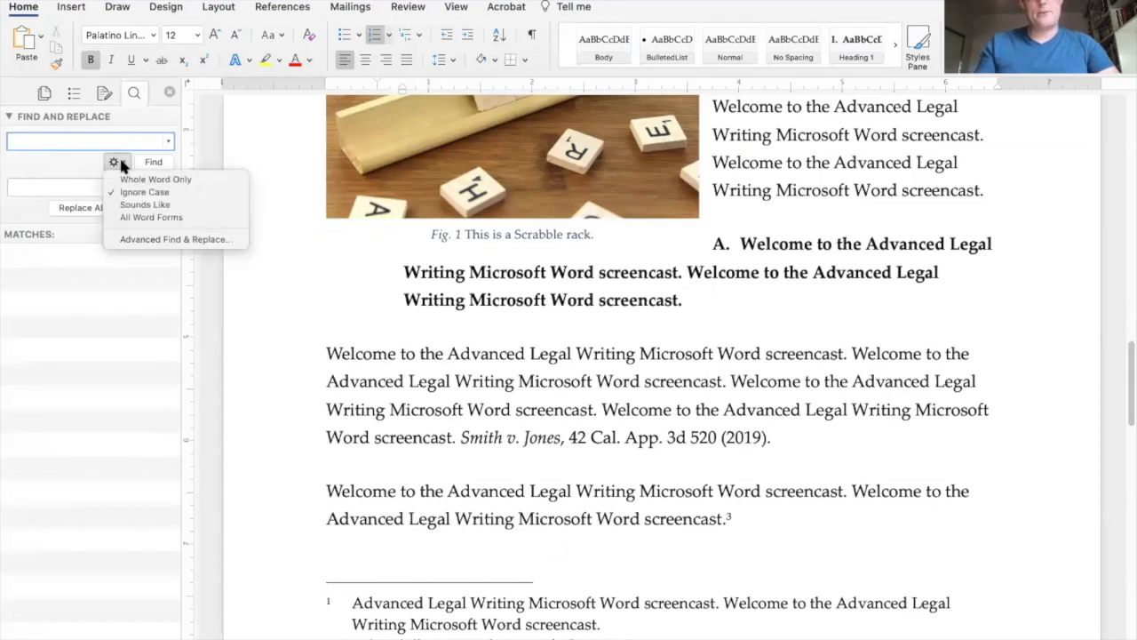
left_click(151, 239)
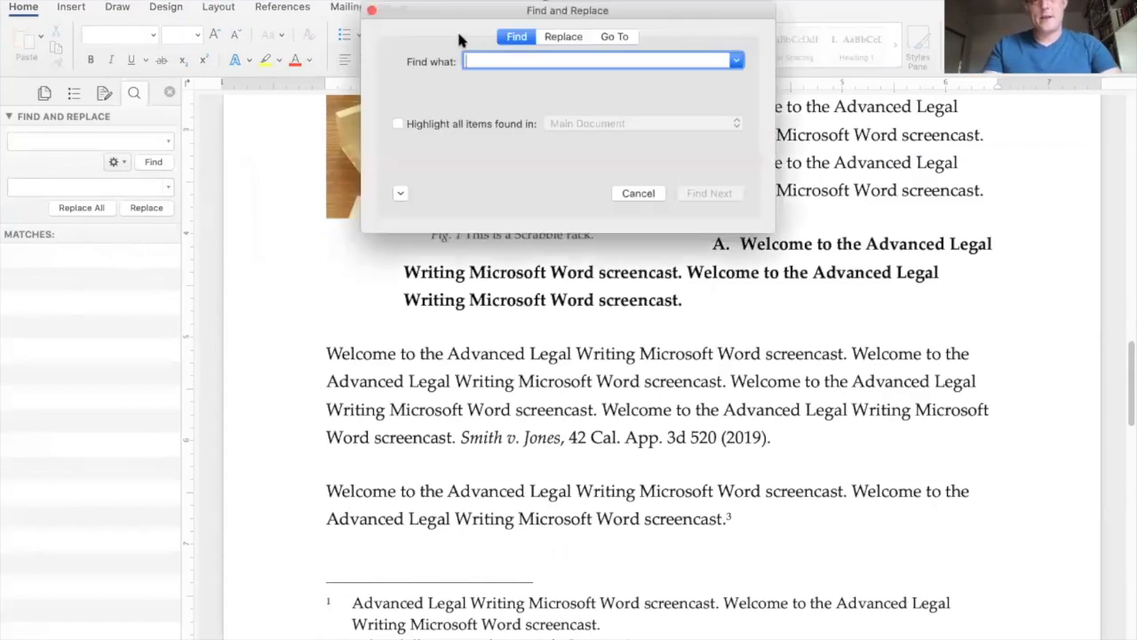
left_click_drag(464, 11, 294, 104)
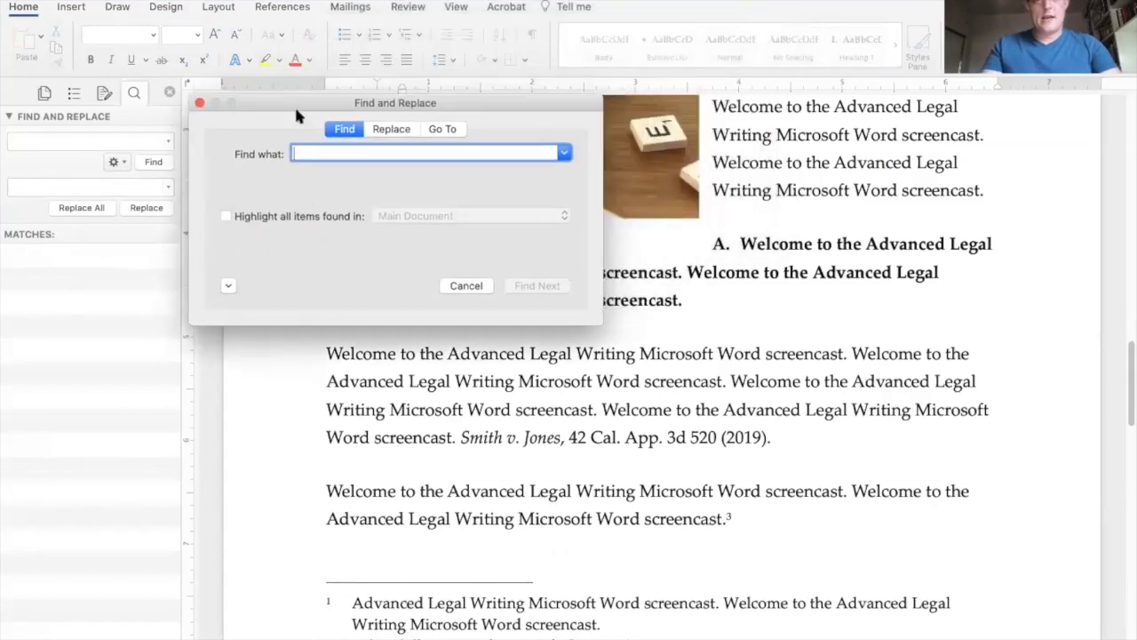
left_click(225, 286)
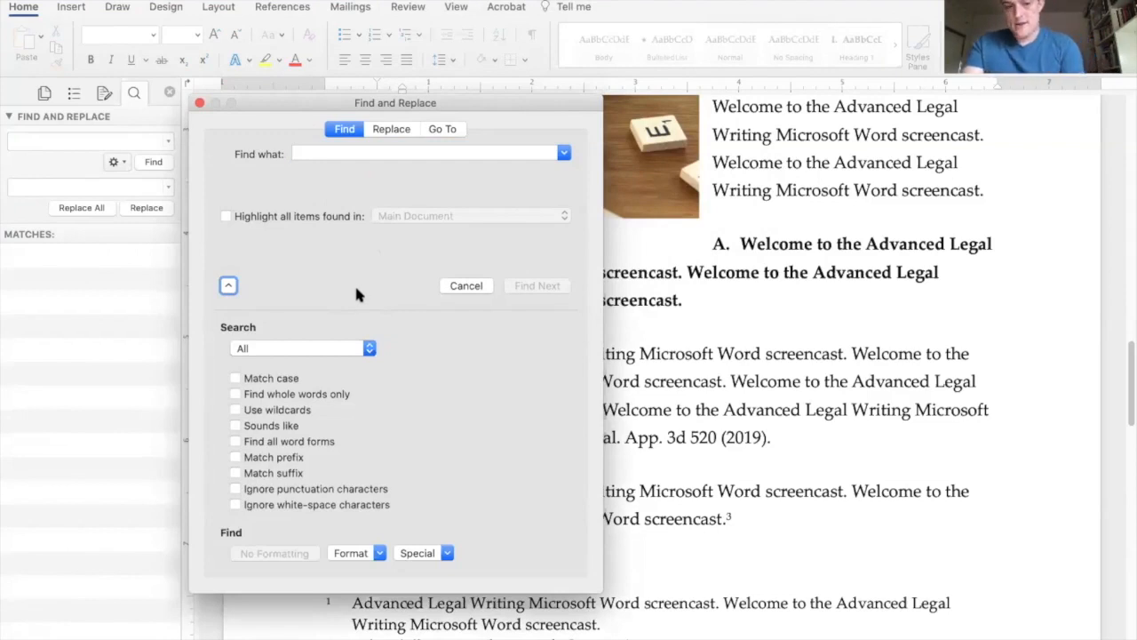
left_click(342, 351)
left_click(436, 388)
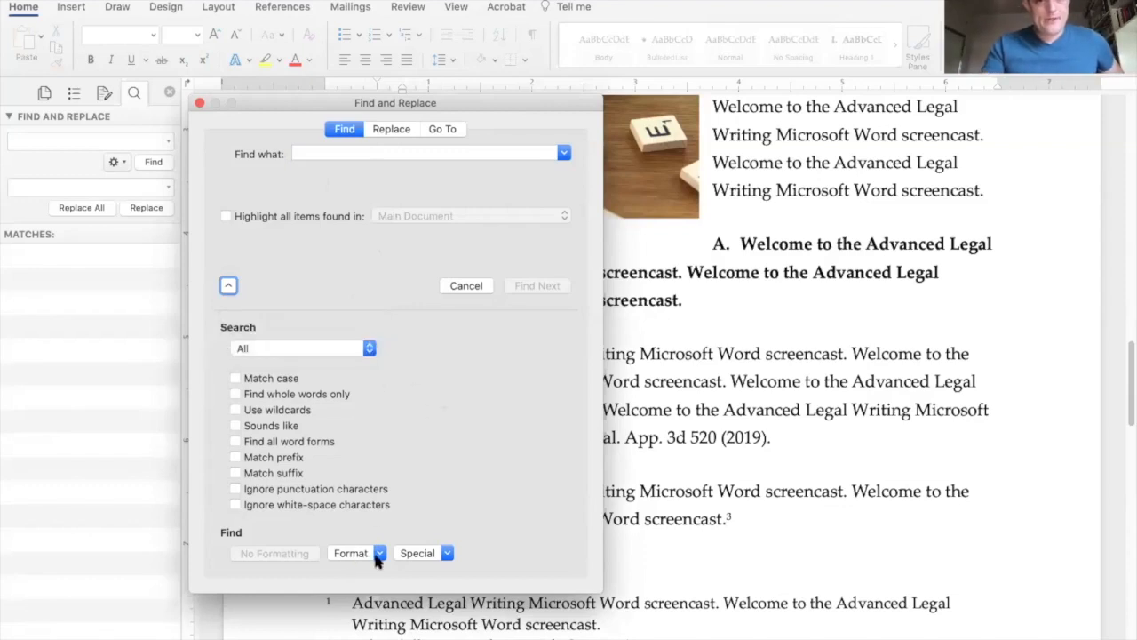
left_click(418, 554)
left_click(450, 511)
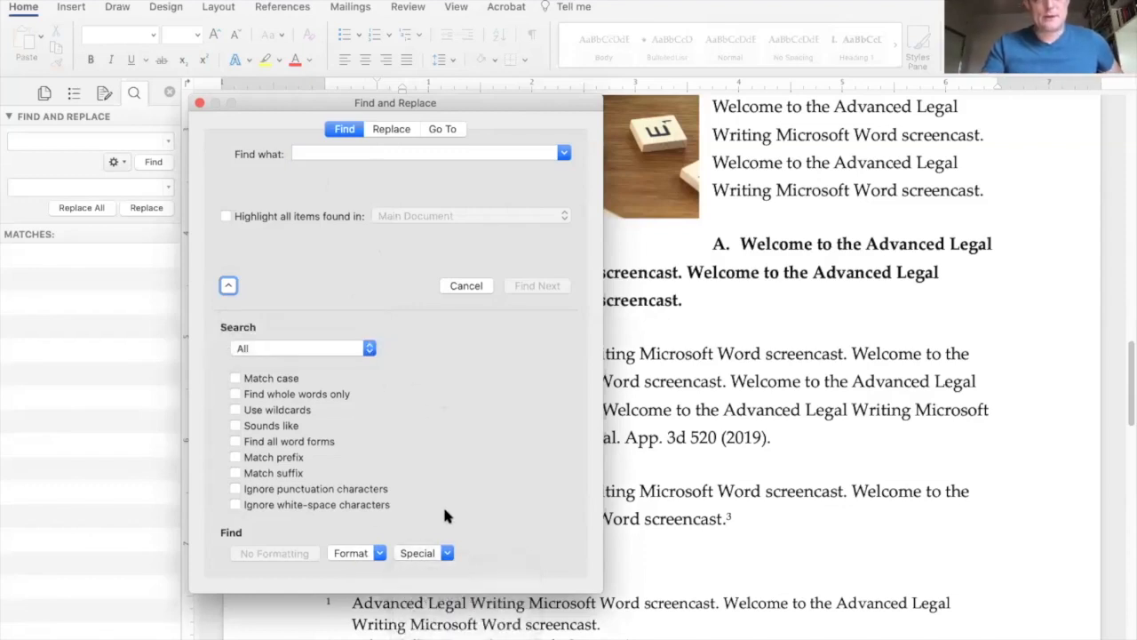
Step: Switch the dialog to replacing and set the special section character (^%) as the text to find
left_click(346, 155)
left_click(376, 131)
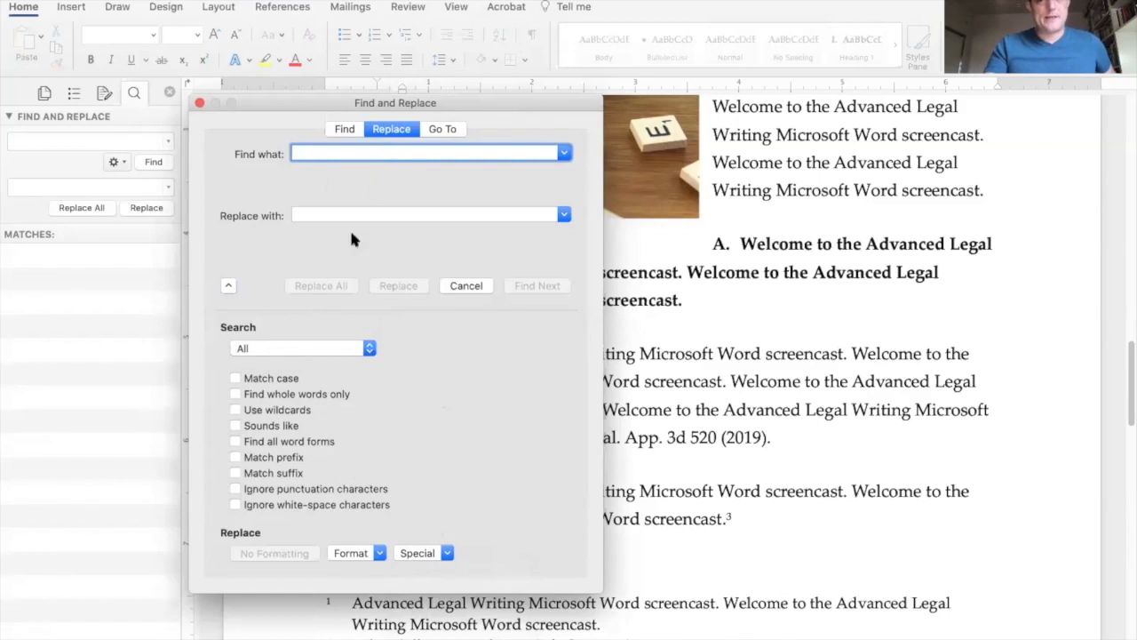
left_click(420, 554)
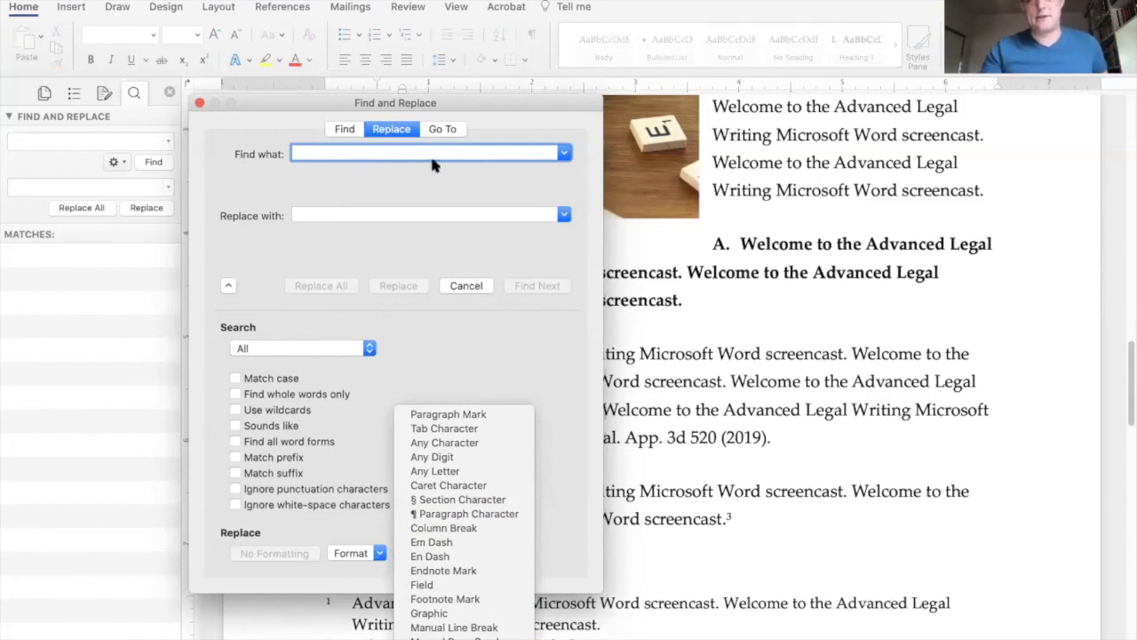
scroll(460, 567, "down", 2)
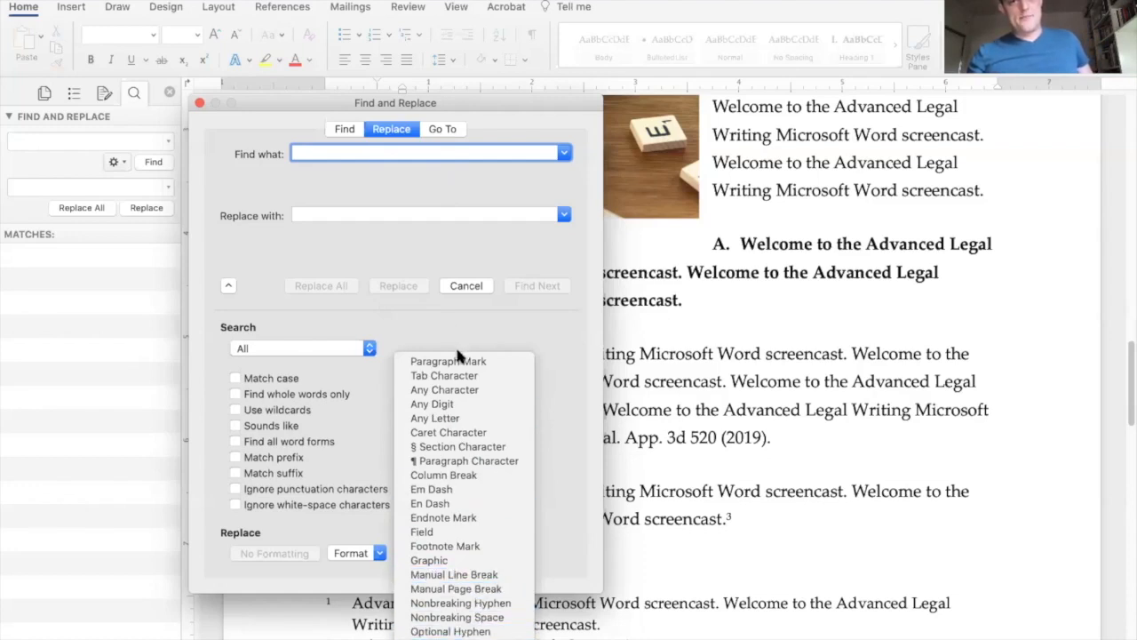
left_click(448, 447)
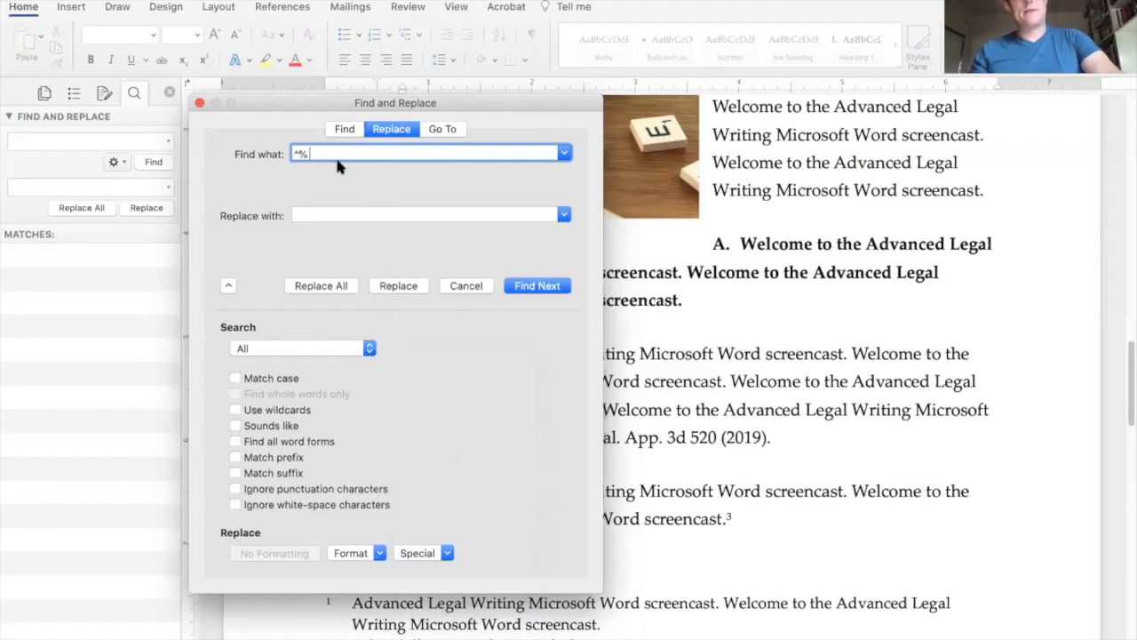
Step: Set the replacement text to a section character followed by a nonbreaking space (^%^s)
left_click(335, 216)
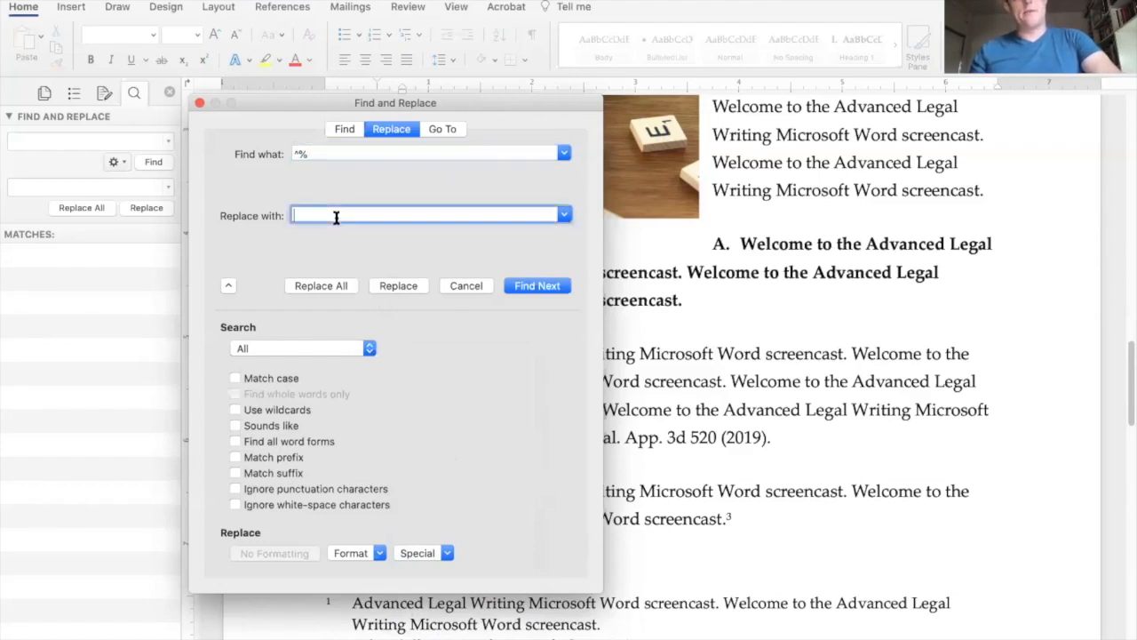
left_click(424, 552)
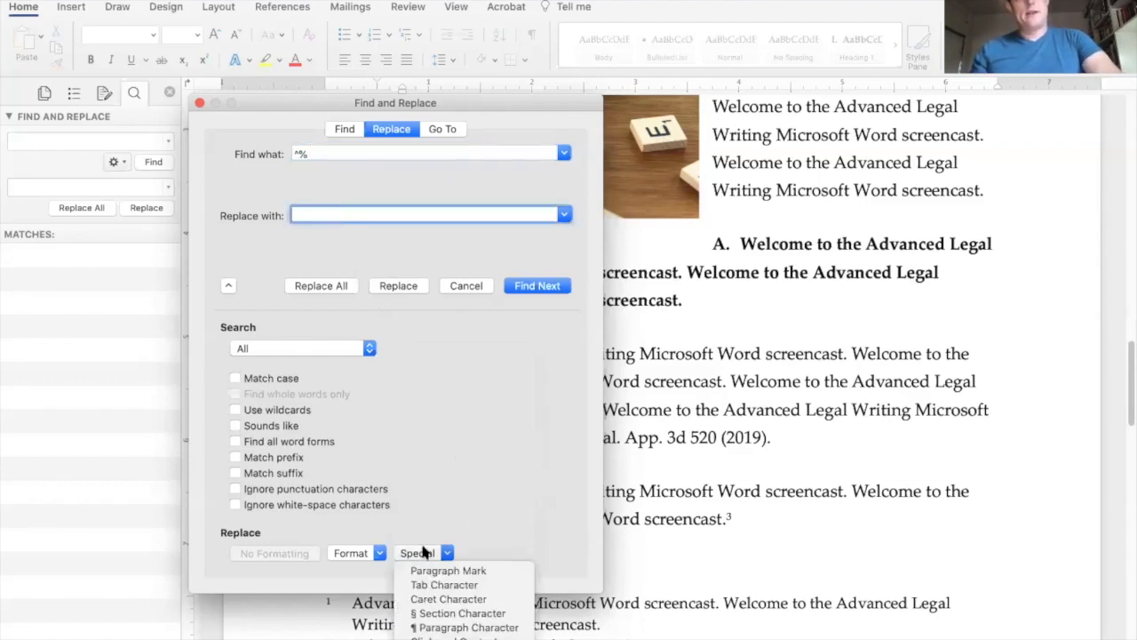
left_click(433, 614)
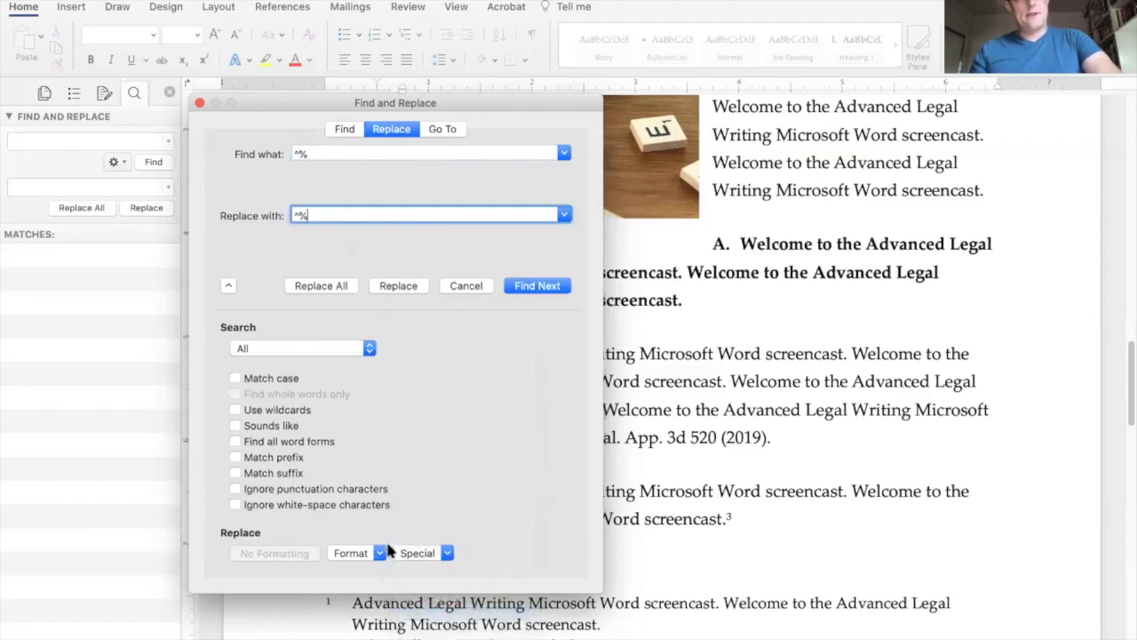
left_click(418, 552)
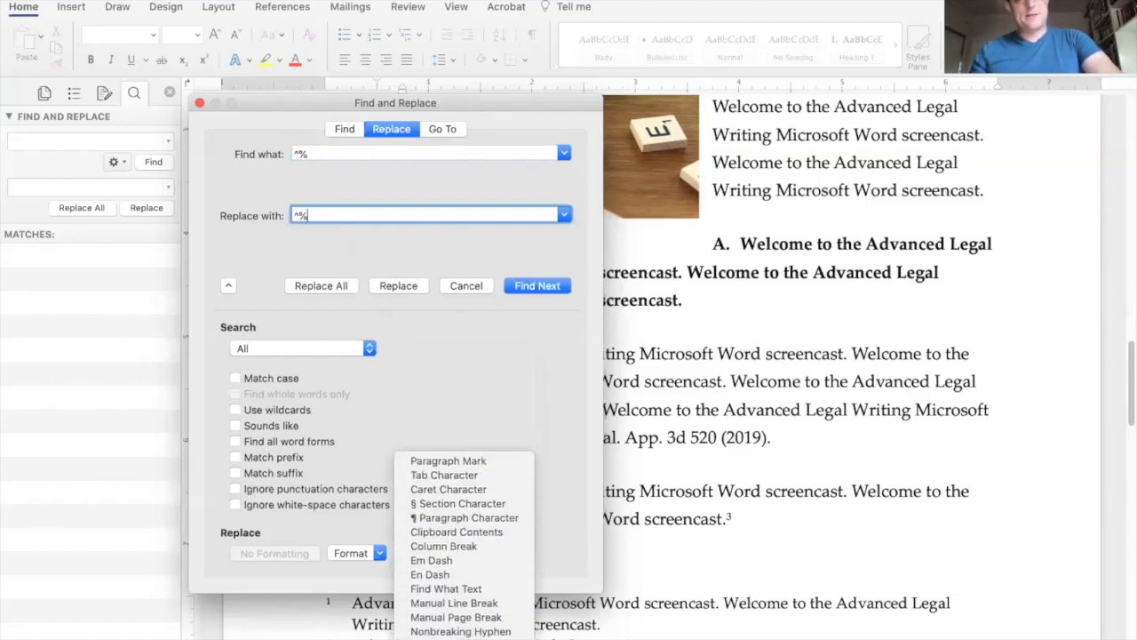
left_click(444, 638)
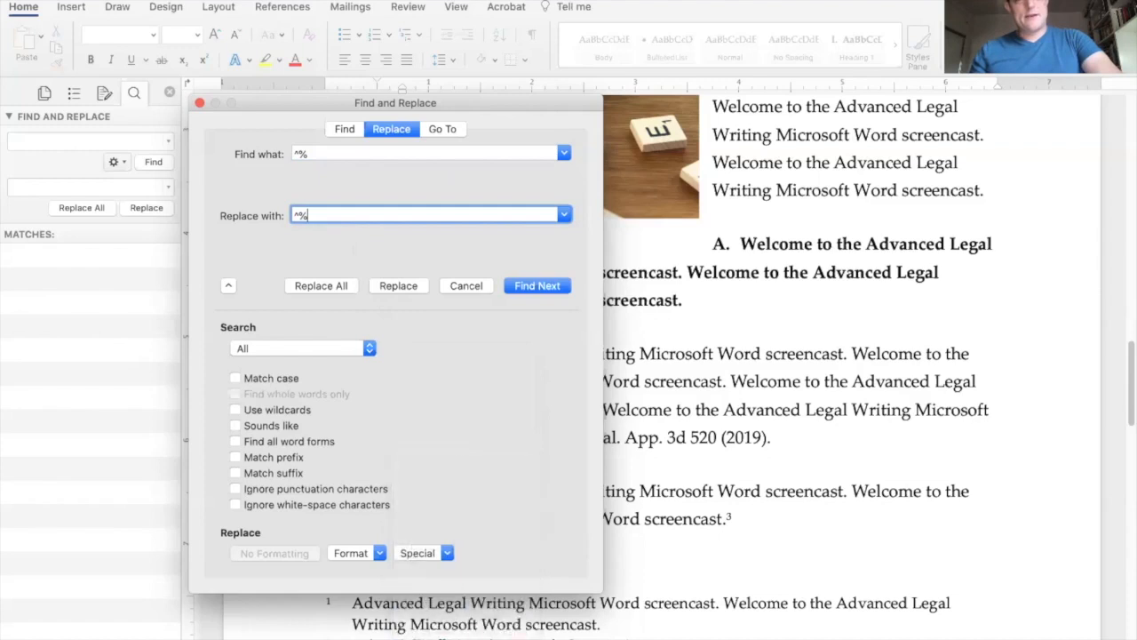
Step: Replace all section characters in the document and return to the search text
left_click(339, 282)
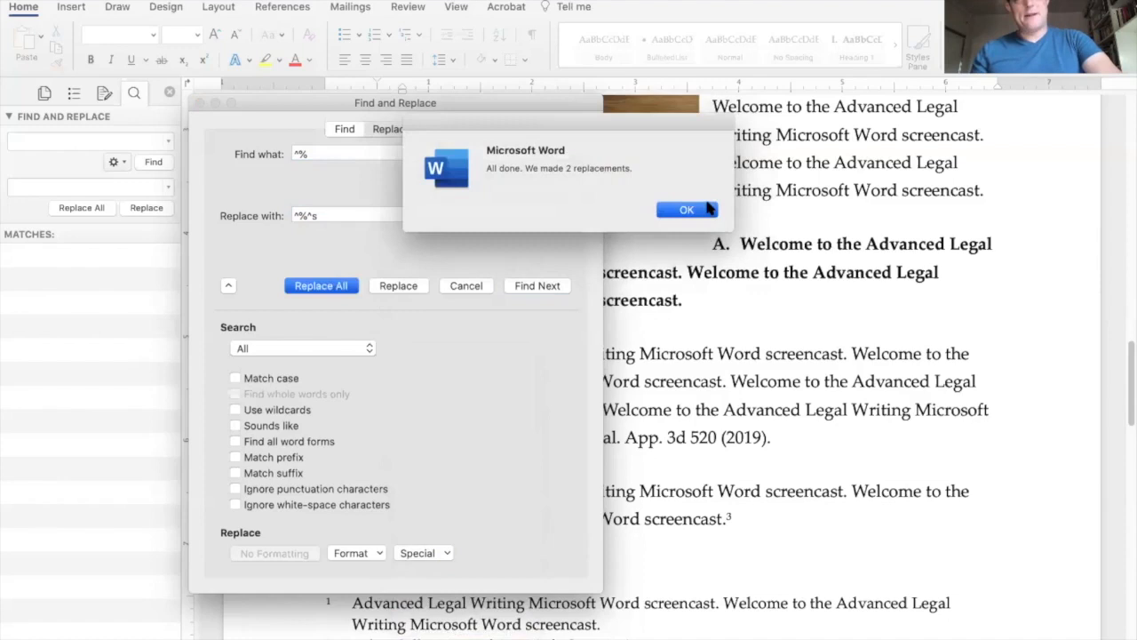
left_click(706, 211)
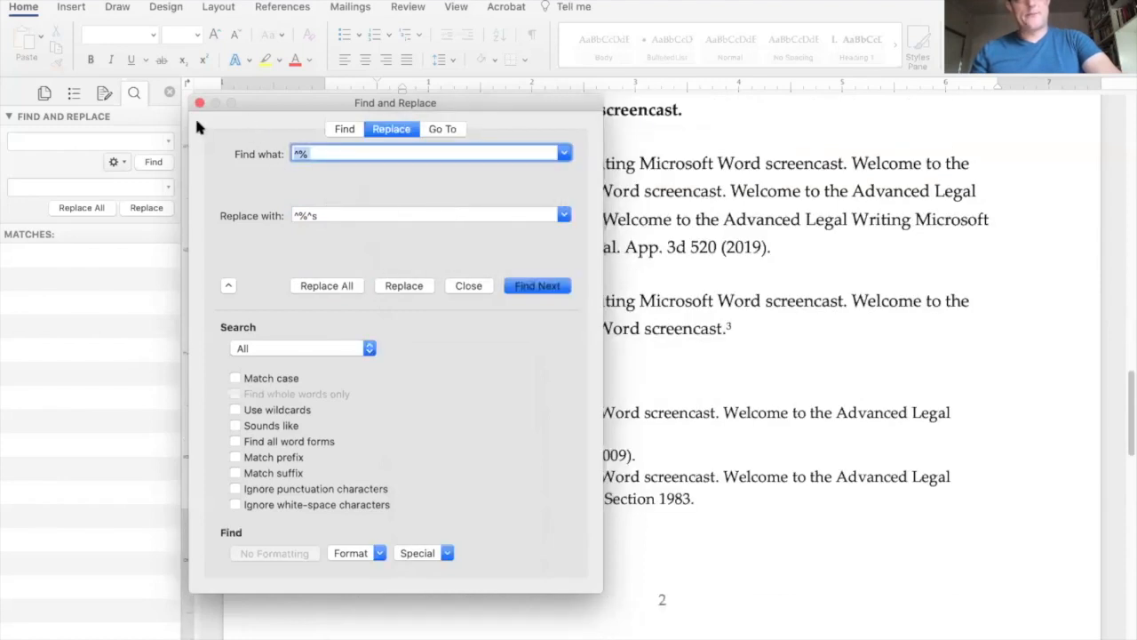
left_click(324, 153)
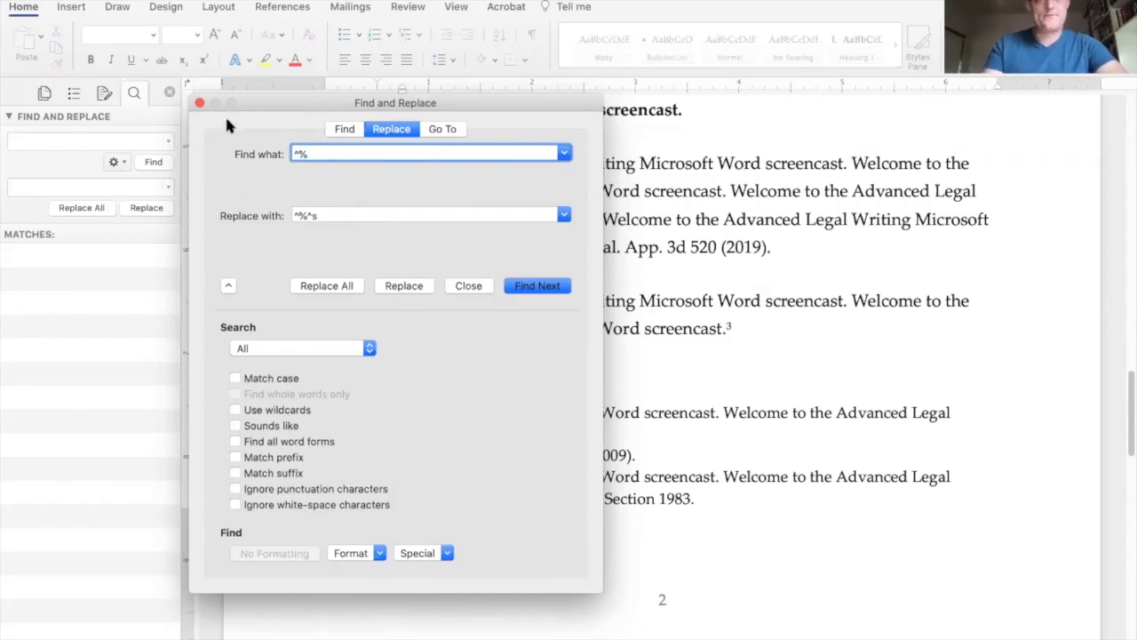
Step: View the Go To options, close the Find and Replace dialog and return to the body text
left_click(436, 130)
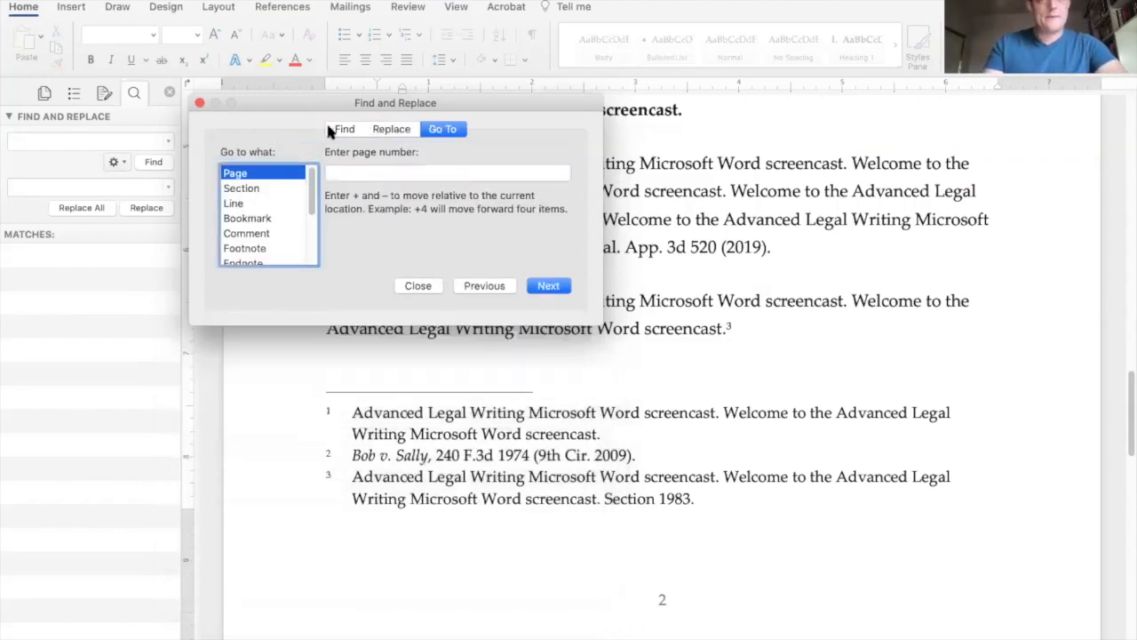
left_click(419, 286)
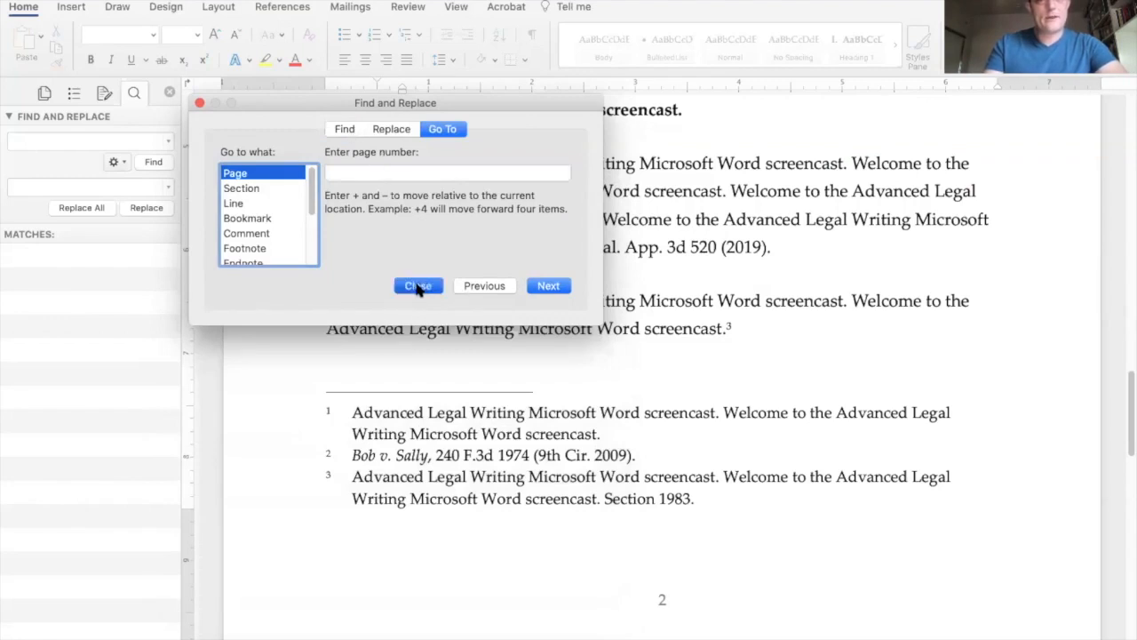
scroll(545, 198, "up", 2)
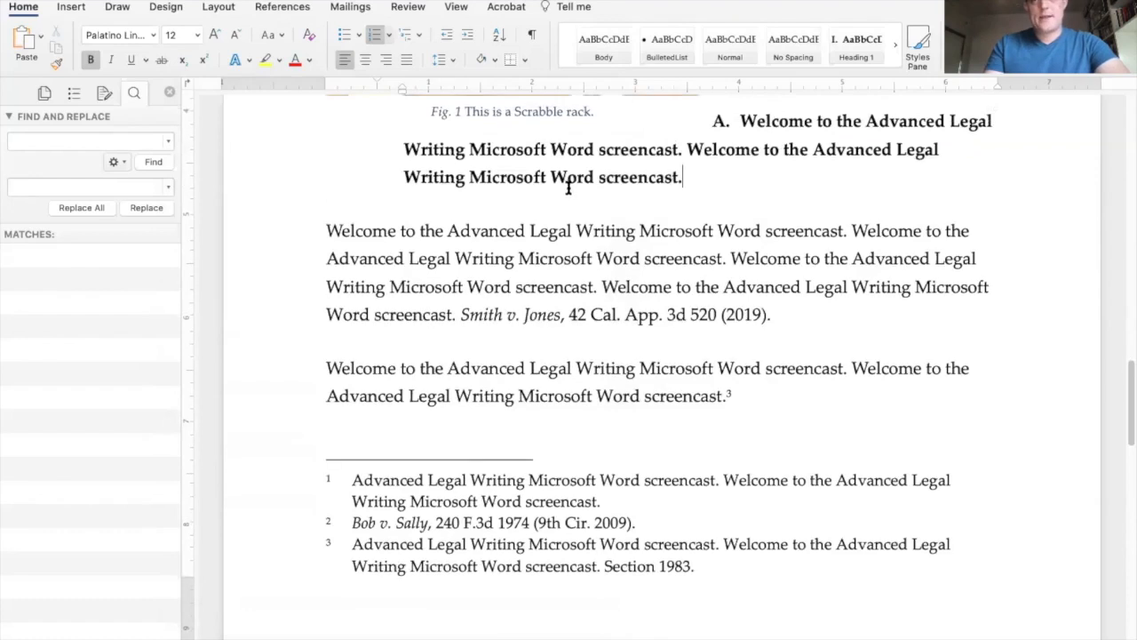
scroll(557, 192, "up", 5)
scroll(576, 200, "down", 5)
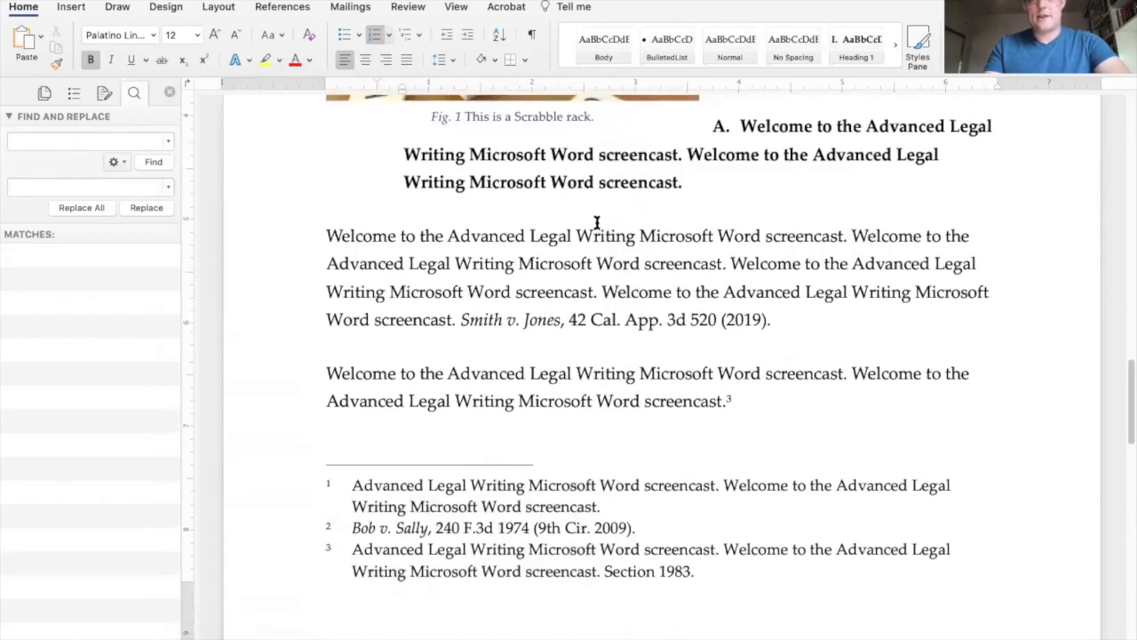
scroll(593, 250, "down", 1)
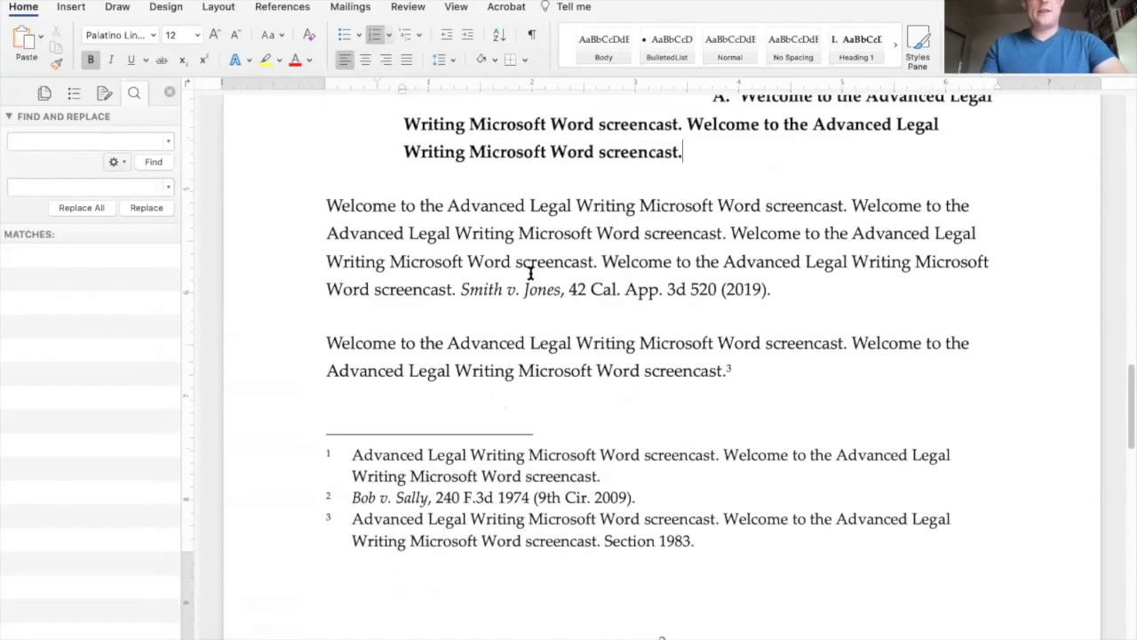
Step: Duplicate the last sentence of the paragraph above heading II at that paragraph's end
left_click(449, 289)
scroll(587, 284, "down", 1)
scroll(591, 281, "down", 10)
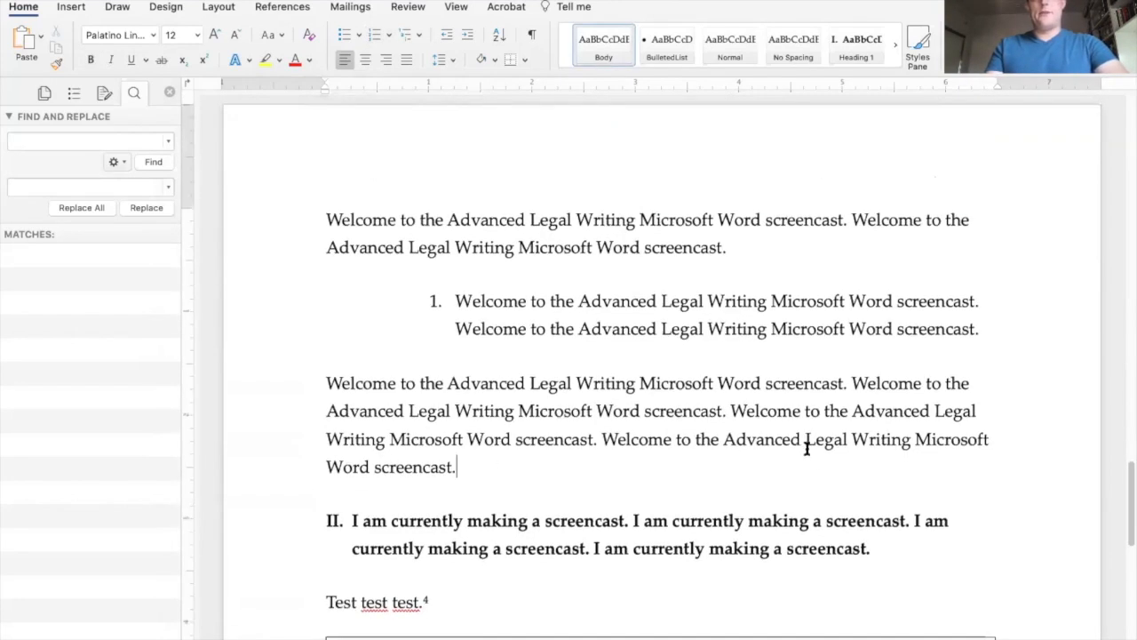
left_click(601, 440)
key("shift+Down")
key("Right")
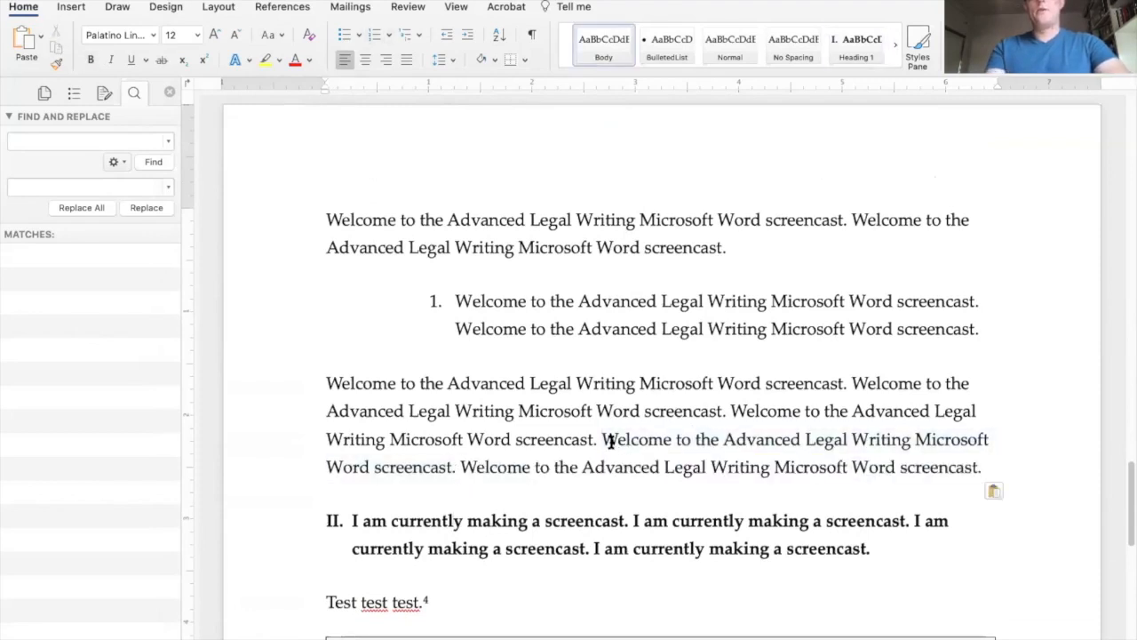
Step: Extend the duplicated sentence so that it ends with "screencast again."
key("BackSpace")
type("screen")
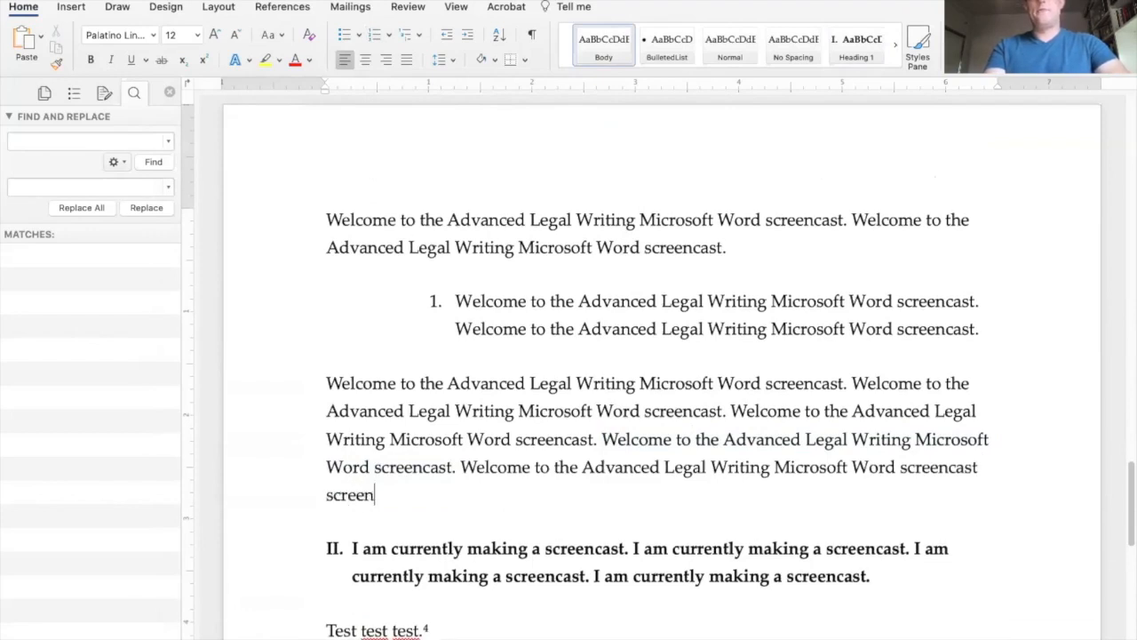
type("cast.")
key("Up")
key("super+Right")
key("Down")
key("Left")
key("alt+shift+Left")
type("again")
Step: Insert a manual line break before the word "screencast" in the sentence ending in "again."
key("alt+Left")
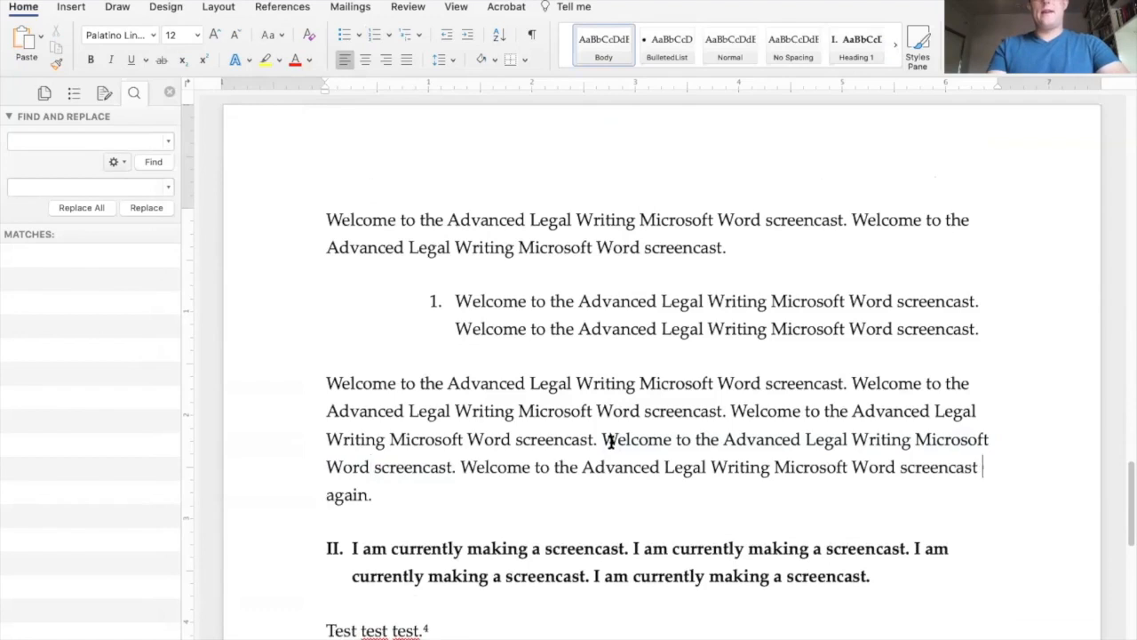
key("alt+Left")
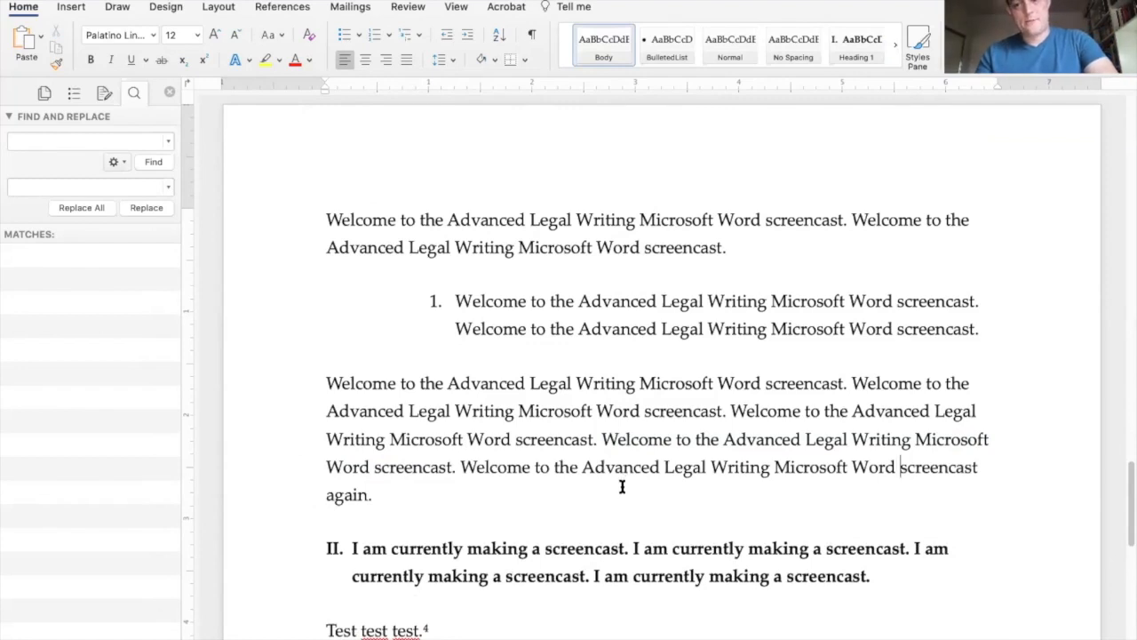
key("Left")
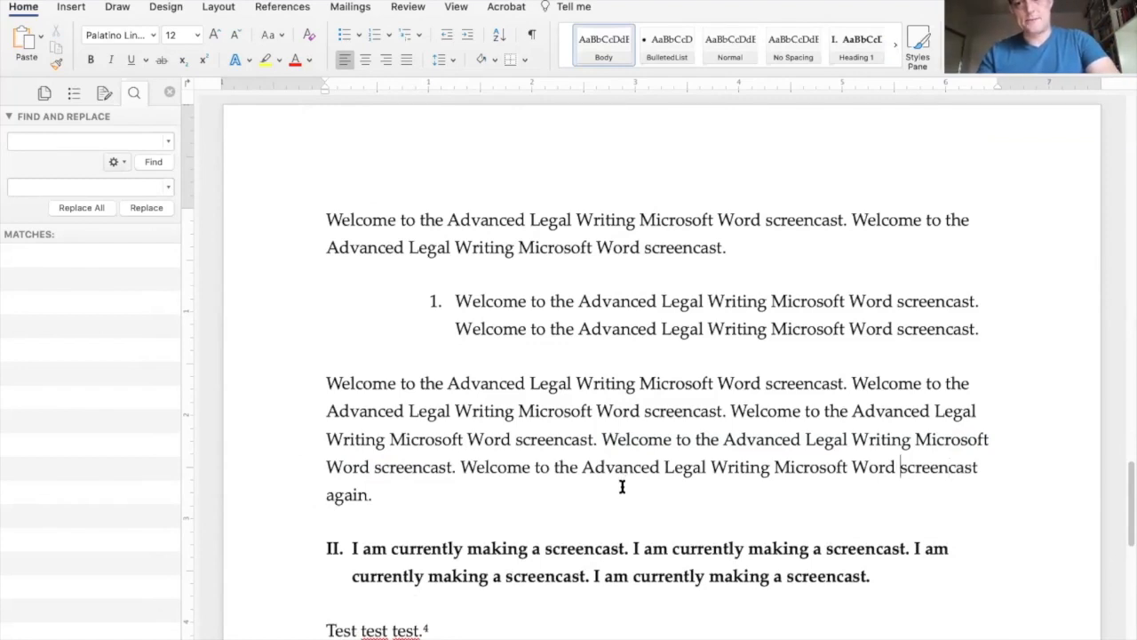
key("shift+Return")
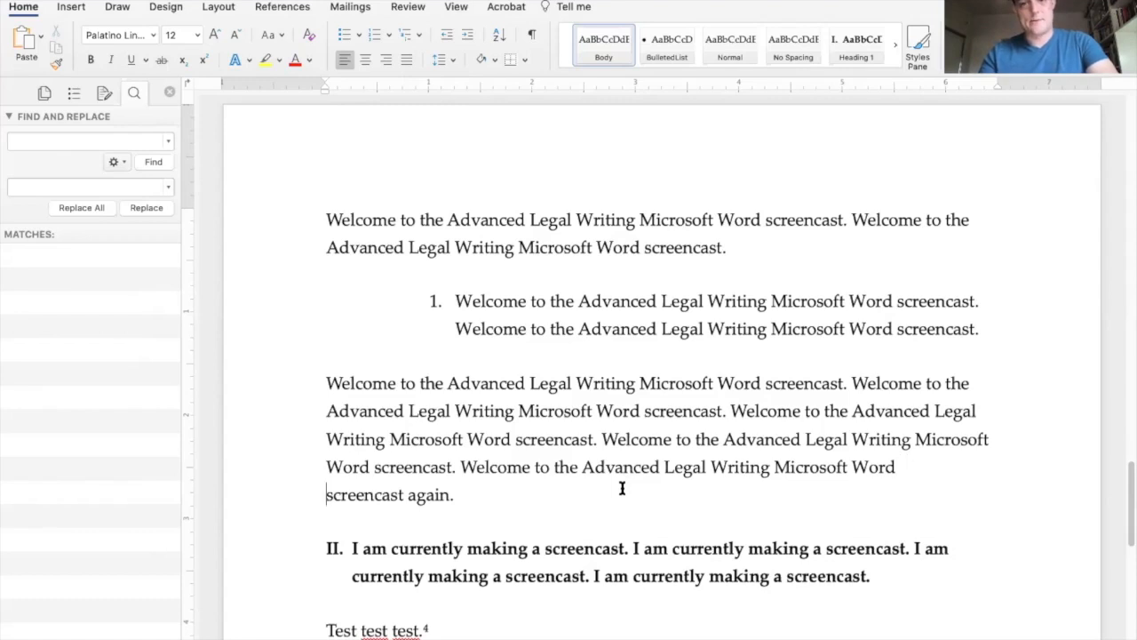
key("shift+Up")
key("Left")
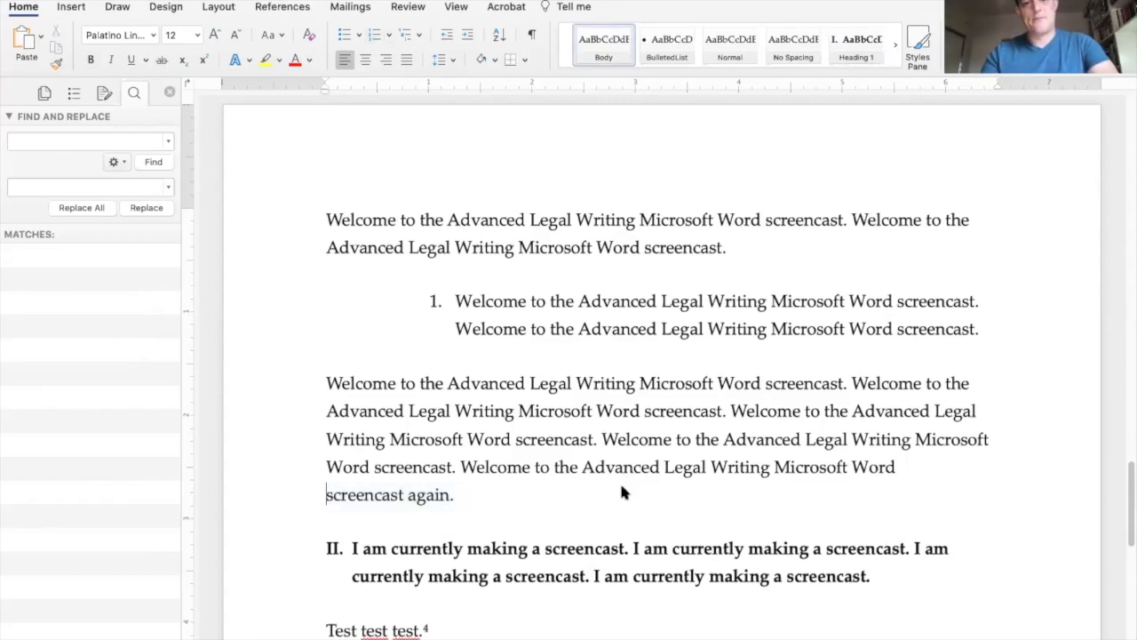
Step: Replace the manual line break before "screencast again." with a paragraph break to compare the spacing
key("BackSpace")
key("Return")
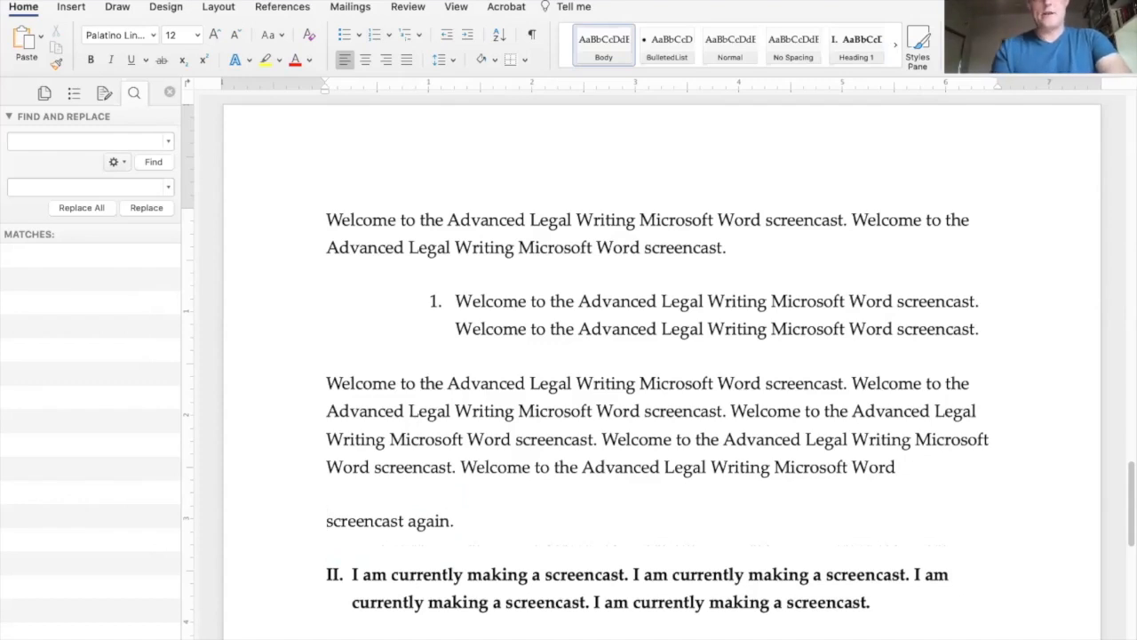
key("BackSpace")
key("Return")
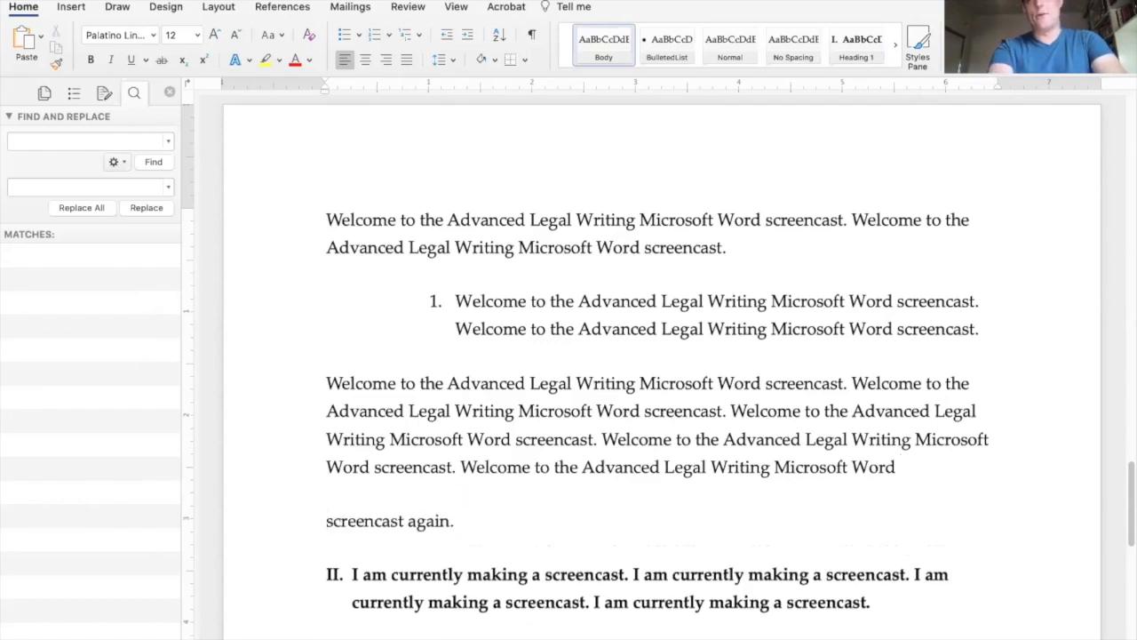
Step: Swap the paragraph break for a manual line break again, and remove it to rejoin the sentence
key("BackSpace")
key("shift+Return")
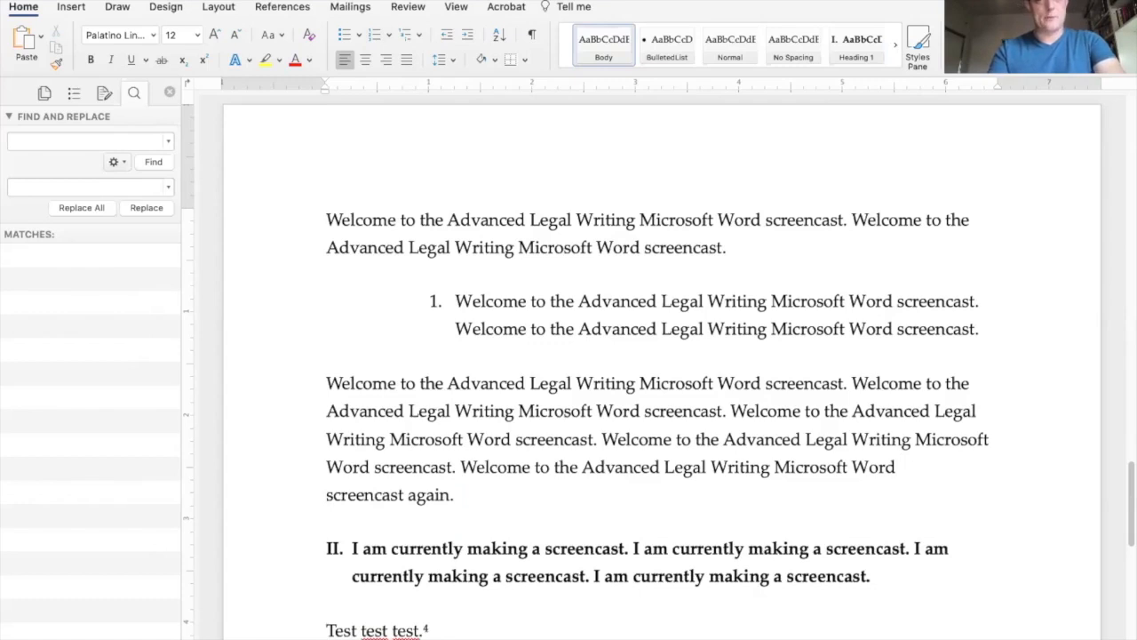
key("BackSpace")
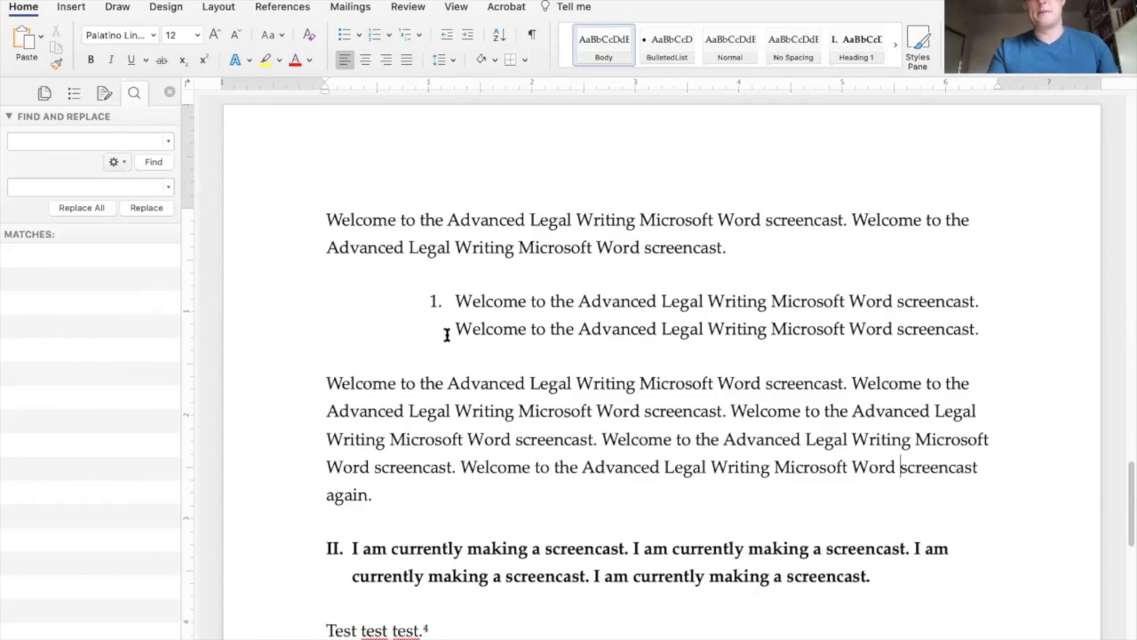
Step: Start a new paragraph after "again." and dictate "Let's see how well this dictation feature works."
left_click(414, 495)
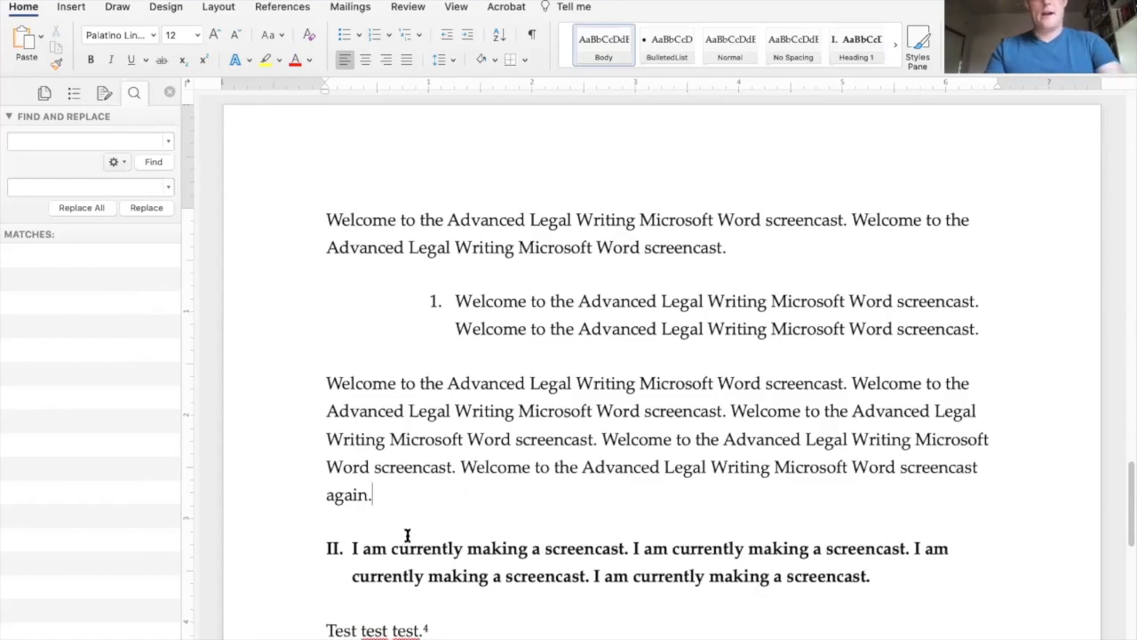
key("Return")
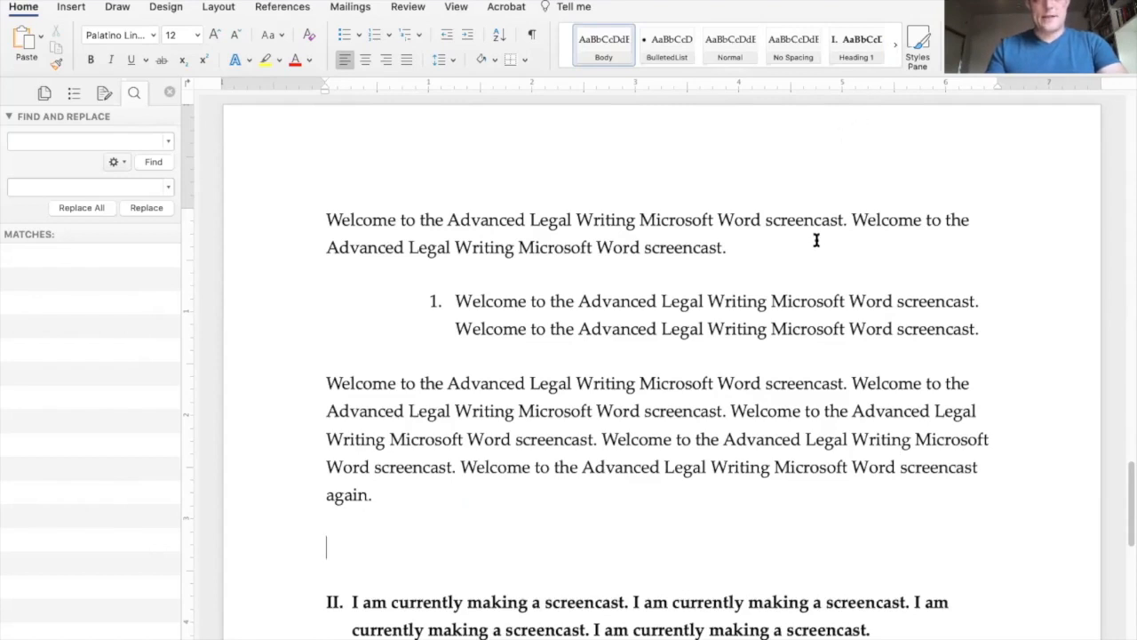
type("let's see how well this dictation ")
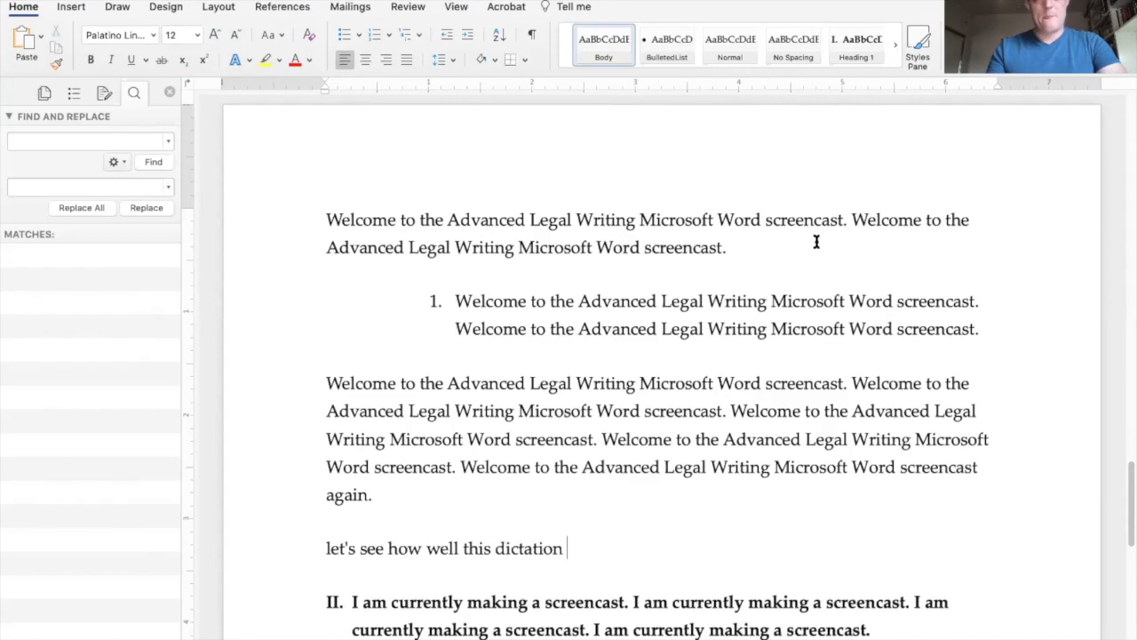
type("feature works.")
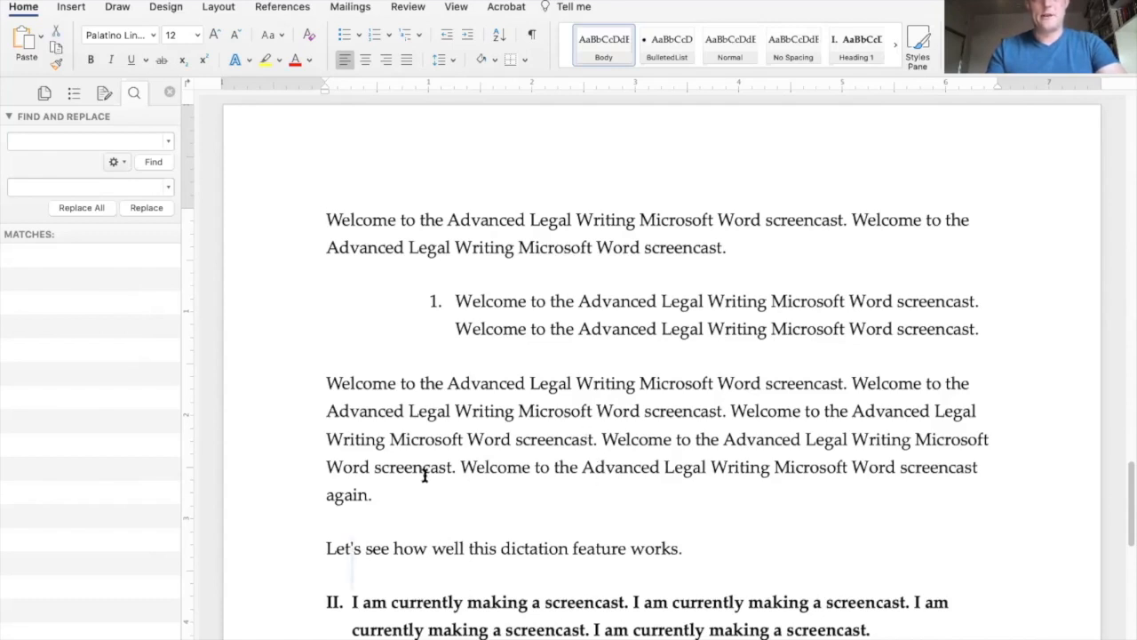
Step: Replace the straight apostrophe in the dictated word "Let's" with a curly one
scroll(347, 431, "down", 3)
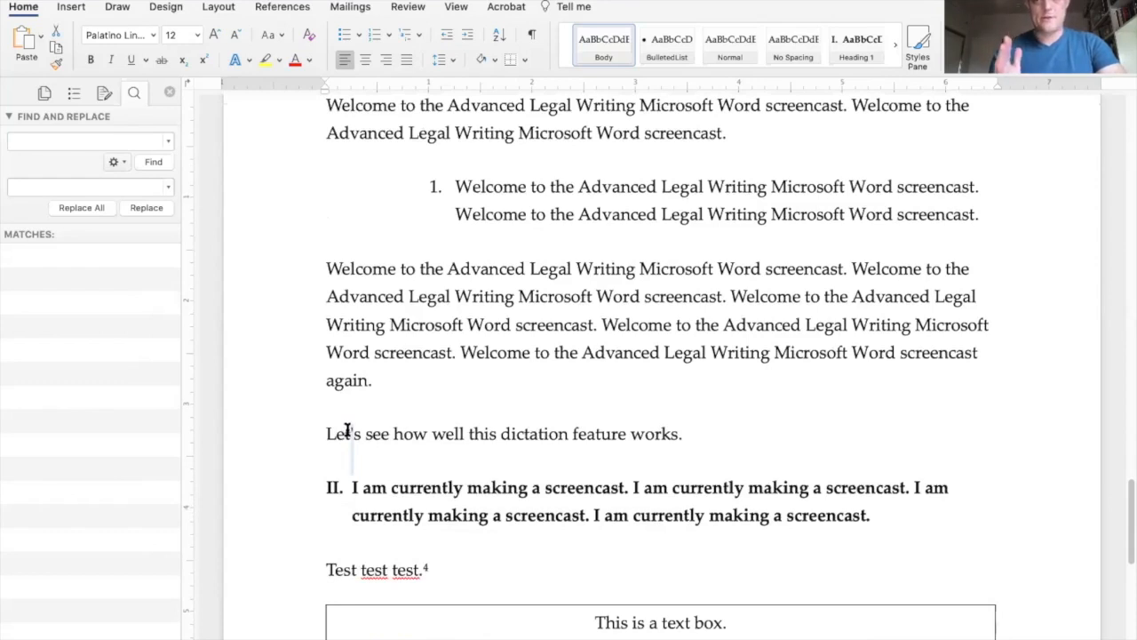
left_click(347, 431)
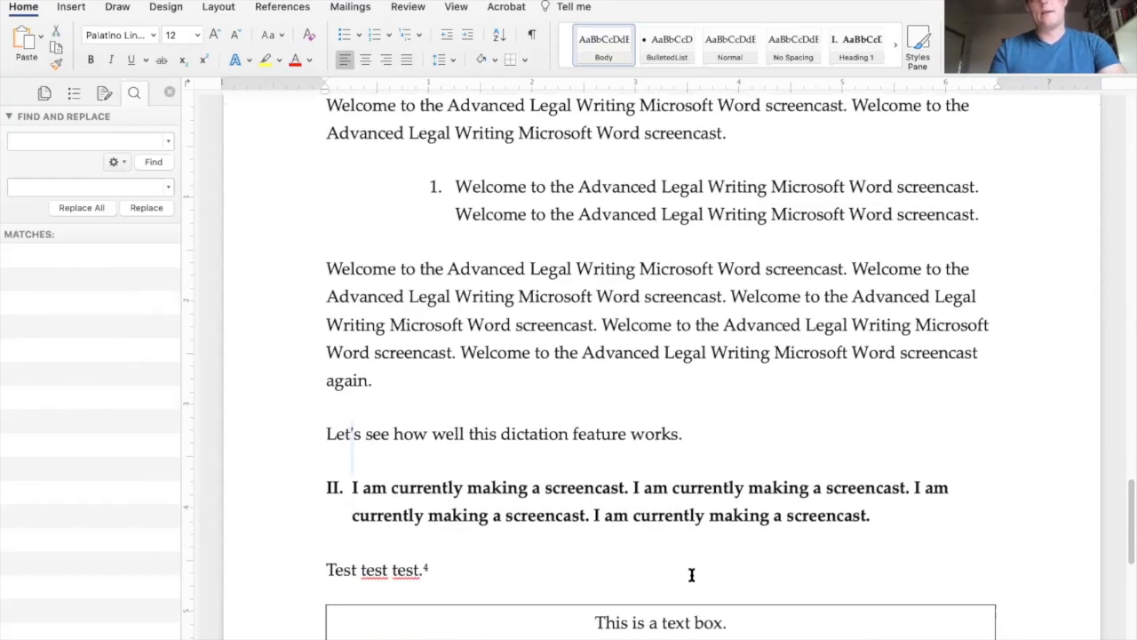
type("'")
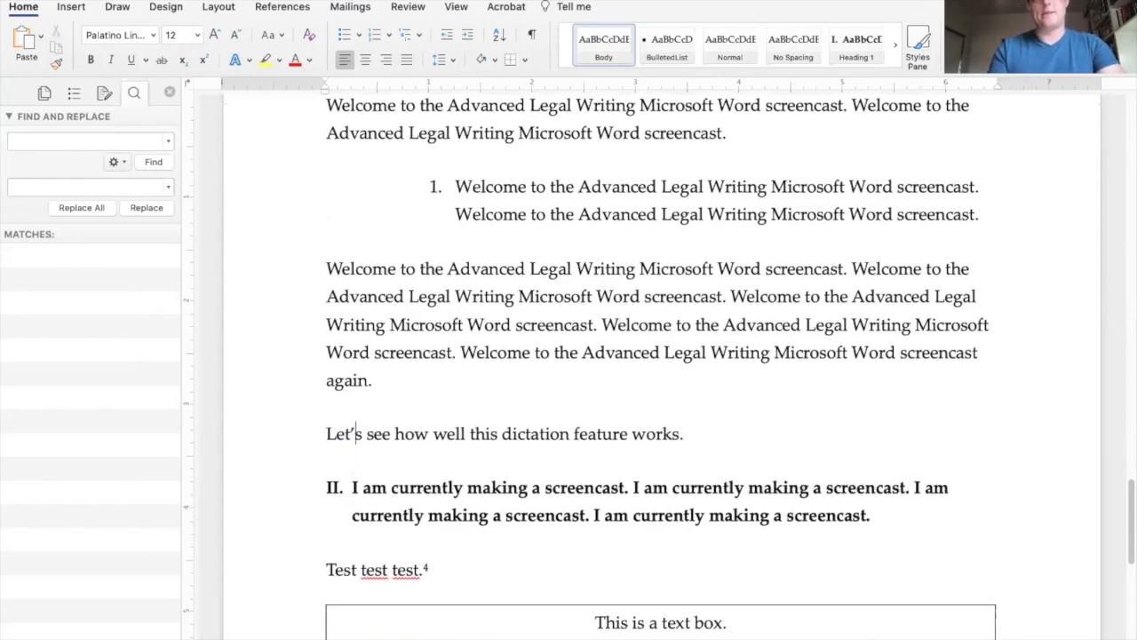
left_click(551, 435)
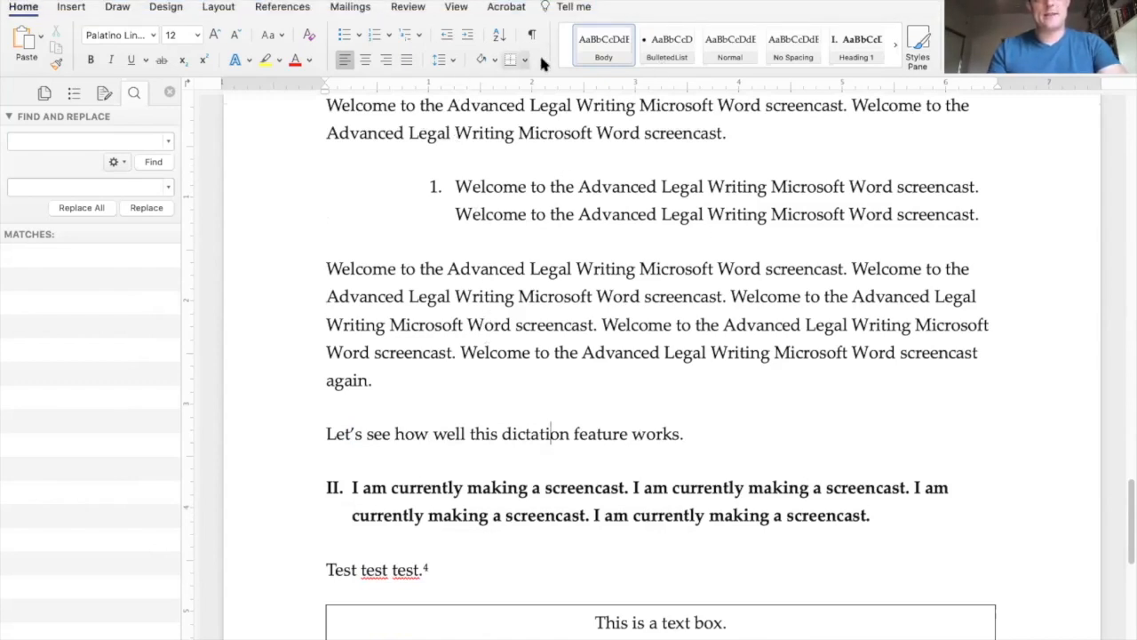
Step: Inspect the paragraph and font formatting of heading II with Reveal Formatting, turning the feature off when done
scroll(704, 394, "down", 1)
scroll(703, 387, "down", 5)
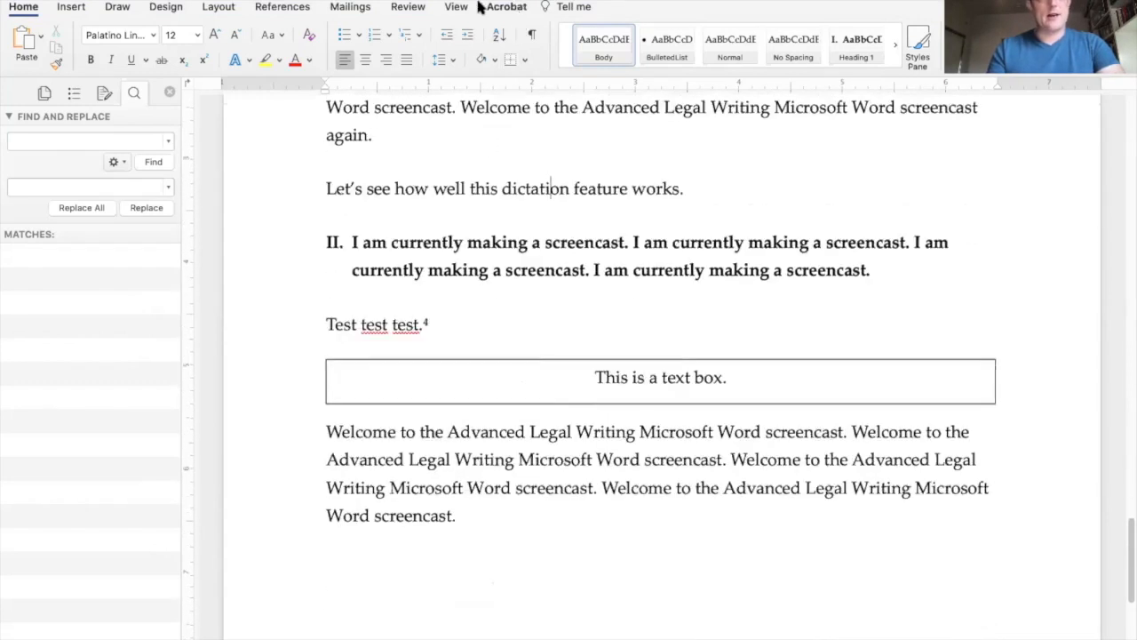
left_click(93, 0)
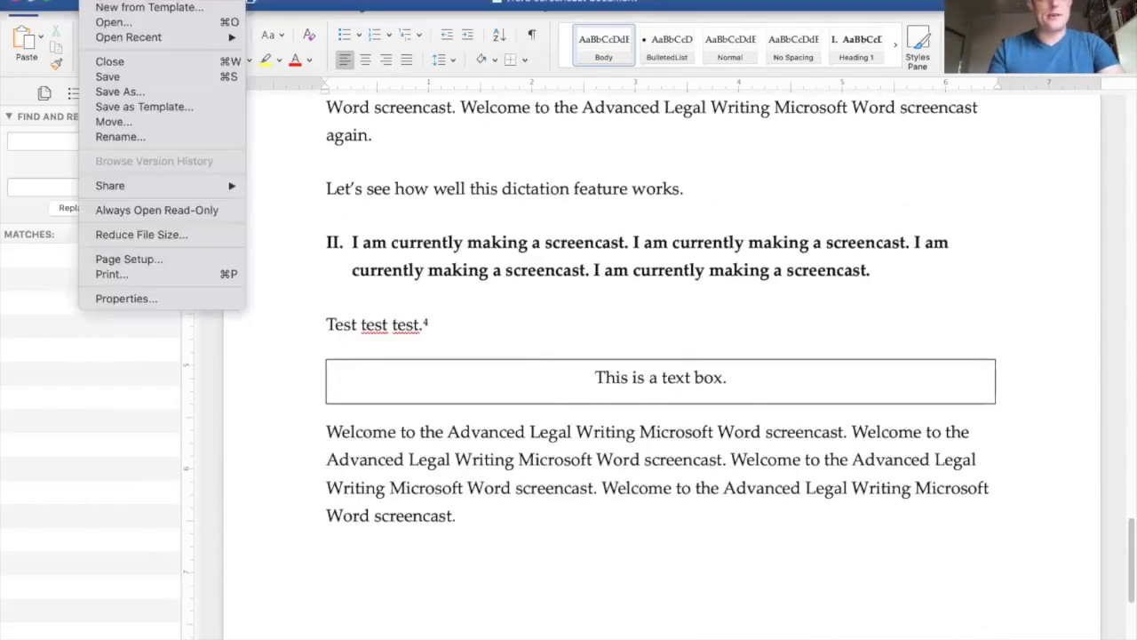
mouse_move(129, 0)
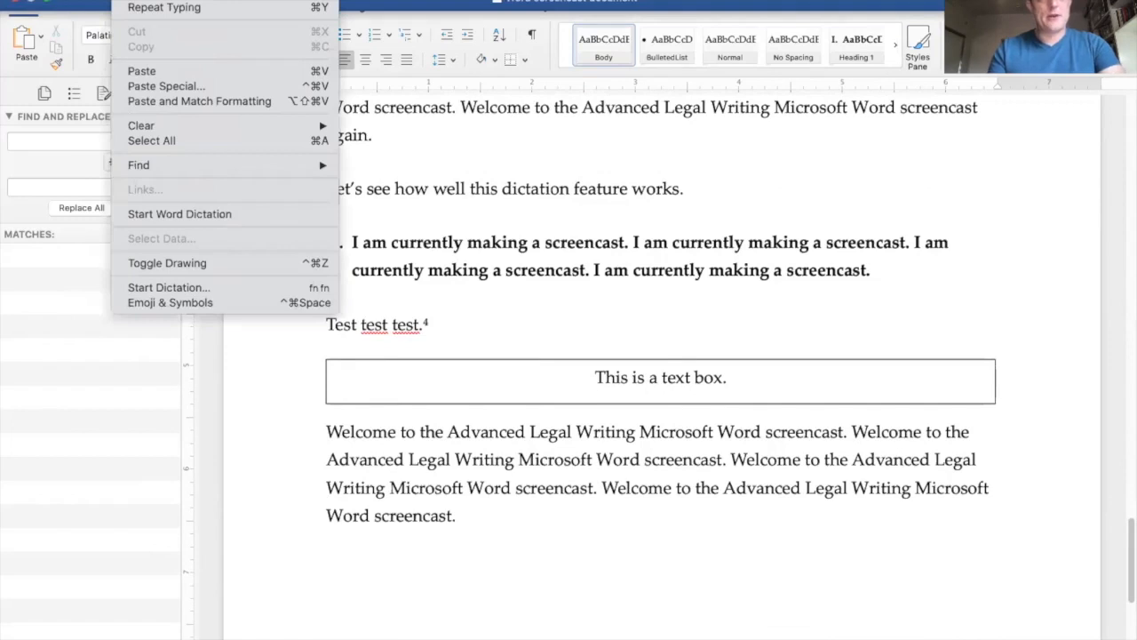
mouse_move(164, 0)
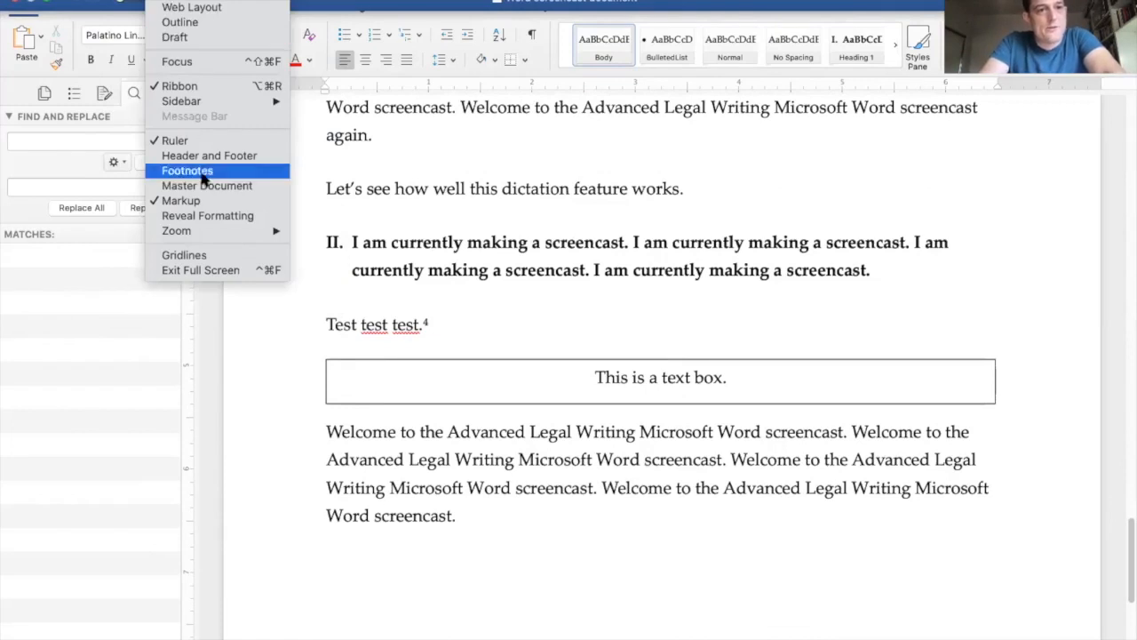
left_click(209, 216)
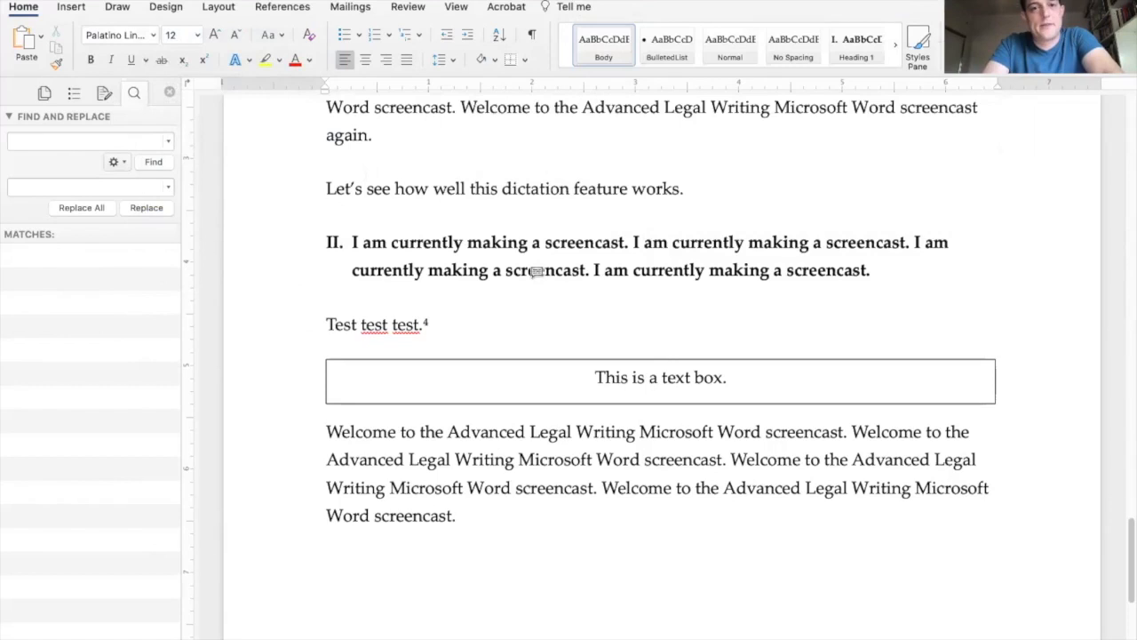
left_click(131, 0)
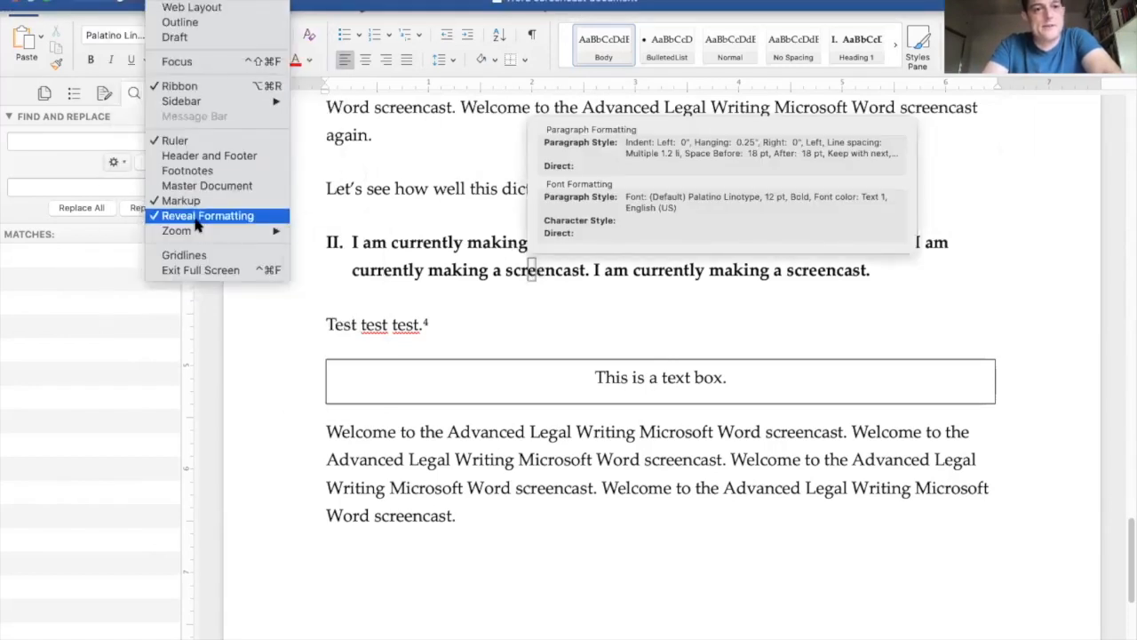
left_click(205, 216)
Step: Go to footnote 4 from the body text, and look through the available view, insert and format commands
left_click(167, 4)
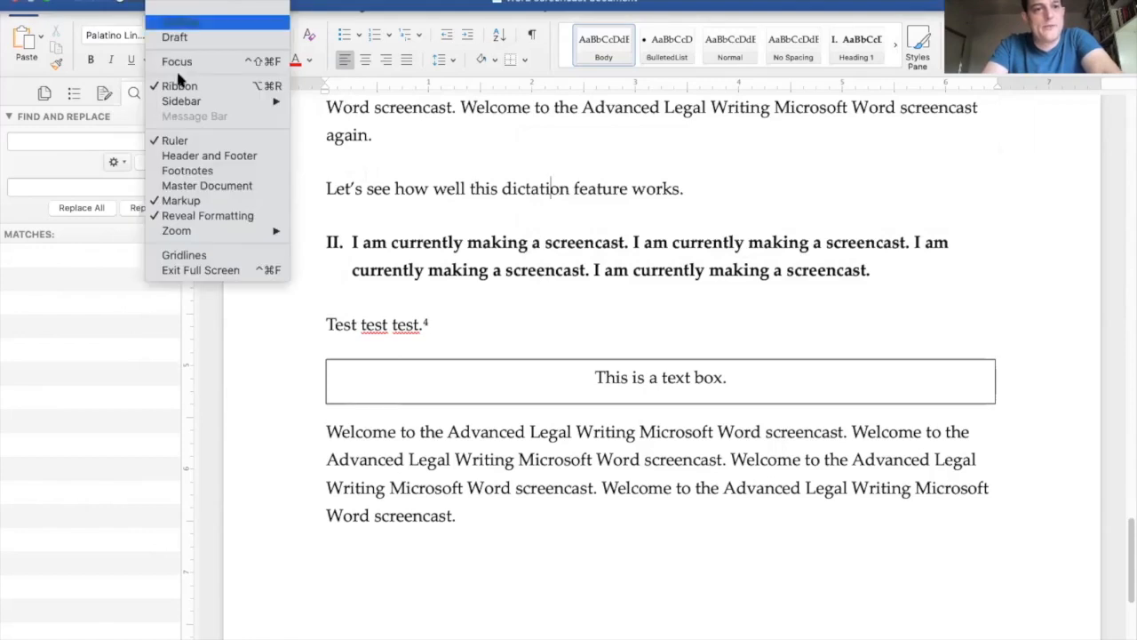
left_click(186, 170)
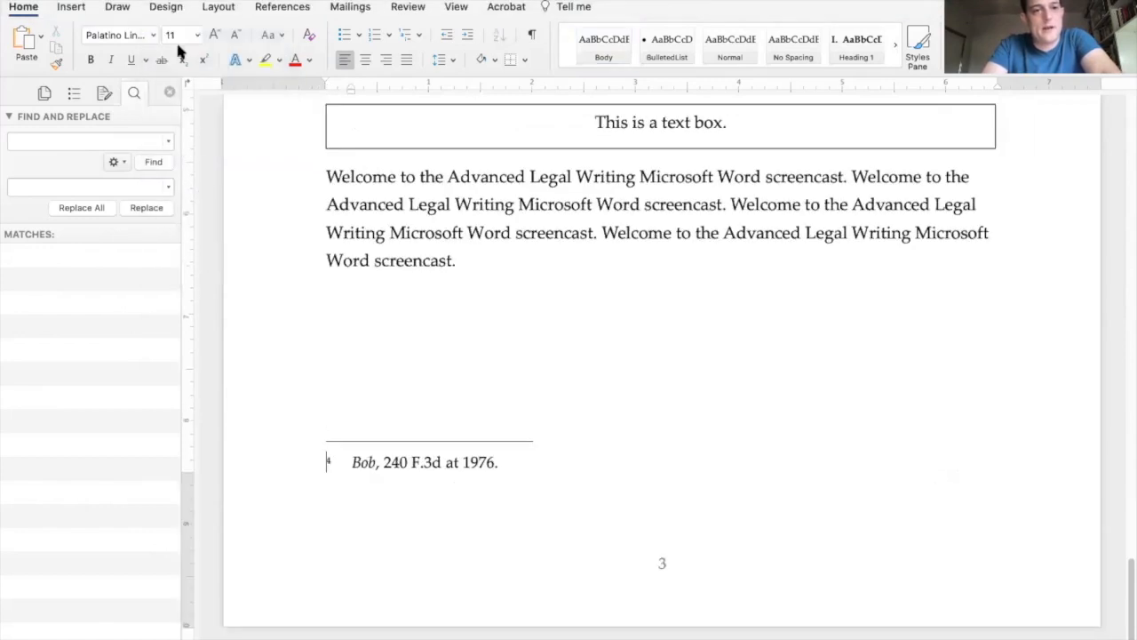
left_click(163, 3)
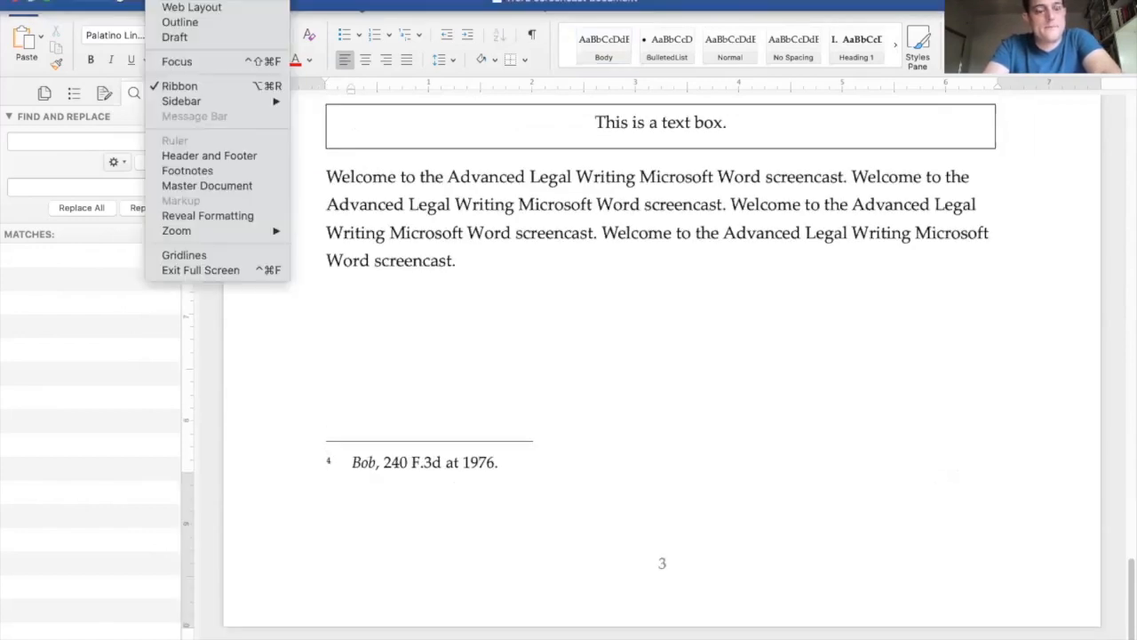
mouse_move(213, 3)
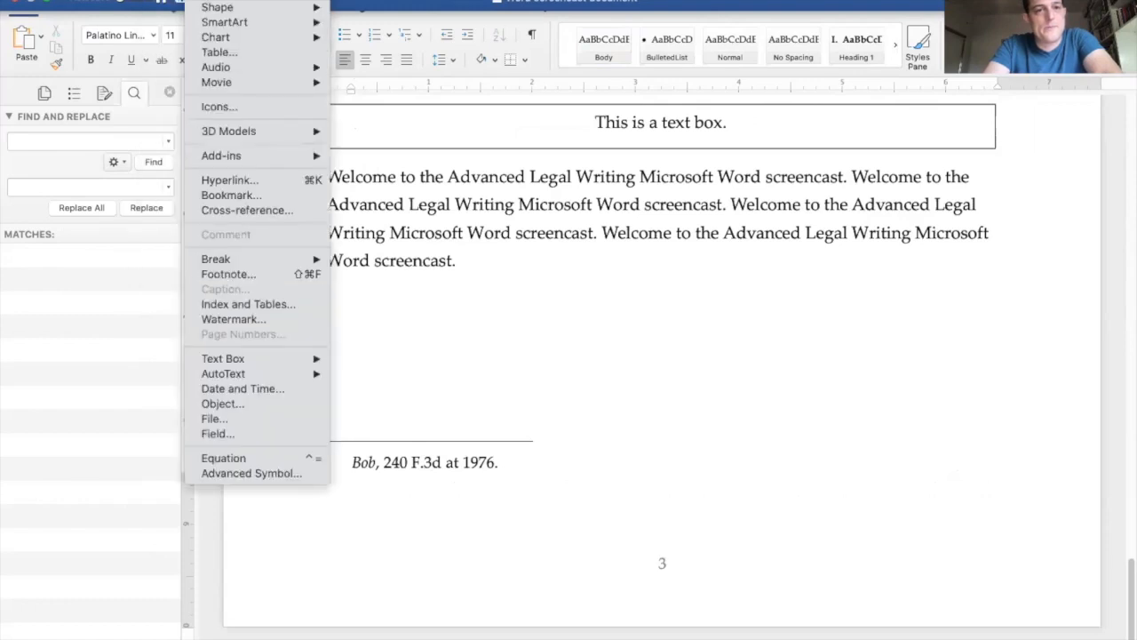
left_click(209, 3)
left_click(209, 3)
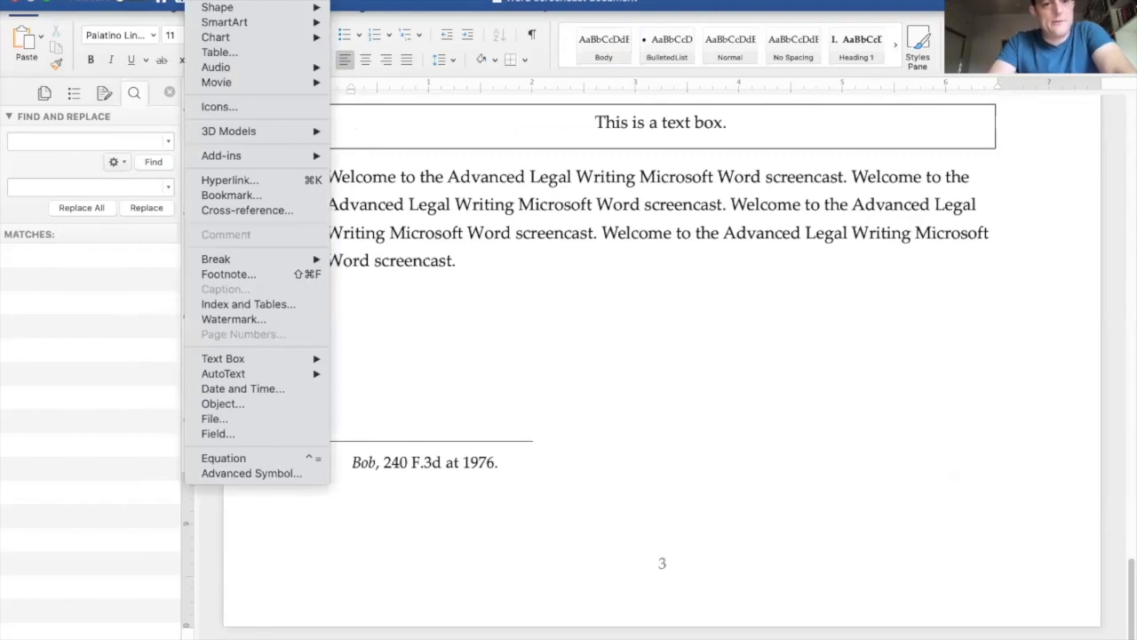
mouse_move(252, 3)
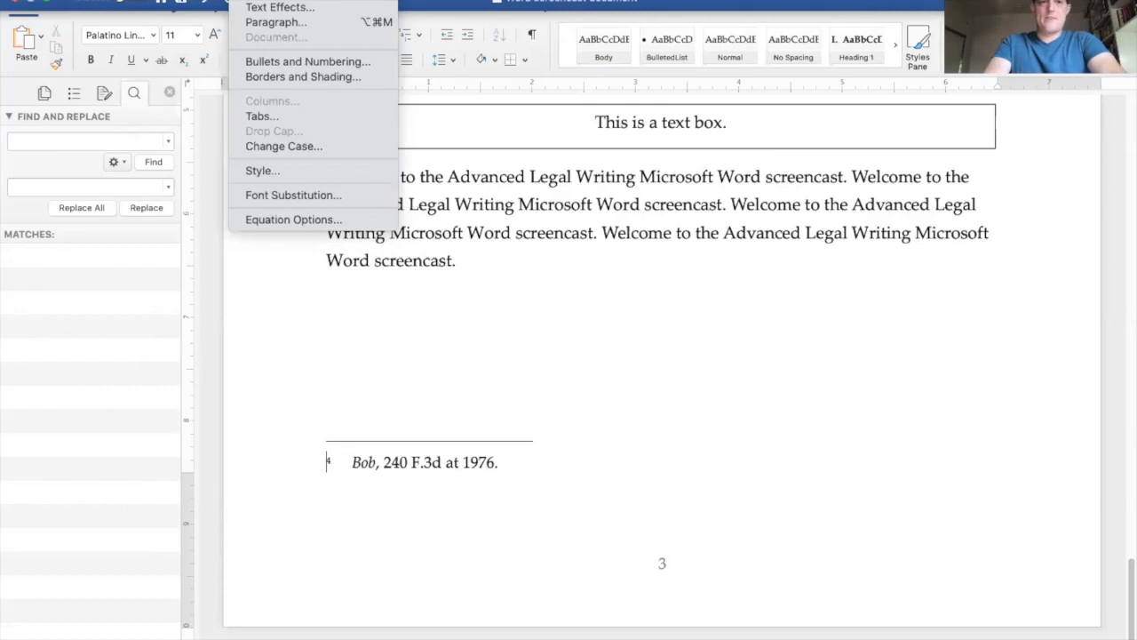
key("Escape")
Step: Insert an empty paragraph above heading I and apply the Body style to it
scroll(503, 400, "up", 20)
scroll(427, 436, "up", 8)
scroll(427, 437, "down", 12)
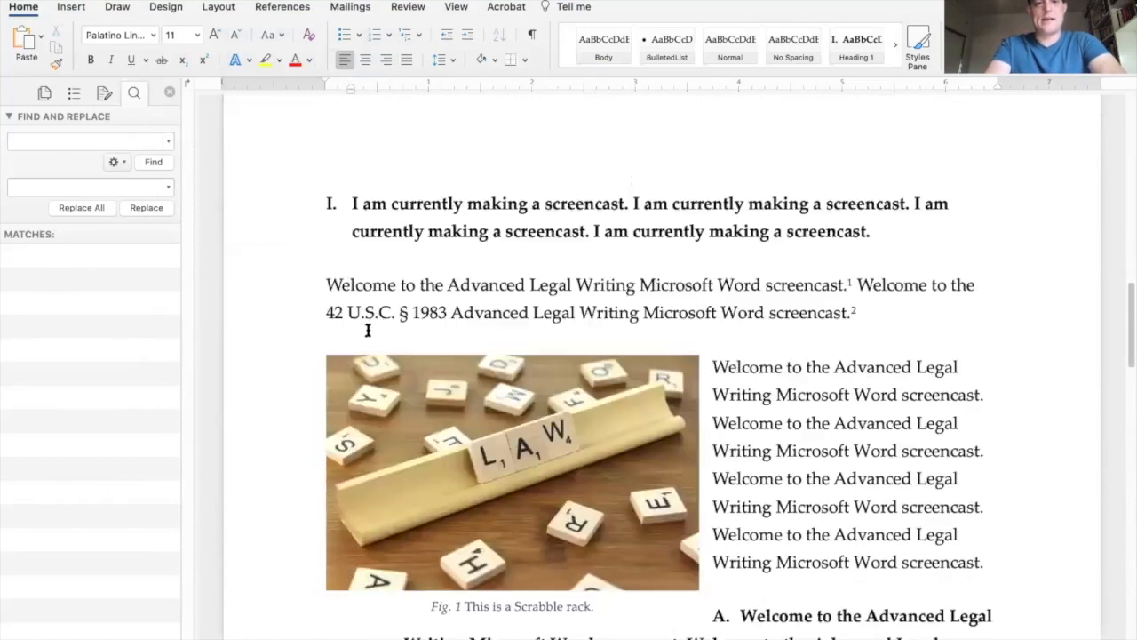
left_click(355, 210)
key("Return")
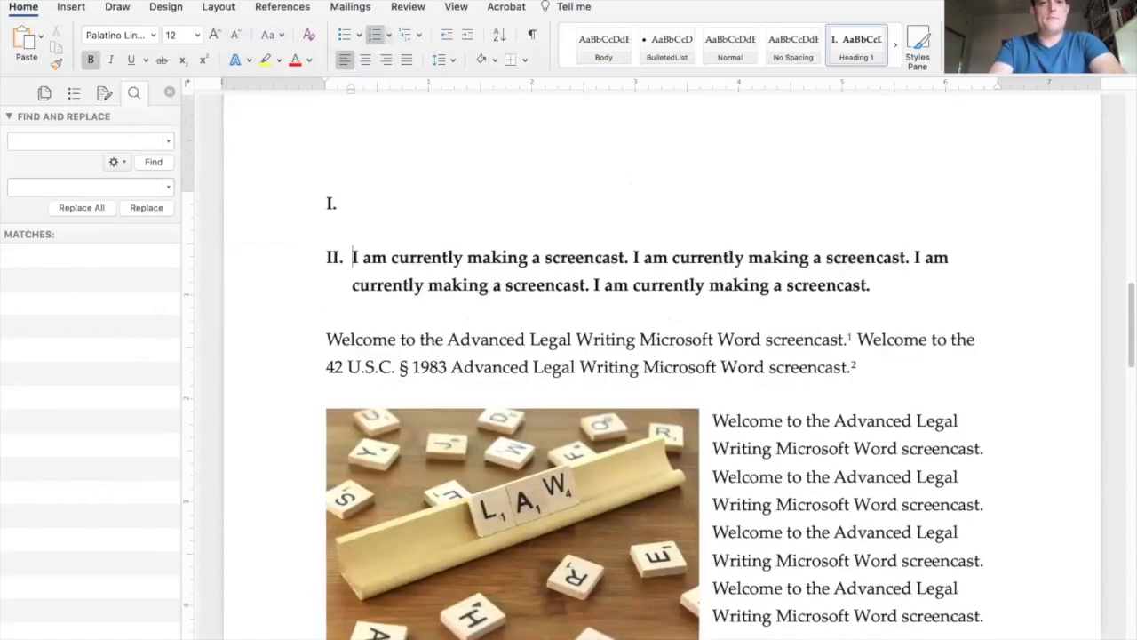
key("Up")
left_click(601, 45)
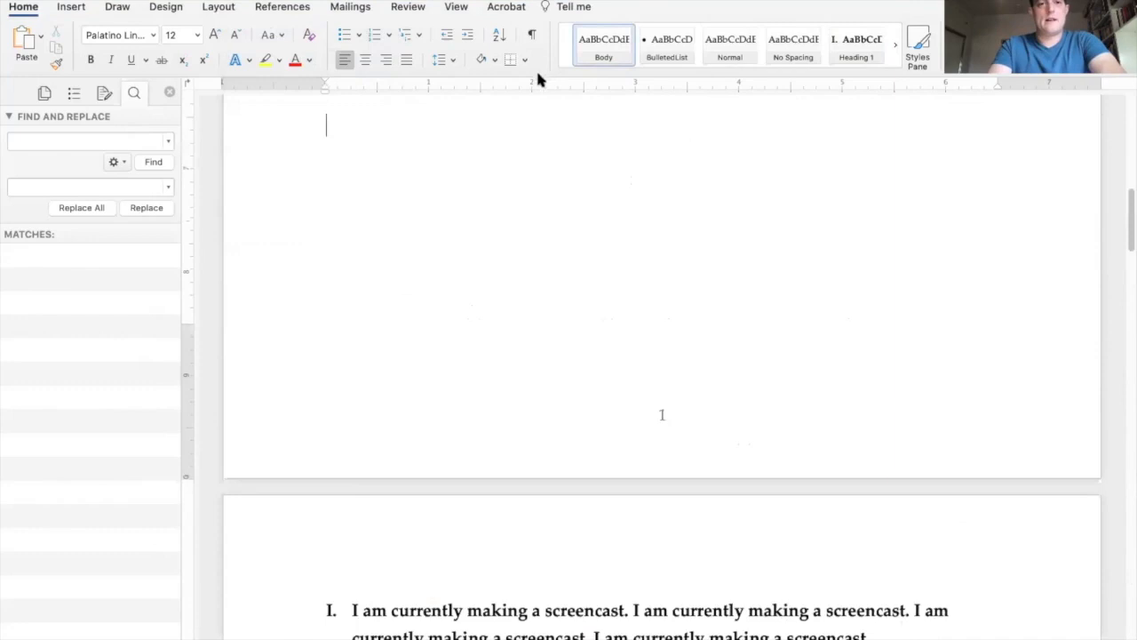
Step: Write "Today's date:" in the new paragraph below the Statutes entry
scroll(536, 100, "up", 3)
type("D")
key("BackSpace")
type("Today's date:")
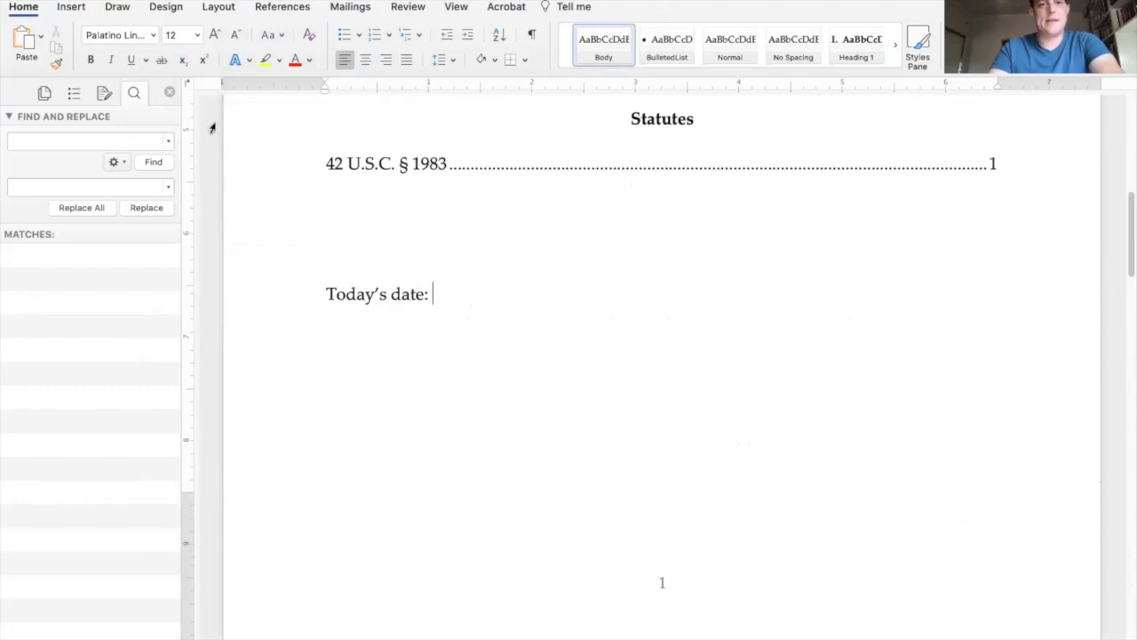
Step: Insert a Date field from the Date and Time category after "Today's date:", using the default format
left_click(206, 1)
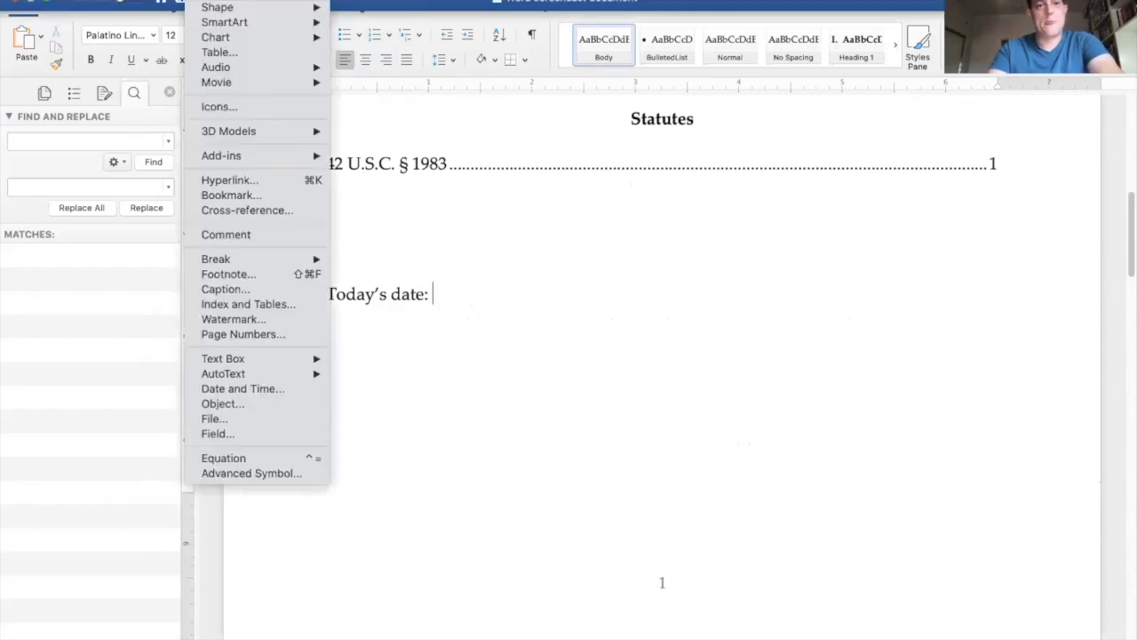
left_click(260, 431)
left_click(494, 128)
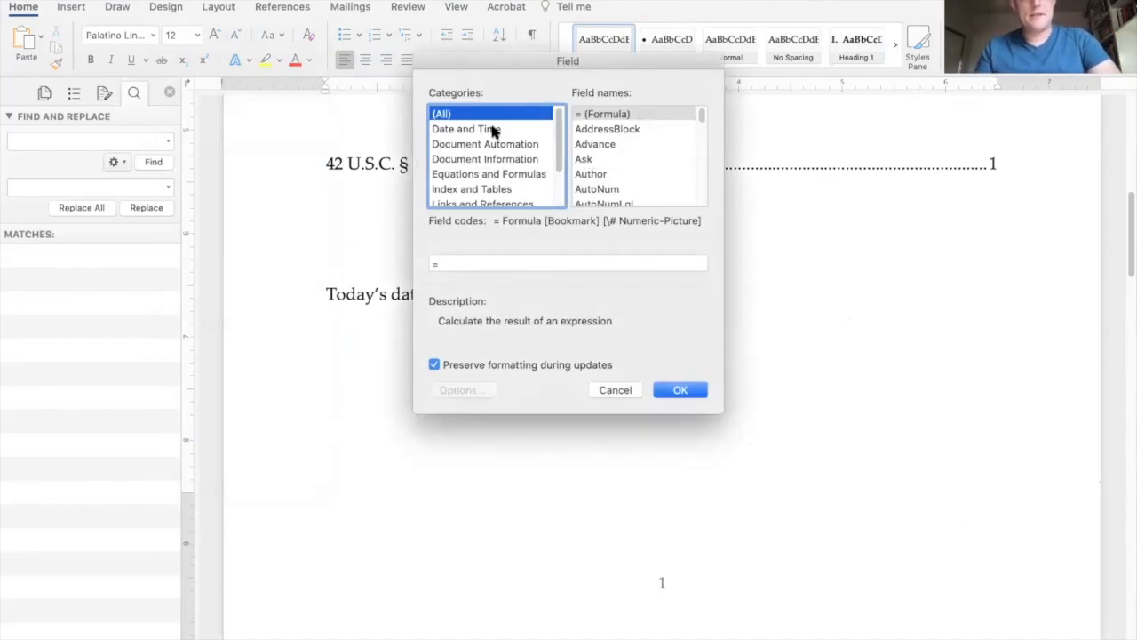
left_click(530, 130)
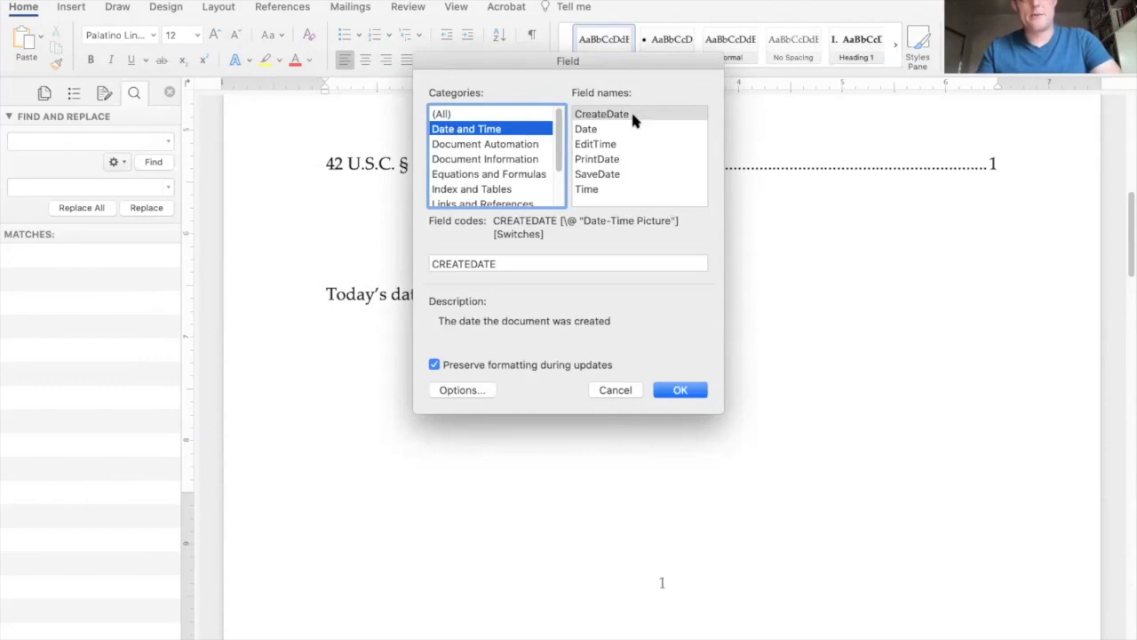
left_click(625, 122)
left_click(625, 128)
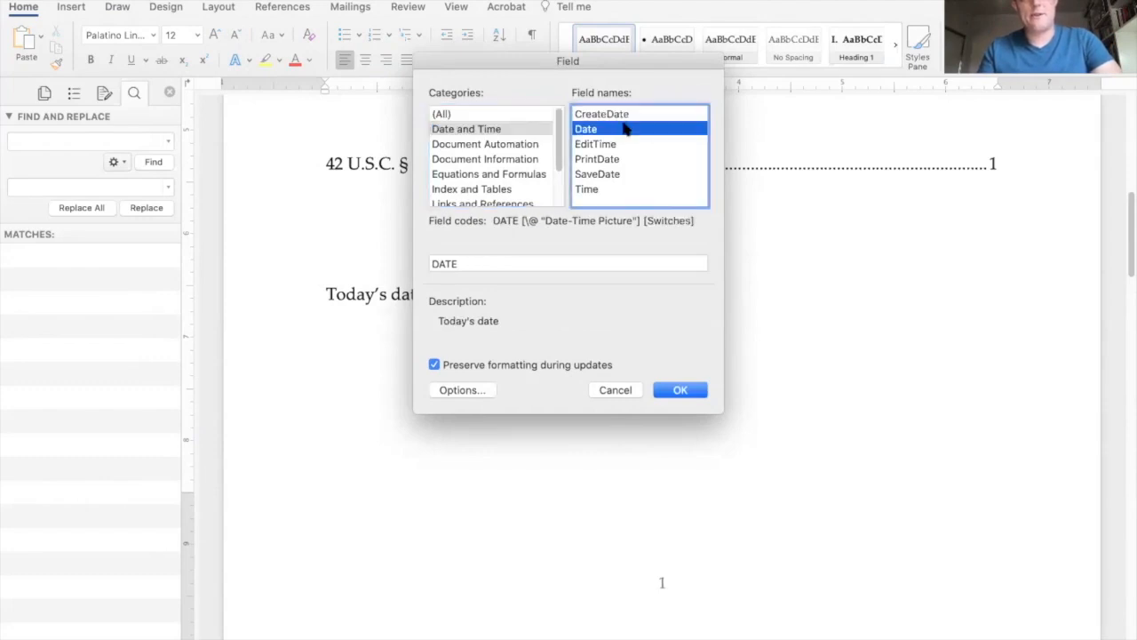
left_click(613, 175)
left_click(613, 130)
scroll(540, 142, "down", 3)
scroll(532, 154, "up", 3)
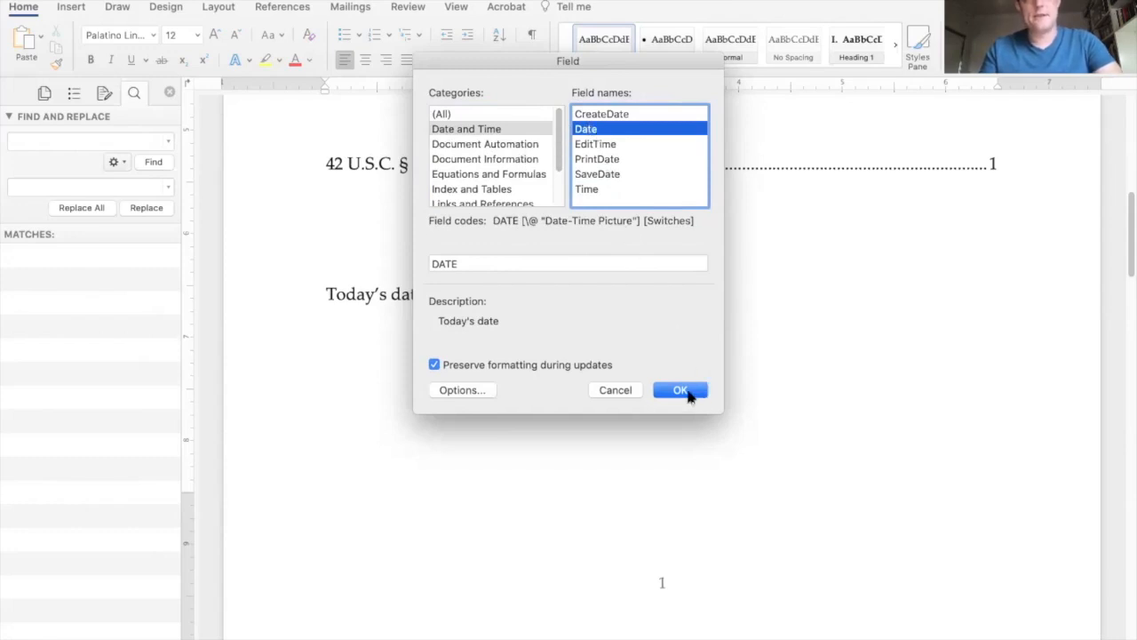
key("Return")
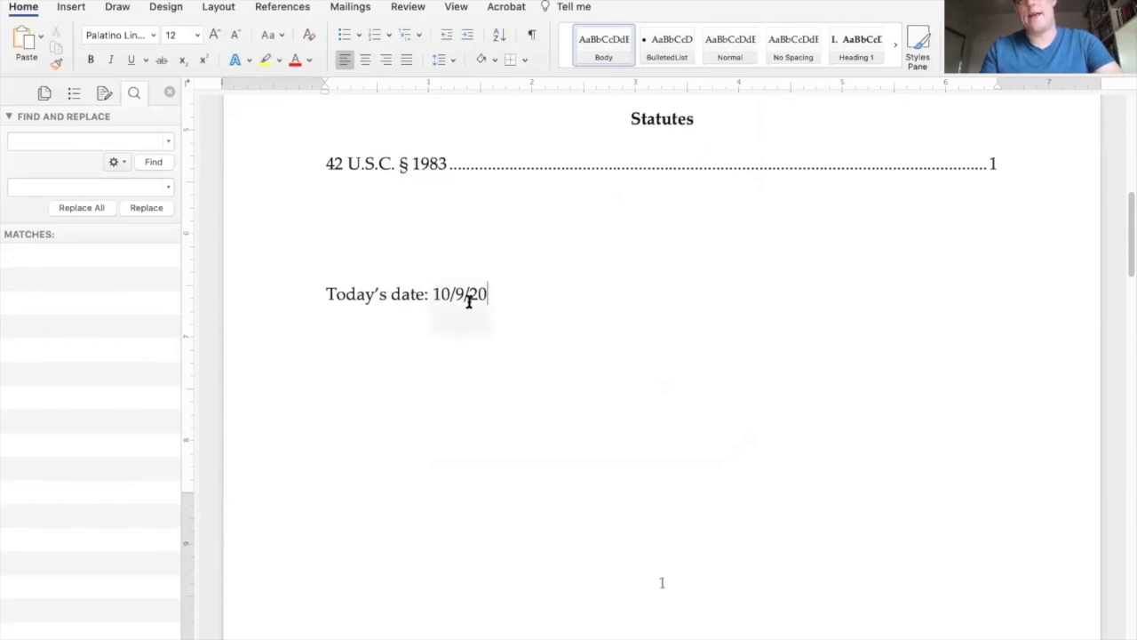
Step: Check the commands available for the inserted date field, and delete the field
right_click(439, 297)
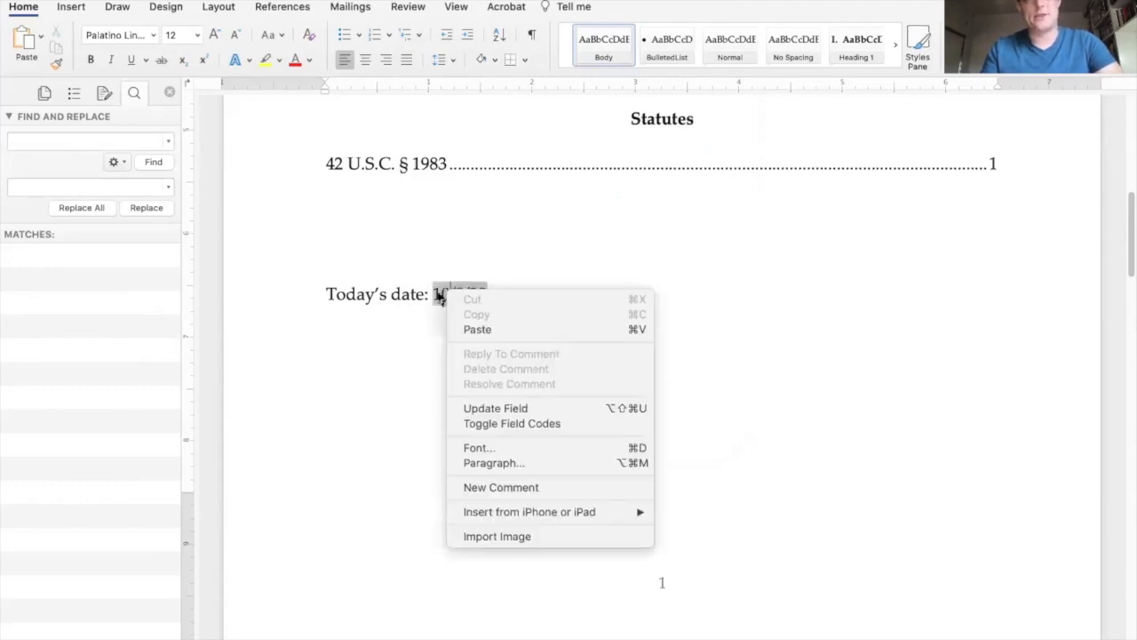
left_click(439, 296)
left_click(505, 292)
left_click(441, 293)
left_click(429, 292)
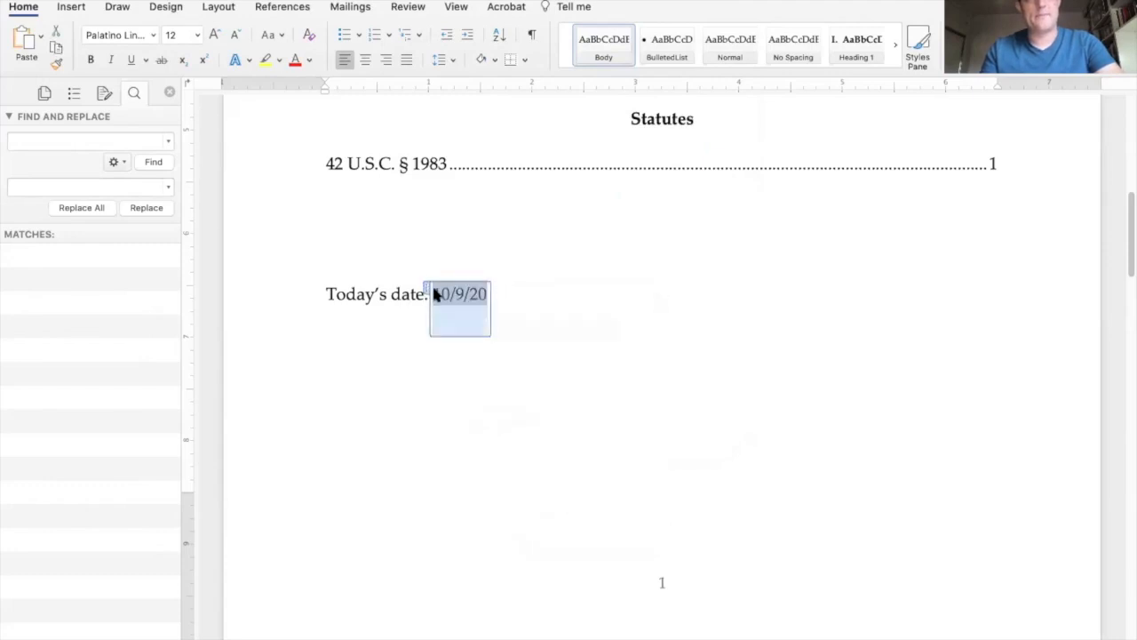
left_click(539, 297)
left_click(467, 295)
left_click(503, 296)
key("BackSpace")
key("BackSpace")
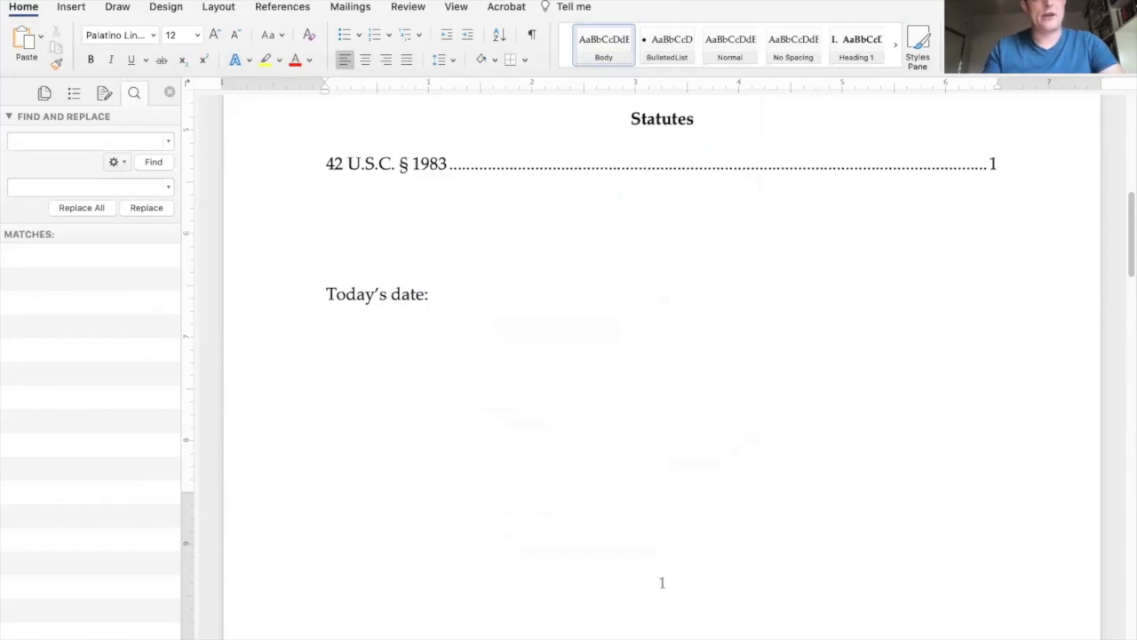
Step: Try to insert a Date field in the MMMM d, yyyy format after "Today's date:"
left_click(203, 9)
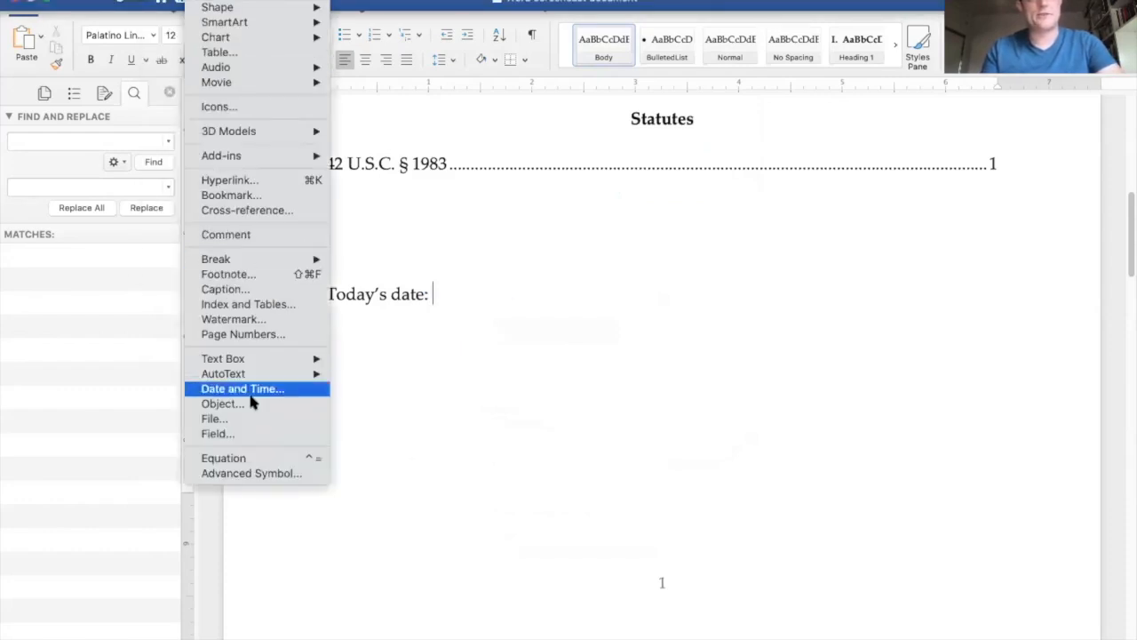
left_click(251, 436)
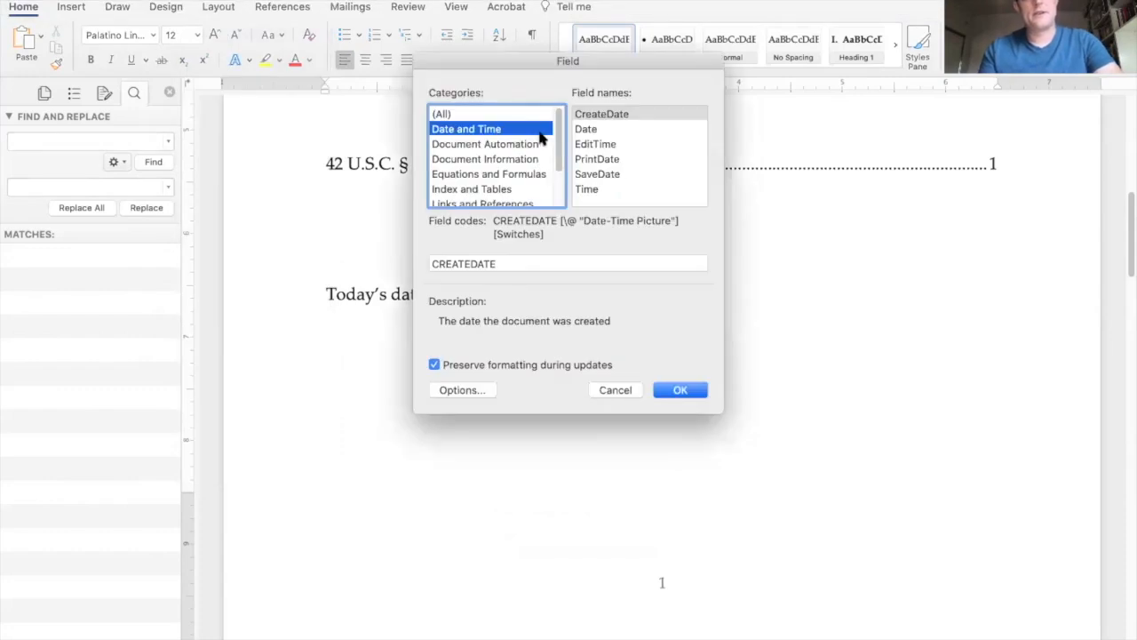
left_click(592, 130)
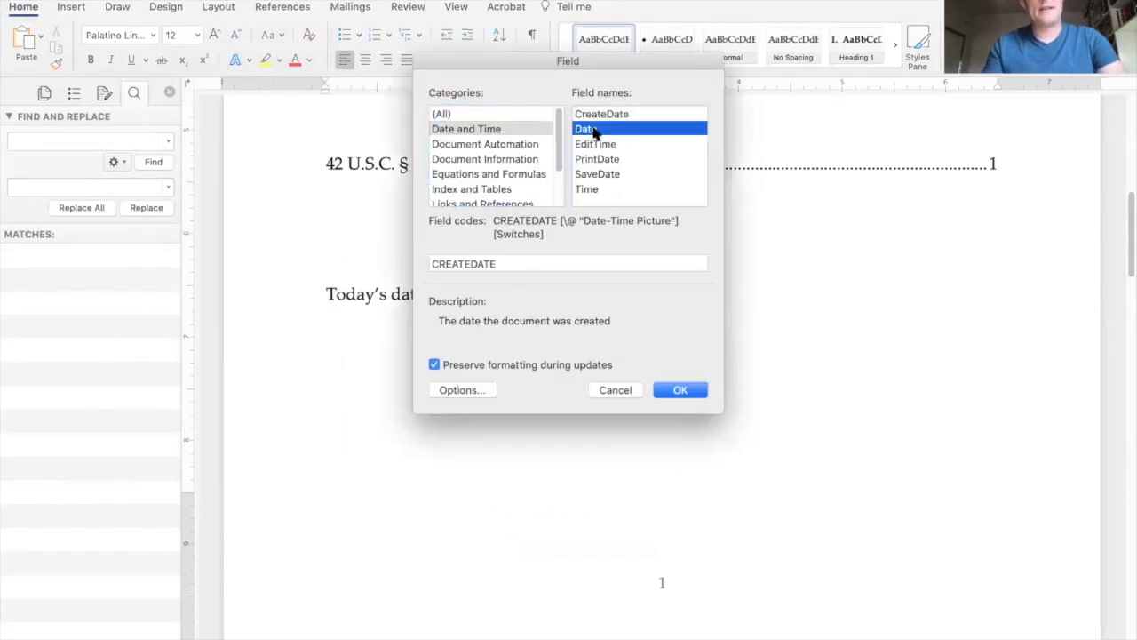
left_click(482, 392)
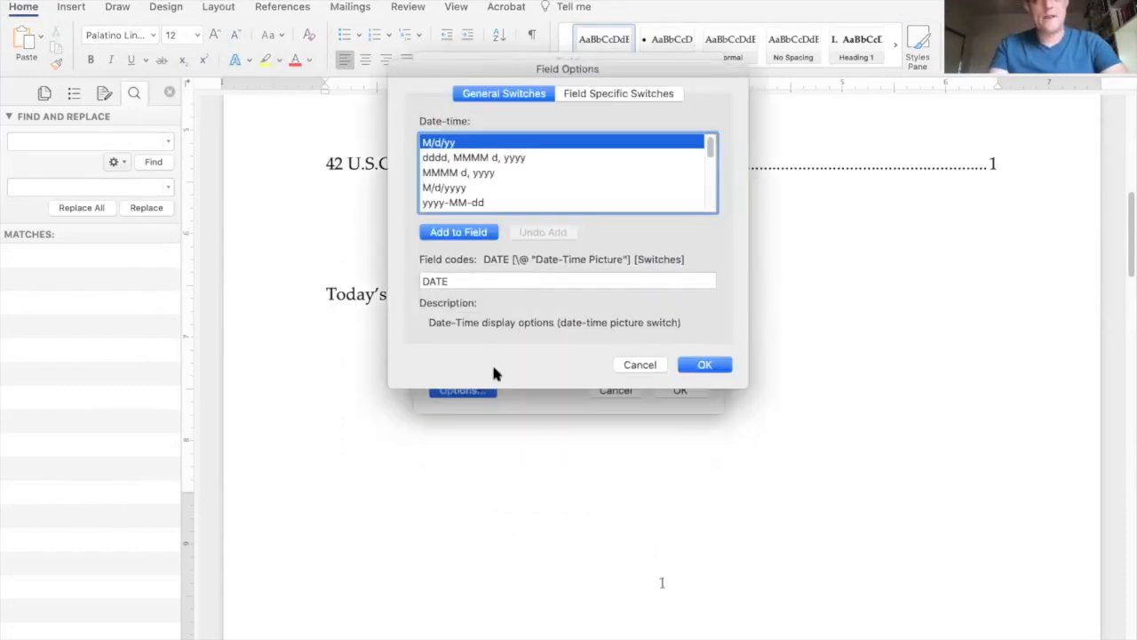
left_click(531, 158)
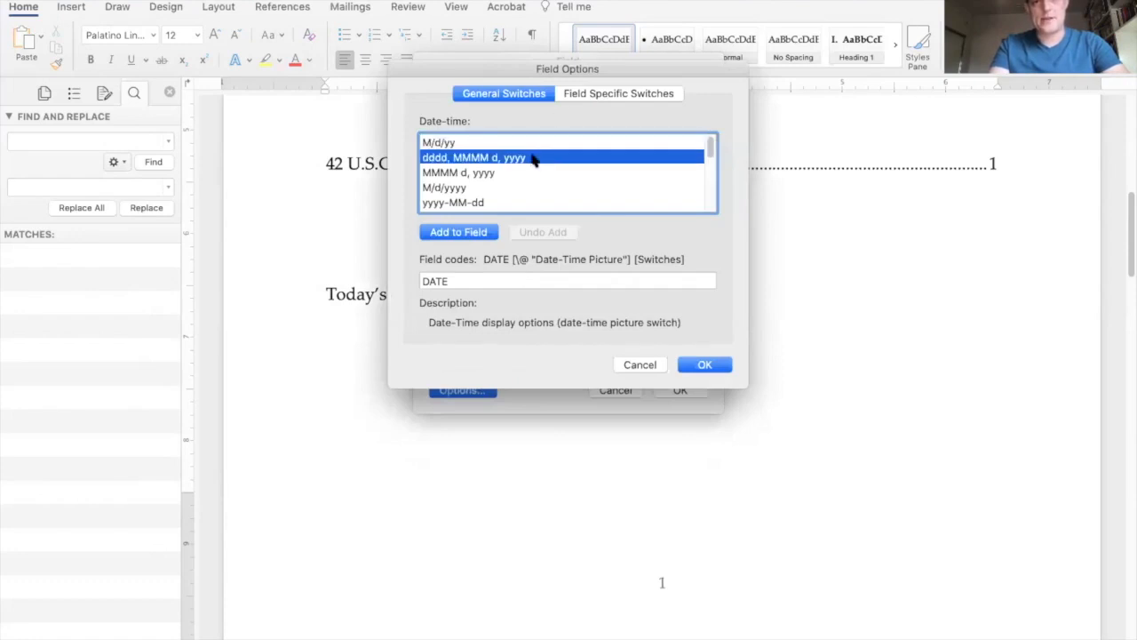
left_click(526, 174)
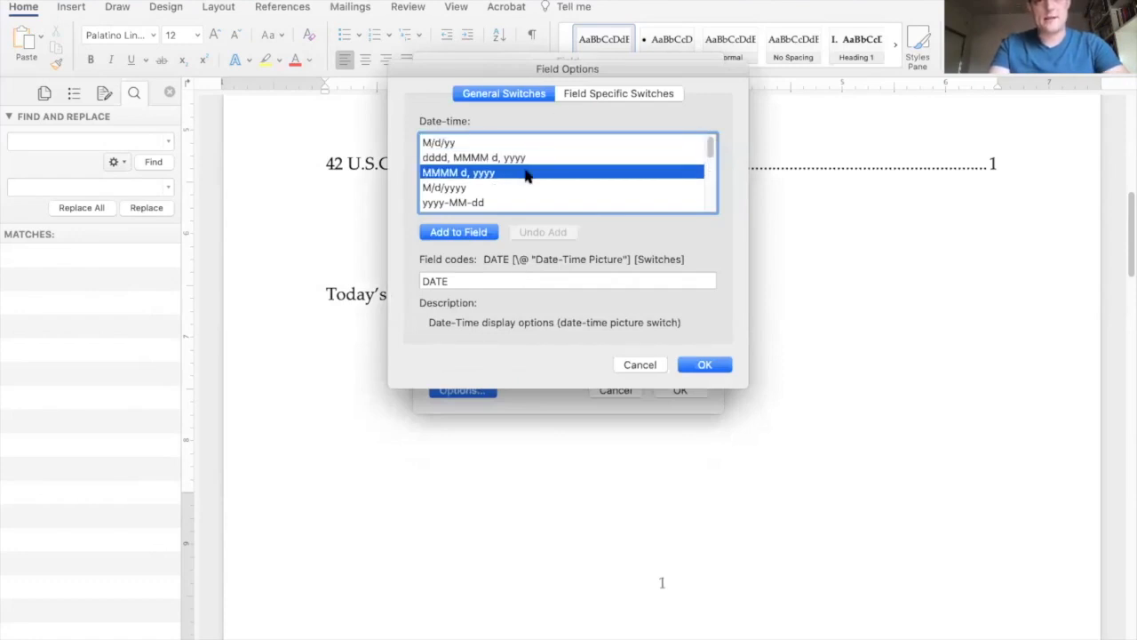
left_click(693, 367)
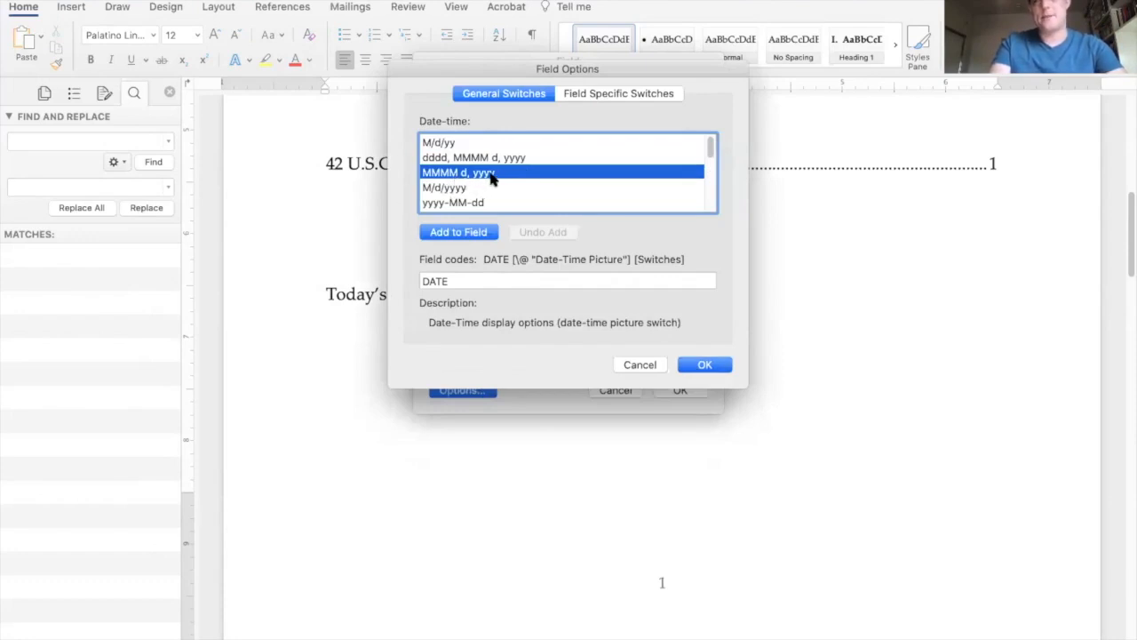
left_click(692, 366)
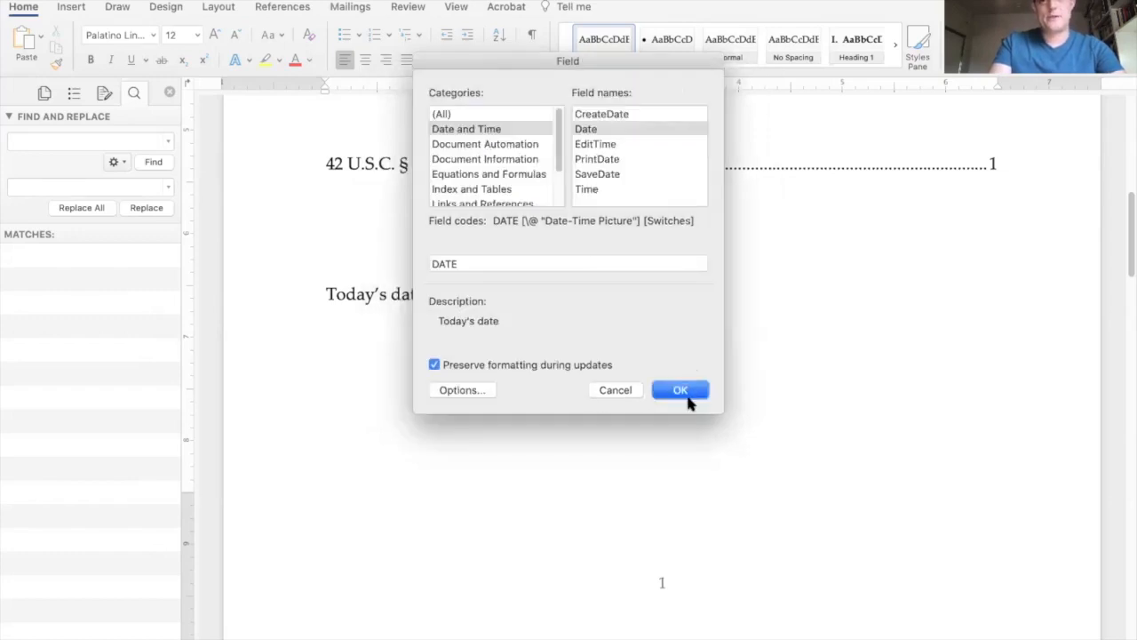
left_click(681, 393)
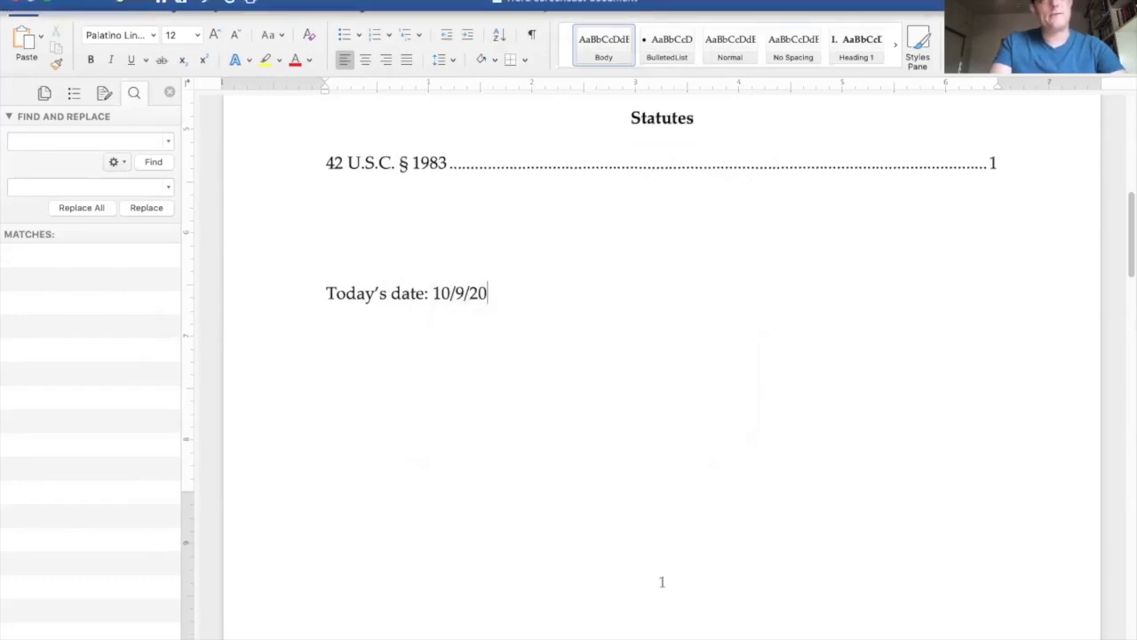
Step: Insert another Date field directly after the short date, adding the MMMM d, yyyy date-time switch to its field code
left_click(201, 1)
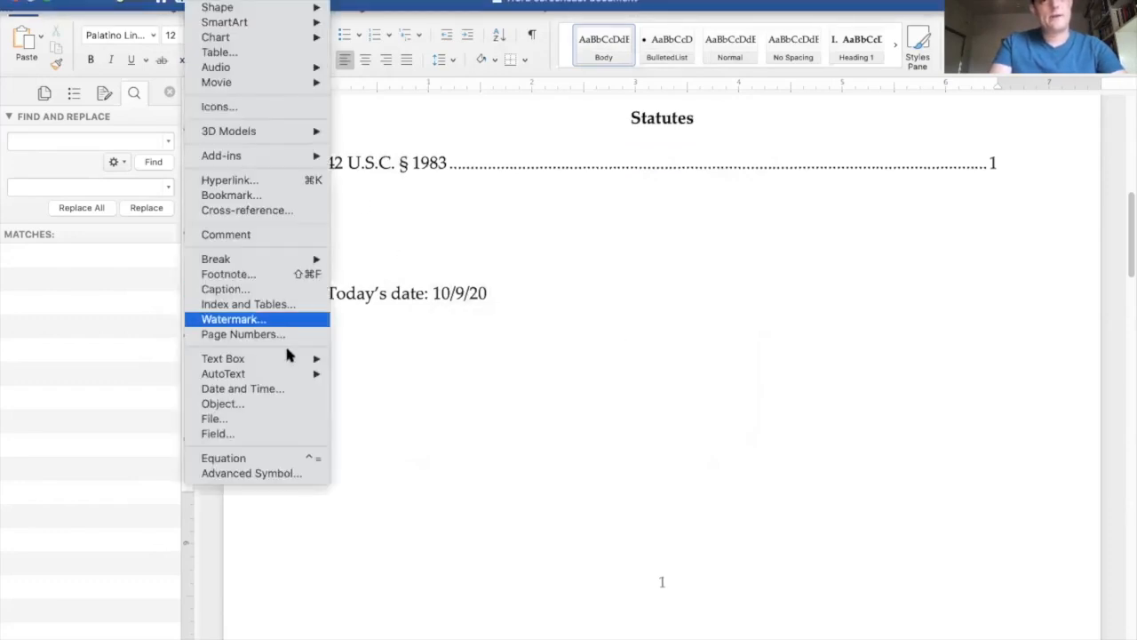
left_click(284, 431)
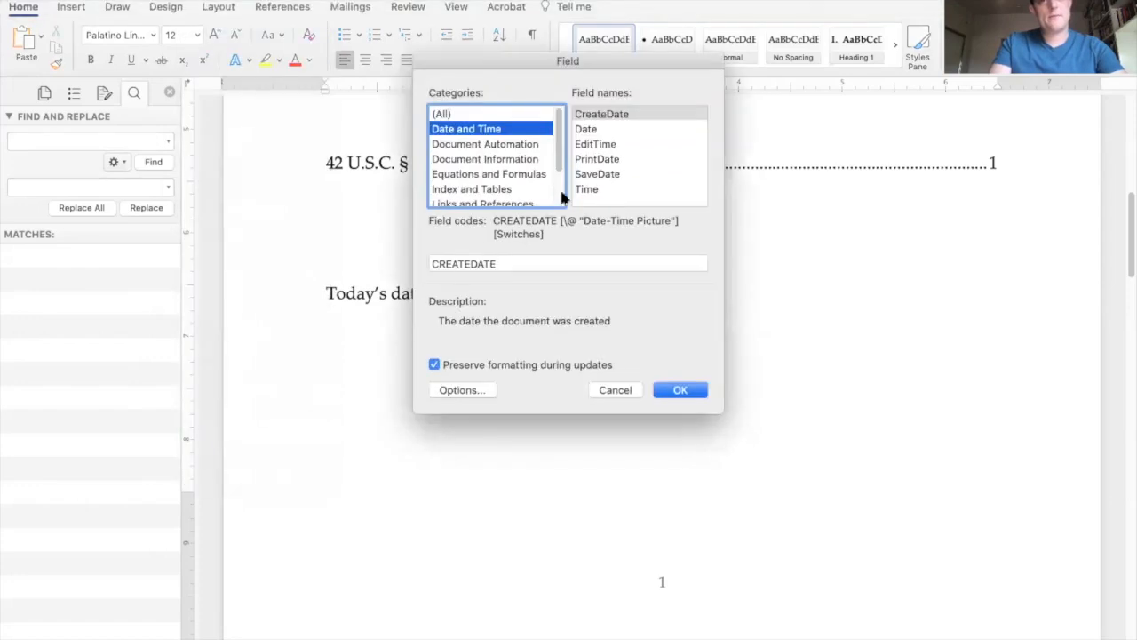
left_click(609, 130)
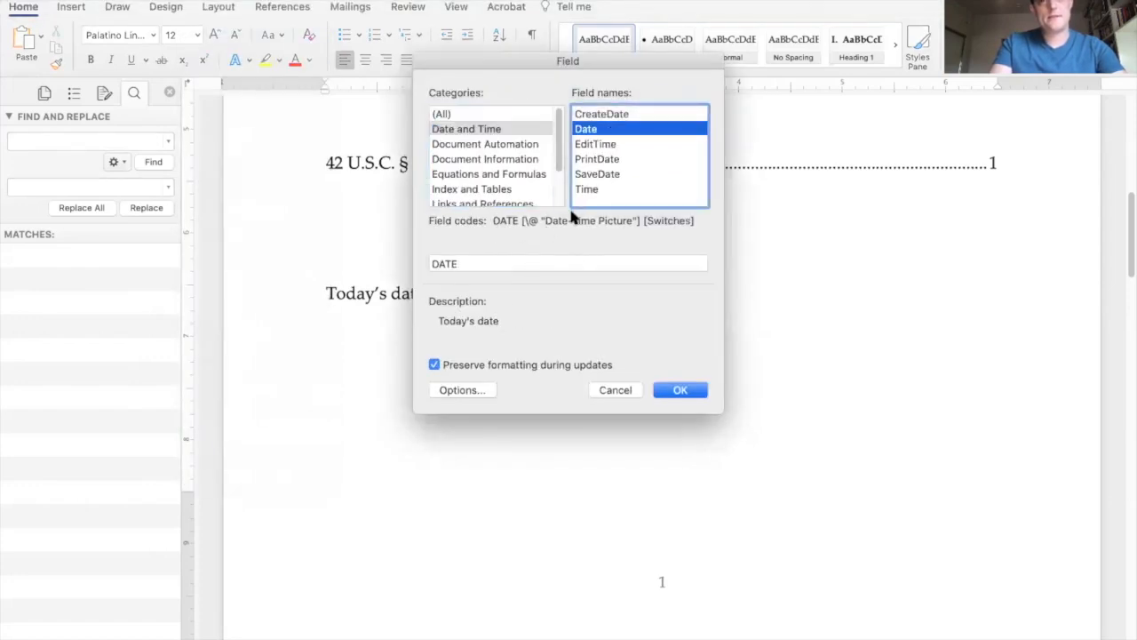
left_click(461, 390)
scroll(496, 169, "down", 3)
scroll(491, 172, "up", 3)
left_click(495, 172)
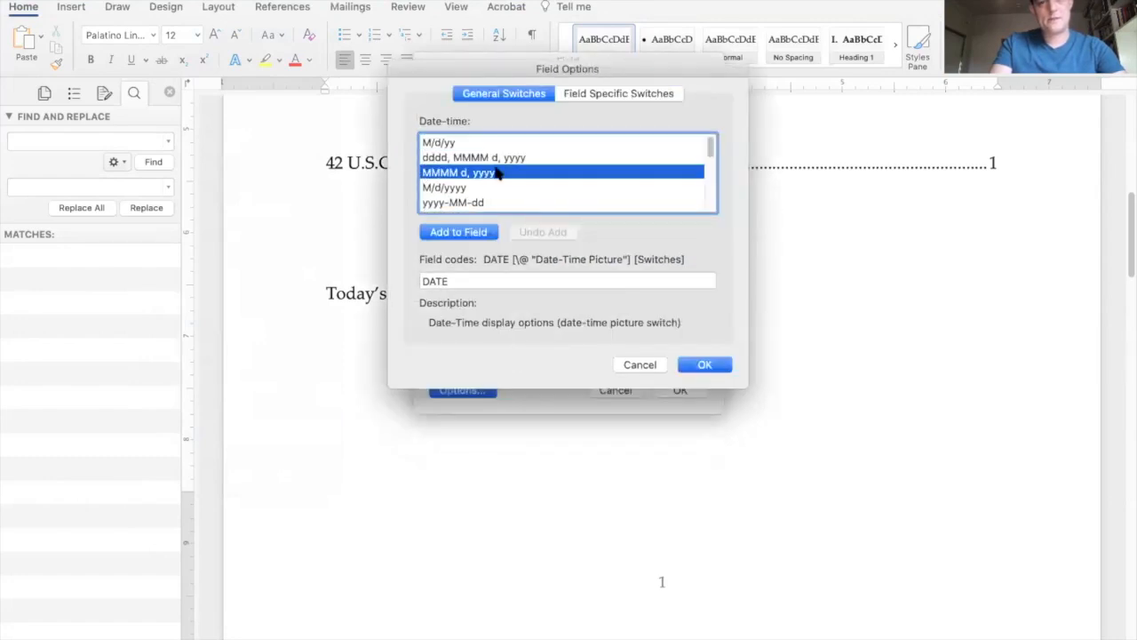
left_click(475, 233)
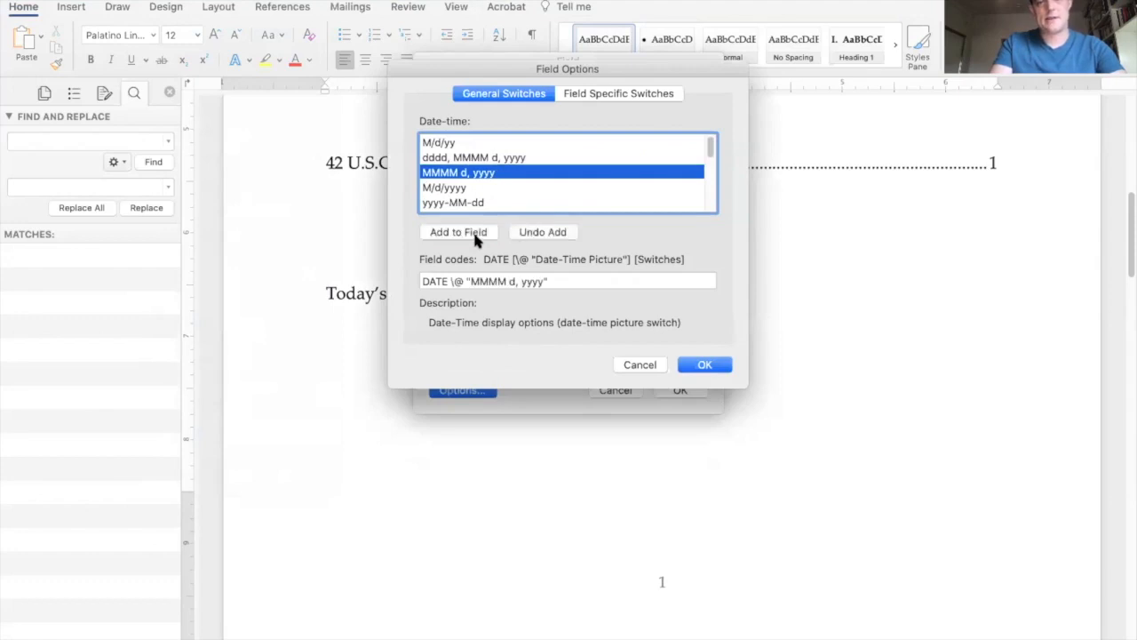
left_click(699, 364)
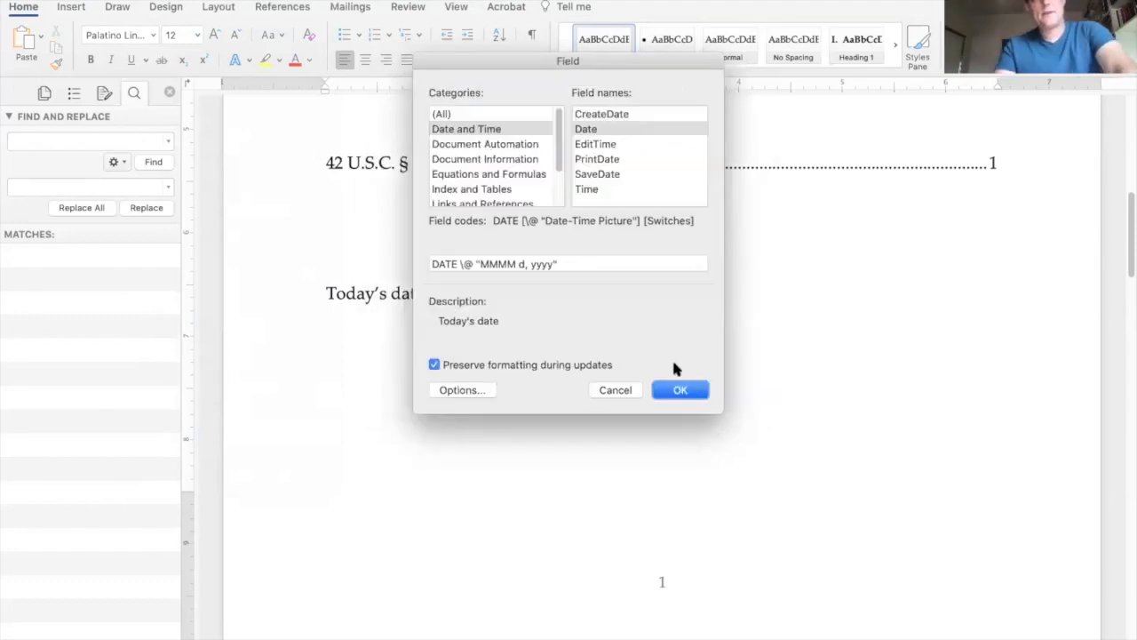
left_click(677, 391)
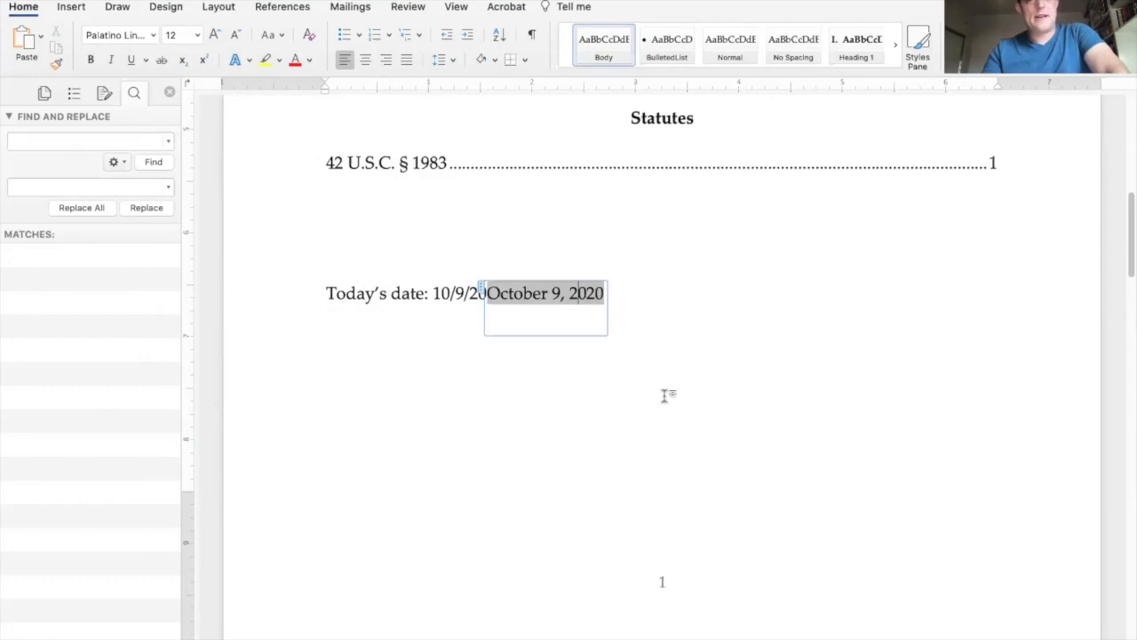
Step: Delete the short-format date field that directly follows "Today's date:"
key("Home")
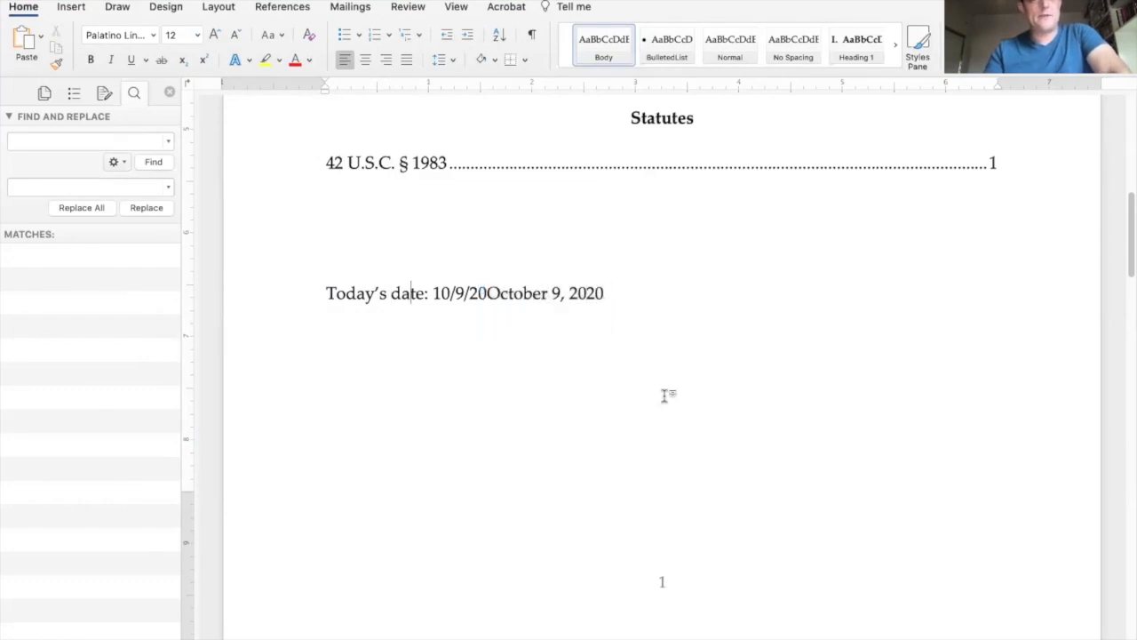
key("Right")
key("shift+Right")
key("shift+Right")
key("shift+Right")
key("shift+Right")
key("shift+Right")
key("shift+Right")
key("shift+Right")
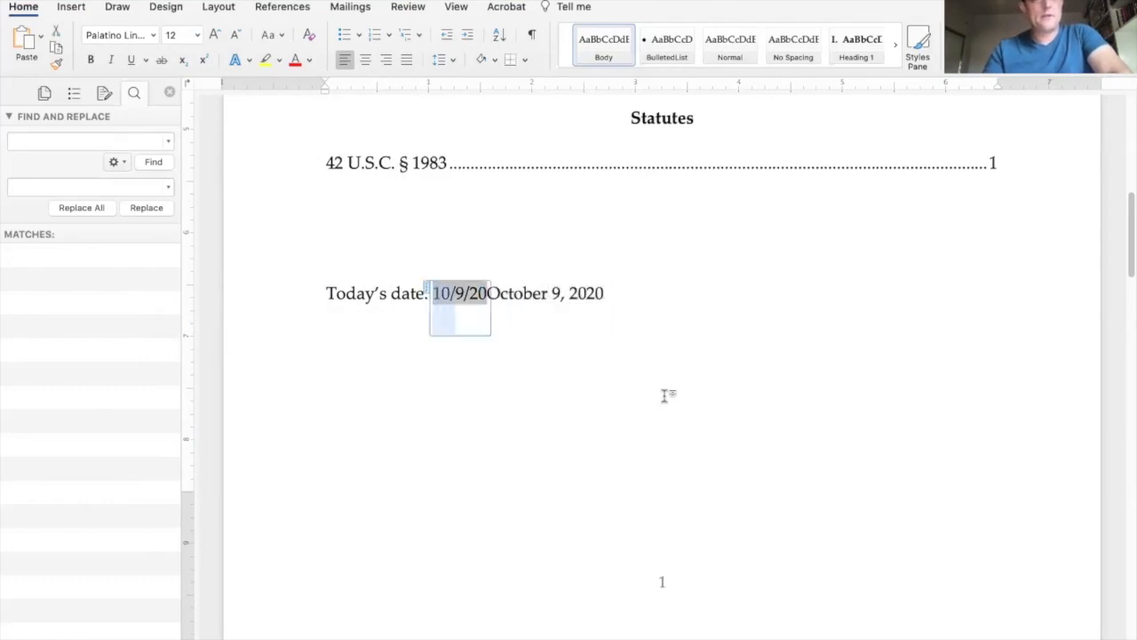
key("BackSpace")
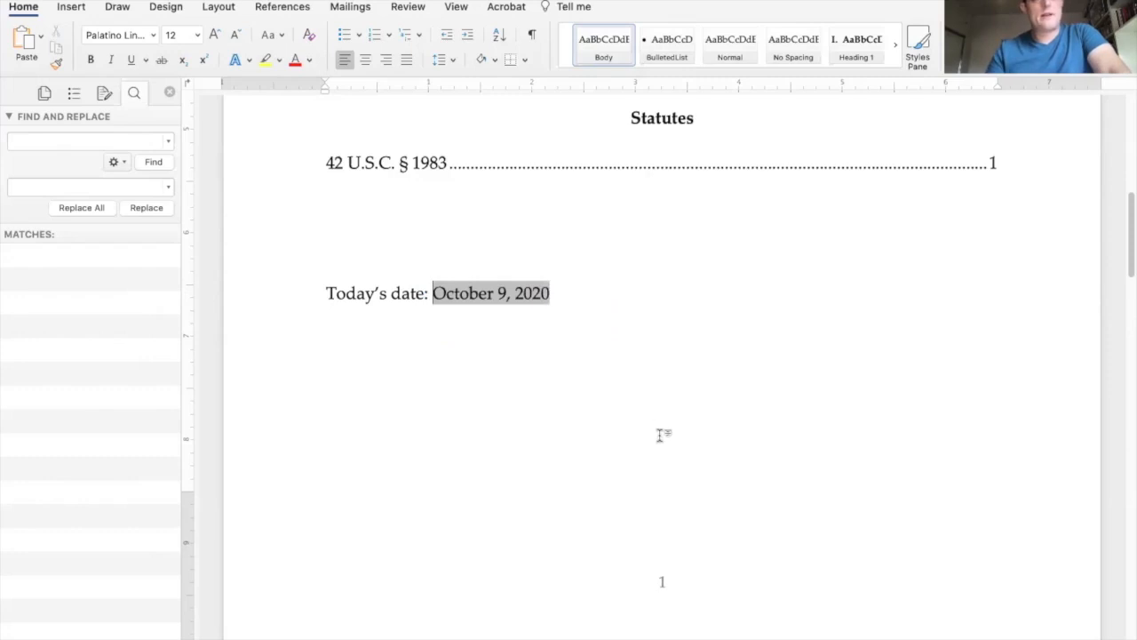
left_click(620, 298)
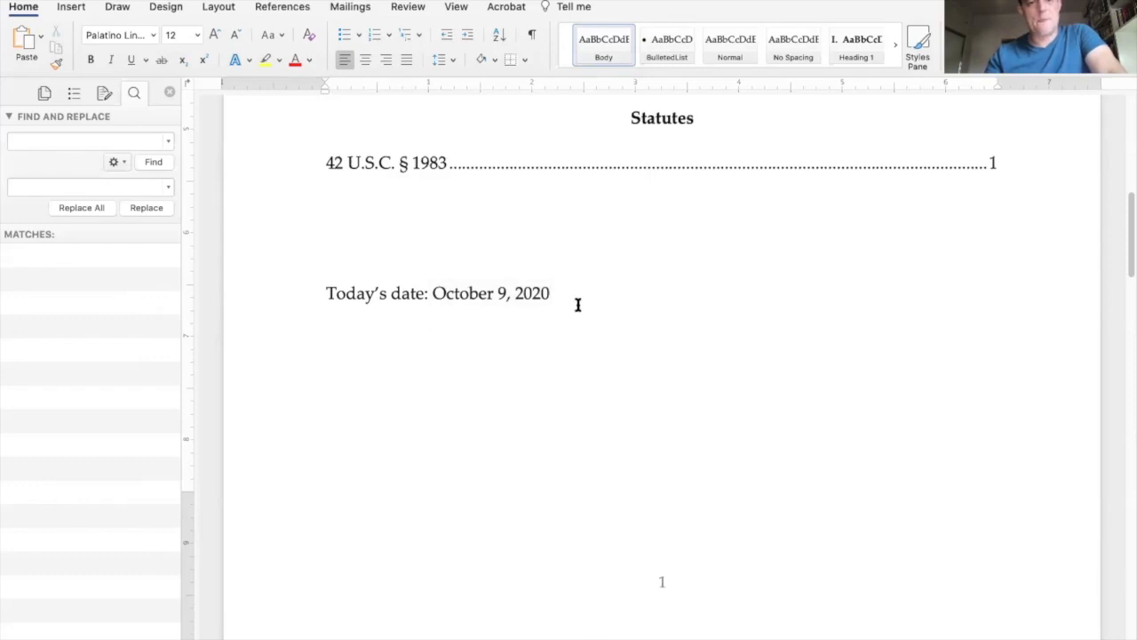
Step: Move the text cursor word by word through the "Today's date:" line, and on to heading I on the following page
key("Return")
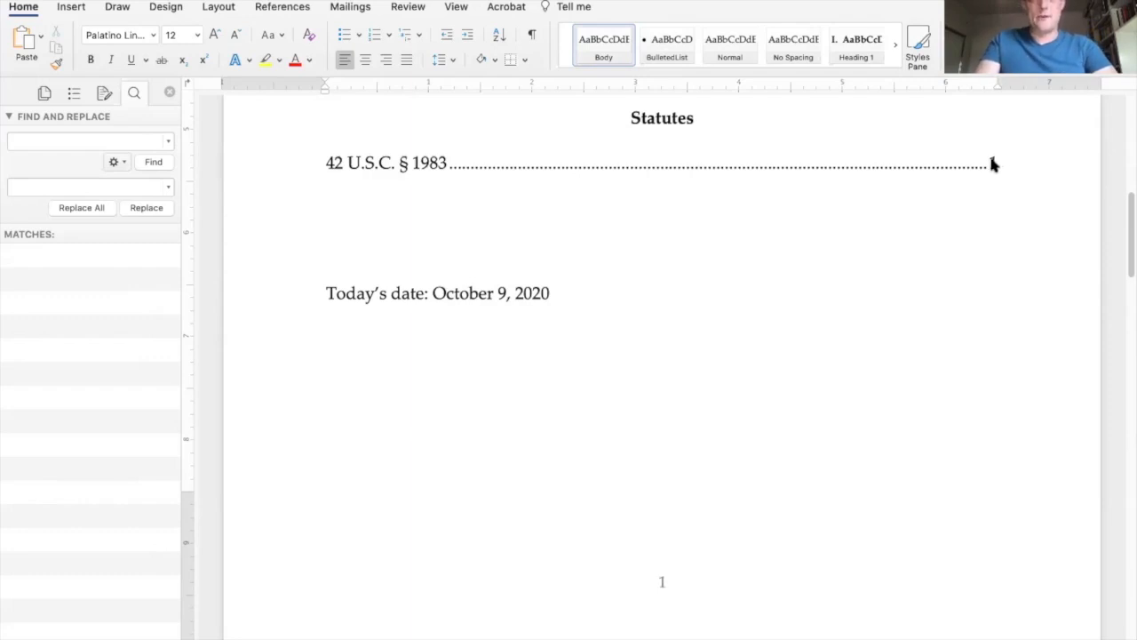
key("Up")
key("End")
key("Home")
key("shift+Right")
key("alt+Right")
key("alt+Right")
key("alt+Right")
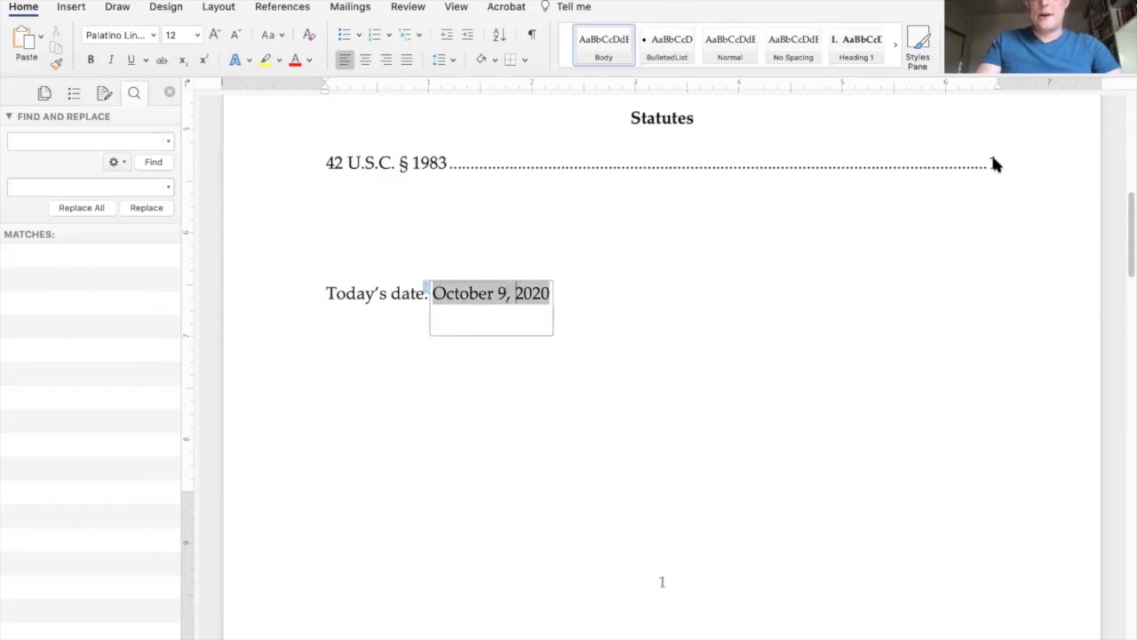
key("Down")
key("Down")
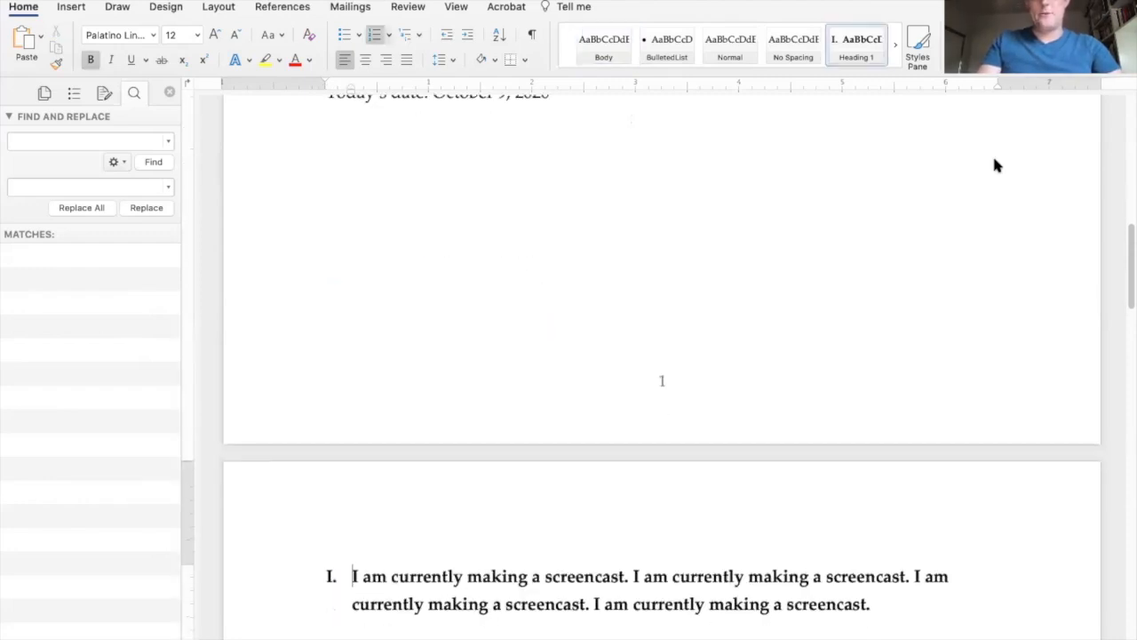
scroll(645, 287, "down", 5)
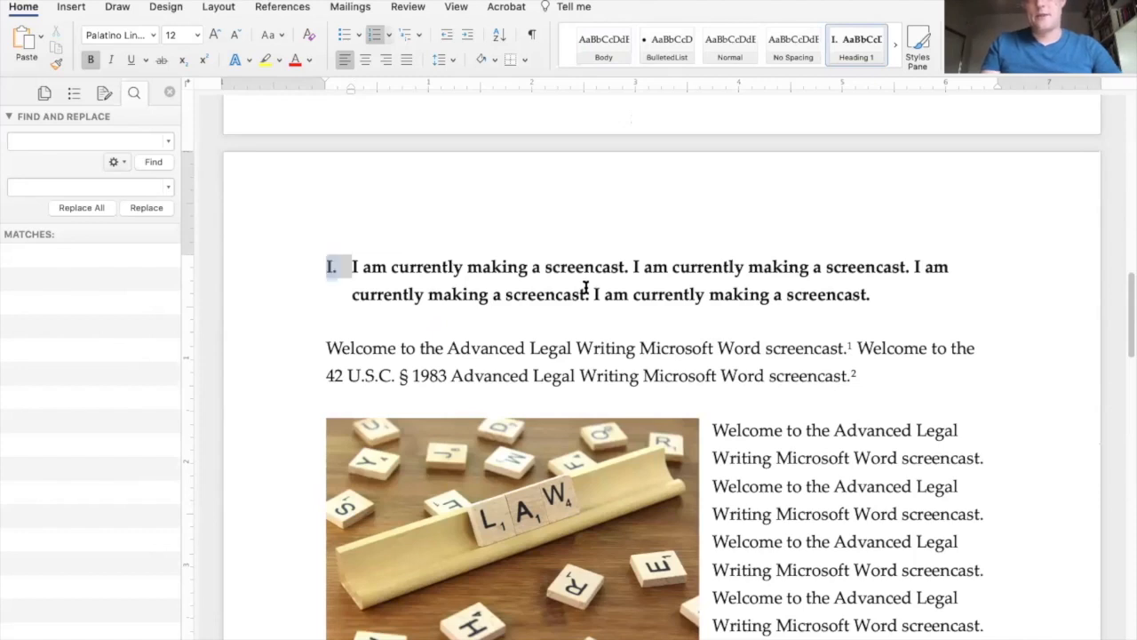
key("super+Return")
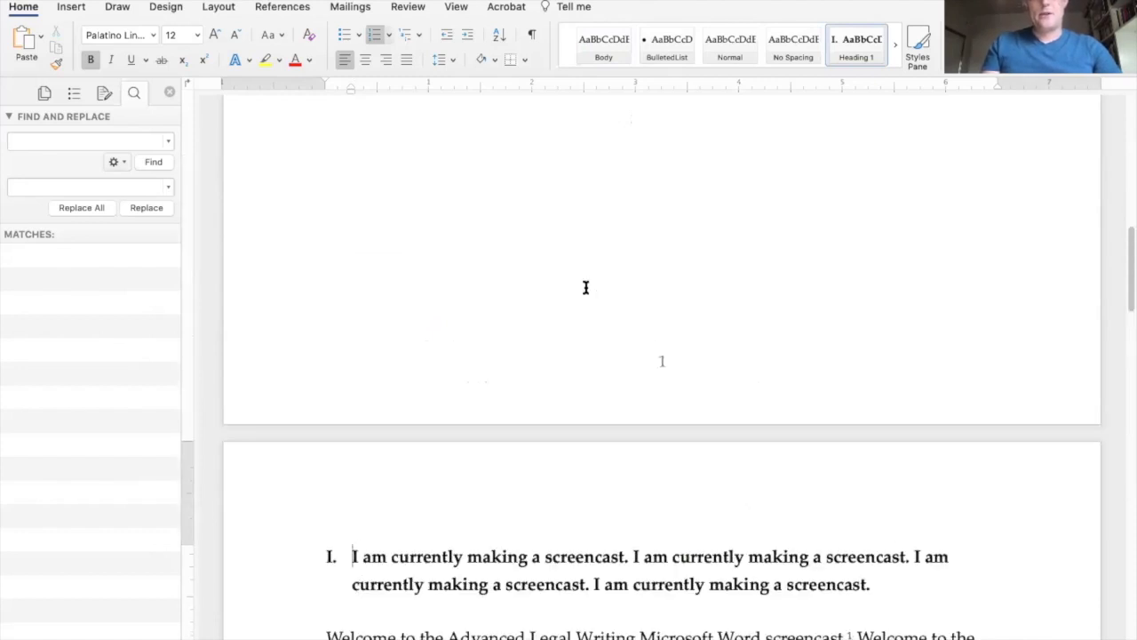
scroll(503, 315, "down", 5)
Step: Select the first line of the body paragraph under heading I, and reselect the paragraph's text word by word from its start
left_click(331, 318)
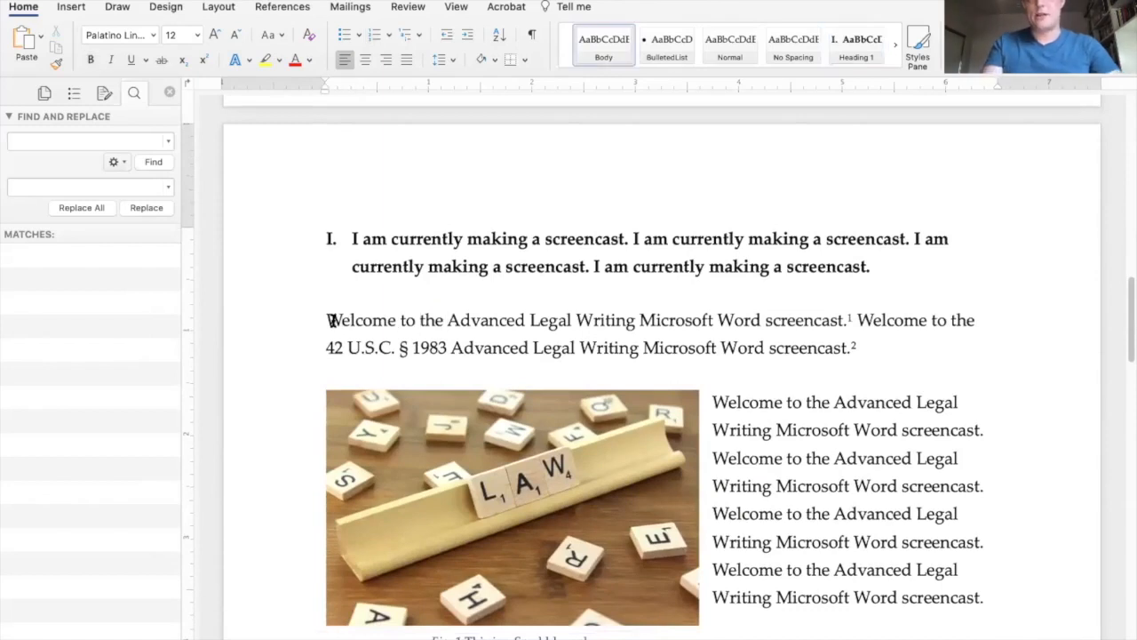
key("alt+Left")
left_click(329, 320)
key("shift+Down")
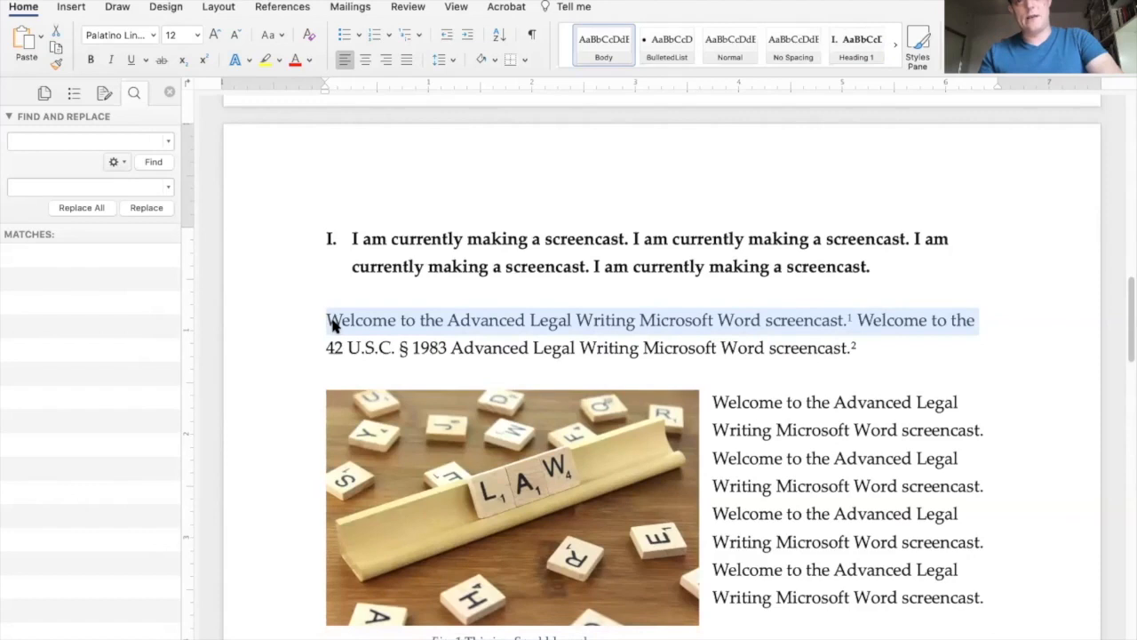
key("shift+Up")
key("alt+shift+Right")
key("alt+shift+Right")
key("alt+shift+Right")
key("alt+shift+Right")
key("alt+shift+Right")
key("alt+shift+Right")
key("alt+shift+Right")
key("alt+shift+Right")
key("alt+shift+Right")
key("alt+shift+Right")
key("alt+shift+Right")
key("alt+shift+Right")
key("alt+shift+Right")
key("alt+shift+Right")
Step: Clear the text selection and place the text cursor just after "42 U.S.C." in the paragraph's second line
key("Right")
key("Right")
key("Right")
key("Right")
key("Right")
key("Right")
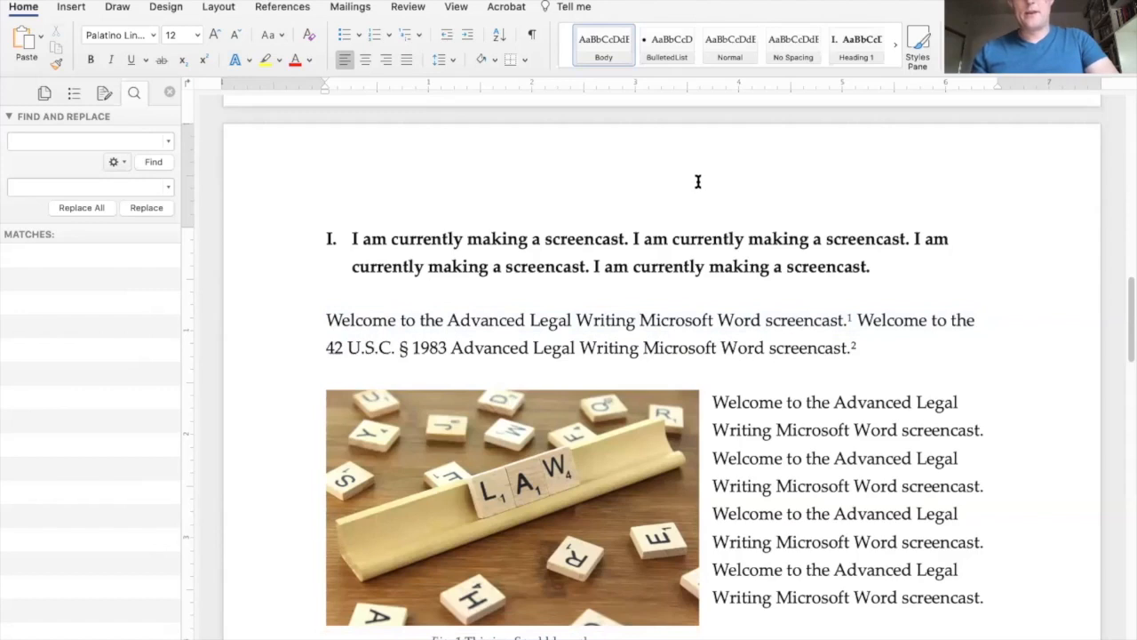
scroll(701, 179, "down", 5)
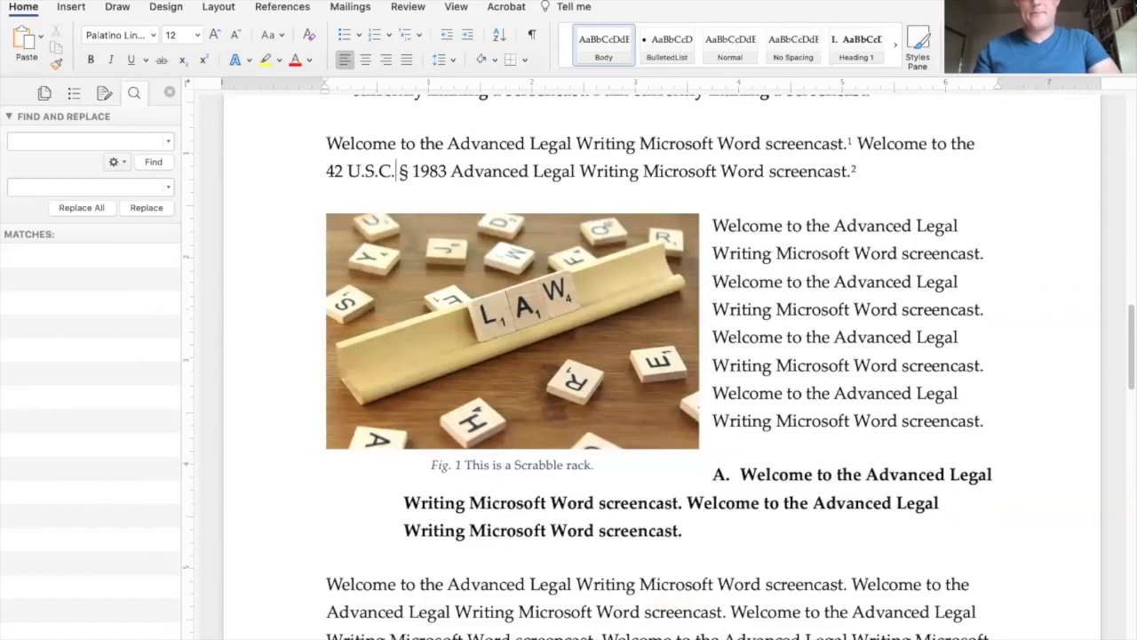
mouse_move(349, 9)
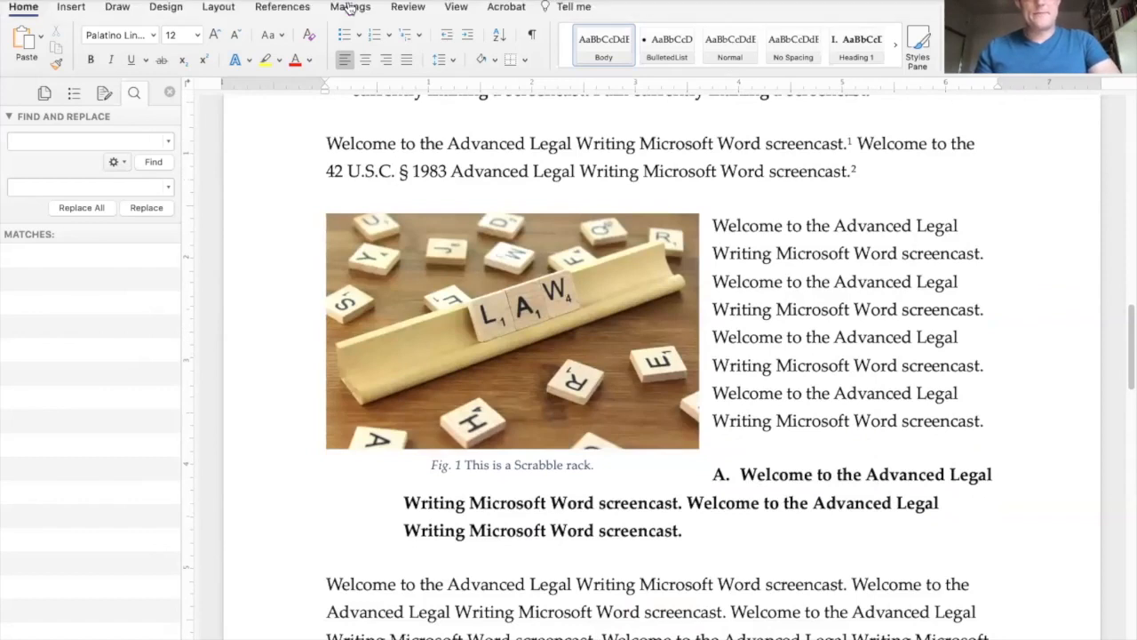